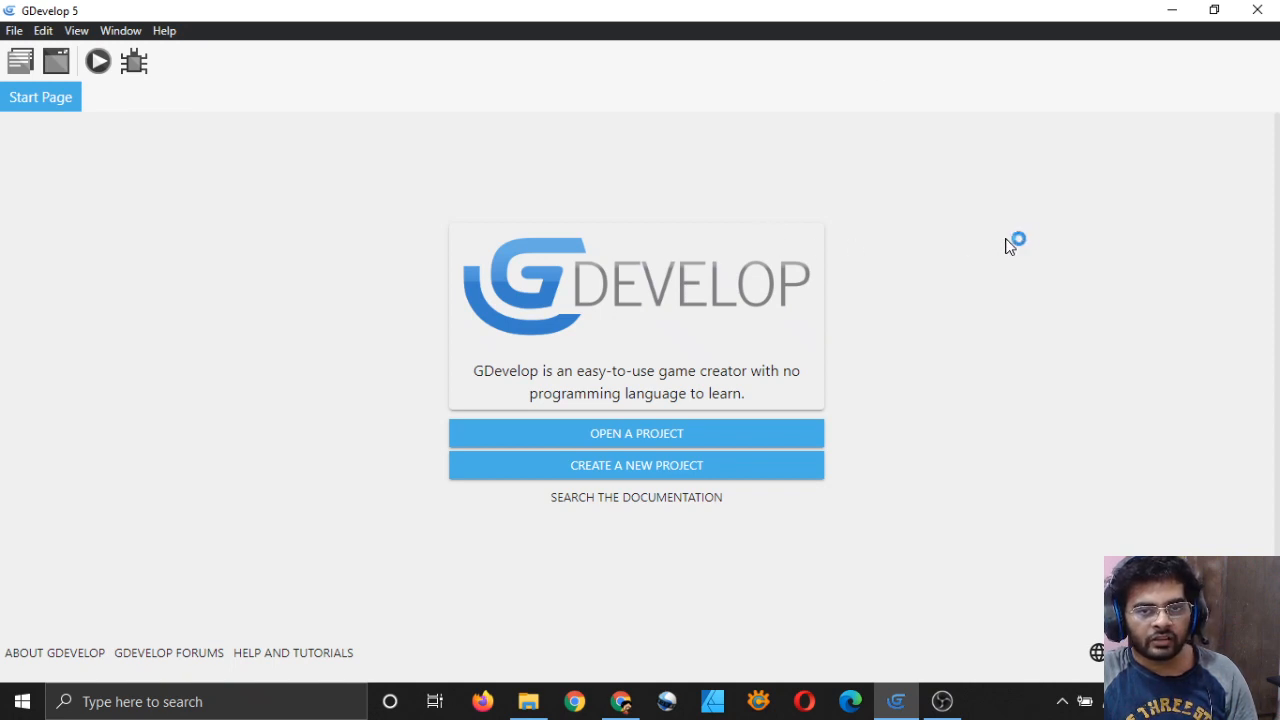
Step: Open the Soul Hunter Downtown project from game.json in the SoulHunterDowntownRepo folder
{"action": "left_click", "coordinate": [713, 436]}
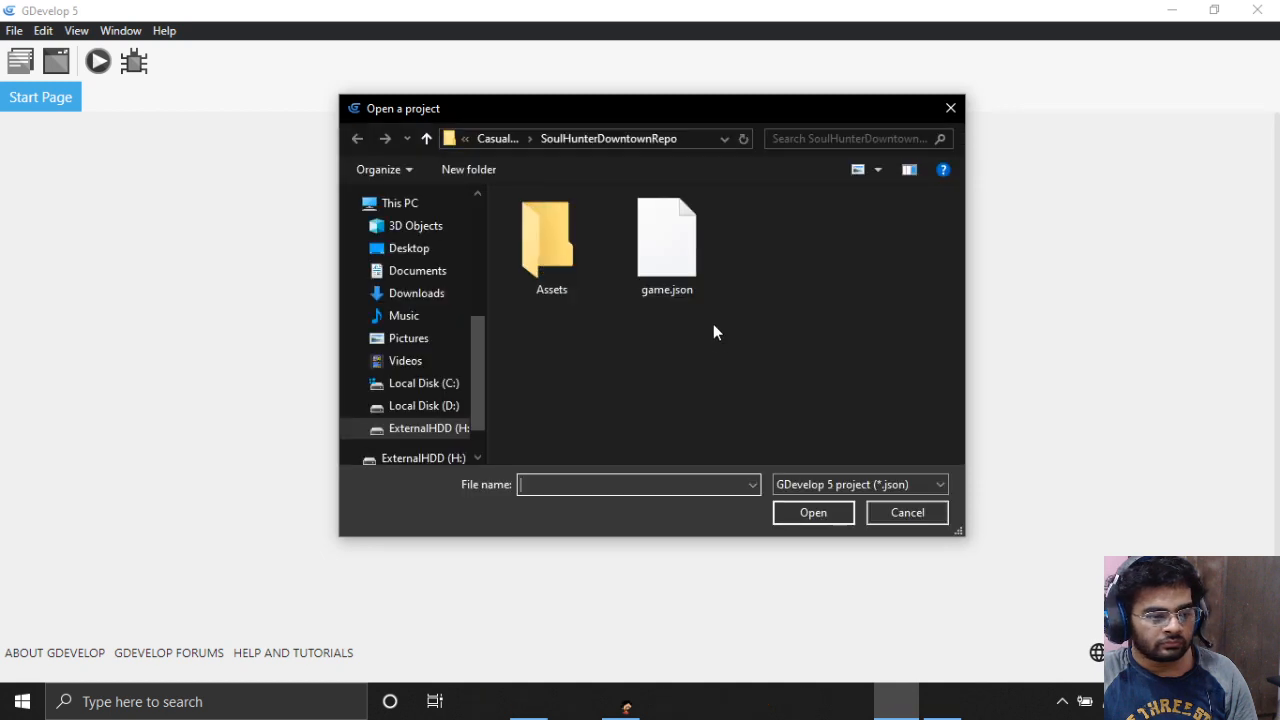
{"action": "left_click", "coordinate": [652, 241]}
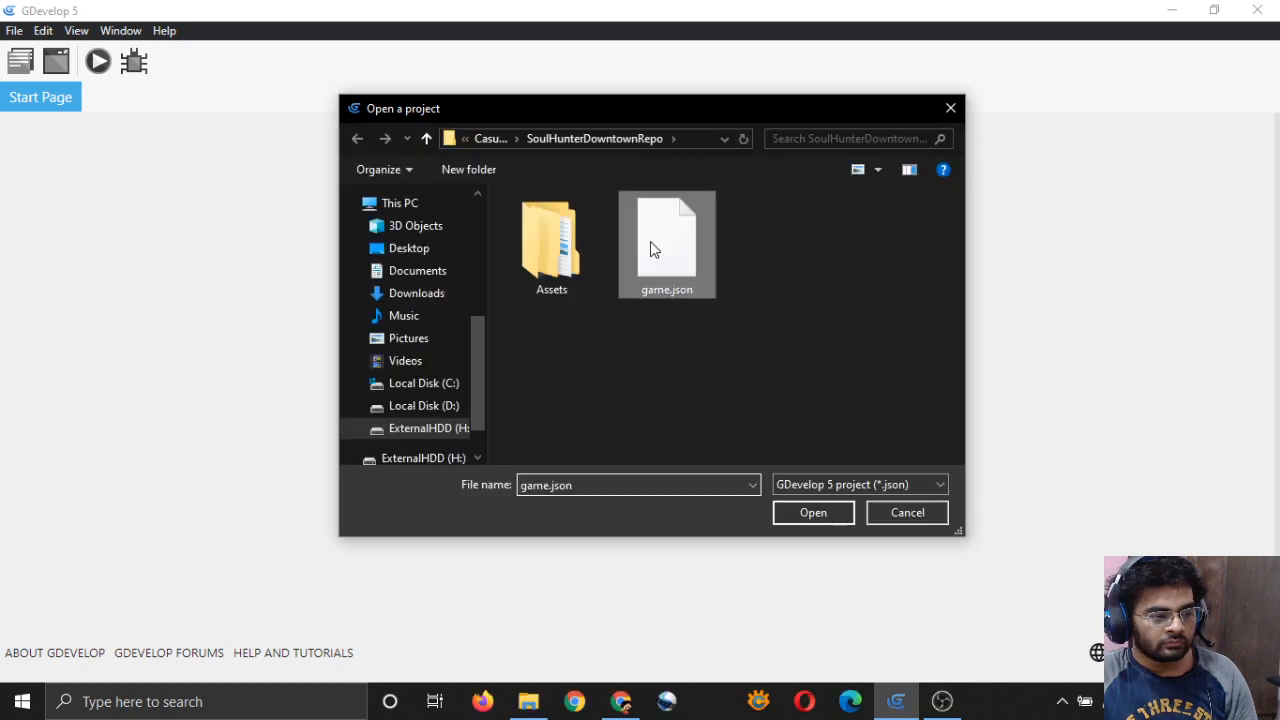
{"action": "left_click", "coordinate": [803, 511]}
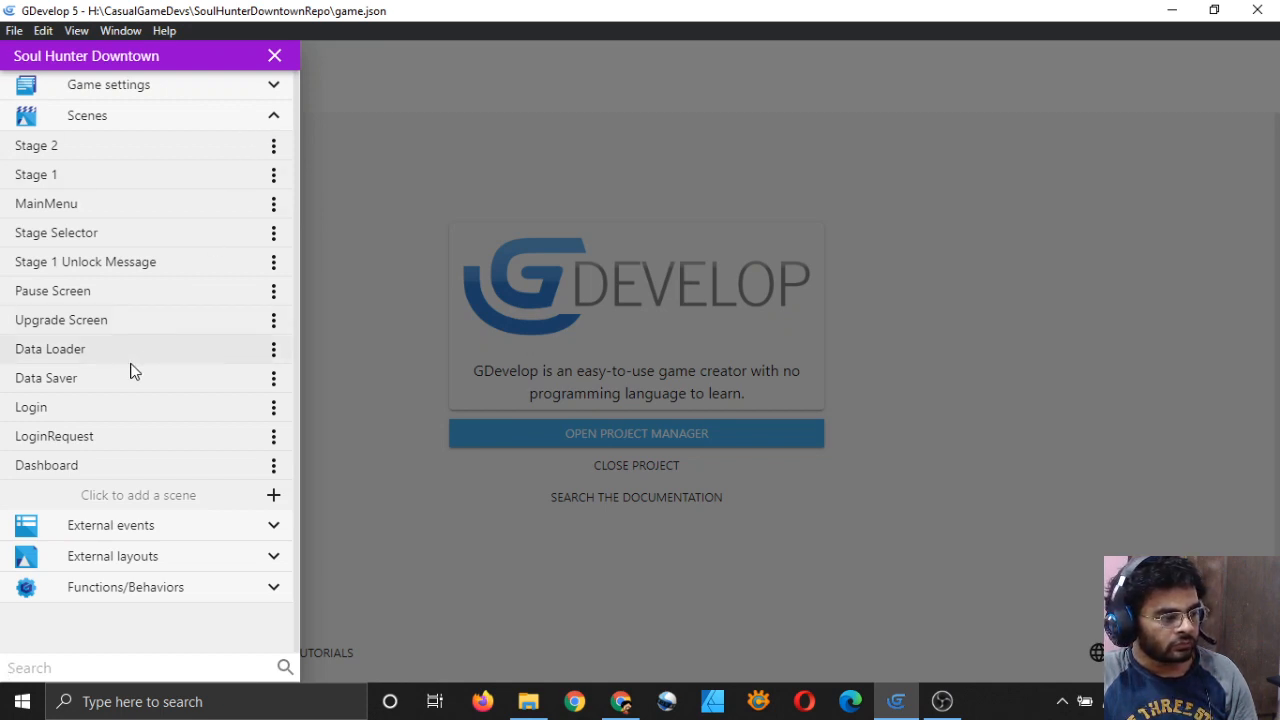
Step: Open the Login scene and start adding a new object from the Objects panel
{"action": "left_click", "coordinate": [240, 414]}
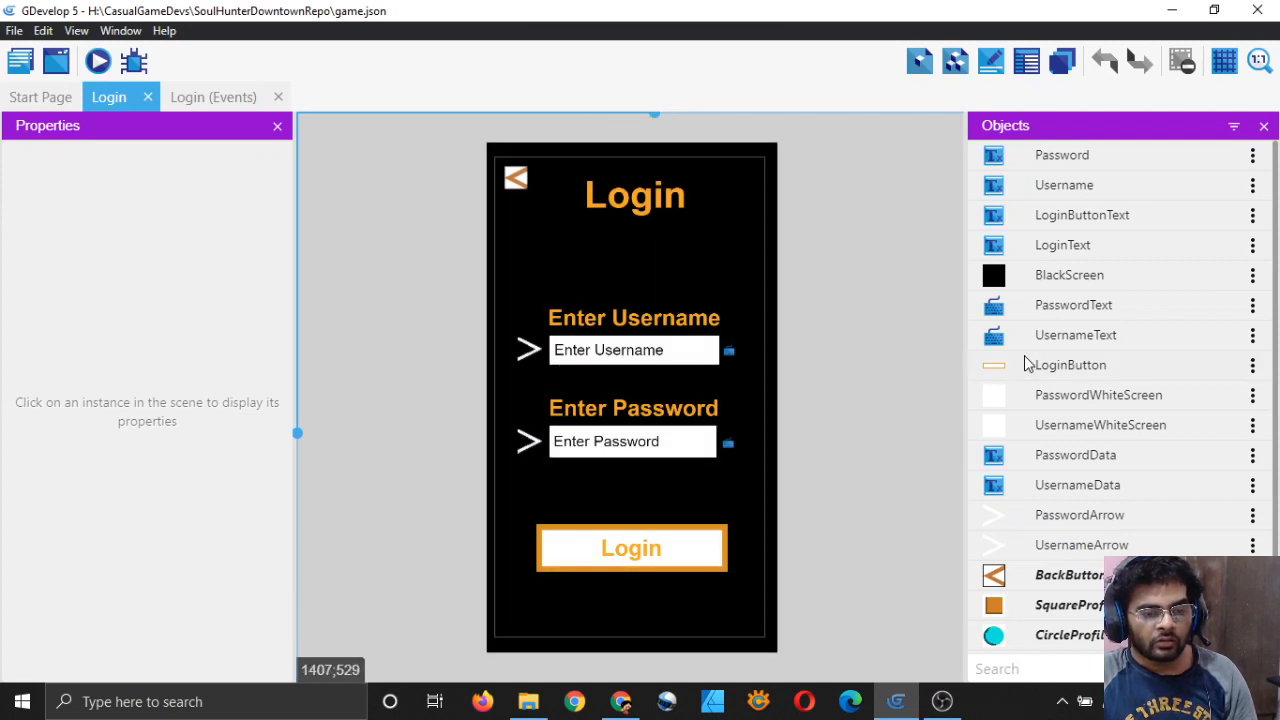
{"action": "scroll", "coordinate": [1040, 395], "scroll_direction": "down", "scroll_amount": 2}
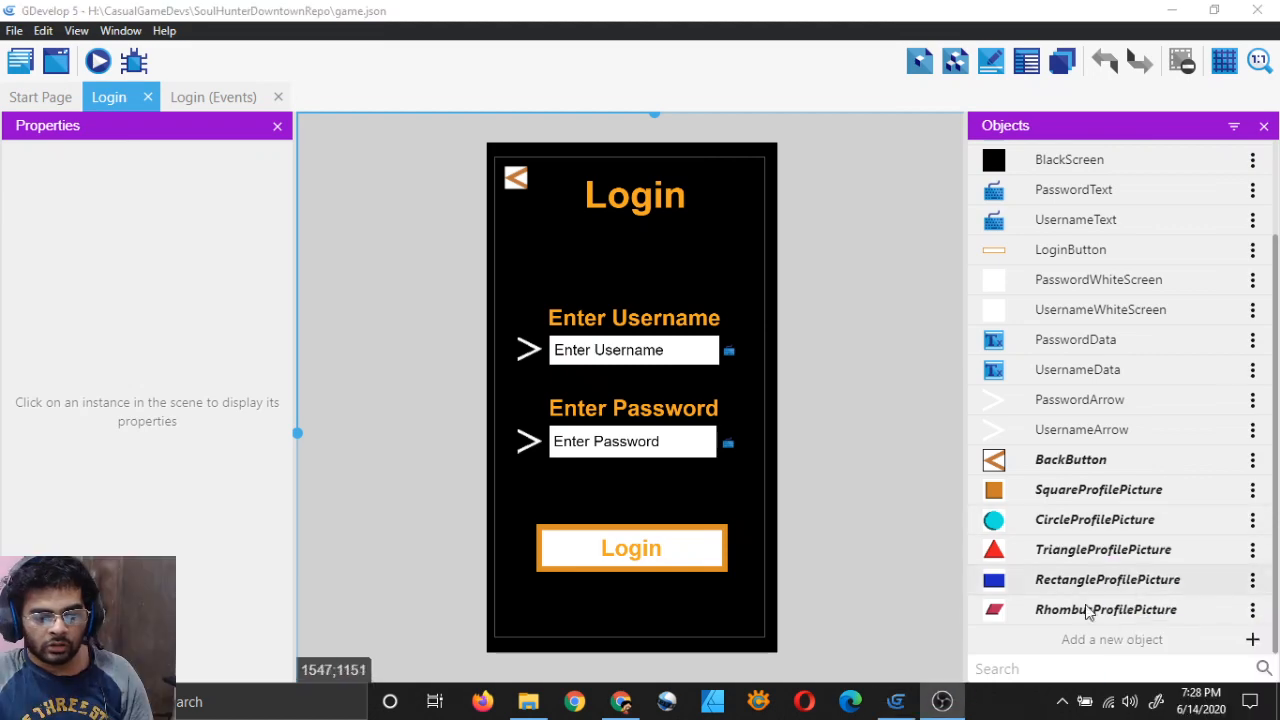
{"action": "left_click", "coordinate": [1112, 639]}
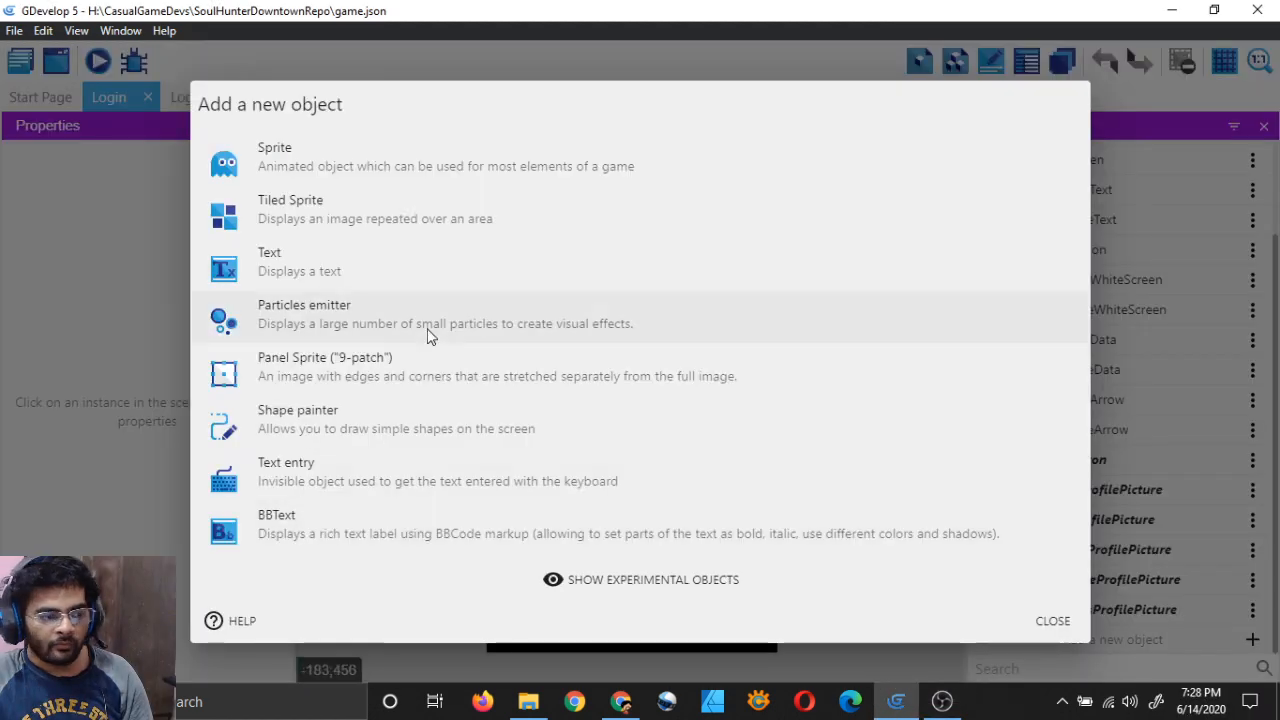
Step: Create a new Text object named RegisterText
{"action": "left_click", "coordinate": [326, 270]}
{"action": "left_click", "coordinate": [400, 254]}
{"action": "double_click", "coordinate": [400, 254]}
{"action": "key", "text": "BackSpace"}
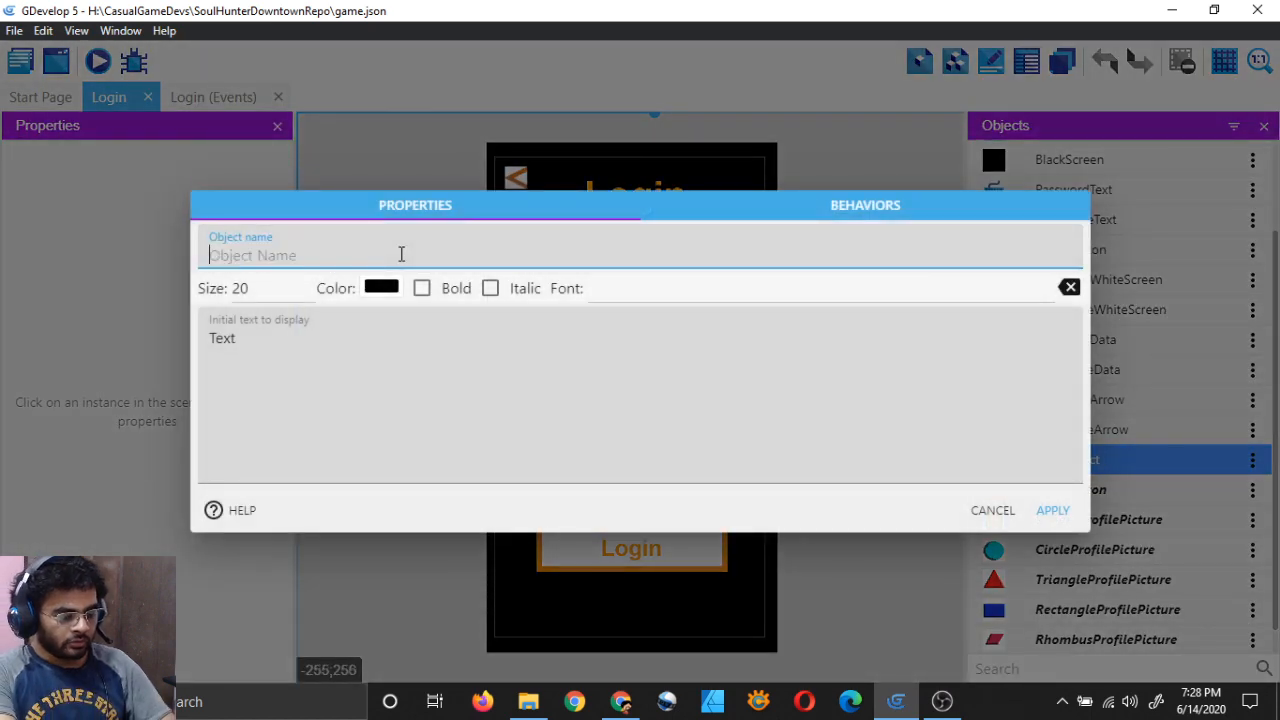
{"action": "type", "text": "New"}
{"action": "key", "text": "BackSpace"}
{"action": "key", "text": "BackSpace"}
{"action": "key", "text": "BackSpace"}
{"action": "key", "text": "BackSpace"}
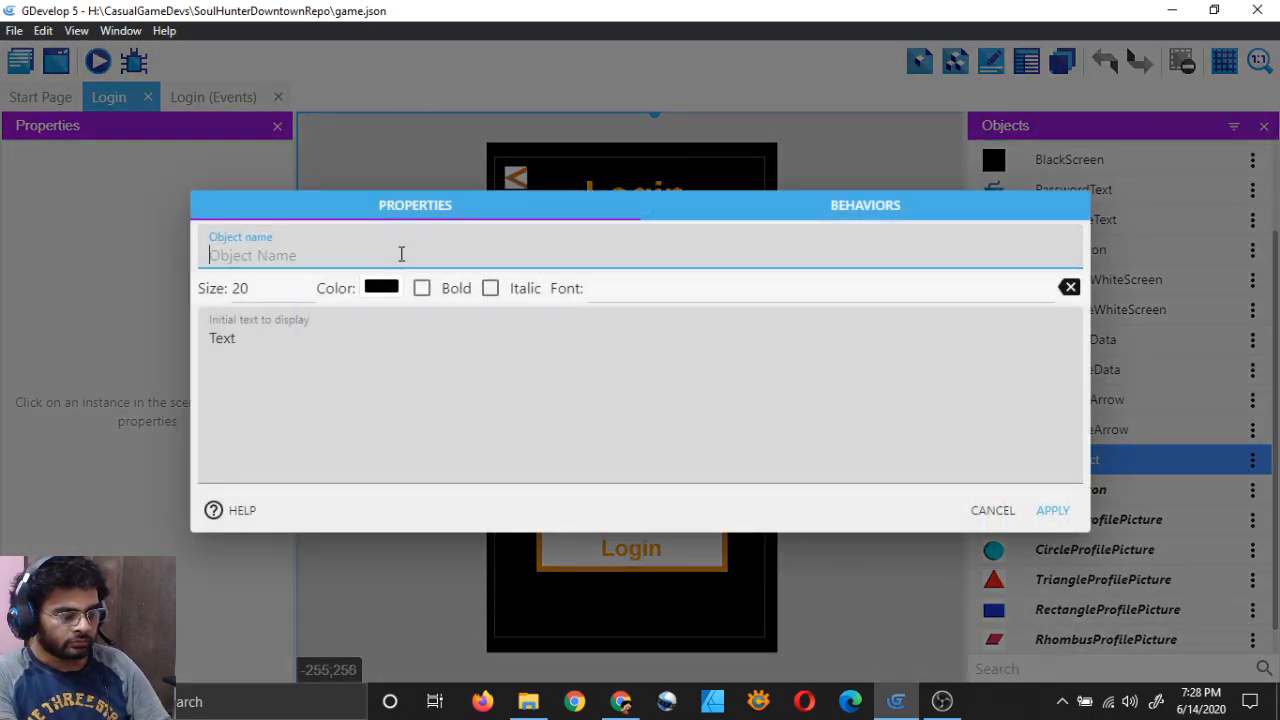
{"action": "type", "text": "RegisterText"}
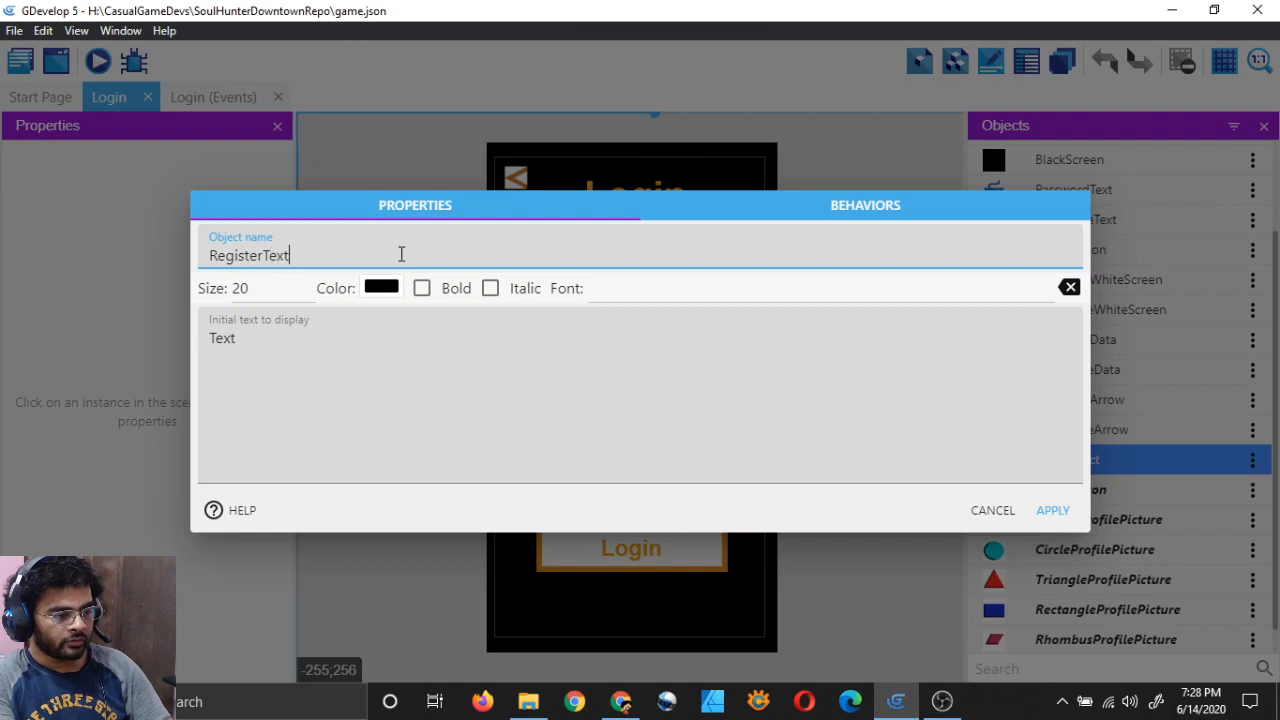
Step: Set RegisterText's size to 40 and its colour to the orange preset
{"action": "left_click", "coordinate": [263, 289]}
{"action": "key", "text": "BackSpace"}
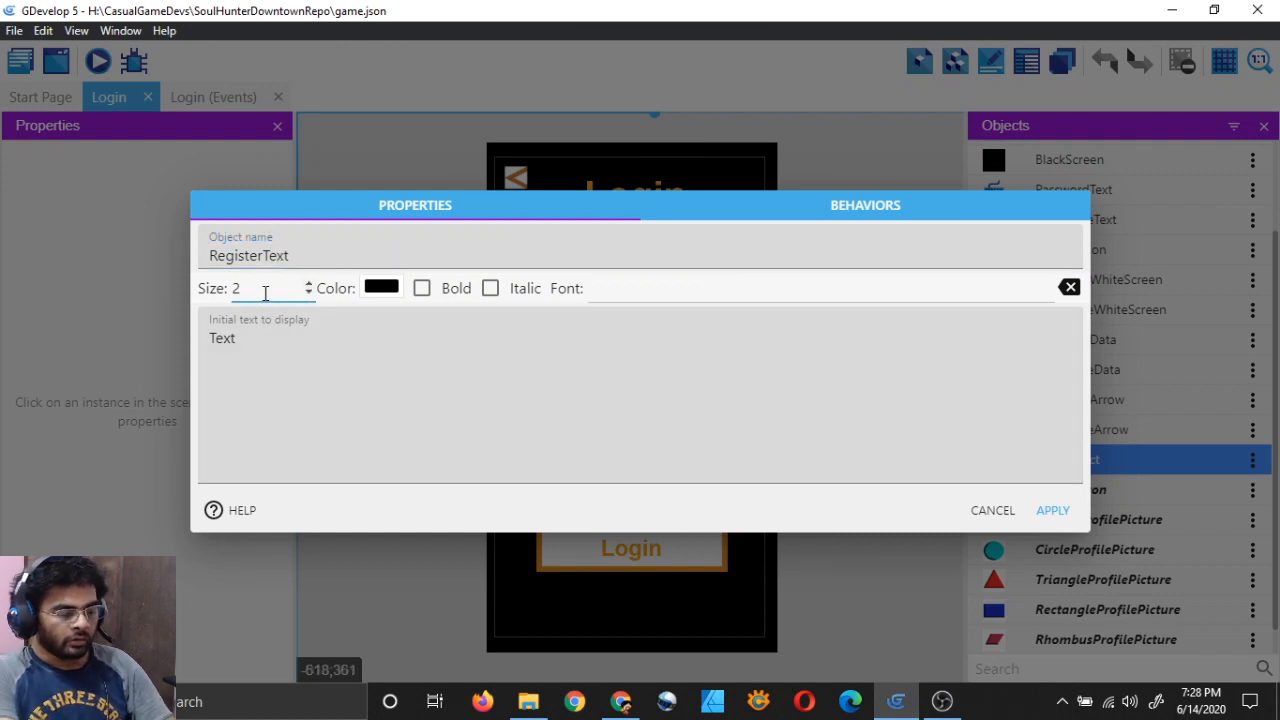
{"action": "left_click", "coordinate": [392, 288]}
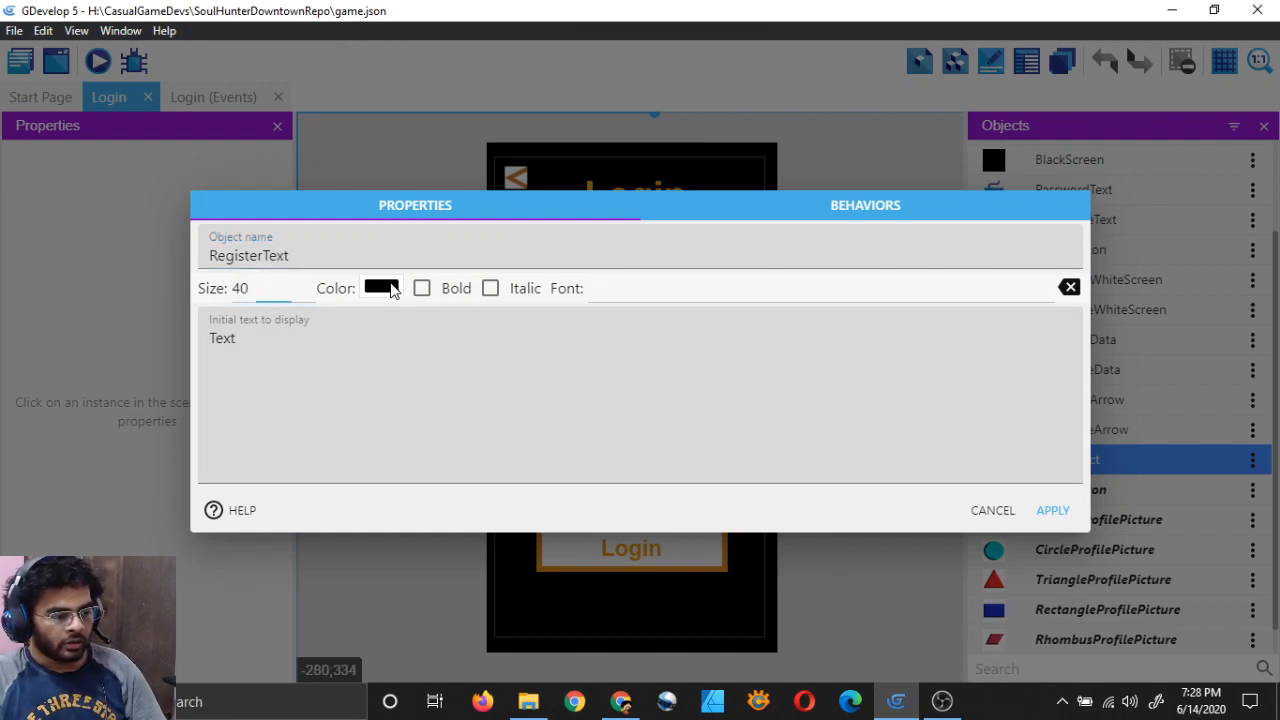
{"action": "left_click", "coordinate": [403, 497]}
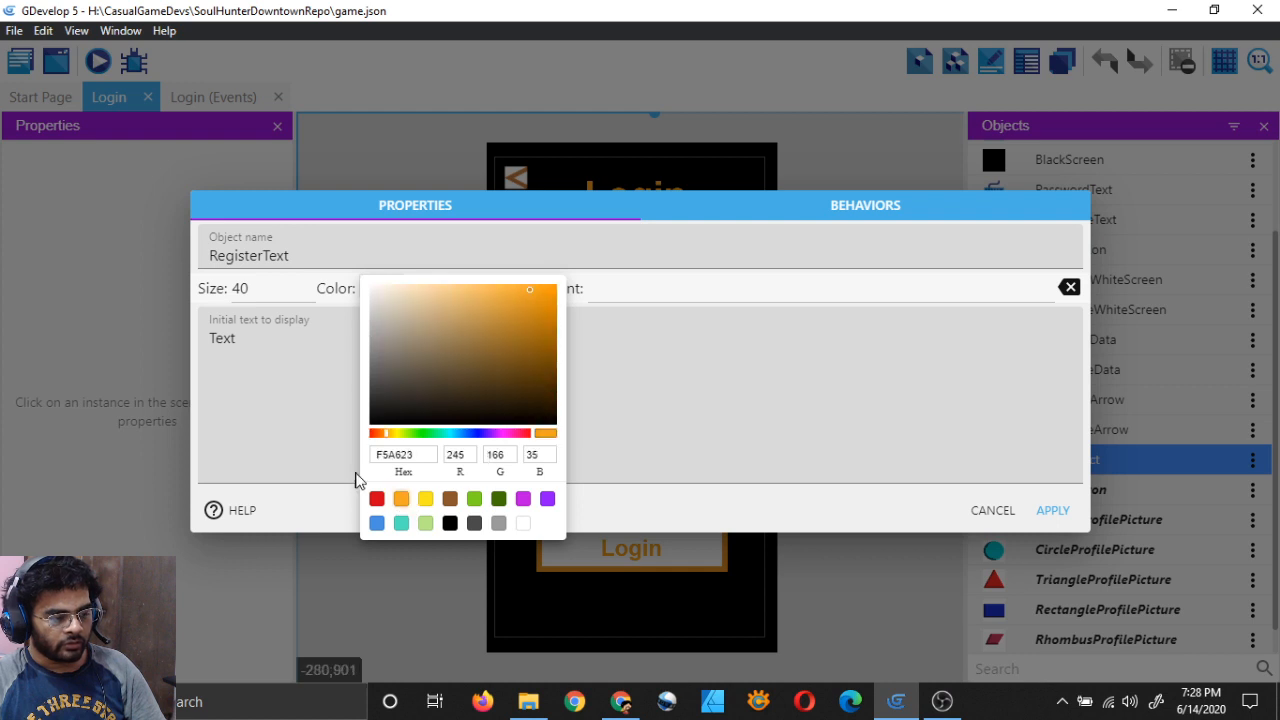
{"action": "left_click", "coordinate": [266, 337]}
Step: Make the text read "Don't have an account? Create one here" and apply
{"action": "double_click", "coordinate": [266, 337]}
{"action": "key", "text": "BackSpace"}
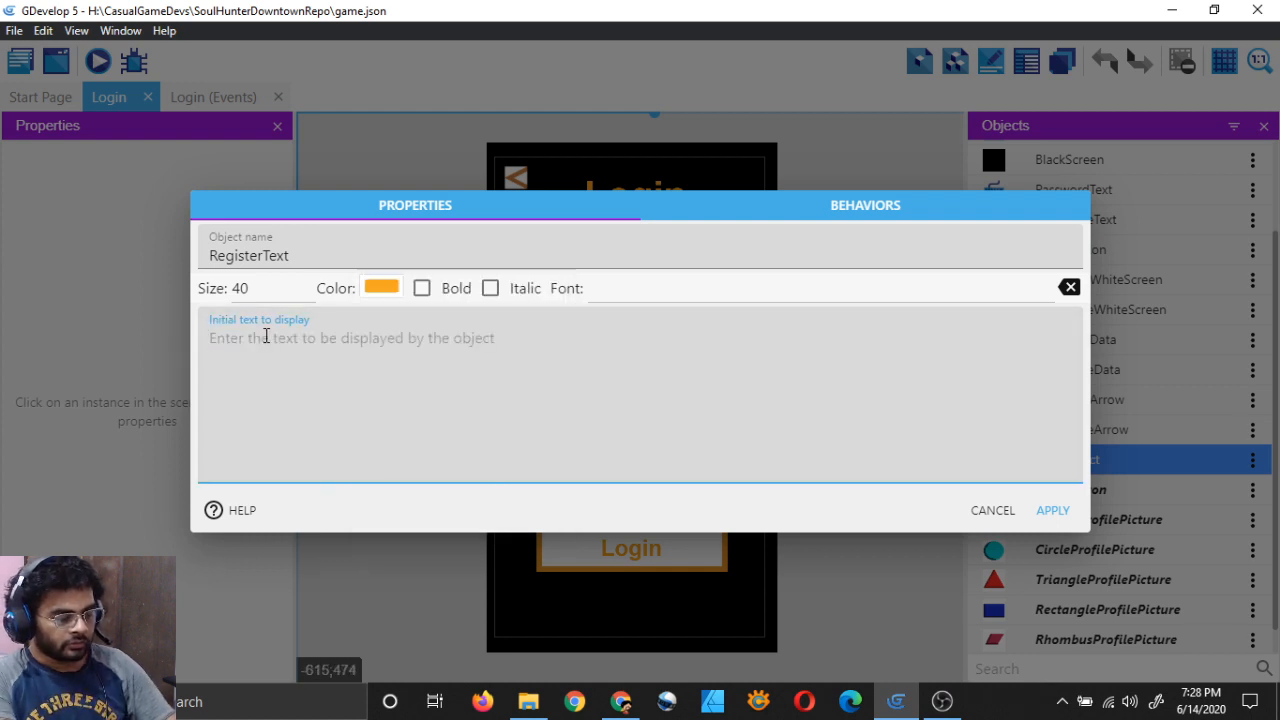
{"action": "type", "text": "Creat"}
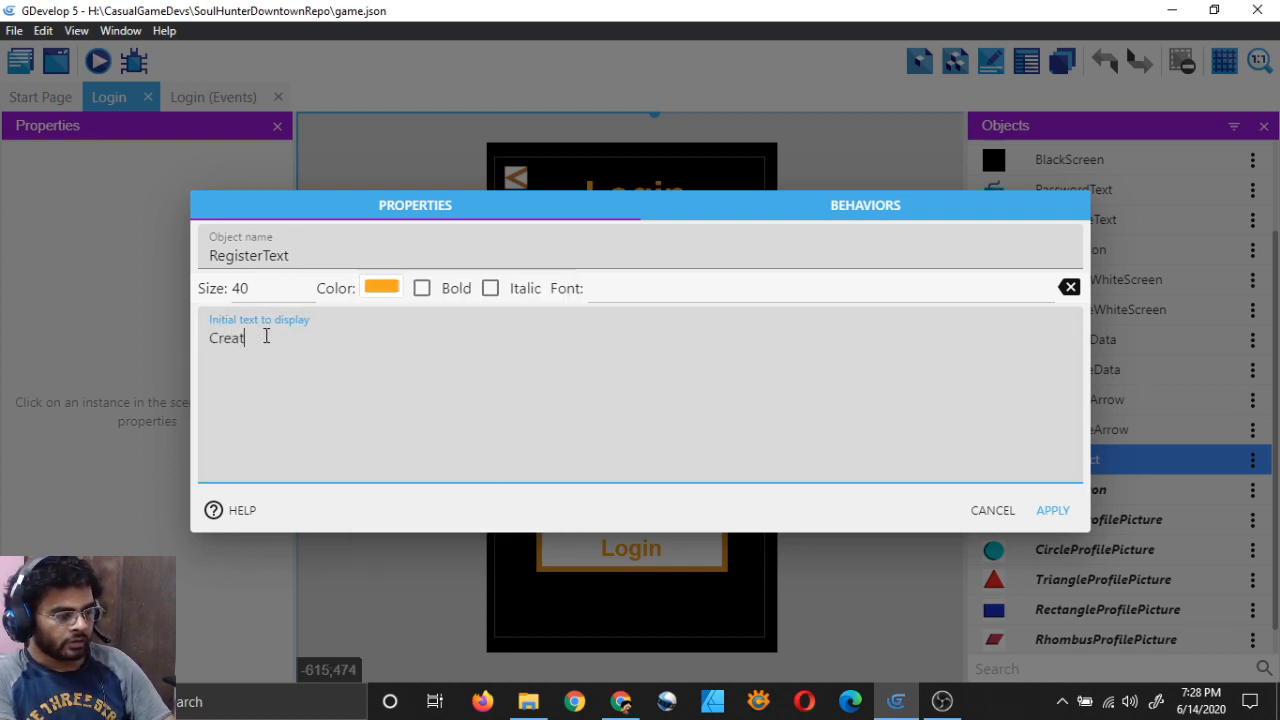
{"action": "type", "text": "e a"}
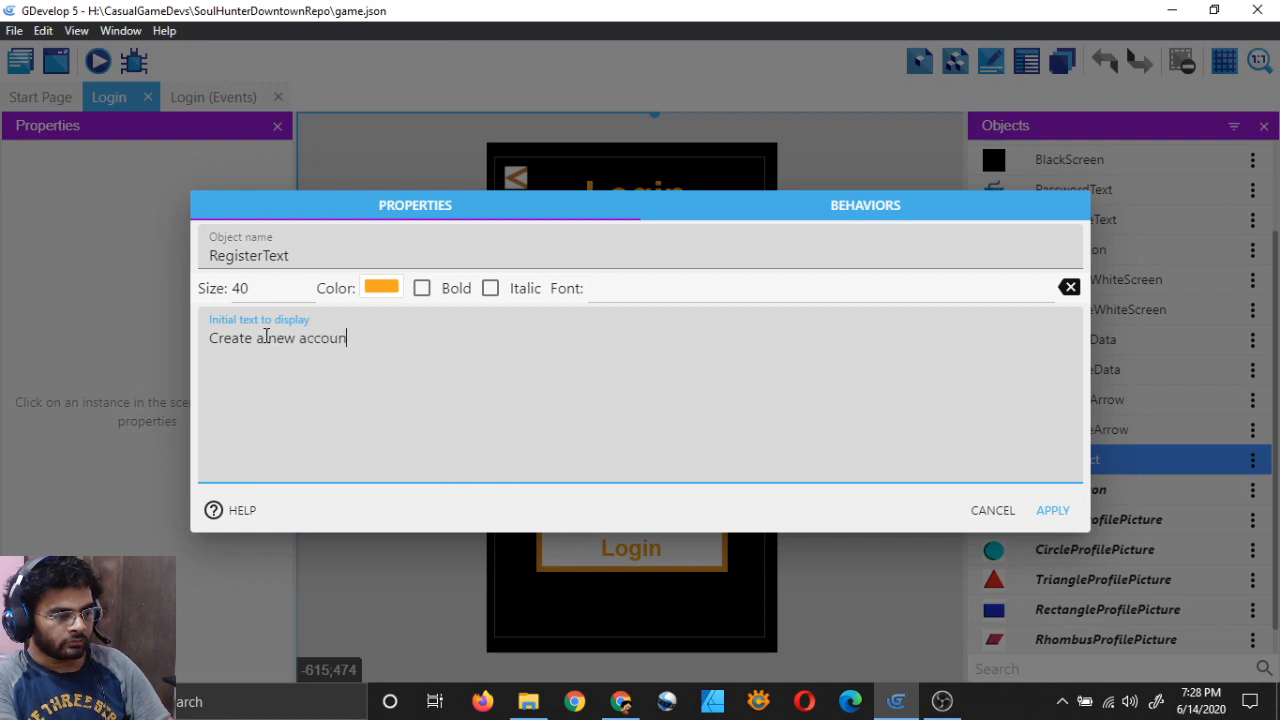
{"action": "type", "text": " new accoun"}
{"action": "key", "text": "BackSpace"}
{"action": "key", "text": "BackSpace"}
{"action": "key", "text": "BackSpace"}
{"action": "key", "text": "BackSpace"}
{"action": "key", "text": "BackSpace"}
{"action": "key", "text": "BackSpace"}
{"action": "key", "text": "BackSpace"}
{"action": "key", "text": "BackSpace"}
{"action": "key", "text": "BackSpace"}
{"action": "key", "text": "BackSpace"}
{"action": "key", "text": "BackSpace"}
{"action": "key", "text": "BackSpace"}
{"action": "key", "text": "BackSpace"}
{"action": "key", "text": "BackSpace"}
{"action": "key", "text": "BackSpace"}
{"action": "key", "text": "BackSpace"}
{"action": "key", "text": "BackSpace"}
{"action": "key", "text": "BackSpace"}
{"action": "key", "text": "BackSpace"}
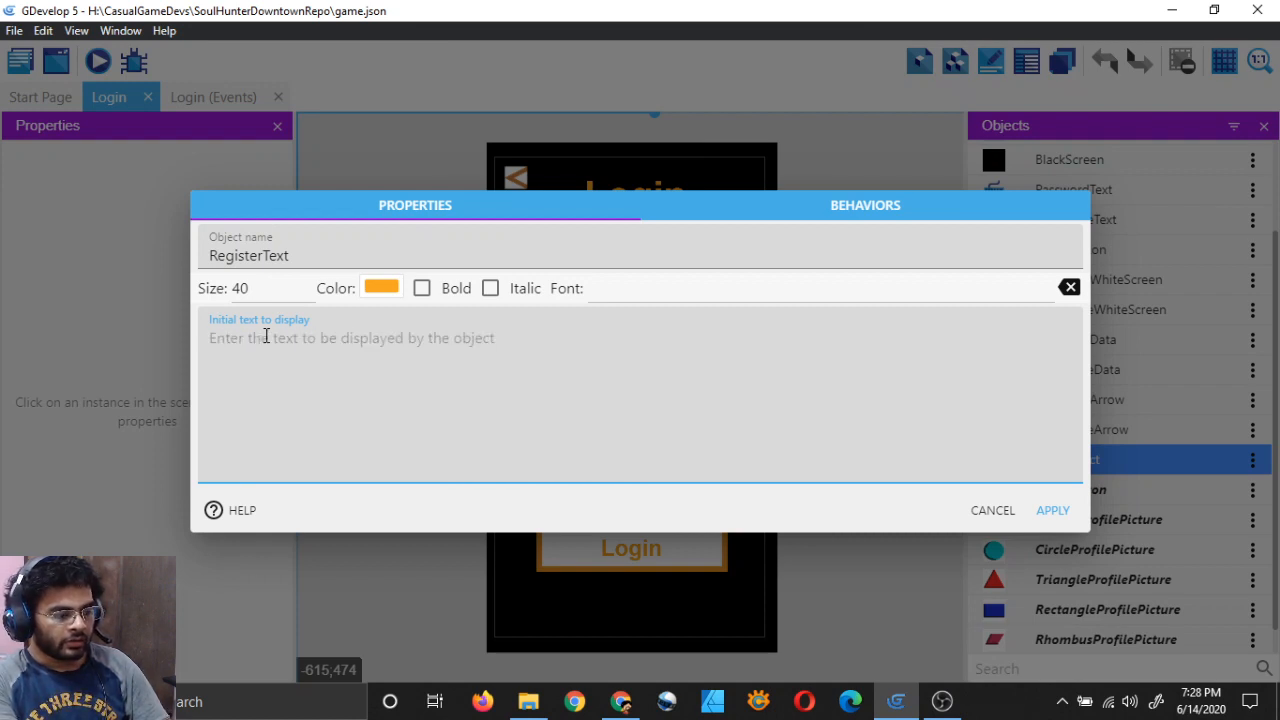
{"action": "type", "text": "Don't have an account?"}
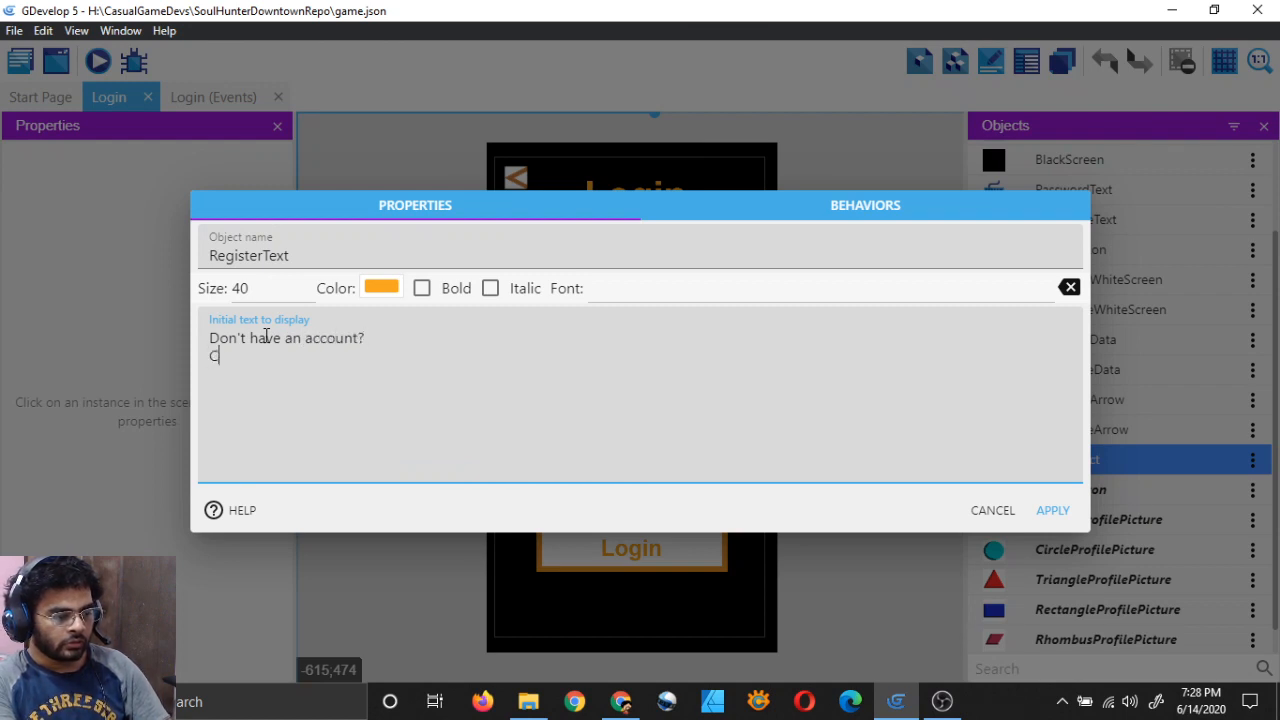
{"action": "type", "text": " one here"}
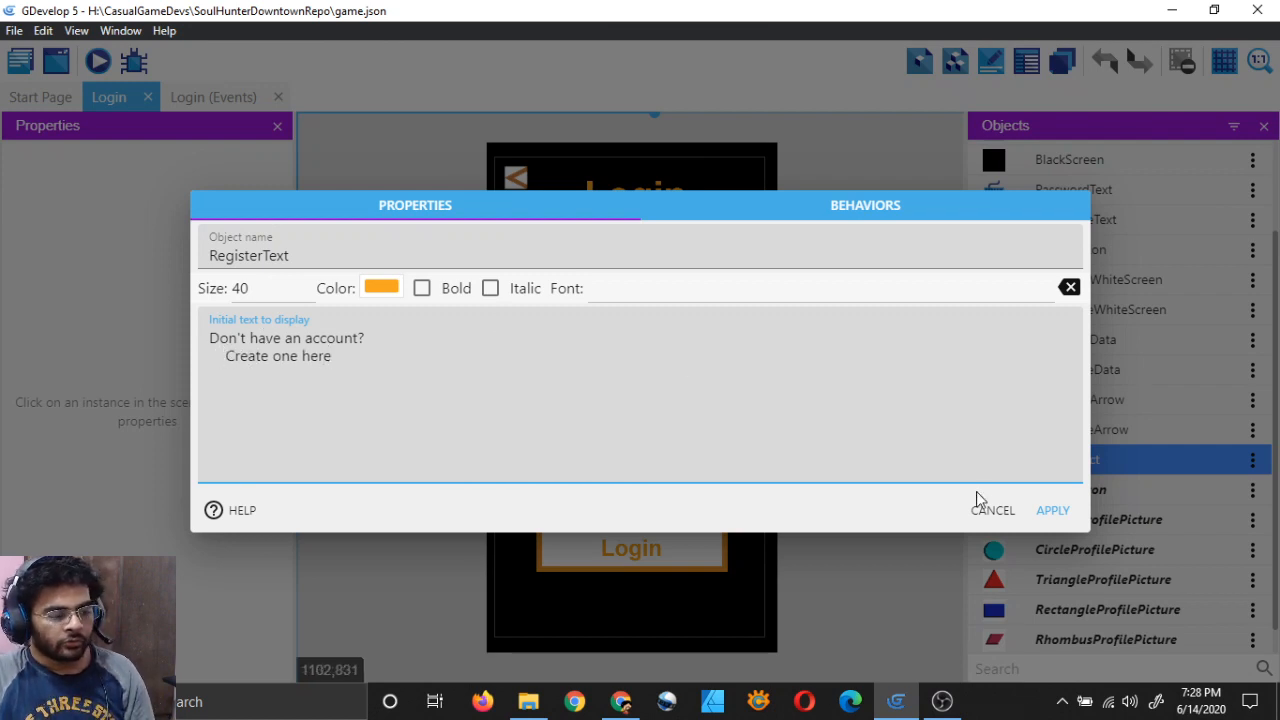
{"action": "left_click", "coordinate": [1052, 510]}
{"action": "scroll", "coordinate": [1035, 533], "scroll_direction": "down", "scroll_amount": 1}
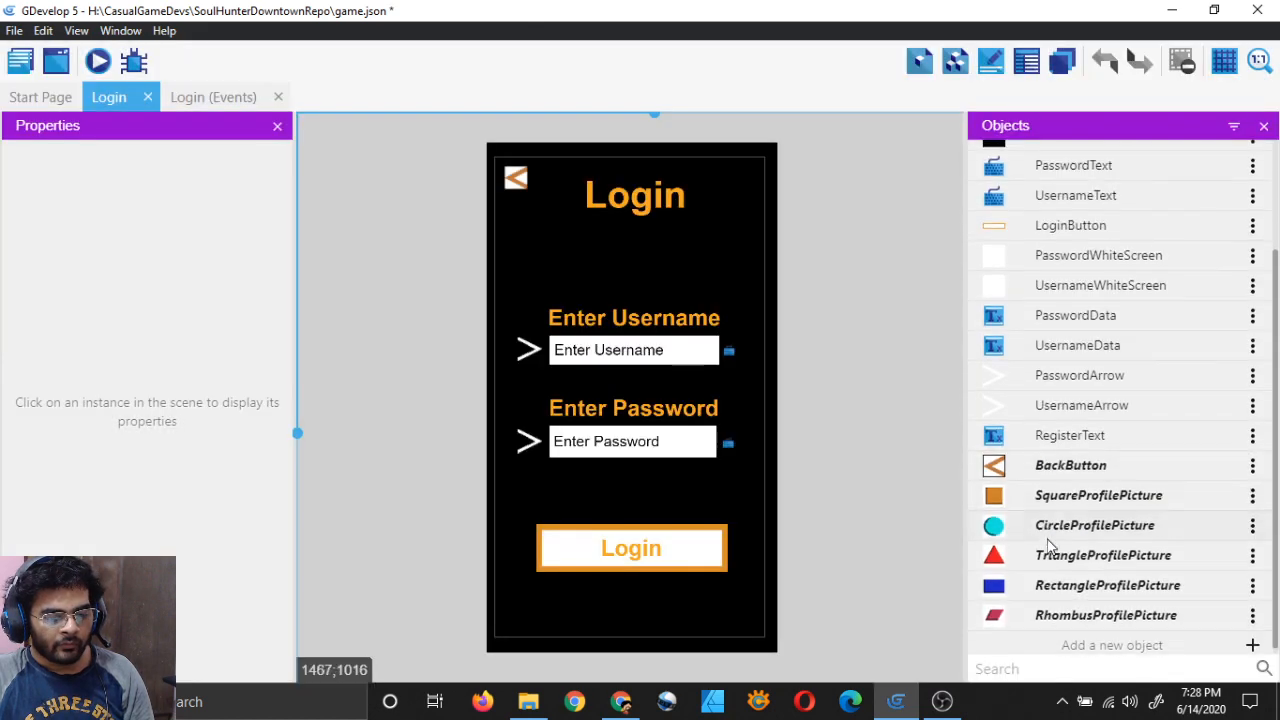
Step: Place a RegisterText instance in the Login scene just below the Login button
{"action": "scroll", "coordinate": [1060, 515], "scroll_direction": "up", "scroll_amount": 3}
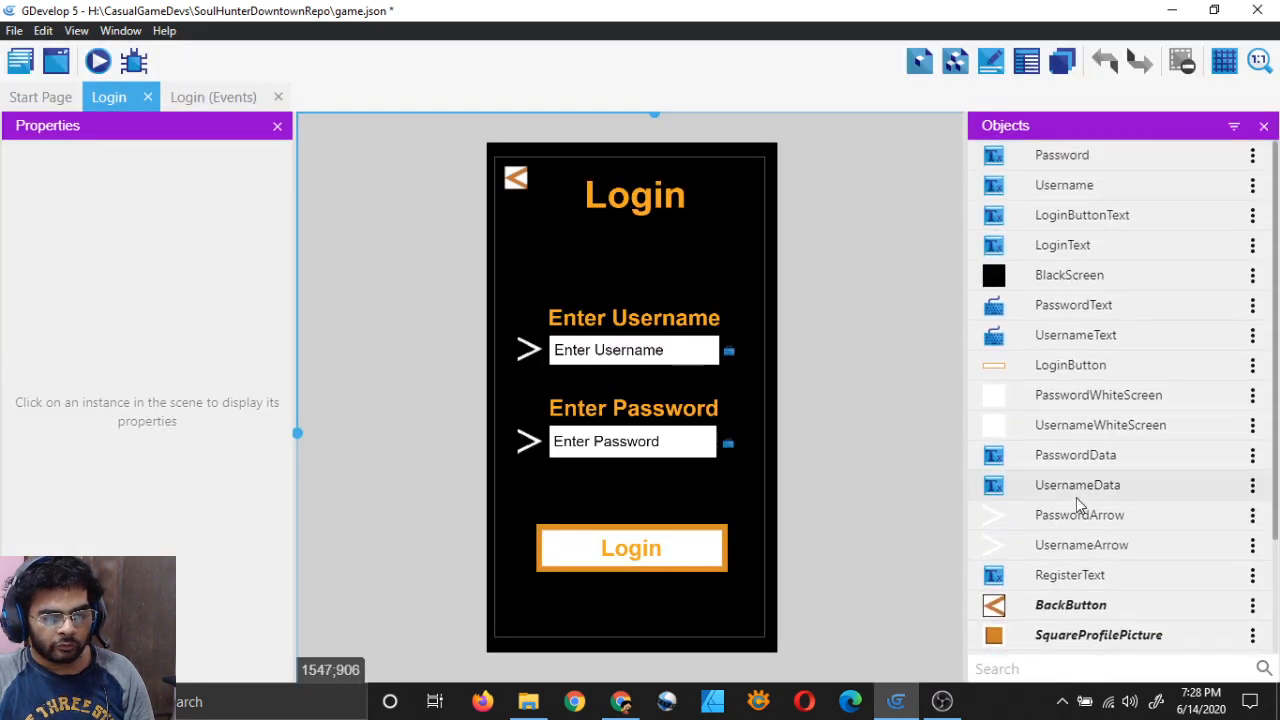
{"action": "scroll", "coordinate": [1050, 520], "scroll_direction": "down", "scroll_amount": 3}
{"action": "left_click", "coordinate": [998, 440]}
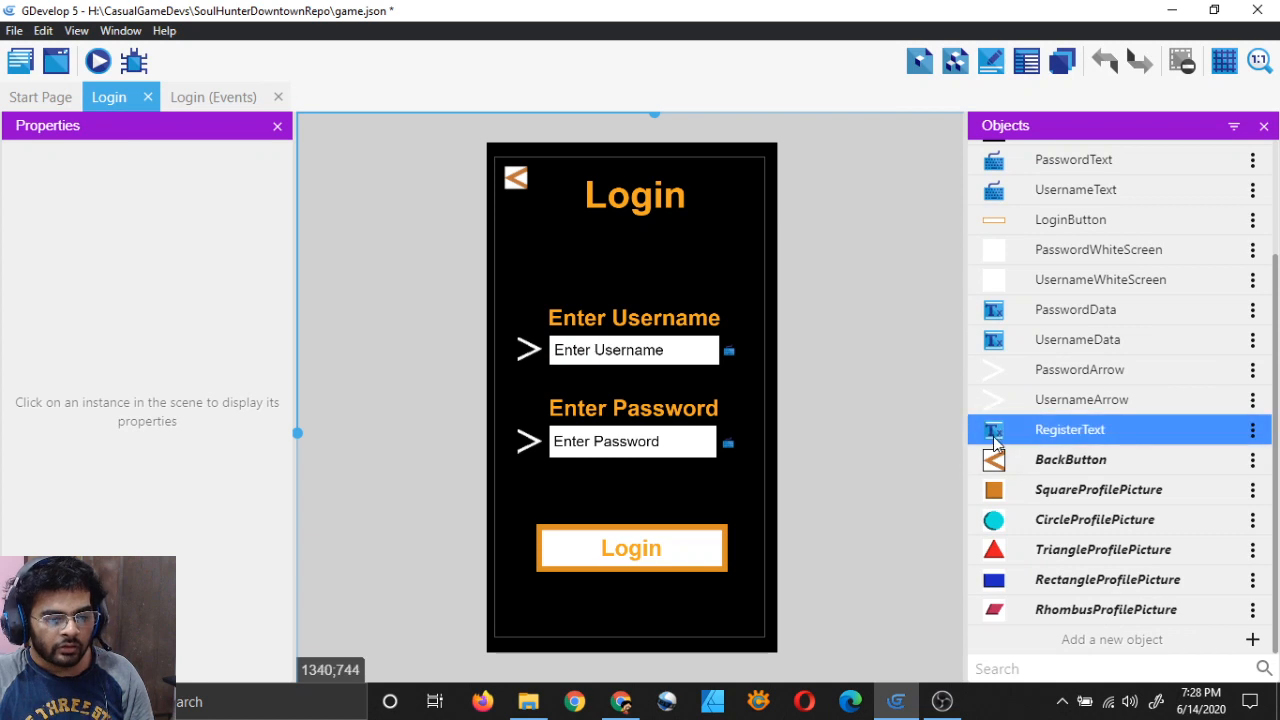
{"action": "left_click_drag", "start_coordinate": [1000, 441], "coordinate": [561, 603]}
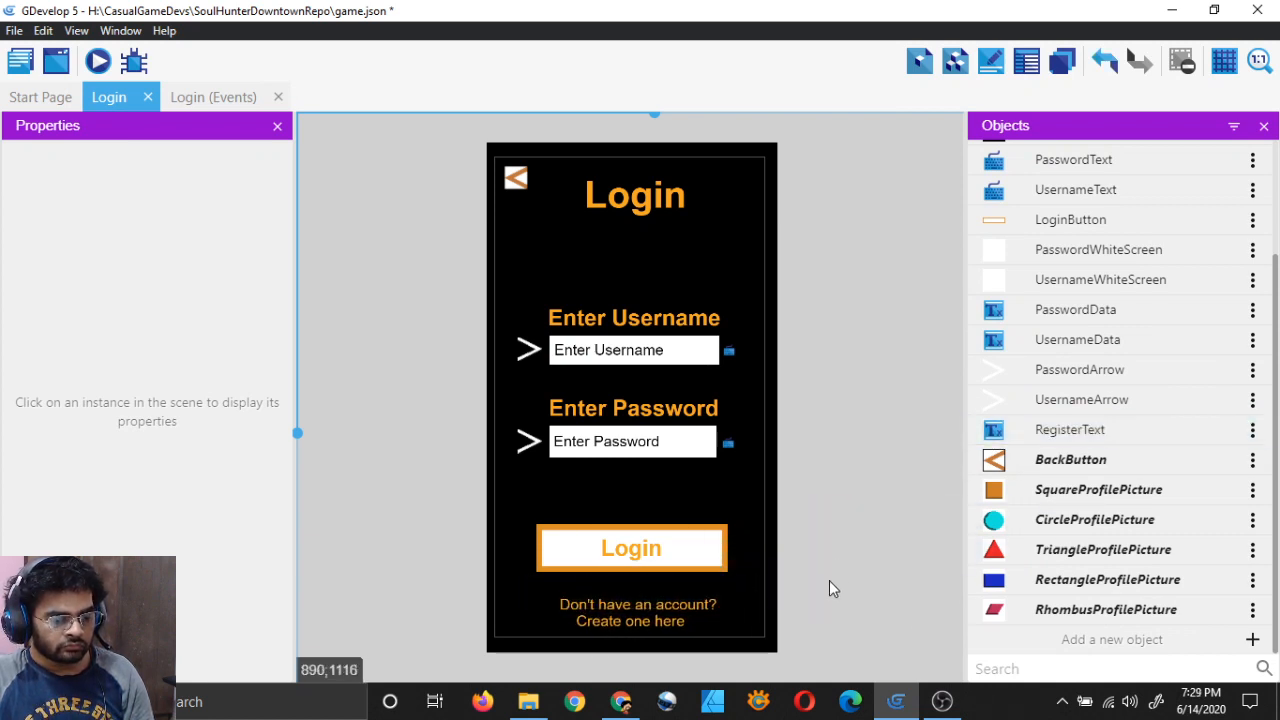
{"action": "scroll", "coordinate": [754, 463], "scroll_direction": "down", "scroll_amount": 3}
{"action": "scroll", "coordinate": [694, 449], "scroll_direction": "up", "scroll_amount": 2, "text": "ctrl"}
{"action": "left_click", "coordinate": [686, 451]}
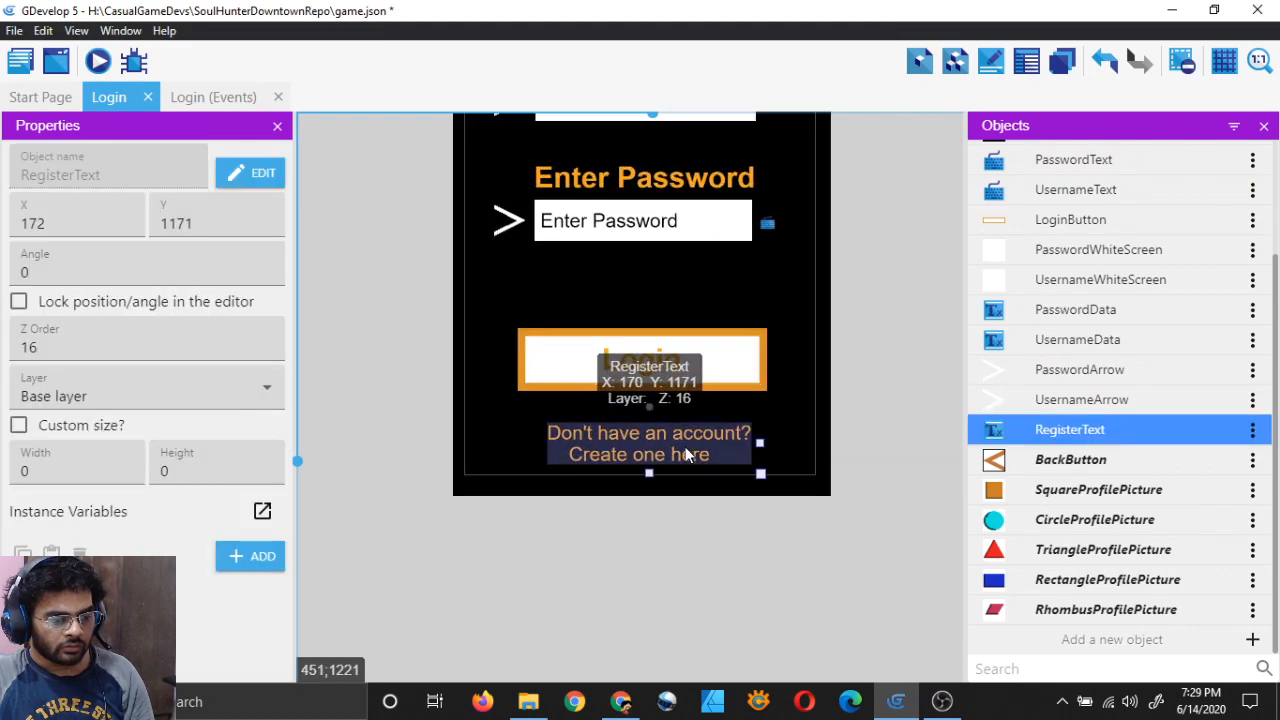
{"action": "left_click_drag", "start_coordinate": [677, 449], "coordinate": [675, 447]}
{"action": "left_click", "coordinate": [889, 533]}
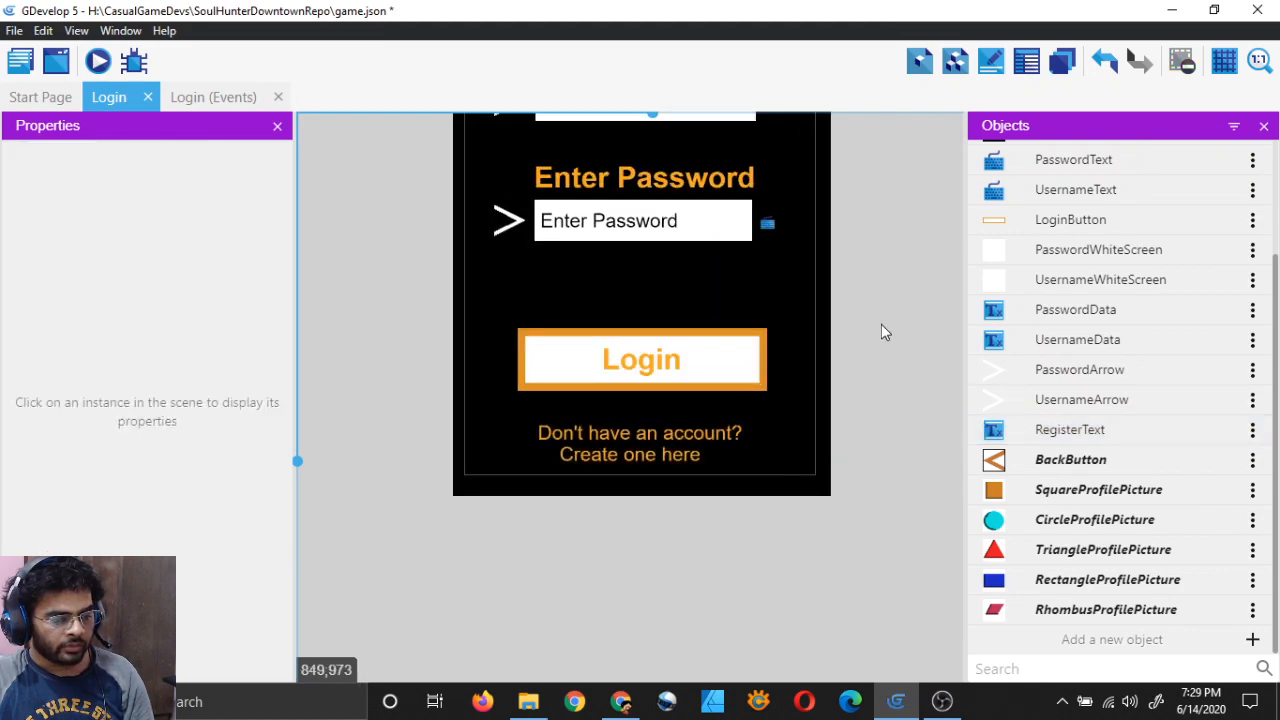
{"action": "middle_click_drag", "start_coordinate": [876, 329], "coordinate": [835, 361]}
{"action": "scroll", "coordinate": [835, 361], "scroll_direction": "down", "scroll_amount": 2, "text": "ctrl"}
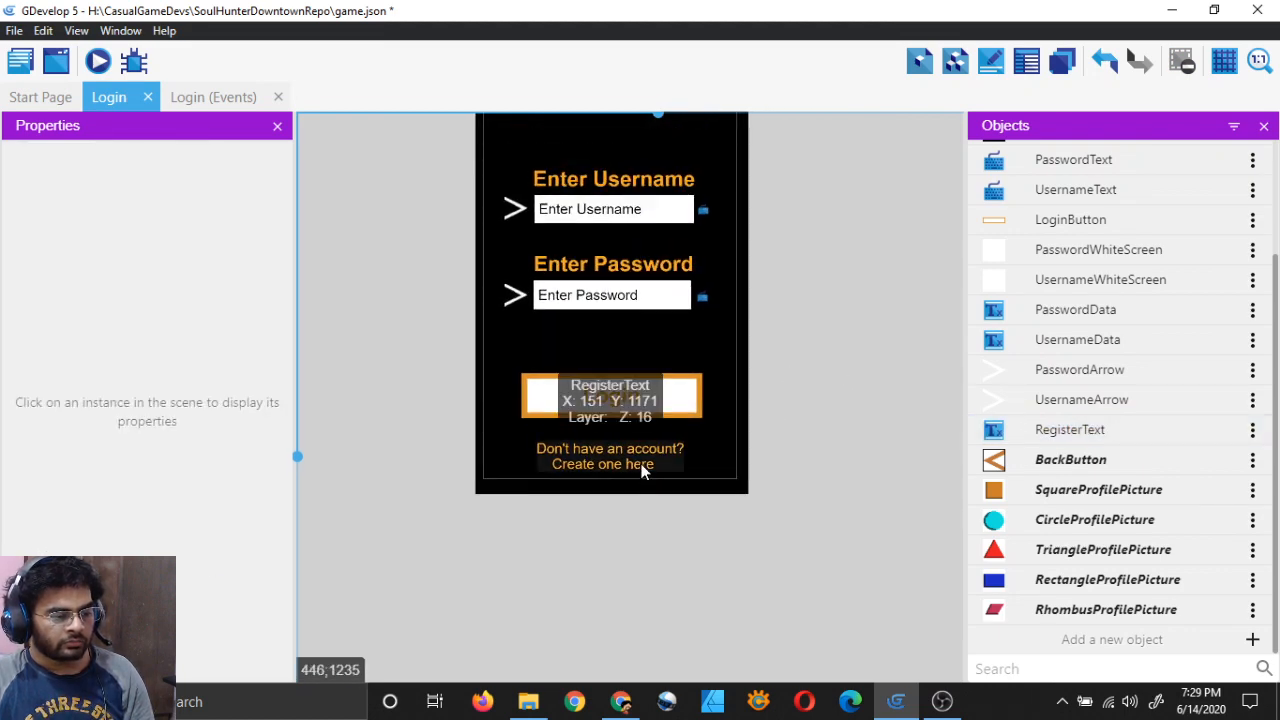
{"action": "left_click", "coordinate": [643, 462]}
{"action": "left_click", "coordinate": [774, 576]}
Step: Adjust the indent of the "Create one here" line, save, and open the project manager
{"action": "double_click", "coordinate": [1070, 429]}
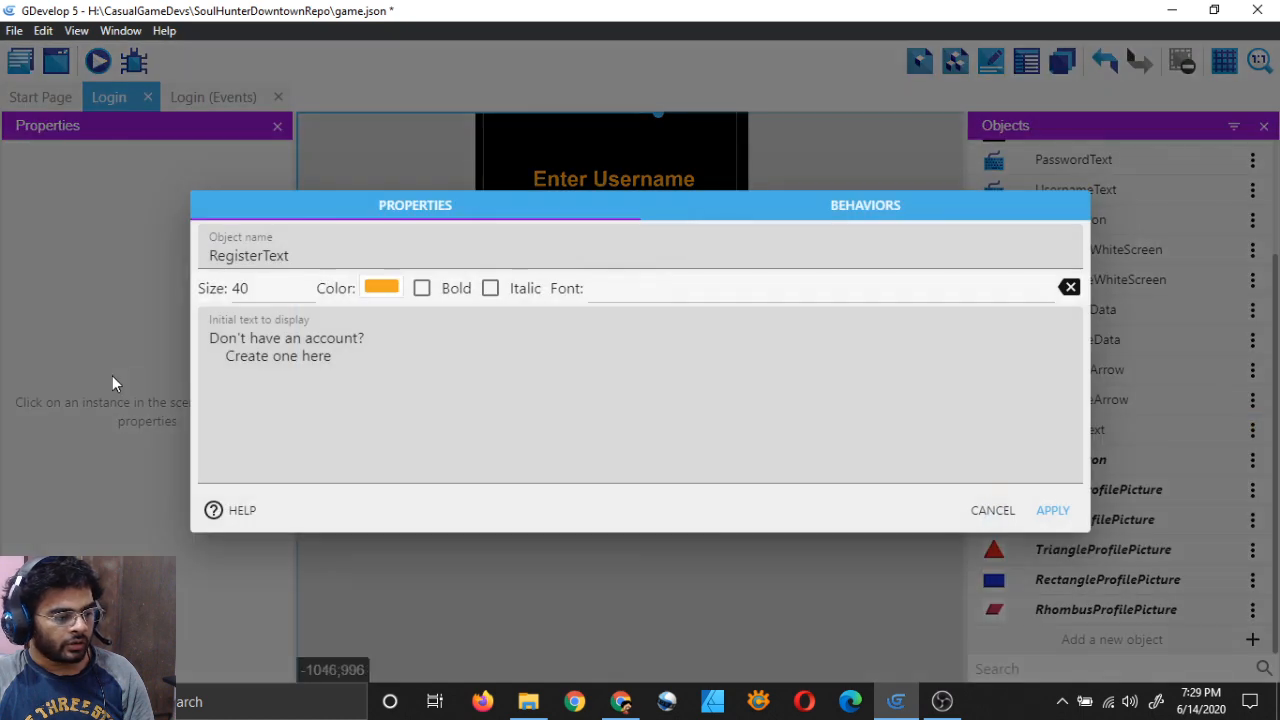
{"action": "left_click", "coordinate": [222, 356]}
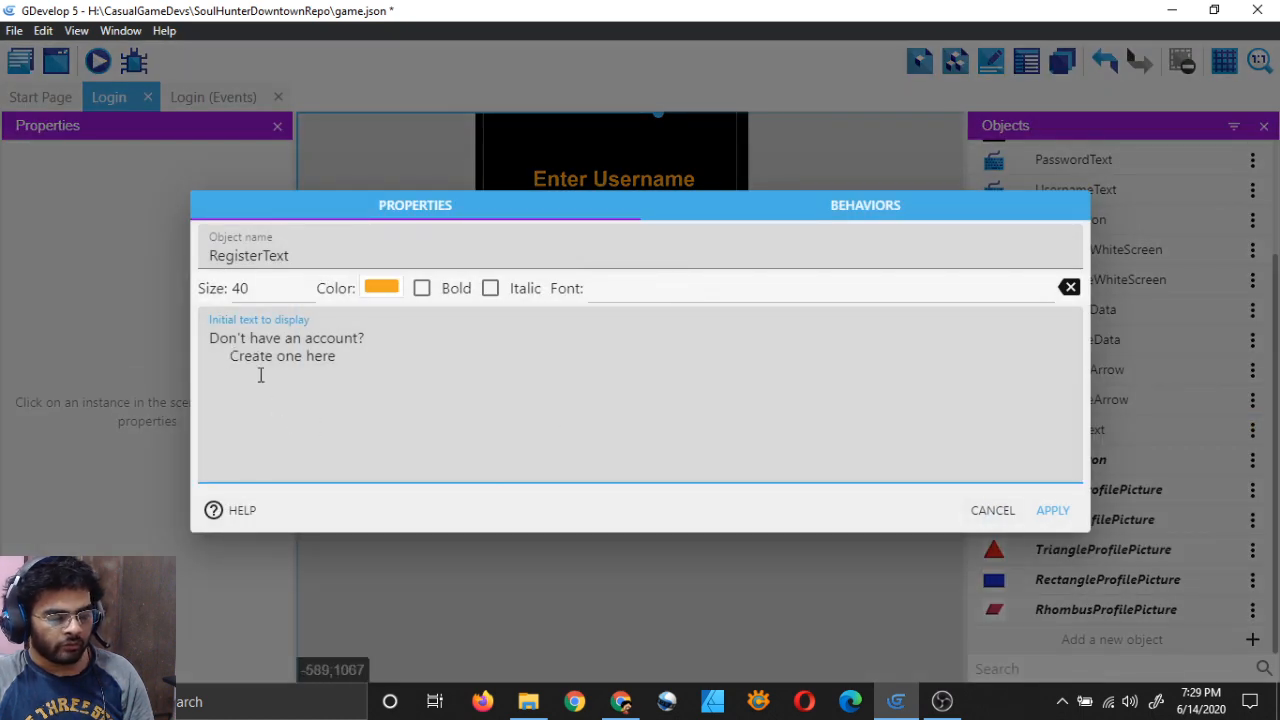
{"action": "left_click", "coordinate": [1050, 512]}
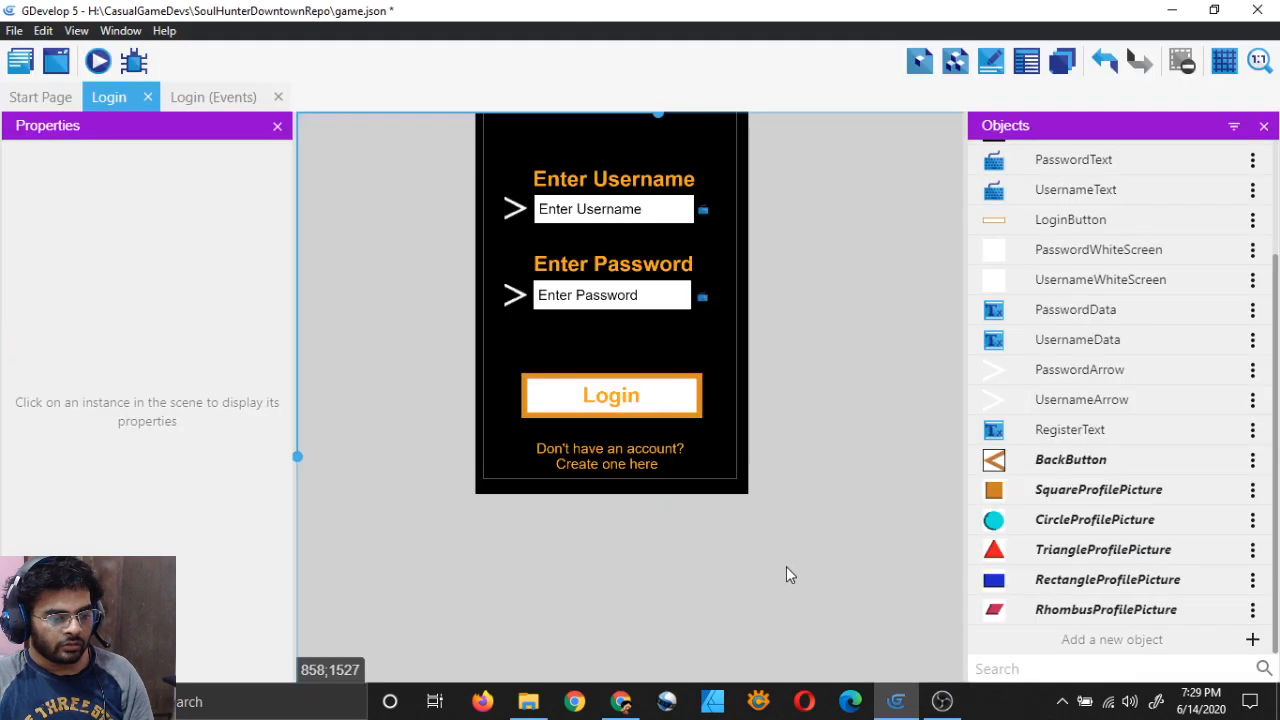
{"action": "middle_click_drag", "start_coordinate": [877, 209], "coordinate": [870, 243]}
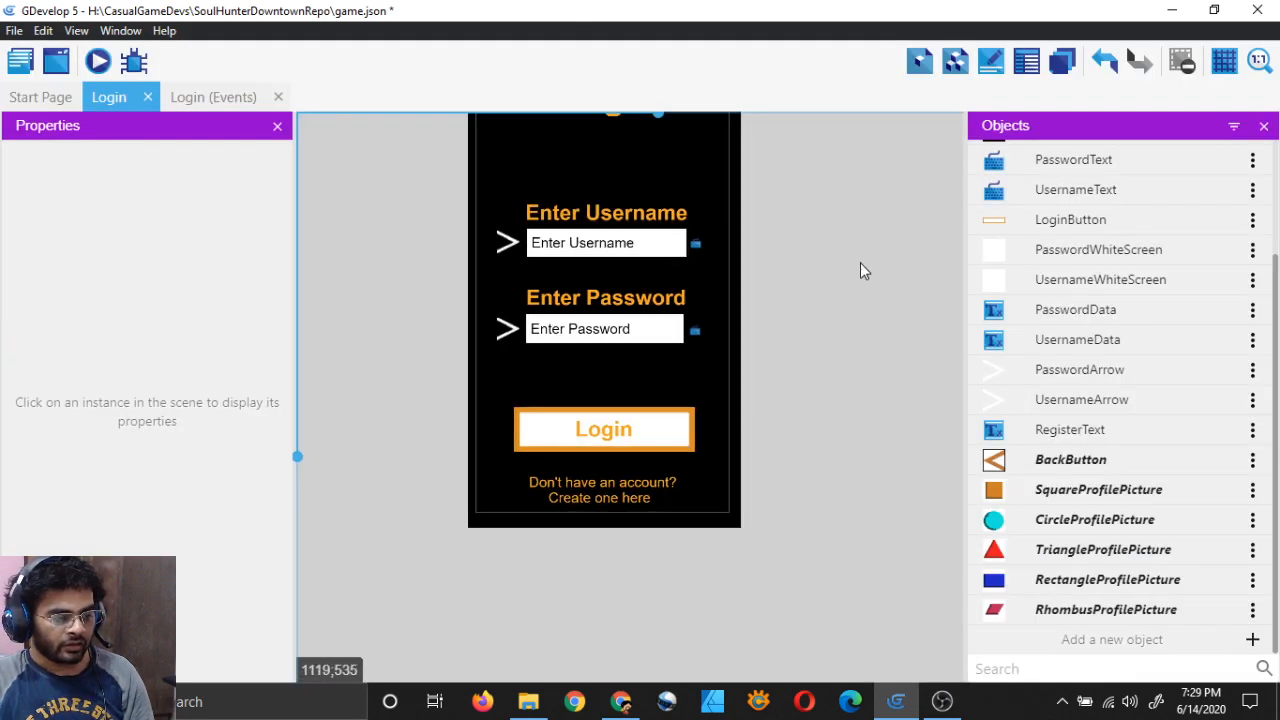
{"action": "scroll", "coordinate": [790, 288], "scroll_direction": "down", "scroll_amount": 3}
{"action": "scroll", "coordinate": [743, 302], "scroll_direction": "up", "scroll_amount": 1}
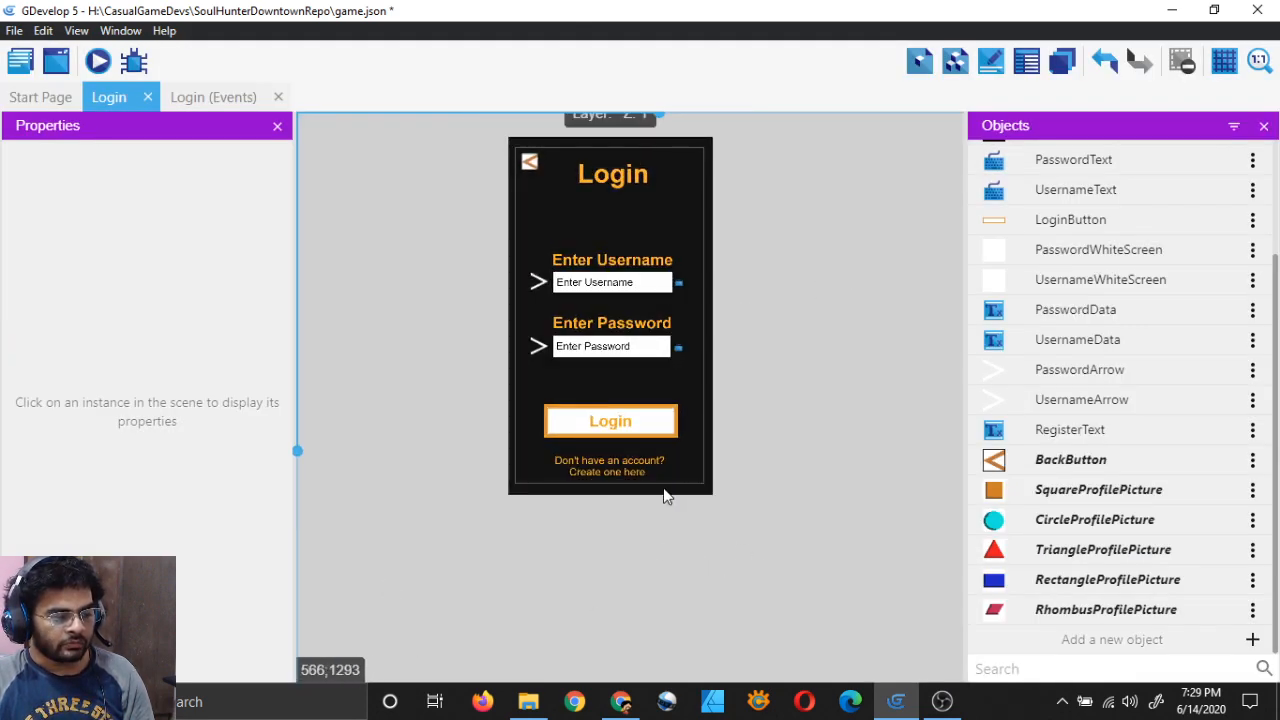
{"action": "scroll", "coordinate": [640, 510], "scroll_direction": "up", "scroll_amount": 2}
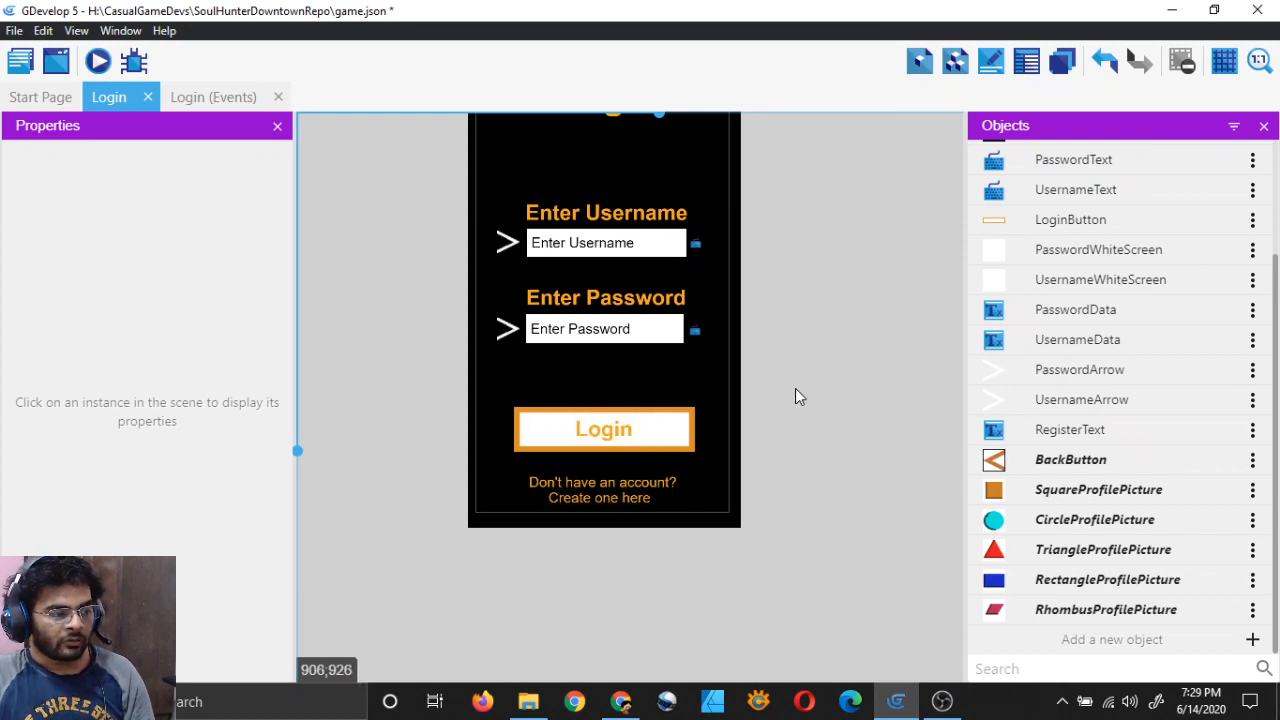
{"action": "key", "text": "ctrl+s"}
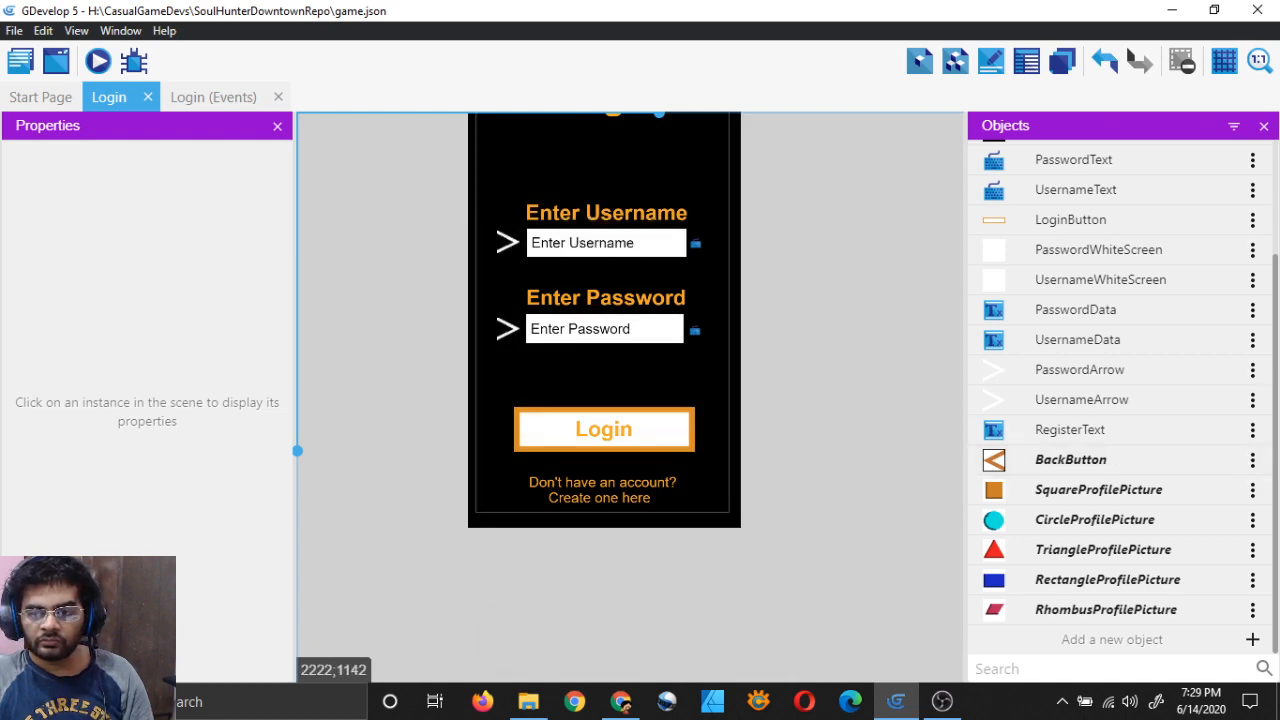
{"action": "left_click", "coordinate": [20, 61]}
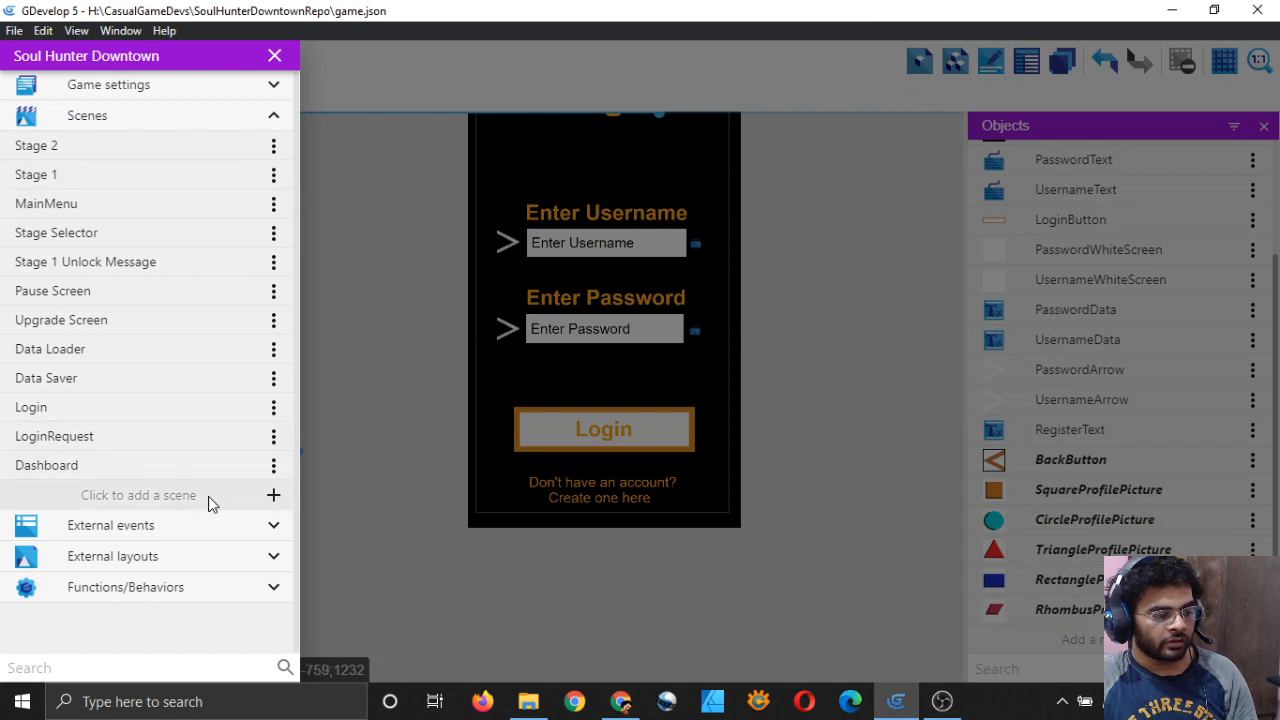
Step: Add a new scene, rename it to 'Create Account', and open it in the editor
{"action": "left_click", "coordinate": [208, 496]}
{"action": "left_click", "coordinate": [273, 494]}
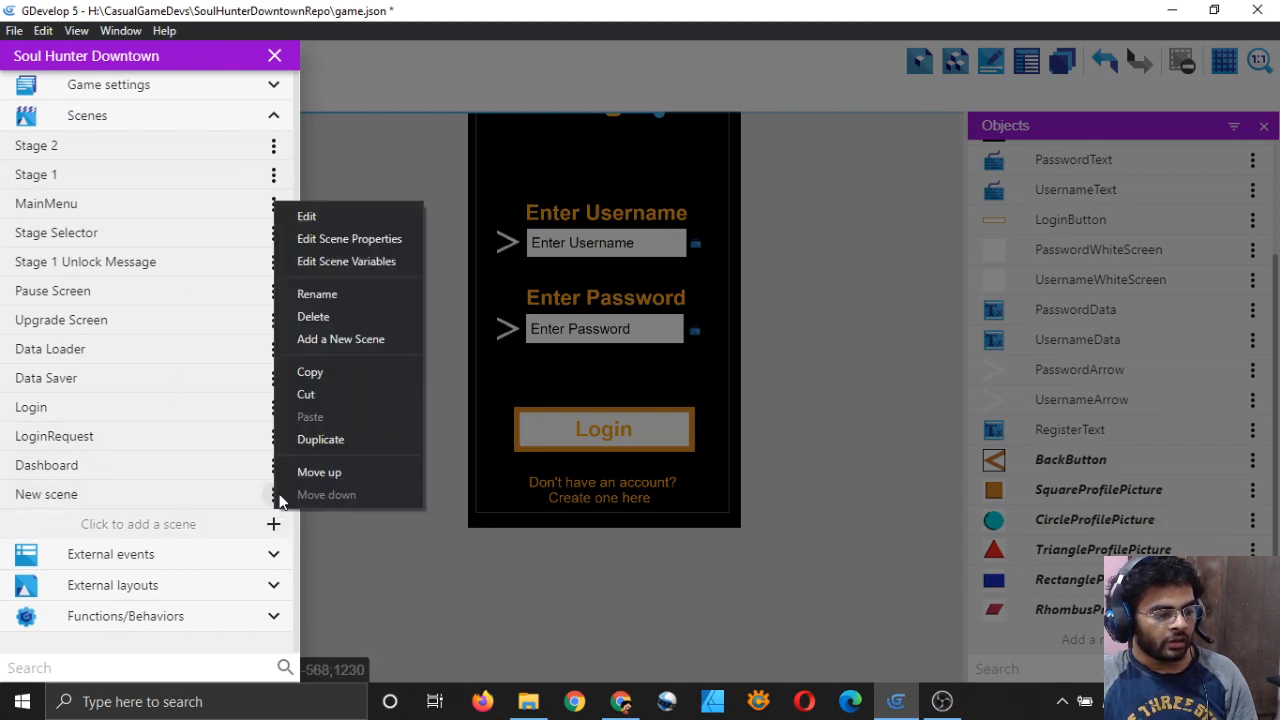
{"action": "left_click", "coordinate": [340, 294]}
{"action": "key", "text": "BackSpace"}
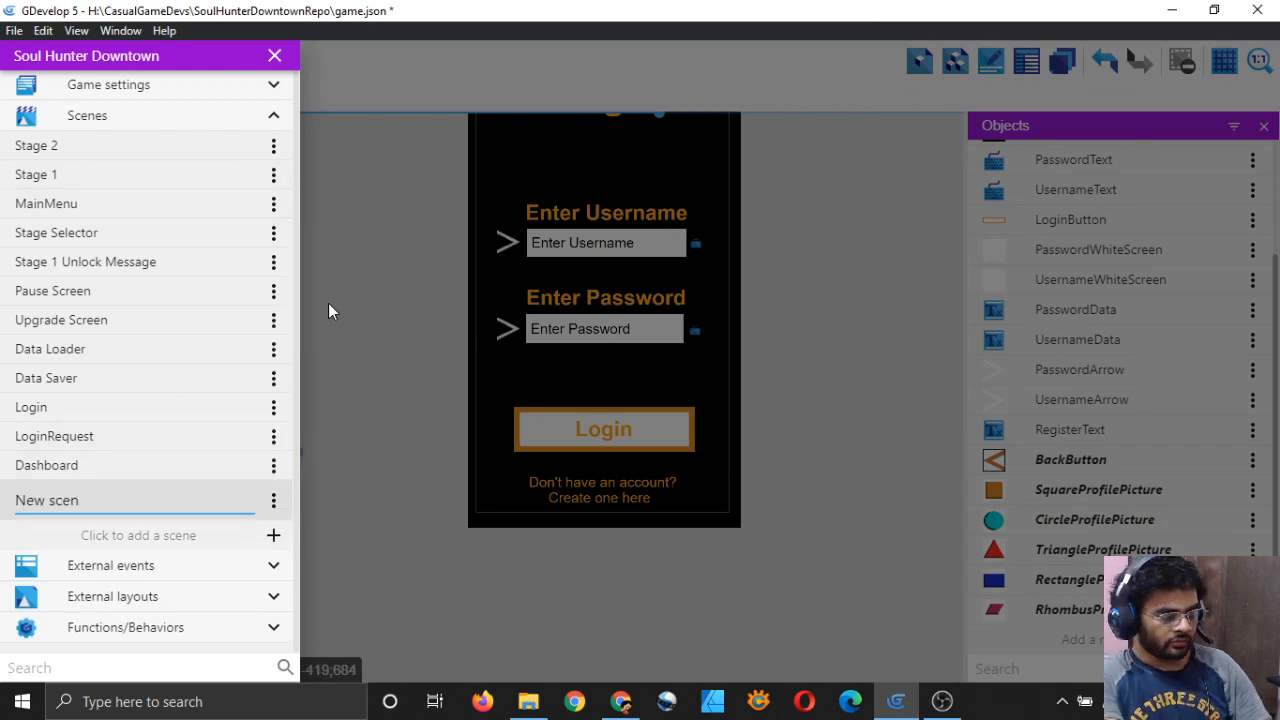
{"action": "key", "text": "BackSpace"}
{"action": "key", "text": "BackSpace"}
{"action": "key", "text": "BackSpace"}
{"action": "key", "text": "BackSpace"}
{"action": "key", "text": "BackSpace"}
{"action": "key", "text": "BackSpace"}
{"action": "key", "text": "BackSpace"}
{"action": "key", "text": "BackSpace"}
{"action": "type", "text": "Create A"}
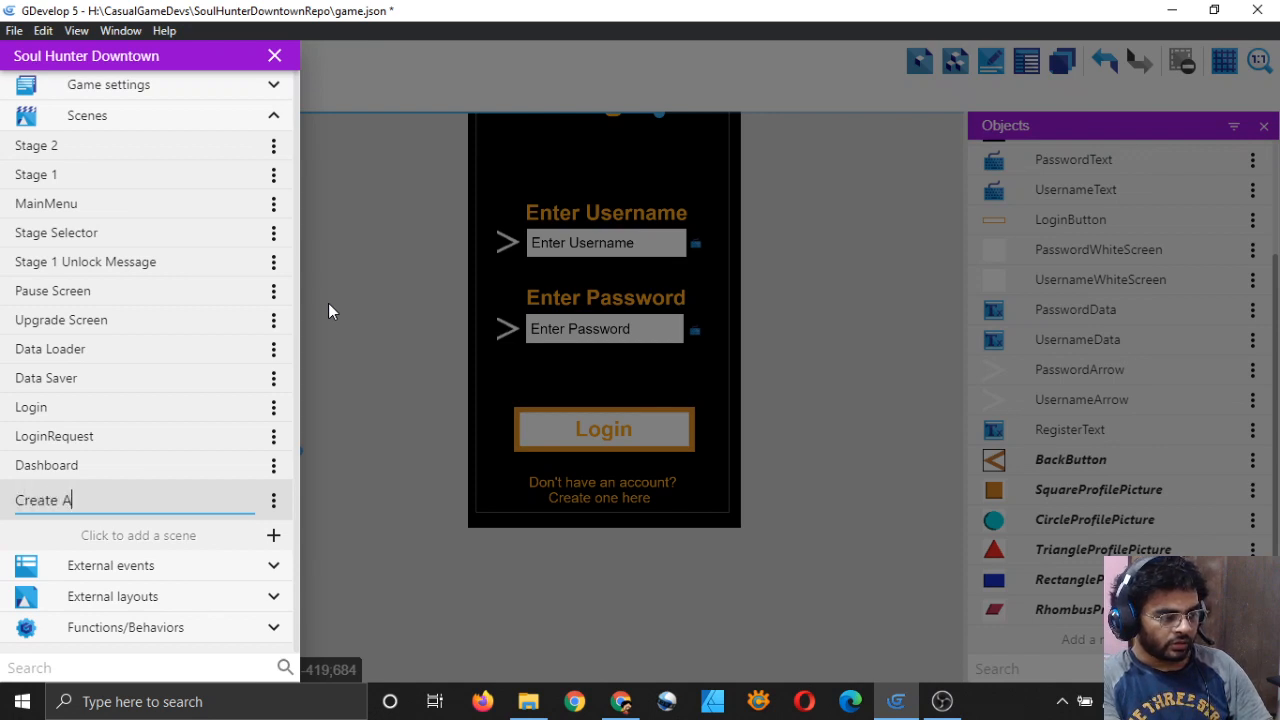
{"action": "type", "text": "ccount"}
{"action": "key", "text": "Return"}
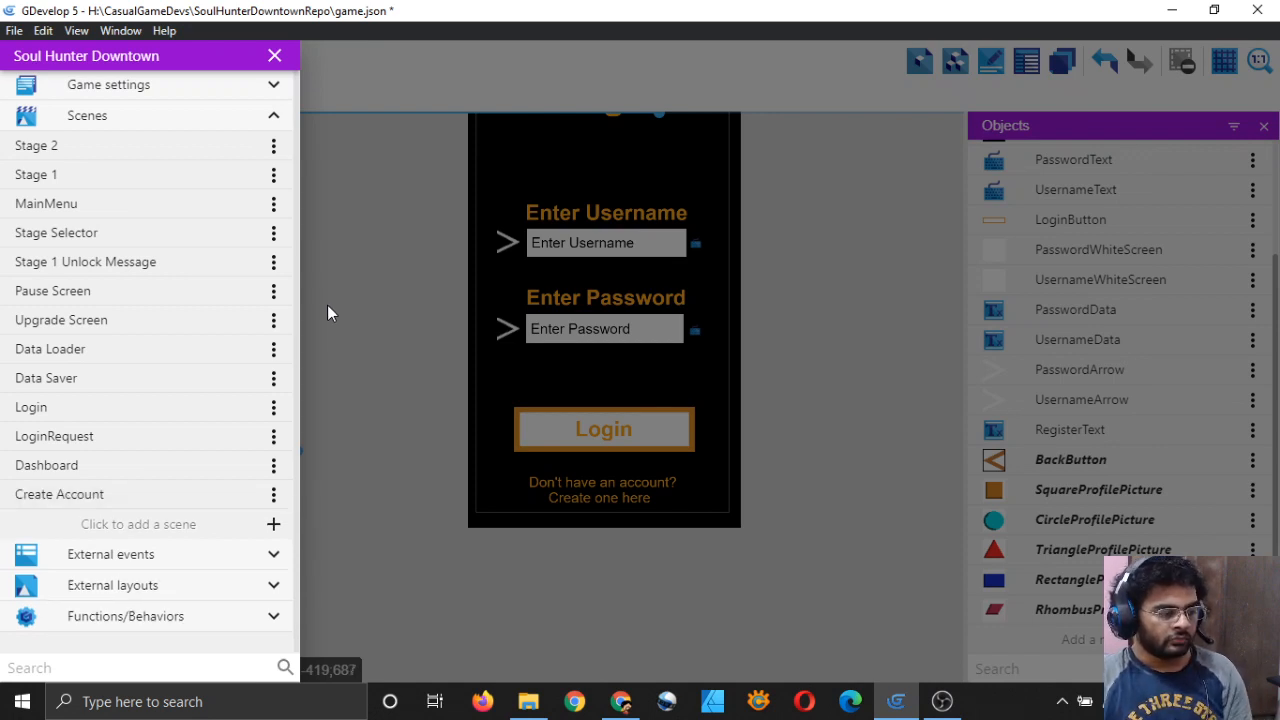
{"action": "left_click", "coordinate": [133, 498]}
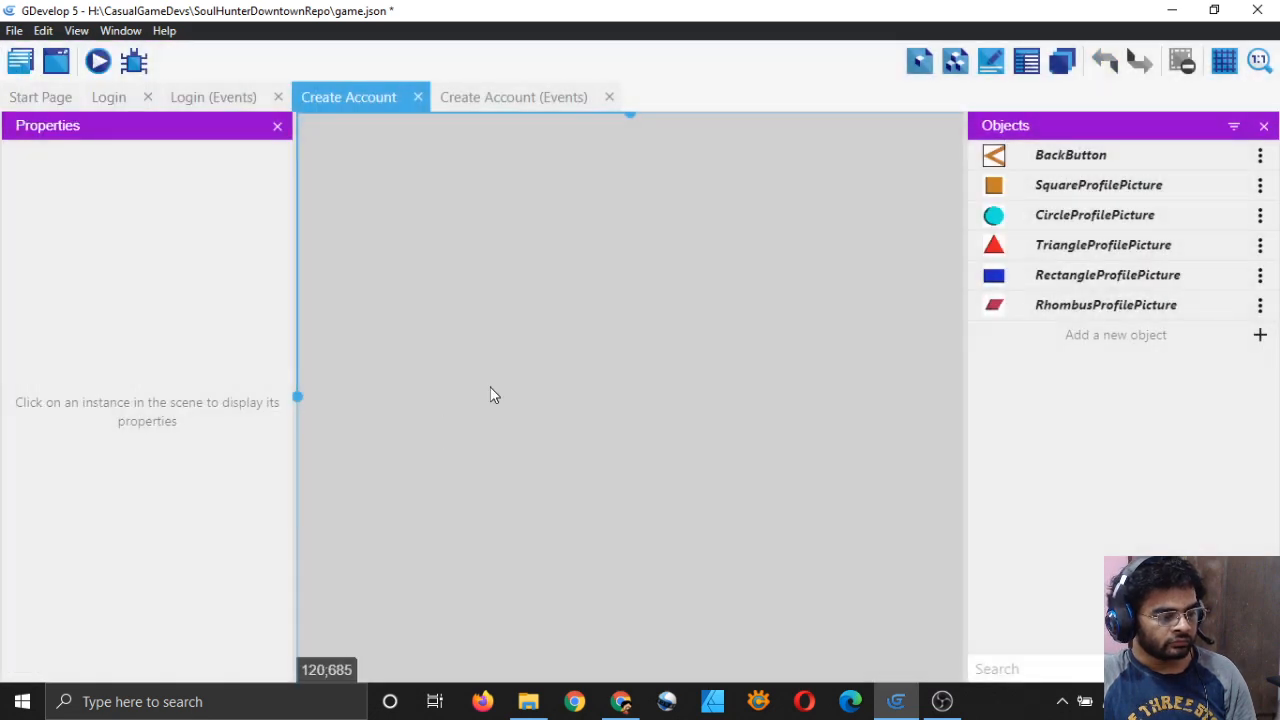
Step: Add a new Sprite object named BlackScreen
{"action": "scroll", "coordinate": [760, 327], "scroll_direction": "down", "scroll_amount": 4}
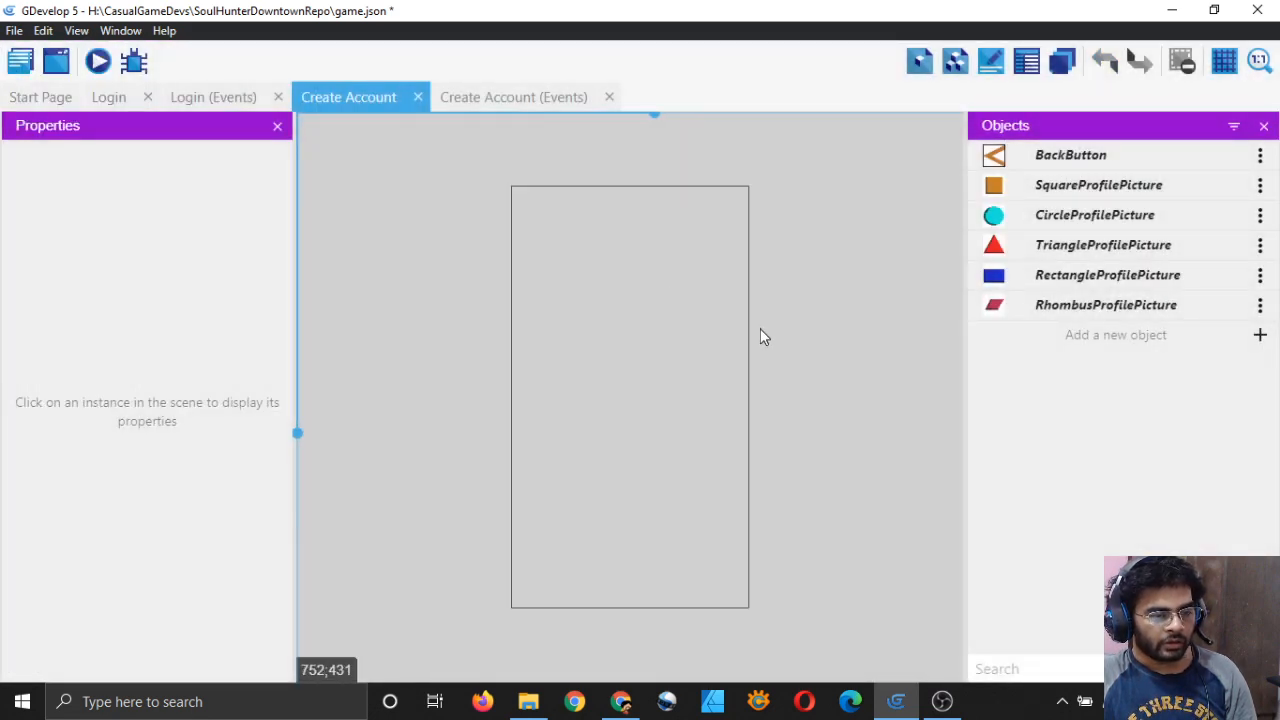
{"action": "scroll", "coordinate": [762, 329], "scroll_direction": "up", "scroll_amount": 1}
{"action": "middle_click_drag", "start_coordinate": [836, 370], "coordinate": [797, 369]}
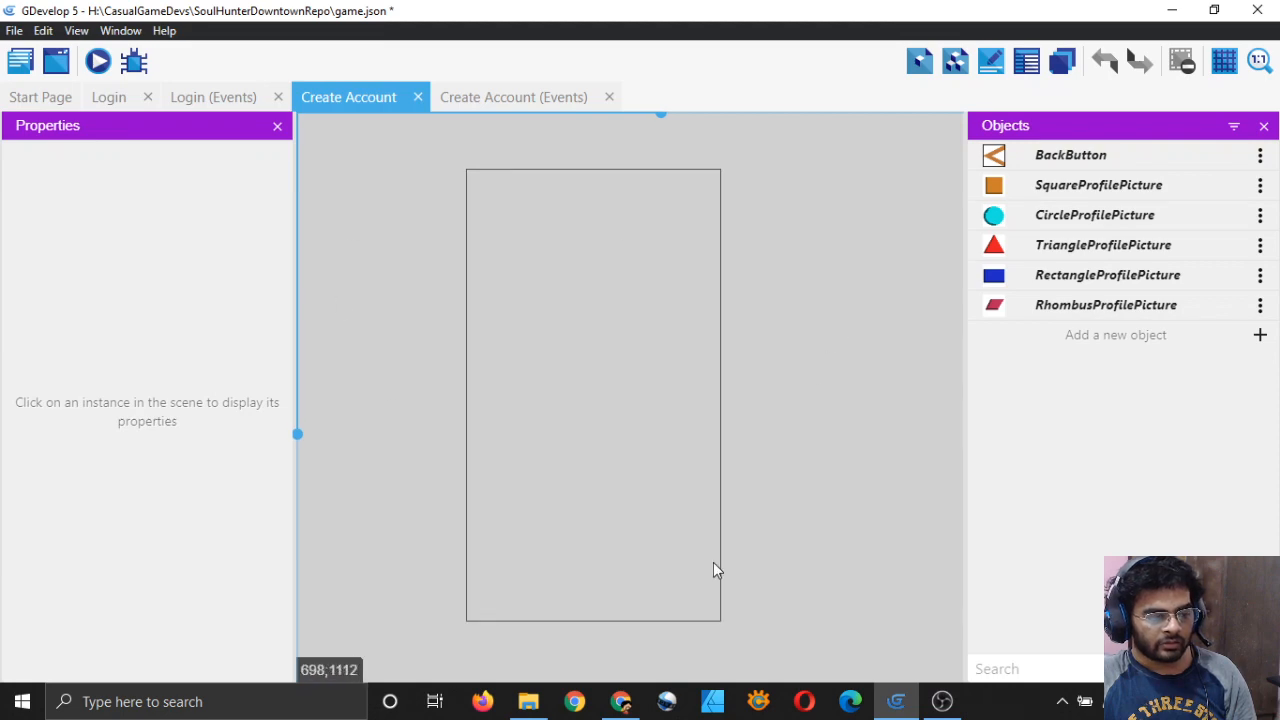
{"action": "left_click", "coordinate": [1260, 335]}
{"action": "left_click", "coordinate": [359, 168]}
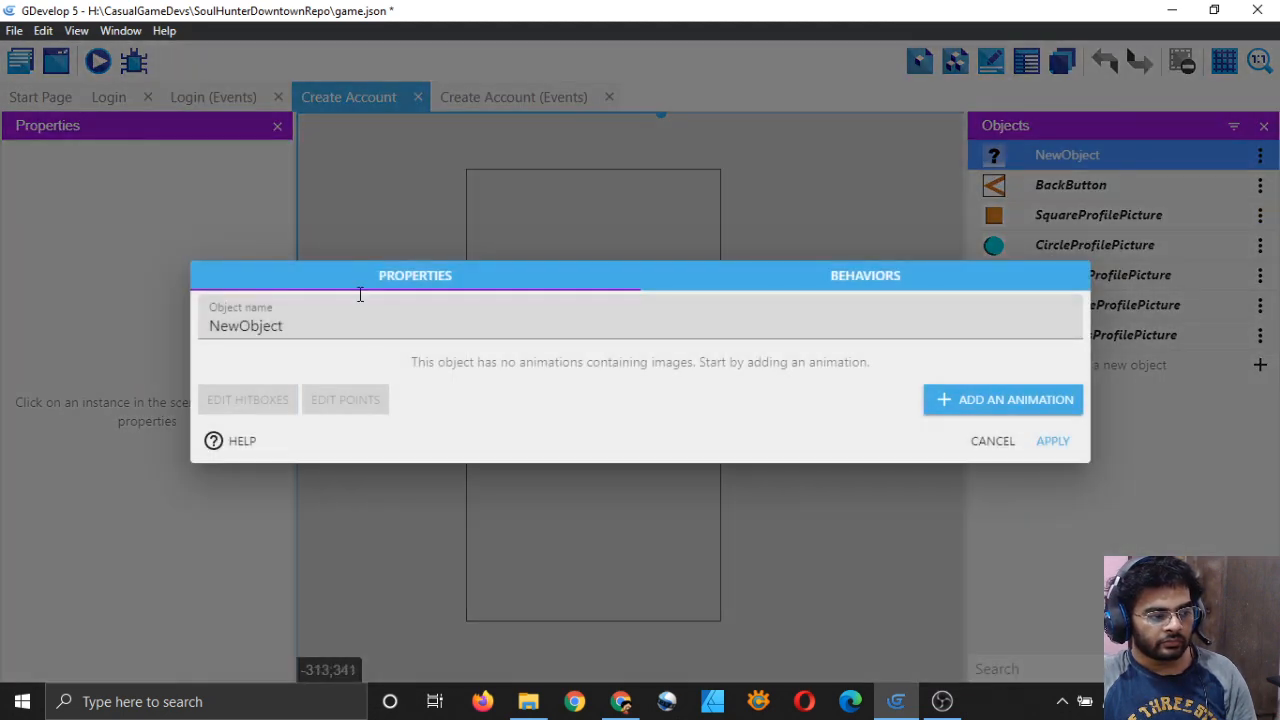
{"action": "left_click", "coordinate": [420, 317]}
{"action": "key", "text": "ctrl+a"}
{"action": "key", "text": "BackSpace"}
{"action": "type", "text": "B"}
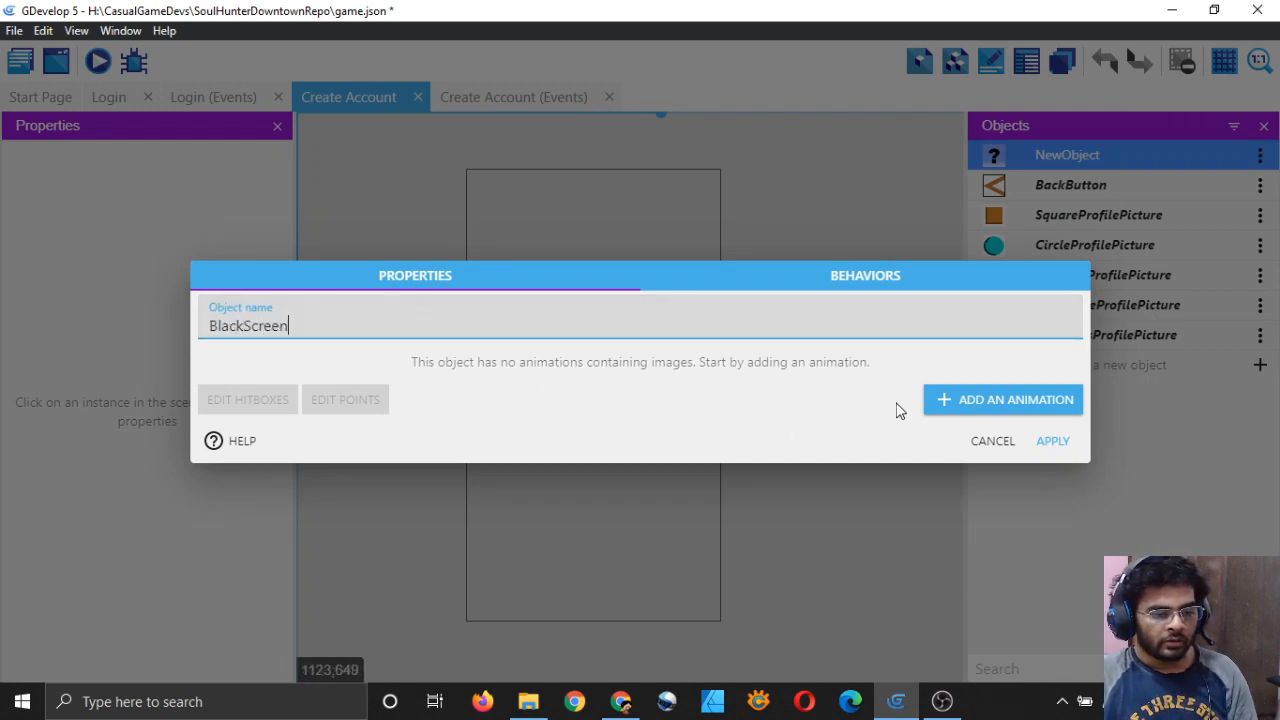
Step: Give BlackScreen a Default animation painted solid black in Piskel, then apply
{"action": "left_click", "coordinate": [1000, 399]}
{"action": "type", "text": "Default"}
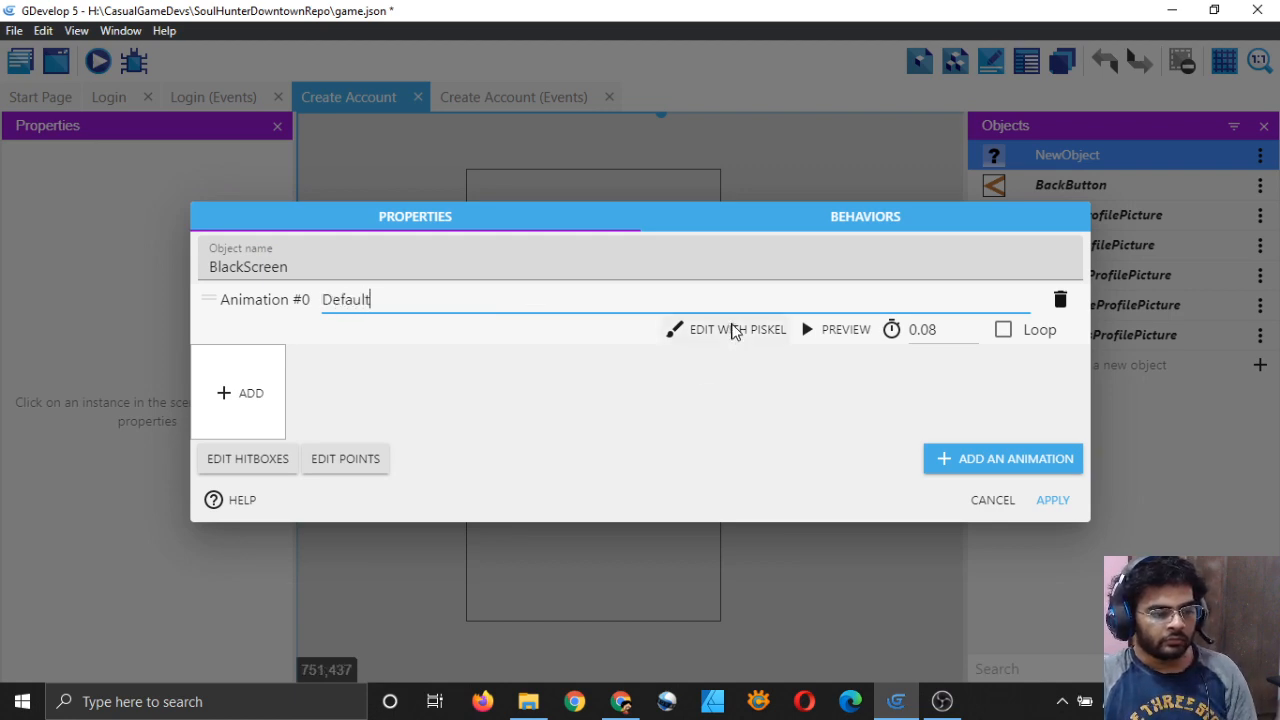
{"action": "left_click", "coordinate": [735, 329]}
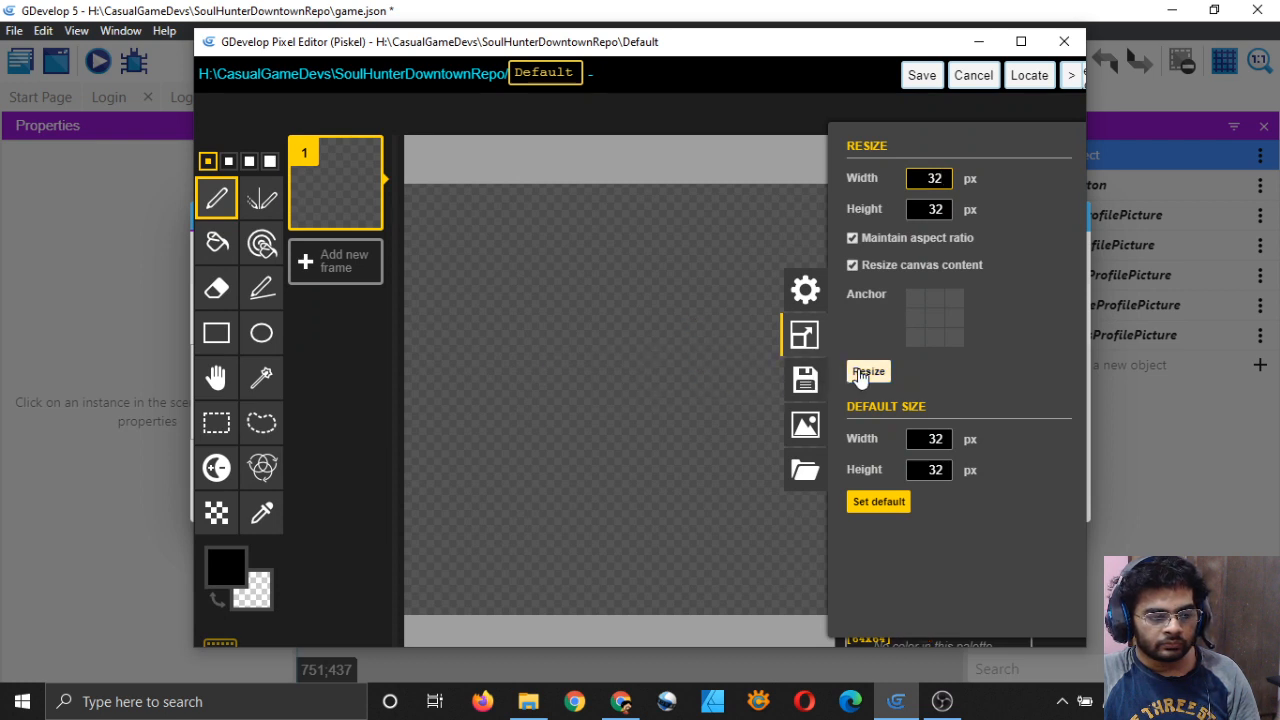
{"action": "left_click", "coordinate": [868, 370]}
{"action": "left_click", "coordinate": [216, 333]}
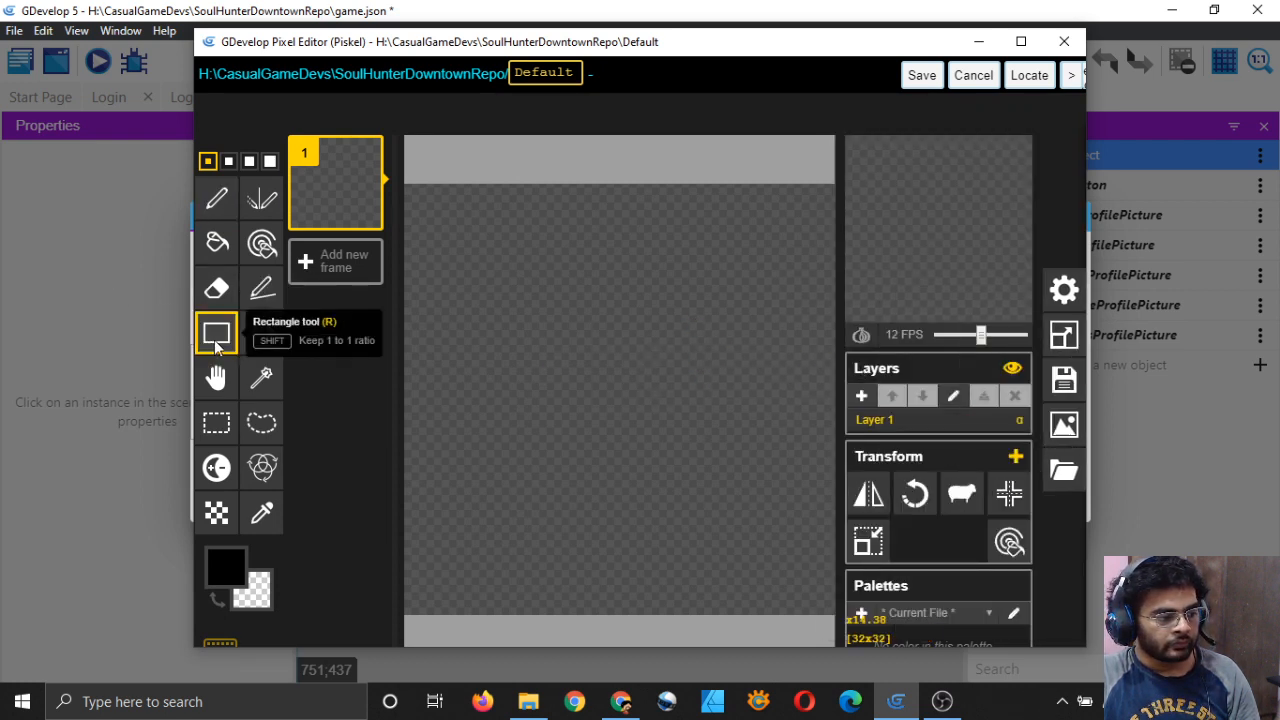
{"action": "mouse_move", "coordinate": [410, 181]}
{"action": "left_mouse_down"}
{"action": "mouse_move", "coordinate": [836, 545]}
{"action": "mouse_move", "coordinate": [829, 607]}
{"action": "left_mouse_up"}
{"action": "left_click", "coordinate": [214, 242]}
{"action": "left_click", "coordinate": [814, 209]}
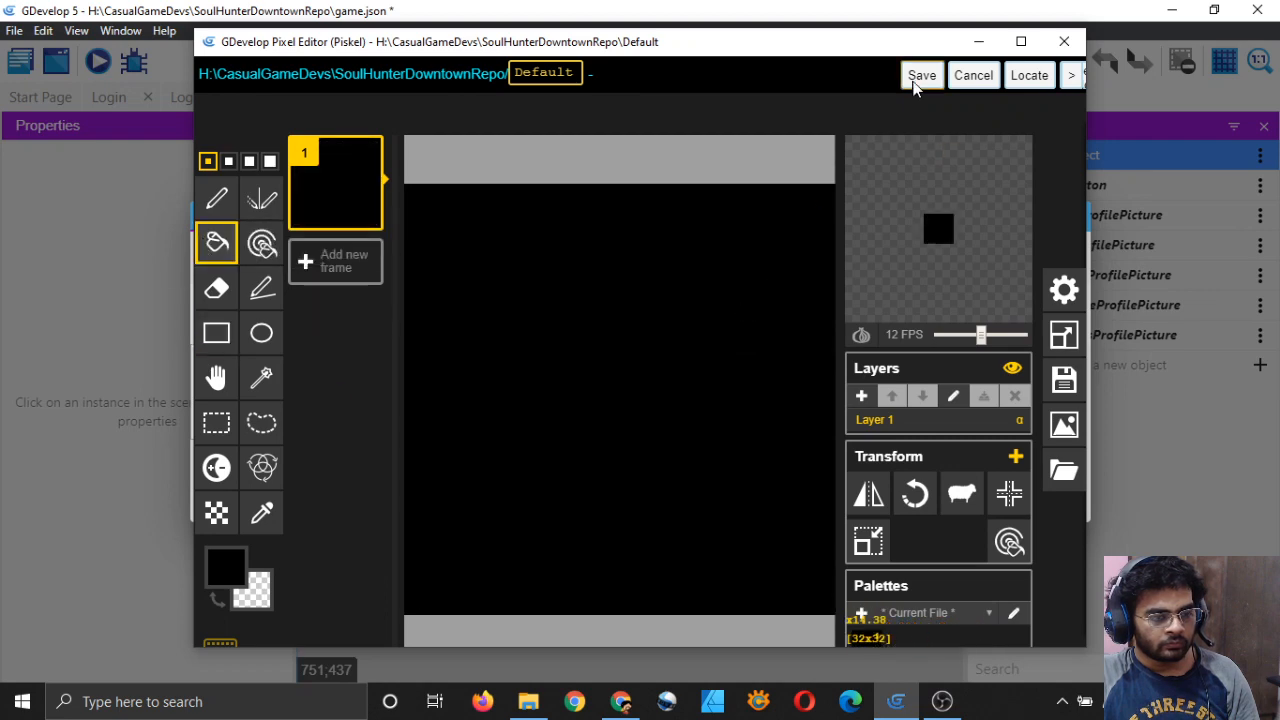
{"action": "left_click", "coordinate": [921, 75]}
{"action": "left_click", "coordinate": [1052, 500]}
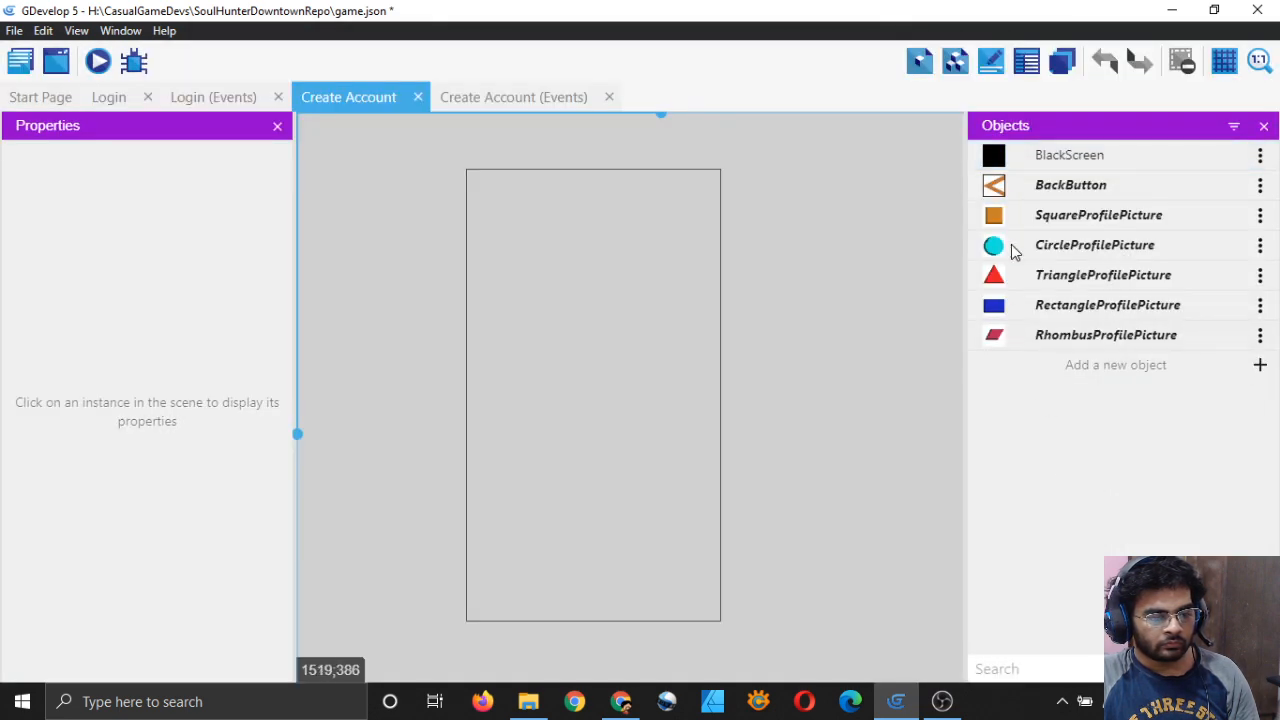
Step: Place a BlackScreen instance and stretch it to cover the whole scene frame
{"action": "left_click_drag", "start_coordinate": [993, 155], "coordinate": [739, 160]}
{"action": "left_click_drag", "start_coordinate": [591, 173], "coordinate": [631, 655]}
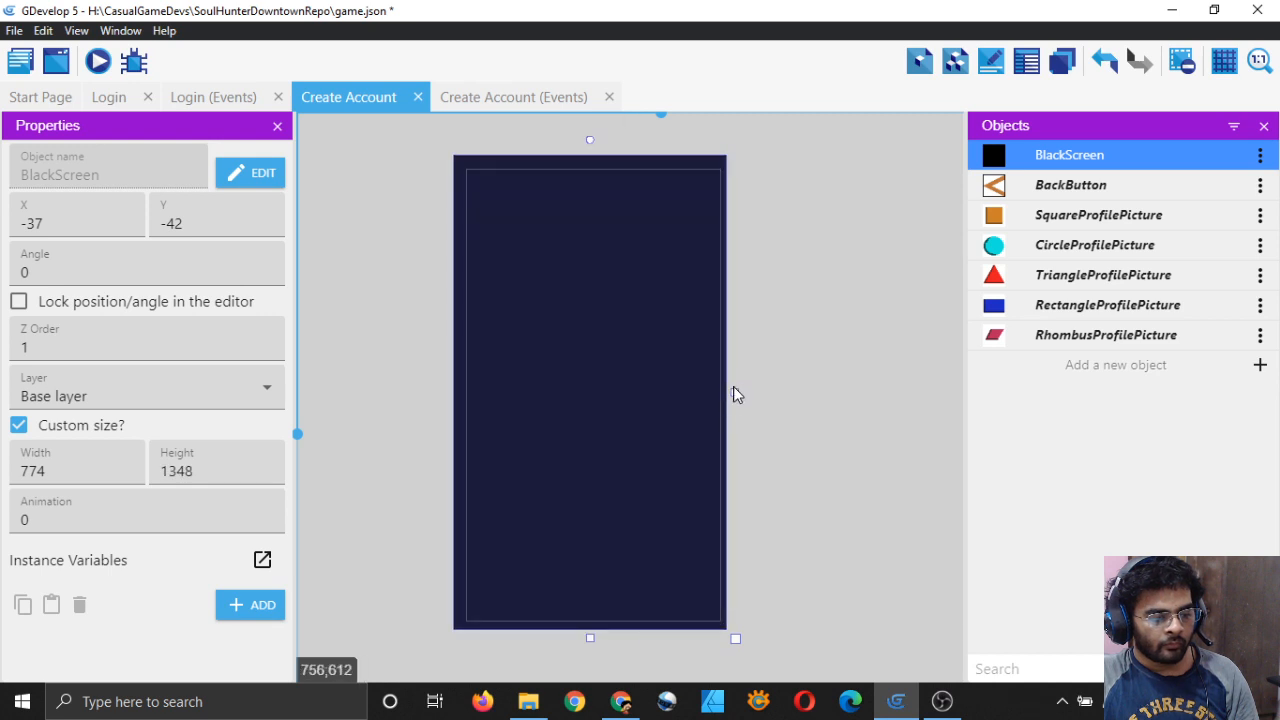
{"action": "left_click_drag", "start_coordinate": [735, 392], "coordinate": [745, 392]}
{"action": "left_click", "coordinate": [826, 415]}
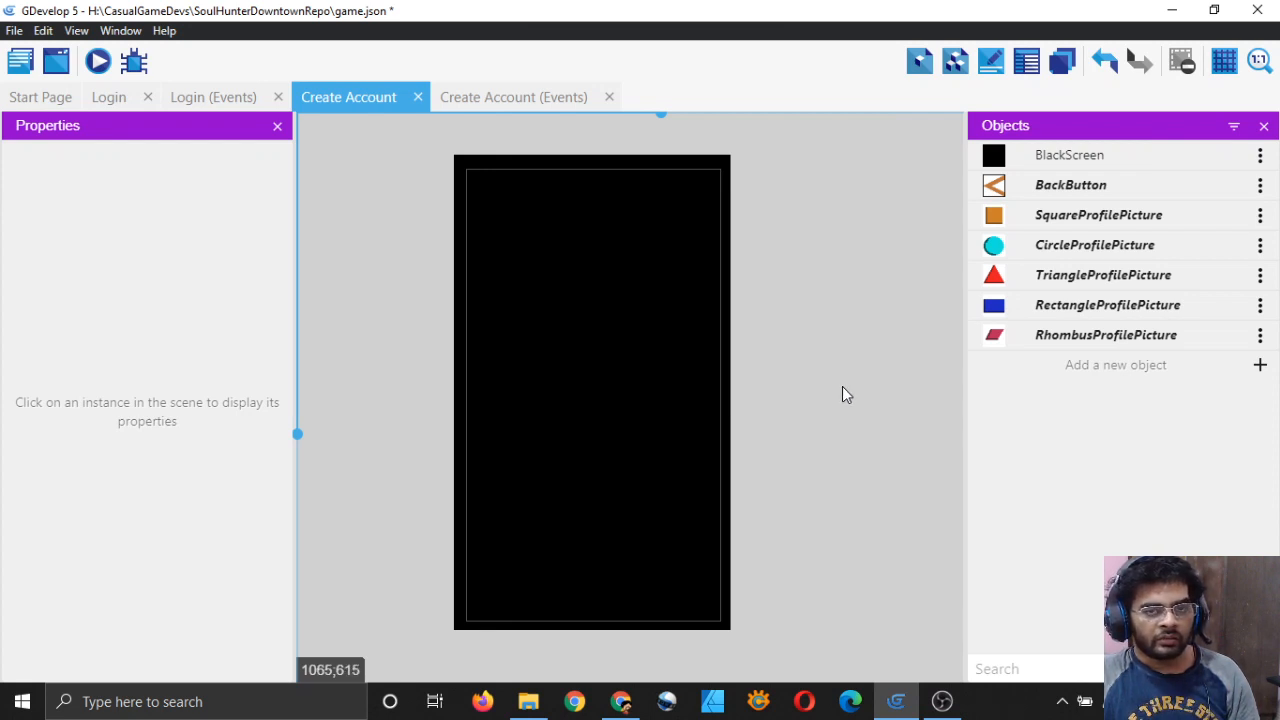
Step: Place BackButton in the frame's top-left corner at X 20
{"action": "left_click", "coordinate": [109, 97]}
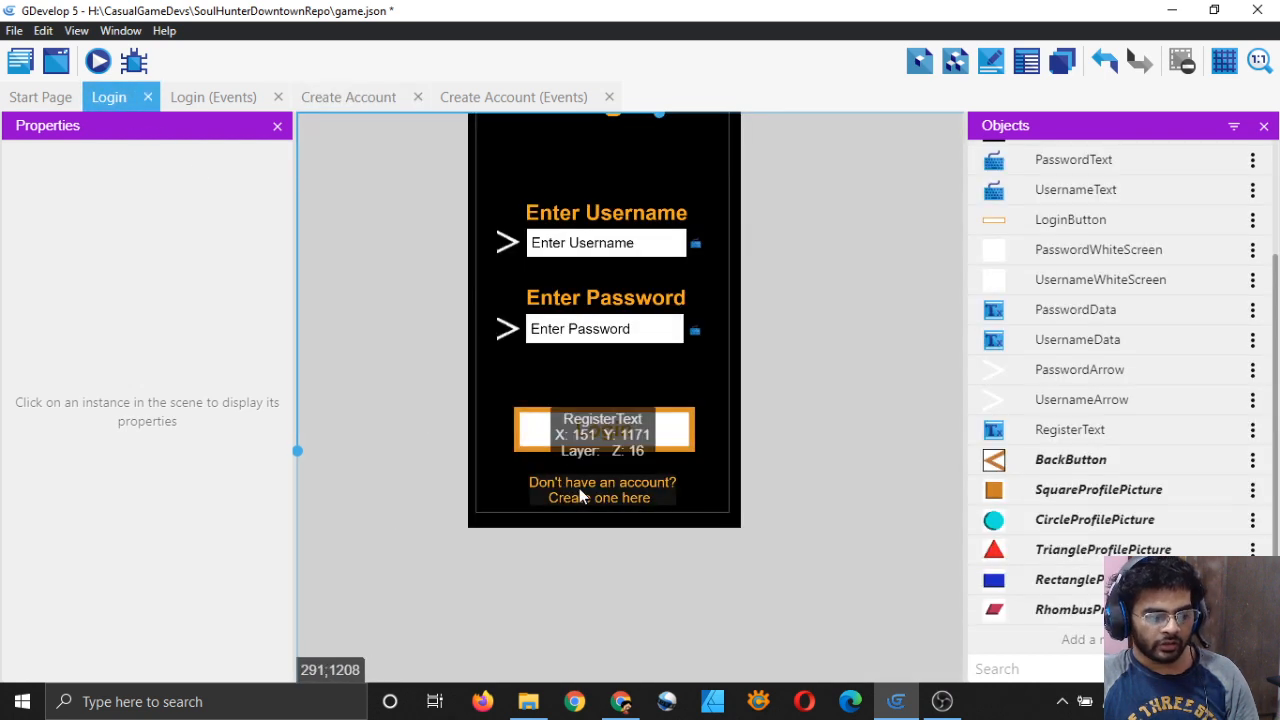
{"action": "left_click", "coordinate": [362, 105]}
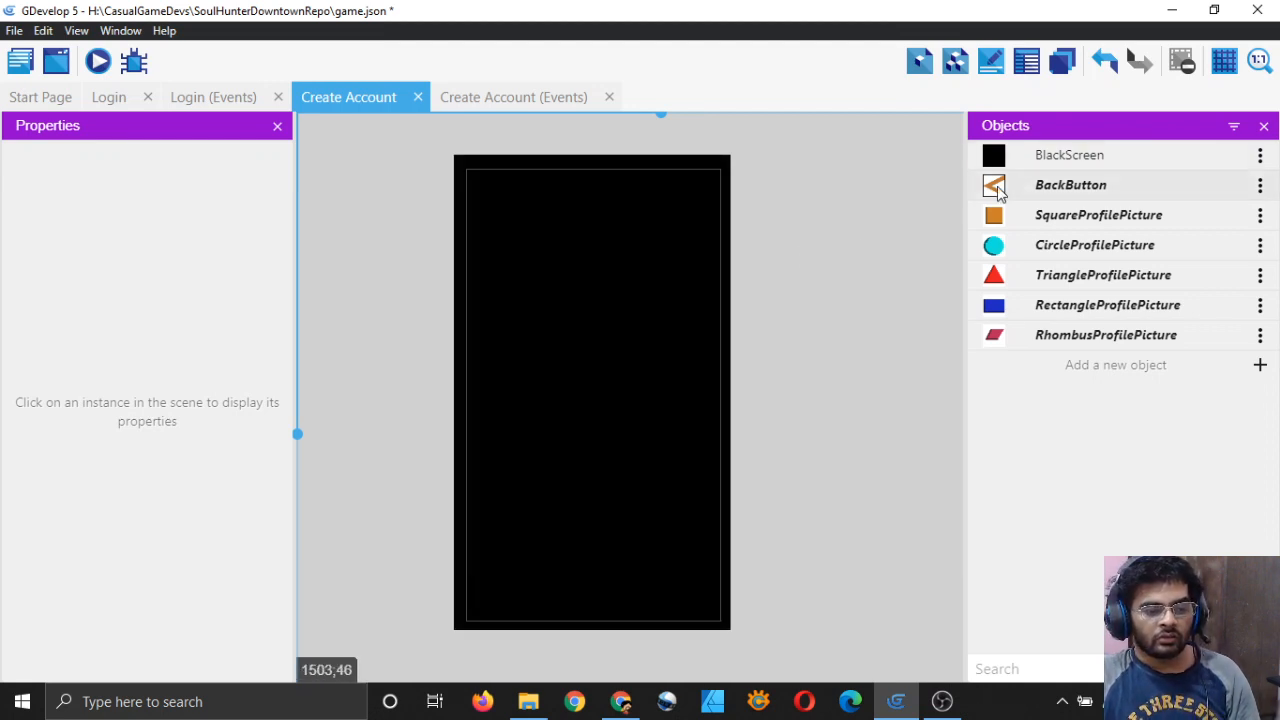
{"action": "left_click_drag", "start_coordinate": [993, 185], "coordinate": [489, 193]}
{"action": "left_click", "coordinate": [486, 193]}
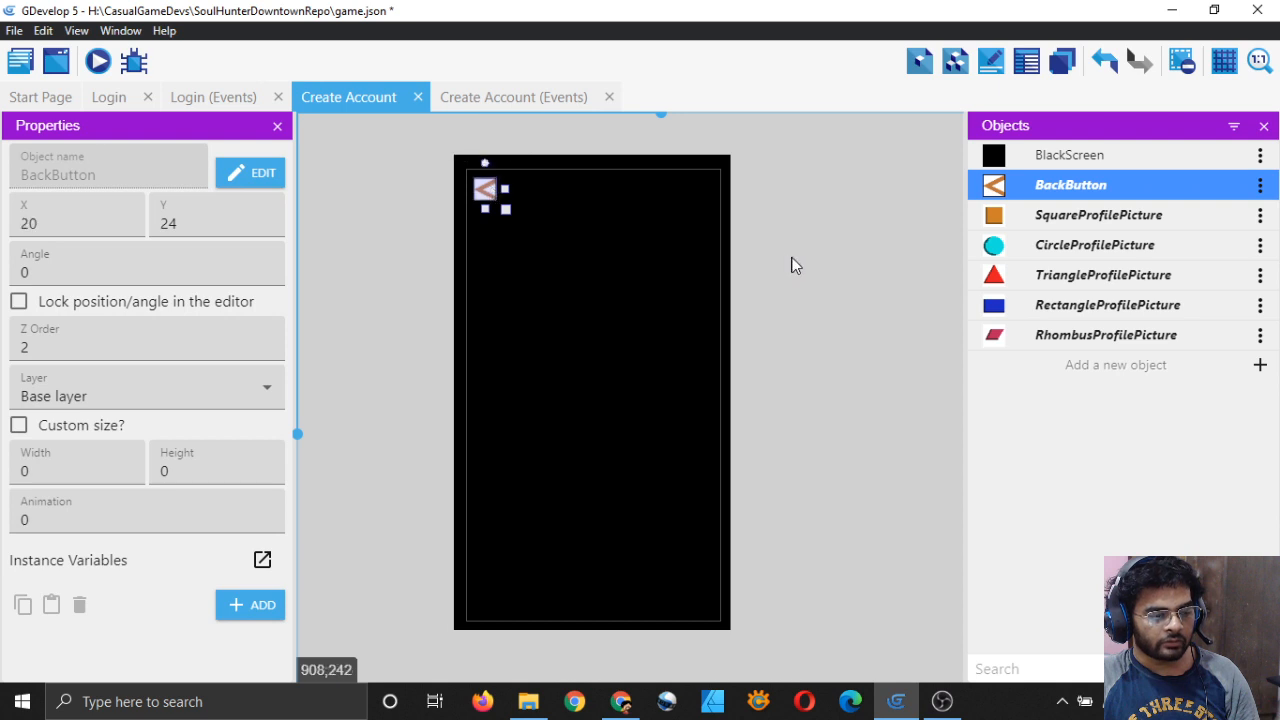
{"action": "left_click", "coordinate": [791, 263]}
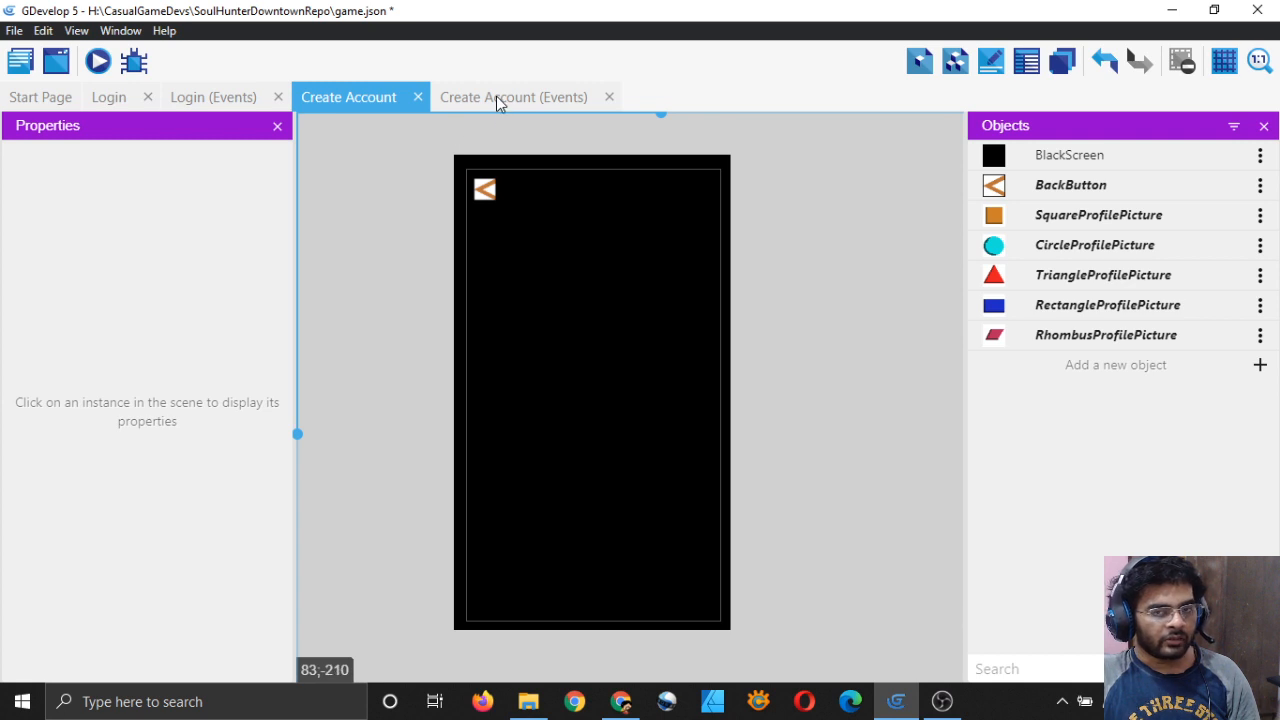
{"action": "left_click", "coordinate": [496, 97]}
Step: Add an event with the Simulate Back Button Press action on BackButton, then save the project
{"action": "left_click", "coordinate": [998, 61]}
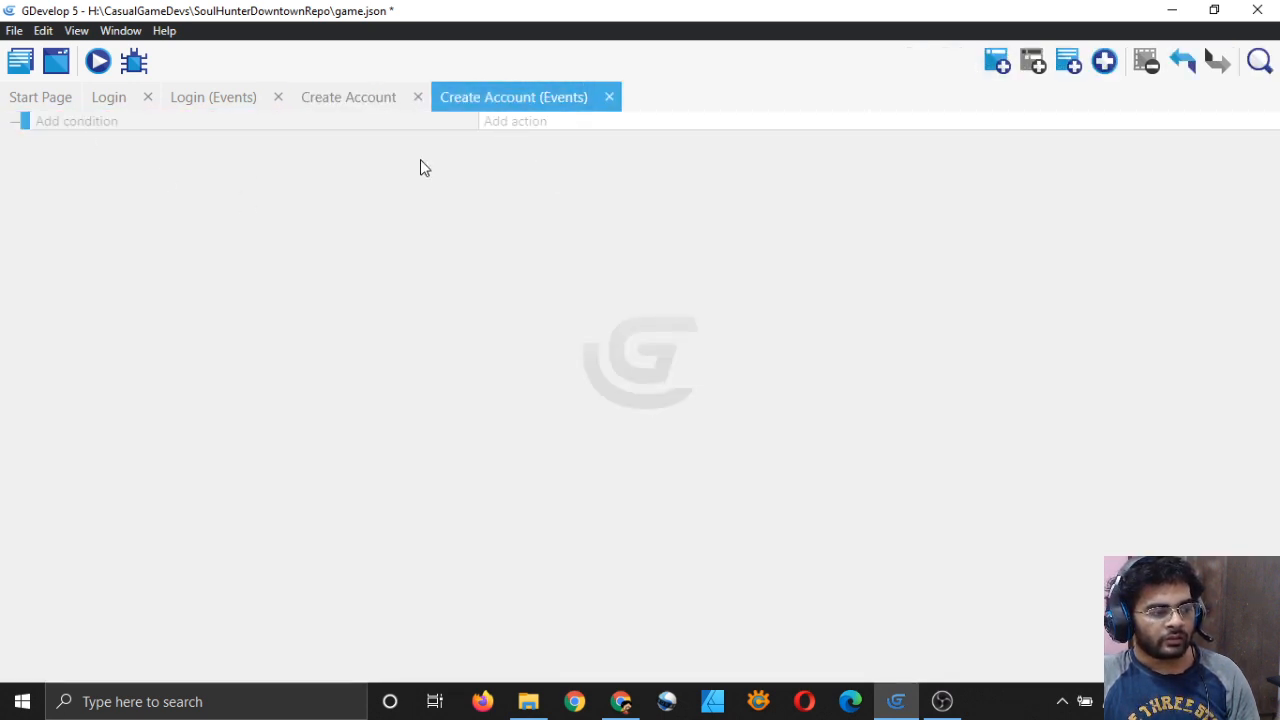
{"action": "left_click", "coordinate": [508, 123]}
{"action": "scroll", "coordinate": [205, 320], "scroll_direction": "down", "scroll_amount": 8}
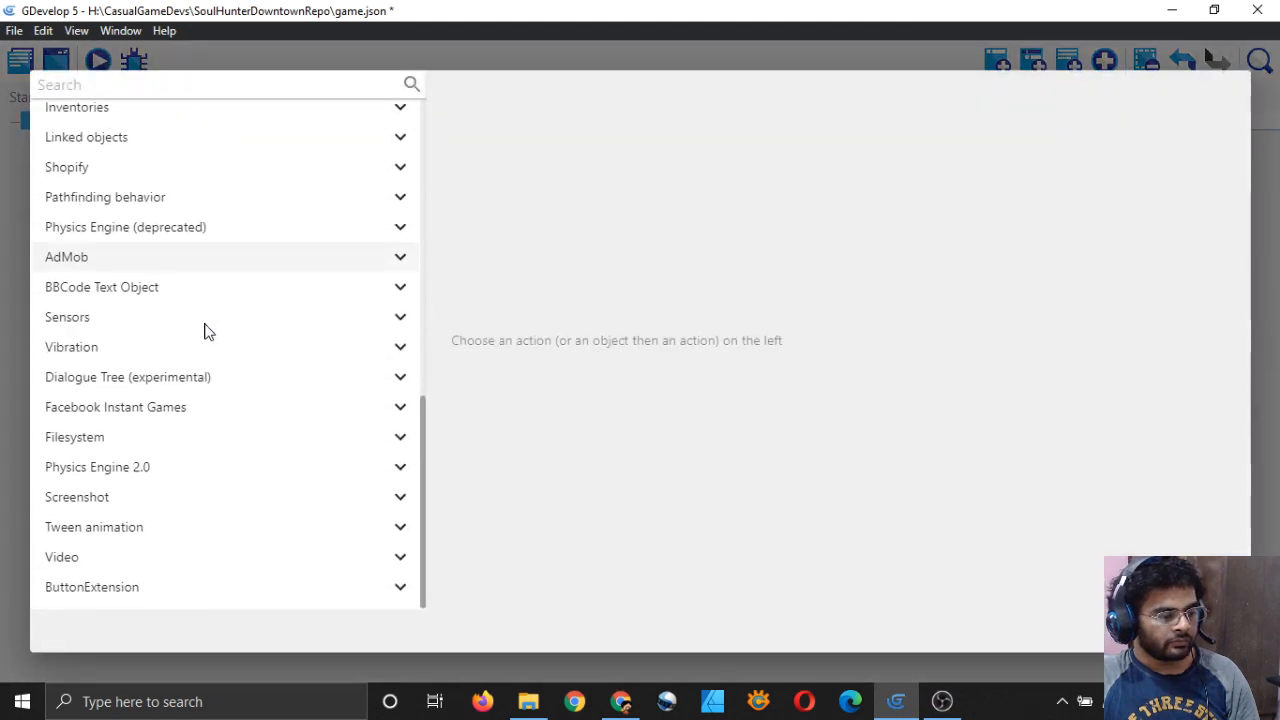
{"action": "left_click", "coordinate": [186, 584]}
{"action": "scroll", "coordinate": [150, 590], "scroll_direction": "down", "scroll_amount": 1}
{"action": "left_click", "coordinate": [140, 590]}
{"action": "scroll", "coordinate": [163, 600], "scroll_direction": "down", "scroll_amount": 1}
{"action": "scroll", "coordinate": [163, 600], "scroll_direction": "down", "scroll_amount": 1}
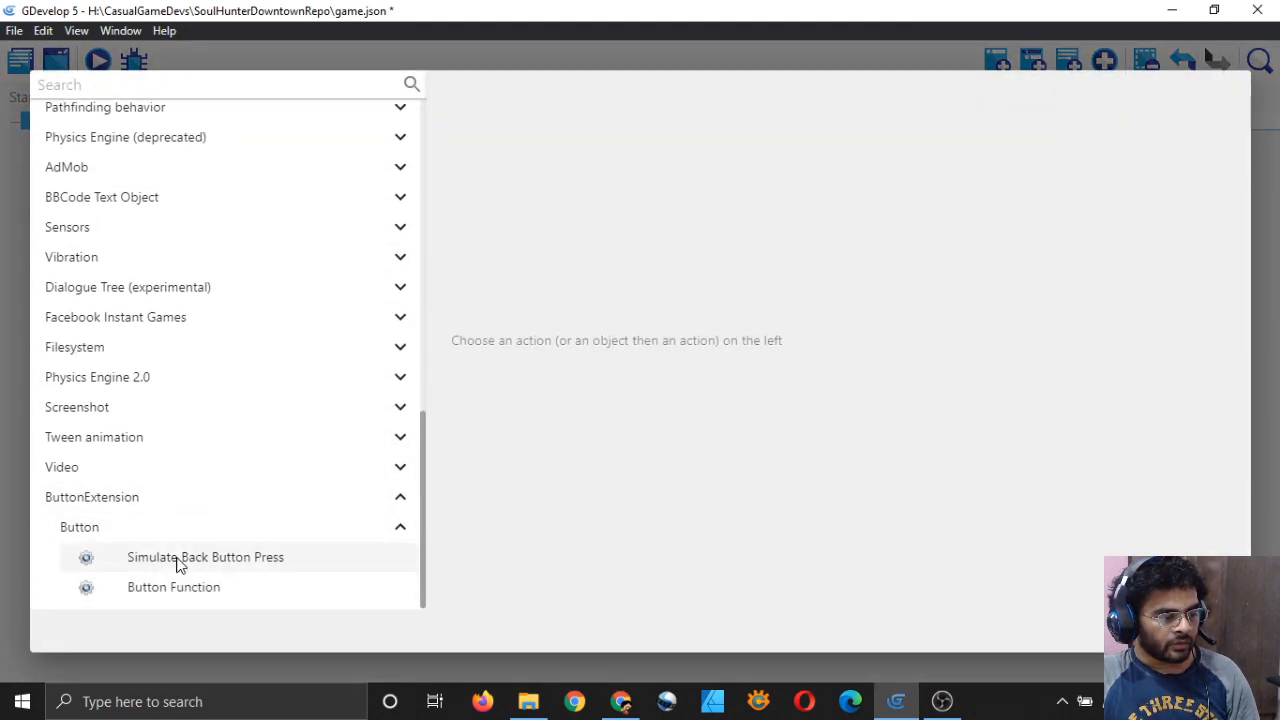
{"action": "left_click", "coordinate": [177, 560]}
{"action": "left_click", "coordinate": [551, 222]}
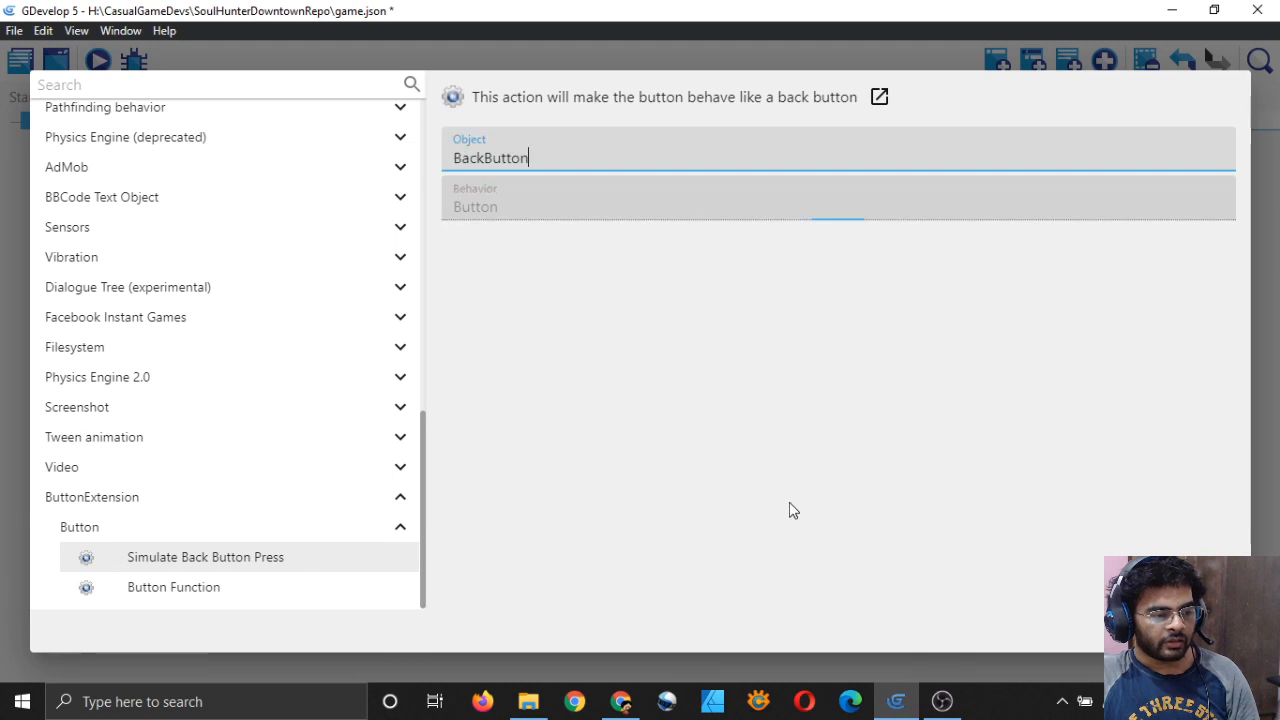
{"action": "left_click", "coordinate": [1212, 627]}
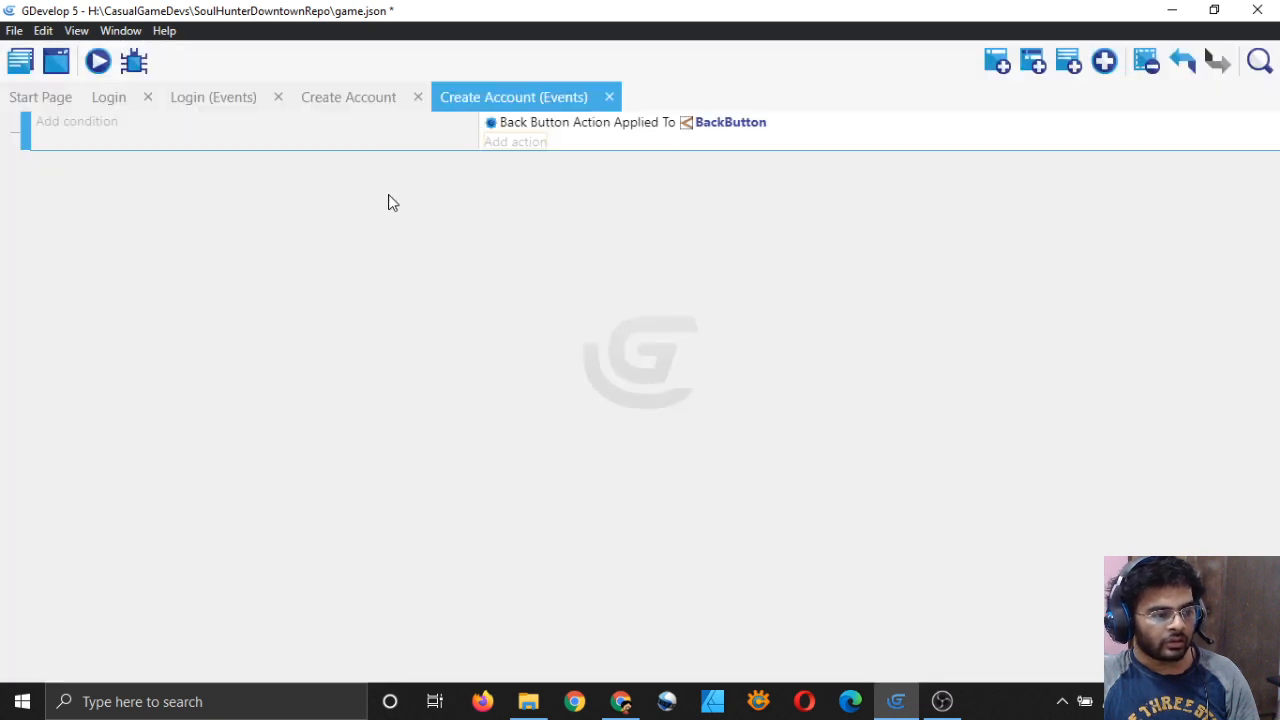
{"action": "left_click", "coordinate": [361, 101]}
{"action": "key", "text": "ctrl+s"}
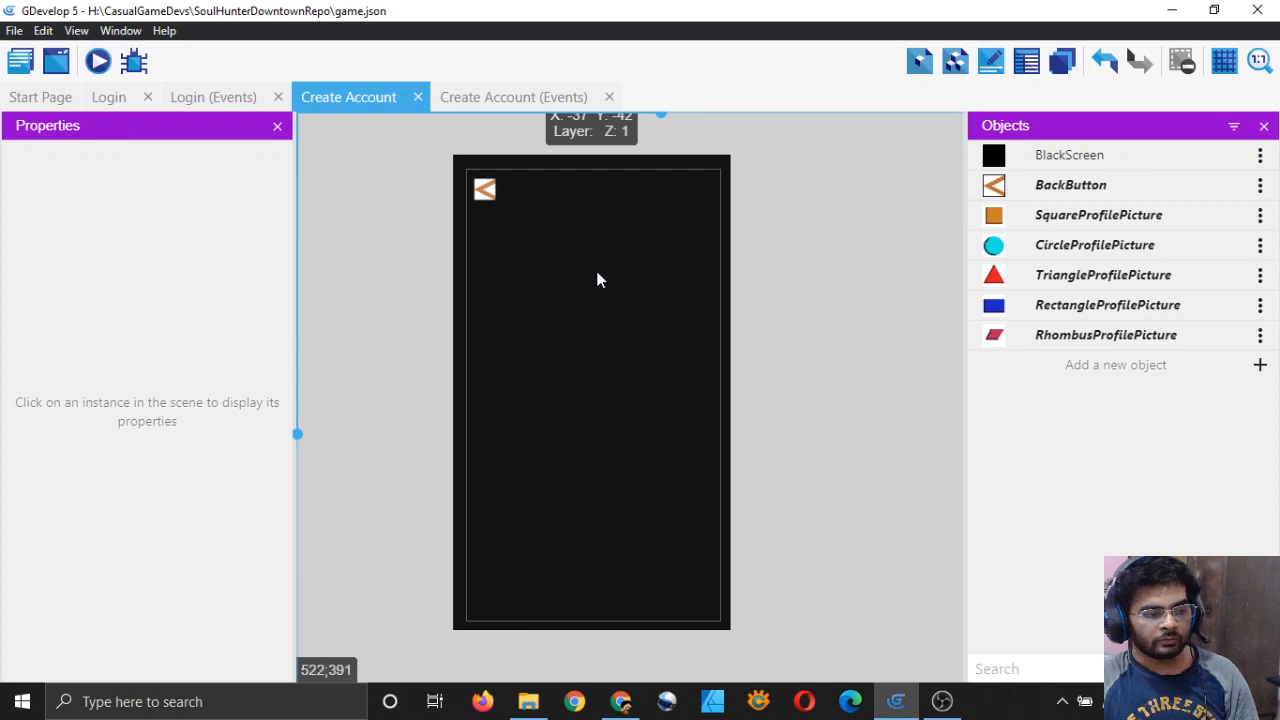
Step: Create a new Text object named CreateAccountText, checking the Login title for reference
{"action": "left_click", "coordinate": [116, 94]}
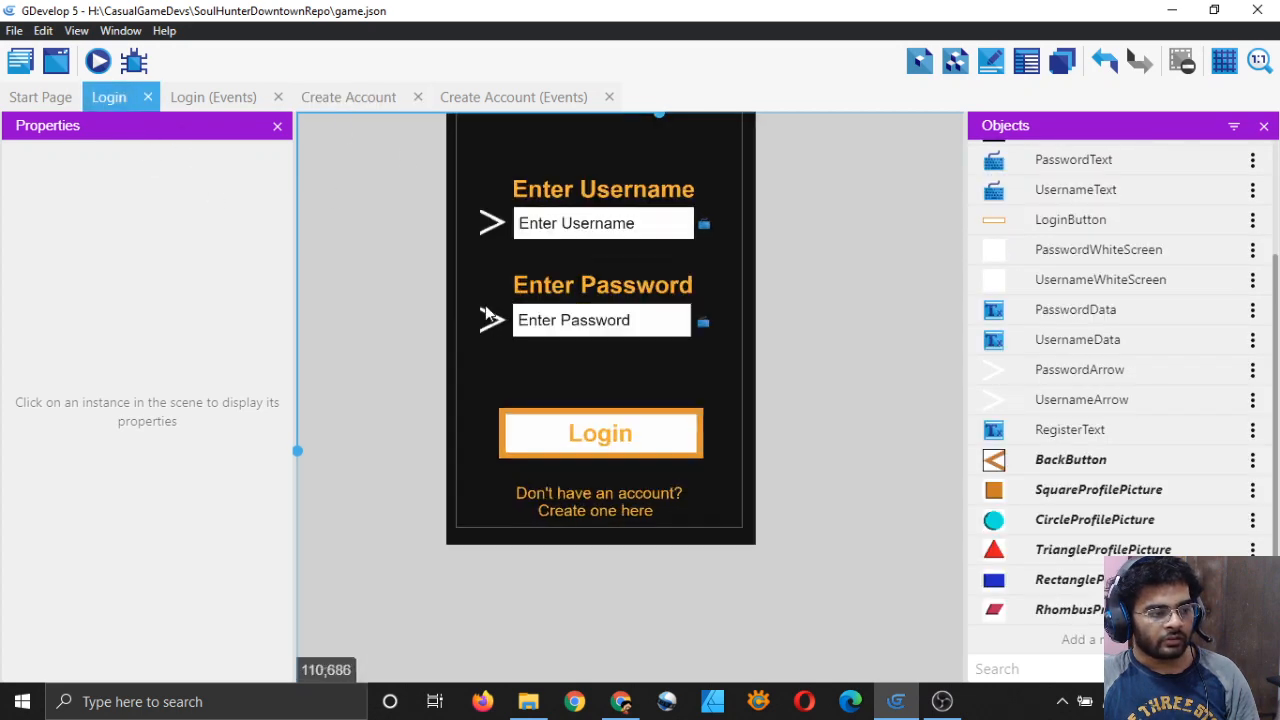
{"action": "middle_click_drag", "start_coordinate": [395, 194], "coordinate": [381, 339]}
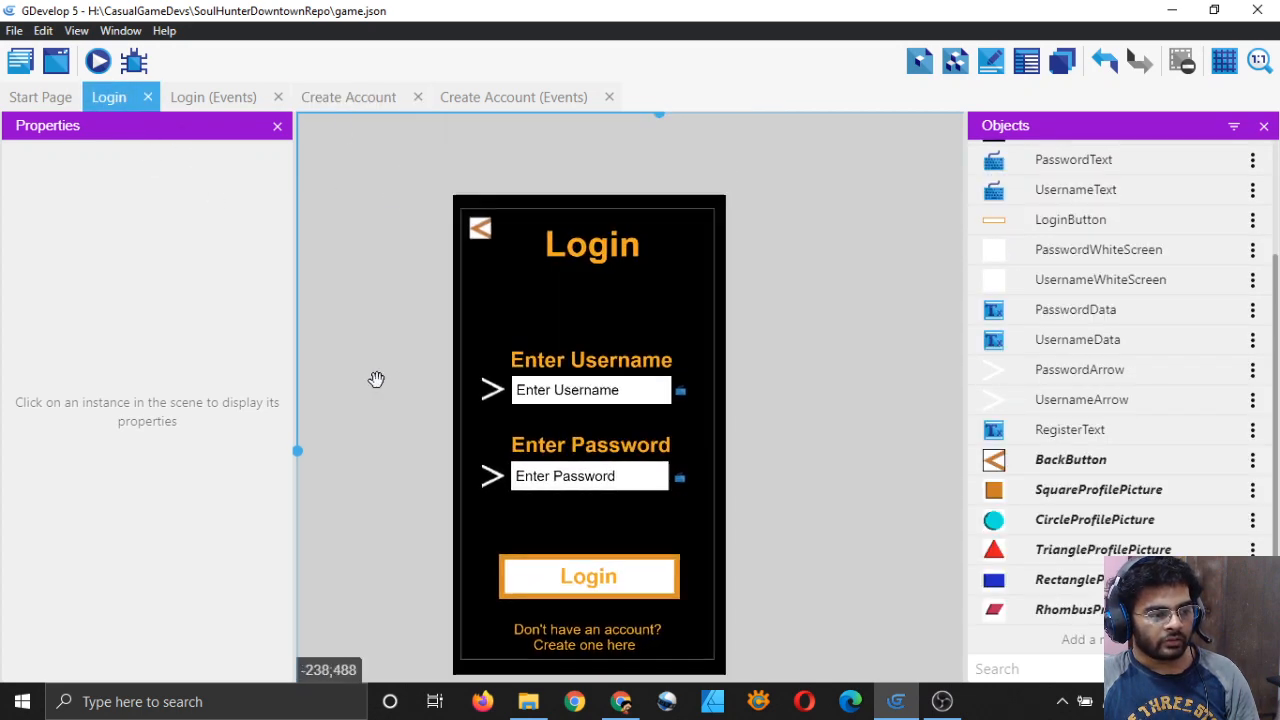
{"action": "left_click", "coordinate": [352, 95]}
{"action": "left_click", "coordinate": [1196, 372]}
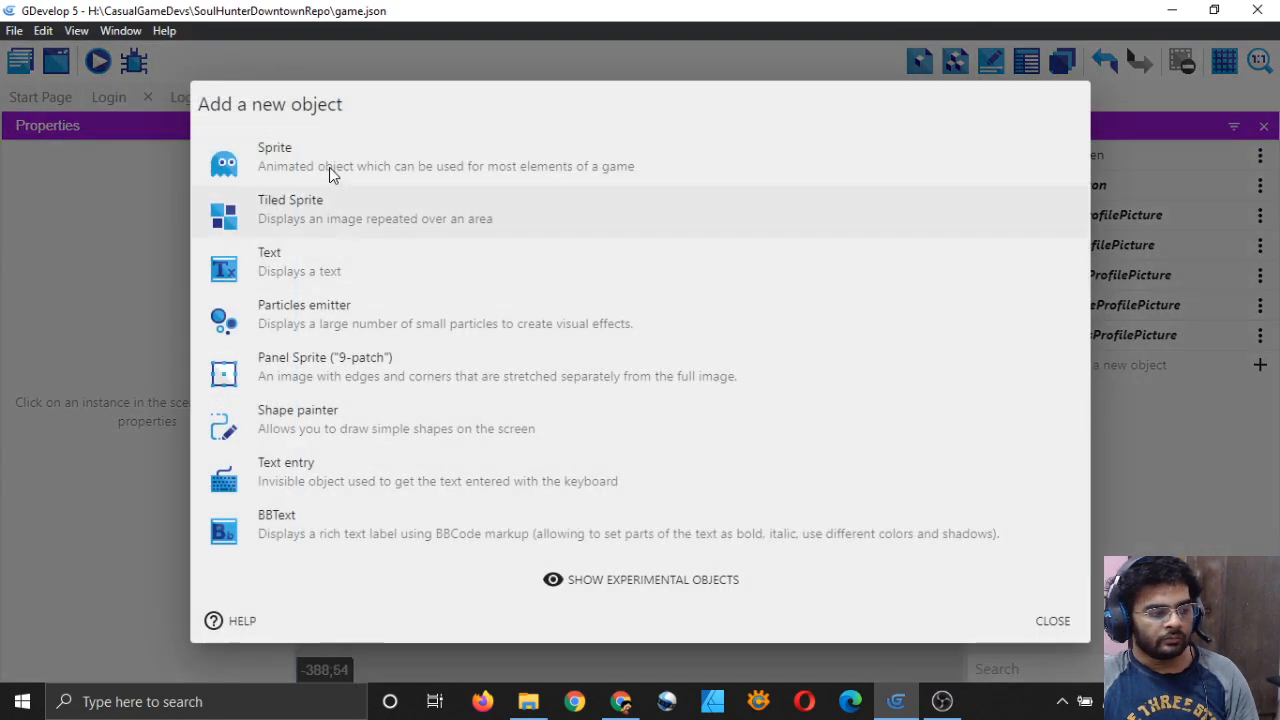
{"action": "left_click", "coordinate": [337, 258]}
{"action": "double_click", "coordinate": [443, 240]}
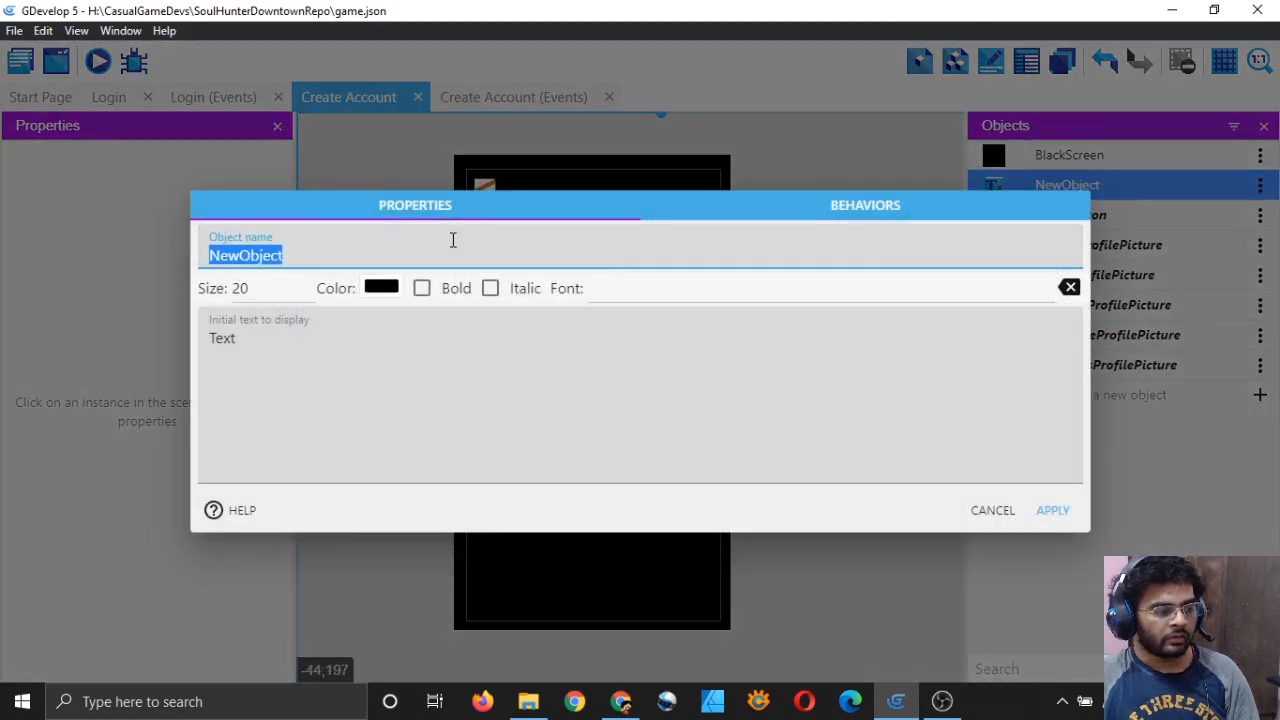
{"action": "key", "text": "BackSpace"}
{"action": "type", "text": "CreateAccountText"}
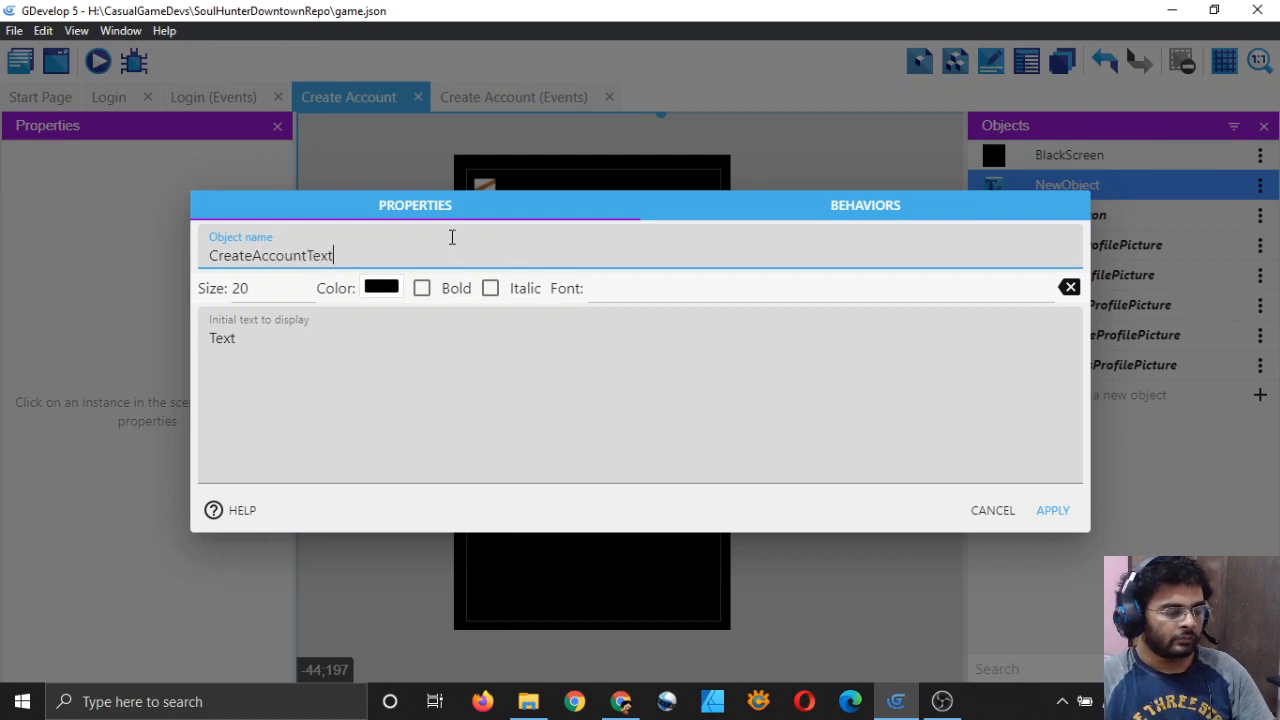
Step: Make CreateAccountText size 60, orange and bold, reading 'Create Account', and apply
{"action": "left_click", "coordinate": [296, 291]}
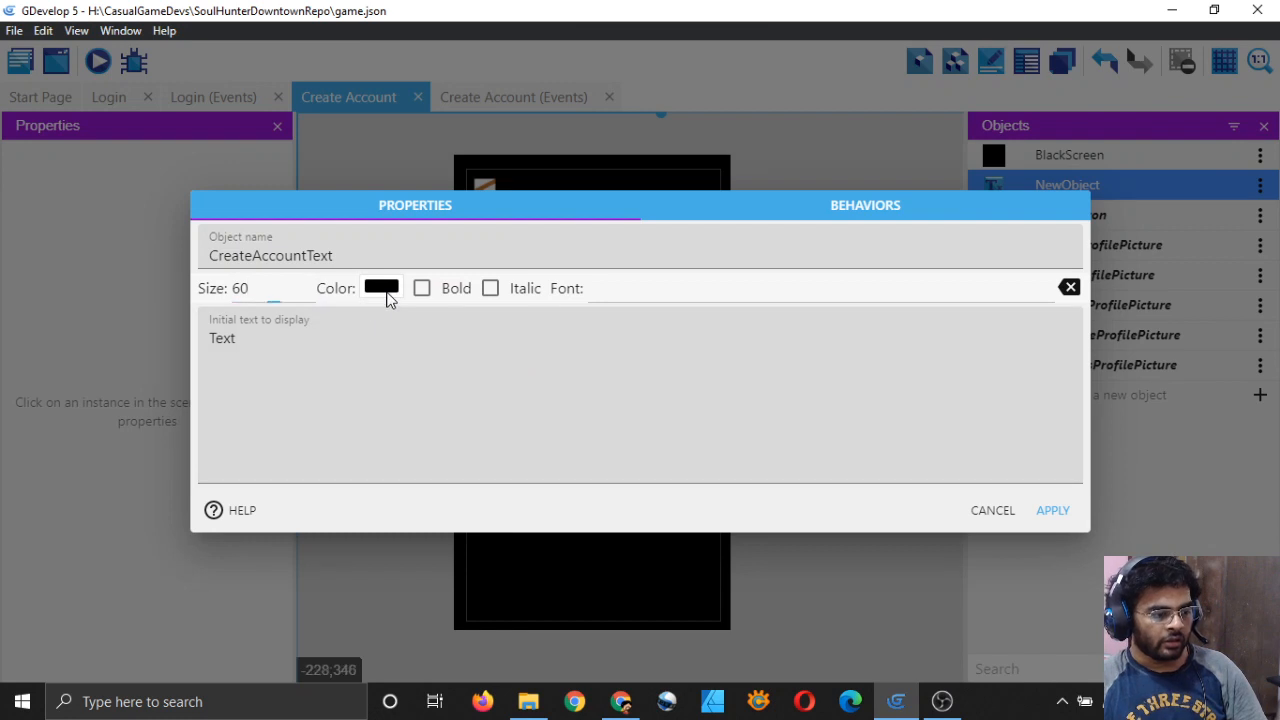
{"action": "left_click", "coordinate": [386, 290]}
{"action": "left_click", "coordinate": [401, 499]}
{"action": "left_click", "coordinate": [282, 337]}
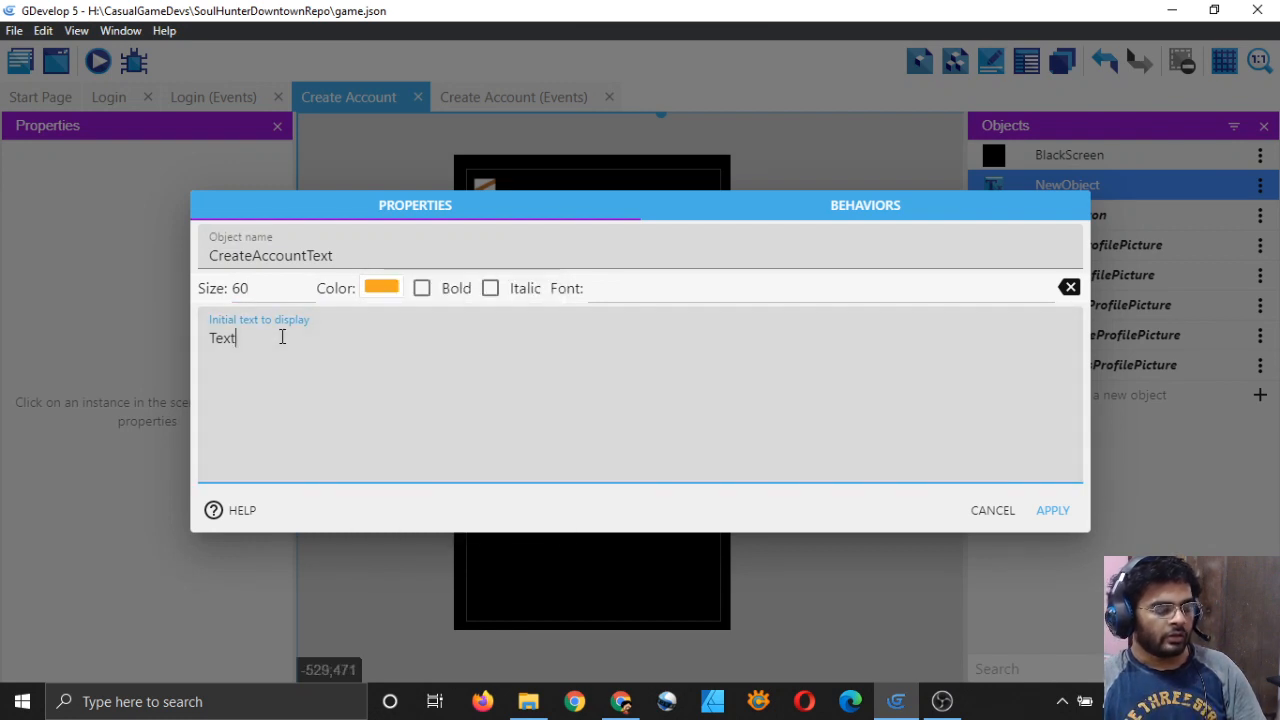
{"action": "left_click", "coordinate": [422, 288]}
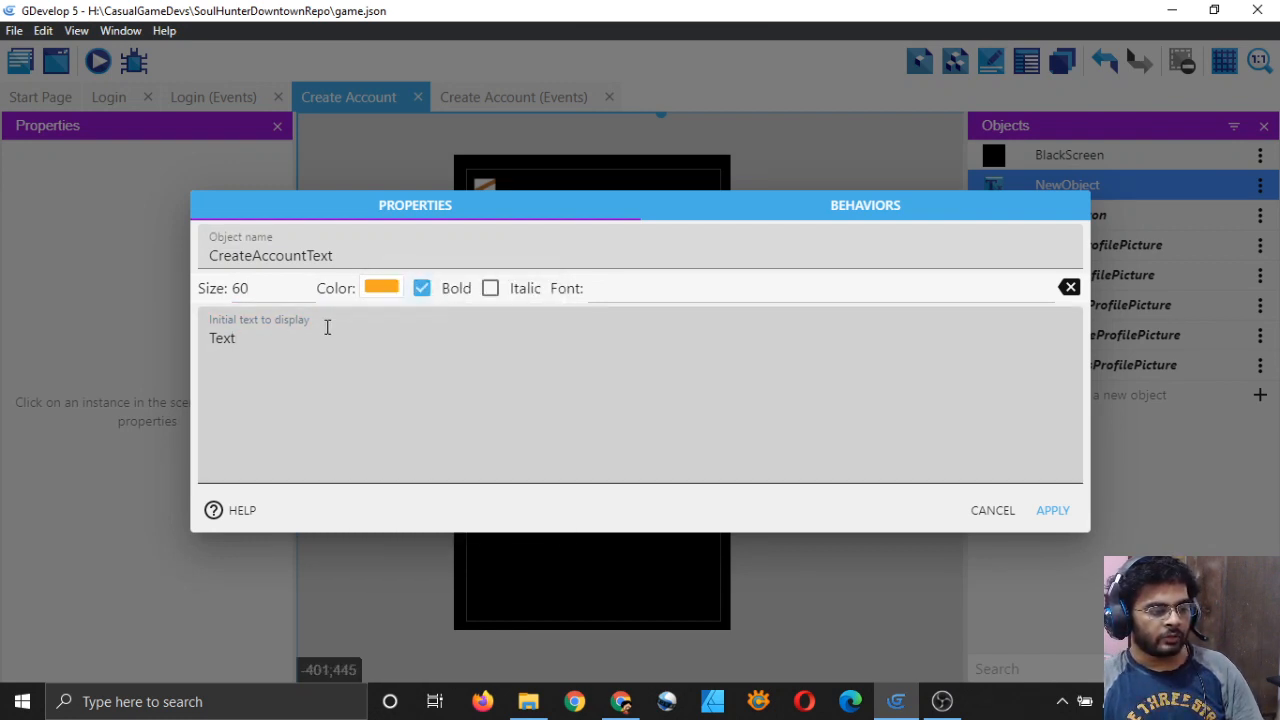
{"action": "double_click", "coordinate": [314, 340]}
{"action": "key", "text": "BackSpace"}
{"action": "type", "text": "Create Account"}
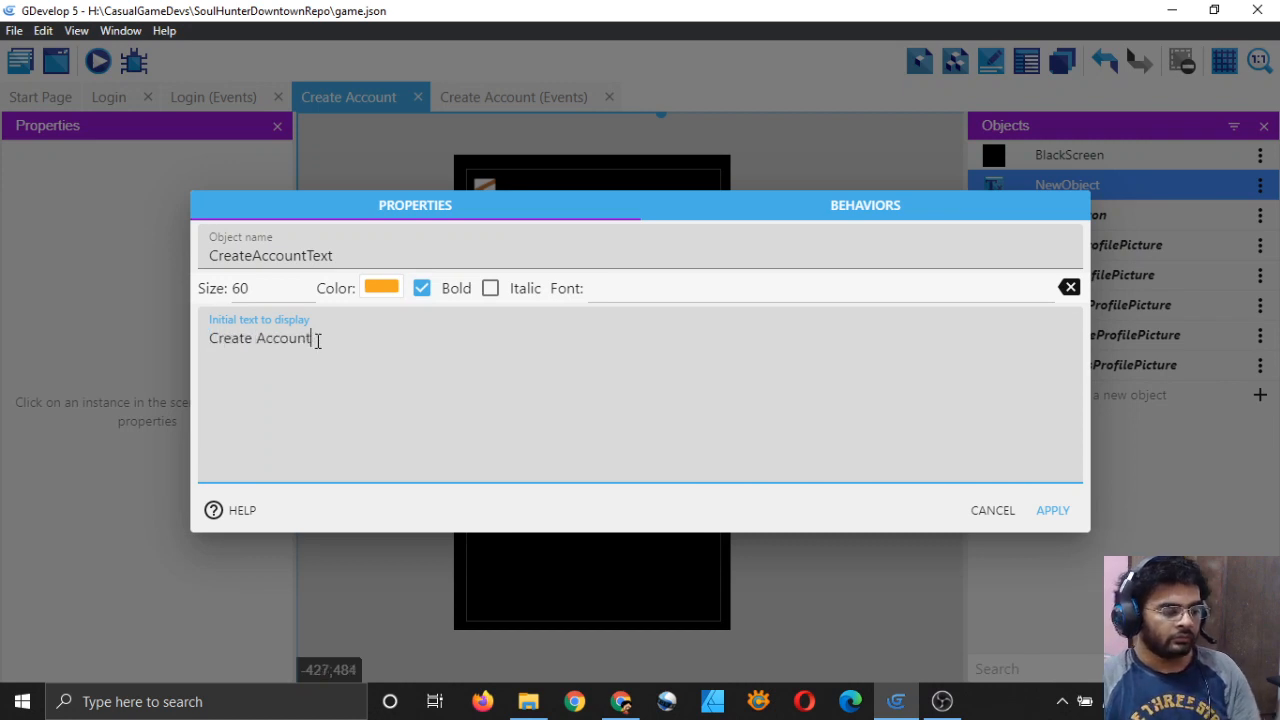
{"action": "left_click", "coordinate": [1052, 510]}
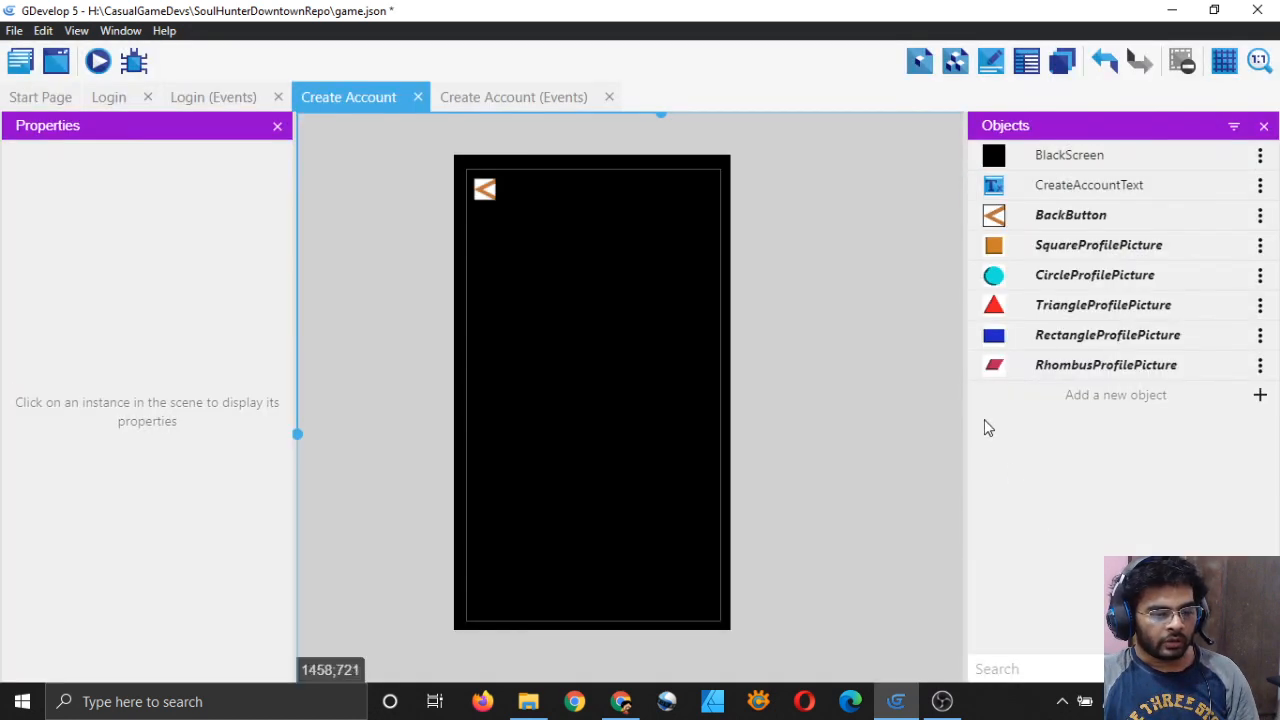
Step: Place the title in the scene, trying size 100 before reverting to 60
{"action": "left_click_drag", "start_coordinate": [1003, 190], "coordinate": [503, 214]}
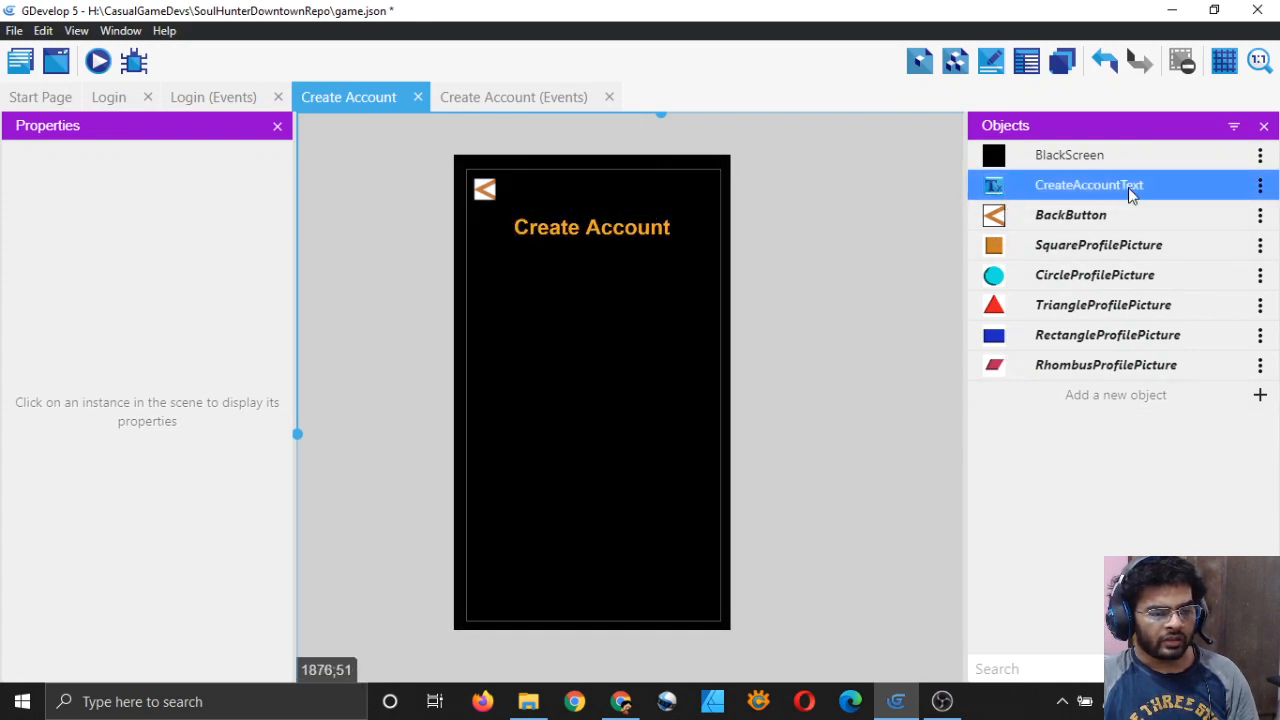
{"action": "double_click", "coordinate": [1128, 187]}
{"action": "left_click", "coordinate": [297, 297]}
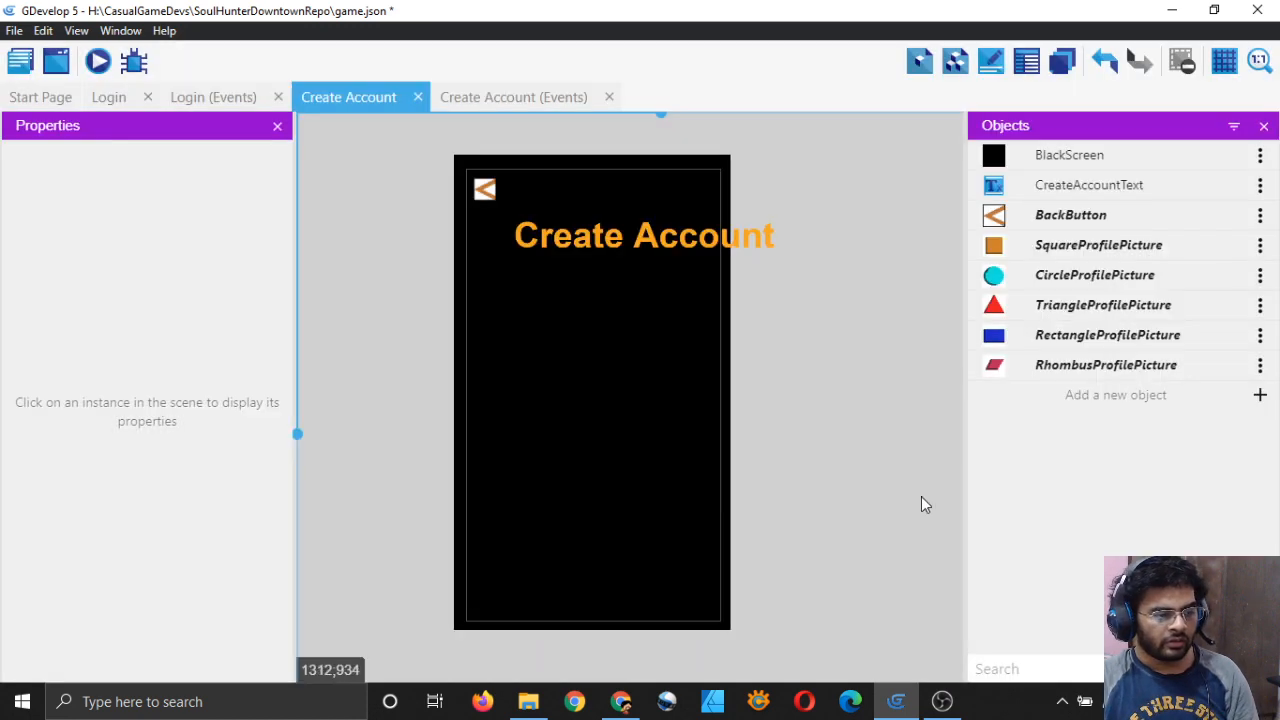
{"action": "left_click", "coordinate": [1052, 510]}
{"action": "left_click_drag", "start_coordinate": [690, 243], "coordinate": [644, 240]}
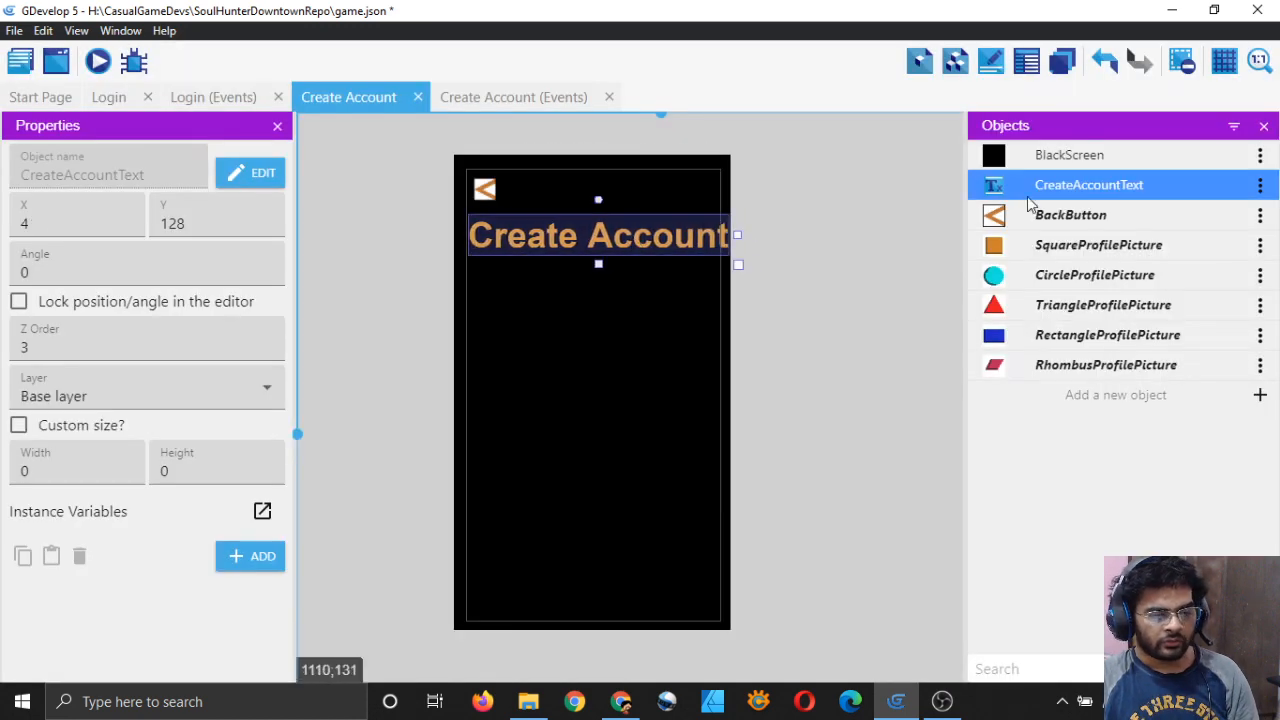
{"action": "double_click", "coordinate": [1088, 185]}
{"action": "left_click", "coordinate": [276, 292]}
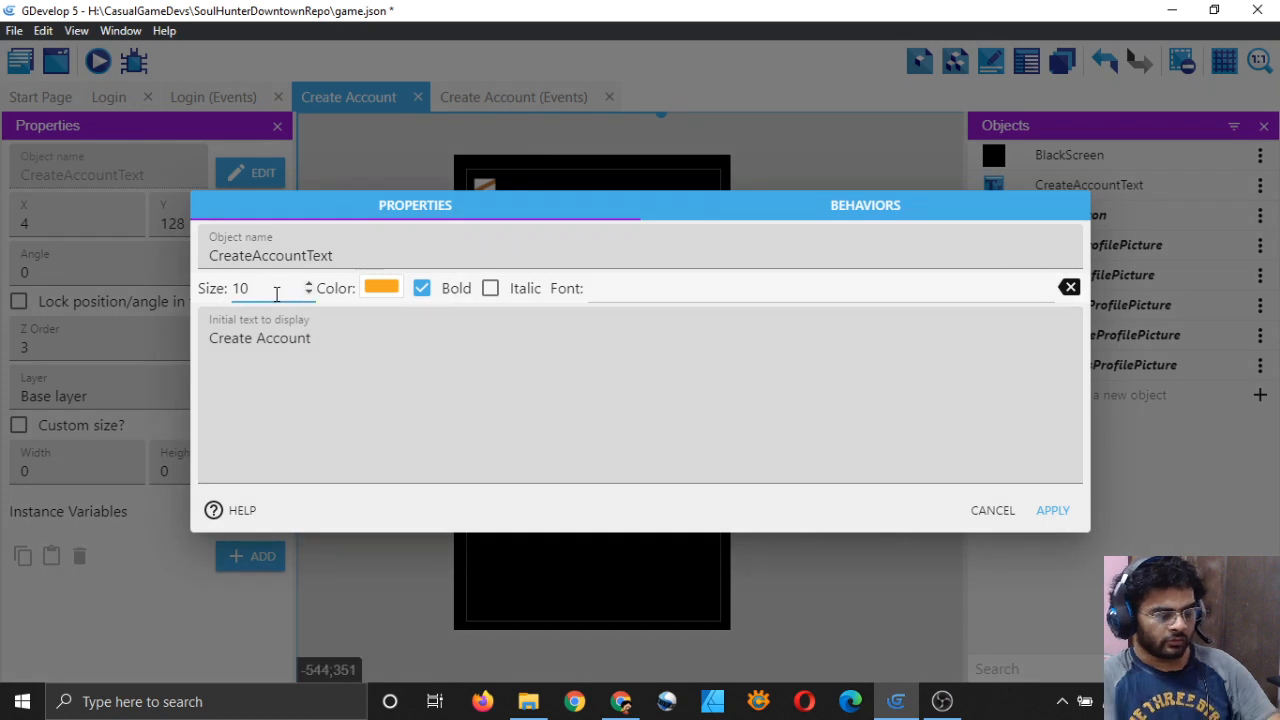
{"action": "left_click", "coordinate": [1052, 510]}
Step: Move the Create Account title to X 137, Y 160
{"action": "left_click_drag", "start_coordinate": [602, 238], "coordinate": [627, 245]}
{"action": "left_click", "coordinate": [847, 351]}
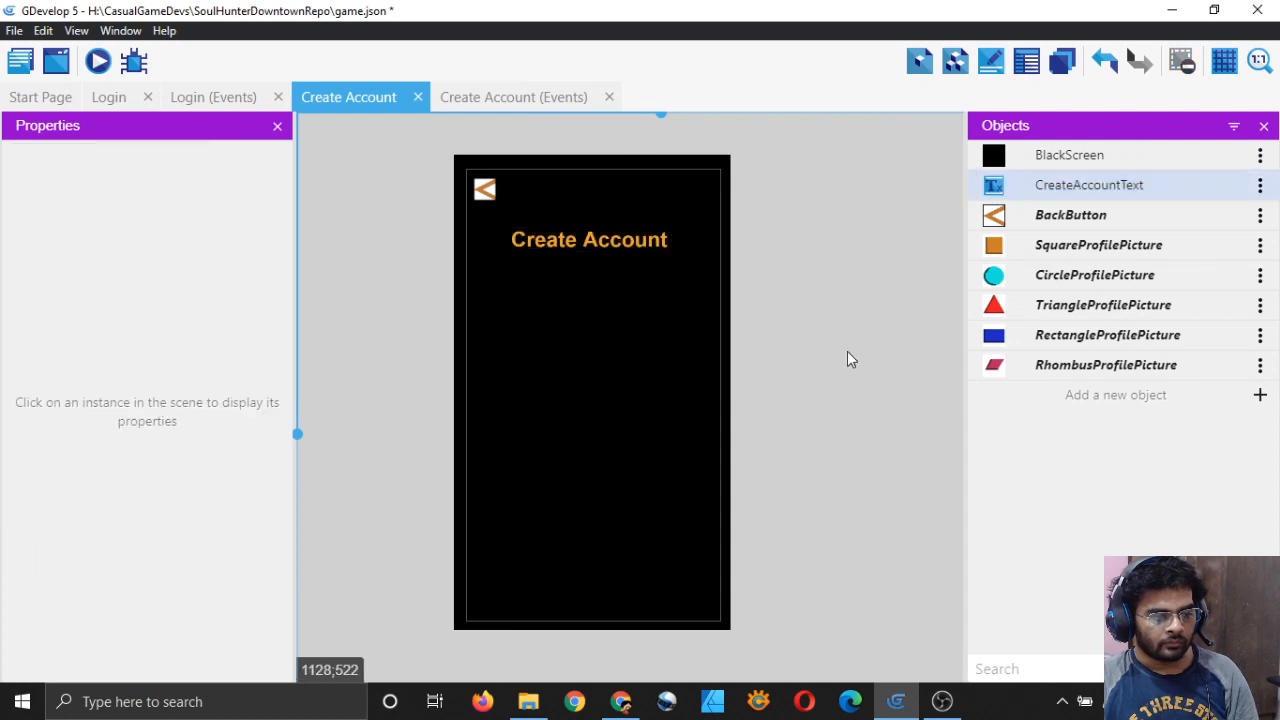
{"action": "left_click", "coordinate": [594, 240]}
{"action": "left_click_drag", "start_coordinate": [594, 240], "coordinate": [598, 239]}
{"action": "left_click", "coordinate": [405, 199]}
{"action": "left_click", "coordinate": [108, 97]}
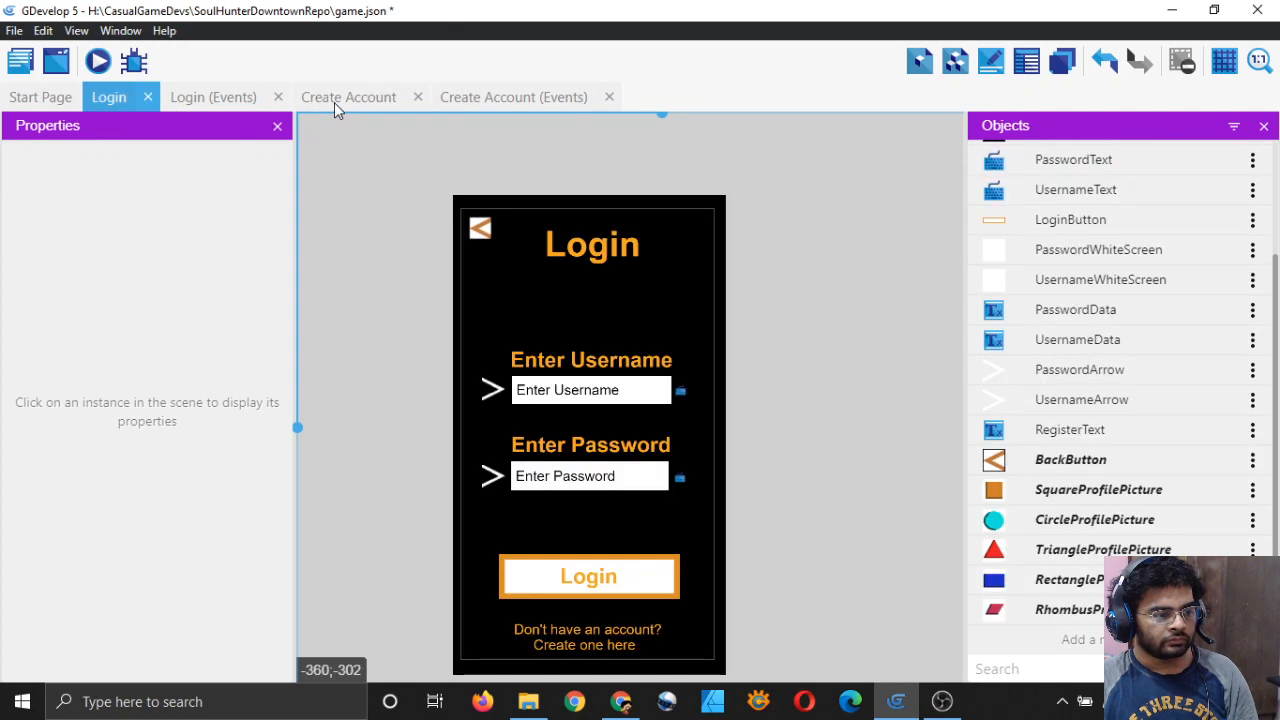
{"action": "left_click", "coordinate": [340, 97]}
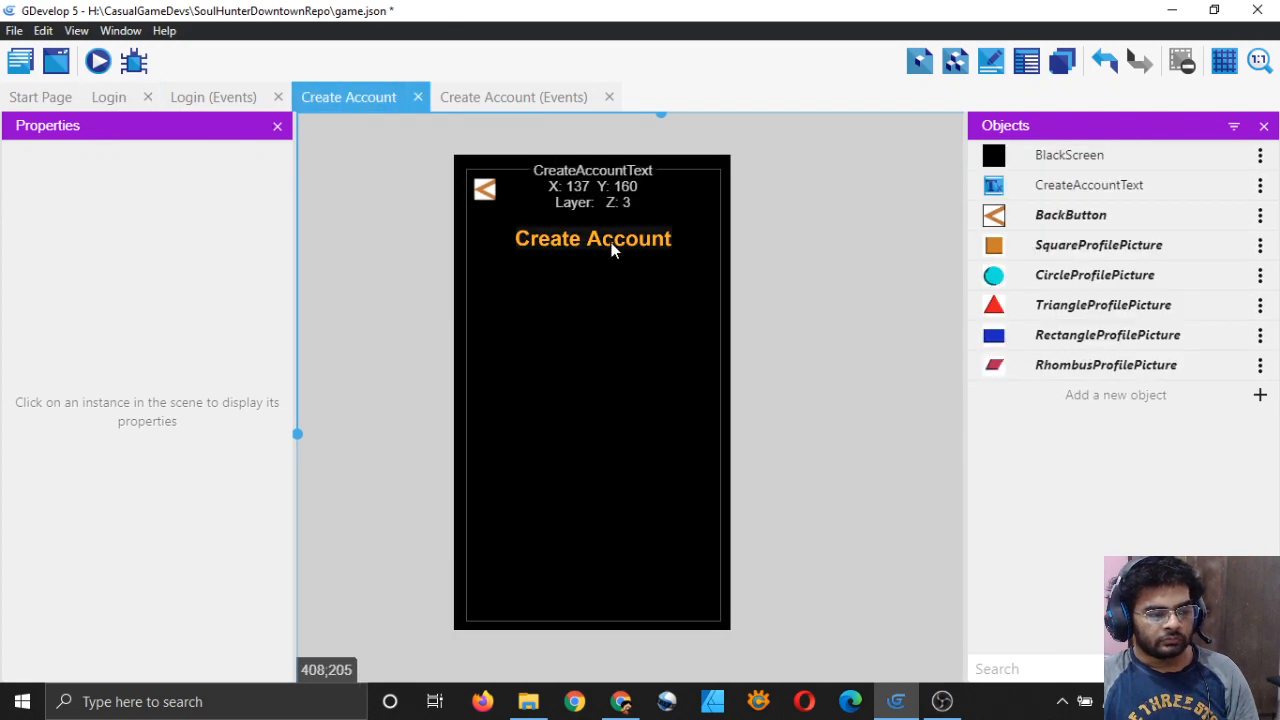
Step: Split the Create Account title onto two lines, with Create centred above Account
{"action": "left_click", "coordinate": [614, 242]}
{"action": "double_click", "coordinate": [1066, 190]}
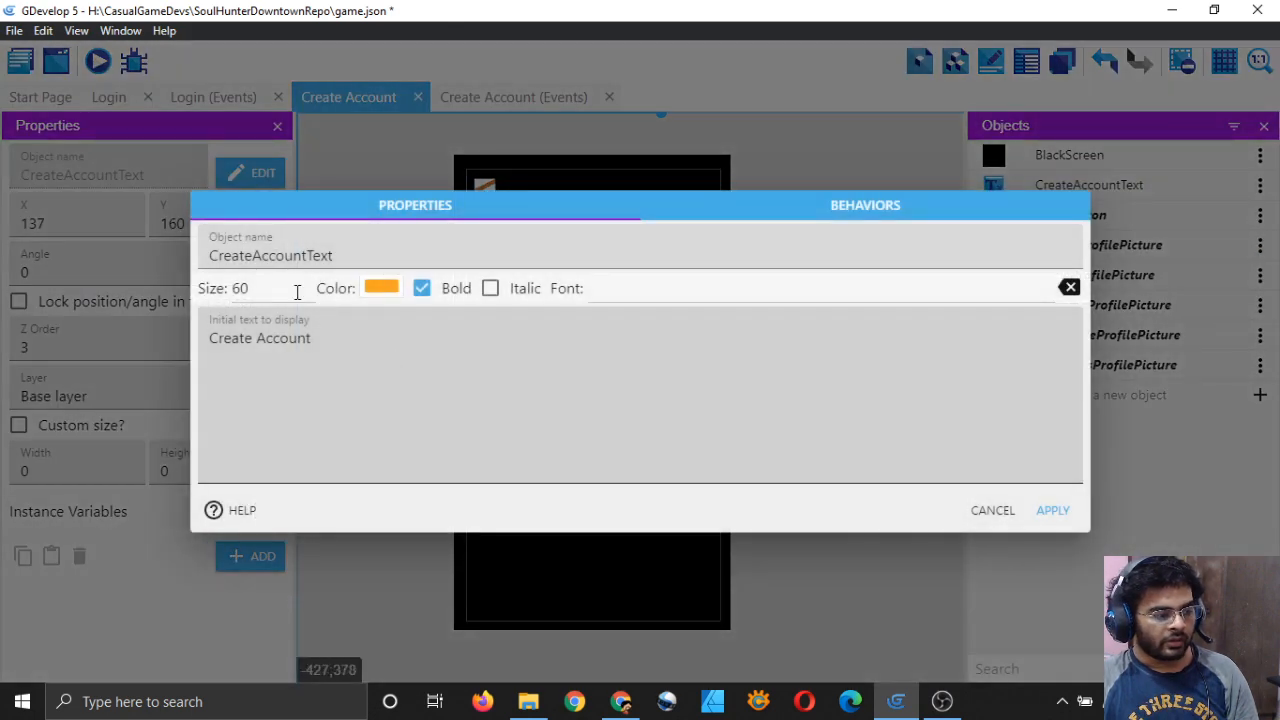
{"action": "left_click", "coordinate": [285, 288]}
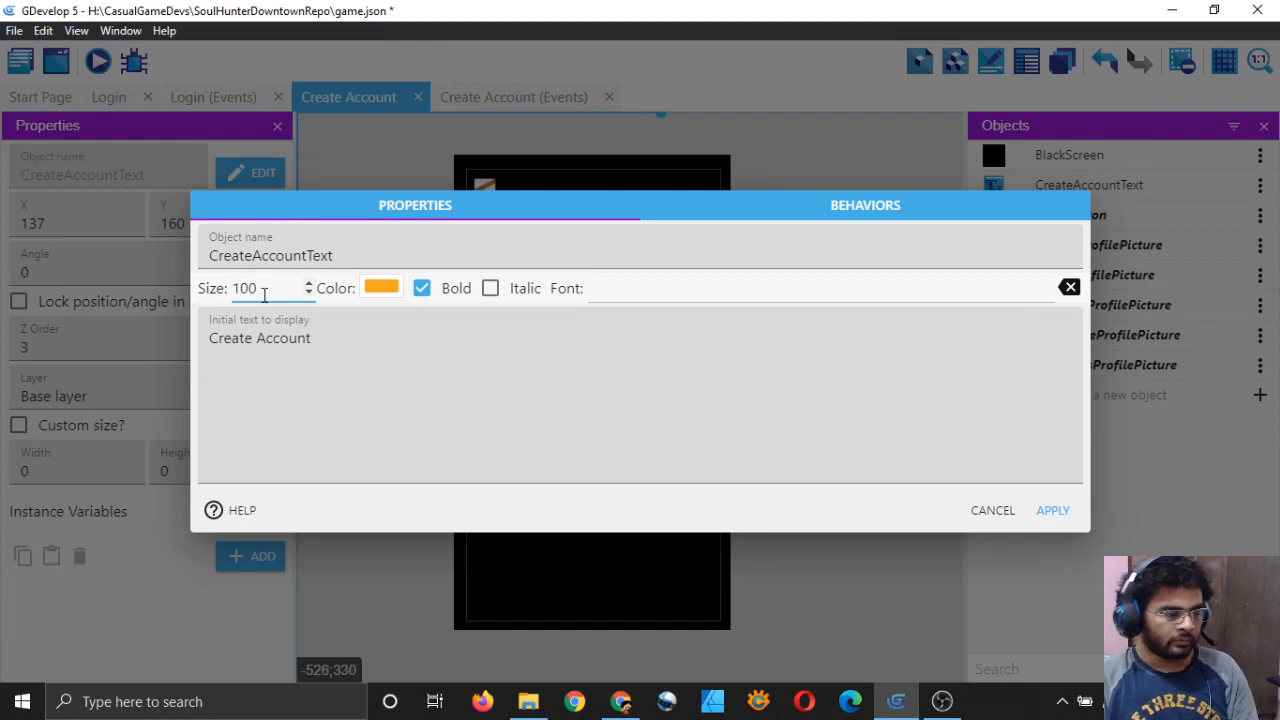
{"action": "left_click", "coordinate": [258, 340]}
{"action": "key", "text": "Return"}
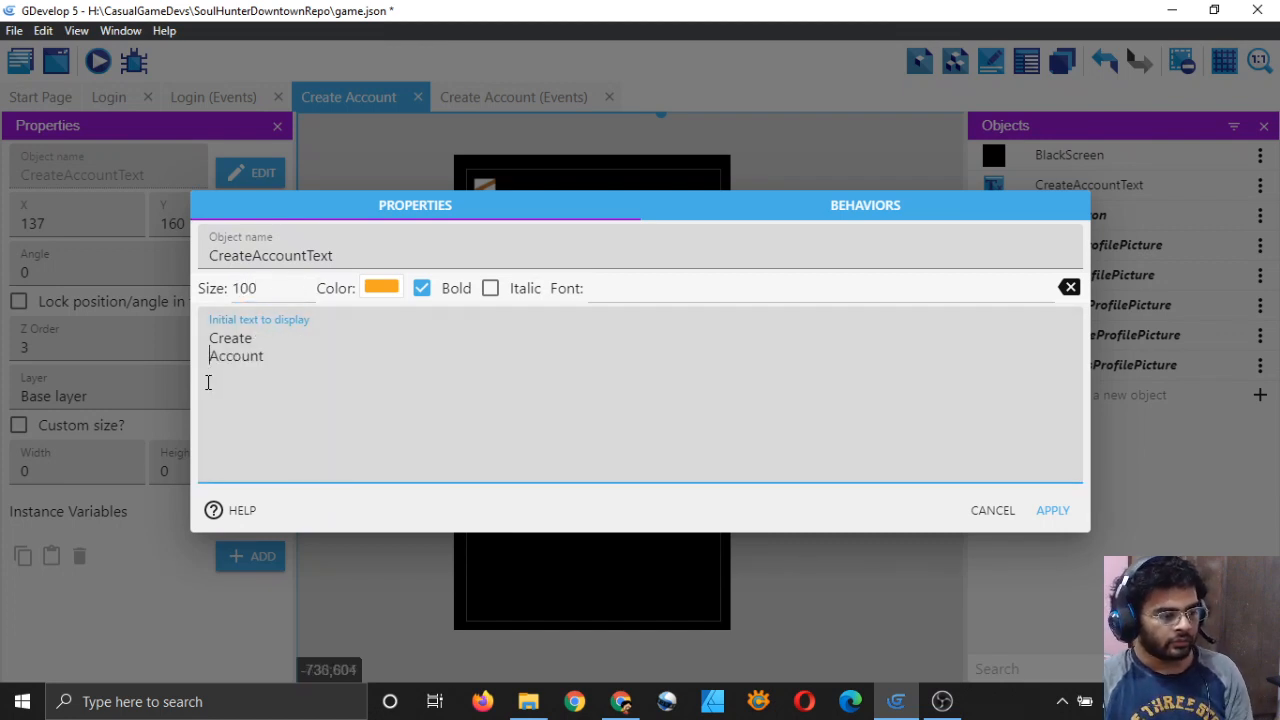
{"action": "key", "text": "BackSpace"}
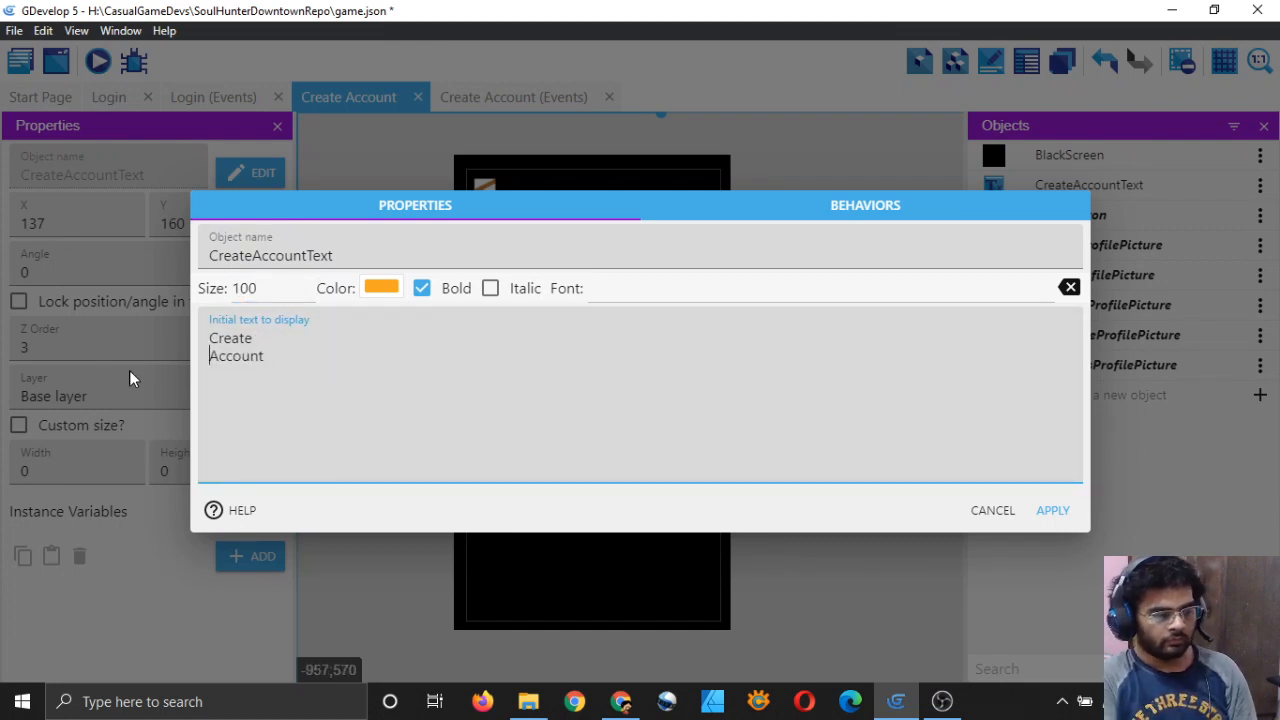
{"action": "key", "text": "Up"}
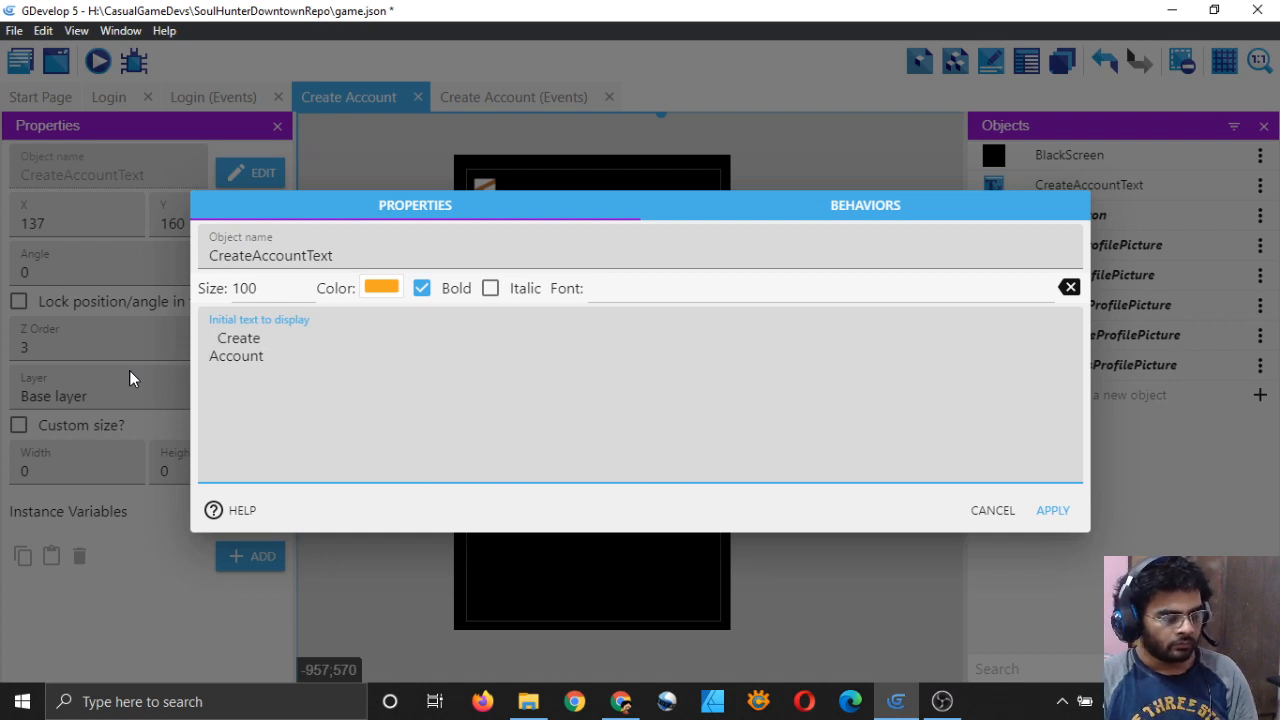
{"action": "key", "text": "BackSpace"}
{"action": "left_click", "coordinate": [1052, 511]}
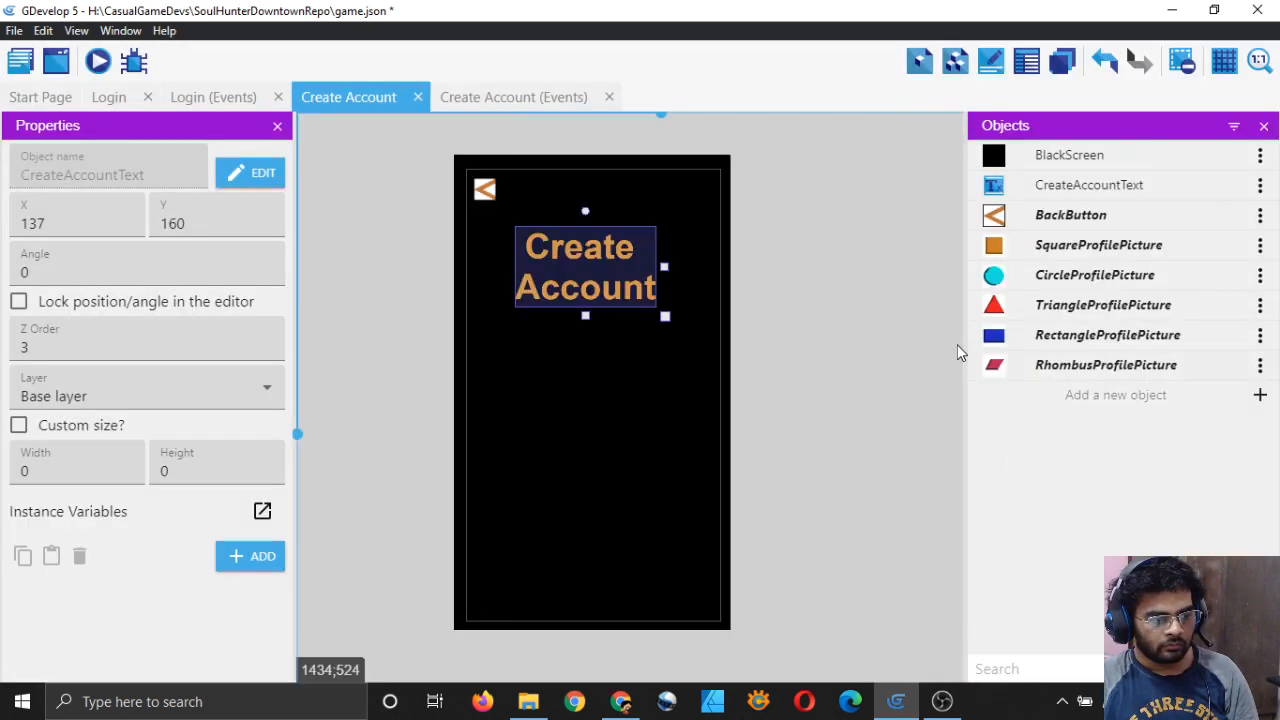
{"action": "left_click", "coordinate": [871, 371]}
Step: Adjust the title's text again and nudge it slightly right and up
{"action": "double_click", "coordinate": [1034, 185]}
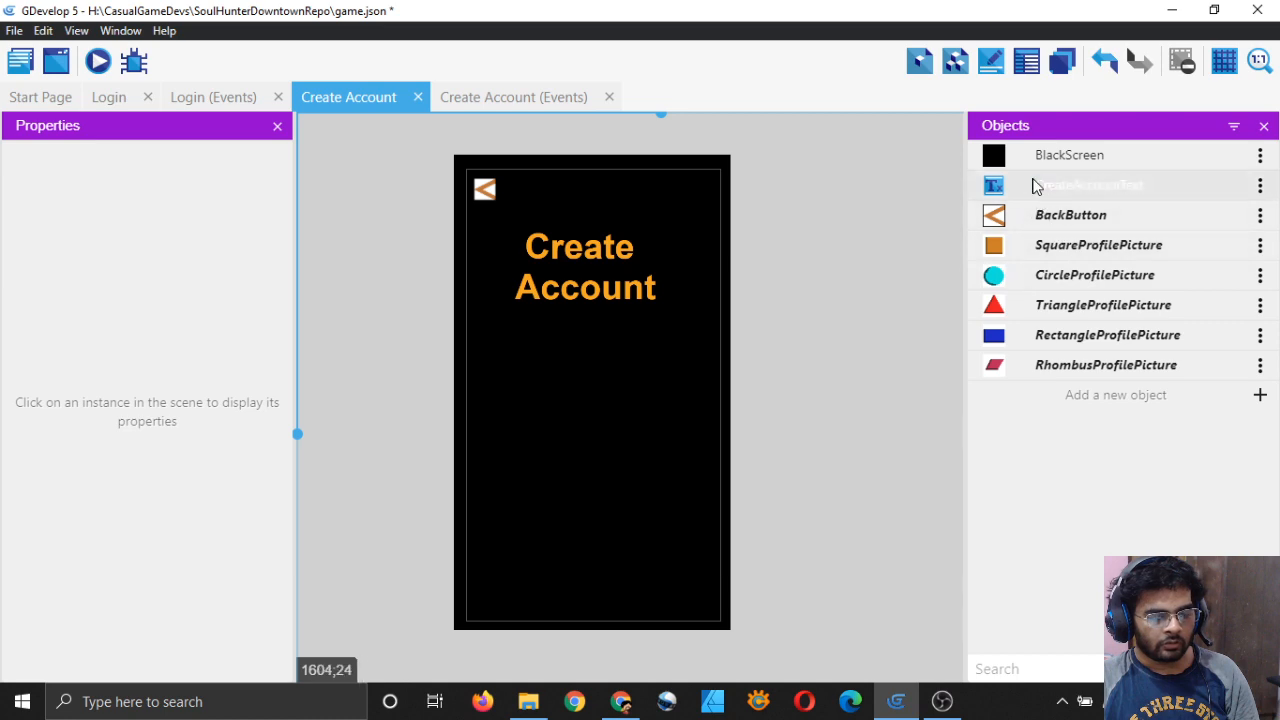
{"action": "left_click", "coordinate": [211, 350]}
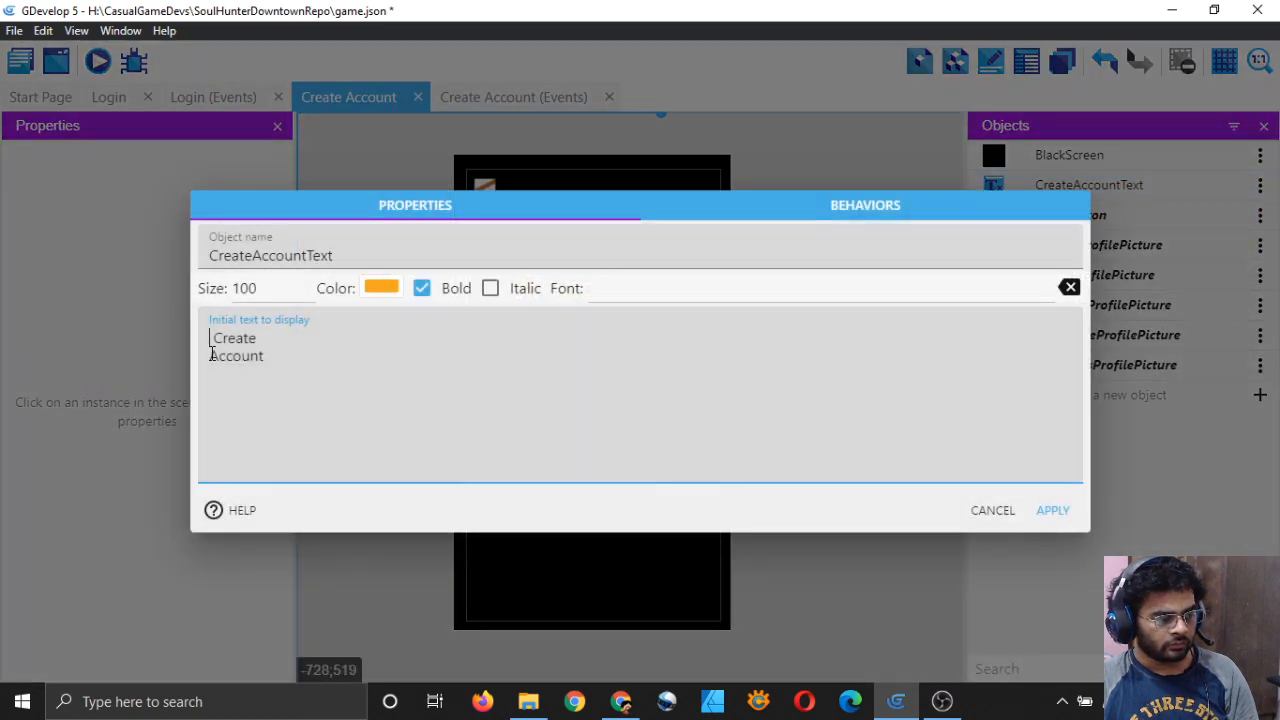
{"action": "left_click", "coordinate": [1052, 511]}
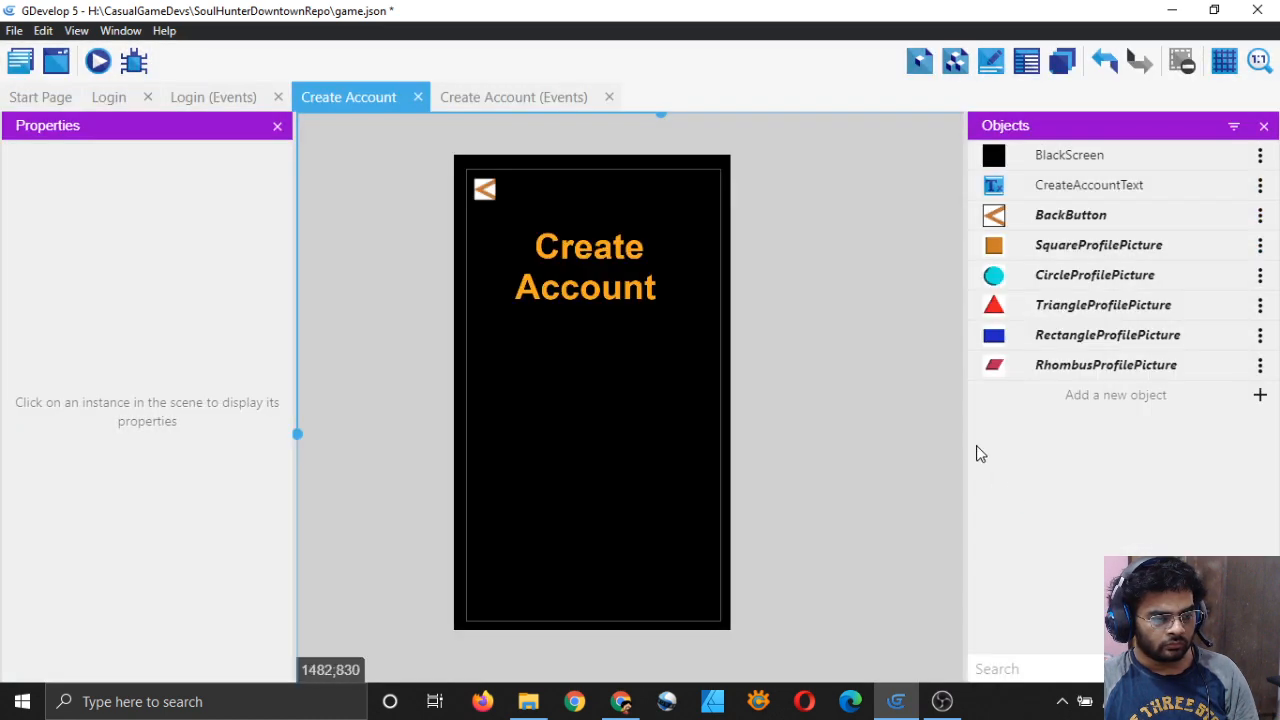
{"action": "left_click_drag", "start_coordinate": [628, 293], "coordinate": [641, 288]}
Step: Set the title's font size to 60 and put the text back on one line
{"action": "double_click", "coordinate": [1036, 188]}
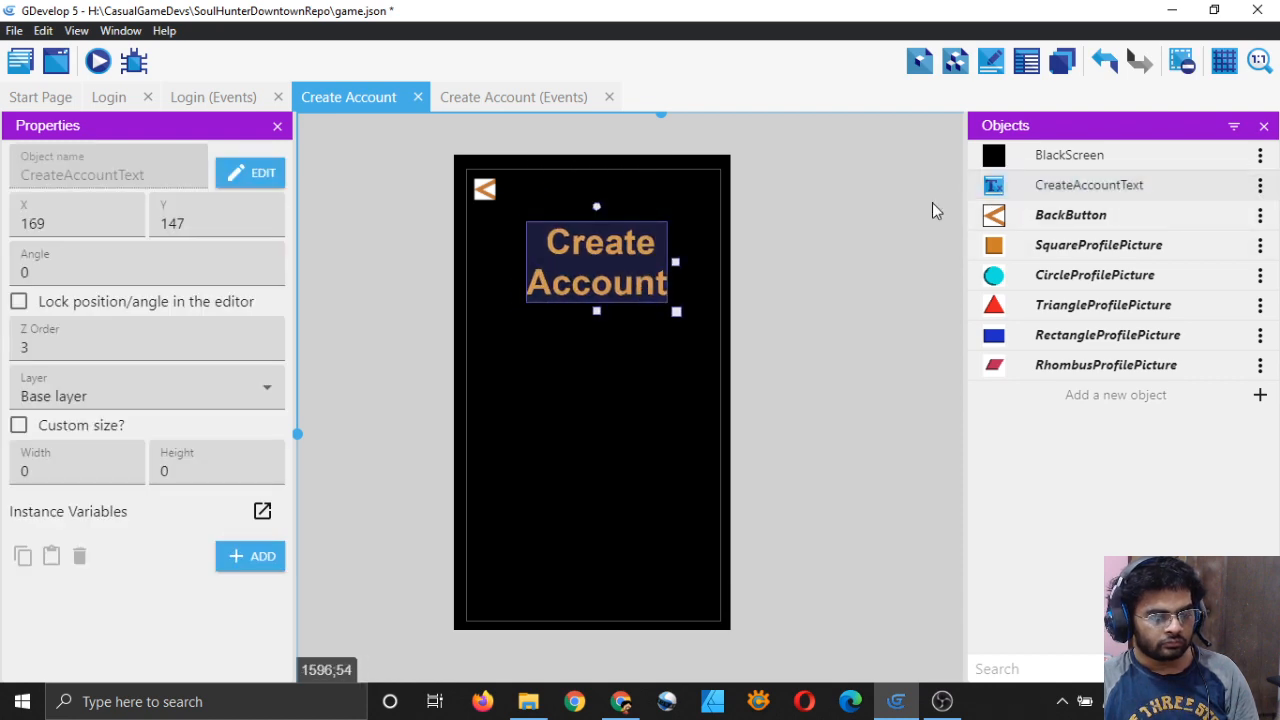
{"action": "left_click", "coordinate": [281, 294]}
{"action": "key", "text": "BackSpace"}
{"action": "type", "text": "60"}
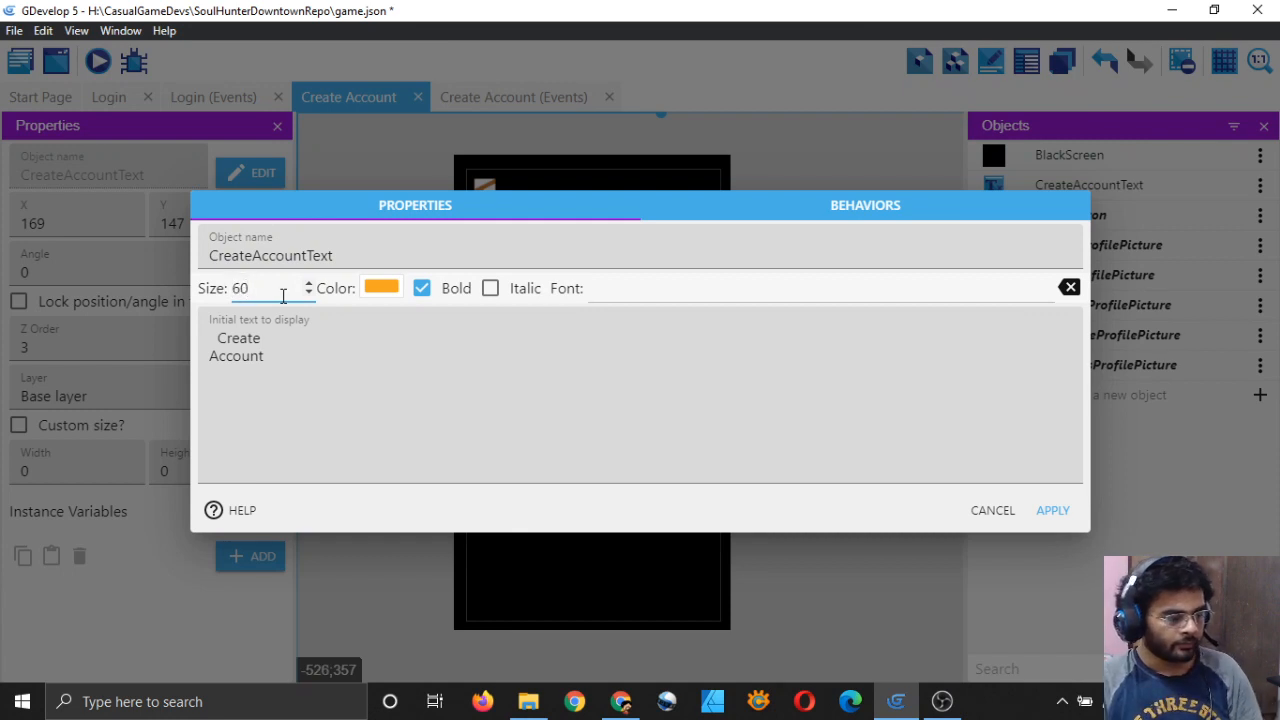
{"action": "left_click", "coordinate": [286, 364]}
{"action": "key", "text": "BackSpace"}
{"action": "key", "text": "BackSpace"}
{"action": "key", "text": "BackSpace"}
{"action": "key", "text": "BackSpace"}
{"action": "key", "text": "BackSpace"}
{"action": "key", "text": "BackSpace"}
{"action": "key", "text": "BackSpace"}
{"action": "key", "text": "BackSpace"}
{"action": "key", "text": "BackSpace"}
{"action": "key", "text": "BackSpace"}
{"action": "key", "text": "BackSpace"}
{"action": "key", "text": "BackSpace"}
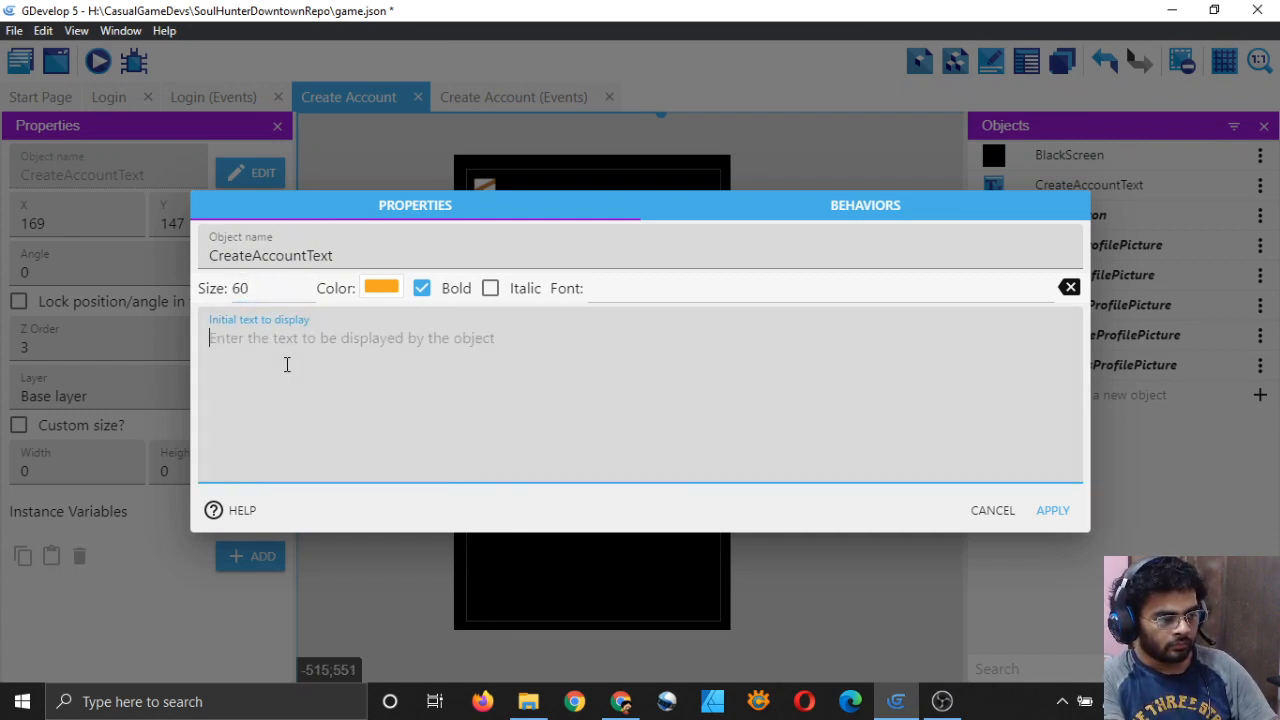
{"action": "type", "text": "Create Account"}
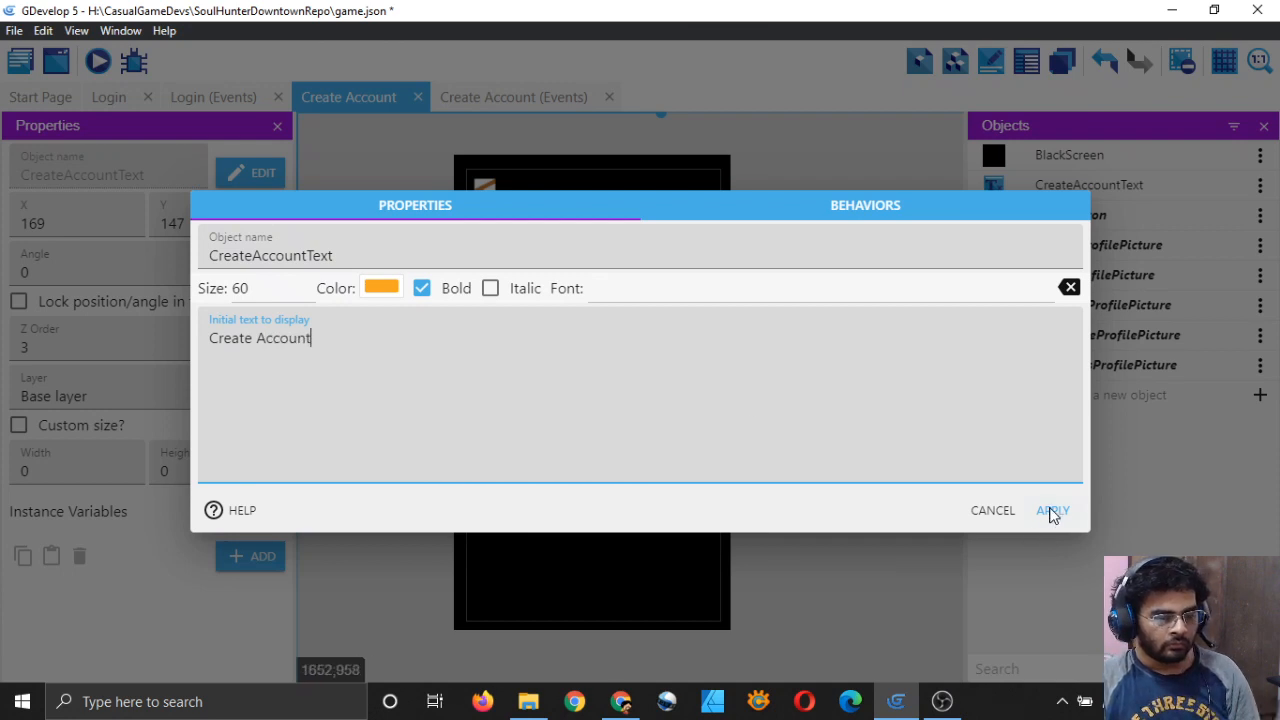
{"action": "left_click", "coordinate": [1052, 512]}
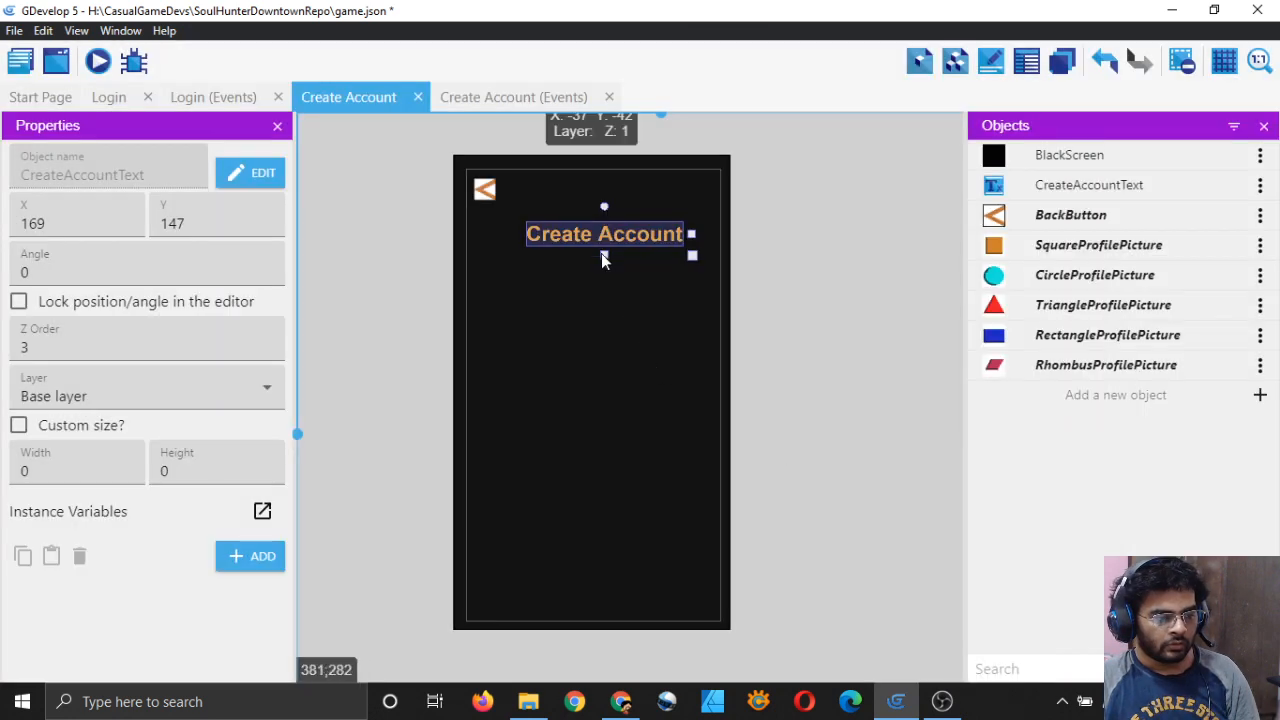
Step: Move the Create Account title slightly lower, to about X 144, Y 193
{"action": "left_click_drag", "start_coordinate": [603, 257], "coordinate": [601, 255]}
{"action": "left_click", "coordinate": [828, 362]}
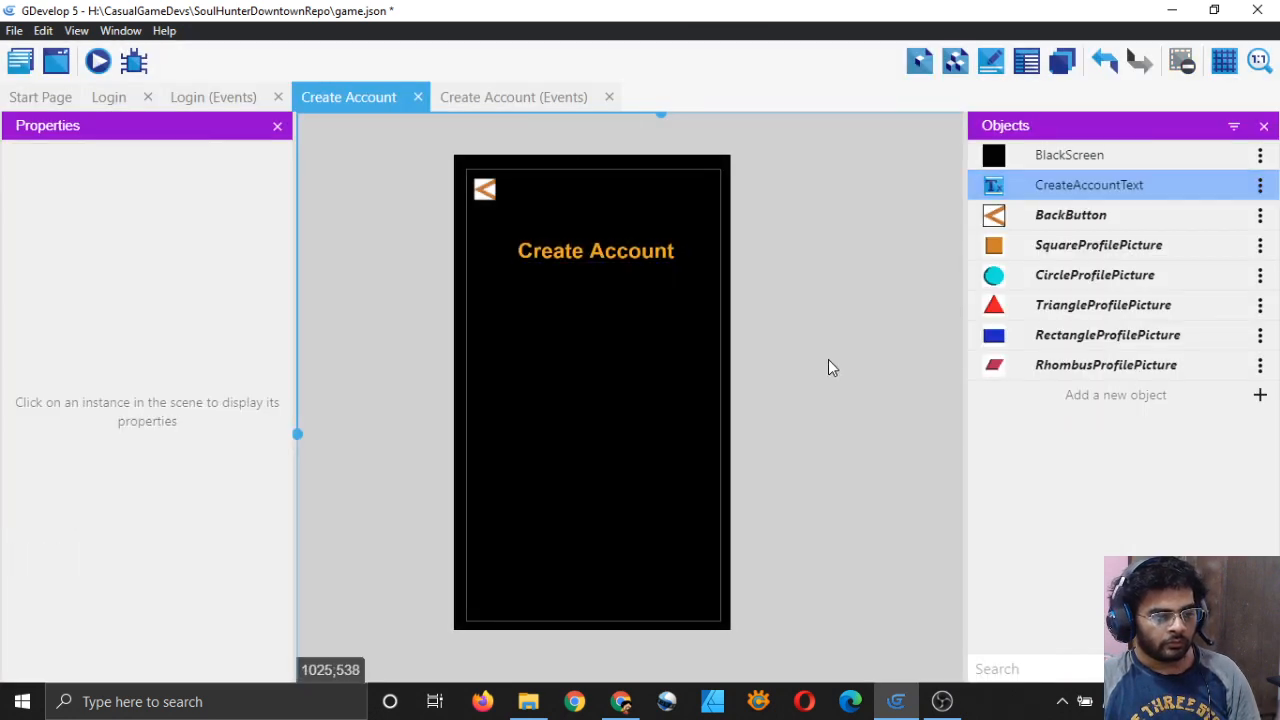
{"action": "left_click", "coordinate": [650, 256]}
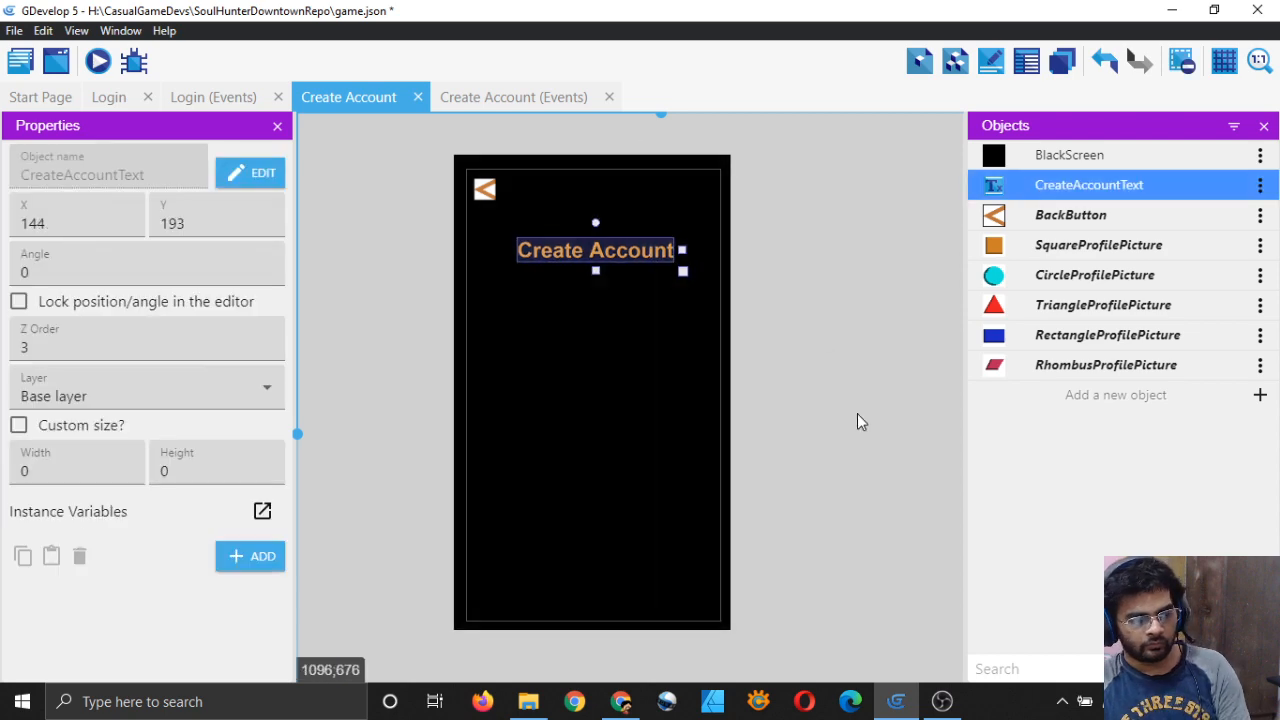
{"action": "left_click", "coordinate": [858, 415]}
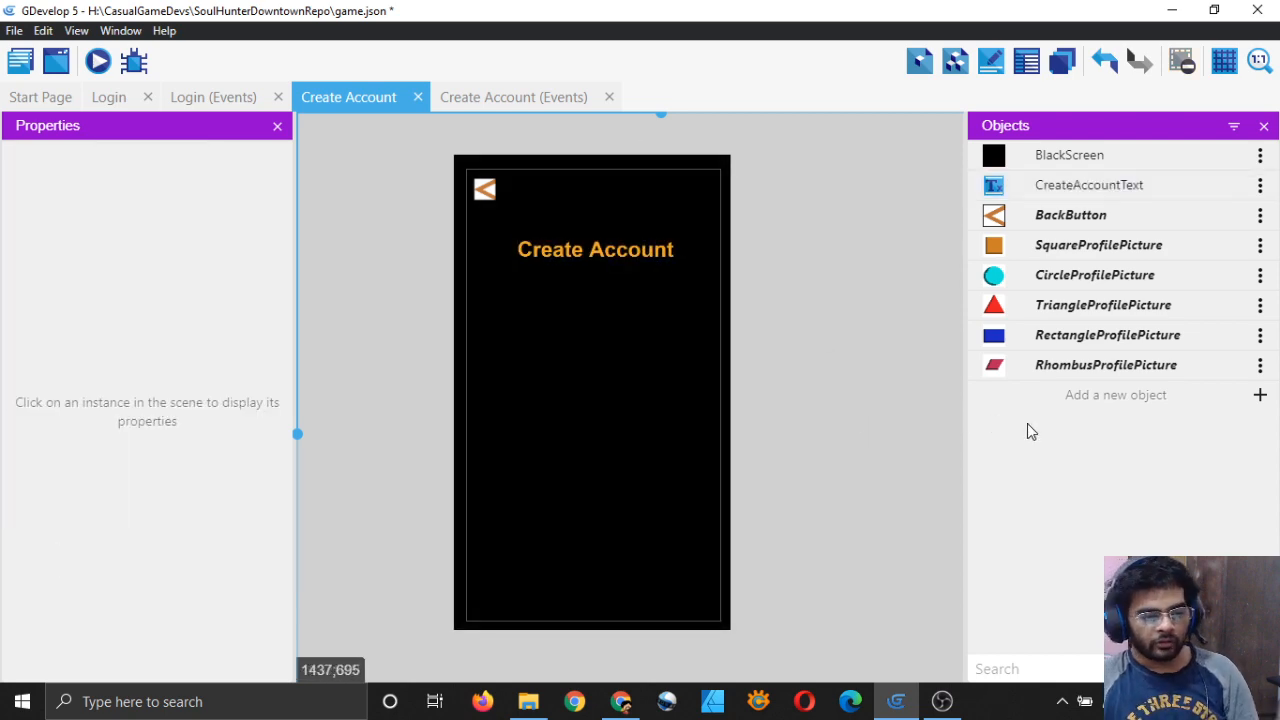
{"action": "left_click", "coordinate": [1258, 396]}
Step: Create a new text object named UsernameText
{"action": "left_click", "coordinate": [340, 262]}
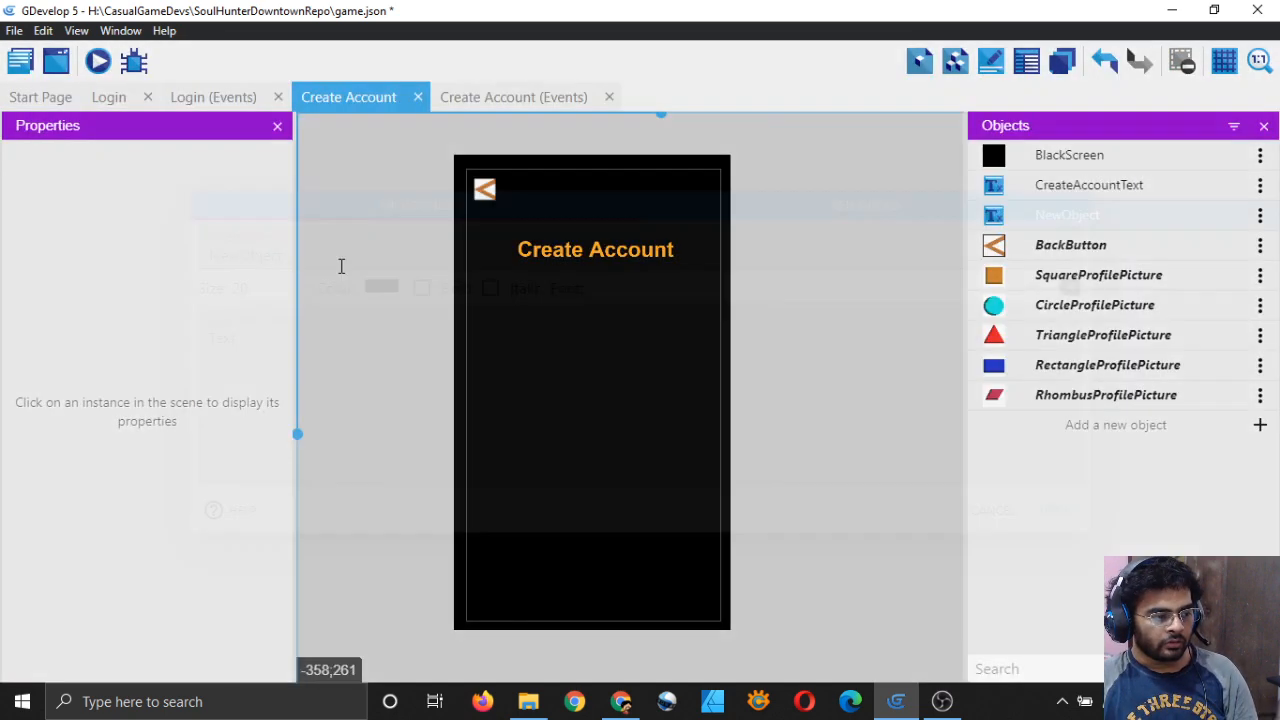
{"action": "double_click", "coordinate": [363, 257]}
{"action": "key", "text": "BackSpace"}
{"action": "type", "text": "usern"}
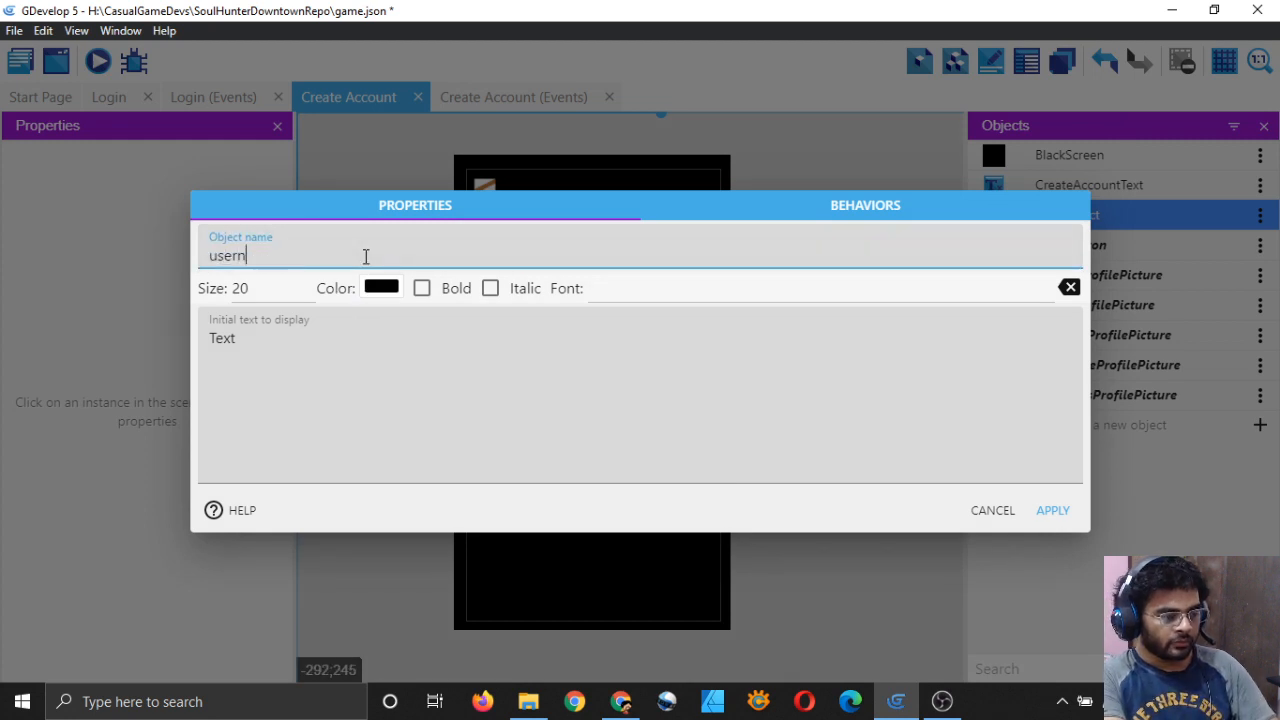
{"action": "type", "text": "am"}
{"action": "key", "text": "BackSpace"}
{"action": "key", "text": "BackSpace"}
{"action": "key", "text": "BackSpace"}
{"action": "key", "text": "BackSpace"}
{"action": "key", "text": "BackSpace"}
{"action": "key", "text": "BackSpace"}
{"action": "key", "text": "BackSpace"}
{"action": "type", "text": "UsernameText"}
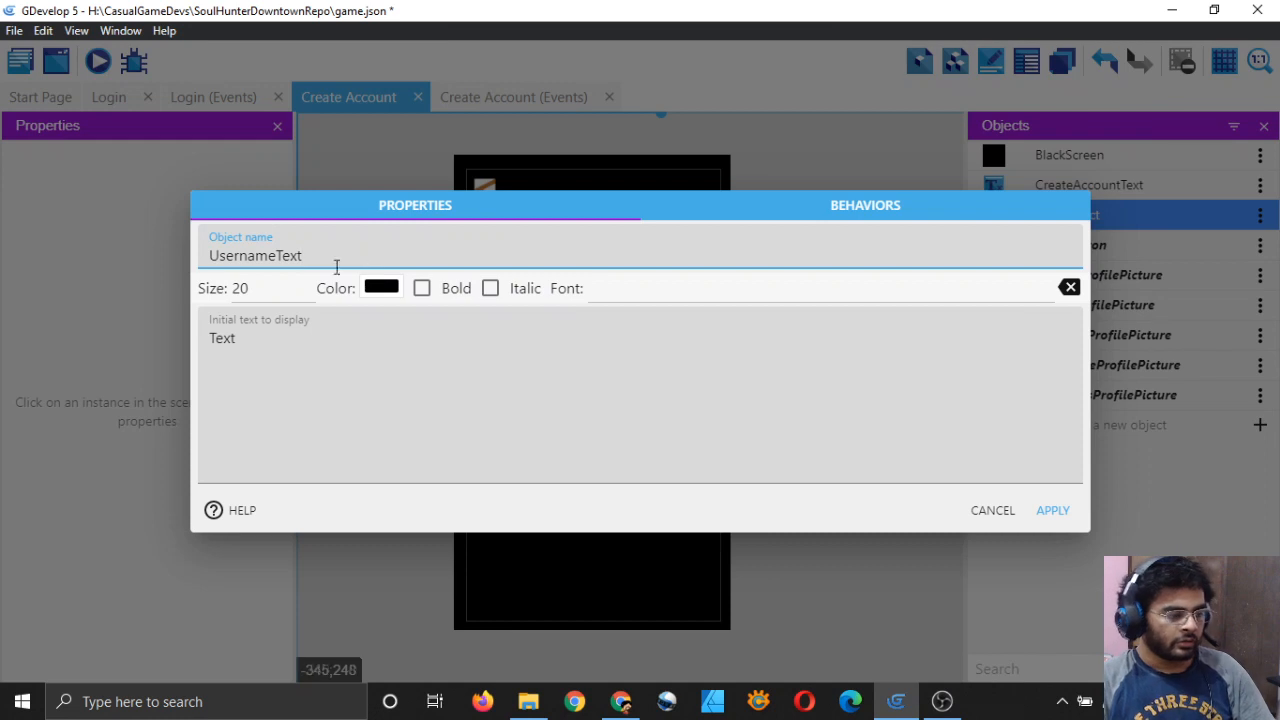
Step: Give it size 40, orange colour and text 'Enter Username', then place it below the title
{"action": "left_click", "coordinate": [240, 288]}
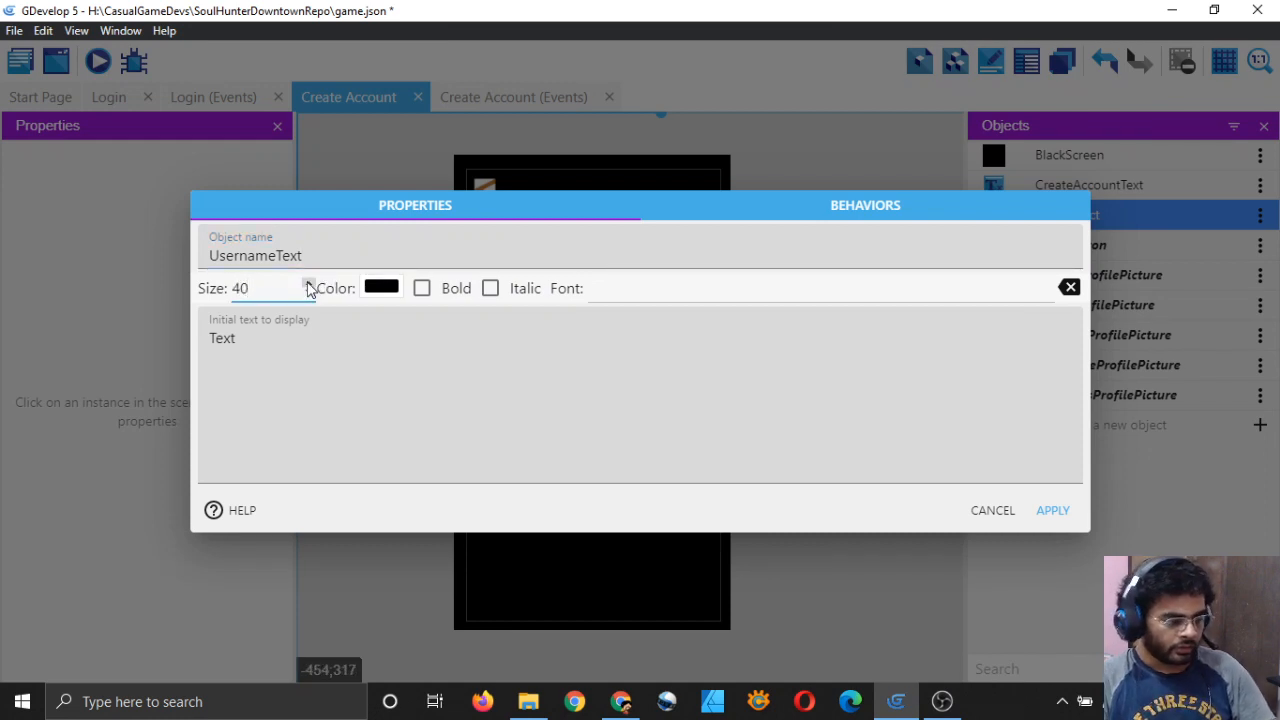
{"action": "left_click", "coordinate": [378, 288]}
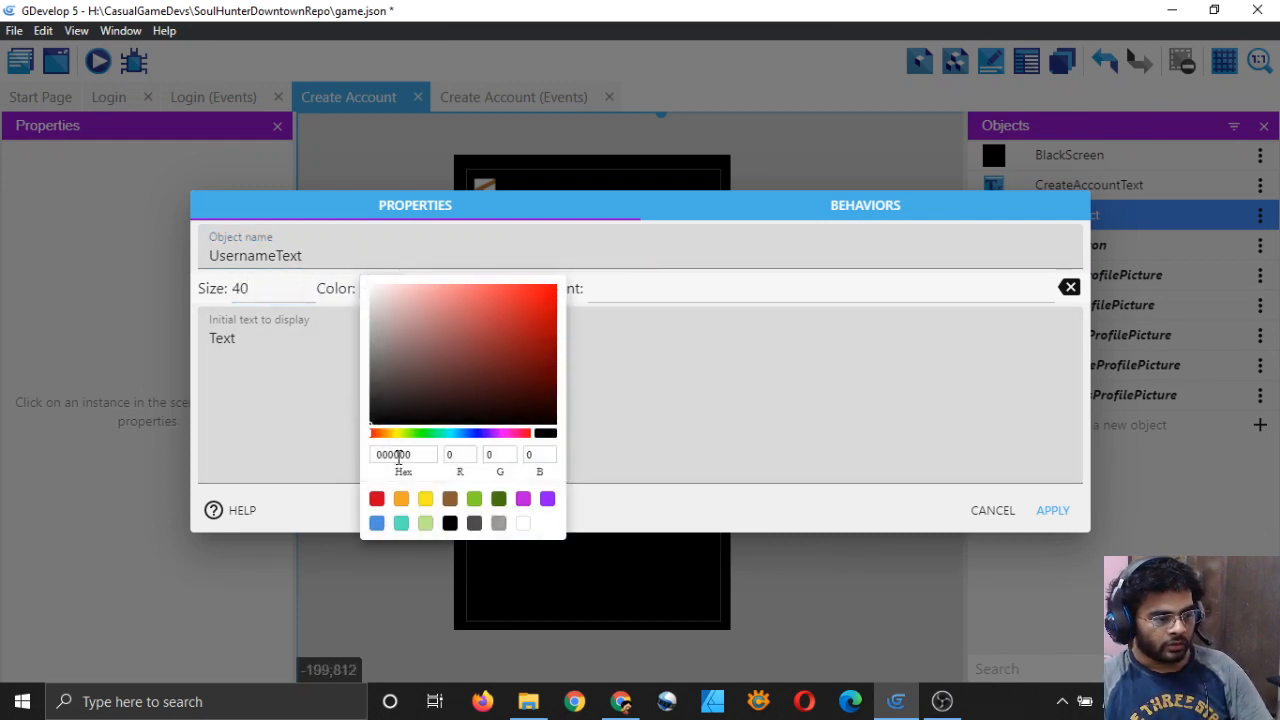
{"action": "left_click", "coordinate": [401, 498]}
{"action": "left_click", "coordinate": [250, 342]}
{"action": "key", "text": "ctrl+a"}
{"action": "key", "text": "BackSpace"}
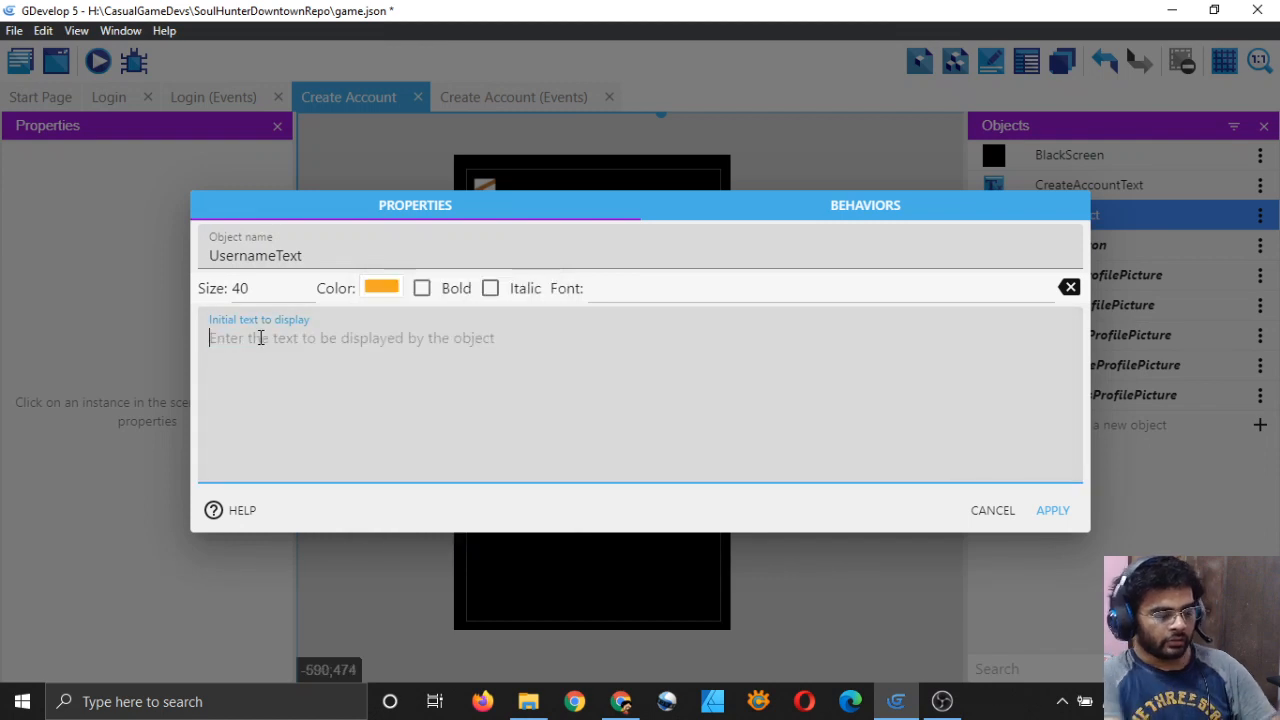
{"action": "type", "text": "Enter Username"}
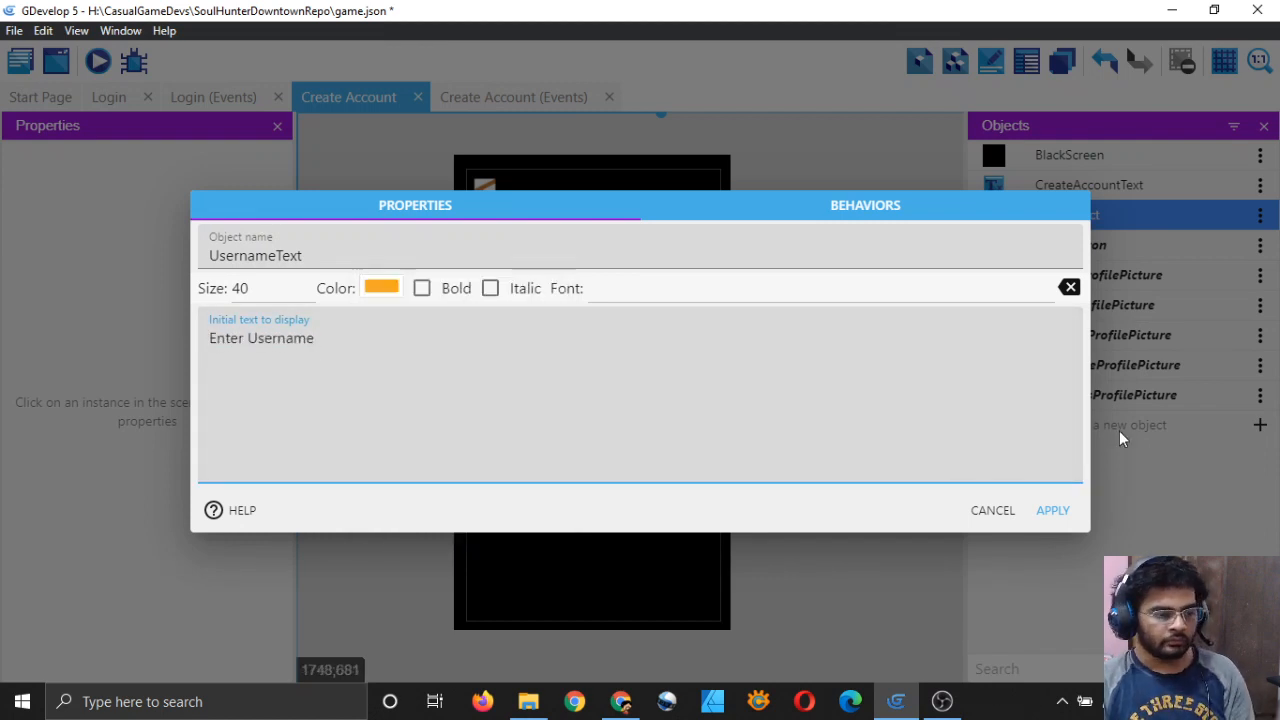
{"action": "left_click", "coordinate": [1054, 510]}
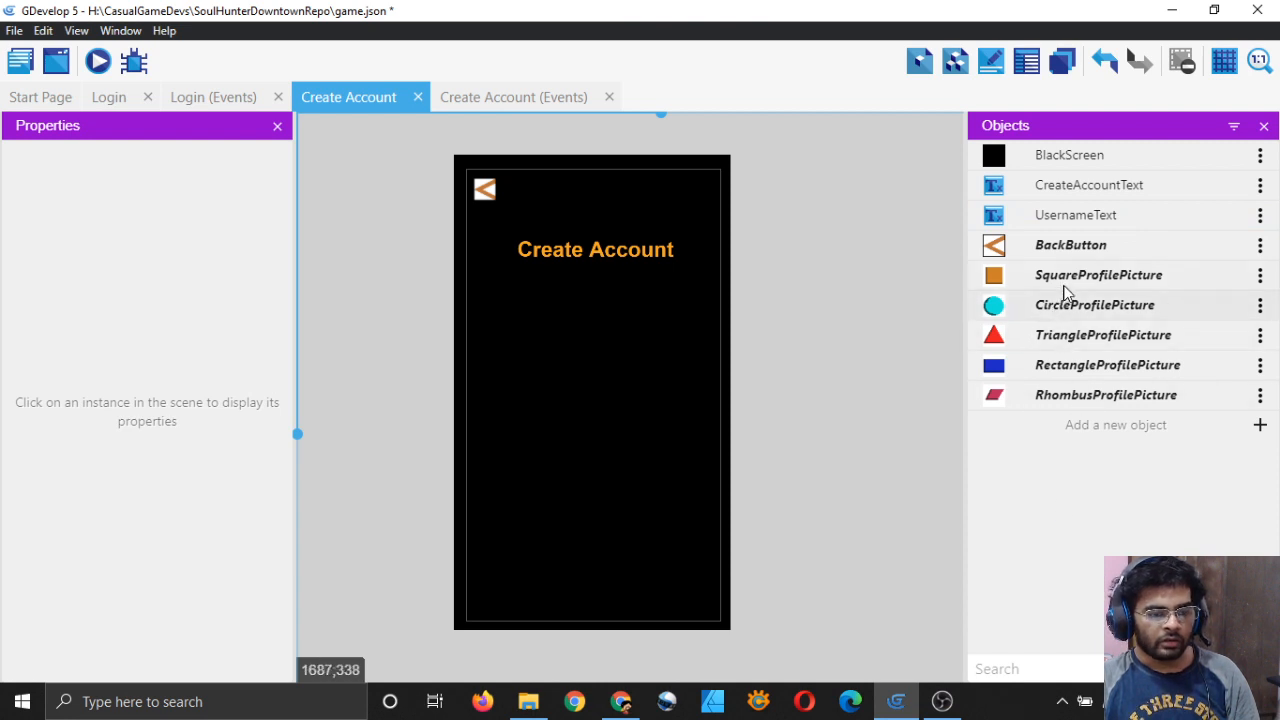
{"action": "left_click_drag", "start_coordinate": [997, 218], "coordinate": [541, 334]}
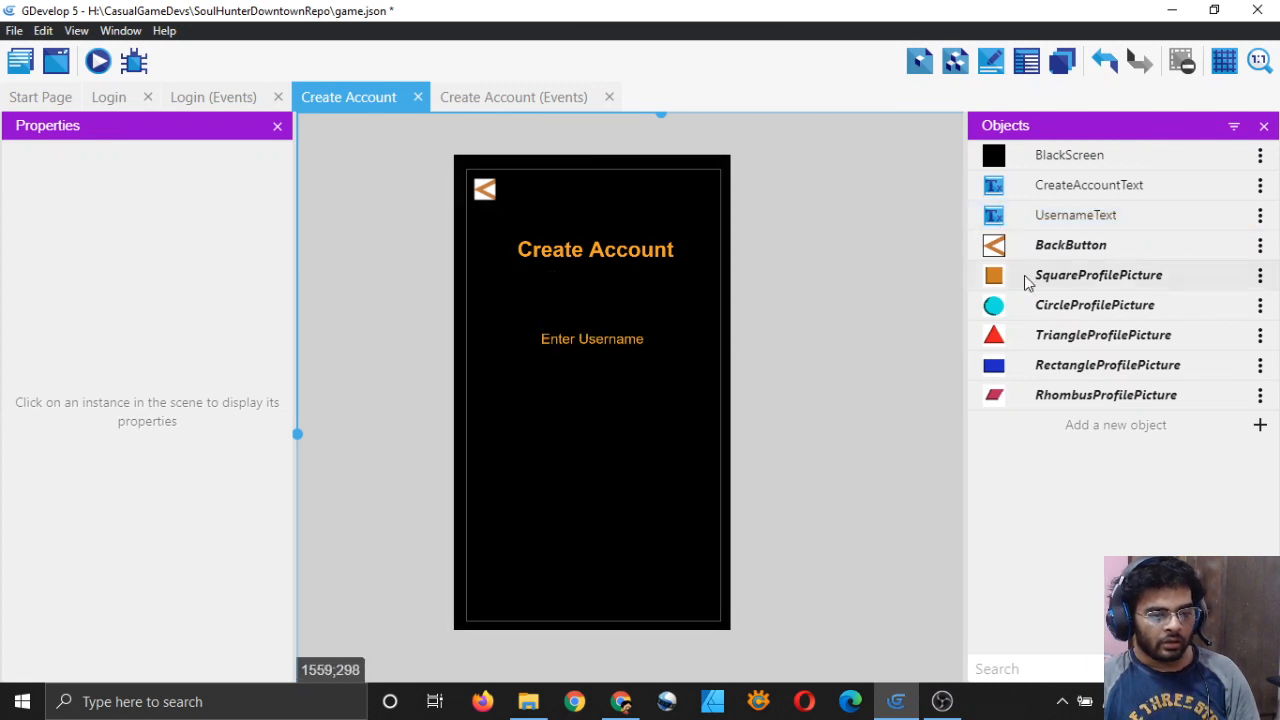
Step: Duplicate UsernameText and rename the copy PasswordText
{"action": "left_click", "coordinate": [1260, 215]}
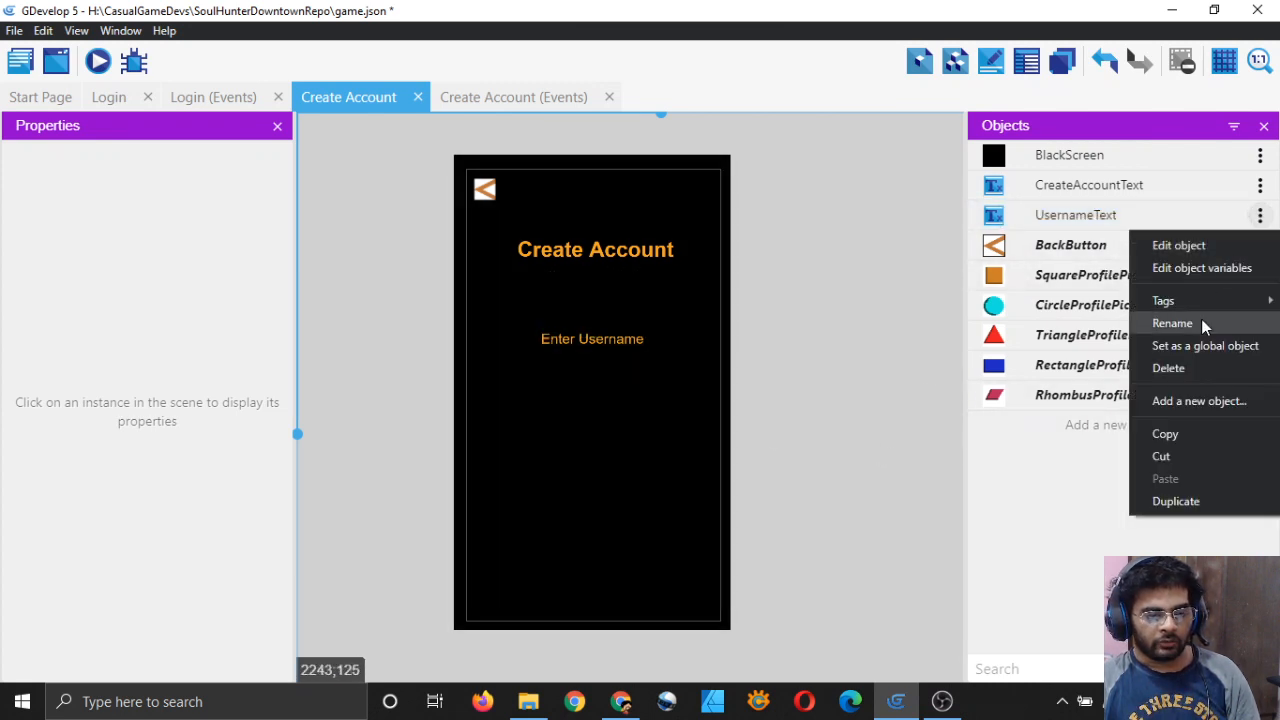
{"action": "left_click", "coordinate": [1198, 500]}
{"action": "double_click", "coordinate": [1146, 220]}
{"action": "key", "text": "BackSpace"}
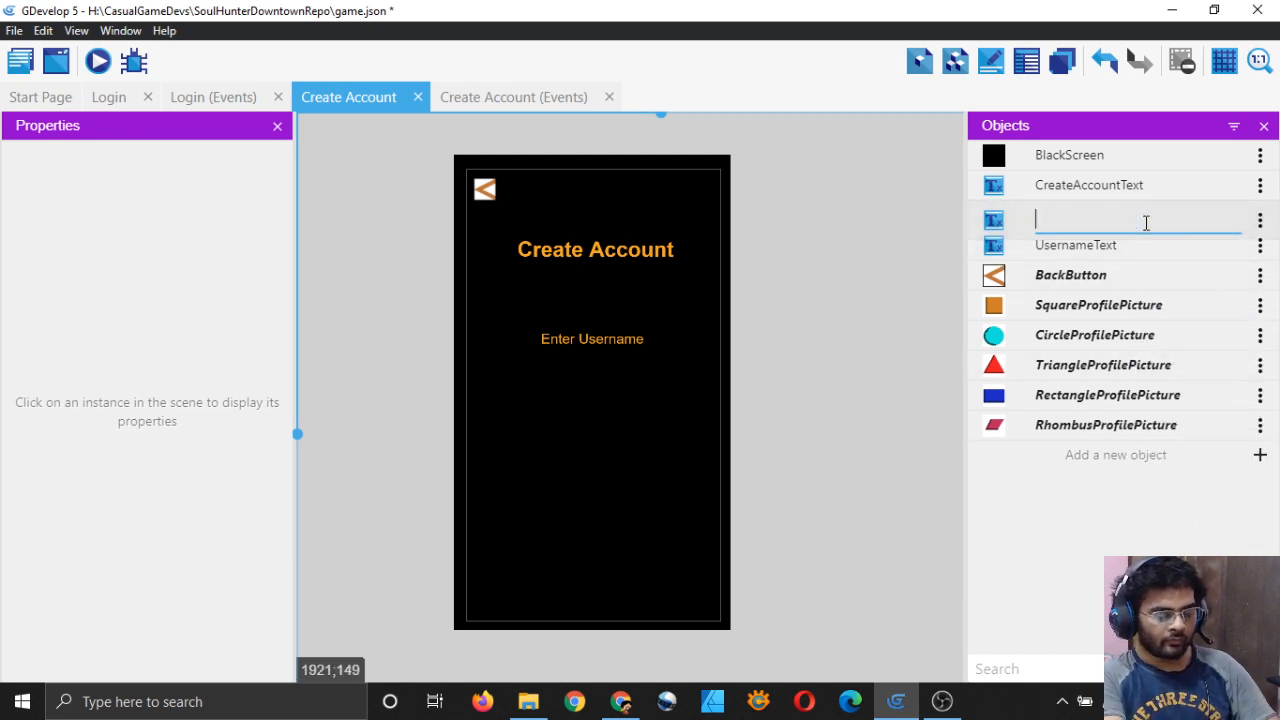
{"action": "type", "text": "Passw"}
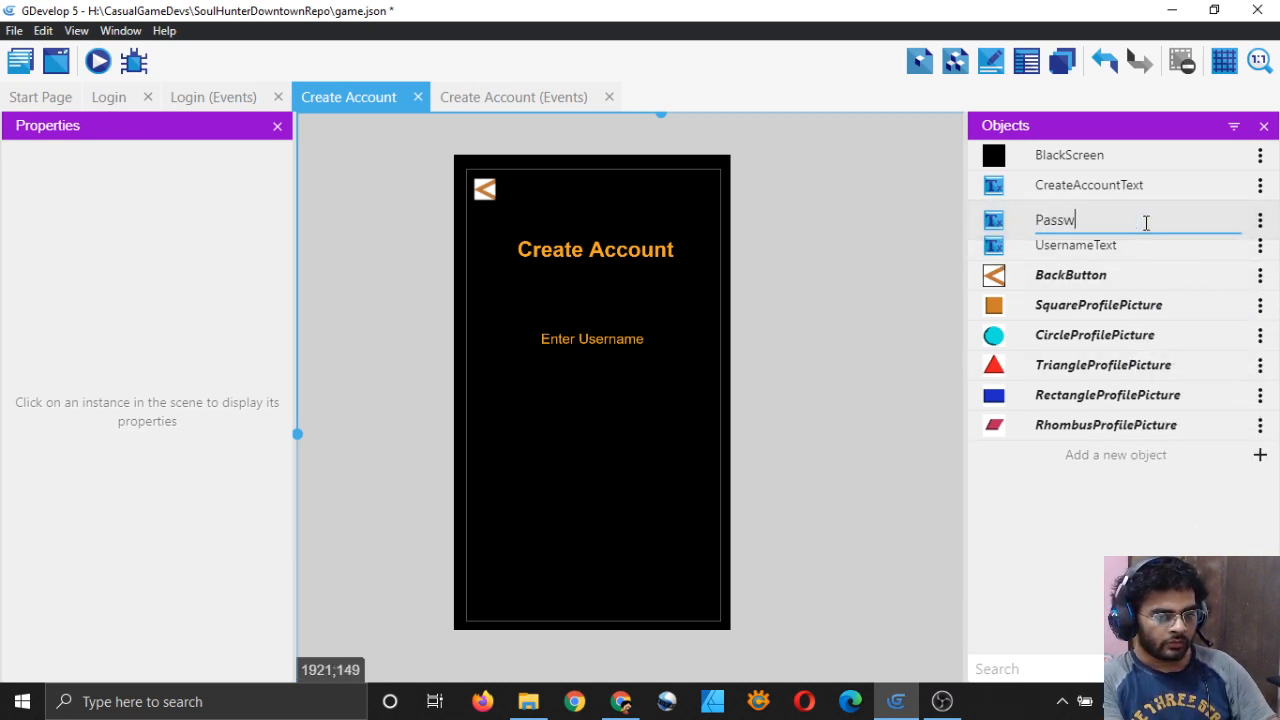
{"action": "type", "text": "ordText"}
{"action": "key", "text": "Return"}
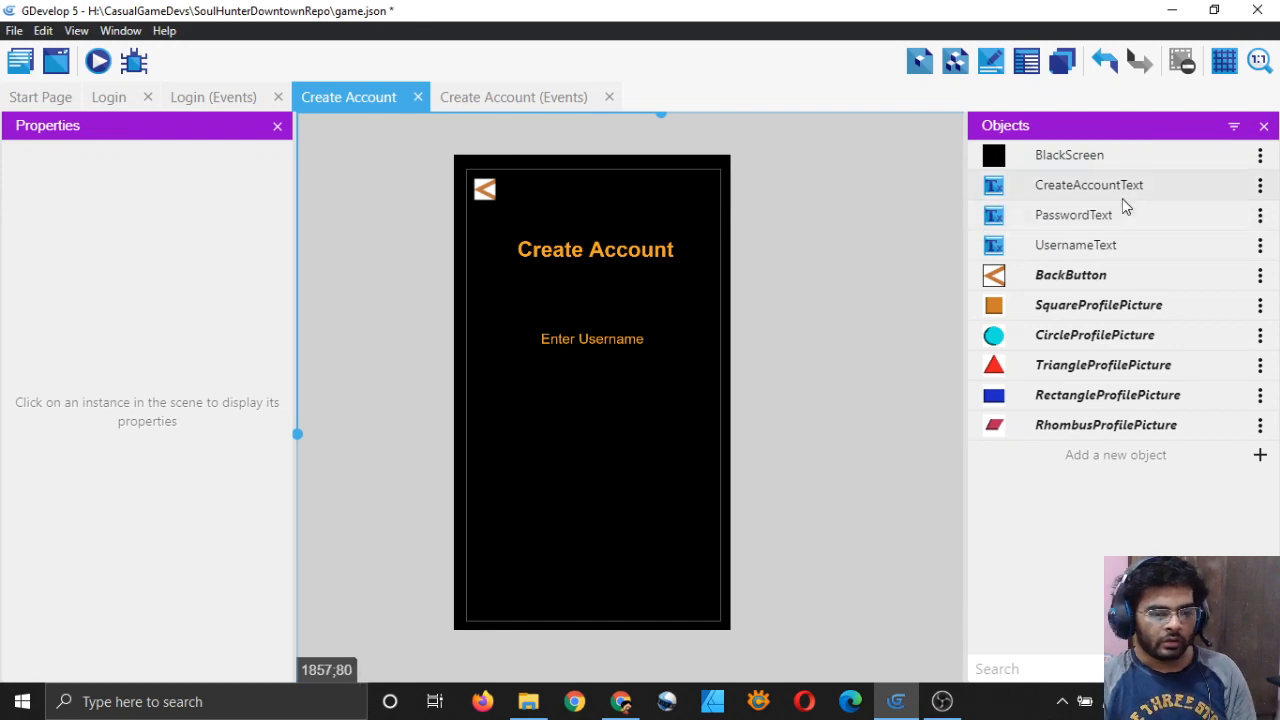
Step: Change PasswordText's text to 'Enter Password'
{"action": "double_click", "coordinate": [1122, 192]}
{"action": "left_click", "coordinate": [995, 512]}
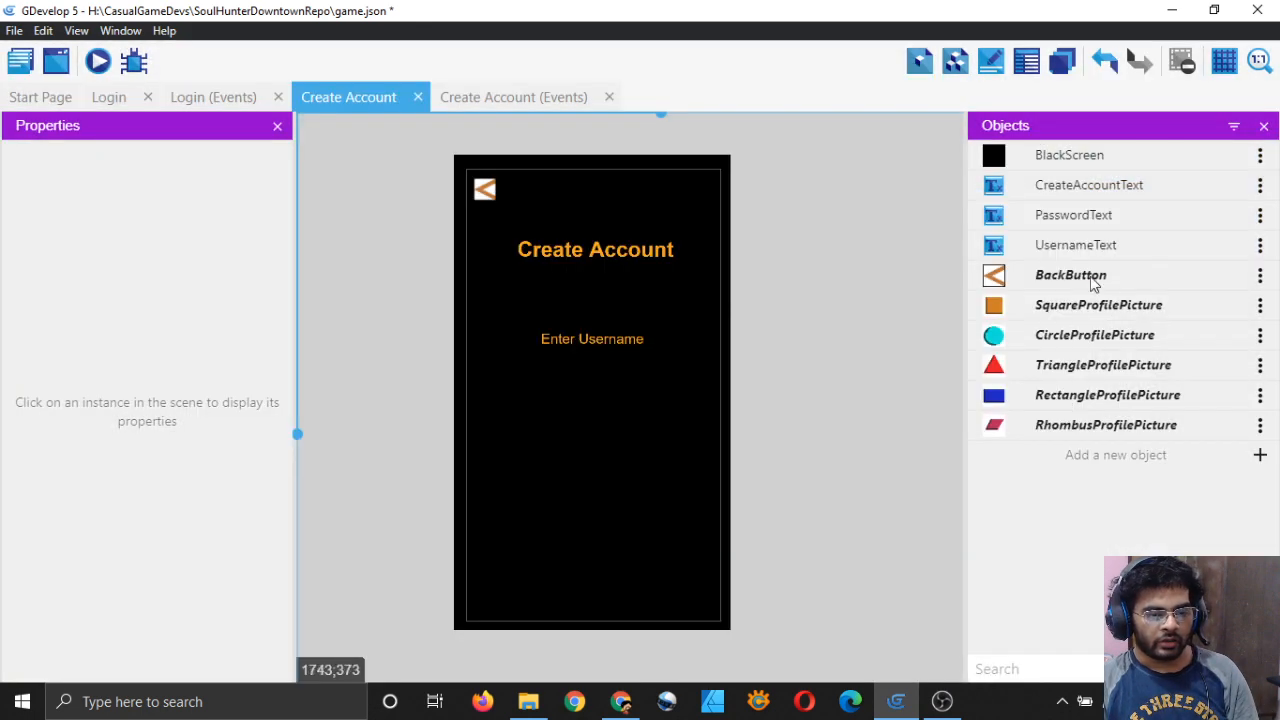
{"action": "double_click", "coordinate": [1115, 214]}
{"action": "left_click", "coordinate": [337, 343]}
{"action": "key", "text": "ctrl+a"}
{"action": "type", "text": "E"}
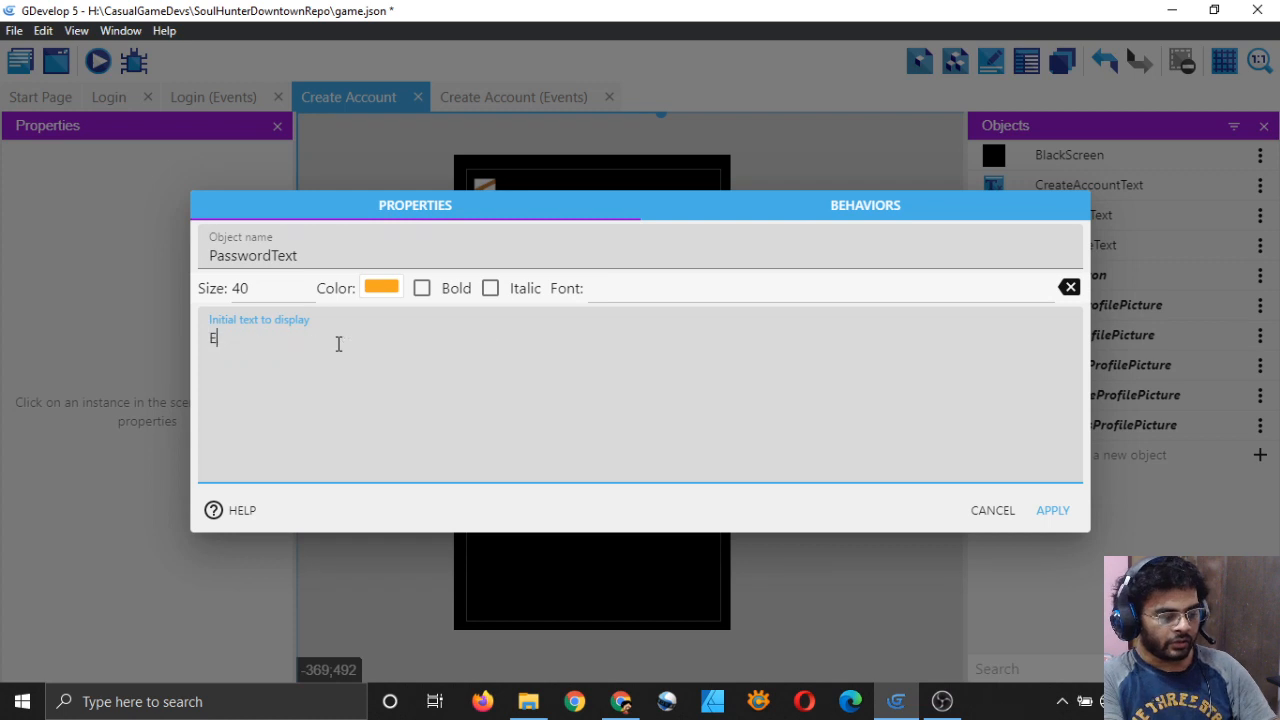
{"action": "type", "text": "nter Password"}
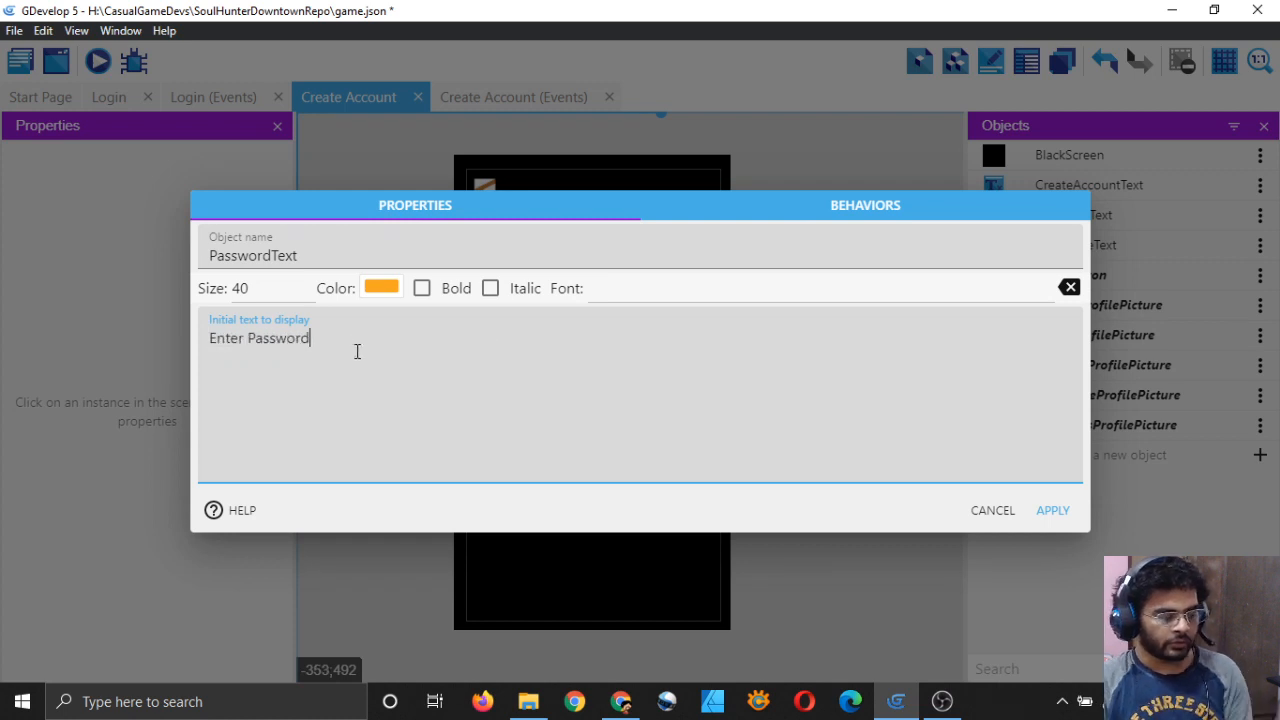
{"action": "left_click", "coordinate": [1050, 512]}
Step: Place the Enter Password label below Enter Username and nudge it right
{"action": "left_click_drag", "start_coordinate": [1000, 214], "coordinate": [538, 428]}
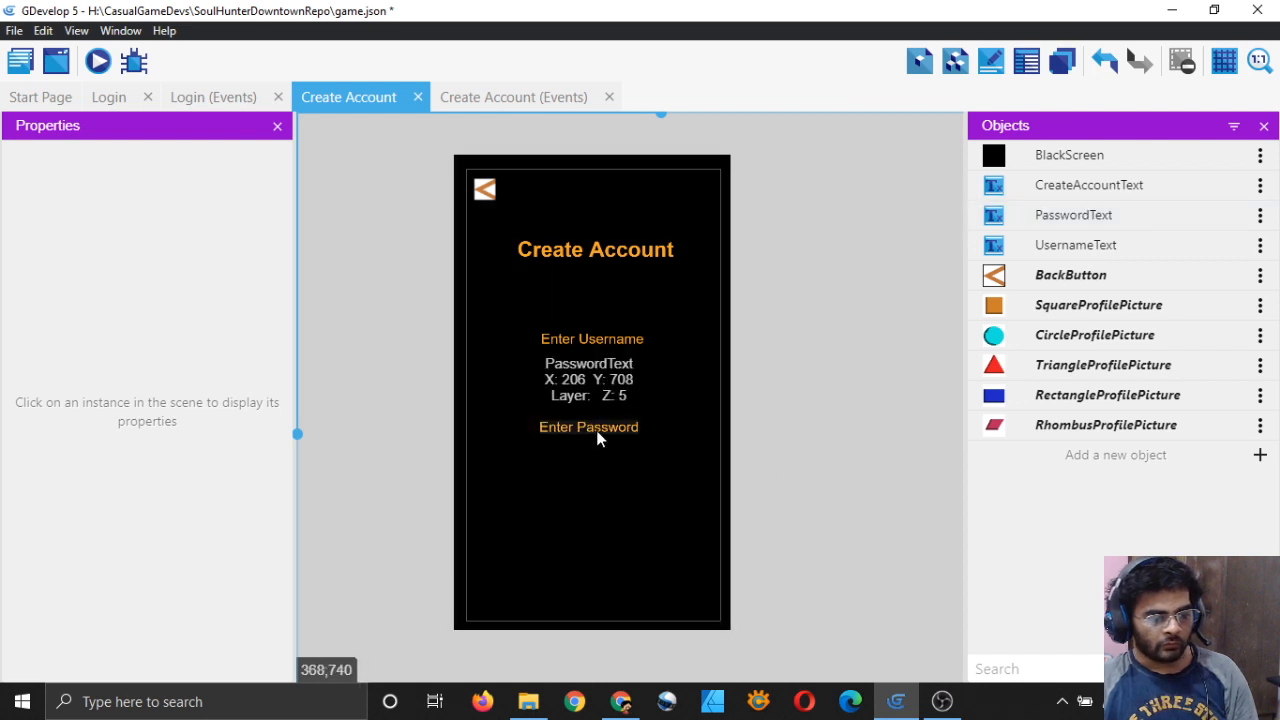
{"action": "left_click", "coordinate": [598, 438]}
{"action": "key", "text": "Right"}
{"action": "key", "text": "Right"}
{"action": "key", "text": "Right"}
{"action": "key", "text": "Right"}
{"action": "key", "text": "Right"}
{"action": "key", "text": "Right"}
{"action": "key", "text": "Right"}
{"action": "key", "text": "Right"}
{"action": "key", "text": "Right"}
{"action": "key", "text": "Right"}
{"action": "key", "text": "Right"}
{"action": "key", "text": "Right"}
{"action": "key", "text": "Right"}
{"action": "key", "text": "Right"}
{"action": "key", "text": "Right"}
{"action": "left_click", "coordinate": [864, 459]}
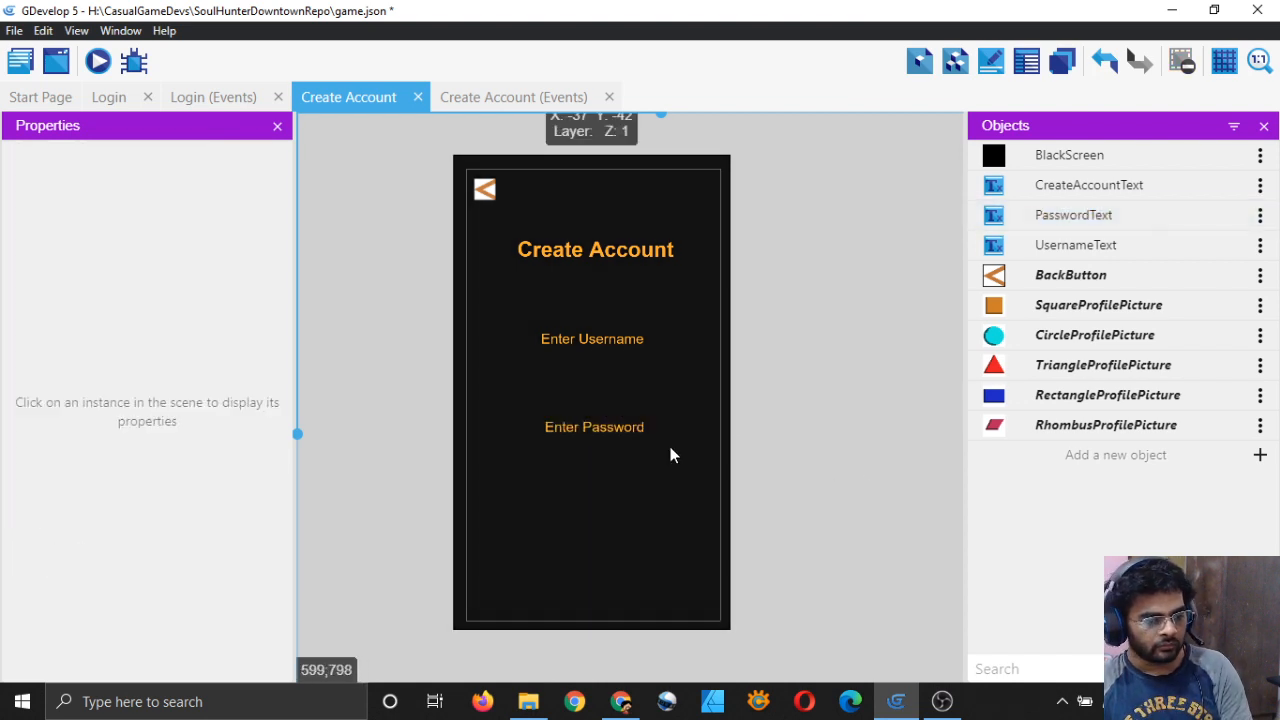
{"action": "left_click", "coordinate": [611, 429]}
{"action": "left_click", "coordinate": [875, 430]}
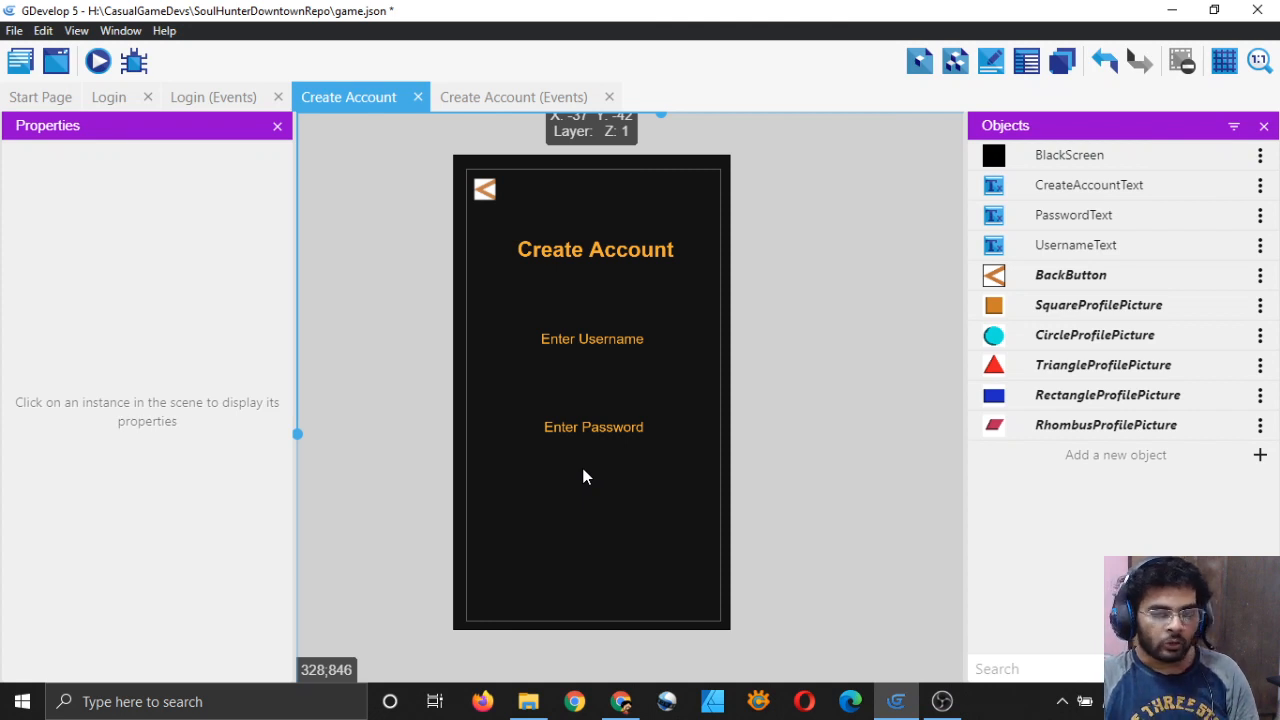
Step: Nudge the Enter Password label to X 212, aligned under Enter Username
{"action": "left_click", "coordinate": [586, 428]}
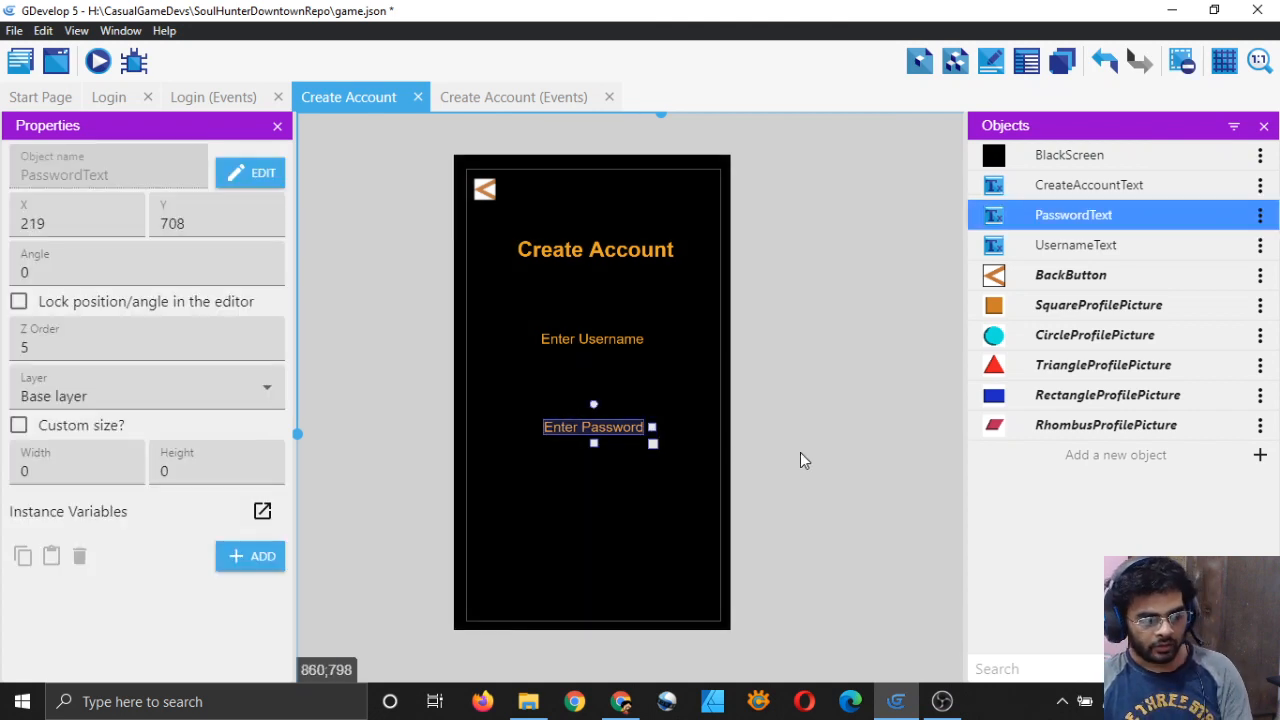
{"action": "key", "text": "Left"}
{"action": "key", "text": "Left"}
{"action": "key", "text": "Left"}
{"action": "key", "text": "Left"}
{"action": "key", "text": "Left"}
{"action": "key", "text": "Right"}
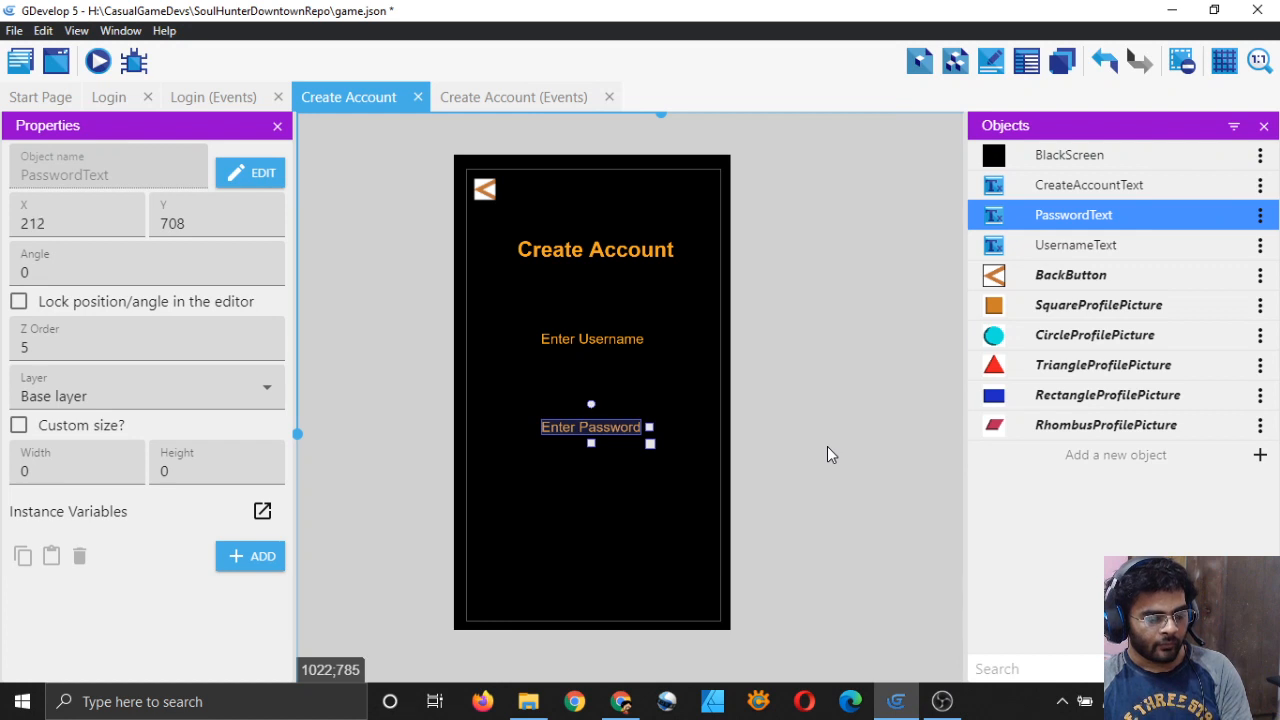
{"action": "left_click", "coordinate": [827, 447]}
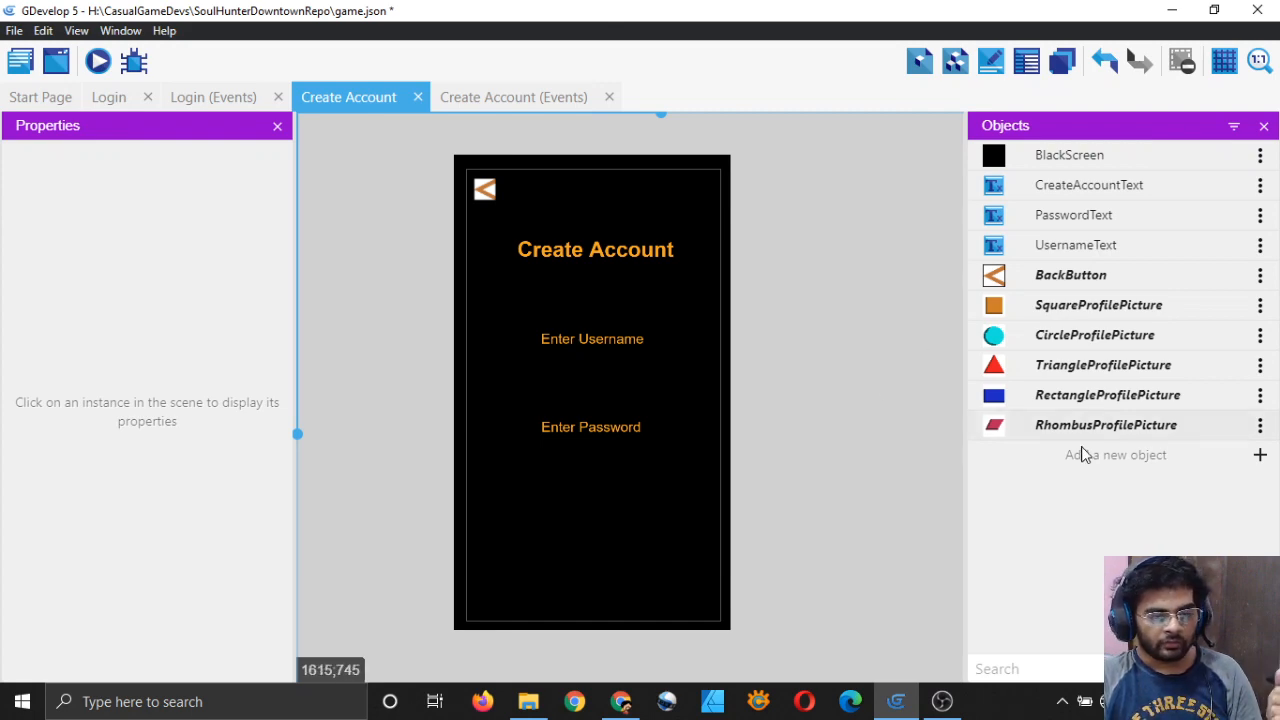
Step: Create a sprite object named WhiteScreen with a Default animation
{"action": "left_click", "coordinate": [1257, 455]}
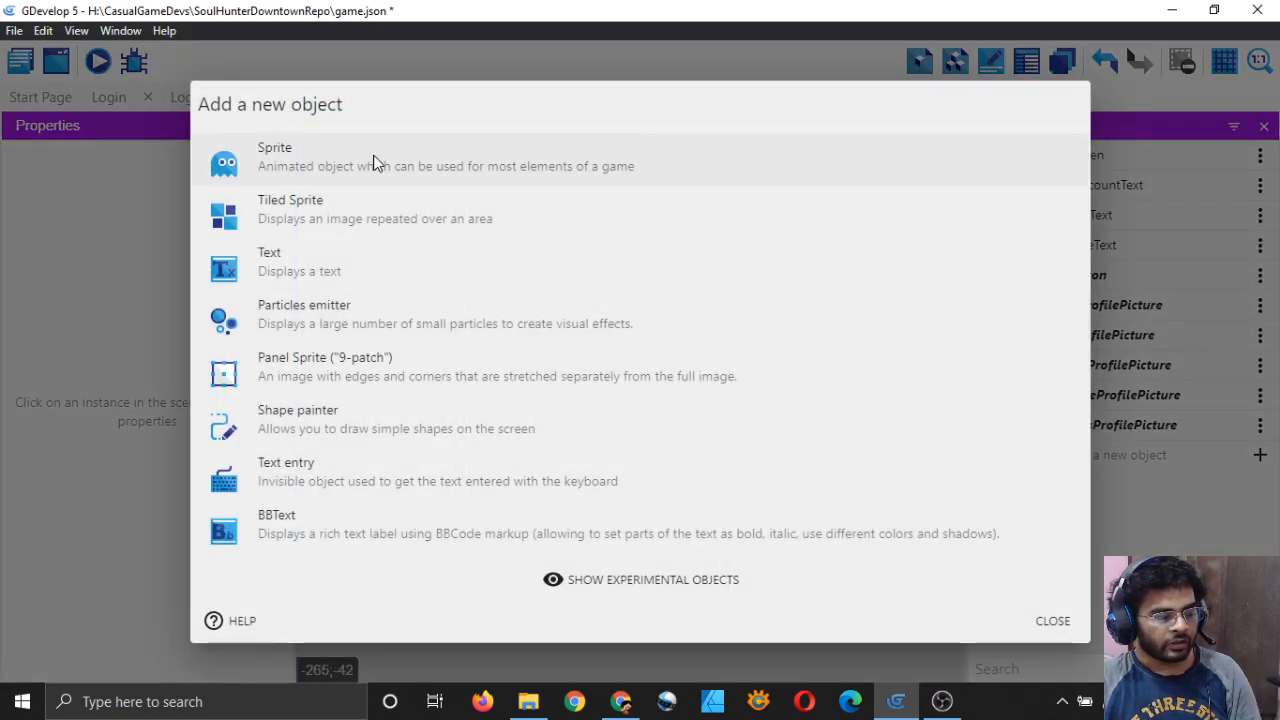
{"action": "left_click", "coordinate": [371, 160]}
{"action": "double_click", "coordinate": [369, 308]}
{"action": "key", "text": "BackSpace"}
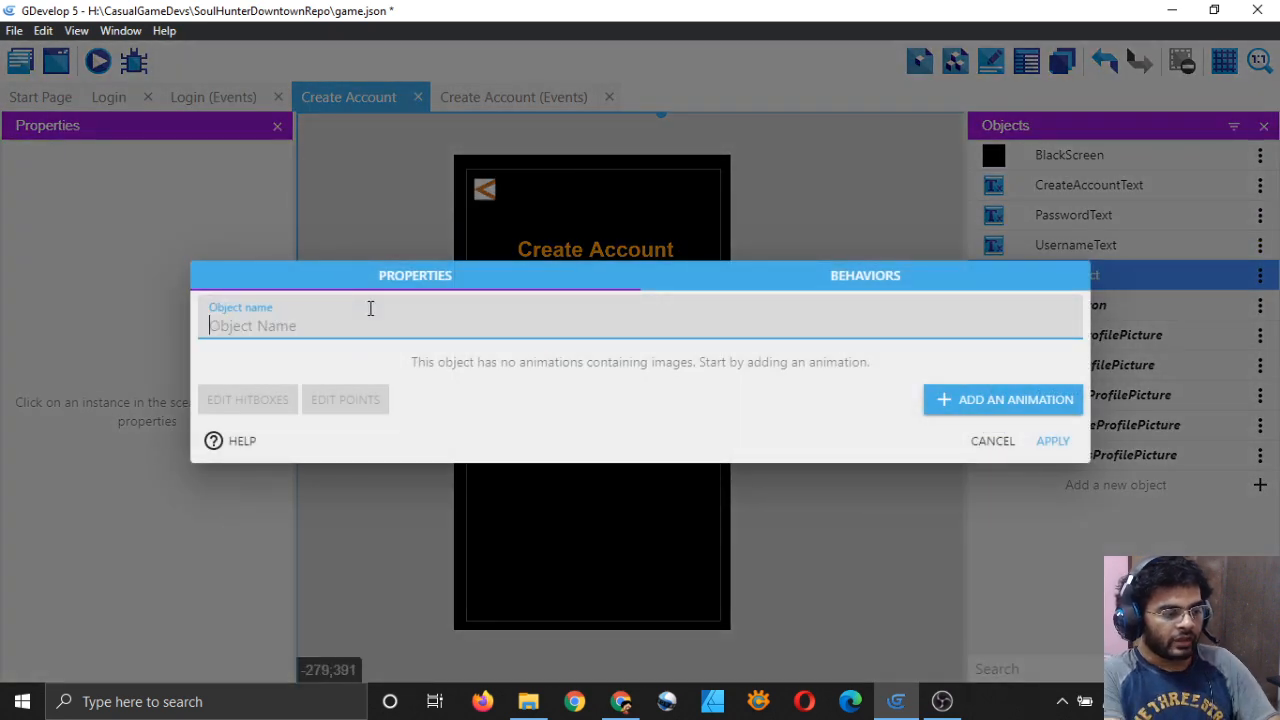
{"action": "type", "text": "WhiteScreen"}
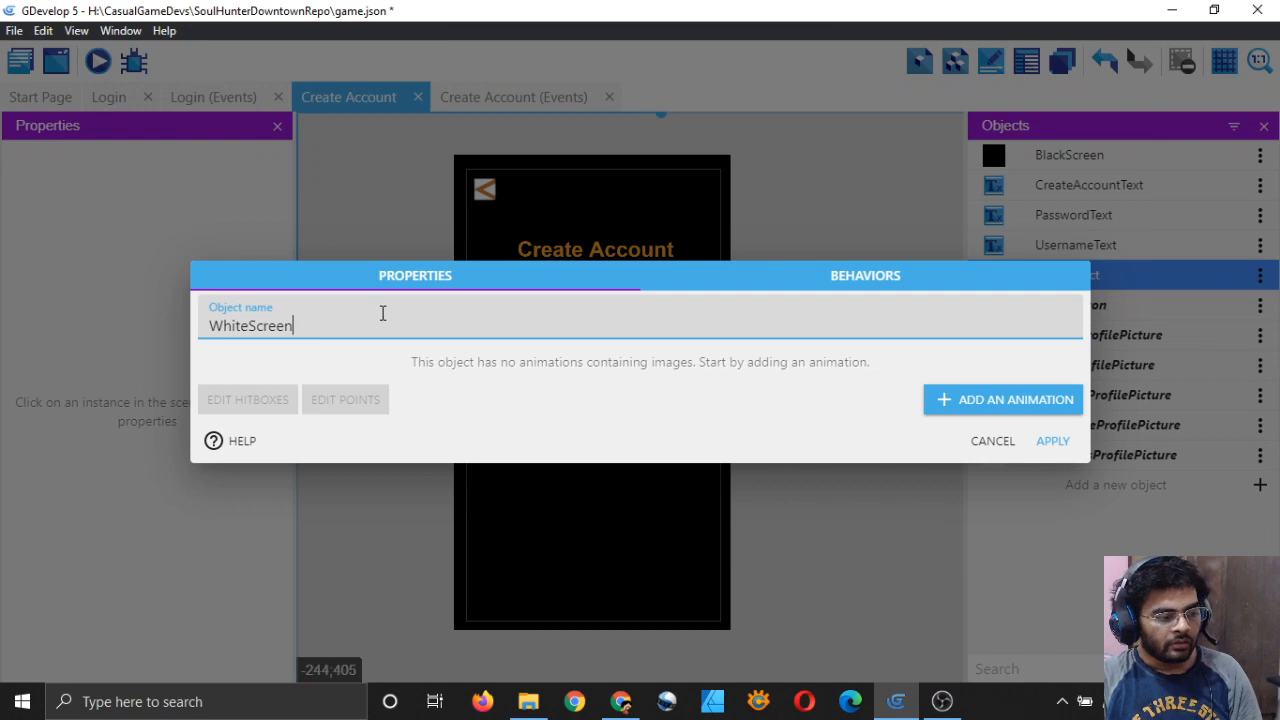
{"action": "left_click", "coordinate": [984, 402]}
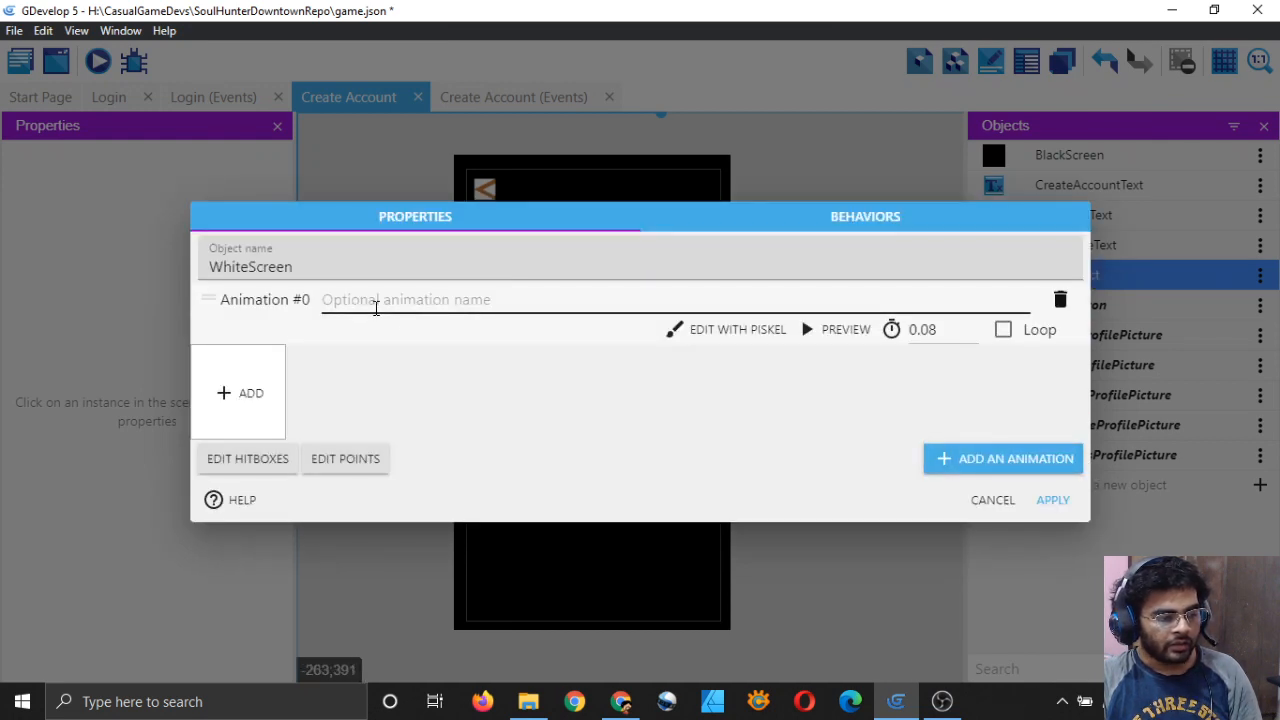
{"action": "type", "text": "Default"}
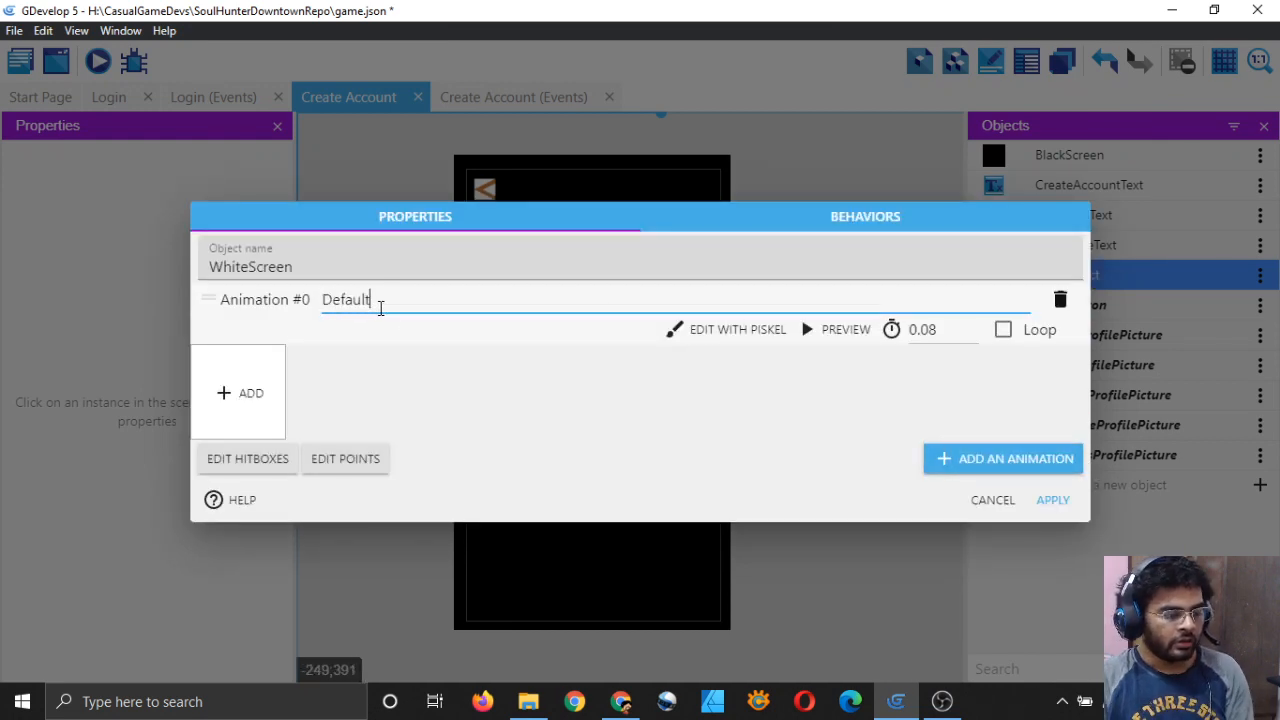
Step: Draw a white rectangle in Piskel, fill the canvas white, and save the frame
{"action": "left_click", "coordinate": [749, 330]}
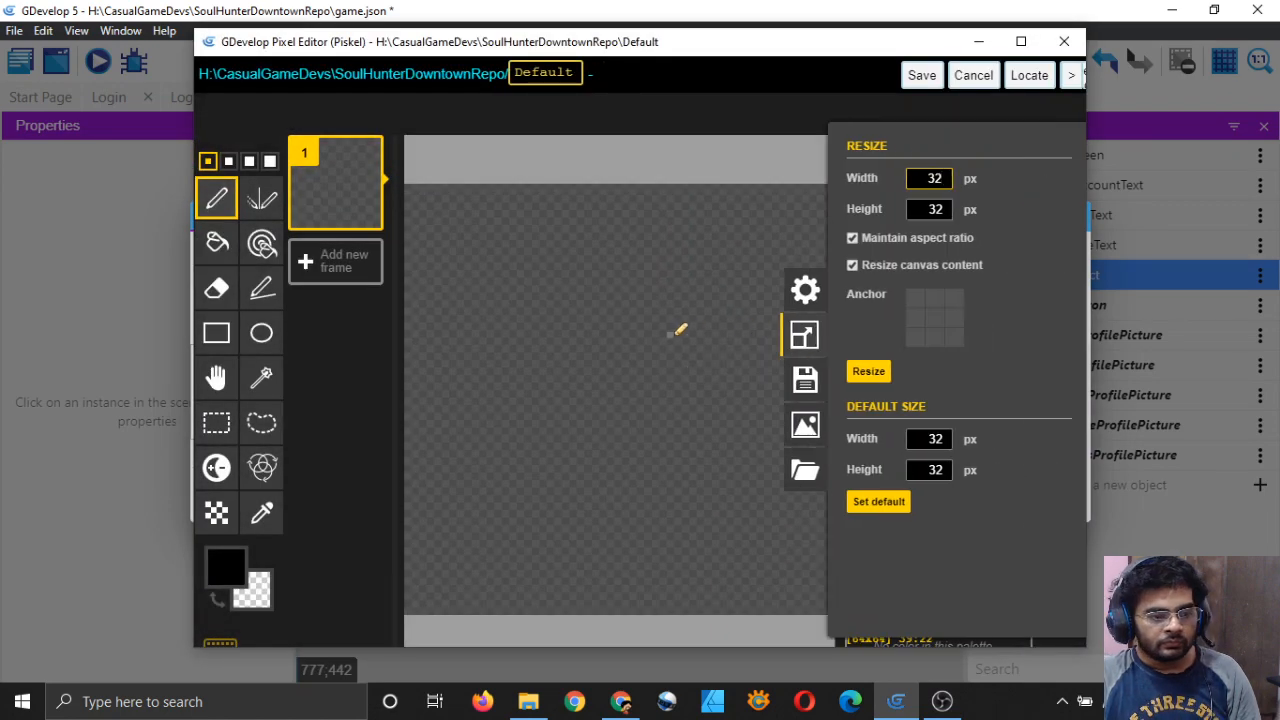
{"action": "left_click", "coordinate": [870, 372]}
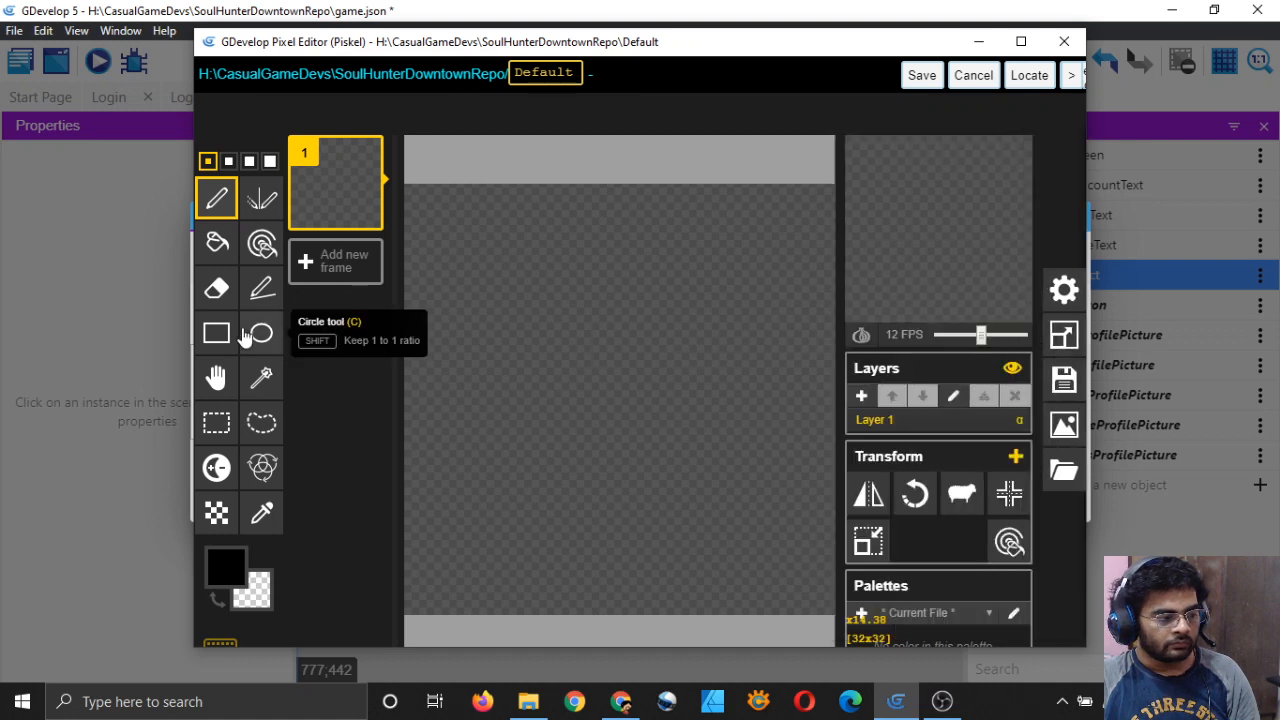
{"action": "left_click", "coordinate": [217, 336]}
{"action": "left_click", "coordinate": [226, 566]}
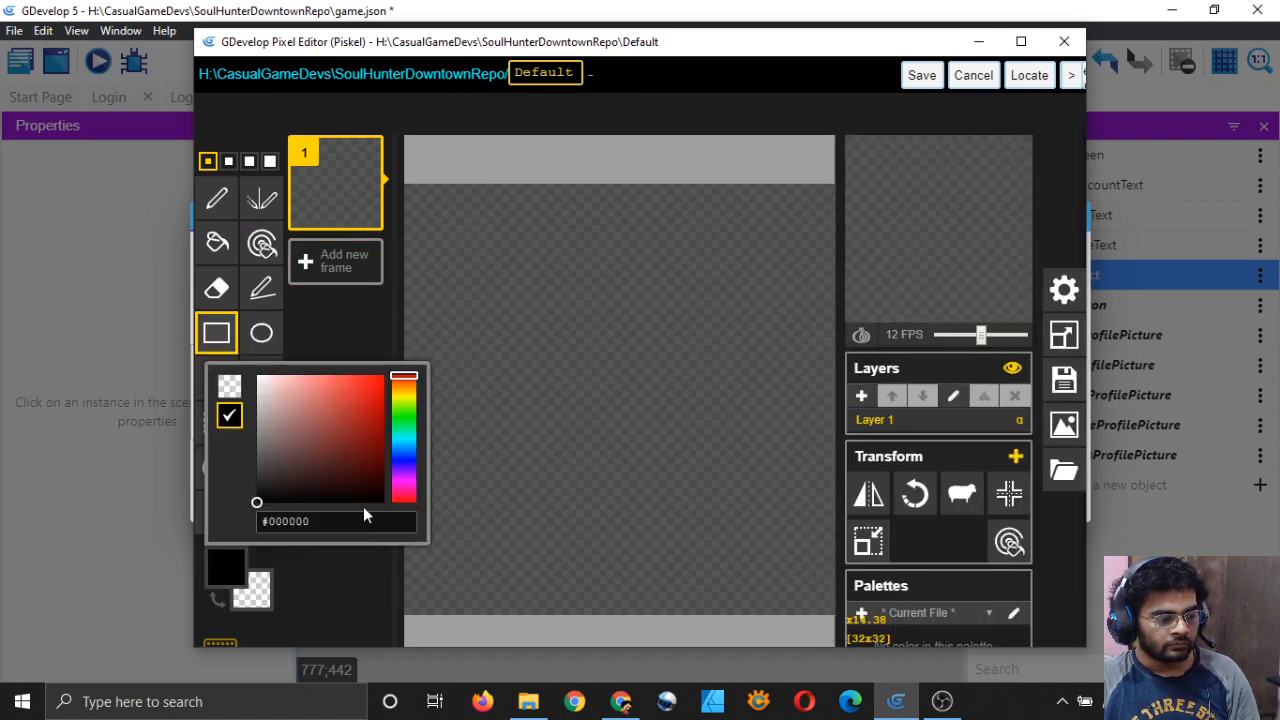
{"action": "left_click", "coordinate": [258, 376]}
{"action": "mouse_move", "coordinate": [406, 184]}
{"action": "left_mouse_down"}
{"action": "mouse_move", "coordinate": [541, 366]}
{"action": "mouse_move", "coordinate": [829, 603]}
{"action": "left_mouse_up"}
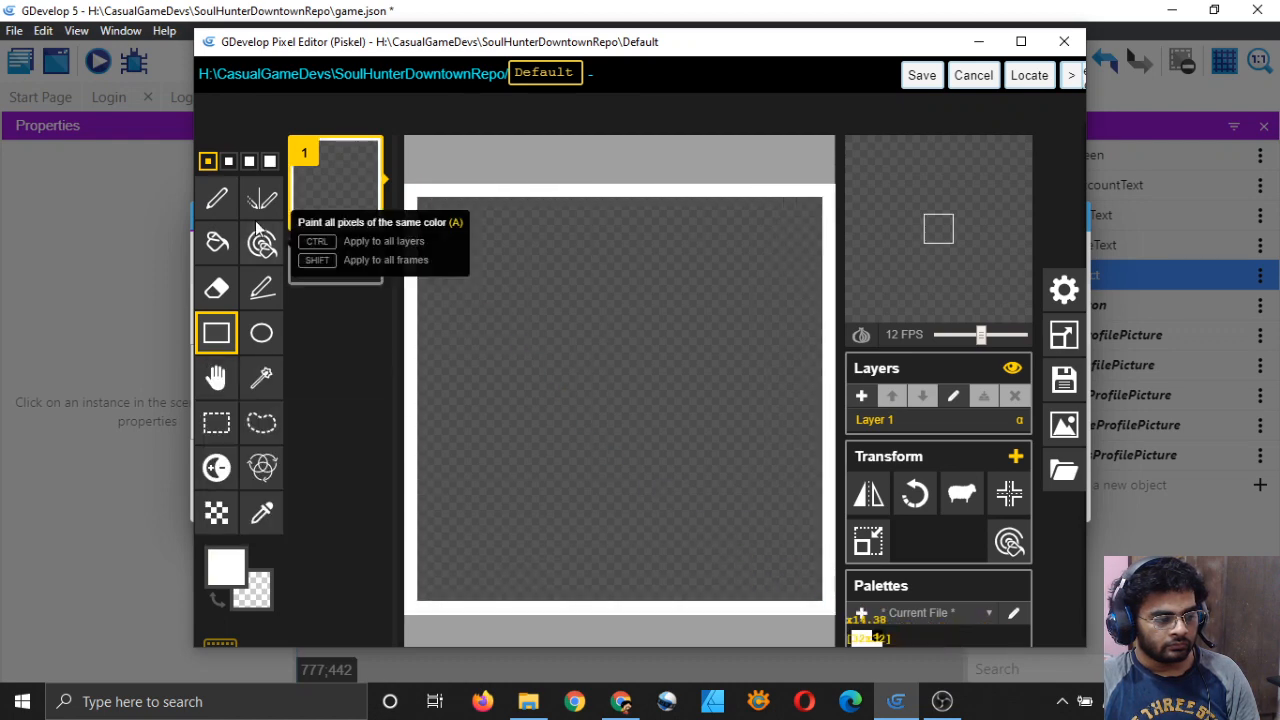
{"action": "left_click", "coordinate": [229, 247]}
{"action": "left_click", "coordinate": [740, 403]}
{"action": "left_click", "coordinate": [922, 76]}
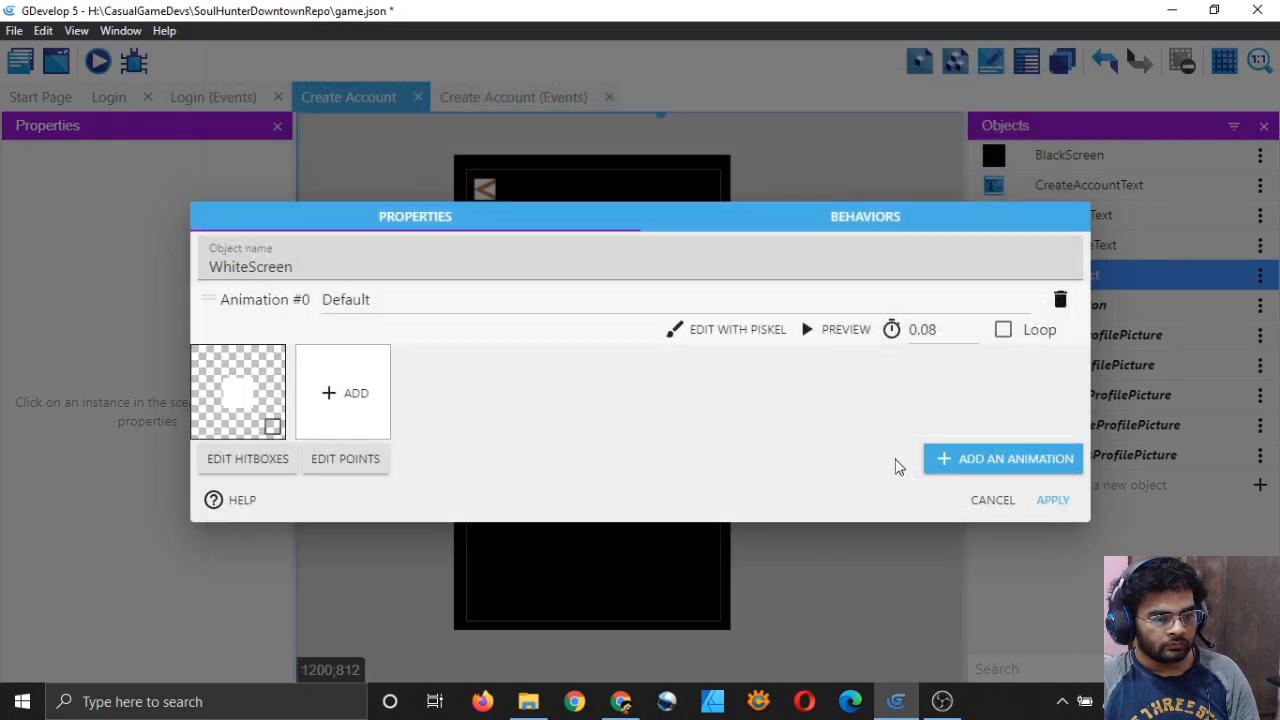
Step: Place a WhiteScreen instance under Enter Username and resize it to about 374 by 69
{"action": "left_click", "coordinate": [1052, 500]}
{"action": "left_click_drag", "start_coordinate": [992, 276], "coordinate": [669, 336]}
{"action": "scroll", "coordinate": [565, 372], "scroll_direction": "up", "scroll_amount": 3, "text": "ctrl"}
{"action": "left_click", "coordinate": [480, 338]}
{"action": "left_click_drag", "start_coordinate": [565, 356], "coordinate": [563, 381]}
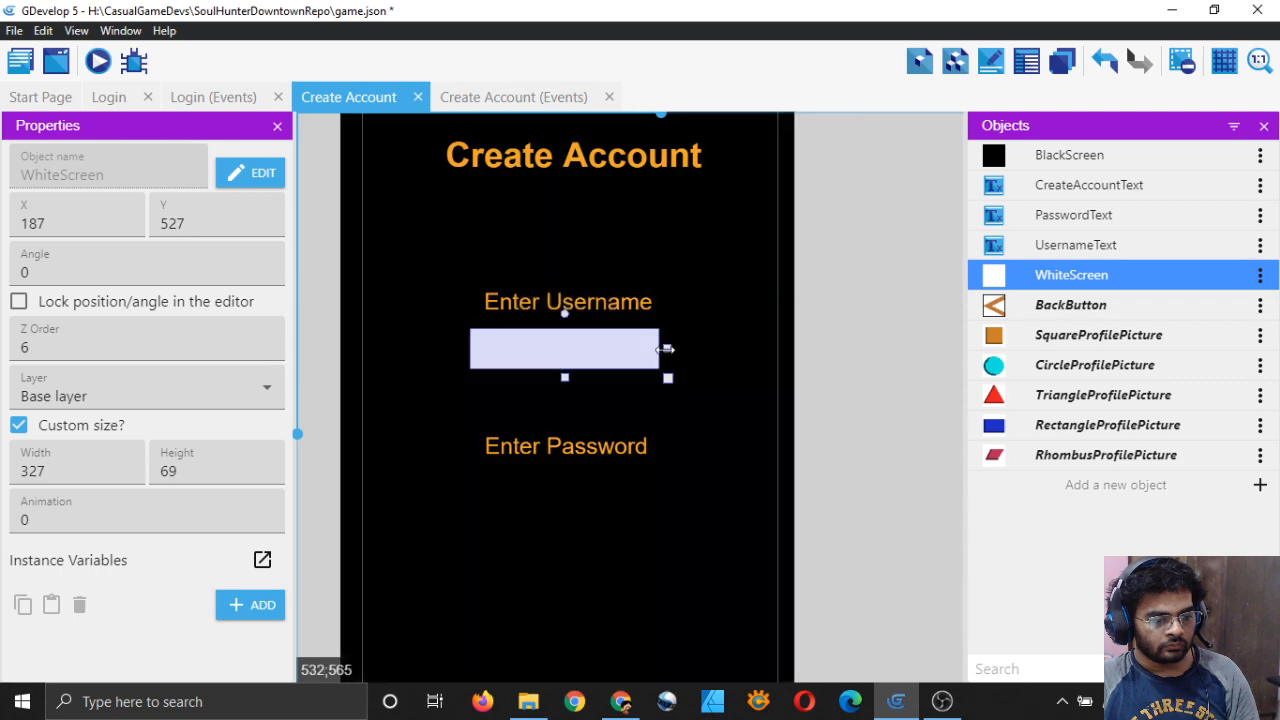
{"action": "left_click_drag", "start_coordinate": [667, 349], "coordinate": [770, 376]}
Step: Nudge the white box to centre it beneath Enter Username
{"action": "left_click", "coordinate": [646, 354]}
{"action": "key", "text": "Left"}
{"action": "key", "text": "Left"}
{"action": "key", "text": "Left"}
{"action": "key", "text": "Left"}
{"action": "key", "text": "Left"}
{"action": "key", "text": "Right"}
{"action": "left_click", "coordinate": [893, 377]}
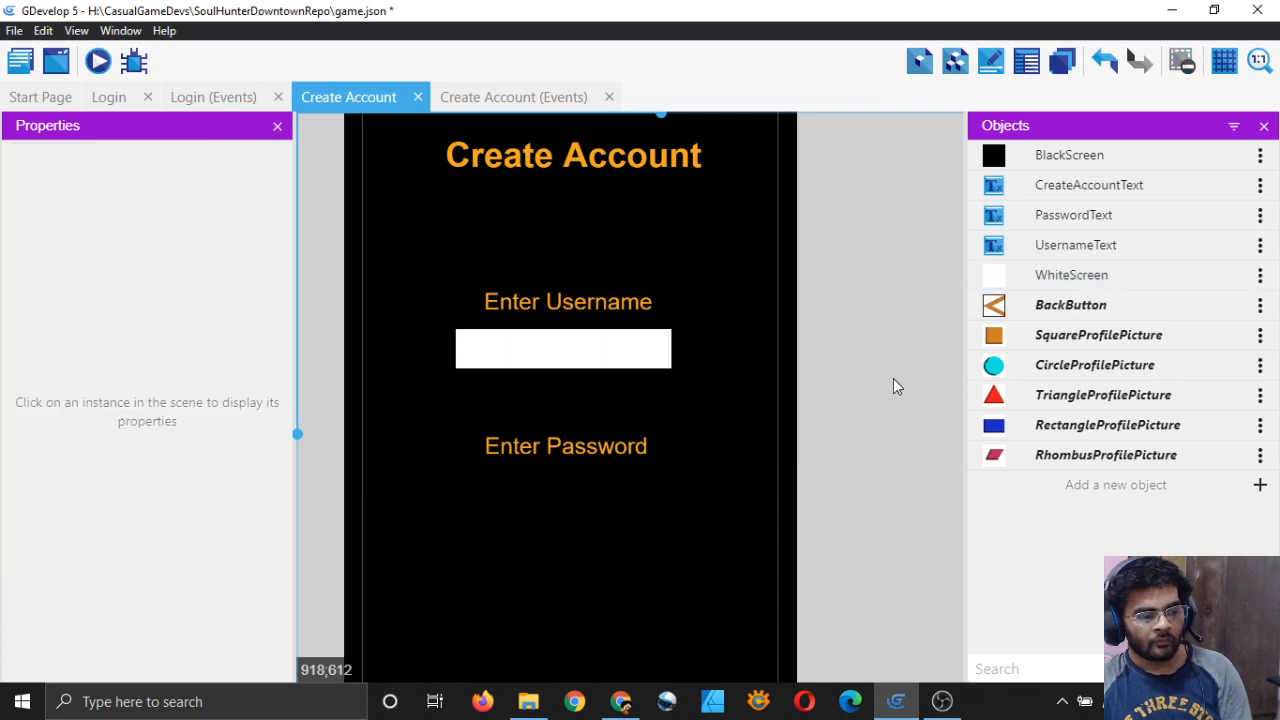
{"action": "scroll", "coordinate": [893, 376], "scroll_direction": "down", "scroll_amount": 3}
{"action": "left_click", "coordinate": [589, 360]}
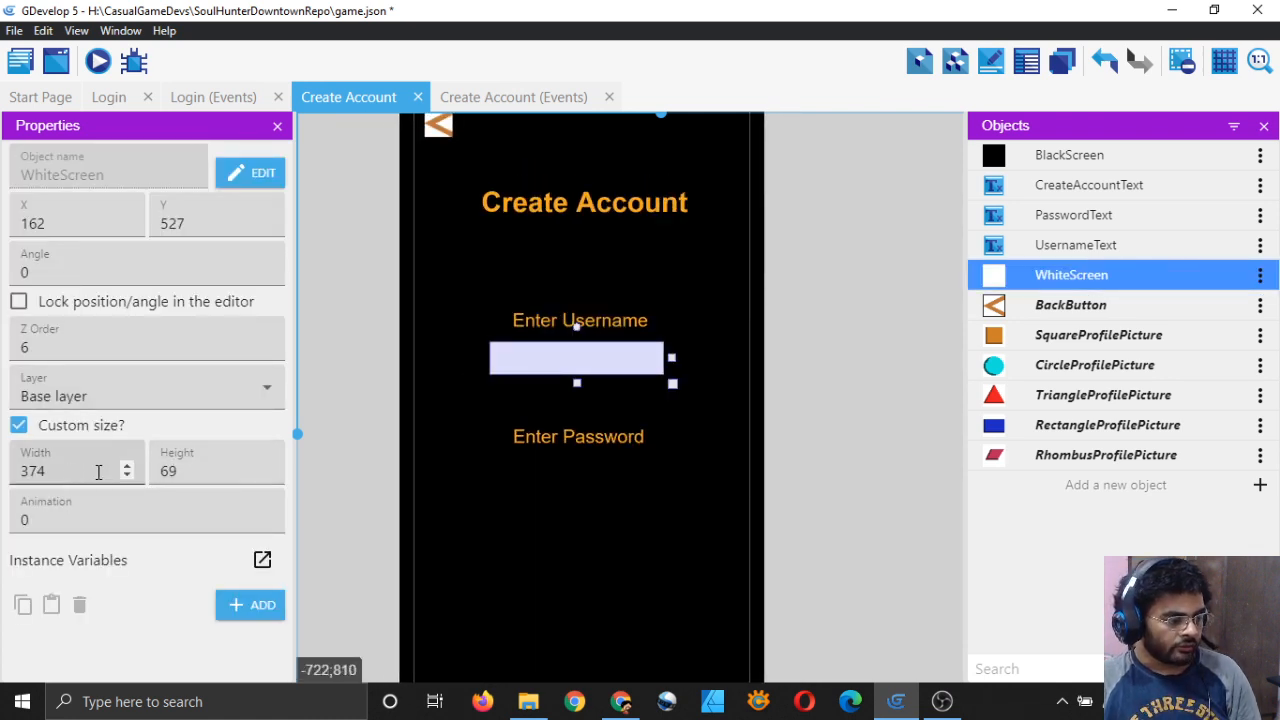
{"action": "left_click", "coordinate": [802, 421]}
{"action": "left_click", "coordinate": [1000, 278]}
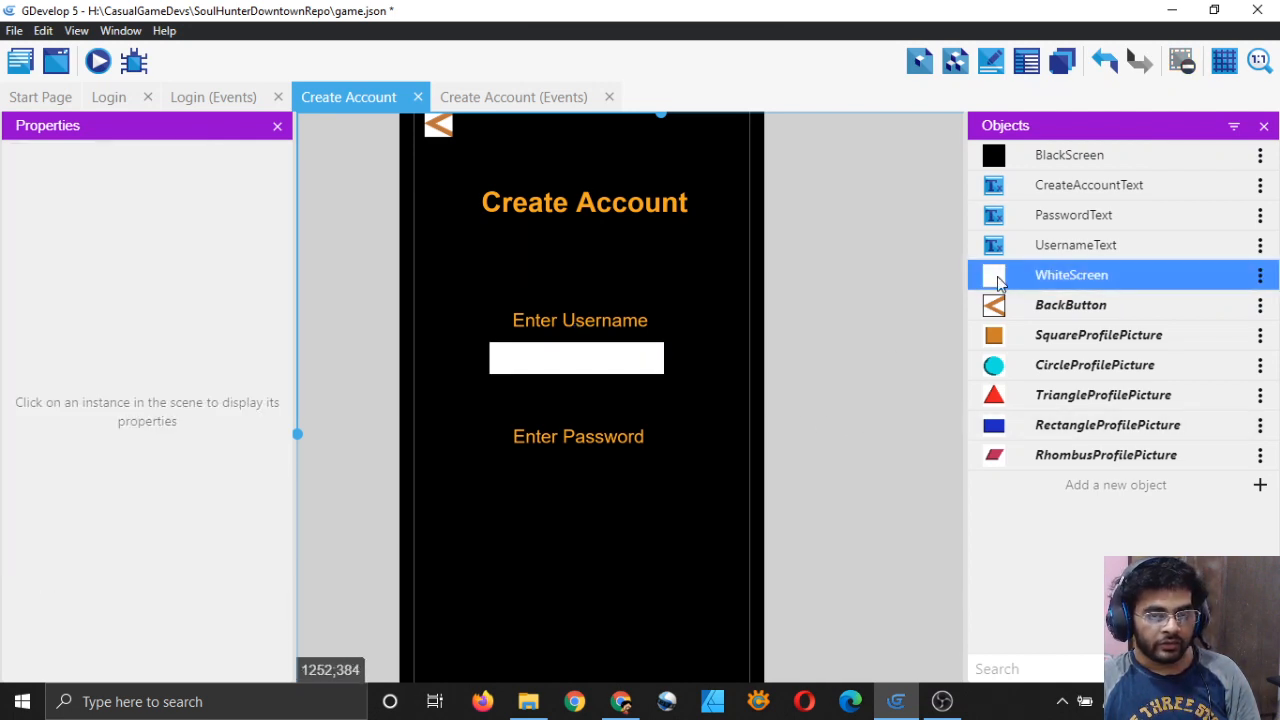
Step: Place a second 374 by 69 white box under Enter Password, aligned with the username box
{"action": "left_click_drag", "start_coordinate": [1000, 280], "coordinate": [497, 466]}
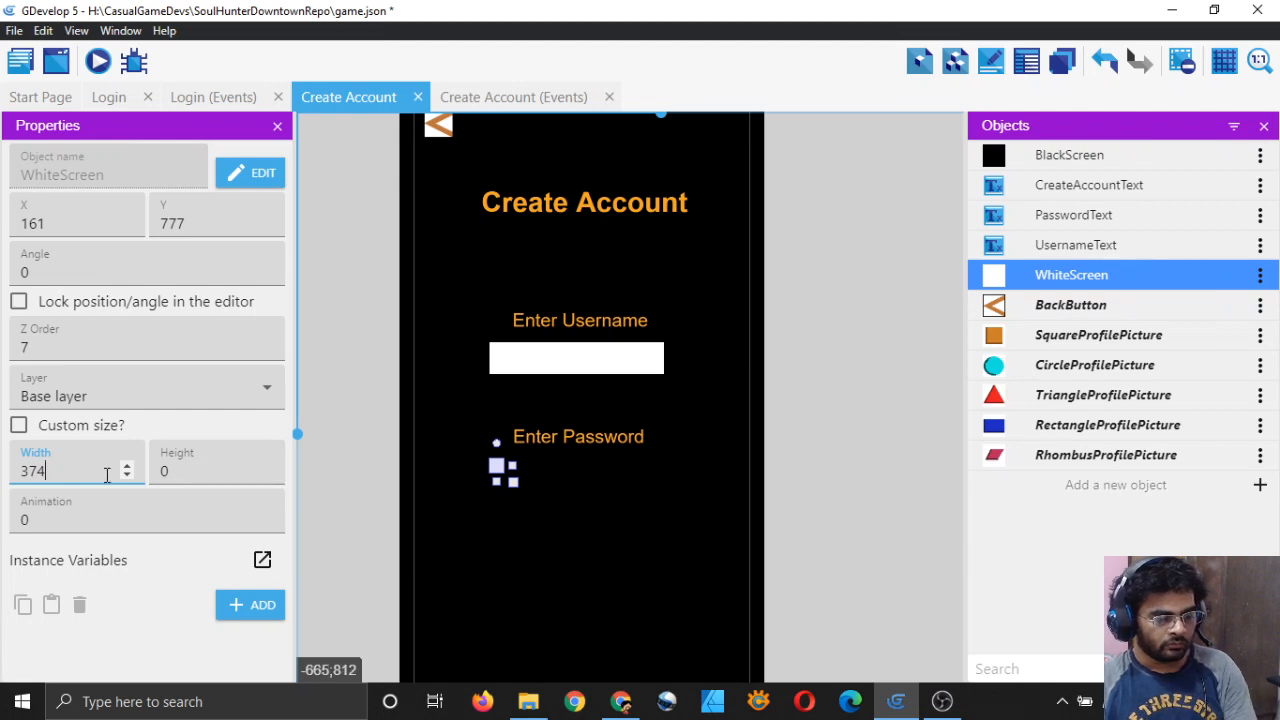
{"action": "left_click", "coordinate": [20, 426]}
{"action": "left_click", "coordinate": [189, 471]}
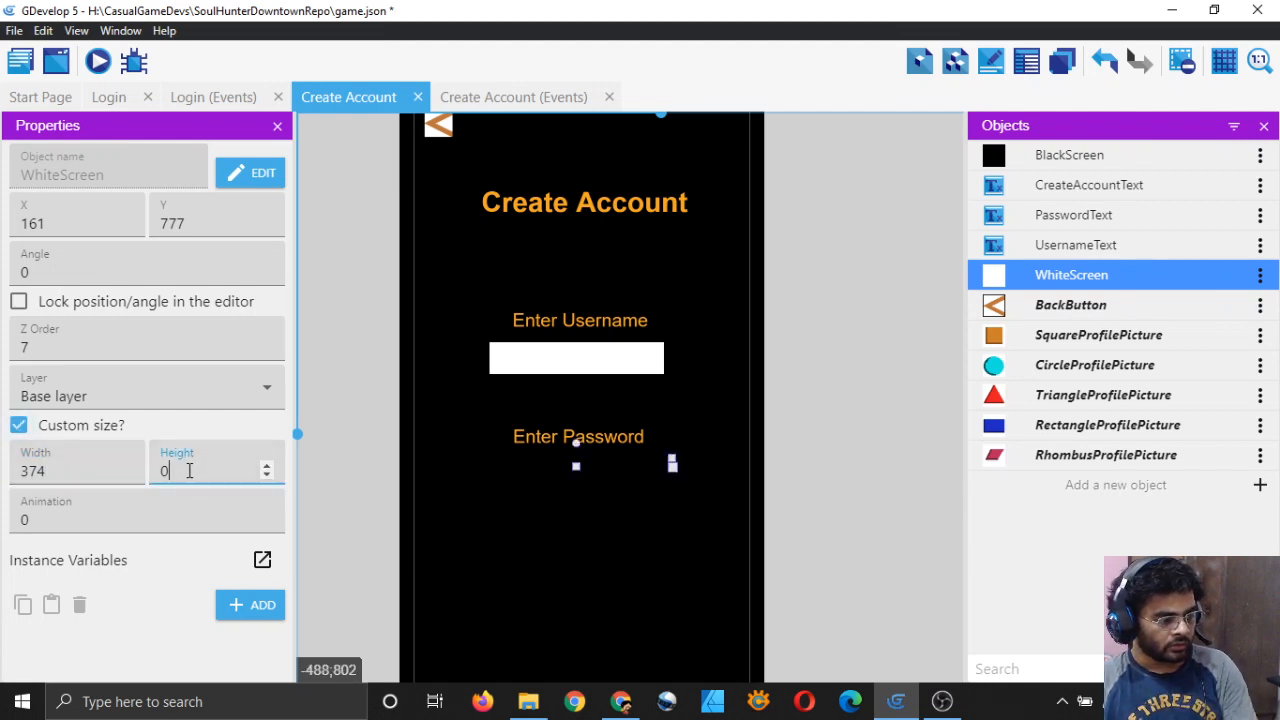
{"action": "type", "text": "69"}
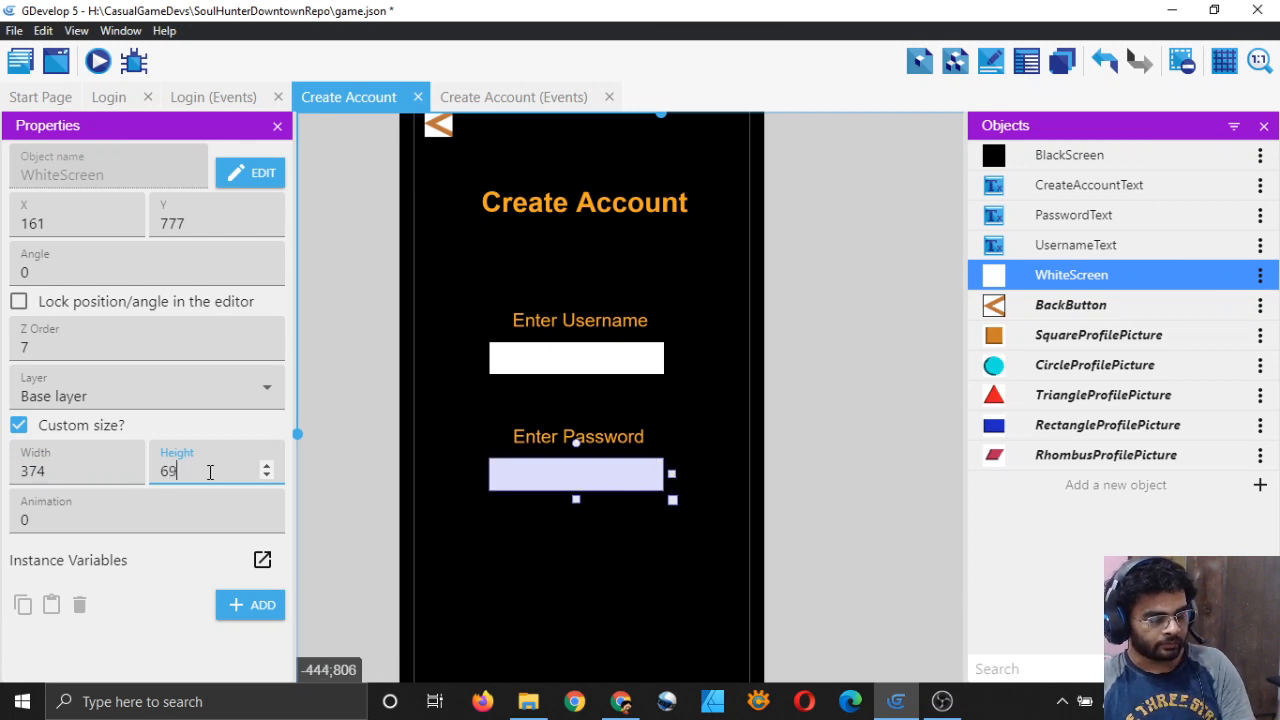
{"action": "left_click", "coordinate": [885, 433]}
{"action": "left_click", "coordinate": [614, 484]}
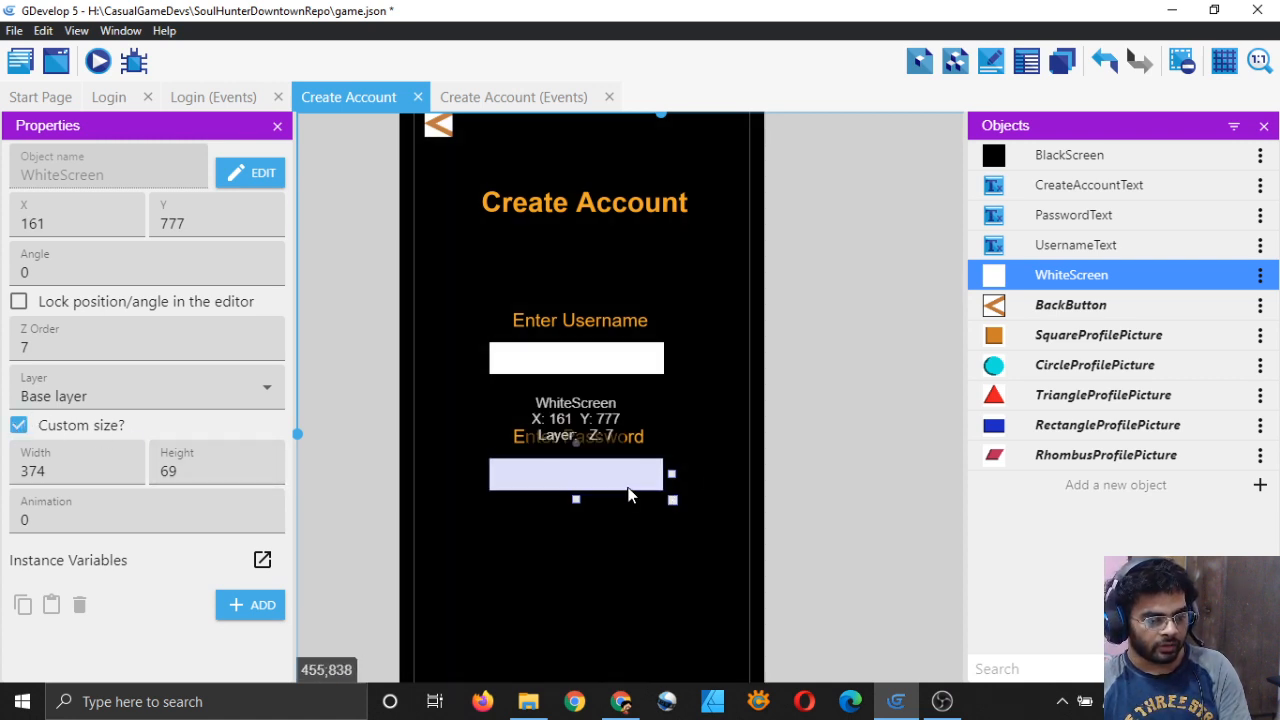
{"action": "key", "text": "Right"}
{"action": "key", "text": "Right"}
{"action": "key", "text": "Right"}
{"action": "key", "text": "Right"}
{"action": "key", "text": "Right"}
{"action": "key", "text": "Right"}
{"action": "key", "text": "Right"}
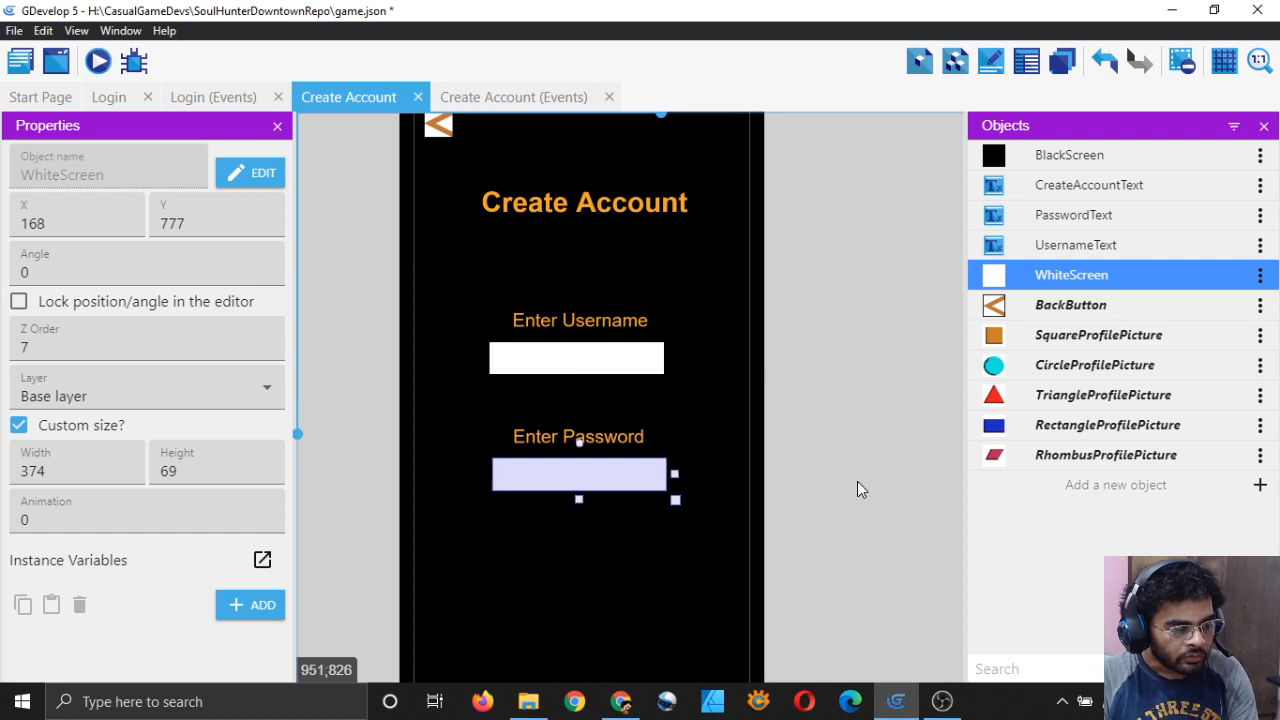
{"action": "key", "text": "Left"}
{"action": "key", "text": "Left"}
{"action": "key", "text": "Left"}
{"action": "key", "text": "Left"}
{"action": "left_click", "coordinate": [857, 481]}
{"action": "scroll", "coordinate": [622, 432], "scroll_direction": "up", "scroll_amount": 6}
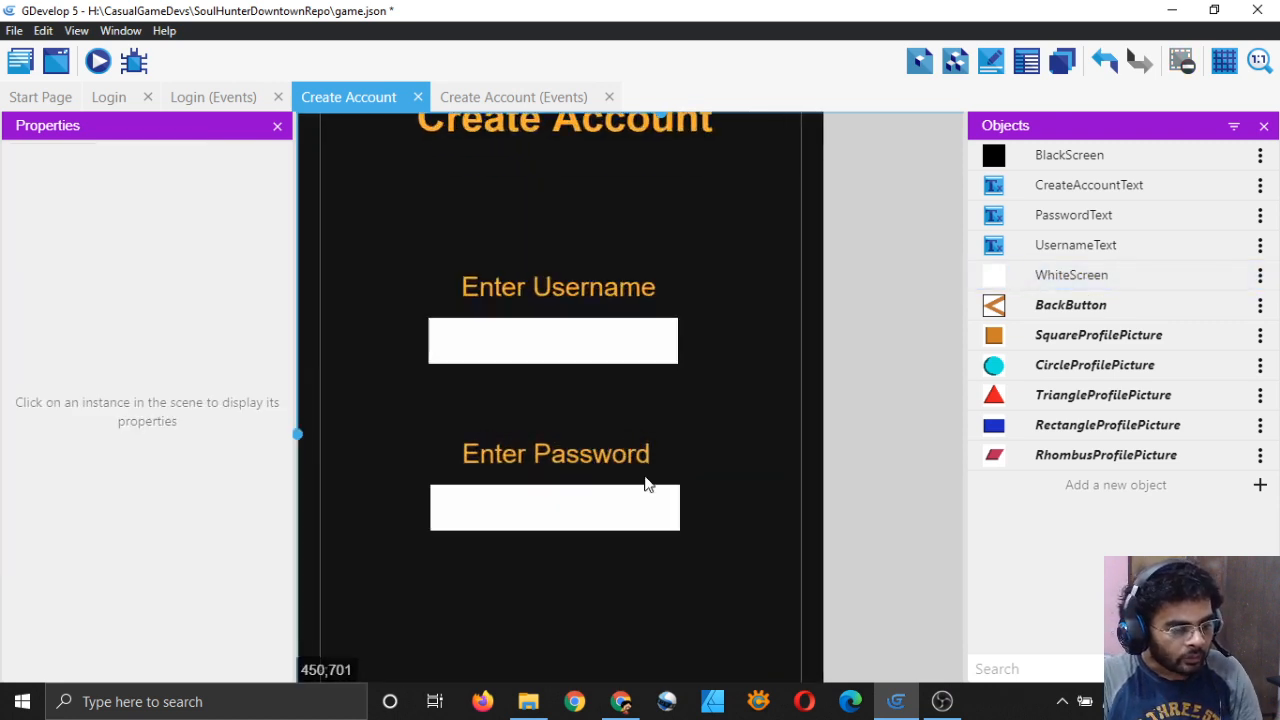
{"action": "scroll", "coordinate": [680, 500], "scroll_direction": "up", "scroll_amount": 2}
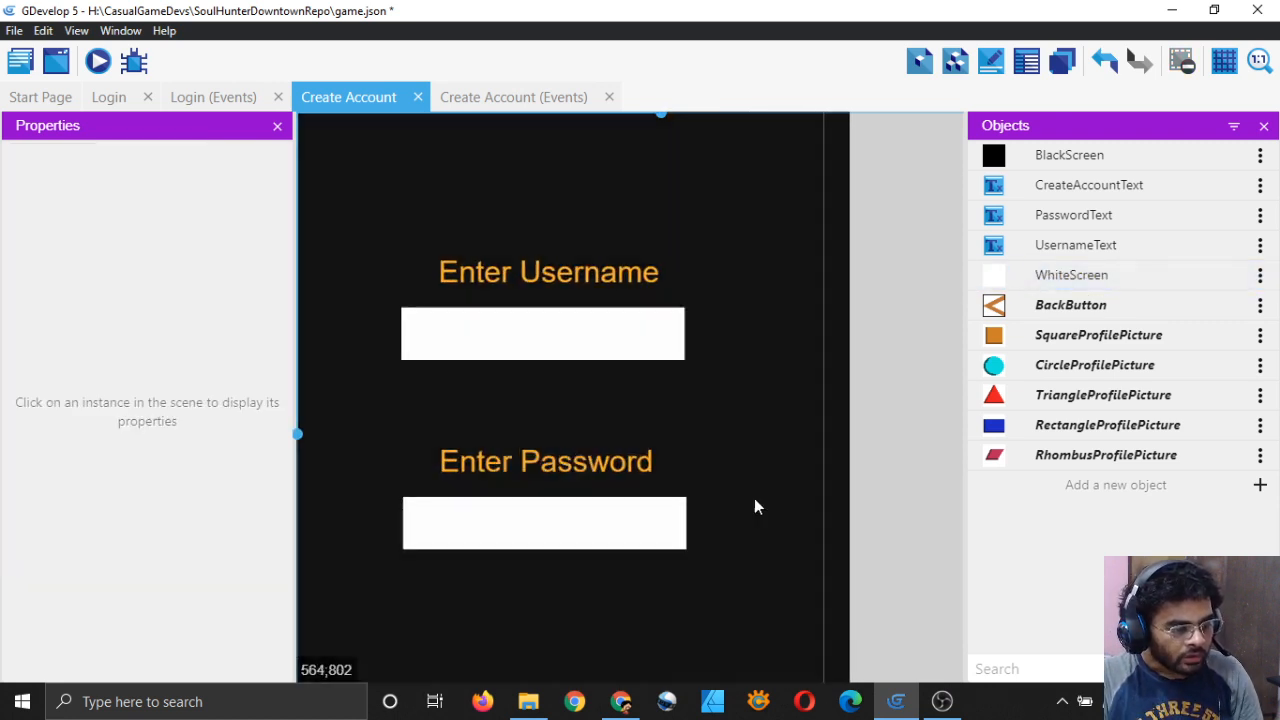
{"action": "scroll", "coordinate": [758, 495], "scroll_direction": "down", "scroll_amount": 5}
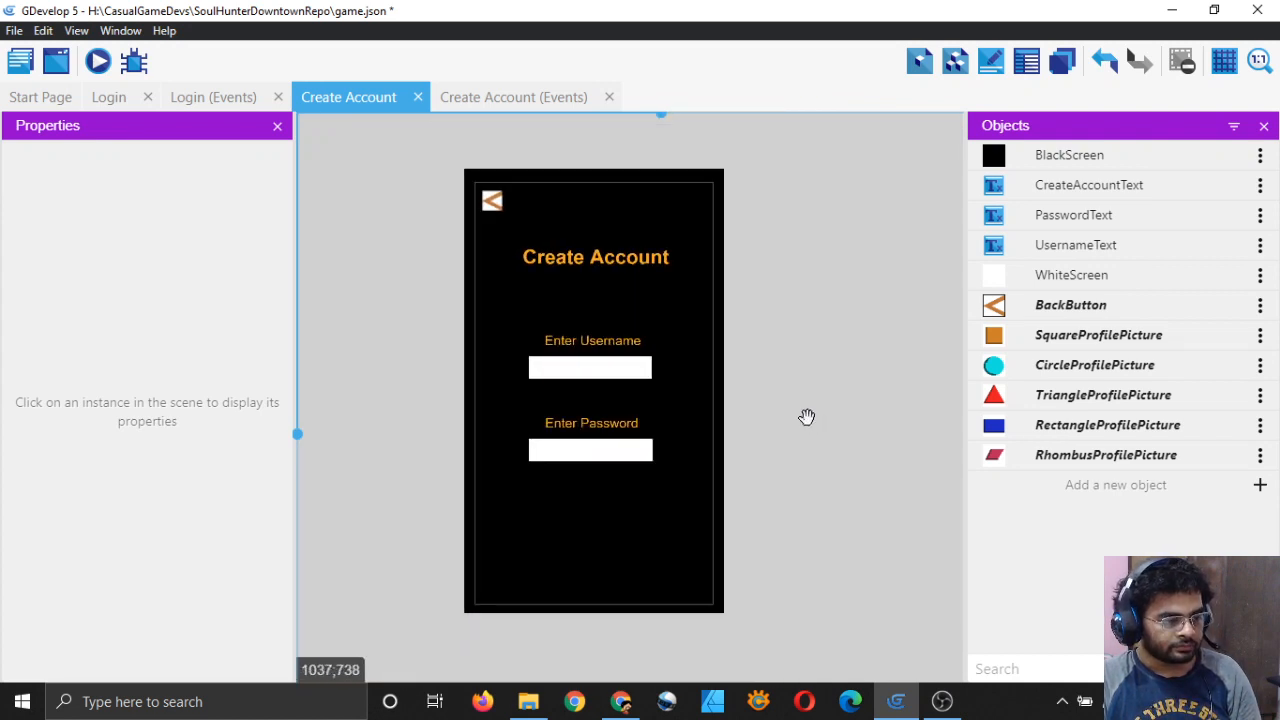
{"action": "middle_click_drag", "start_coordinate": [807, 417], "coordinate": [802, 413]}
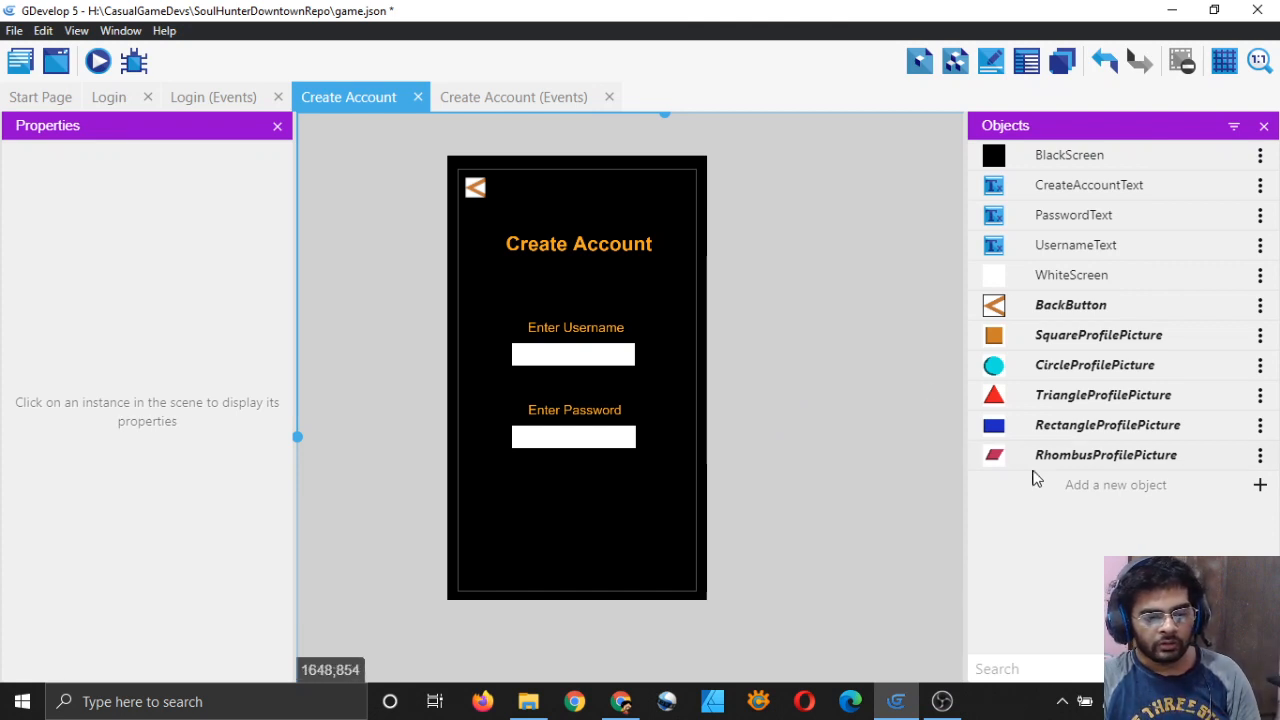
Step: Create a text object named UsernameInputText with size 40
{"action": "left_click", "coordinate": [1162, 484]}
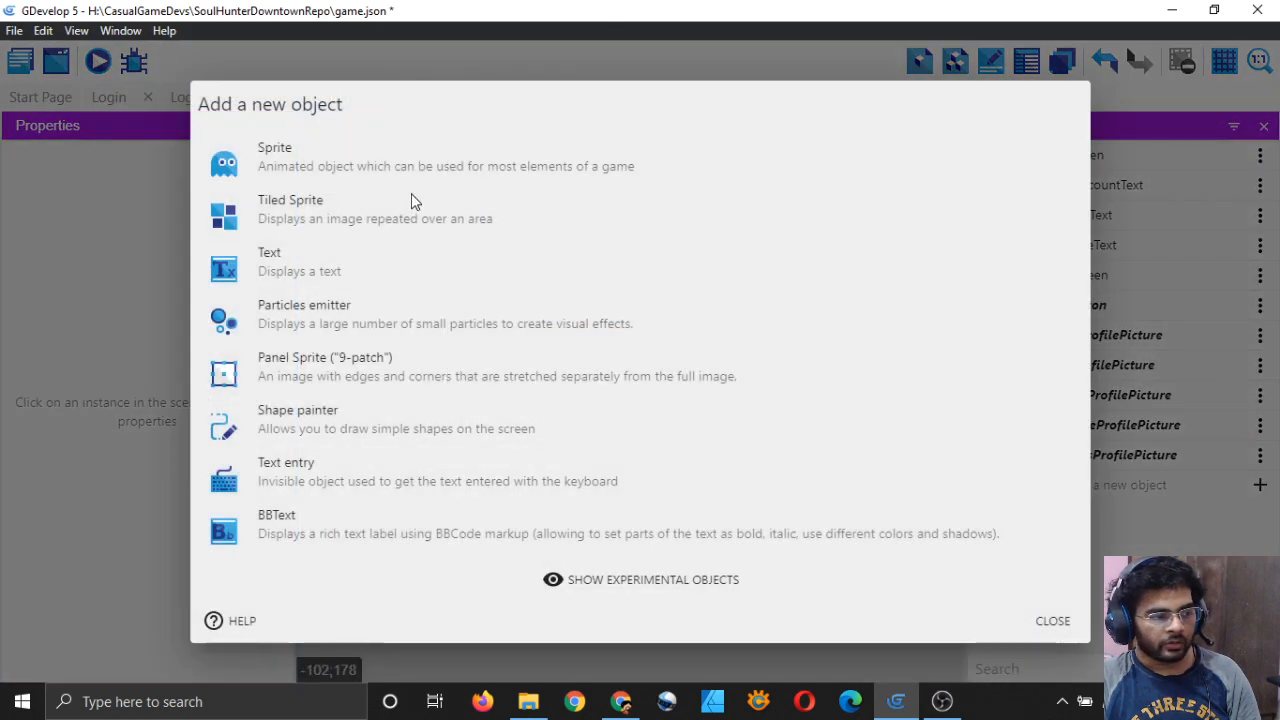
{"action": "left_click", "coordinate": [388, 290]}
{"action": "double_click", "coordinate": [420, 248]}
{"action": "key", "text": "BackSpace"}
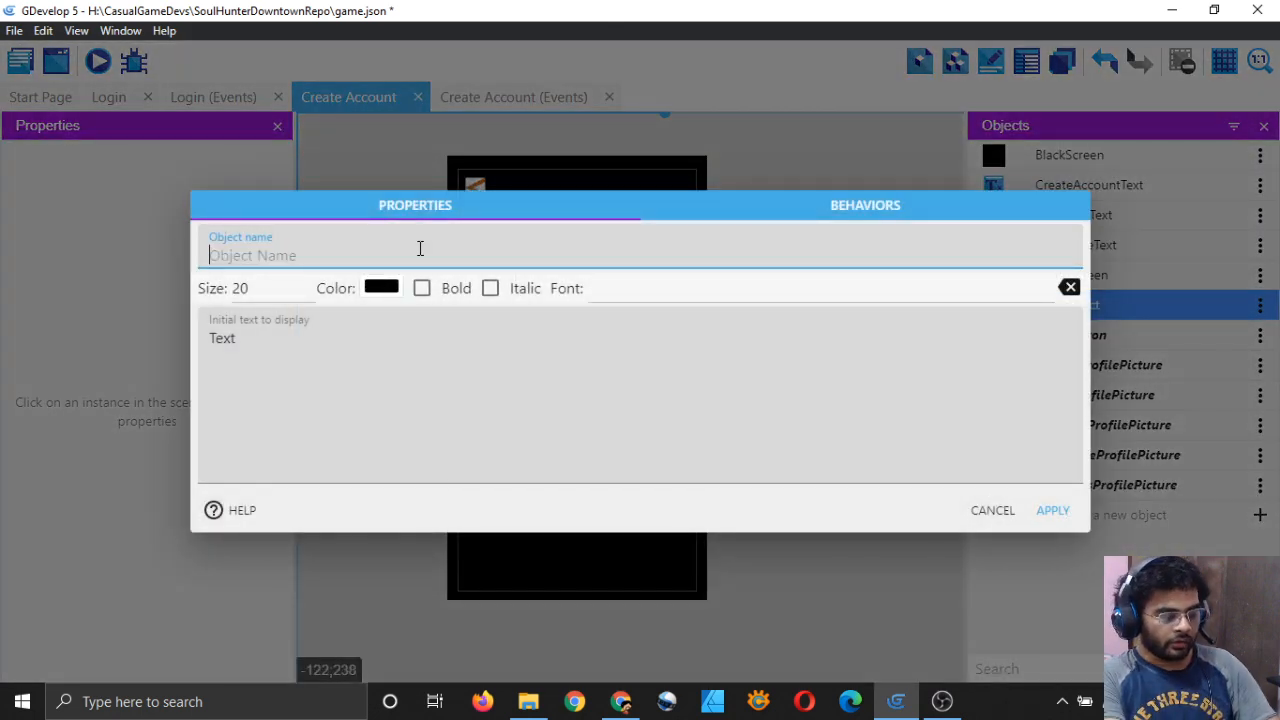
{"action": "type", "text": "UsernameInp"}
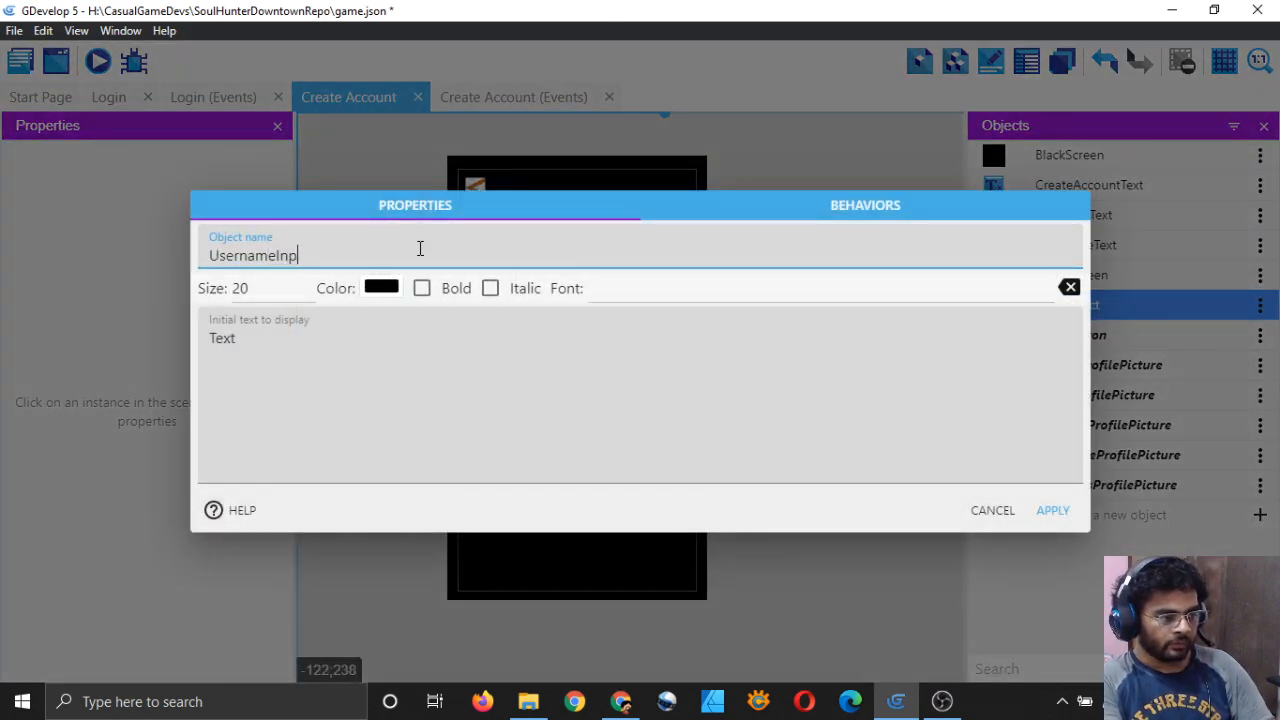
{"action": "type", "text": "utText"}
{"action": "left_click", "coordinate": [290, 286]}
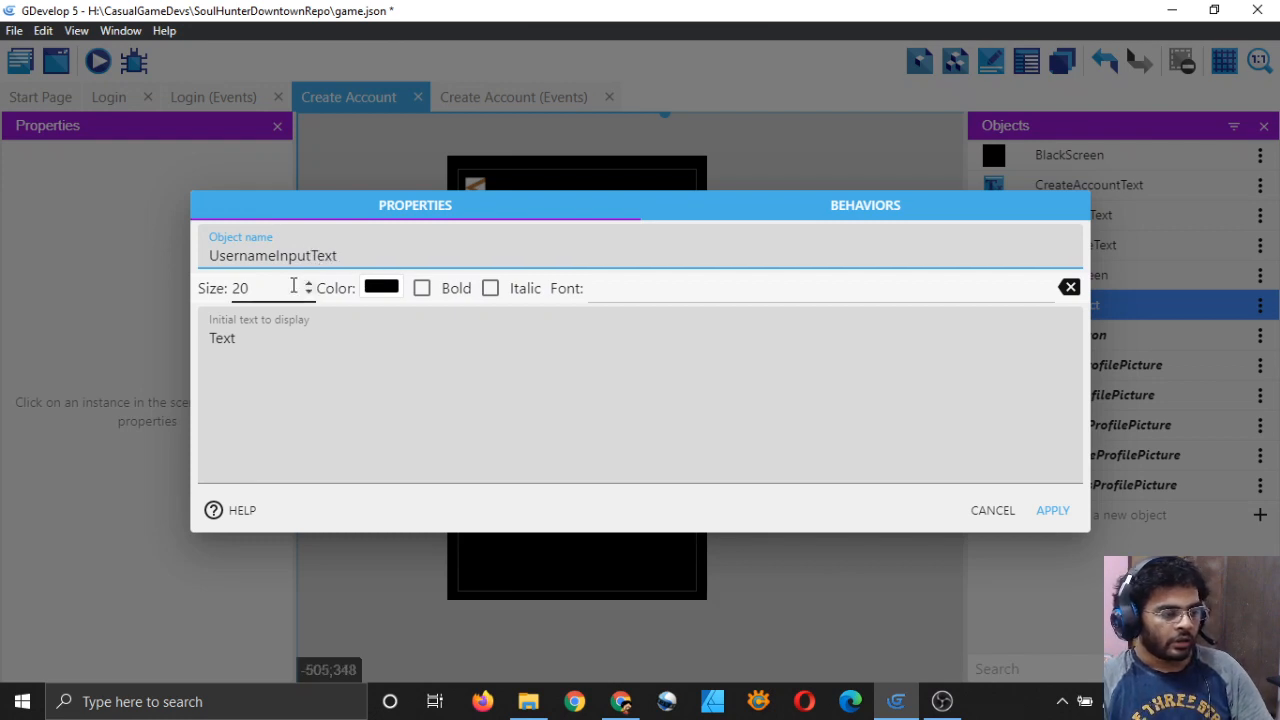
{"action": "key", "text": "BackSpace"}
{"action": "key", "text": "BackSpace"}
{"action": "type", "text": "40"}
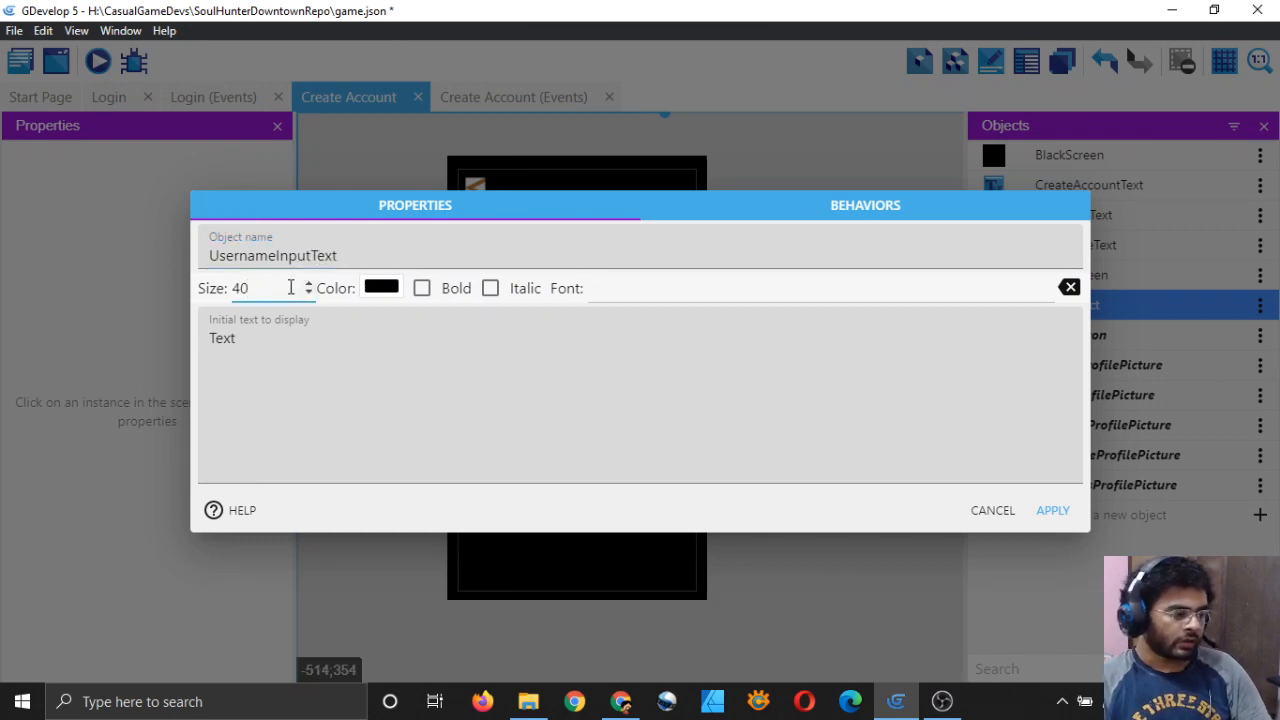
Step: Set its text to 'Enter Username' and place it inside the username white box
{"action": "left_click", "coordinate": [320, 329]}
{"action": "key", "text": "ctrl+a"}
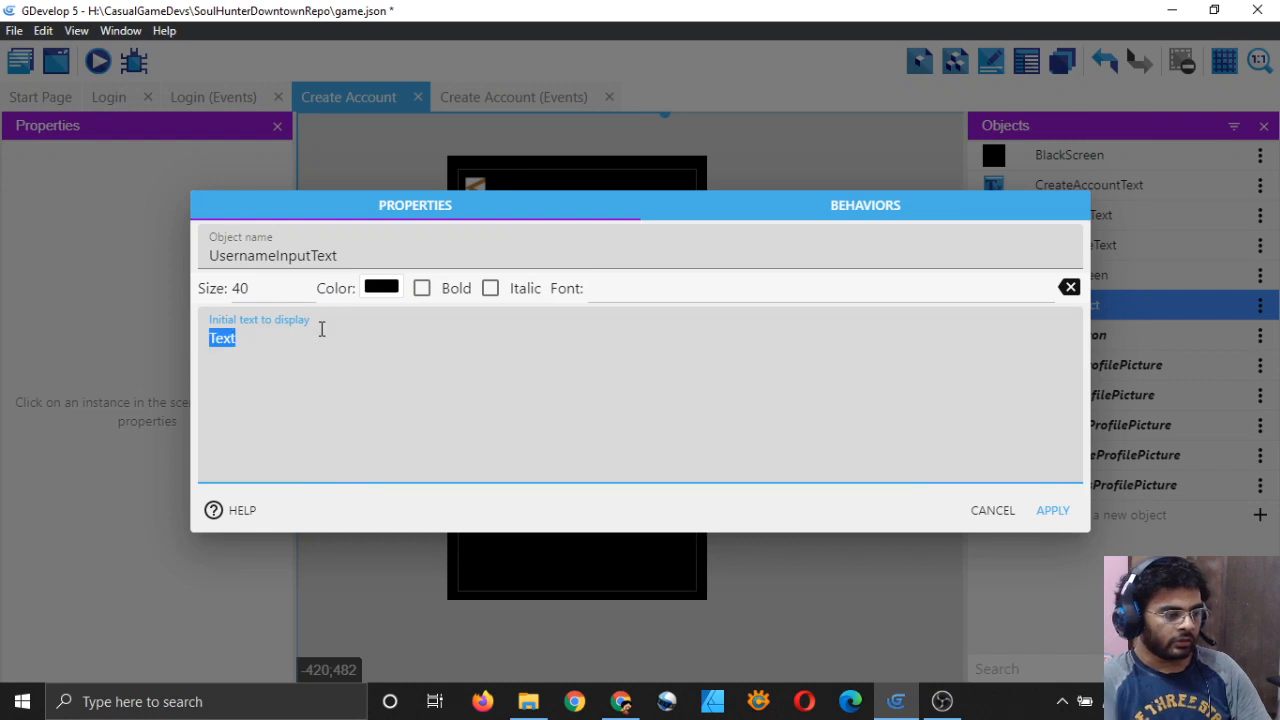
{"action": "key", "text": "BackSpace"}
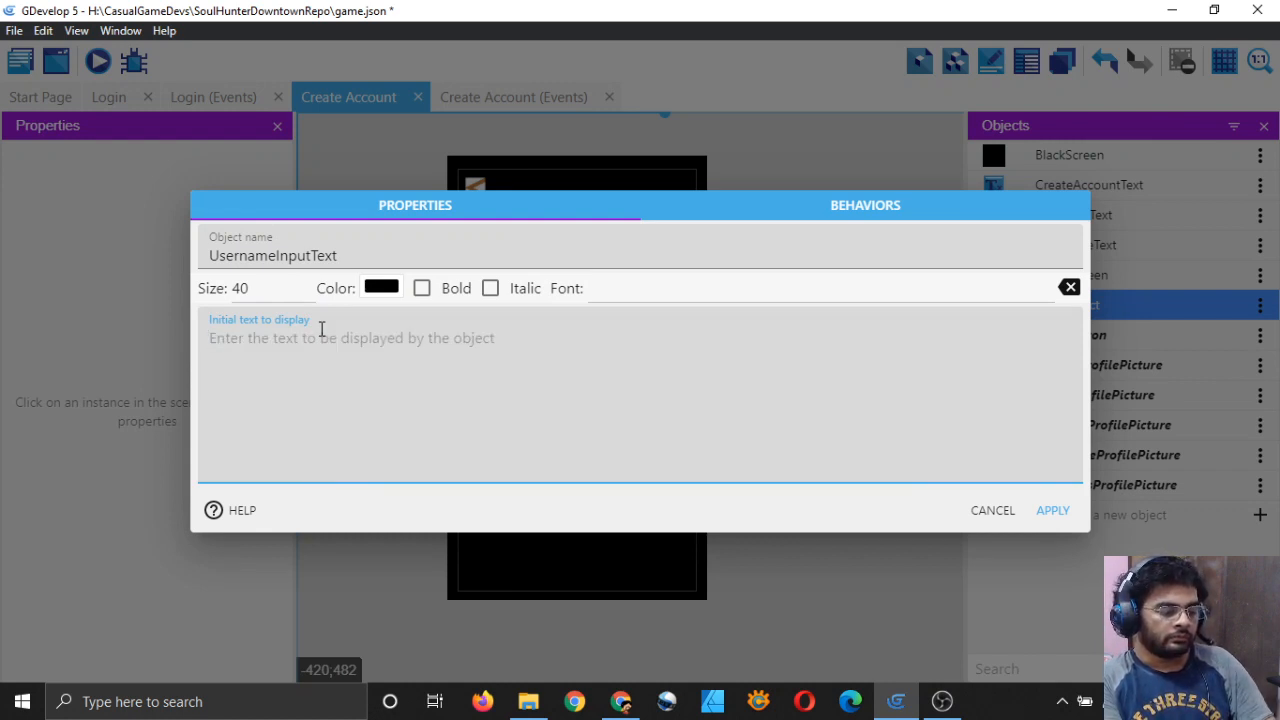
{"action": "type", "text": "Enter Username"}
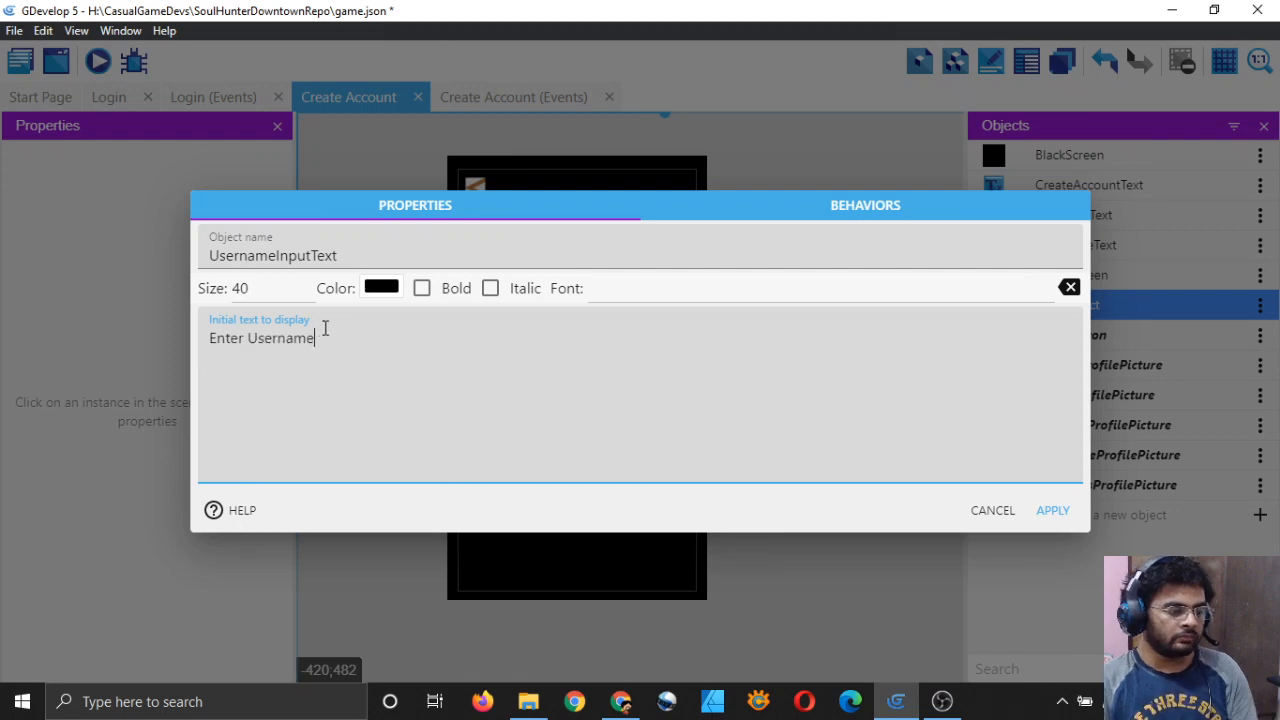
{"action": "left_click", "coordinate": [1050, 512]}
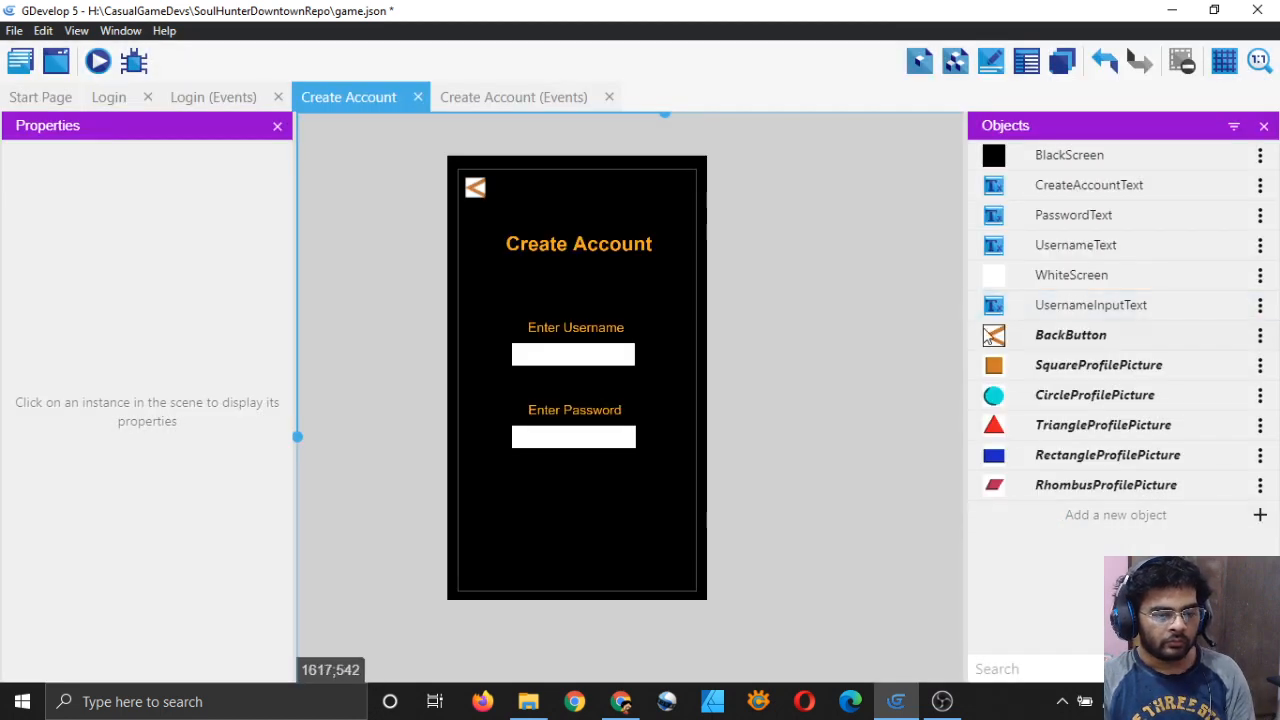
{"action": "left_click_drag", "start_coordinate": [996, 312], "coordinate": [516, 355]}
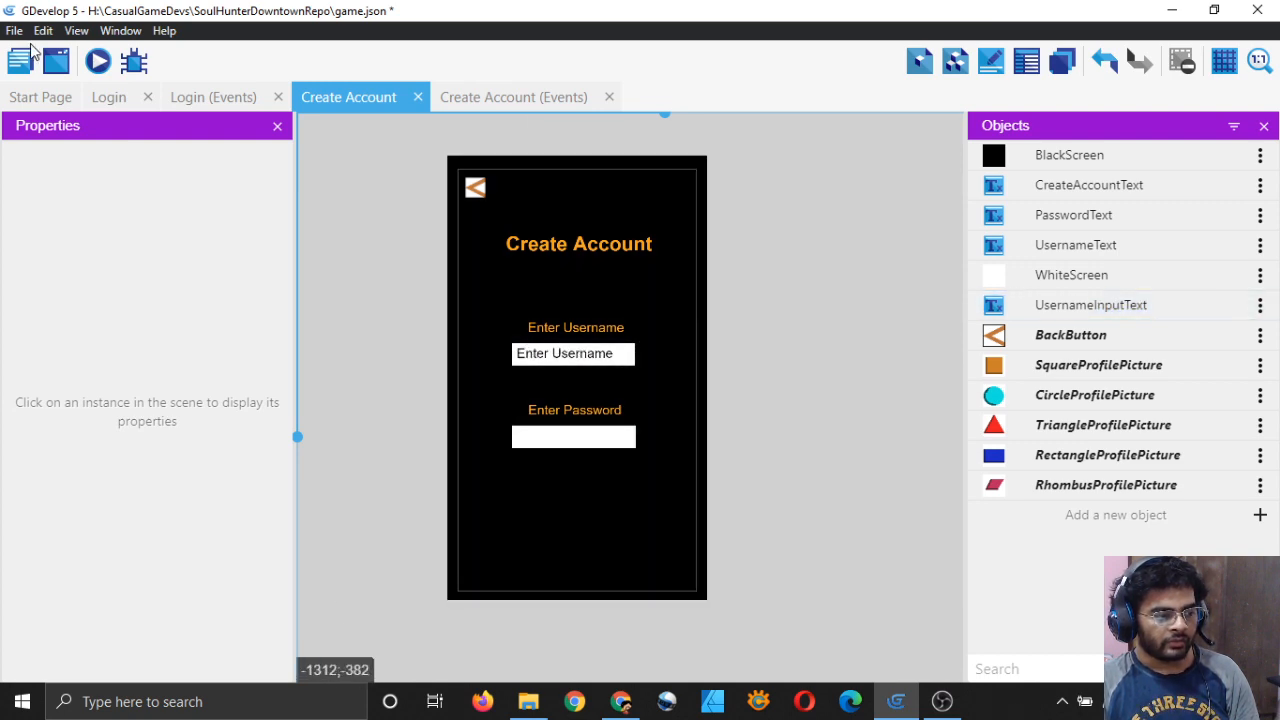
{"action": "left_click", "coordinate": [107, 97]}
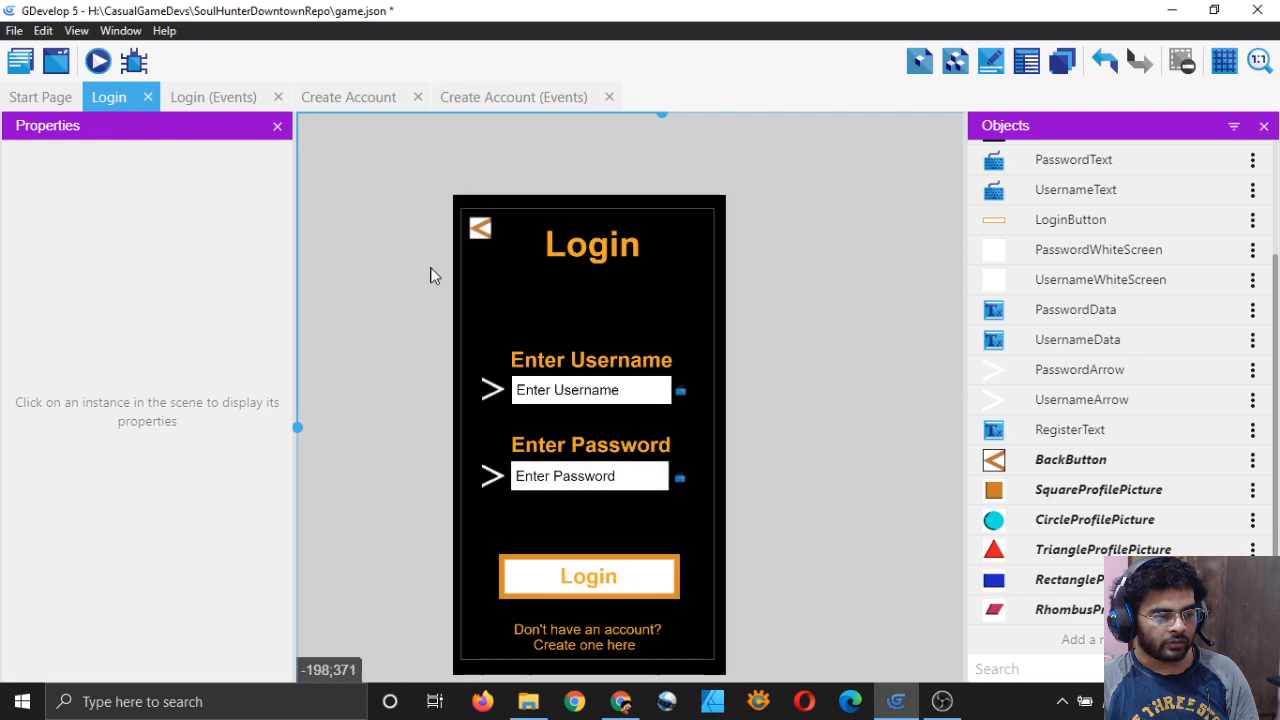
Step: Return to the Create Account scene and save the project with Ctrl+S
{"action": "left_click", "coordinate": [329, 97]}
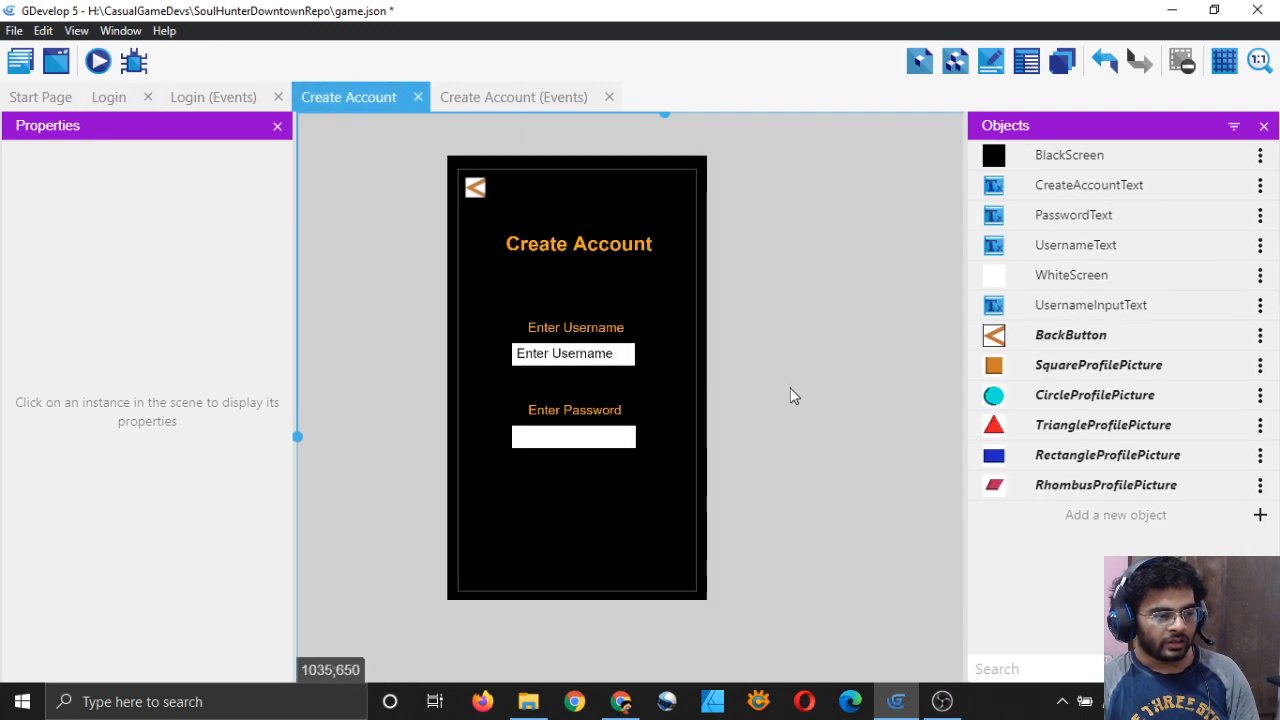
{"action": "left_click", "coordinate": [607, 362]}
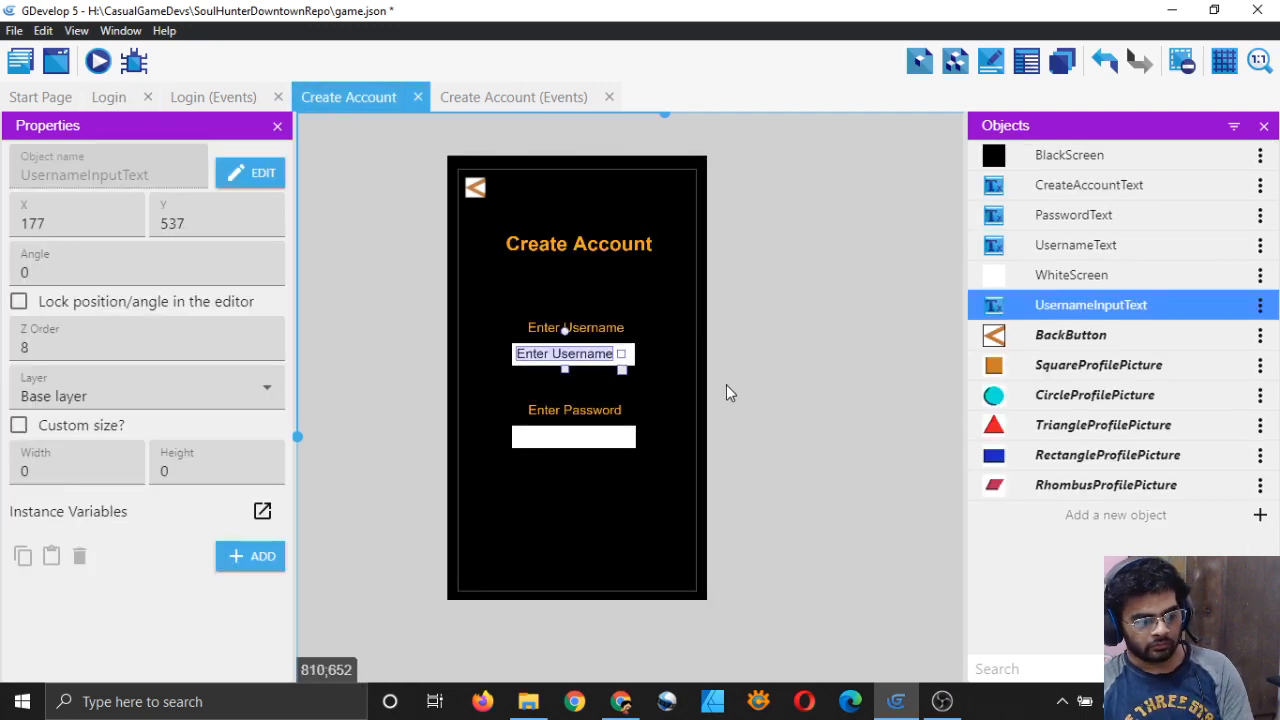
{"action": "left_click", "coordinate": [726, 386]}
{"action": "key", "text": "ctrl+s"}
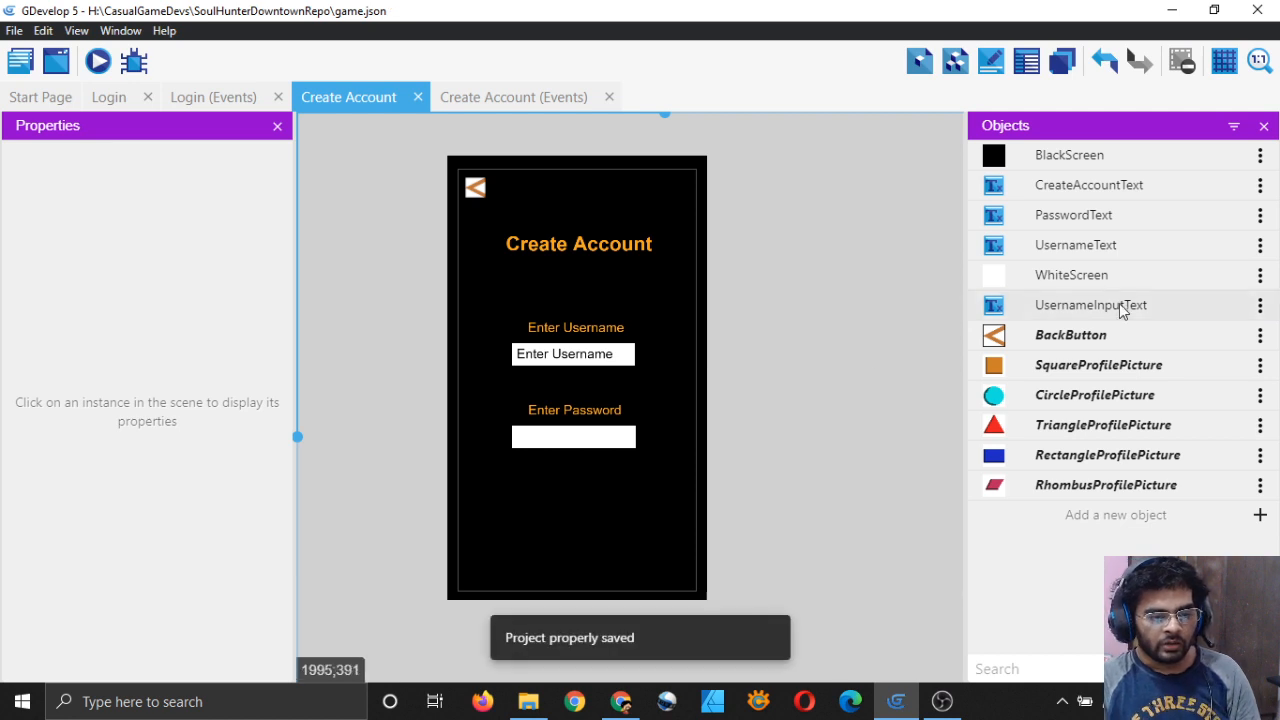
{"action": "left_click", "coordinate": [1260, 305]}
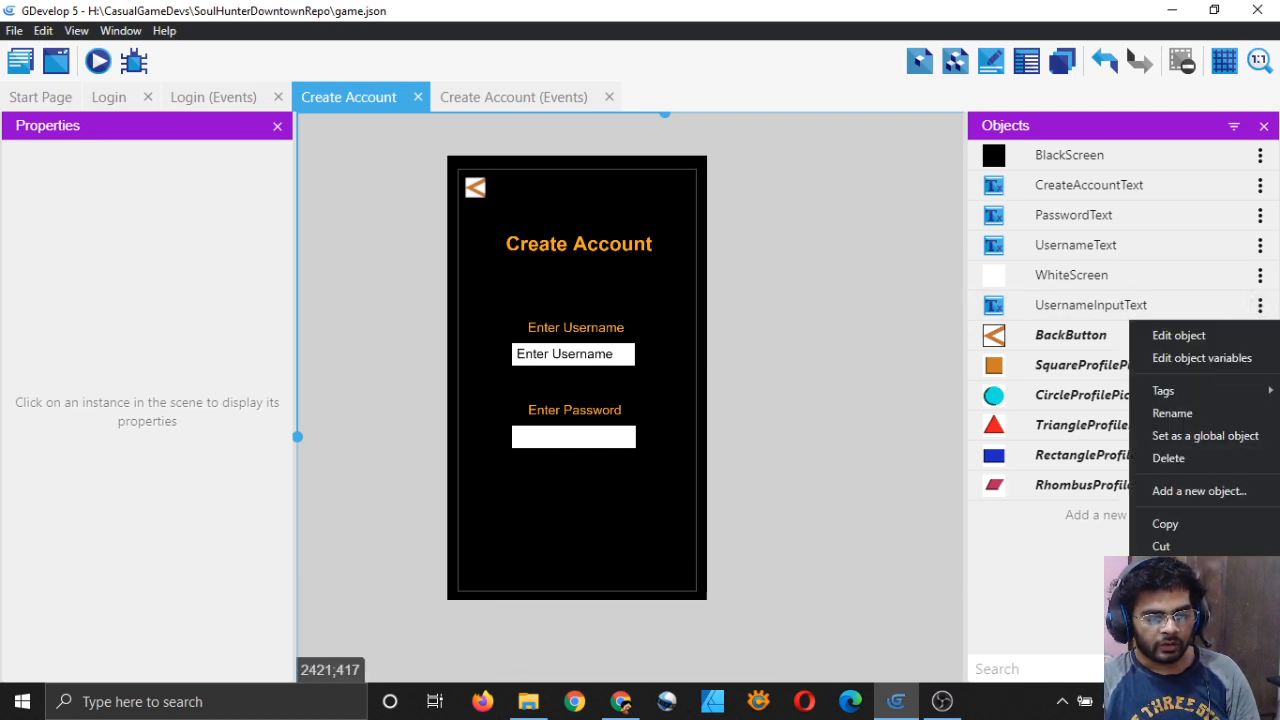
Step: Duplicate UsernameInputText and rename the copy PasswordInputText
{"action": "left_click", "coordinate": [1175, 590]}
{"action": "key", "text": "BackSpace"}
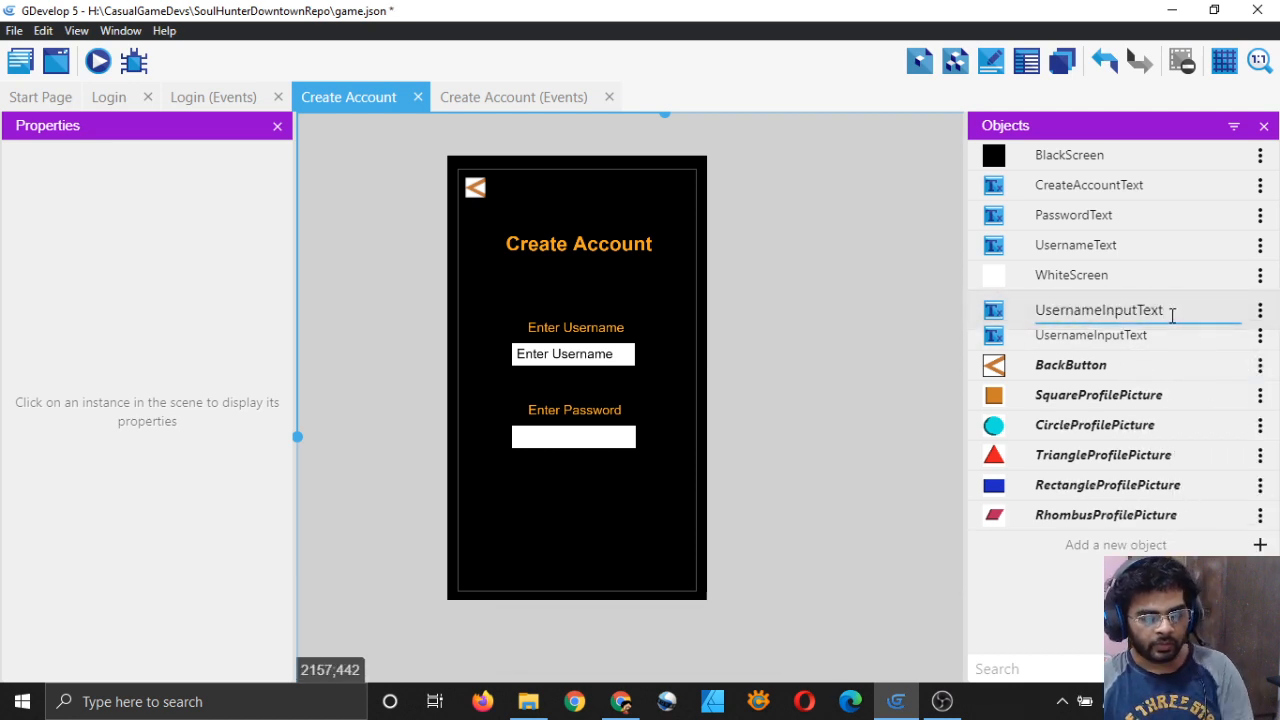
{"action": "key", "text": "Left"}
{"action": "key", "text": "Left"}
{"action": "key", "text": "Left"}
{"action": "key", "text": "Left"}
{"action": "key", "text": "Left"}
{"action": "key", "text": "Left"}
{"action": "key", "text": "Left"}
{"action": "key", "text": "Left"}
{"action": "key", "text": "Left"}
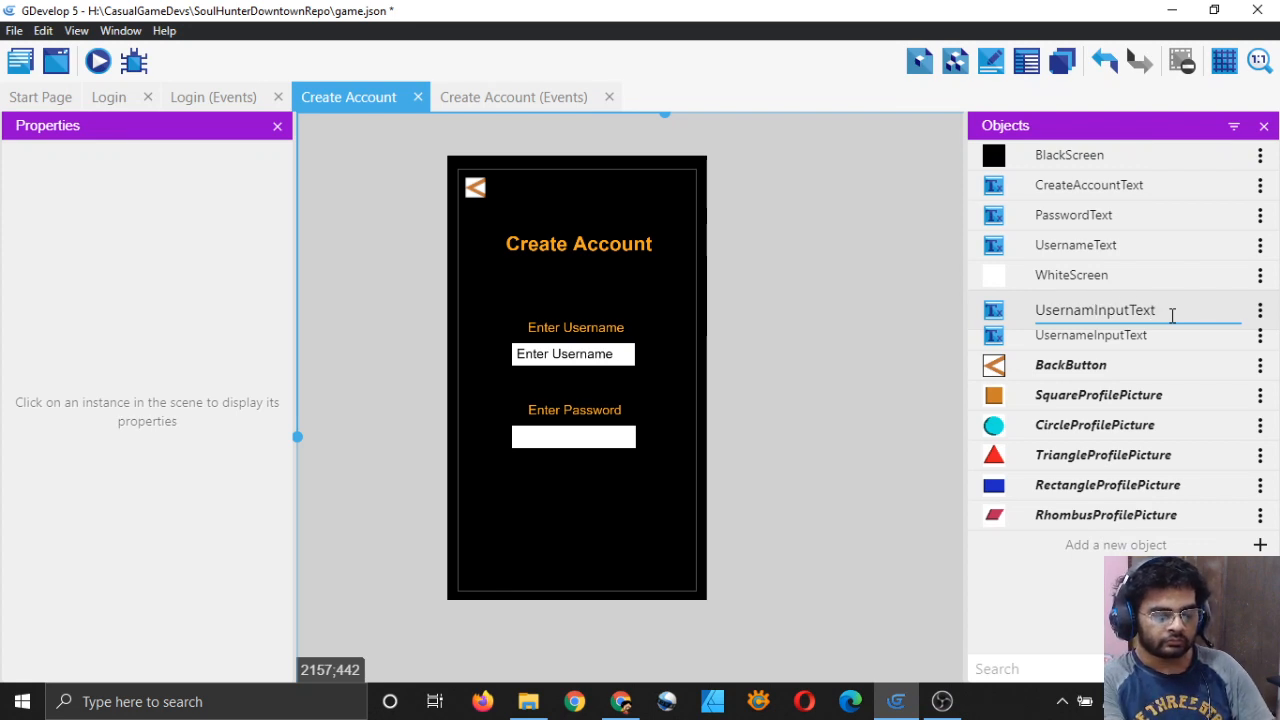
{"action": "key", "text": "BackSpace"}
{"action": "key", "text": "BackSpace"}
{"action": "key", "text": "BackSpace"}
{"action": "key", "text": "BackSpace"}
{"action": "key", "text": "BackSpace"}
{"action": "key", "text": "BackSpace"}
{"action": "key", "text": "BackSpace"}
{"action": "key", "text": "BackSpace"}
{"action": "type", "text": "PAsswor"}
{"action": "key", "text": "BackSpace"}
{"action": "key", "text": "BackSpace"}
{"action": "key", "text": "BackSpace"}
{"action": "key", "text": "BackSpace"}
{"action": "key", "text": "BackSpace"}
{"action": "key", "text": "BackSpace"}
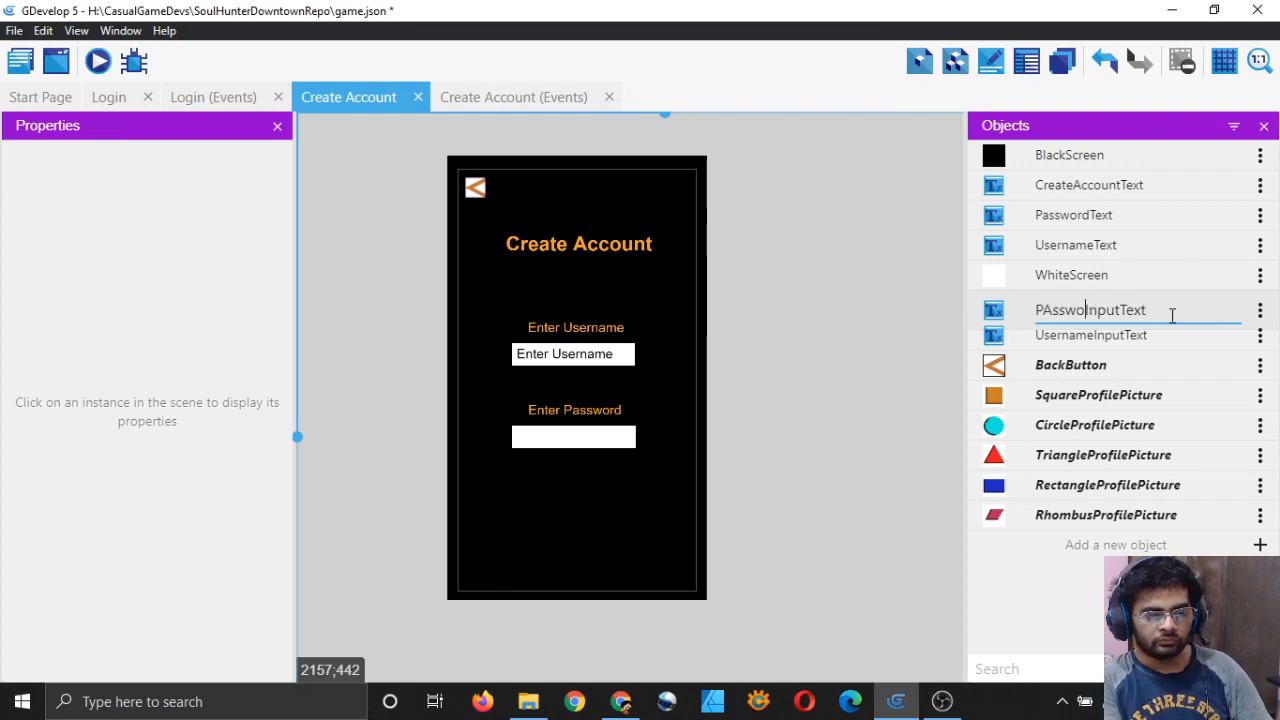
{"action": "type", "text": "assword"}
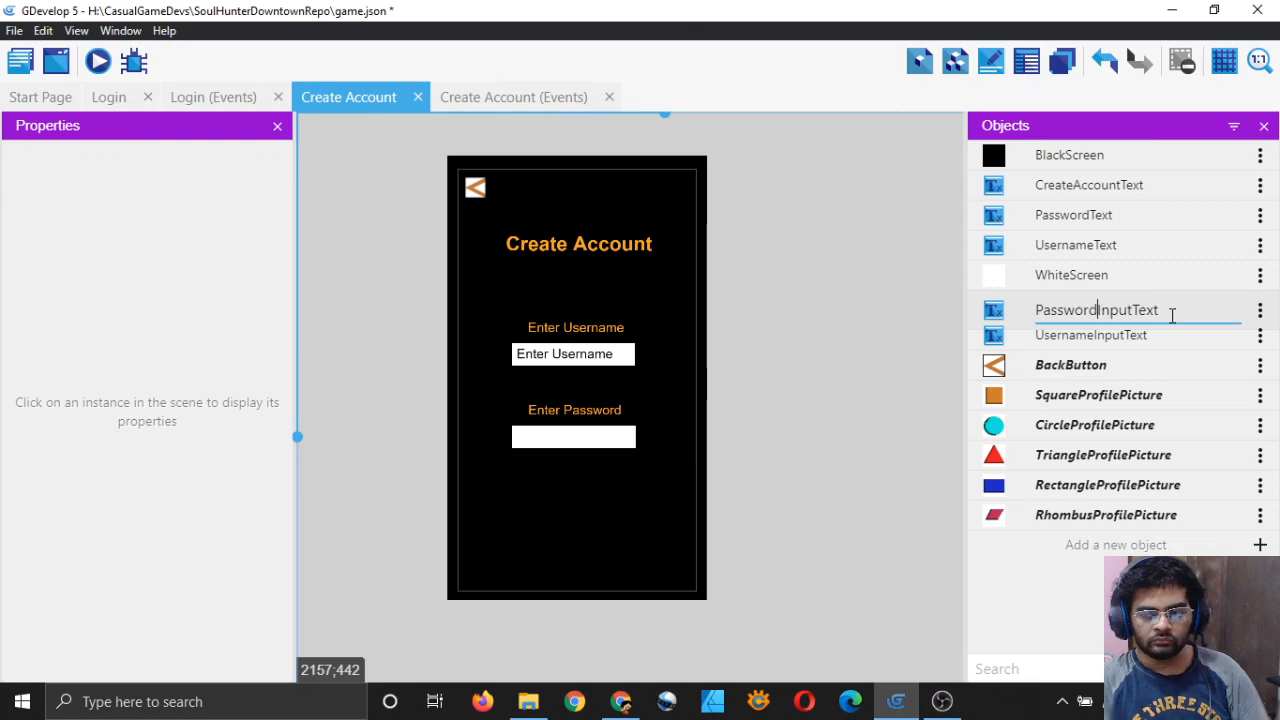
{"action": "key", "text": "Return"}
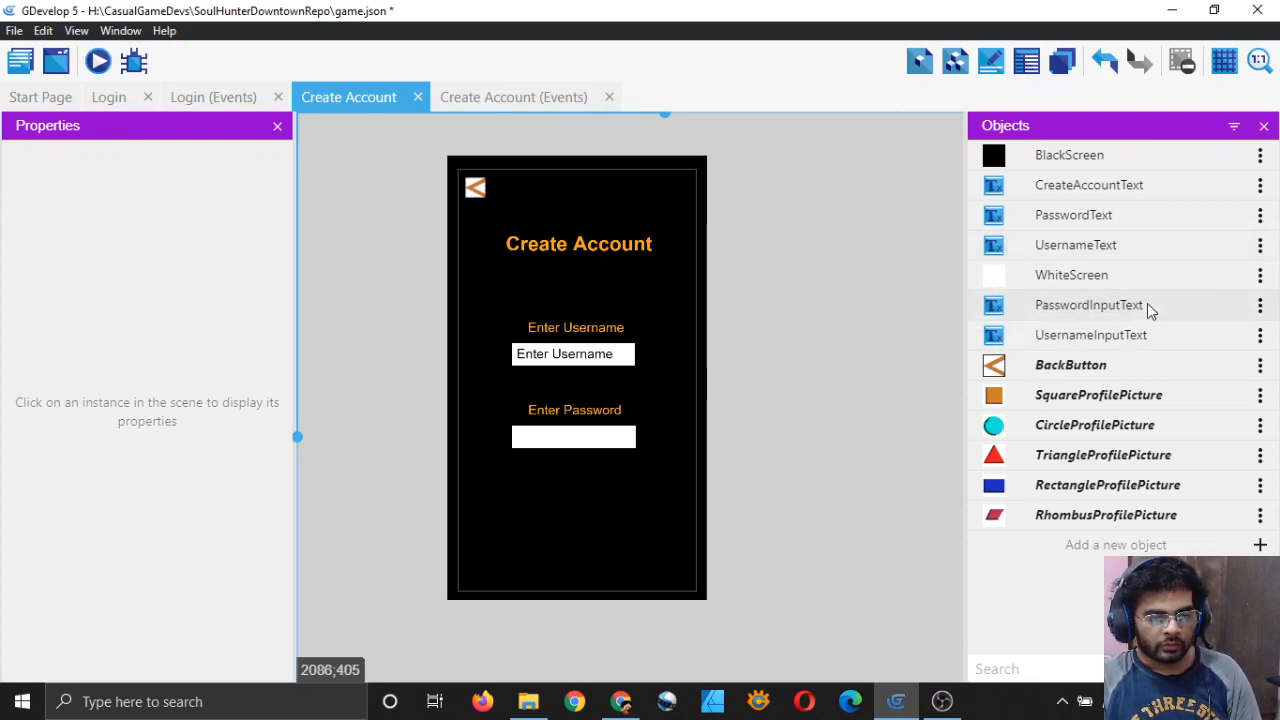
Step: Change PasswordInputText's initial text to 'Enter Password'
{"action": "left_click", "coordinate": [1075, 312]}
{"action": "double_click", "coordinate": [1075, 312]}
{"action": "left_click", "coordinate": [360, 340]}
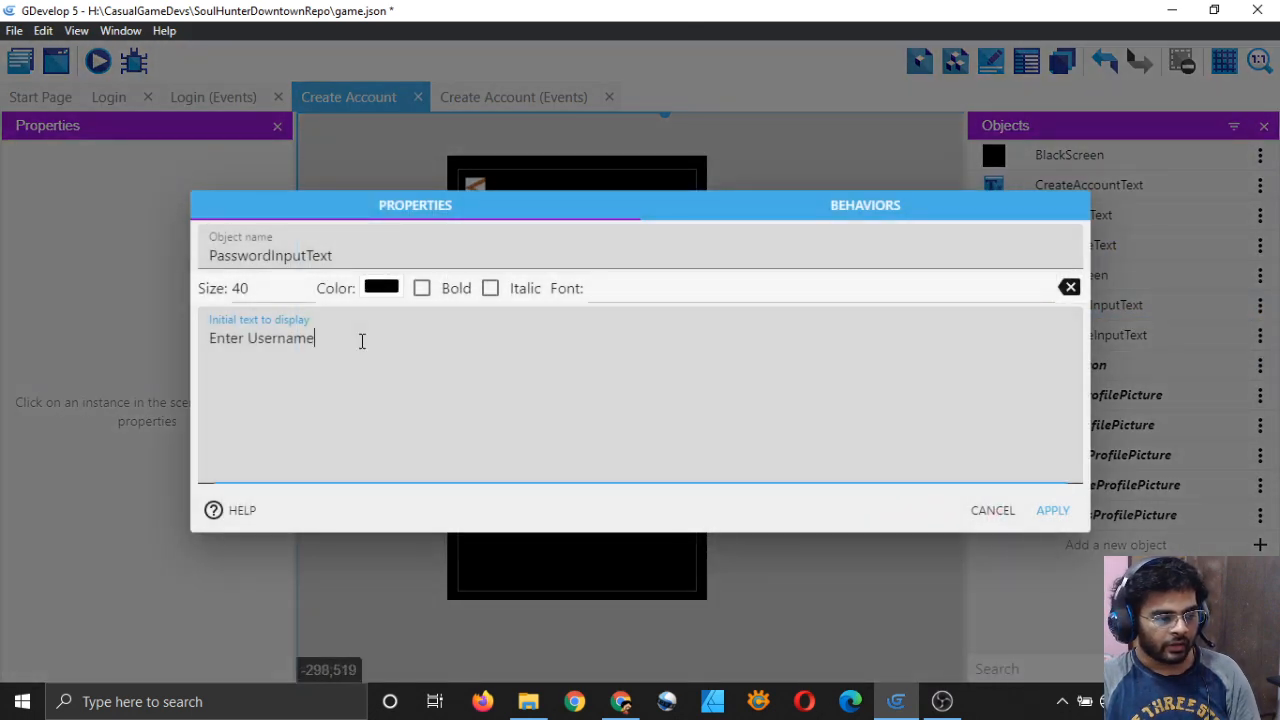
{"action": "key", "text": "BackSpace"}
{"action": "key", "text": "BackSpace"}
{"action": "key", "text": "BackSpace"}
{"action": "key", "text": "BackSpace"}
{"action": "key", "text": "BackSpace"}
{"action": "key", "text": "BackSpace"}
{"action": "key", "text": "BackSpace"}
{"action": "key", "text": "BackSpace"}
{"action": "type", "text": "Pas"}
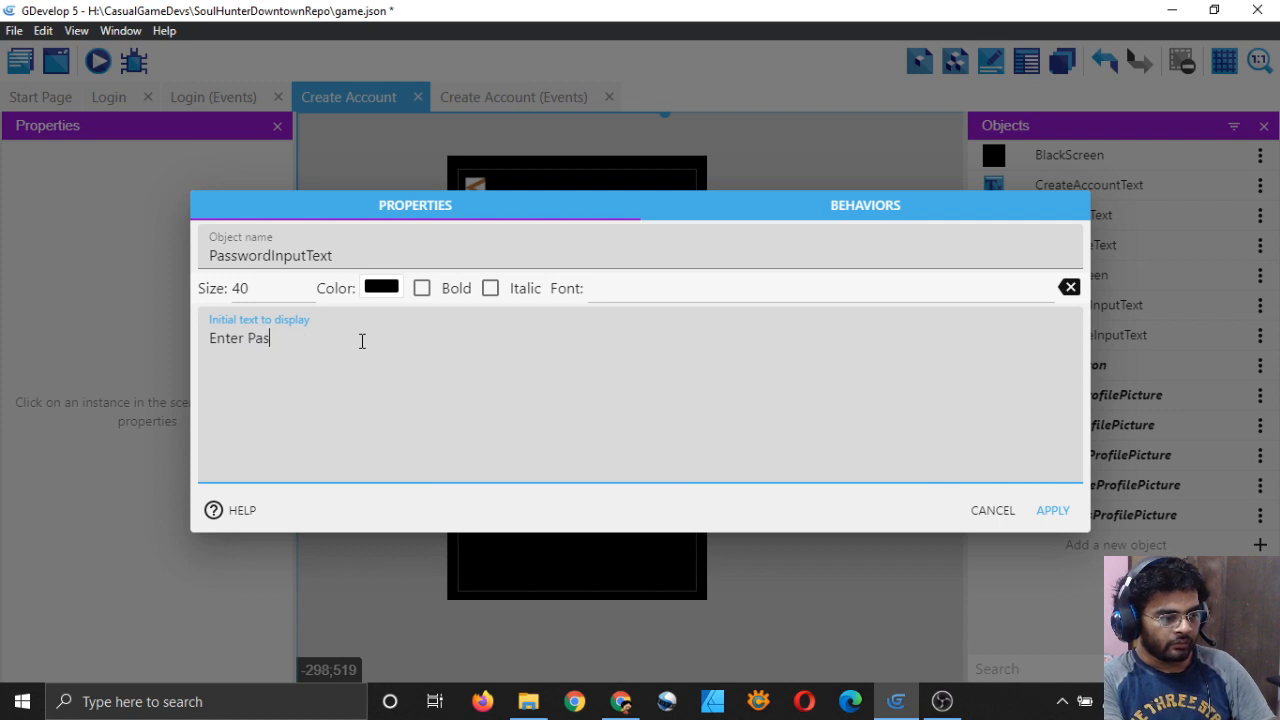
{"action": "type", "text": "sword"}
{"action": "left_click", "coordinate": [1048, 511]}
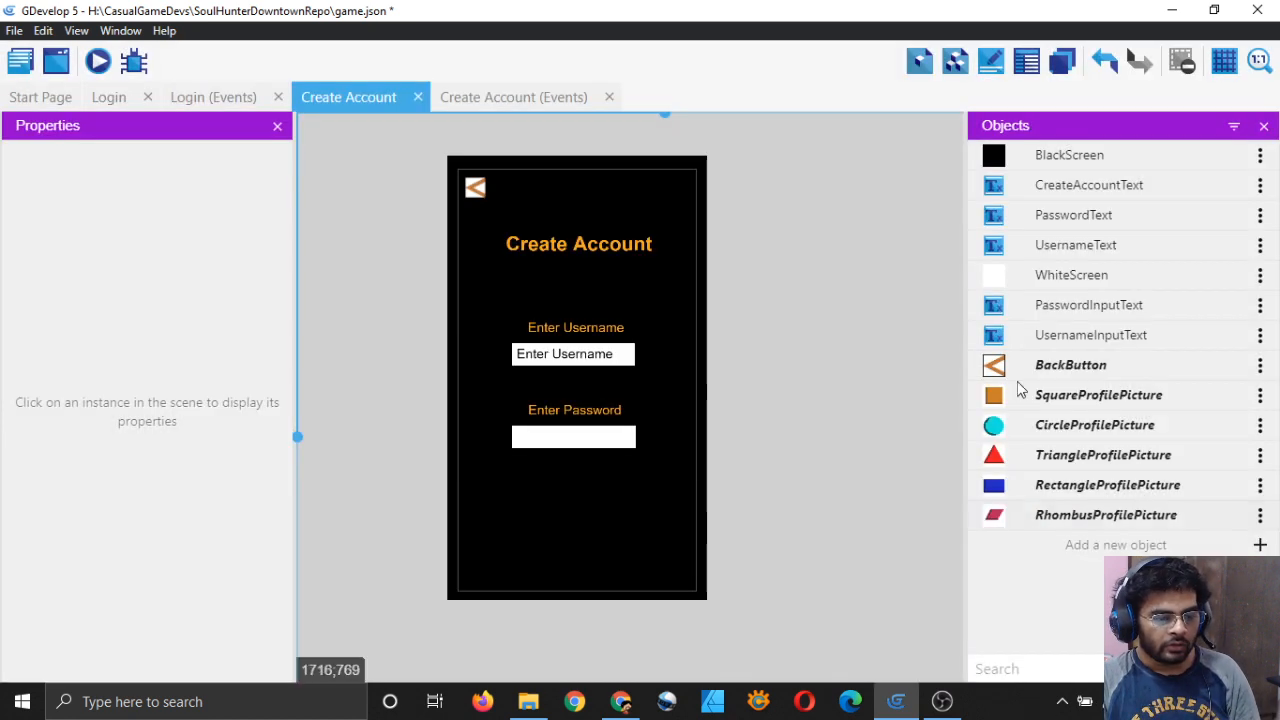
Step: Position the Enter Password text inside the password box and save the project
{"action": "left_click_drag", "start_coordinate": [1000, 305], "coordinate": [524, 438]}
{"action": "scroll", "coordinate": [556, 450], "scroll_direction": "up", "scroll_amount": 5}
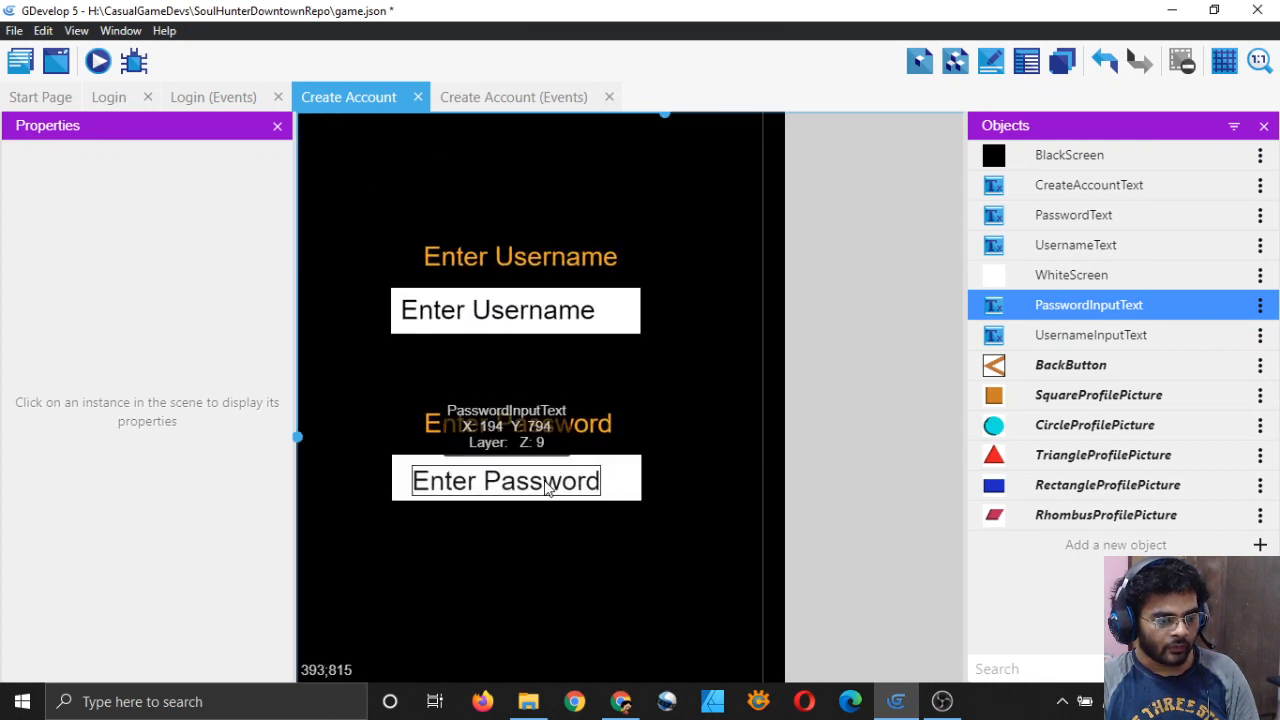
{"action": "left_click_drag", "start_coordinate": [547, 487], "coordinate": [538, 484]}
{"action": "left_click", "coordinate": [874, 419]}
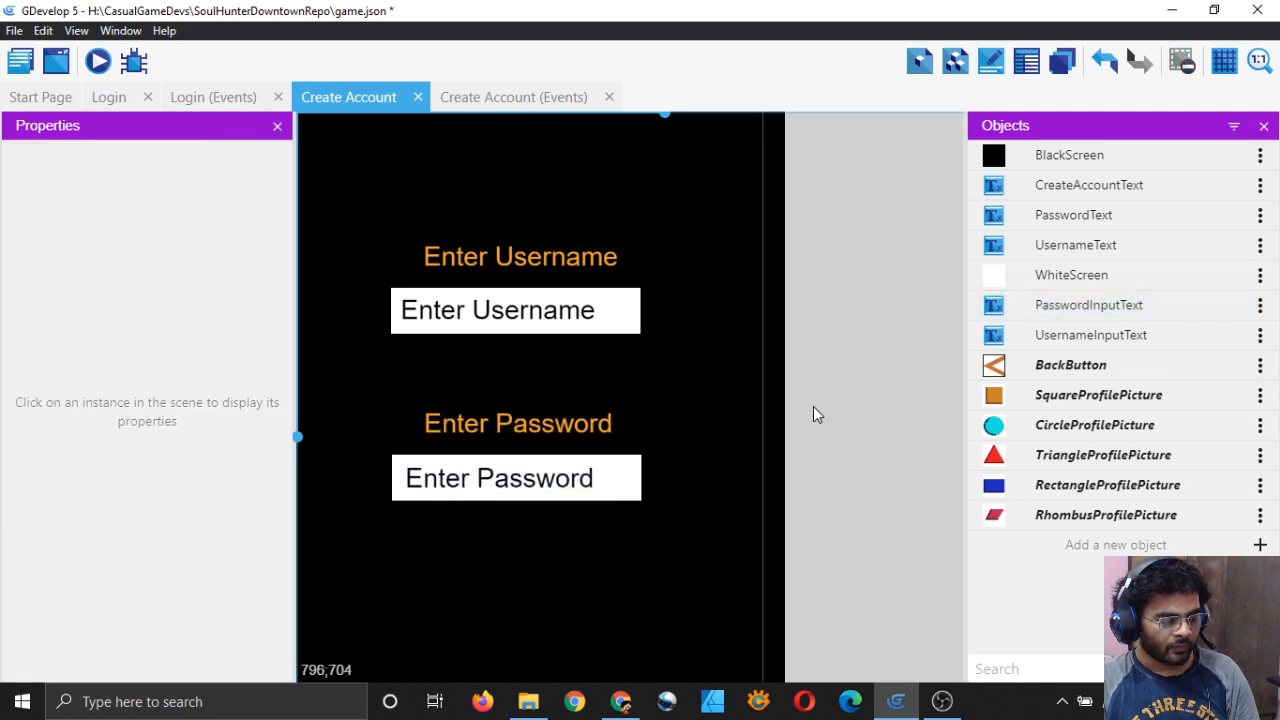
{"action": "scroll", "coordinate": [812, 407], "scroll_direction": "down", "scroll_amount": 3}
{"action": "scroll", "coordinate": [811, 407], "scroll_direction": "down", "scroll_amount": 1}
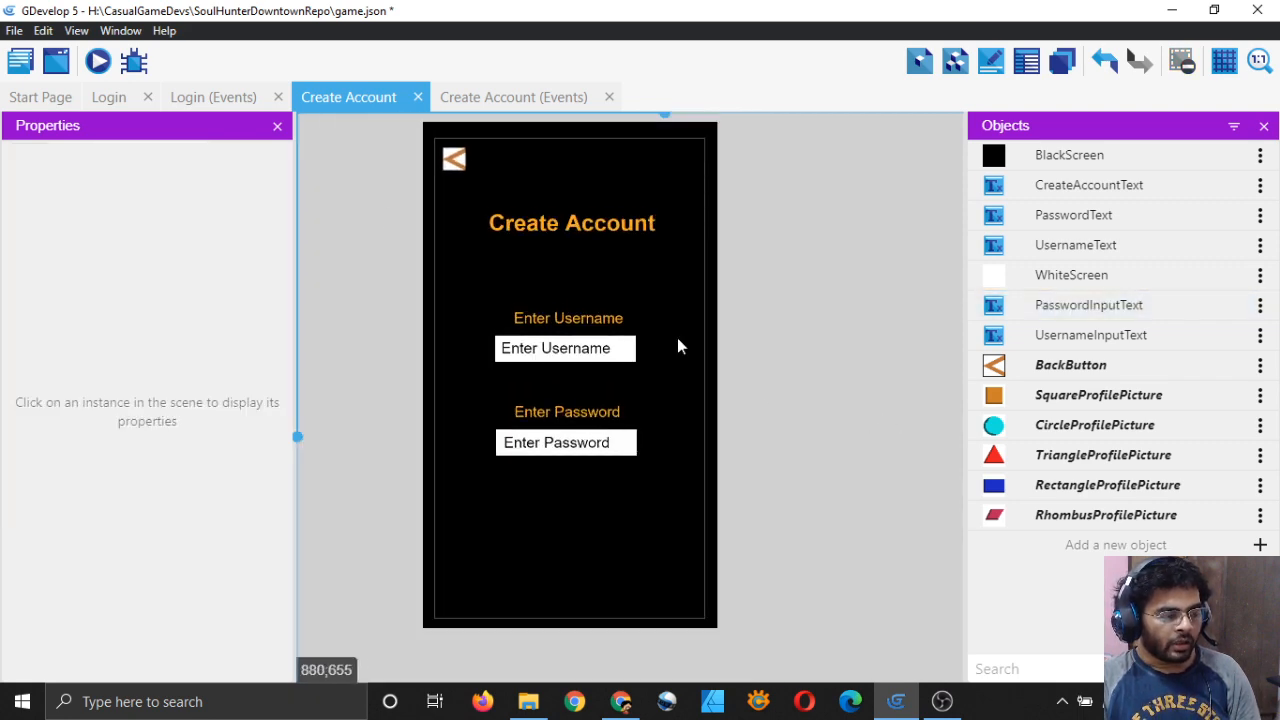
{"action": "key", "text": "ctrl+s"}
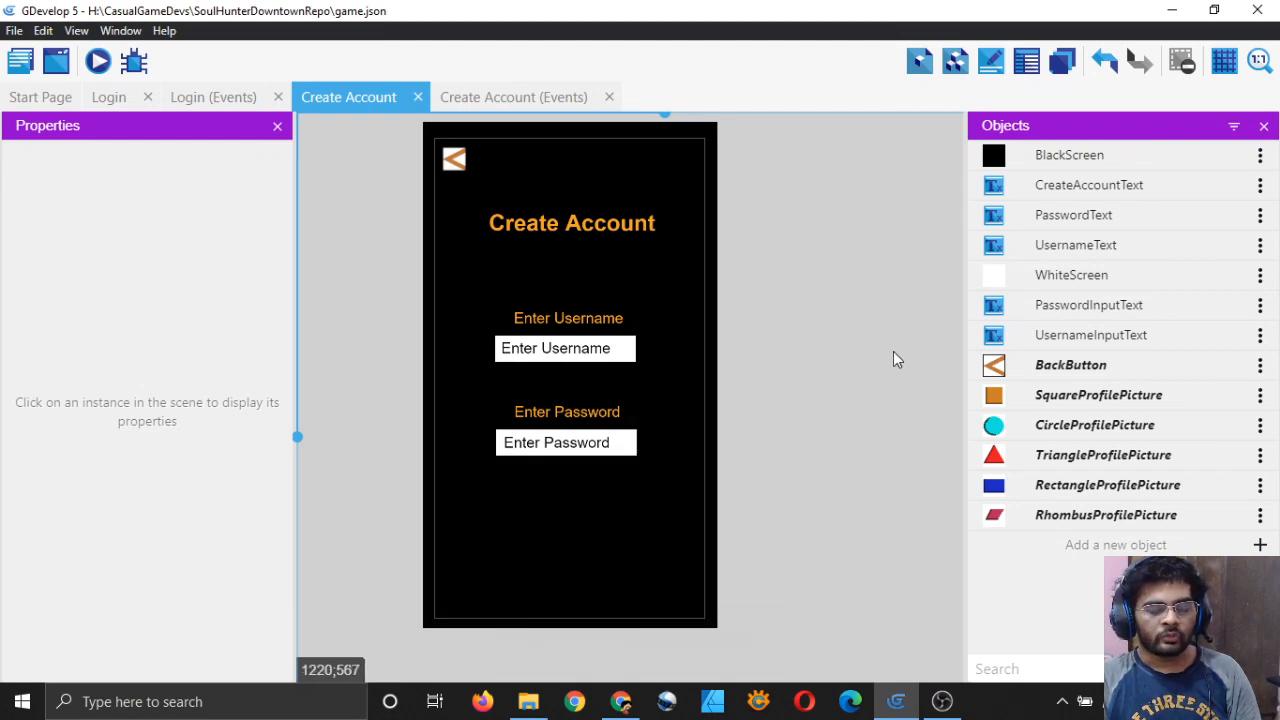
Step: Add a text entry object named UsernameTextEntry
{"action": "left_click", "coordinate": [1200, 555]}
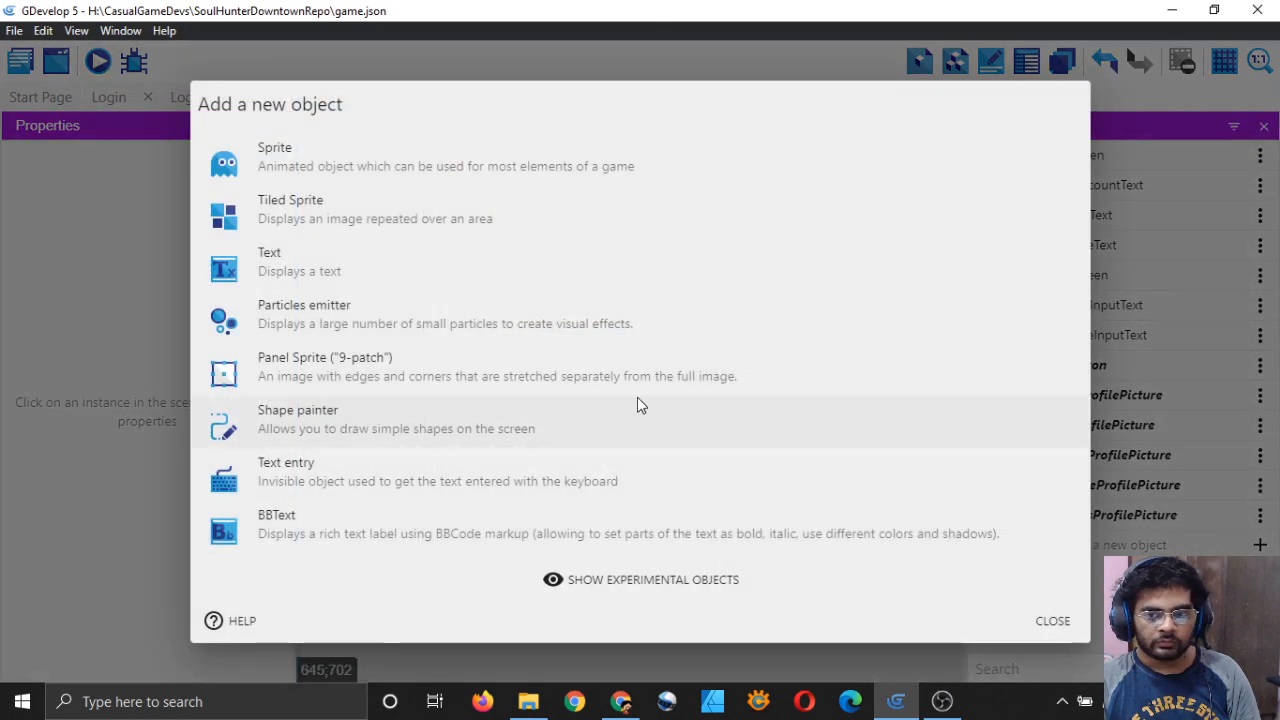
{"action": "left_click", "coordinate": [304, 474]}
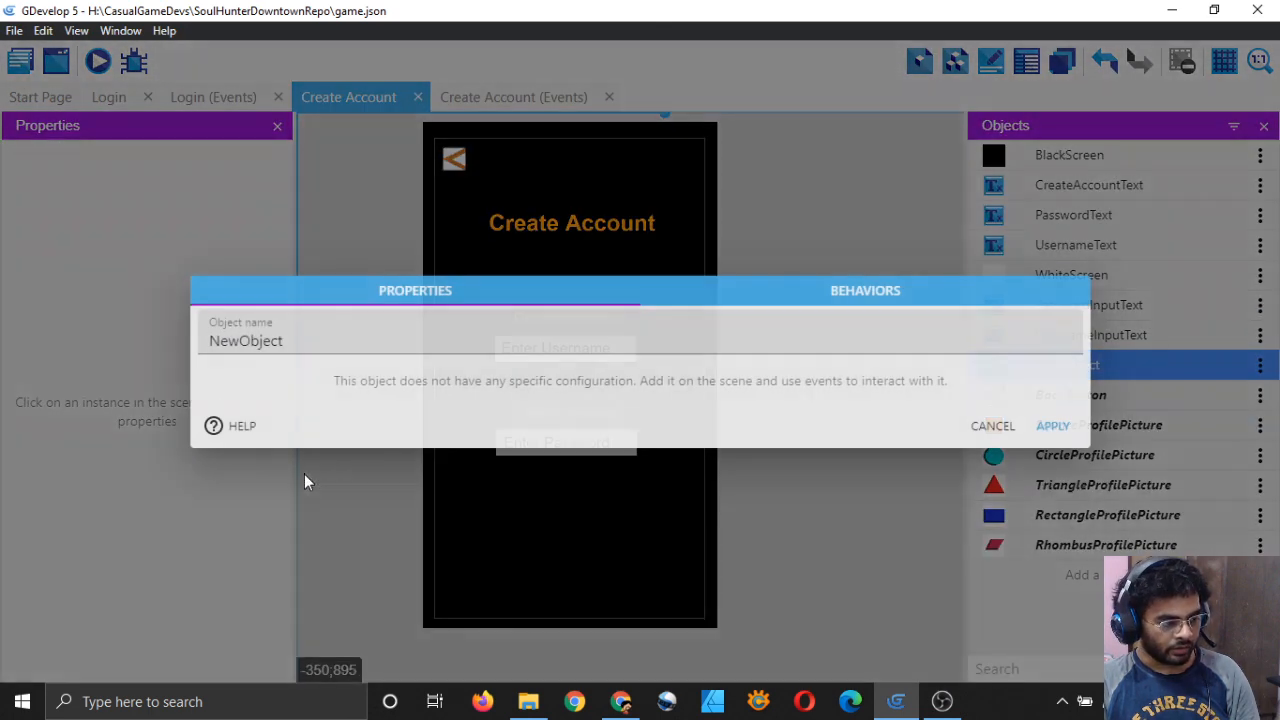
{"action": "key", "text": "ctrl+a"}
{"action": "key", "text": "BackSpace"}
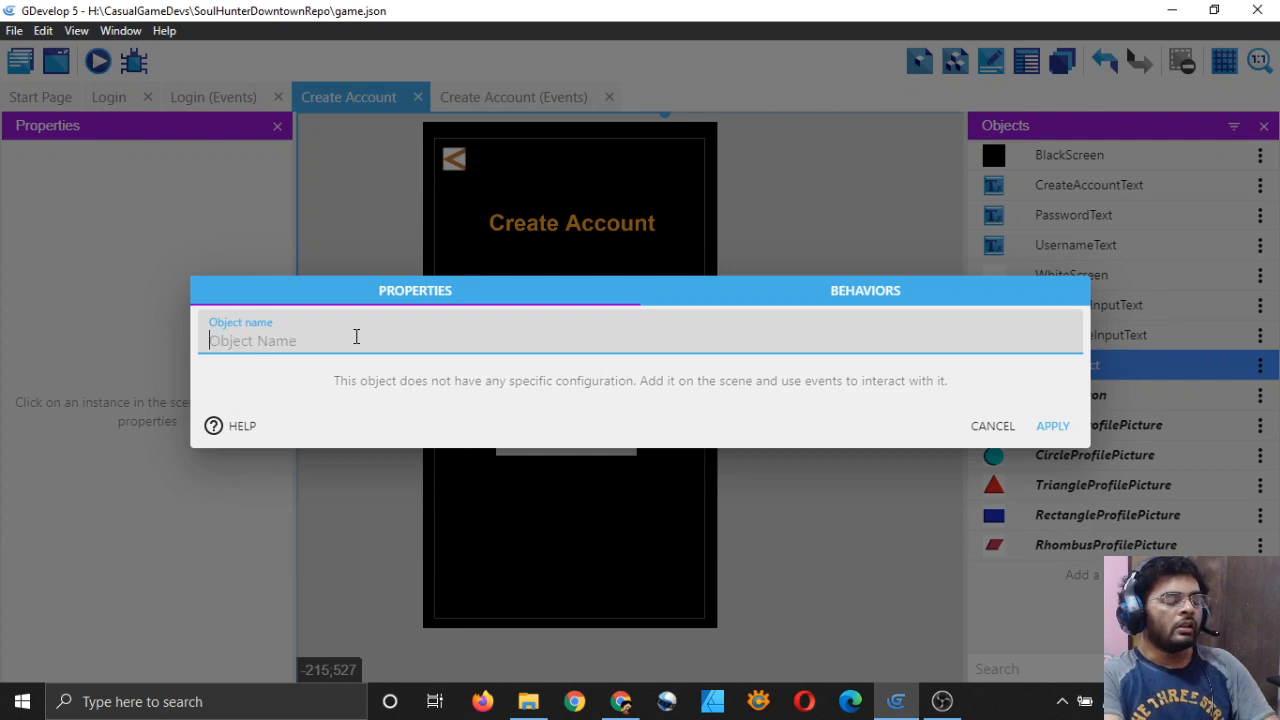
{"action": "type", "text": "UsernameTextEntry"}
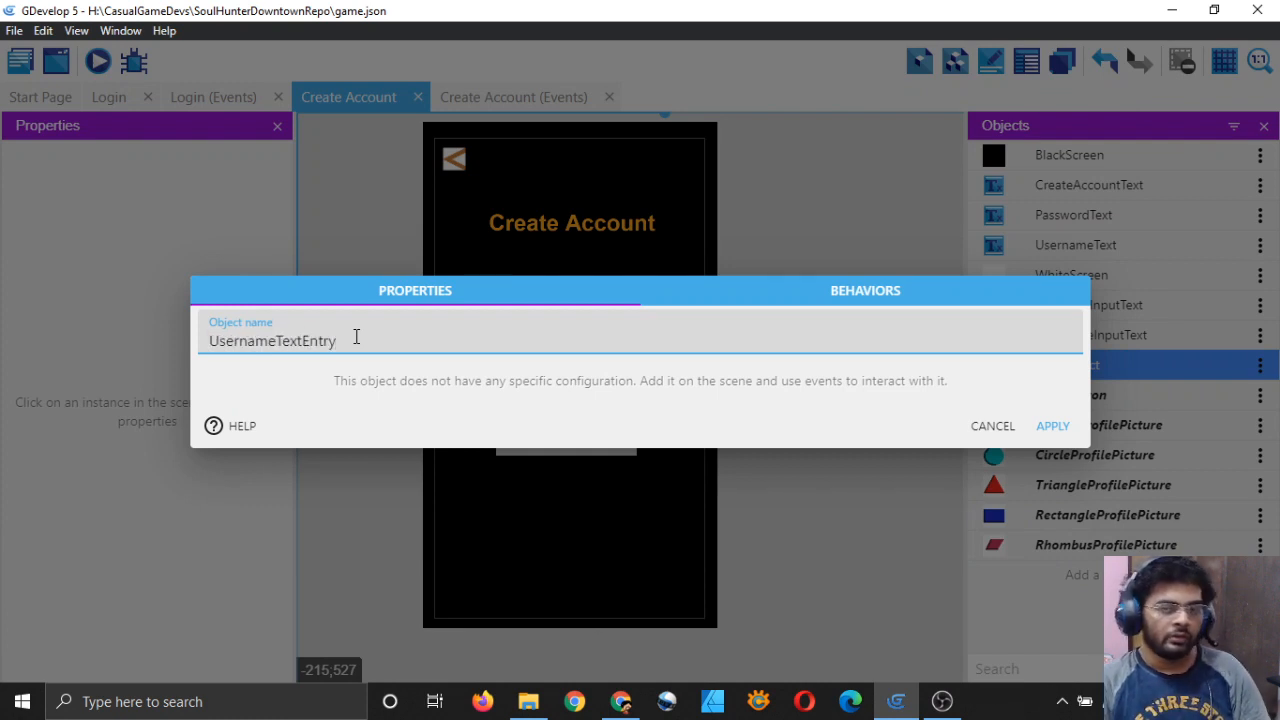
{"action": "left_click", "coordinate": [1052, 430]}
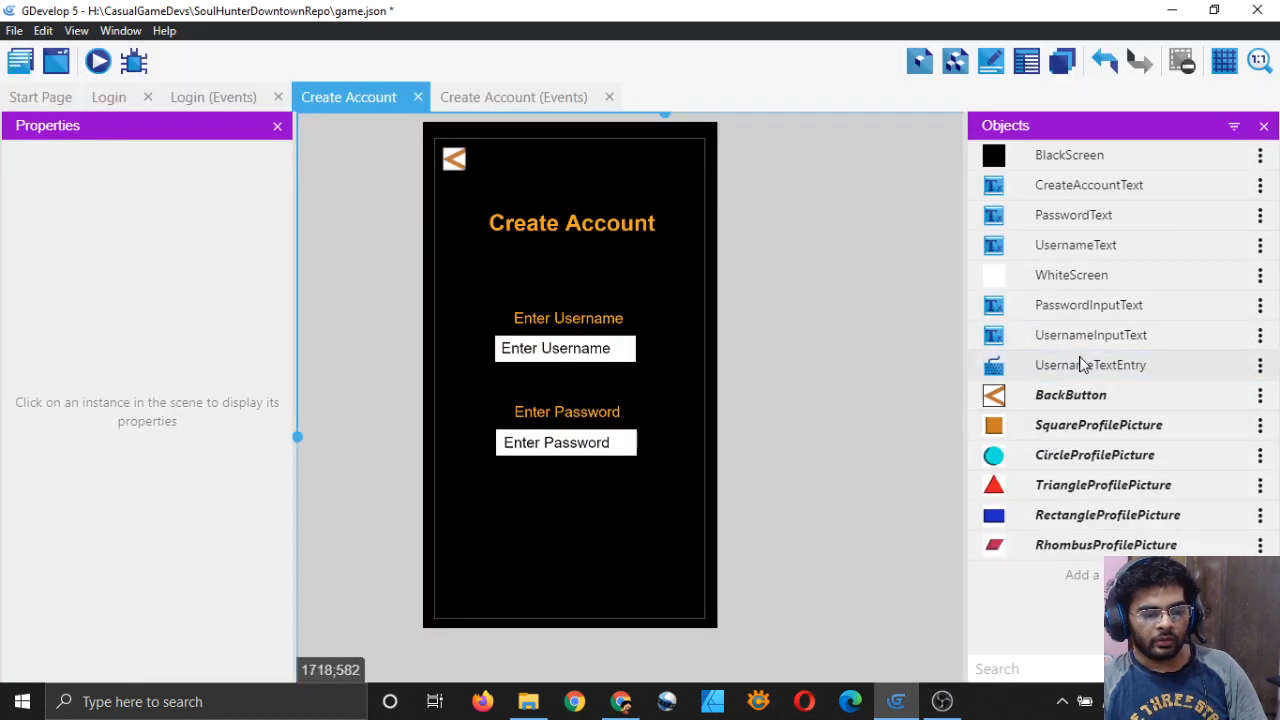
{"action": "left_click", "coordinate": [1260, 365]}
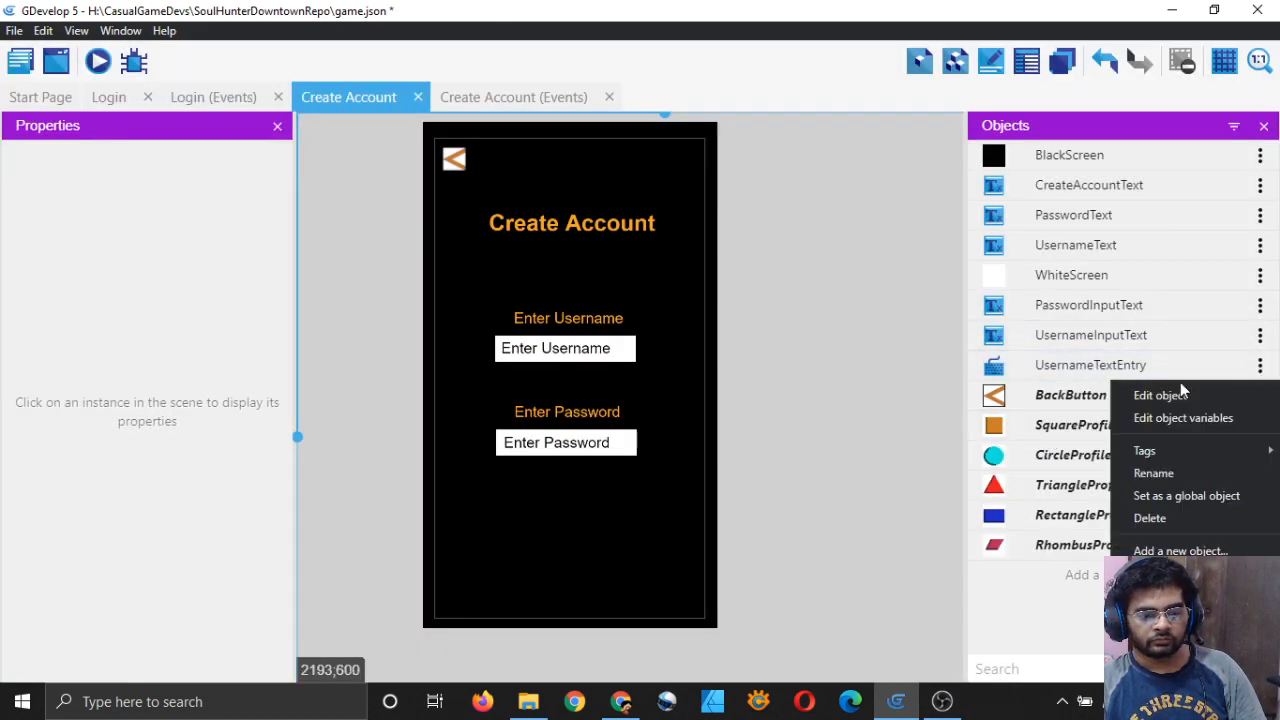
{"action": "left_click", "coordinate": [866, 8]}
Step: Add a second text entry object named PasswordTextEntry
{"action": "left_click", "coordinate": [1107, 574]}
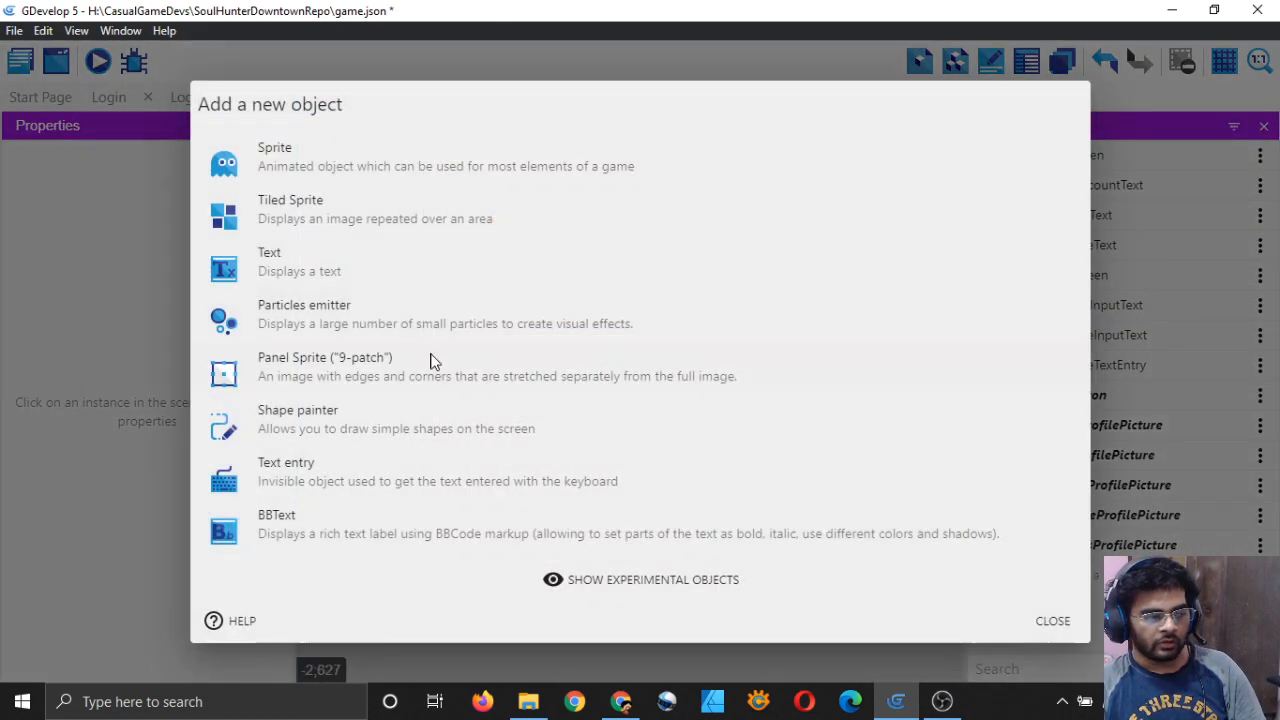
{"action": "left_click", "coordinate": [310, 472]}
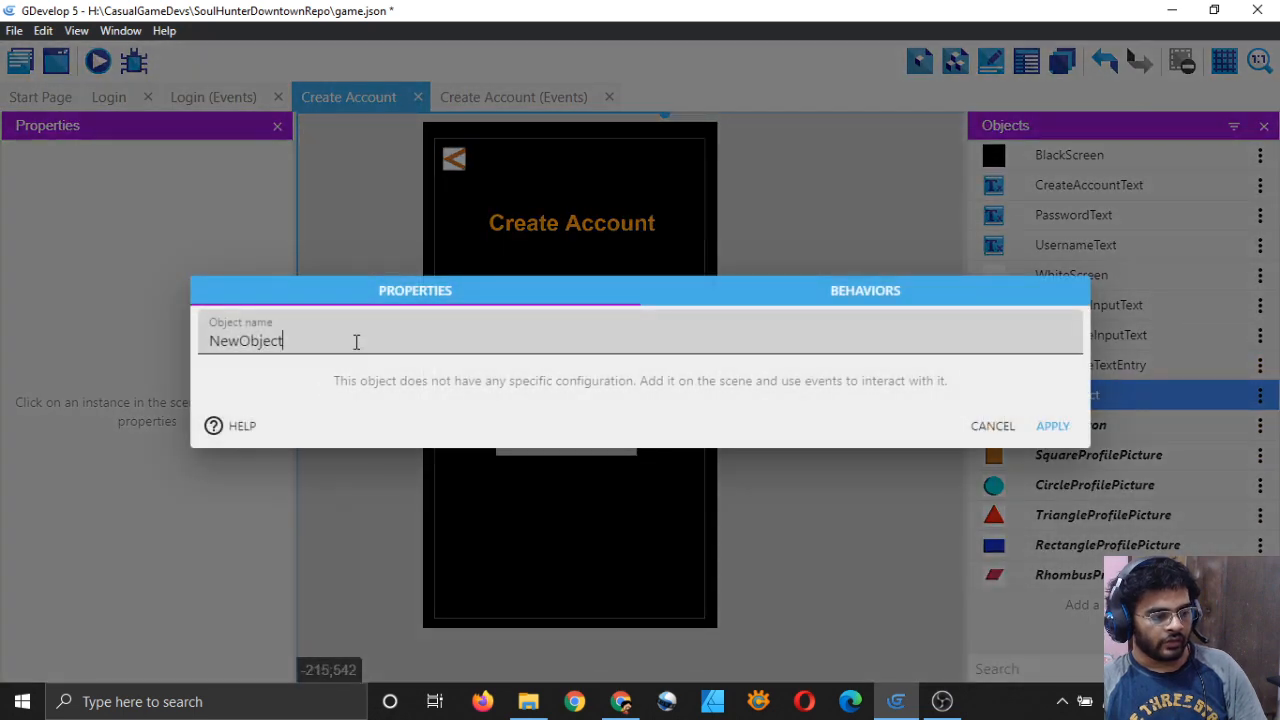
{"action": "left_click", "coordinate": [355, 342]}
{"action": "key", "text": "ctrl+a"}
{"action": "key", "text": "BackSpace"}
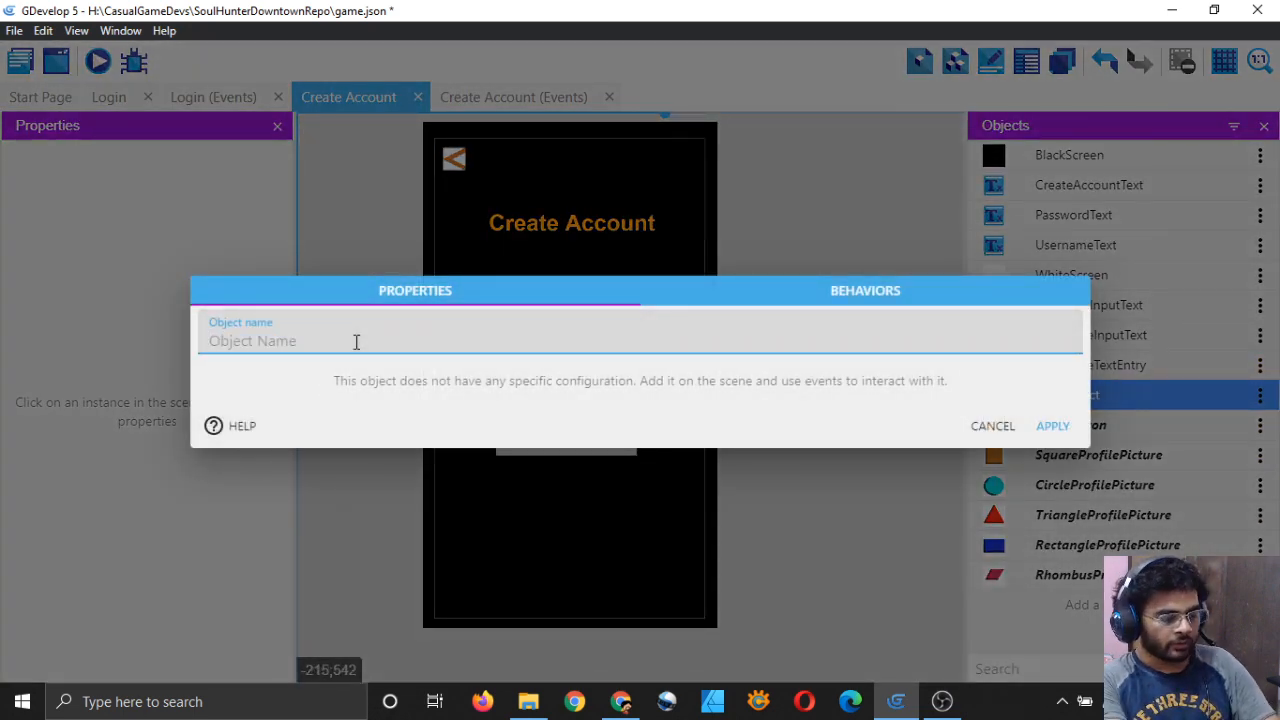
{"action": "type", "text": "PasswordTextEntry"}
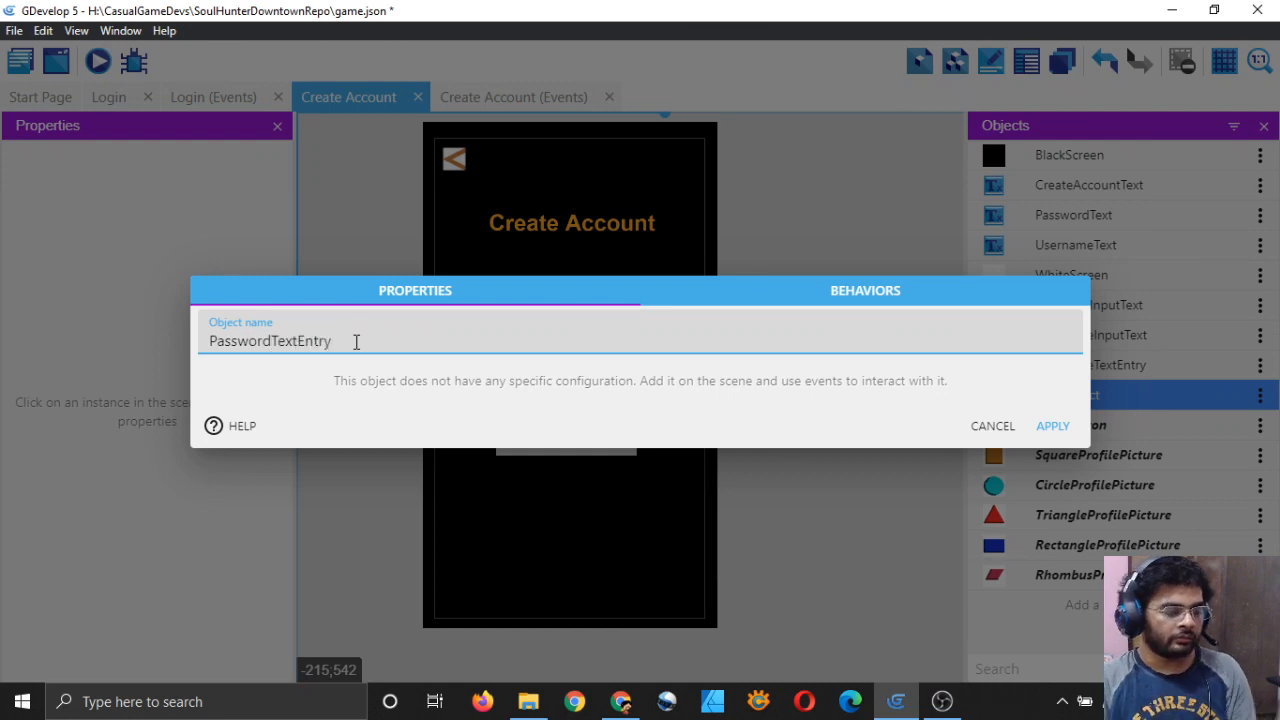
{"action": "left_click", "coordinate": [1052, 426]}
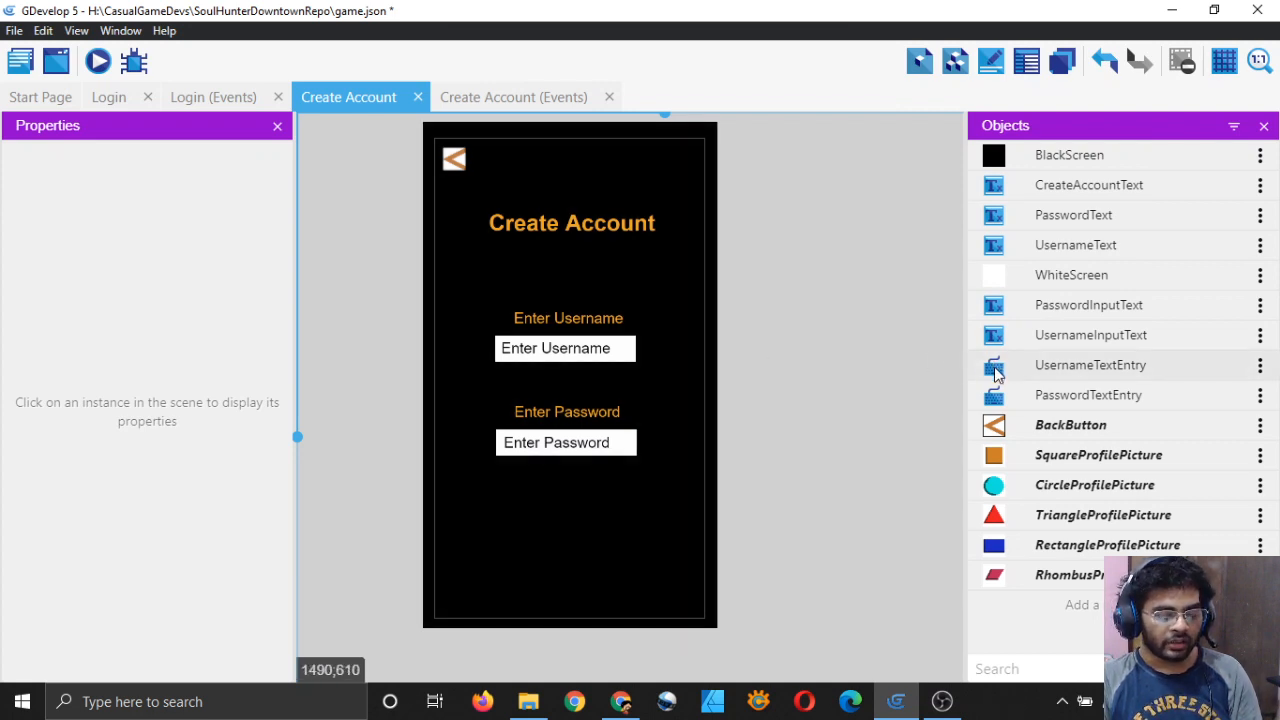
Step: Place a UsernameTextEntry instance beside the username box
{"action": "left_click_drag", "start_coordinate": [996, 372], "coordinate": [646, 348]}
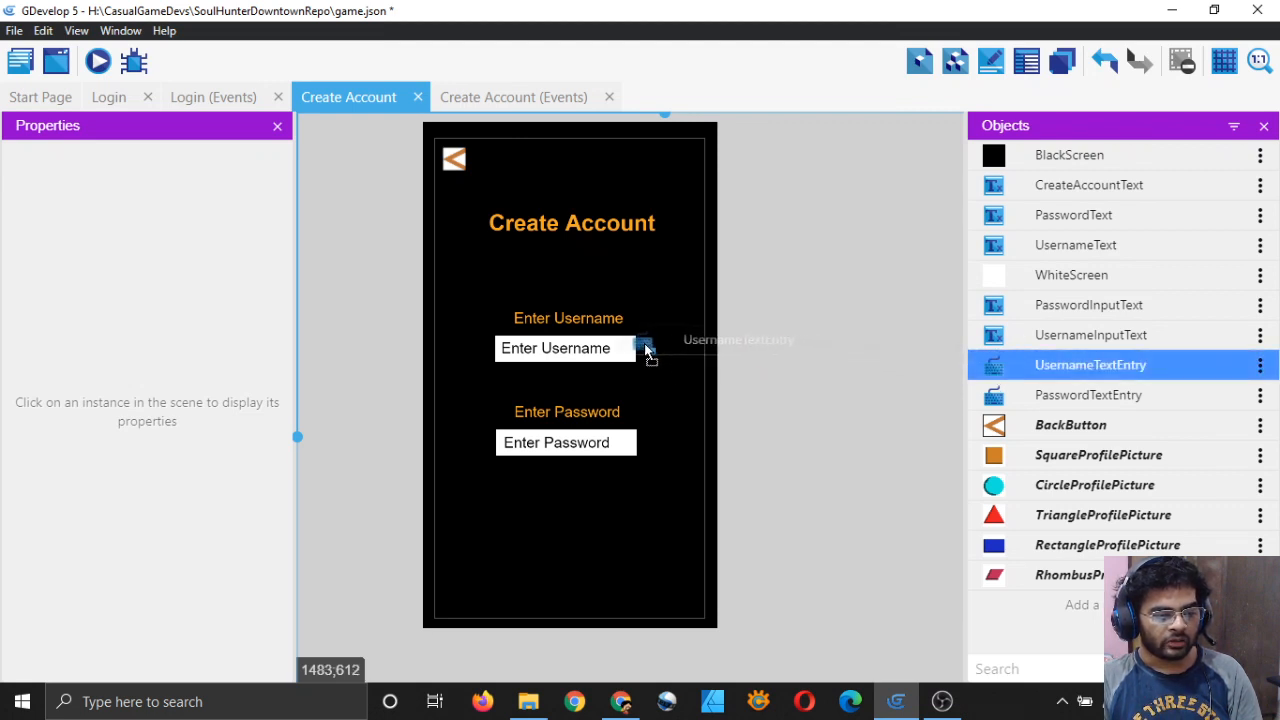
{"action": "left_click_drag", "start_coordinate": [646, 348], "coordinate": [647, 350]}
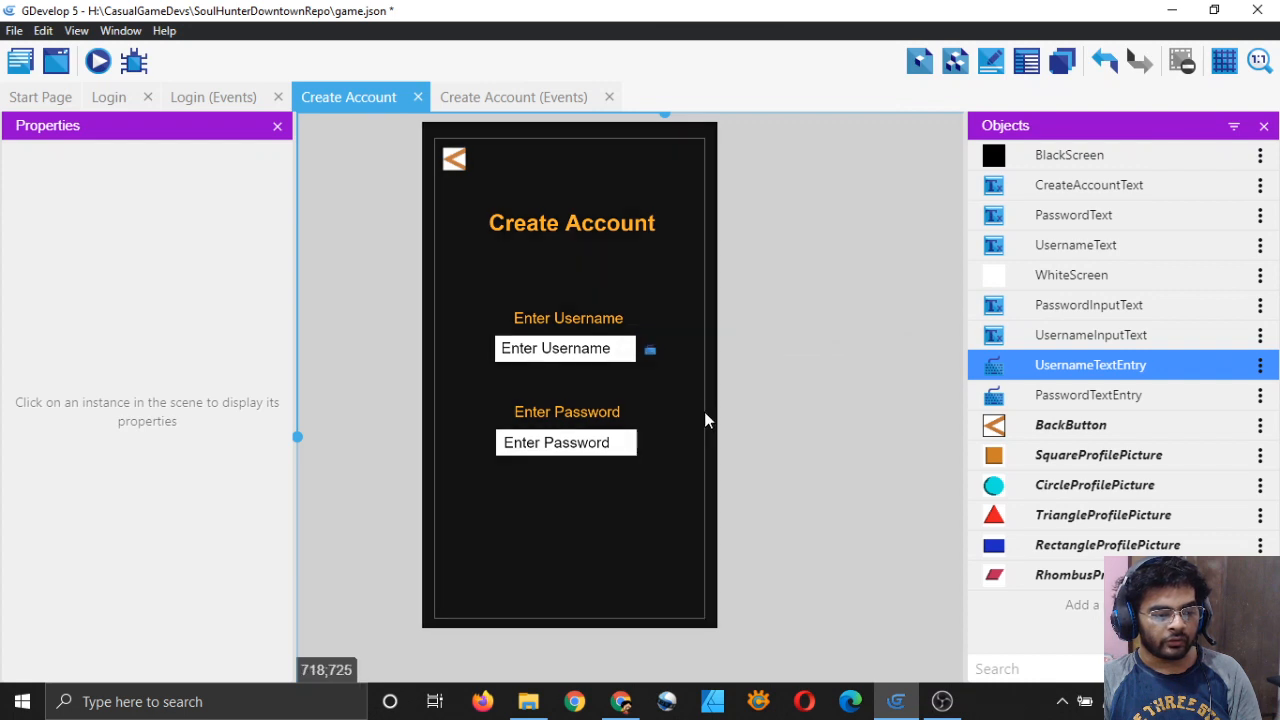
{"action": "left_click", "coordinate": [590, 318]}
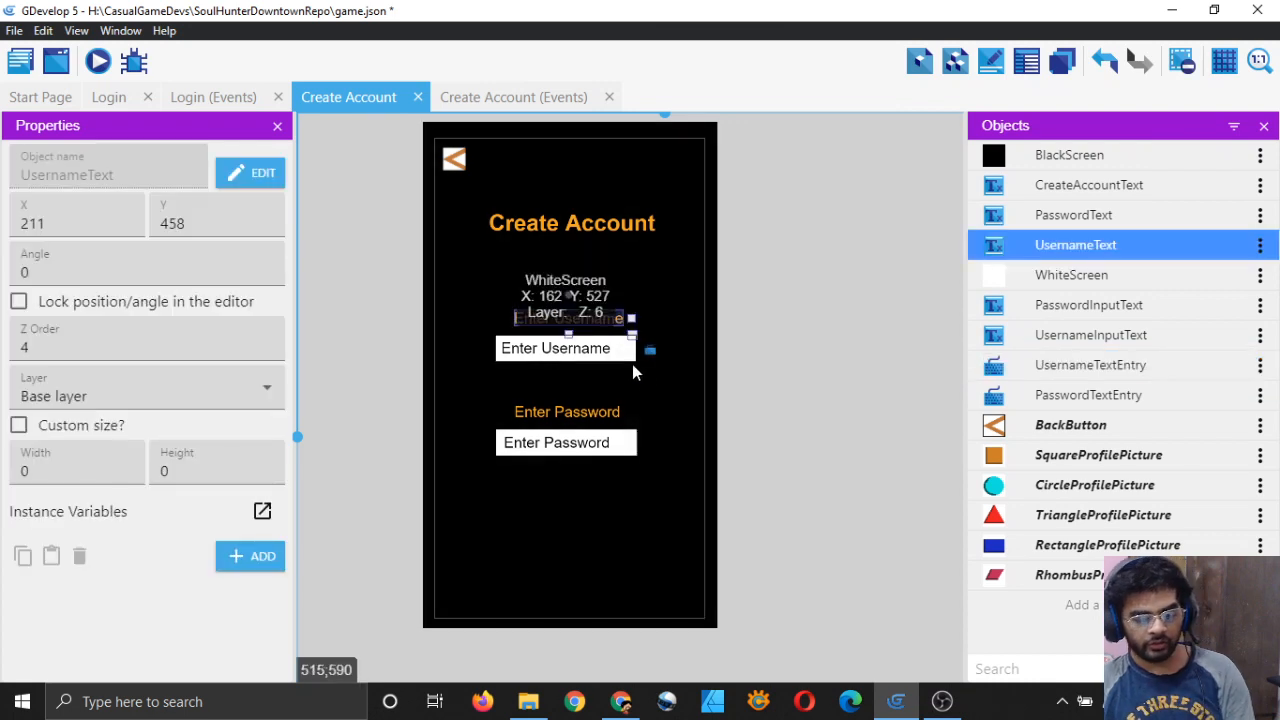
{"action": "left_click", "coordinate": [777, 437]}
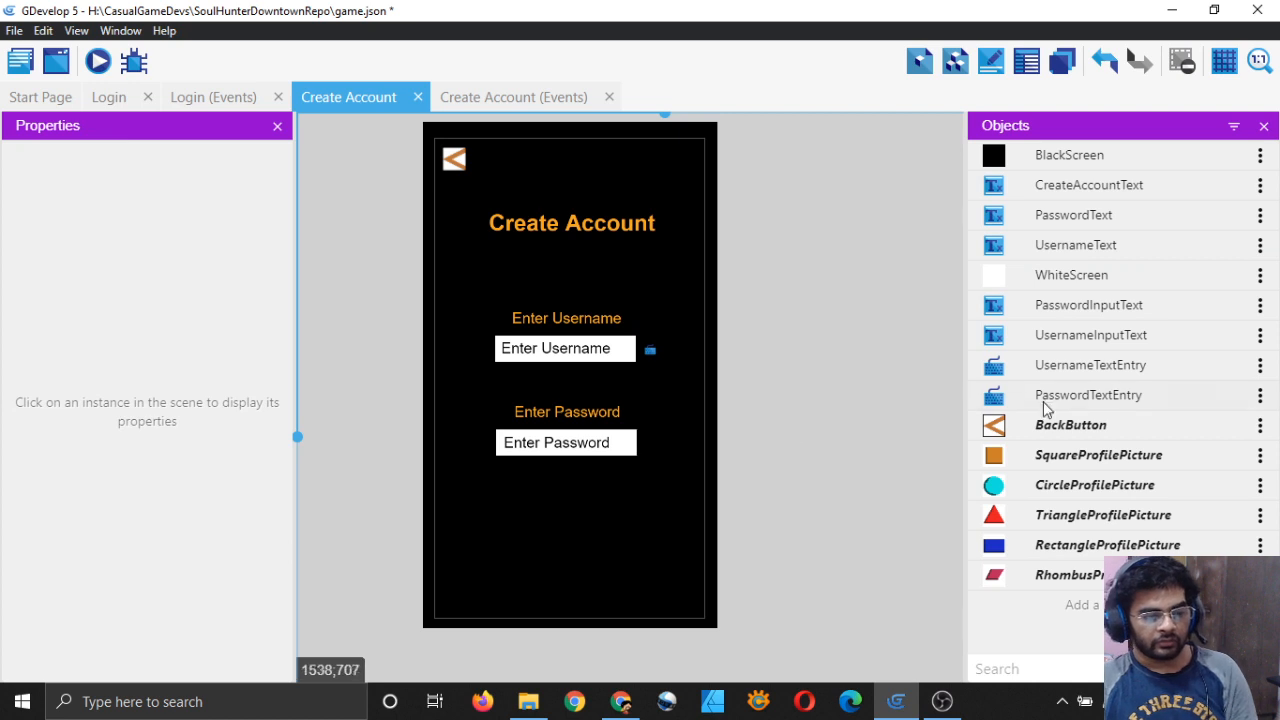
Step: Place a PasswordTextEntry instance beside the Enter Password box
{"action": "left_click_drag", "start_coordinate": [997, 400], "coordinate": [648, 442]}
{"action": "scroll", "coordinate": [660, 440], "scroll_direction": "up", "scroll_amount": 1, "text": "ctrl"}
{"action": "scroll", "coordinate": [656, 437], "scroll_direction": "up", "scroll_amount": 3, "text": "ctrl"}
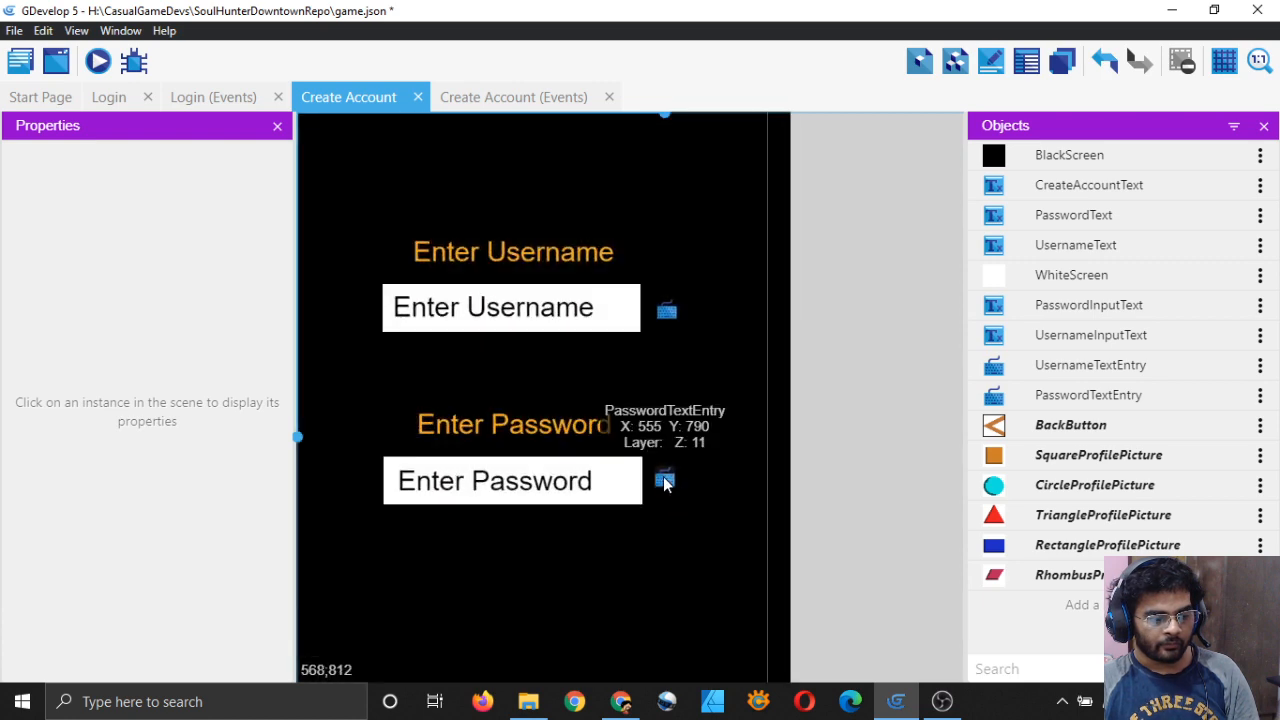
{"action": "left_click", "coordinate": [665, 480]}
{"action": "left_click", "coordinate": [876, 503]}
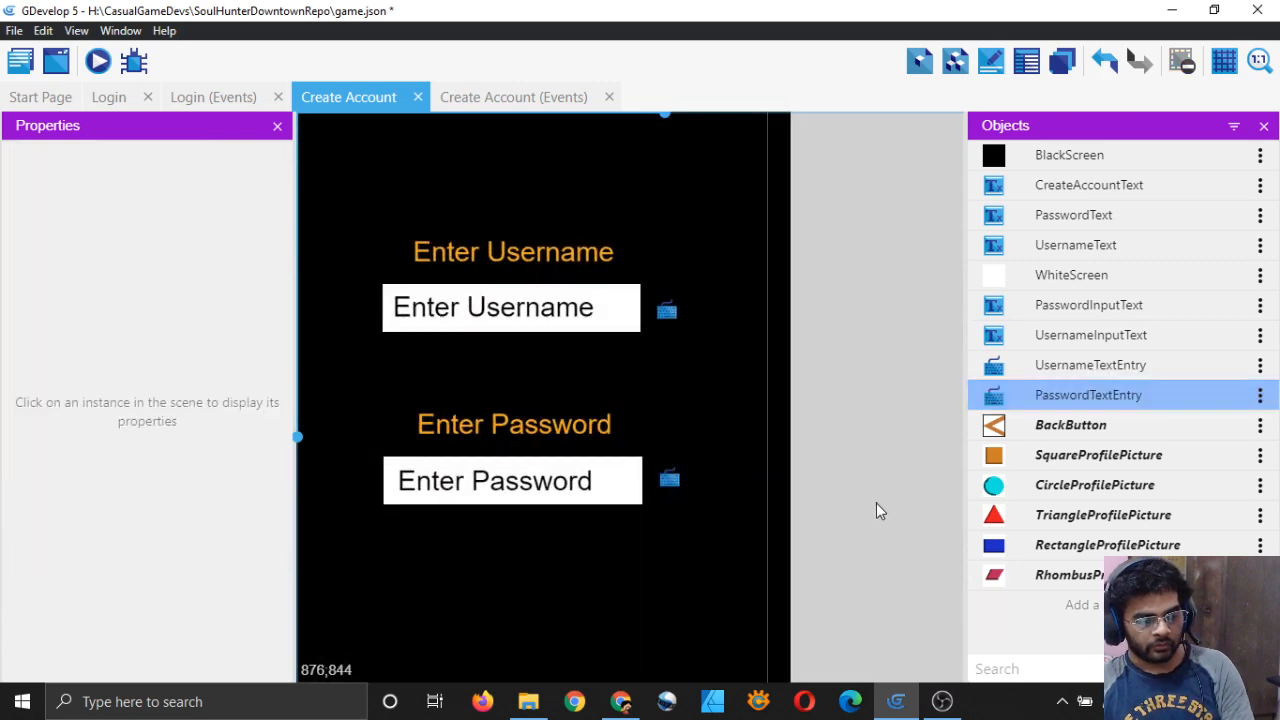
Step: Align the white box behind Enter Password by nudging it right, then one step left
{"action": "left_click", "coordinate": [610, 498]}
{"action": "key", "text": "Right"}
{"action": "key", "text": "Right"}
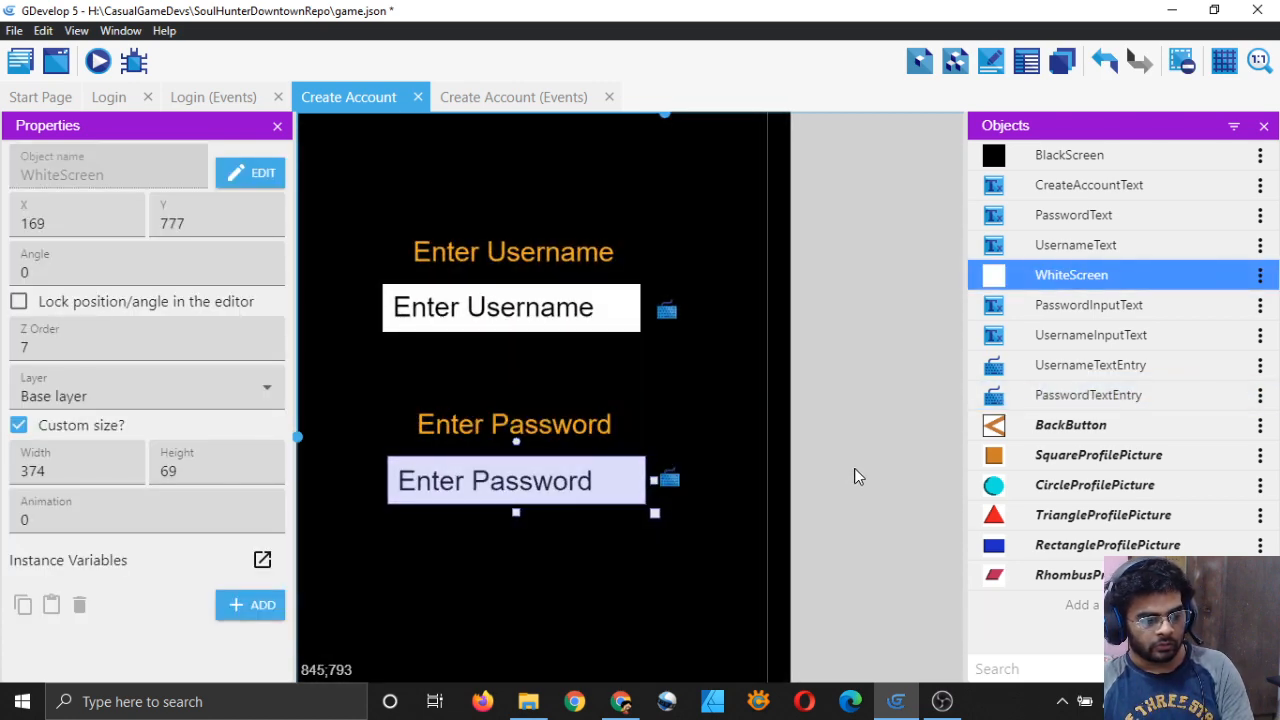
{"action": "key", "text": "Right"}
{"action": "left_click", "coordinate": [855, 470]}
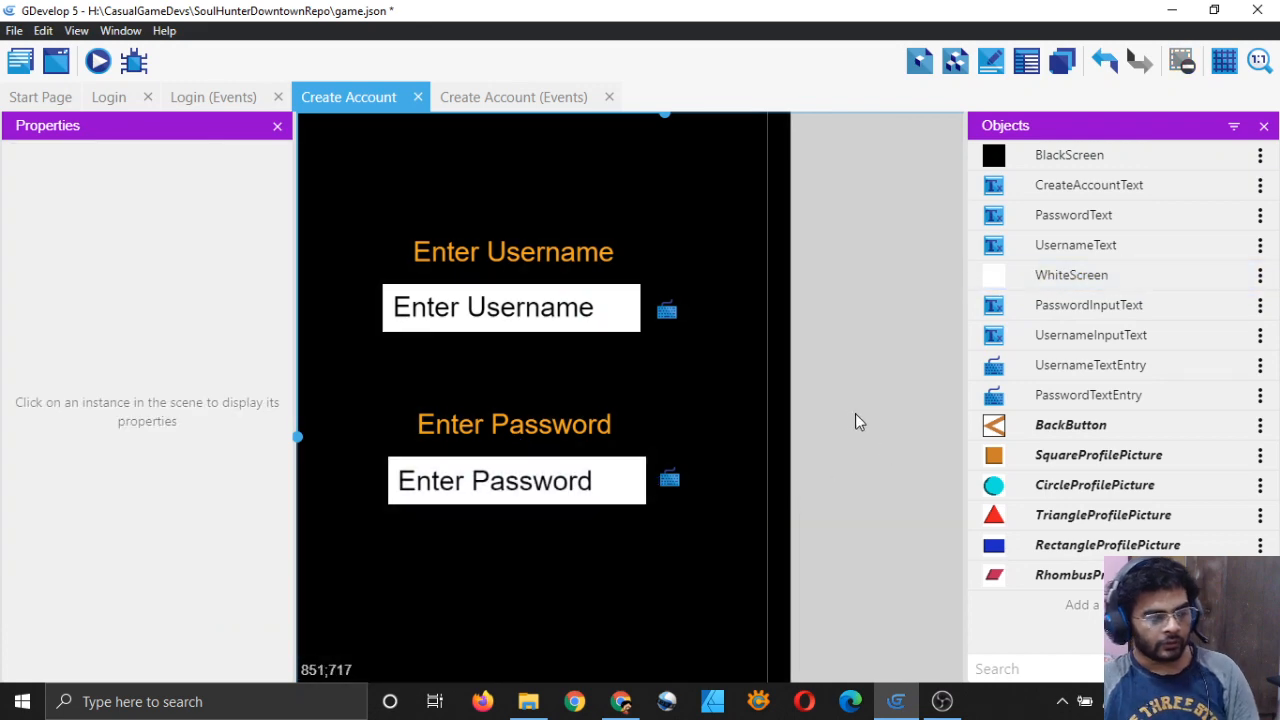
{"action": "scroll", "coordinate": [855, 421], "scroll_direction": "down", "scroll_amount": 3}
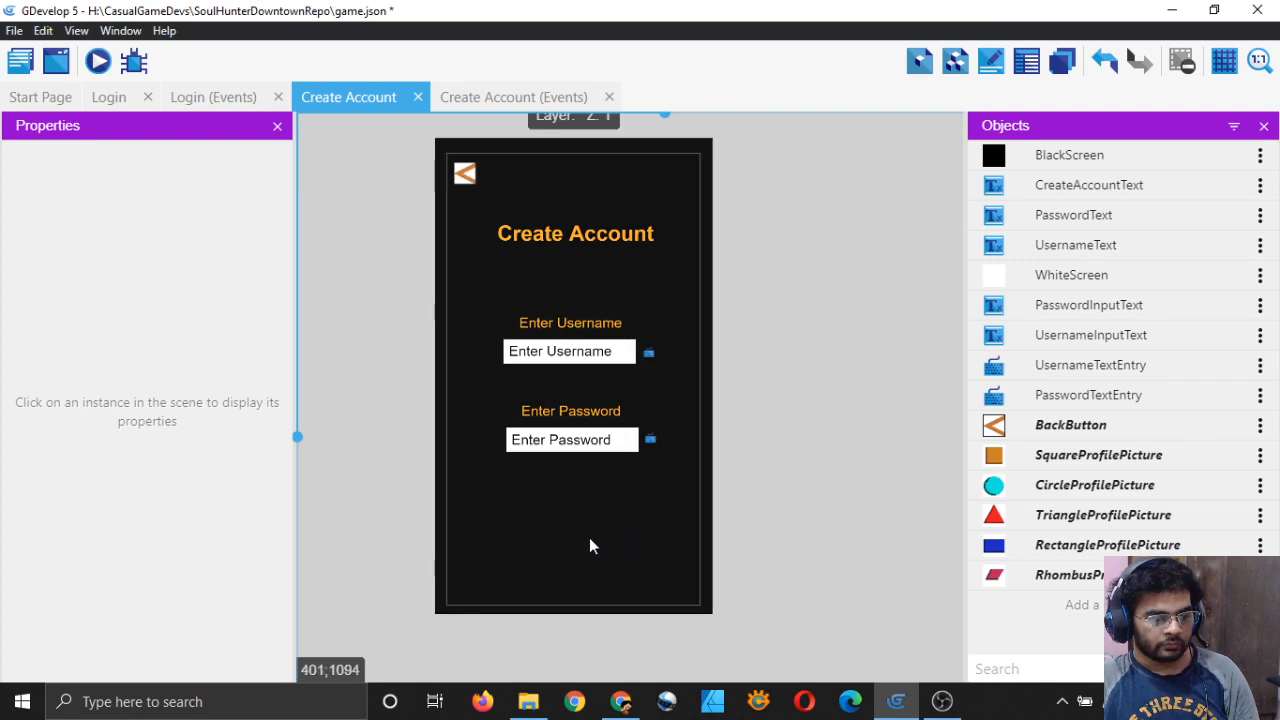
{"action": "scroll", "coordinate": [600, 525], "scroll_direction": "up", "scroll_amount": 3}
{"action": "left_click", "coordinate": [635, 472]}
{"action": "key", "text": "Left"}
{"action": "key", "text": "Left"}
{"action": "key", "text": "Left"}
{"action": "left_click", "coordinate": [833, 403]}
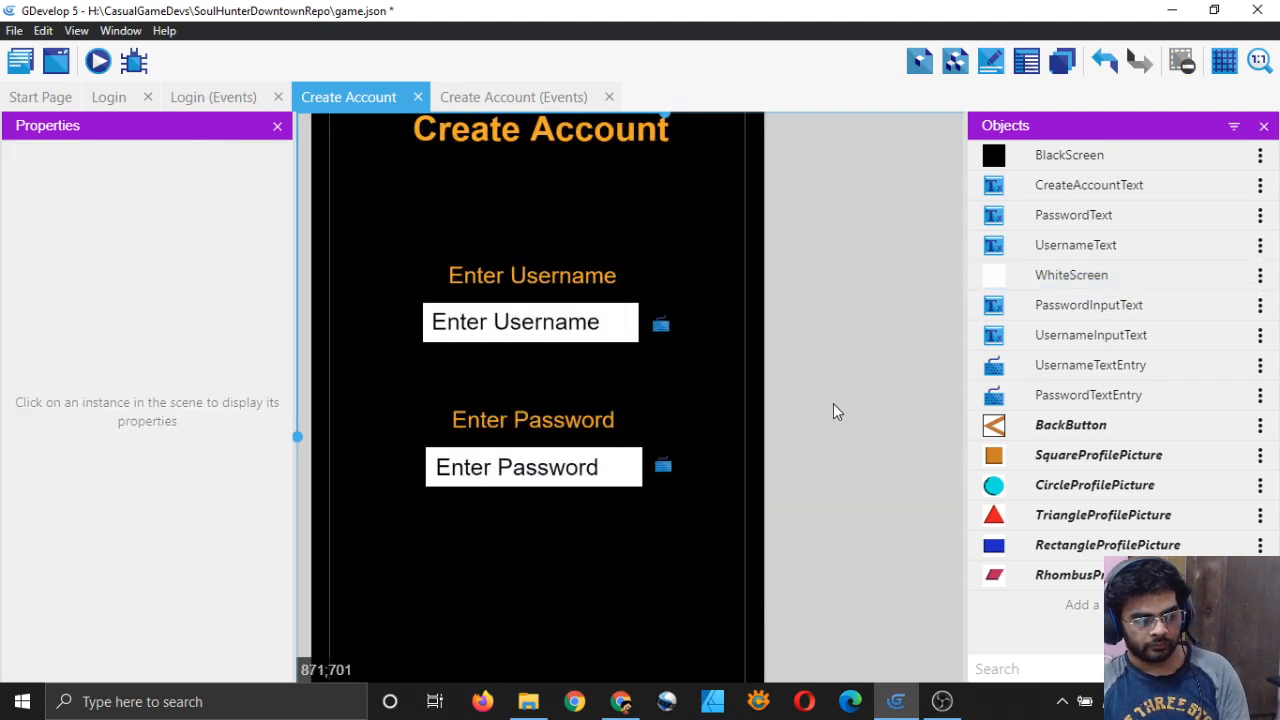
{"action": "scroll", "coordinate": [833, 403], "scroll_direction": "down", "scroll_amount": 3}
{"action": "scroll", "coordinate": [831, 397], "scroll_direction": "up", "scroll_amount": 1}
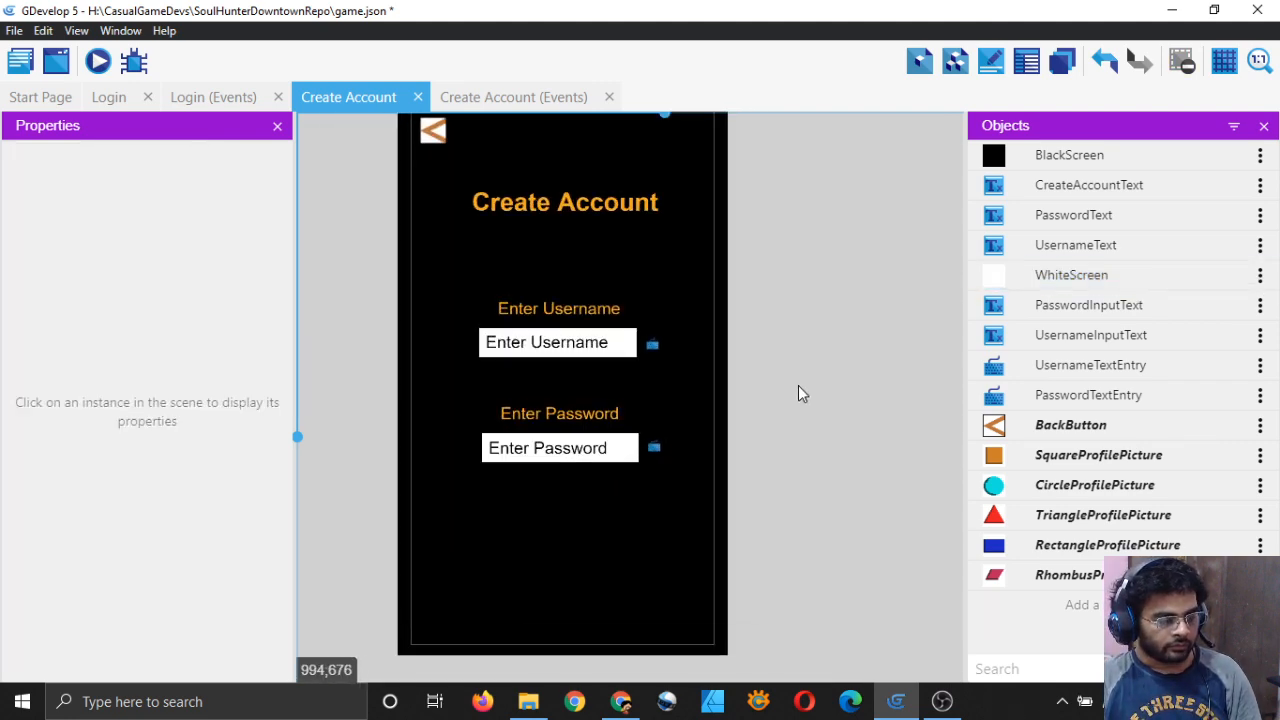
Step: Save the project, recentre the scene view and go to the Login scene
{"action": "key", "text": "ctrl+s"}
{"action": "middle_click_drag", "start_coordinate": [345, 325], "coordinate": [403, 320]}
{"action": "scroll", "coordinate": [390, 338], "scroll_direction": "down", "scroll_amount": 3}
{"action": "middle_click_drag", "start_coordinate": [462, 364], "coordinate": [428, 363]}
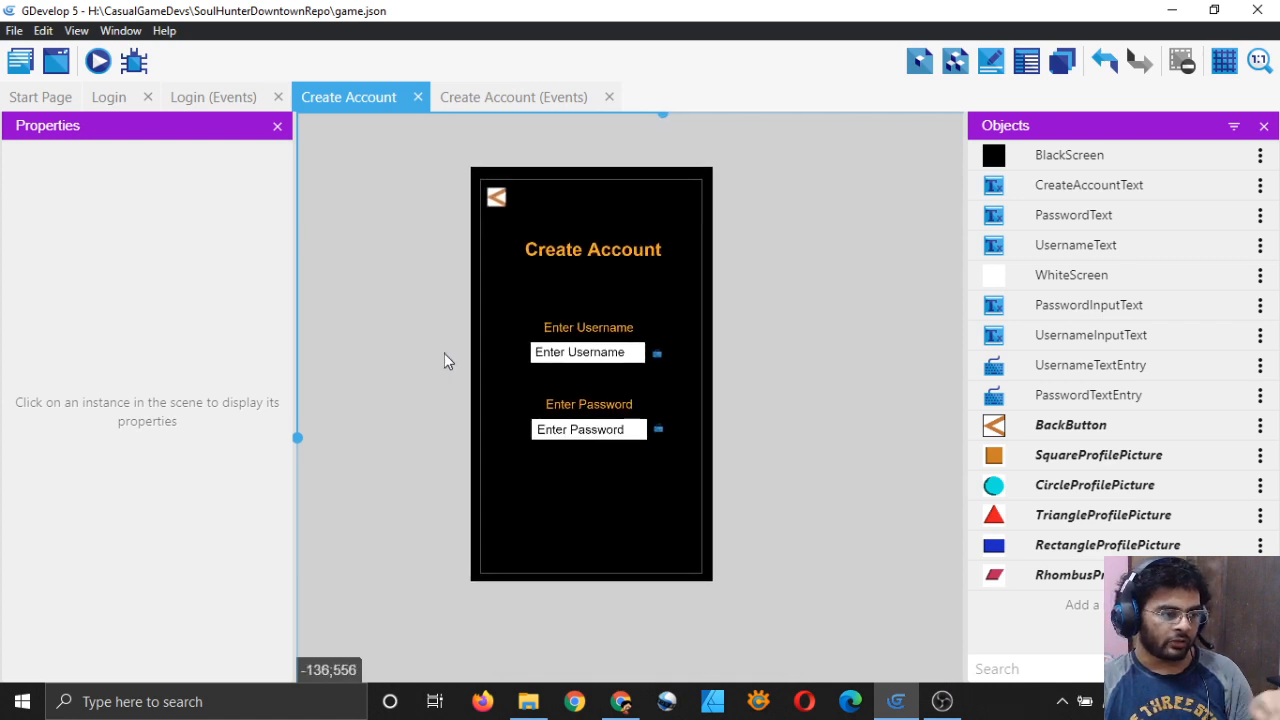
{"action": "left_click", "coordinate": [110, 97]}
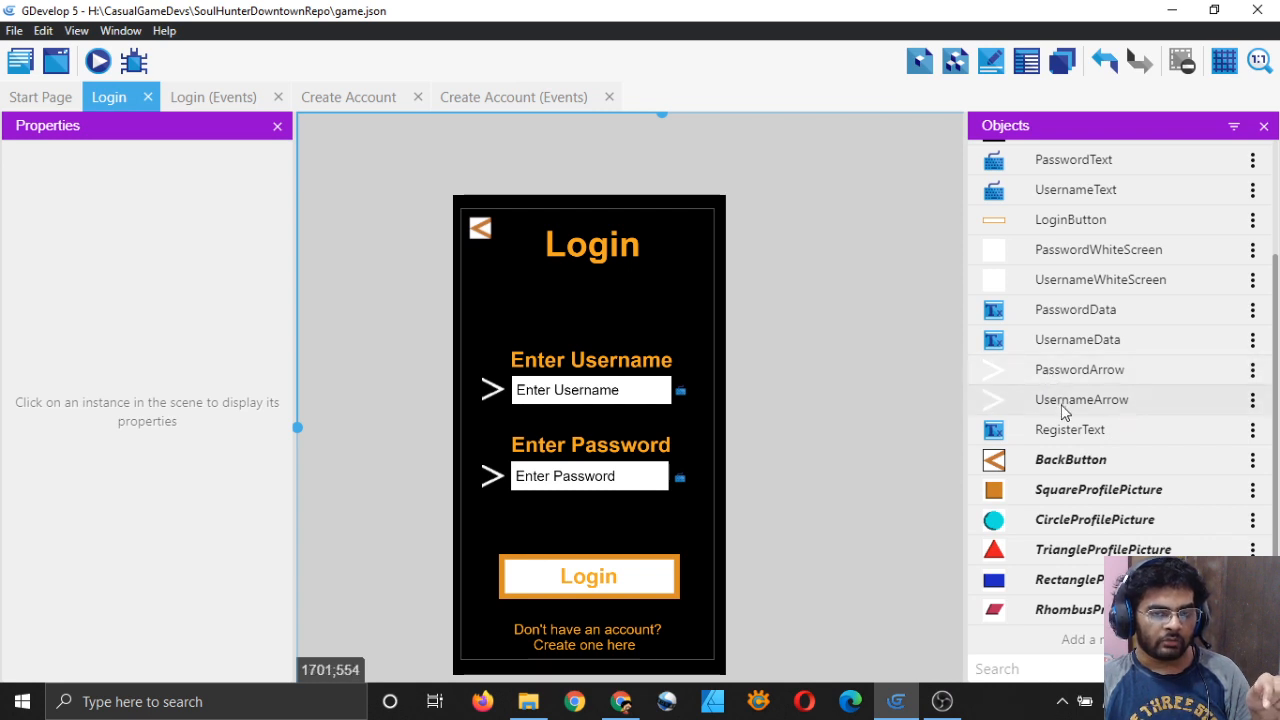
Step: Copy the PasswordArrow object in Login and return to the Create Account scene
{"action": "left_click", "coordinate": [1252, 371]}
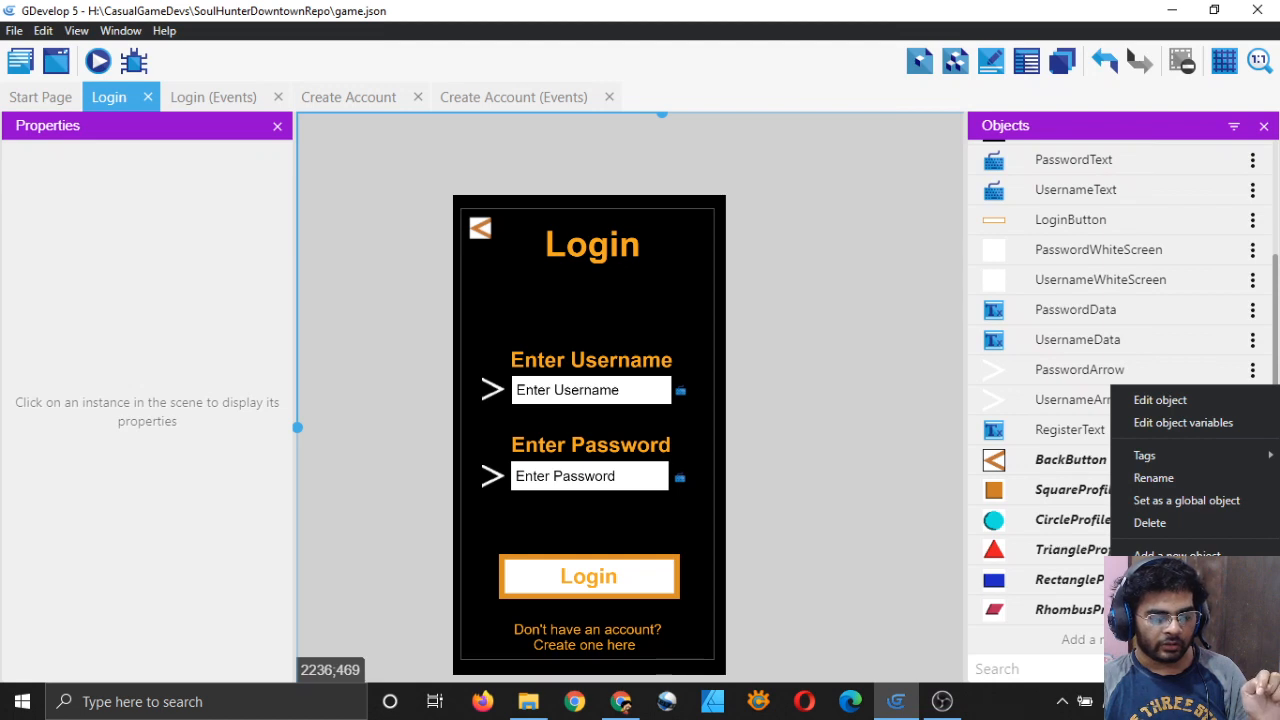
{"action": "left_click", "coordinate": [1150, 589]}
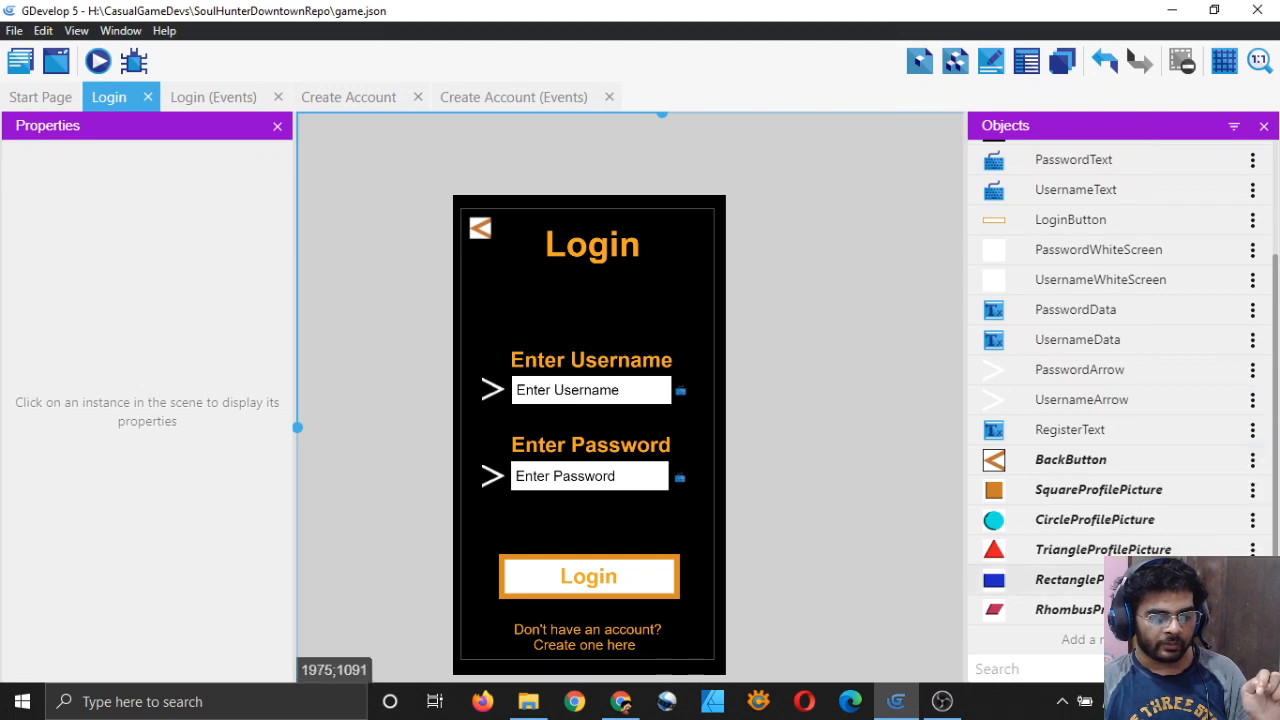
{"action": "left_click", "coordinate": [334, 97]}
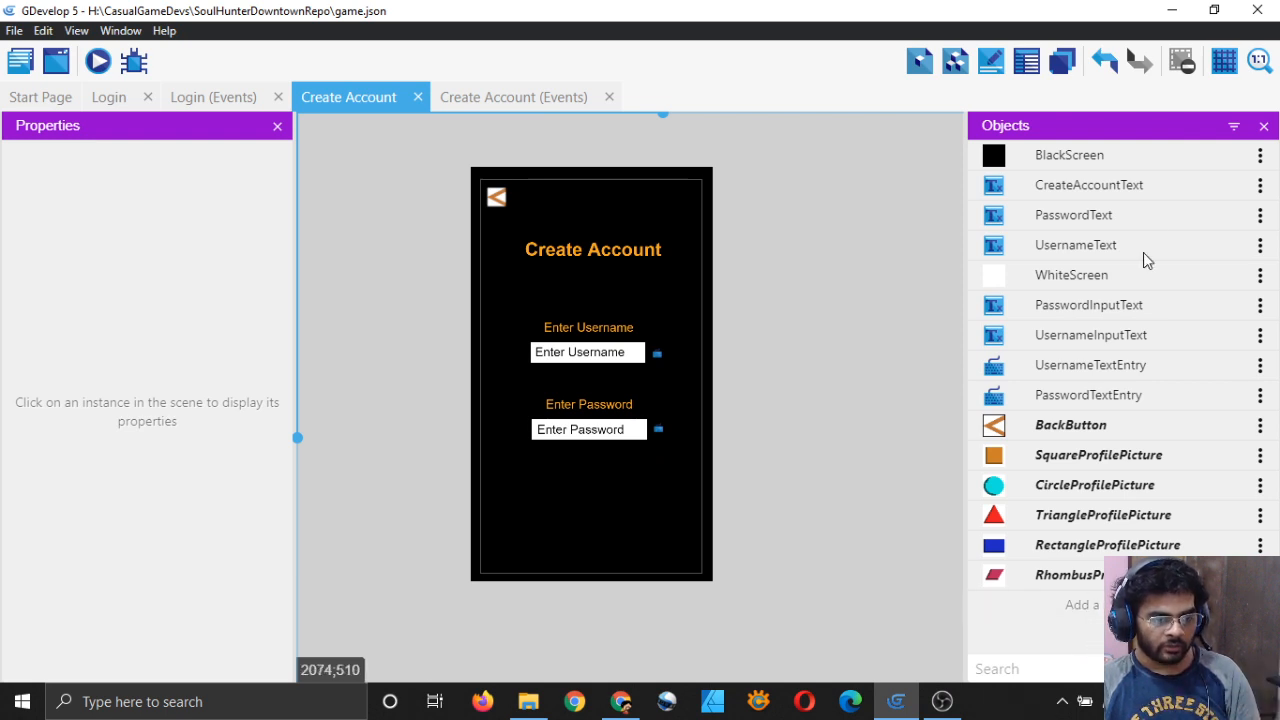
Step: Look over the BlackScreen options and scene context menu, then start adding a new object
{"action": "left_click", "coordinate": [1260, 160]}
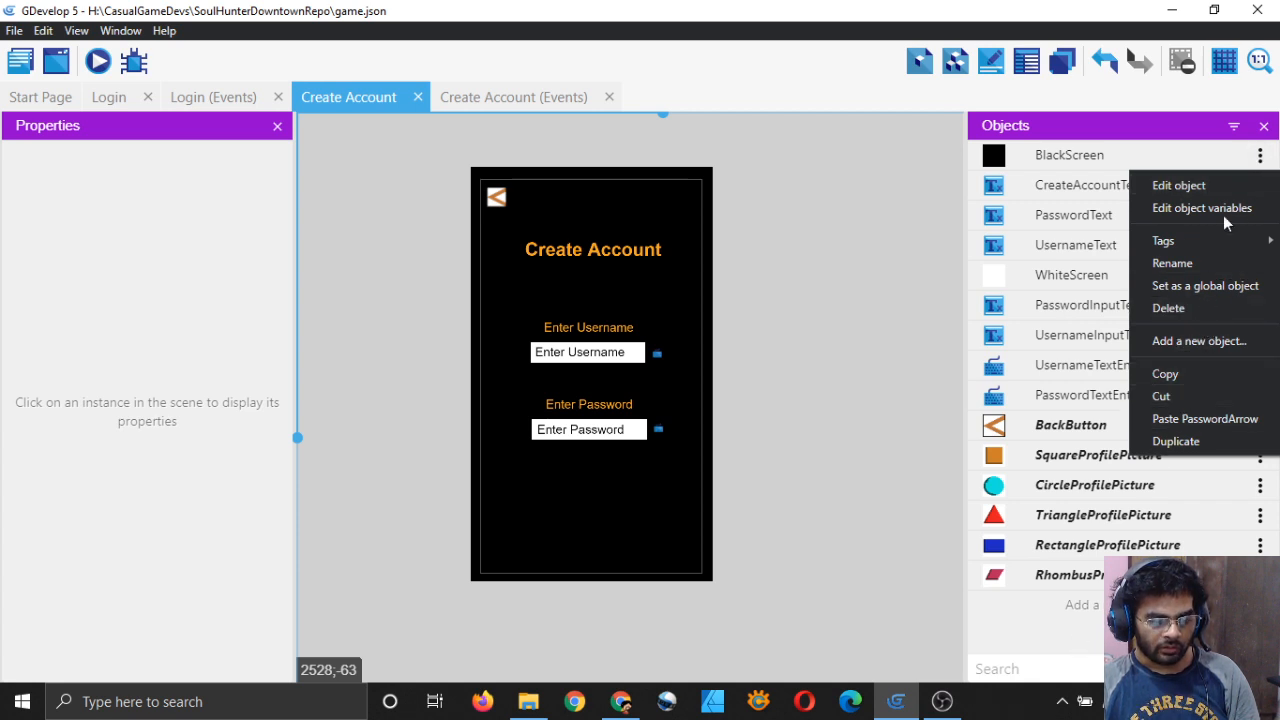
{"action": "left_click", "coordinate": [1080, 657]}
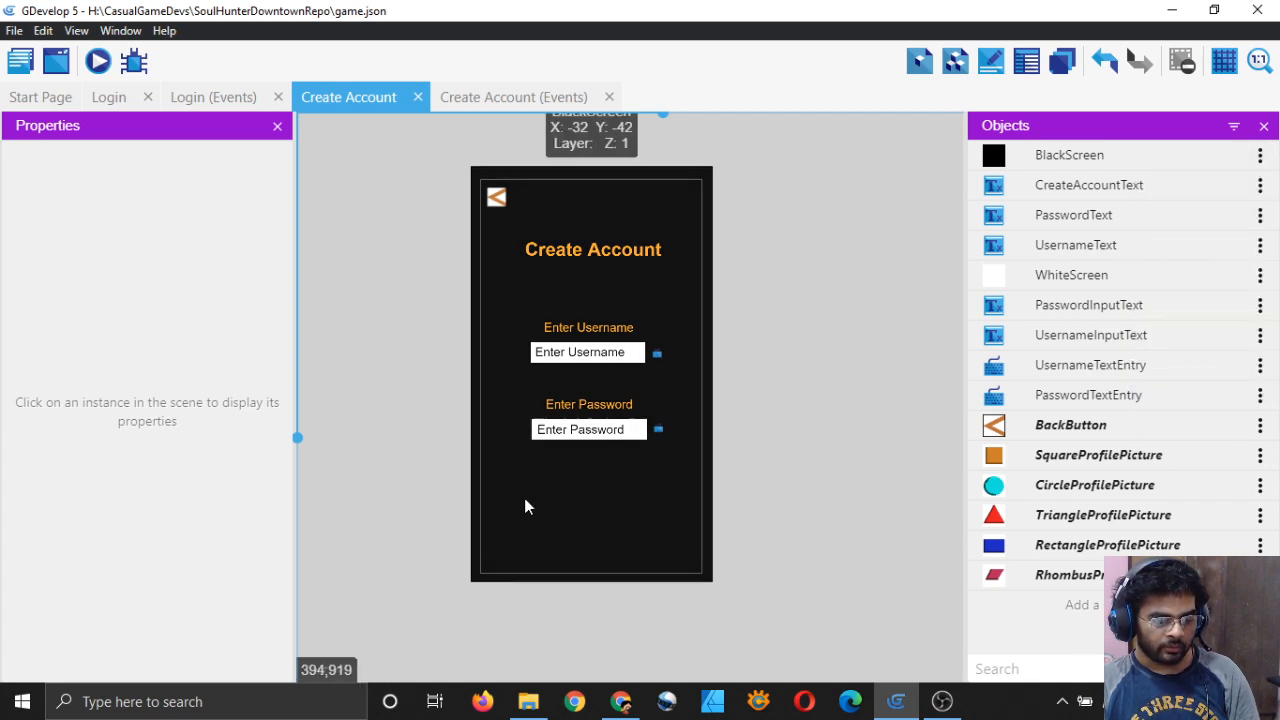
{"action": "right_click", "coordinate": [425, 330]}
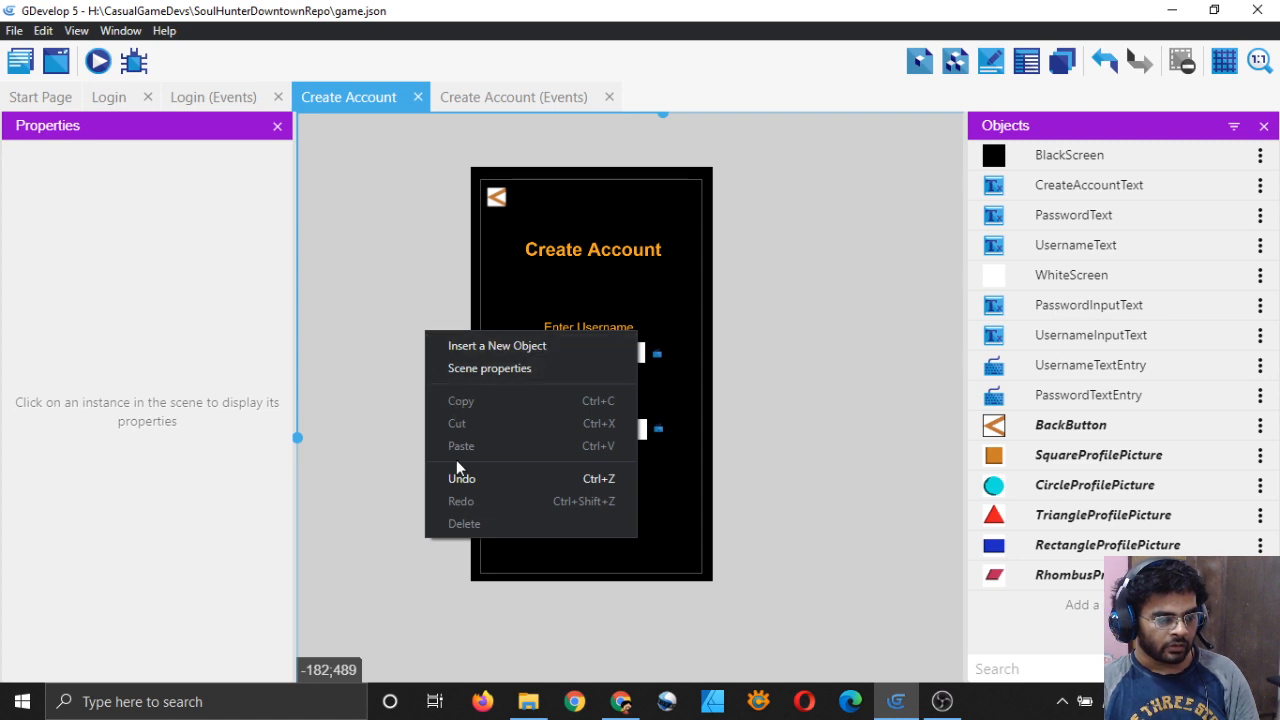
{"action": "left_click", "coordinate": [914, 331]}
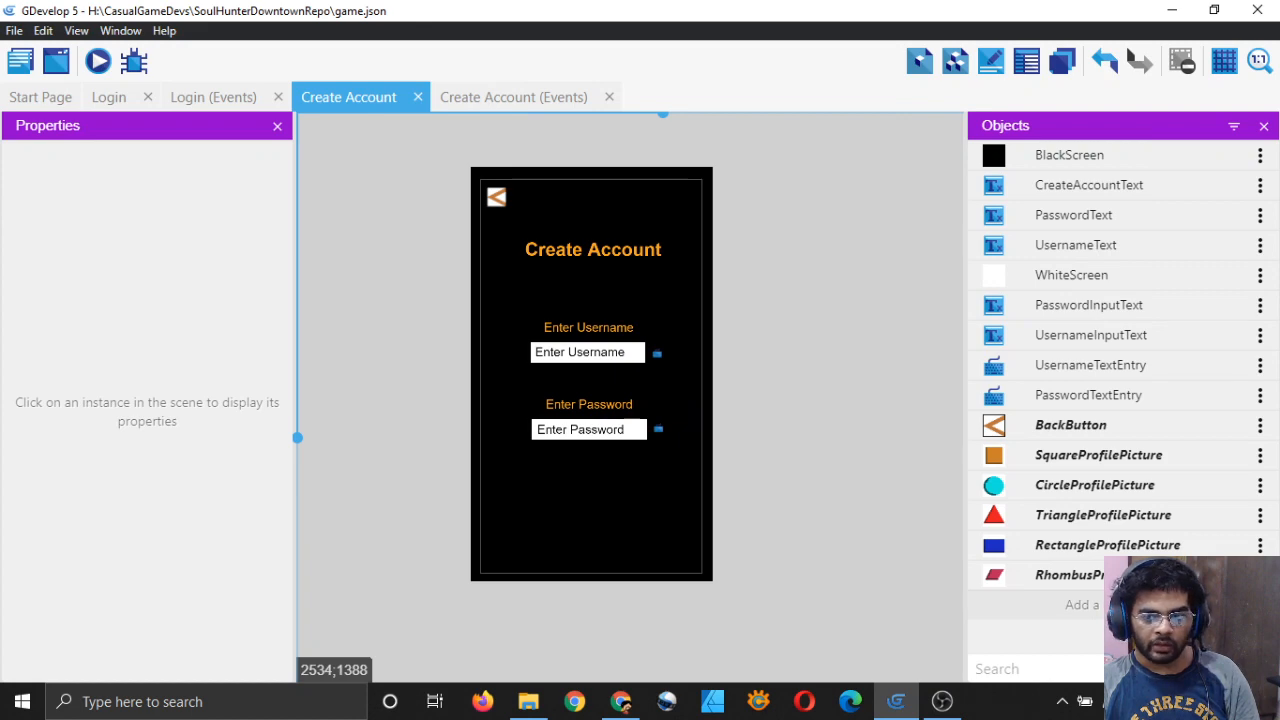
{"action": "left_click", "coordinate": [1080, 605]}
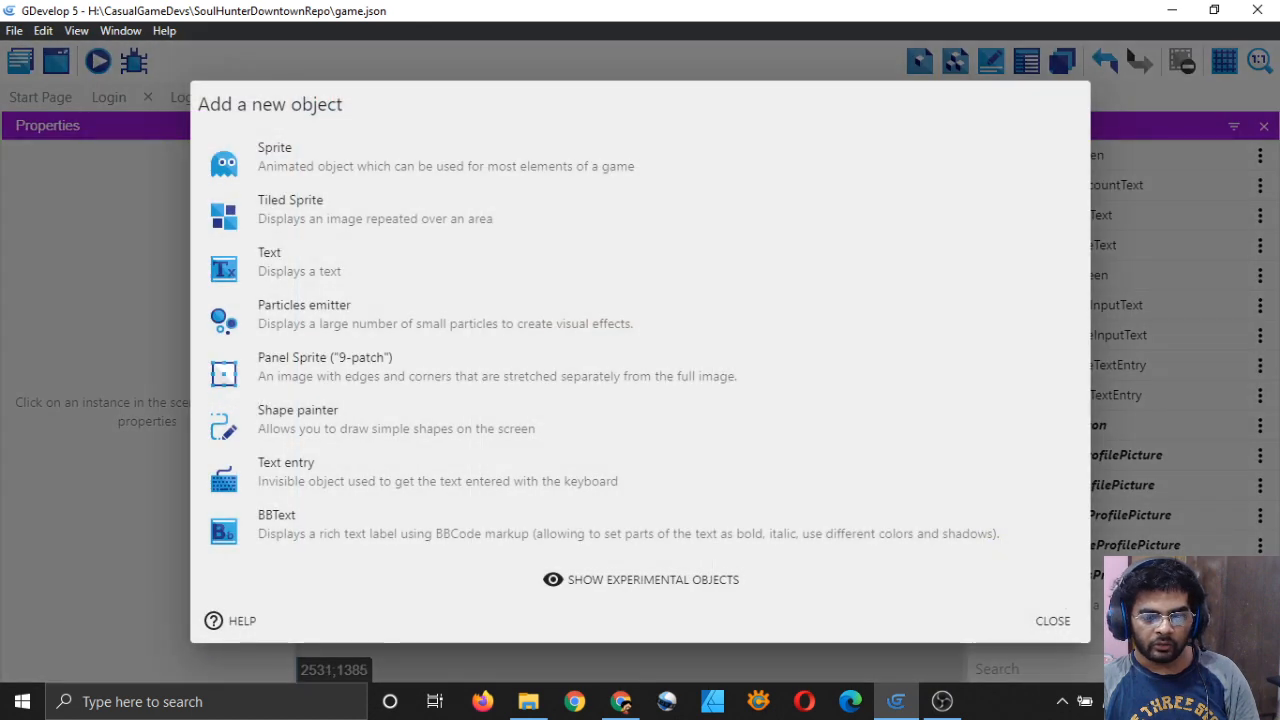
Step: Create a new sprite named UsernameArrow with an animation named Default
{"action": "left_click", "coordinate": [318, 161]}
{"action": "left_click", "coordinate": [453, 322]}
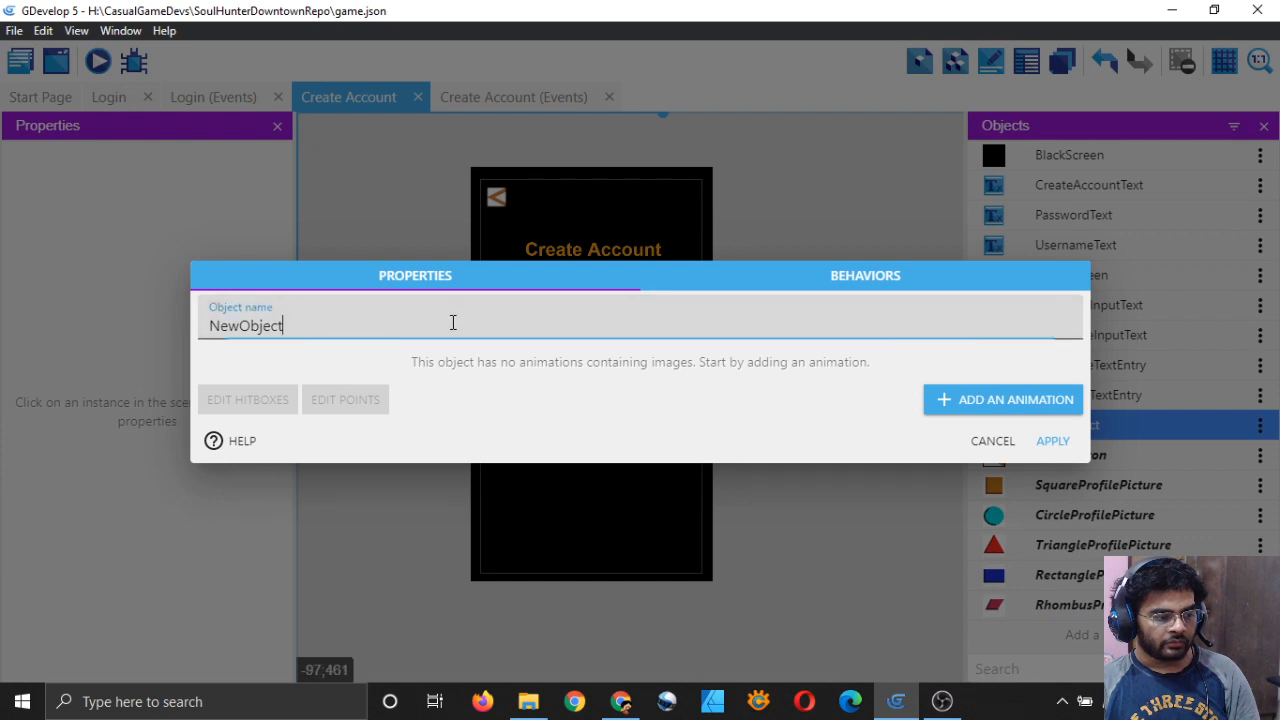
{"action": "key", "text": "ctrl+a"}
{"action": "key", "text": "BackSpace"}
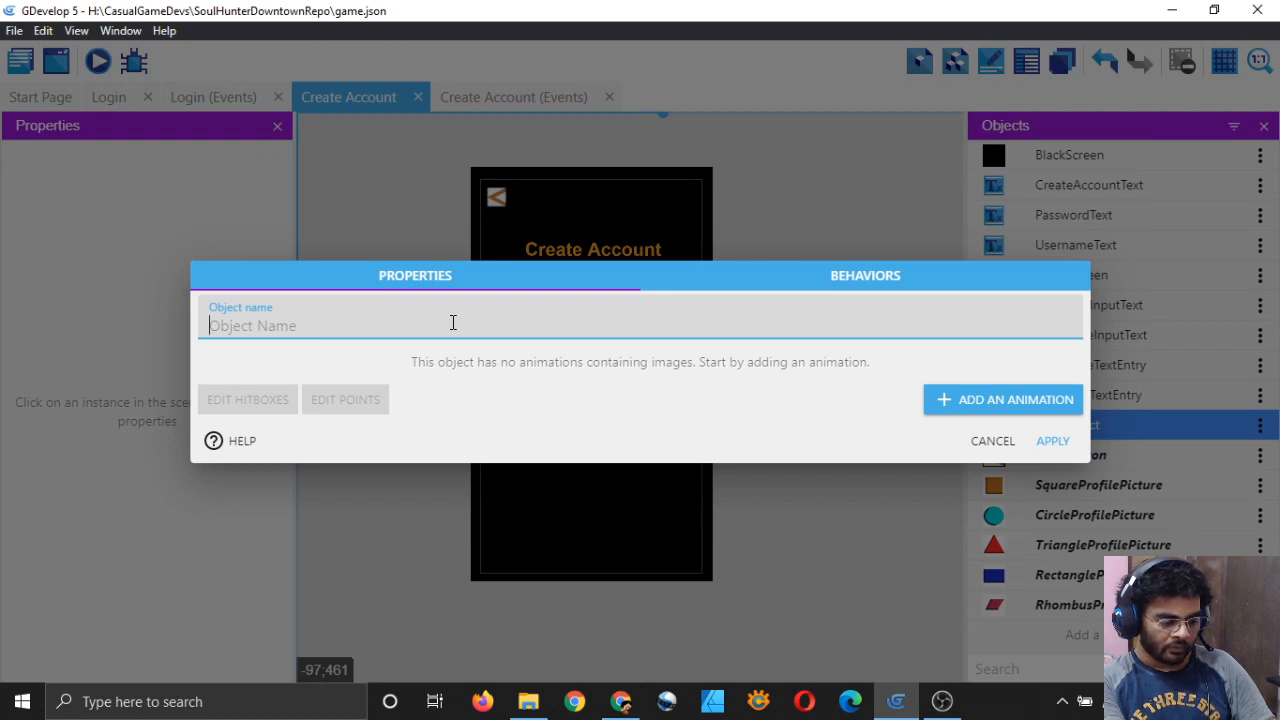
{"action": "type", "text": "UsernameArrow"}
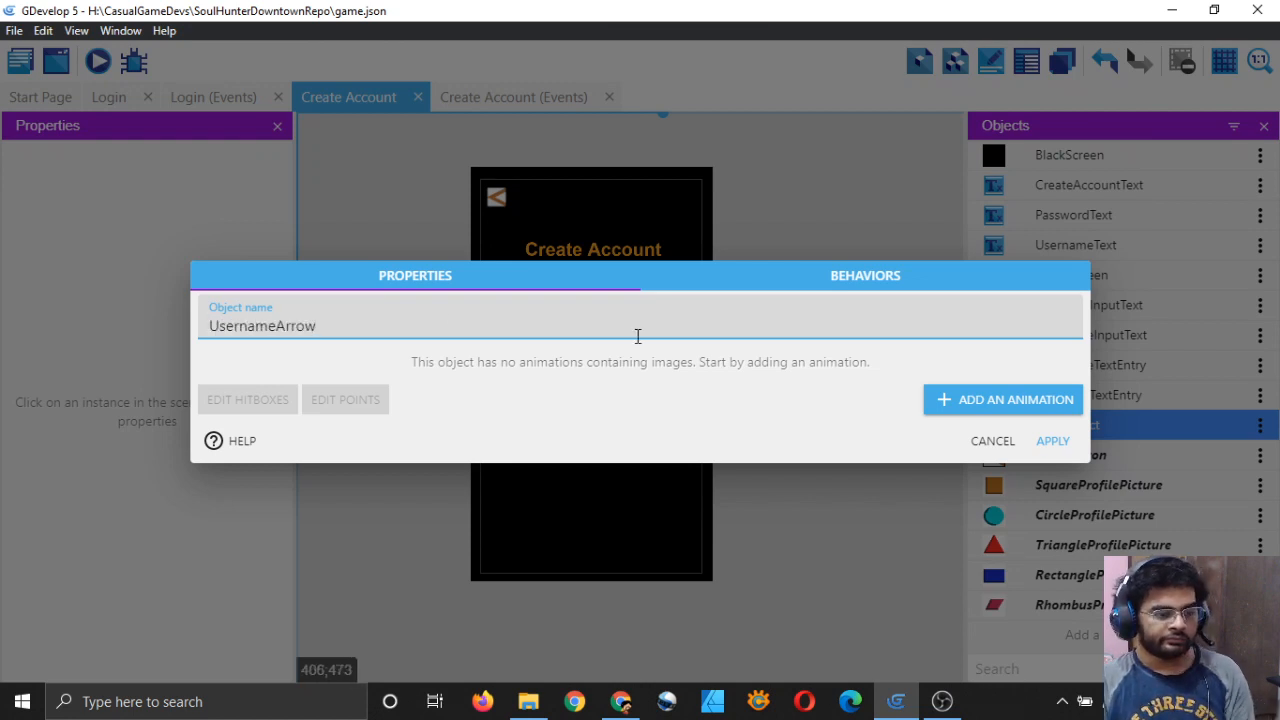
{"action": "left_click", "coordinate": [940, 405]}
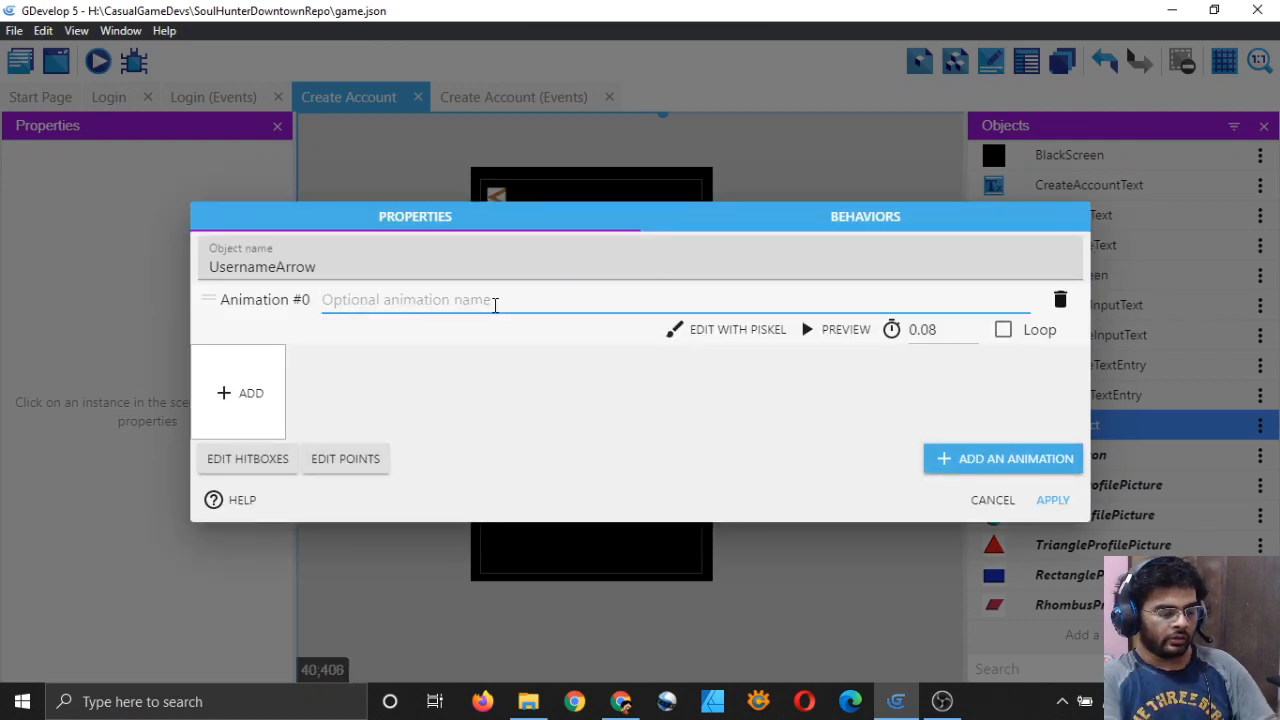
{"action": "type", "text": "Default"}
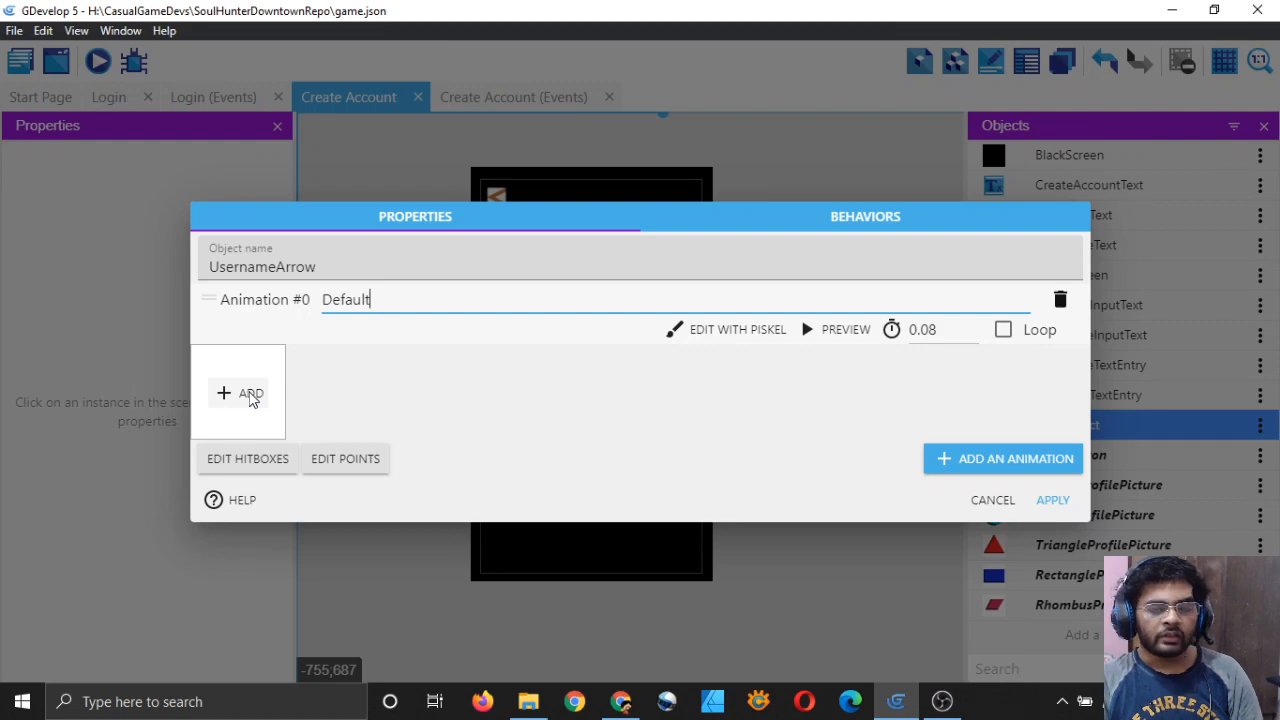
Step: Use the white arrow image Default-1-44.png as the frame and apply the object
{"action": "left_click", "coordinate": [245, 393]}
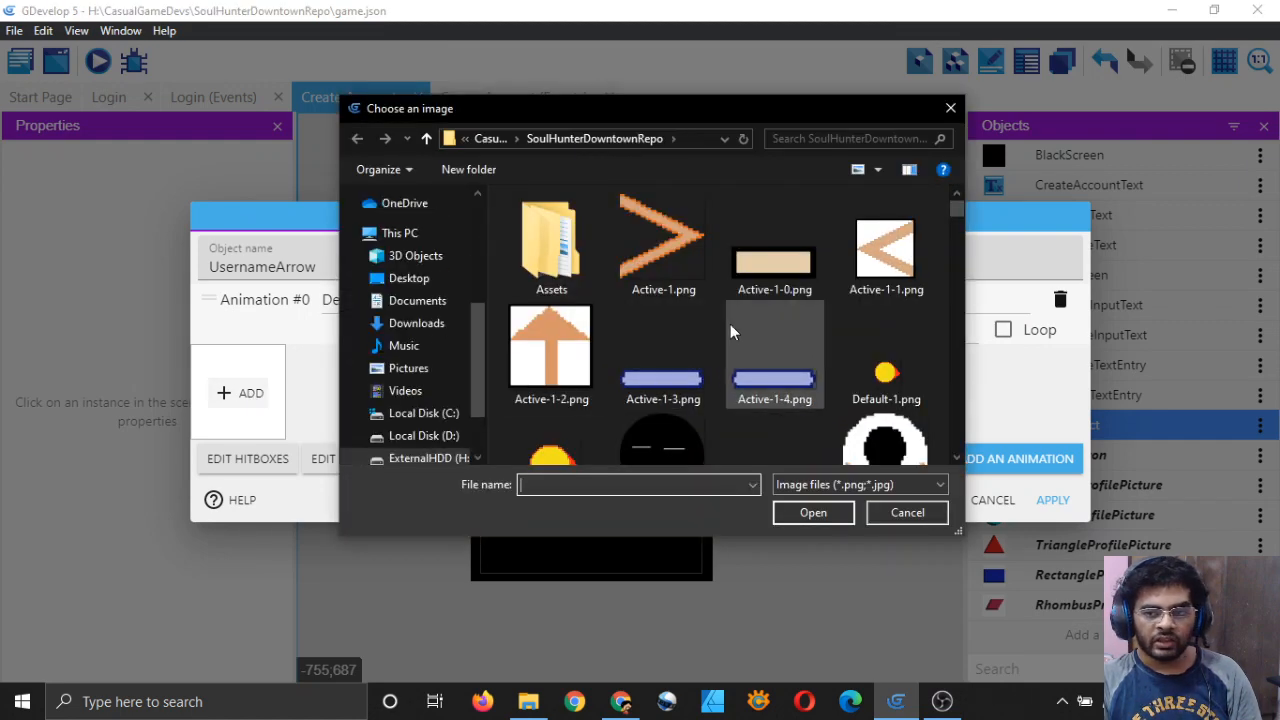
{"action": "scroll", "coordinate": [740, 325], "scroll_direction": "down", "scroll_amount": 10}
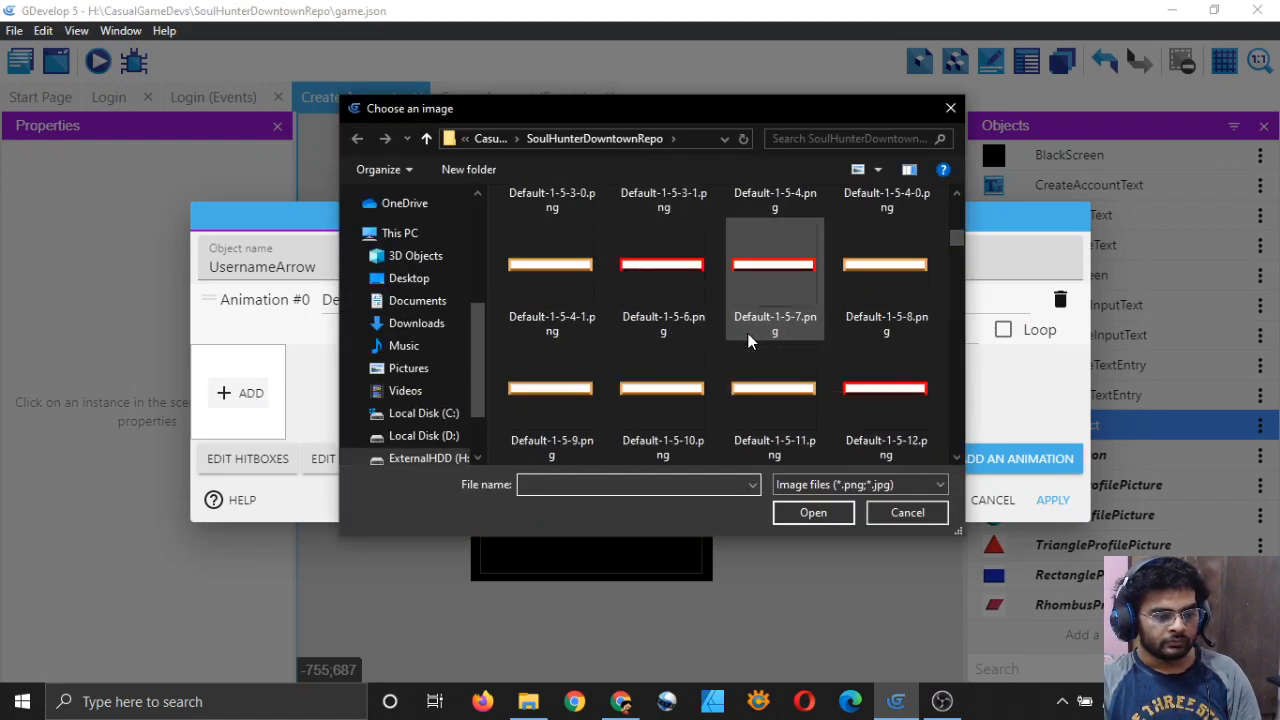
{"action": "scroll", "coordinate": [748, 338], "scroll_direction": "up", "scroll_amount": 10}
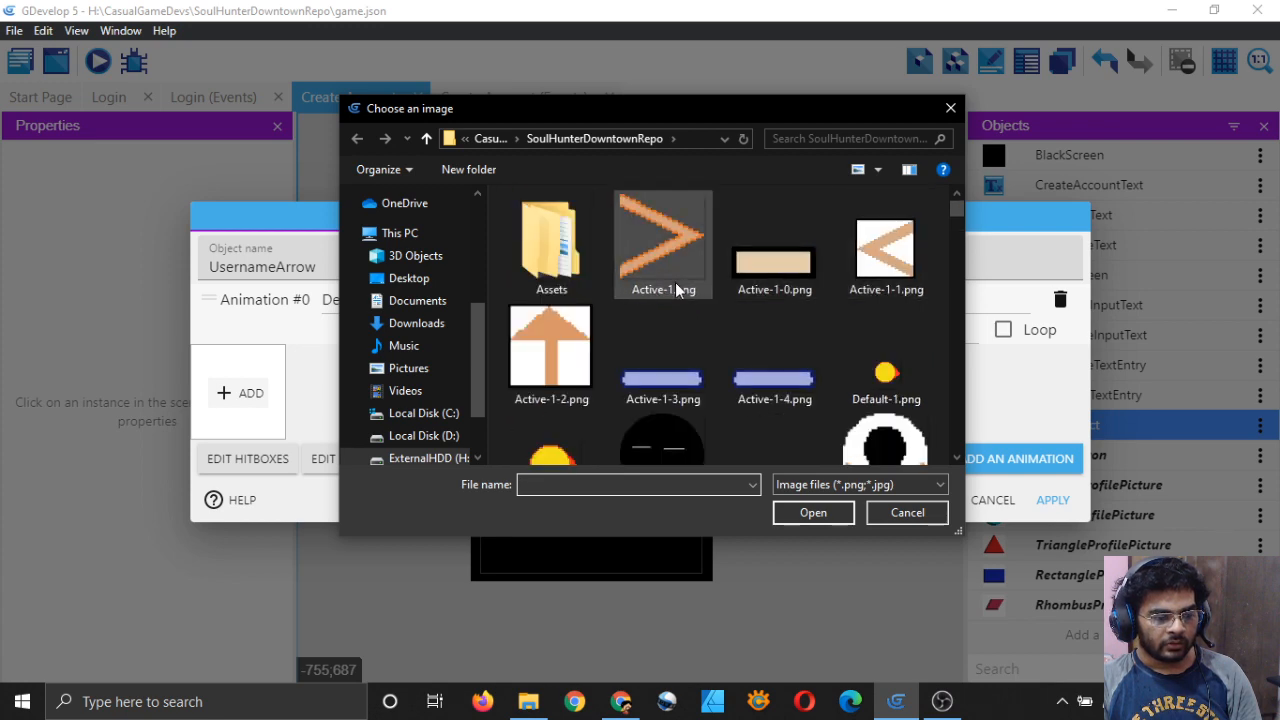
{"action": "scroll", "coordinate": [814, 329], "scroll_direction": "down", "scroll_amount": 10}
{"action": "scroll", "coordinate": [814, 329], "scroll_direction": "down", "scroll_amount": 10}
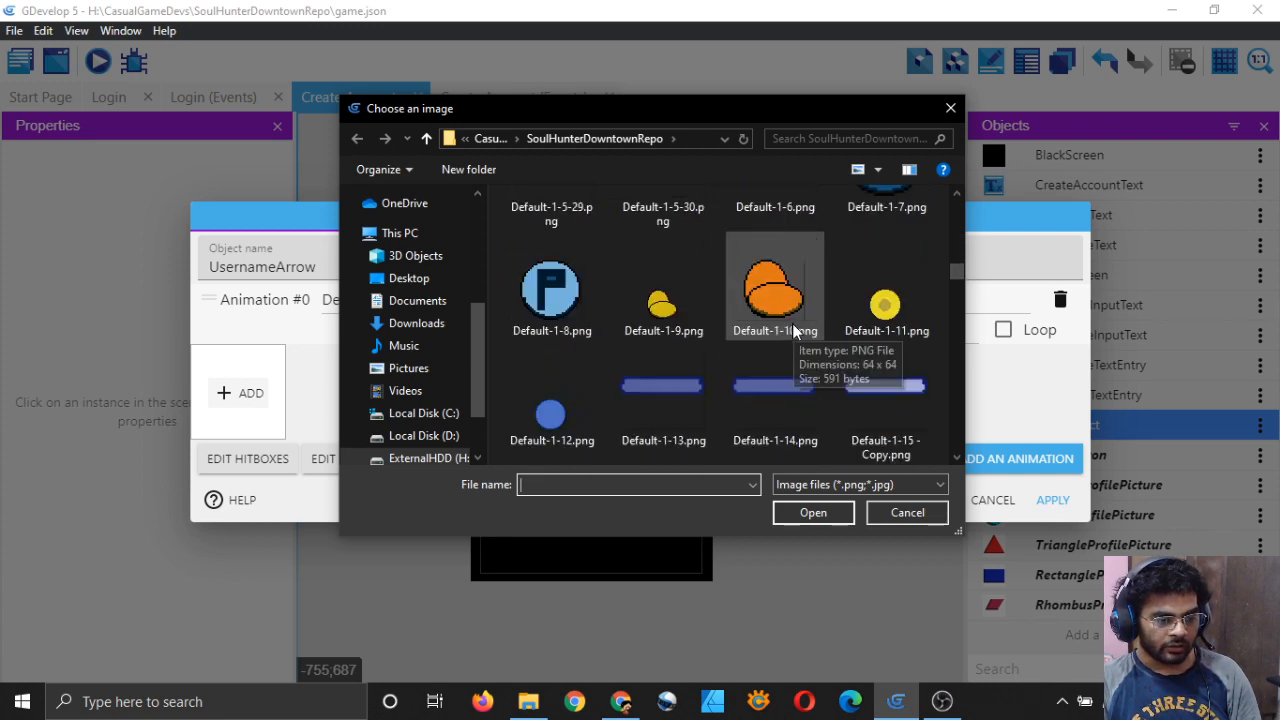
{"action": "scroll", "coordinate": [795, 331], "scroll_direction": "down", "scroll_amount": 3}
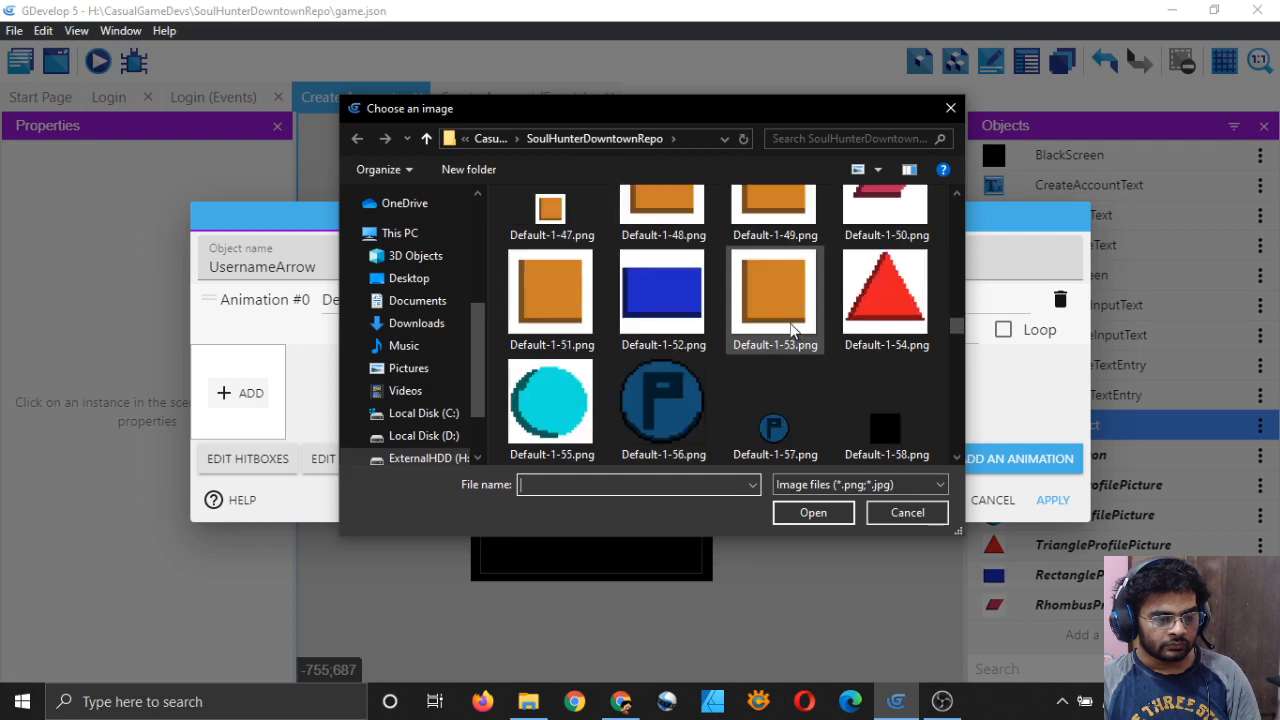
{"action": "scroll", "coordinate": [795, 331], "scroll_direction": "up", "scroll_amount": 3}
{"action": "scroll", "coordinate": [726, 400], "scroll_direction": "down", "scroll_amount": 1}
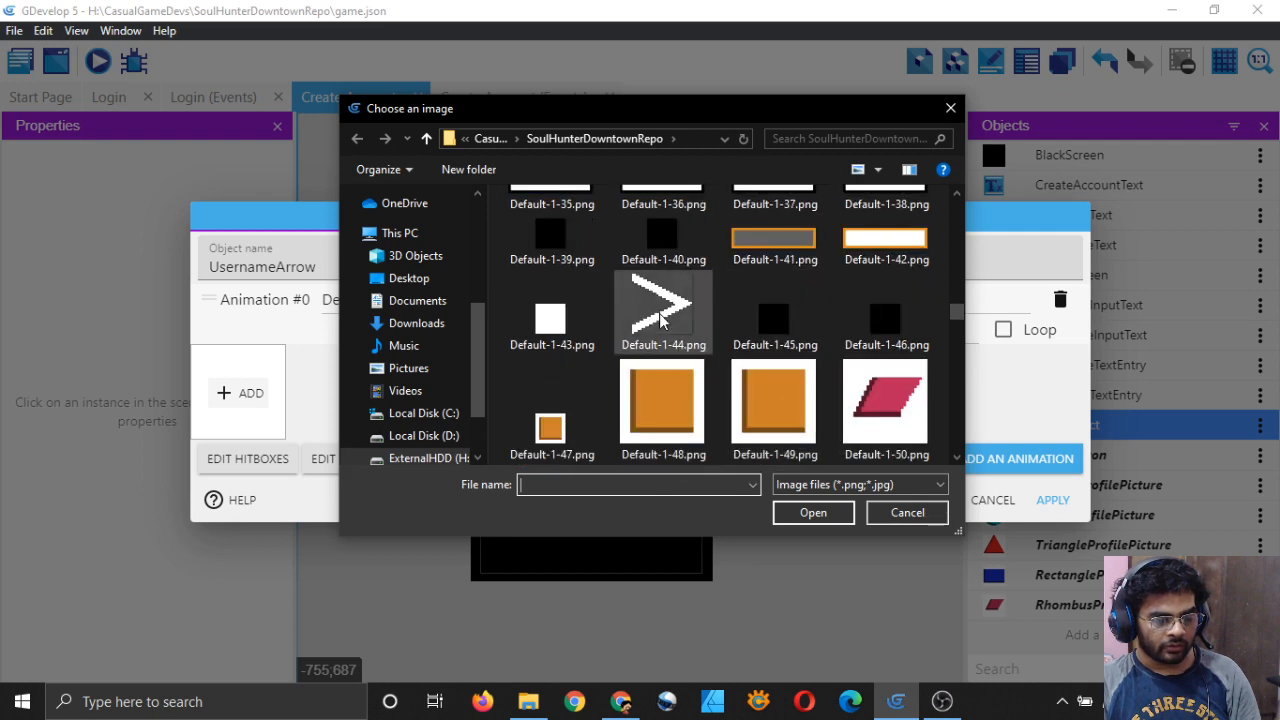
{"action": "left_click", "coordinate": [660, 315]}
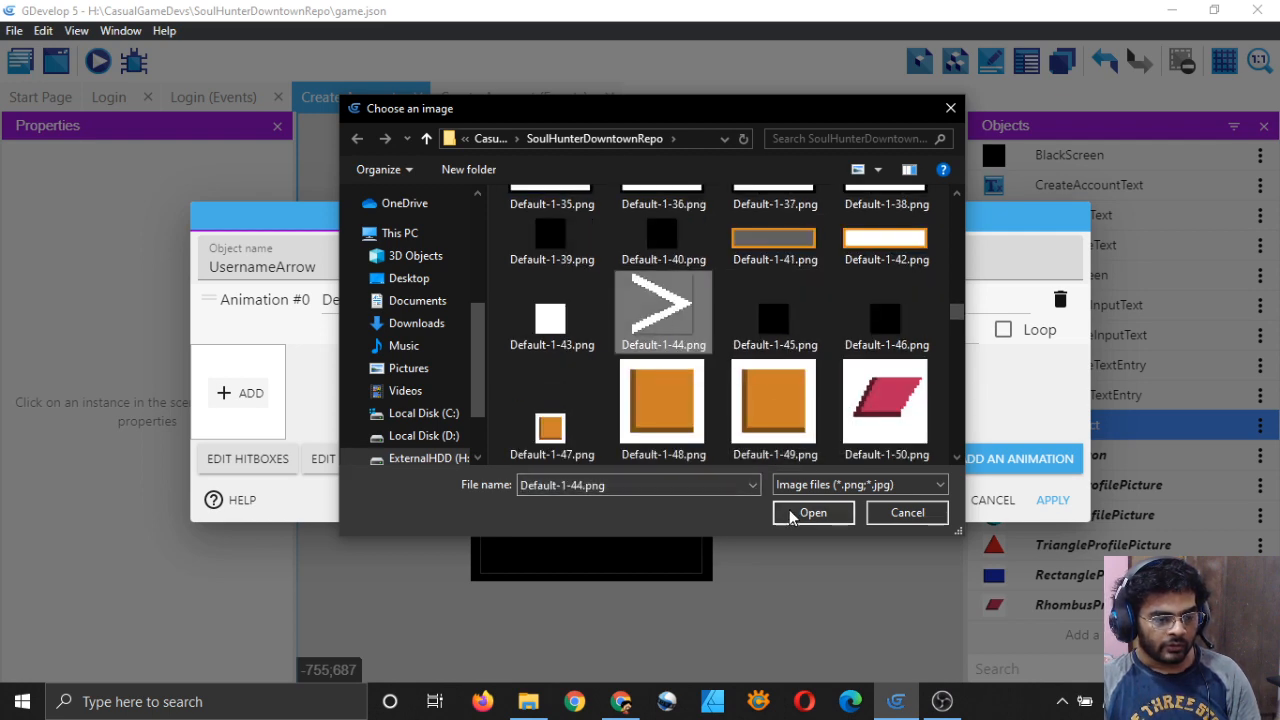
{"action": "left_click", "coordinate": [805, 513]}
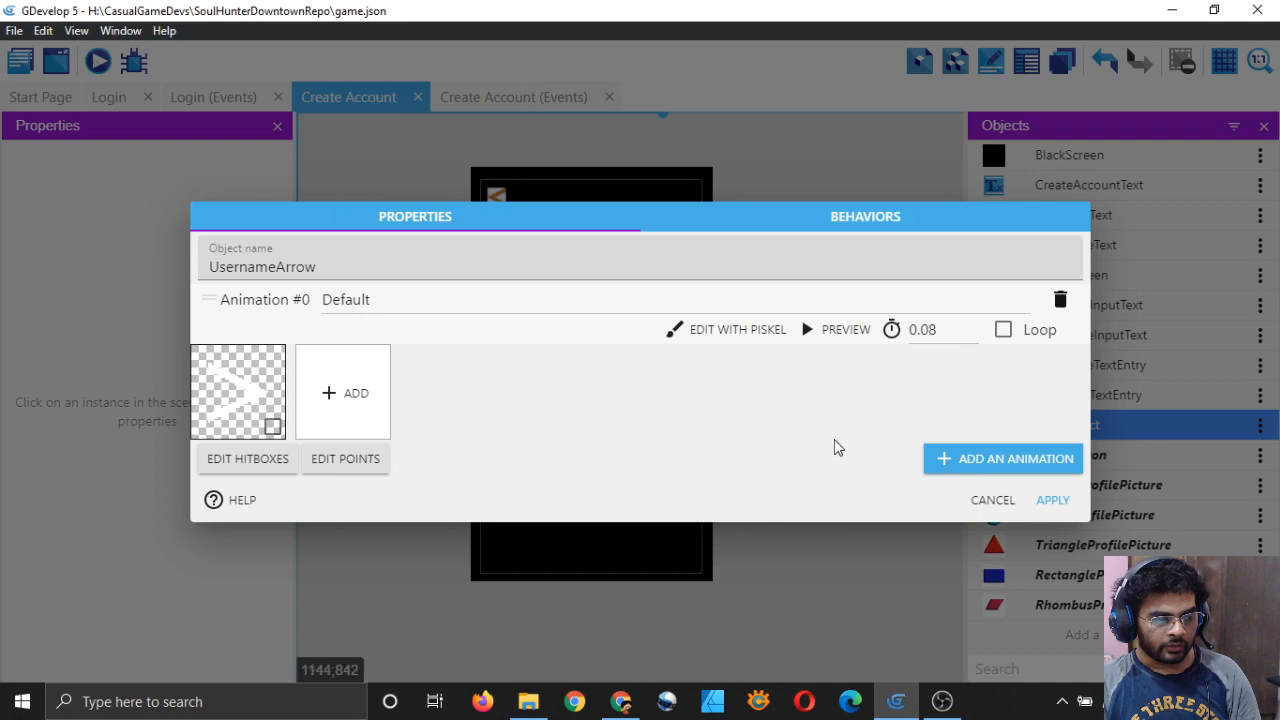
{"action": "left_click", "coordinate": [1053, 502]}
Step: Place a UsernameArrow instance left of the Enter Username field, nudged up slightly
{"action": "left_click_drag", "start_coordinate": [995, 424], "coordinate": [514, 357]}
{"action": "scroll", "coordinate": [514, 358], "scroll_direction": "up", "scroll_amount": 5}
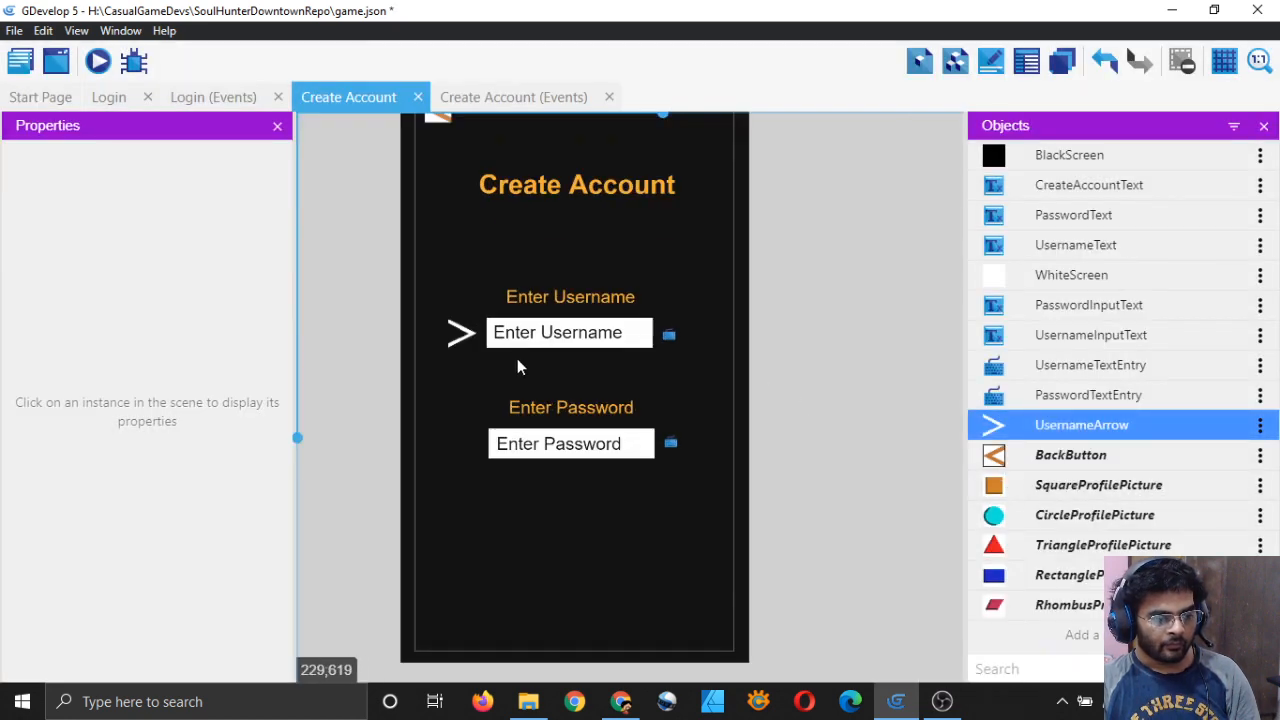
{"action": "left_click", "coordinate": [358, 294]}
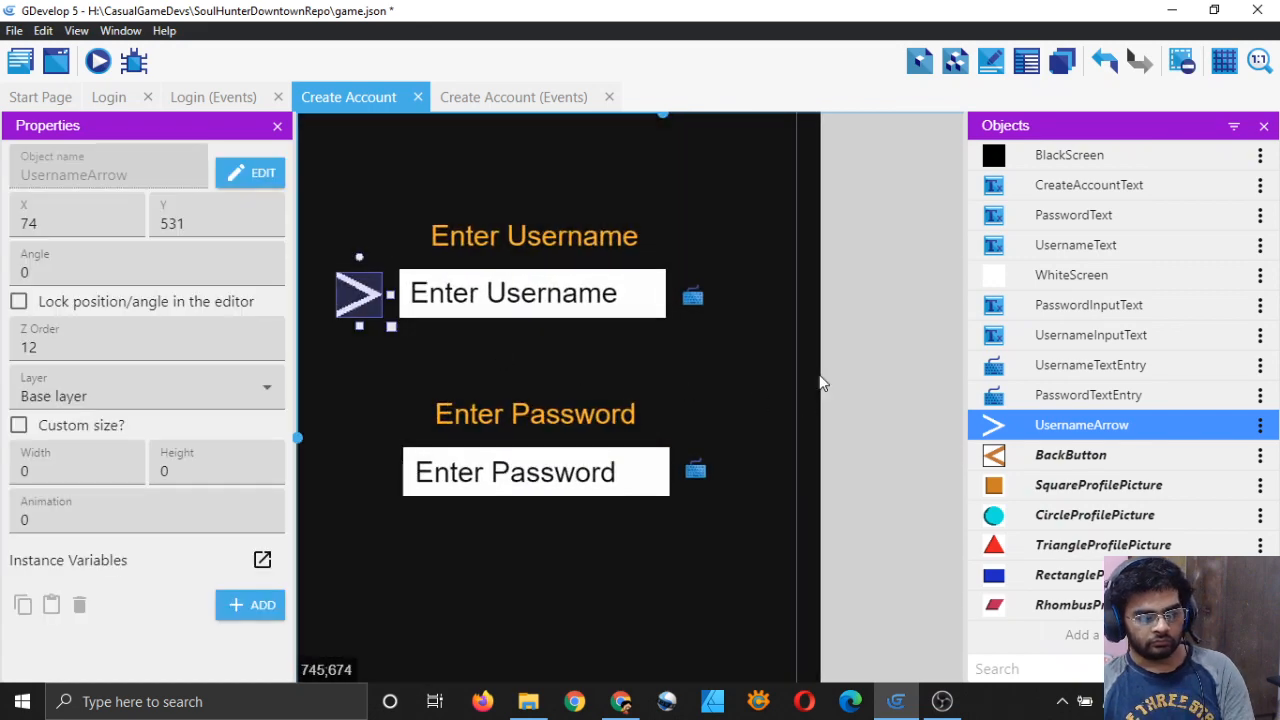
{"action": "key", "text": "Up"}
{"action": "key", "text": "Up"}
{"action": "left_click", "coordinate": [874, 346]}
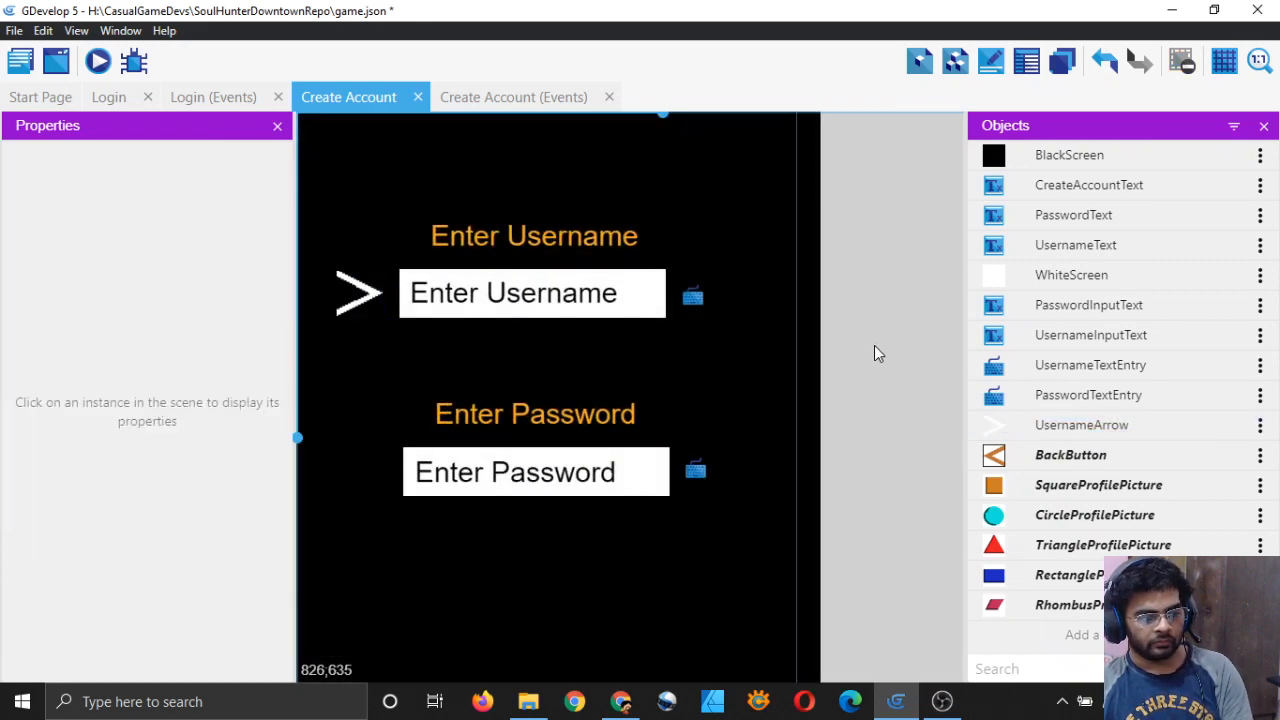
{"action": "scroll", "coordinate": [875, 348], "scroll_direction": "down", "scroll_amount": 3}
{"action": "scroll", "coordinate": [810, 365], "scroll_direction": "down", "scroll_amount": 2}
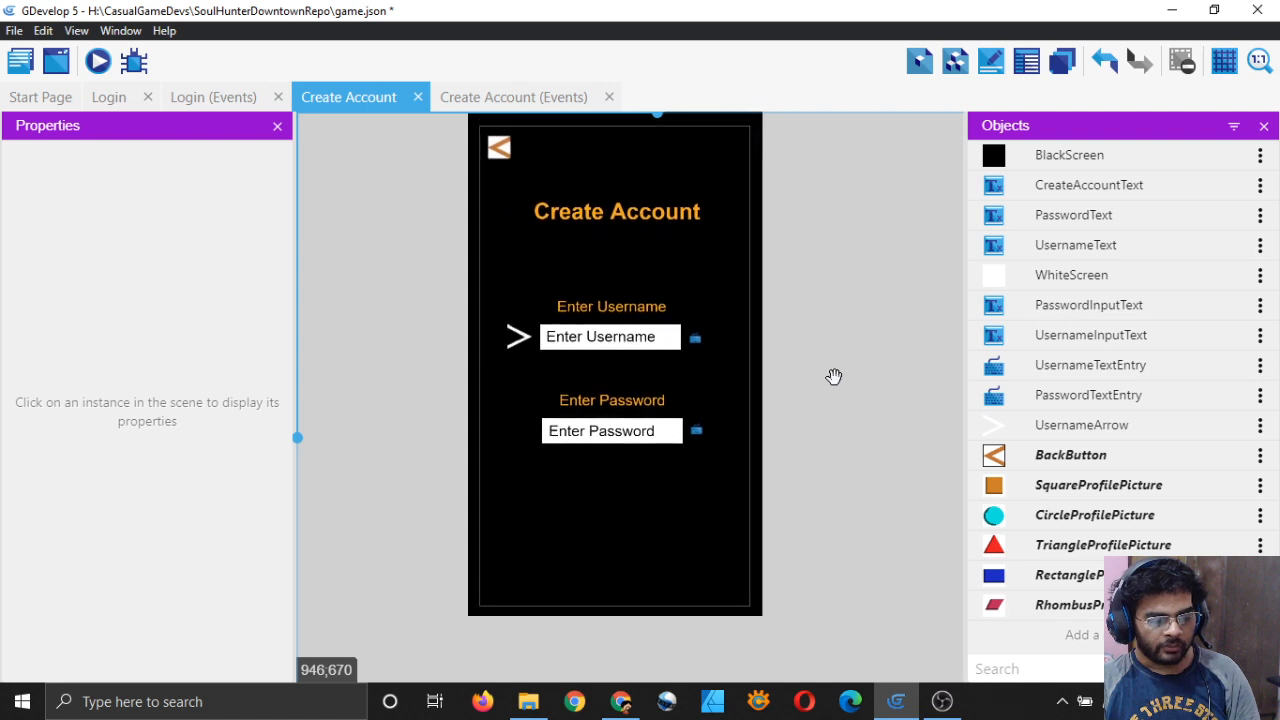
Step: Duplicate UsernameArrow and rename the copy PasswordArrow
{"action": "left_click", "coordinate": [1261, 430]}
{"action": "left_click", "coordinate": [1219, 420]}
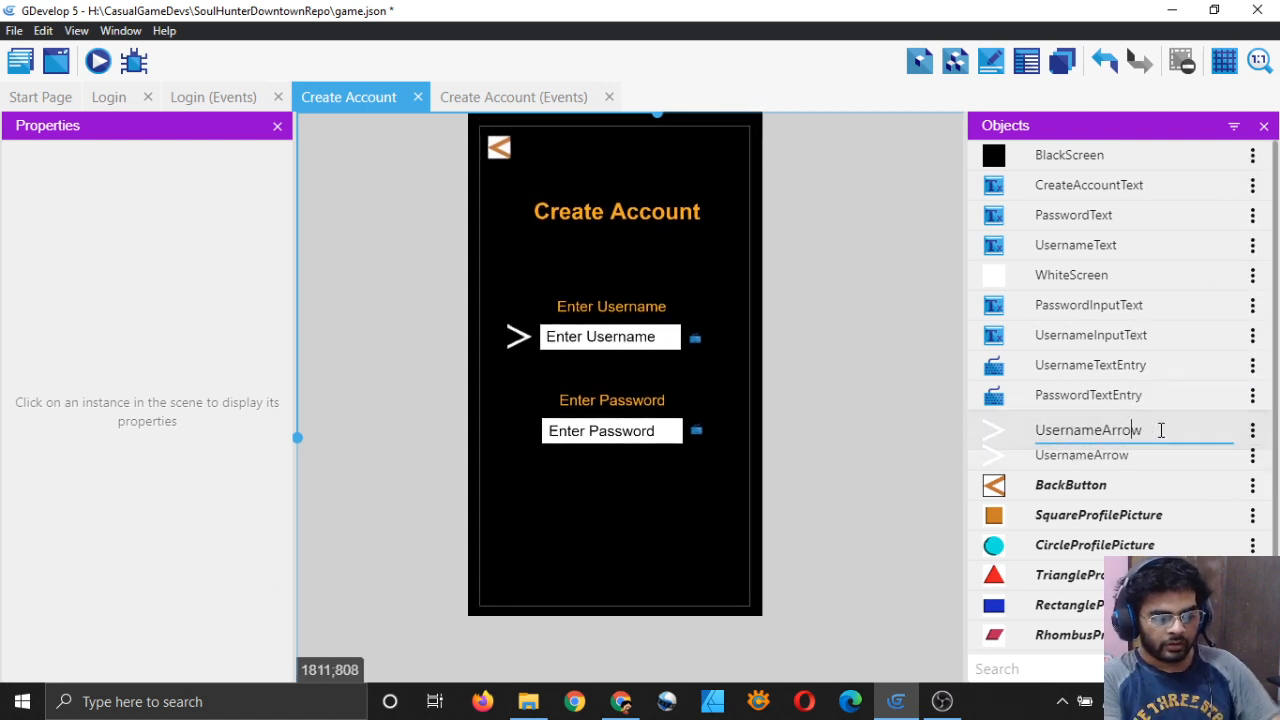
{"action": "key", "text": "BackSpace"}
{"action": "key", "text": "BackSpace"}
{"action": "key", "text": "BackSpace"}
{"action": "key", "text": "BackSpace"}
{"action": "key", "text": "BackSpace"}
{"action": "key", "text": "BackSpace"}
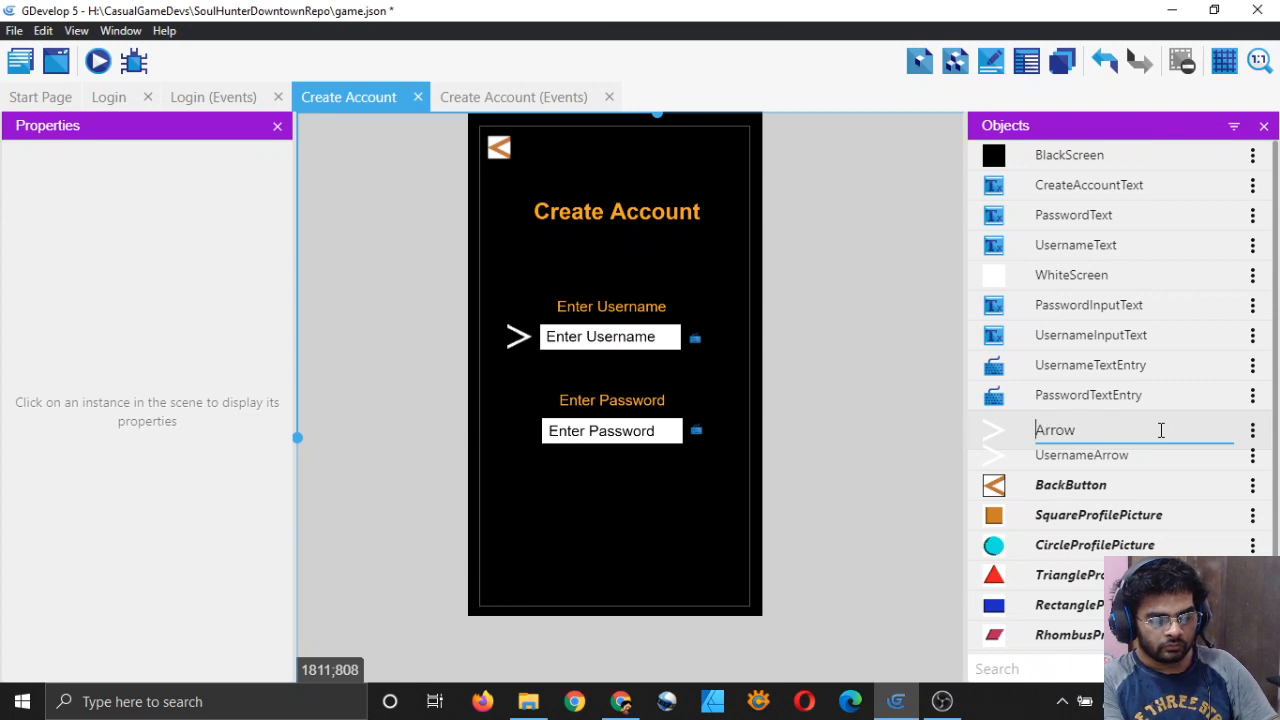
{"action": "type", "text": "PAss"}
{"action": "type", "text": "ss"}
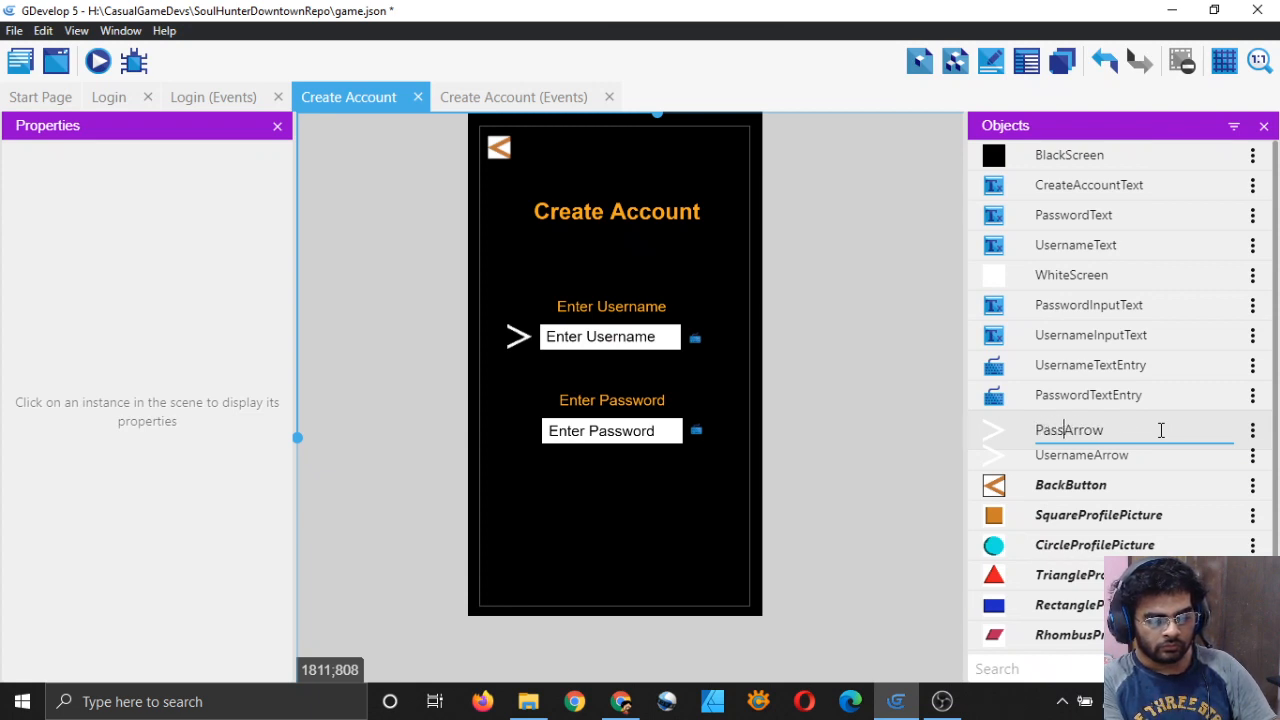
{"action": "type", "text": "word"}
{"action": "key", "text": "Return"}
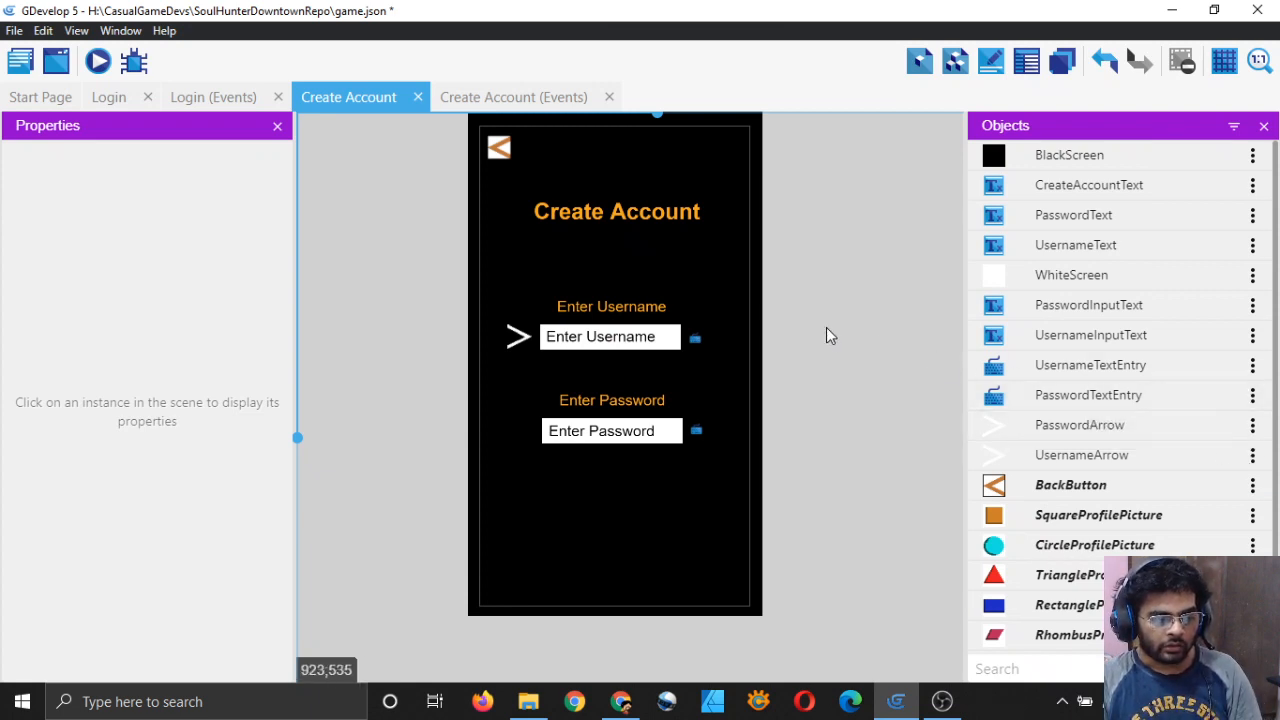
Step: Place a PasswordArrow beside the Enter Password field and save the project
{"action": "left_click_drag", "start_coordinate": [986, 424], "coordinate": [515, 431]}
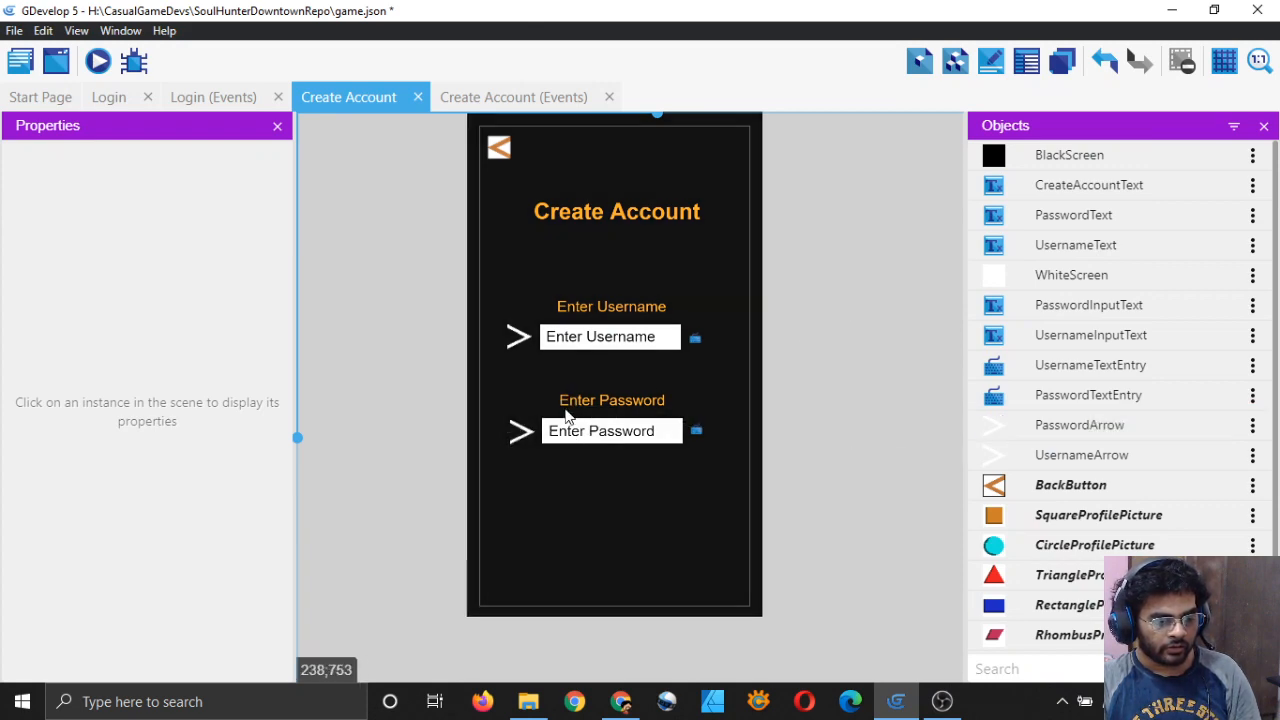
{"action": "scroll", "coordinate": [565, 430], "scroll_direction": "up", "scroll_amount": 1}
{"action": "scroll", "coordinate": [565, 430], "scroll_direction": "down", "scroll_amount": 2}
{"action": "scroll", "coordinate": [810, 396], "scroll_direction": "down", "scroll_amount": 1}
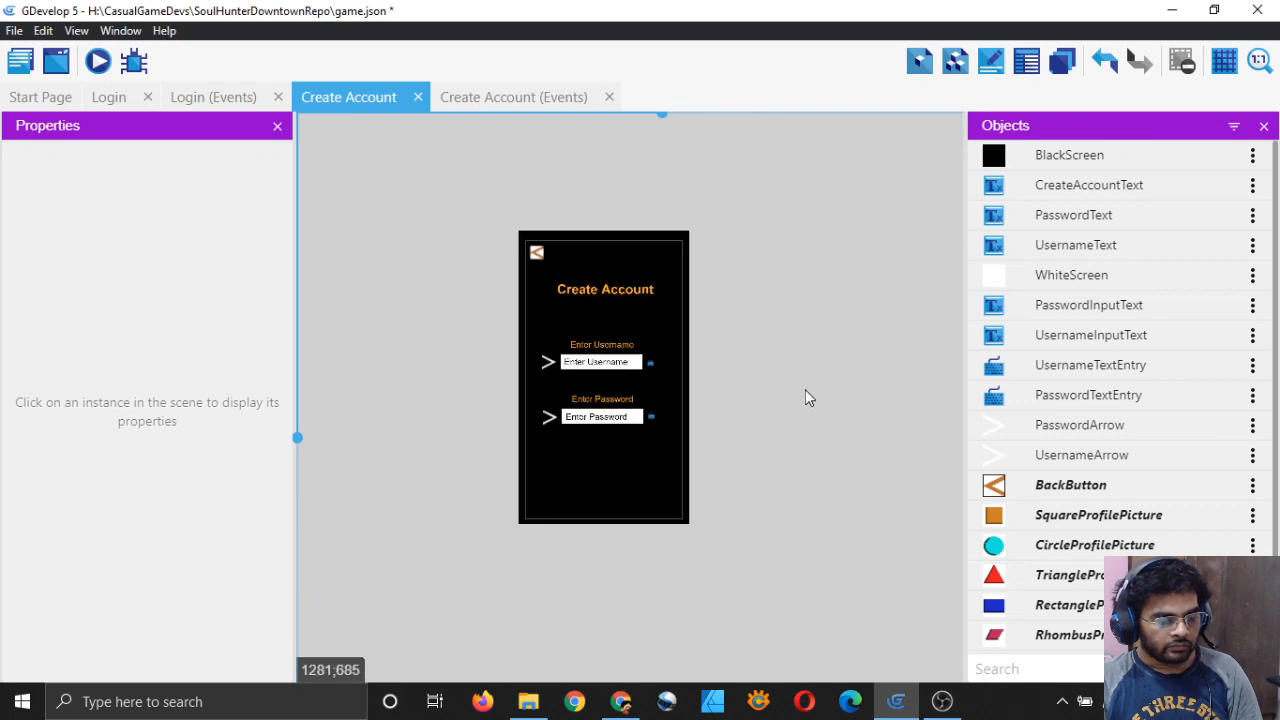
{"action": "scroll", "coordinate": [814, 390], "scroll_direction": "up", "scroll_amount": 1}
{"action": "scroll", "coordinate": [811, 386], "scroll_direction": "down", "scroll_amount": 1}
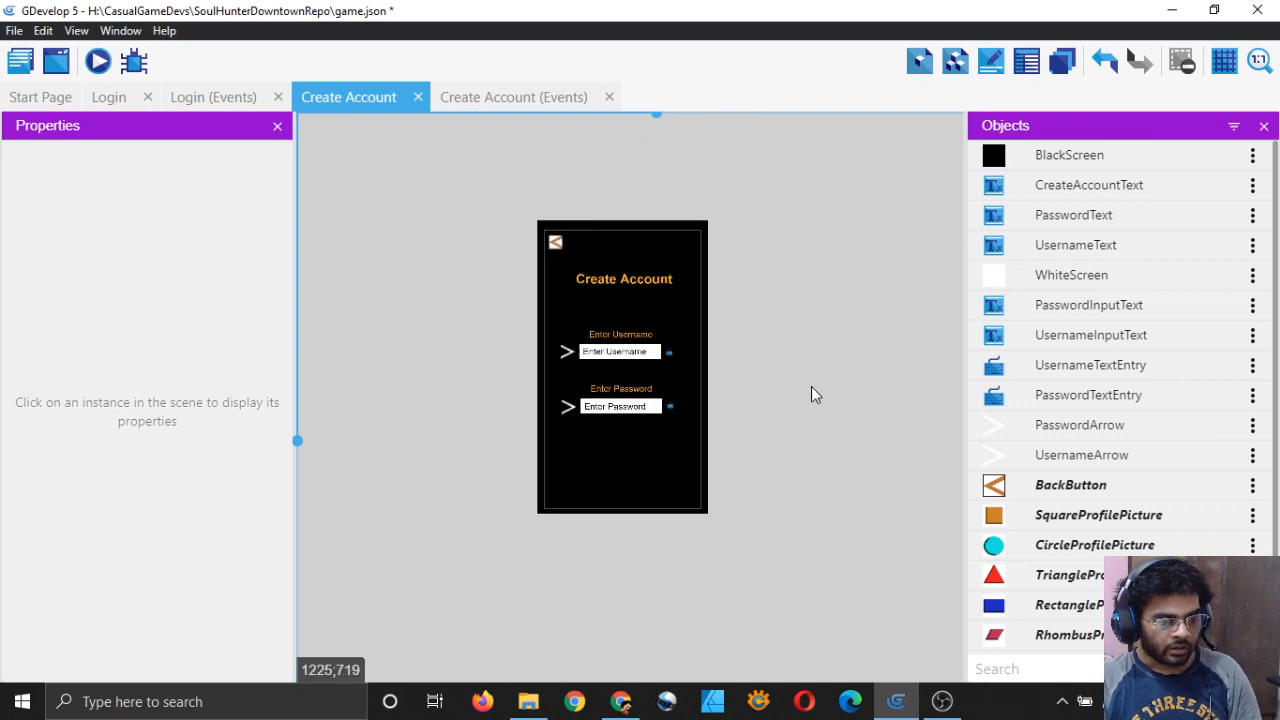
{"action": "key", "text": "ctrl+s"}
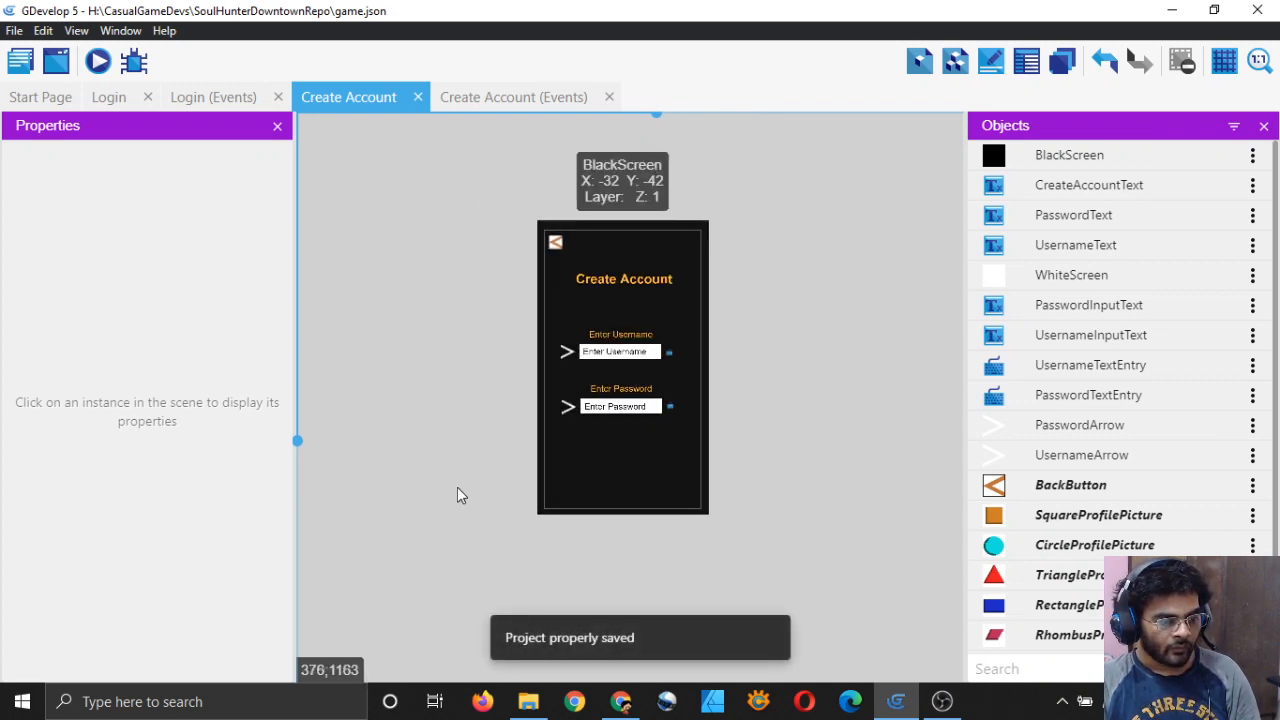
Step: Compare the layout with the Login scene, then return to Create Account
{"action": "left_click", "coordinate": [126, 98]}
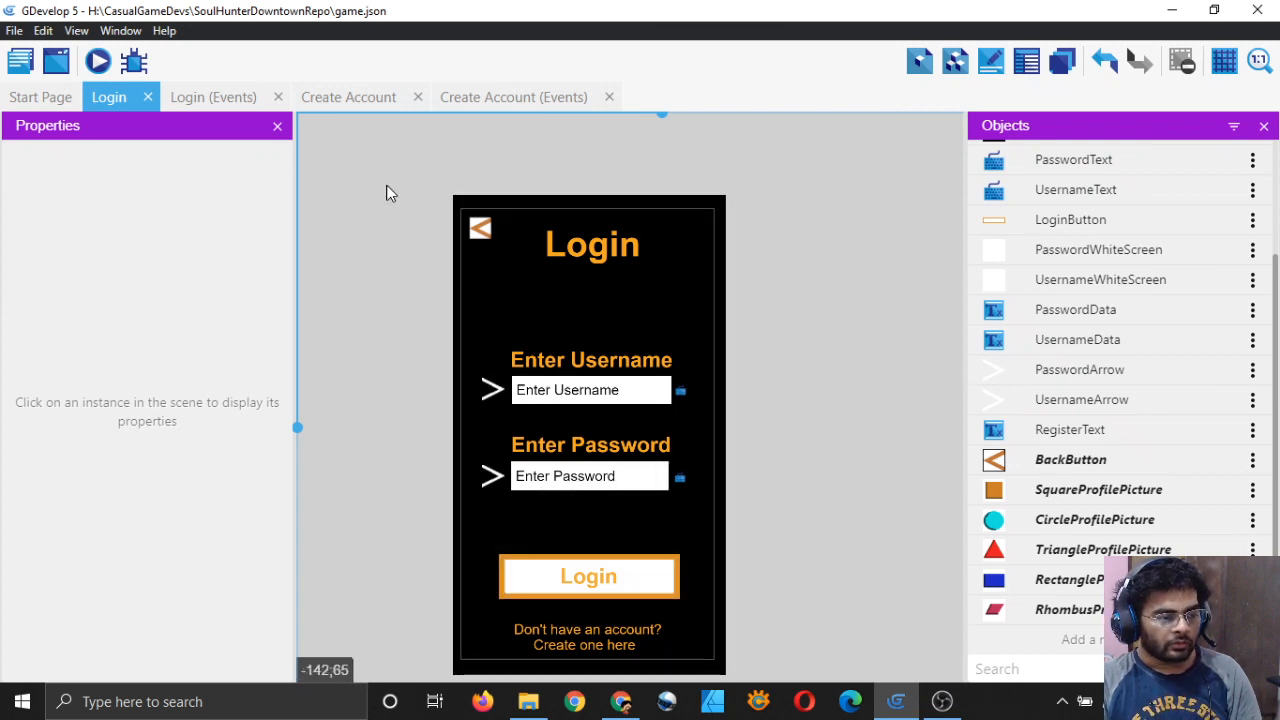
{"action": "left_click", "coordinate": [375, 97]}
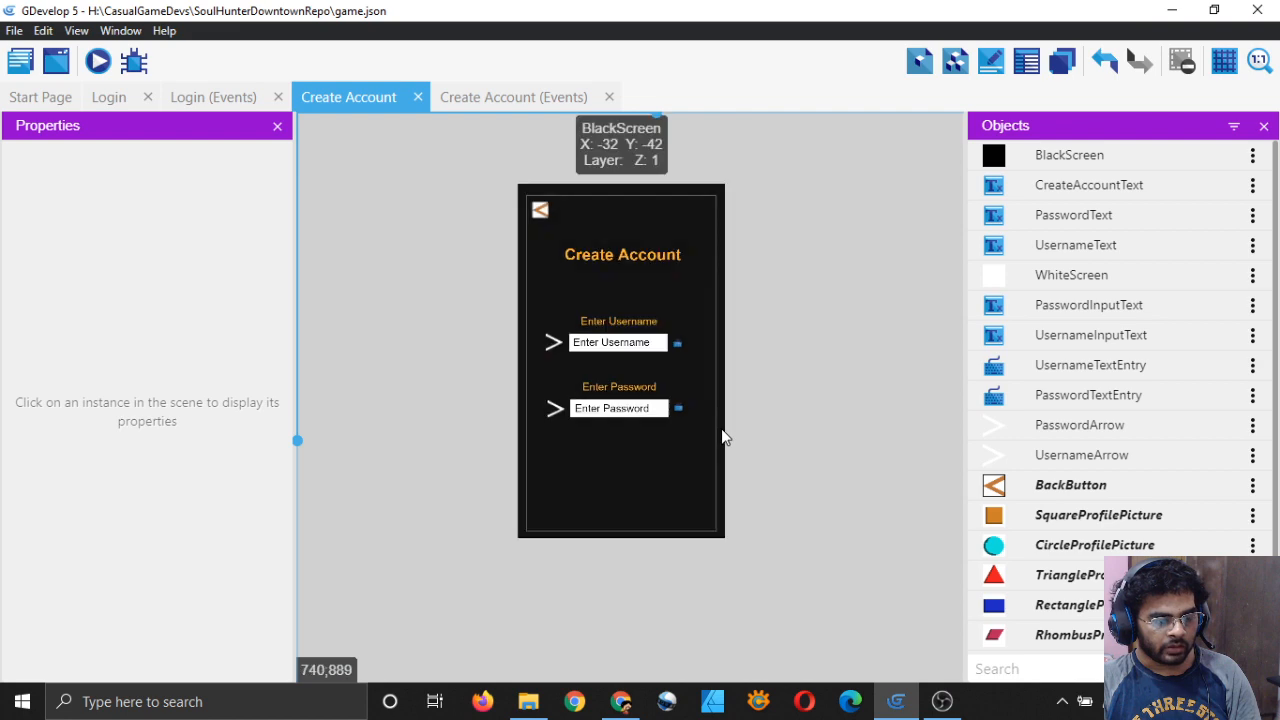
{"action": "scroll", "coordinate": [740, 430], "scroll_direction": "up", "scroll_amount": 2}
Step: Create a new sprite object named CreateAccountButton
{"action": "scroll", "coordinate": [1050, 437], "scroll_direction": "down", "scroll_amount": 1}
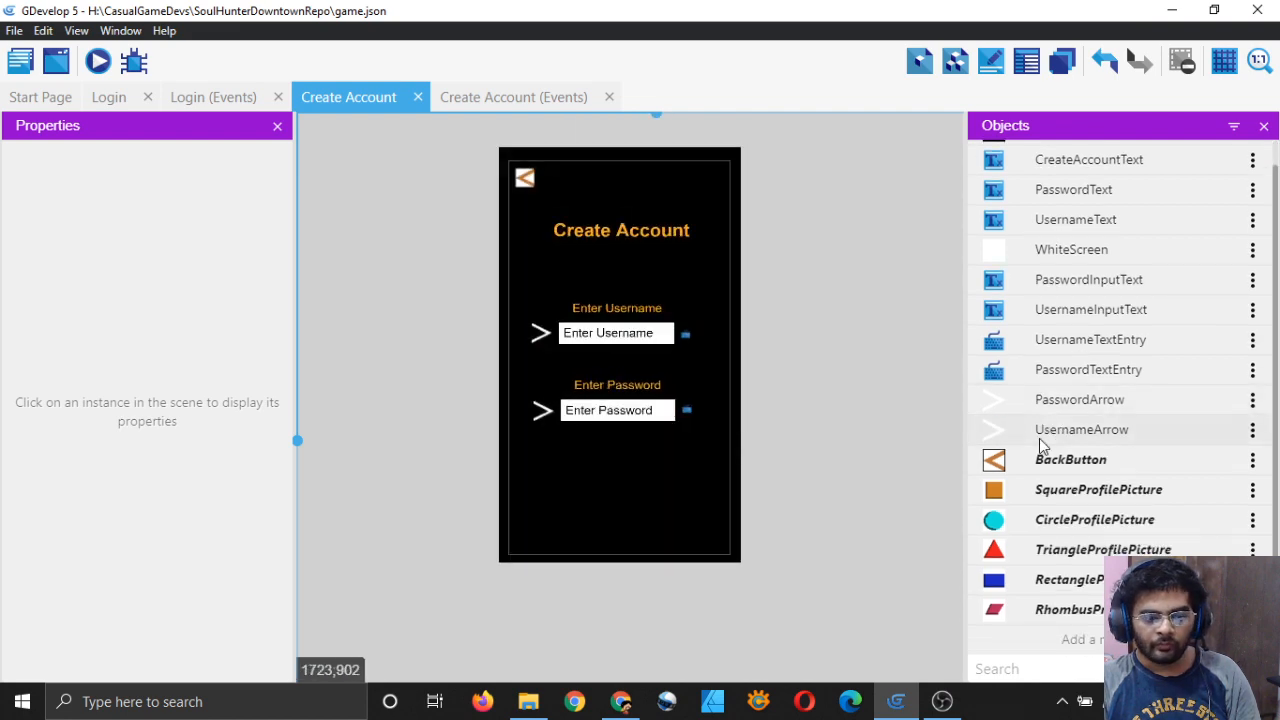
{"action": "left_click", "coordinate": [1039, 640]}
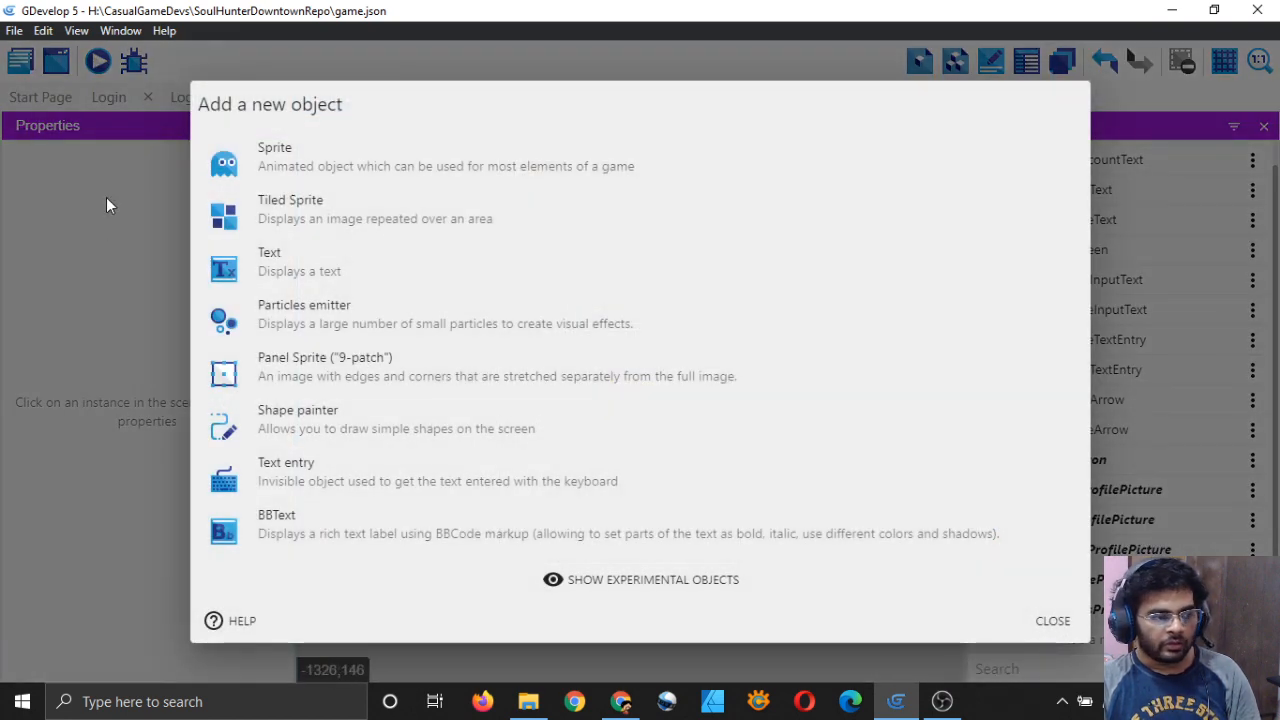
{"action": "left_click", "coordinate": [326, 166]}
{"action": "double_click", "coordinate": [392, 324]}
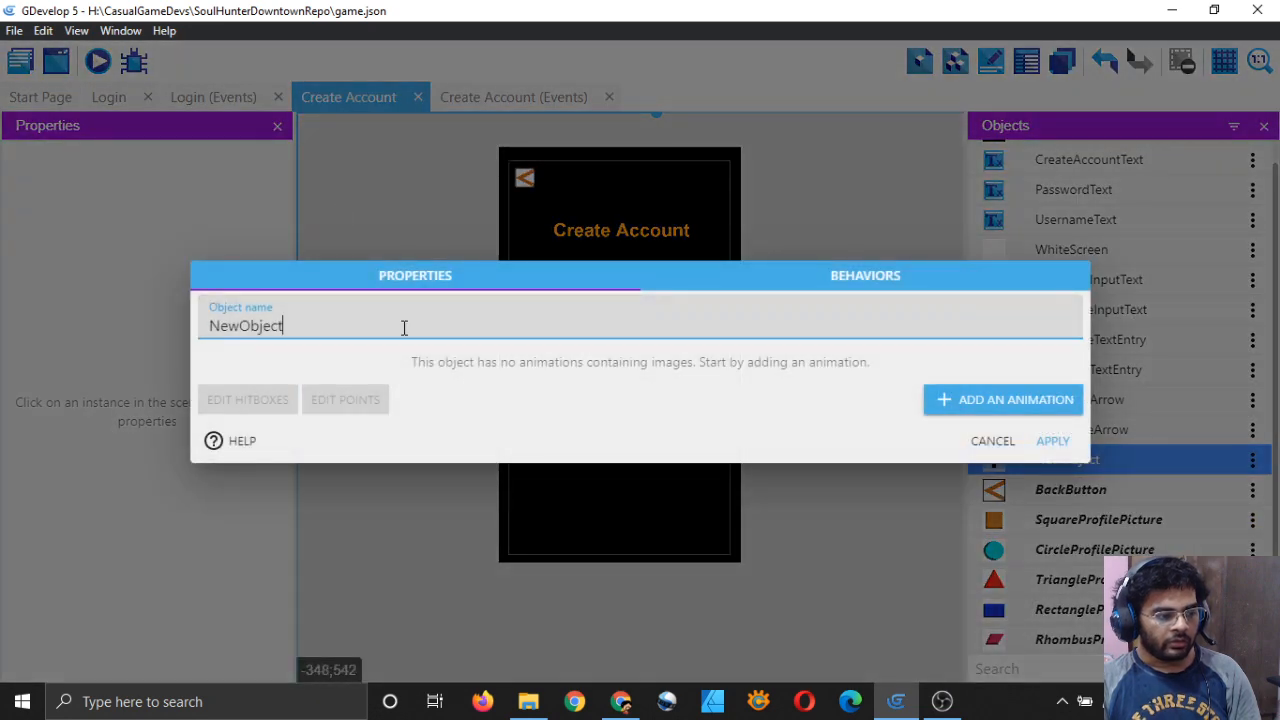
{"action": "key", "text": "BackSpace"}
{"action": "type", "text": "Cr"}
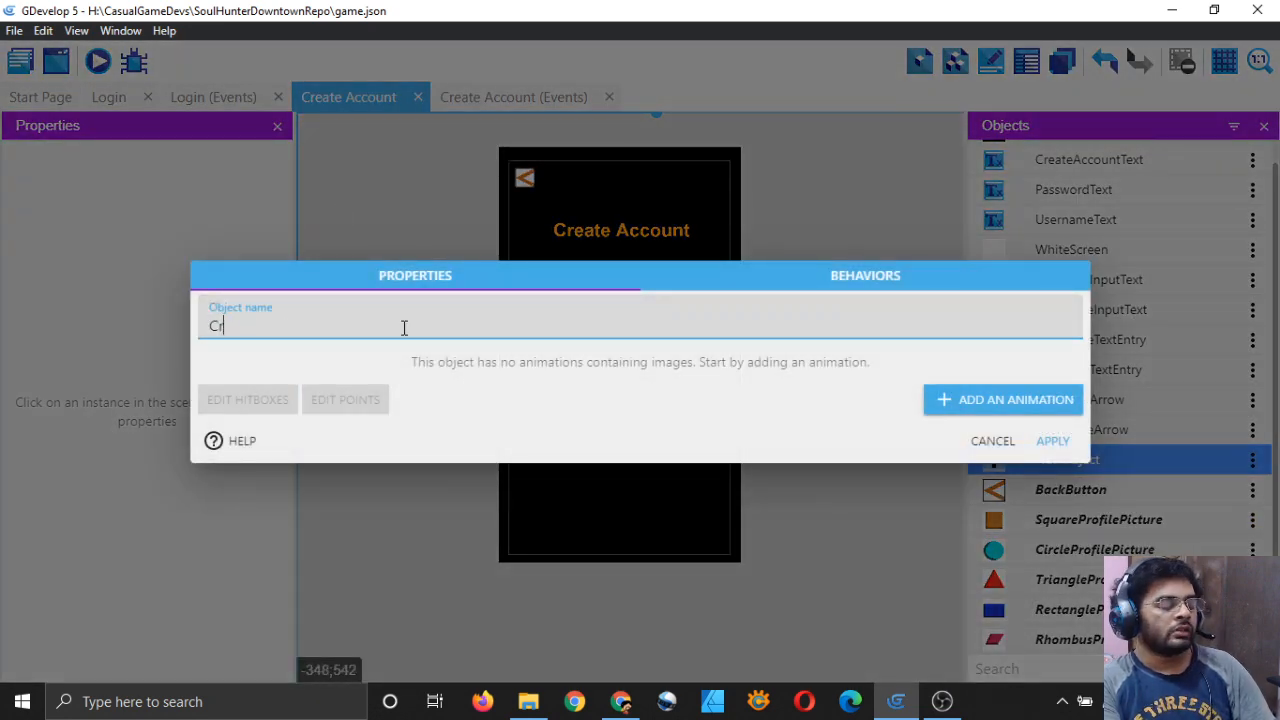
{"action": "type", "text": "eateAccountButton"}
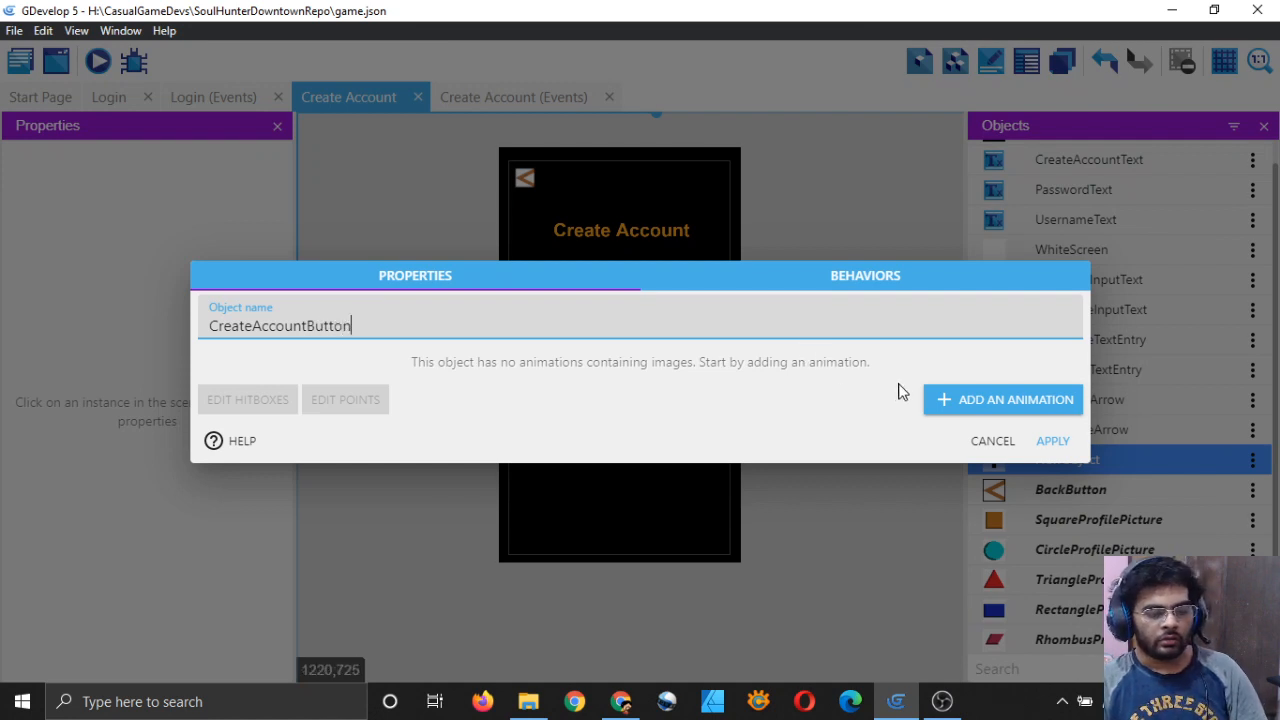
Step: Add a first animation to CreateAccountButton named Default
{"action": "left_click", "coordinate": [950, 400]}
{"action": "left_click", "coordinate": [489, 300]}
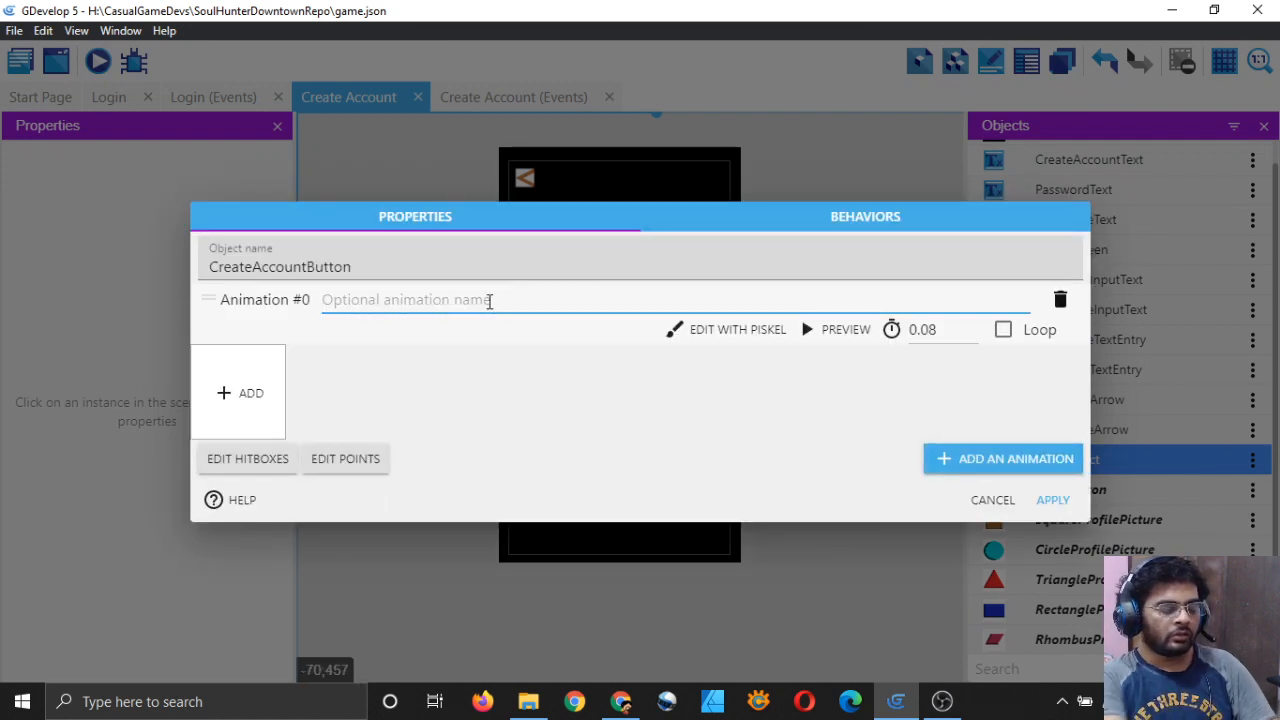
{"action": "type", "text": "Def"}
{"action": "key", "text": "BackSpace"}
{"action": "key", "text": "BackSpace"}
{"action": "key", "text": "BackSpace"}
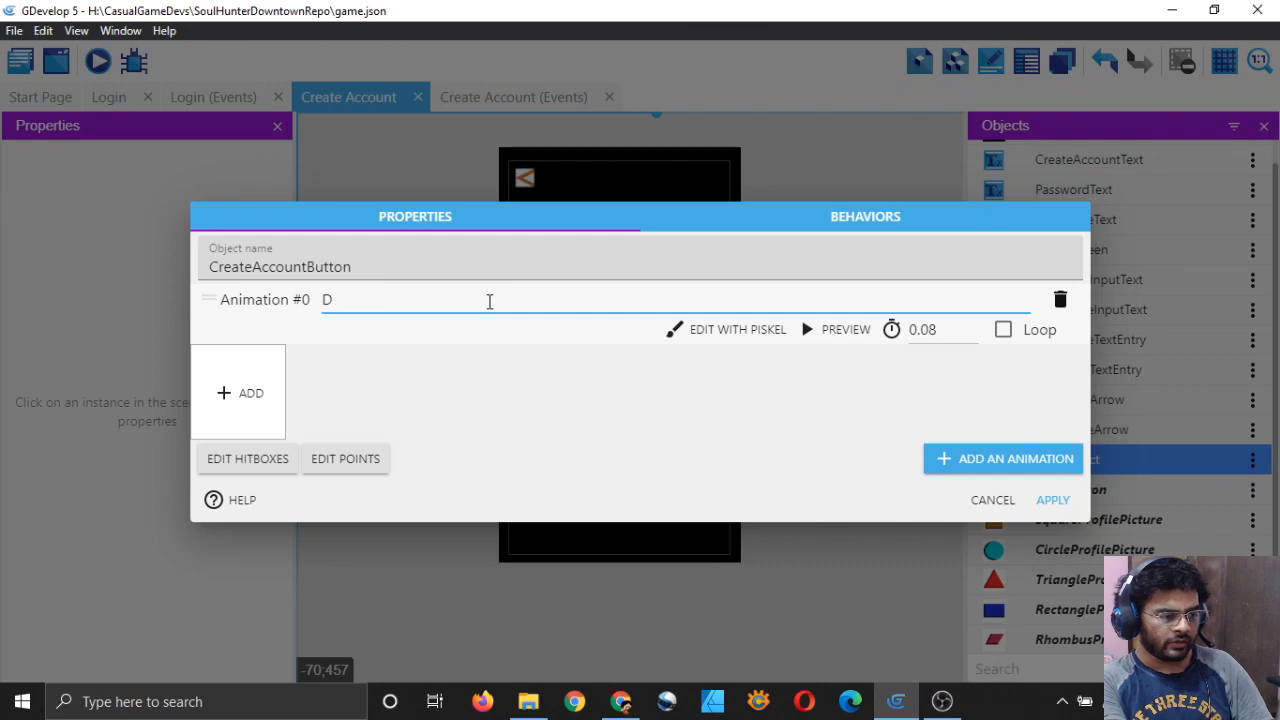
{"action": "type", "text": "Default"}
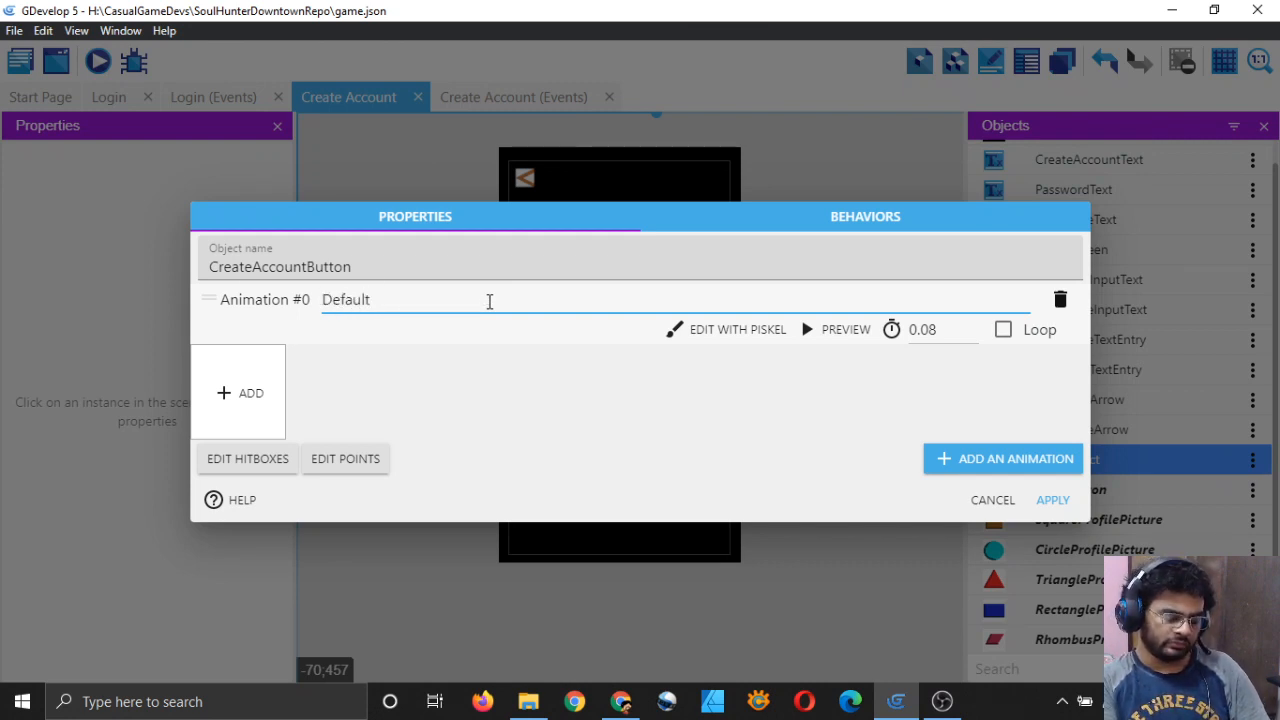
{"action": "left_click", "coordinate": [478, 346]}
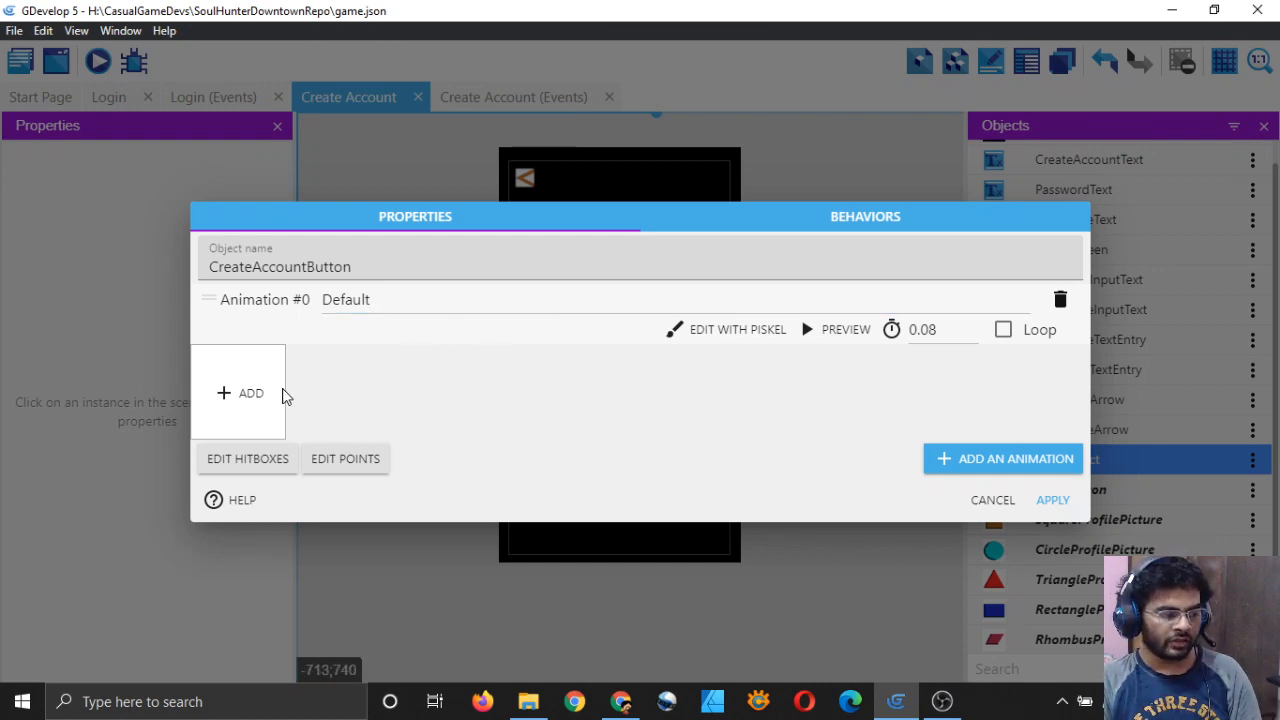
Step: Load the orange-bordered Default-1-42.png image as the animation's frame
{"action": "left_click", "coordinate": [251, 396]}
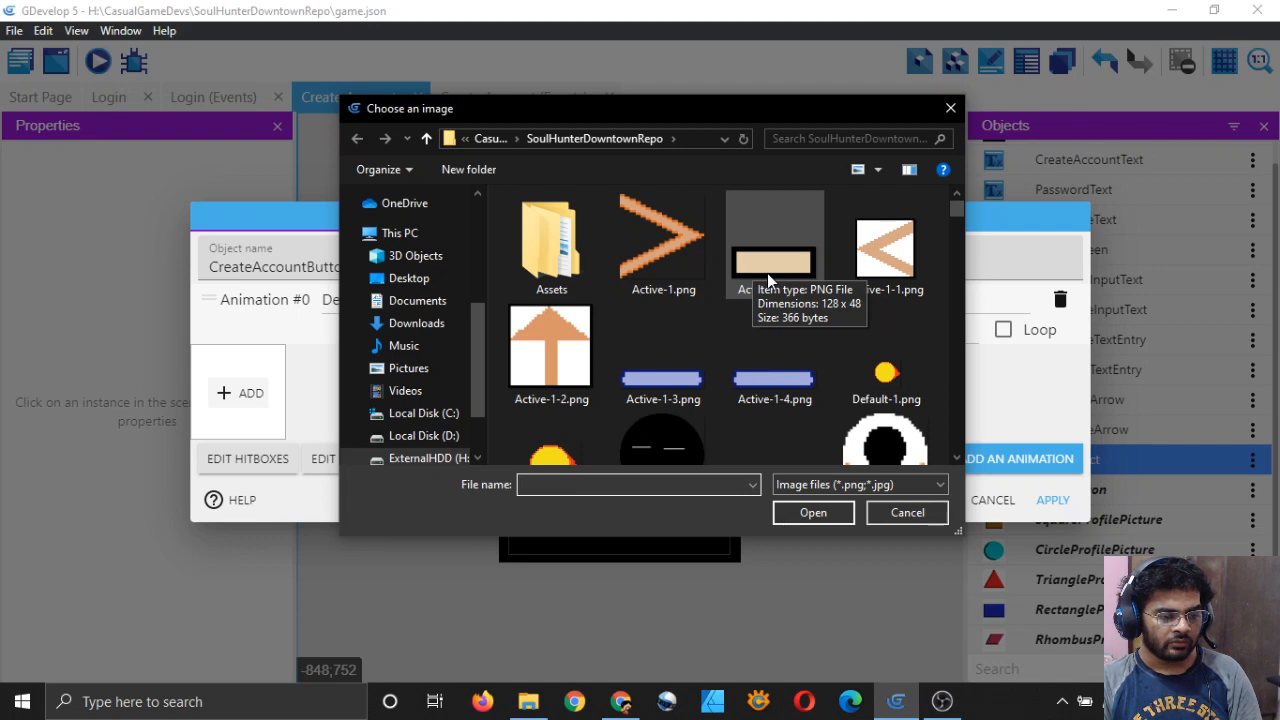
{"action": "scroll", "coordinate": [790, 320], "scroll_direction": "down", "scroll_amount": 10}
{"action": "scroll", "coordinate": [822, 356], "scroll_direction": "up", "scroll_amount": 8}
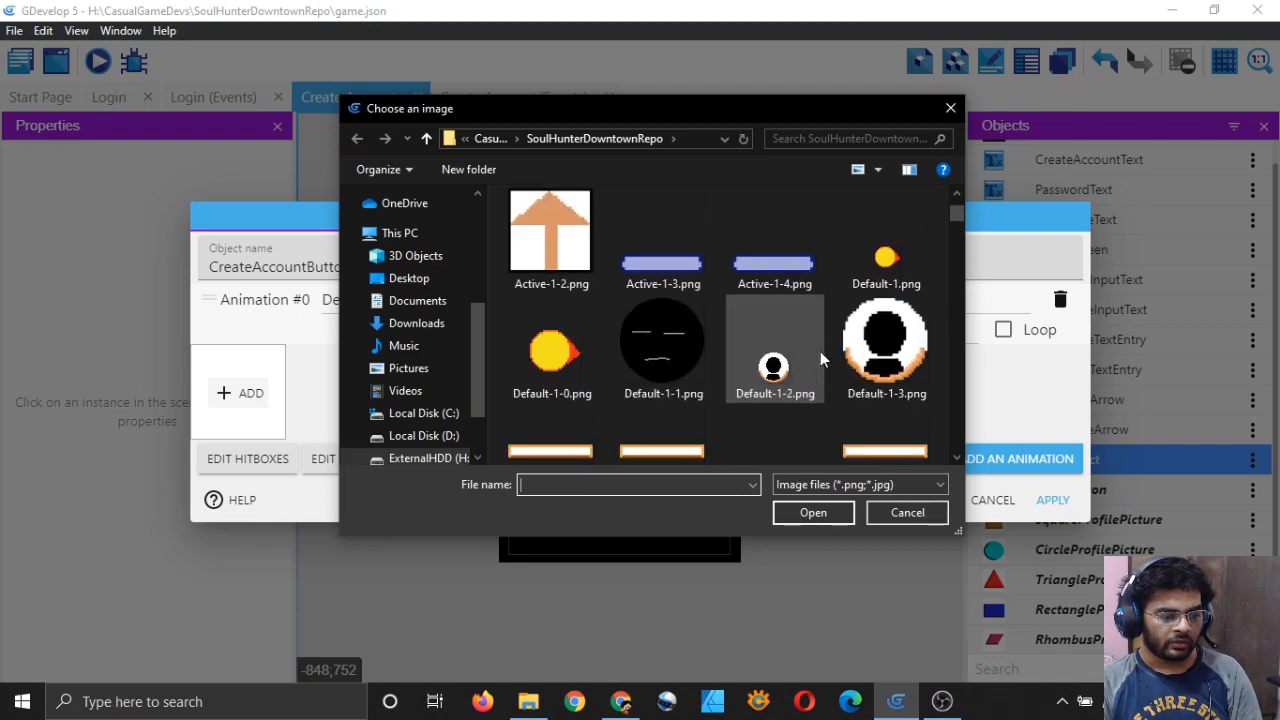
{"action": "scroll", "coordinate": [826, 370], "scroll_direction": "up", "scroll_amount": 1}
{"action": "scroll", "coordinate": [829, 381], "scroll_direction": "down", "scroll_amount": 15}
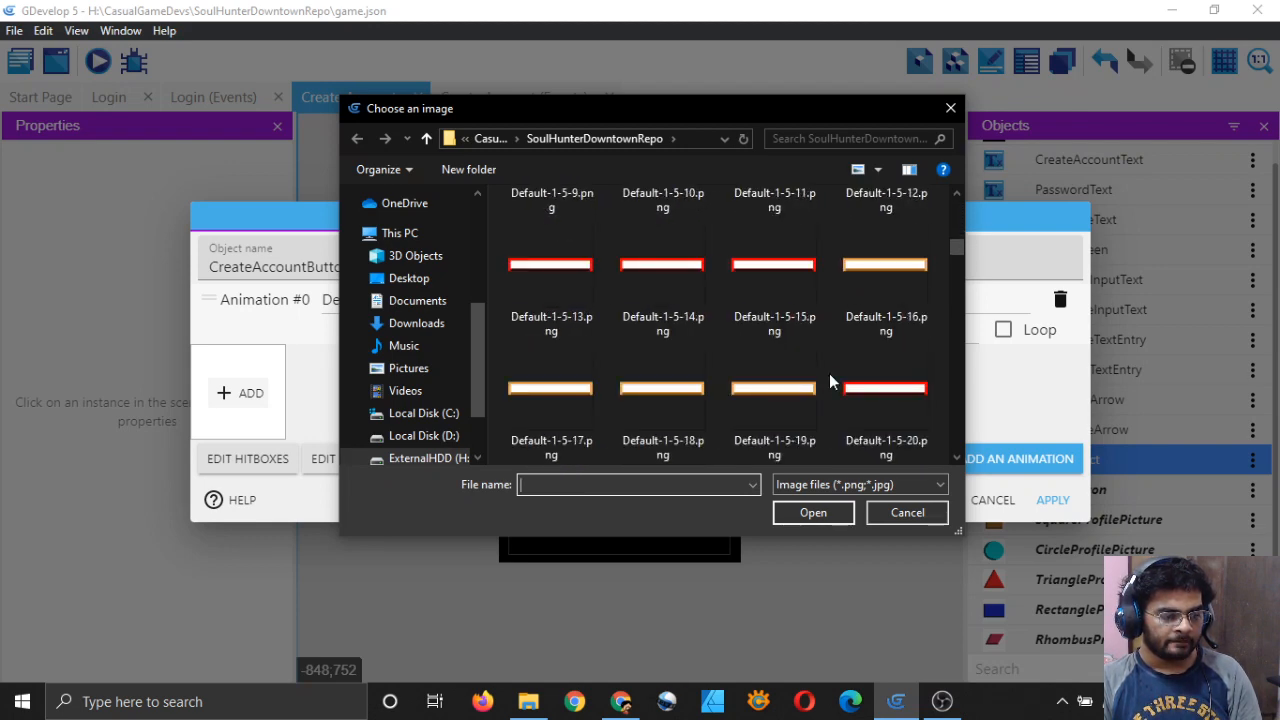
{"action": "scroll", "coordinate": [829, 381], "scroll_direction": "down", "scroll_amount": 12}
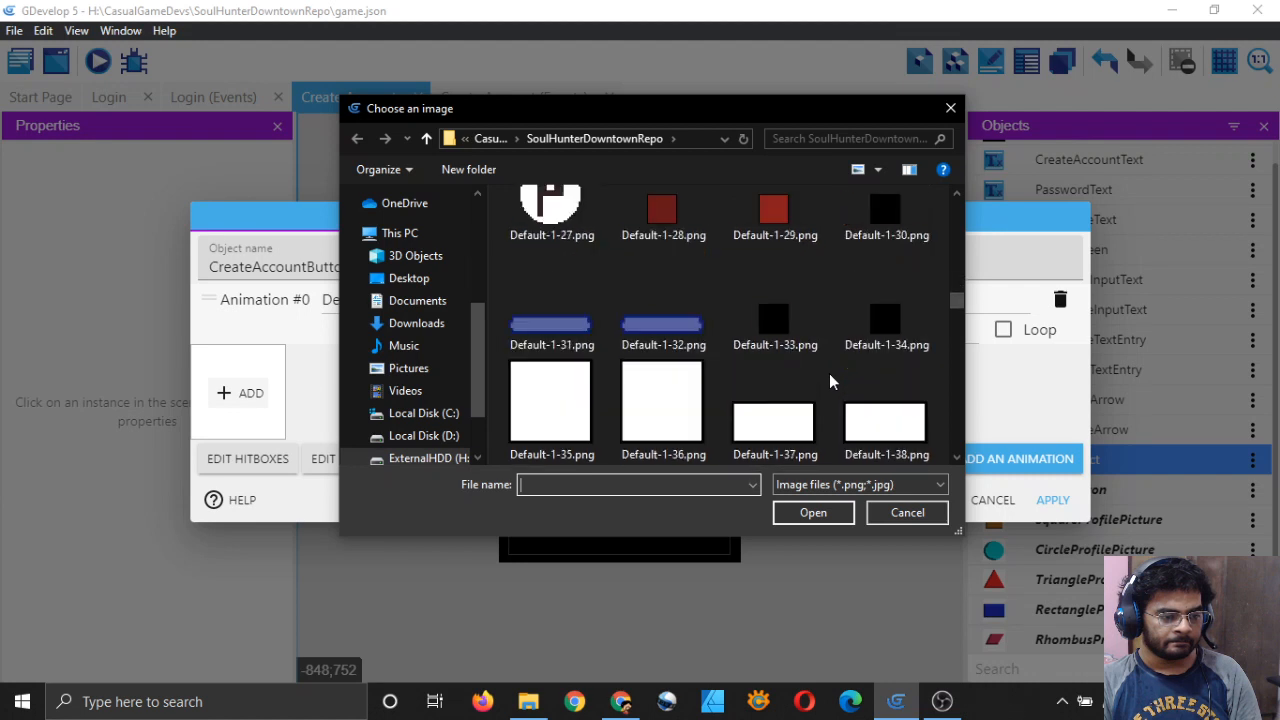
{"action": "scroll", "coordinate": [830, 381], "scroll_direction": "up", "scroll_amount": 1}
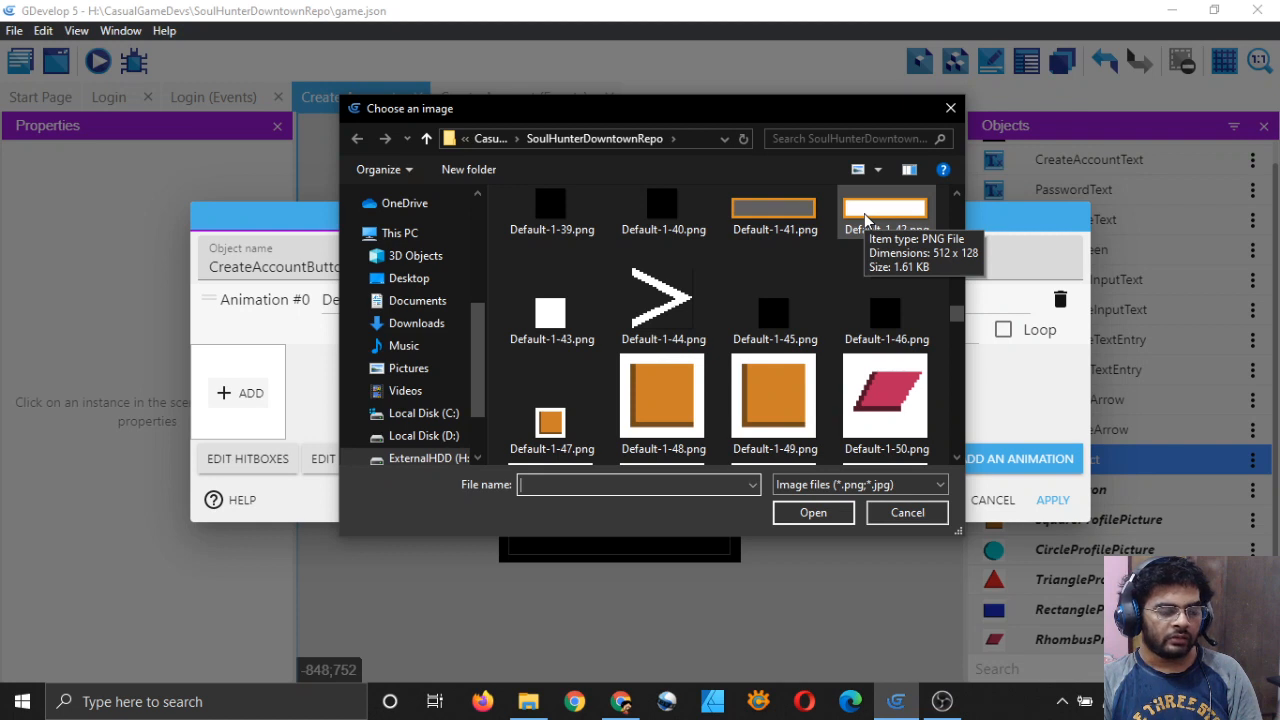
{"action": "mouse_move", "coordinate": [808, 219]}
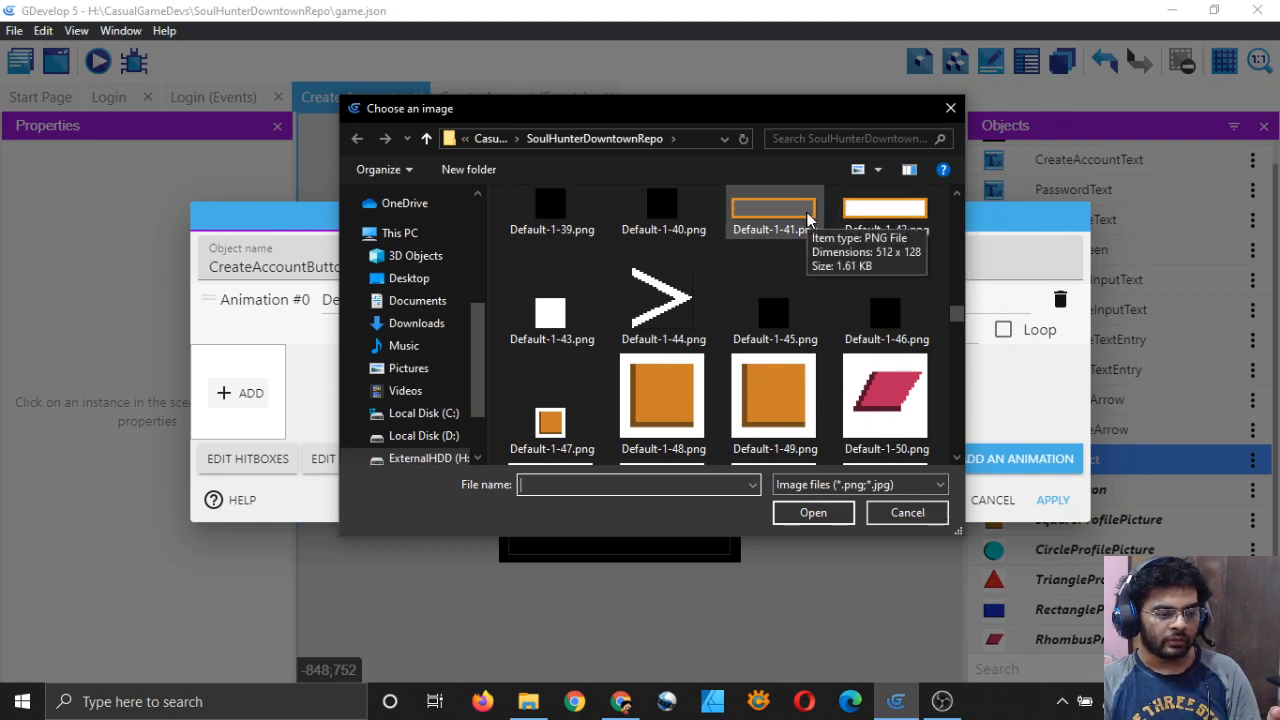
{"action": "left_click", "coordinate": [890, 212]}
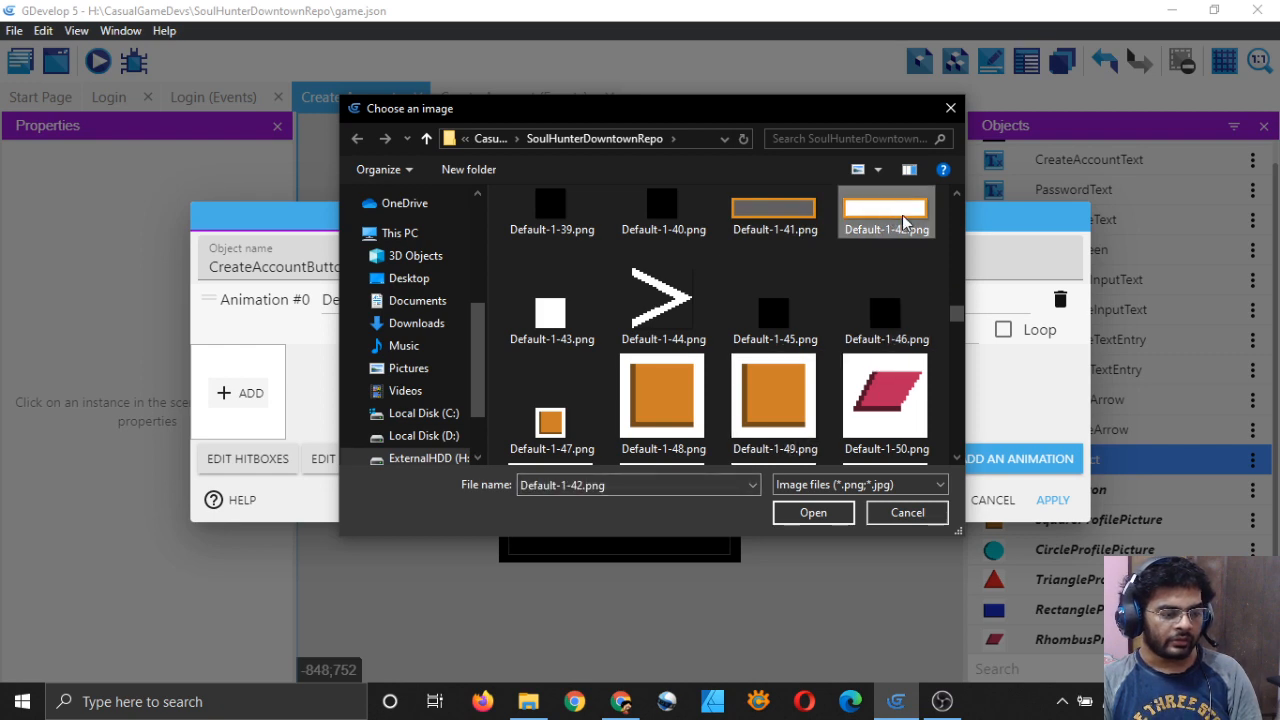
{"action": "left_click", "coordinate": [829, 514]}
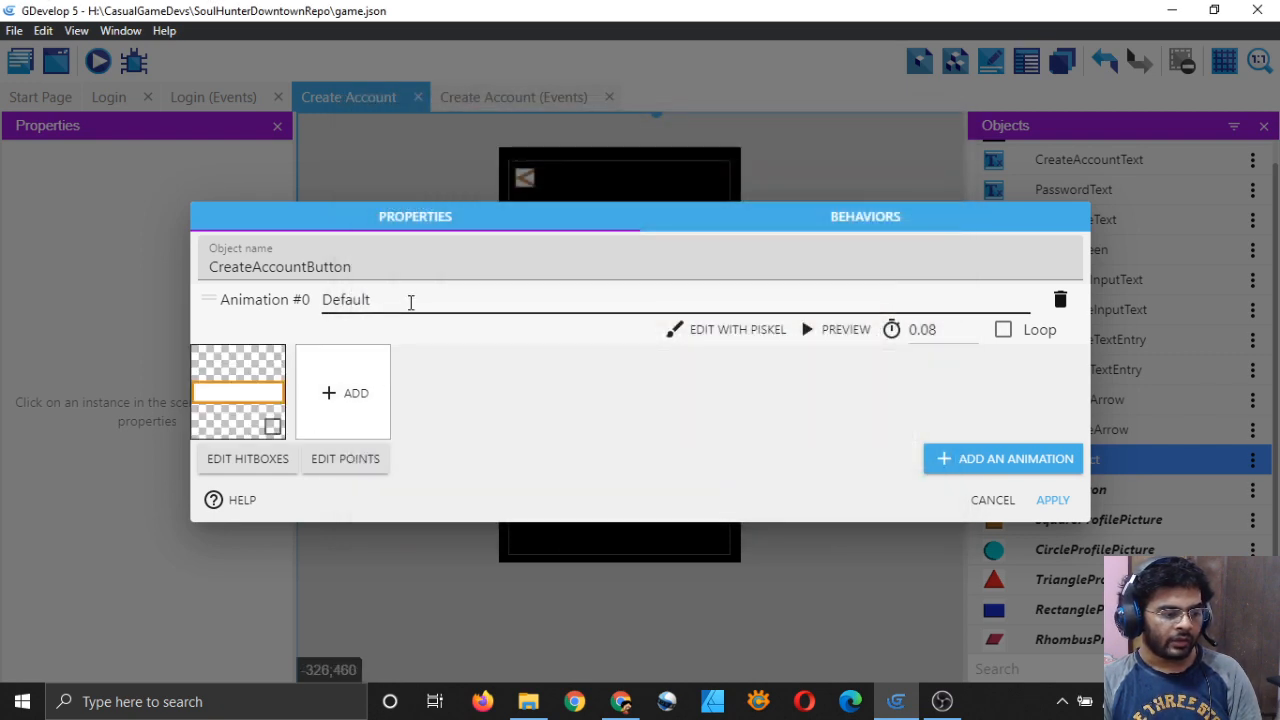
Step: Rename the first animation from Default to Idle
{"action": "left_click", "coordinate": [424, 300]}
{"action": "key", "text": "ctrl+a"}
{"action": "key", "text": "BackSpace"}
{"action": "type", "text": "Idle"}
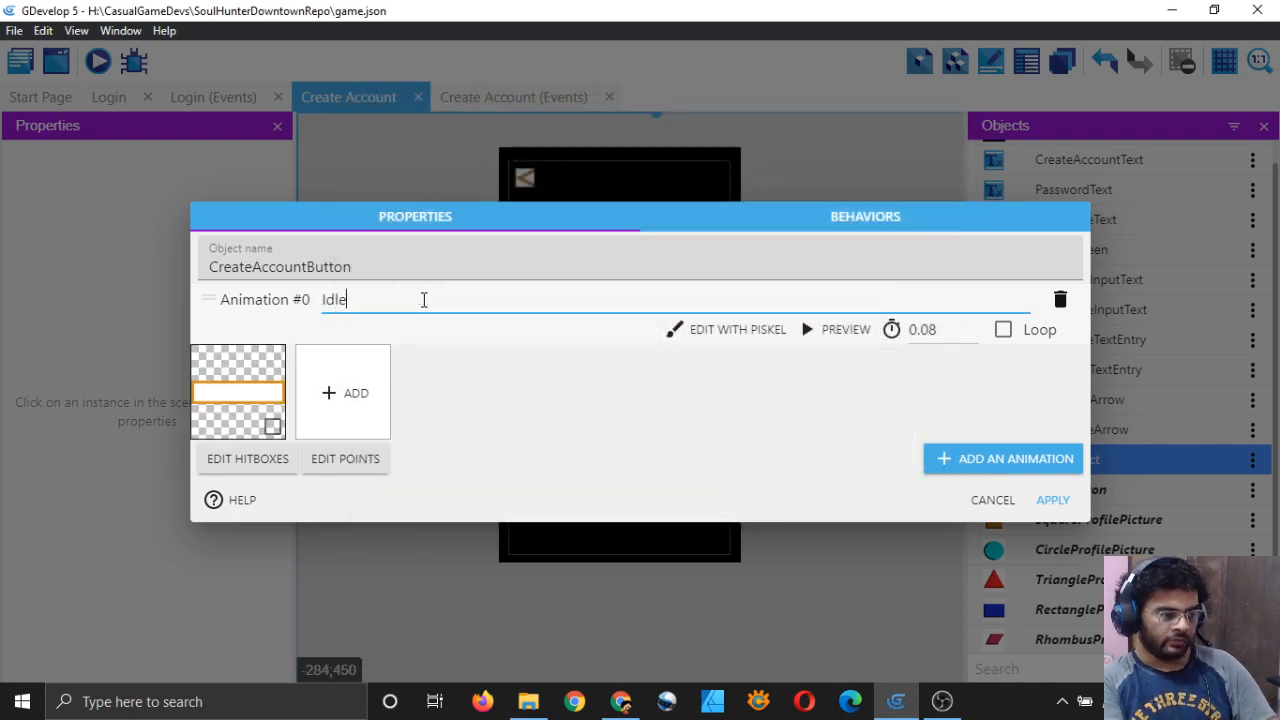
Step: Add a second animation named 'Hover' using the Default-1-41.png grey orange-bordered image
{"action": "left_click", "coordinate": [989, 462]}
{"action": "left_click", "coordinate": [421, 384]}
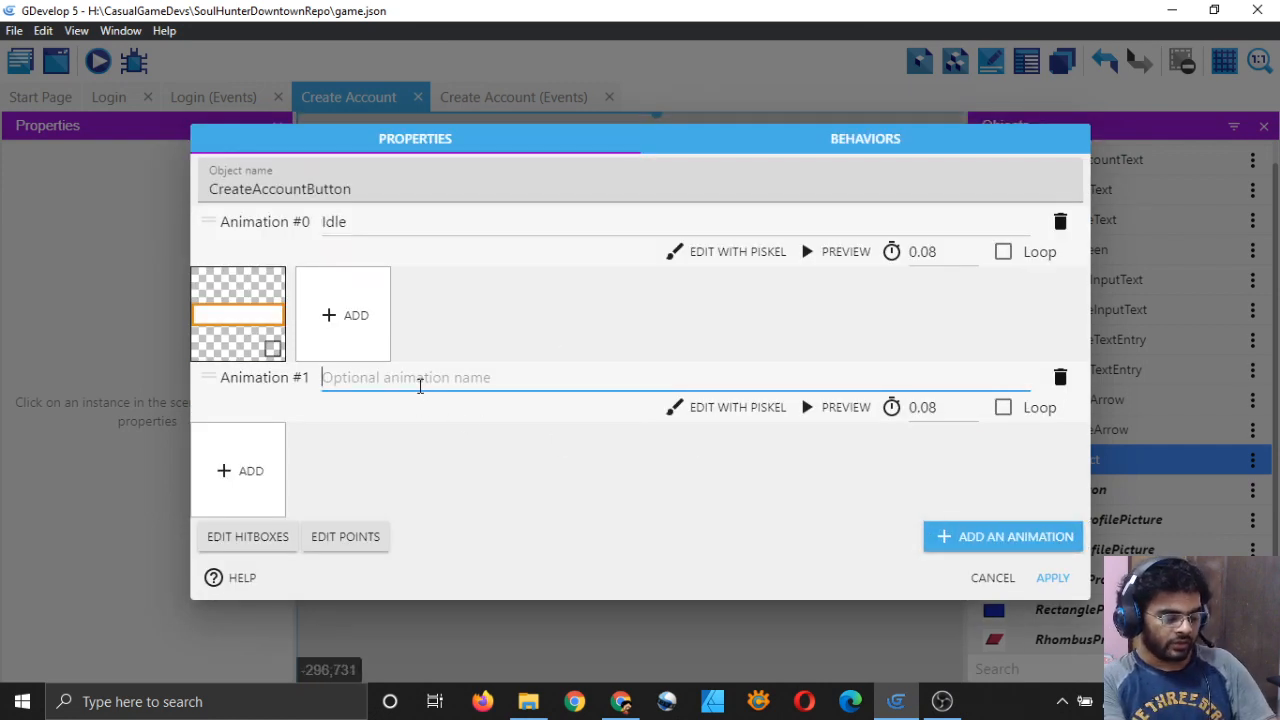
{"action": "type", "text": "Hover"}
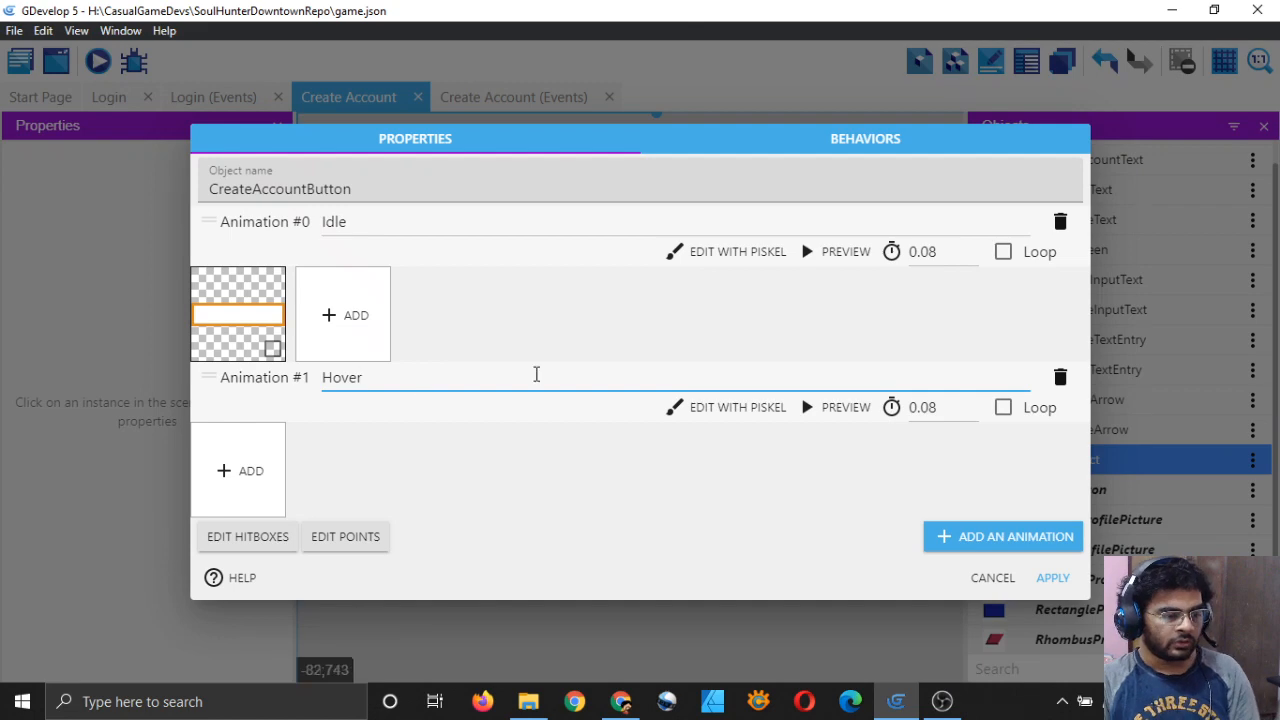
{"action": "left_click", "coordinate": [242, 471]}
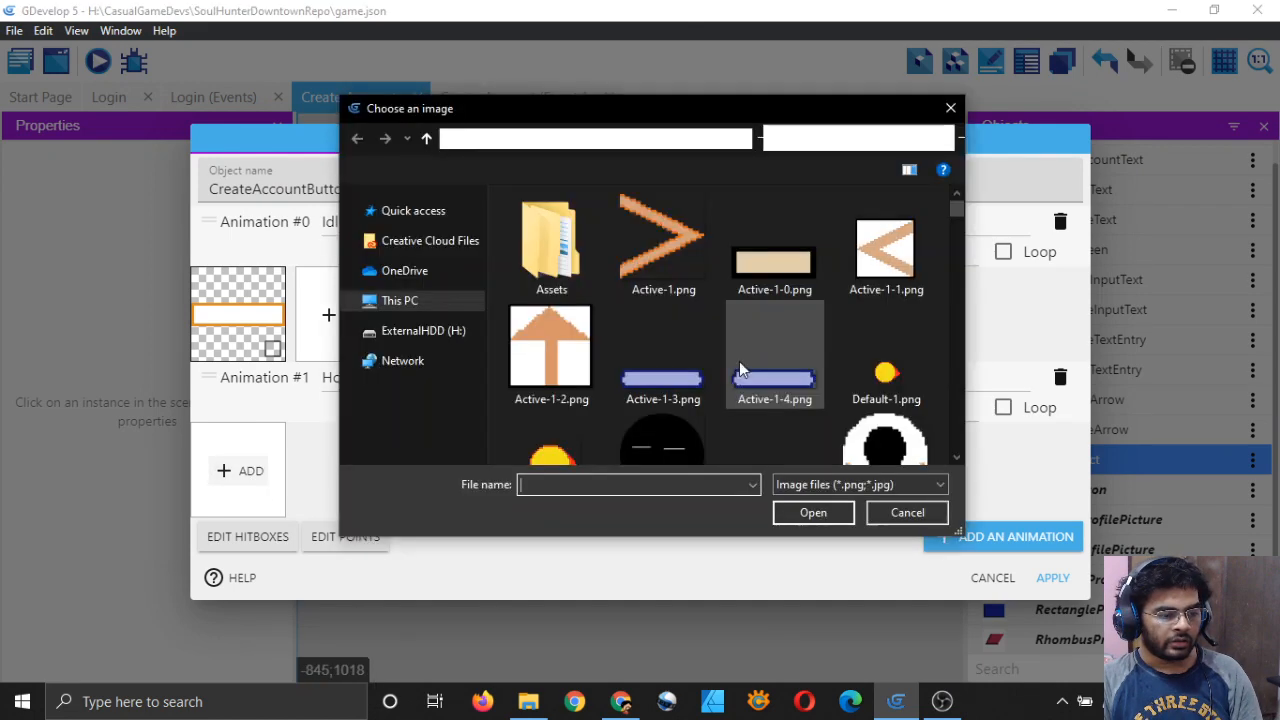
{"action": "scroll", "coordinate": [793, 313], "scroll_direction": "down", "scroll_amount": 5}
{"action": "scroll", "coordinate": [797, 316], "scroll_direction": "down", "scroll_amount": 10}
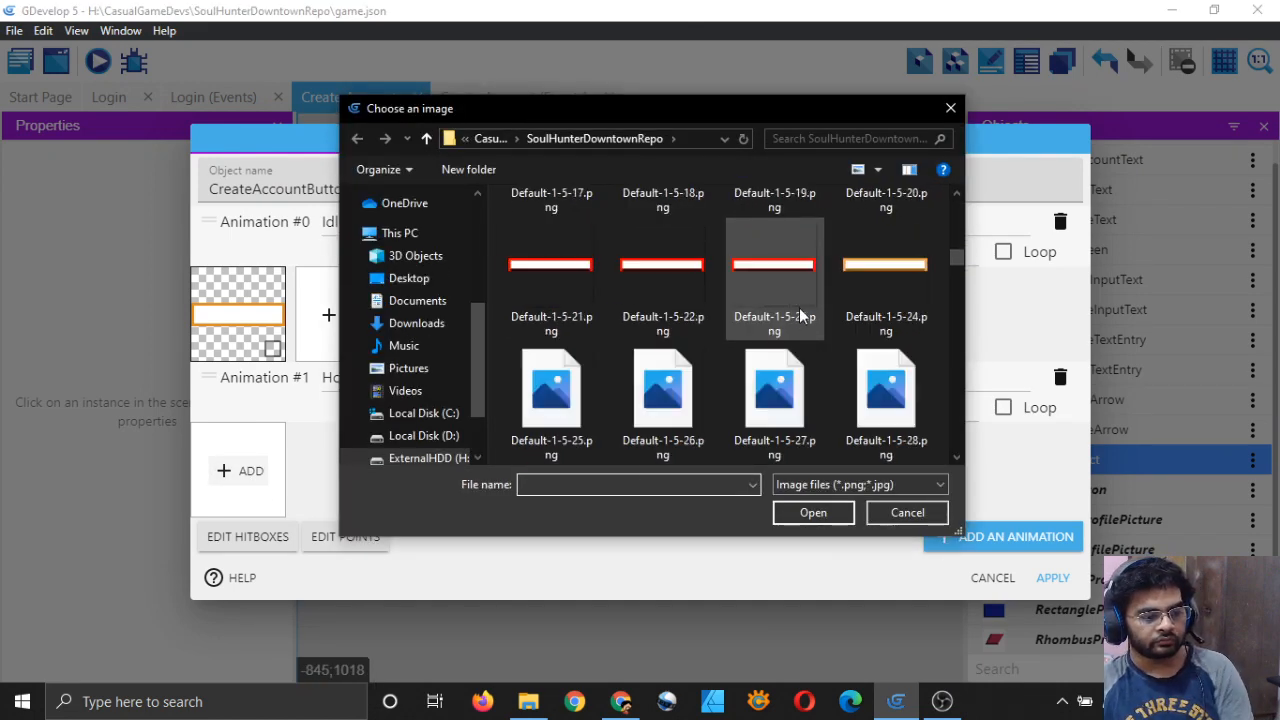
{"action": "scroll", "coordinate": [797, 316], "scroll_direction": "up", "scroll_amount": 2}
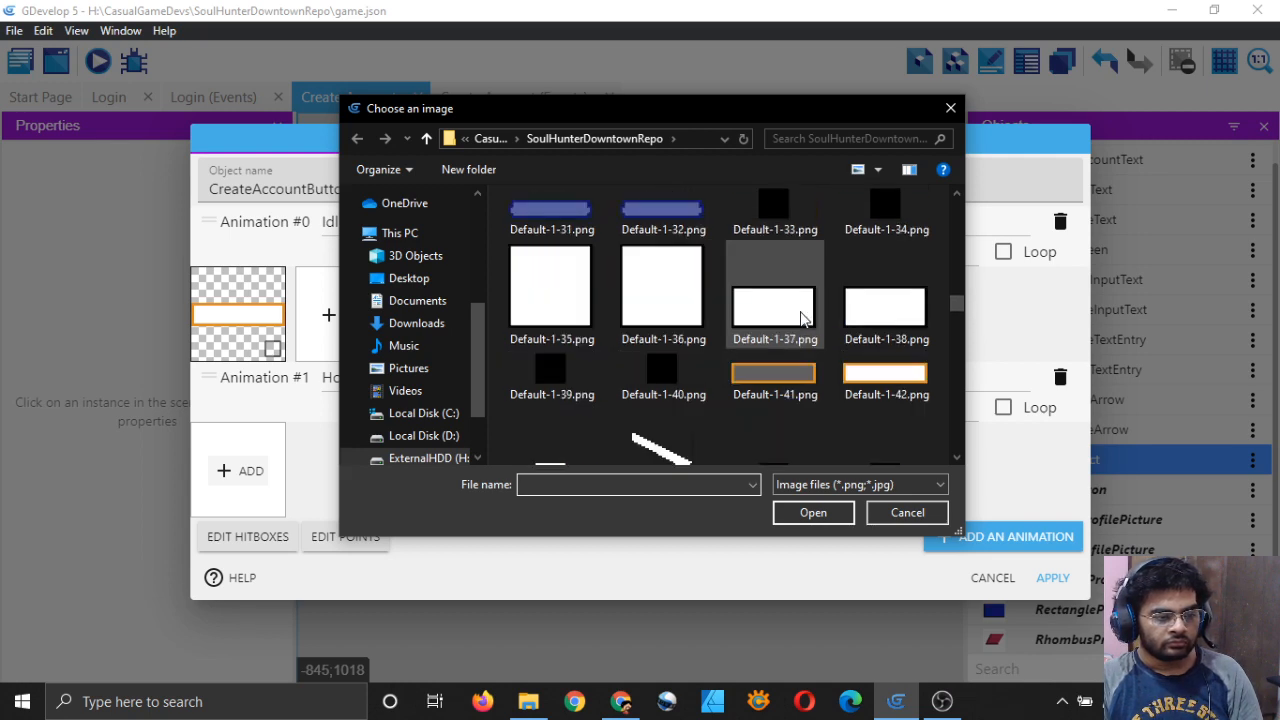
{"action": "left_click", "coordinate": [785, 378]}
{"action": "left_click", "coordinate": [816, 511]}
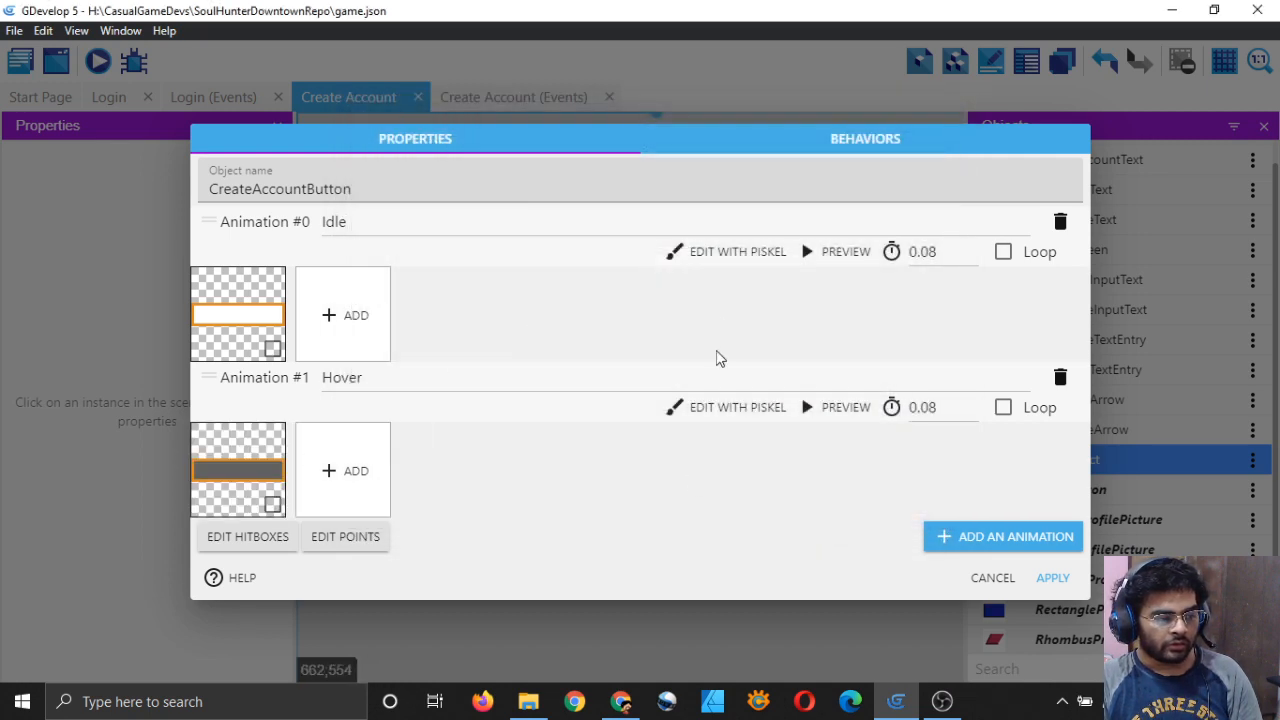
Step: Give the button a Button behavior whose hover animation number is 1
{"action": "left_click", "coordinate": [882, 139]}
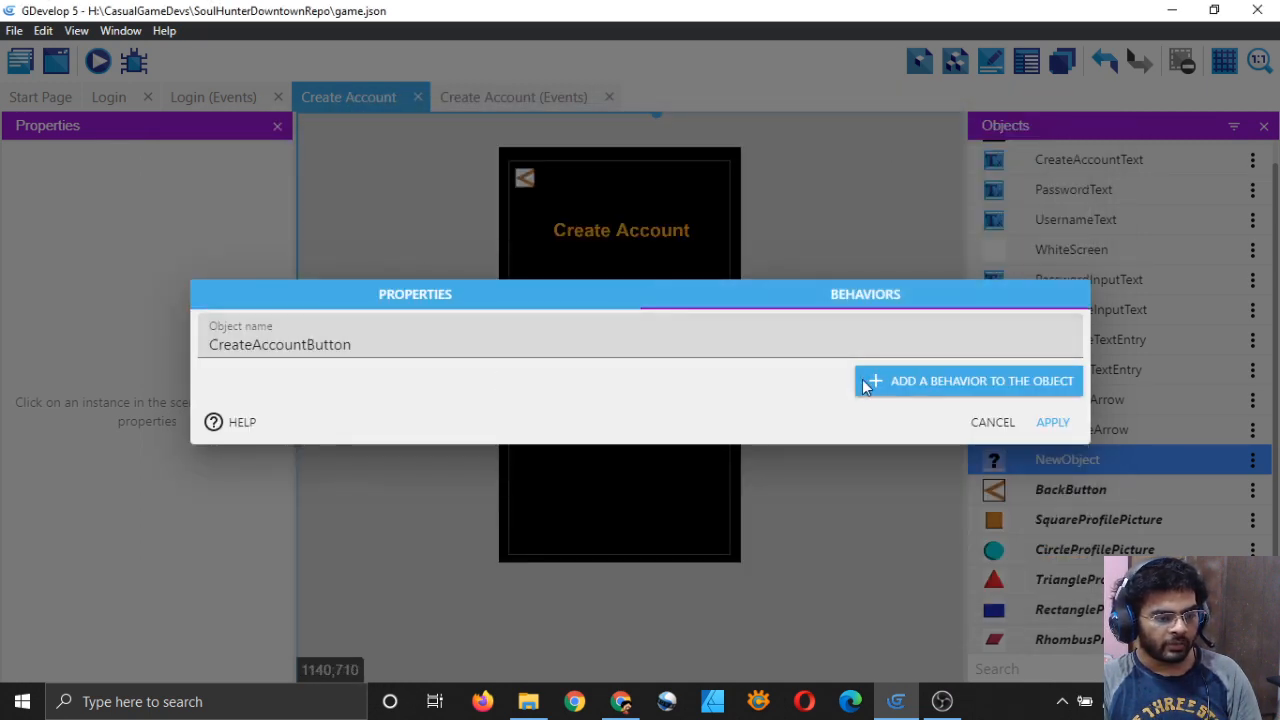
{"action": "left_click", "coordinate": [905, 381]}
{"action": "scroll", "coordinate": [520, 330], "scroll_direction": "down", "scroll_amount": 3}
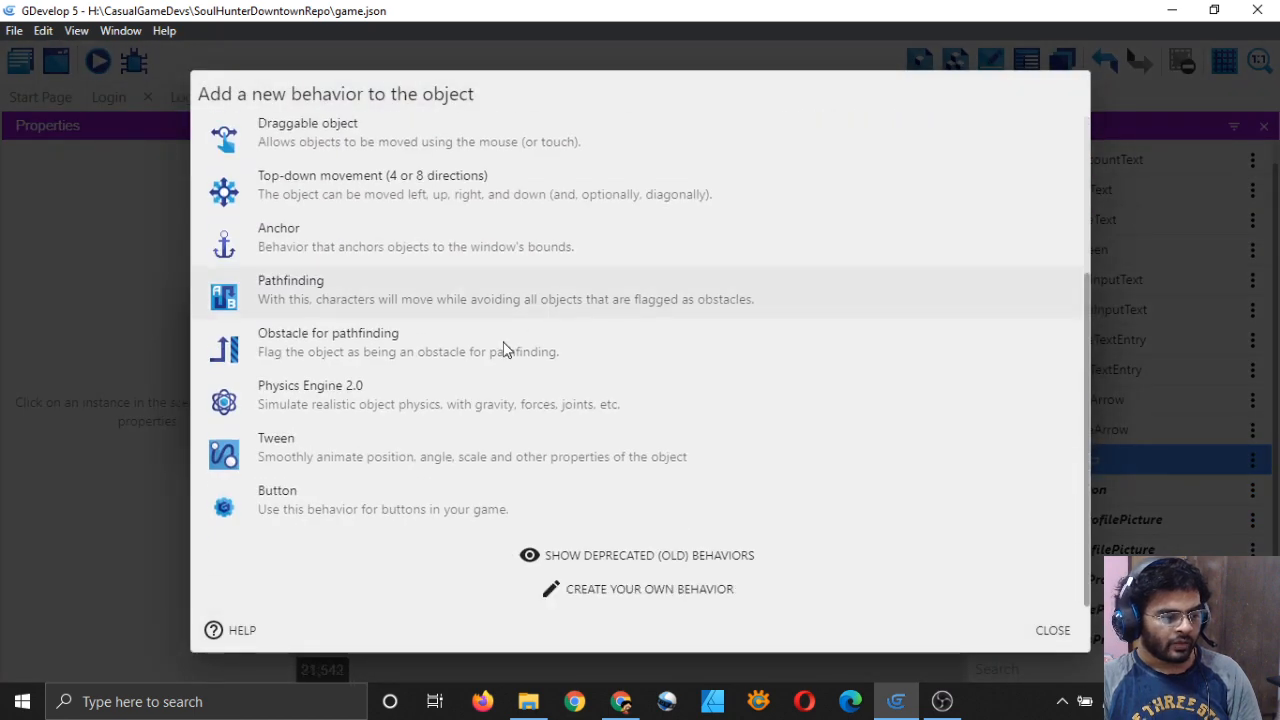
{"action": "left_click", "coordinate": [380, 510]}
{"action": "left_click", "coordinate": [348, 337]}
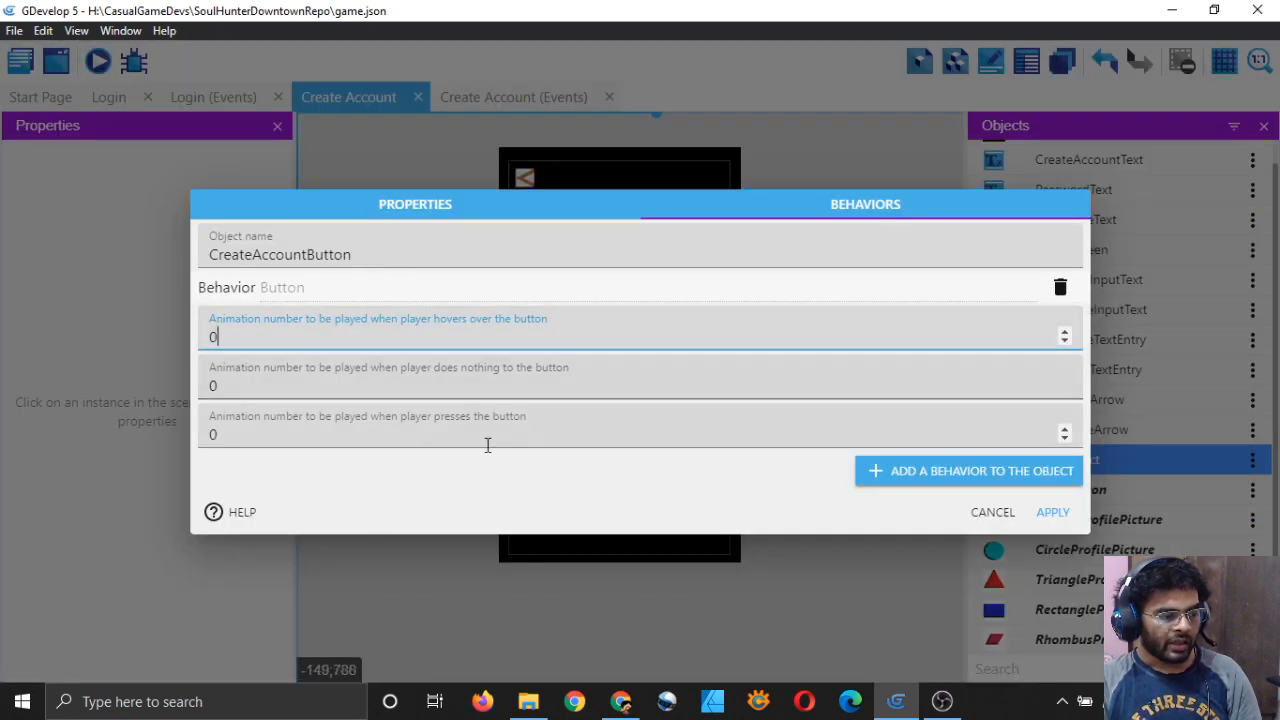
{"action": "left_click", "coordinate": [556, 479]}
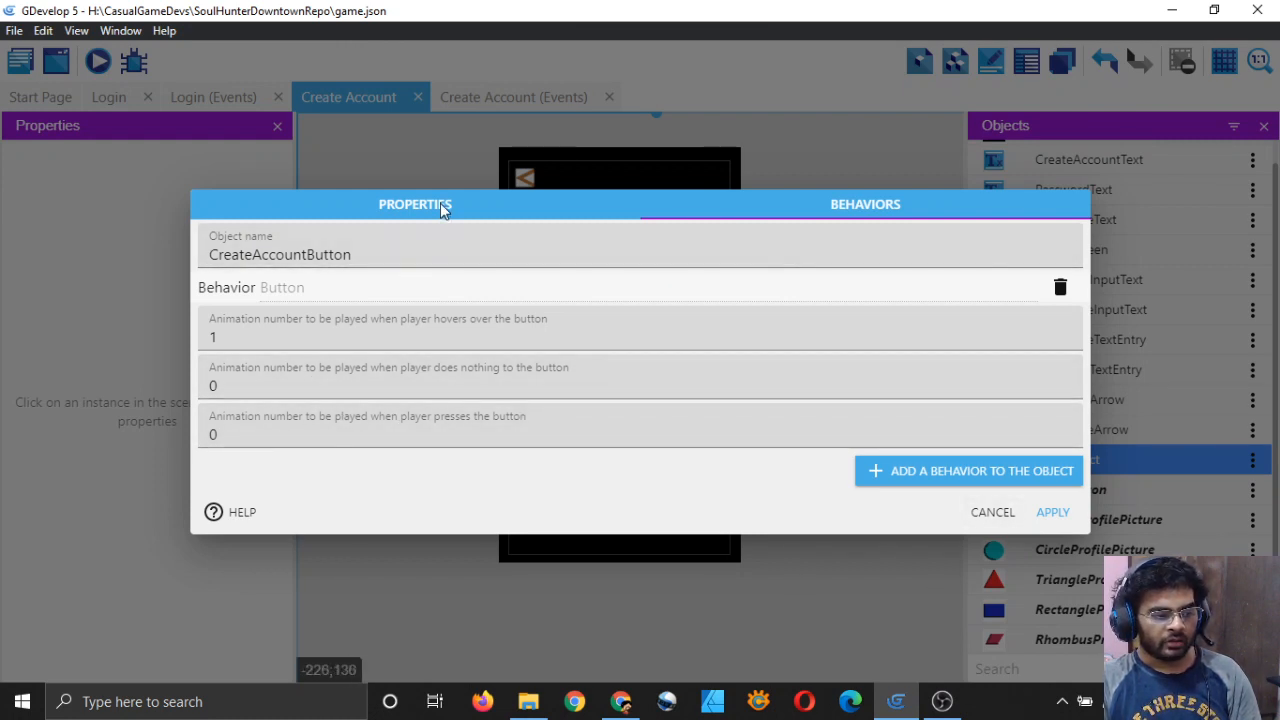
Step: Apply the object changes and place a CreateAccountButton instance below the password field
{"action": "left_click", "coordinate": [1052, 512]}
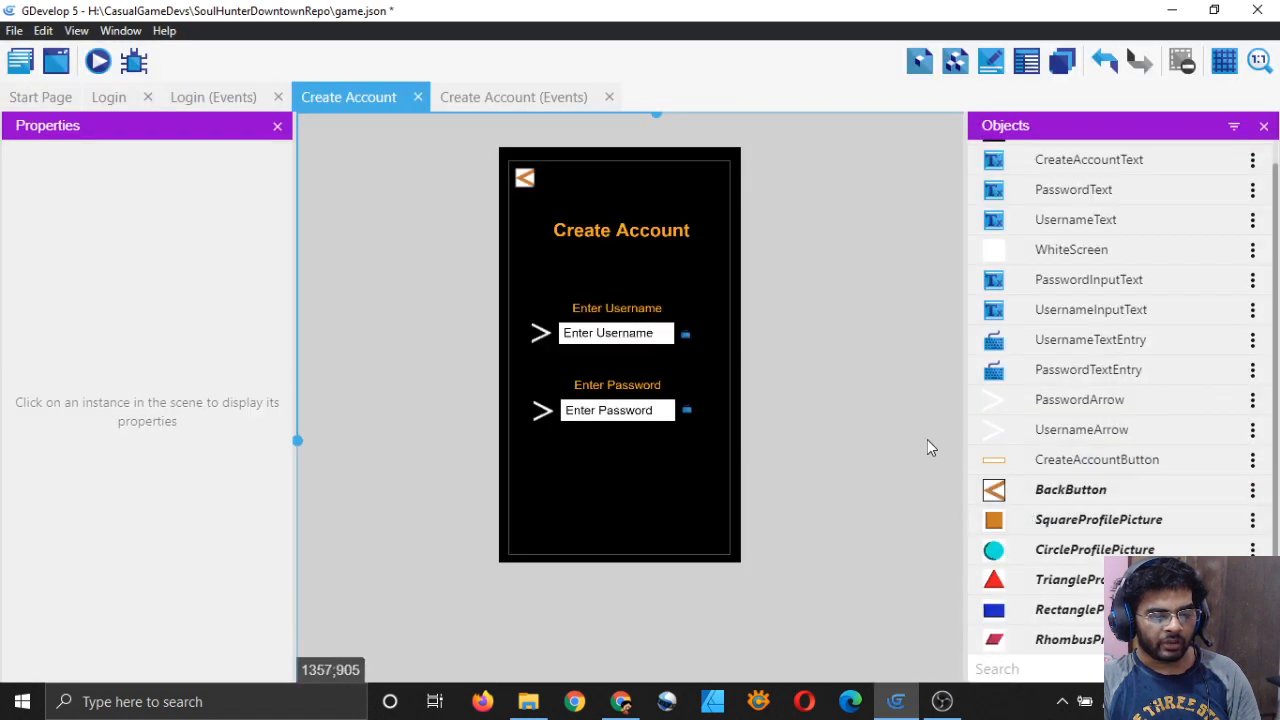
{"action": "left_click_drag", "start_coordinate": [996, 463], "coordinate": [540, 466]}
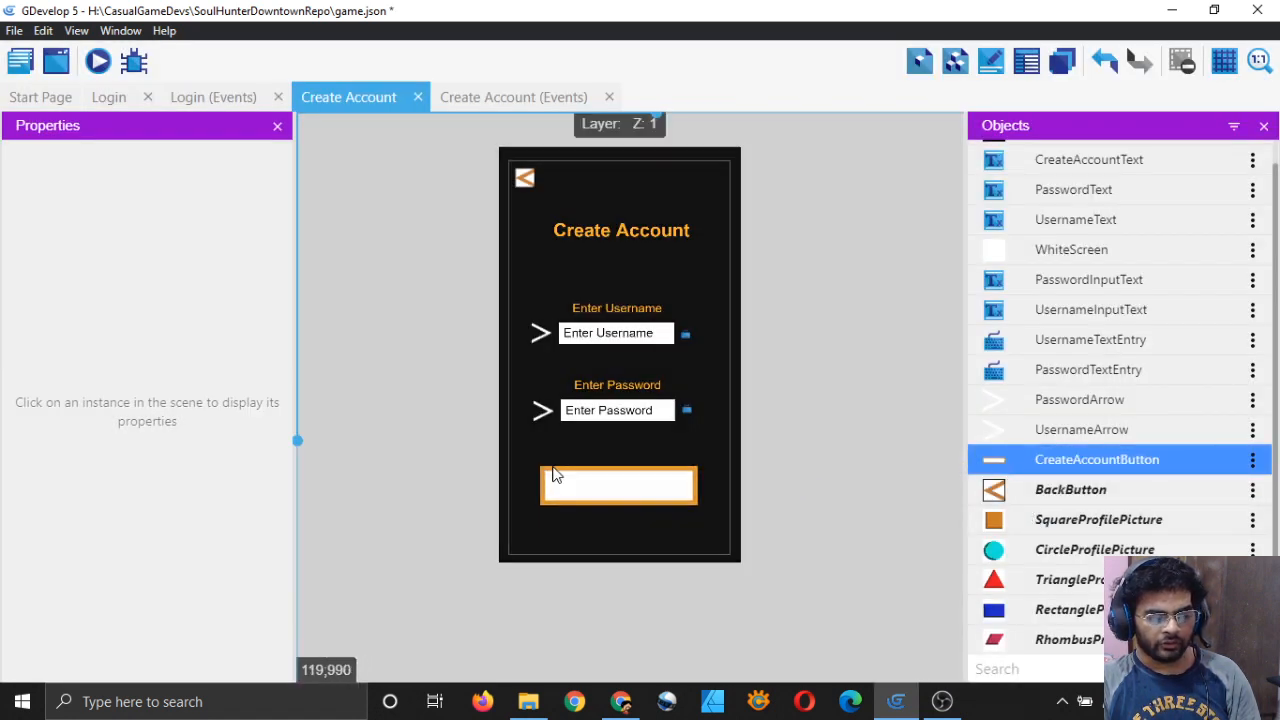
{"action": "left_click", "coordinate": [864, 518]}
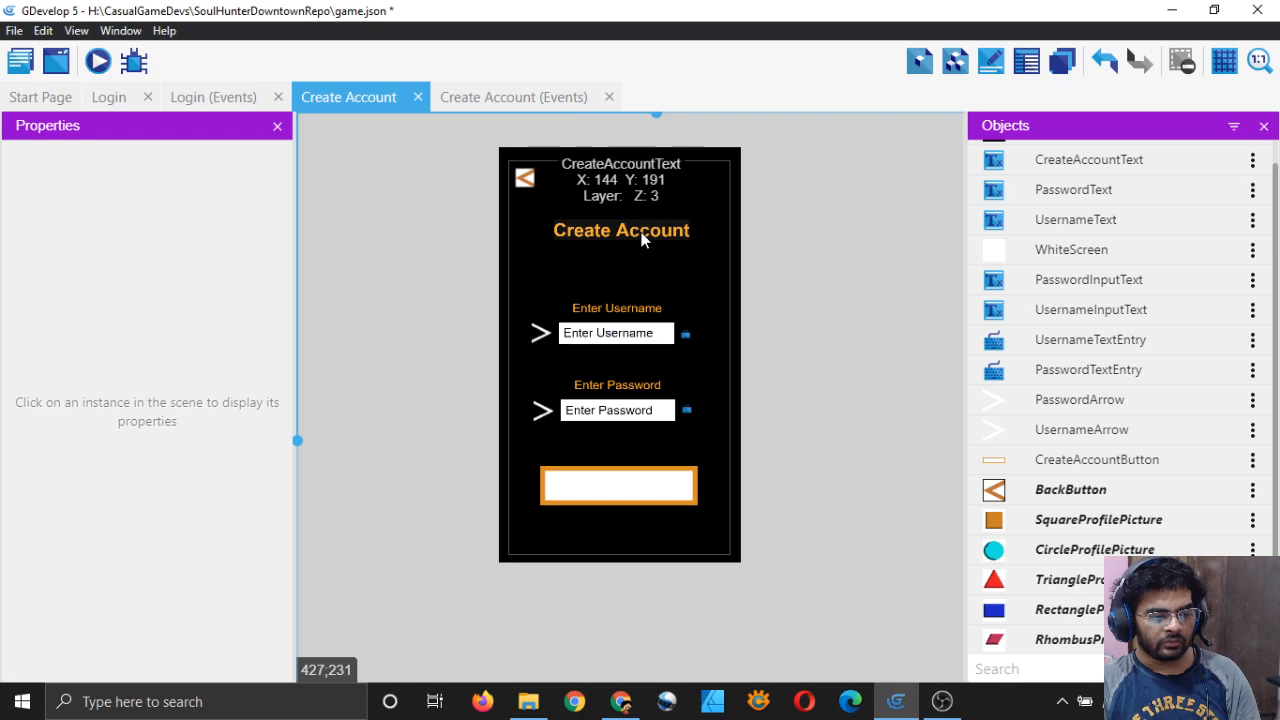
{"action": "scroll", "coordinate": [1088, 268], "scroll_direction": "up", "scroll_amount": 1}
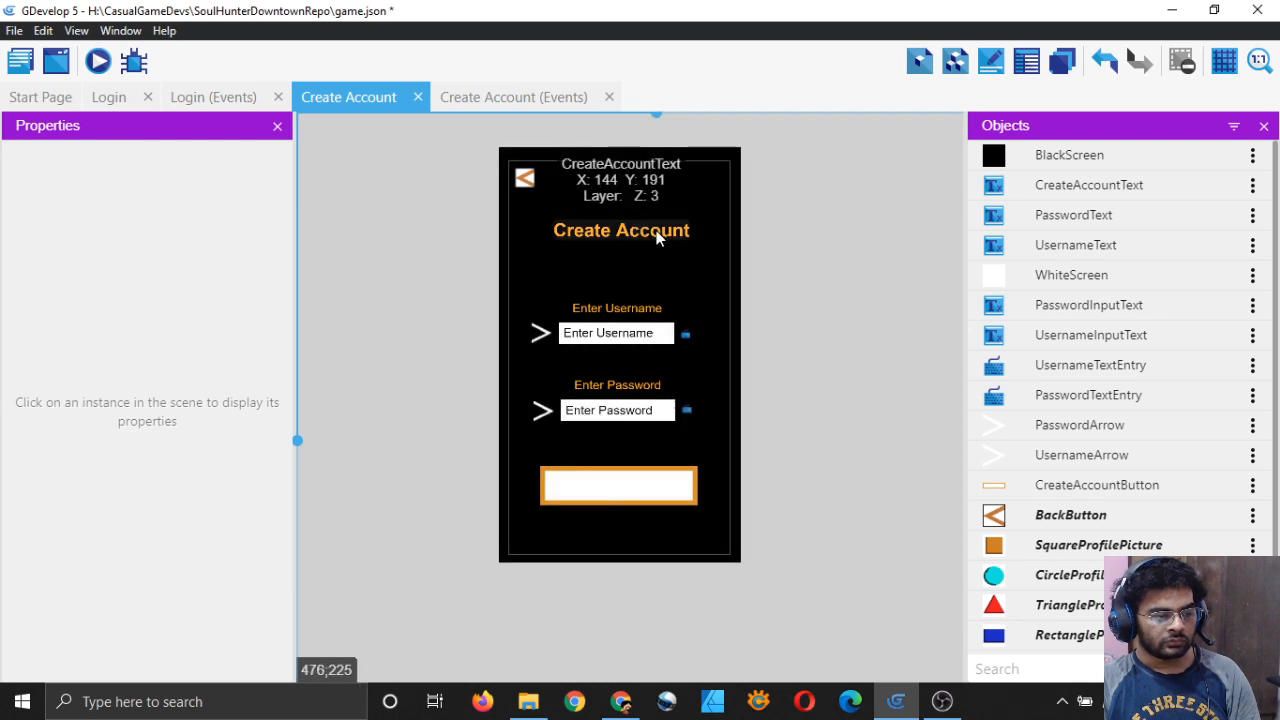
Step: Place a CreateAccountText instance reading 'Create Account' on top of the button
{"action": "left_click", "coordinate": [655, 229]}
{"action": "left_click_drag", "start_coordinate": [1000, 190], "coordinate": [552, 484]}
{"action": "left_click", "coordinate": [822, 497]}
{"action": "left_click", "coordinate": [650, 488]}
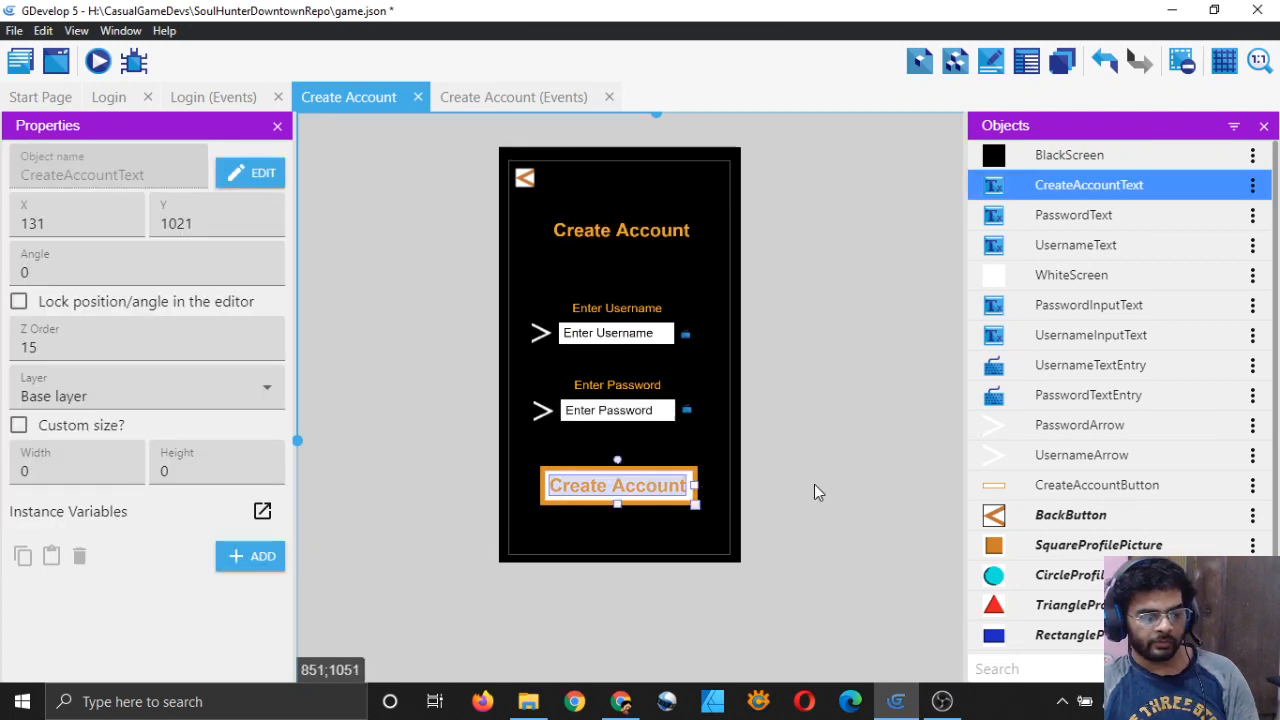
{"action": "left_click", "coordinate": [866, 492]}
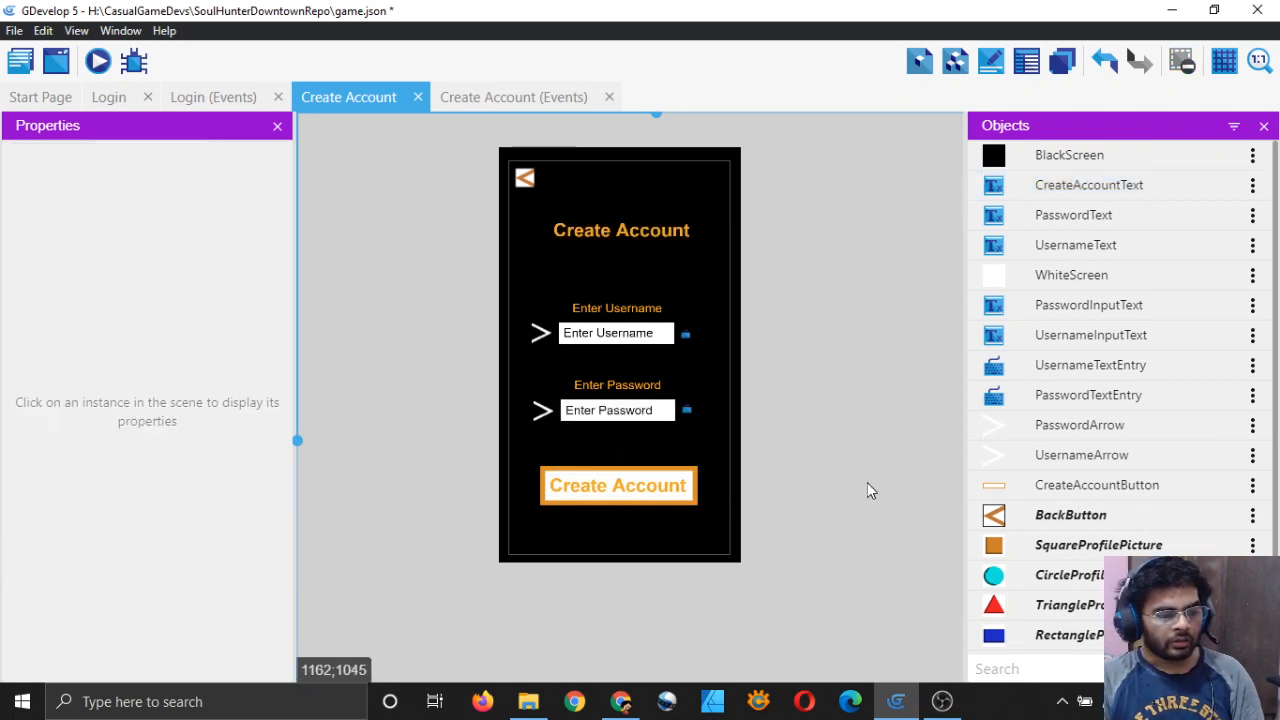
{"action": "scroll", "coordinate": [765, 481], "scroll_direction": "up", "scroll_amount": 3, "text": "ctrl"}
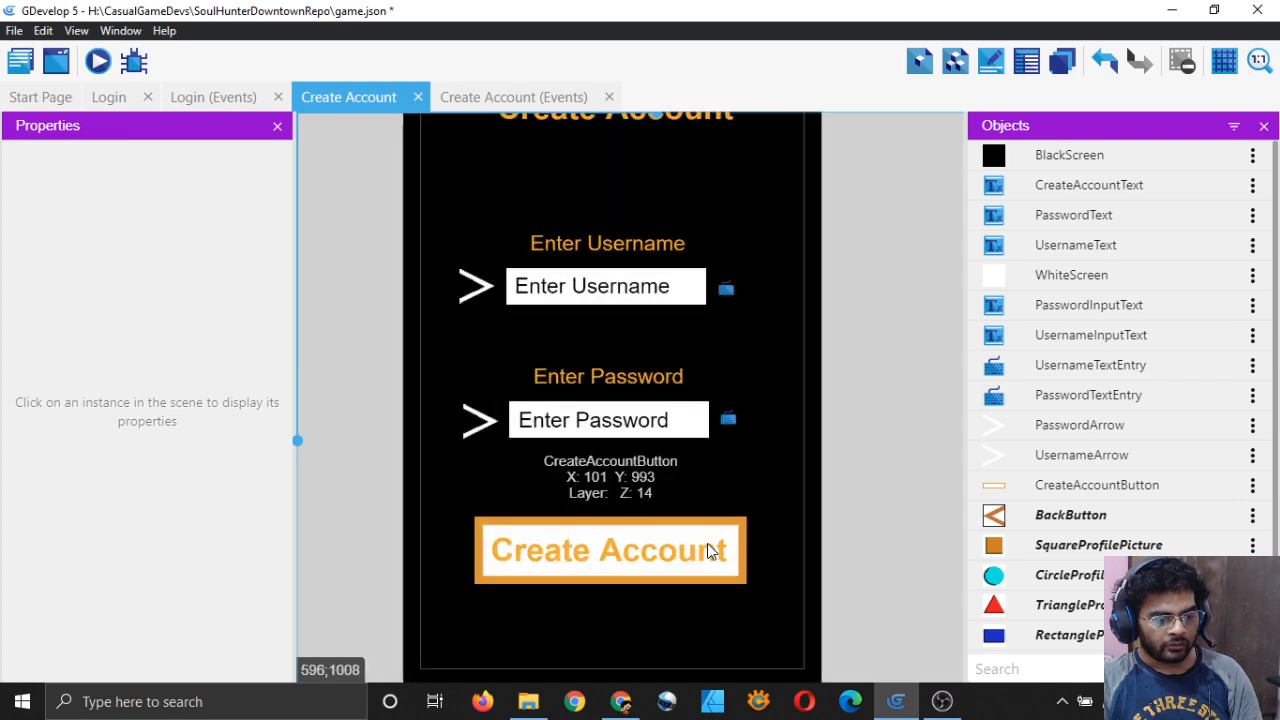
Step: Nudge the button and its text with the arrow keys until the text is centred
{"action": "left_click", "coordinate": [716, 540]}
{"action": "key", "text": "Right"}
{"action": "key", "text": "Right"}
{"action": "key", "text": "Right"}
{"action": "key", "text": "Right"}
{"action": "key", "text": "Right"}
{"action": "key", "text": "Right"}
{"action": "key", "text": "Right"}
{"action": "key", "text": "Right"}
{"action": "key", "text": "Right"}
{"action": "key", "text": "Right"}
{"action": "key", "text": "Right"}
{"action": "key", "text": "Right"}
{"action": "key", "text": "Right"}
{"action": "key", "text": "Right"}
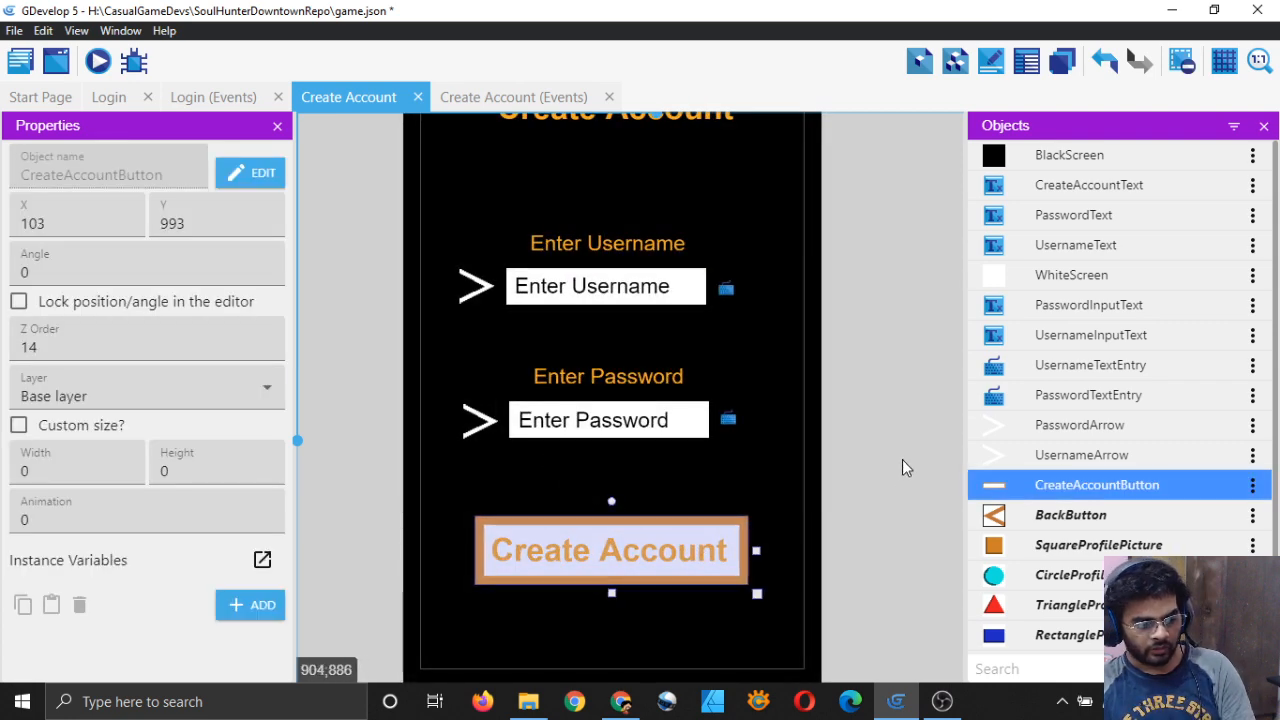
{"action": "left_click", "coordinate": [723, 549]}
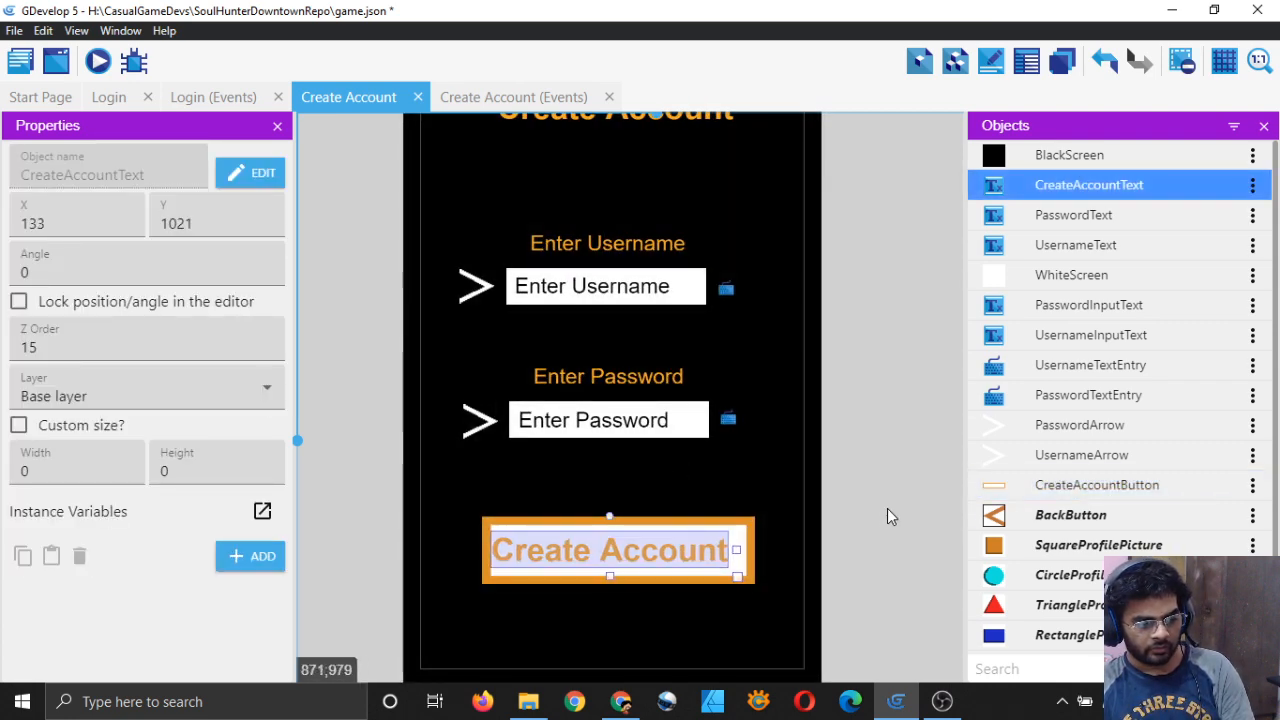
{"action": "key", "text": "Right"}
{"action": "key", "text": "Right"}
{"action": "key", "text": "Right"}
{"action": "key", "text": "Right"}
{"action": "key", "text": "Right"}
{"action": "key", "text": "Right"}
{"action": "key", "text": "Right"}
{"action": "key", "text": "Right"}
{"action": "key", "text": "Right"}
{"action": "key", "text": "Right"}
{"action": "key", "text": "Right"}
{"action": "key", "text": "Right"}
{"action": "key", "text": "Right"}
{"action": "left_click", "coordinate": [891, 507]}
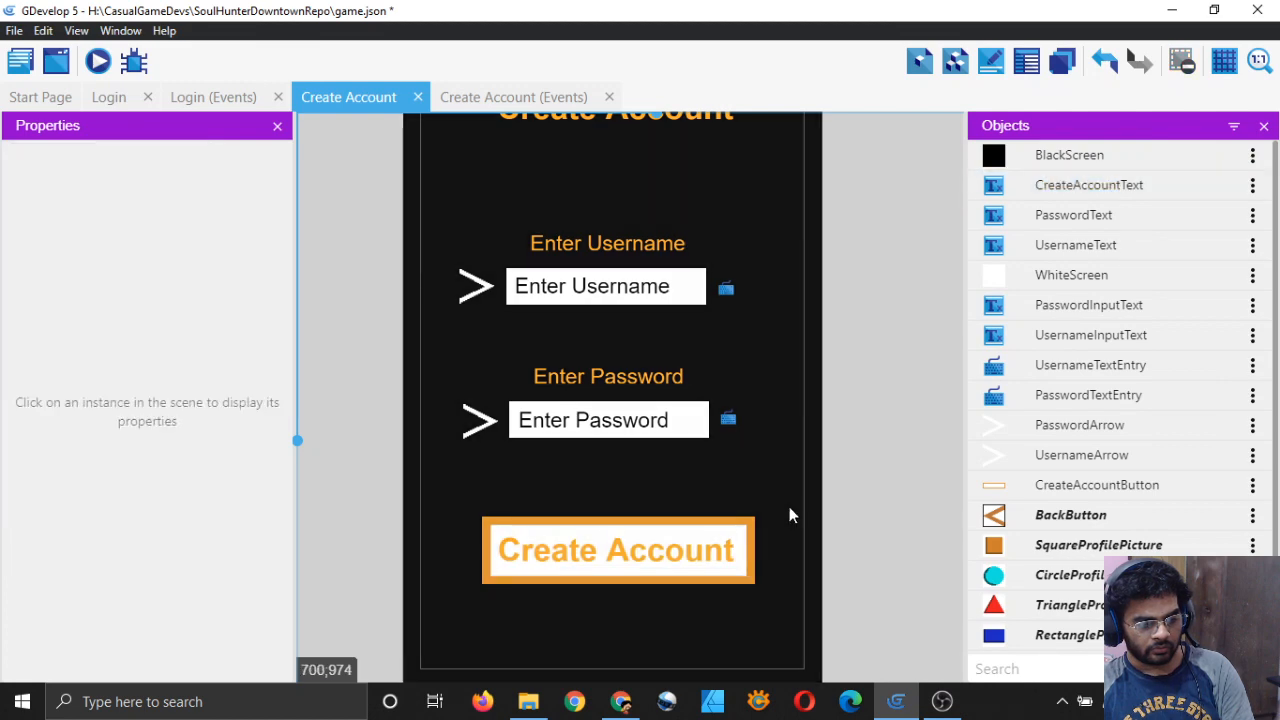
{"action": "left_click", "coordinate": [745, 521]}
{"action": "key", "text": "Left"}
{"action": "key", "text": "Left"}
{"action": "key", "text": "Left"}
{"action": "key", "text": "Left"}
{"action": "key", "text": "Left"}
{"action": "left_click", "coordinate": [899, 494]}
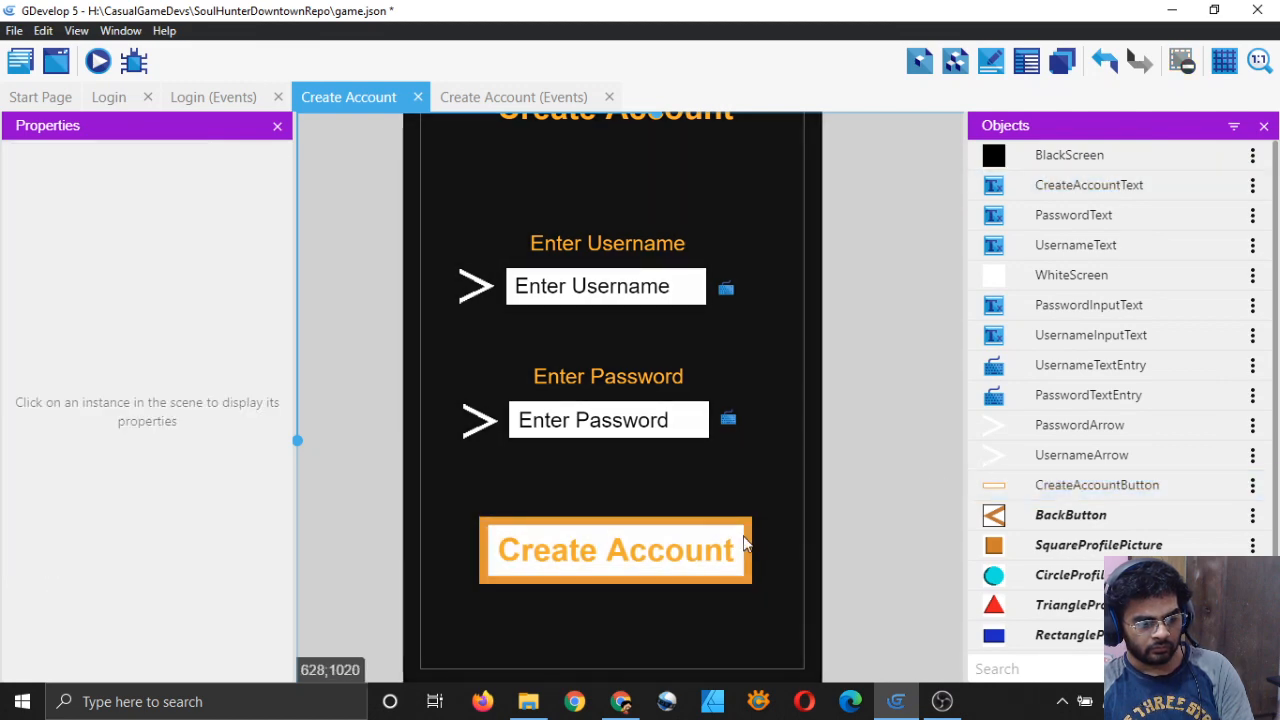
{"action": "left_click", "coordinate": [756, 537]}
{"action": "left_click", "coordinate": [895, 480]}
{"action": "scroll", "coordinate": [883, 459], "scroll_direction": "down", "scroll_amount": 1}
{"action": "scroll", "coordinate": [883, 459], "scroll_direction": "down", "scroll_amount": 2}
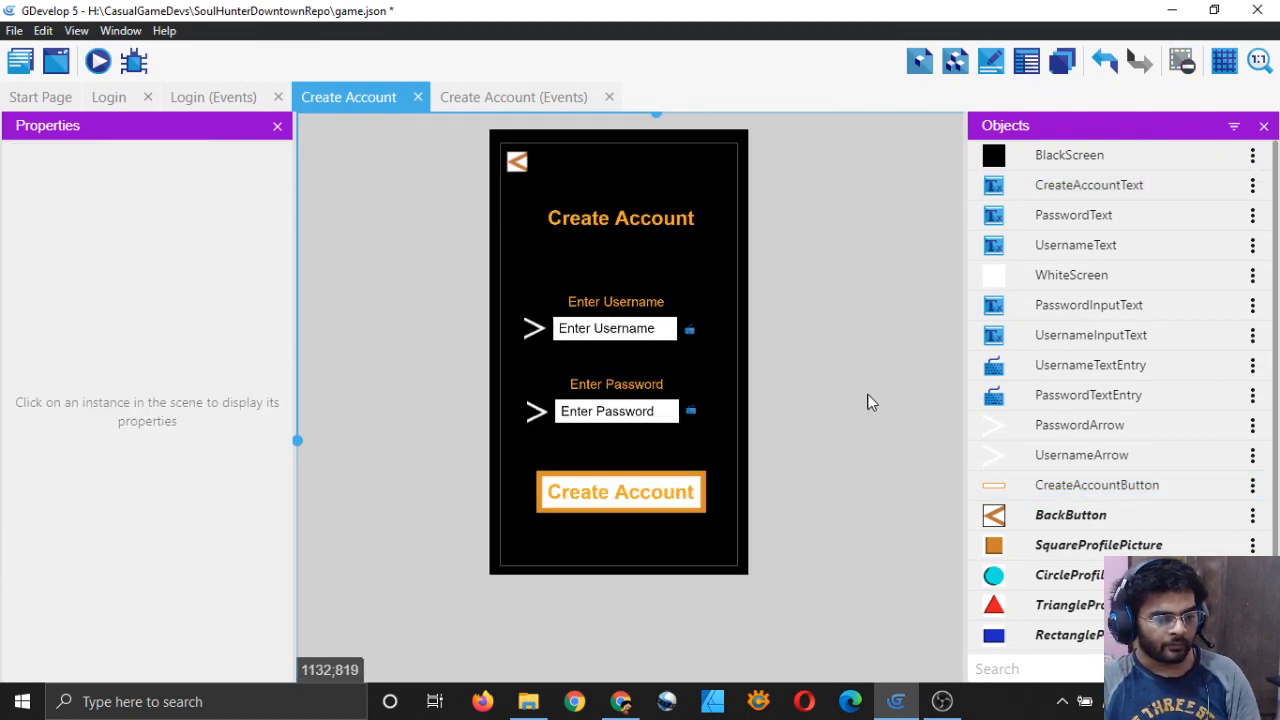
Step: Save the project with Ctrl+S and switch to the Login scene's events sheet
{"action": "scroll", "coordinate": [861, 375], "scroll_direction": "up", "scroll_amount": 1}
{"action": "key", "text": "ctrl+s"}
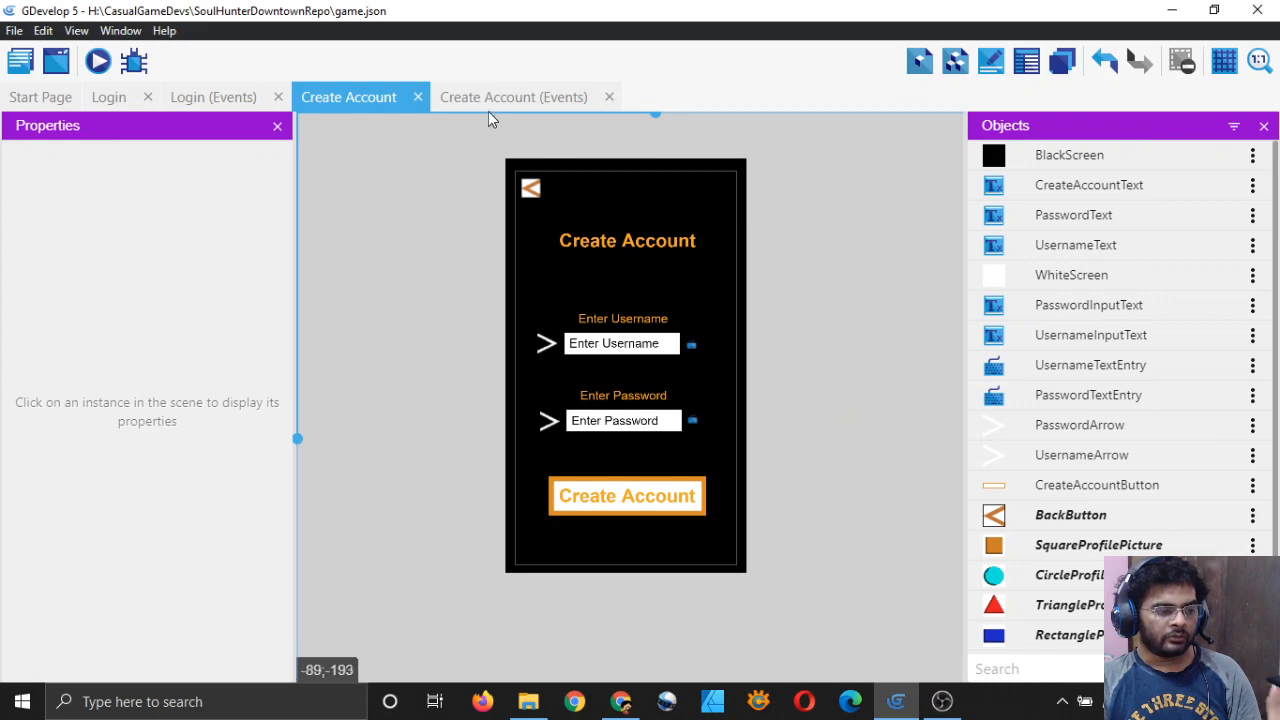
{"action": "left_click", "coordinate": [436, 99]}
{"action": "left_click", "coordinate": [360, 100]}
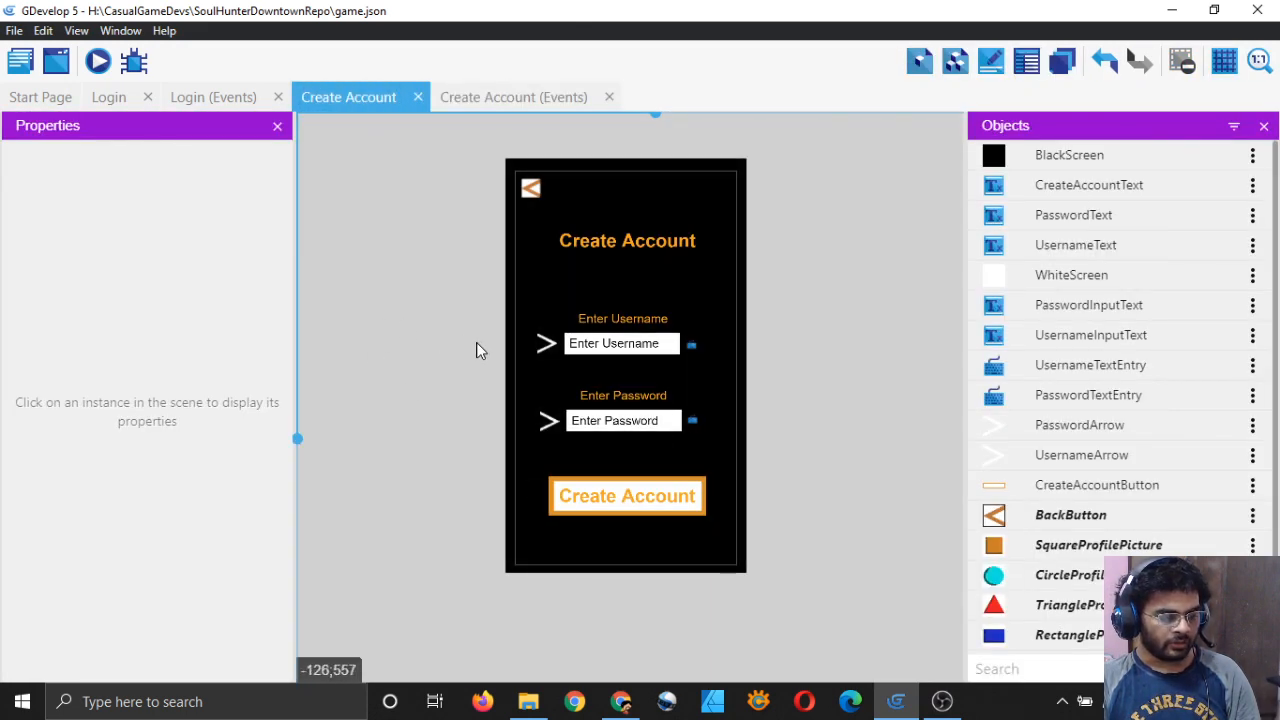
{"action": "left_click", "coordinate": [224, 100]}
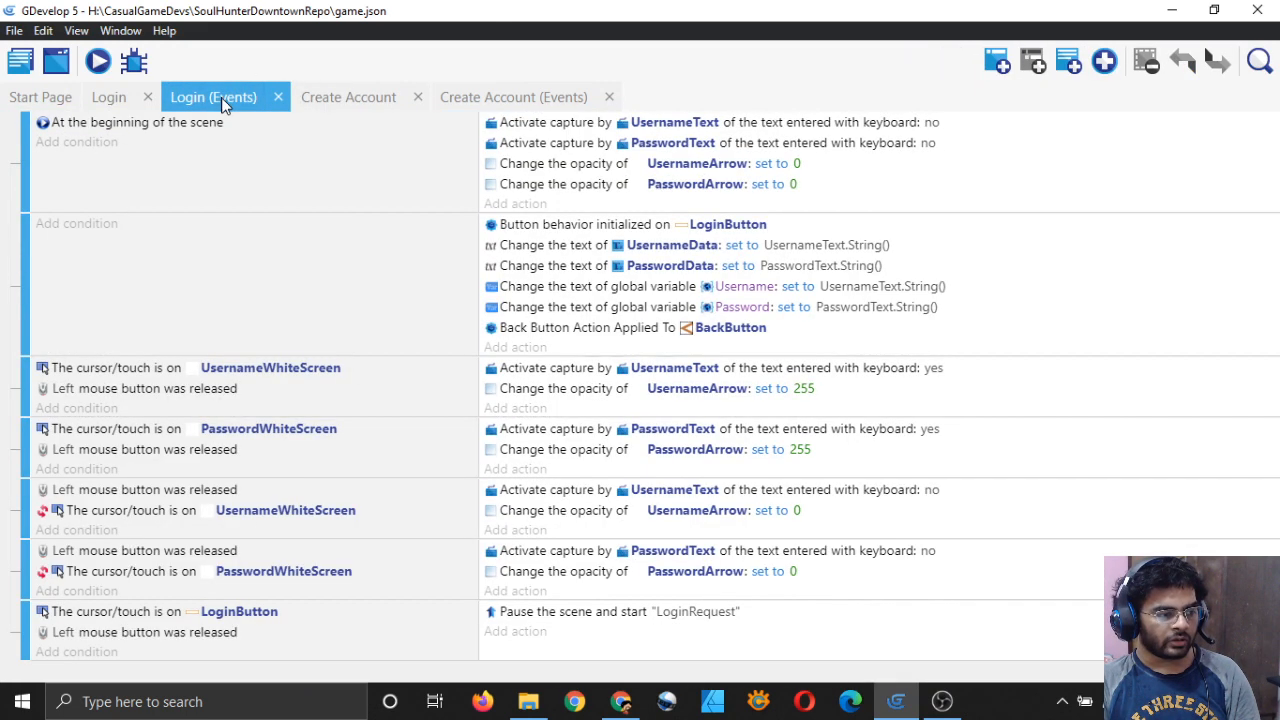
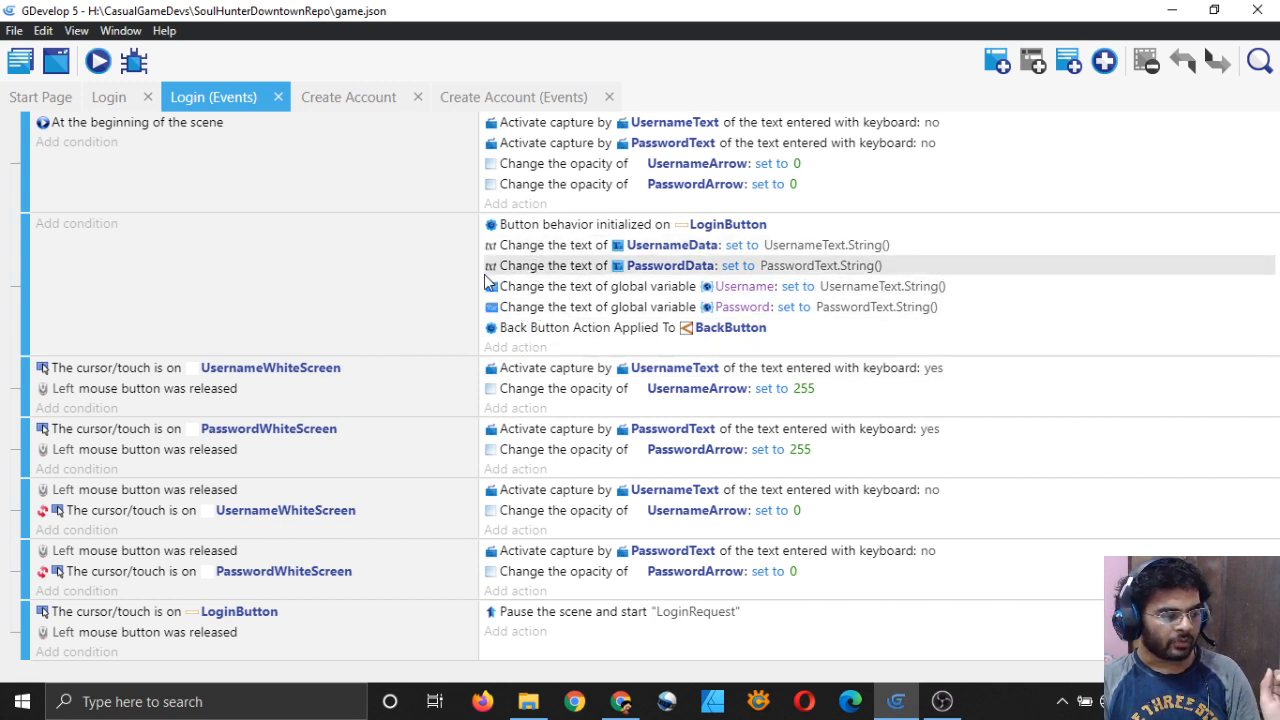
Step: Review the Login scene's layout and scene variables, then return to its events
{"action": "left_click", "coordinate": [112, 98]}
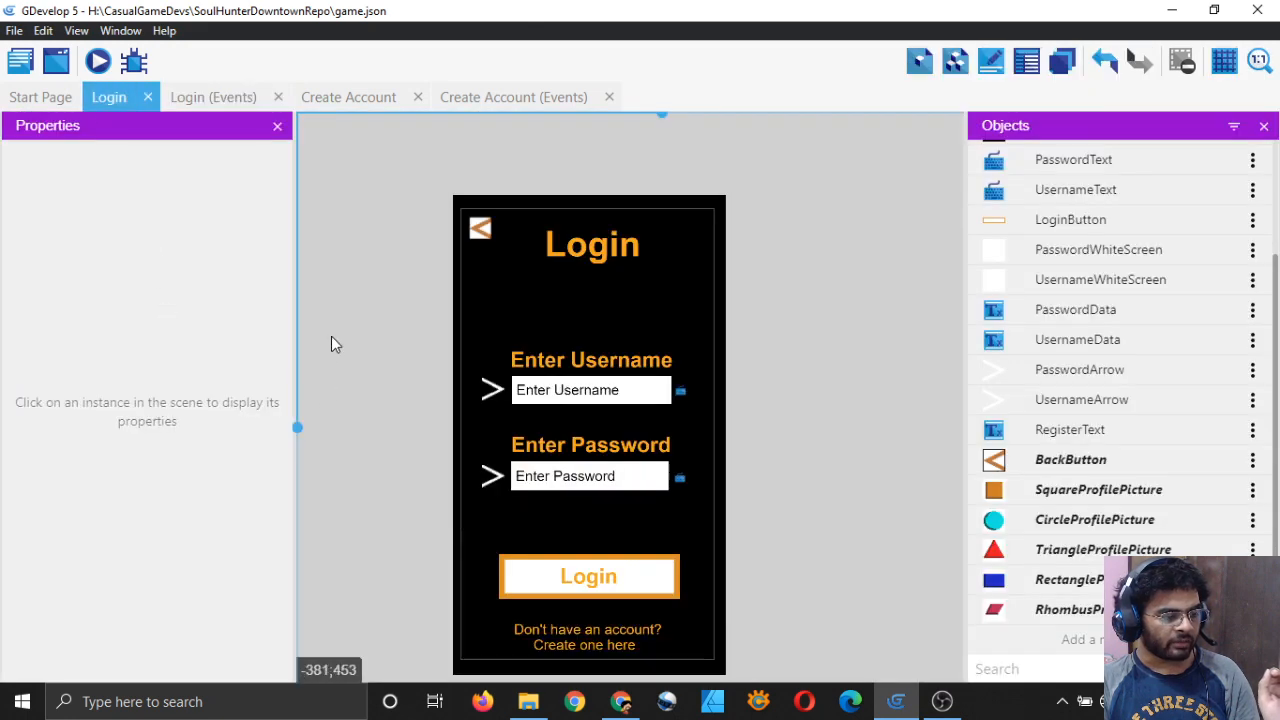
{"action": "left_click", "coordinate": [20, 61]}
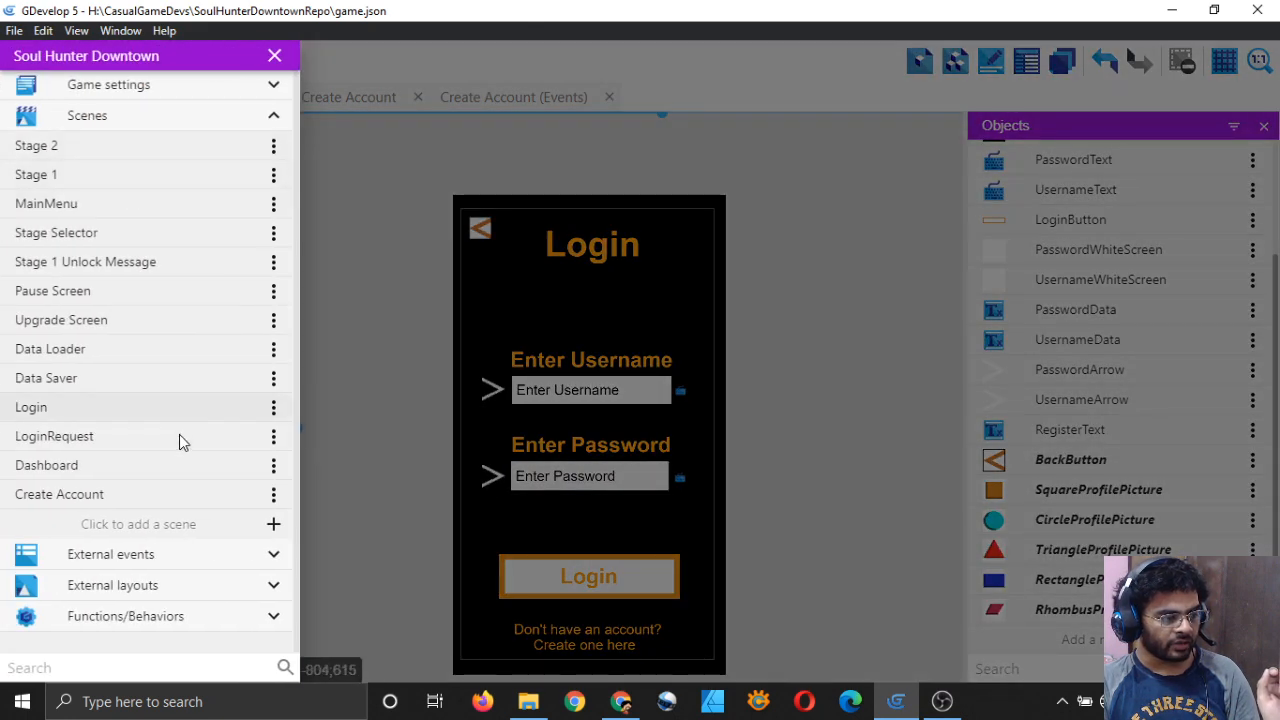
{"action": "left_click", "coordinate": [273, 407]}
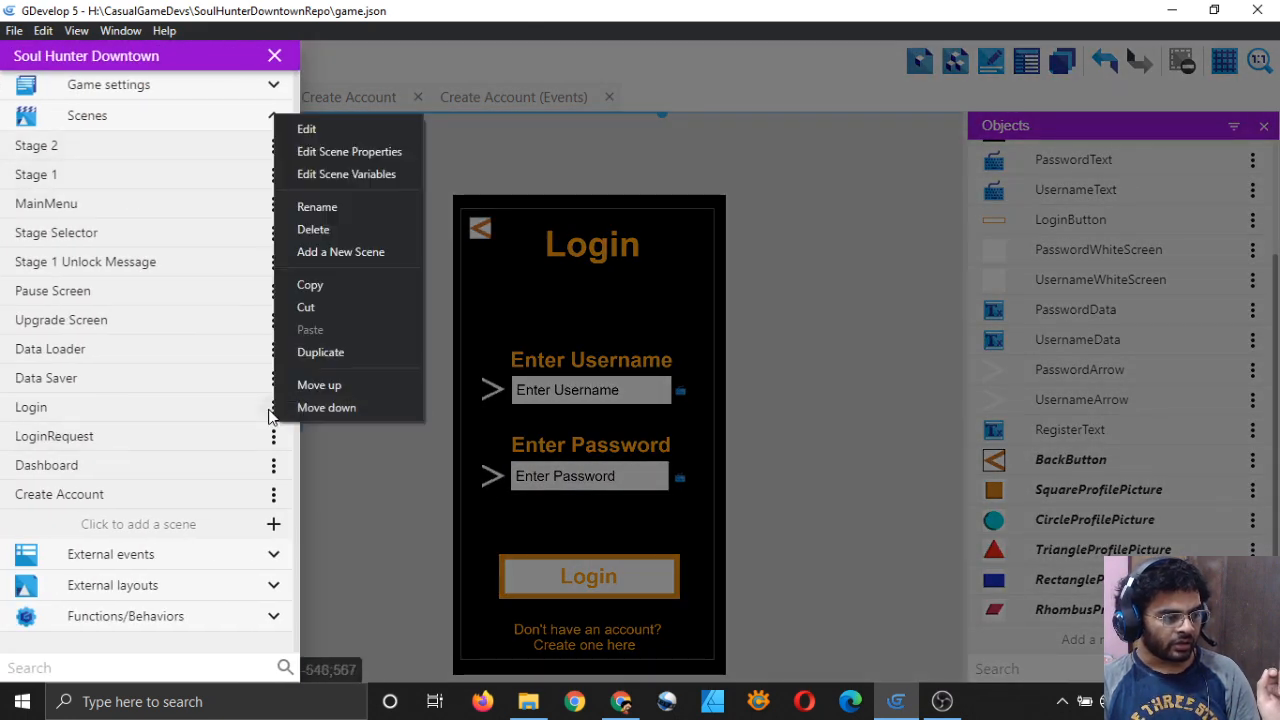
{"action": "left_click", "coordinate": [357, 174]}
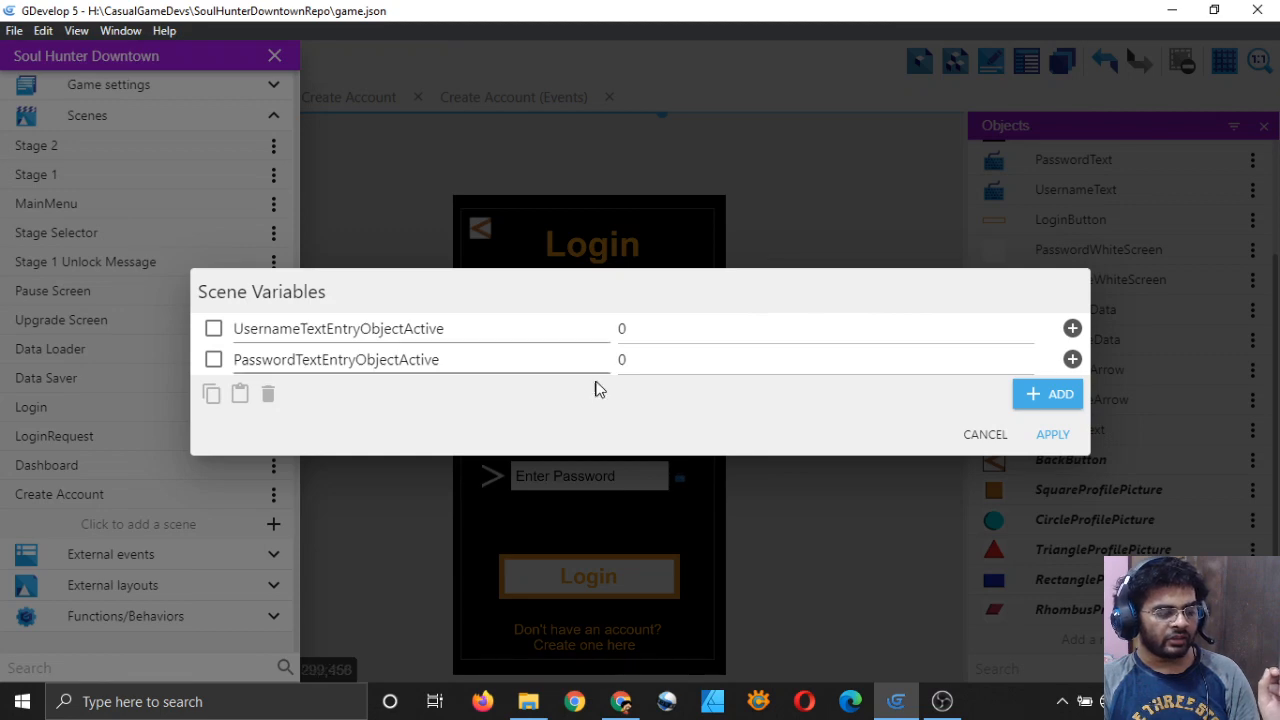
{"action": "left_click", "coordinate": [982, 436]}
{"action": "left_click", "coordinate": [274, 56]}
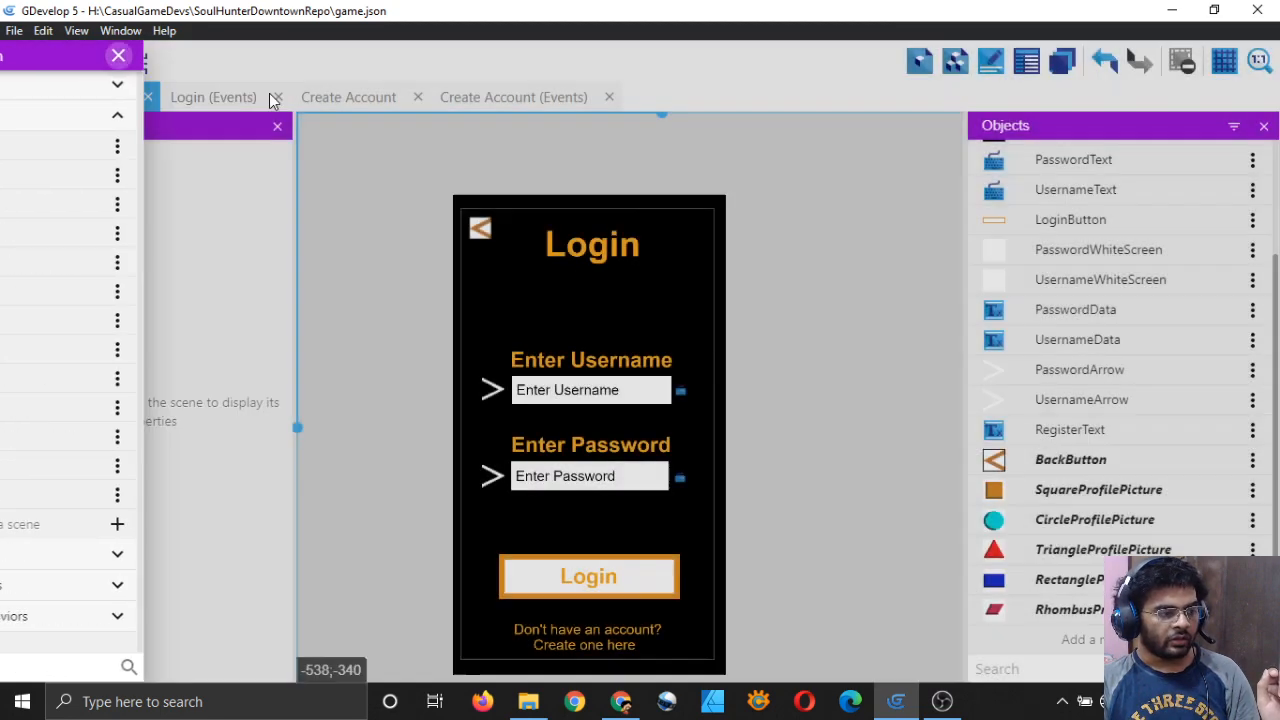
{"action": "left_click", "coordinate": [218, 97]}
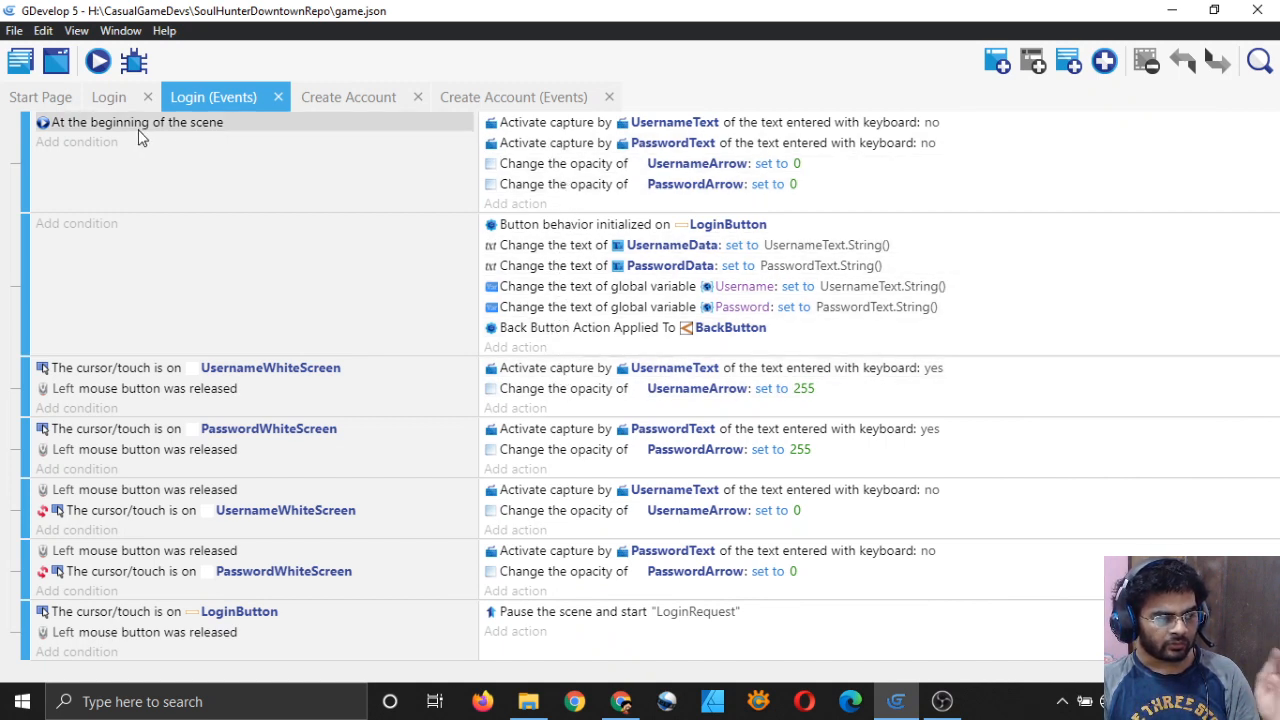
Step: Copy Login's 'At the beginning of the scene' event into the Create Account events
{"action": "right_click", "coordinate": [896, 208]}
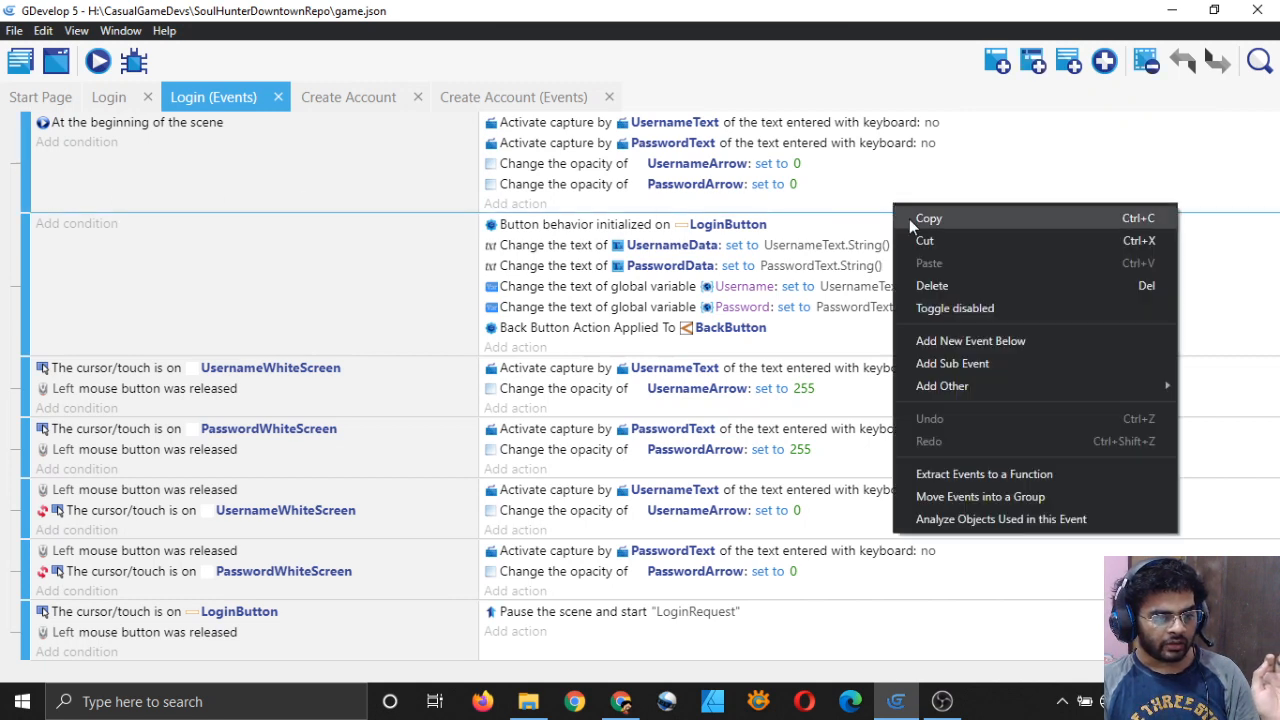
{"action": "left_click", "coordinate": [909, 219]}
{"action": "left_click", "coordinate": [492, 104]}
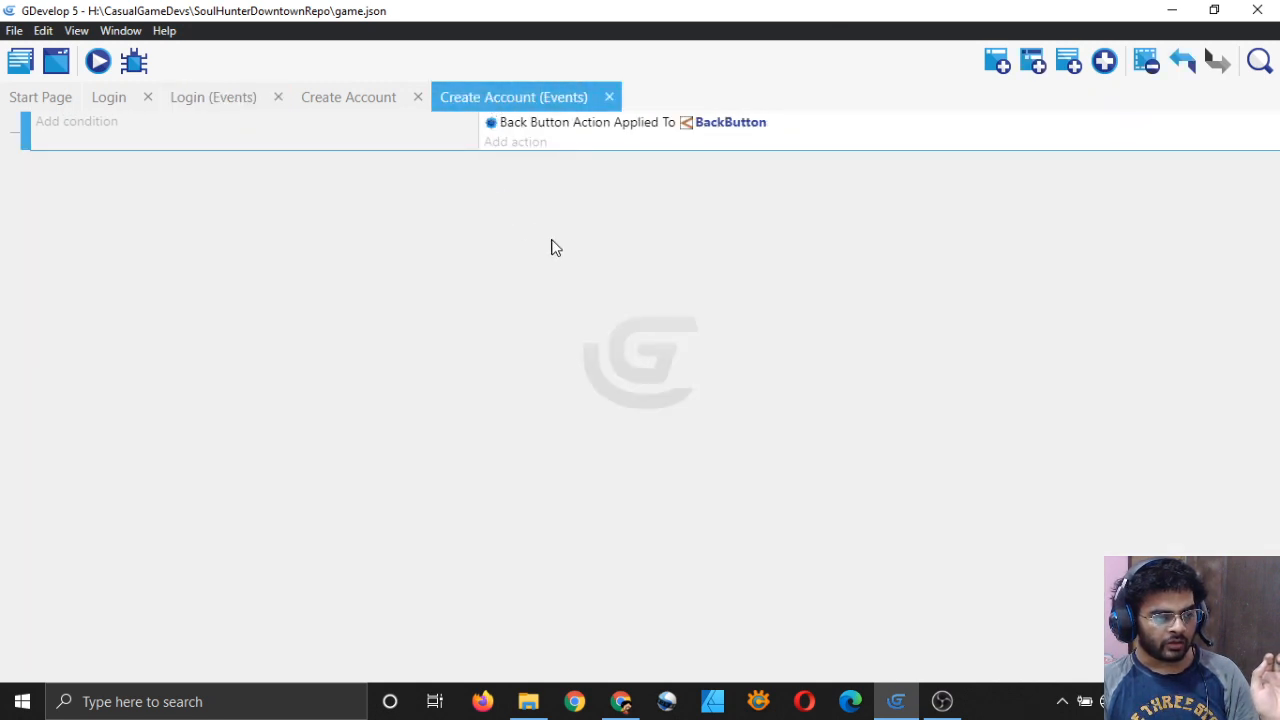
{"action": "right_click", "coordinate": [887, 148]}
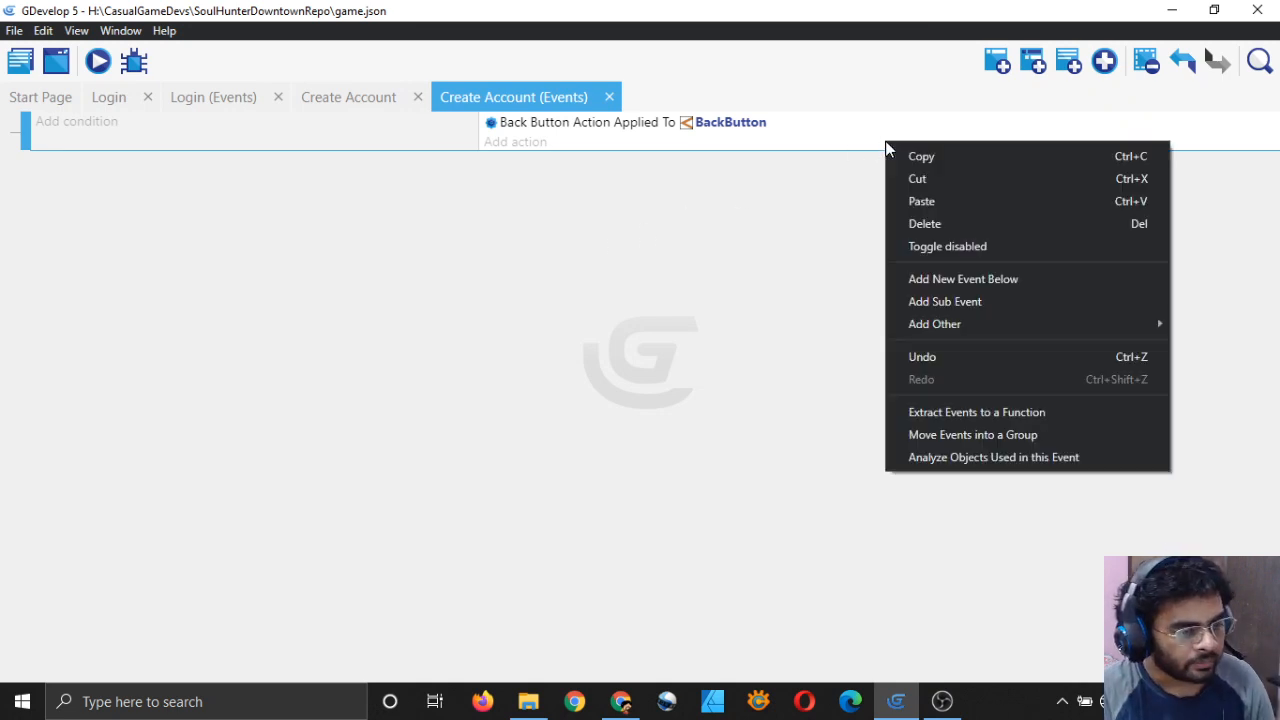
{"action": "left_click", "coordinate": [922, 201]}
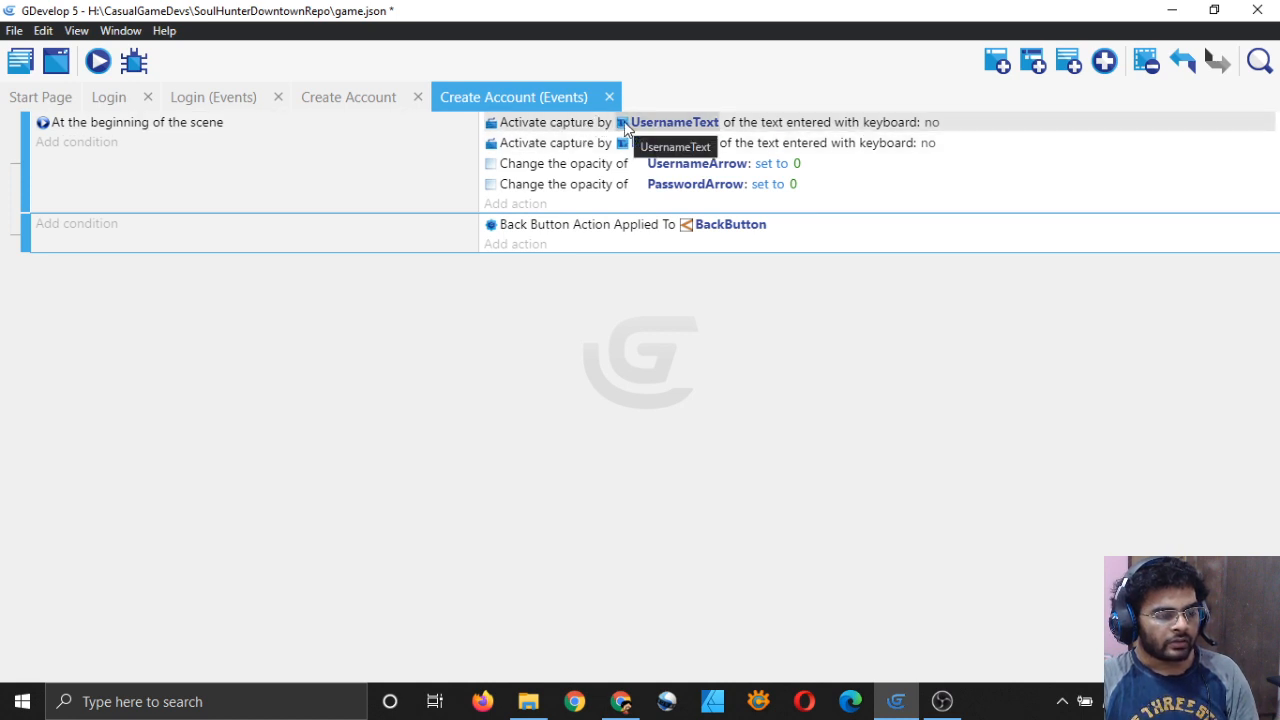
Step: Retarget the two keyboard capture actions to UsernameTextEntry and PasswordTextEntry
{"action": "left_click", "coordinate": [109, 97]}
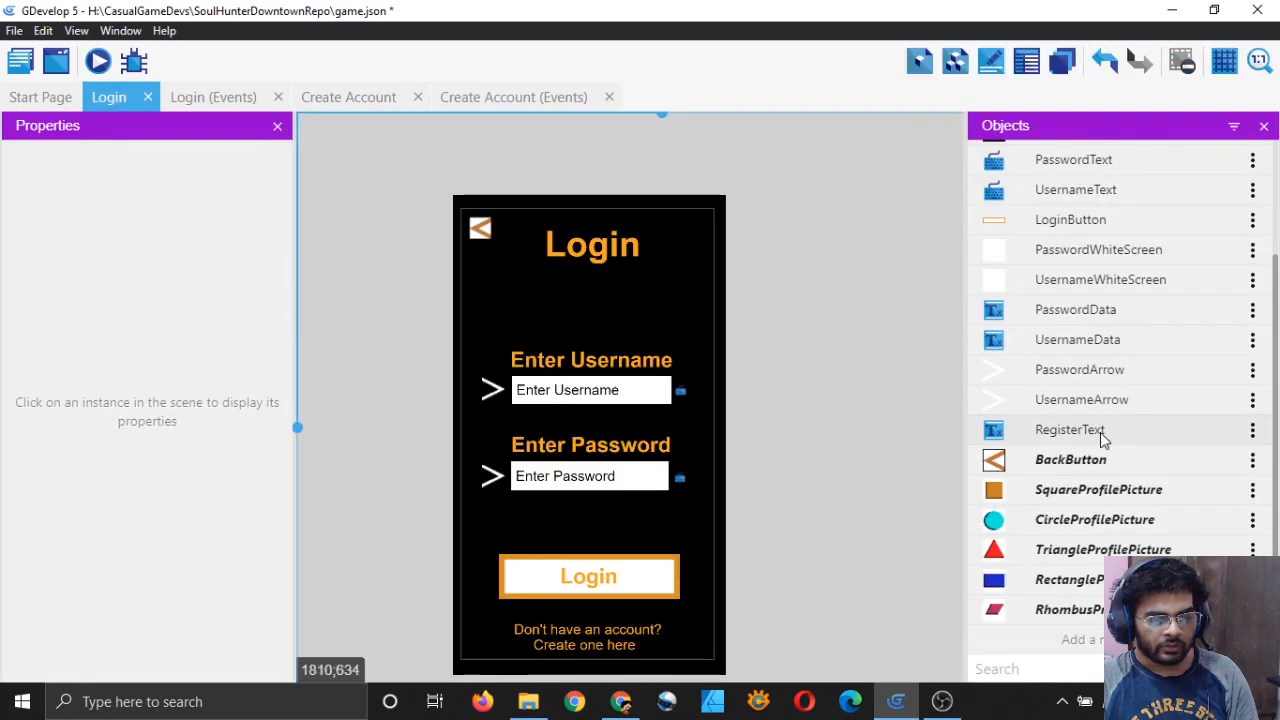
{"action": "scroll", "coordinate": [1101, 437], "scroll_direction": "up", "scroll_amount": 3}
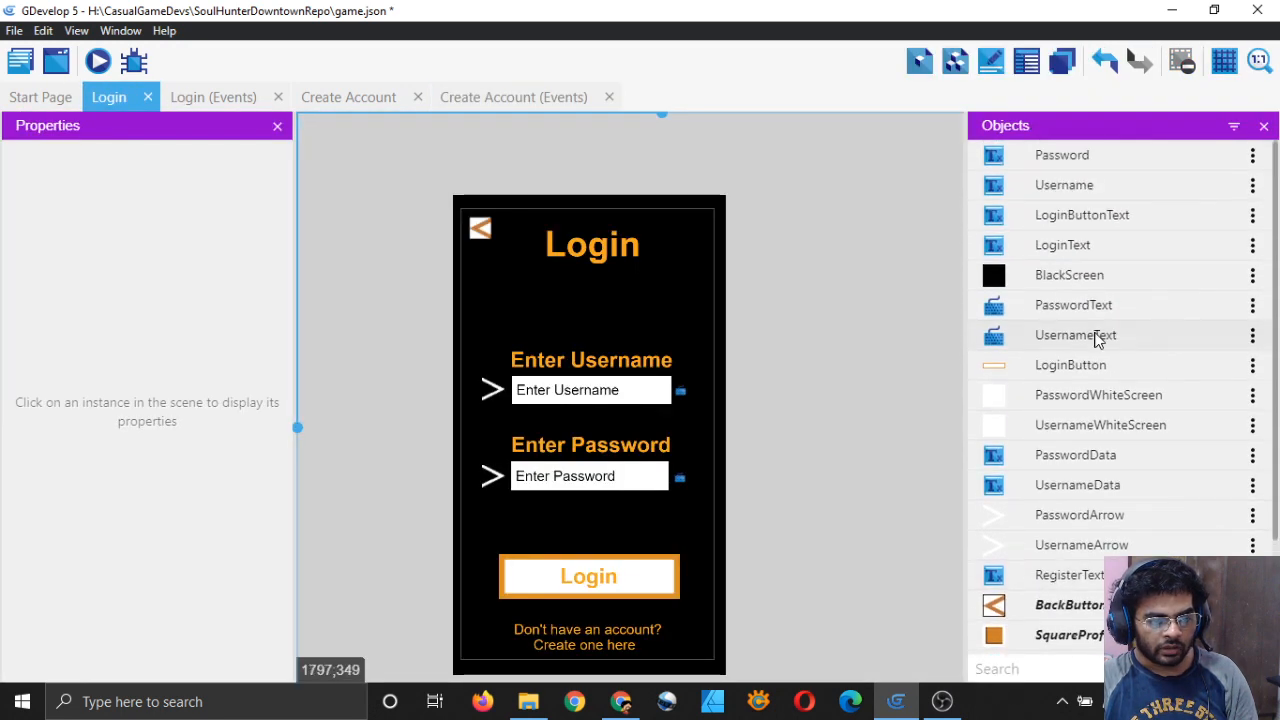
{"action": "left_click", "coordinate": [501, 97]}
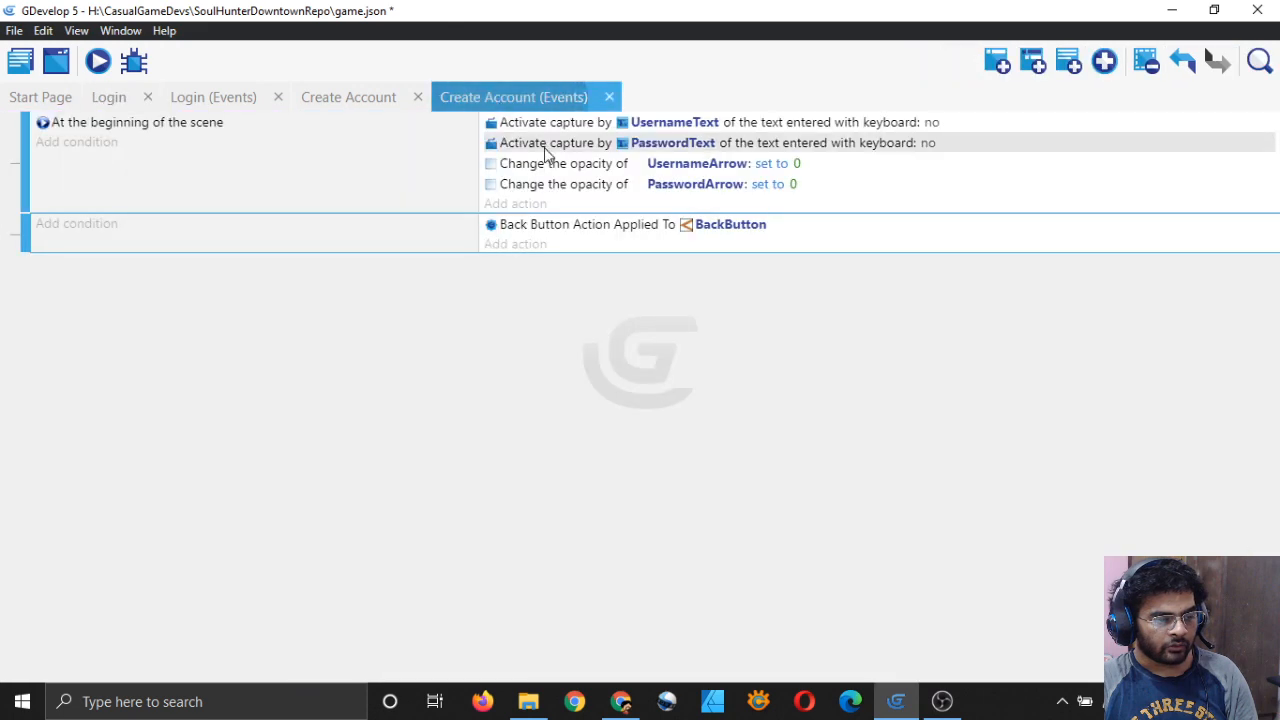
{"action": "left_click", "coordinate": [326, 104]}
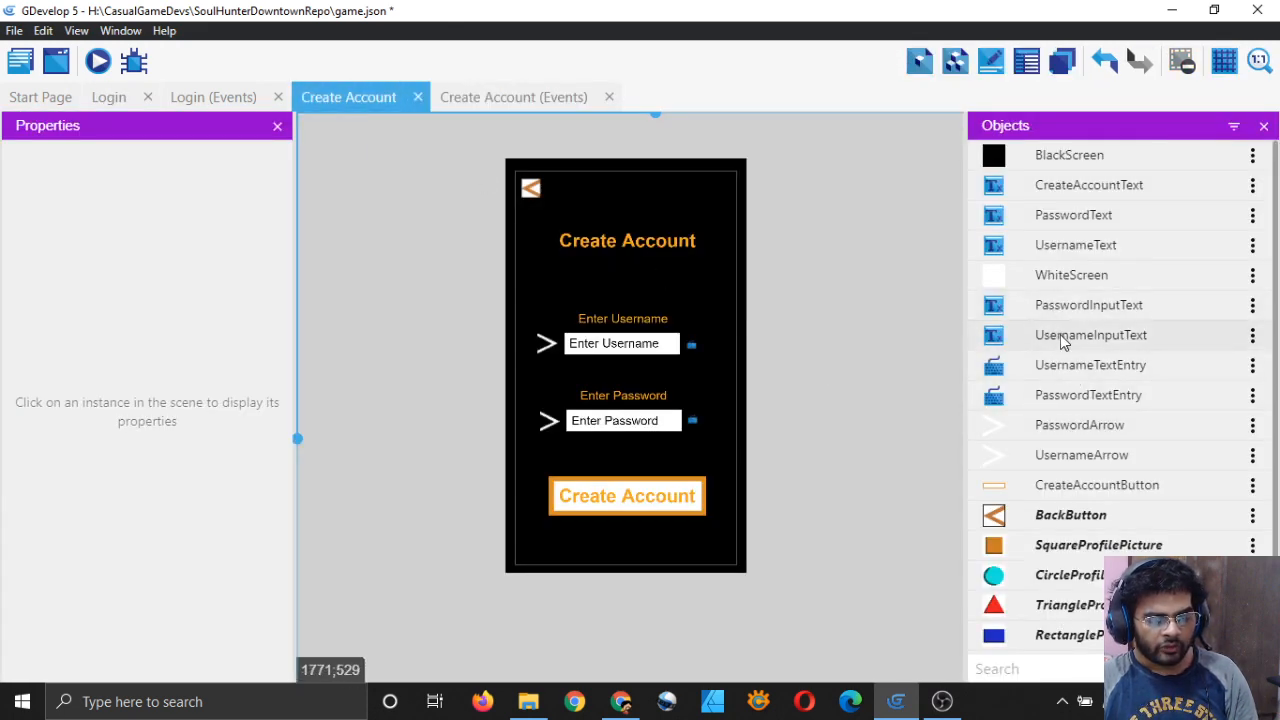
{"action": "left_click", "coordinate": [465, 97]}
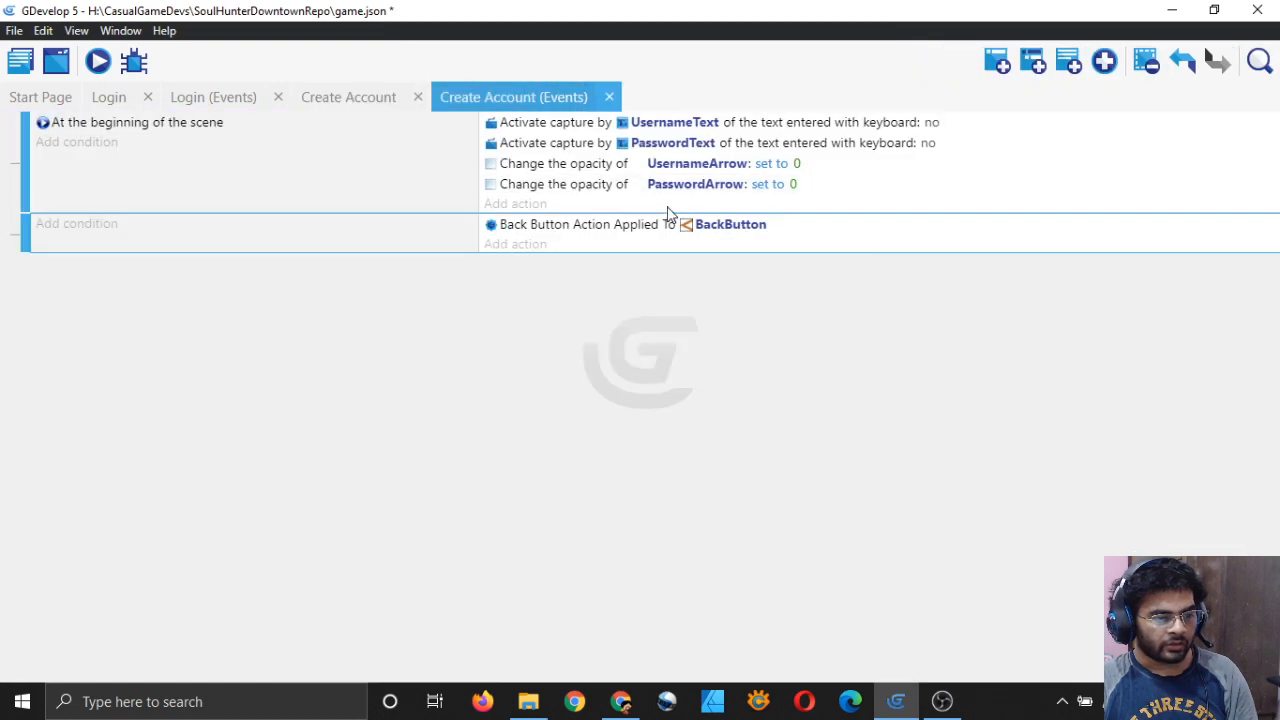
{"action": "left_click", "coordinate": [675, 122]}
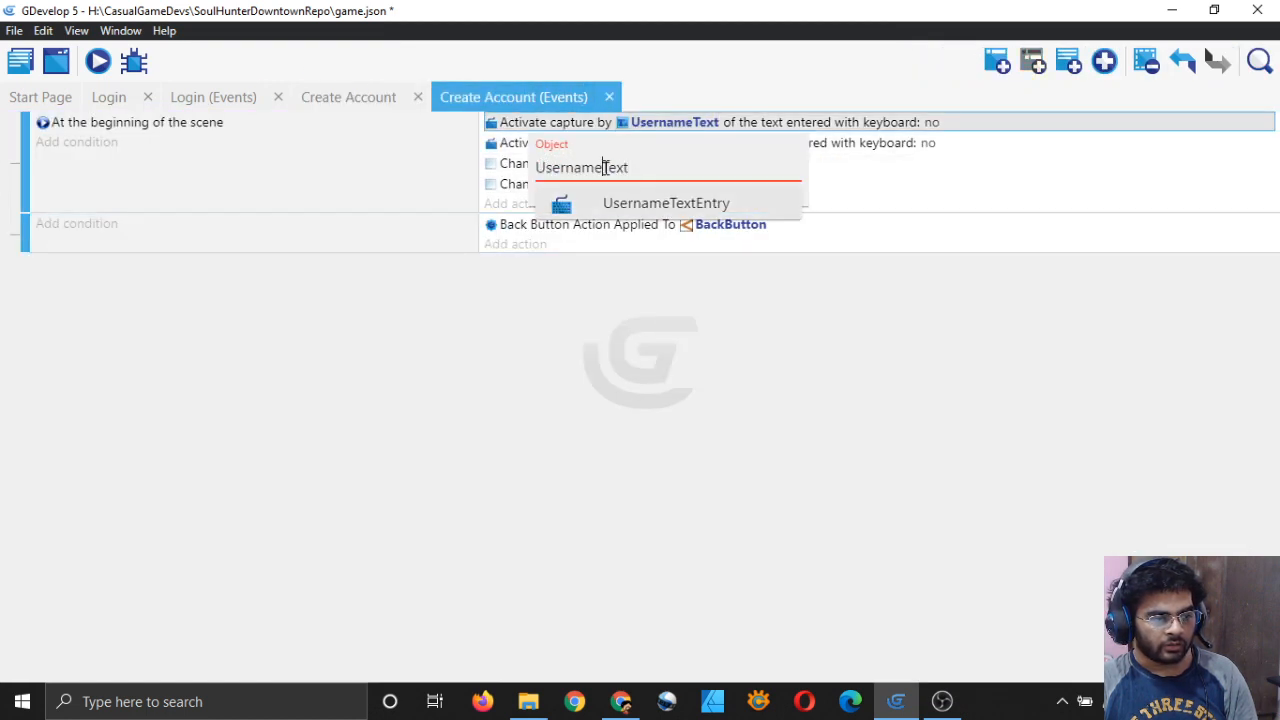
{"action": "type", "text": "Input"}
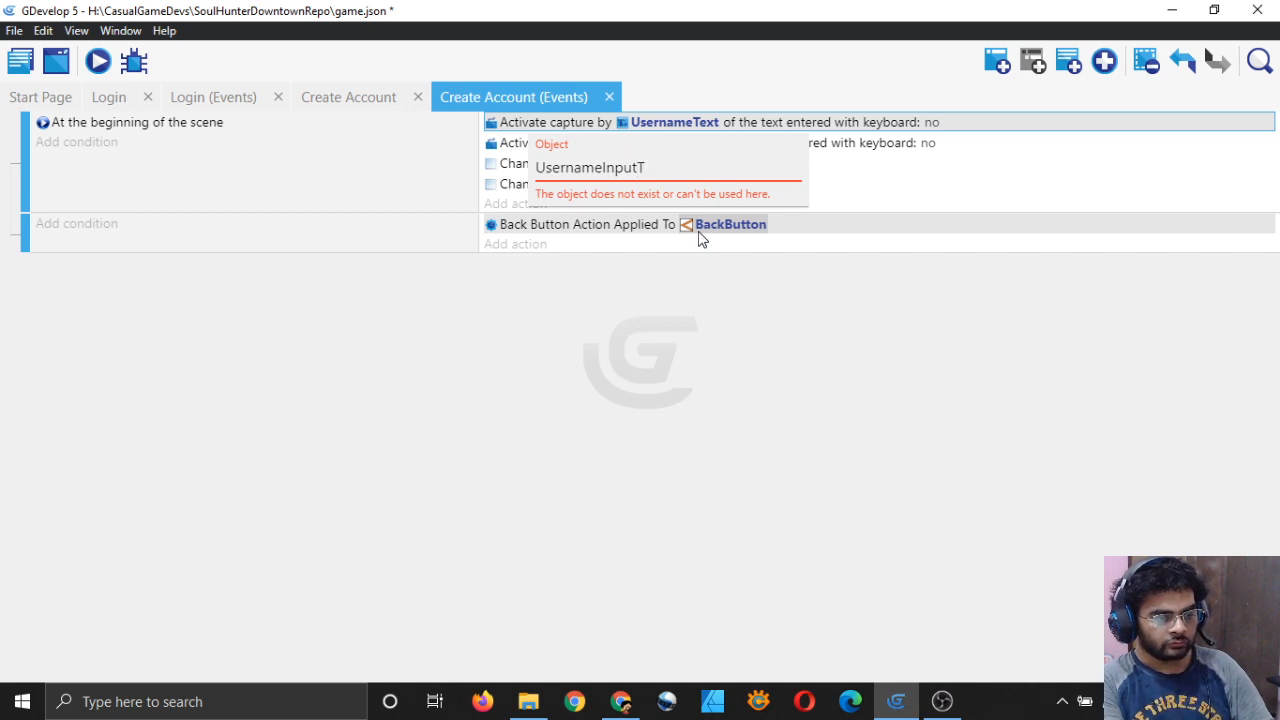
{"action": "key", "text": "BackSpace"}
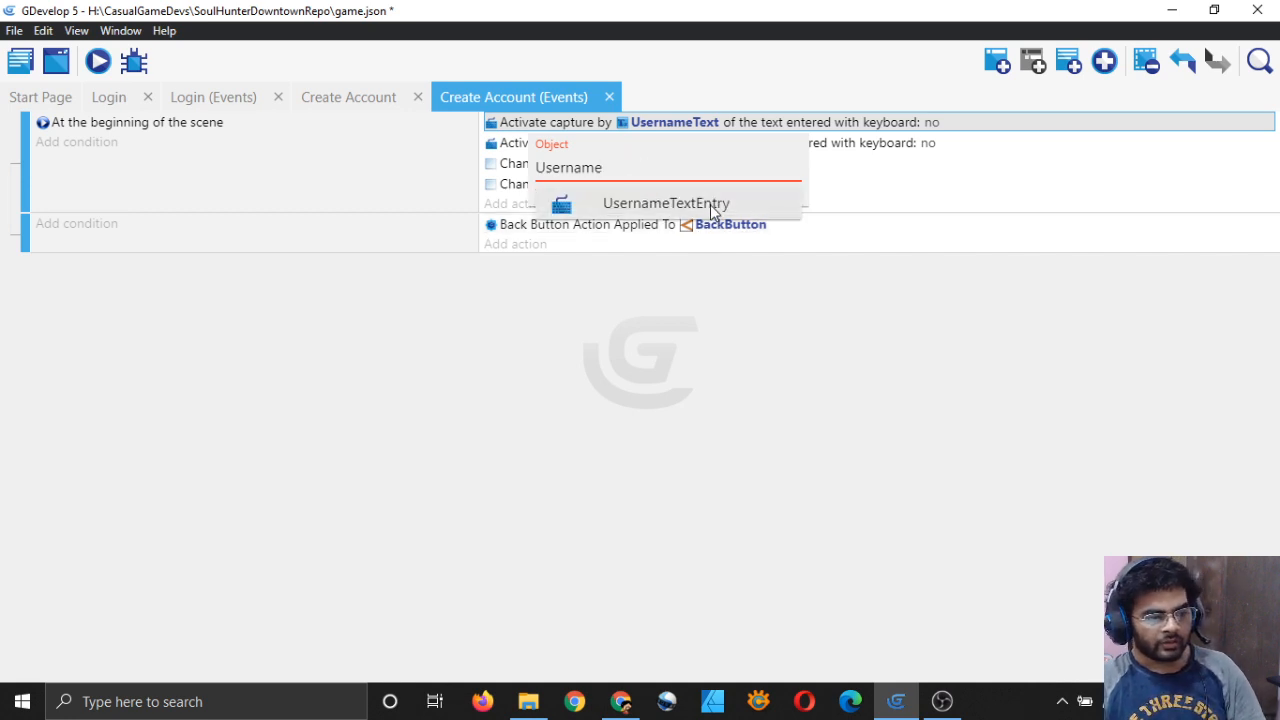
{"action": "left_click", "coordinate": [710, 204]}
{"action": "left_click", "coordinate": [350, 97]}
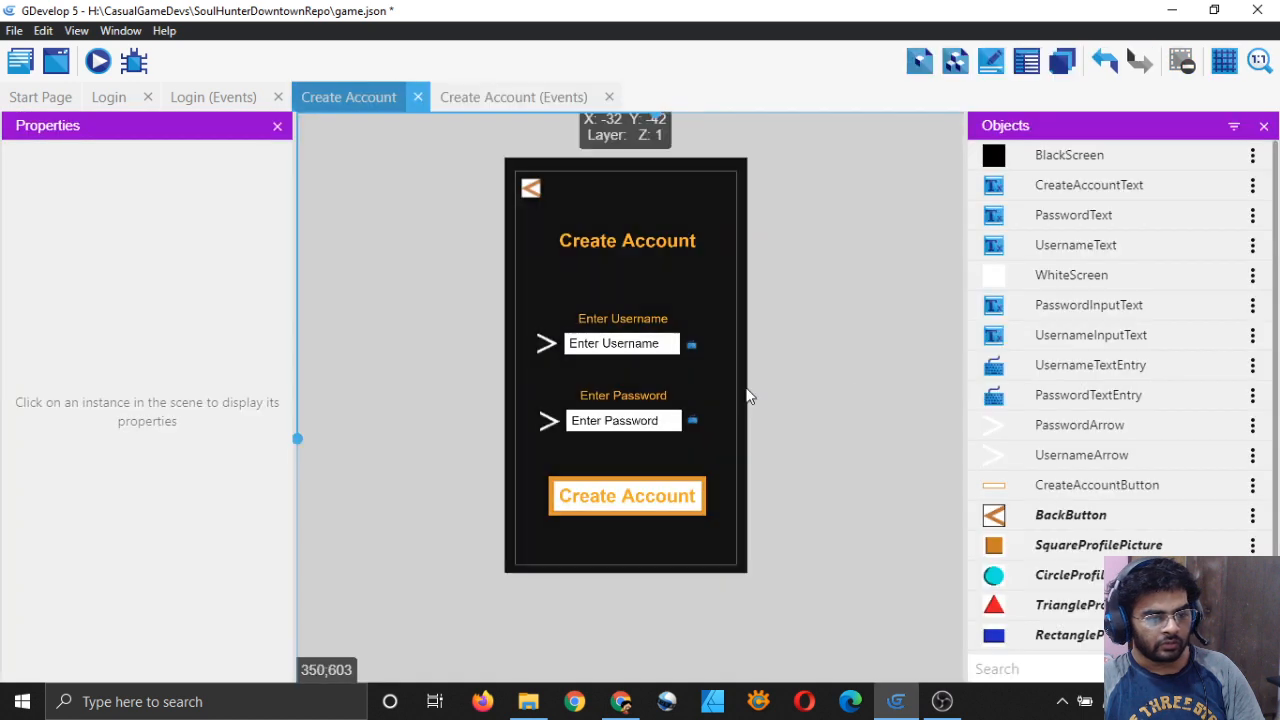
{"action": "left_click", "coordinate": [590, 100]}
{"action": "left_click", "coordinate": [665, 143]}
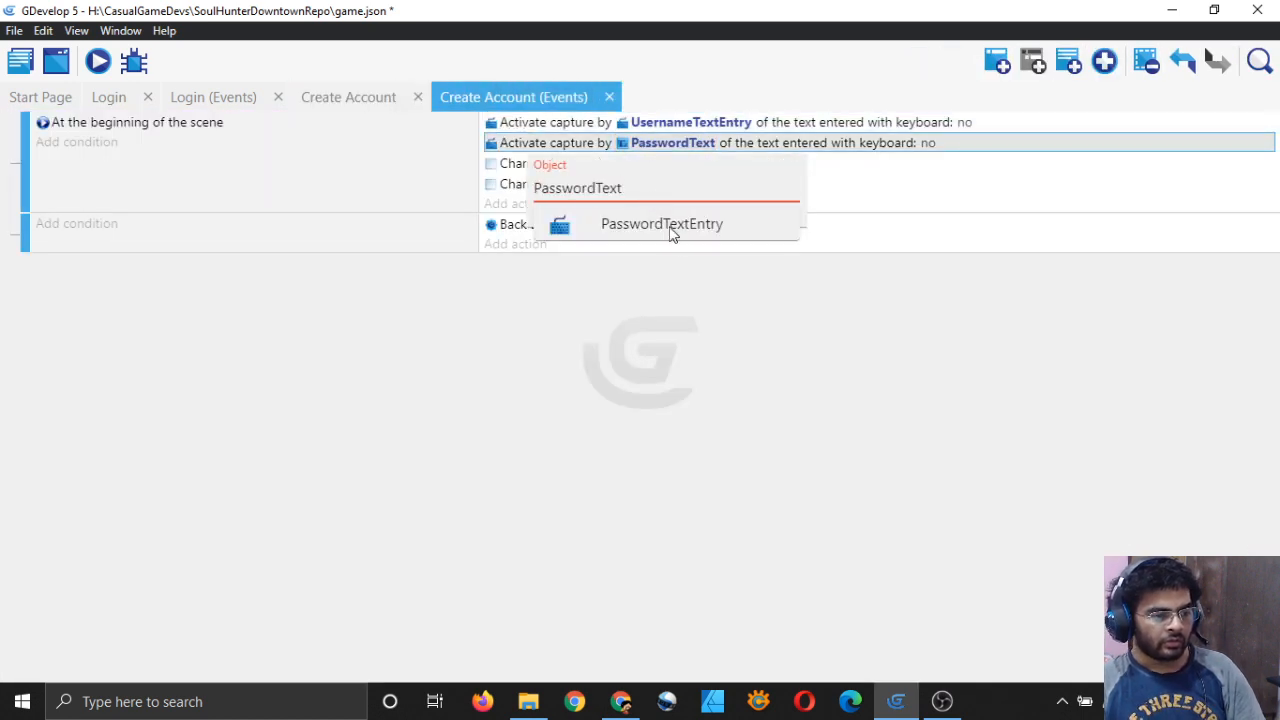
{"action": "left_click", "coordinate": [672, 226]}
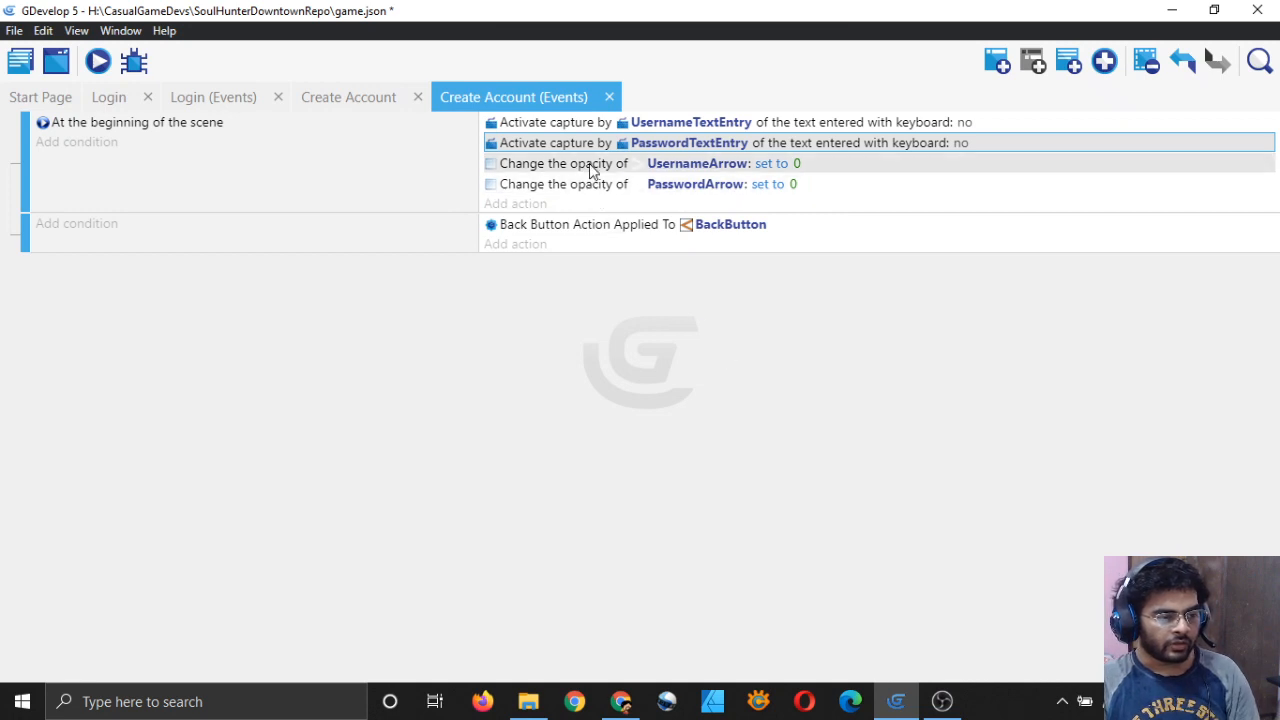
Step: Verify the UsernameArrow and PasswordArrow opacity actions, then save the project
{"action": "left_click", "coordinate": [315, 99]}
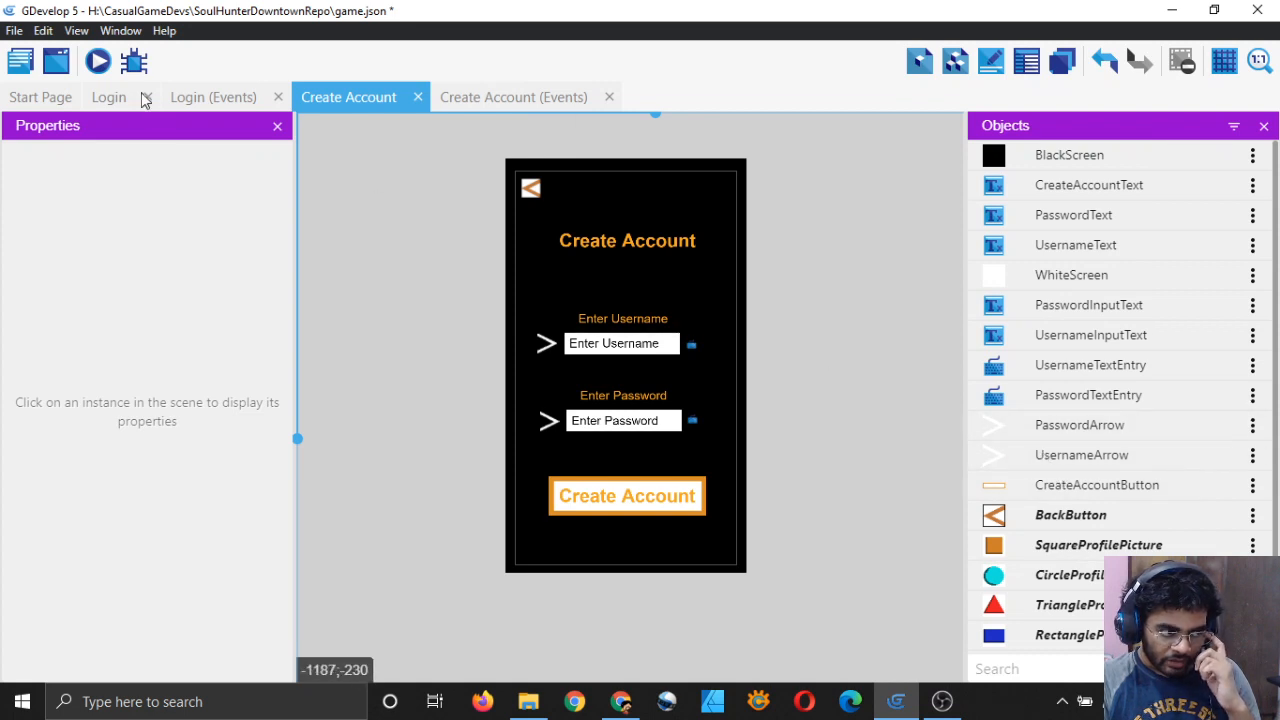
{"action": "left_click", "coordinate": [108, 95]}
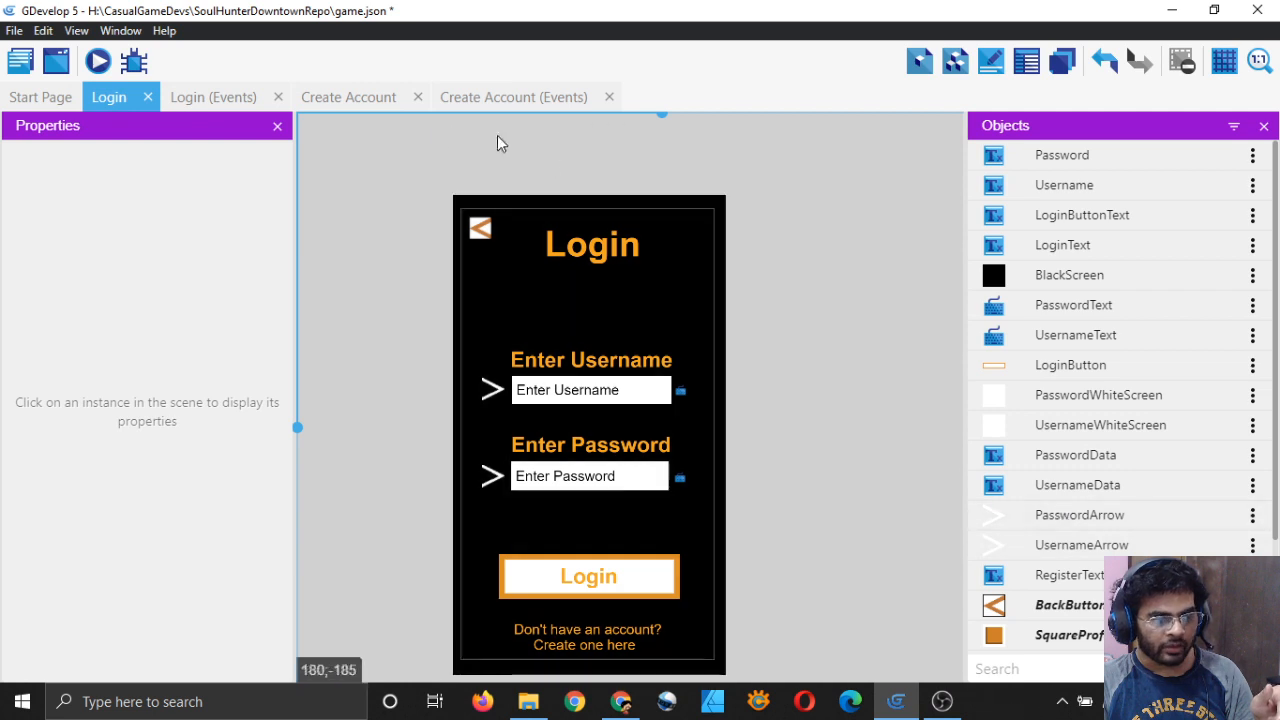
{"action": "left_click", "coordinate": [475, 97]}
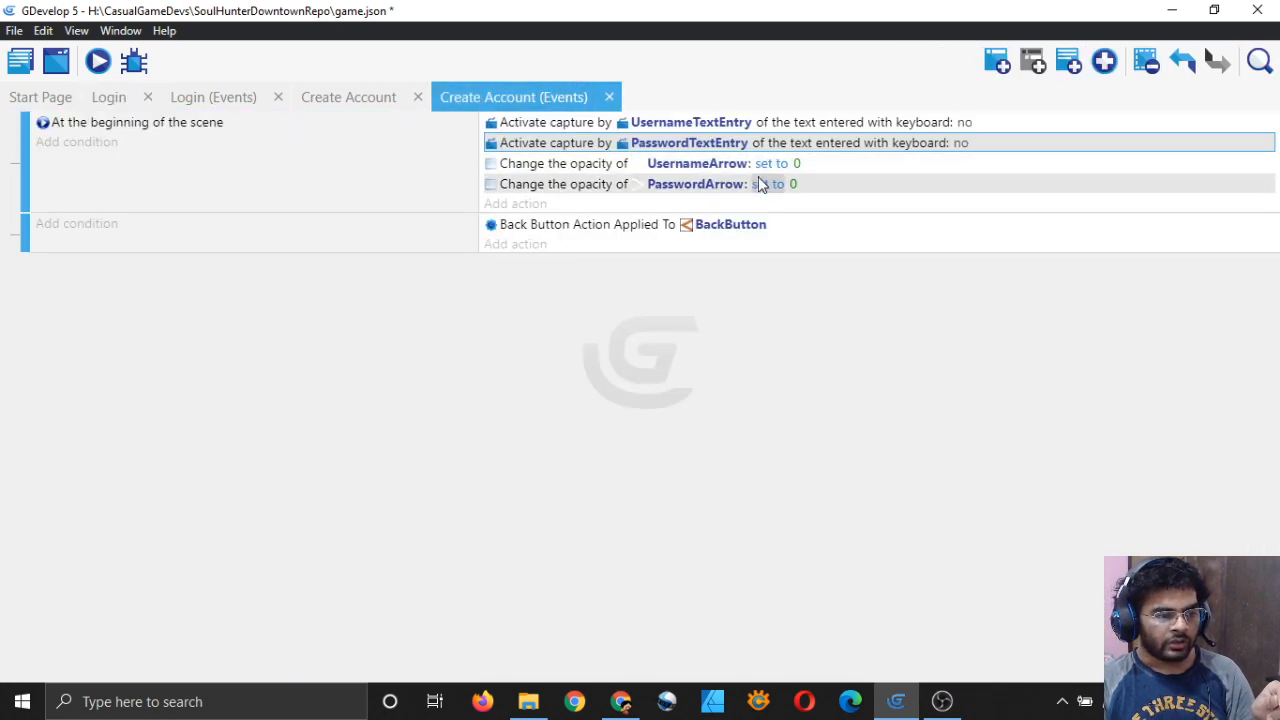
{"action": "left_click", "coordinate": [690, 163]}
{"action": "left_click", "coordinate": [712, 246]}
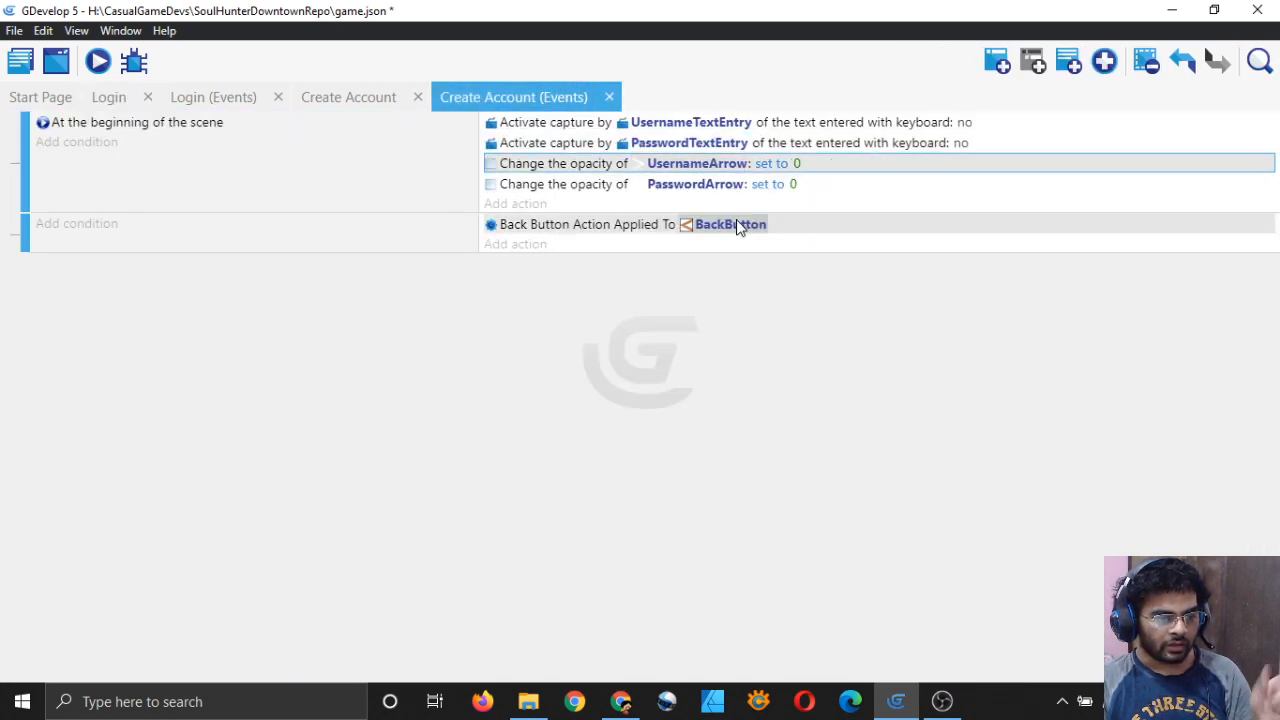
{"action": "double_click", "coordinate": [725, 185]}
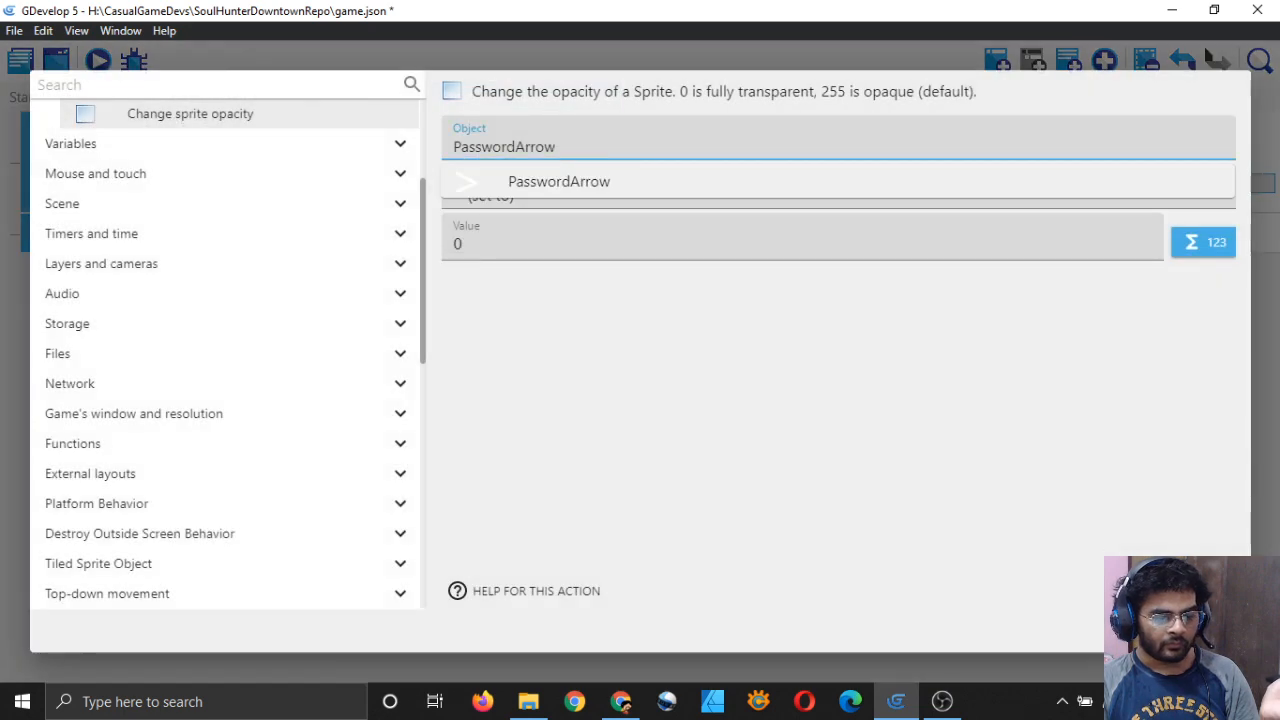
{"action": "left_click", "coordinate": [1206, 630]}
{"action": "left_click", "coordinate": [716, 185]}
{"action": "left_click", "coordinate": [740, 363]}
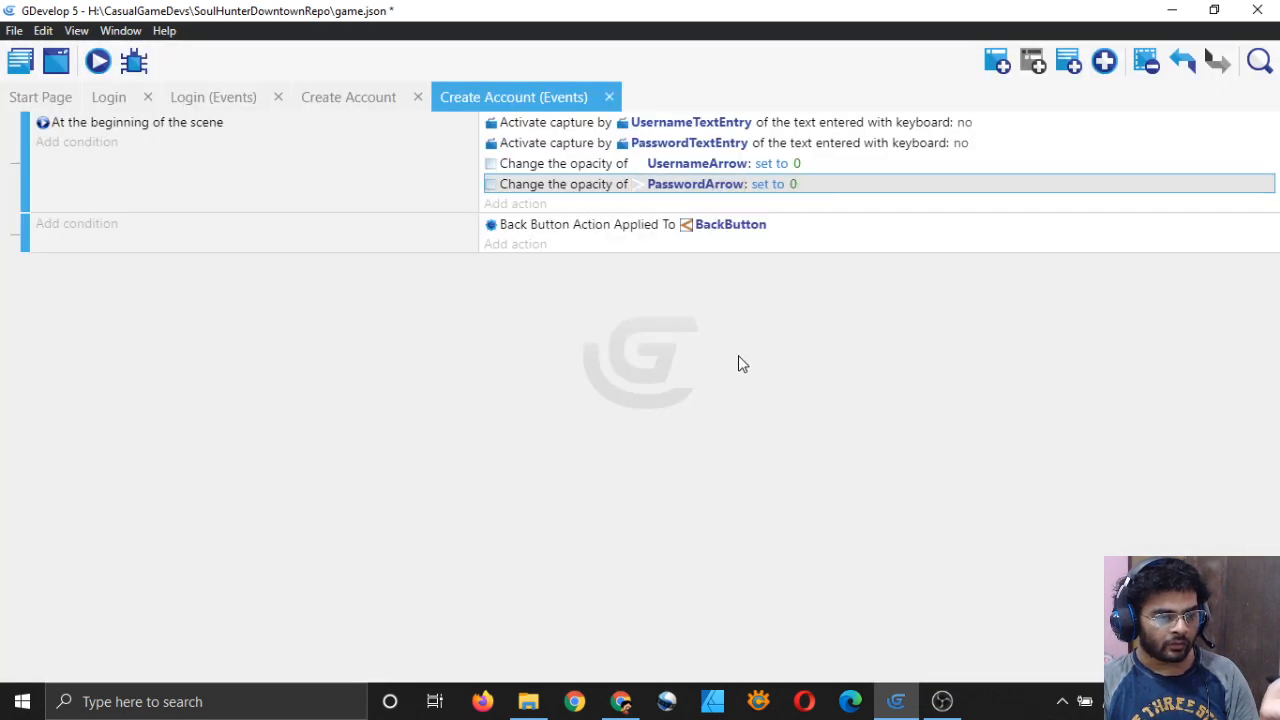
{"action": "key", "text": "ctrl+s"}
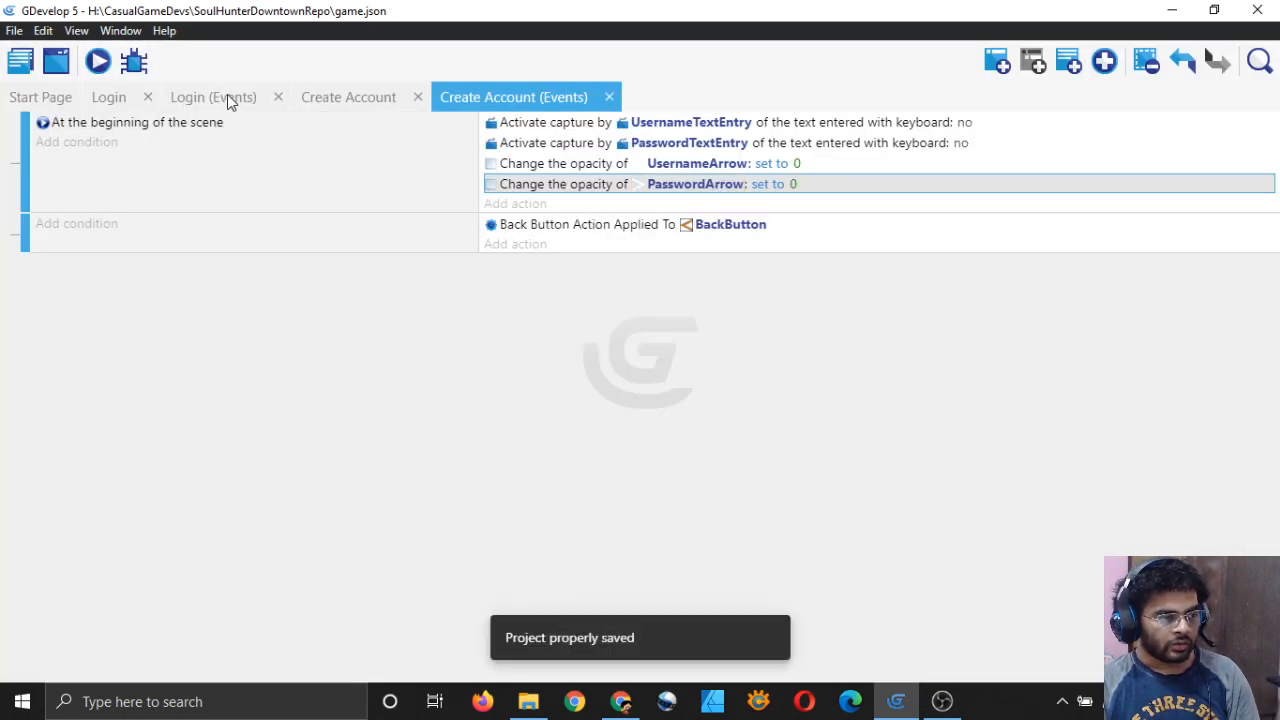
Step: Copy the LoginButton event from Login's events and paste it into Create Account's events
{"action": "left_click", "coordinate": [227, 97]}
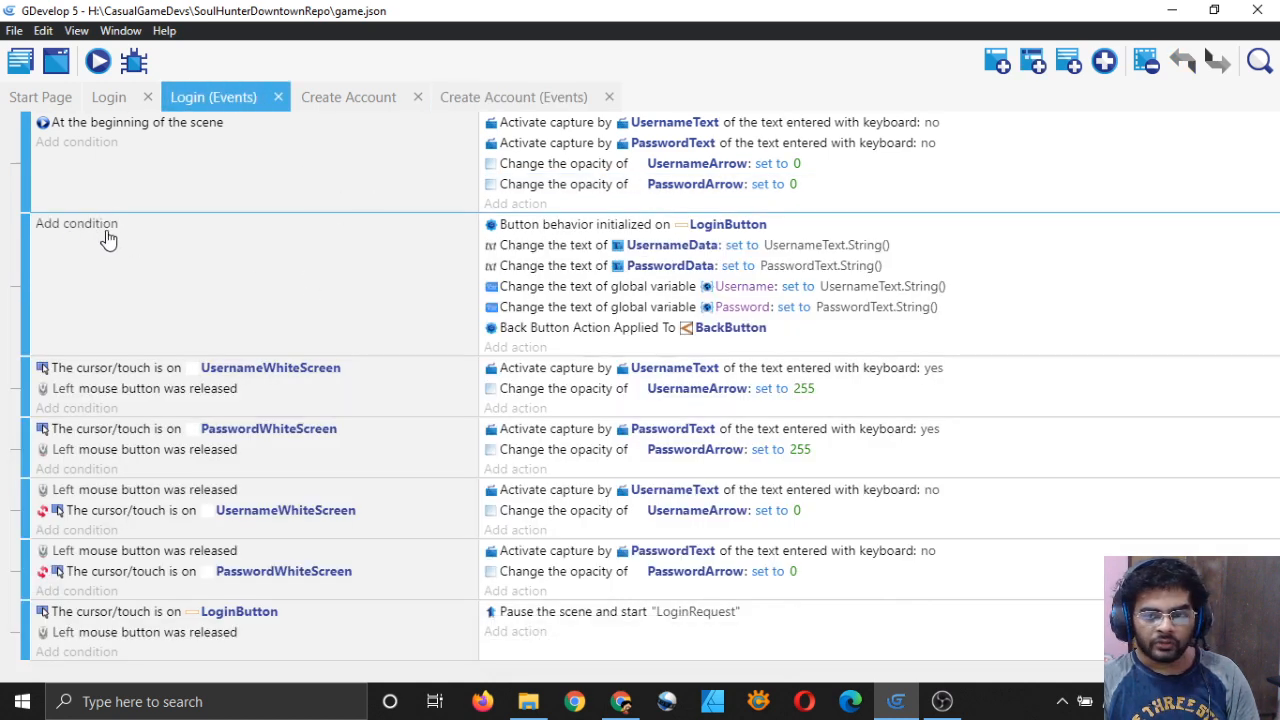
{"action": "right_click", "coordinate": [830, 347]}
{"action": "left_click", "coordinate": [850, 360]}
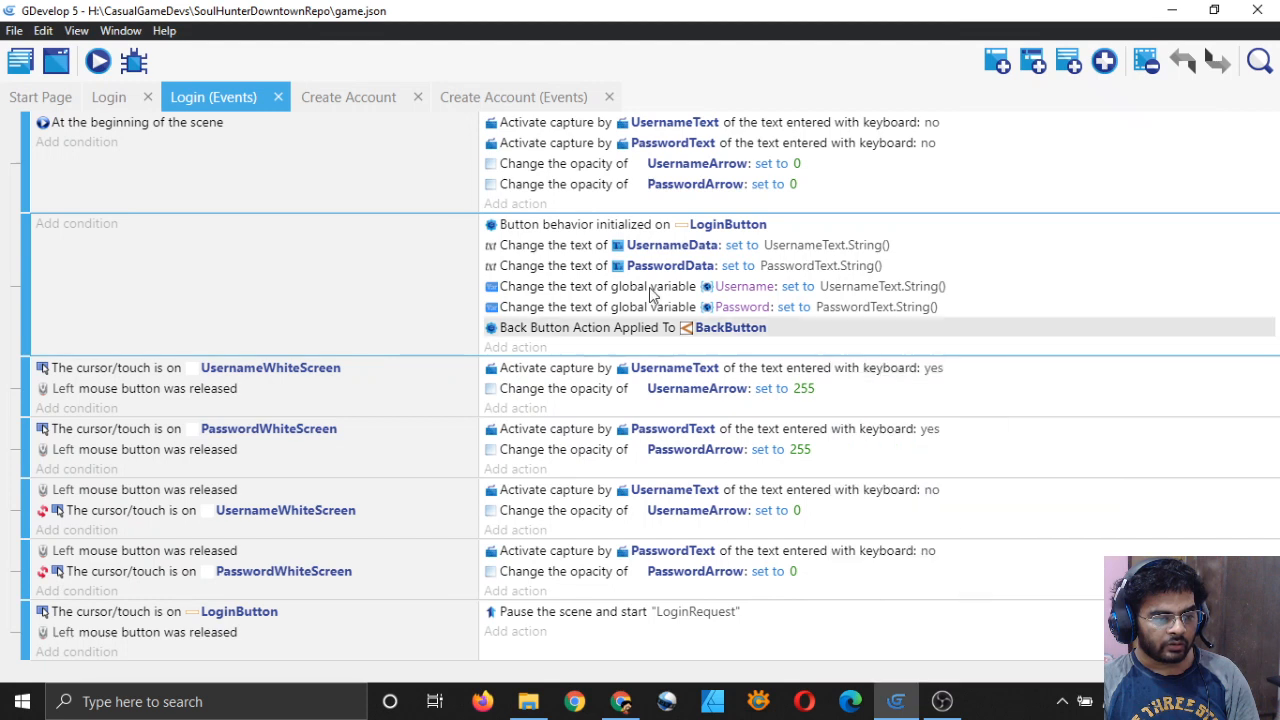
{"action": "left_click", "coordinate": [496, 97]}
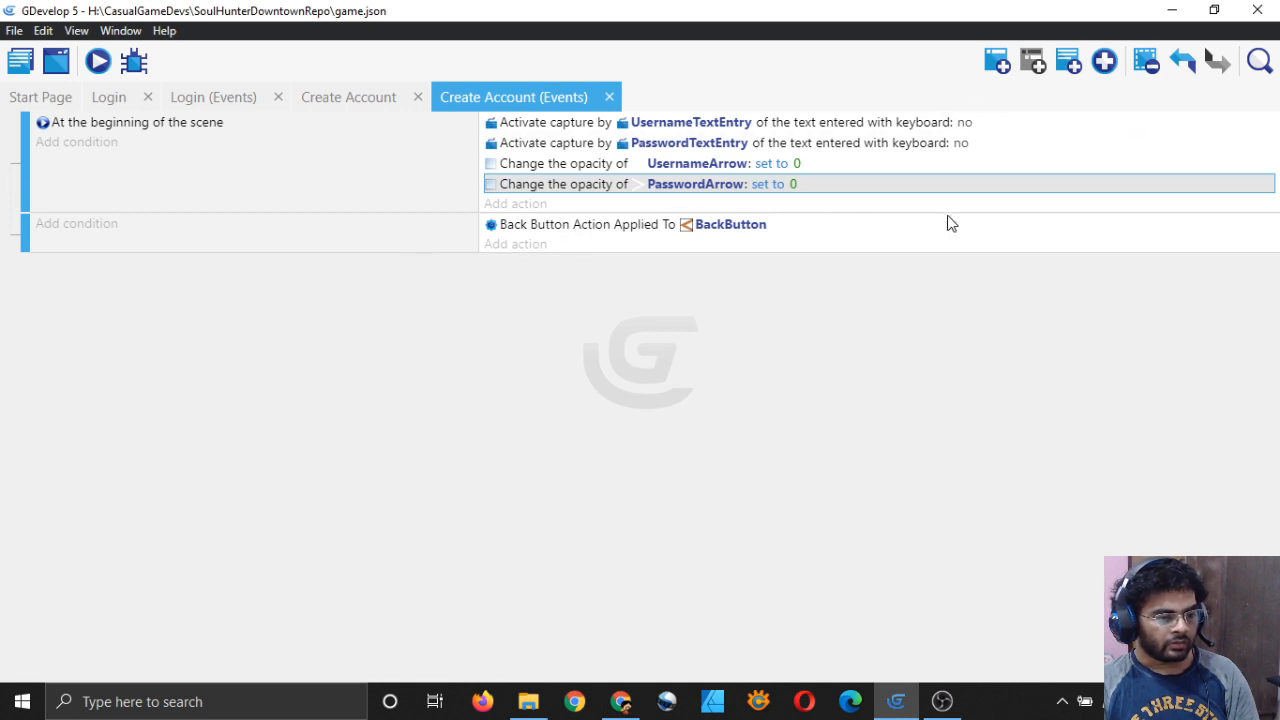
{"action": "left_click", "coordinate": [983, 207]}
{"action": "right_click", "coordinate": [983, 207]}
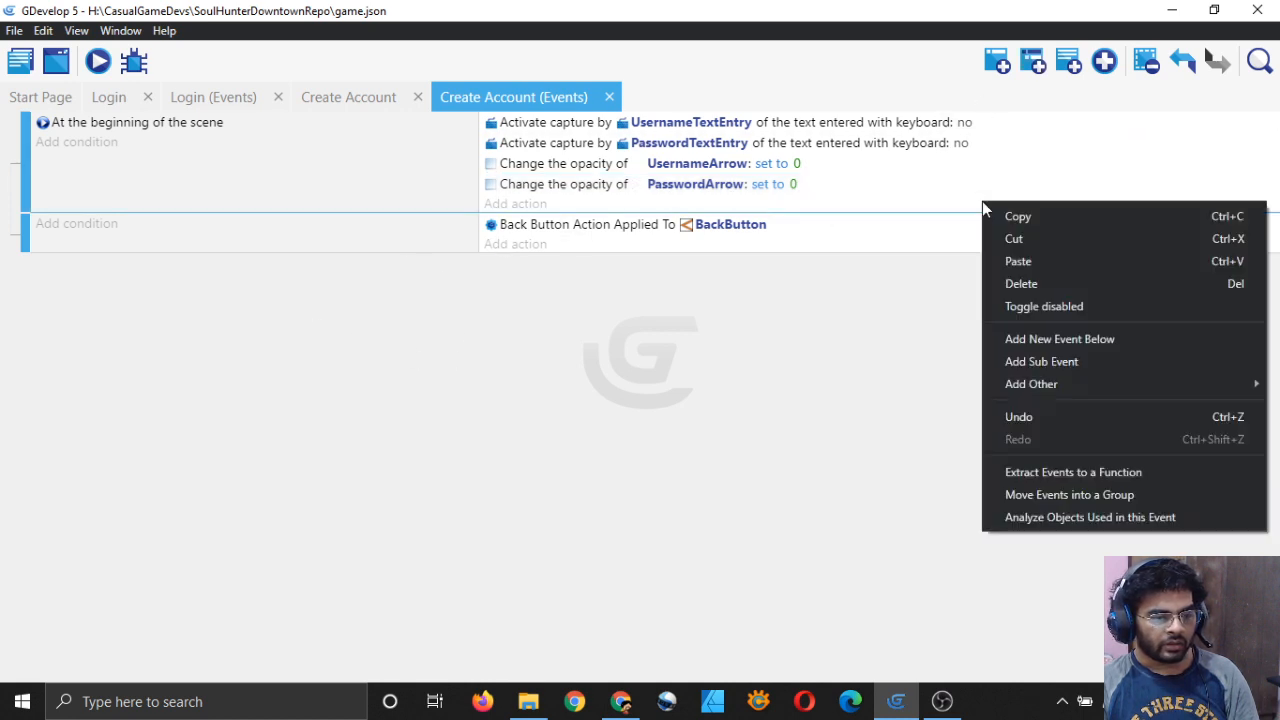
{"action": "left_click", "coordinate": [1063, 257]}
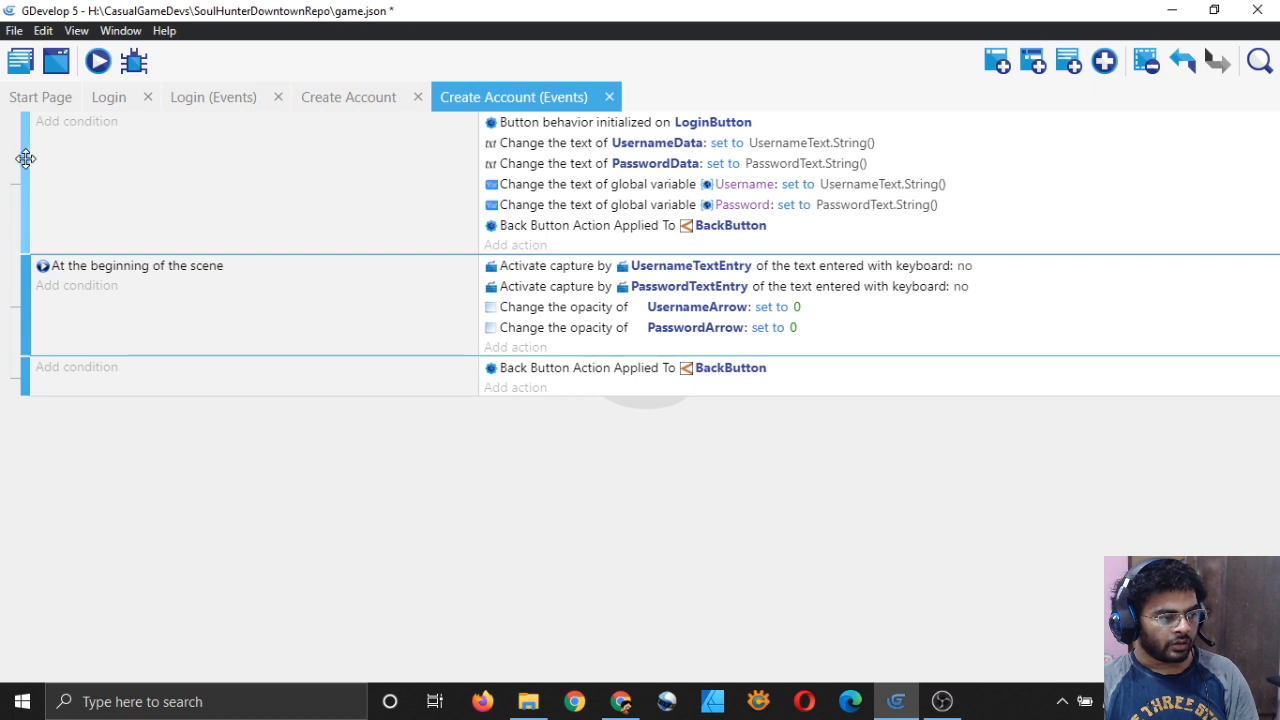
Step: Move the pasted event below the scene-start event and switch its button to CreateAccountButton
{"action": "left_click_drag", "start_coordinate": [24, 158], "coordinate": [30, 267]}
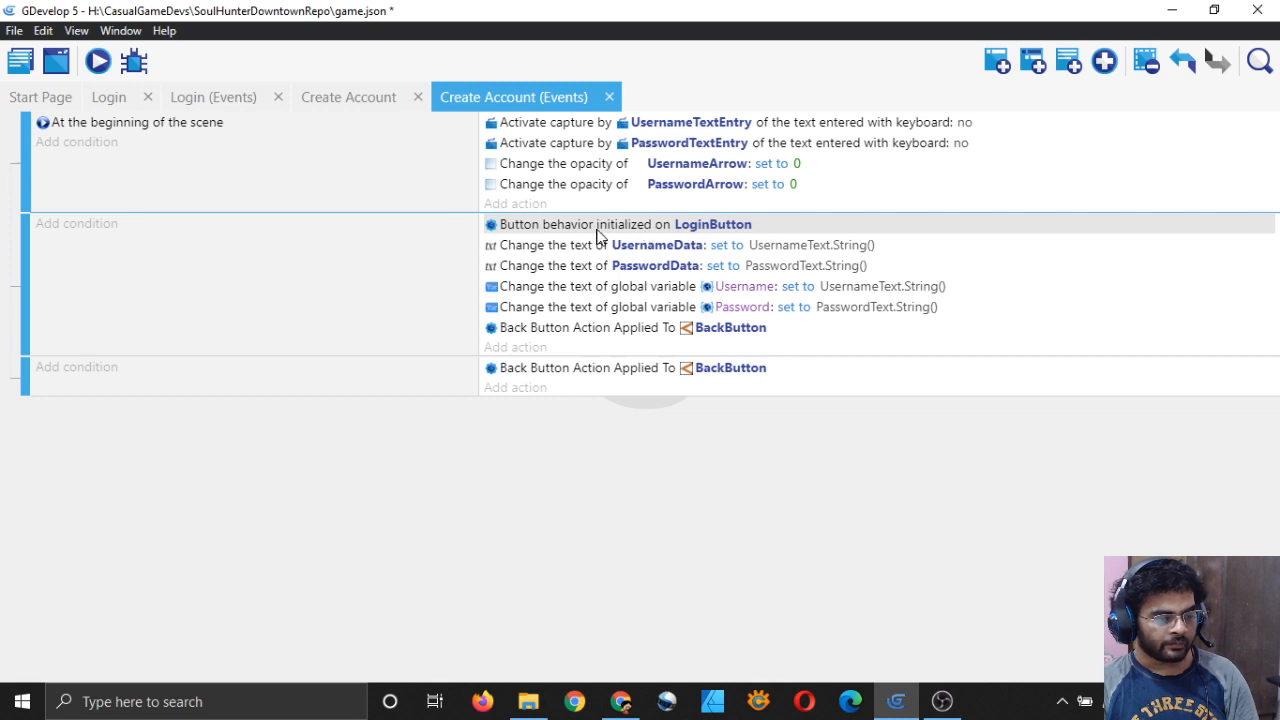
{"action": "left_click", "coordinate": [695, 226]}
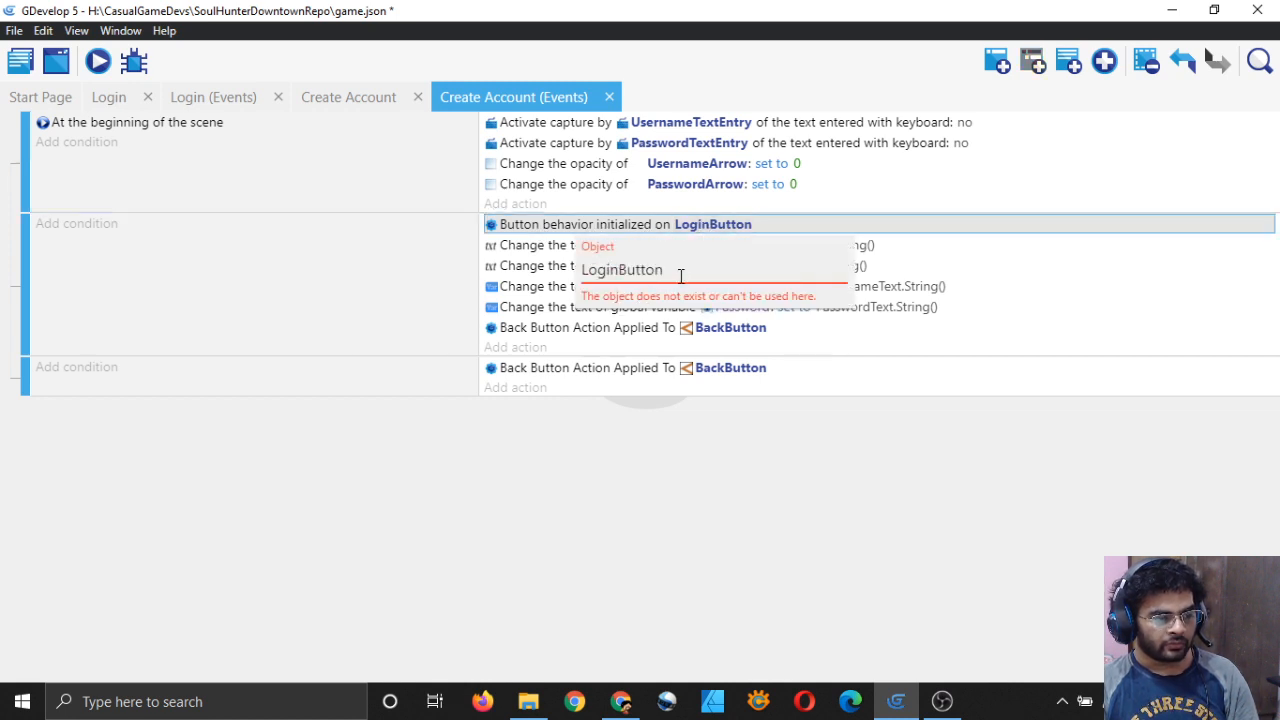
{"action": "key", "text": "ctrl+a"}
{"action": "type", "text": "Button"}
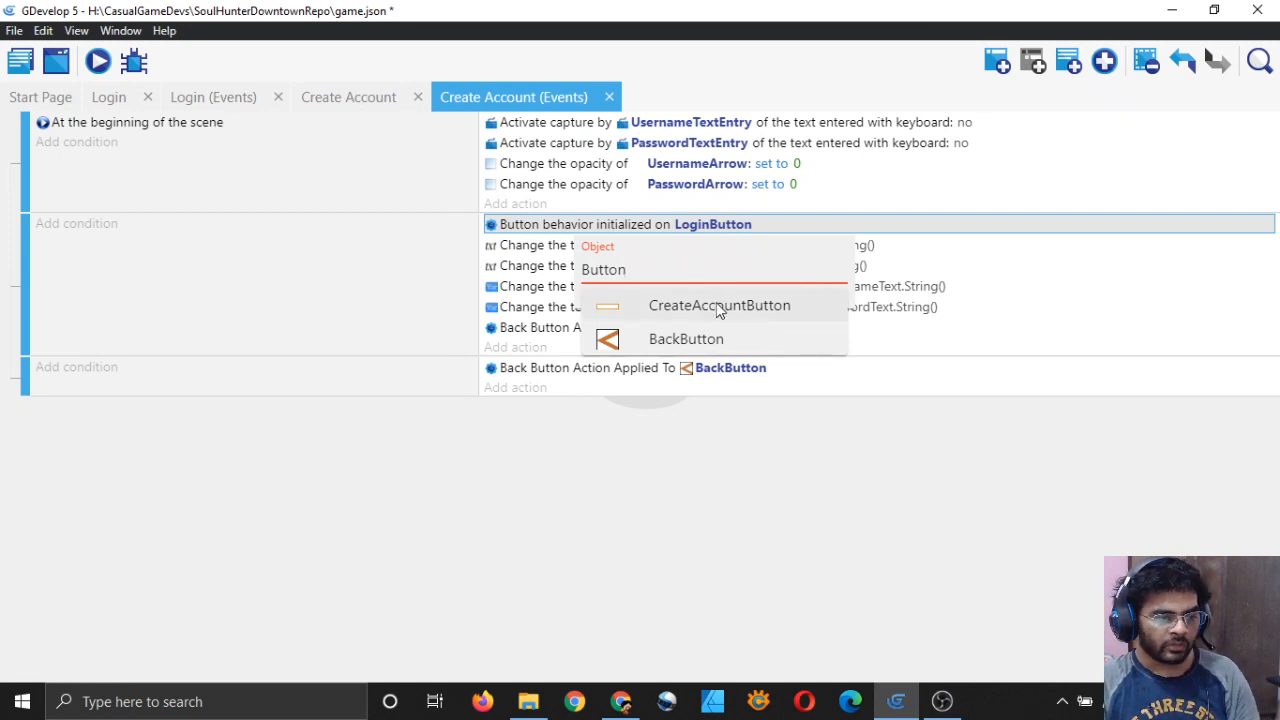
{"action": "left_click", "coordinate": [719, 306]}
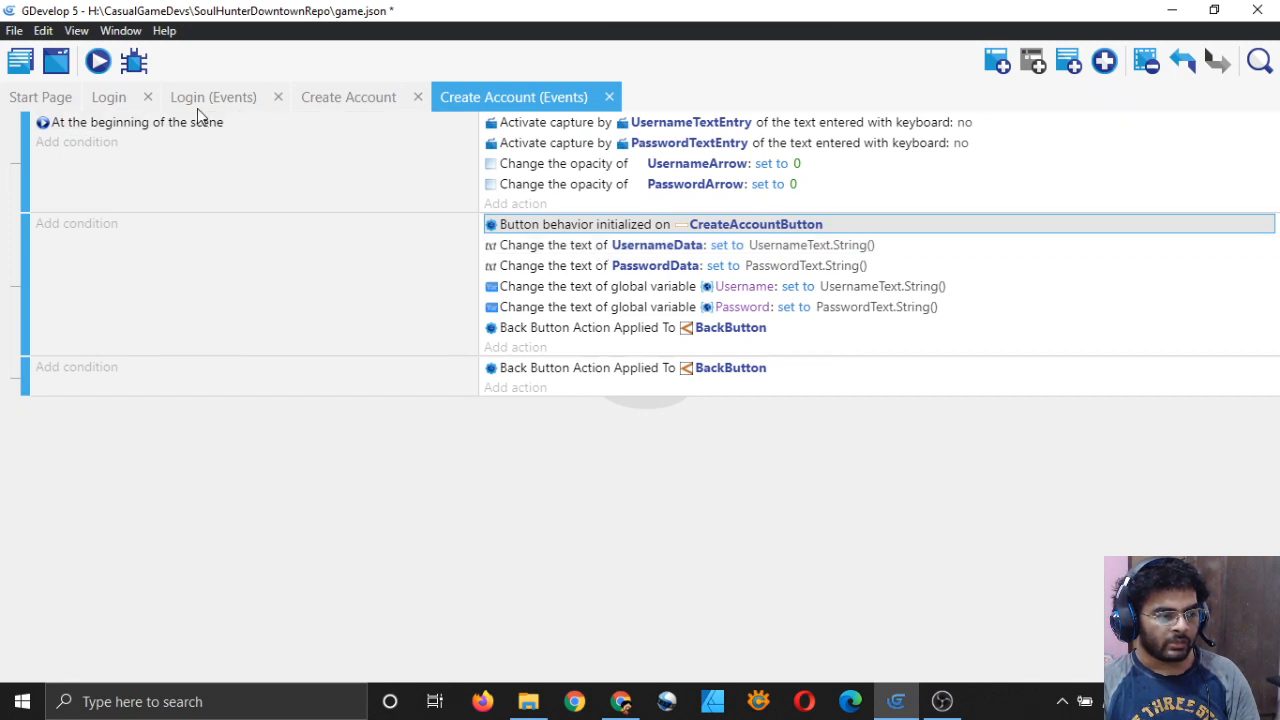
{"action": "left_click", "coordinate": [145, 97]}
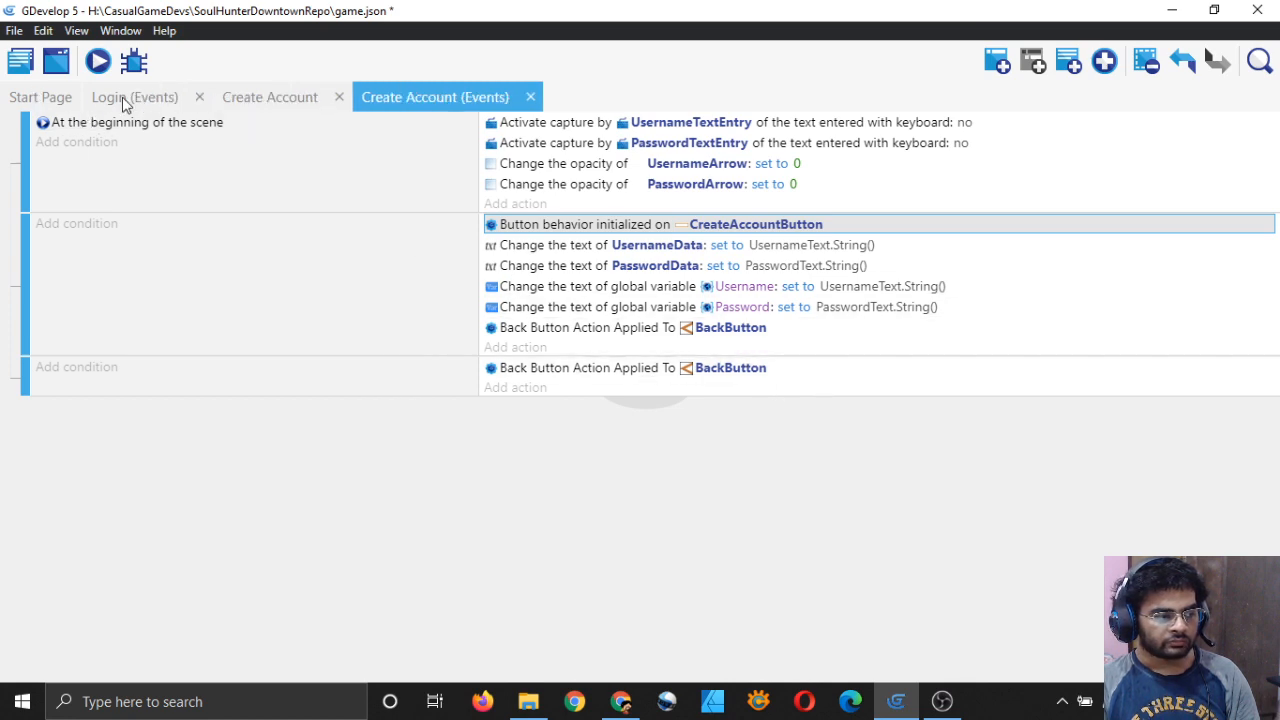
Step: Reopen the Login scene from the scene list, then return to the Create Account events
{"action": "left_click", "coordinate": [130, 97]}
{"action": "left_click", "coordinate": [257, 98]}
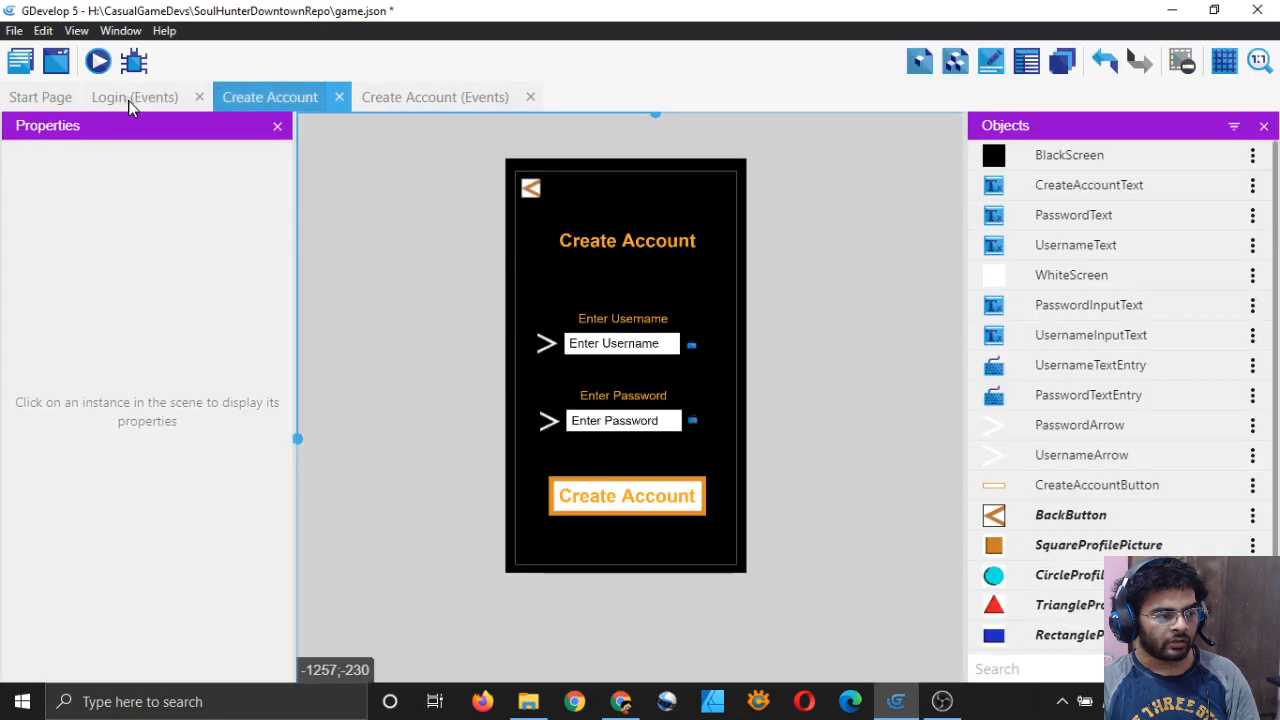
{"action": "left_click", "coordinate": [128, 100]}
{"action": "left_click", "coordinate": [199, 97]}
{"action": "left_click", "coordinate": [20, 62]}
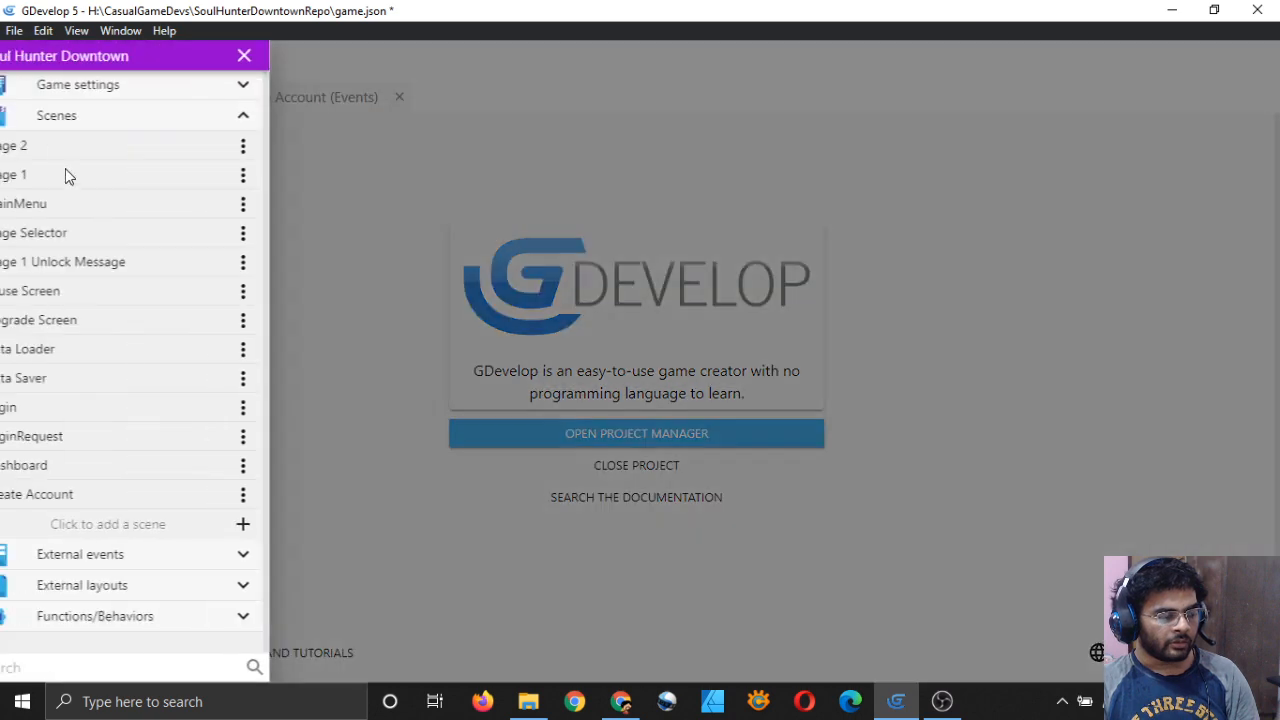
{"action": "left_click", "coordinate": [81, 413]}
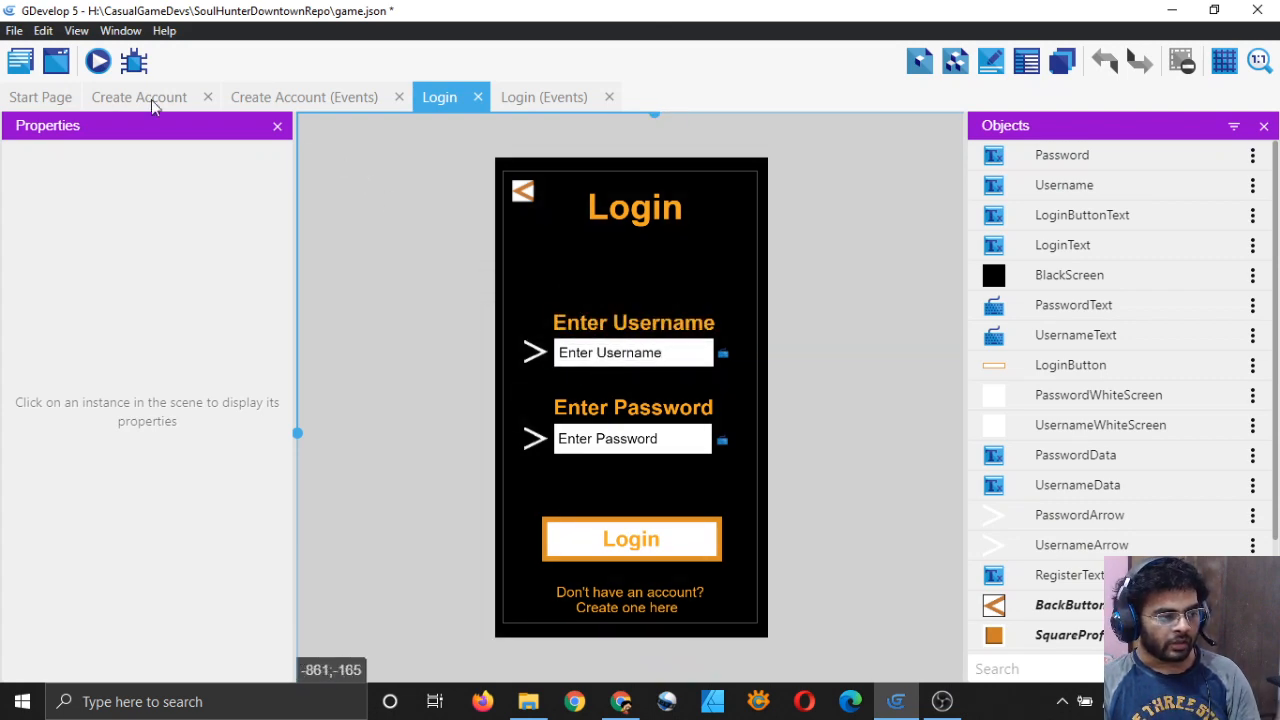
{"action": "left_click", "coordinate": [134, 96]}
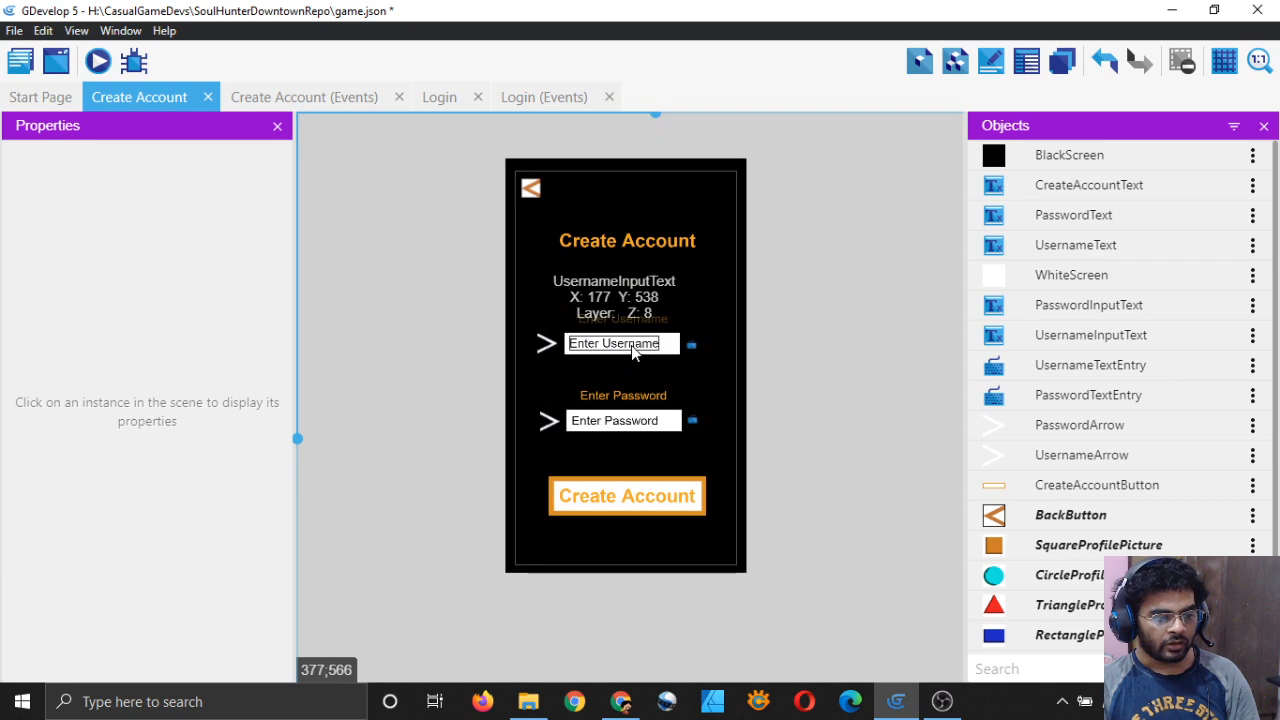
{"action": "left_click", "coordinate": [312, 97]}
Step: Retarget the two text actions from UsernameData/PasswordData to UsernameInputText and PasswordInputText
{"action": "double_click", "coordinate": [657, 245]}
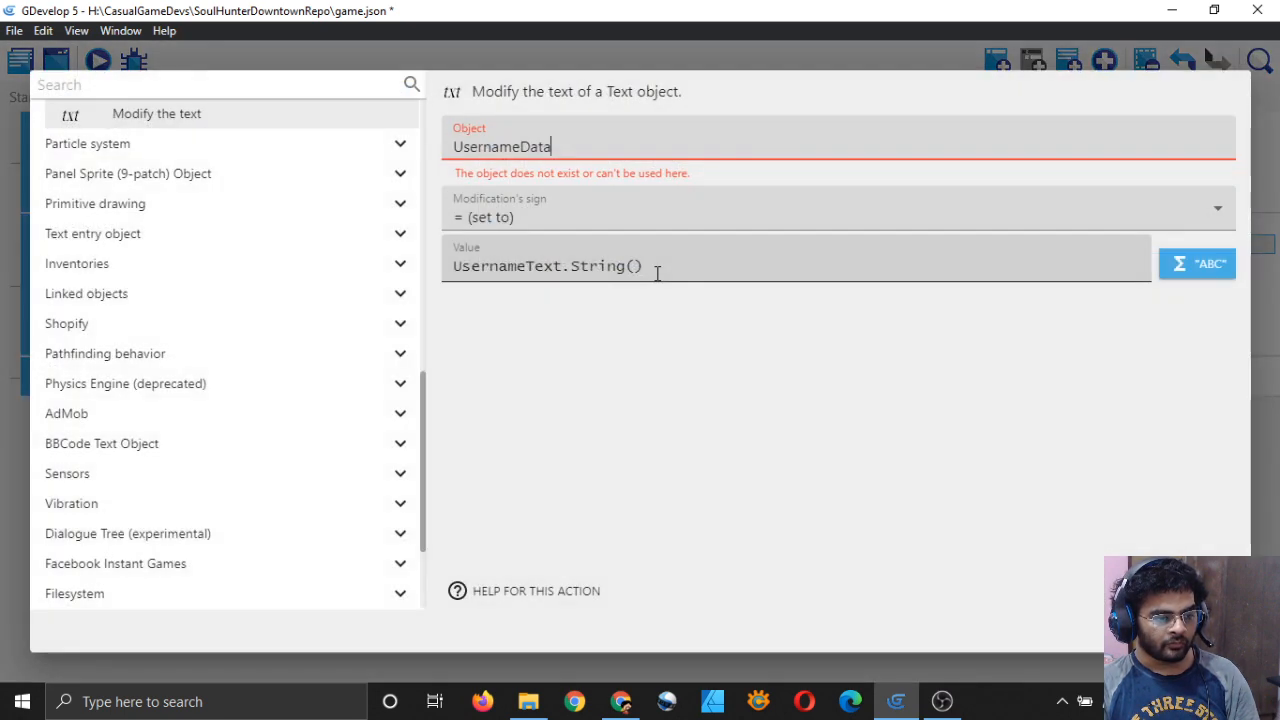
{"action": "key", "text": "Escape"}
{"action": "left_click", "coordinate": [666, 250]}
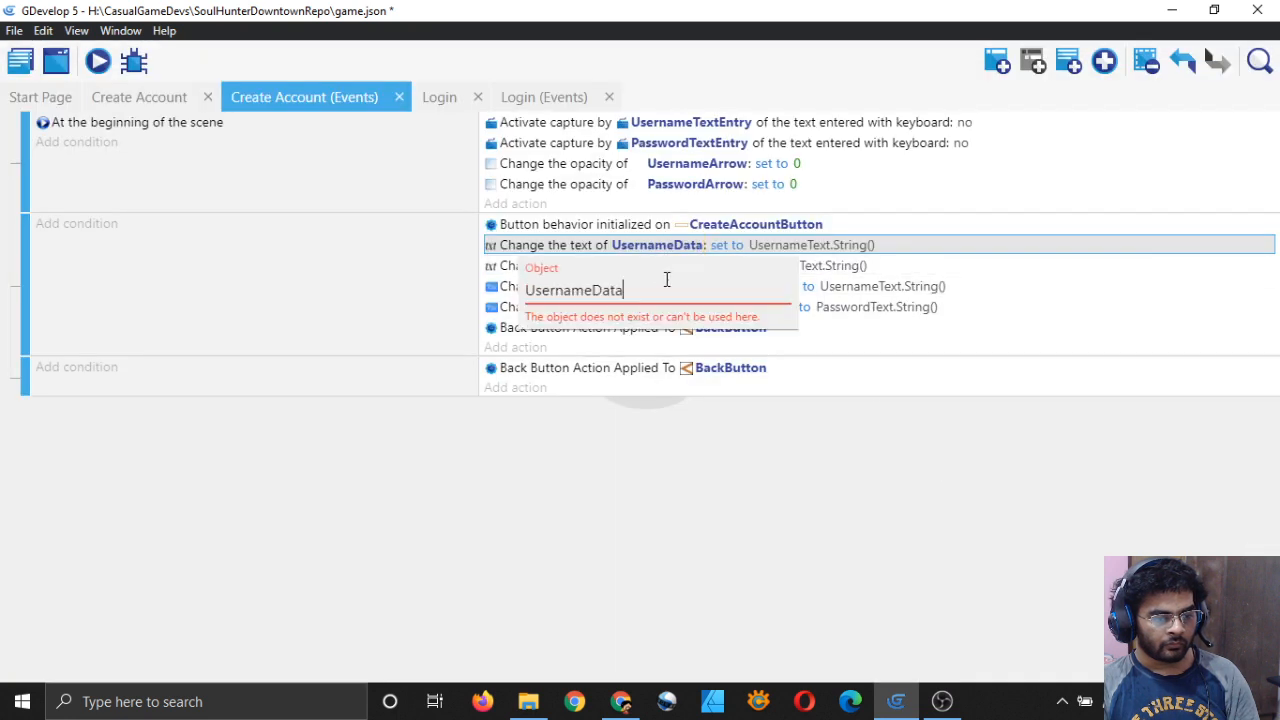
{"action": "key", "text": "ctrl+a"}
{"action": "key", "text": "BackSpace"}
{"action": "type", "text": "Usern"}
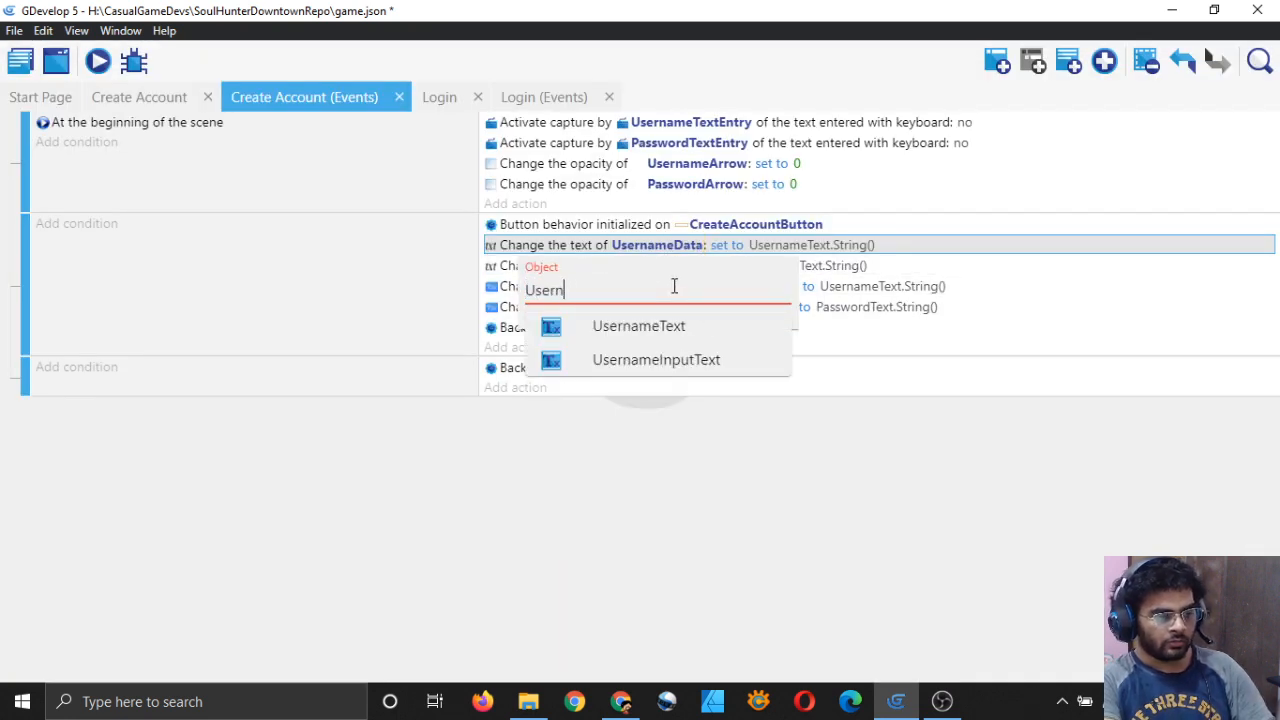
{"action": "type", "text": "ame"}
{"action": "left_click", "coordinate": [657, 360]}
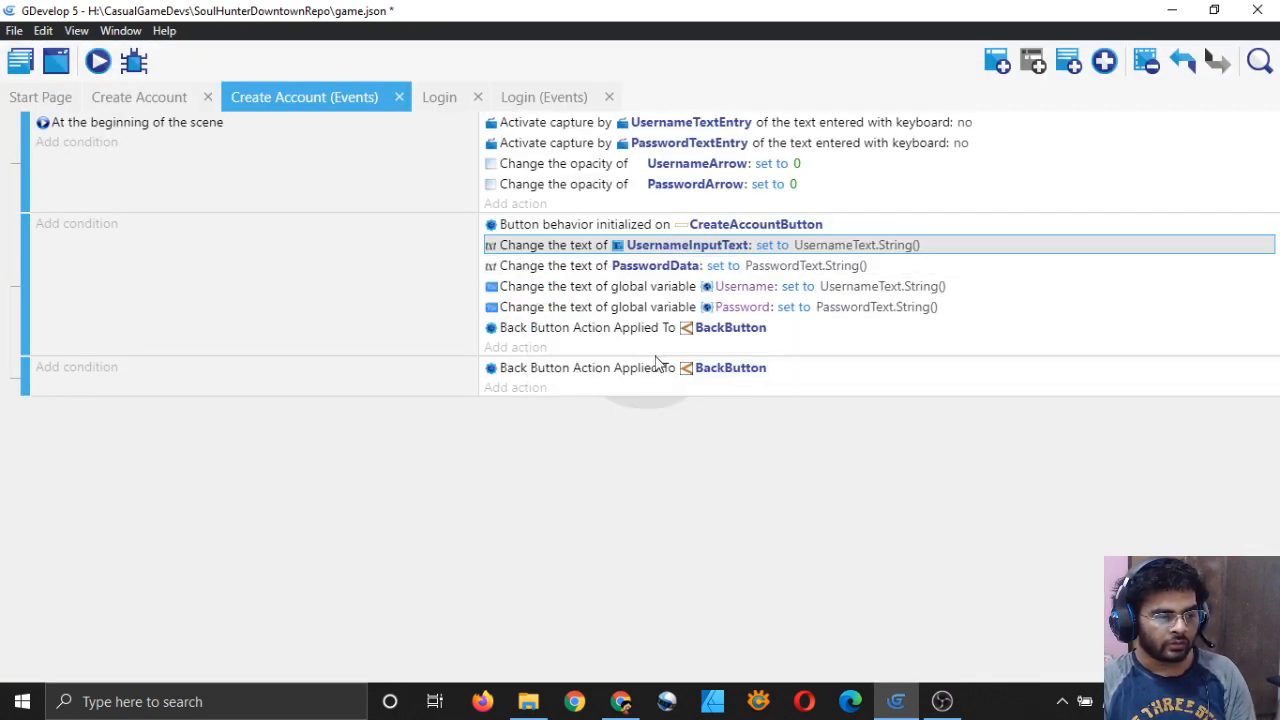
{"action": "left_click", "coordinate": [655, 266]}
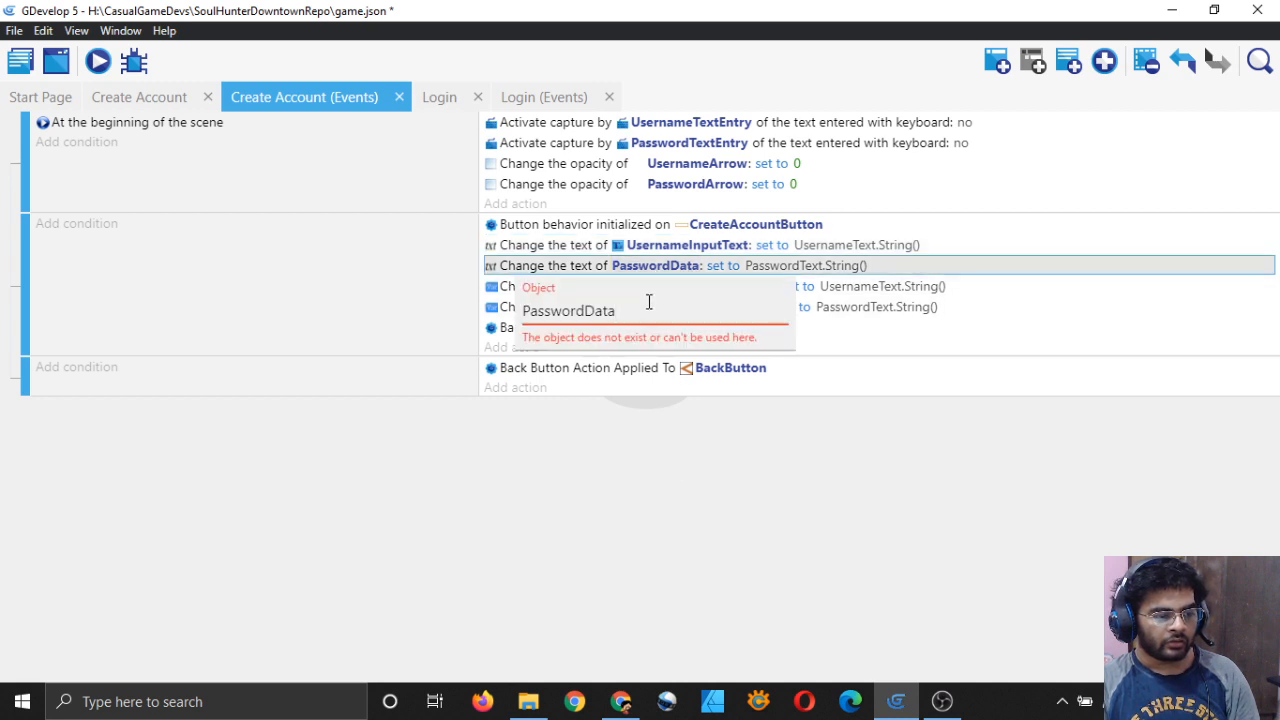
{"action": "key", "text": "ctrl+a"}
{"action": "type", "text": "Pa"}
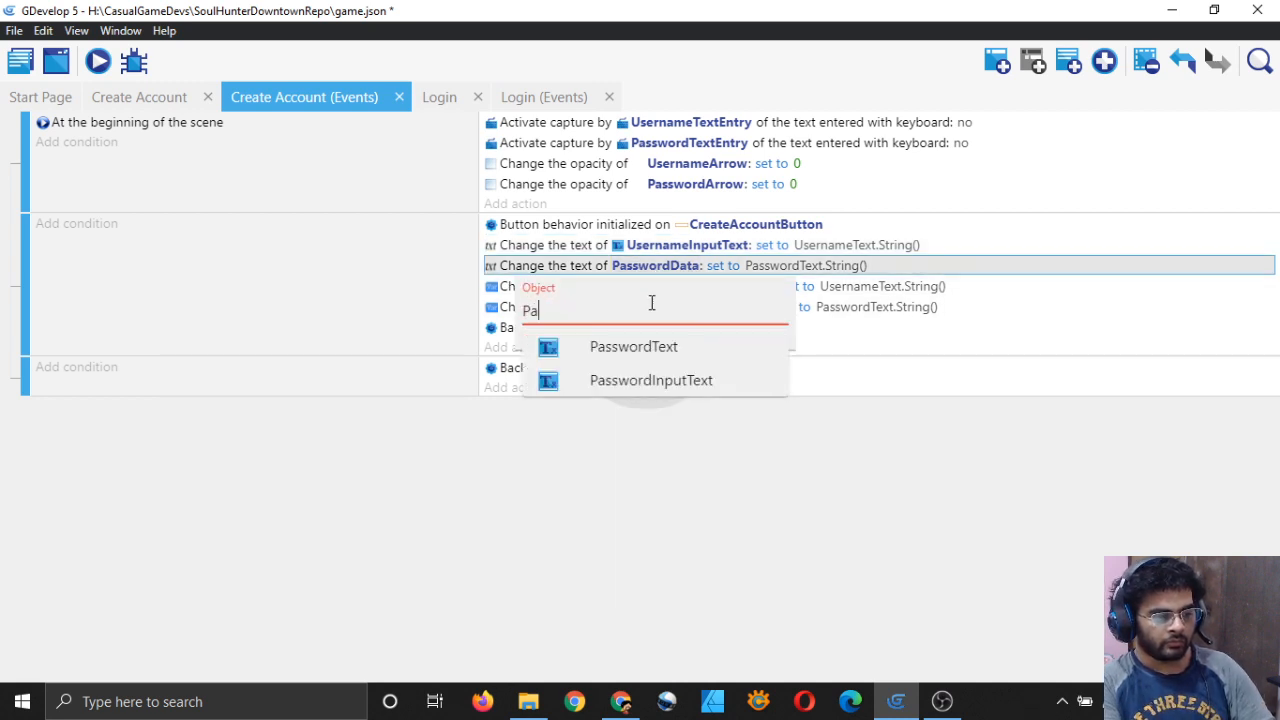
{"action": "left_click", "coordinate": [651, 382]}
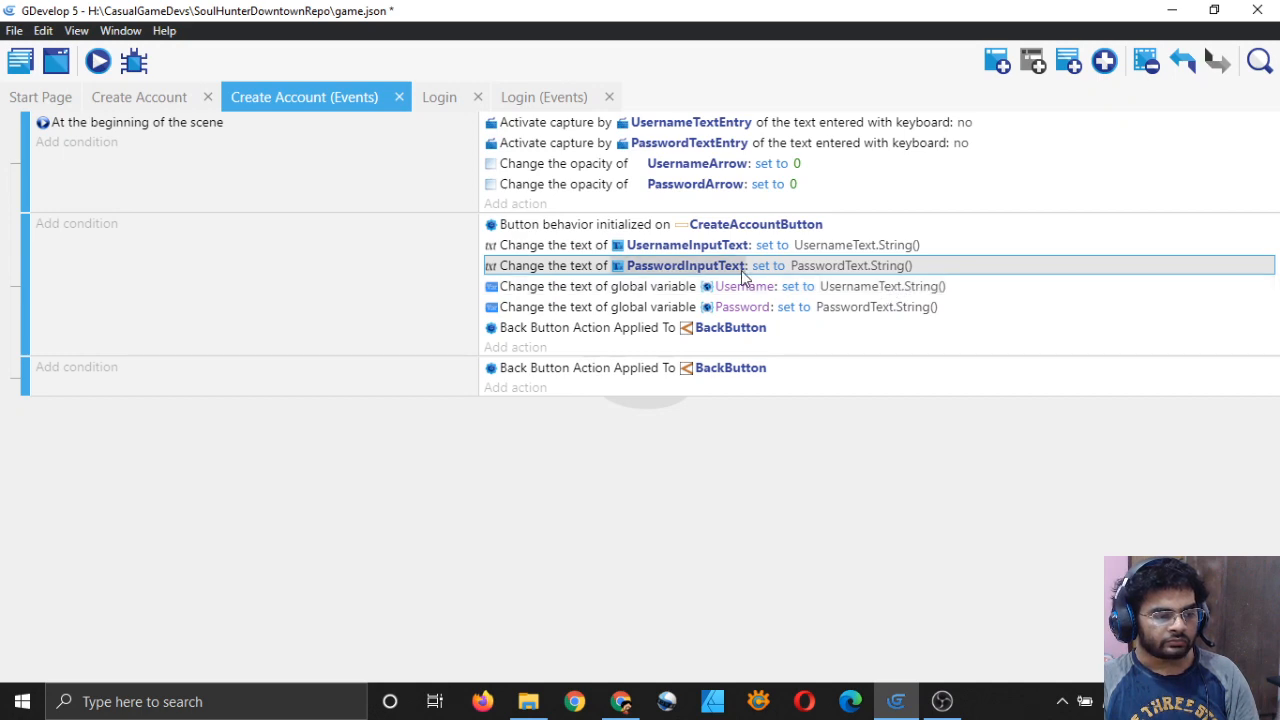
Step: Set UsernameInputText's text value to UsernameTextEntry.String()
{"action": "double_click", "coordinate": [563, 248]}
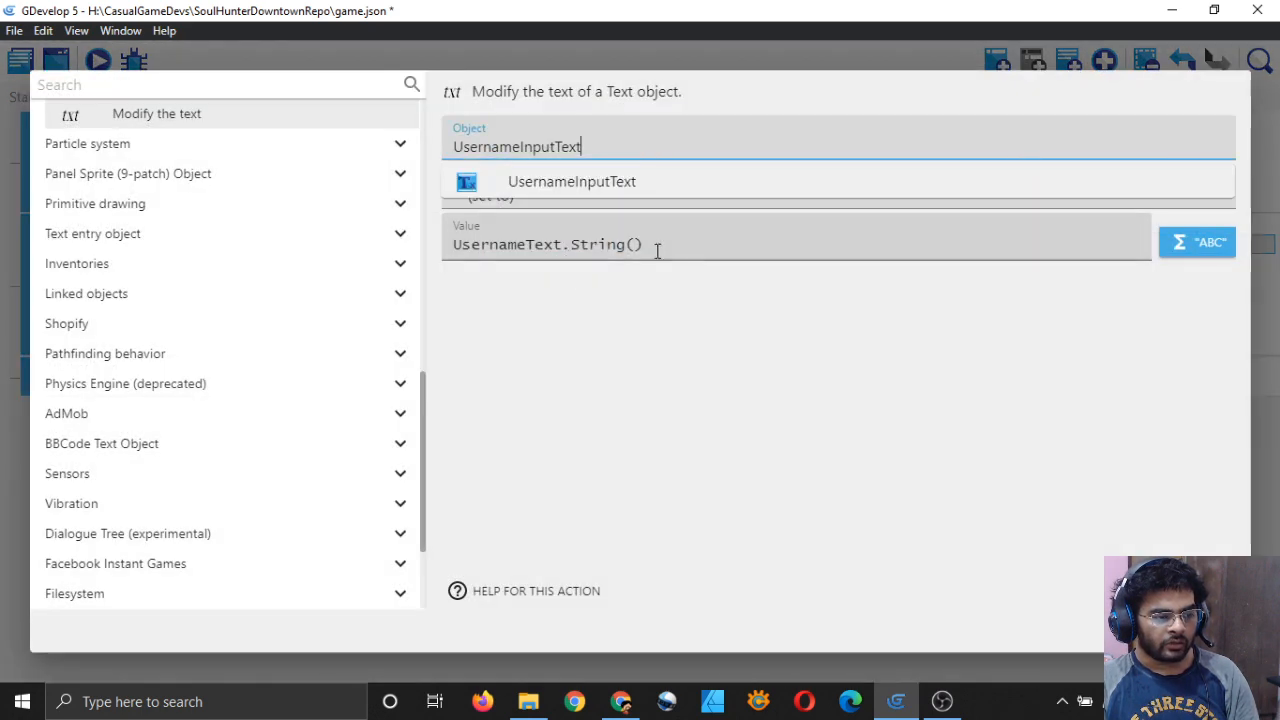
{"action": "left_click", "coordinate": [679, 243]}
{"action": "key", "text": "ctrl+a"}
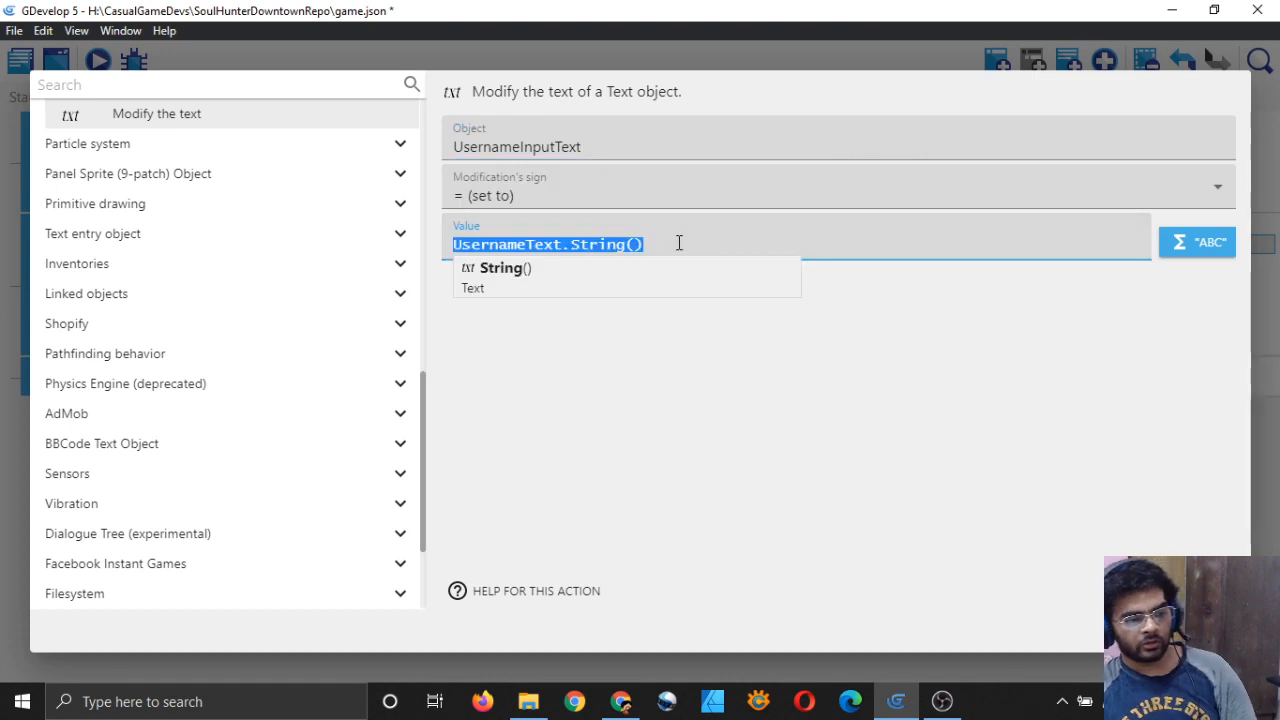
{"action": "key", "text": "BackSpace"}
{"action": "left_click", "coordinate": [760, 391]}
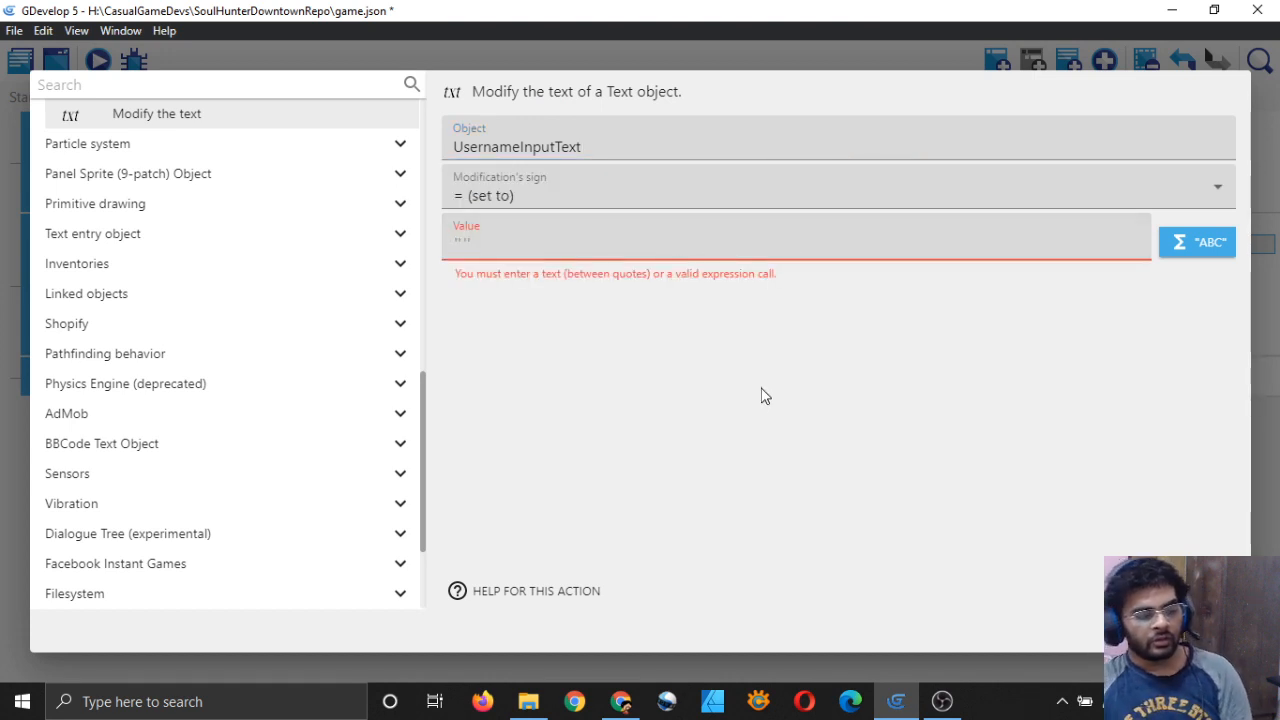
{"action": "left_click", "coordinate": [609, 246]}
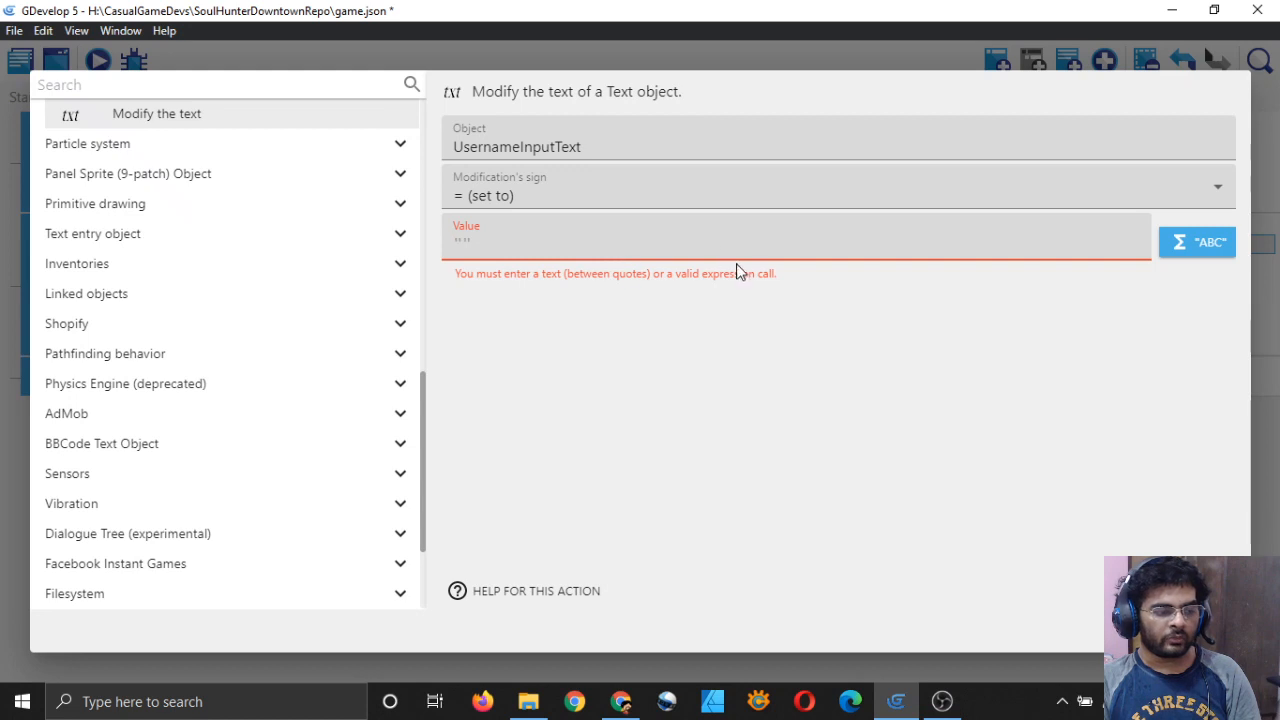
{"action": "left_click", "coordinate": [1181, 244]}
{"action": "scroll", "coordinate": [523, 378], "scroll_direction": "down", "scroll_amount": 5}
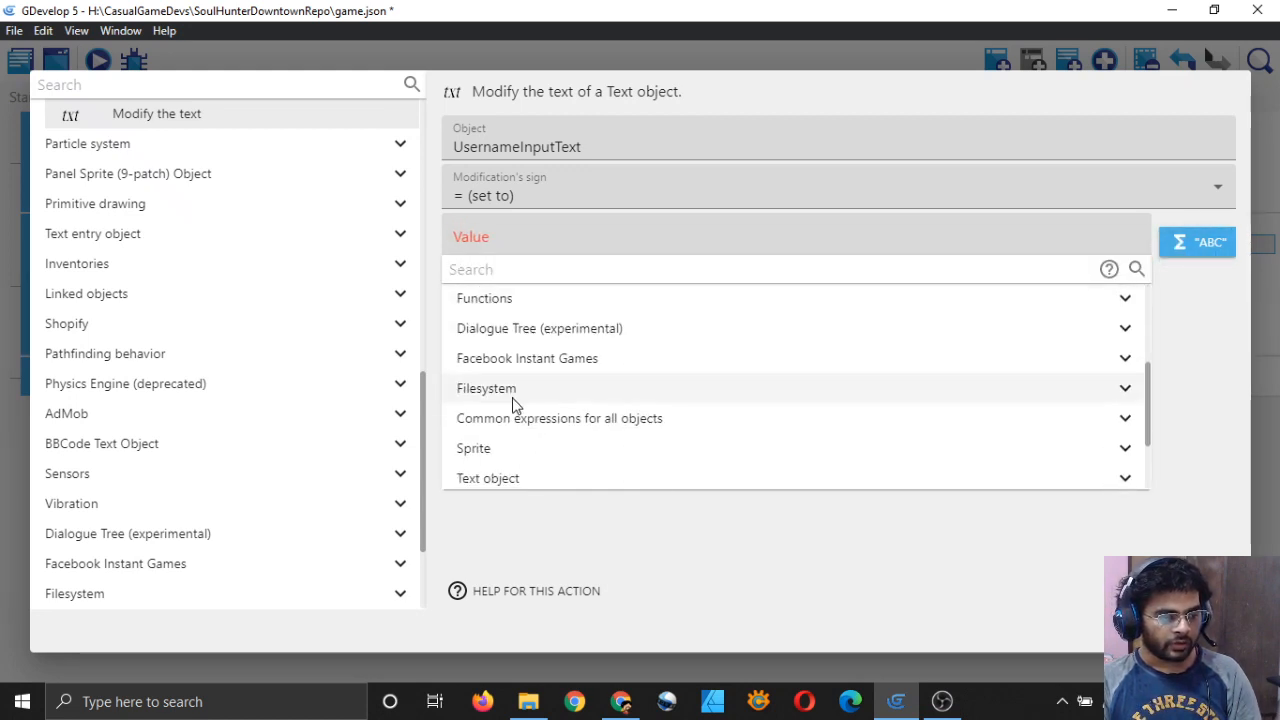
{"action": "scroll", "coordinate": [513, 403], "scroll_direction": "down", "scroll_amount": 2}
{"action": "left_click", "coordinate": [571, 444]}
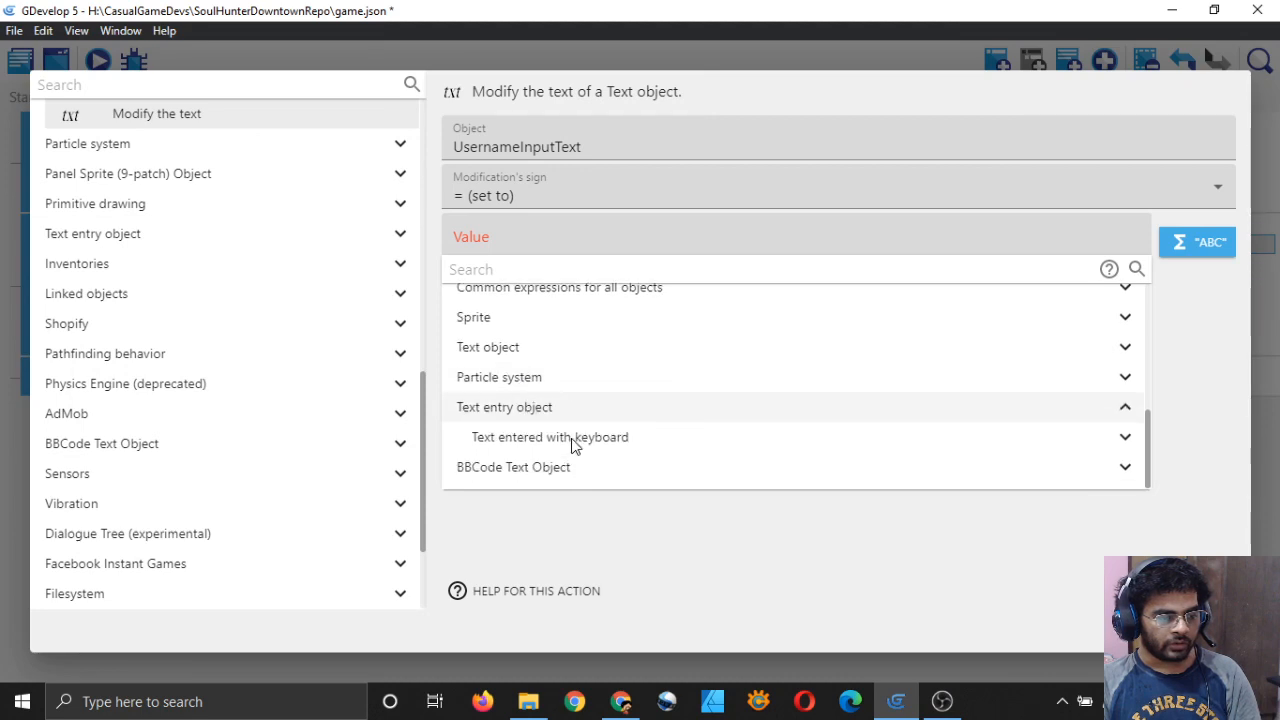
{"action": "left_click", "coordinate": [573, 444]}
{"action": "scroll", "coordinate": [594, 463], "scroll_direction": "down", "scroll_amount": 1}
{"action": "left_click", "coordinate": [596, 447]}
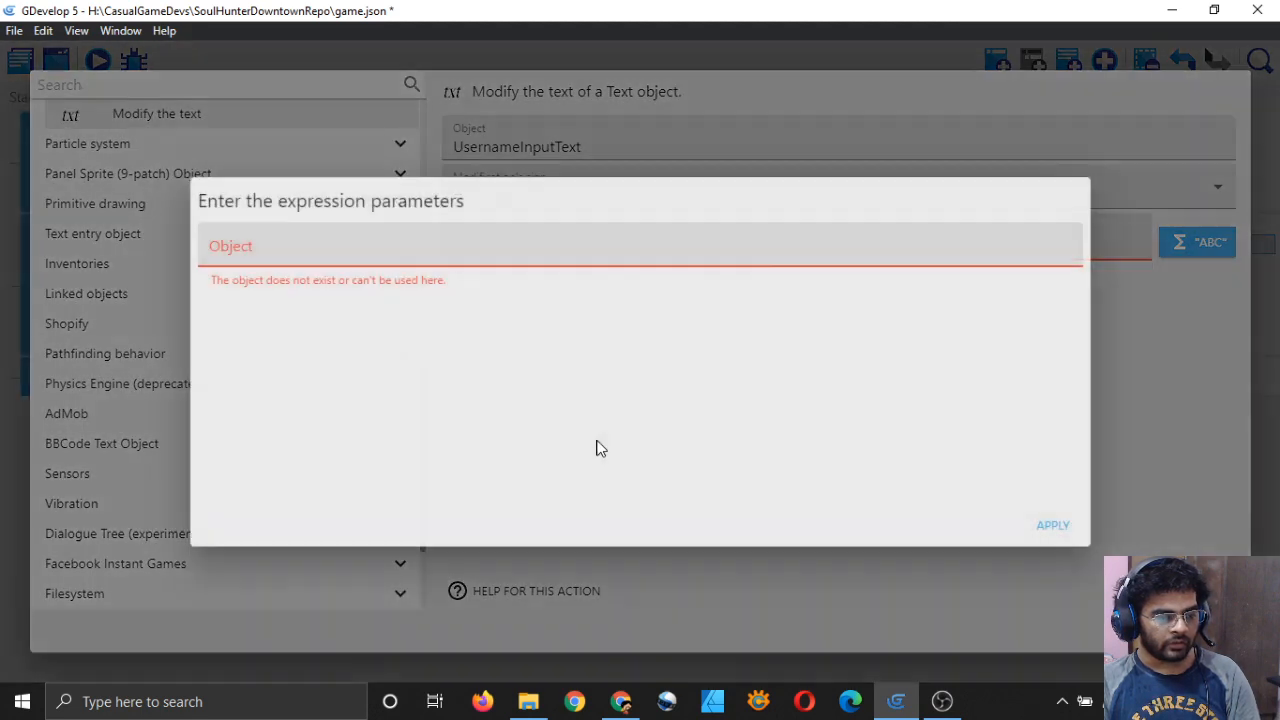
{"action": "left_click", "coordinate": [391, 242]}
{"action": "left_click", "coordinate": [344, 294]}
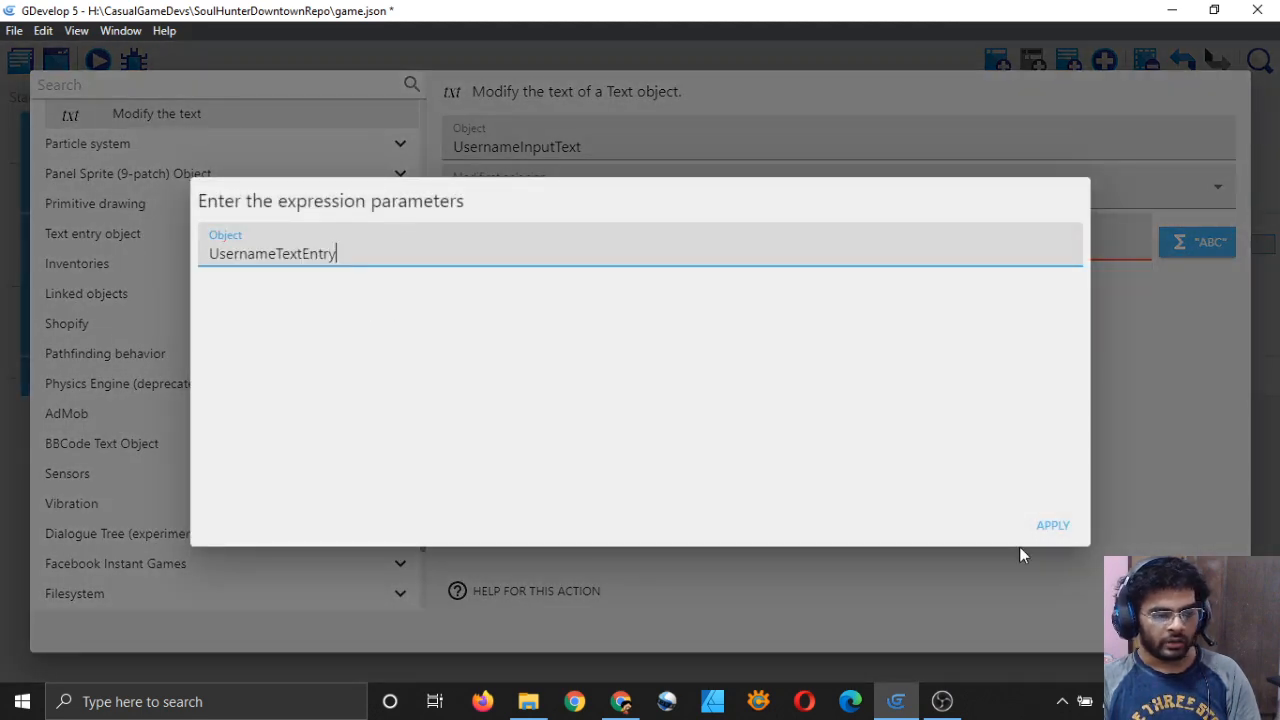
{"action": "left_click", "coordinate": [1051, 526]}
{"action": "left_click", "coordinate": [1203, 630]}
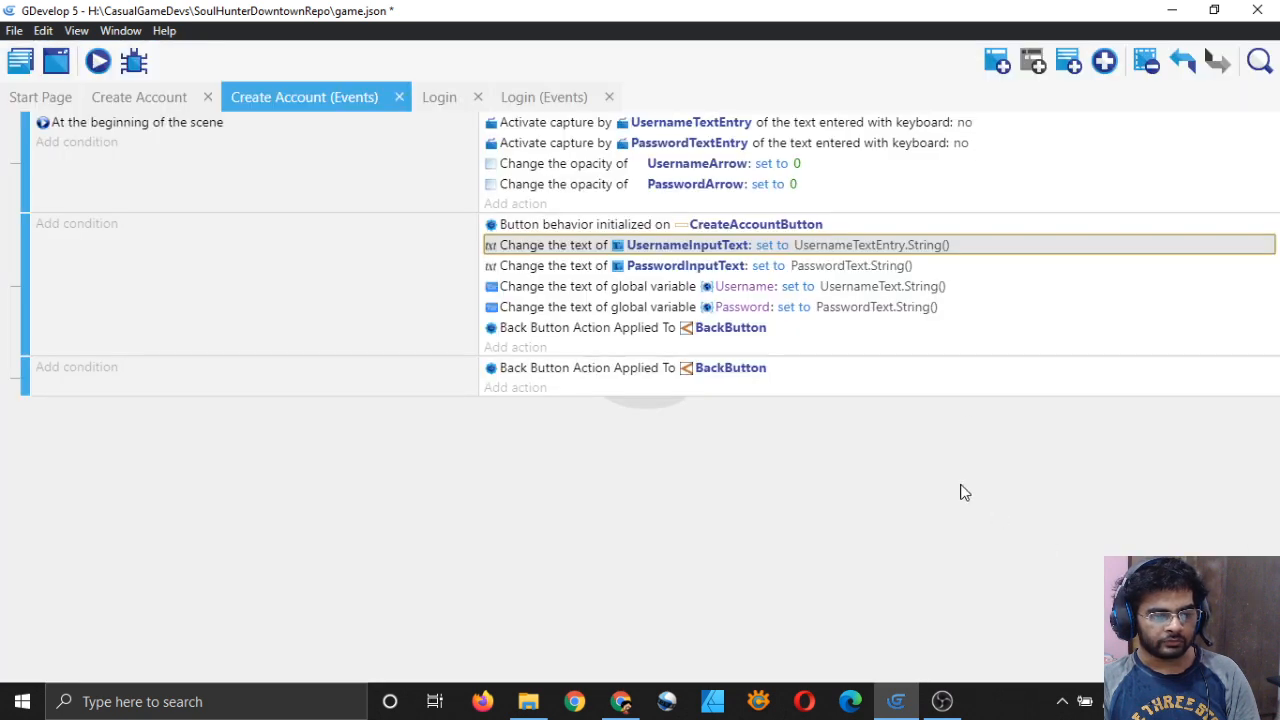
Step: Replace PasswordInputText's value PasswordText.String() with PasswordTextEntry.String()
{"action": "left_click", "coordinate": [586, 268]}
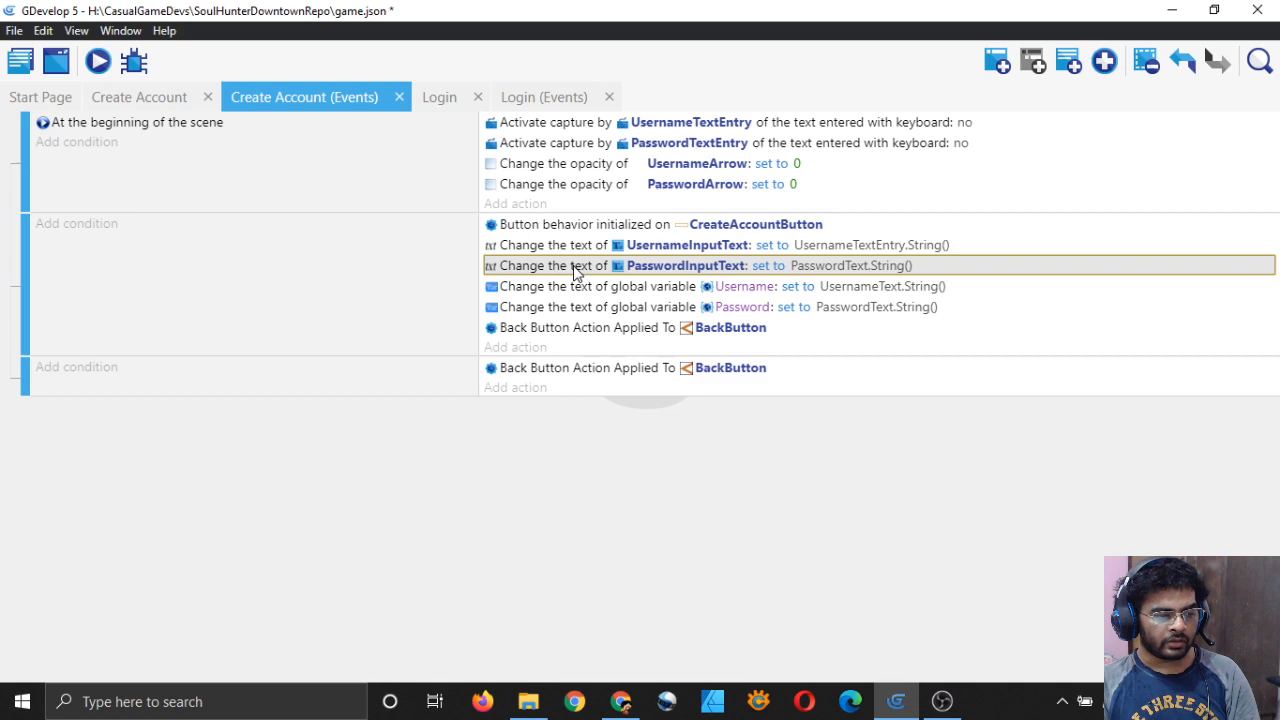
{"action": "double_click", "coordinate": [575, 270]}
{"action": "left_click", "coordinate": [674, 245]}
{"action": "key", "text": "ctrl+a"}
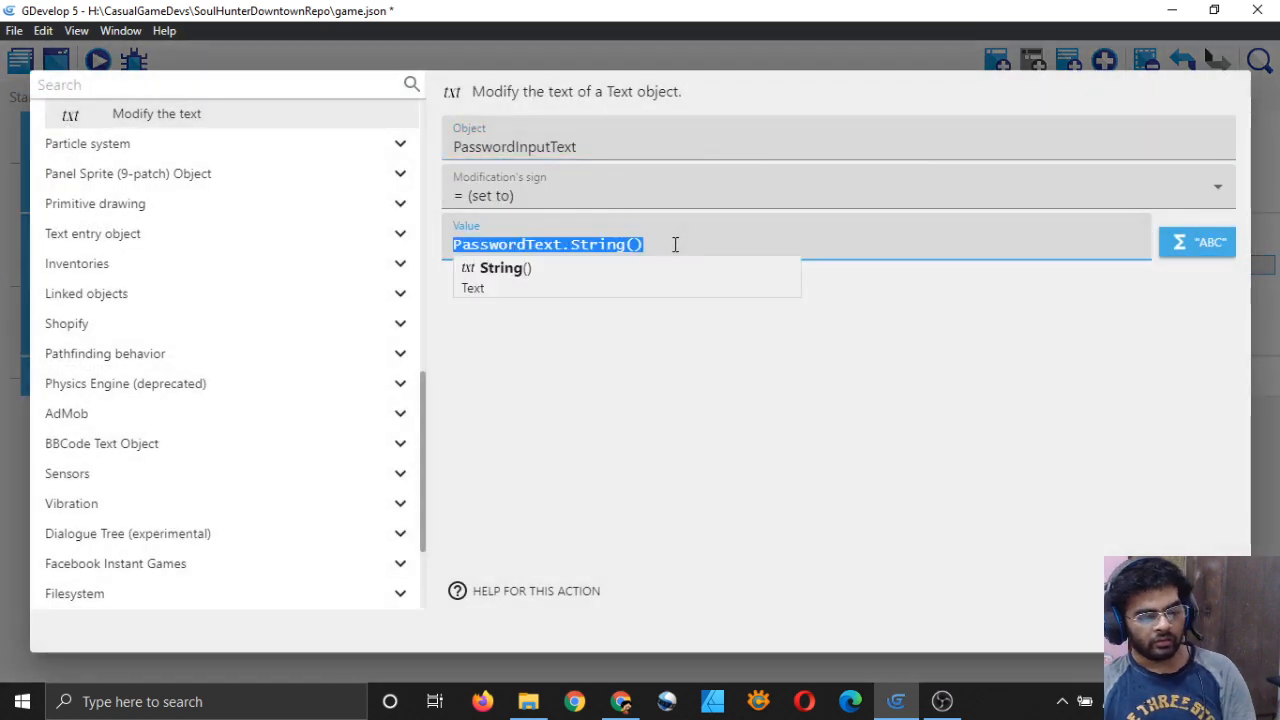
{"action": "key", "text": "BackSpace"}
{"action": "left_click", "coordinate": [1190, 242]}
{"action": "scroll", "coordinate": [528, 400], "scroll_direction": "down", "scroll_amount": 10}
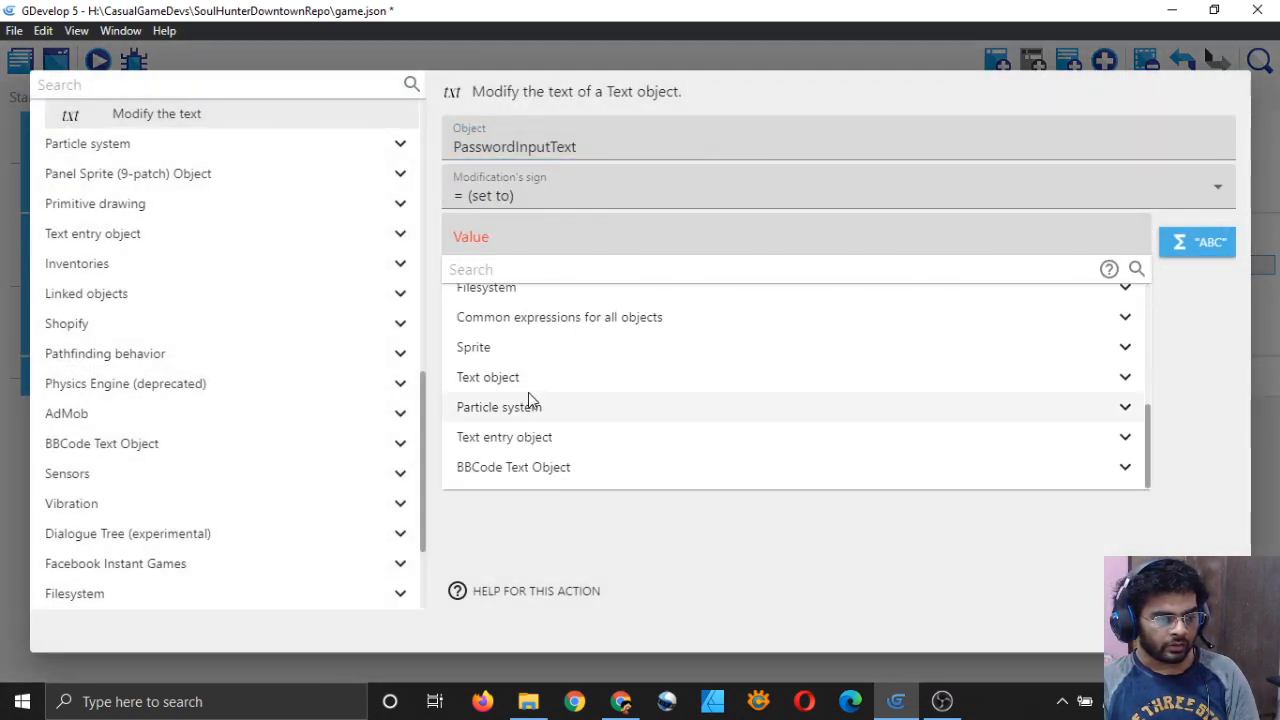
{"action": "left_click", "coordinate": [540, 437]}
{"action": "left_click", "coordinate": [626, 462]}
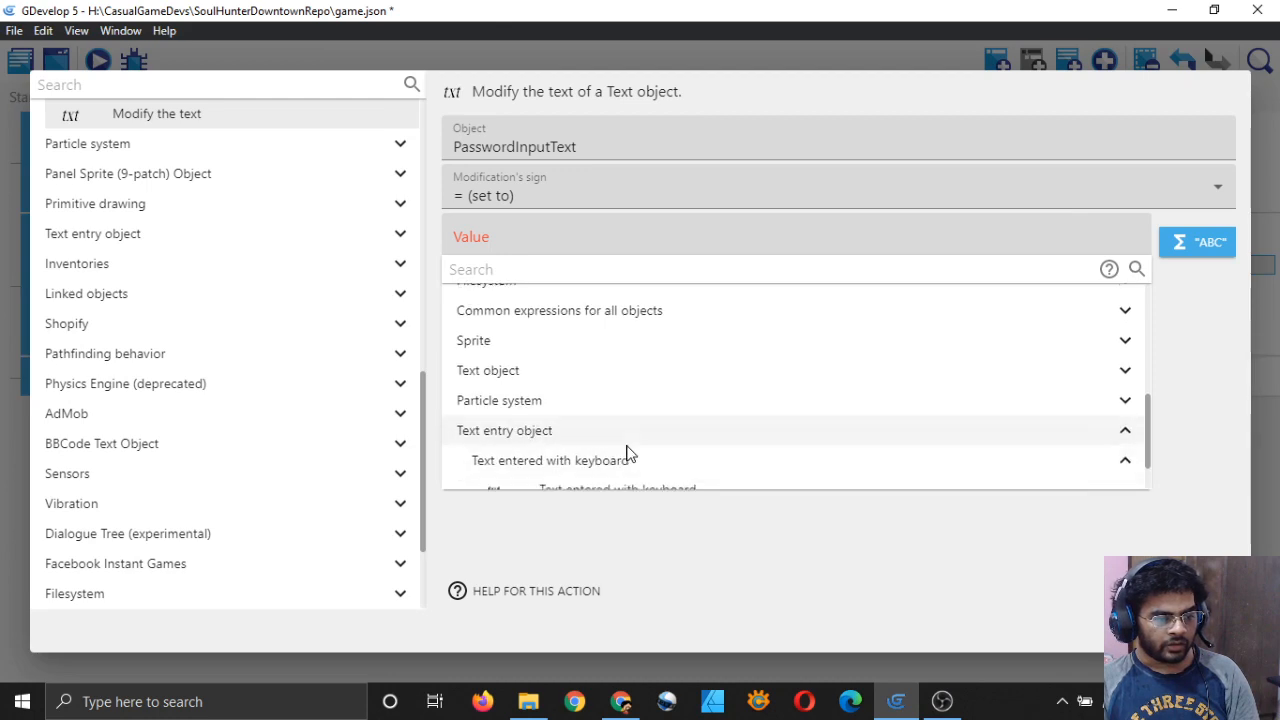
{"action": "scroll", "coordinate": [645, 450], "scroll_direction": "down", "scroll_amount": 1}
{"action": "left_click", "coordinate": [660, 442]}
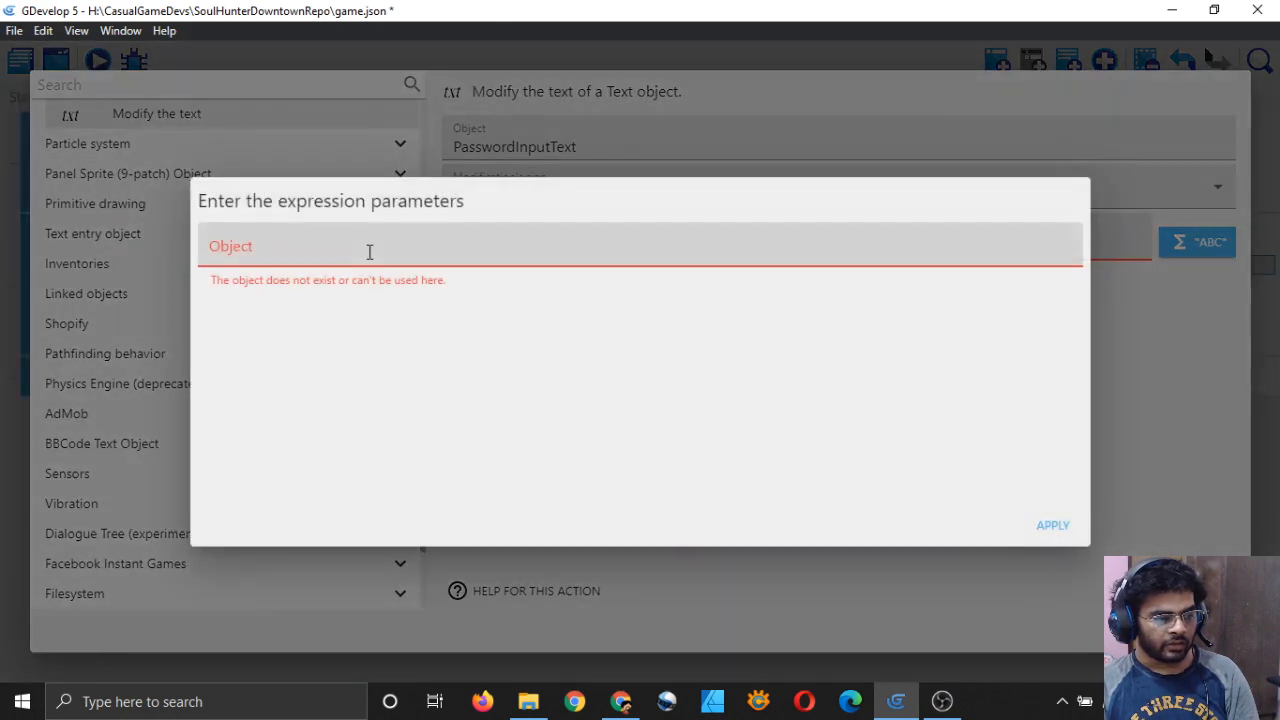
{"action": "left_click", "coordinate": [366, 251]}
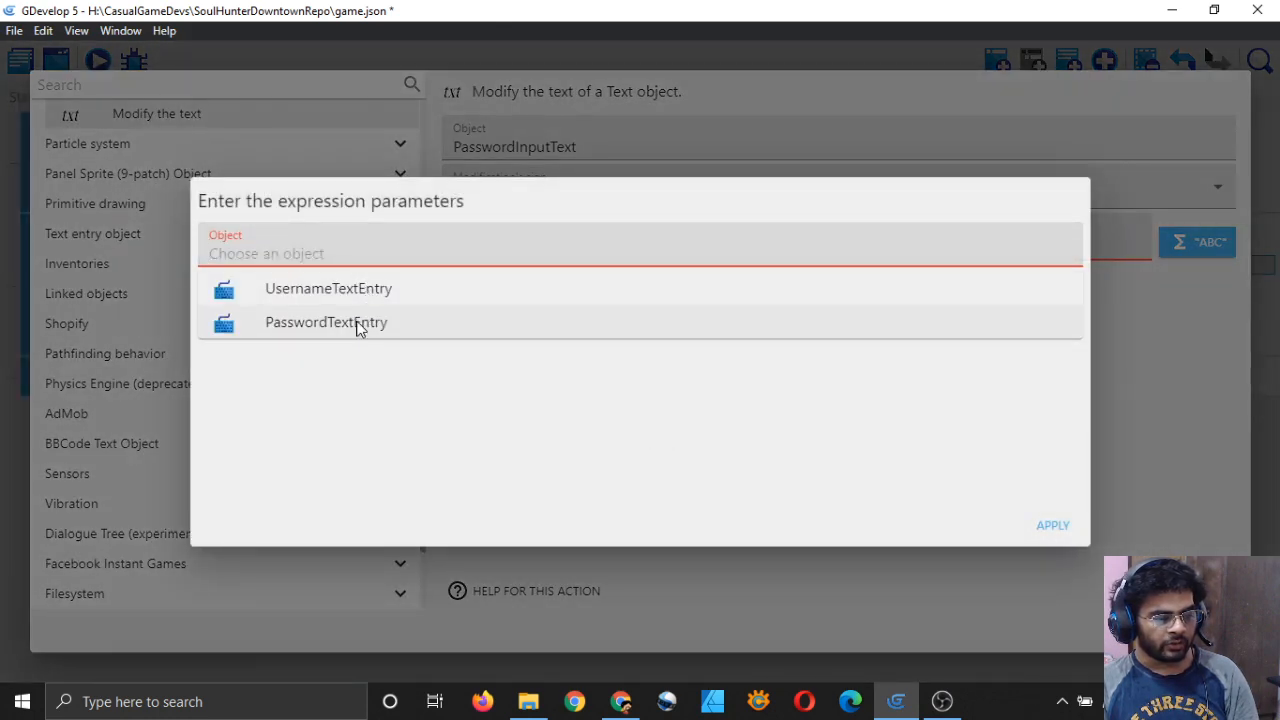
{"action": "left_click", "coordinate": [358, 324]}
{"action": "left_click", "coordinate": [1064, 532]}
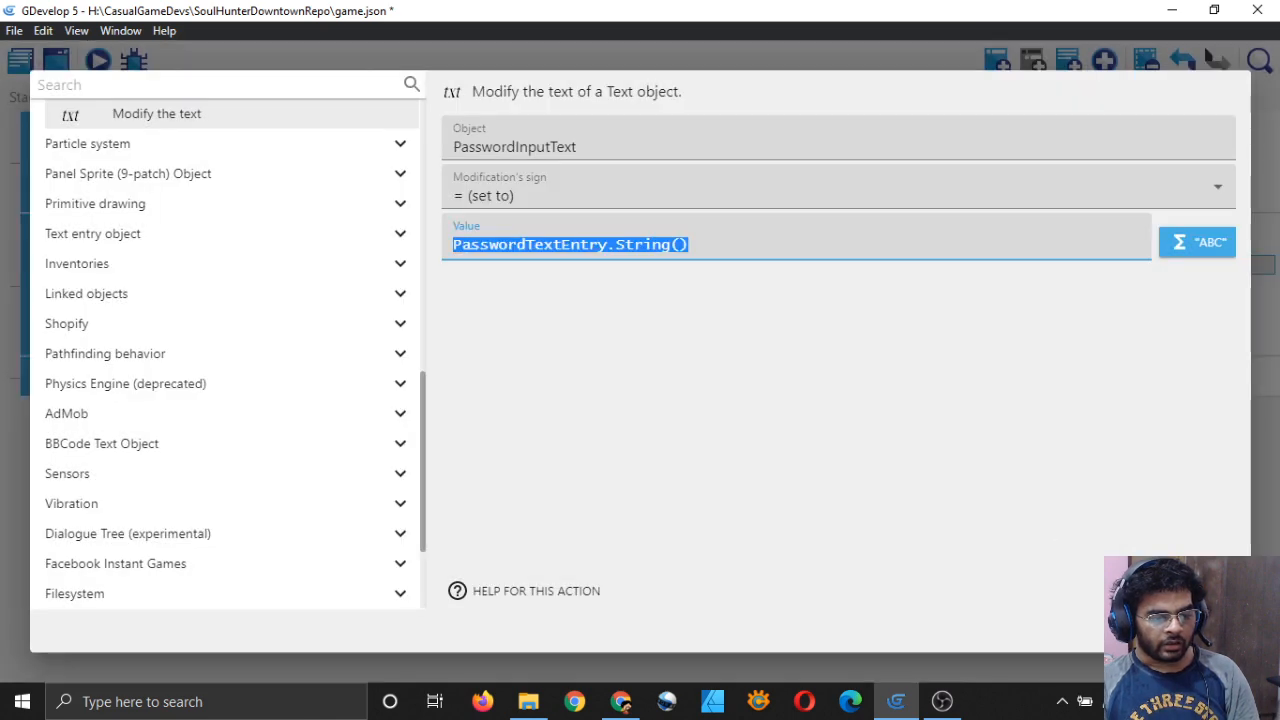
{"action": "left_click", "coordinate": [1210, 631]}
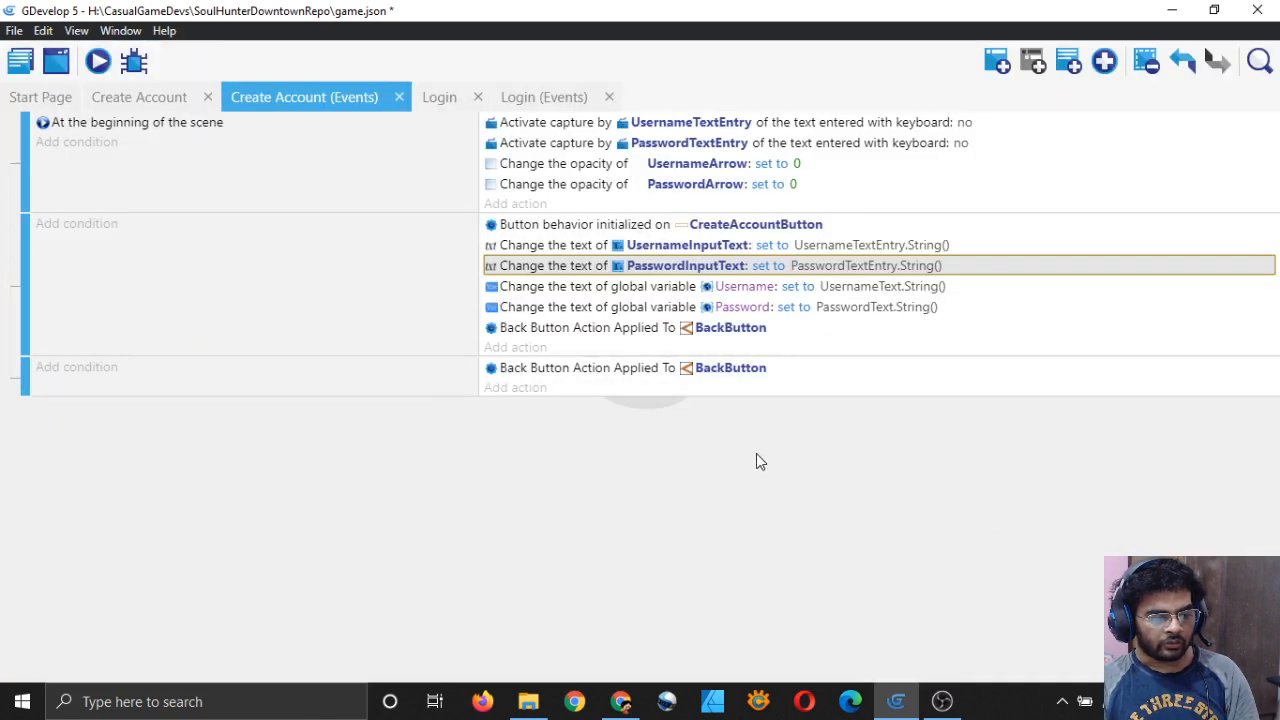
Step: Set the global variable Username to UsernameTextEntry.String()
{"action": "double_click", "coordinate": [636, 290]}
{"action": "triple_click", "coordinate": [656, 245]}
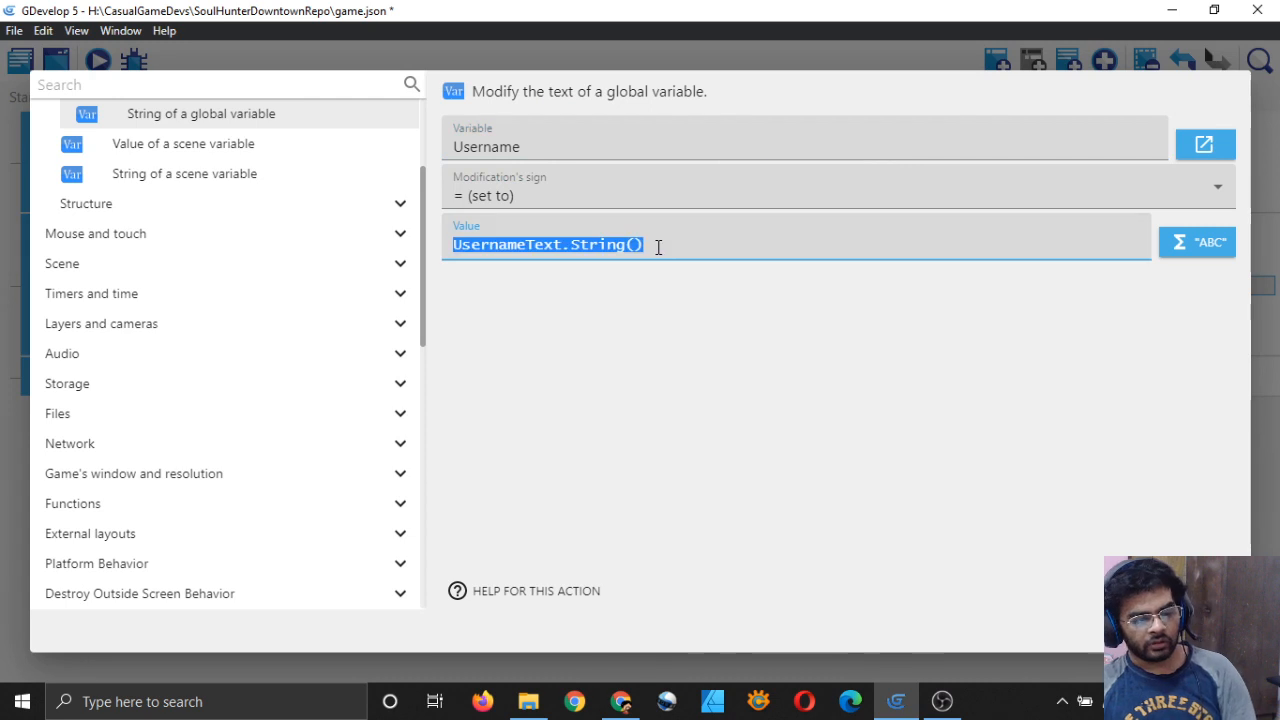
{"action": "key", "text": "BackSpace"}
{"action": "left_click", "coordinate": [1197, 244]}
{"action": "scroll", "coordinate": [490, 383], "scroll_direction": "down", "scroll_amount": 6}
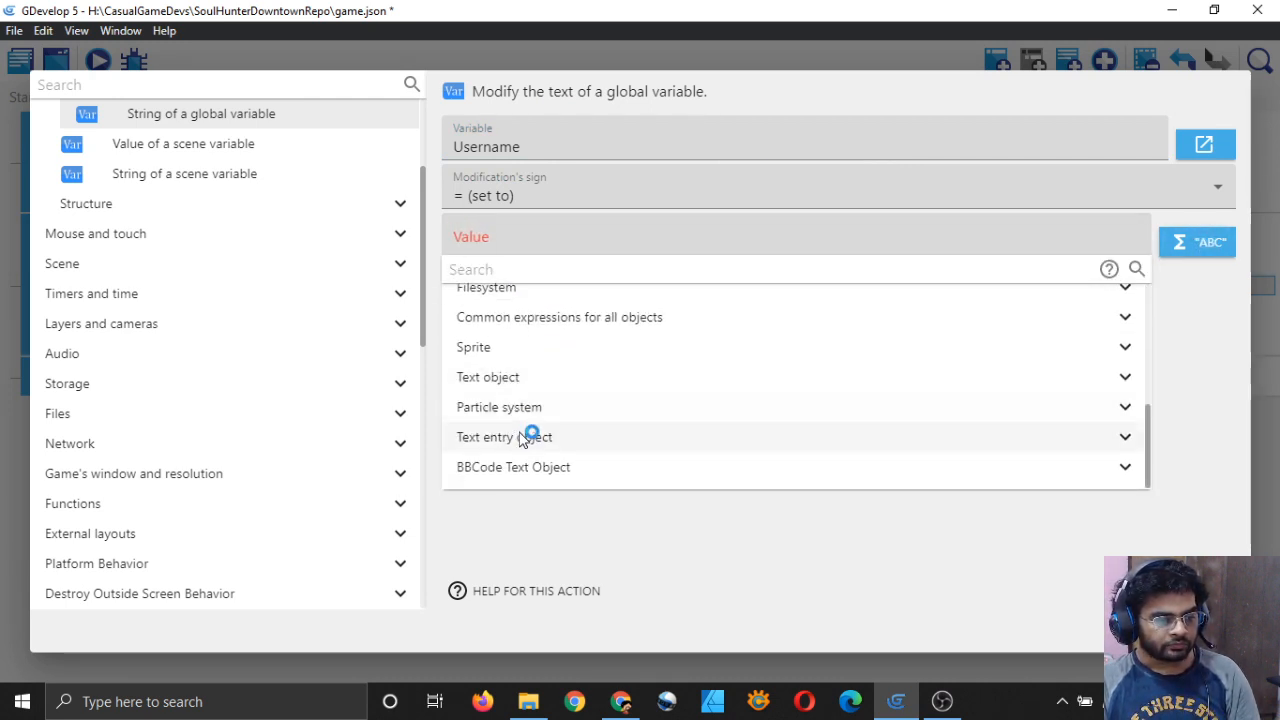
{"action": "left_click", "coordinate": [520, 434]}
{"action": "left_click", "coordinate": [566, 441]}
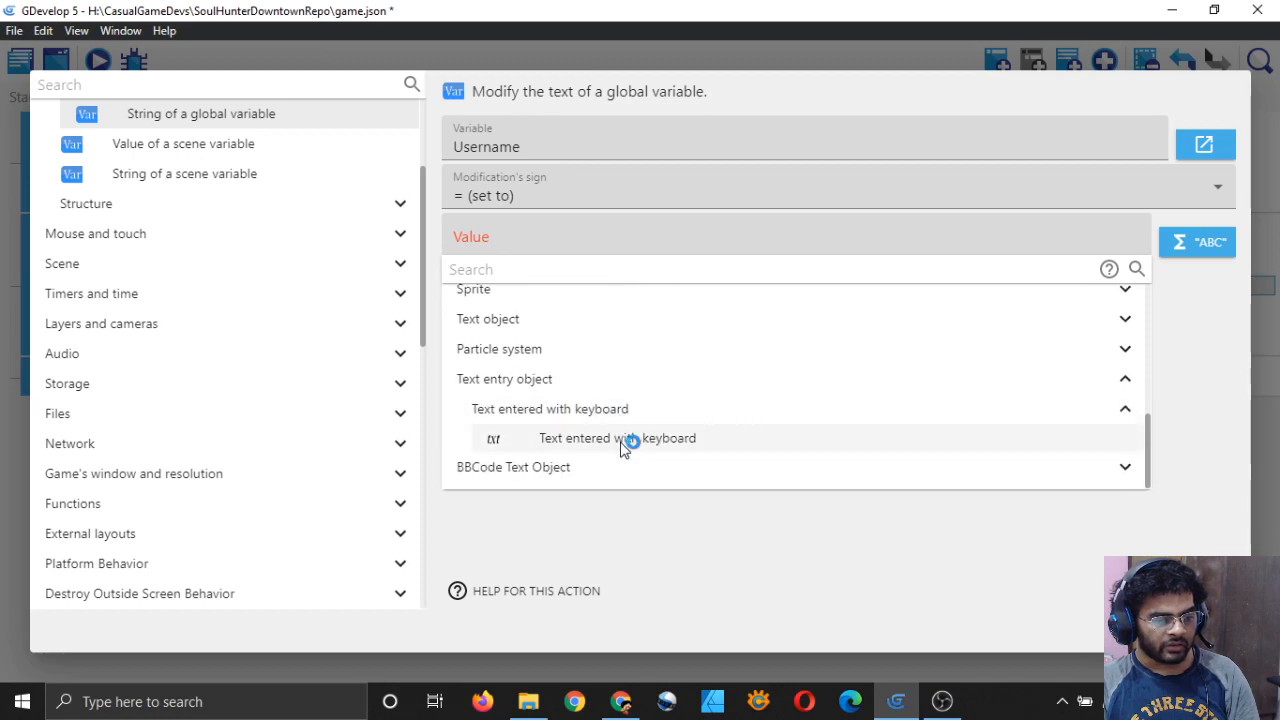
{"action": "left_click", "coordinate": [626, 441]}
{"action": "left_click", "coordinate": [300, 244]}
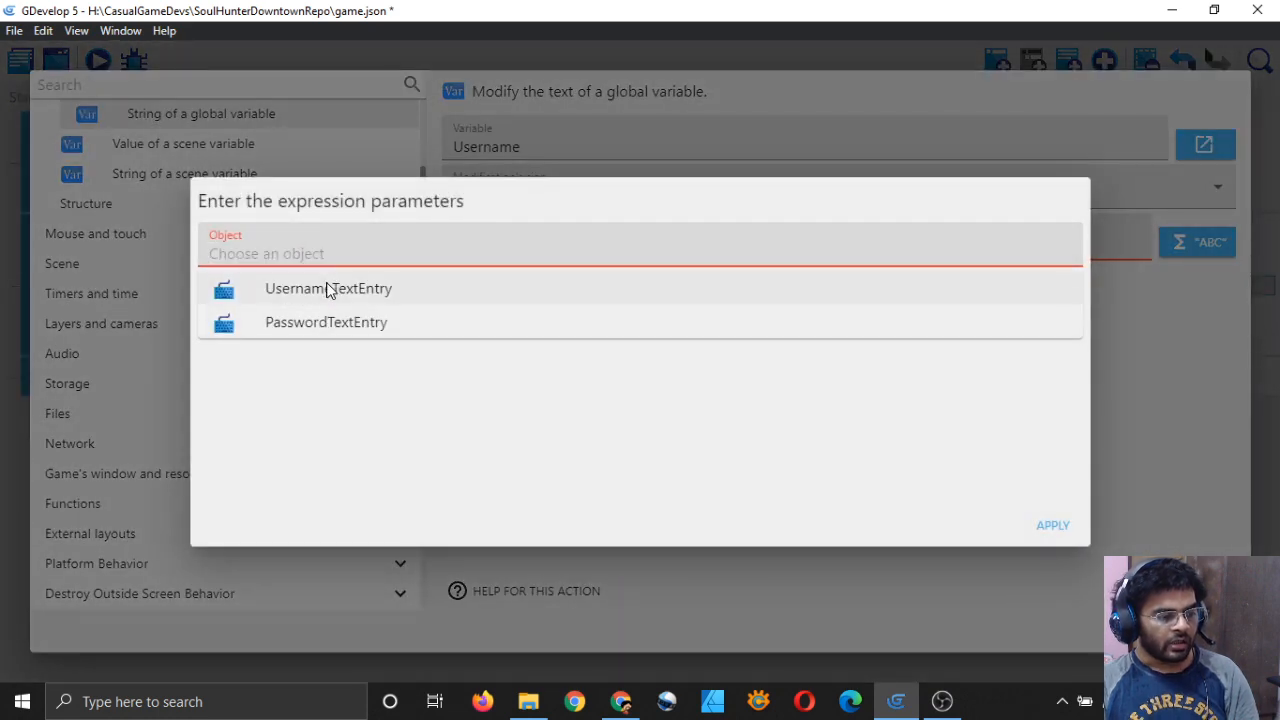
{"action": "left_click", "coordinate": [334, 288]}
{"action": "left_click", "coordinate": [1050, 527]}
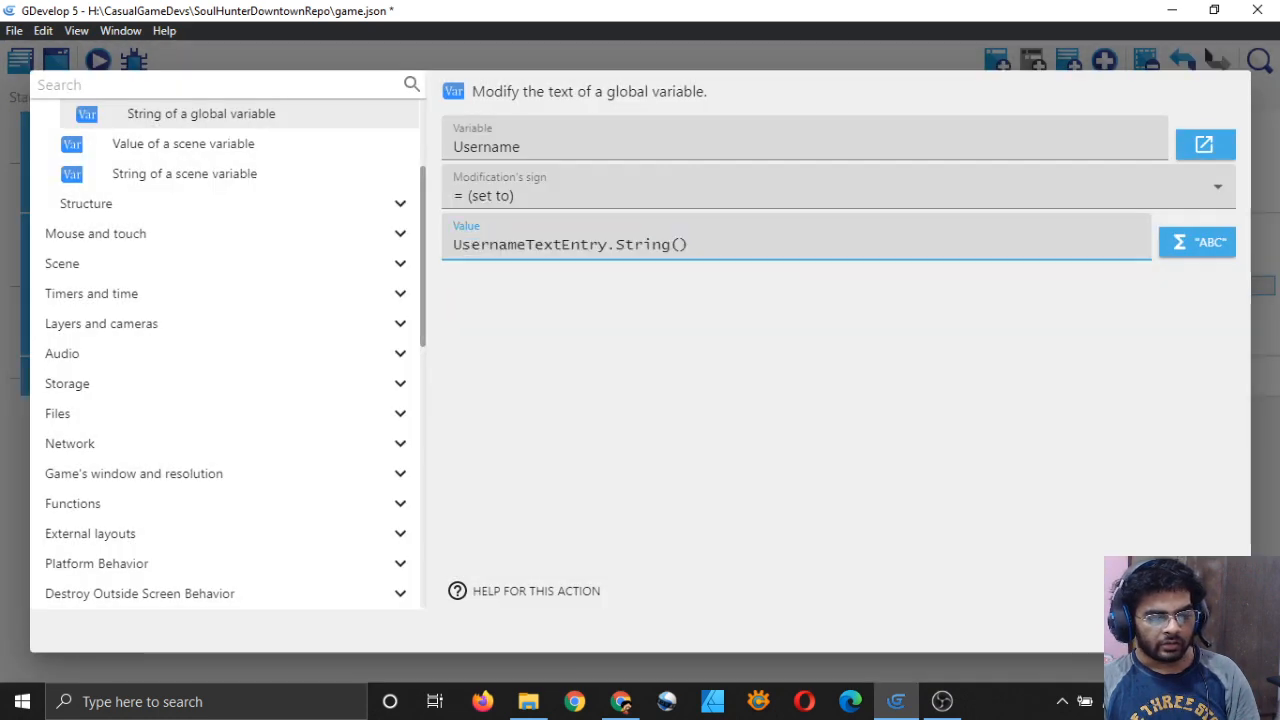
{"action": "left_click", "coordinate": [1215, 628]}
Step: Set the global variable Password to PasswordTextEntry.String() and save the project
{"action": "double_click", "coordinate": [618, 312]}
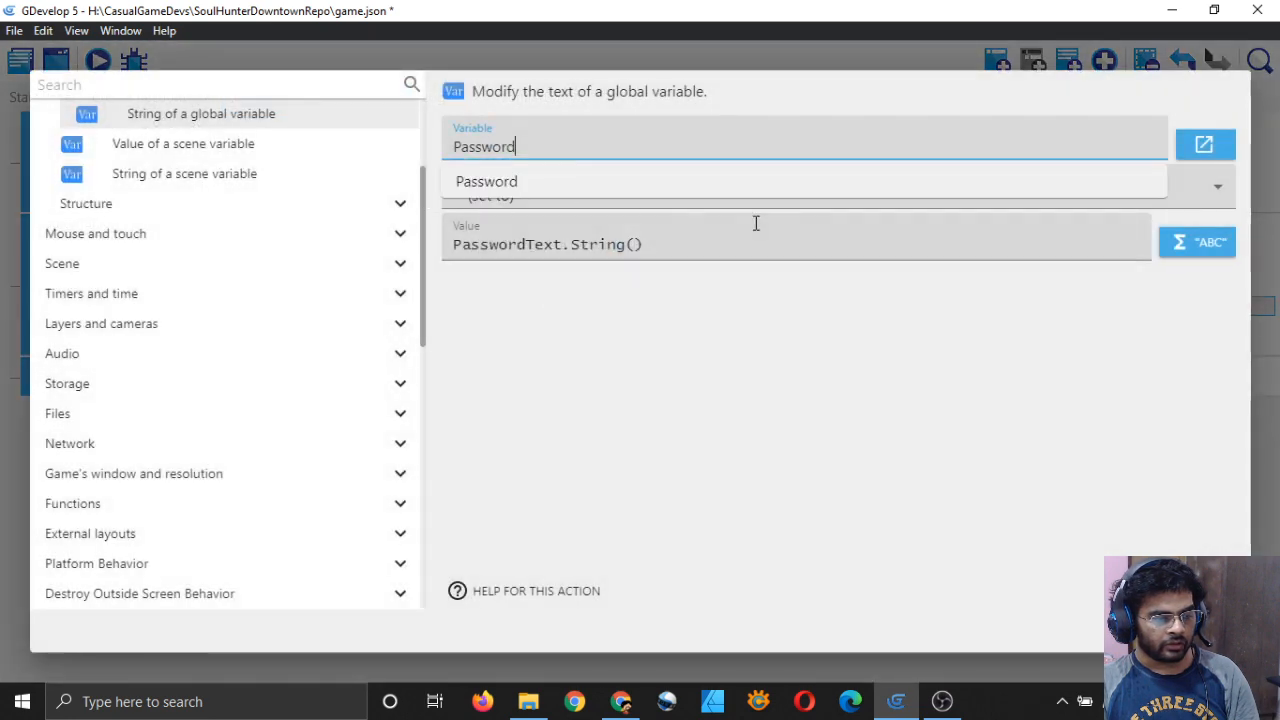
{"action": "left_click", "coordinate": [791, 240]}
{"action": "key", "text": "ctrl+a"}
{"action": "key", "text": "BackSpace"}
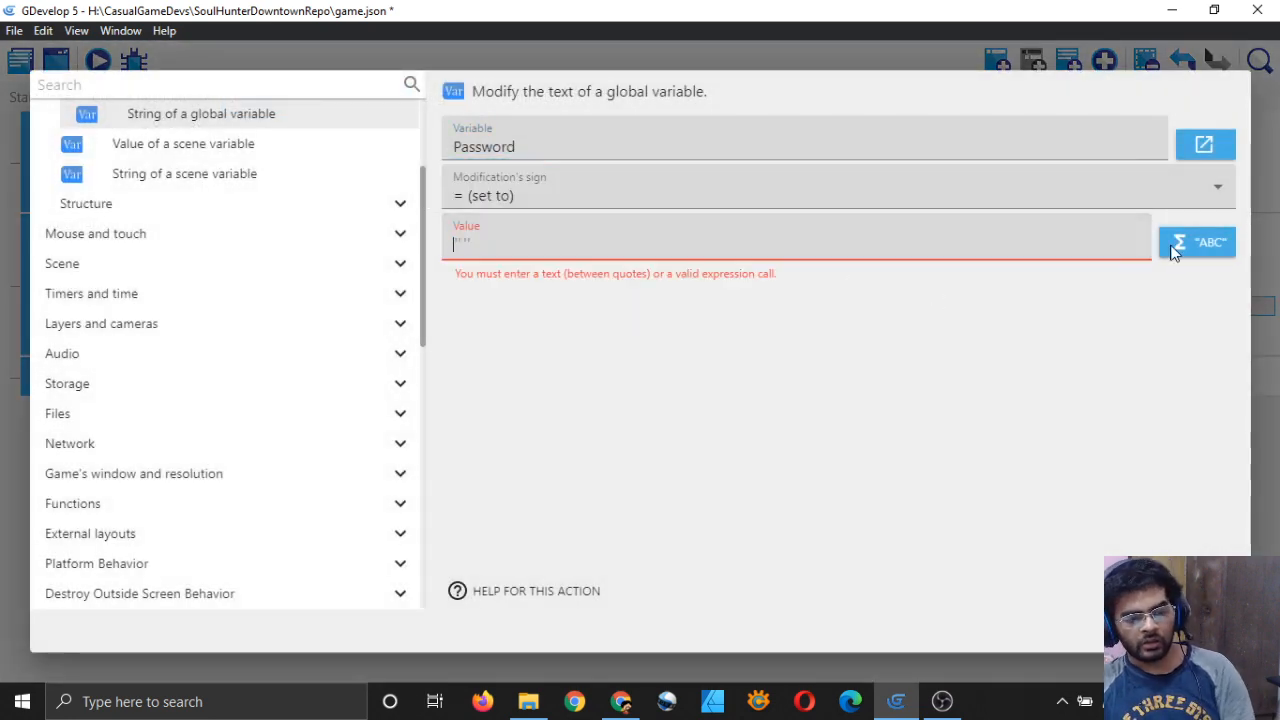
{"action": "left_click", "coordinate": [1190, 242]}
{"action": "scroll", "coordinate": [597, 423], "scroll_direction": "down", "scroll_amount": 5}
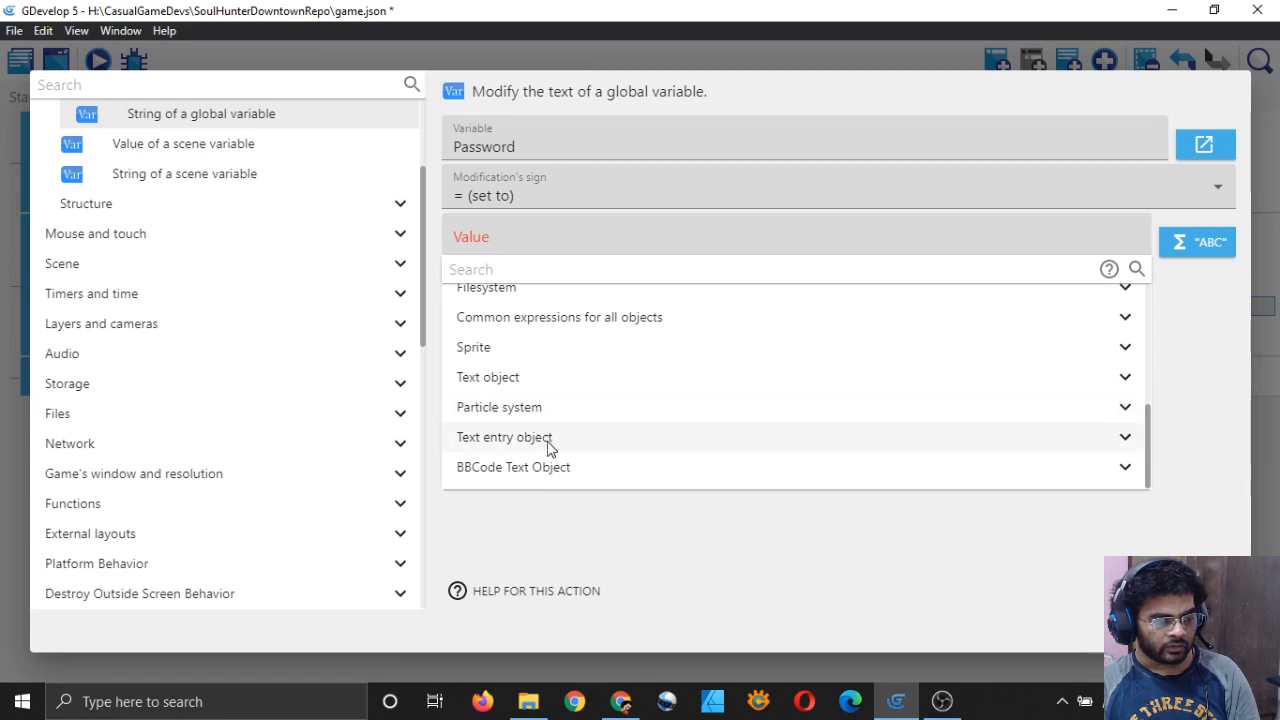
{"action": "left_click", "coordinate": [597, 443]}
{"action": "left_click", "coordinate": [600, 440]}
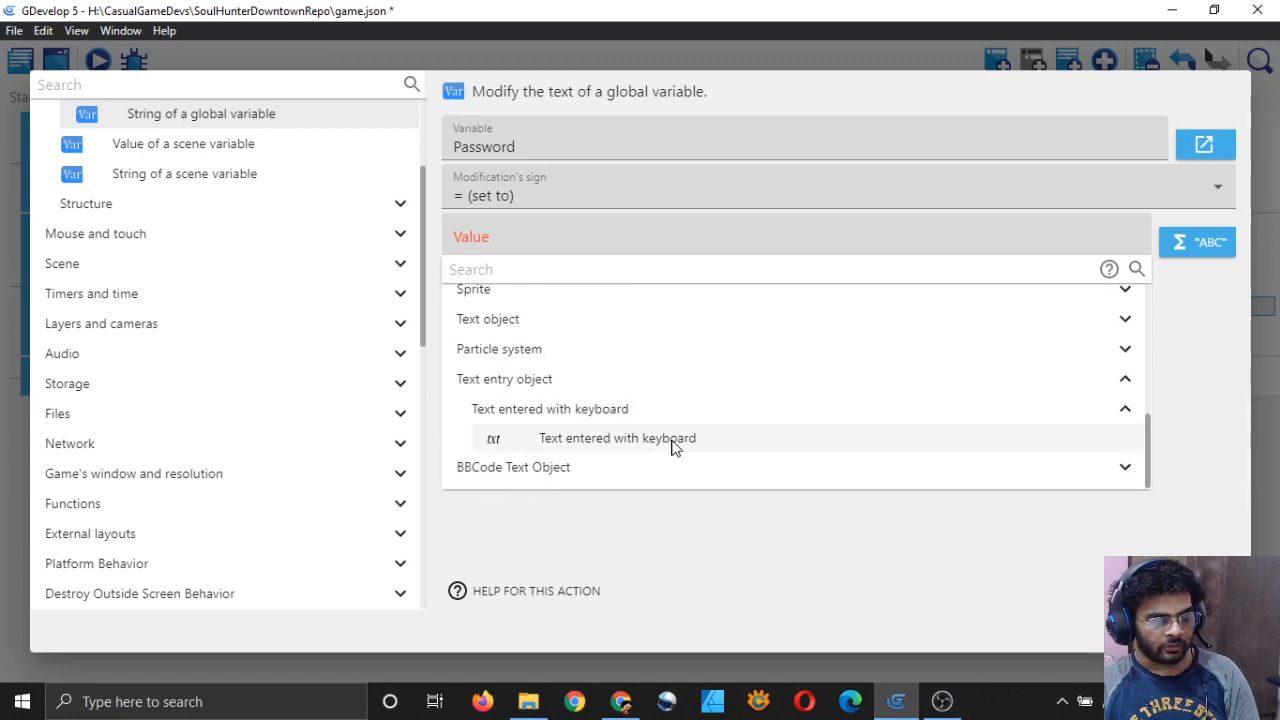
{"action": "left_click", "coordinate": [674, 446]}
{"action": "left_click", "coordinate": [505, 254]}
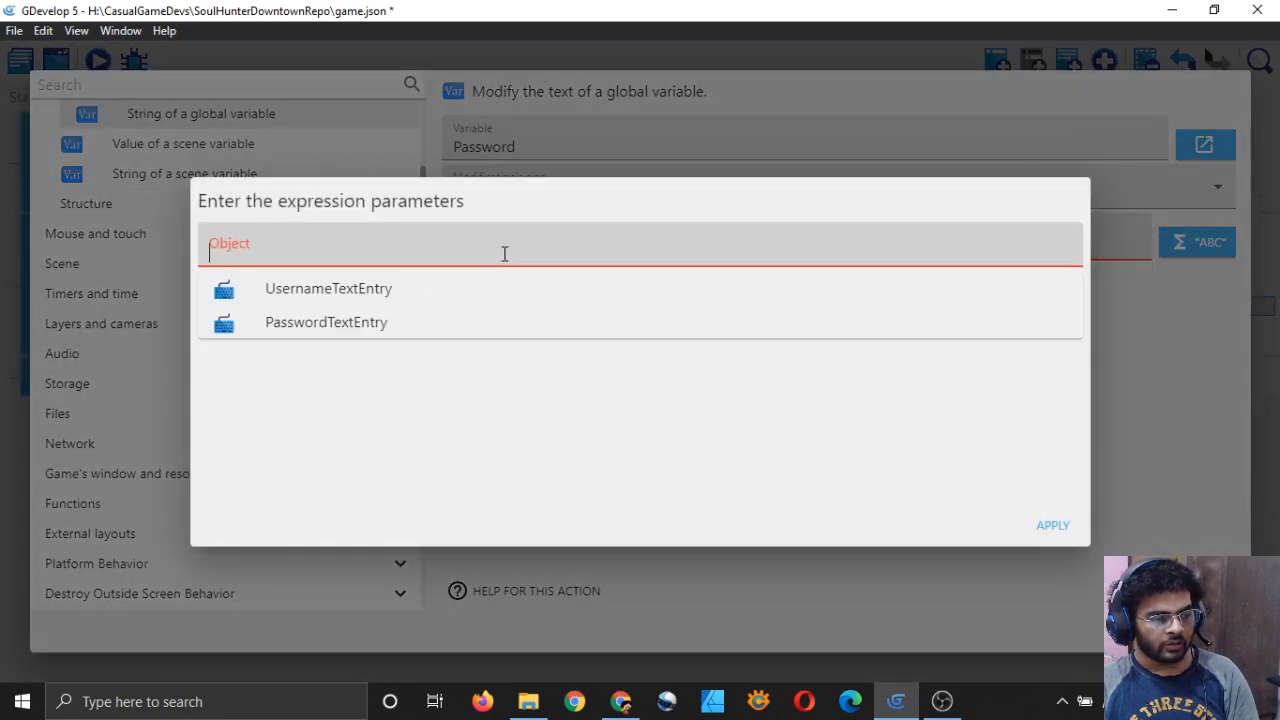
{"action": "left_click", "coordinate": [390, 324]}
{"action": "left_click", "coordinate": [1051, 526]}
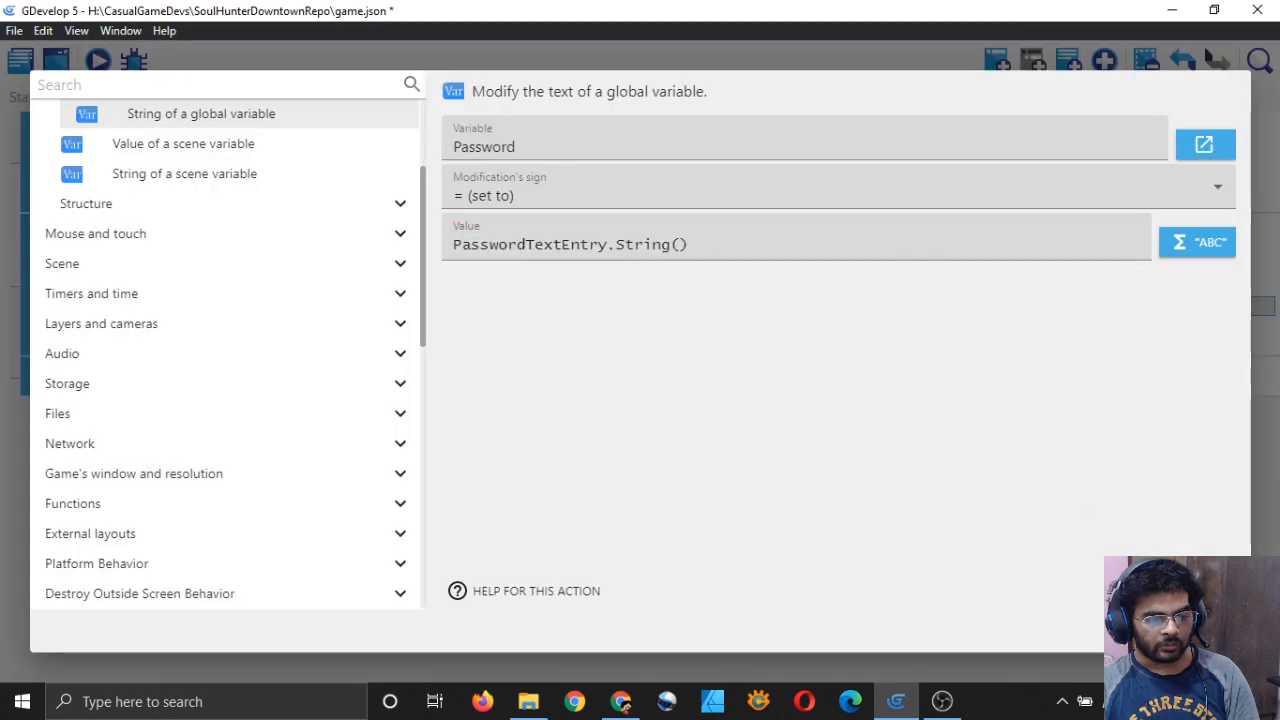
{"action": "key", "text": "Return"}
{"action": "key", "text": "ctrl+s"}
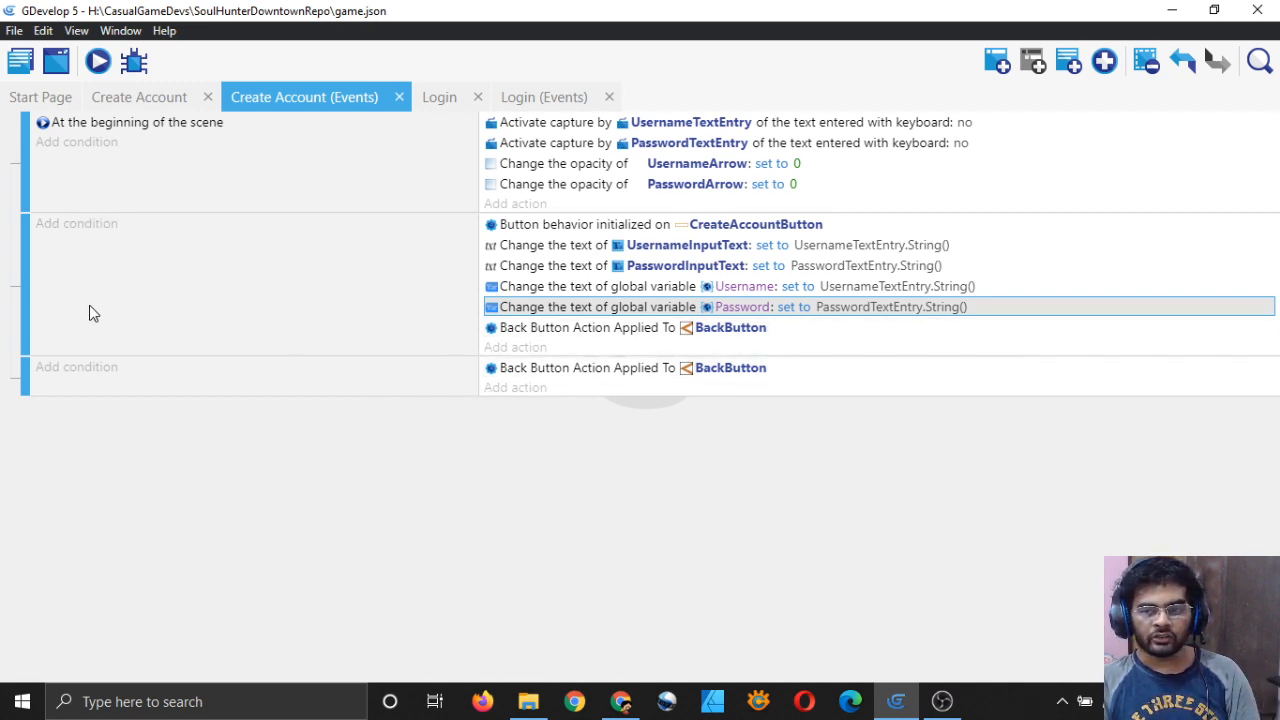
Step: Delete the extra Back Button event and save the project
{"action": "right_click", "coordinate": [850, 388]}
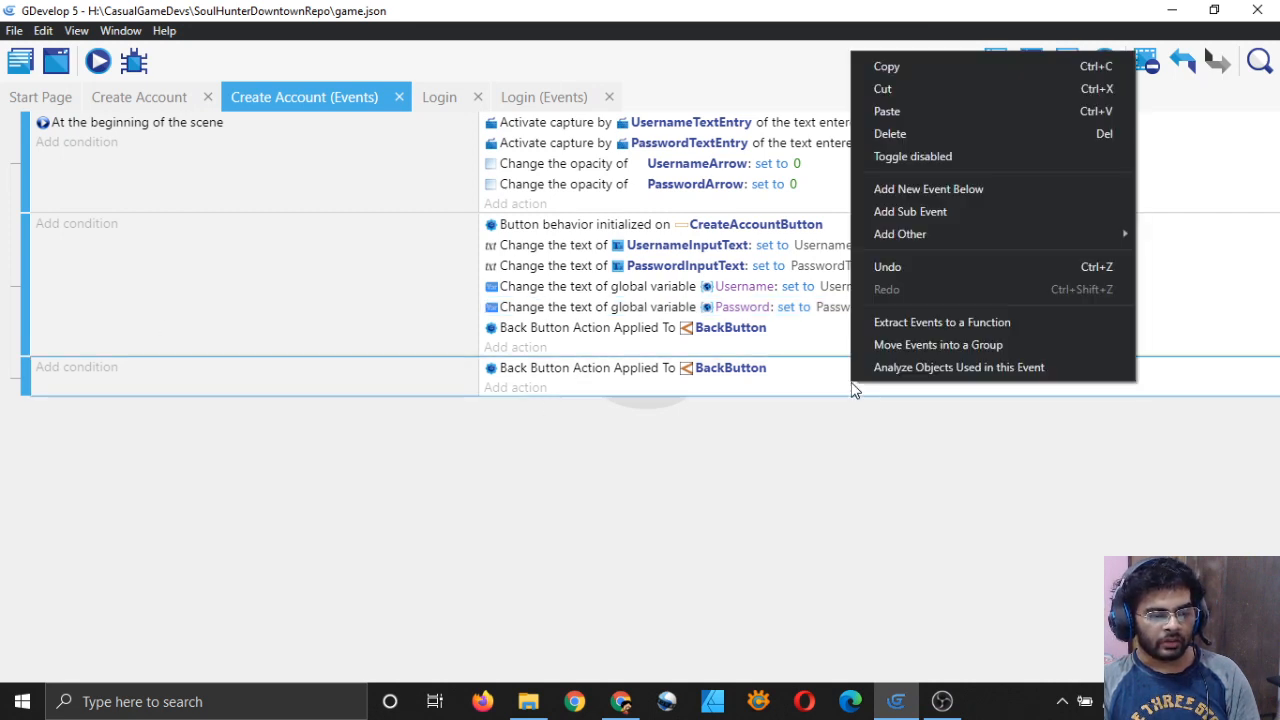
{"action": "left_click", "coordinate": [921, 134]}
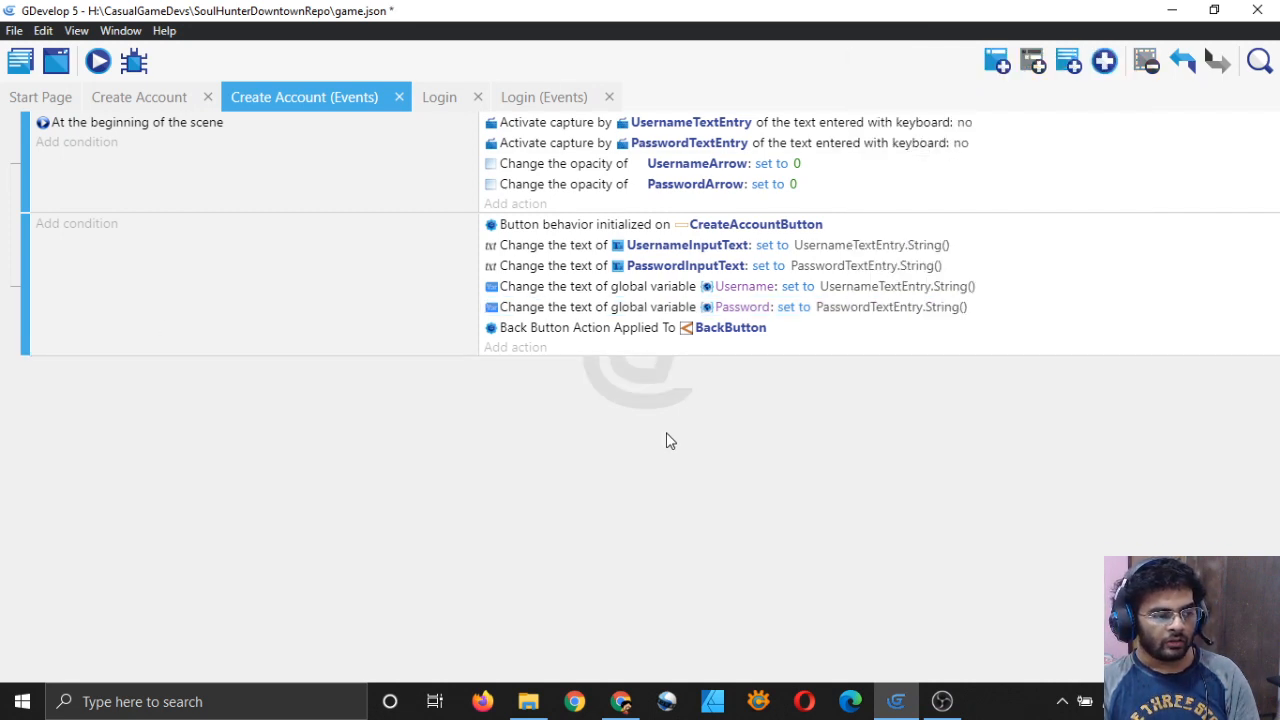
{"action": "key", "text": "ctrl+s"}
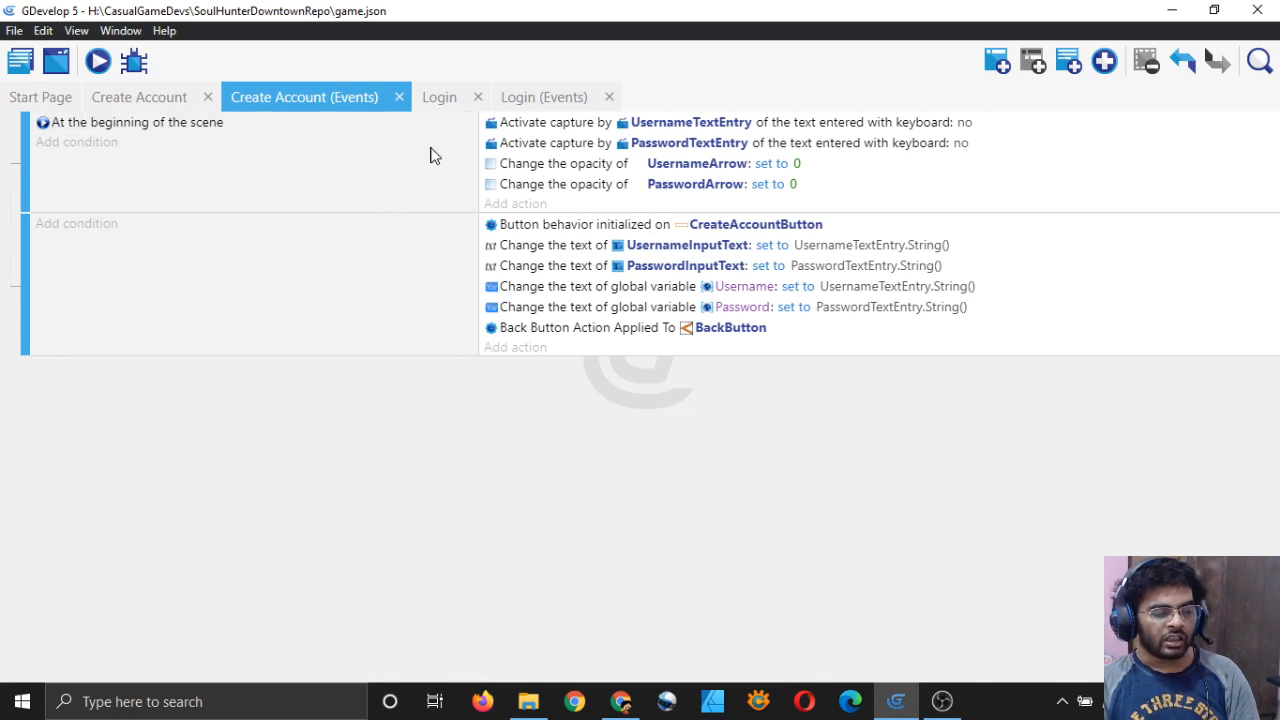
Step: Copy the four UsernameWhiteScreen/PasswordWhiteScreen click events from Login into Create Account's events
{"action": "left_click", "coordinate": [540, 98]}
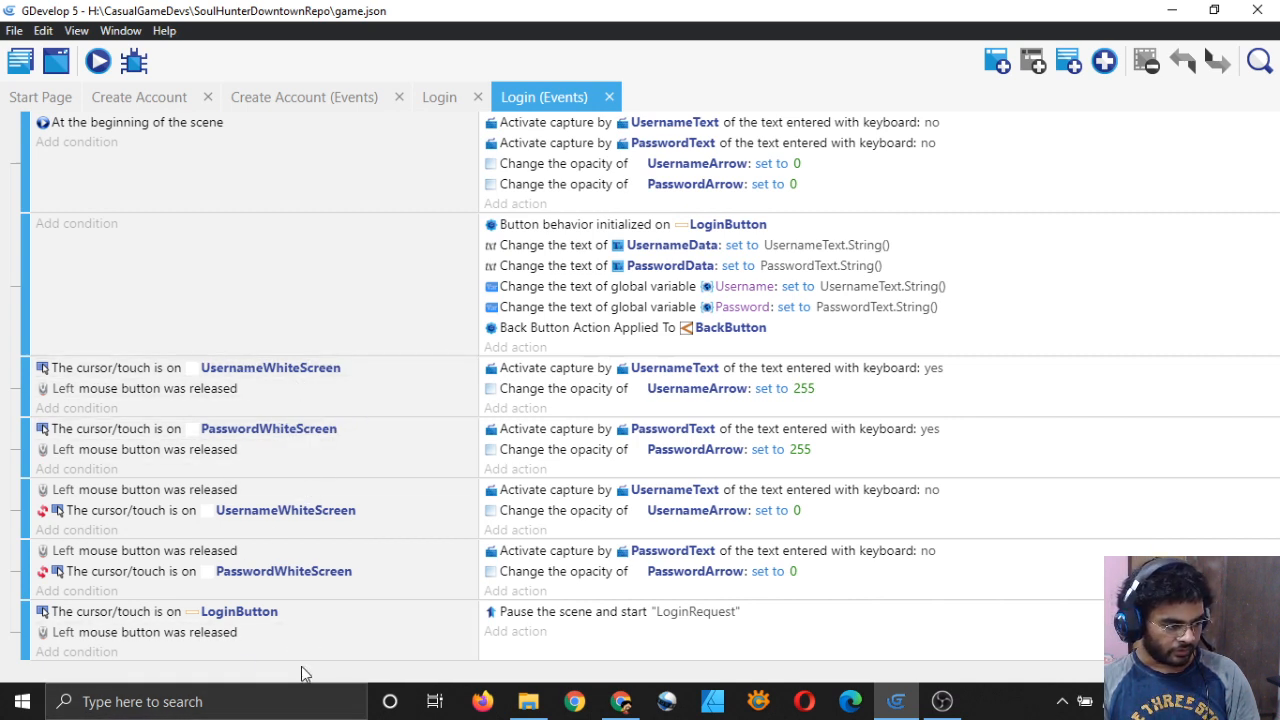
{"action": "left_click", "coordinate": [977, 410]}
{"action": "left_click", "coordinate": [998, 463], "text": "shift"}
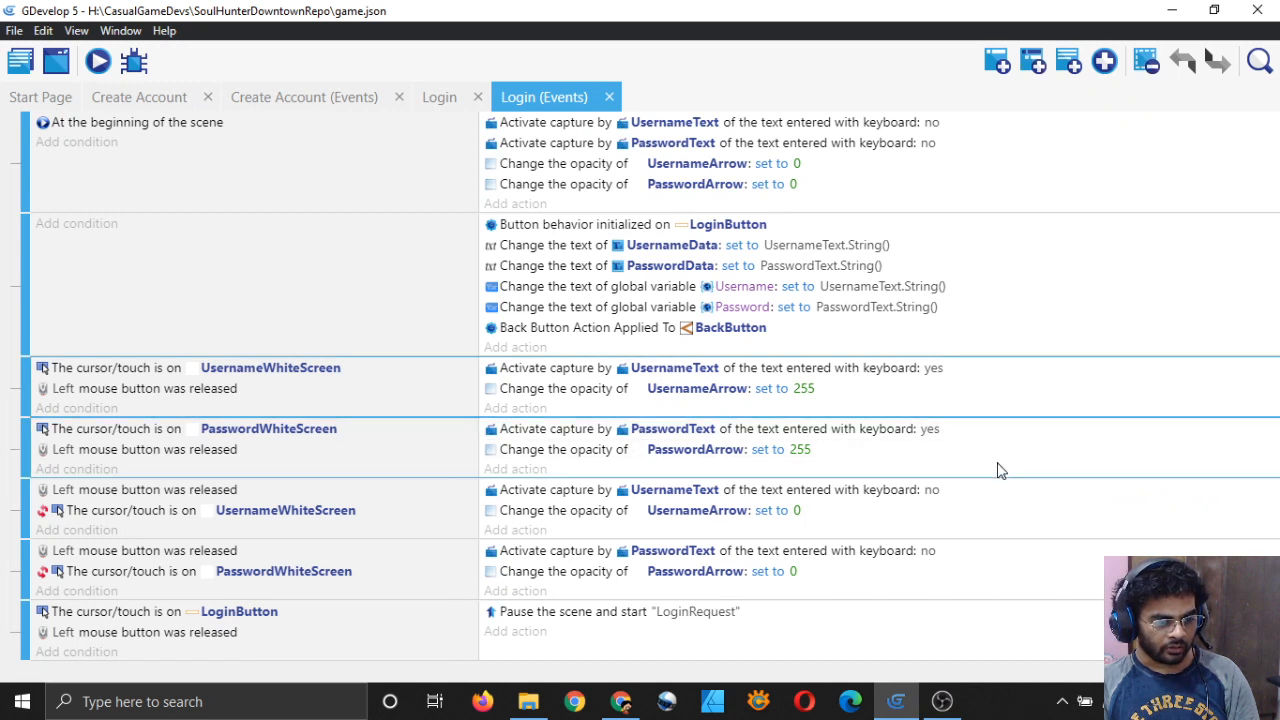
{"action": "left_click", "coordinate": [1003, 525], "text": "shift"}
{"action": "left_click", "coordinate": [997, 592], "text": "shift"}
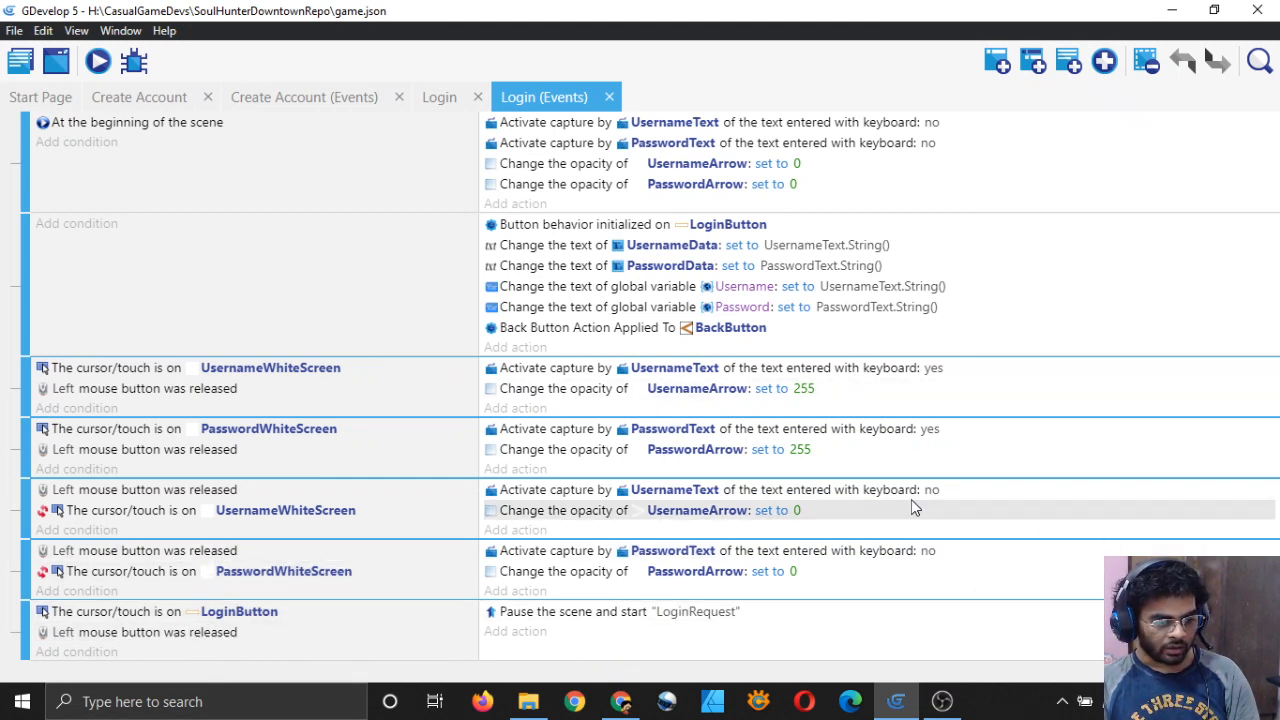
{"action": "right_click", "coordinate": [1012, 593]}
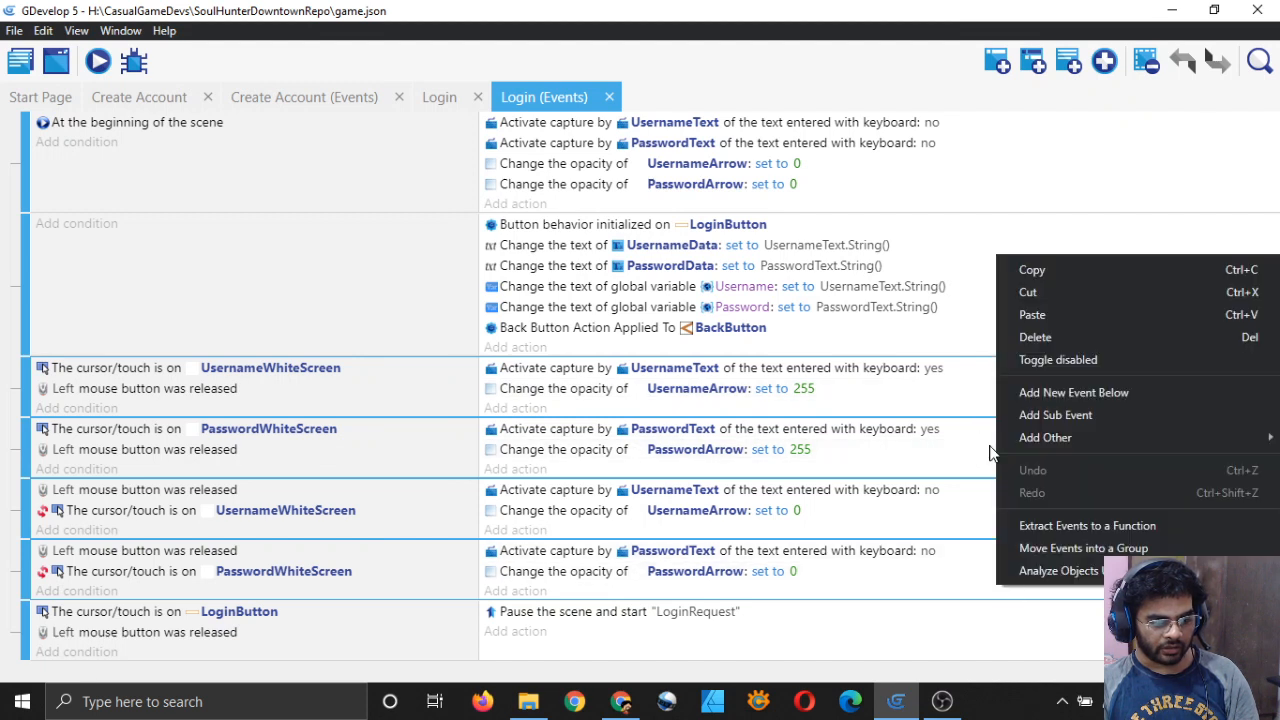
{"action": "left_click", "coordinate": [1050, 268]}
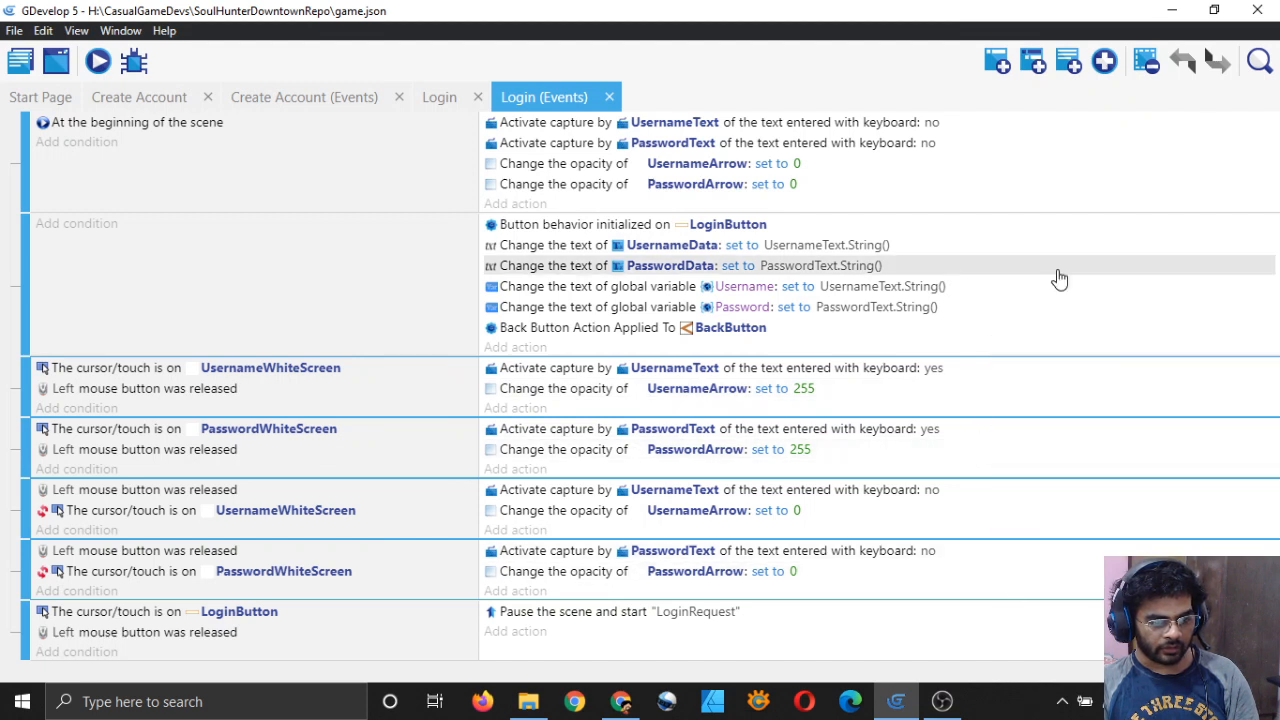
{"action": "left_click", "coordinate": [293, 95]}
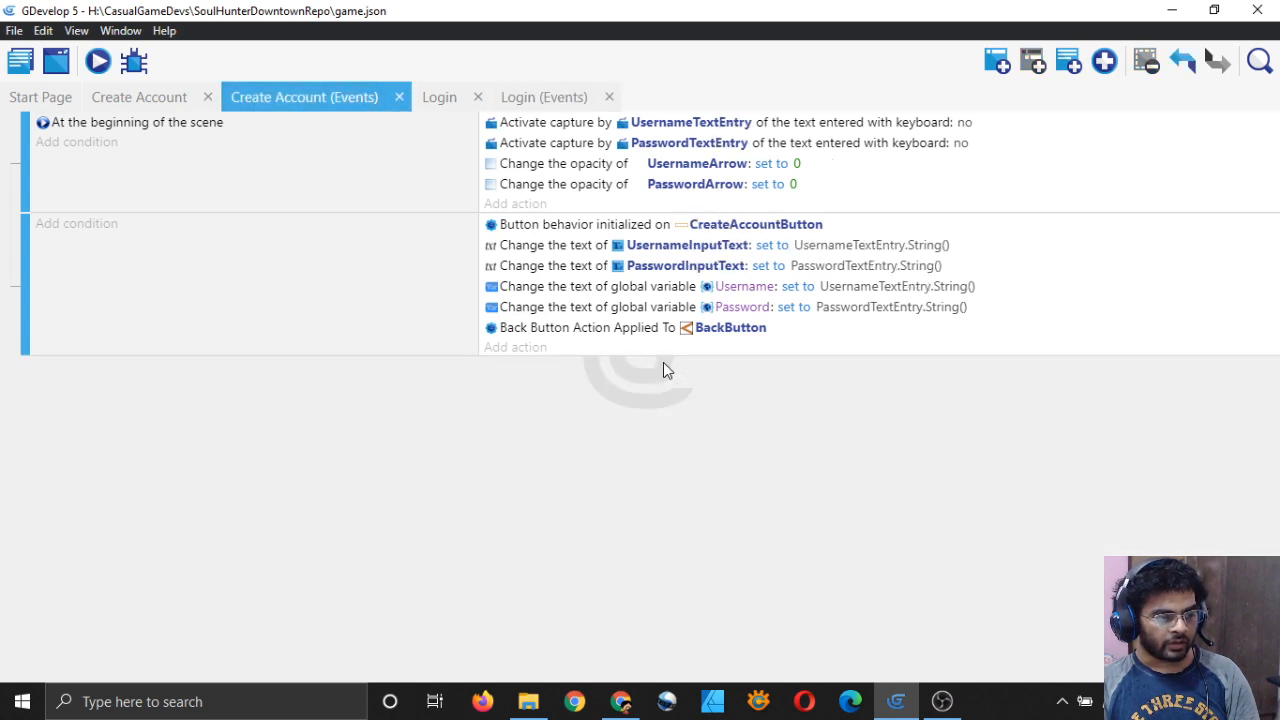
{"action": "right_click", "coordinate": [850, 358]}
{"action": "left_click", "coordinate": [891, 409]}
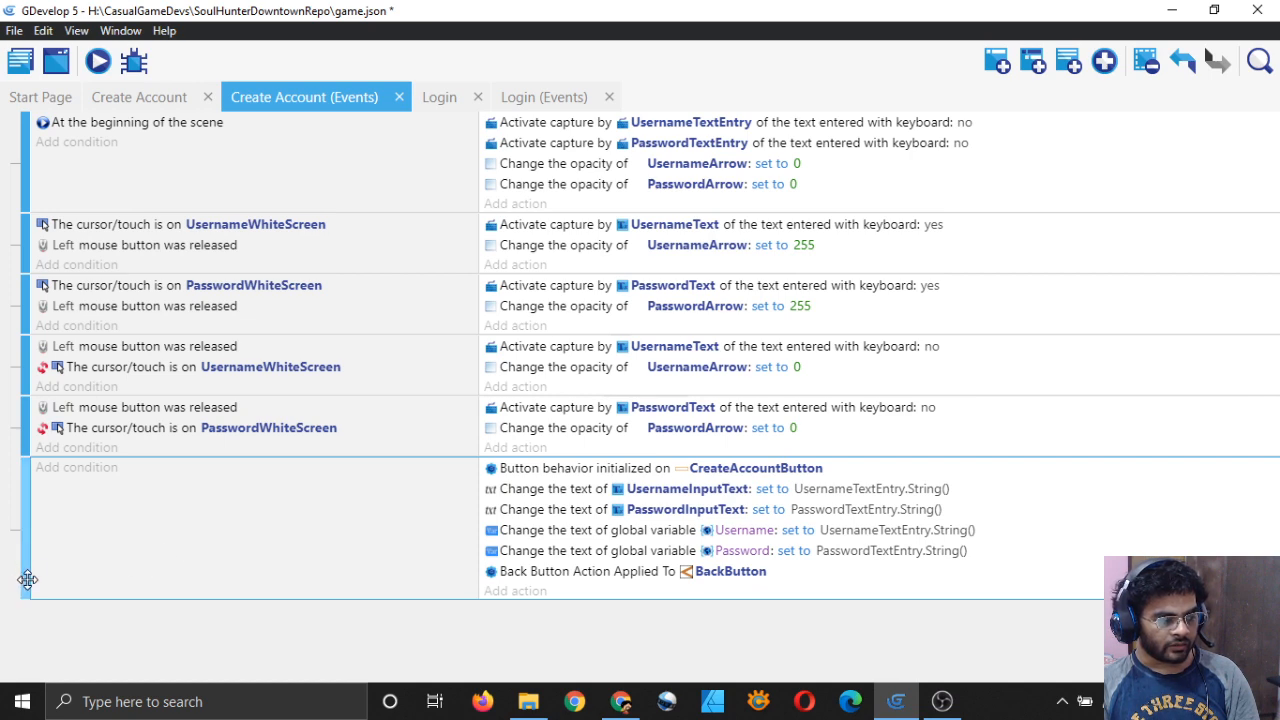
Step: Drag the CreateAccountButton event up under 'At the beginning of the scene' and view the Create Account layout
{"action": "left_click_drag", "start_coordinate": [27, 580], "coordinate": [28, 245]}
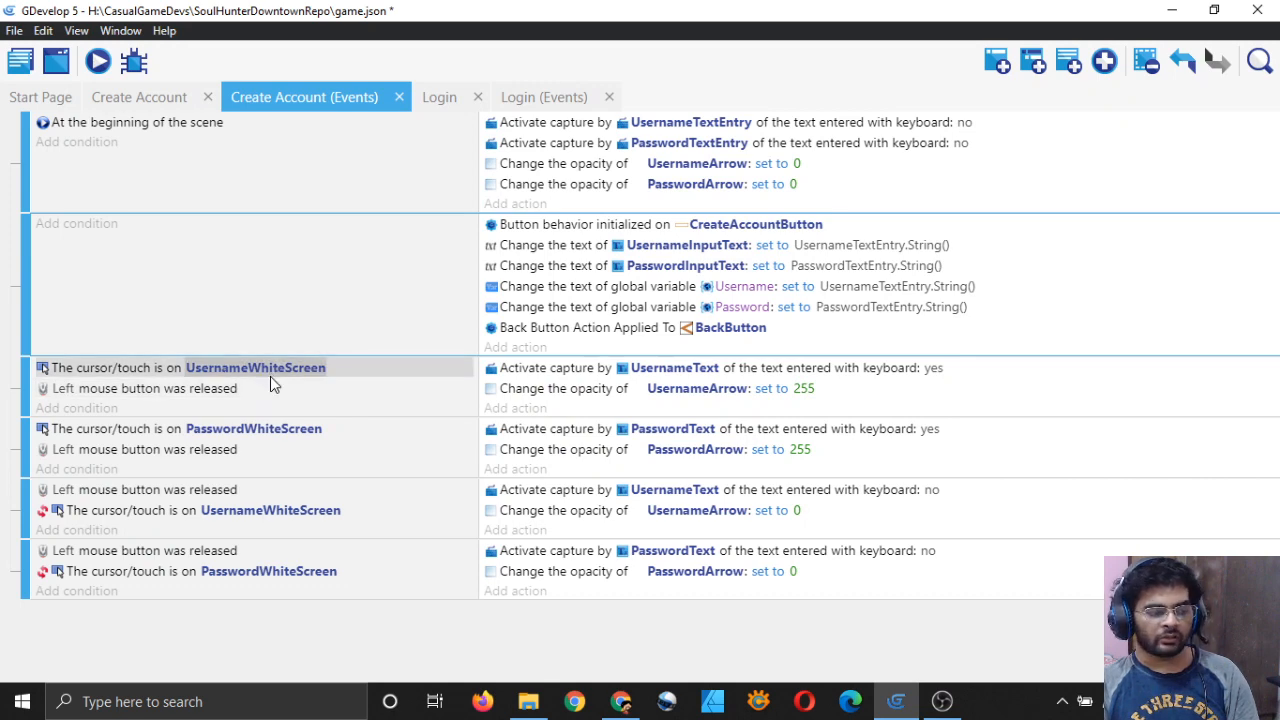
{"action": "left_click", "coordinate": [146, 97]}
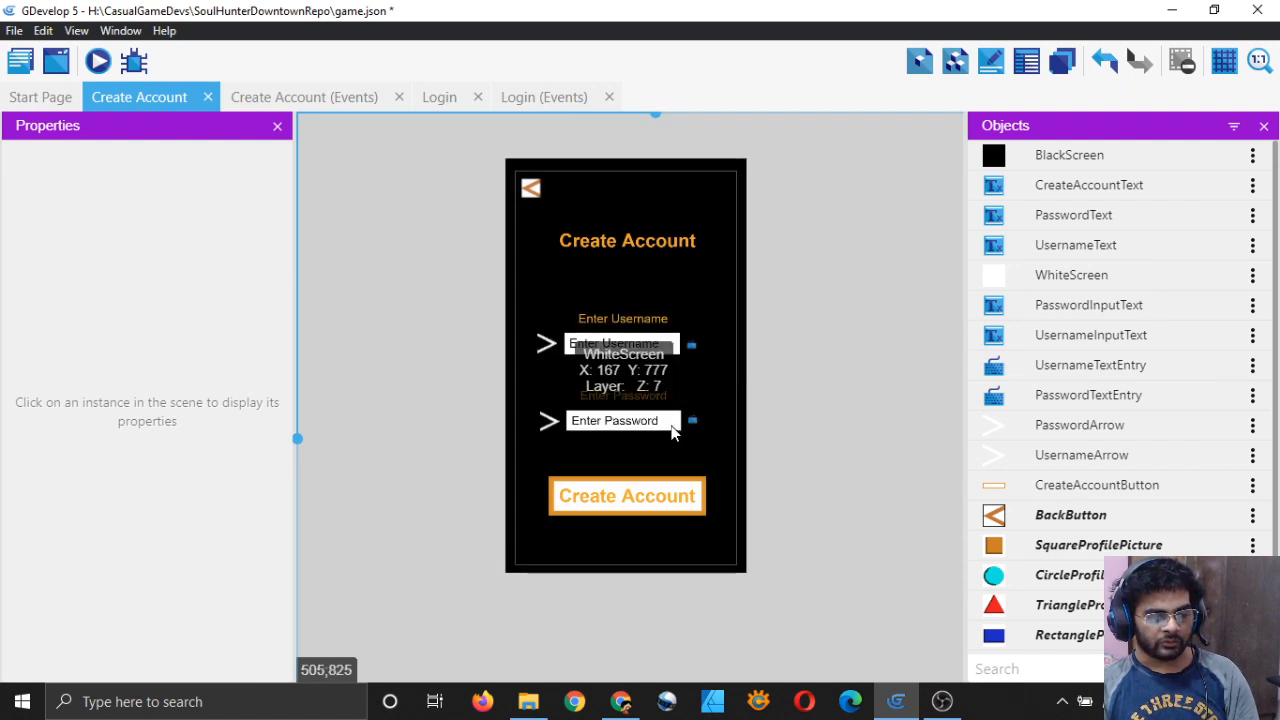
Step: Delete the white box instance and rename the WhiteScreen object to UsernameWhiteScreen
{"action": "left_click", "coordinate": [671, 430]}
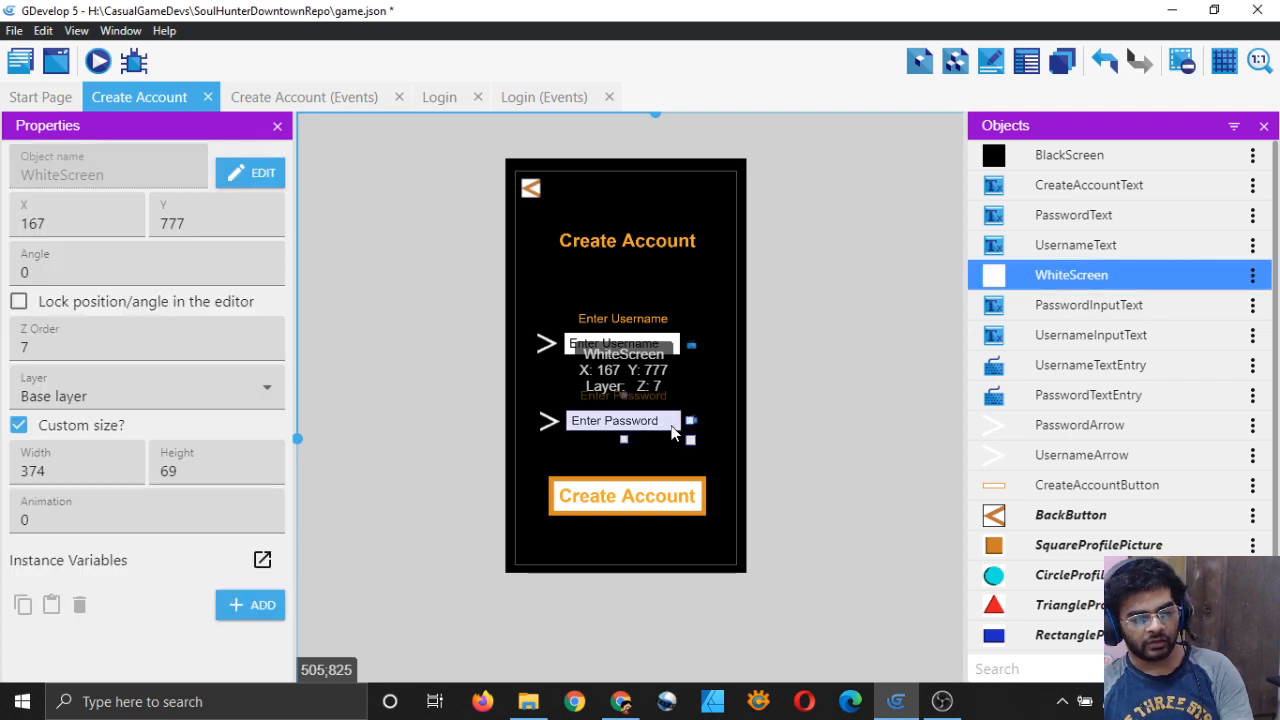
{"action": "key", "text": "Delete"}
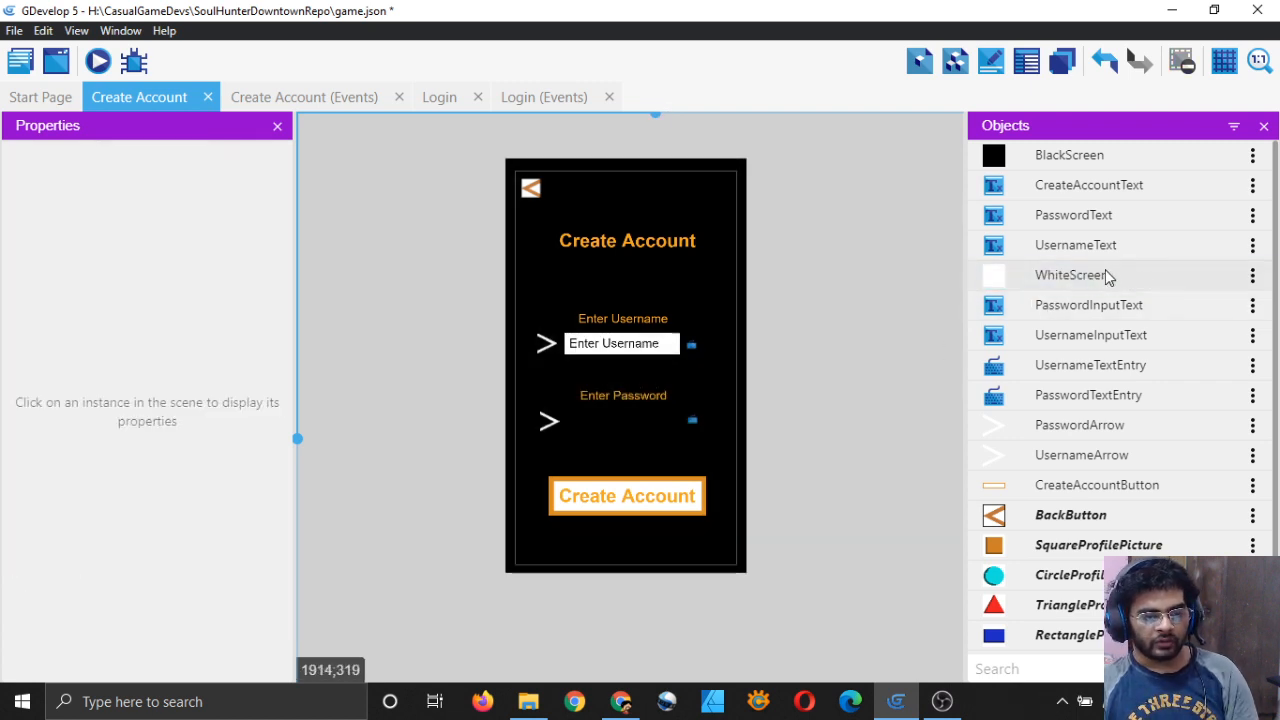
{"action": "left_click", "coordinate": [1252, 275]}
{"action": "left_click", "coordinate": [1172, 383]}
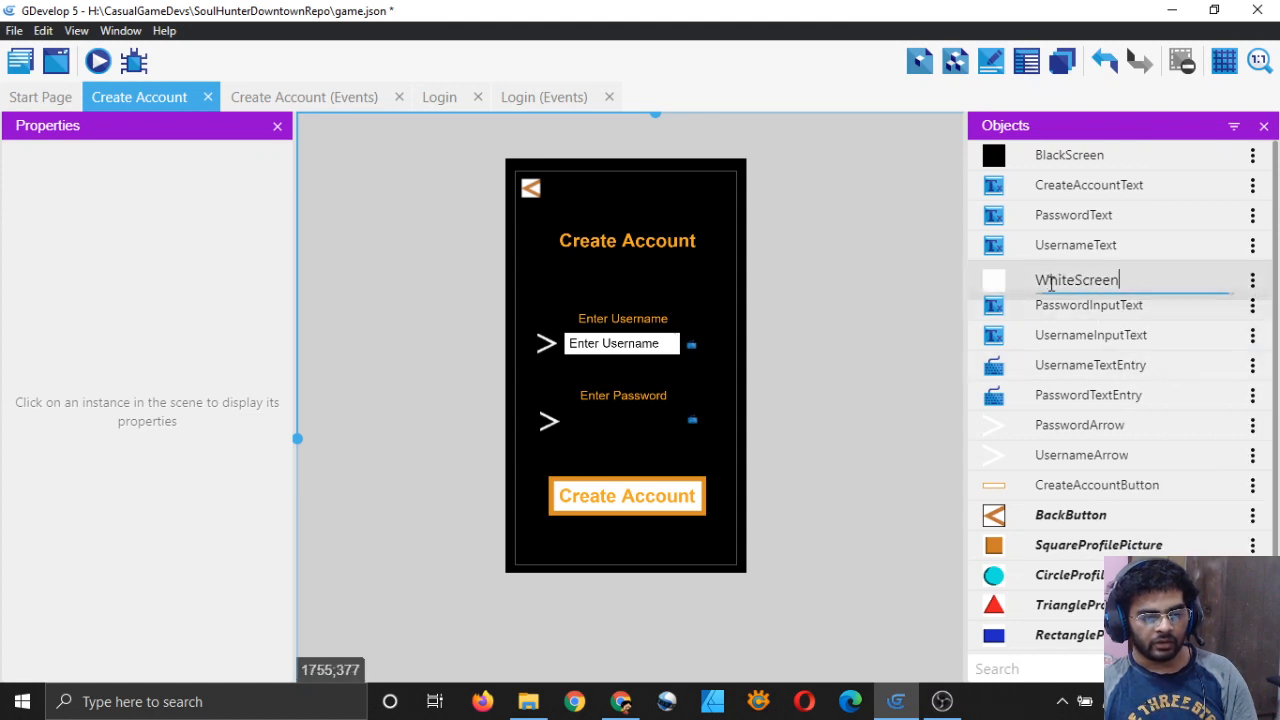
{"action": "type", "text": "Username"}
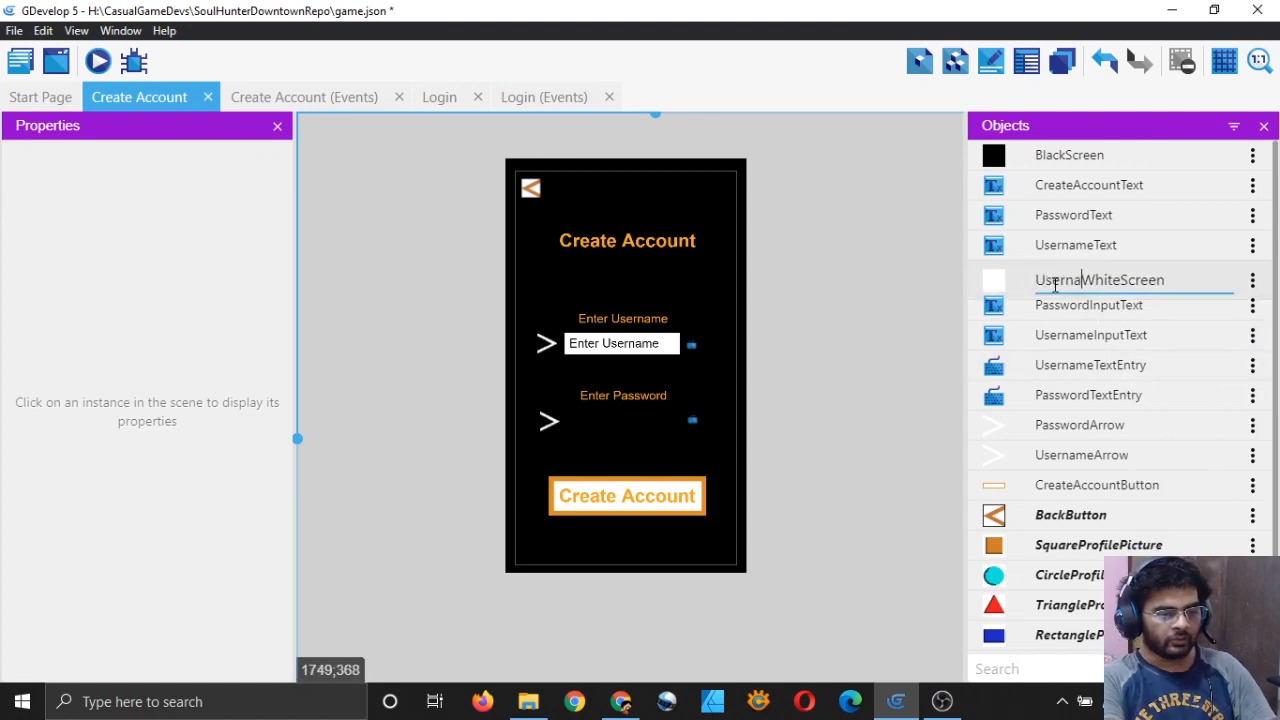
{"action": "key", "text": "Return"}
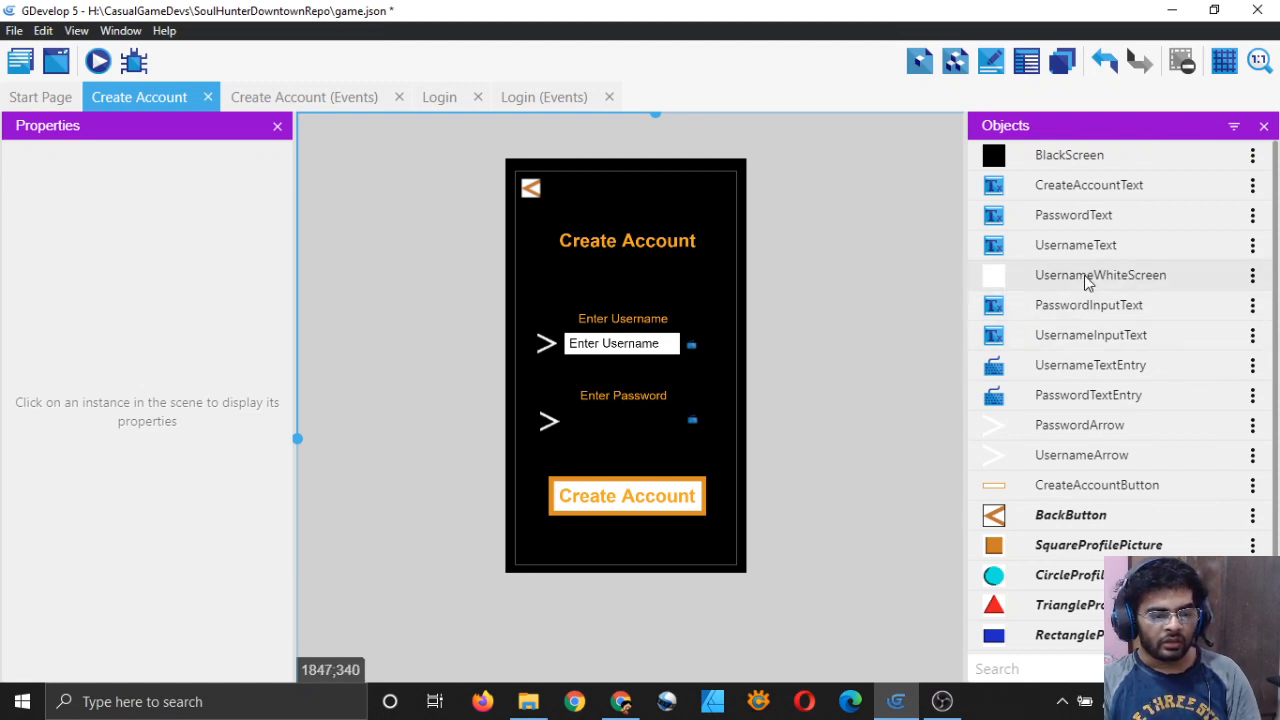
Step: Duplicate UsernameWhiteScreen as a new object named PasswordWhiteScreen
{"action": "left_click", "coordinate": [1252, 275]}
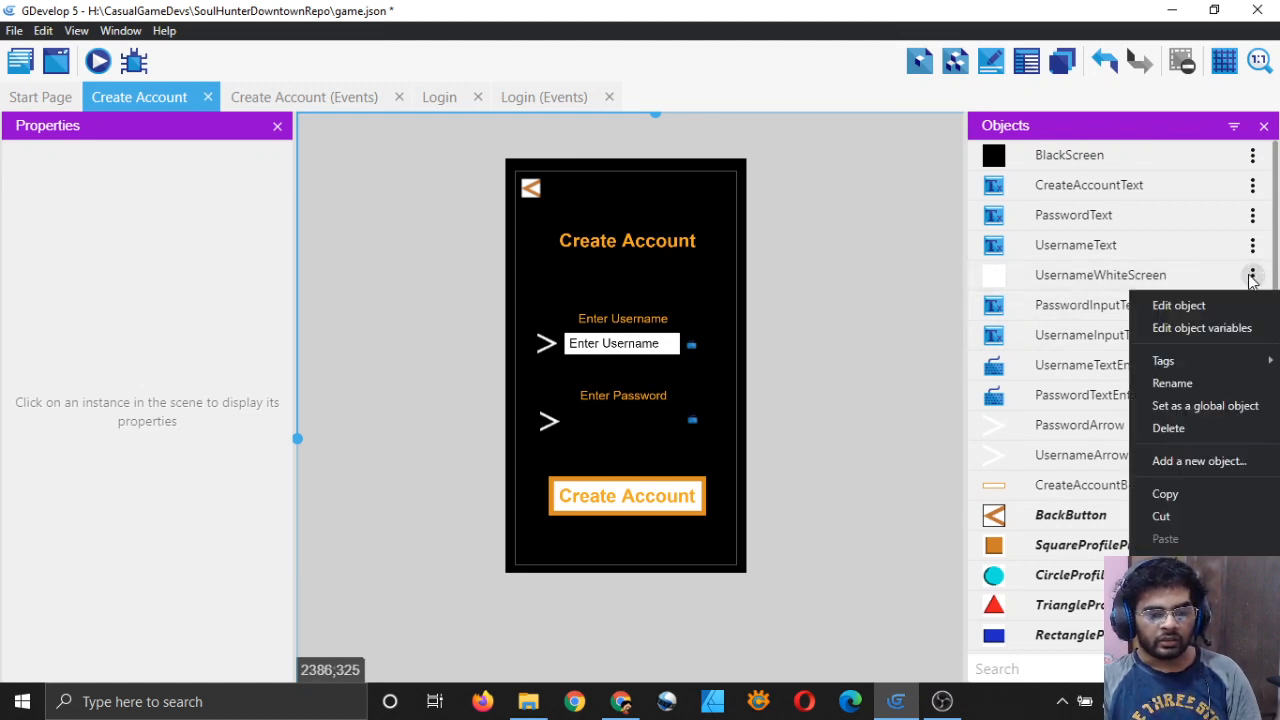
{"action": "left_click", "coordinate": [1170, 552]}
{"action": "left_click", "coordinate": [1100, 280]}
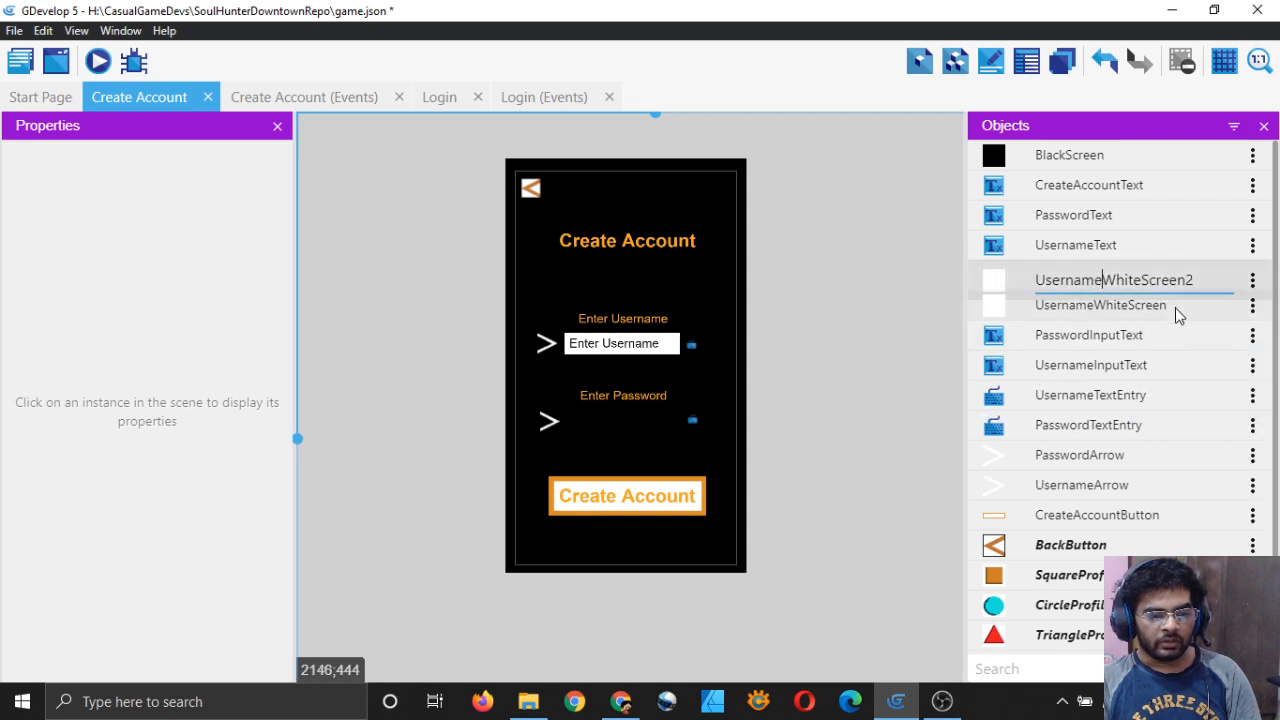
{"action": "key", "text": "BackSpace"}
{"action": "key", "text": "BackSpace"}
{"action": "key", "text": "BackSpace"}
{"action": "key", "text": "BackSpace"}
{"action": "key", "text": "BackSpace"}
{"action": "key", "text": "BackSpace"}
{"action": "key", "text": "BackSpace"}
{"action": "key", "text": "BackSpace"}
{"action": "type", "text": "Password"}
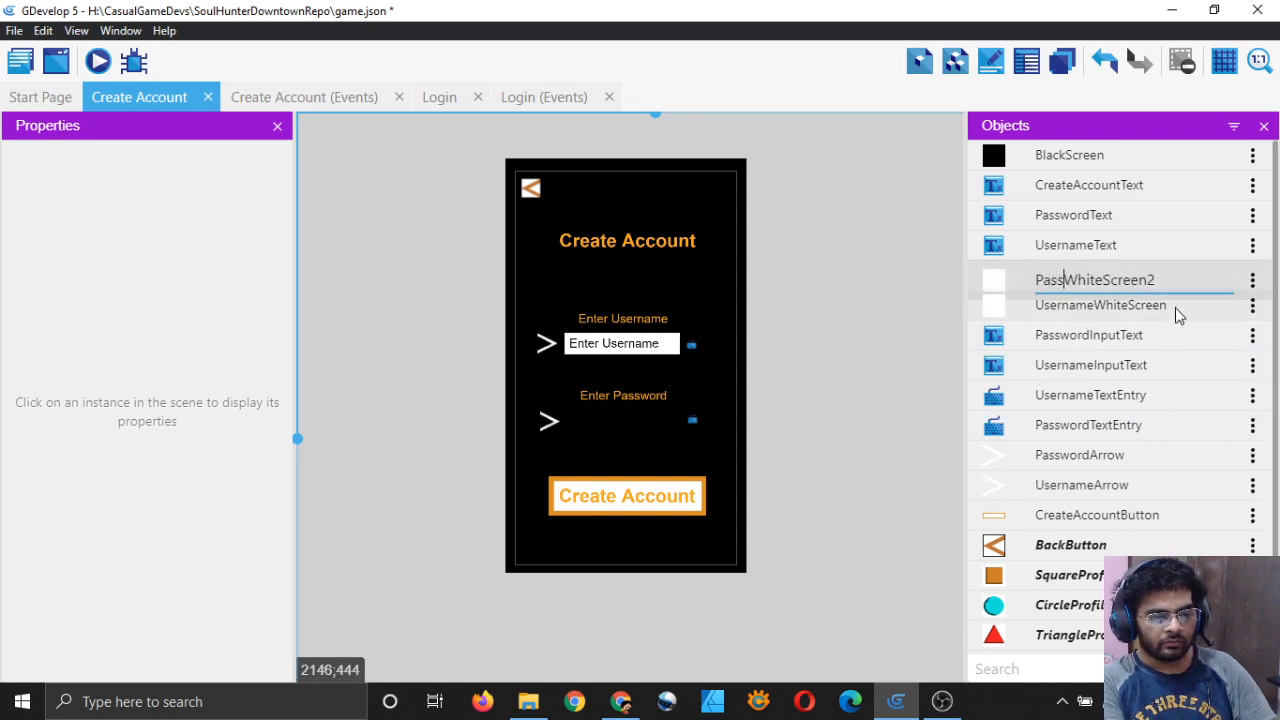
{"action": "key", "text": "Delete"}
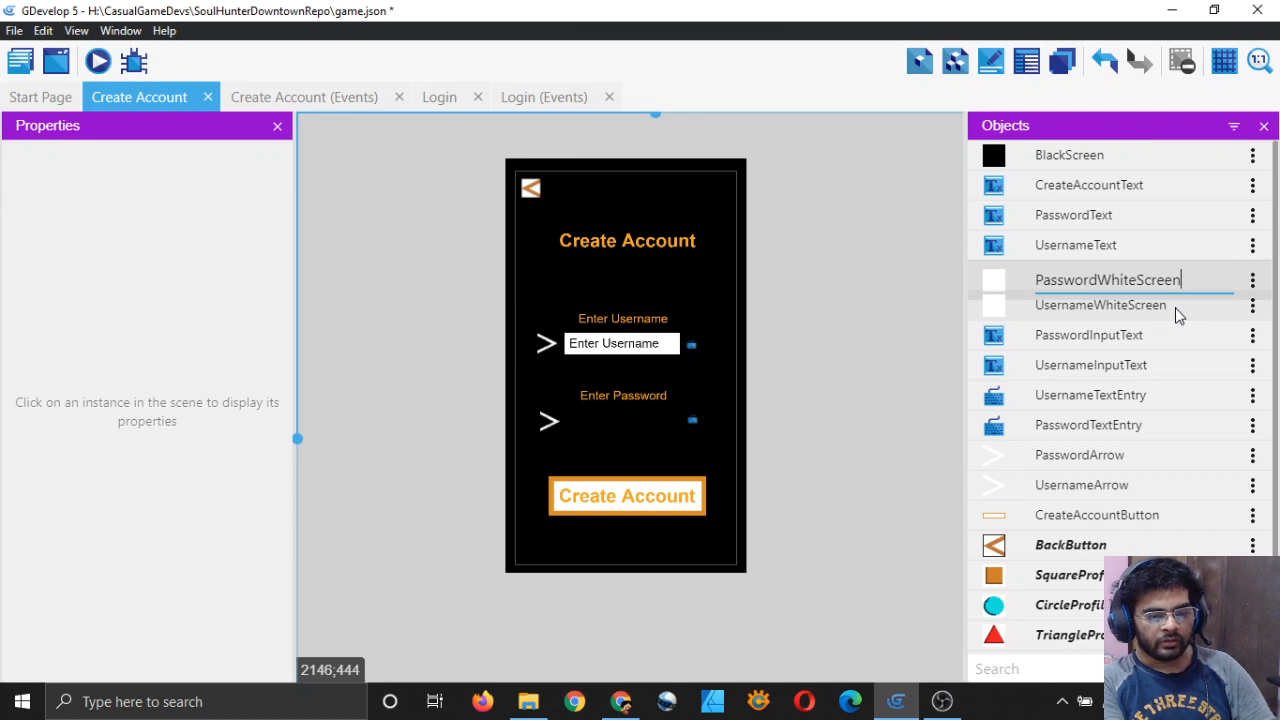
{"action": "key", "text": "Return"}
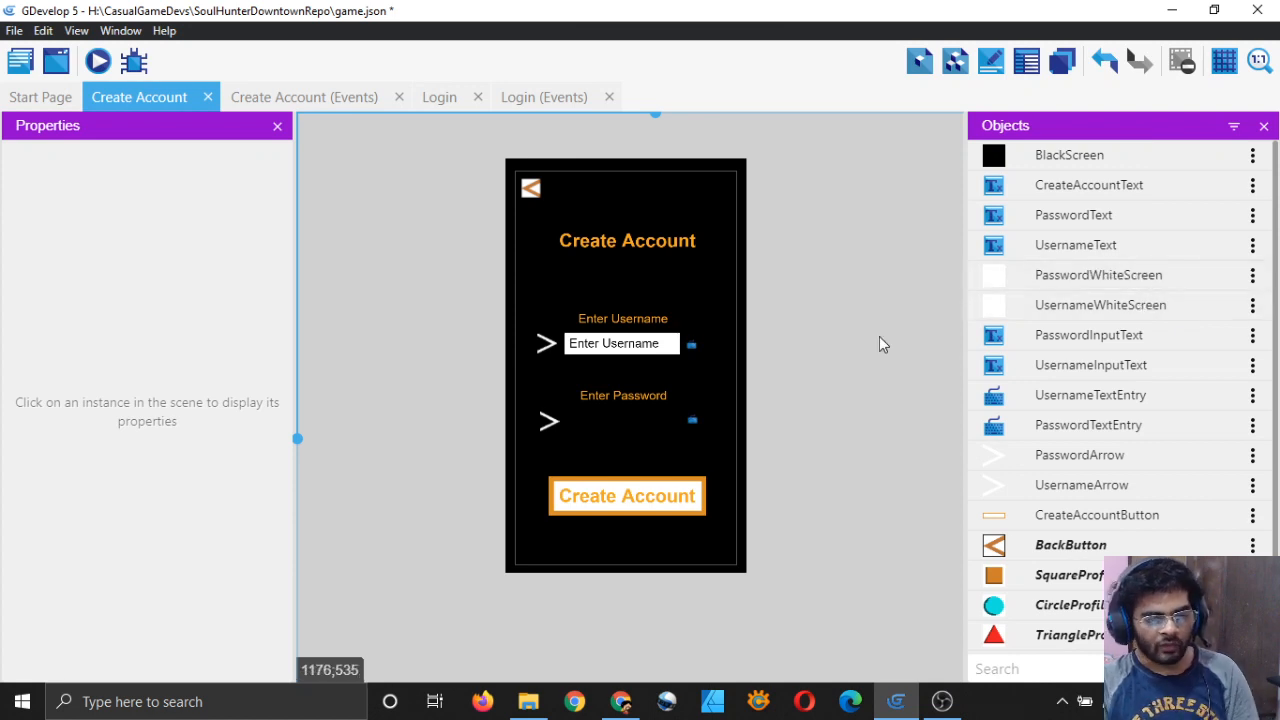
Step: Place a PasswordWhiteScreen instance beside the password arrow
{"action": "left_click", "coordinate": [1113, 279]}
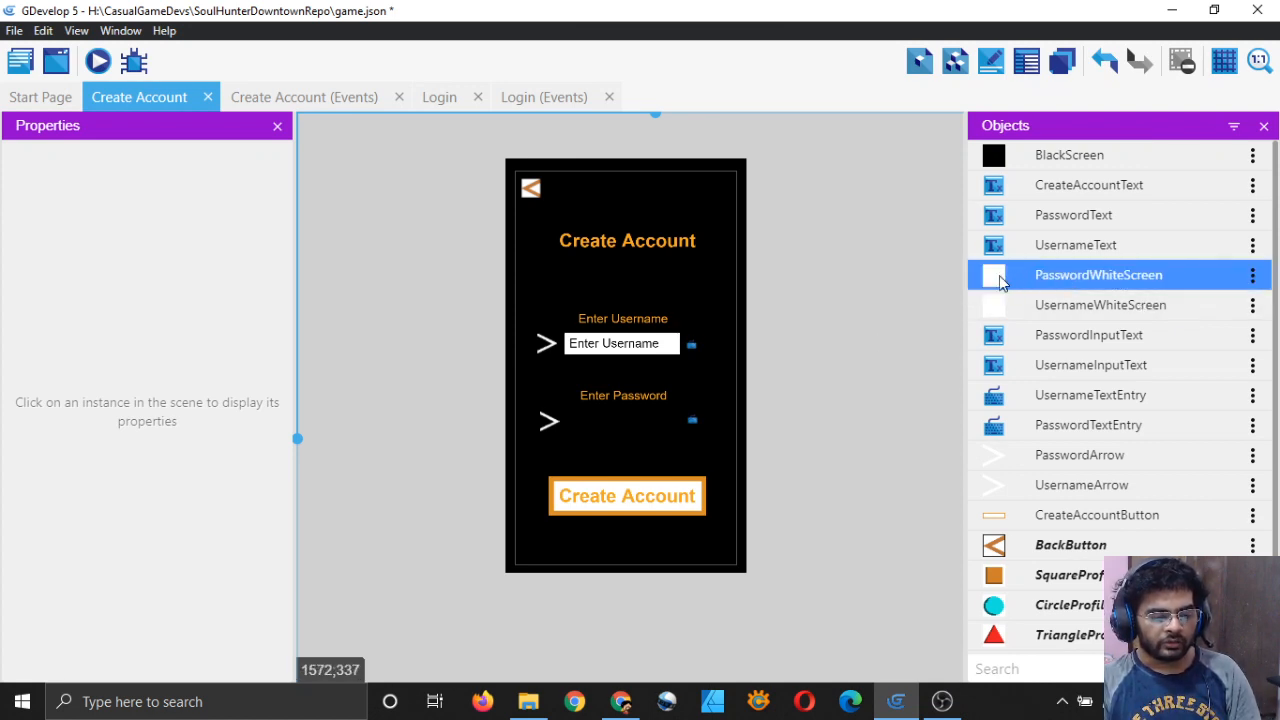
{"action": "left_click_drag", "start_coordinate": [999, 275], "coordinate": [546, 440]}
{"action": "scroll", "coordinate": [580, 425], "scroll_direction": "up", "scroll_amount": 4}
Step: Move the PasswordWhiteScreen box left with Custom size on, then inspect the 374×69 username box and password text
{"action": "left_click", "coordinate": [20, 425]}
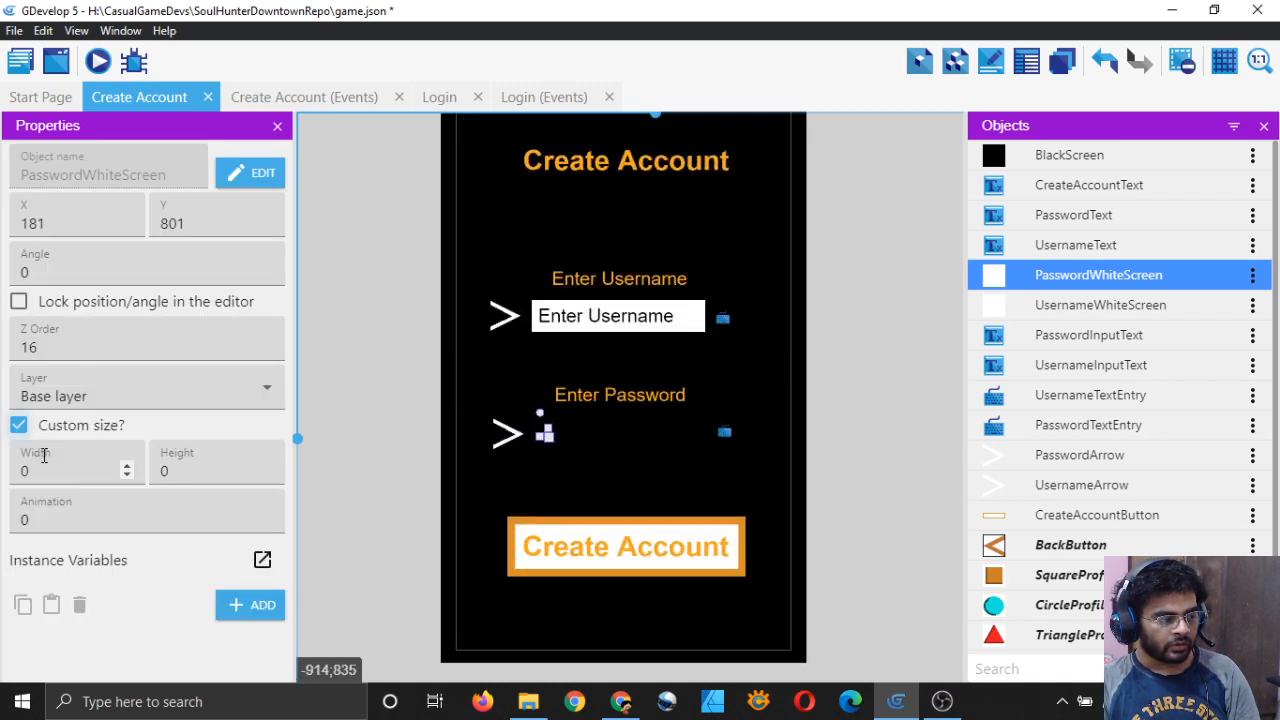
{"action": "left_click", "coordinate": [690, 330]}
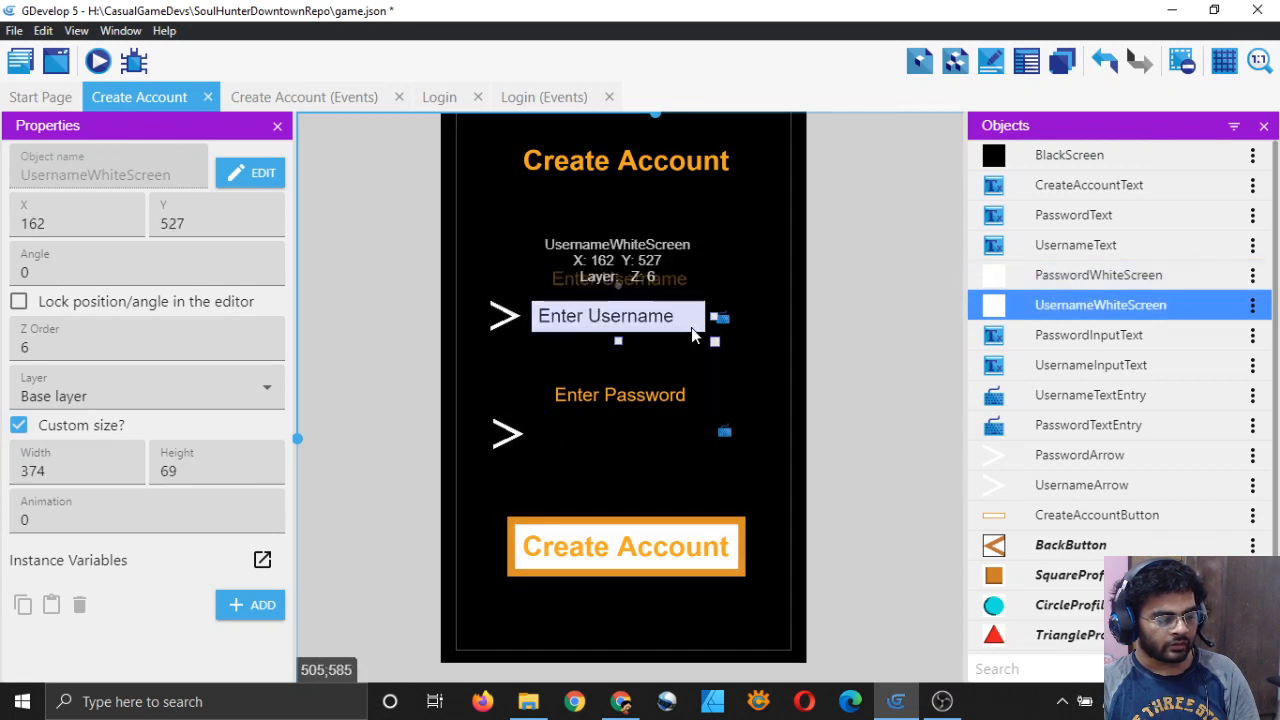
{"action": "left_click", "coordinate": [552, 445]}
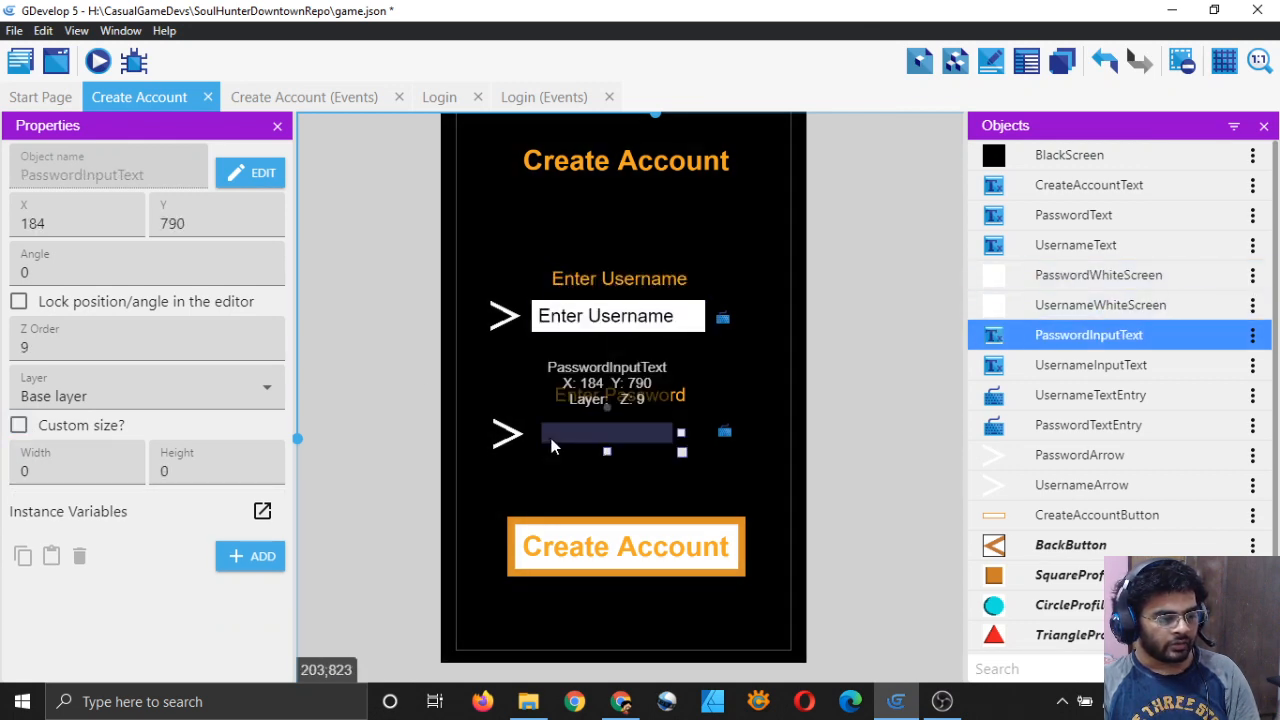
{"action": "left_click", "coordinate": [547, 447]}
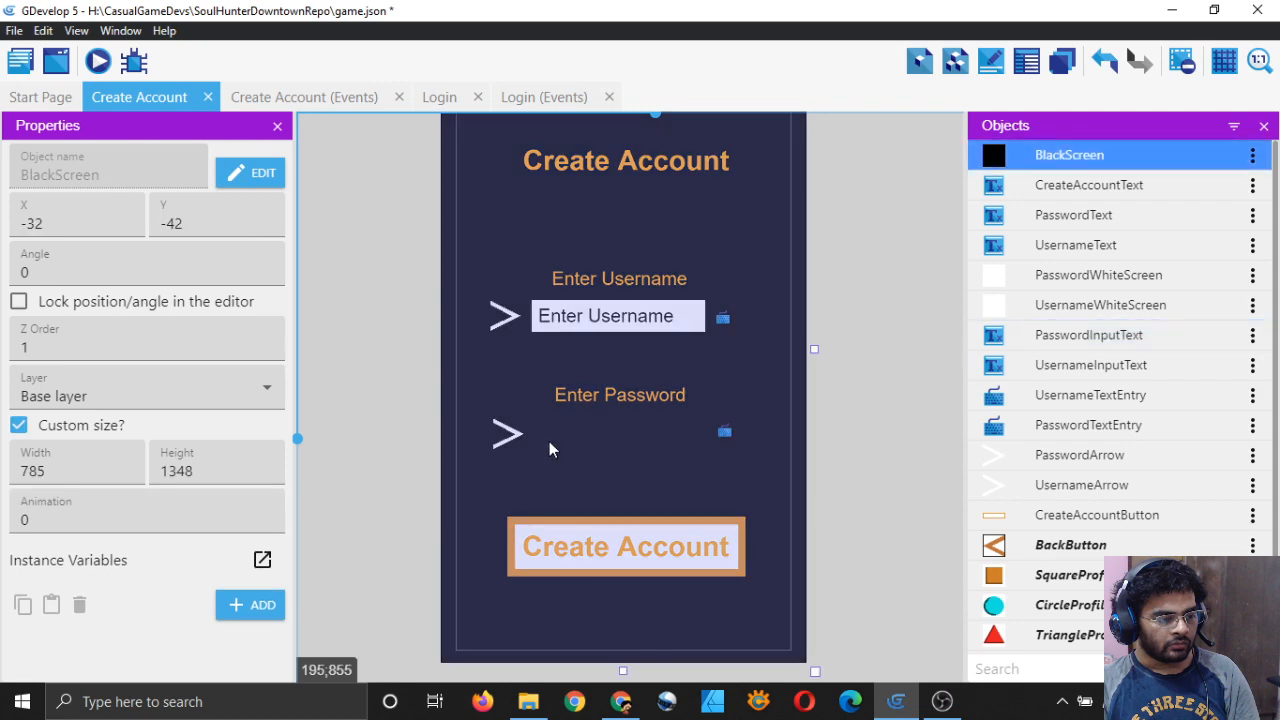
{"action": "left_click", "coordinate": [537, 437]}
{"action": "left_click", "coordinate": [544, 415]}
{"action": "left_click", "coordinate": [564, 435]}
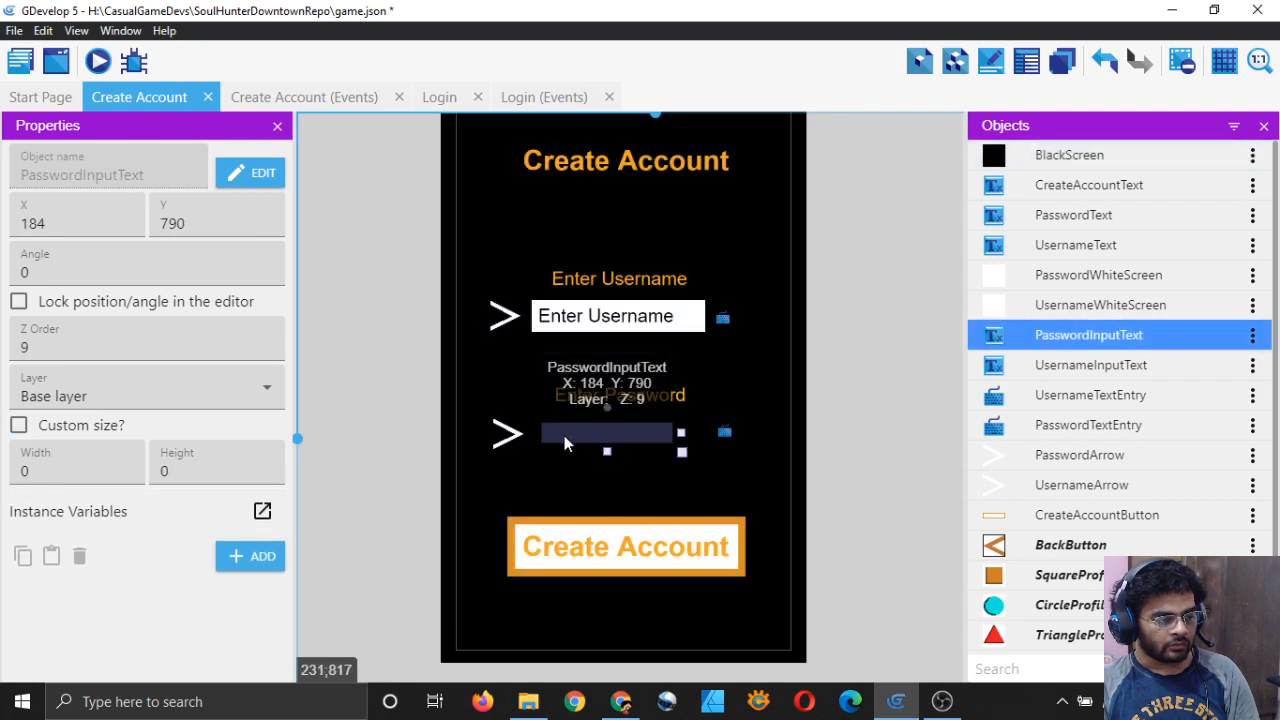
{"action": "left_click", "coordinate": [563, 449]}
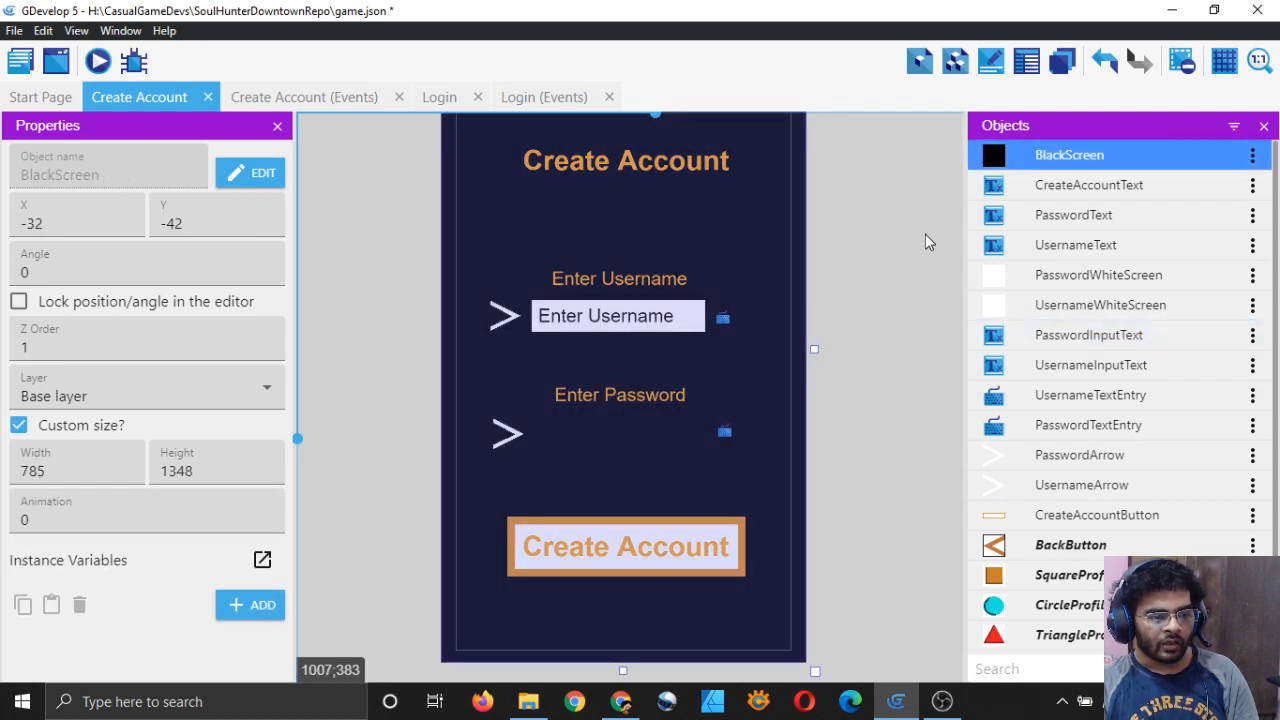
{"action": "left_click", "coordinate": [925, 241]}
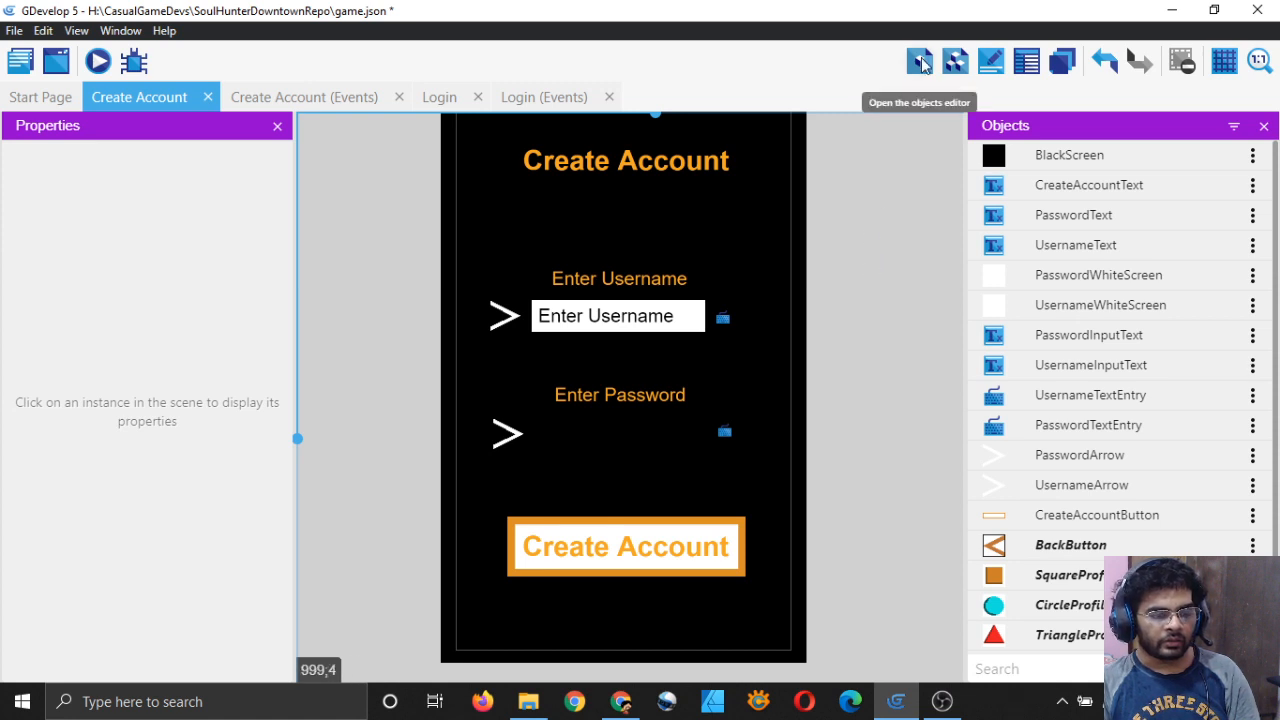
Step: Select the PasswordWhiteScreen instance in the Instances list and size it 374 by 69
{"action": "left_click", "coordinate": [1030, 66]}
{"action": "scroll", "coordinate": [440, 638], "scroll_direction": "down", "scroll_amount": 2}
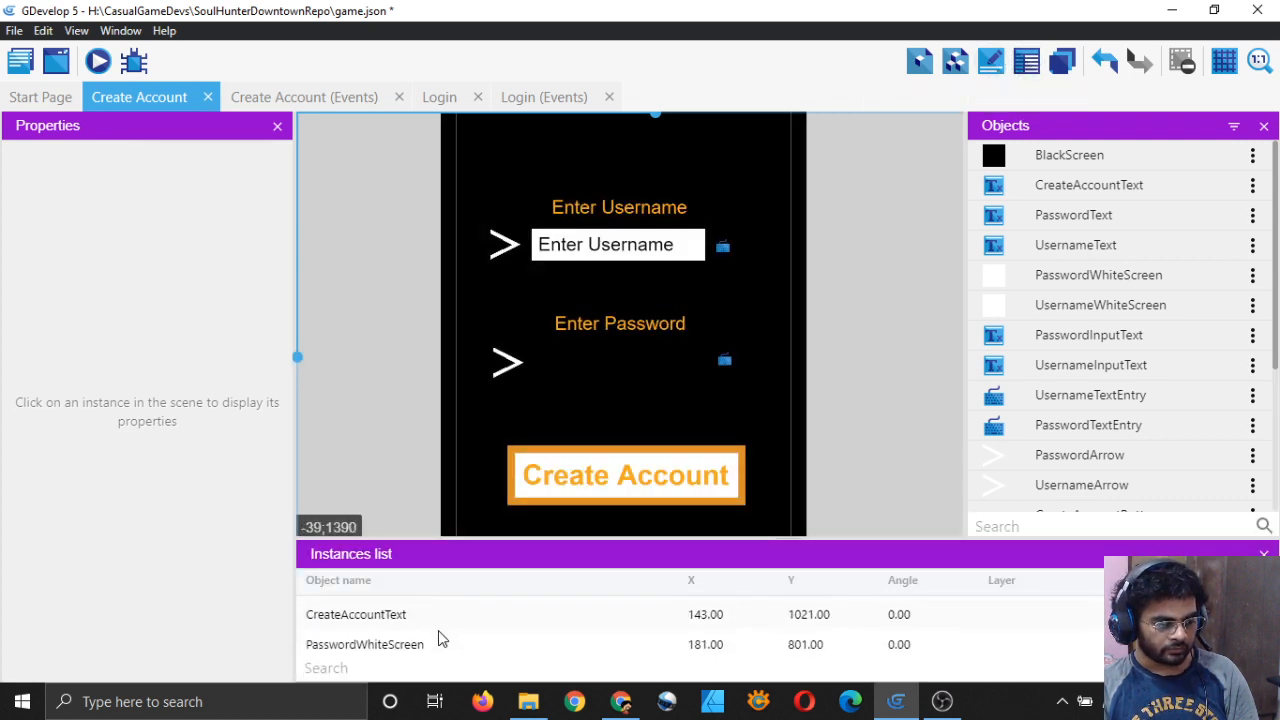
{"action": "left_click", "coordinate": [408, 644]}
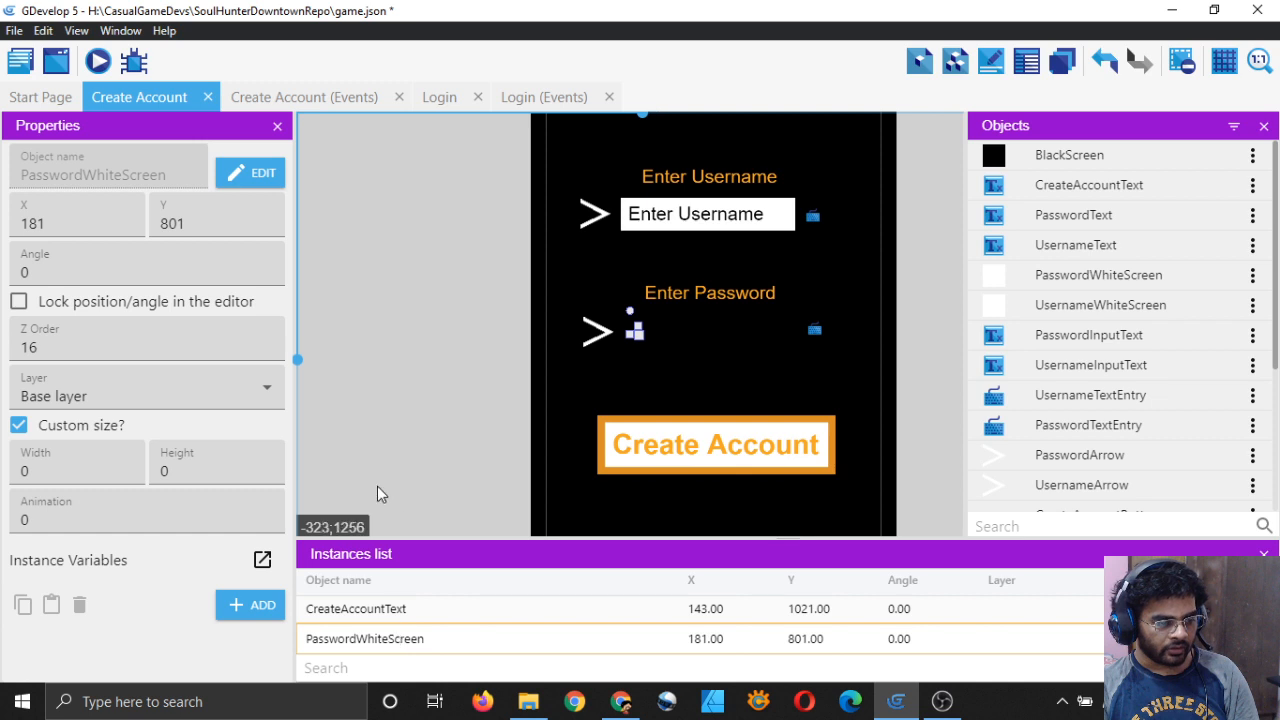
{"action": "left_click", "coordinate": [85, 471]}
{"action": "key", "text": "BackSpace"}
{"action": "type", "text": "3"}
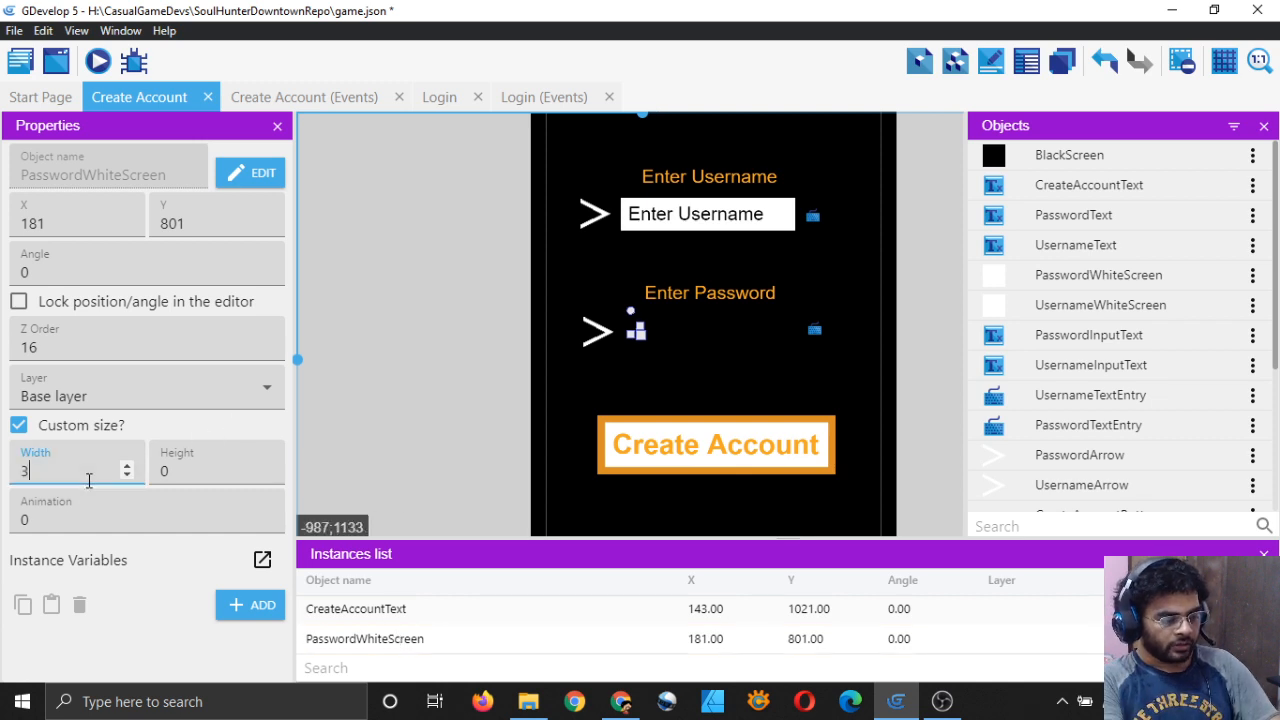
{"action": "type", "text": "74"}
{"action": "left_click", "coordinate": [197, 470]}
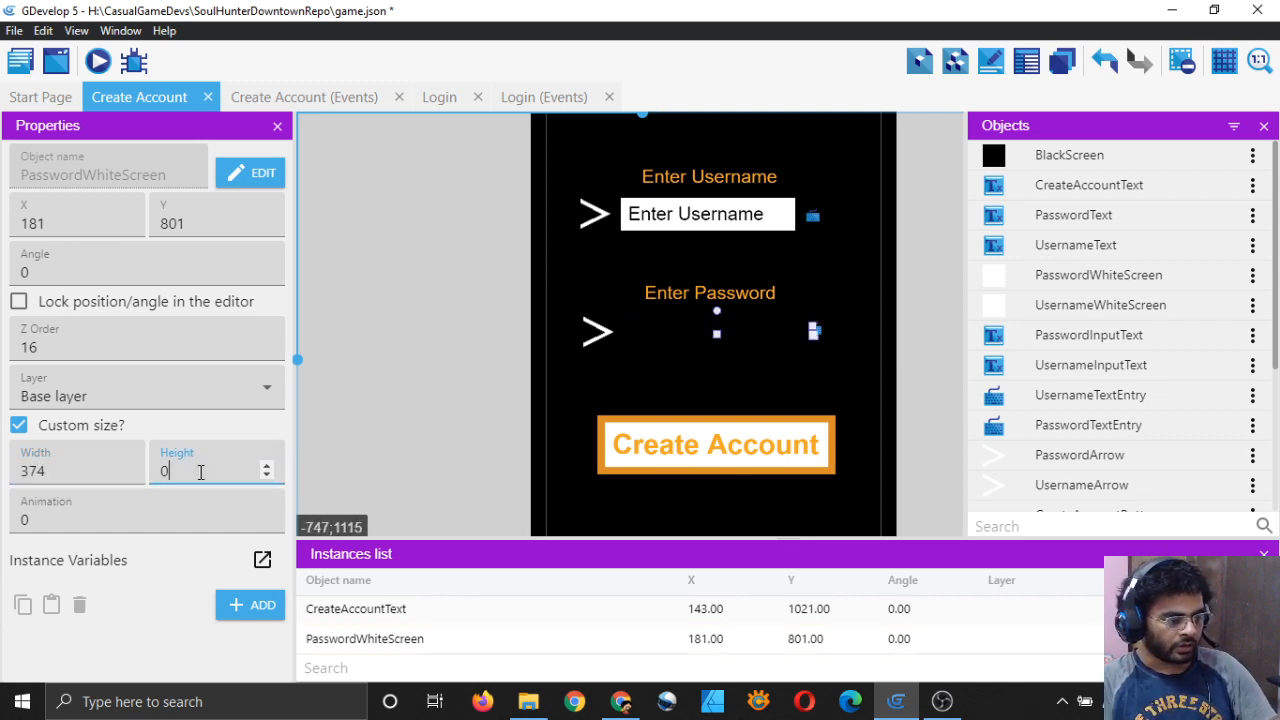
{"action": "type", "text": "69"}
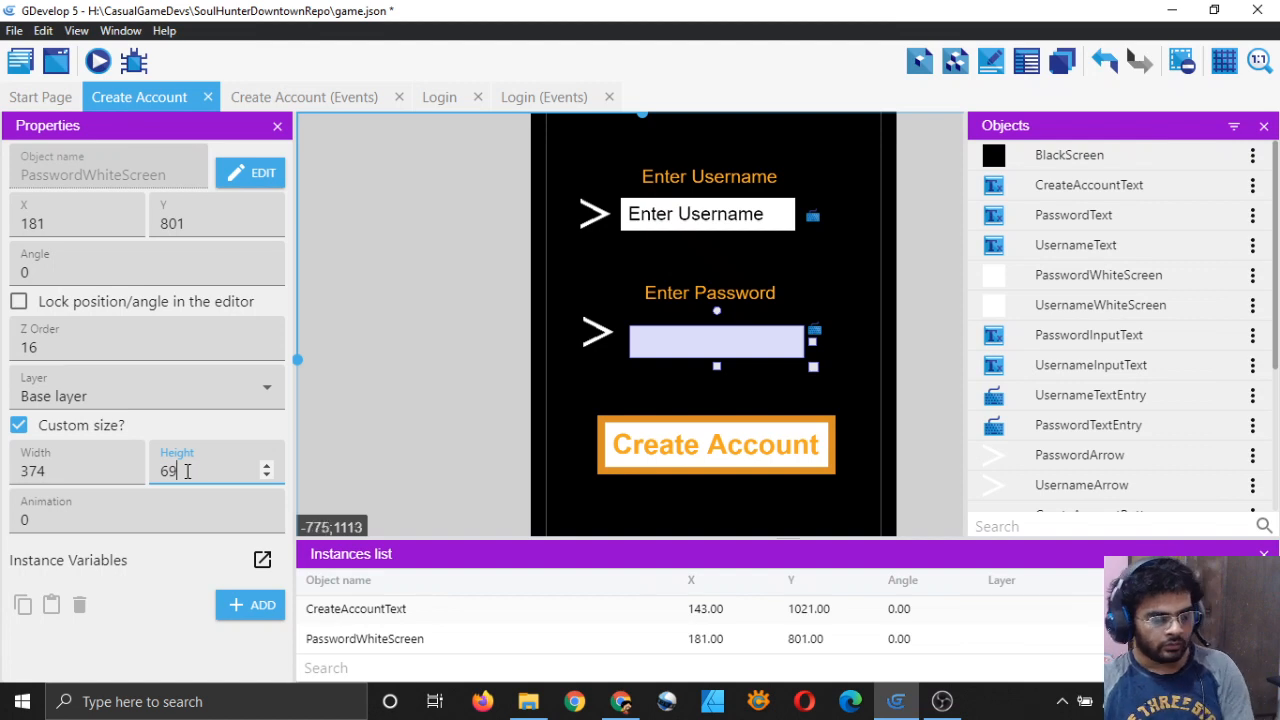
Step: Move the box to 163, 779 beside the password arrow and set its Z order to 1
{"action": "left_click", "coordinate": [714, 350]}
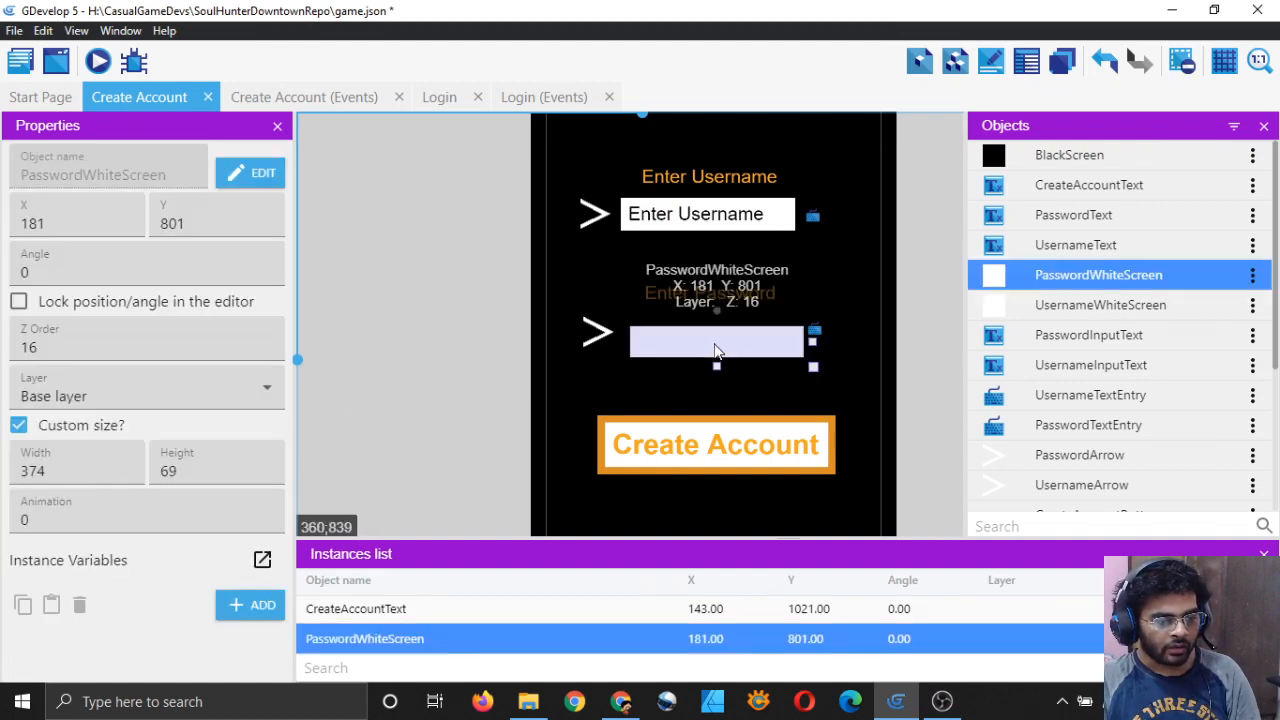
{"action": "left_click_drag", "start_coordinate": [714, 350], "coordinate": [705, 337]}
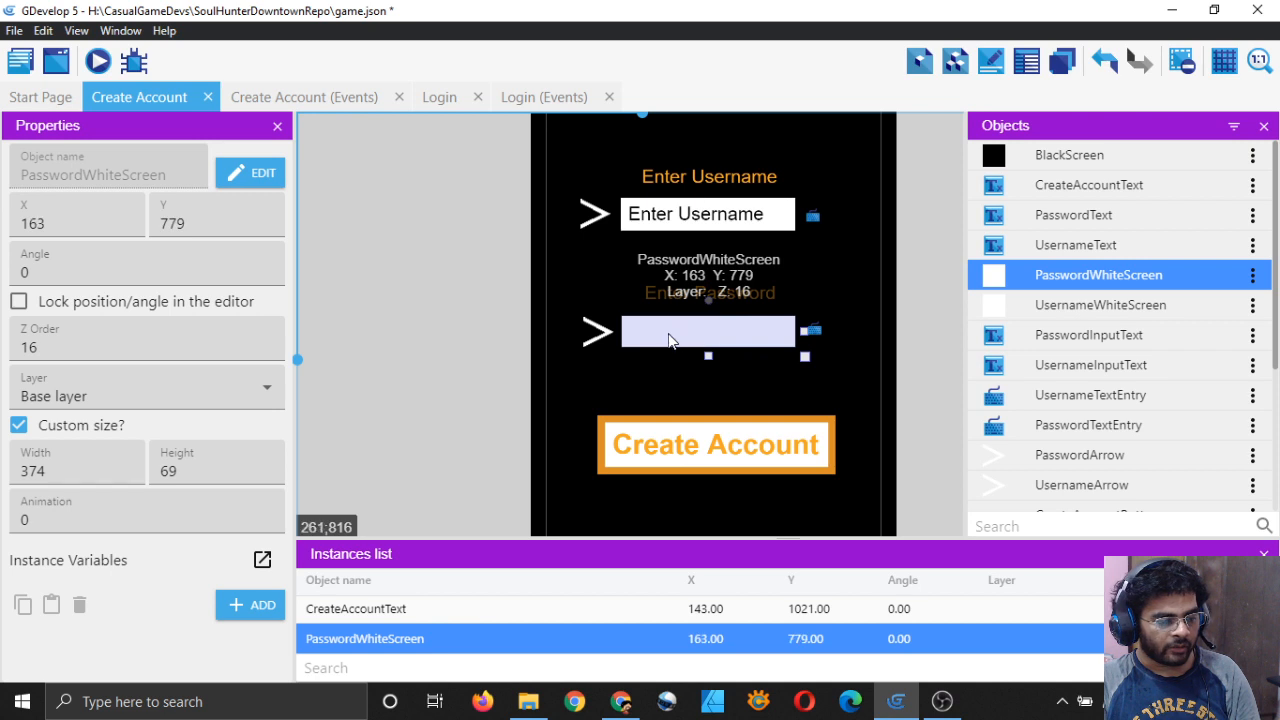
{"action": "left_click", "coordinate": [122, 346]}
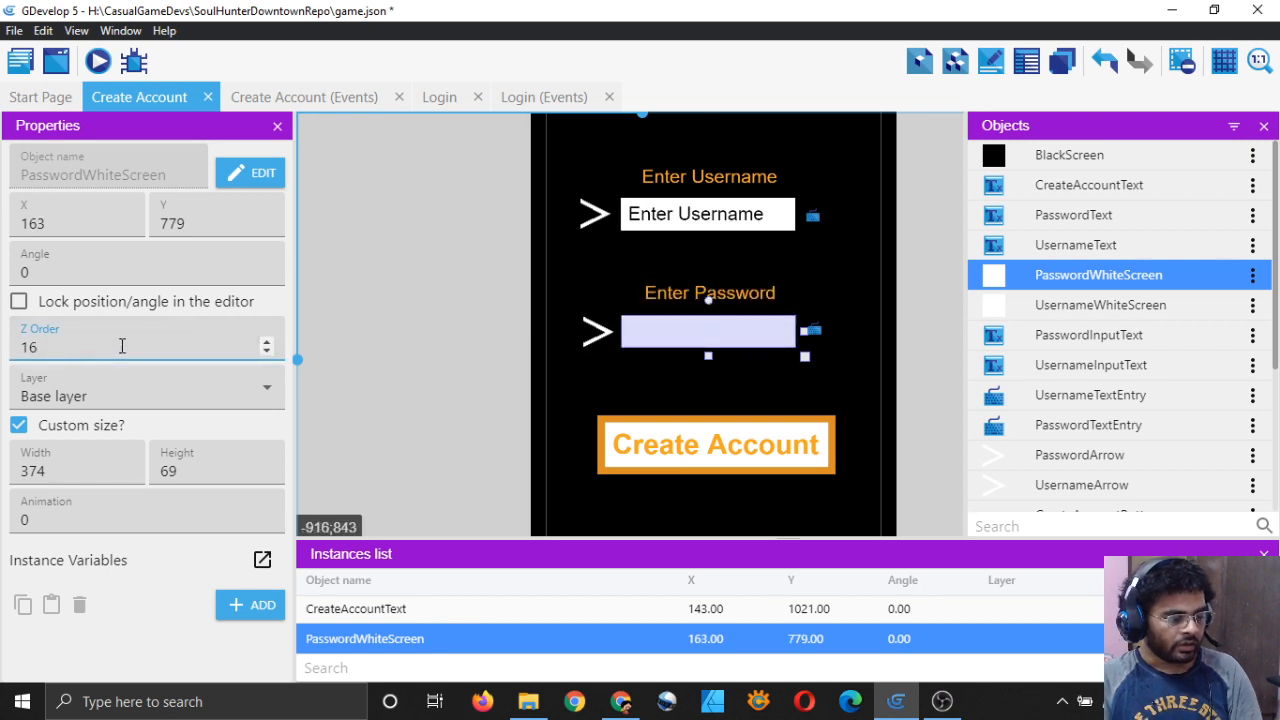
{"action": "key", "text": "BackSpace"}
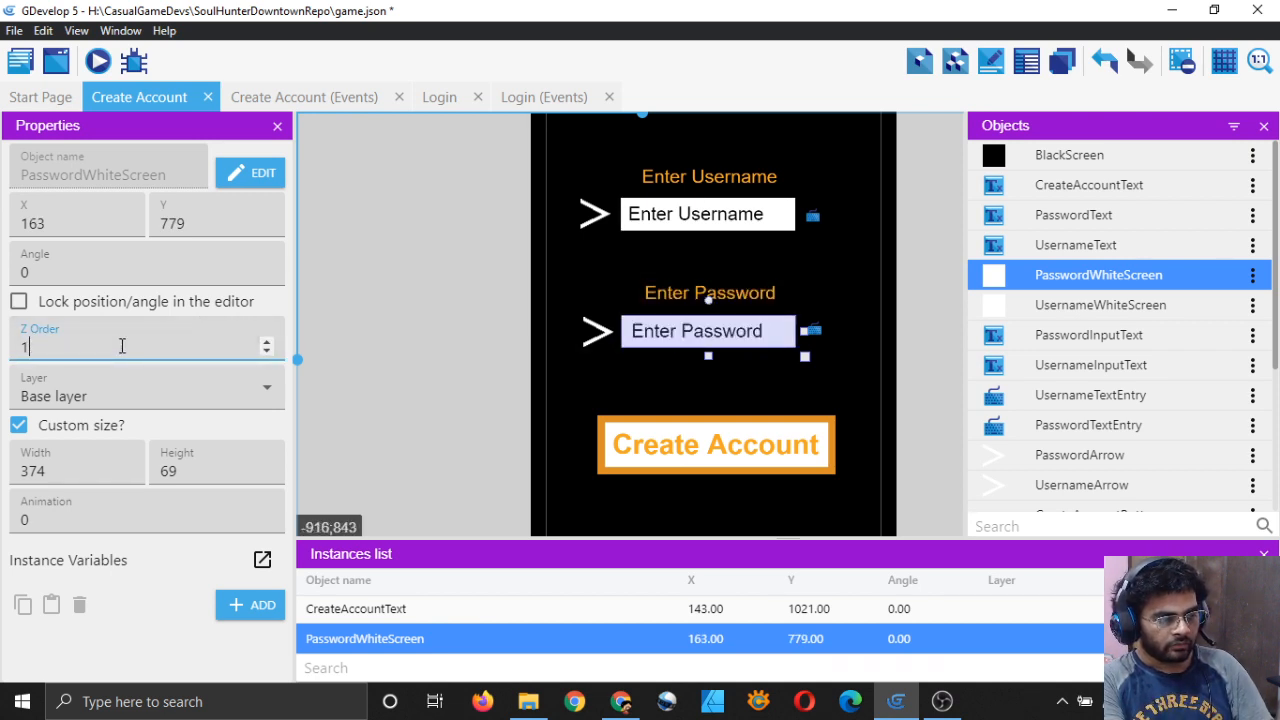
{"action": "left_click", "coordinate": [394, 395]}
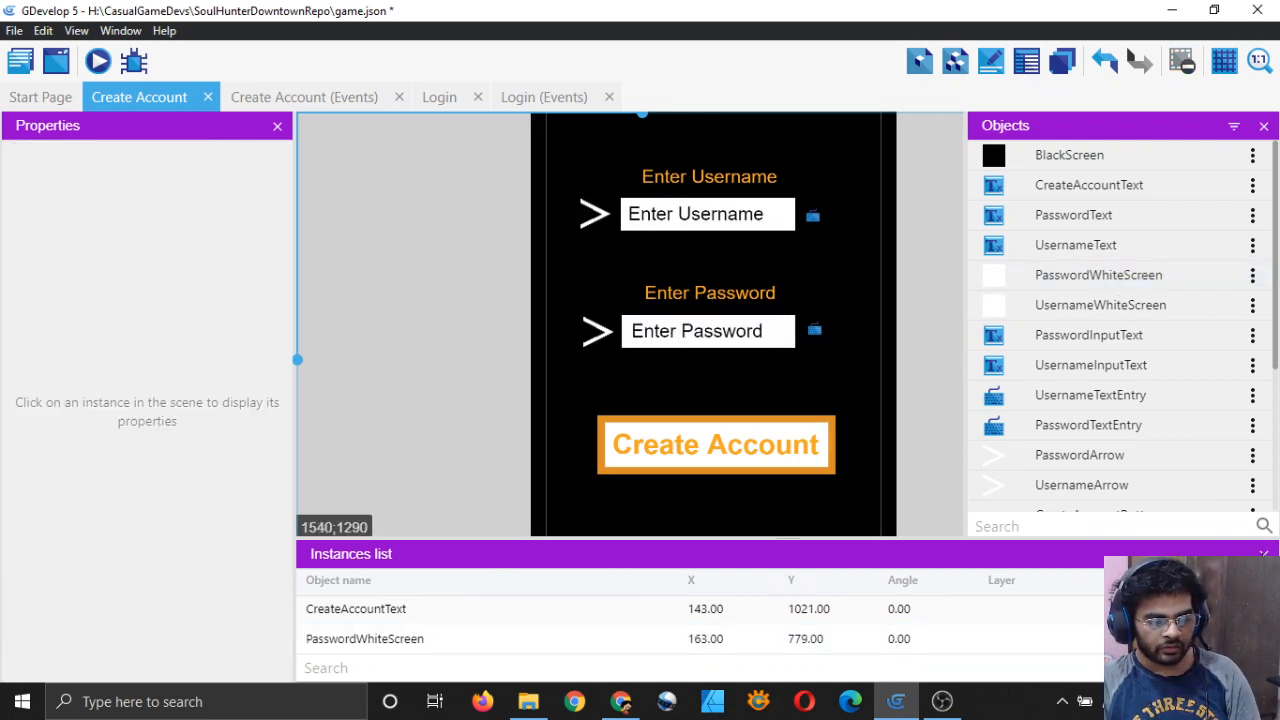
{"action": "left_click", "coordinate": [1264, 554]}
{"action": "scroll", "coordinate": [860, 270], "scroll_direction": "down", "scroll_amount": 5}
{"action": "middle_click_drag", "start_coordinate": [860, 352], "coordinate": [802, 334]}
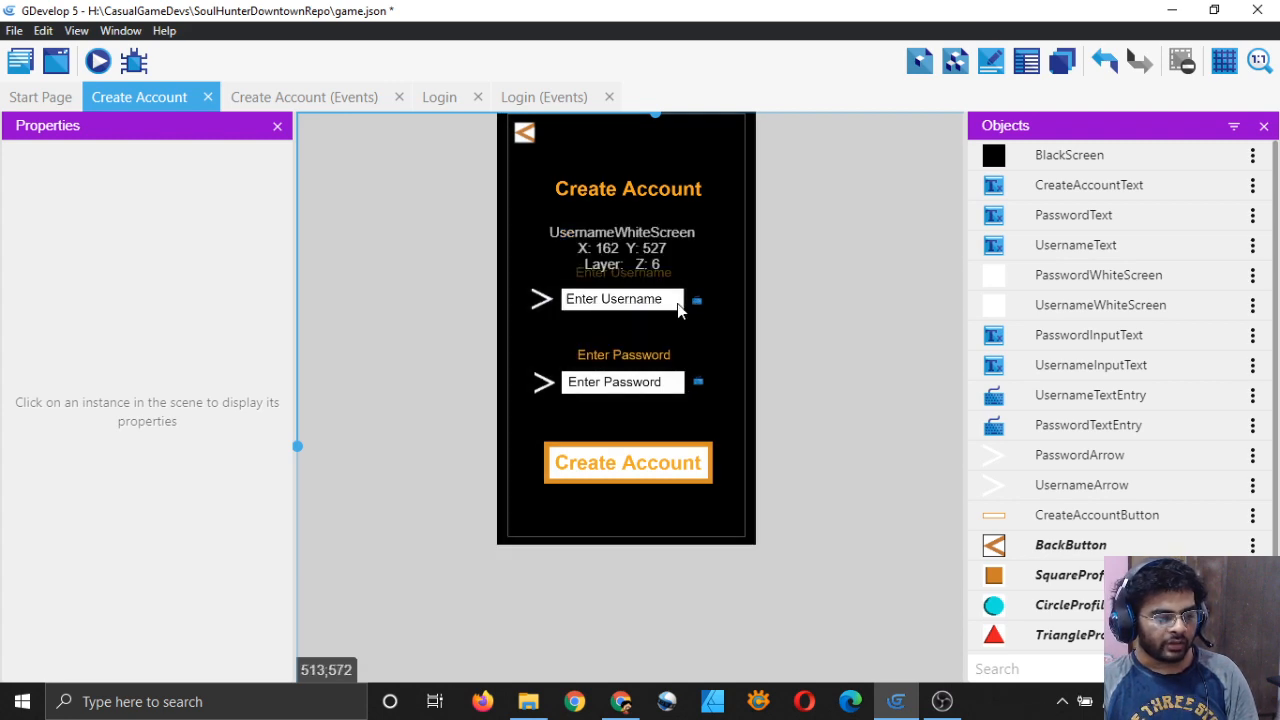
Step: Review the UsernameWhiteScreen cursor condition in the Create Account events and save
{"action": "left_click", "coordinate": [290, 97]}
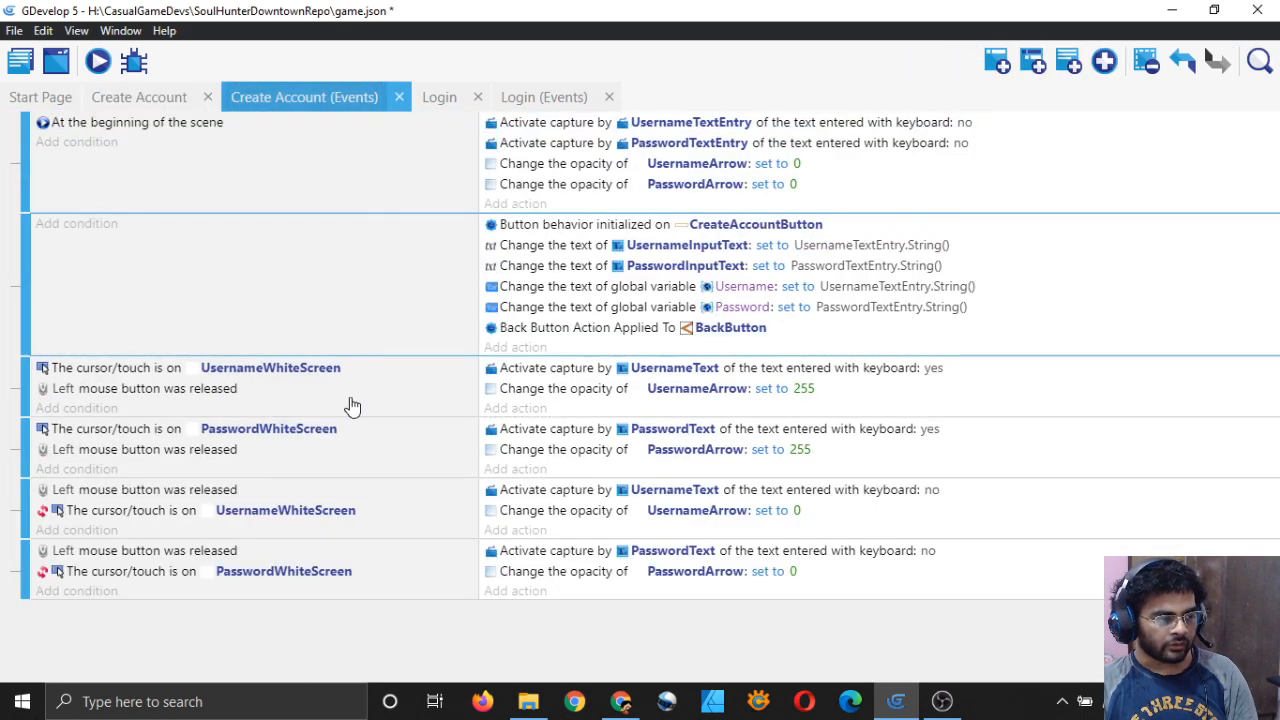
{"action": "left_click", "coordinate": [257, 368]}
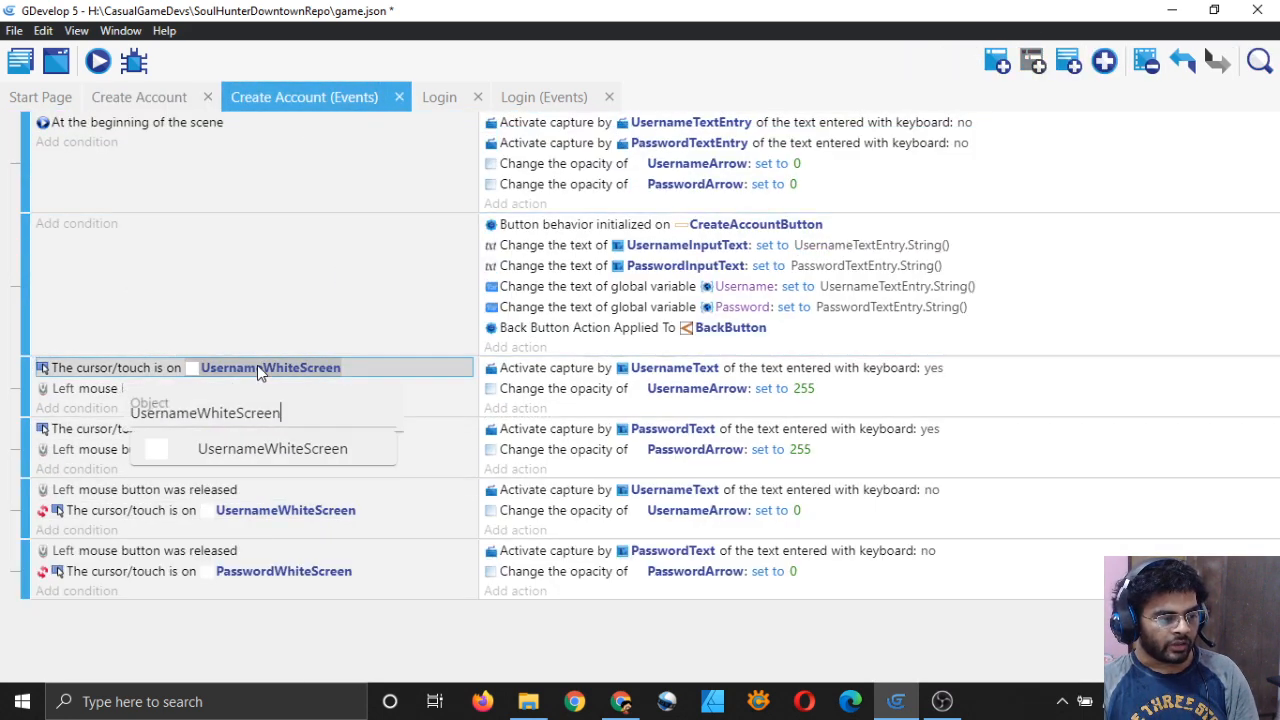
{"action": "left_click", "coordinate": [503, 637]}
{"action": "key", "text": "ctrl+s"}
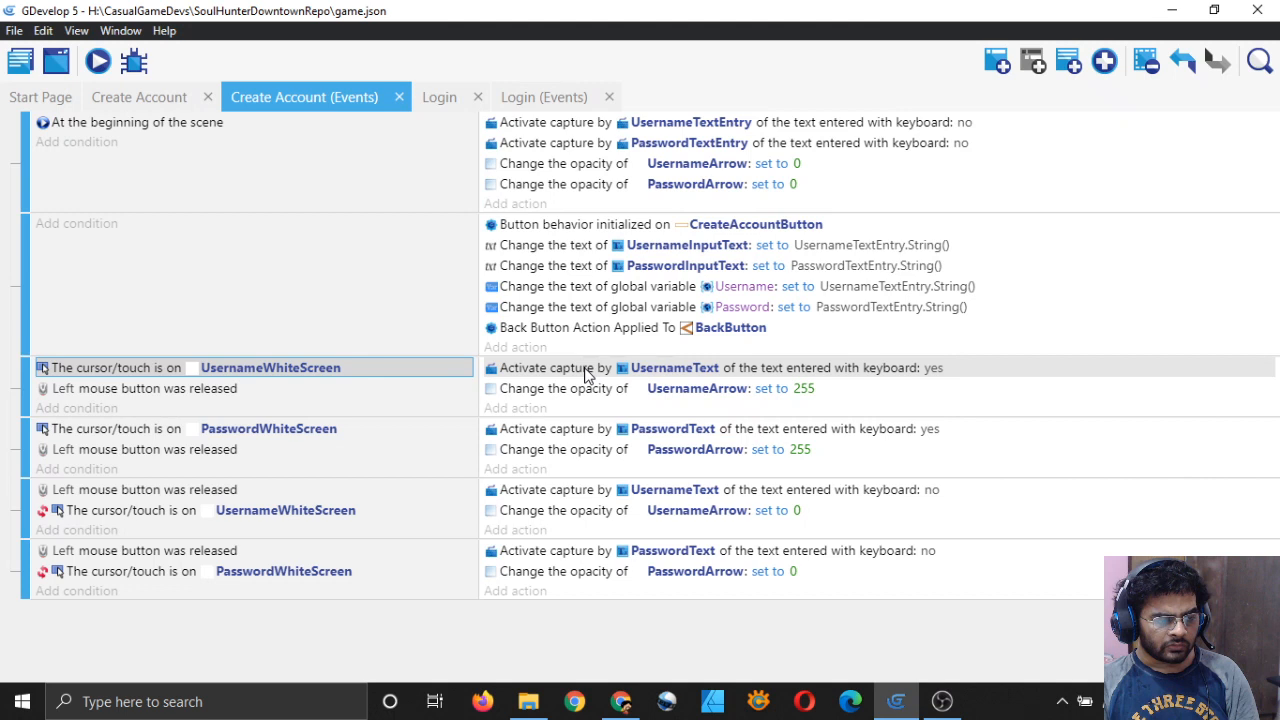
Step: Make the activate-capture actions use UsernameTextEntry and PasswordTextEntry
{"action": "left_click", "coordinate": [655, 368]}
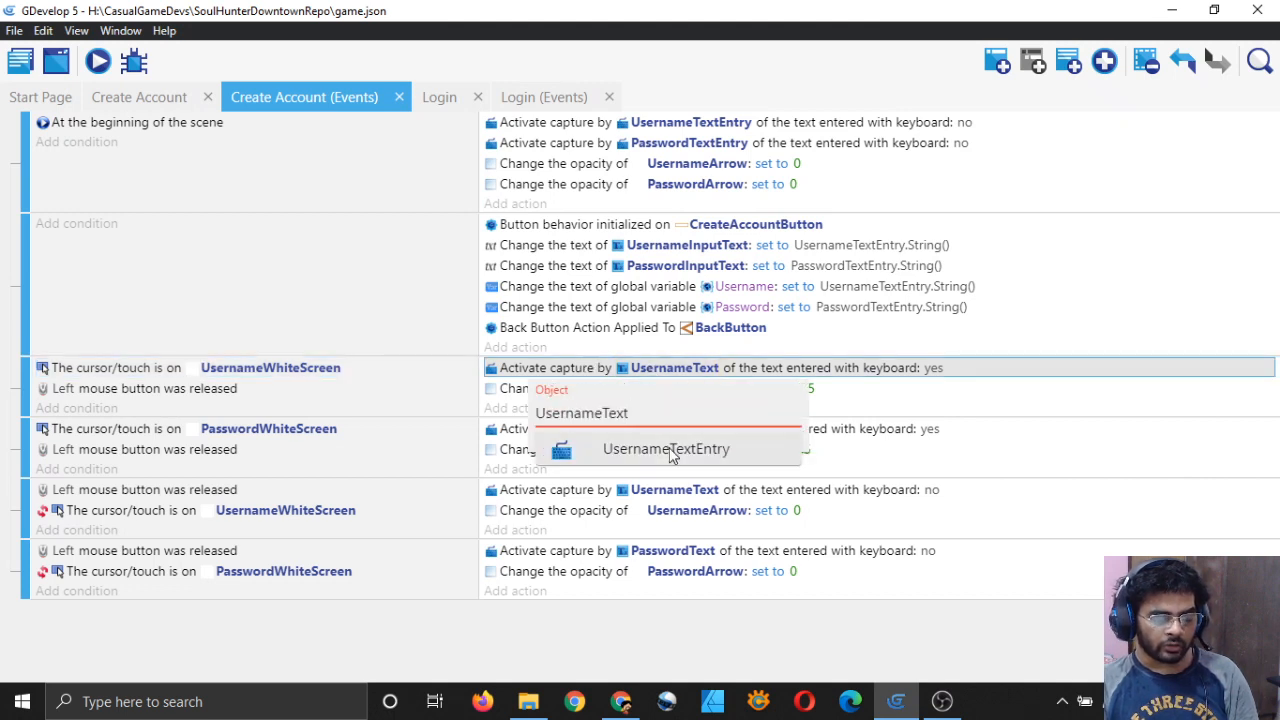
{"action": "left_click", "coordinate": [668, 449]}
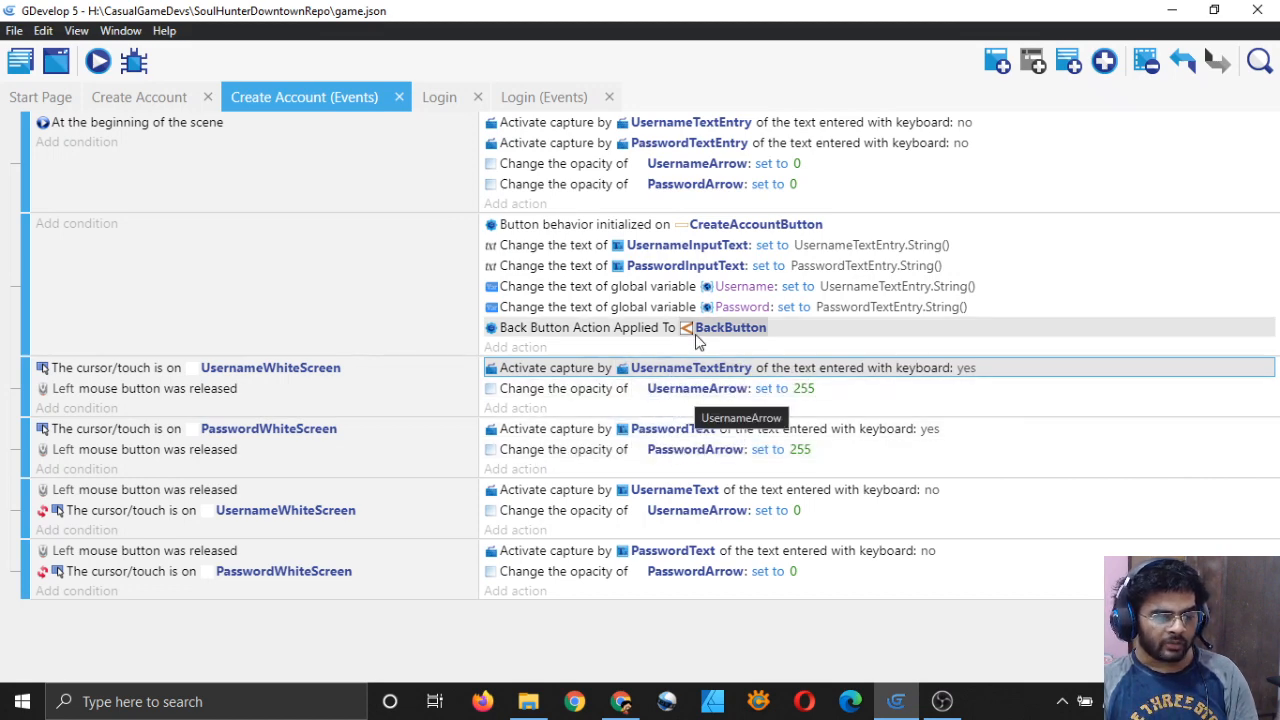
{"action": "left_click", "coordinate": [139, 97]}
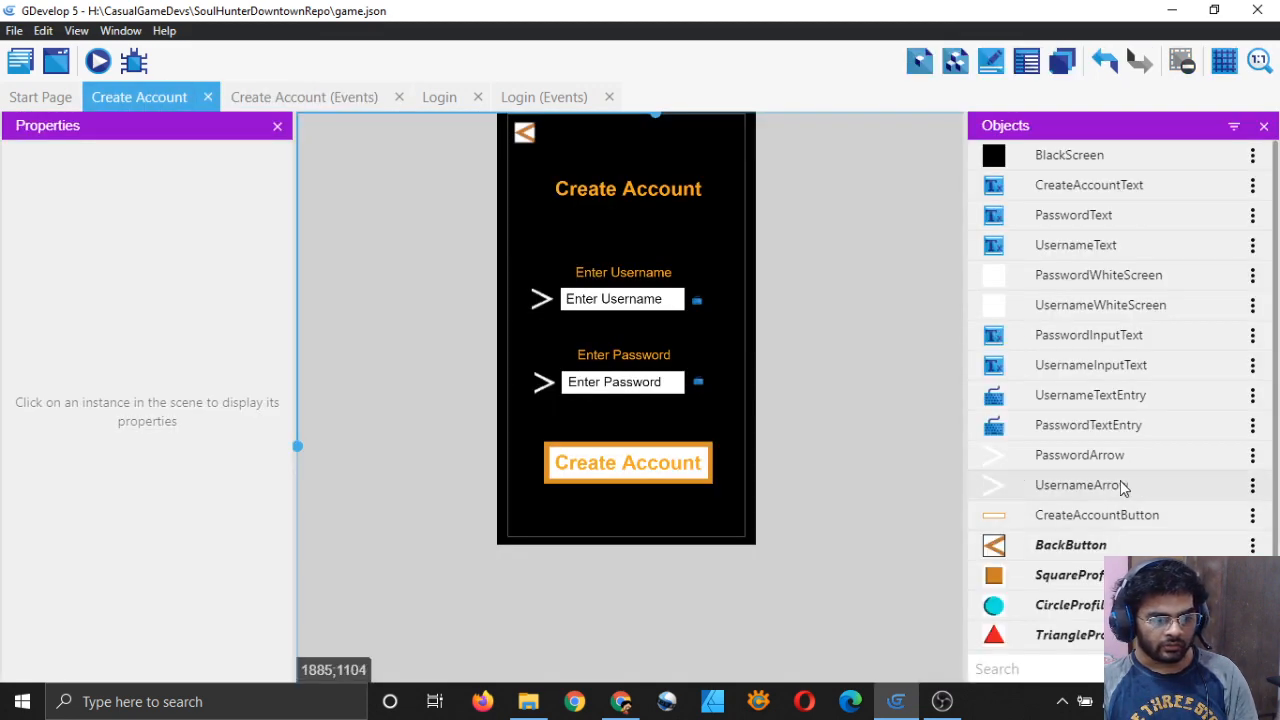
{"action": "left_click", "coordinate": [336, 98]}
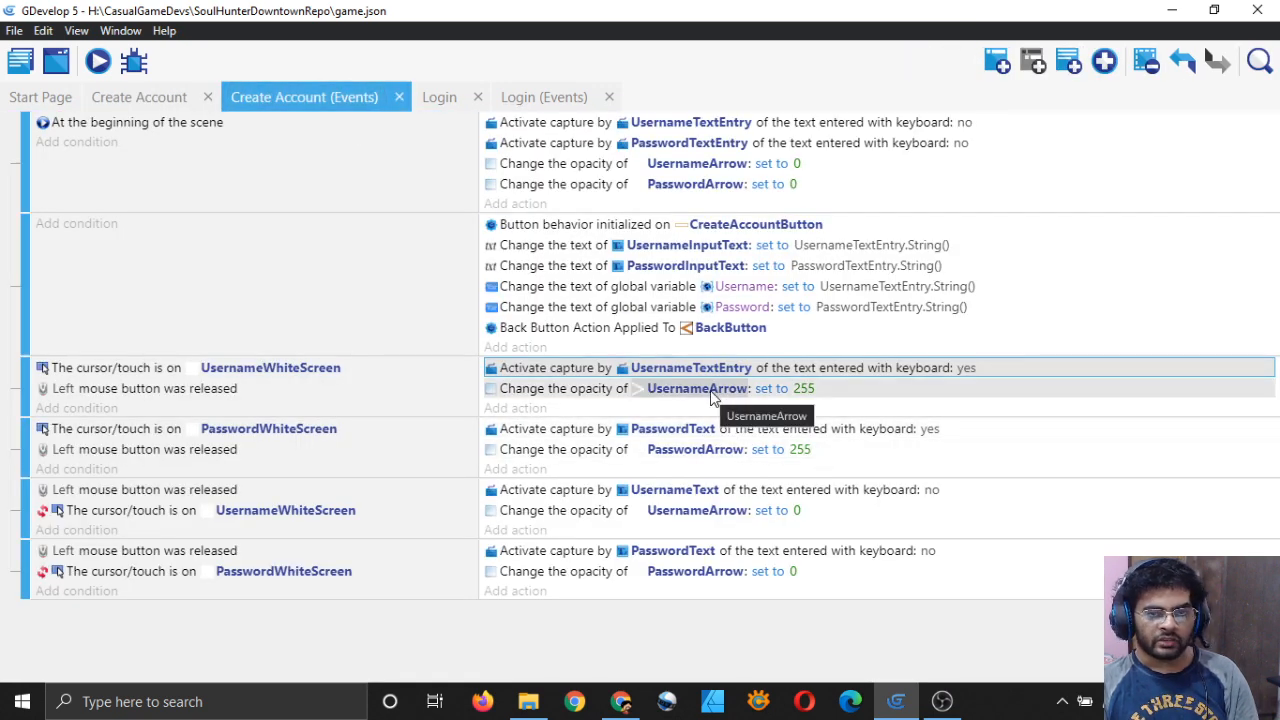
{"action": "left_click", "coordinate": [686, 431]}
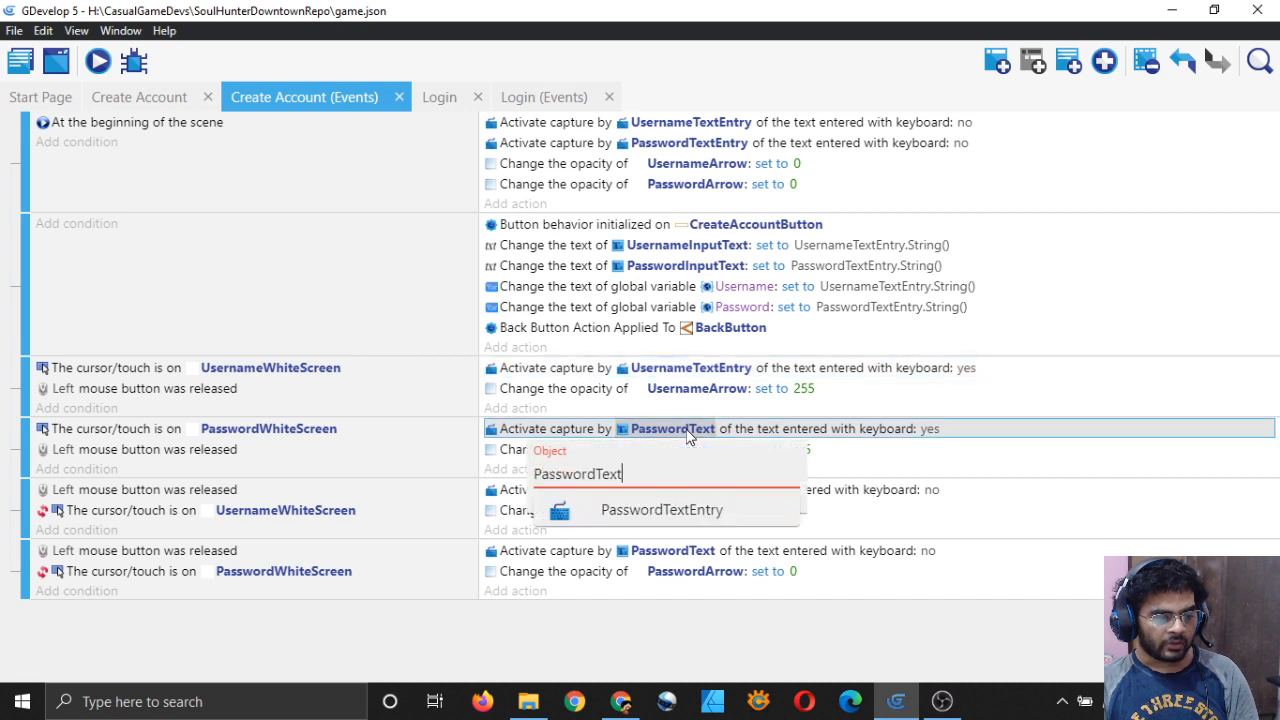
{"action": "left_click", "coordinate": [672, 512]}
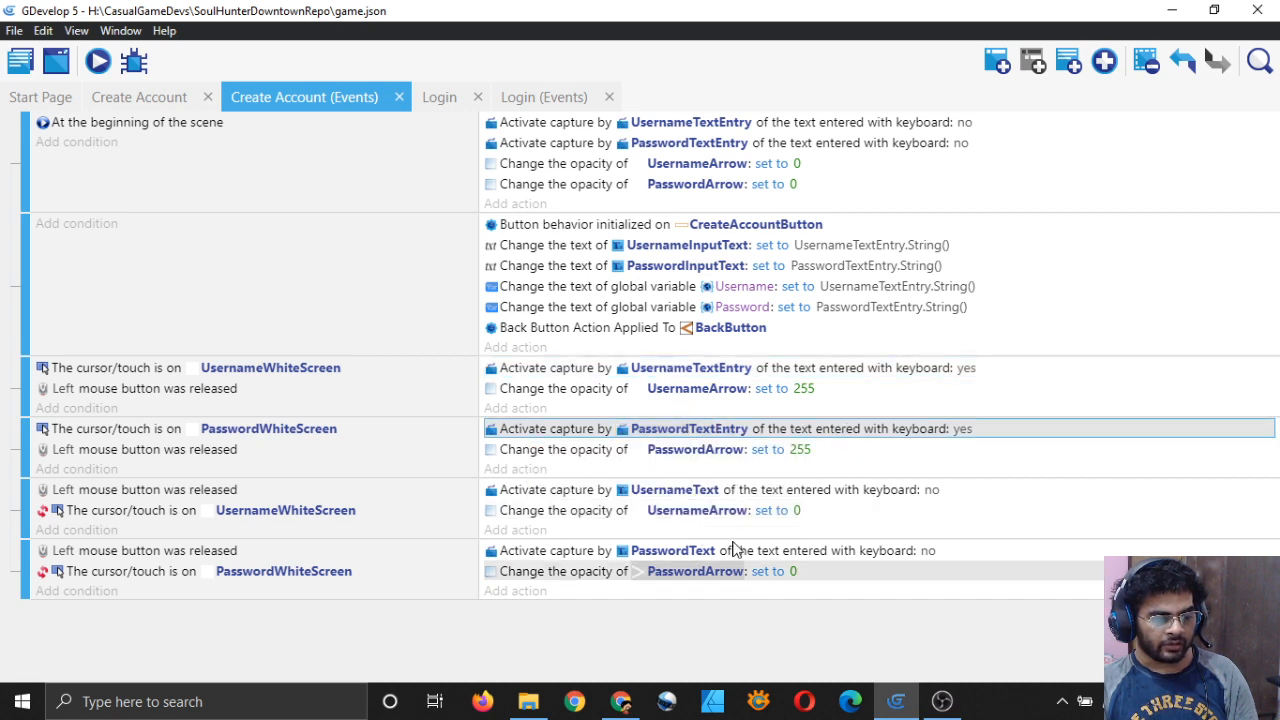
Step: Make the stop-capture actions use UsernameTextEntry and PasswordTextEntry, then save
{"action": "left_click", "coordinate": [675, 491]}
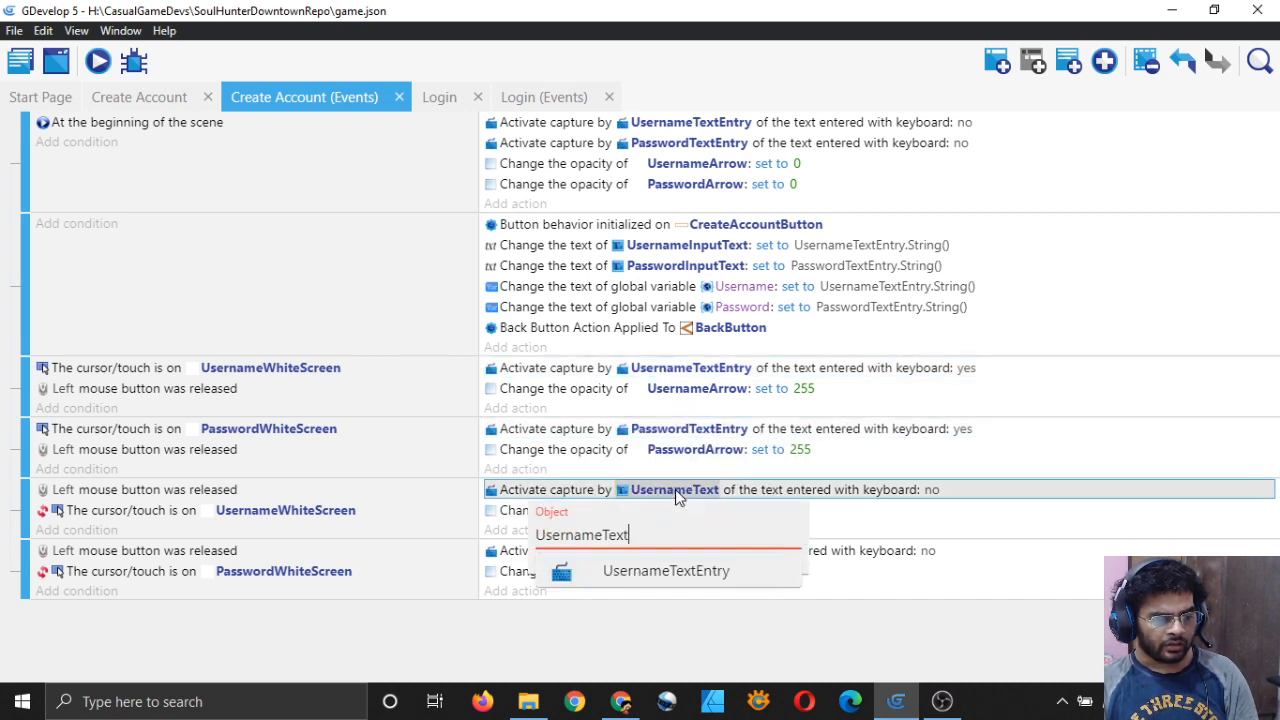
{"action": "left_click", "coordinate": [640, 570]}
{"action": "left_click", "coordinate": [675, 551]}
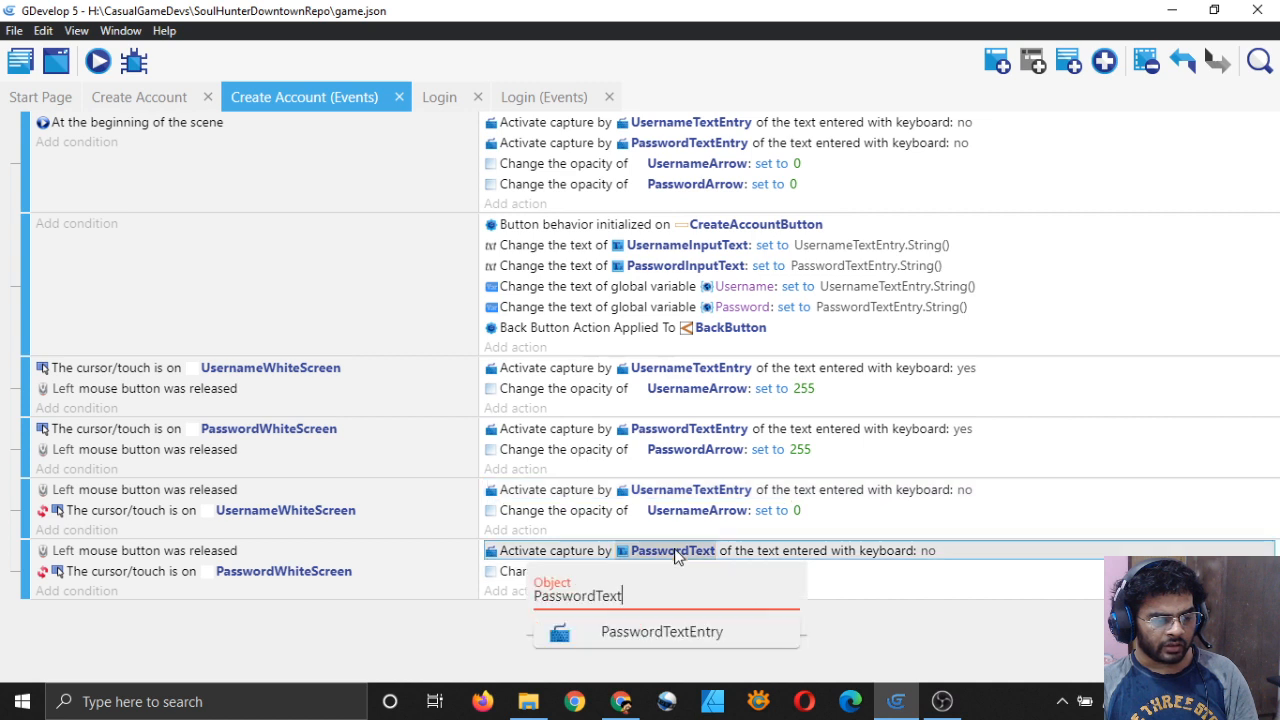
{"action": "left_click", "coordinate": [694, 636]}
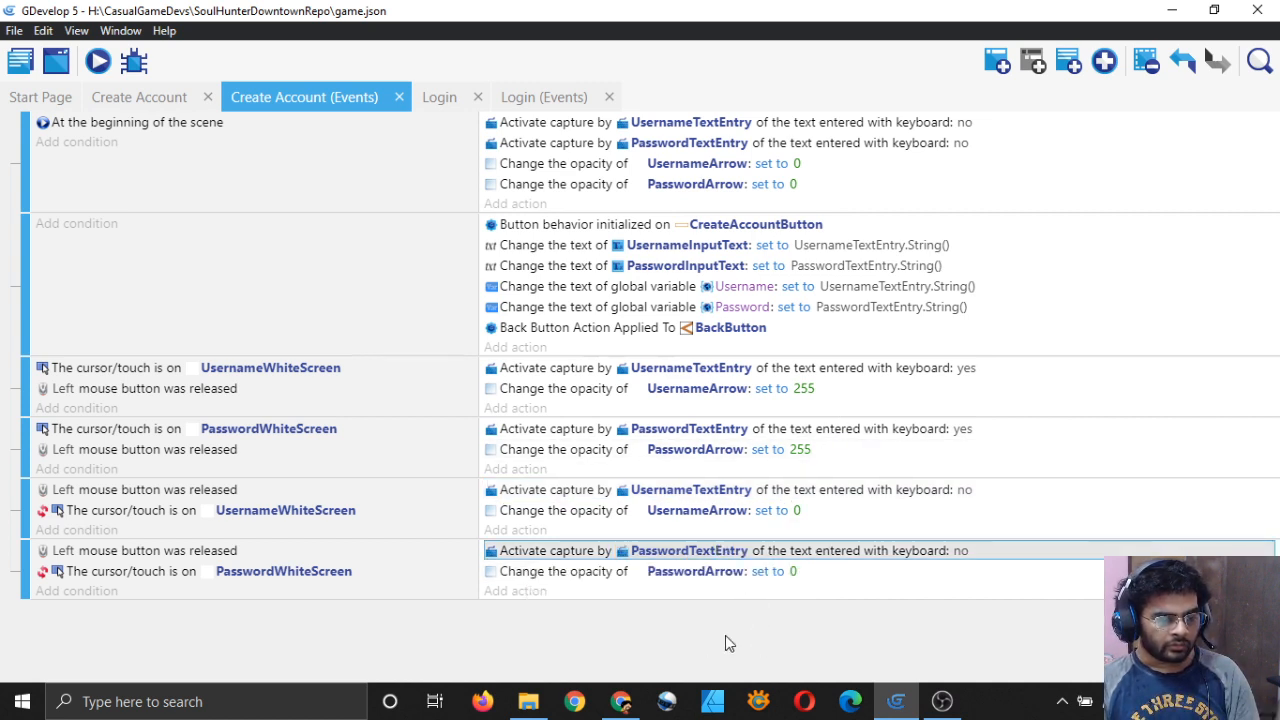
{"action": "key", "text": "ctrl+s"}
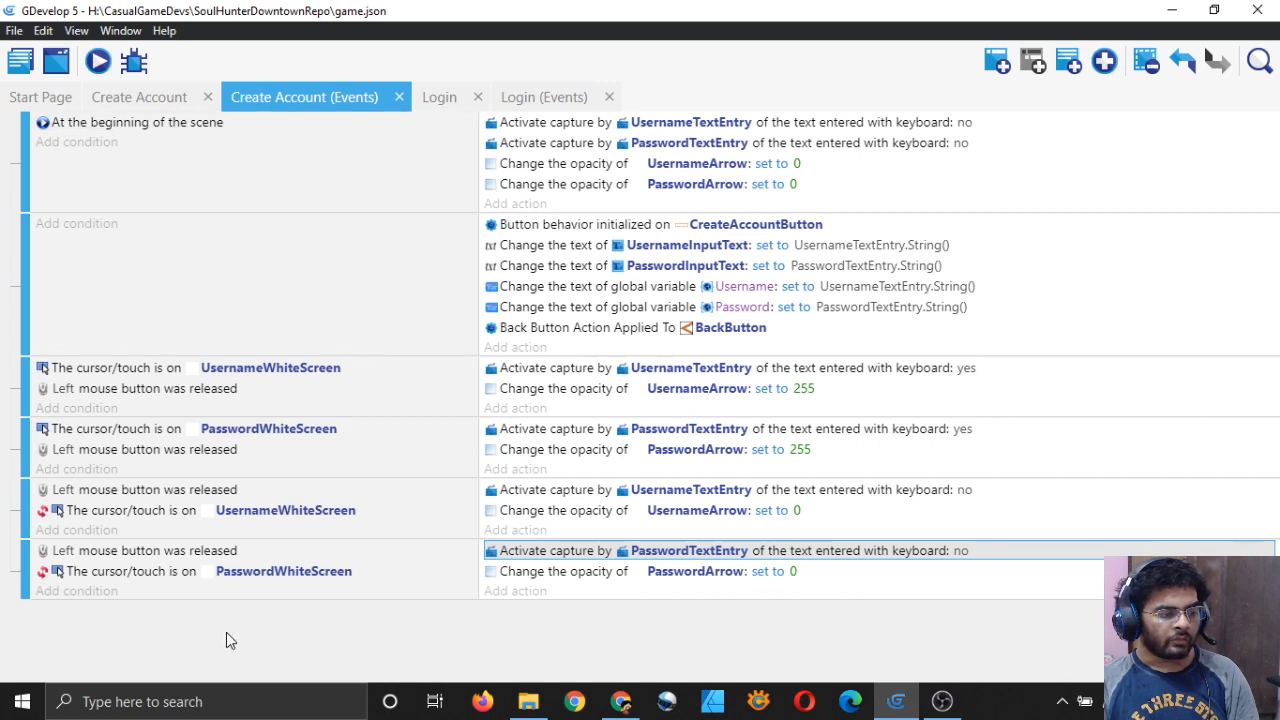
Step: Copy the LoginButton click event from the Login events and paste it after the last Create Account event
{"action": "left_click", "coordinate": [545, 98]}
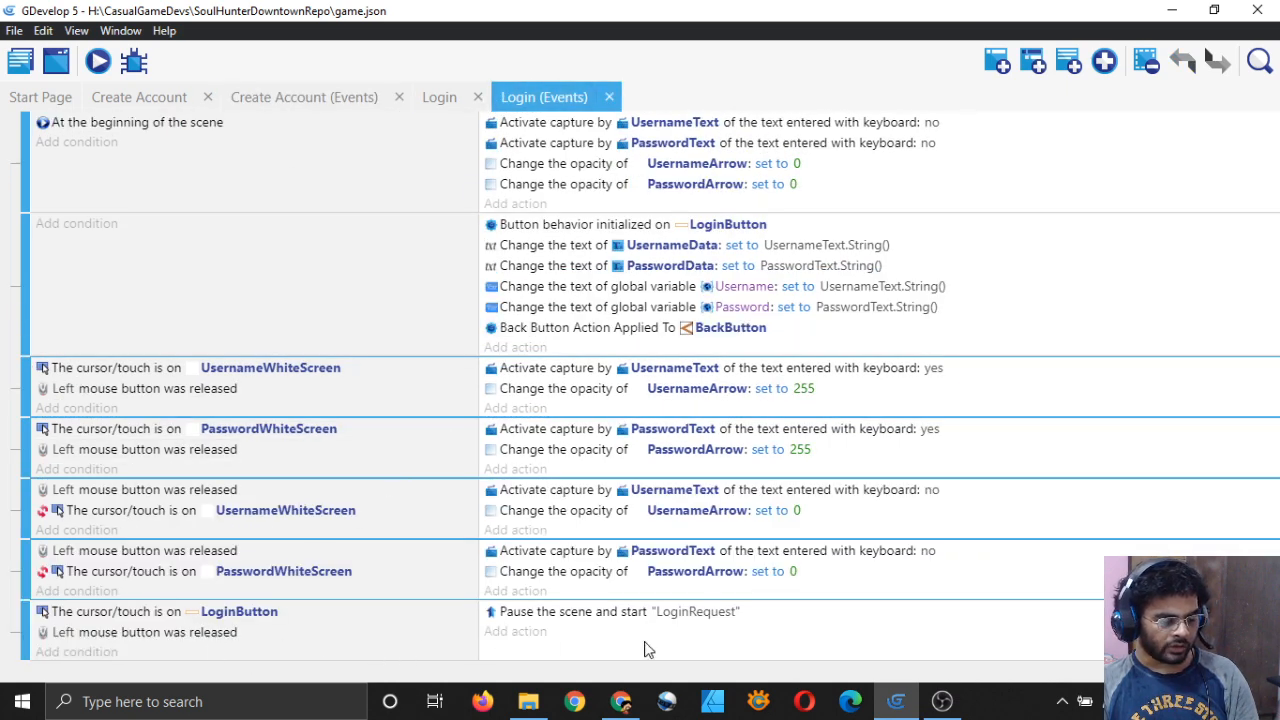
{"action": "right_click", "coordinate": [848, 658]}
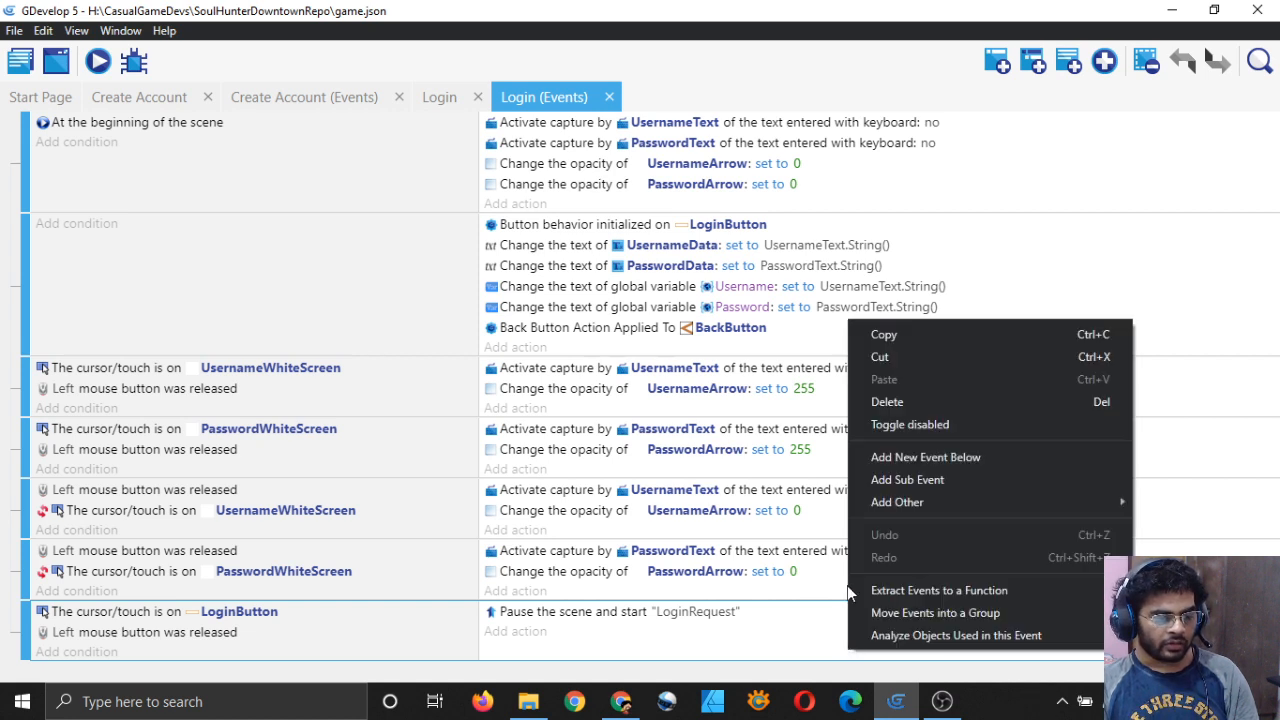
{"action": "left_click", "coordinate": [881, 337]}
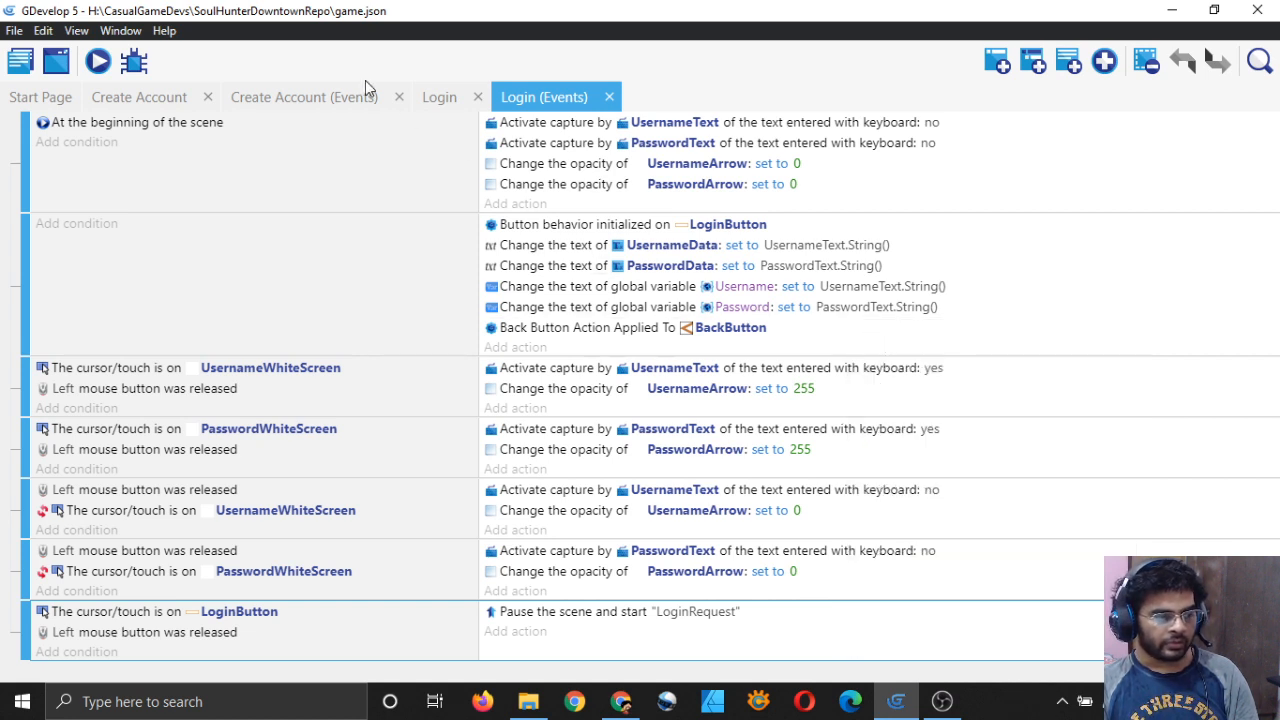
{"action": "left_click", "coordinate": [322, 97]}
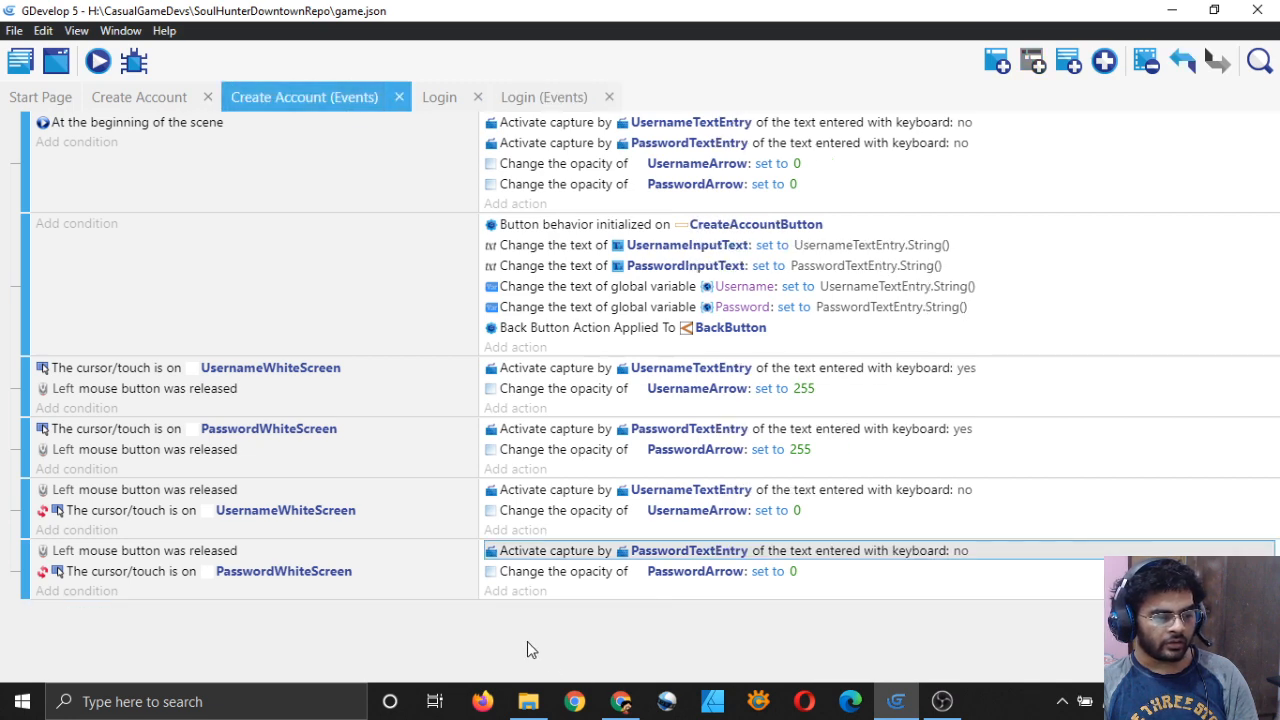
{"action": "left_click", "coordinate": [879, 597]}
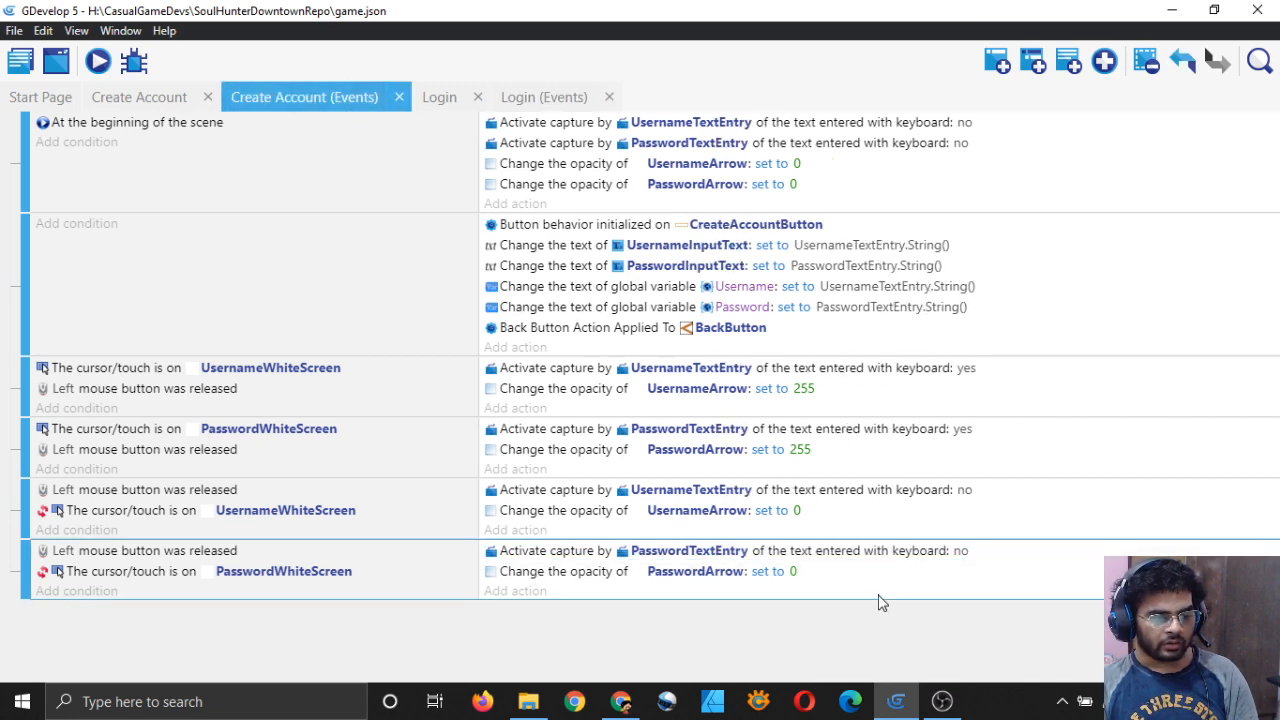
{"action": "right_click", "coordinate": [880, 601]}
{"action": "left_click", "coordinate": [937, 317]}
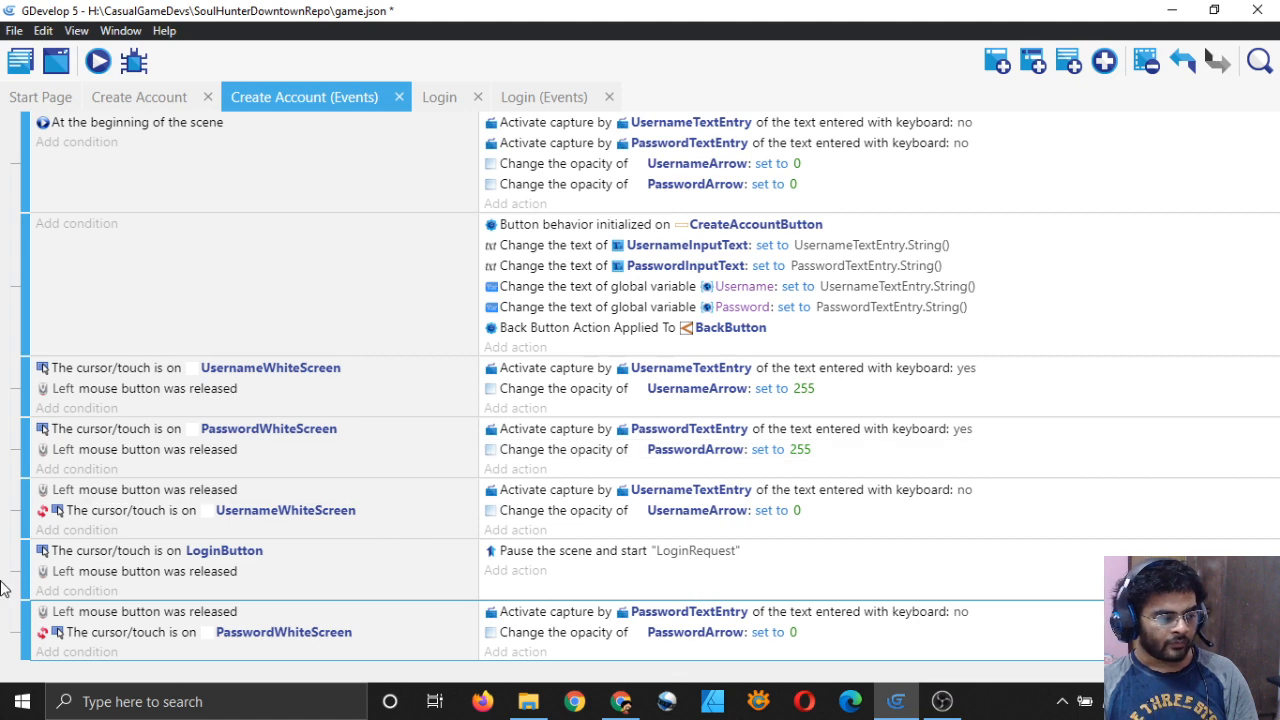
Step: Move the pasted event to the end, switch its cursor condition to CreateAccountButton, and save
{"action": "left_click_drag", "start_coordinate": [22, 570], "coordinate": [28, 630]}
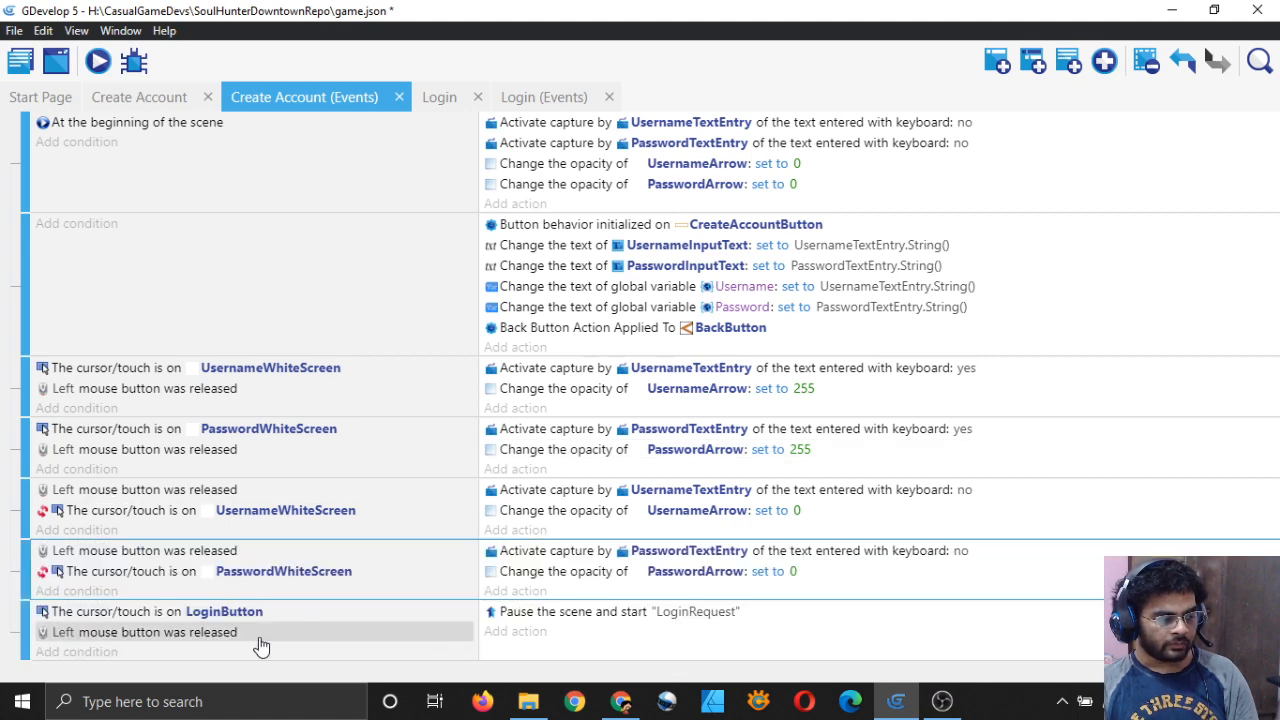
{"action": "left_click", "coordinate": [235, 612]}
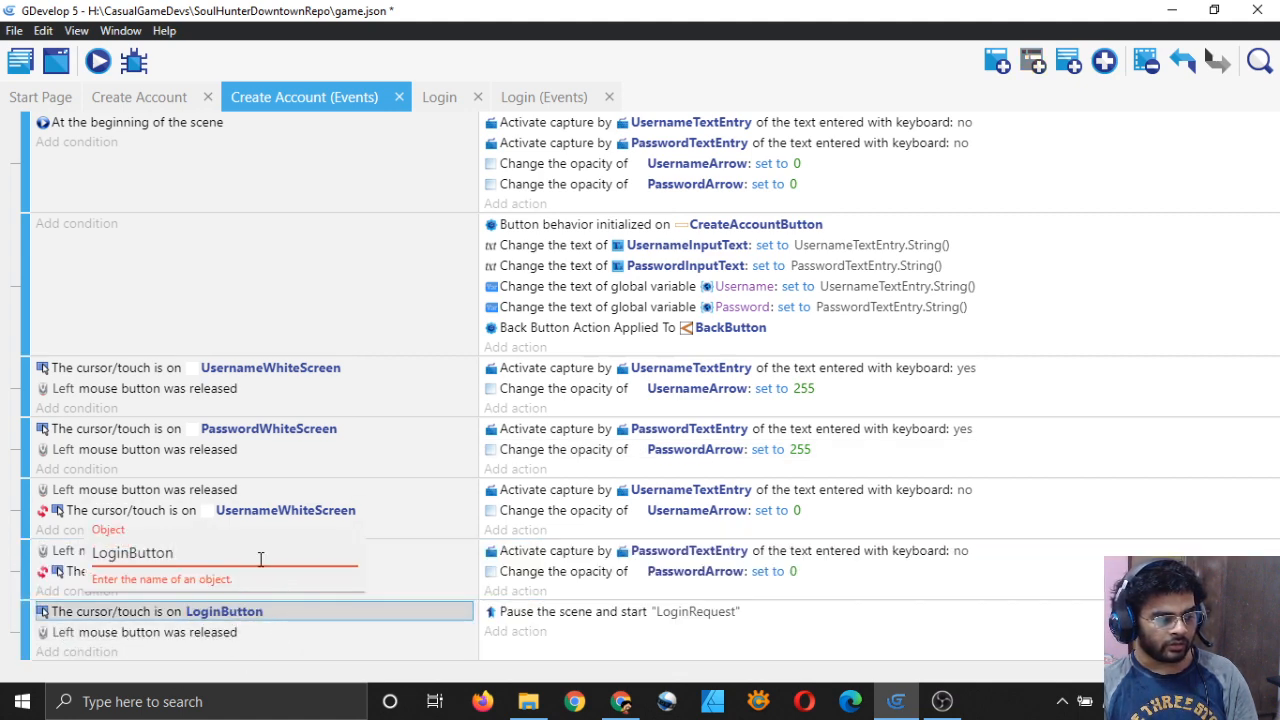
{"action": "key", "text": "ctrl+a"}
{"action": "type", "text": "Butt"}
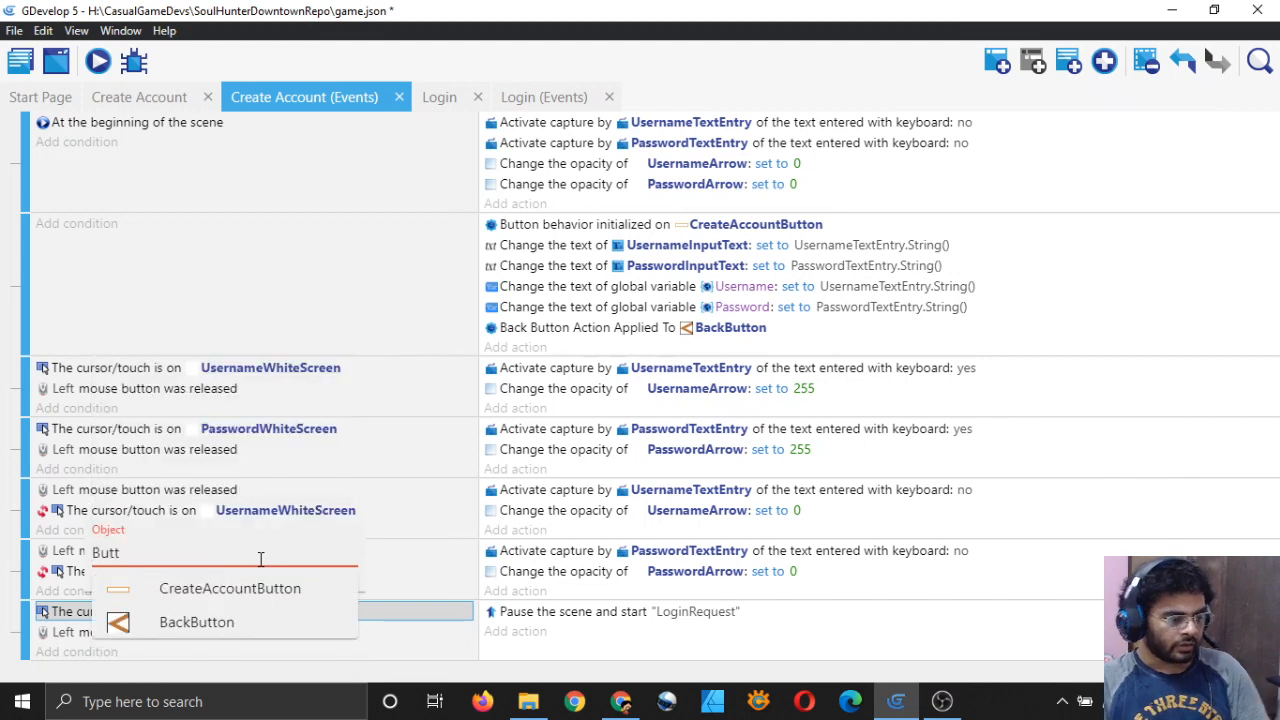
{"action": "left_click", "coordinate": [240, 588]}
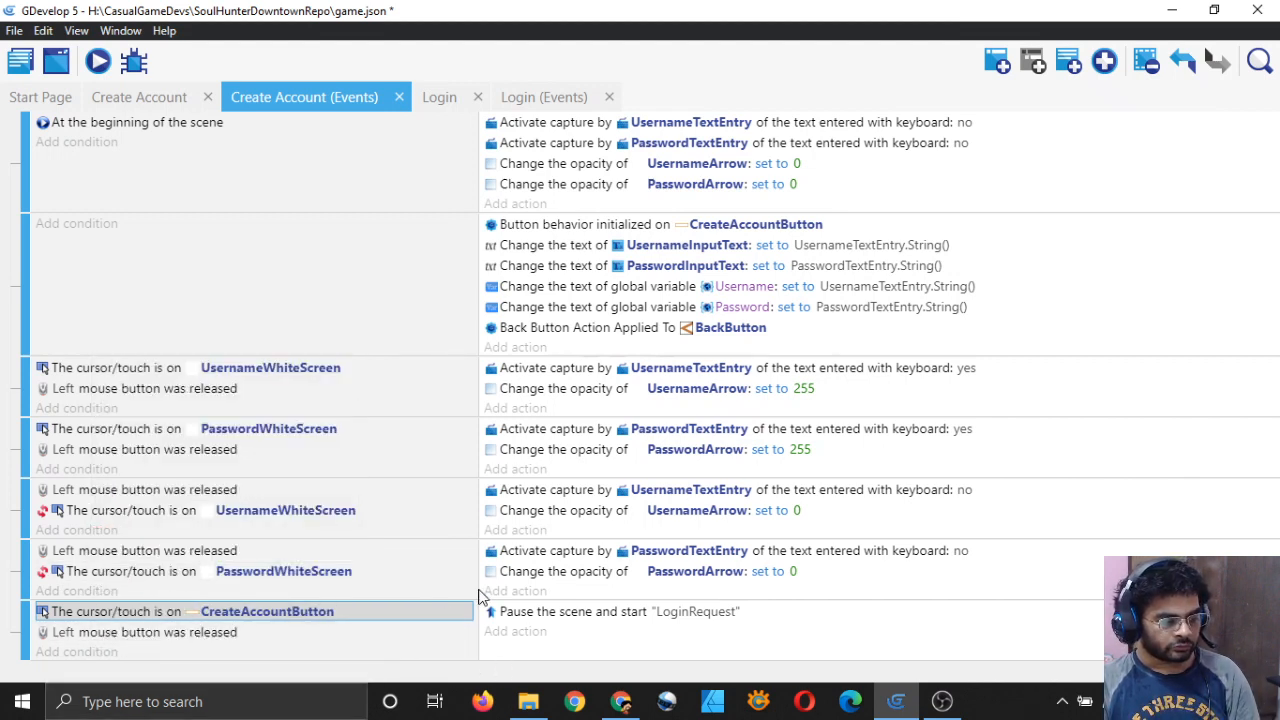
{"action": "key", "text": "ctrl+s"}
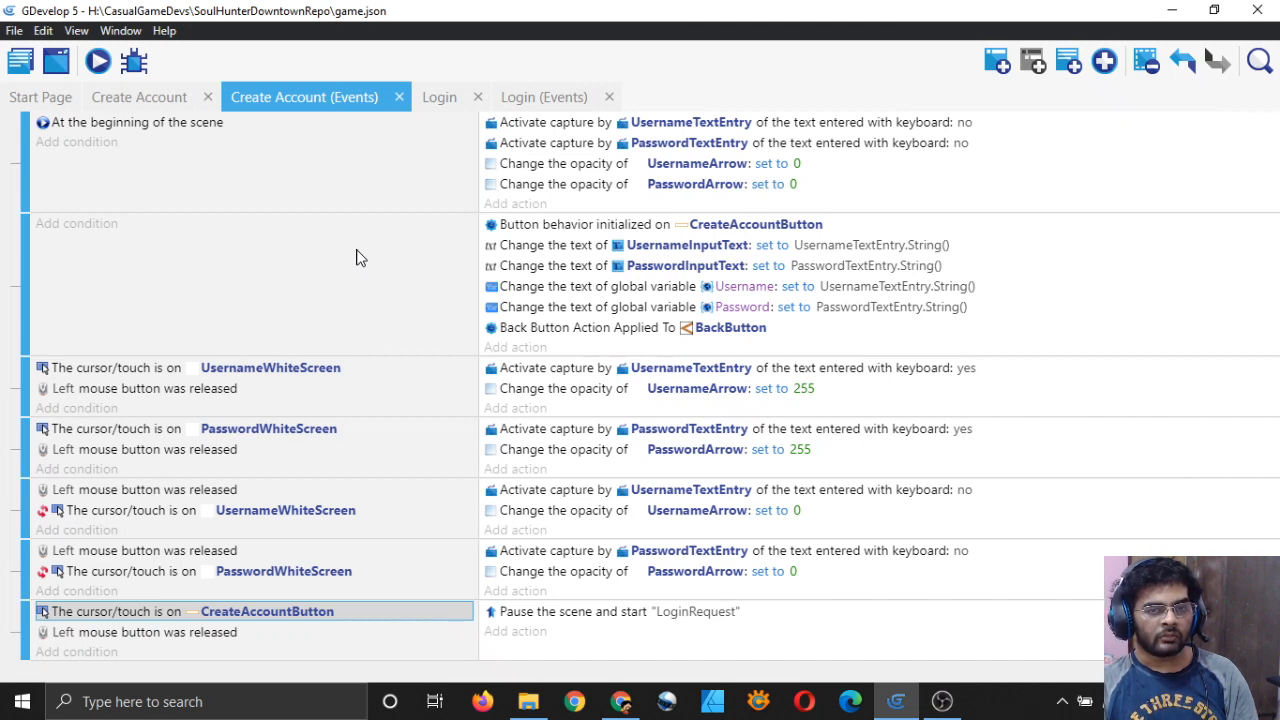
Step: Add a new scene named CreateAccountRequest and open it in the scene editor
{"action": "left_click", "coordinate": [20, 64]}
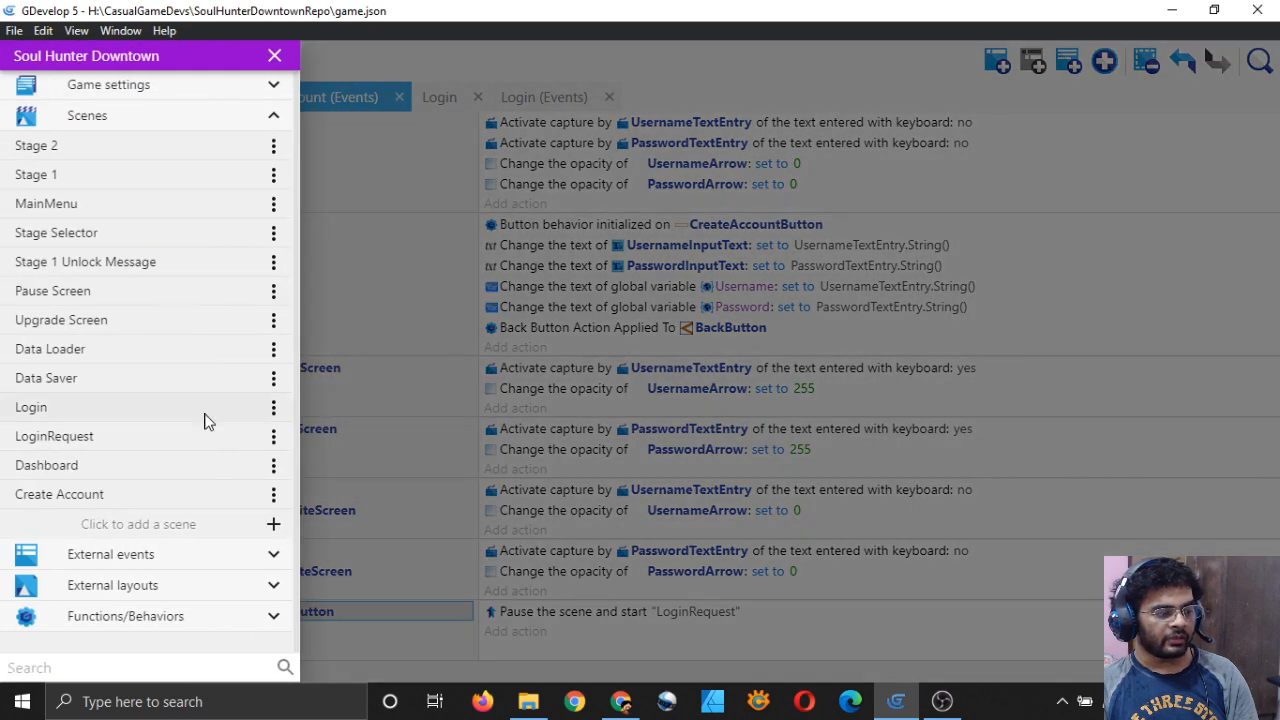
{"action": "left_click", "coordinate": [176, 527]}
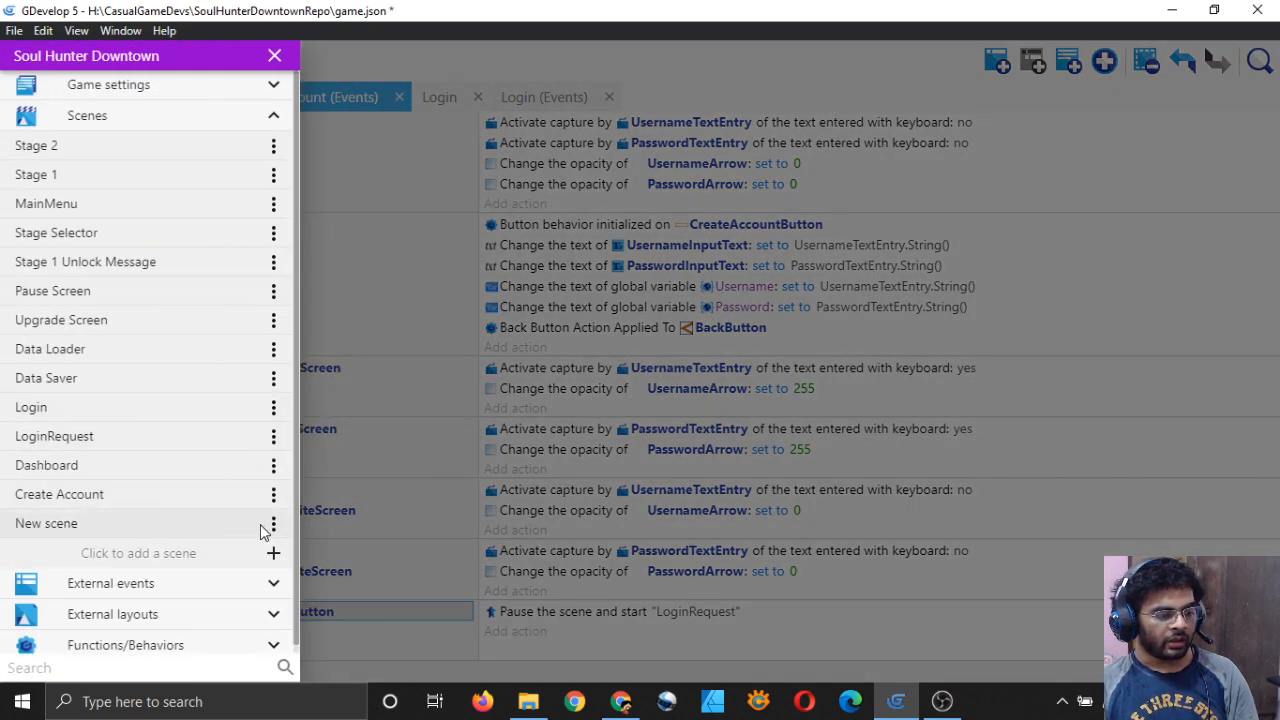
{"action": "left_click", "coordinate": [273, 523]}
{"action": "left_click", "coordinate": [331, 326]}
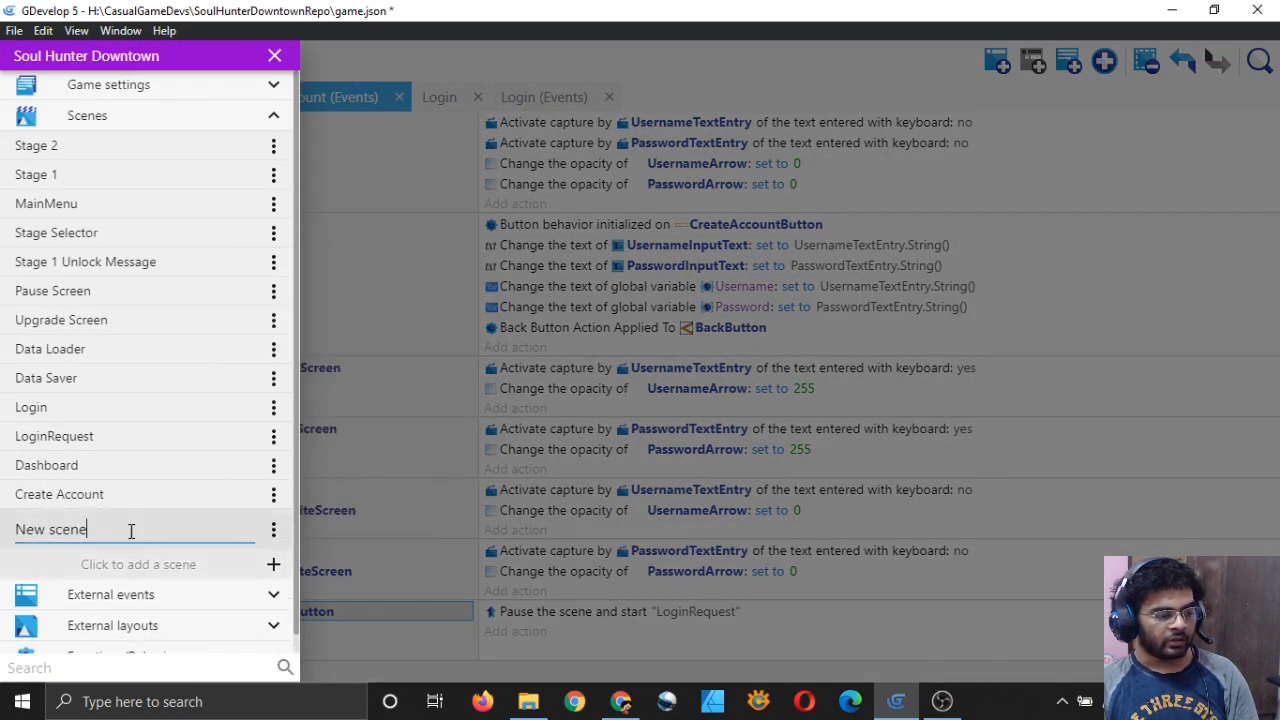
{"action": "key", "text": "BackSpace"}
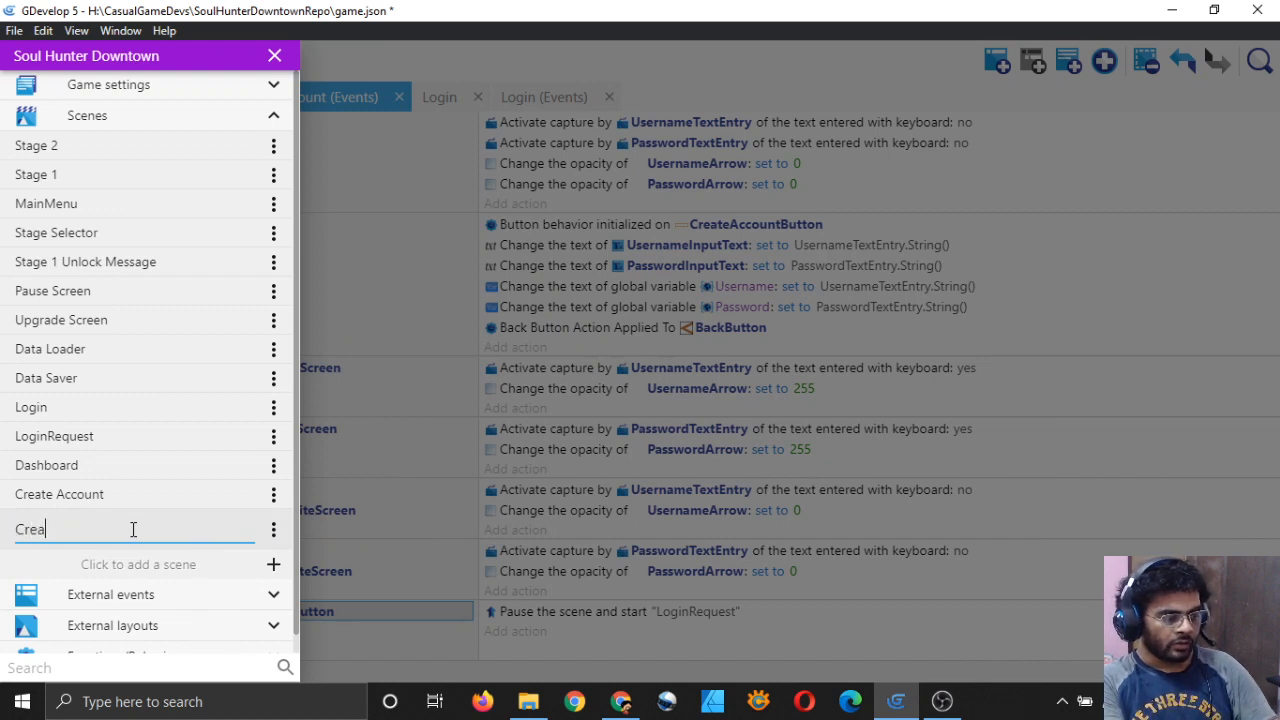
{"action": "type", "text": "CreateAccount"}
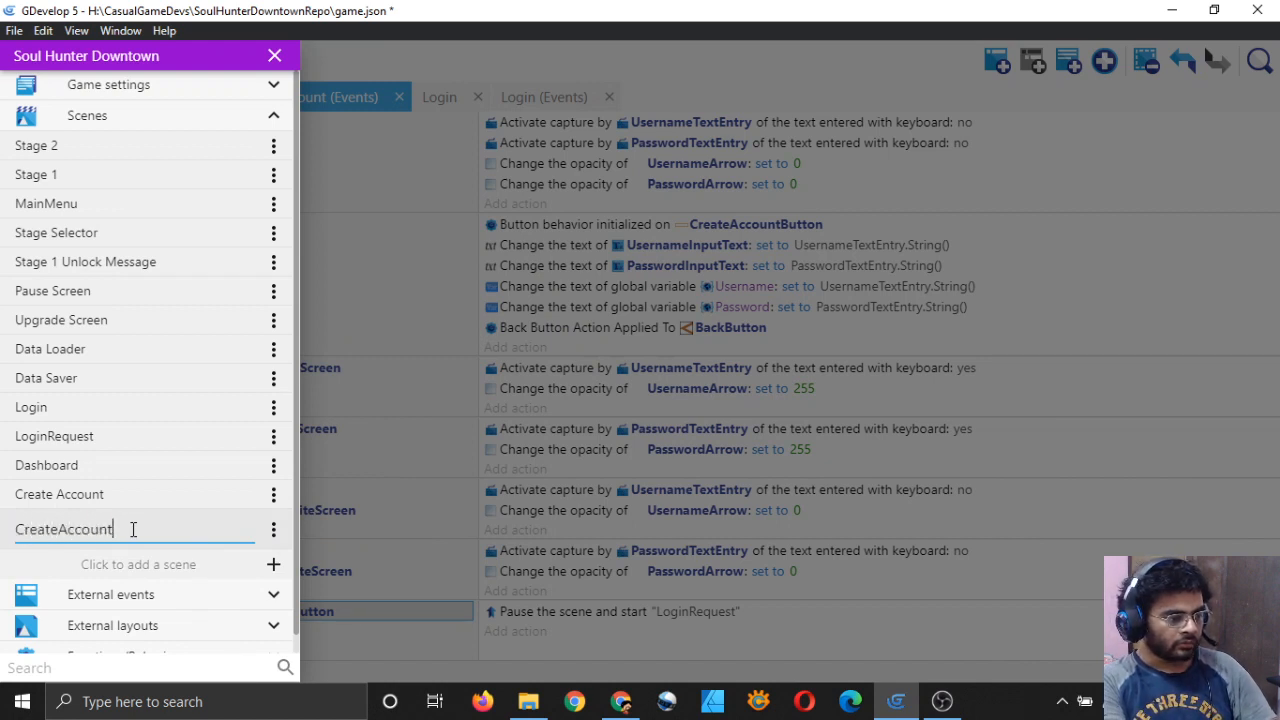
{"action": "type", "text": "Request"}
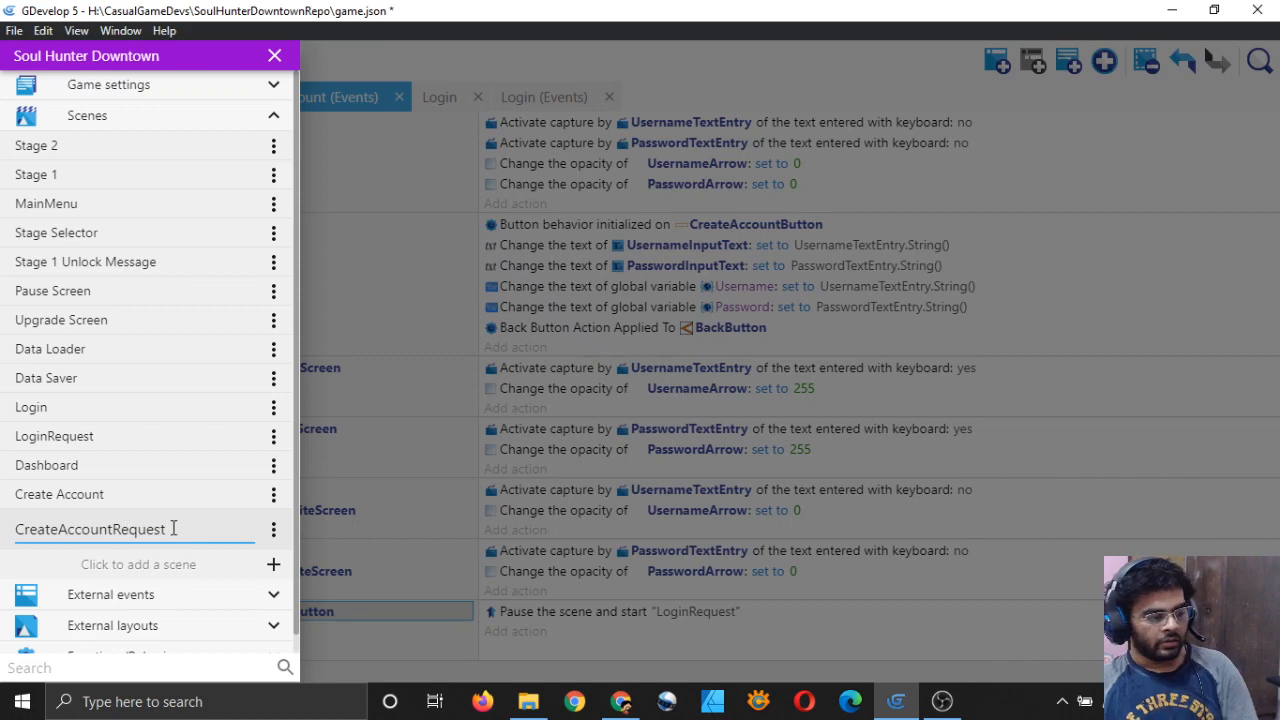
{"action": "key", "text": "Return"}
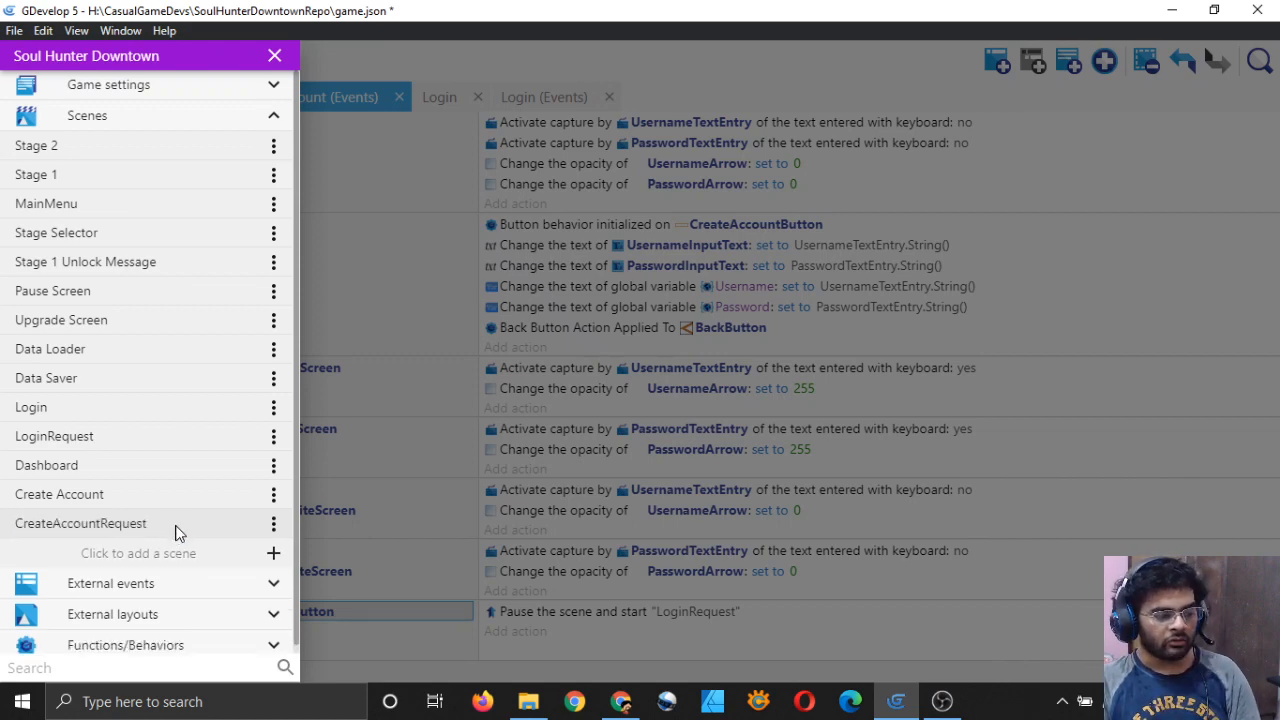
{"action": "left_click", "coordinate": [177, 532]}
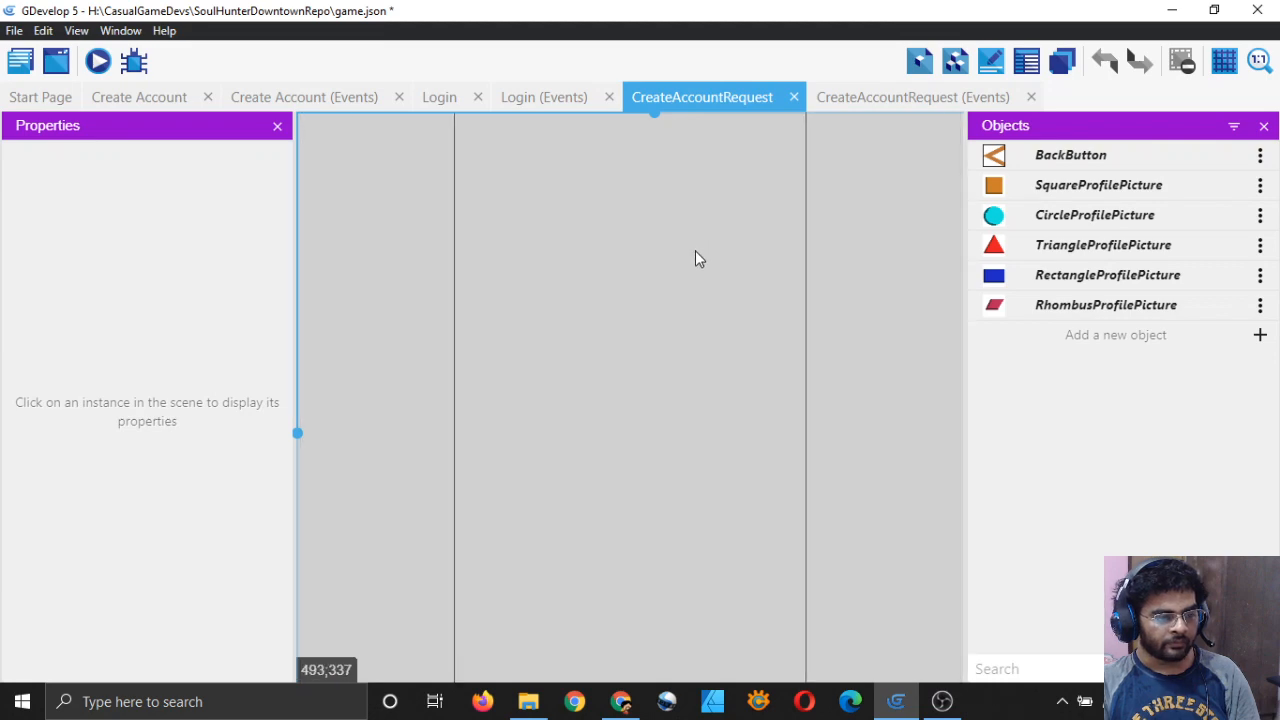
Step: Create a Sprite object named BlackScreen and add an animation to it
{"action": "scroll", "coordinate": [695, 250], "scroll_direction": "down", "scroll_amount": 8}
{"action": "scroll", "coordinate": [791, 325], "scroll_direction": "up", "scroll_amount": 3}
{"action": "middle_click_drag", "start_coordinate": [840, 339], "coordinate": [802, 327]}
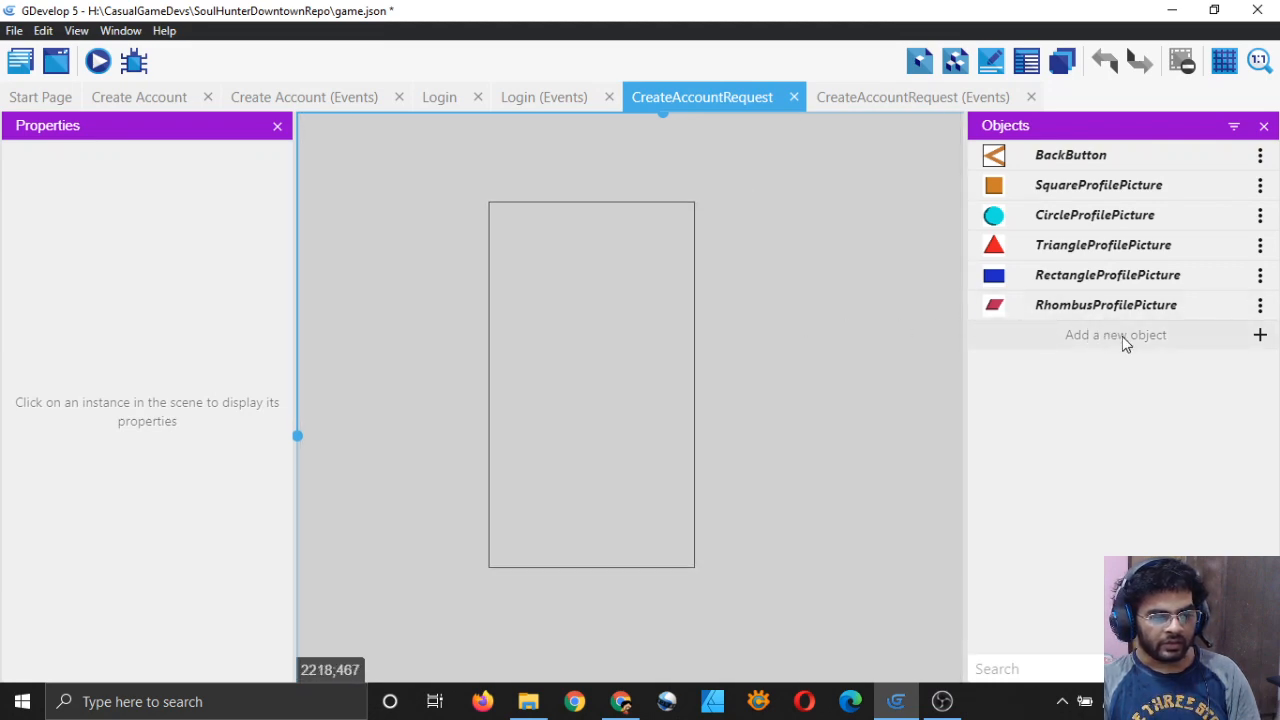
{"action": "left_click", "coordinate": [1186, 342]}
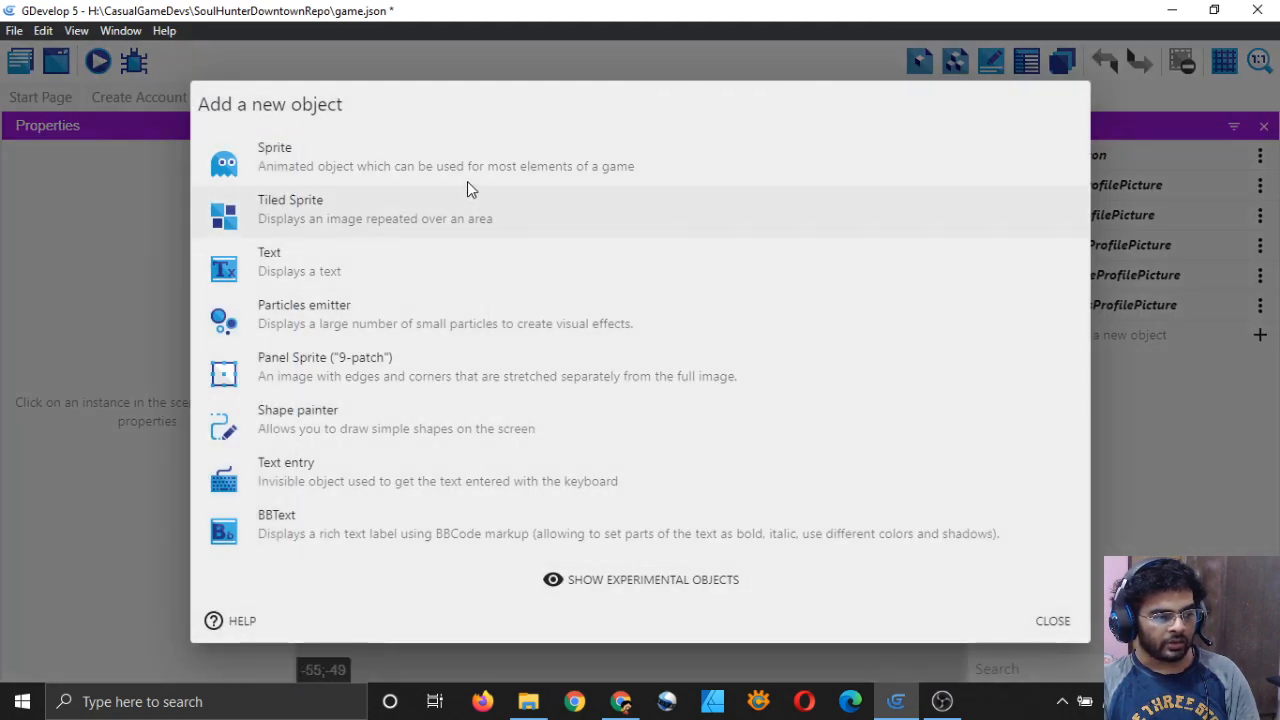
{"action": "left_click", "coordinate": [468, 172]}
{"action": "left_click", "coordinate": [394, 303]}
{"action": "key", "text": "ctrl+a"}
{"action": "type", "text": "Bl"}
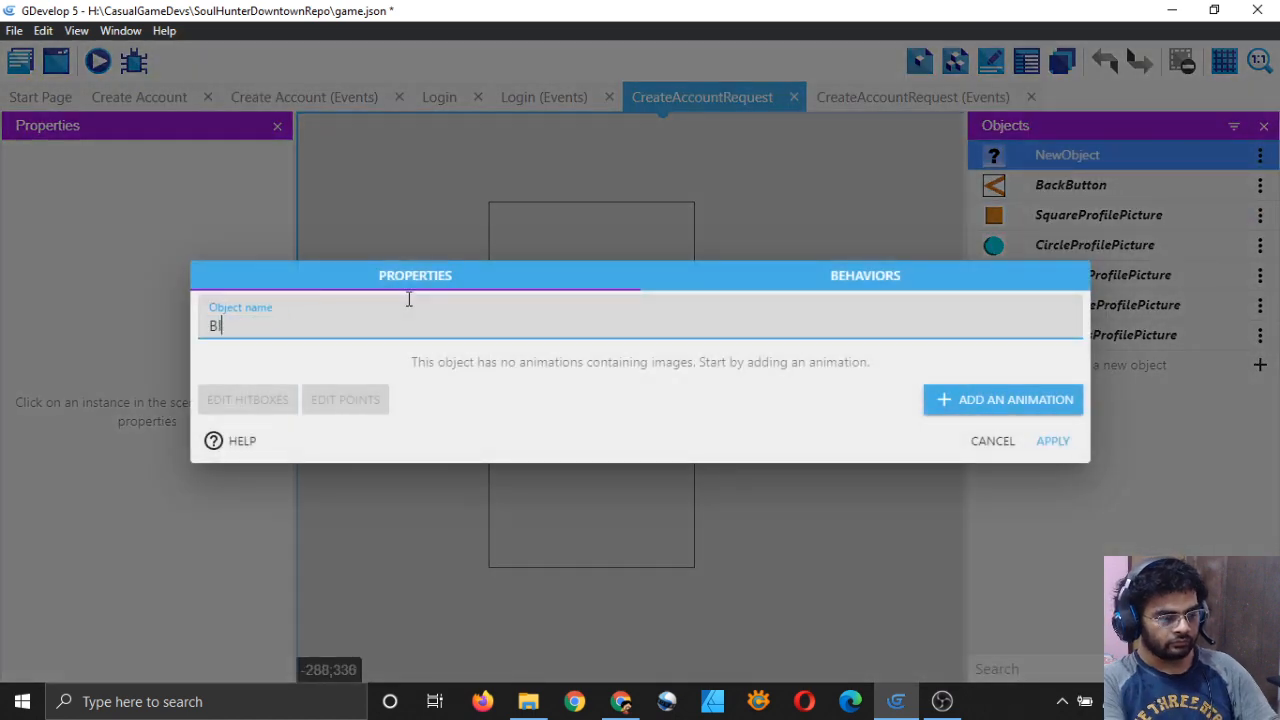
{"action": "type", "text": "ackScreen"}
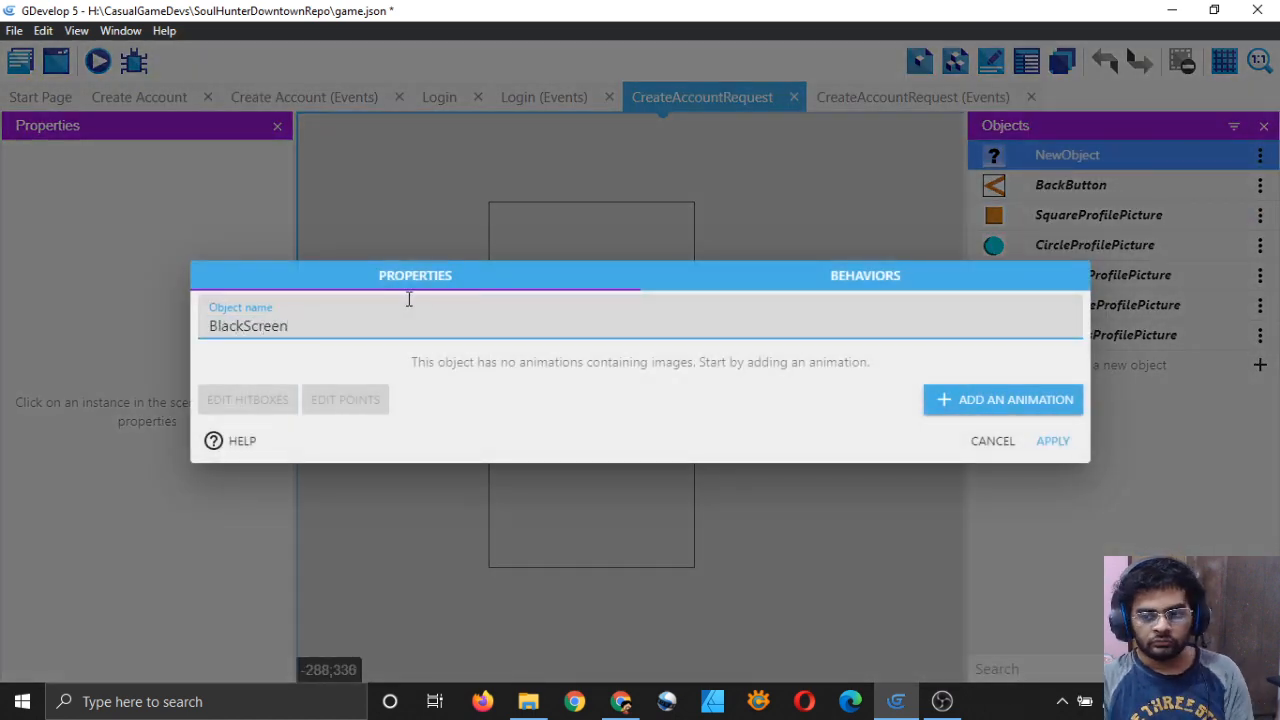
{"action": "left_click", "coordinate": [990, 400]}
{"action": "left_click", "coordinate": [497, 298]}
{"action": "type", "text": "Default"}
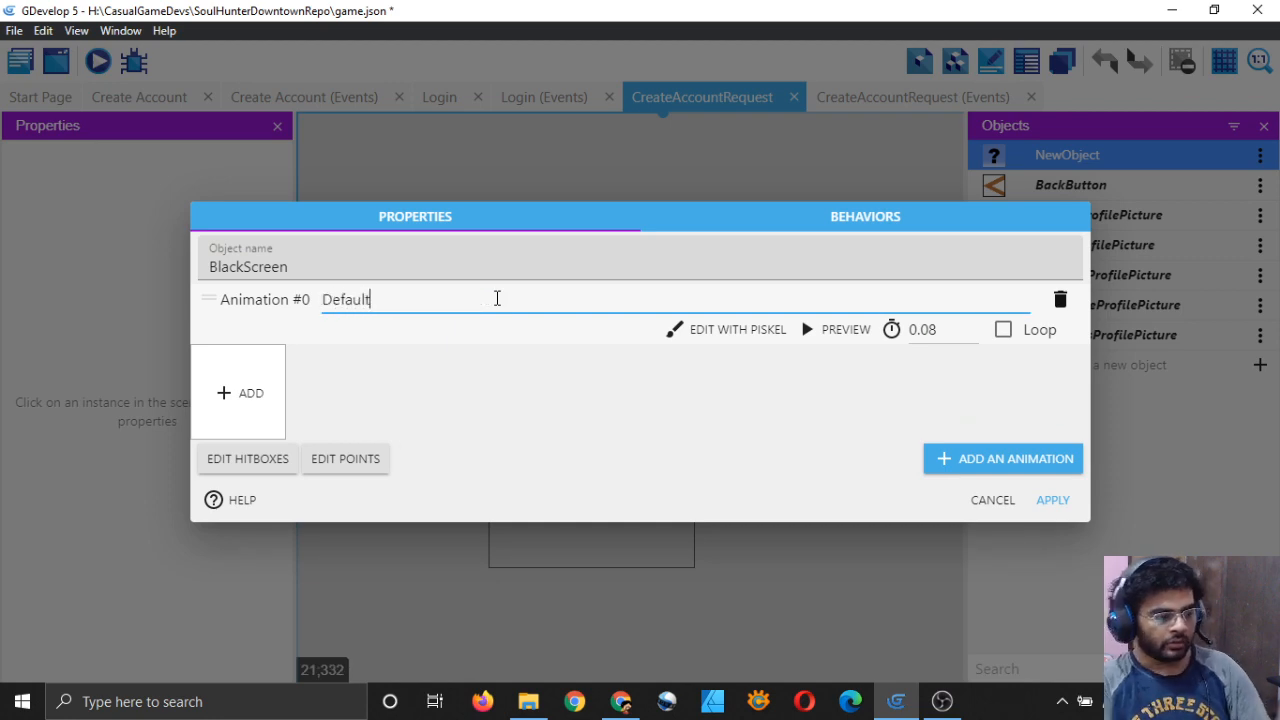
Step: Draw a solid black 32x32 image for BlackScreen in the pixel editor and apply it
{"action": "left_click", "coordinate": [712, 332]}
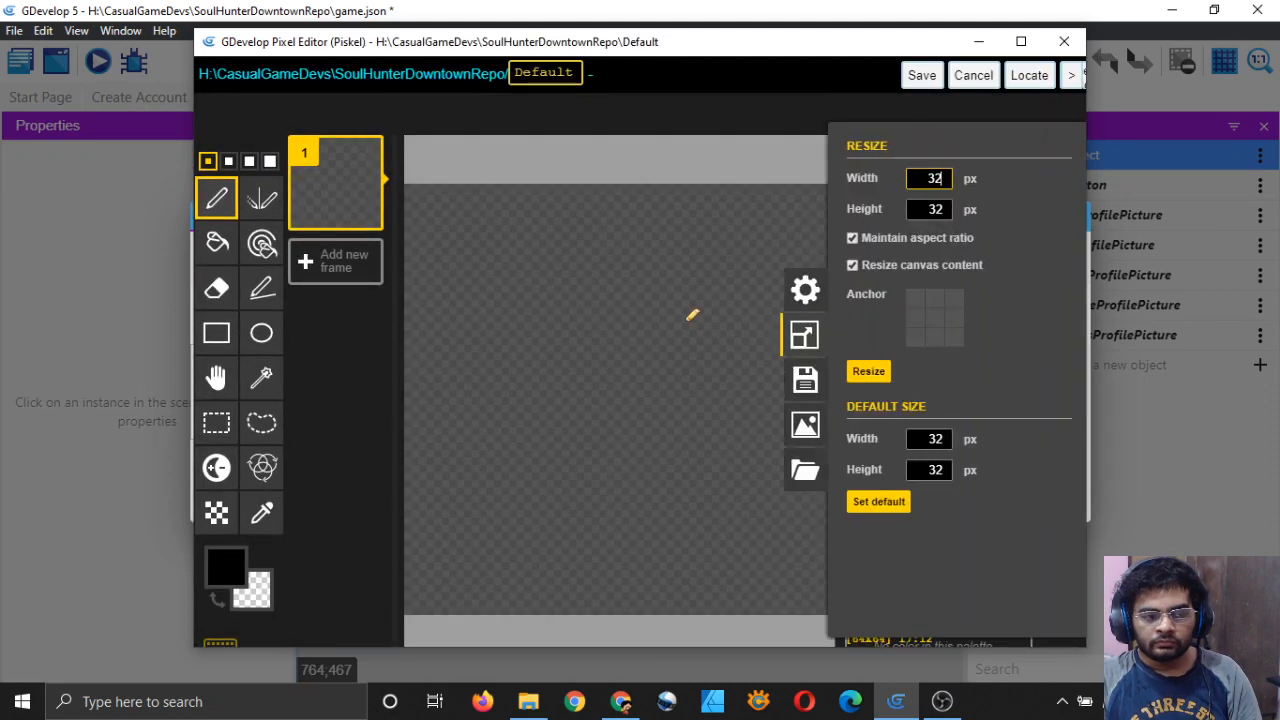
{"action": "left_click", "coordinate": [868, 371]}
{"action": "left_click", "coordinate": [217, 334]}
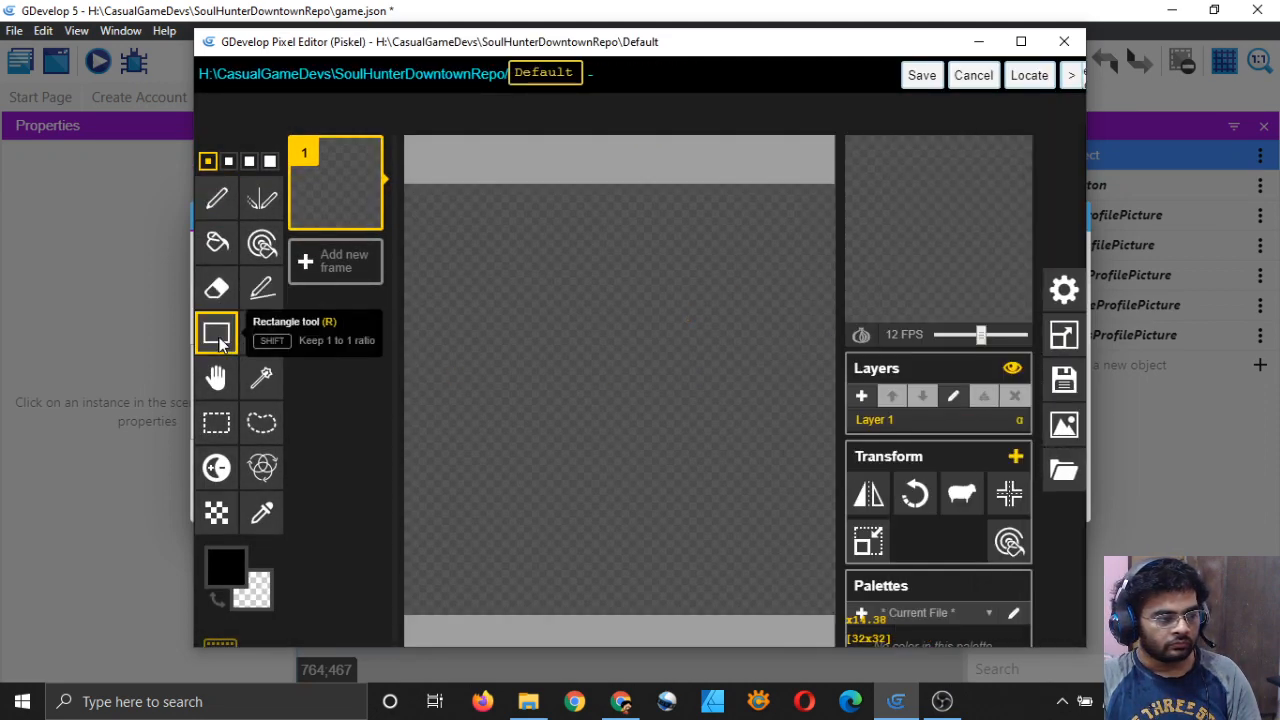
{"action": "left_click_drag", "start_coordinate": [412, 192], "coordinate": [829, 599]}
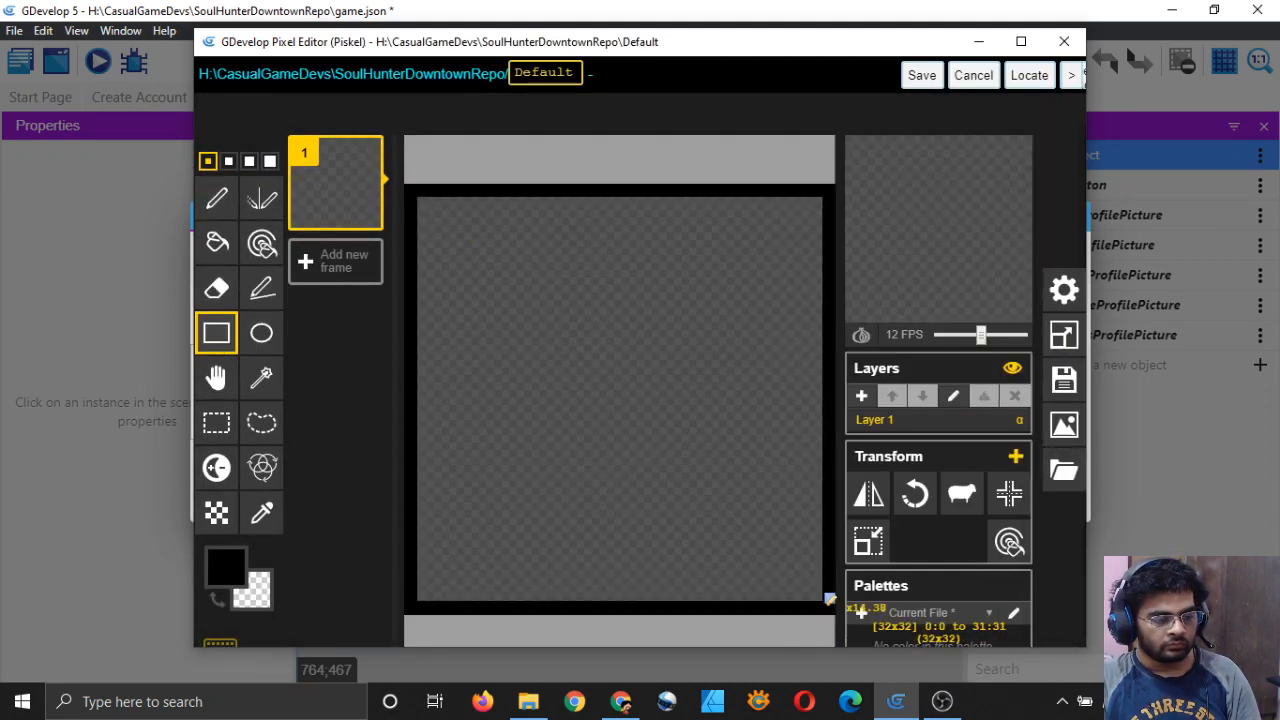
{"action": "left_click", "coordinate": [217, 242]}
{"action": "left_click", "coordinate": [623, 374]}
{"action": "left_click", "coordinate": [921, 75]}
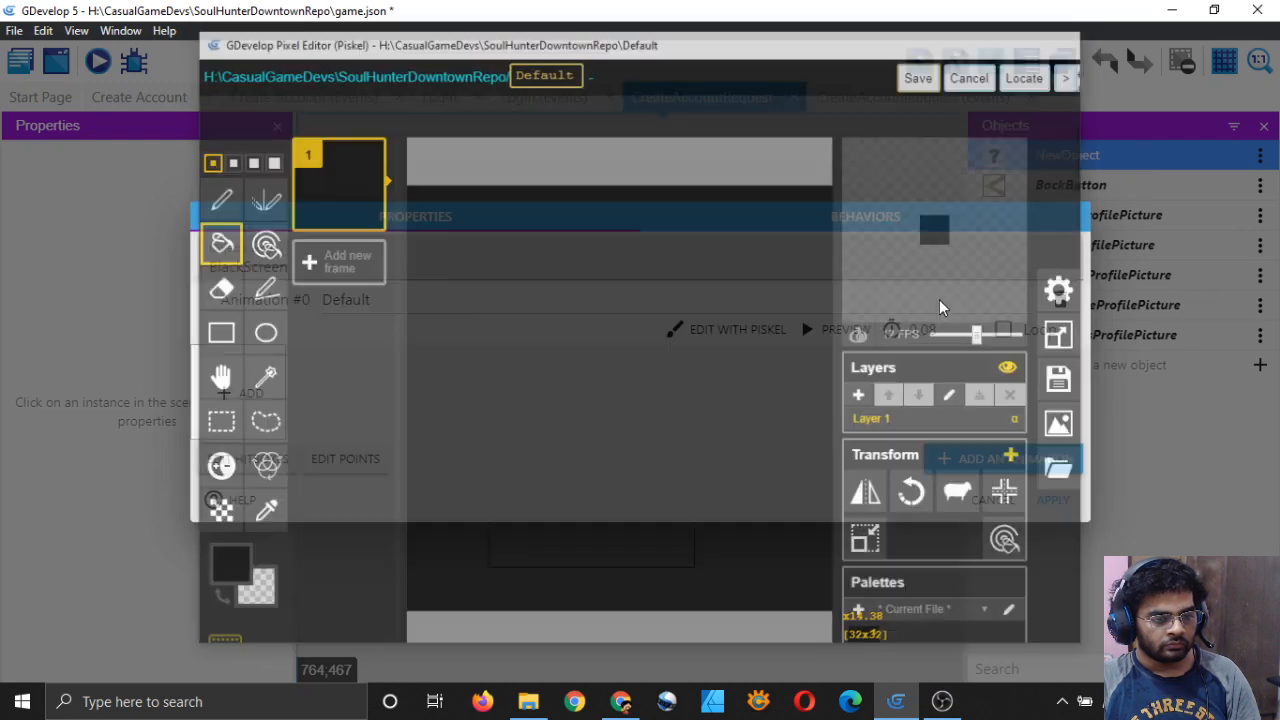
{"action": "left_click", "coordinate": [1053, 500]}
Step: Stretch a BlackScreen instance over the game area and place a BackButton at its top-left
{"action": "left_click_drag", "start_coordinate": [1069, 155], "coordinate": [709, 194]}
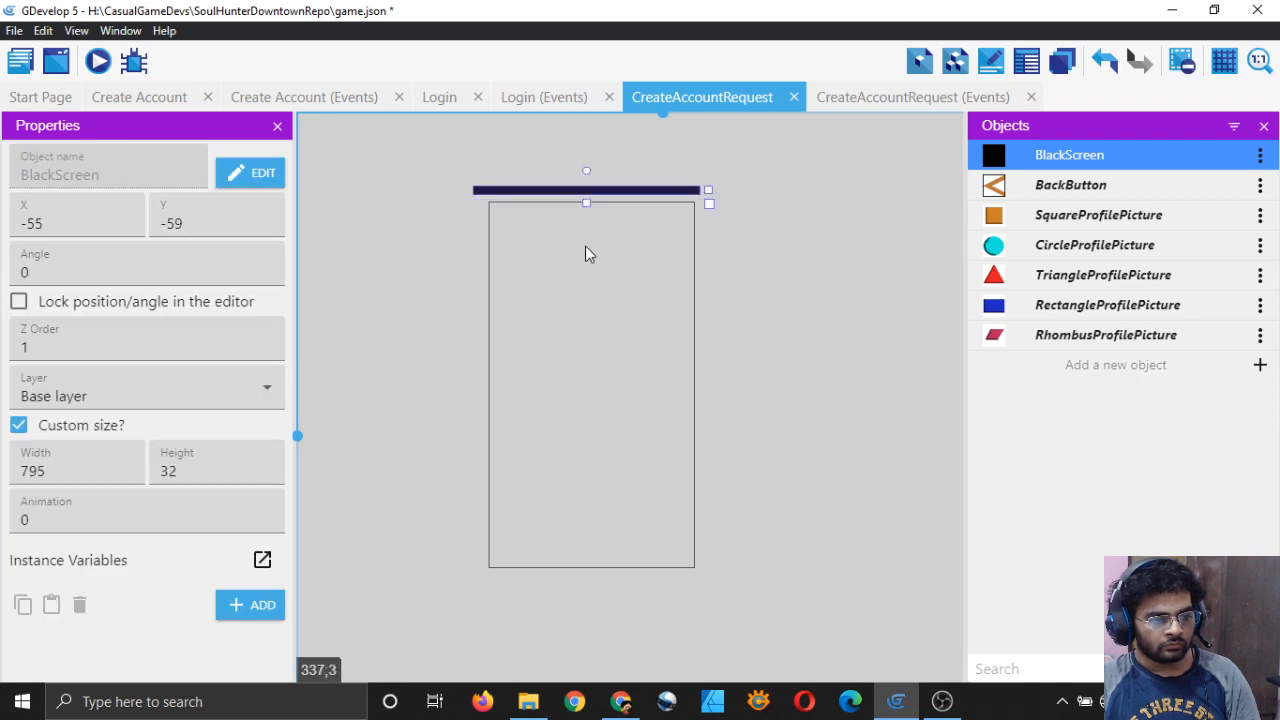
{"action": "left_click_drag", "start_coordinate": [586, 203], "coordinate": [600, 606]}
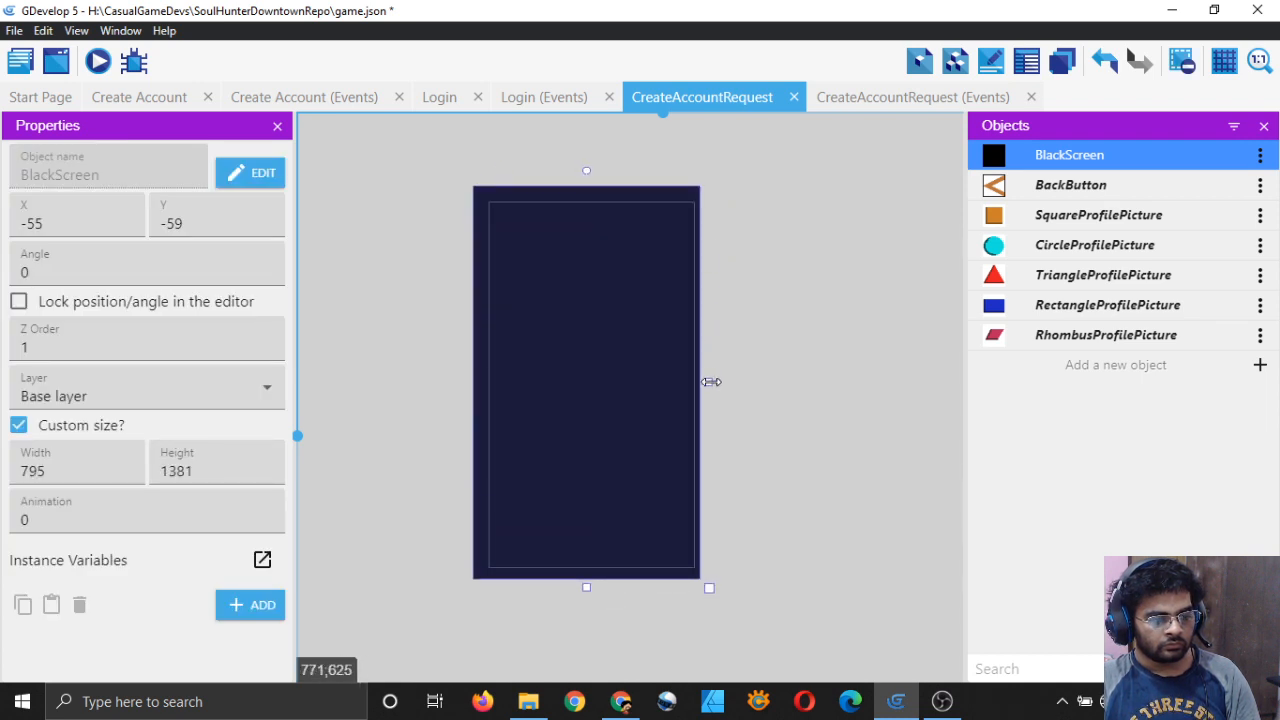
{"action": "left_click_drag", "start_coordinate": [711, 382], "coordinate": [716, 381]}
{"action": "left_click", "coordinate": [827, 391]}
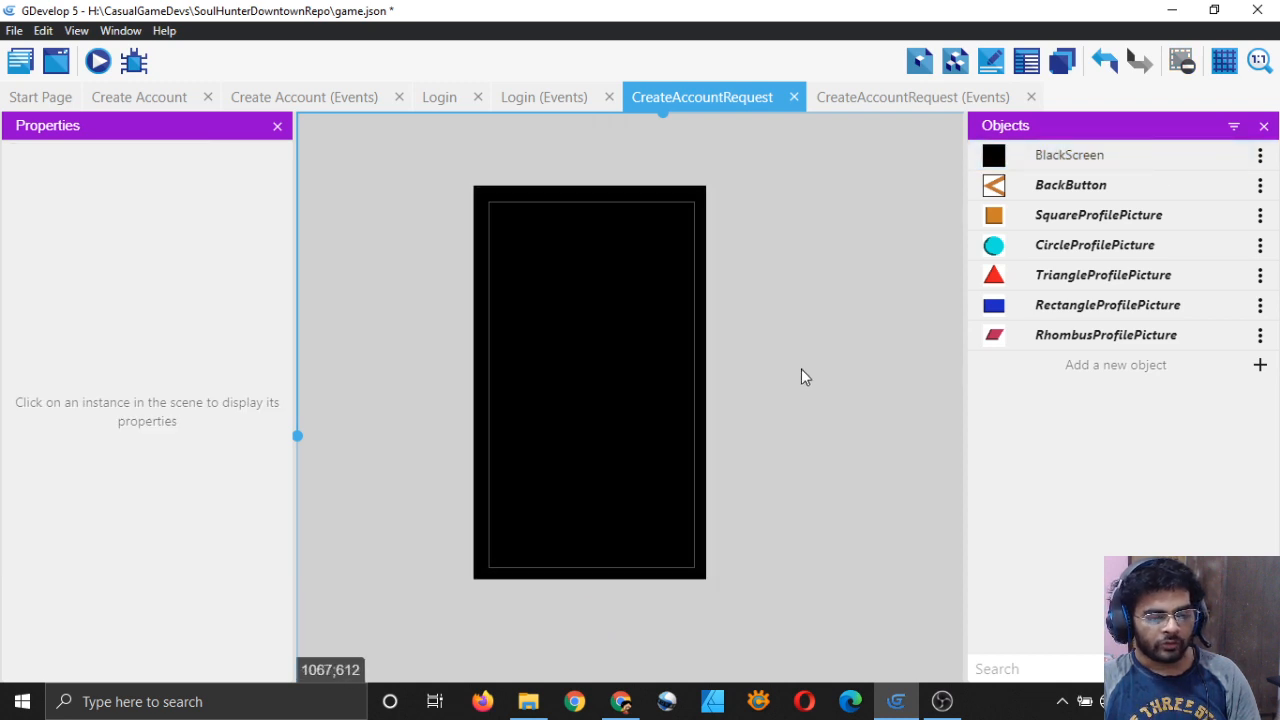
{"action": "left_click", "coordinate": [1000, 186]}
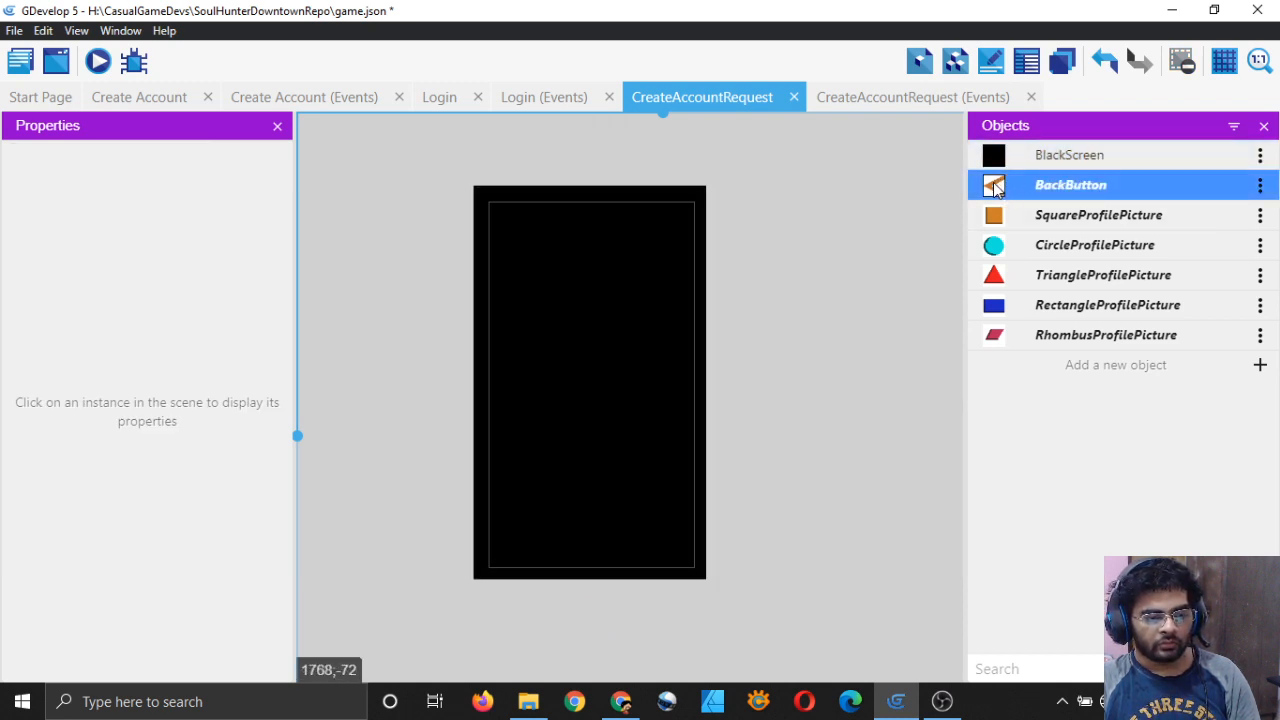
{"action": "left_click_drag", "start_coordinate": [994, 188], "coordinate": [504, 217]}
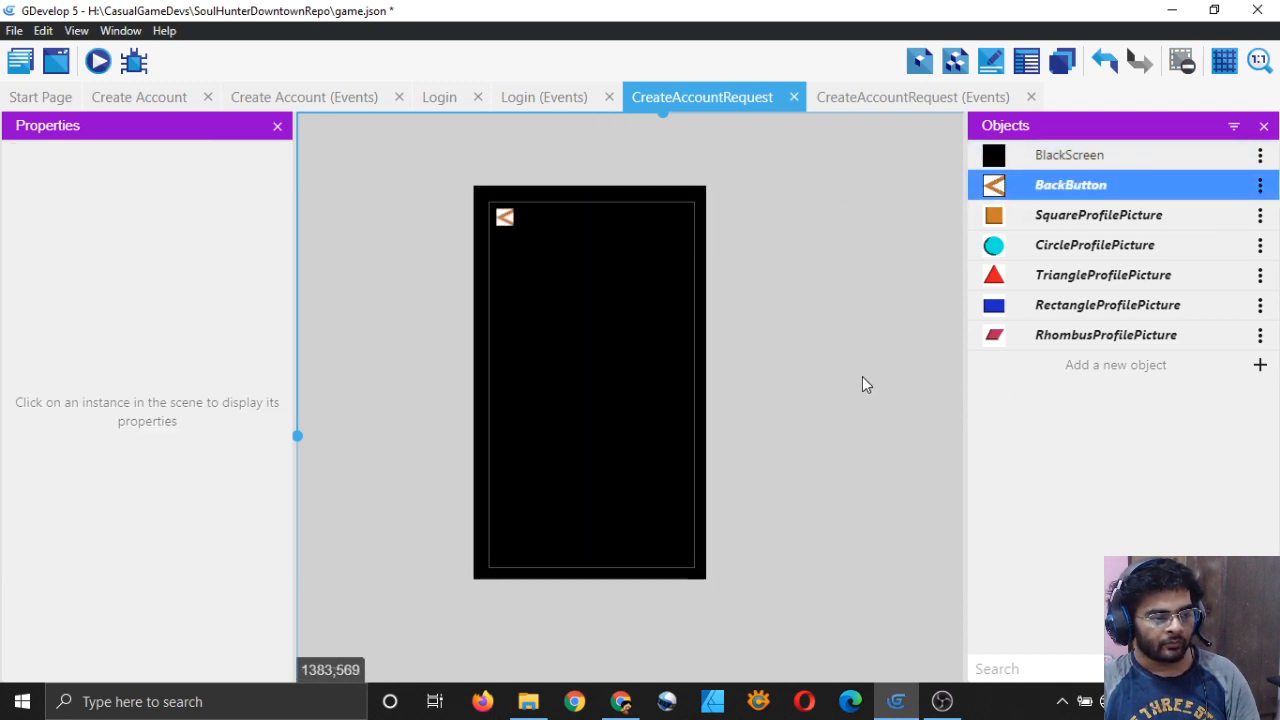
{"action": "left_click", "coordinate": [857, 447]}
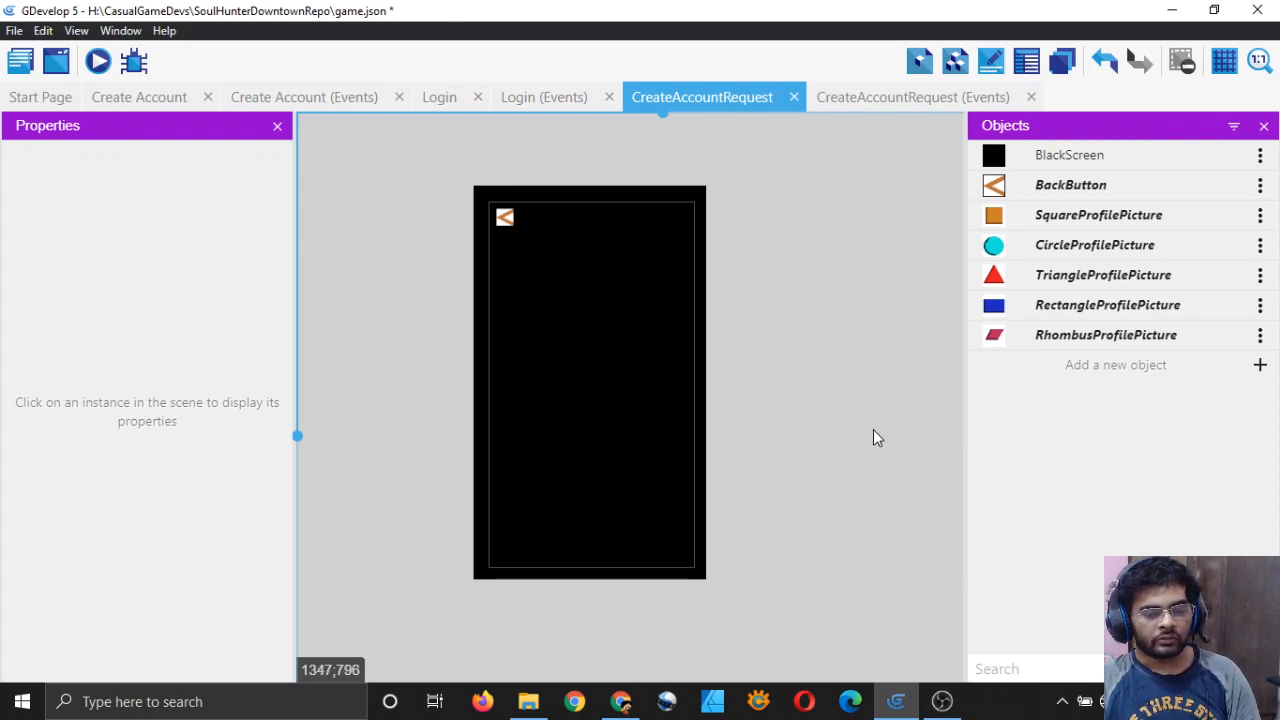
Step: Create a new Text object named MessageText
{"action": "left_click", "coordinate": [1150, 366]}
{"action": "left_click", "coordinate": [285, 262]}
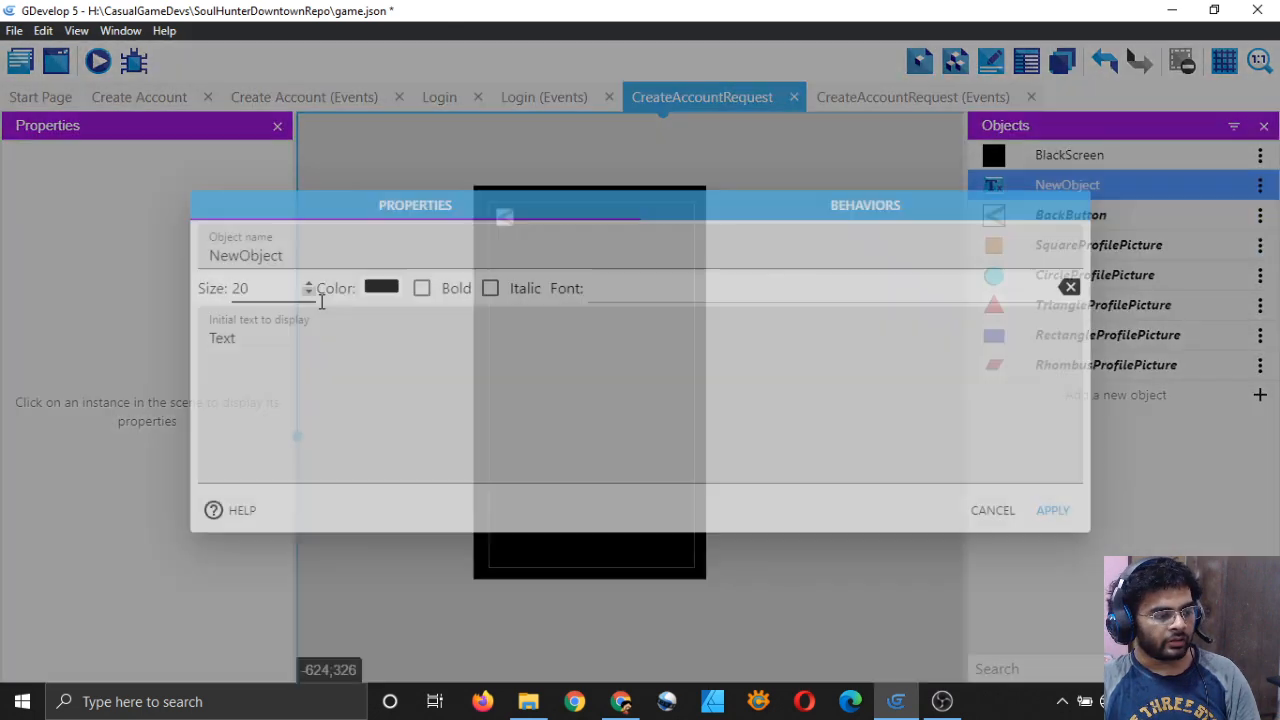
{"action": "double_click", "coordinate": [372, 257]}
{"action": "key", "text": "BackSpace"}
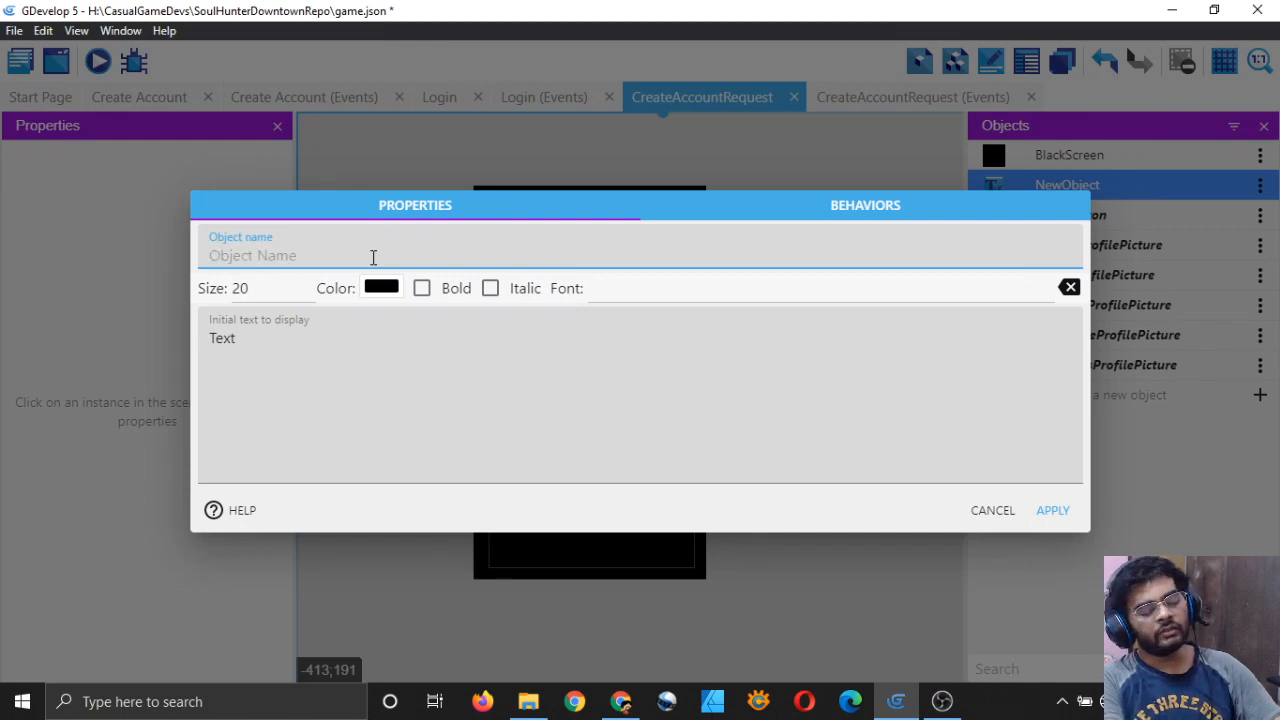
{"action": "type", "text": "ME"}
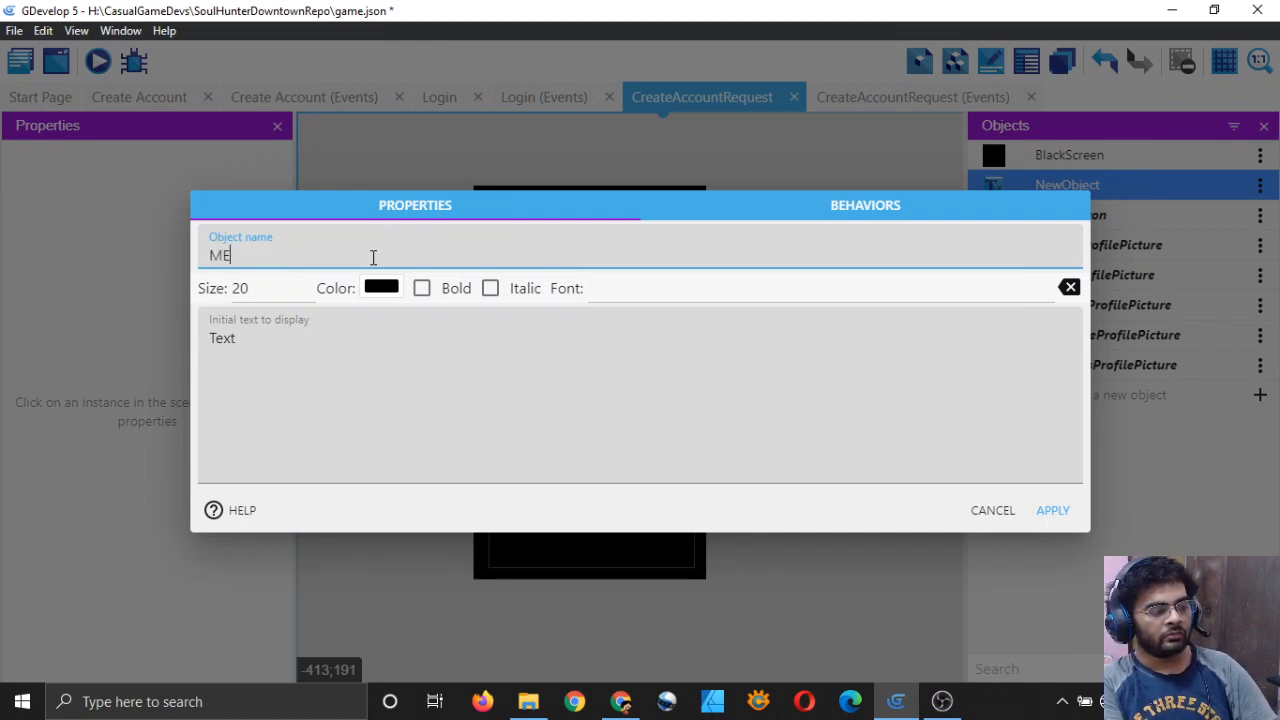
{"action": "type", "text": "ssageText"}
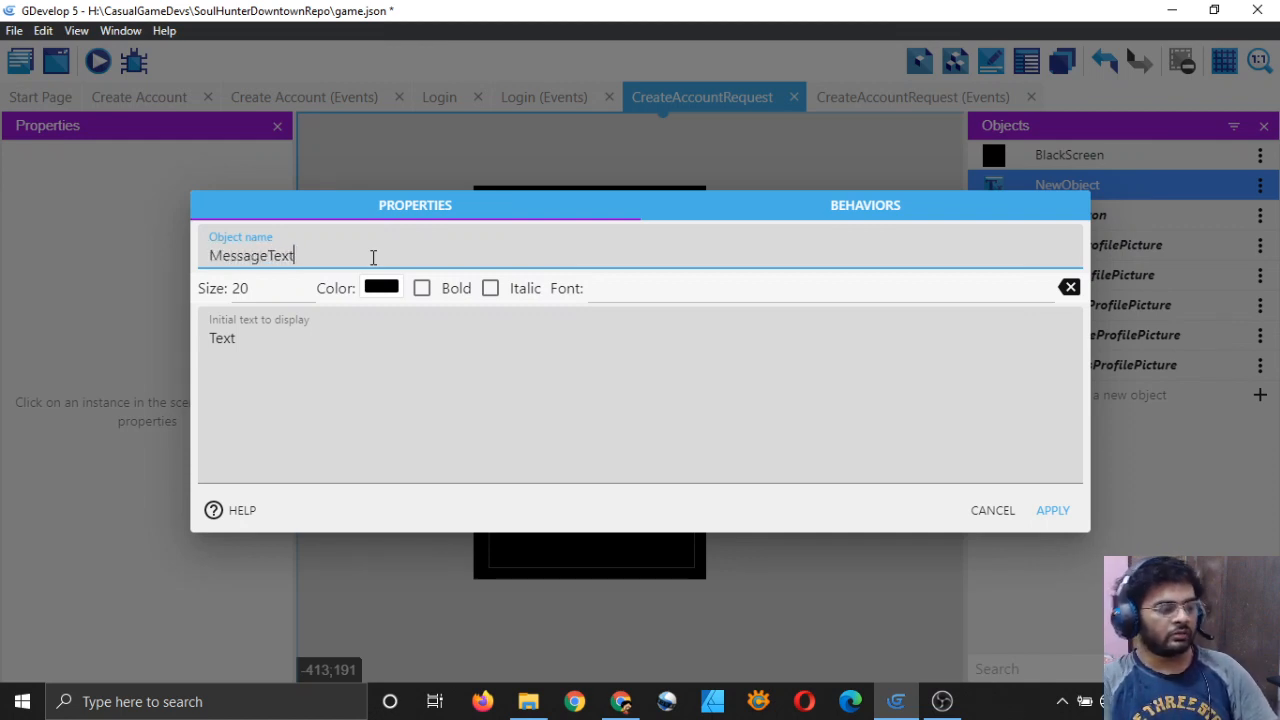
Step: Give MessageText size 40, white colour and the text 'Error Occurred', then apply
{"action": "left_click", "coordinate": [266, 294]}
{"action": "key", "text": "BackSpace"}
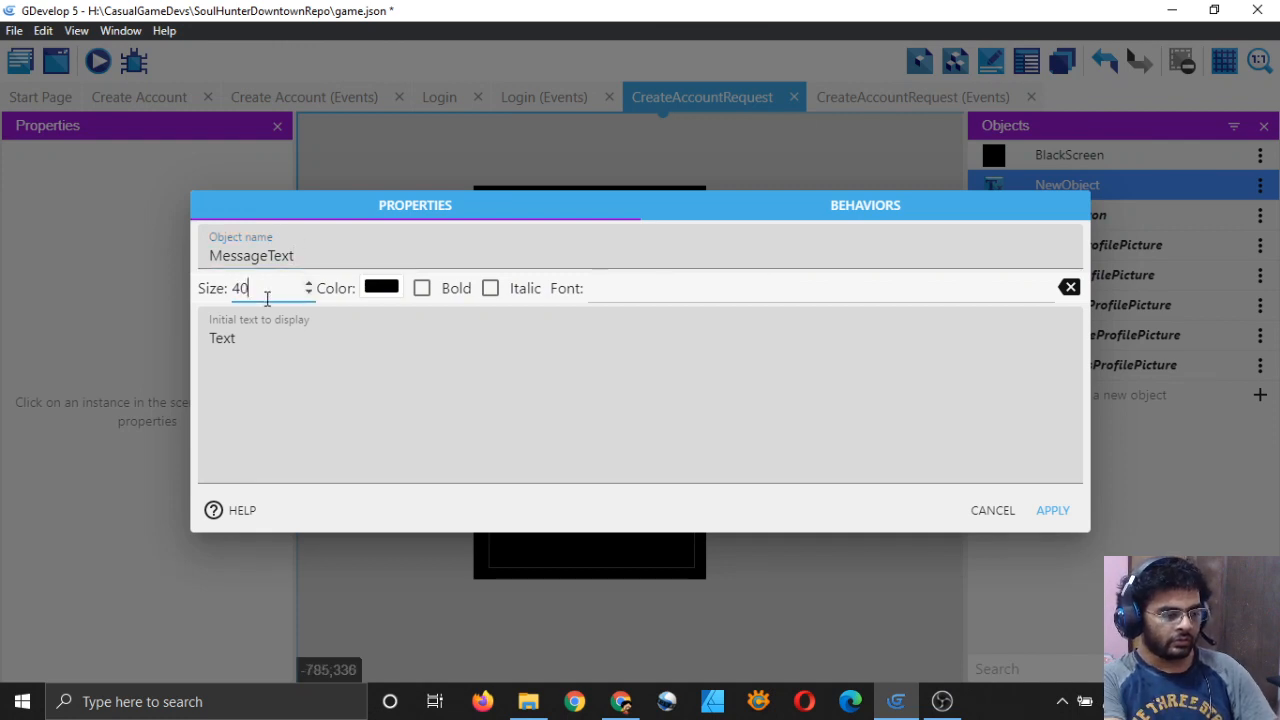
{"action": "left_click", "coordinate": [383, 290]}
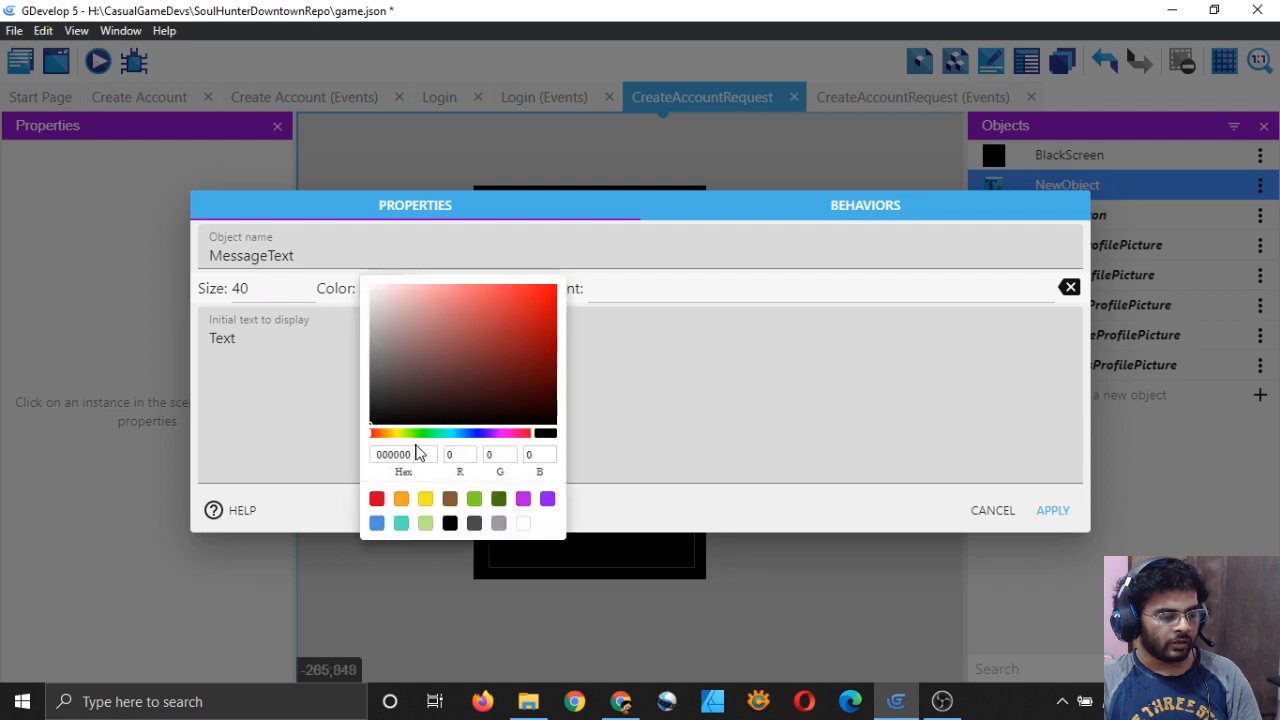
{"action": "left_click", "coordinate": [523, 523]}
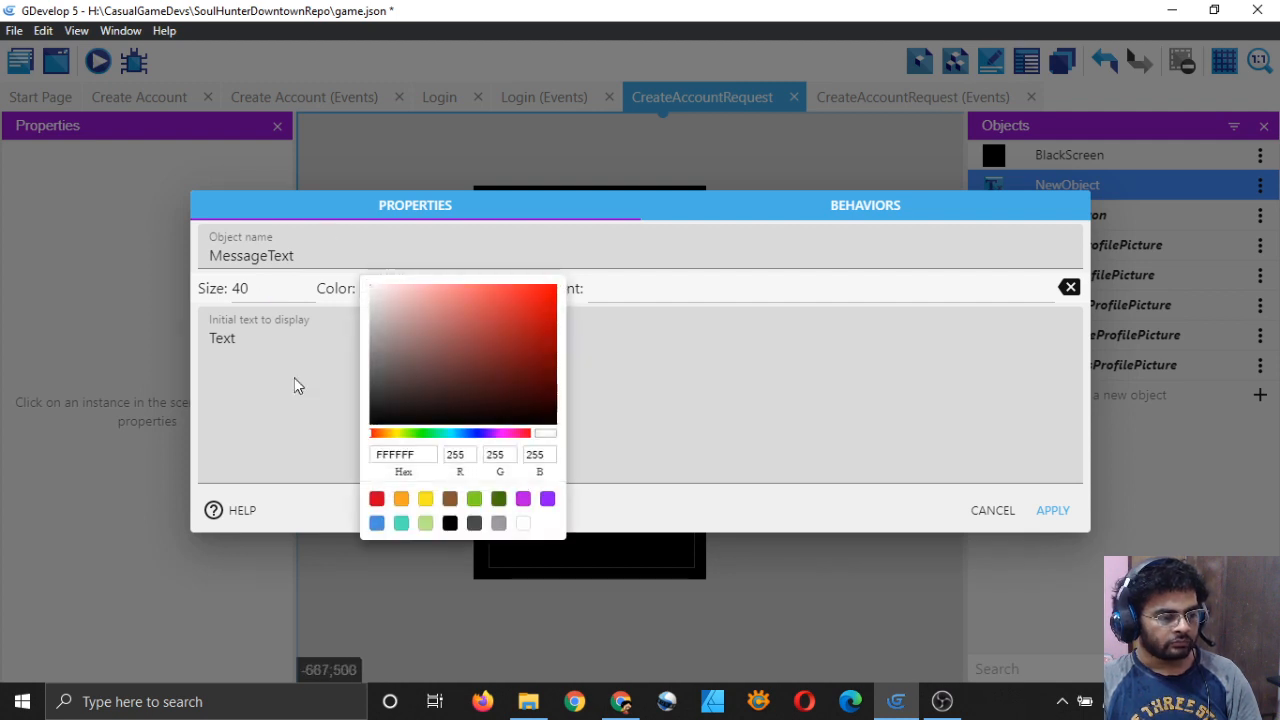
{"action": "left_click", "coordinate": [287, 344]}
{"action": "key", "text": "ctrl+a"}
{"action": "key", "text": "BackSpace"}
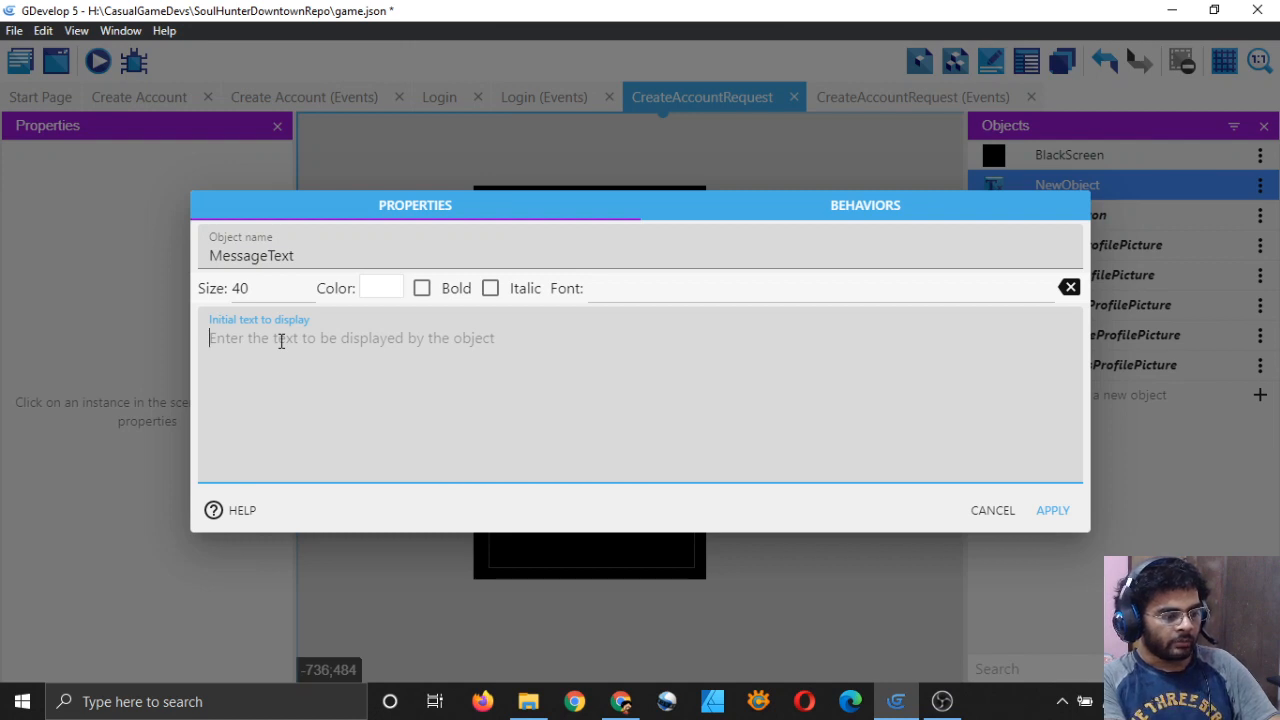
{"action": "type", "text": "Error Oc"}
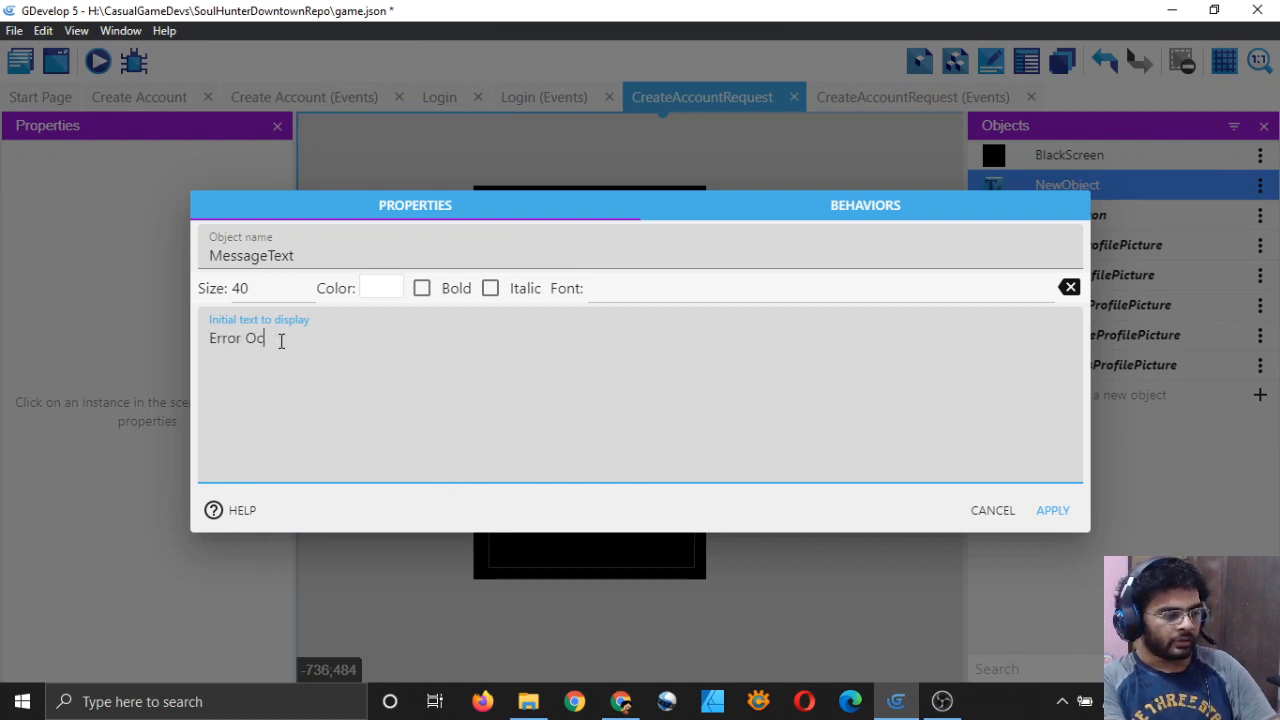
{"action": "type", "text": "curred"}
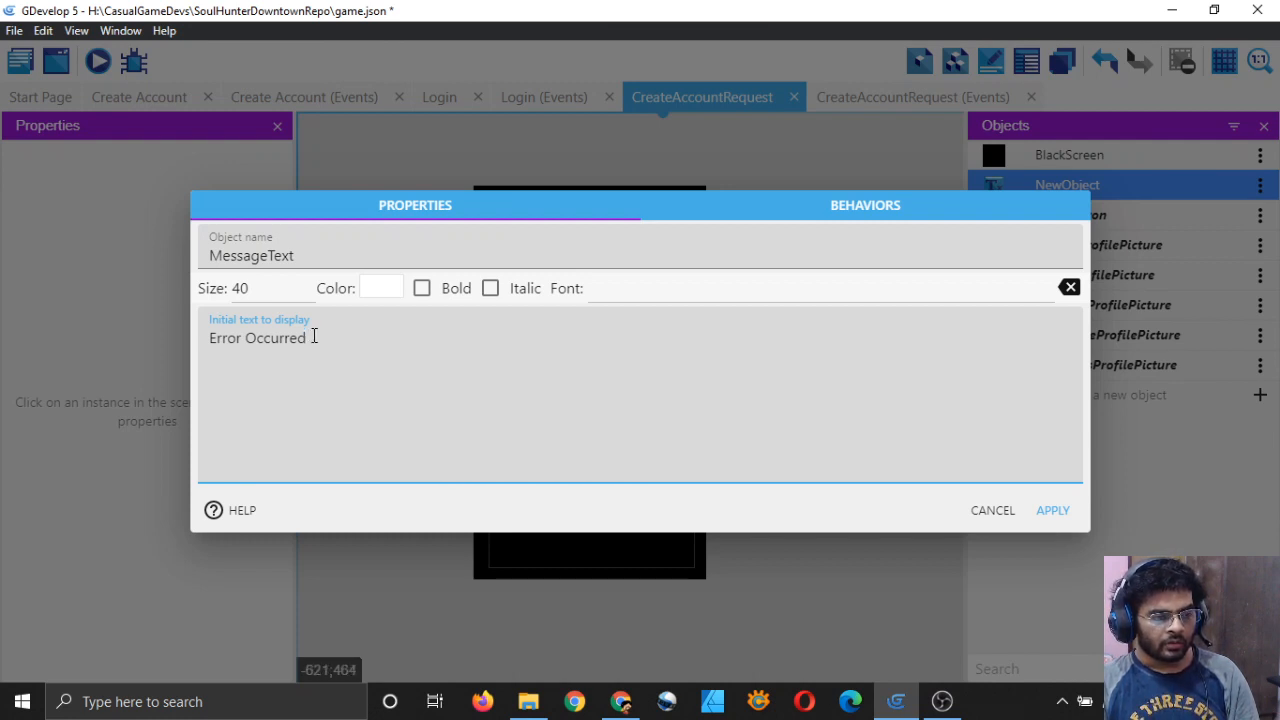
{"action": "left_click", "coordinate": [1050, 512]}
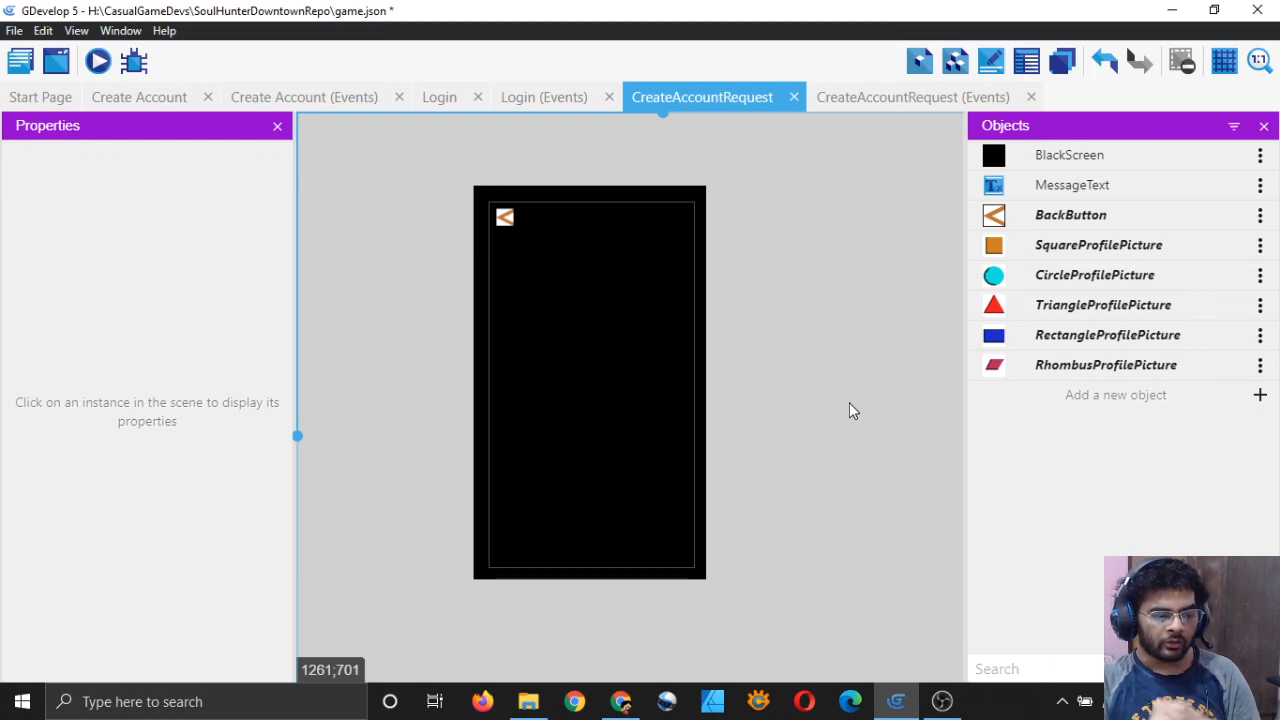
Step: Place a MessageText instance near the bottom of the scene, around Y 1217
{"action": "left_click", "coordinate": [993, 189]}
{"action": "left_click_drag", "start_coordinate": [993, 190], "coordinate": [551, 535]}
{"action": "scroll", "coordinate": [607, 558], "scroll_direction": "up", "scroll_amount": 8}
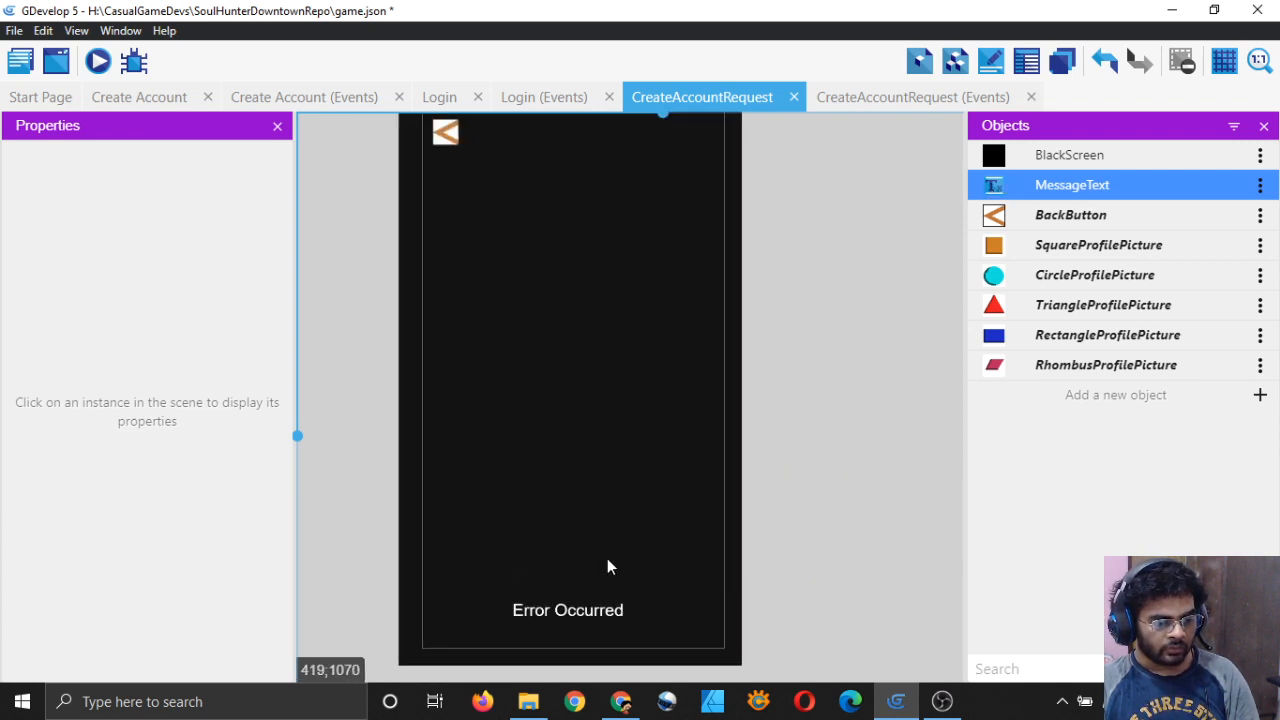
{"action": "scroll", "coordinate": [604, 505], "scroll_direction": "down", "scroll_amount": 3}
{"action": "left_click", "coordinate": [619, 445]}
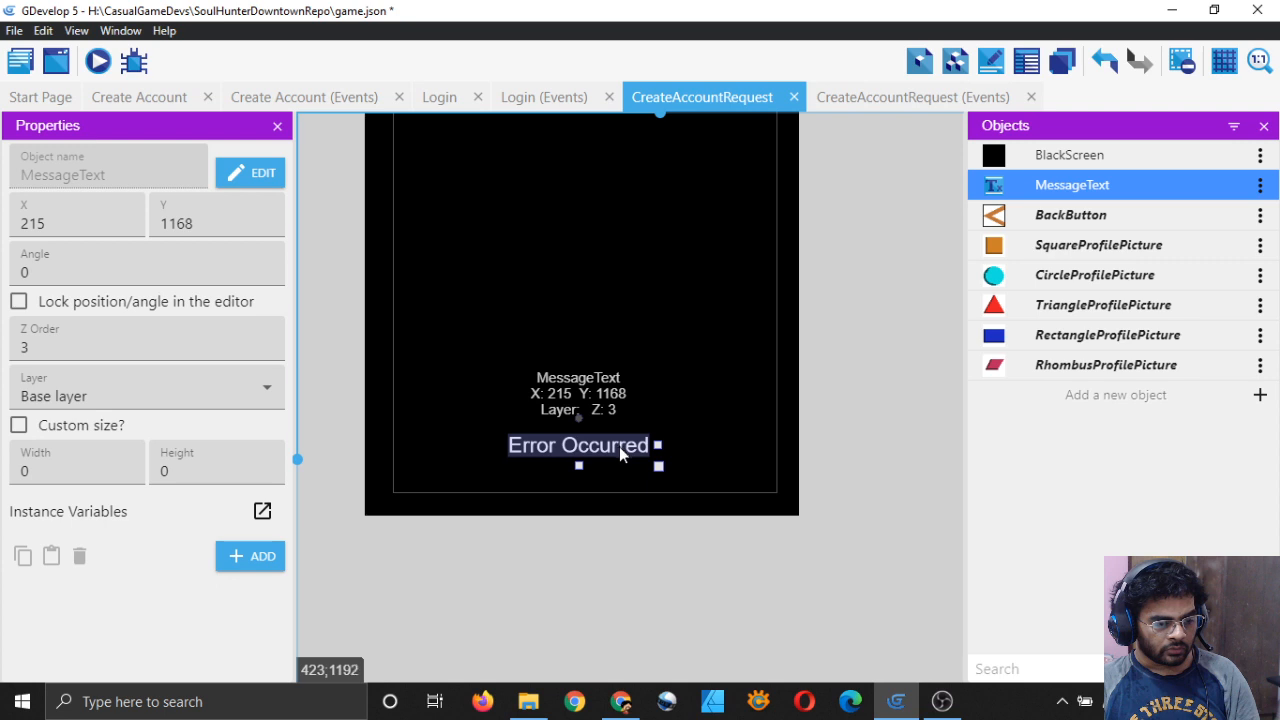
{"action": "mouse_move", "coordinate": [619, 446]}
{"action": "left_mouse_down"}
{"action": "mouse_move", "coordinate": [631, 480]}
{"action": "mouse_move", "coordinate": [622, 470]}
{"action": "left_mouse_up"}
{"action": "left_click", "coordinate": [806, 380]}
{"action": "left_click", "coordinate": [869, 368]}
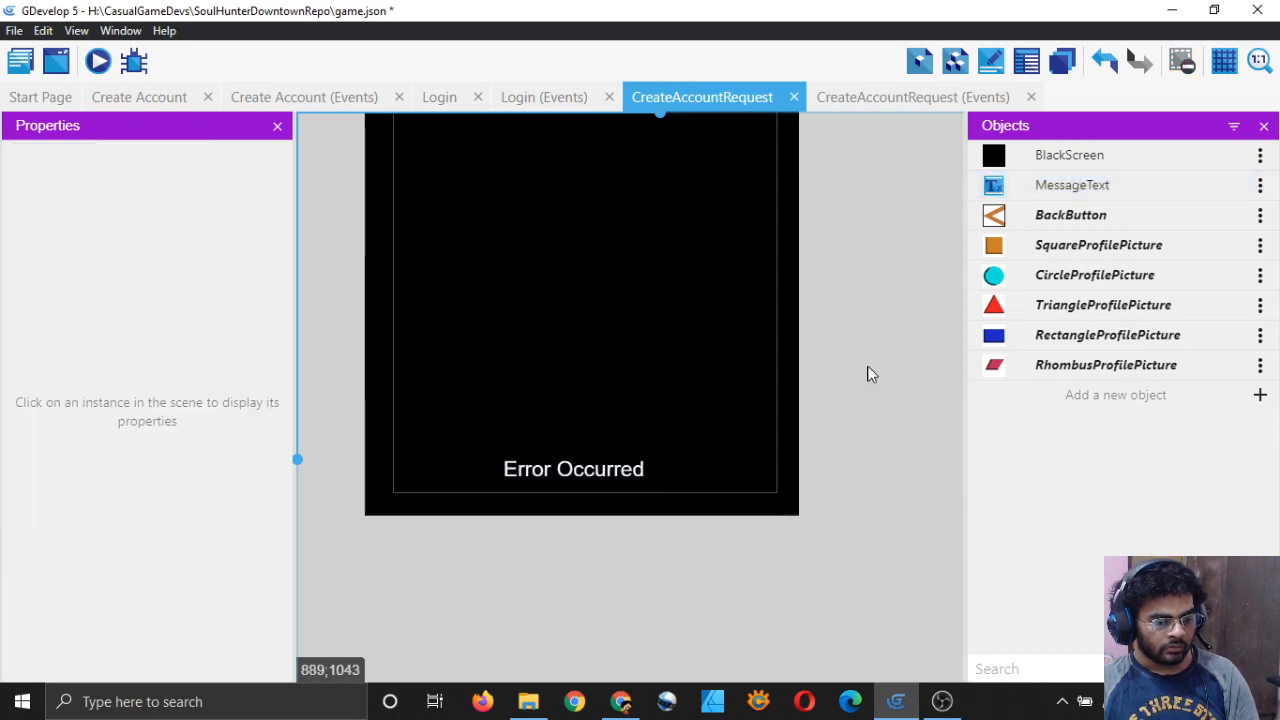
Step: Shift the Error Occurred text slightly right and save the project
{"action": "scroll", "coordinate": [868, 367], "scroll_direction": "down", "scroll_amount": 5}
{"action": "scroll", "coordinate": [868, 367], "scroll_direction": "down", "scroll_amount": 7, "text": "ctrl"}
{"action": "left_click_drag", "start_coordinate": [622, 425], "coordinate": [630, 425]}
{"action": "left_click", "coordinate": [855, 348]}
{"action": "middle_click_drag", "start_coordinate": [832, 270], "coordinate": [805, 333]}
{"action": "scroll", "coordinate": [790, 340], "scroll_direction": "down", "scroll_amount": 5, "text": "ctrl"}
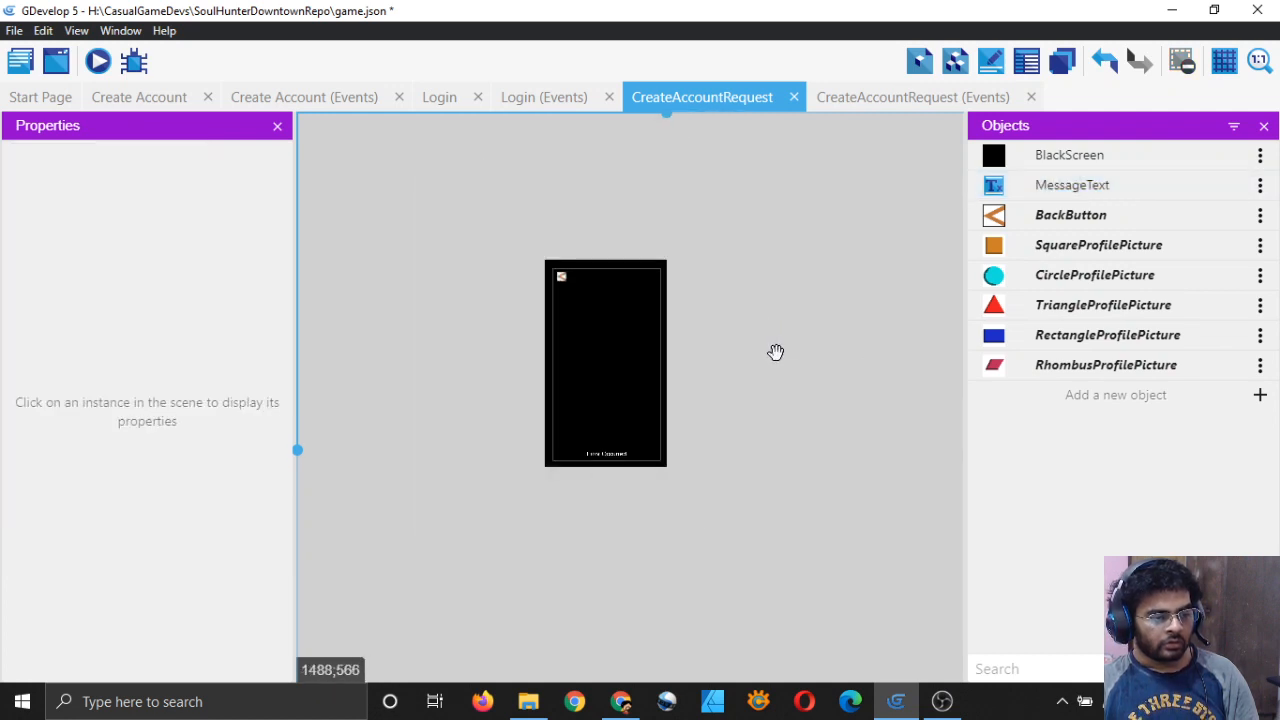
{"action": "key", "text": "ctrl+s"}
{"action": "scroll", "coordinate": [760, 345], "scroll_direction": "up", "scroll_amount": 5, "text": "ctrl"}
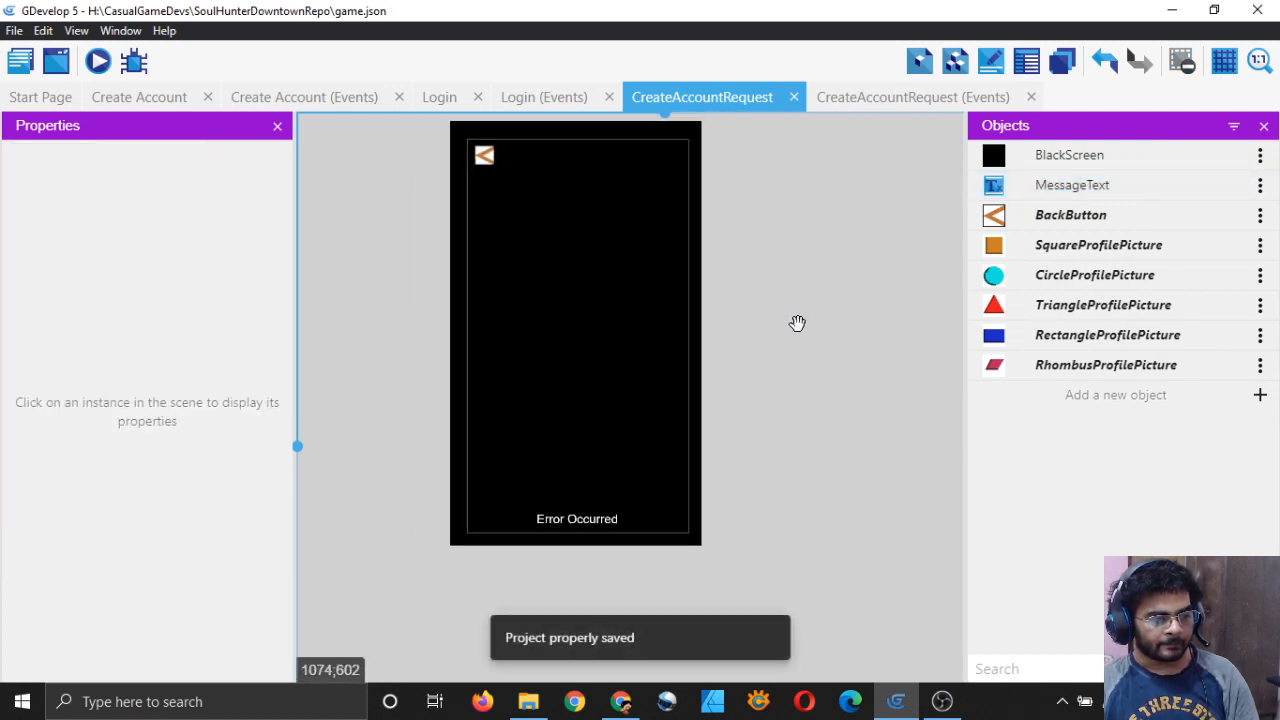
{"action": "scroll", "coordinate": [798, 325], "scroll_direction": "down", "scroll_amount": 2, "text": "ctrl"}
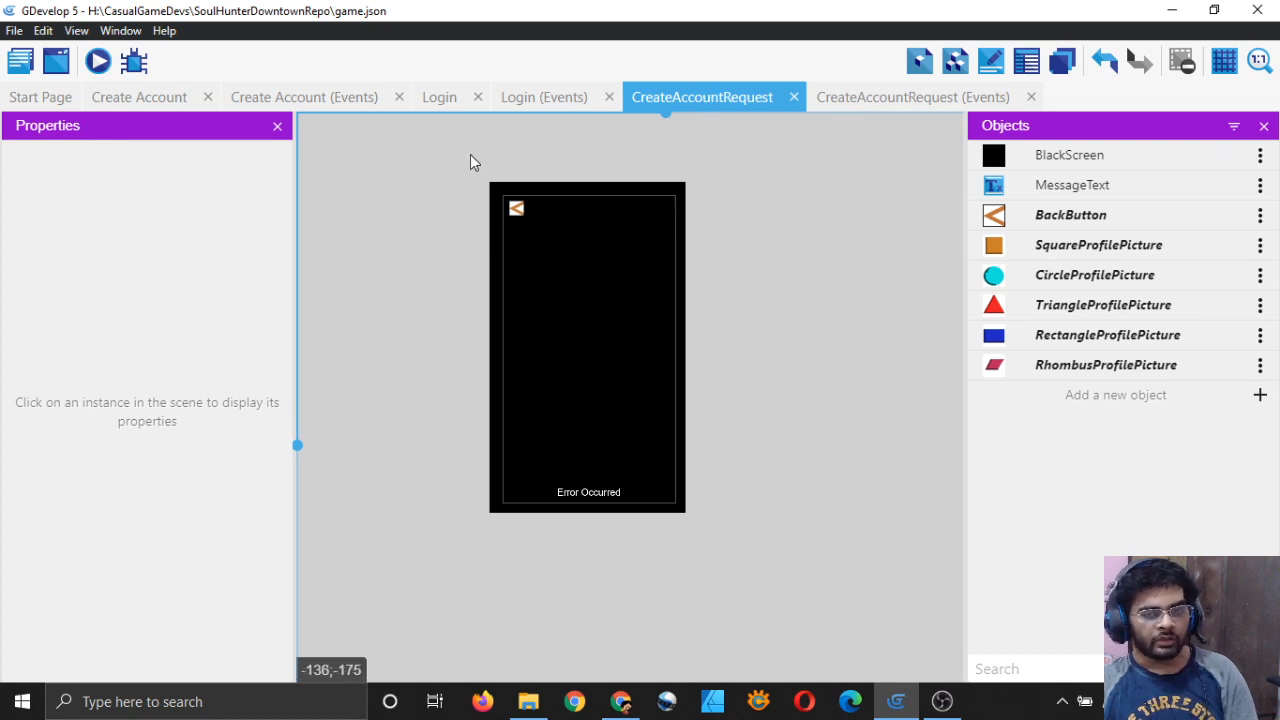
Step: Copy the request-sending event from the LoginRequest events, then switch to the CreateAccountRequest events
{"action": "left_click", "coordinate": [8, 60]}
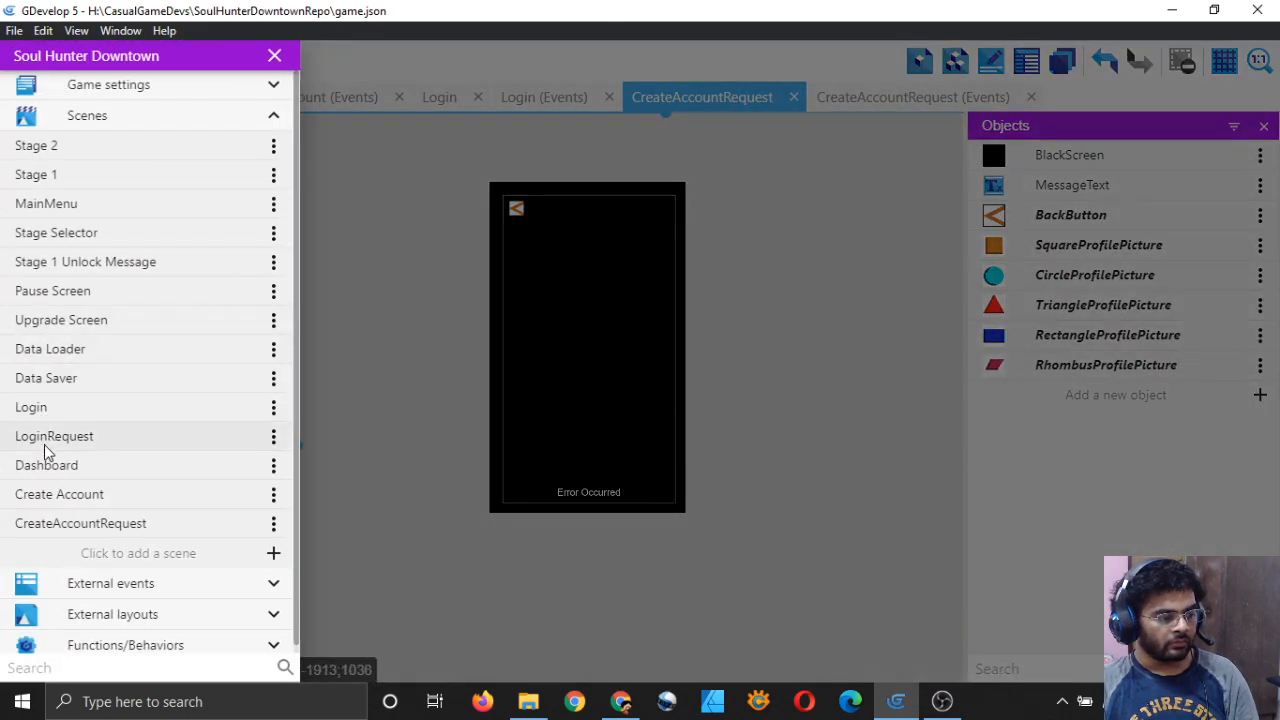
{"action": "left_click", "coordinate": [44, 444]}
{"action": "left_click", "coordinate": [1200, 100]}
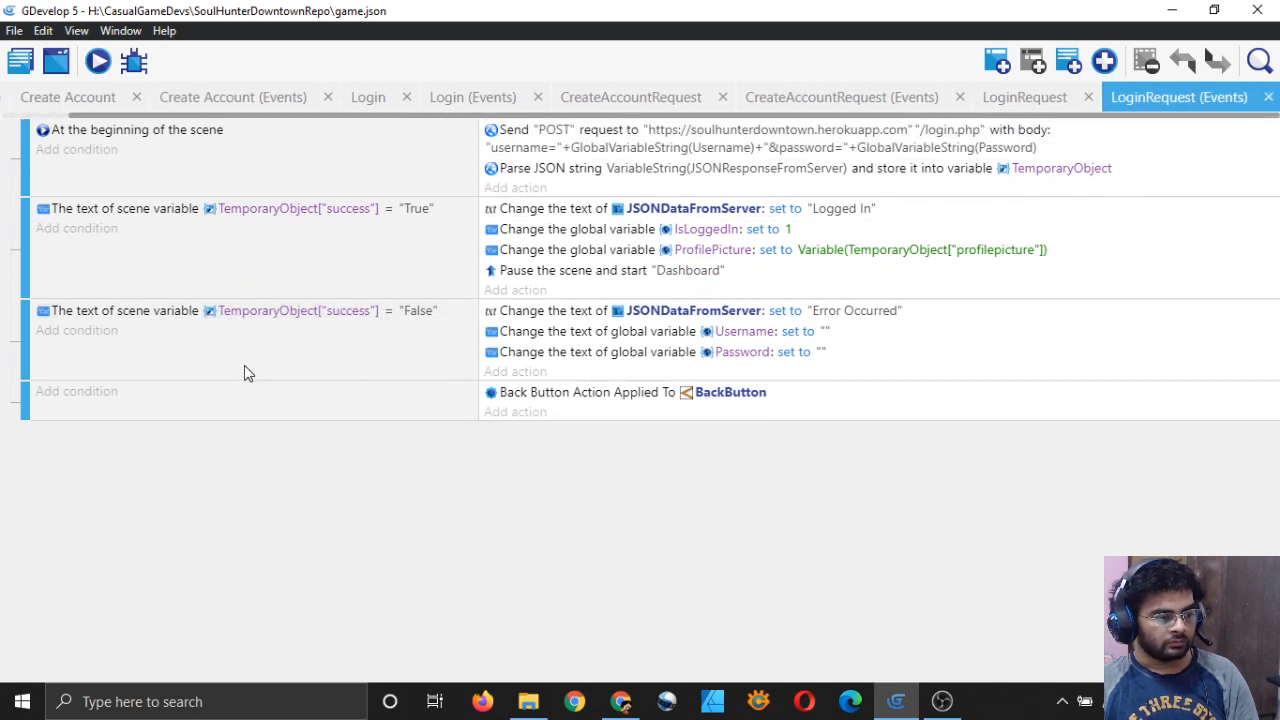
{"action": "right_click", "coordinate": [282, 188]}
{"action": "left_click", "coordinate": [291, 197]}
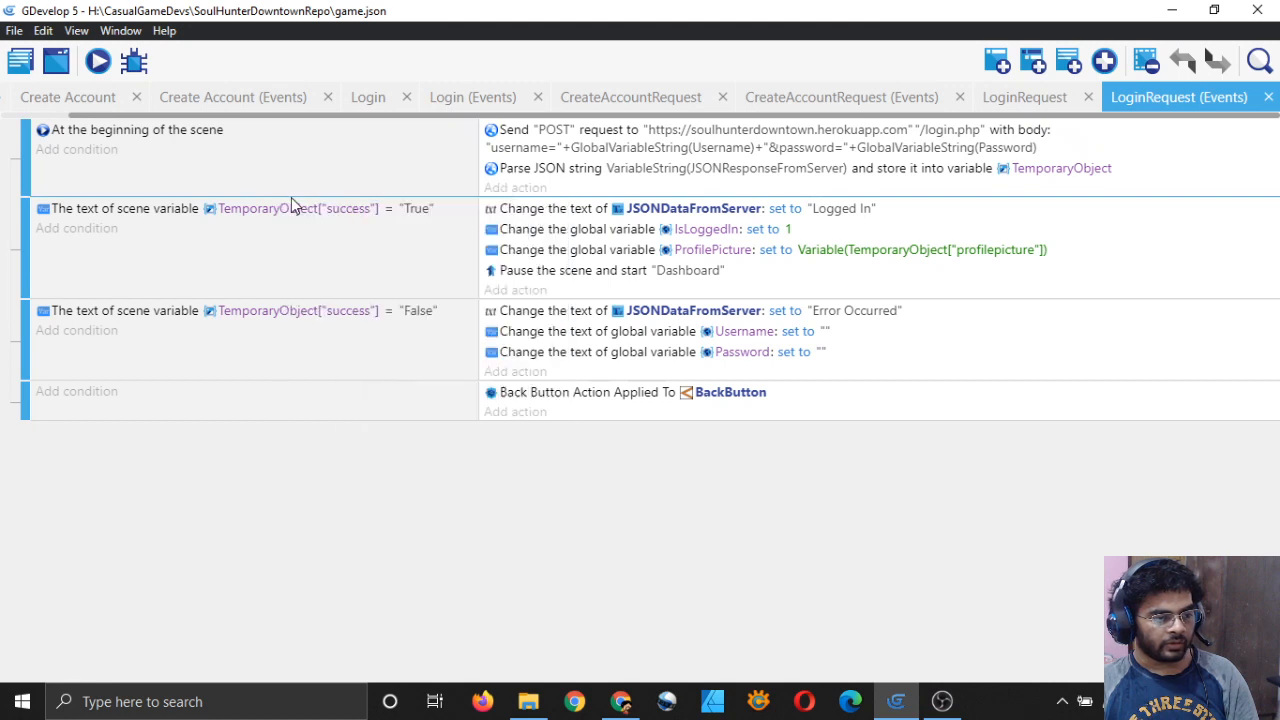
{"action": "left_click", "coordinate": [861, 96]}
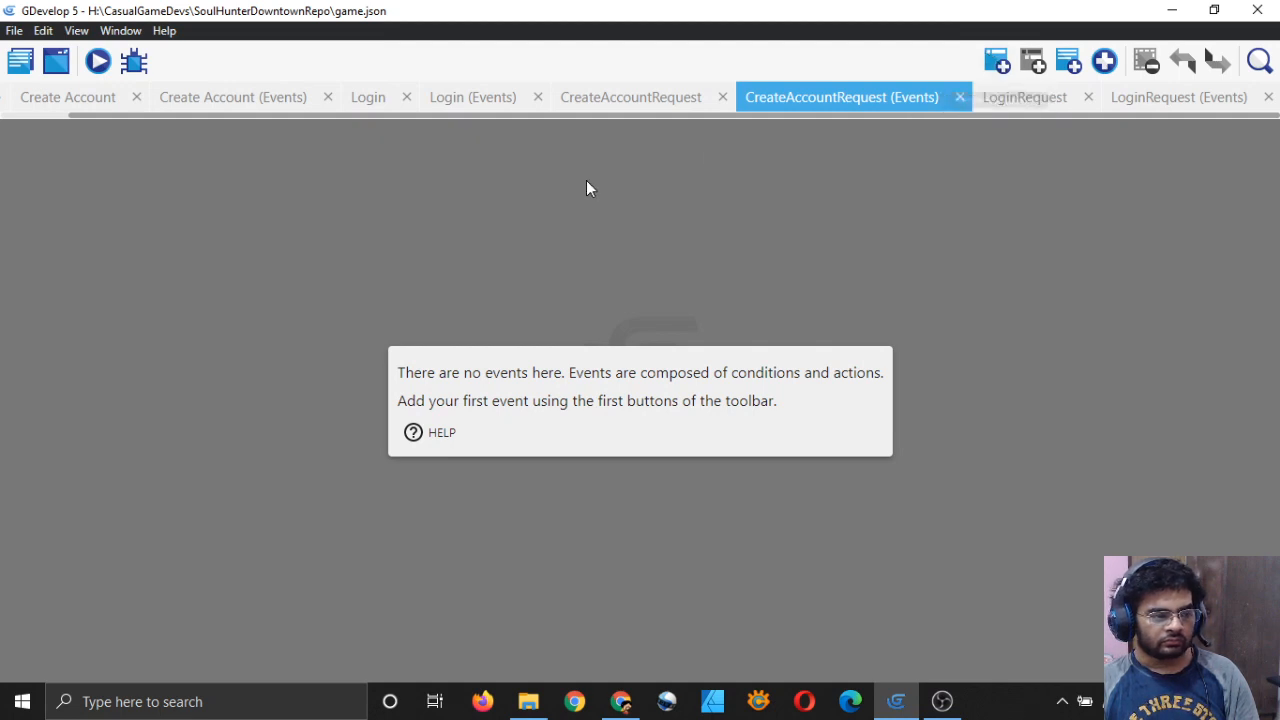
Step: Add a new event and paste the copied request event into the CreateAccountRequest sheet
{"action": "left_click", "coordinate": [992, 64]}
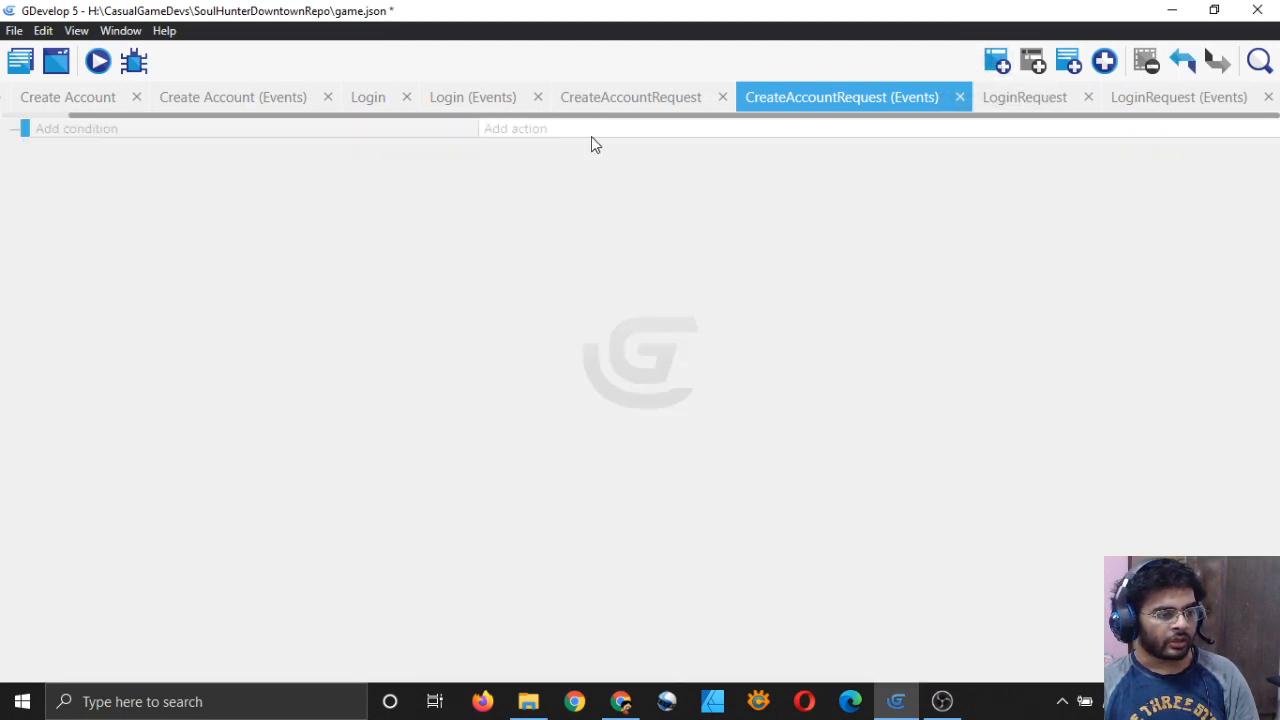
{"action": "right_click", "coordinate": [642, 131]}
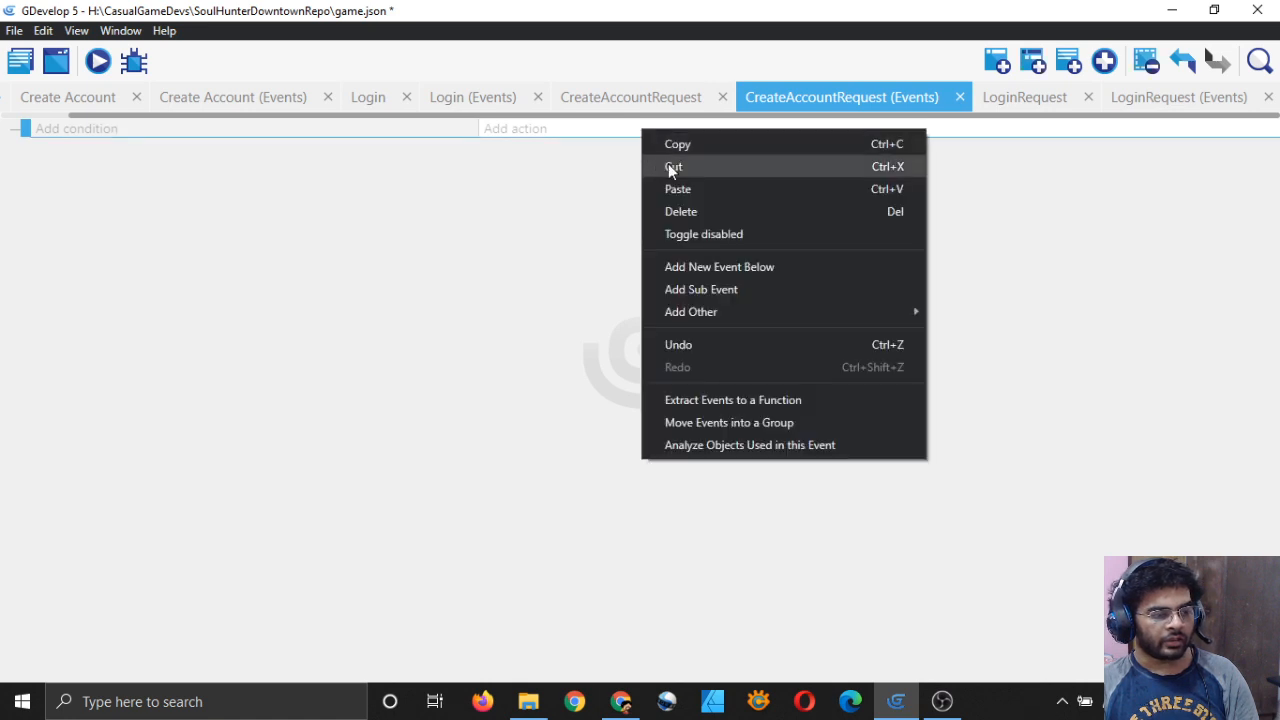
{"action": "left_click", "coordinate": [676, 190]}
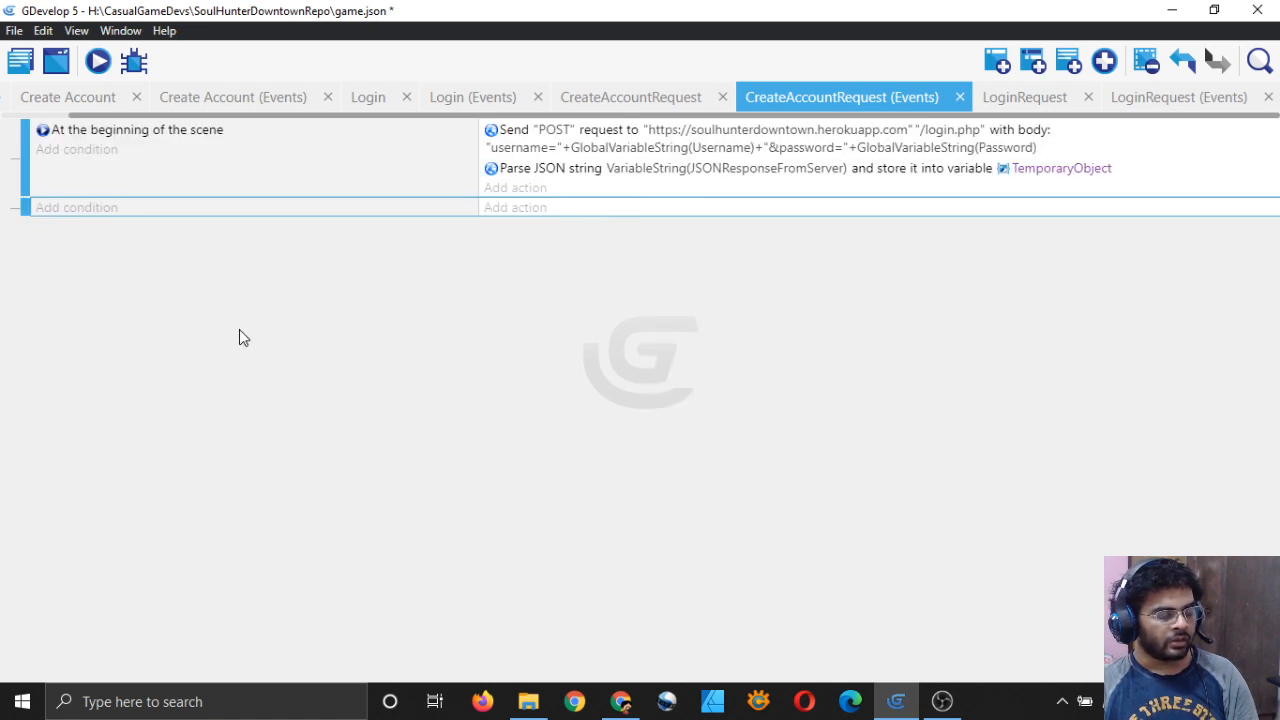
Step: Change the Send POST request path to /adduserdata.php
{"action": "double_click", "coordinate": [516, 137]}
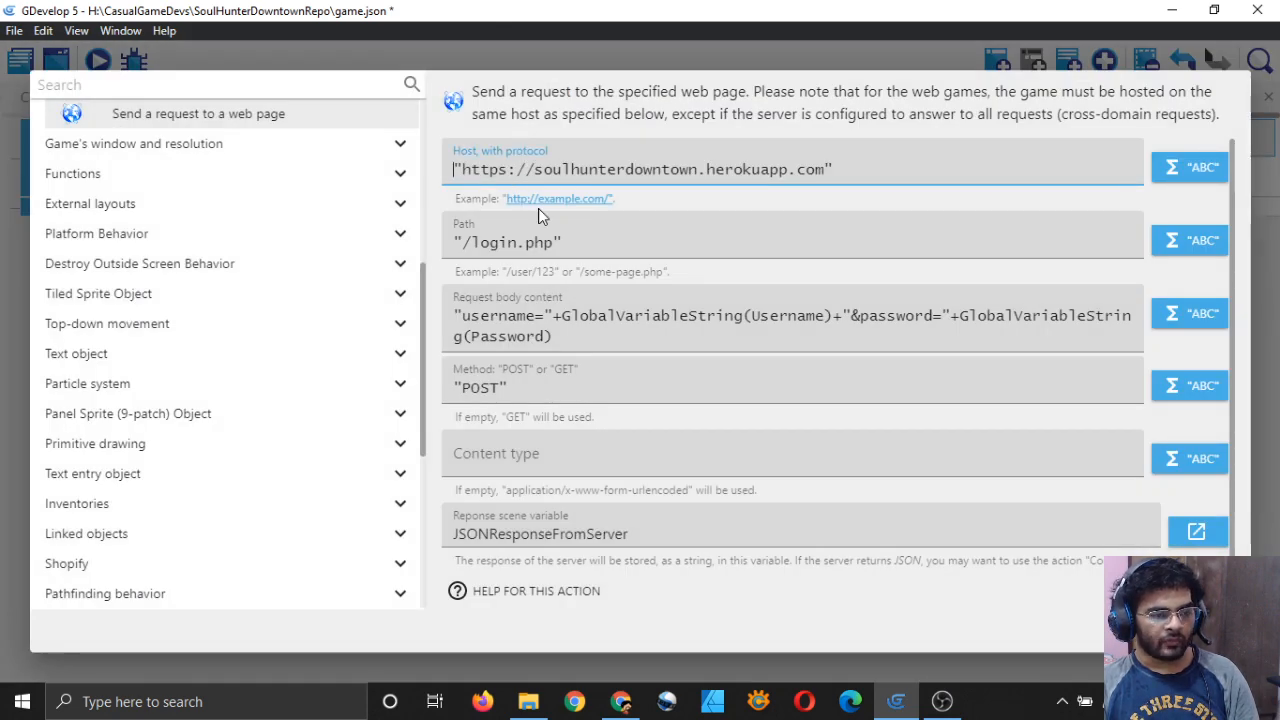
{"action": "left_click", "coordinate": [513, 242]}
{"action": "key", "text": "BackSpace"}
{"action": "key", "text": "BackSpace"}
{"action": "key", "text": "BackSpace"}
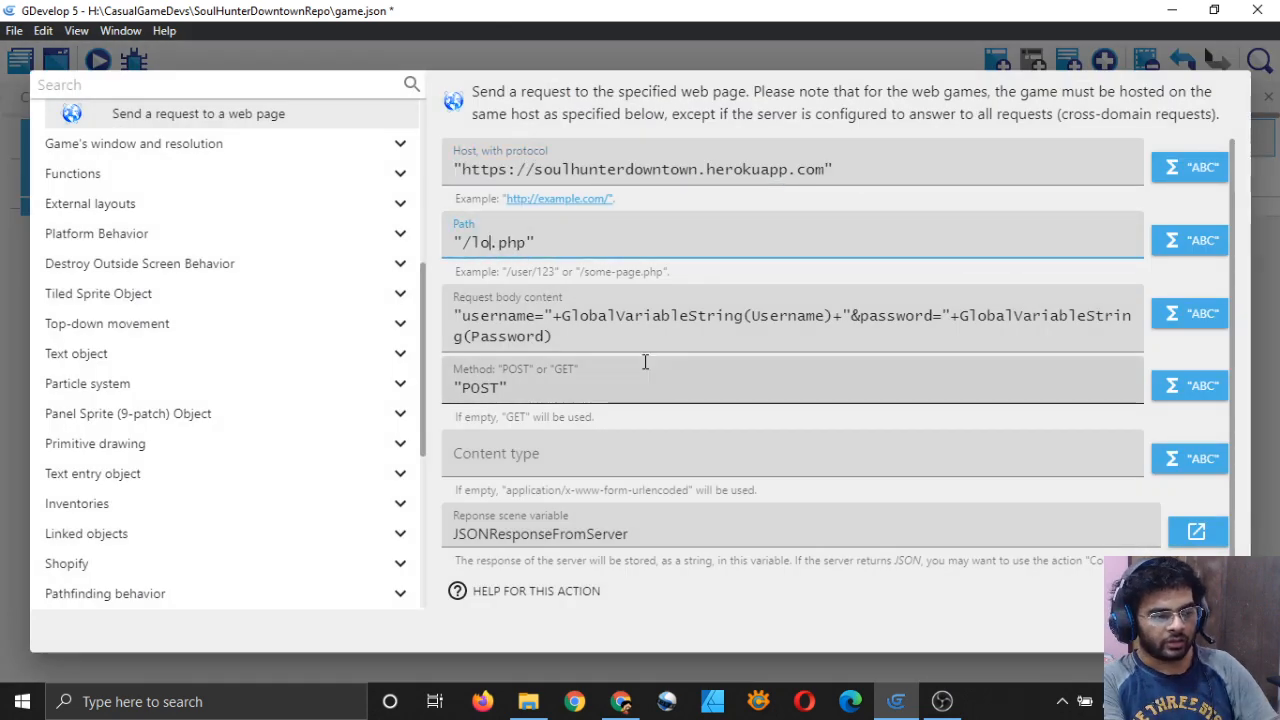
{"action": "key", "text": "BackSpace"}
{"action": "key", "text": "BackSpace"}
{"action": "type", "text": "adduserdata"}
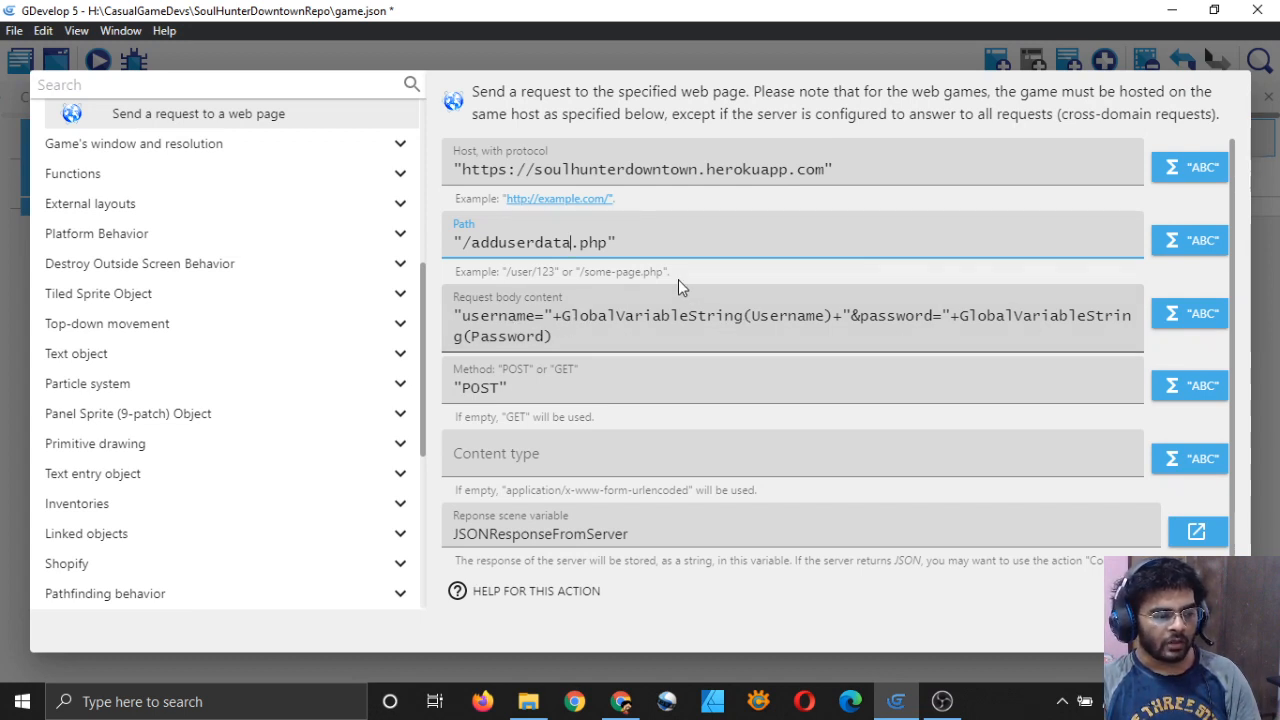
Step: Clear the response variable and create a new scene variable named JSONResponseFromServer
{"action": "scroll", "coordinate": [540, 399], "scroll_direction": "down", "scroll_amount": 1}
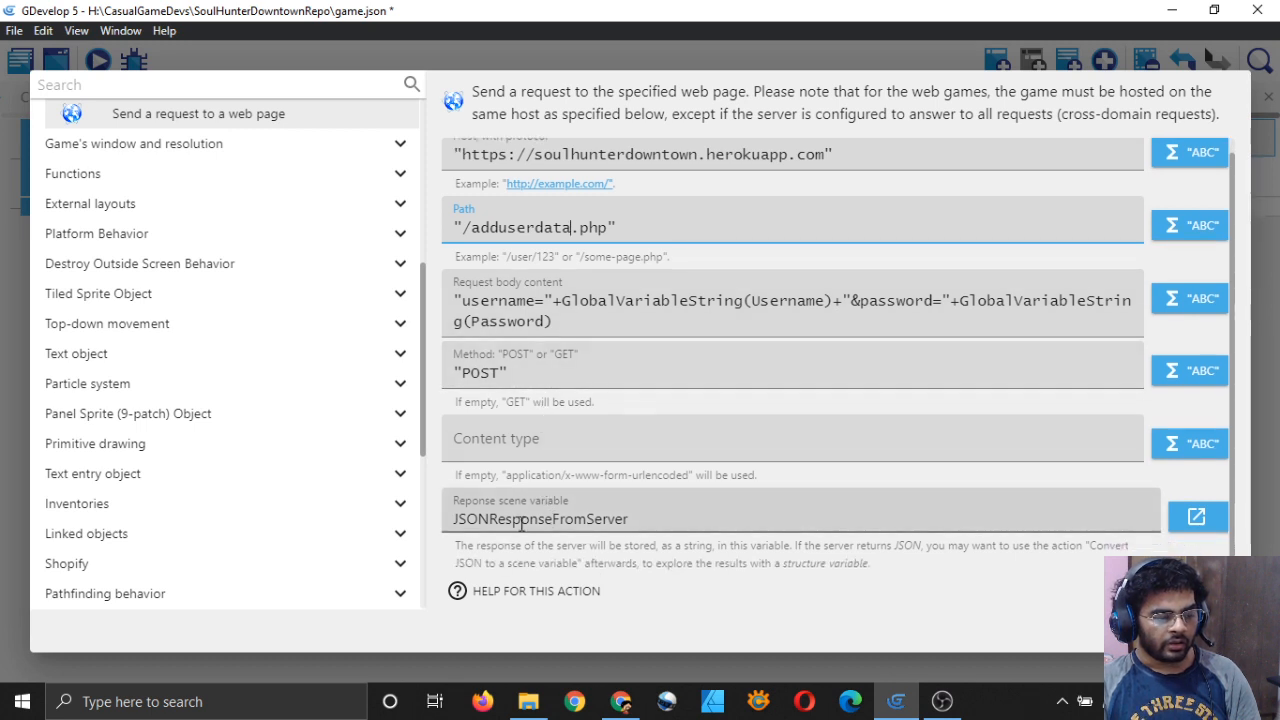
{"action": "double_click", "coordinate": [669, 518]}
{"action": "key", "text": "BackSpace"}
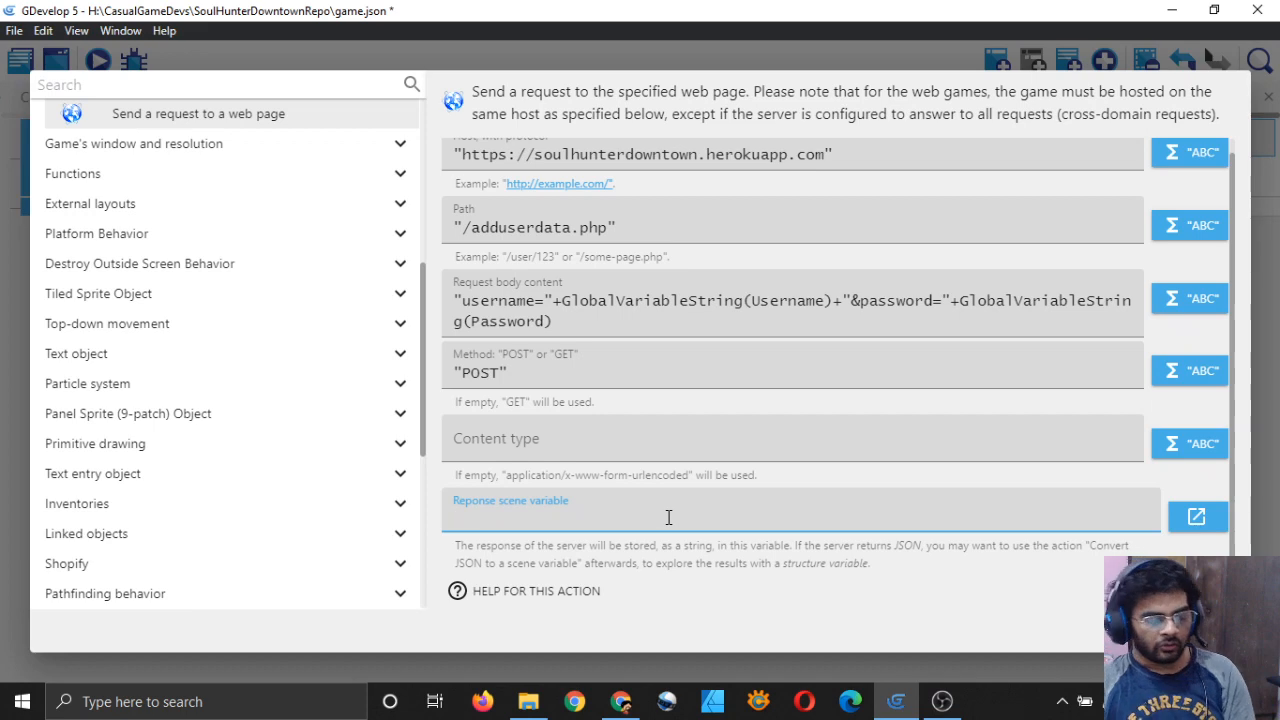
{"action": "left_click", "coordinate": [1192, 517]}
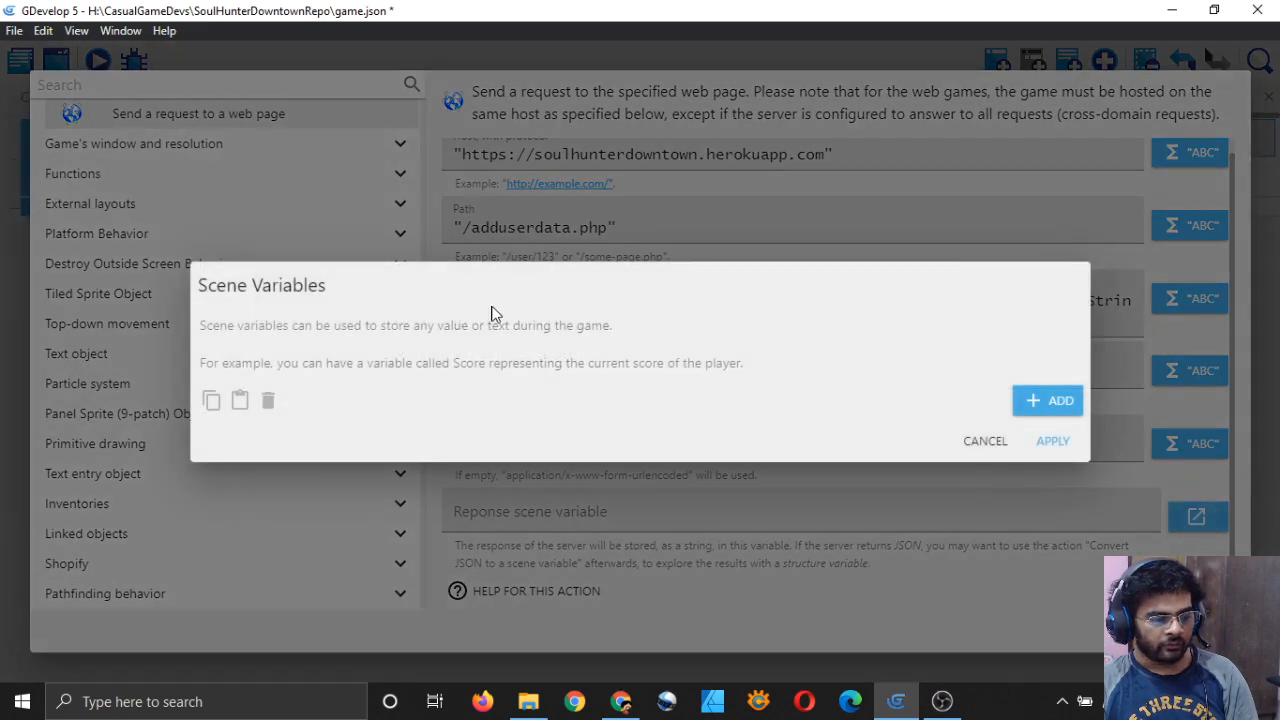
{"action": "left_click", "coordinate": [1030, 402]}
{"action": "key", "text": "ctrl+a"}
{"action": "type", "text": "J"}
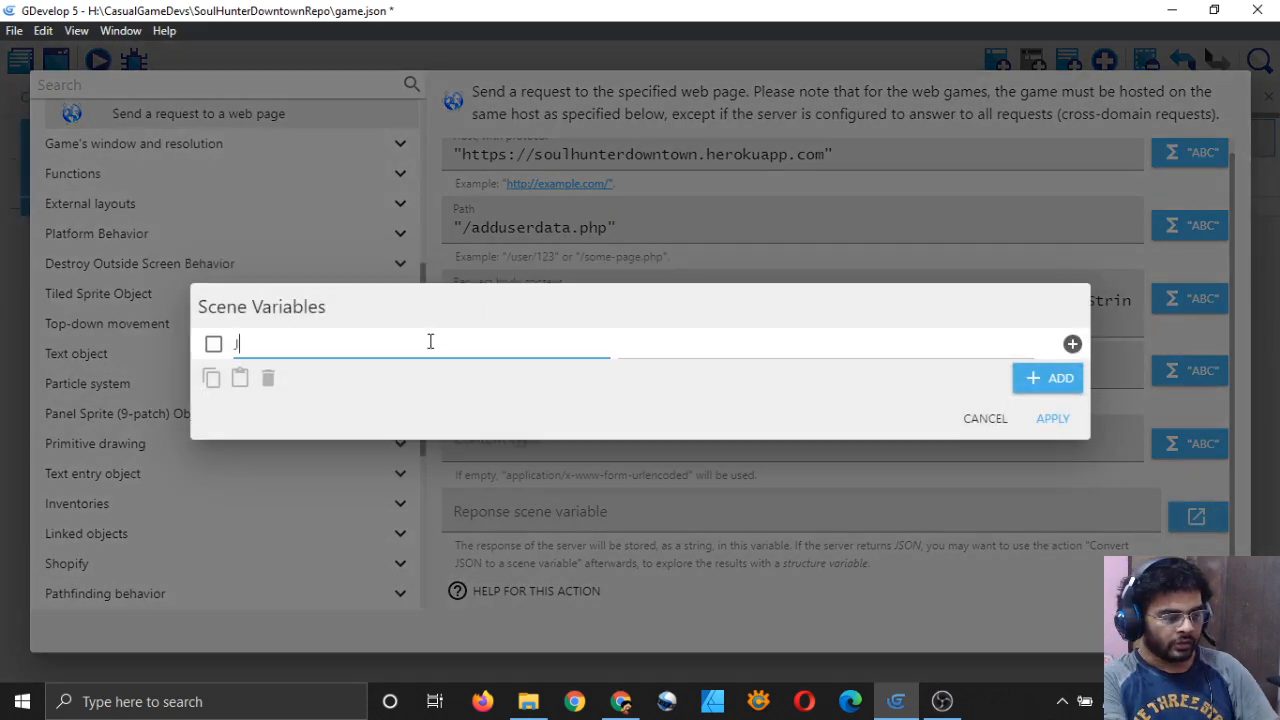
{"action": "type", "text": "SONResponseFromSErv"}
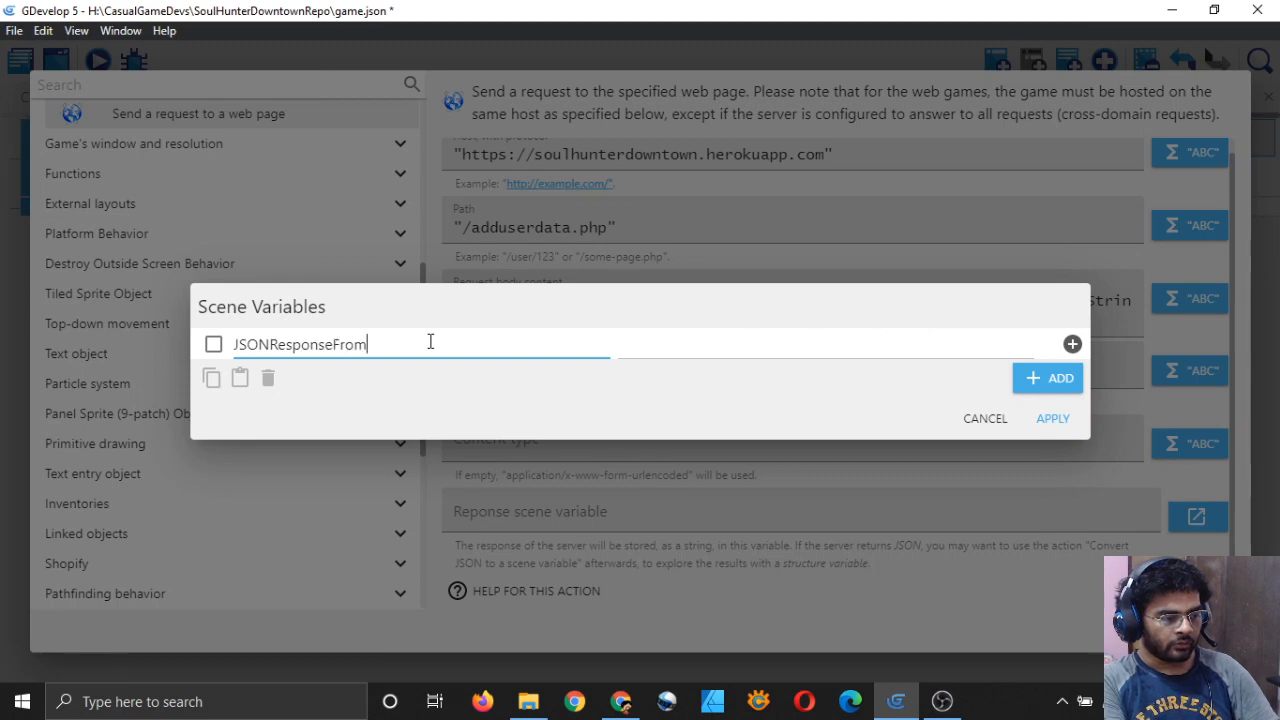
{"action": "key", "text": "BackSpace"}
{"action": "key", "text": "BackSpace"}
{"action": "key", "text": "BackSpace"}
{"action": "type", "text": "erver"}
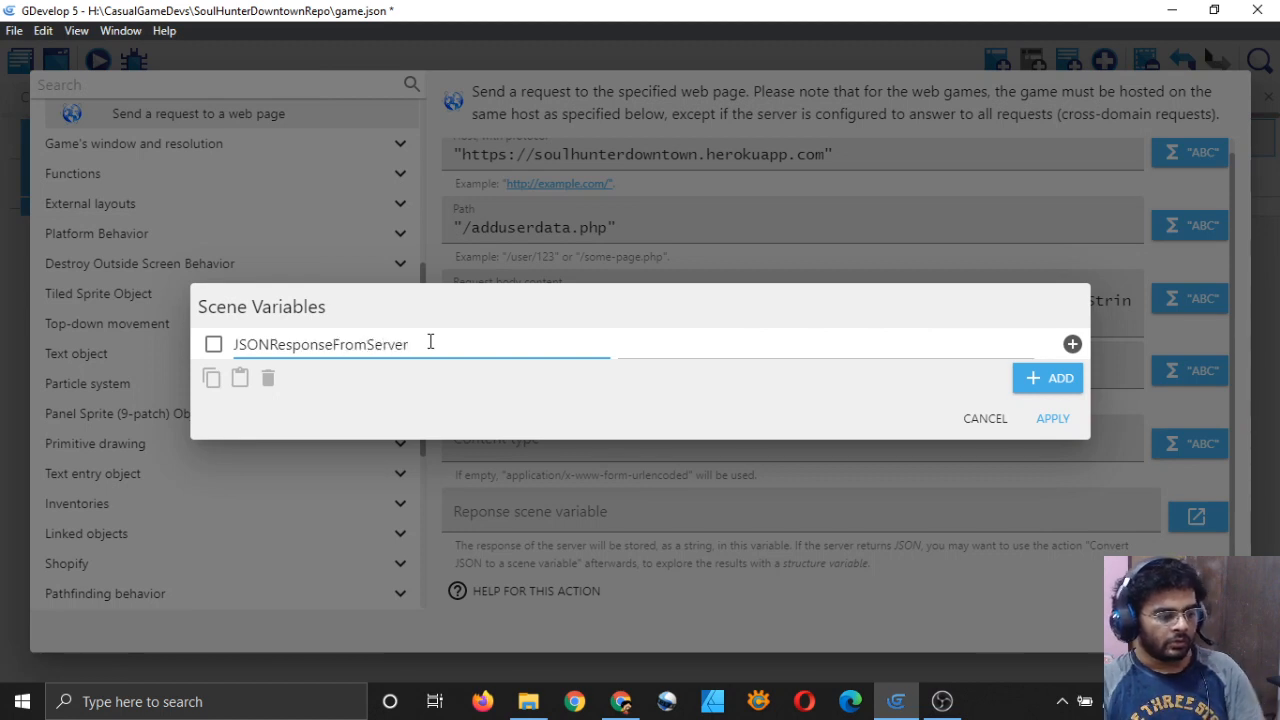
{"action": "left_click", "coordinate": [810, 420]}
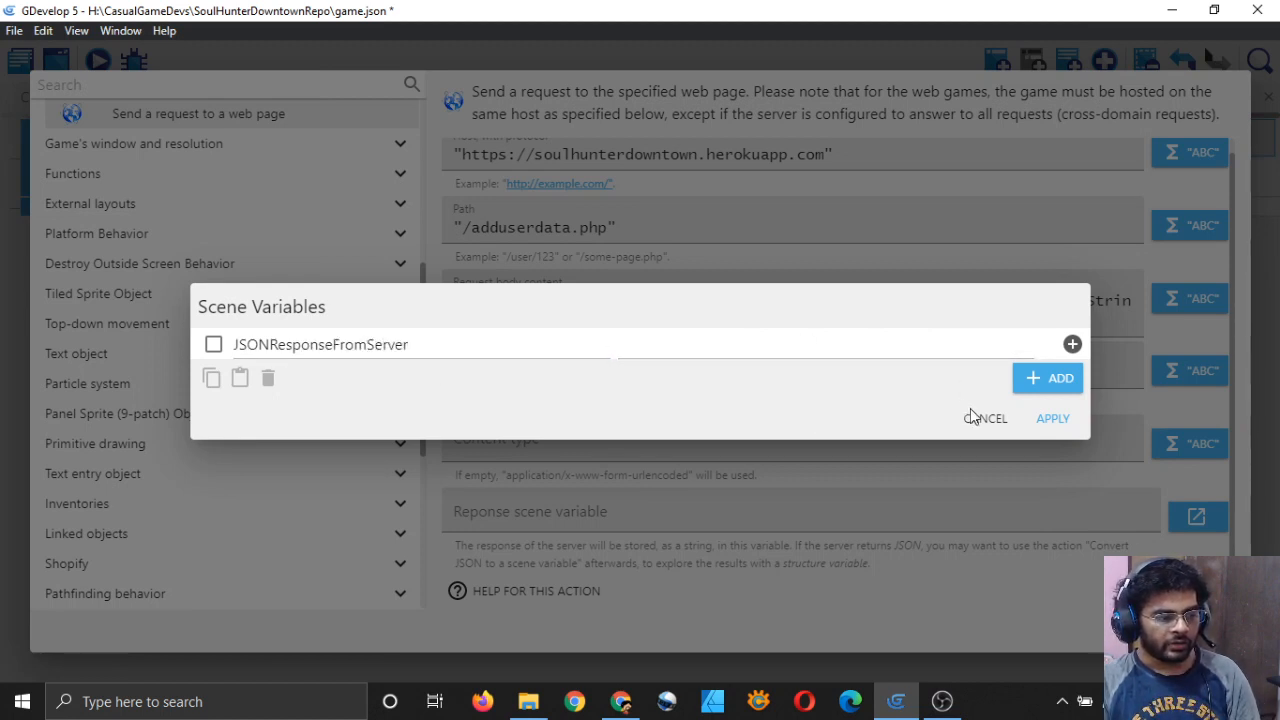
{"action": "left_click", "coordinate": [1052, 418]}
Step: Select JSONResponseFromServer as the response variable and confirm the request action
{"action": "left_click", "coordinate": [686, 520]}
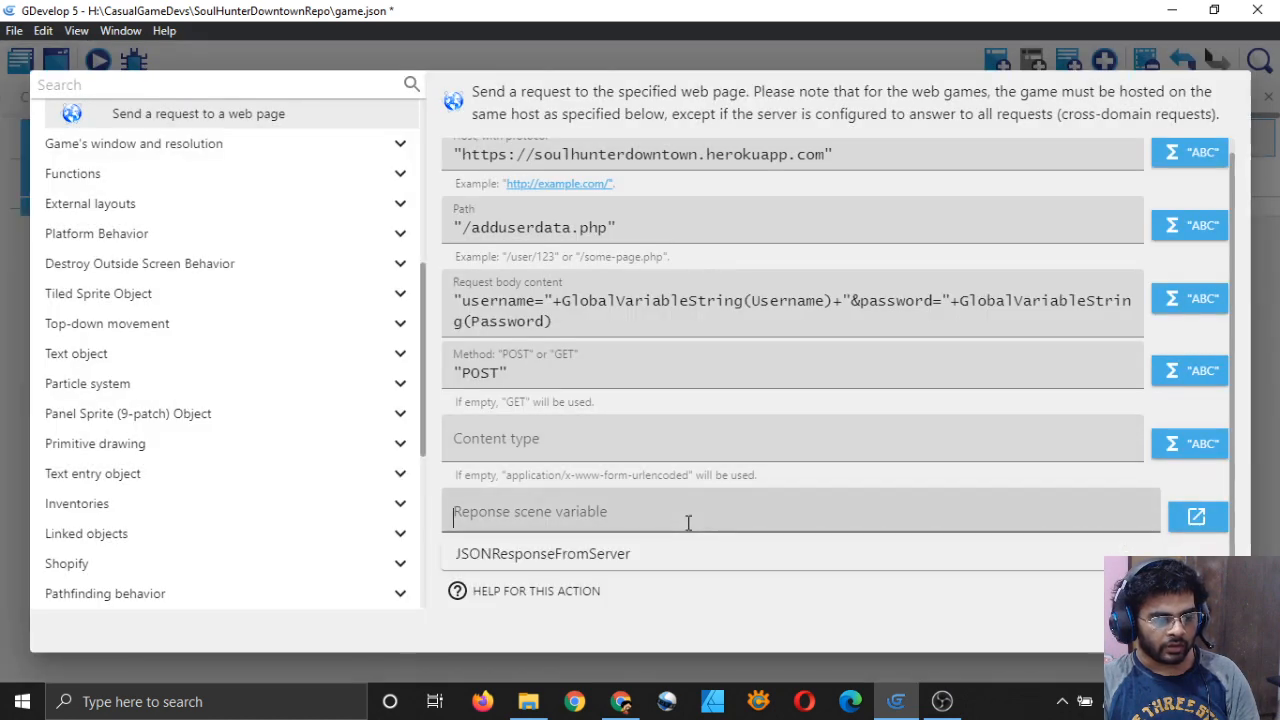
{"action": "left_click", "coordinate": [636, 553]}
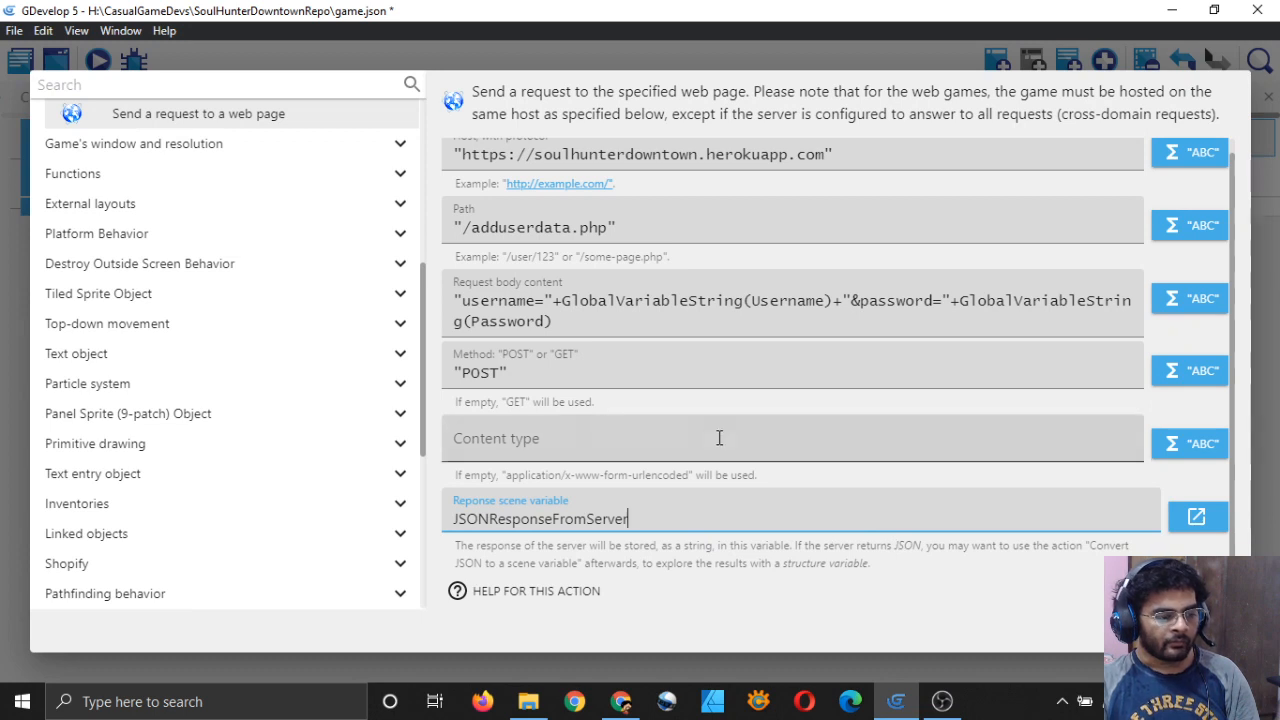
{"action": "scroll", "coordinate": [693, 395], "scroll_direction": "up", "scroll_amount": 1}
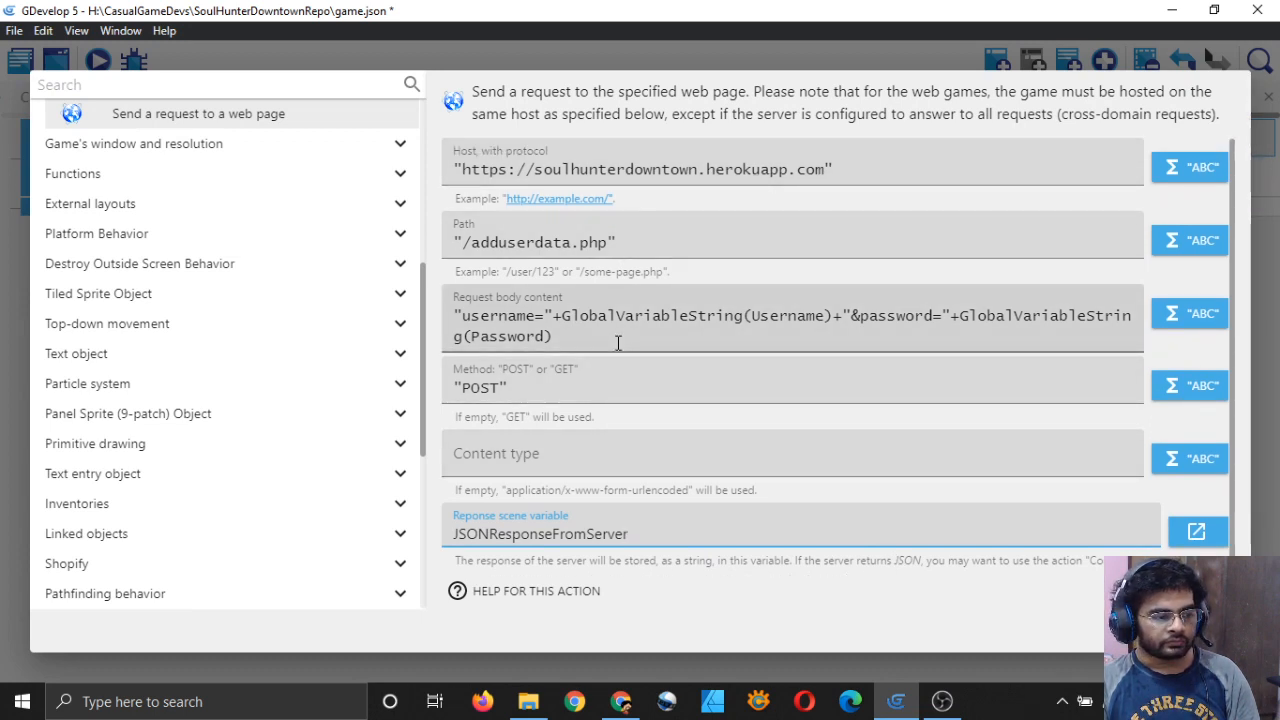
{"action": "scroll", "coordinate": [618, 345], "scroll_direction": "down", "scroll_amount": 1}
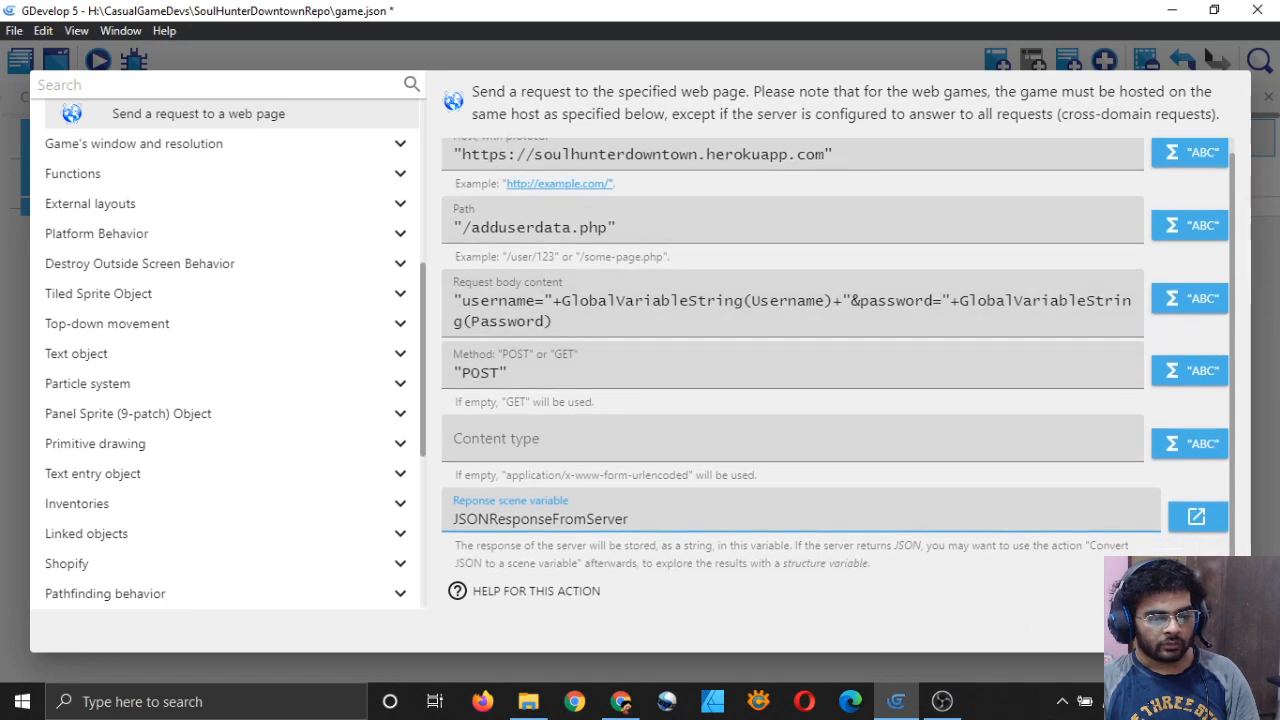
{"action": "left_click", "coordinate": [1205, 629]}
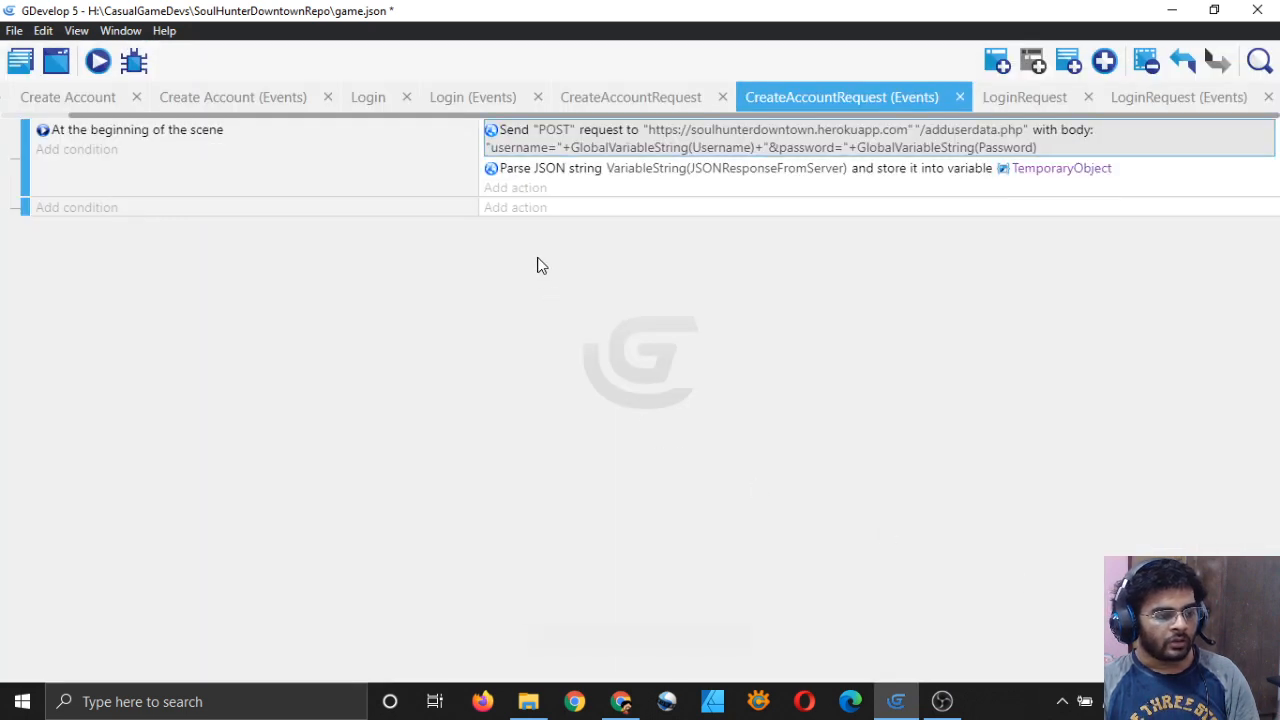
Step: Save the project and clear TemporaryObject from the Parse JSON action's storage variable
{"action": "key", "text": "ctrl+s"}
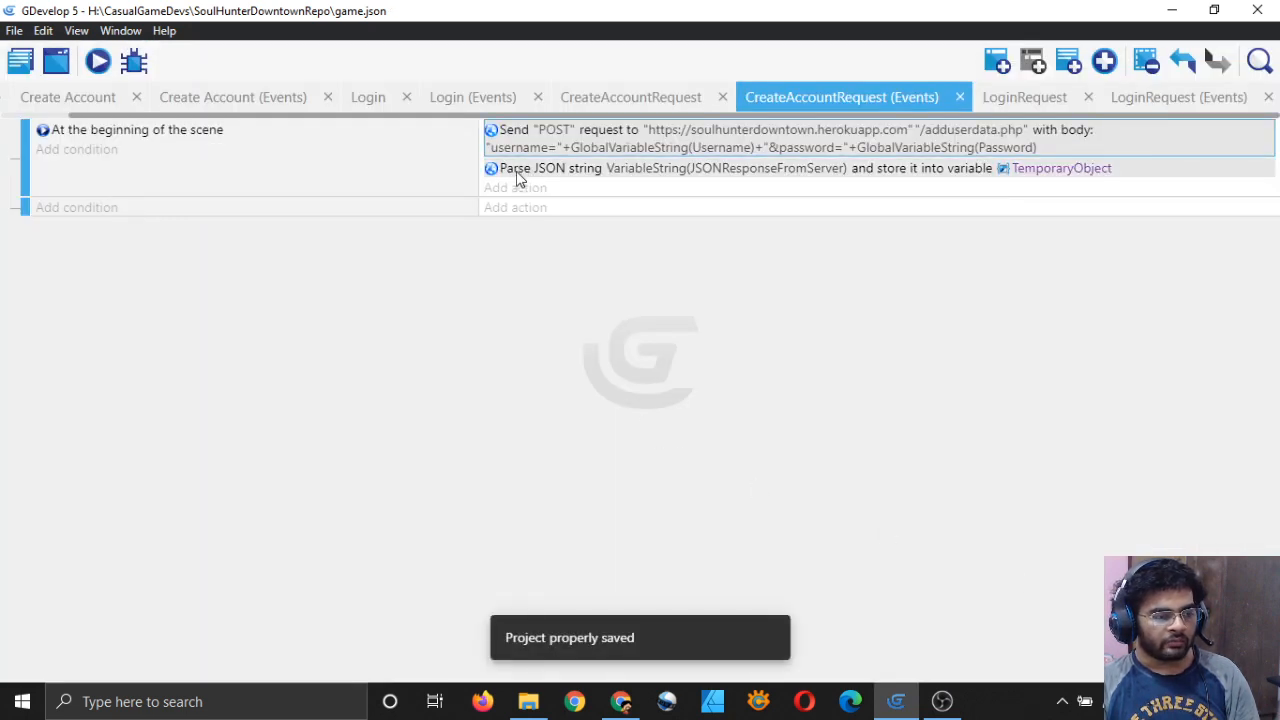
{"action": "double_click", "coordinate": [518, 172]}
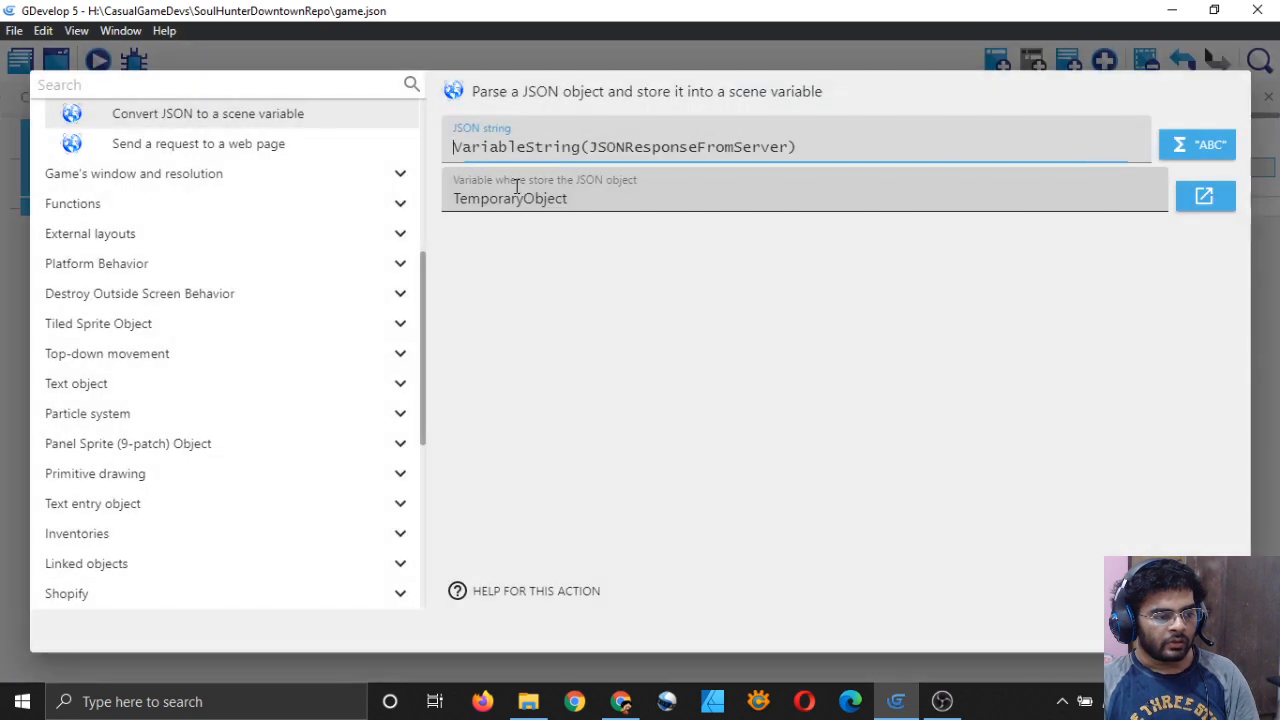
{"action": "left_click", "coordinate": [605, 197]}
{"action": "key", "text": "ctrl+a"}
{"action": "key", "text": "BackSpace"}
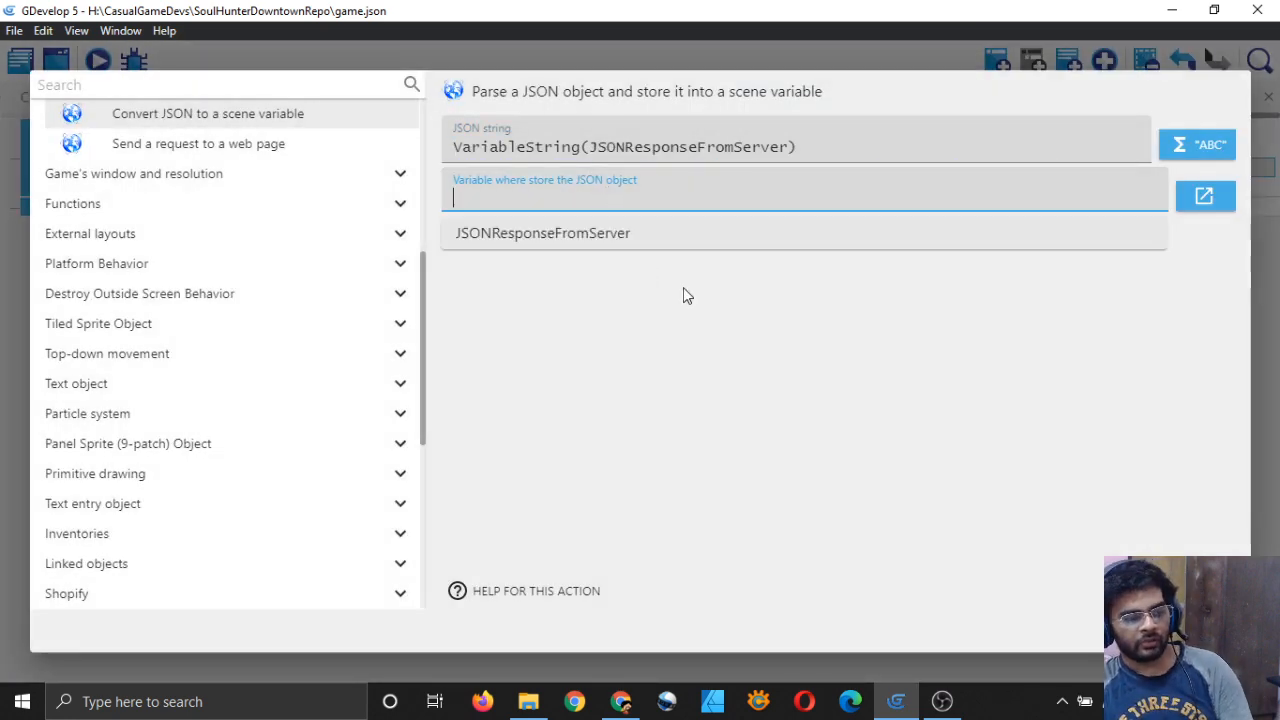
{"action": "left_click", "coordinate": [1204, 197]}
Step: Add a new scene variable named JSONObject and apply it
{"action": "left_click", "coordinate": [443, 346]}
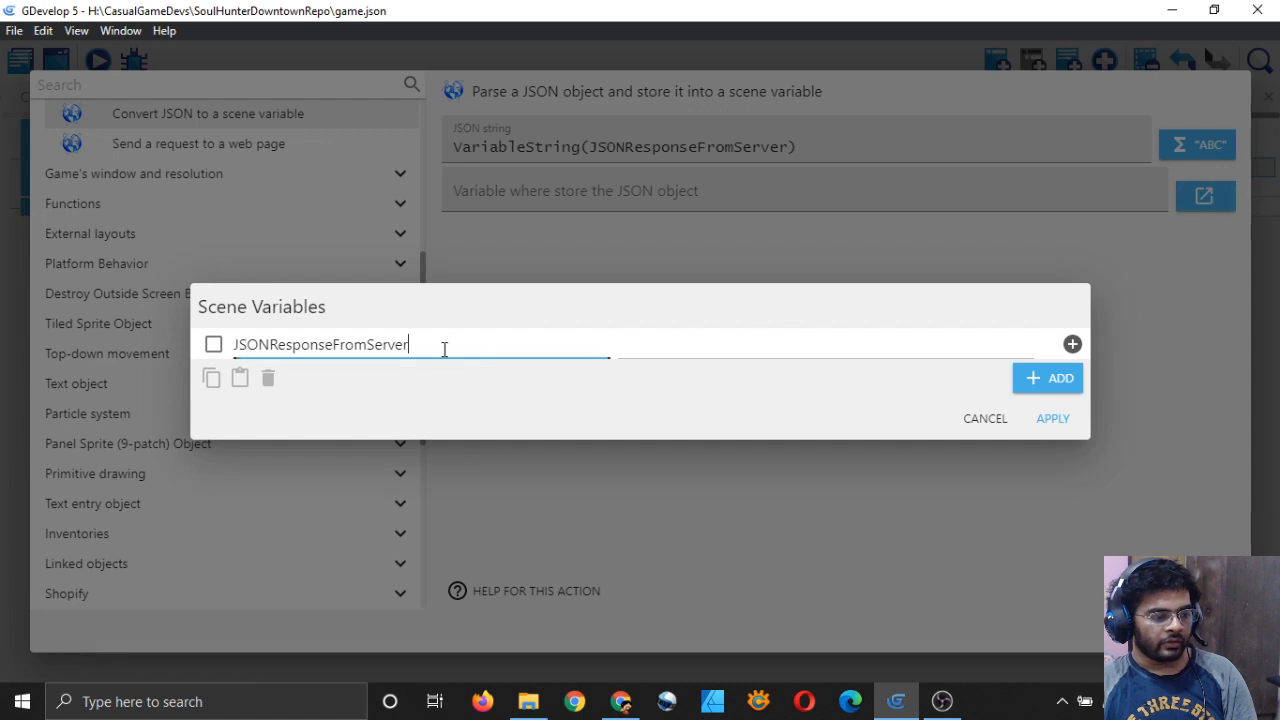
{"action": "double_click", "coordinate": [444, 346]}
{"action": "left_click", "coordinate": [509, 391]}
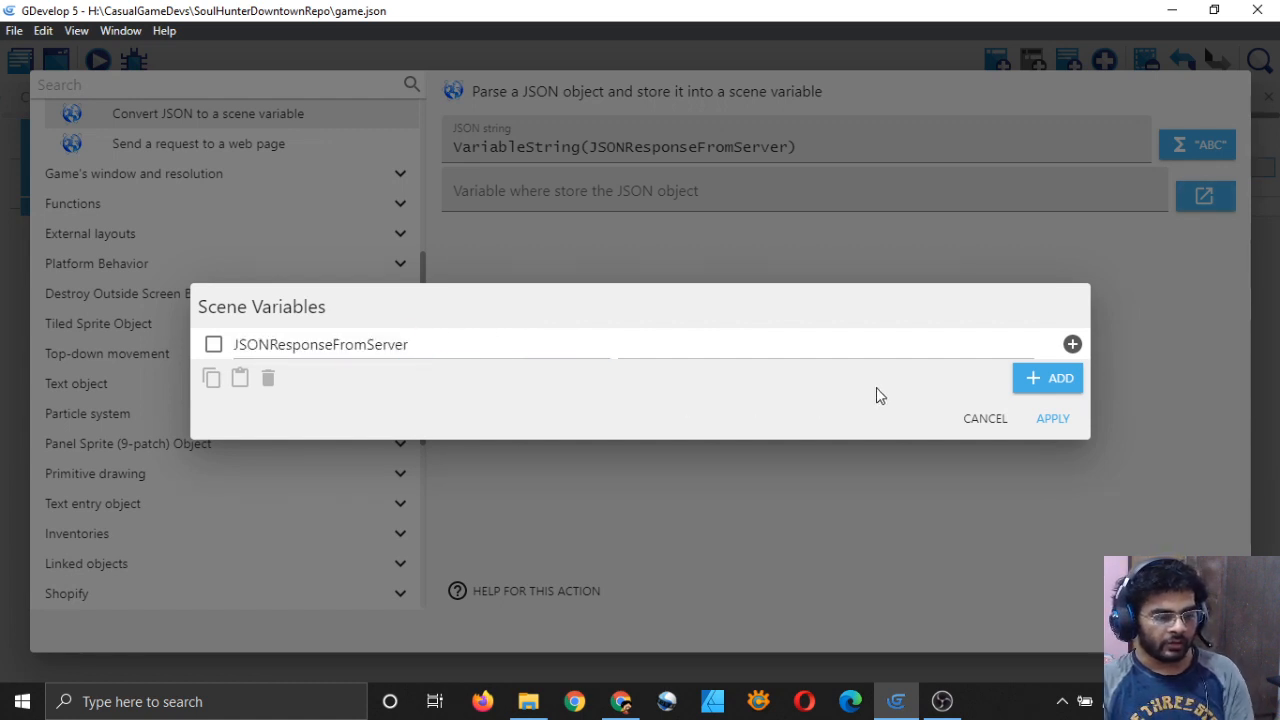
{"action": "left_click", "coordinate": [1053, 377]}
{"action": "double_click", "coordinate": [438, 359]}
{"action": "key", "text": "BackSpace"}
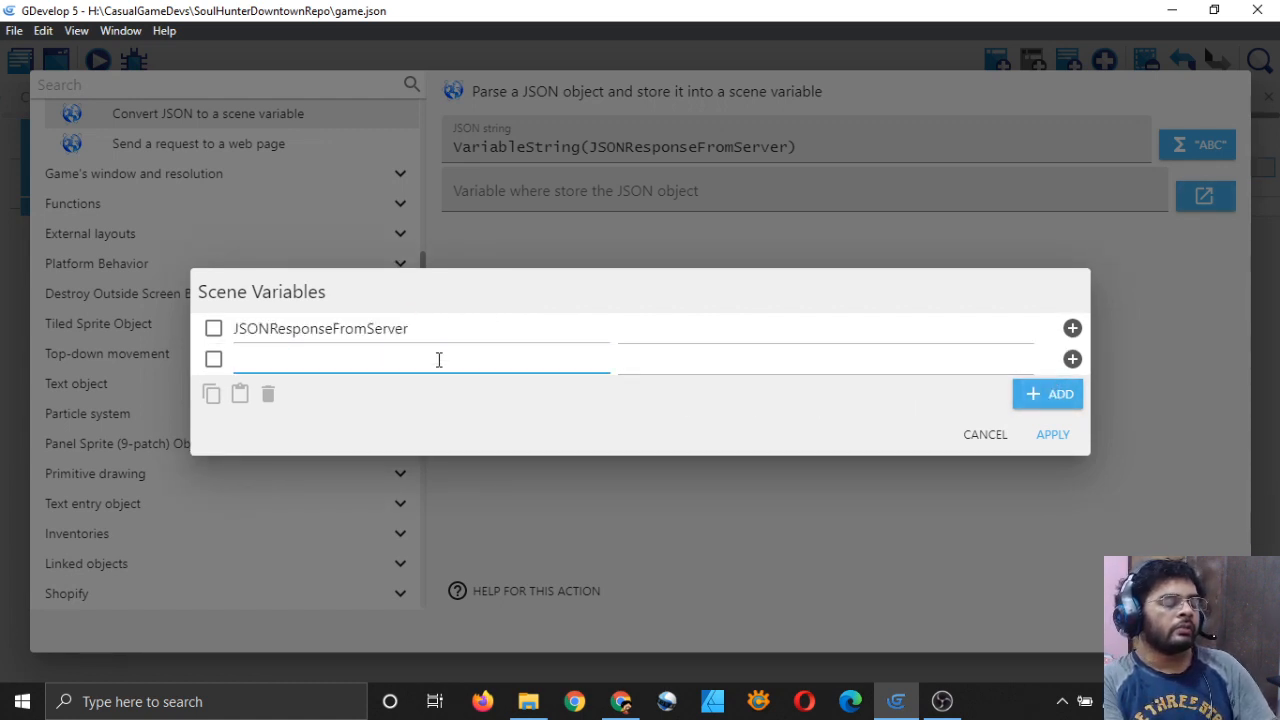
{"action": "type", "text": "JSONObject"}
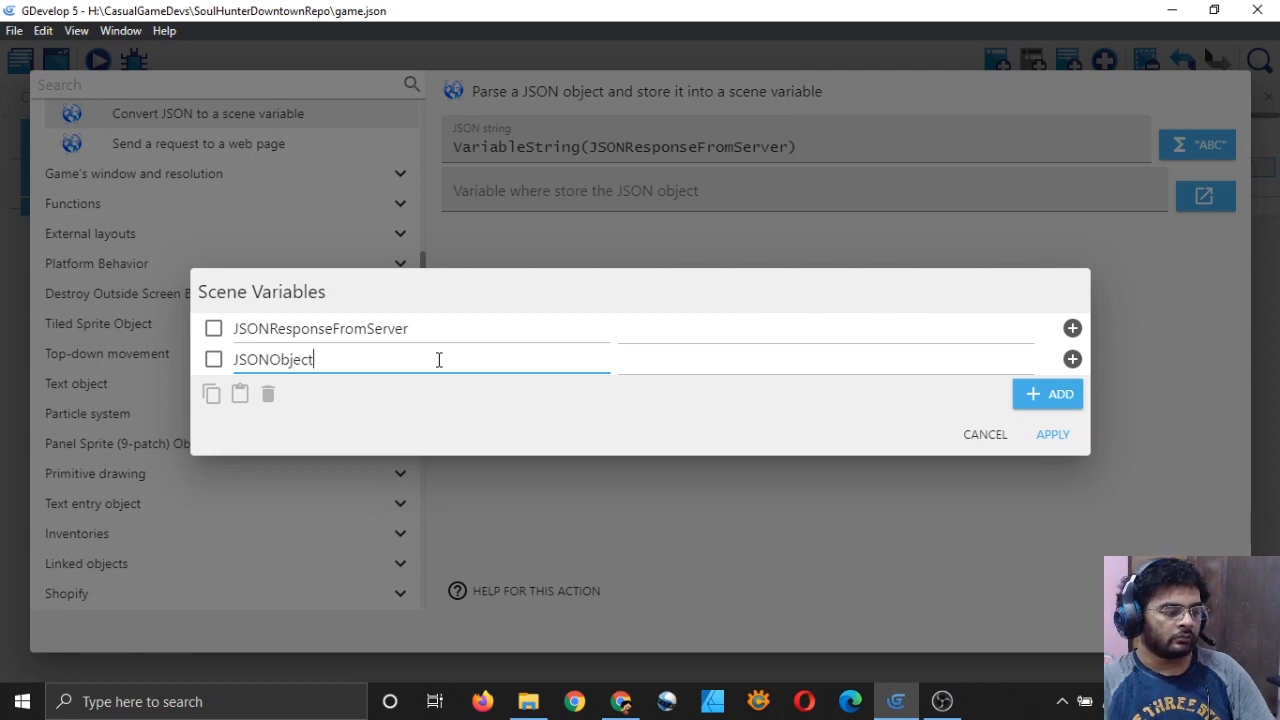
{"action": "left_click", "coordinate": [920, 412]}
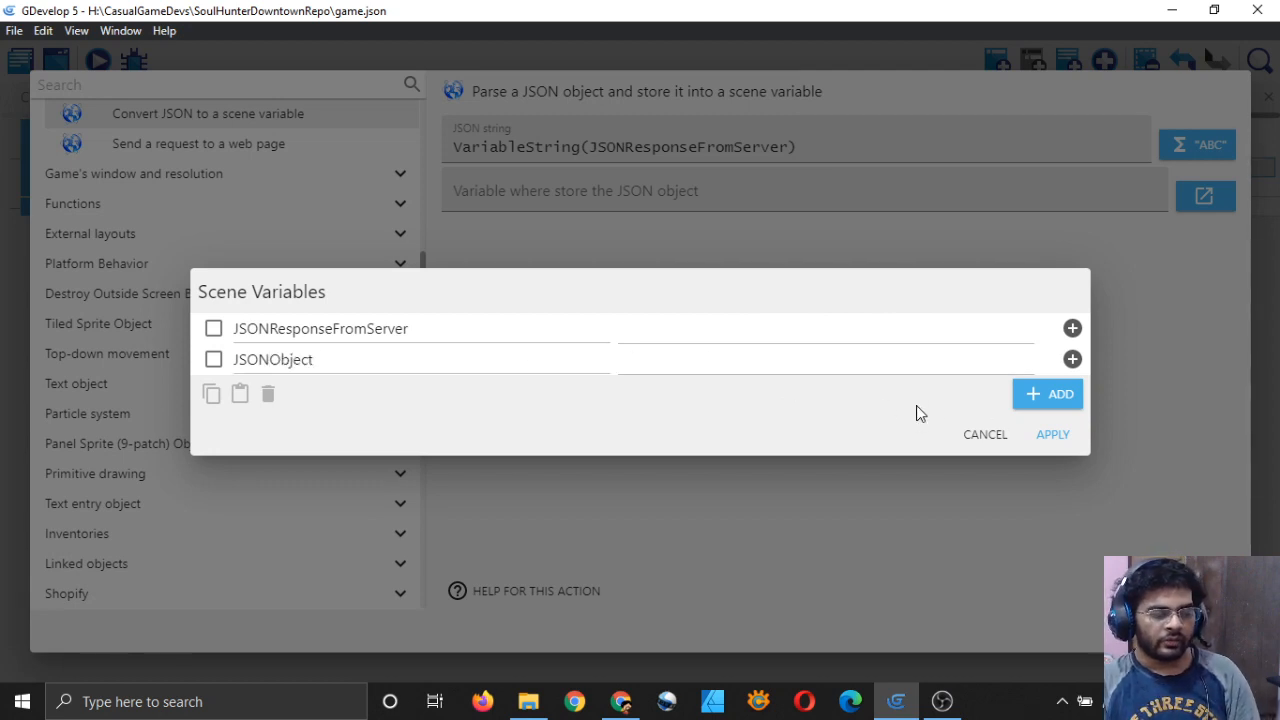
{"action": "left_click", "coordinate": [1045, 436]}
Step: Set JSONObject as the Parse JSON storage variable, confirm the action, and save
{"action": "left_click", "coordinate": [670, 200]}
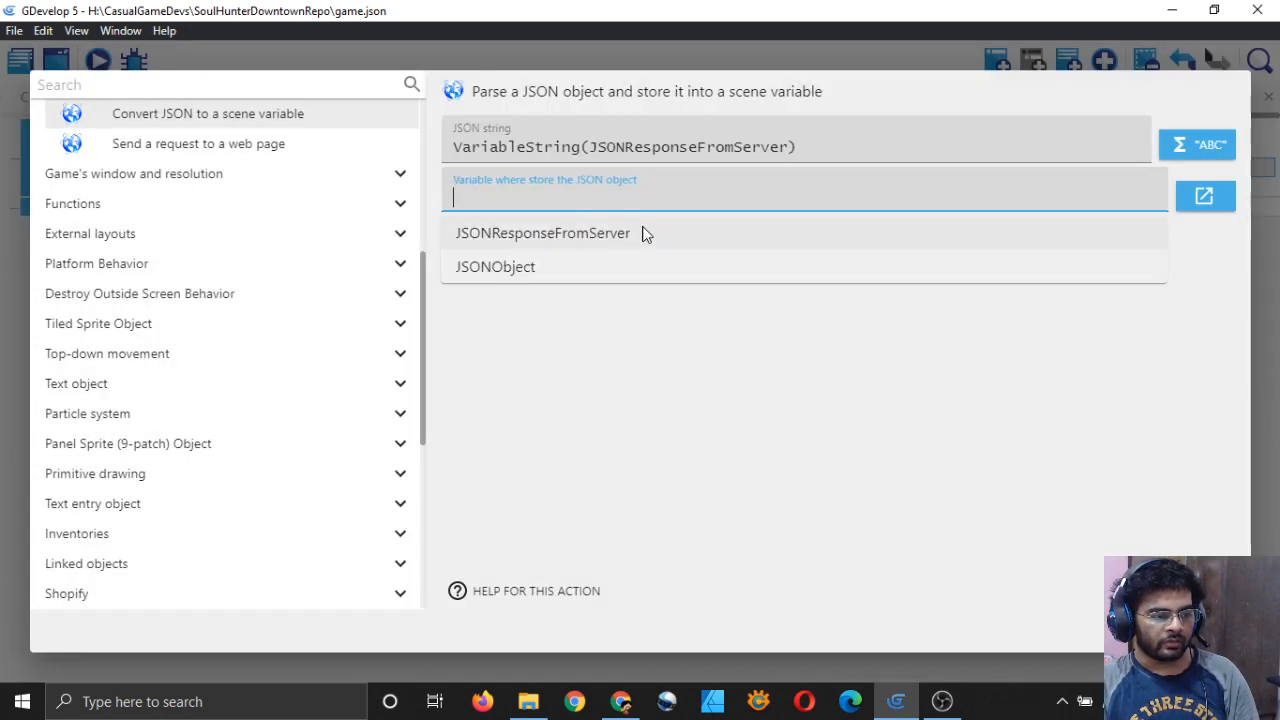
{"action": "left_click", "coordinate": [650, 266]}
{"action": "left_click", "coordinate": [754, 381]}
{"action": "left_click", "coordinate": [1207, 631]}
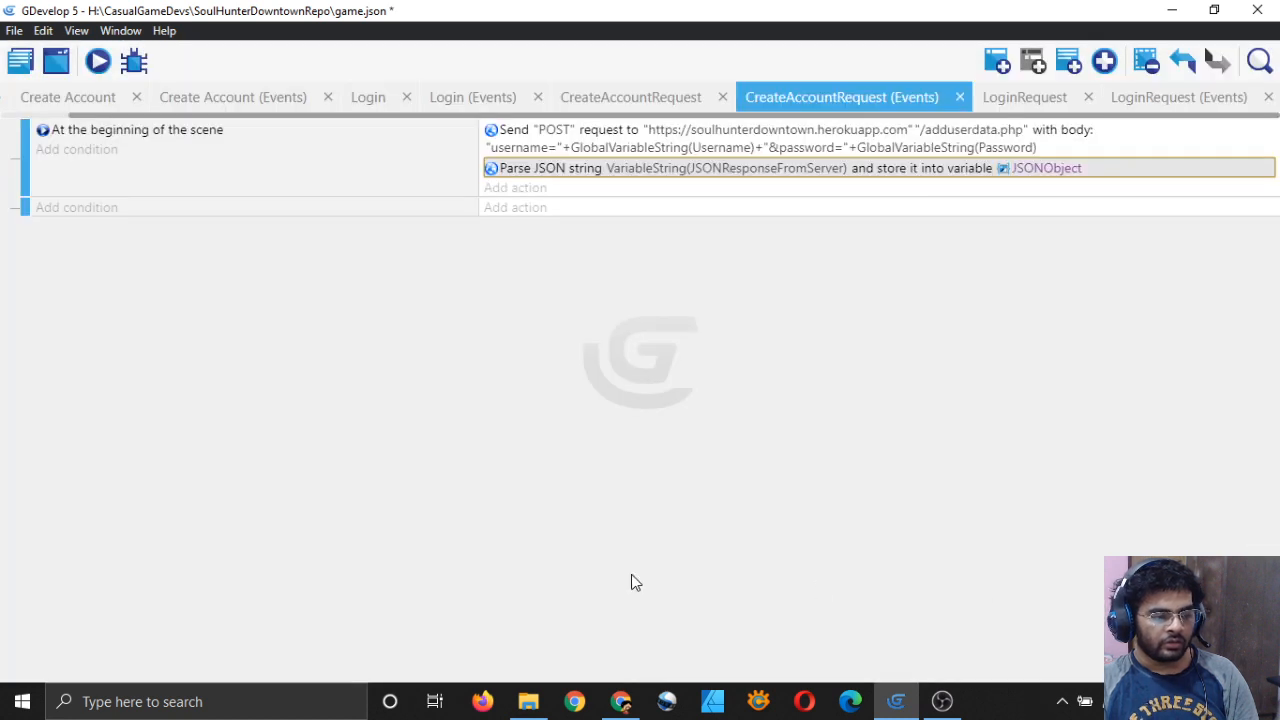
{"action": "key", "text": "ctrl+s"}
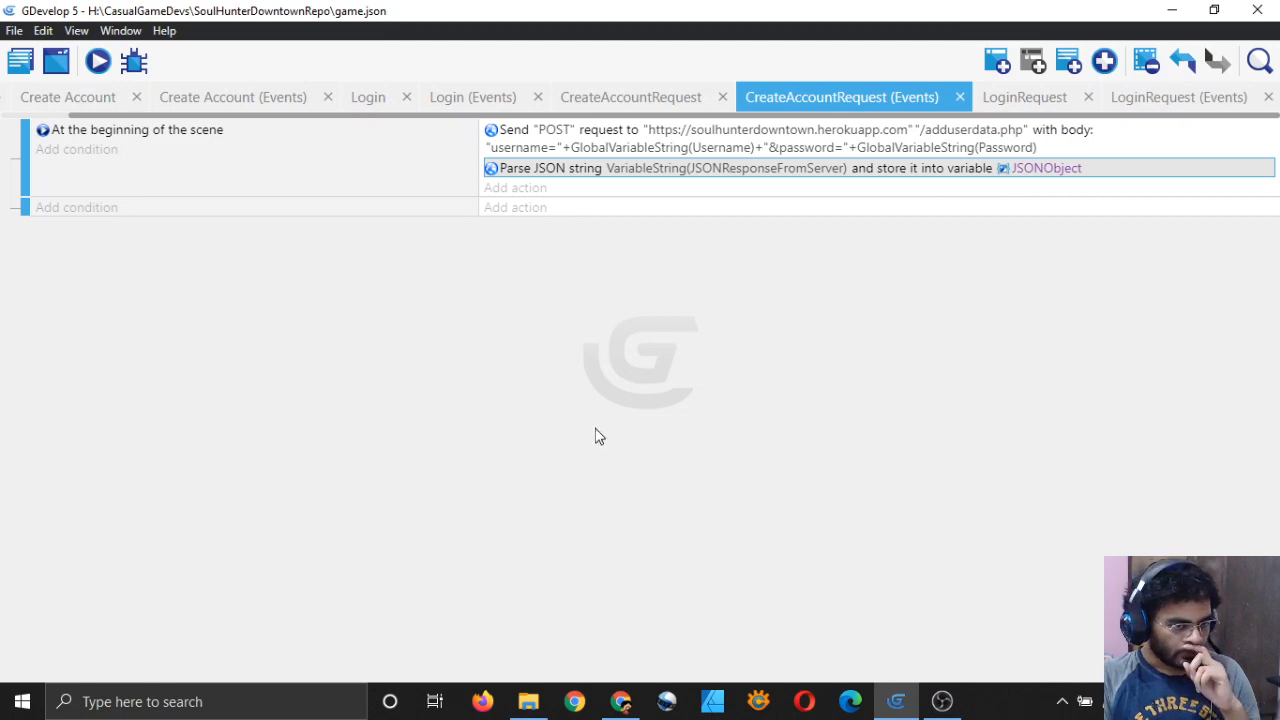
Step: Copy the success equals "True" condition from the LoginRequest events and return to CreateAccountRequest
{"action": "left_click", "coordinate": [1144, 96]}
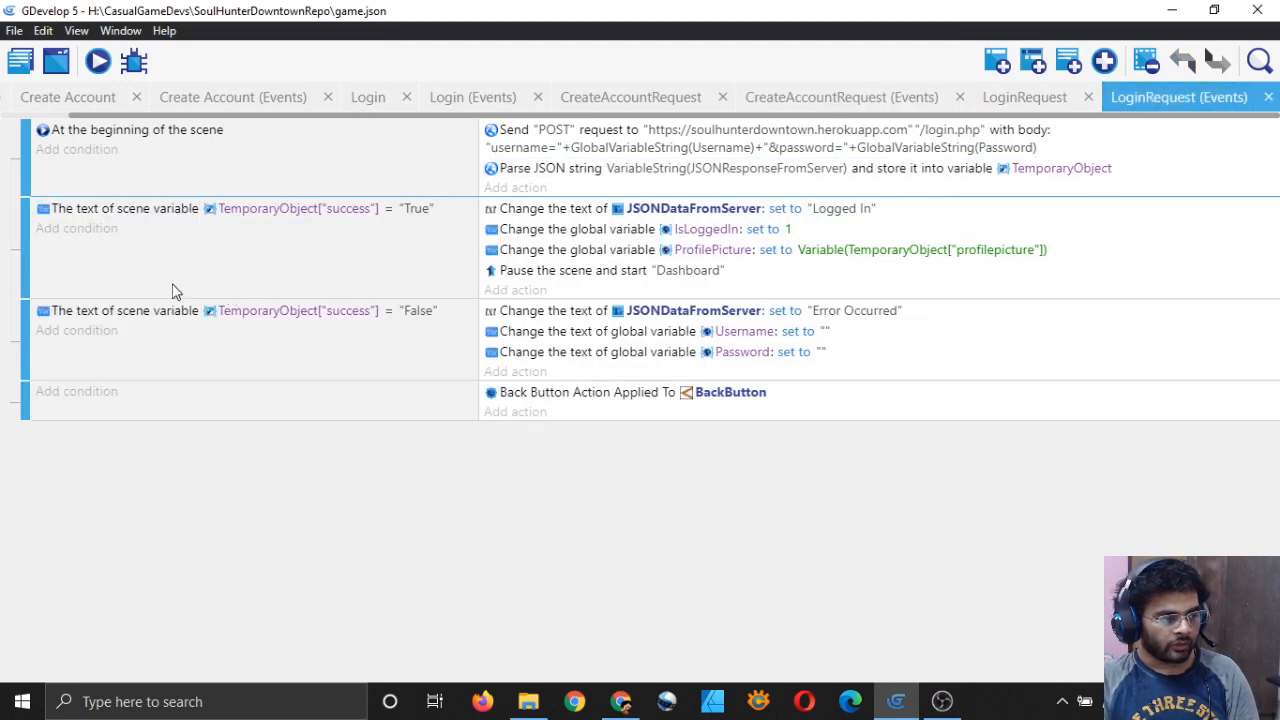
{"action": "left_click", "coordinate": [123, 211]}
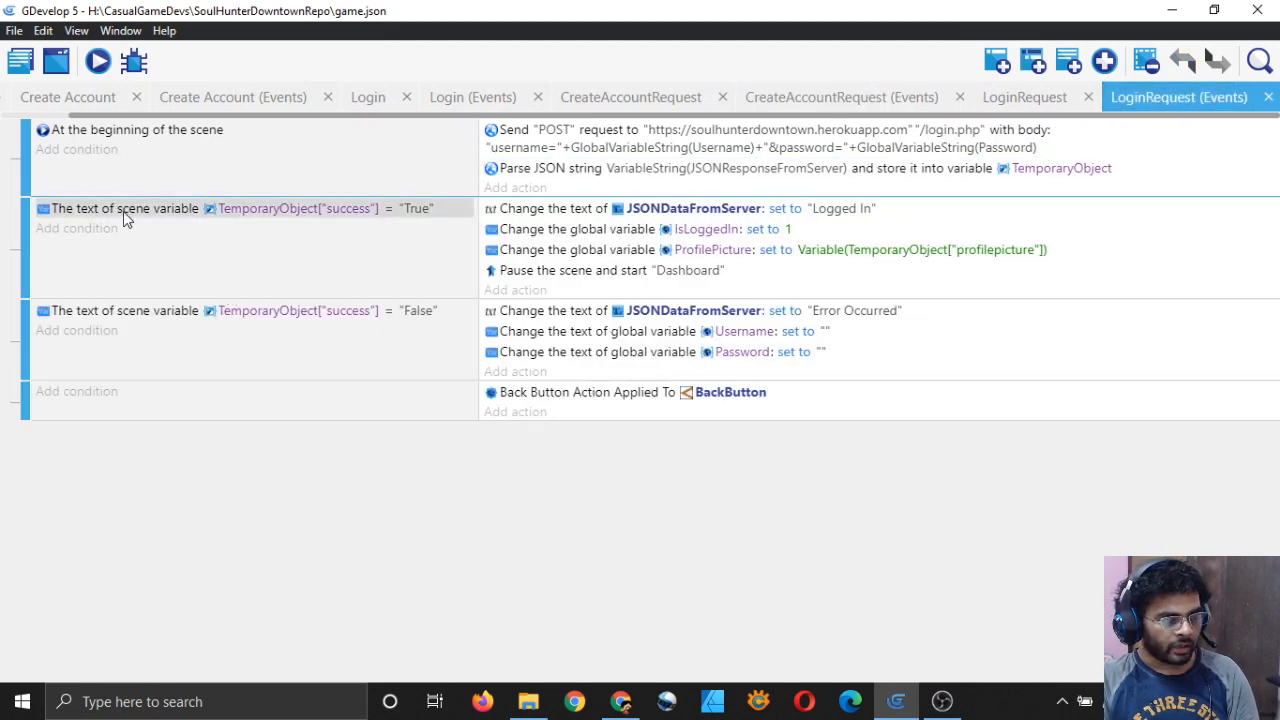
{"action": "left_click", "coordinate": [187, 261]}
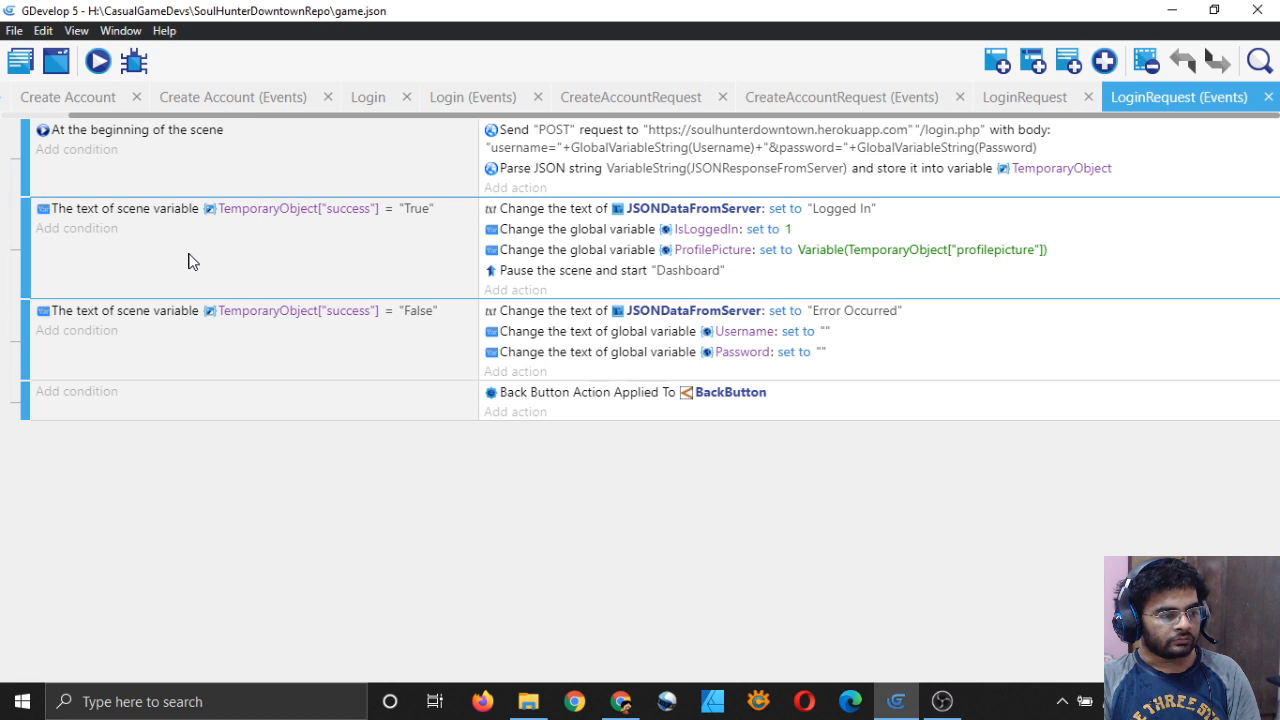
{"action": "left_click", "coordinate": [165, 213]}
{"action": "right_click", "coordinate": [165, 212]}
{"action": "left_click", "coordinate": [180, 224]}
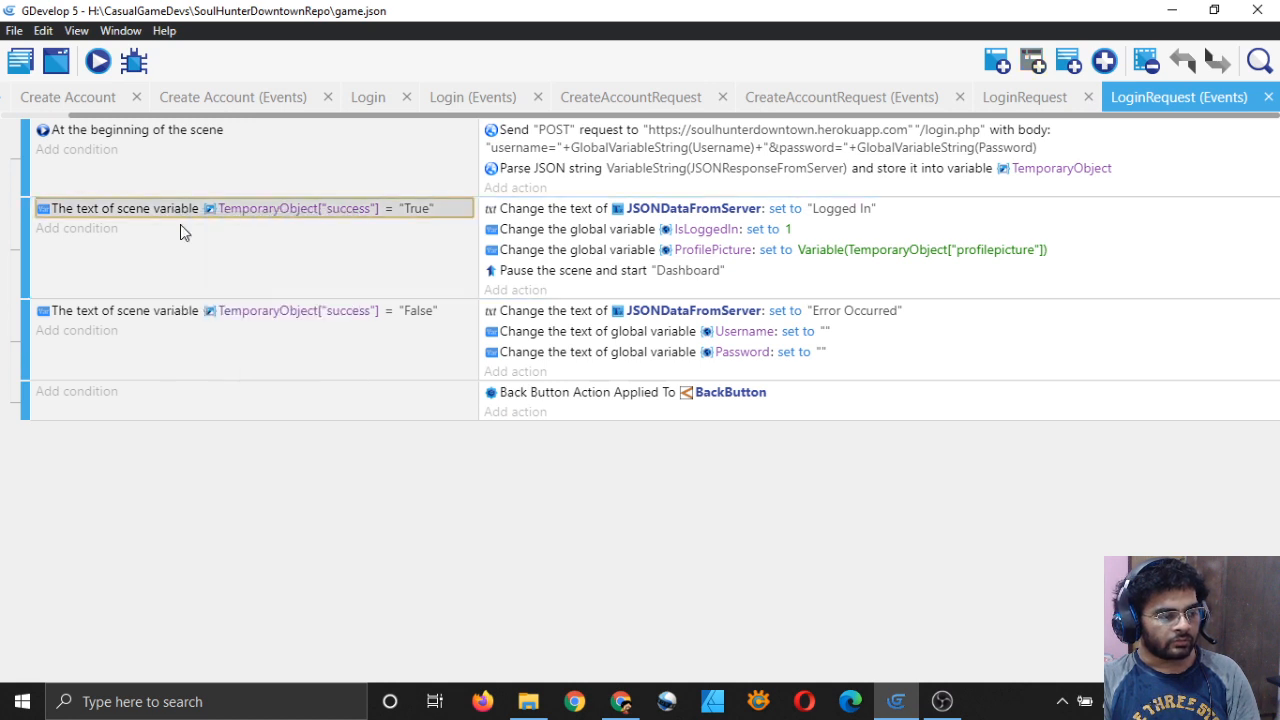
{"action": "left_click", "coordinate": [808, 100]}
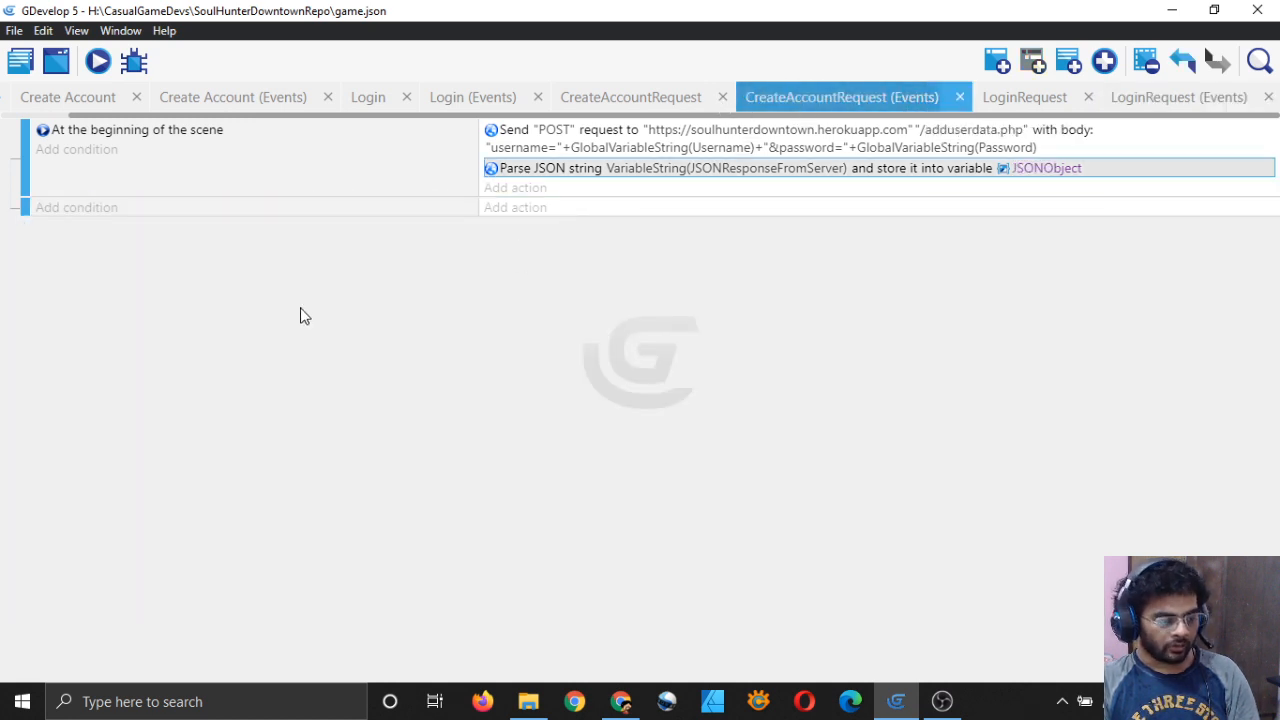
Step: In a new event, add a scene-variable text condition: JSONObject["success"] equal to "True"
{"action": "left_click", "coordinate": [54, 212]}
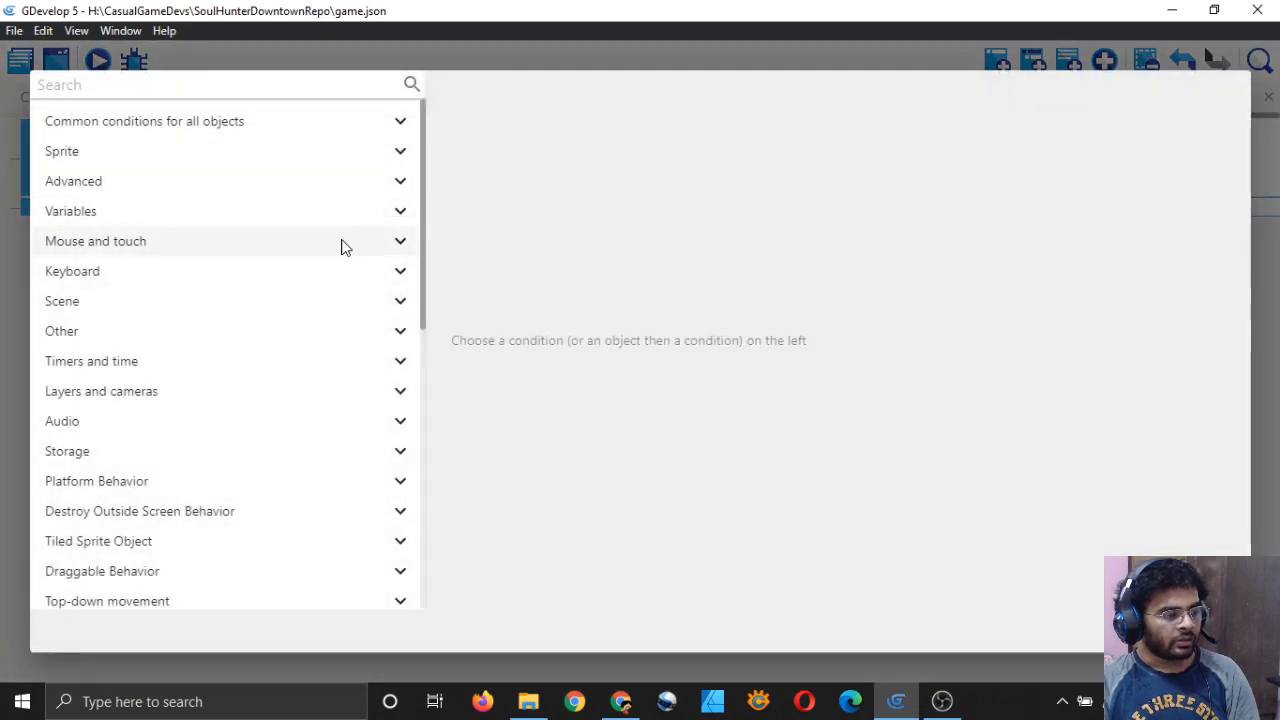
{"action": "left_click", "coordinate": [377, 211]}
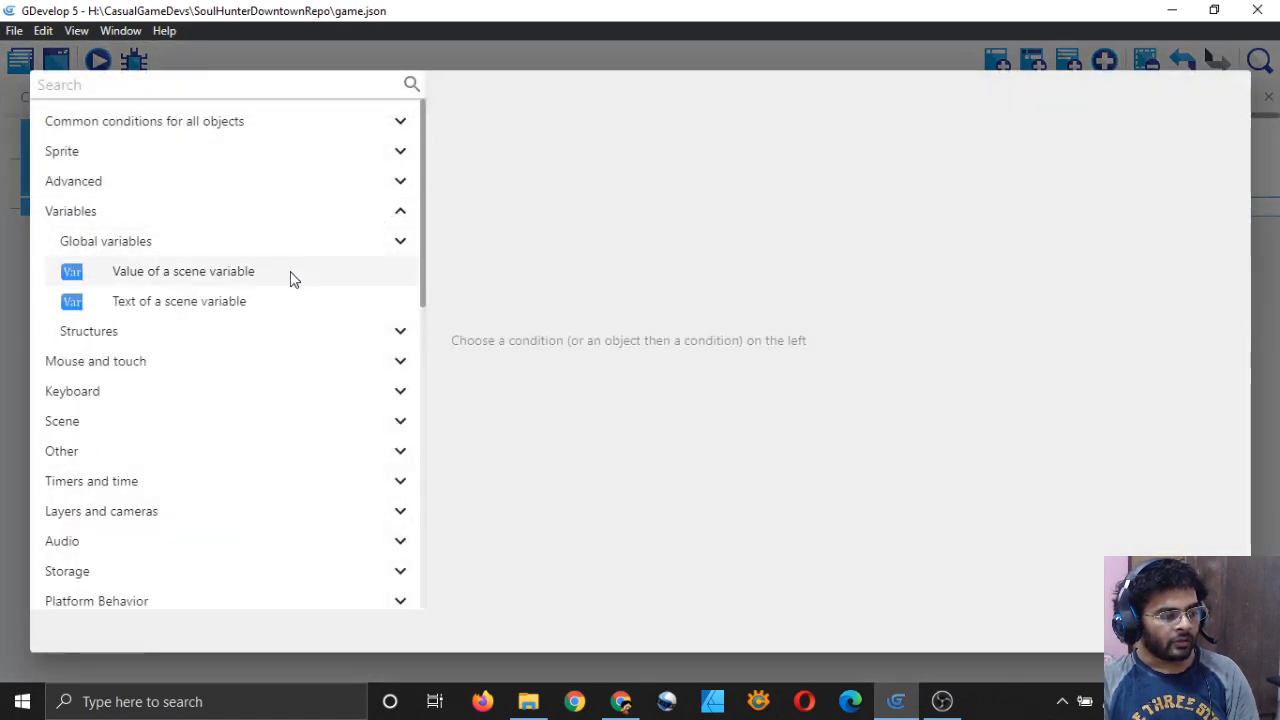
{"action": "left_click", "coordinate": [273, 301]}
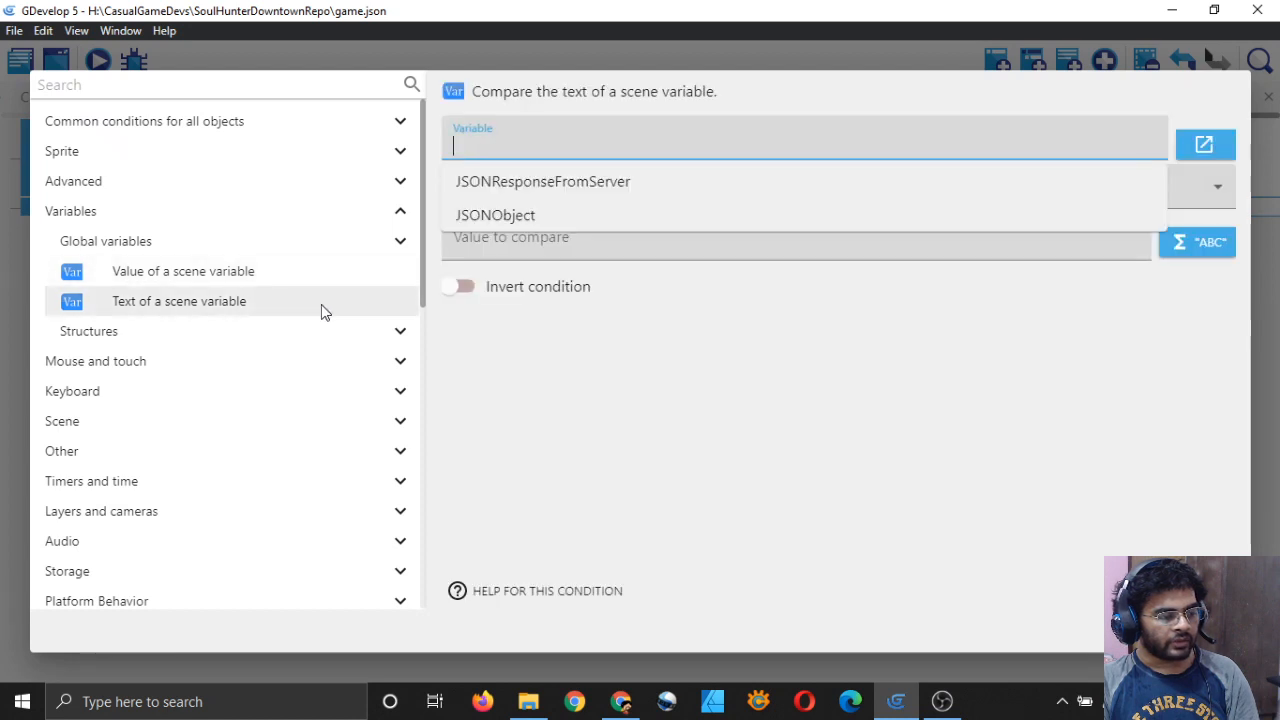
{"action": "left_click", "coordinate": [541, 215]}
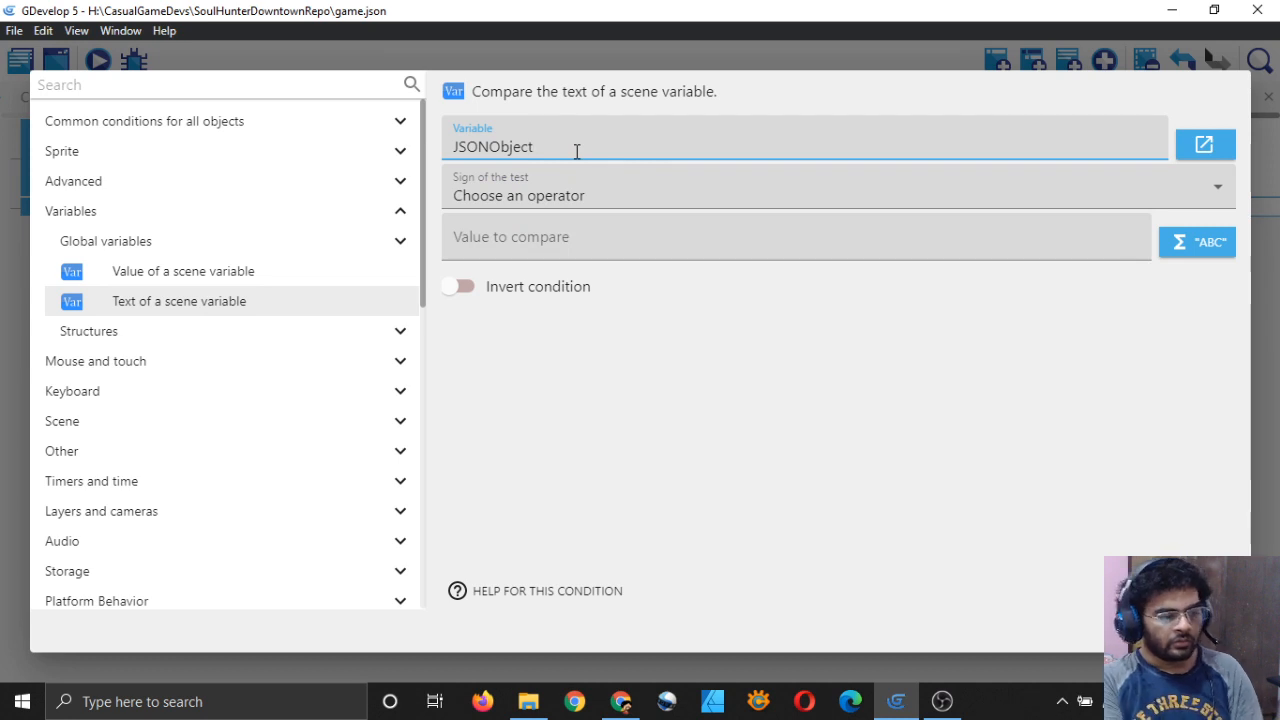
{"action": "type", "text": "[\"s"}
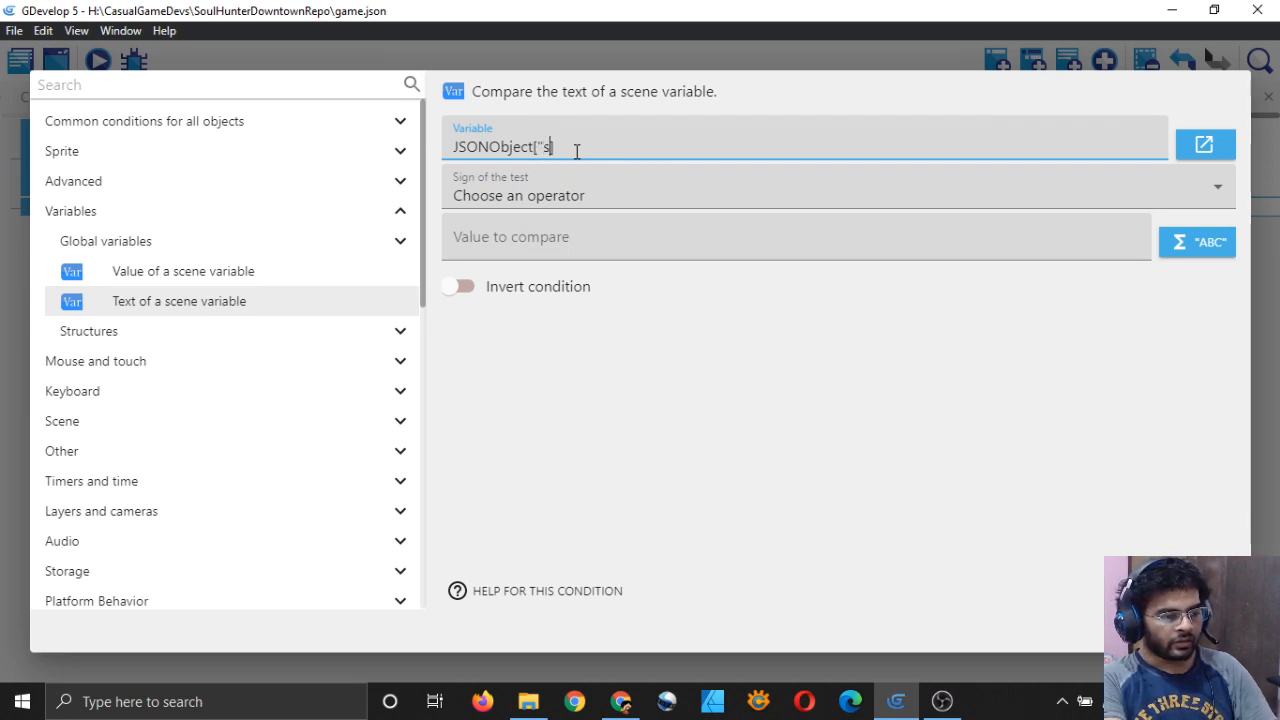
{"action": "type", "text": "uccess\"]"}
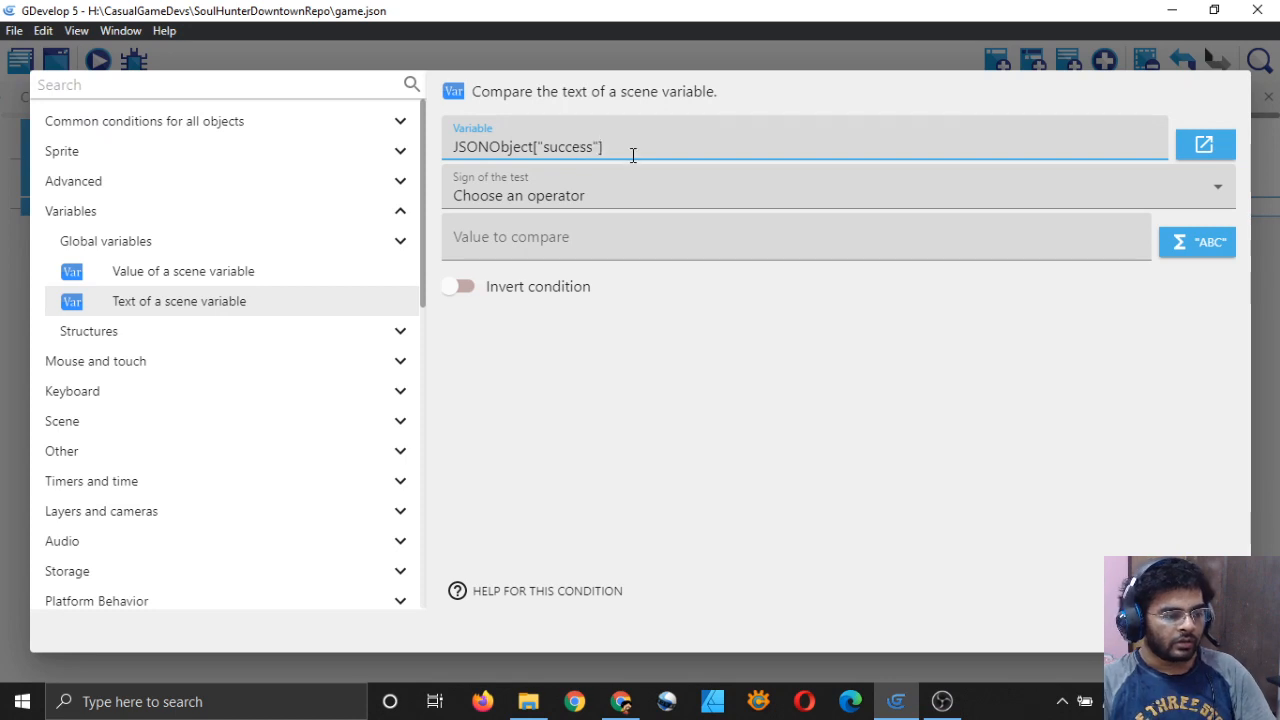
{"action": "left_click", "coordinate": [620, 197]}
{"action": "left_click", "coordinate": [631, 242]}
{"action": "left_click", "coordinate": [666, 238]}
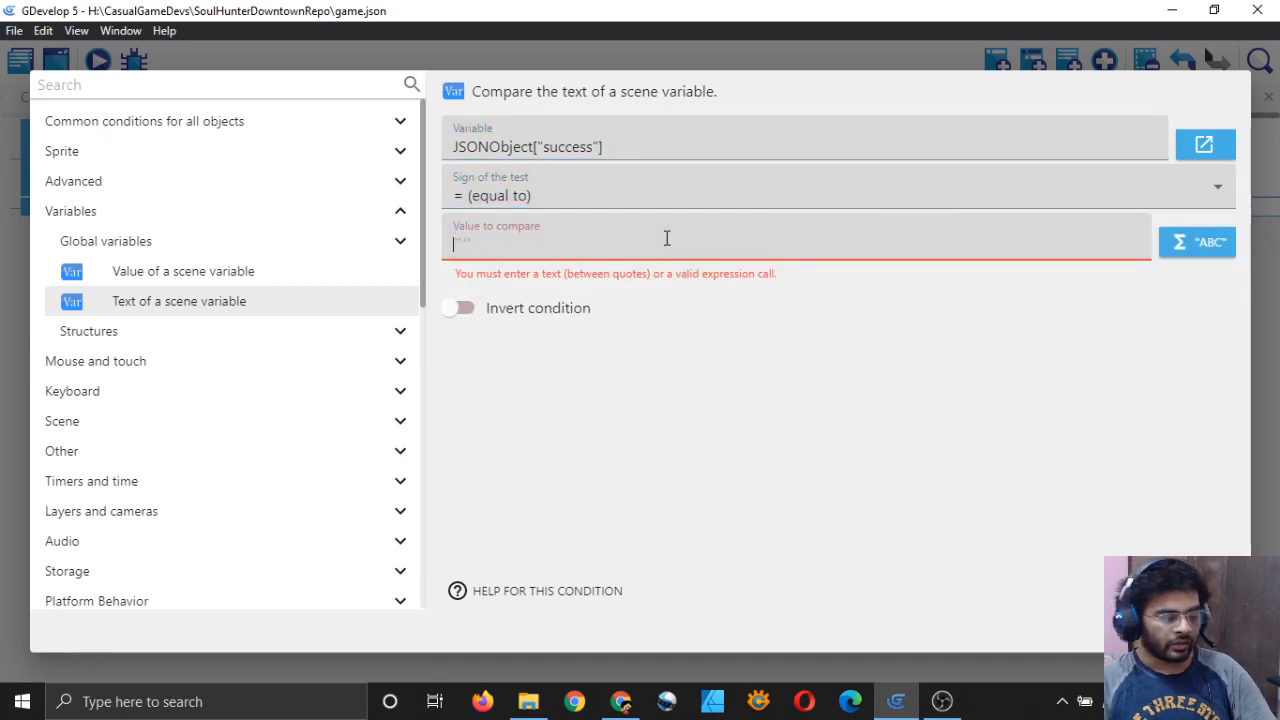
{"action": "type", "text": "\"True\""}
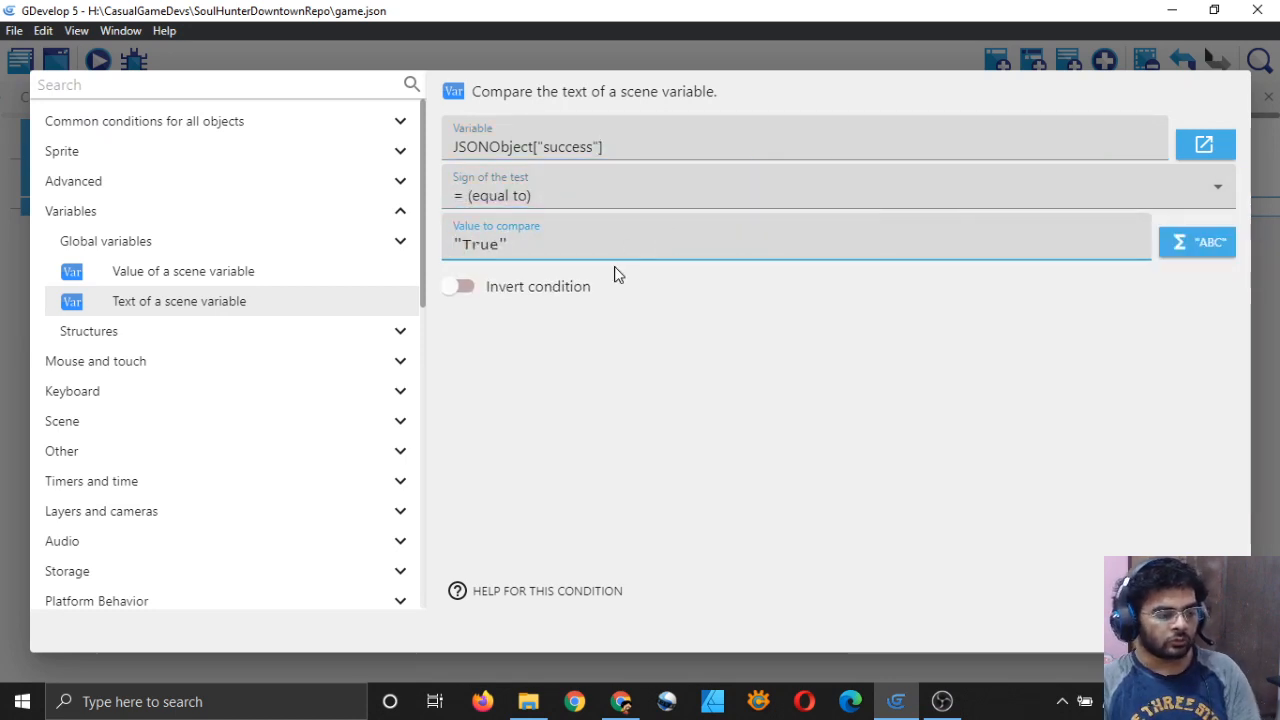
{"action": "left_click", "coordinate": [723, 367]}
{"action": "left_click", "coordinate": [1208, 631]}
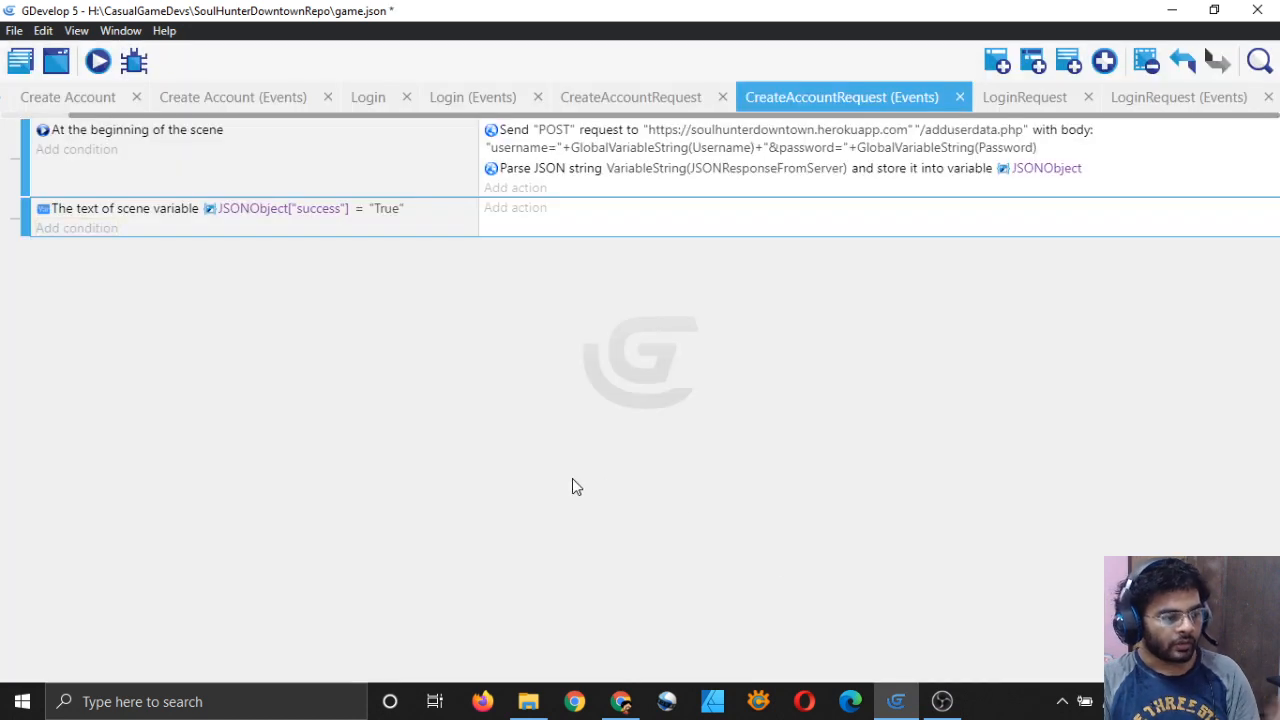
Step: Duplicate the success check event by copying and pasting it below
{"action": "left_click", "coordinate": [1179, 97]}
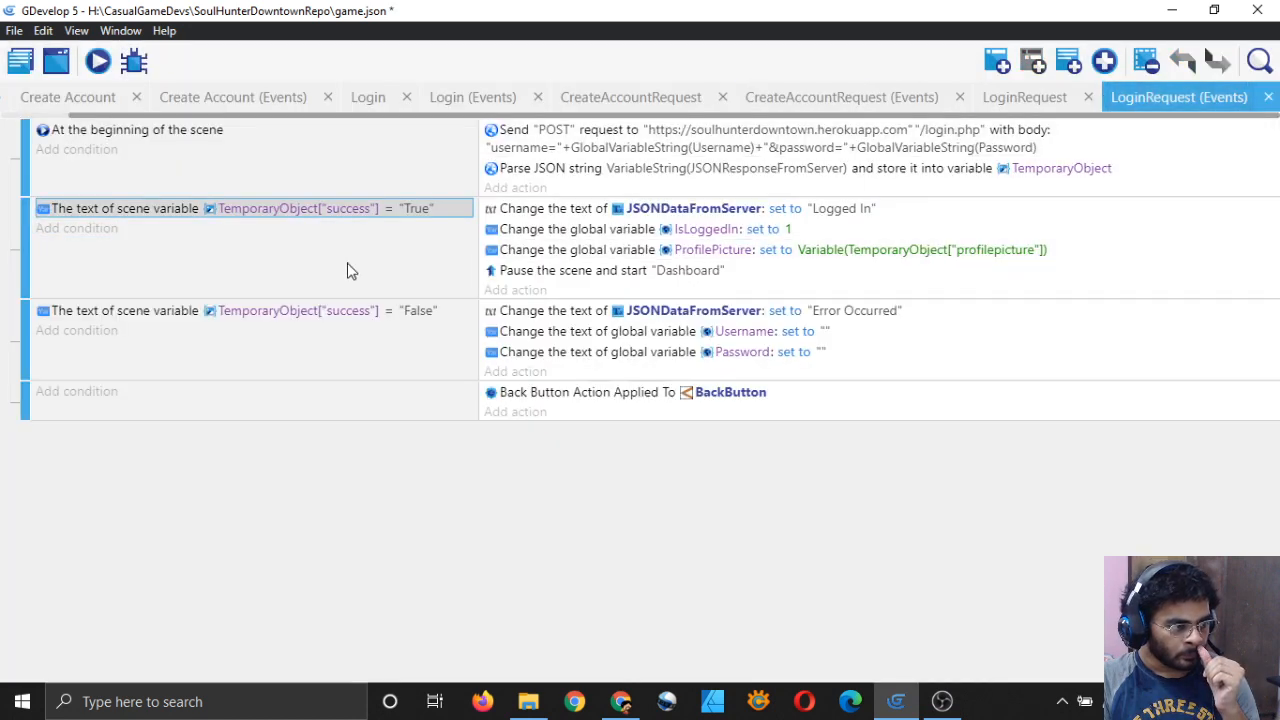
{"action": "left_click", "coordinate": [883, 97]}
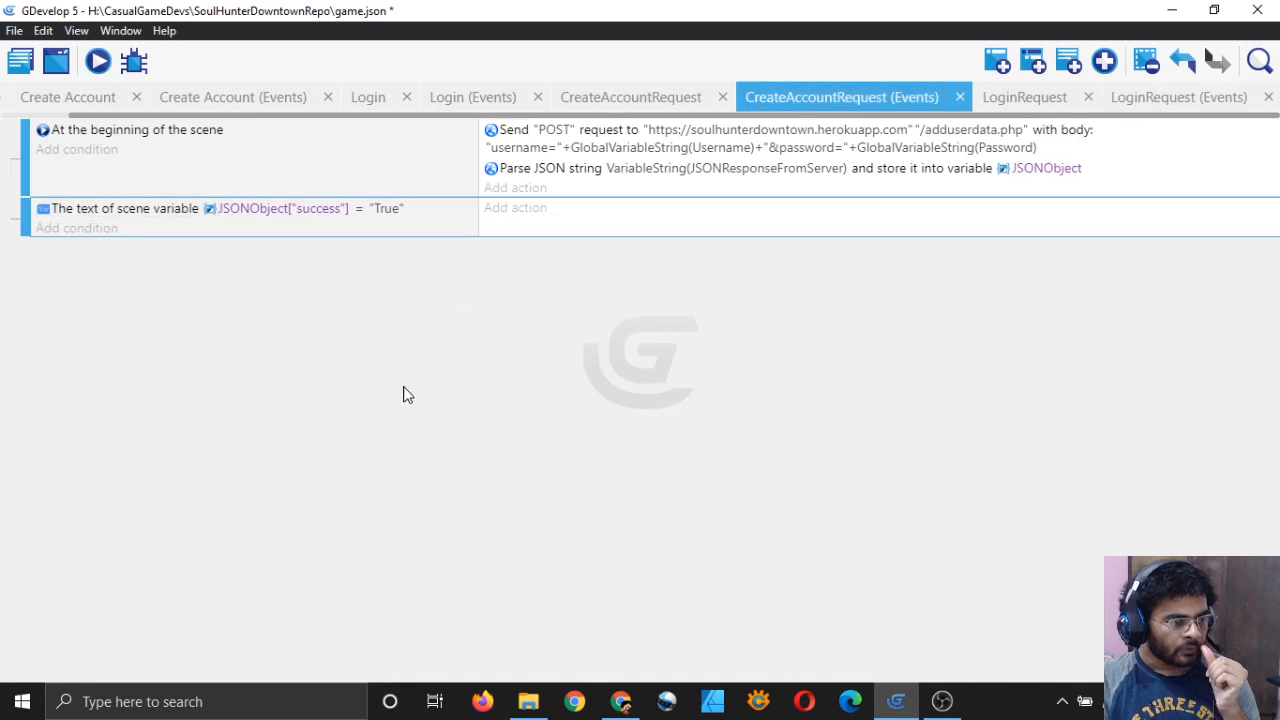
{"action": "right_click", "coordinate": [657, 227]}
{"action": "left_click", "coordinate": [672, 242]}
{"action": "right_click", "coordinate": [664, 232]}
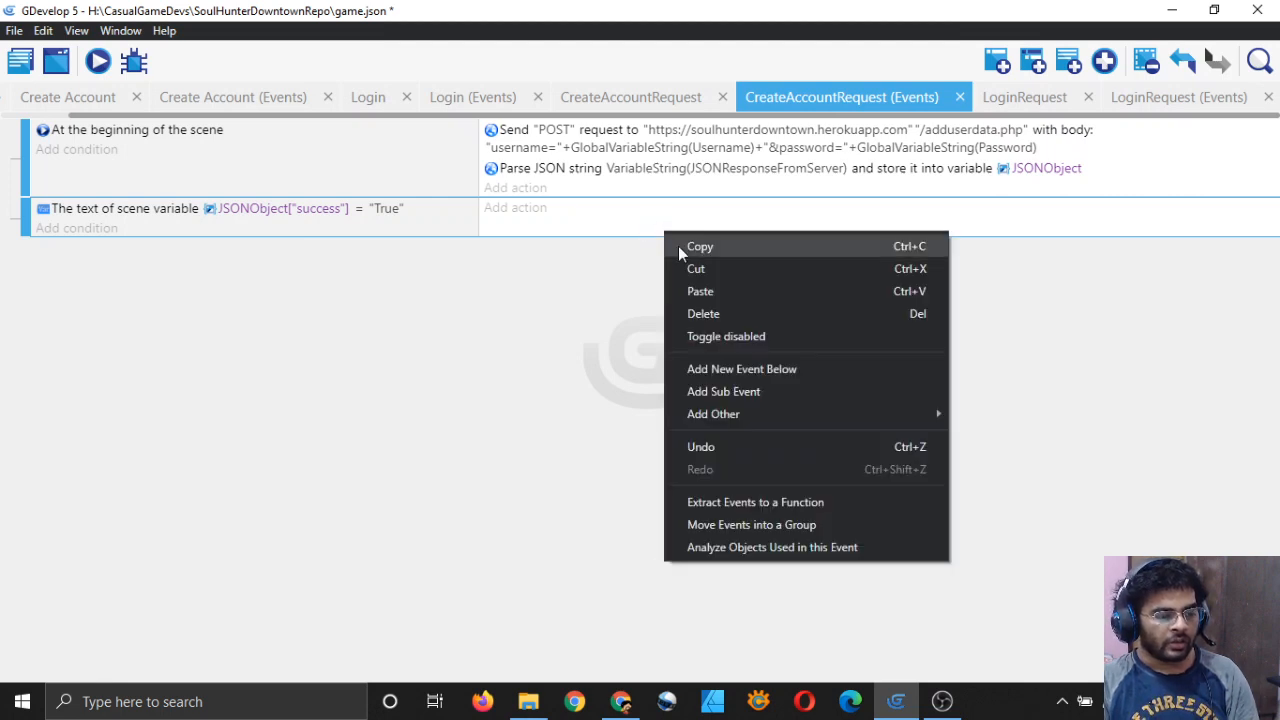
{"action": "left_click", "coordinate": [700, 291]}
Step: Change the copied condition's value to "False", save, and view the LoginRequest events
{"action": "left_click", "coordinate": [386, 248]}
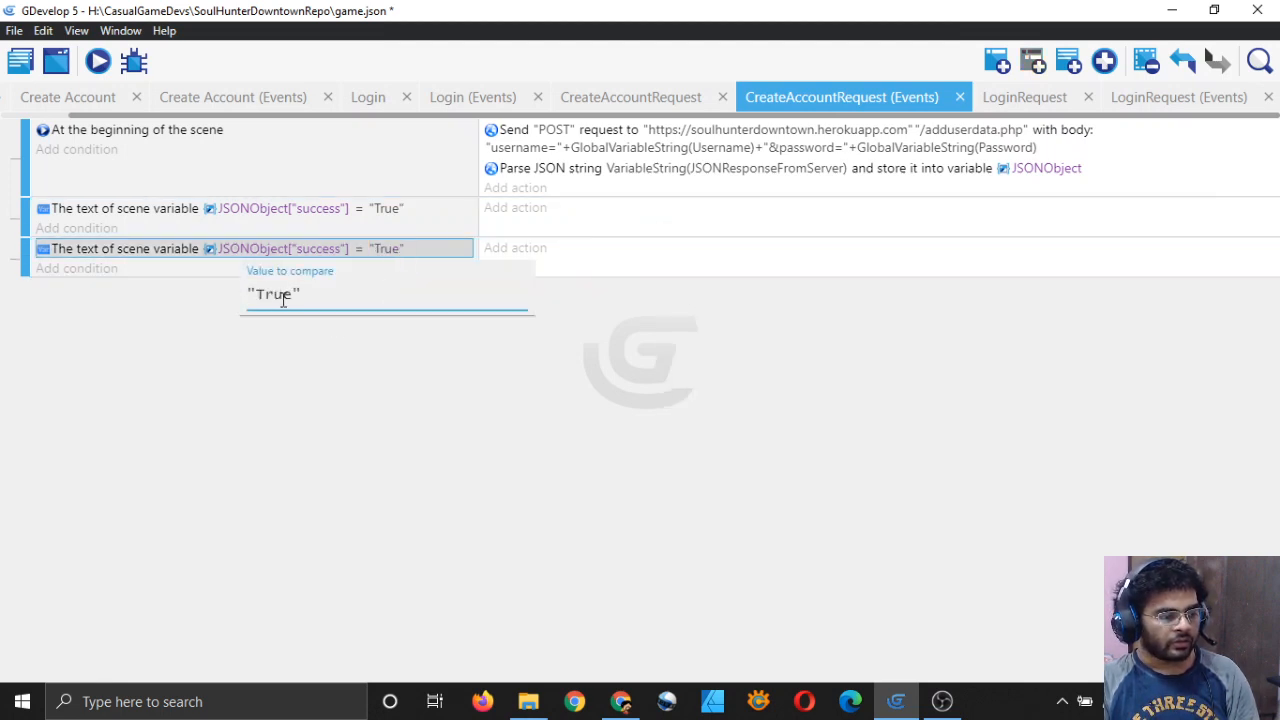
{"action": "key", "text": "BackSpace"}
{"action": "key", "text": "BackSpace"}
{"action": "key", "text": "BackSpace"}
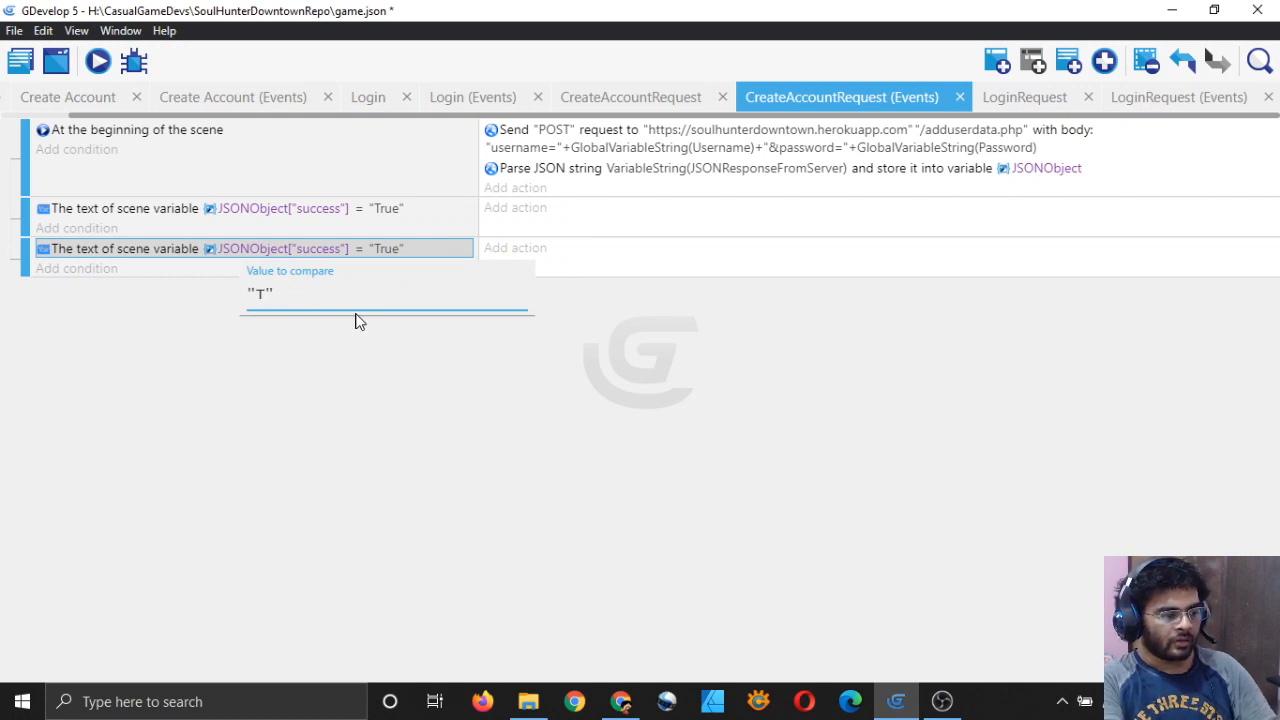
{"action": "type", "text": "False"}
{"action": "left_click", "coordinate": [529, 403]}
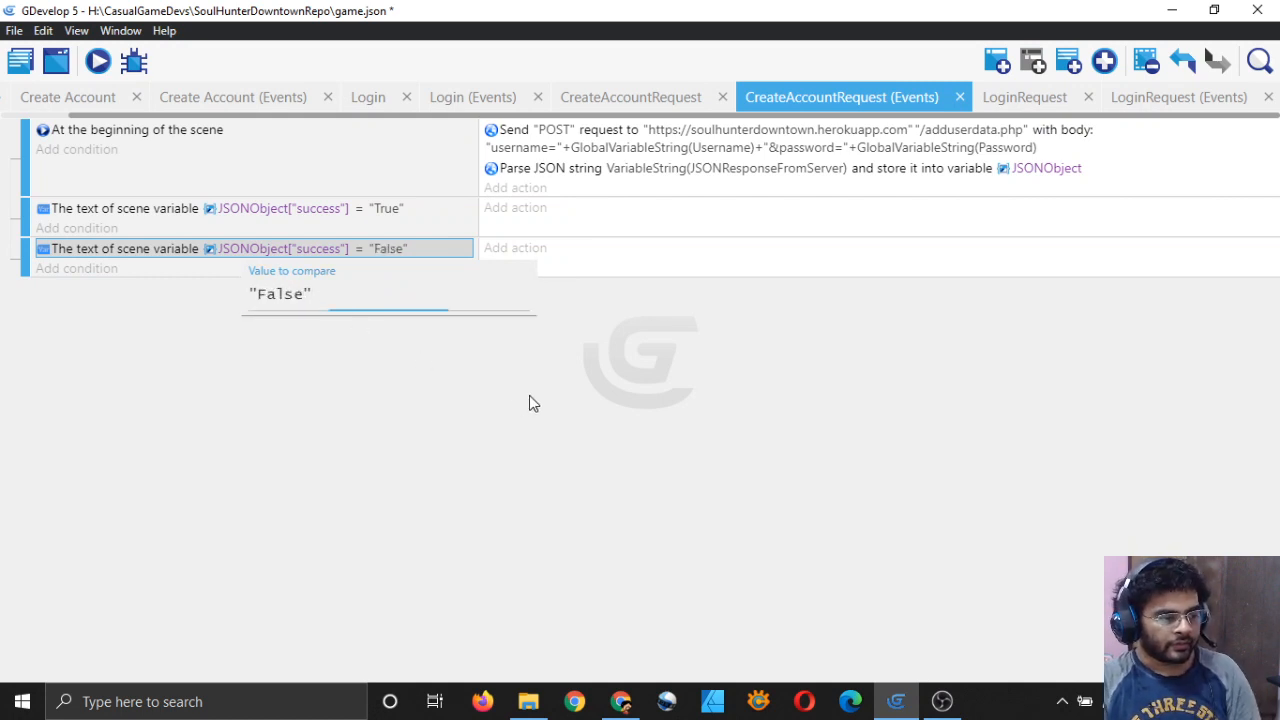
{"action": "key", "text": "ctrl+s"}
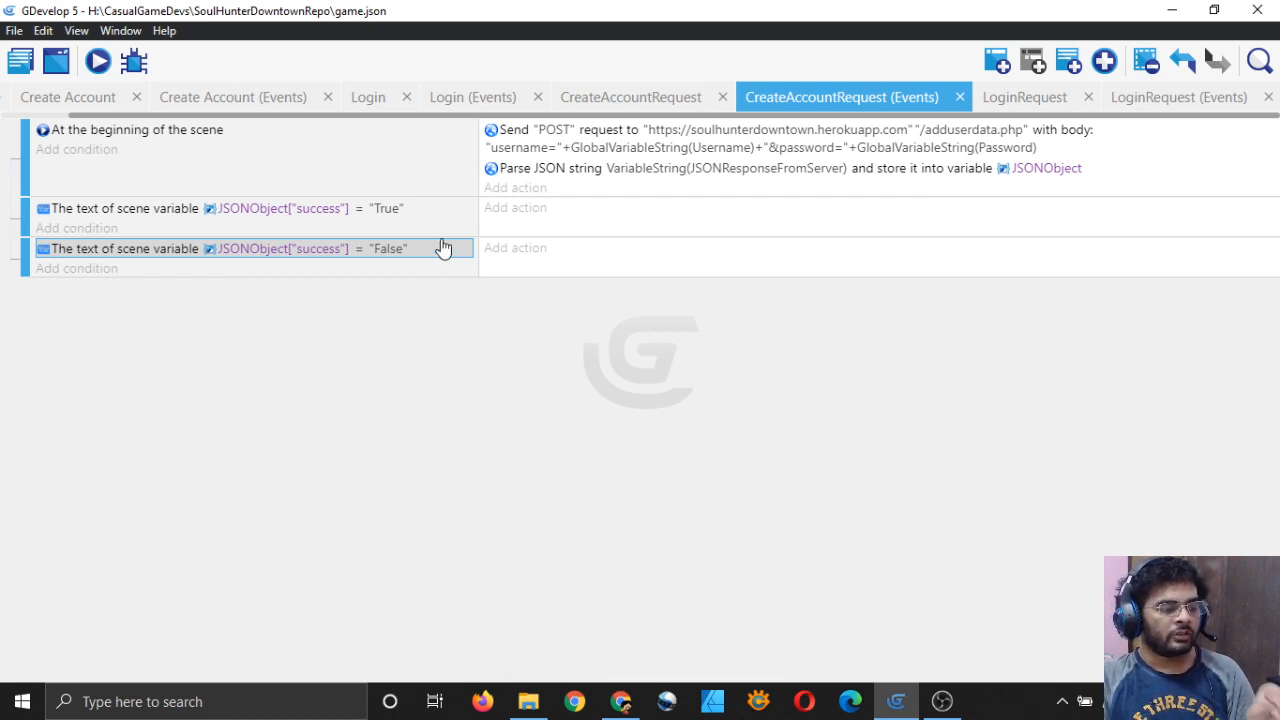
{"action": "left_click", "coordinate": [1170, 97]}
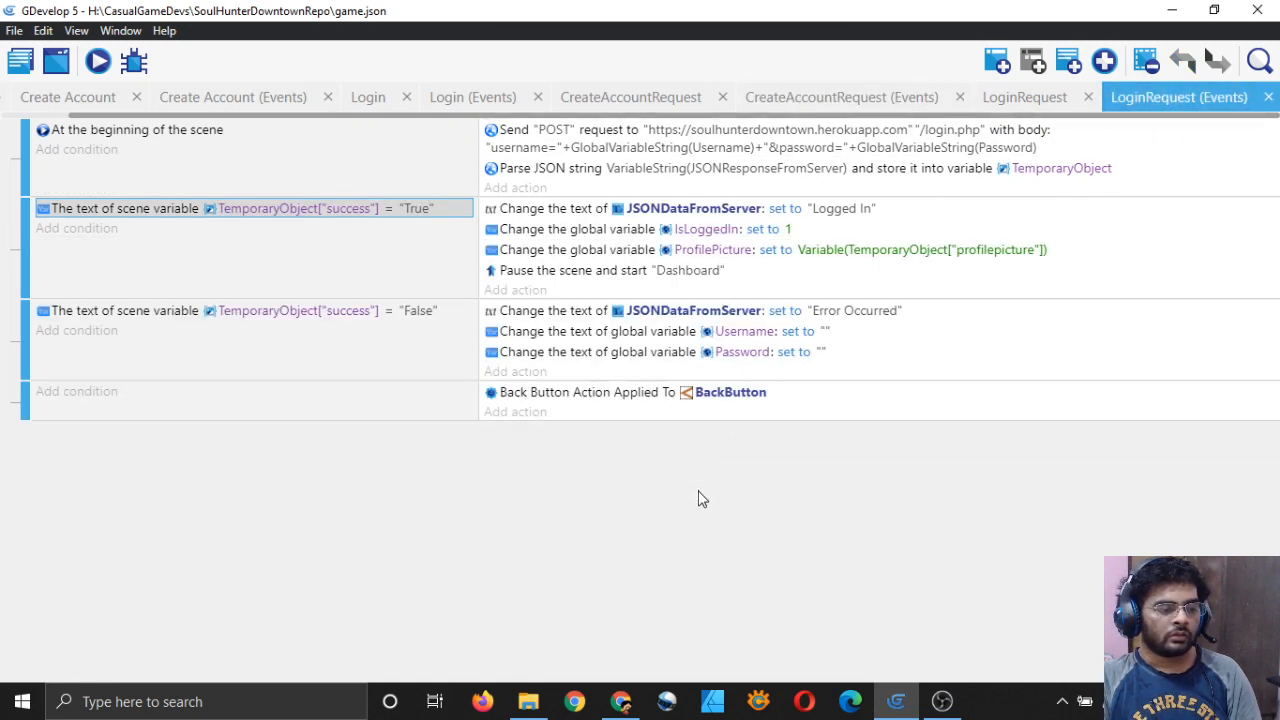
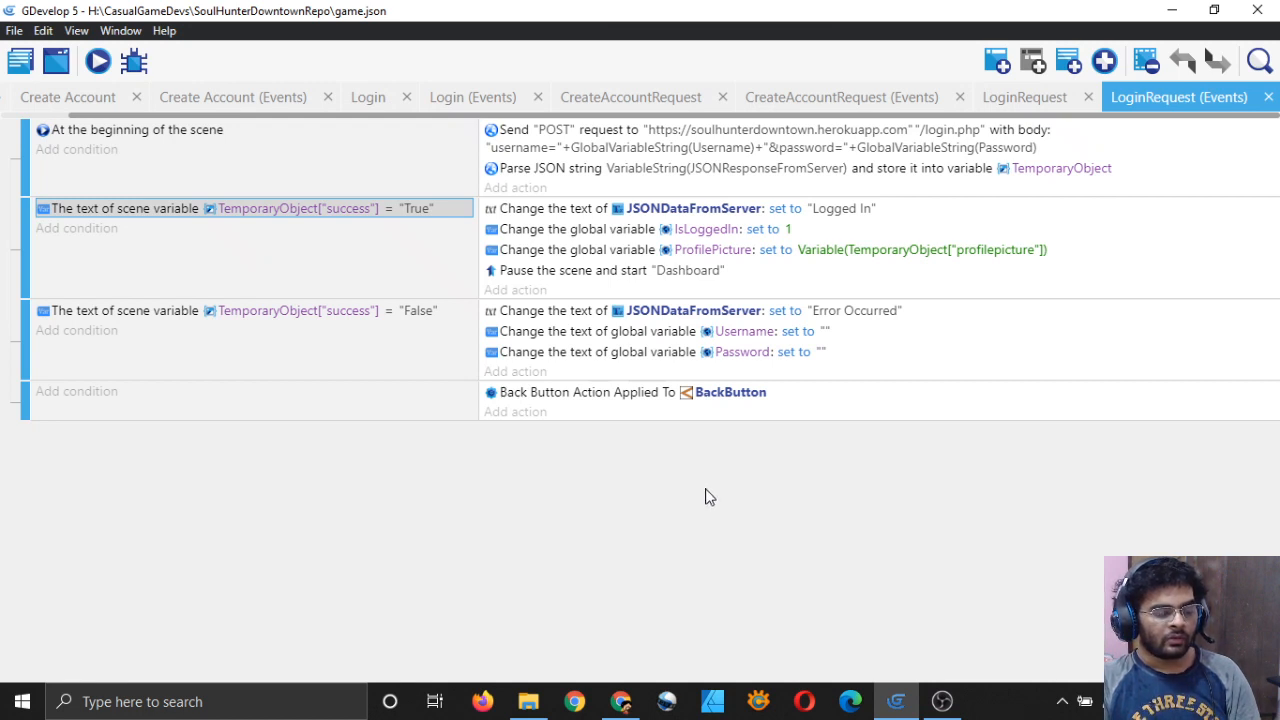
Step: Inspect the action setting IsLoggedIn to 1, then switch to the Create Account scene layout
{"action": "left_click", "coordinate": [552, 231]}
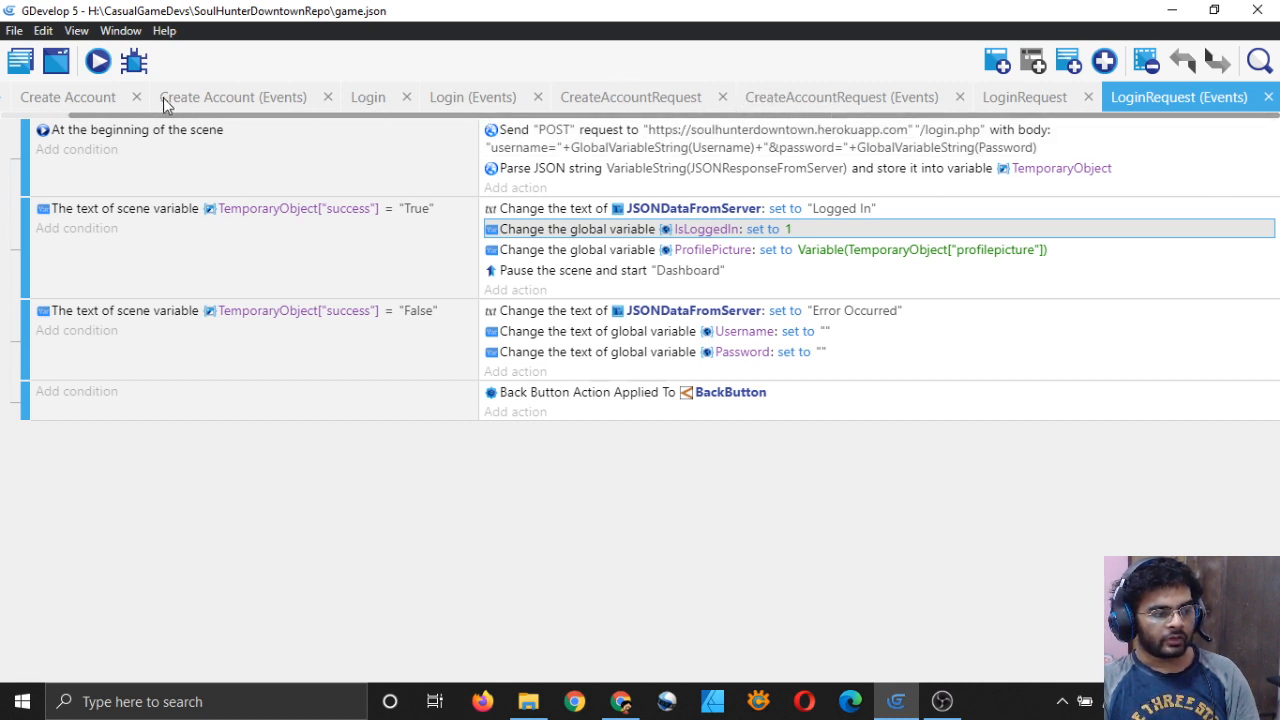
{"action": "left_click", "coordinate": [70, 100]}
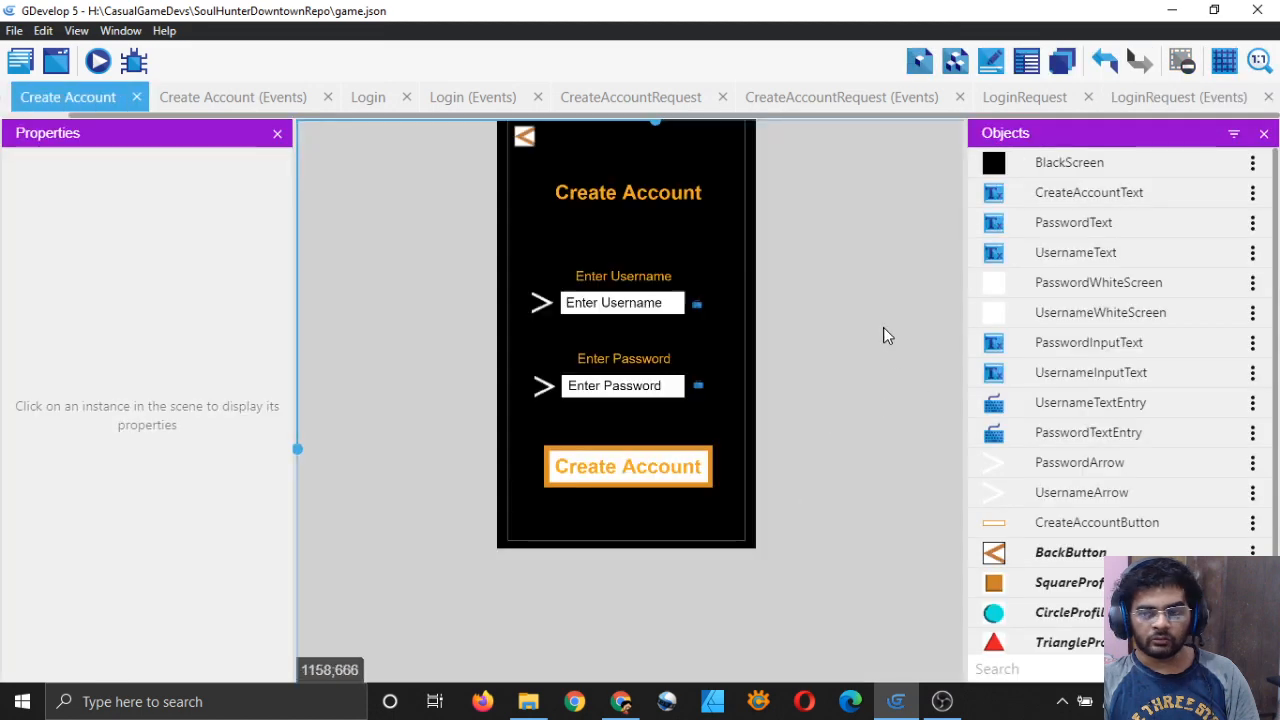
{"action": "left_click_drag", "start_coordinate": [853, 270], "coordinate": [847, 321]}
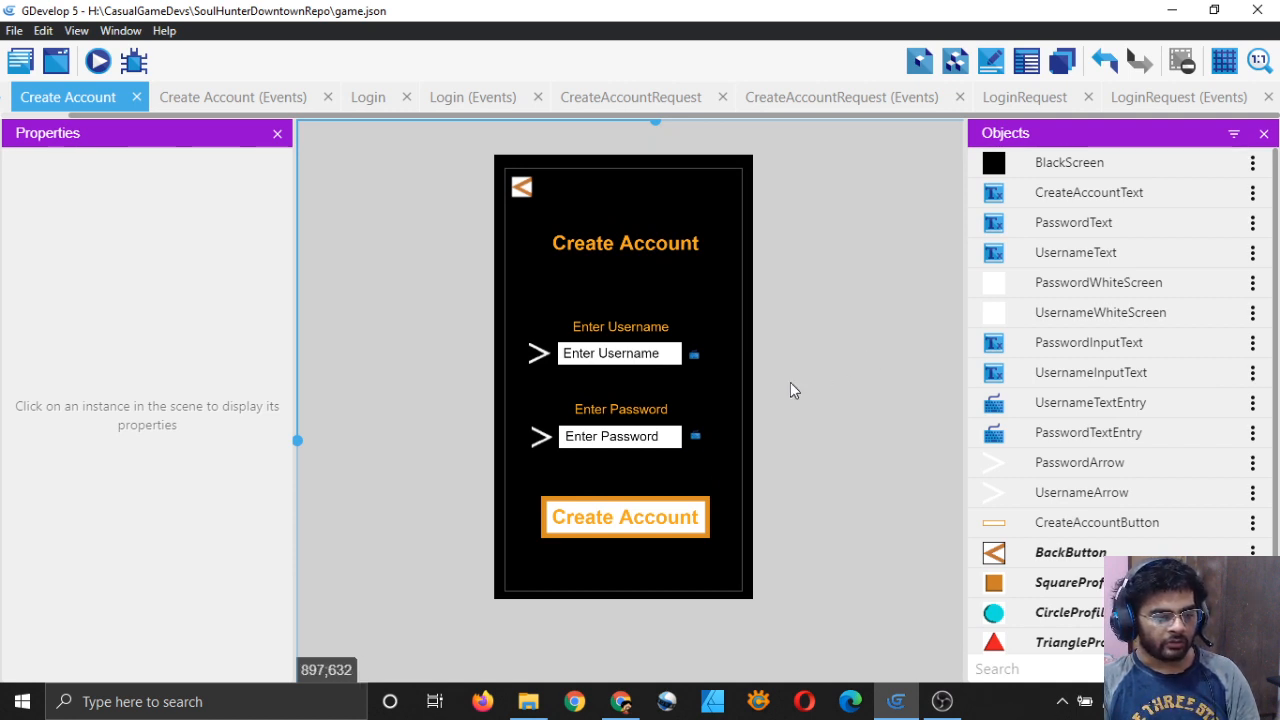
Step: Search Windows for notepad++, correcting the typos, and launch Notepad++
{"action": "left_click", "coordinate": [306, 705]}
{"action": "type", "text": "notrp"}
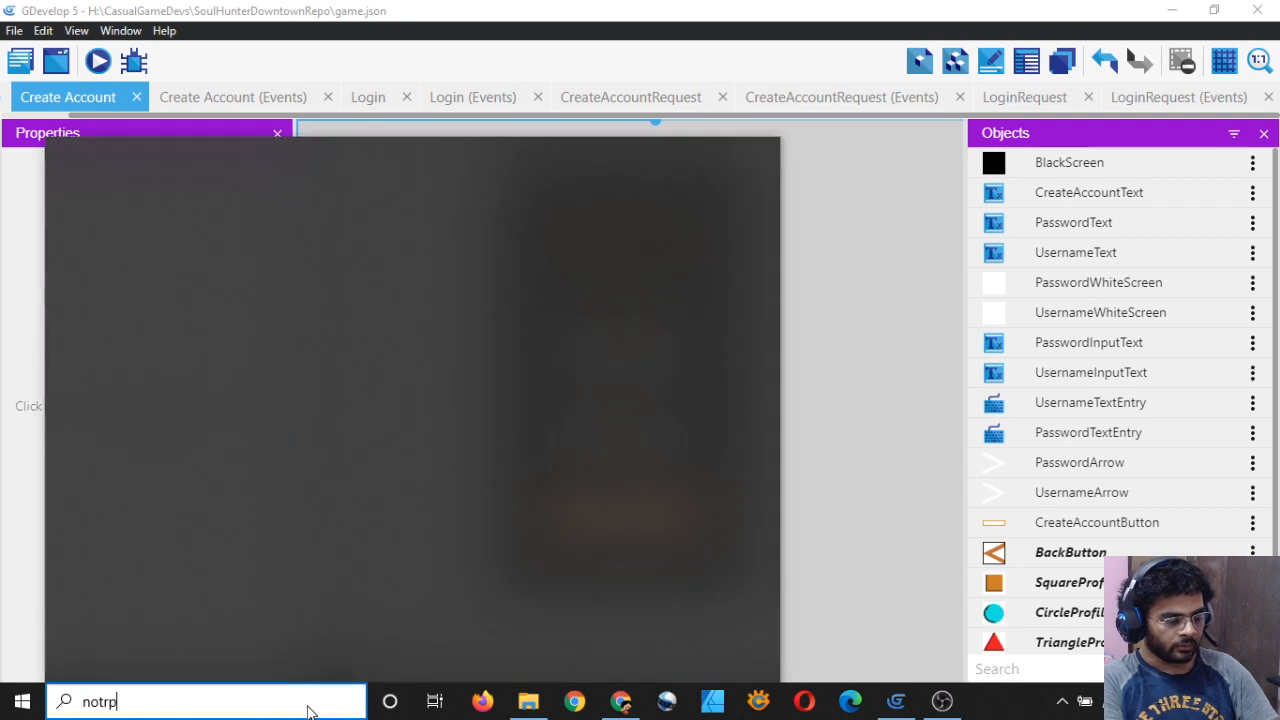
{"action": "type", "text": "a"}
{"action": "key", "text": "BackSpace"}
{"action": "key", "text": "BackSpace"}
{"action": "type", "text": "epadd"}
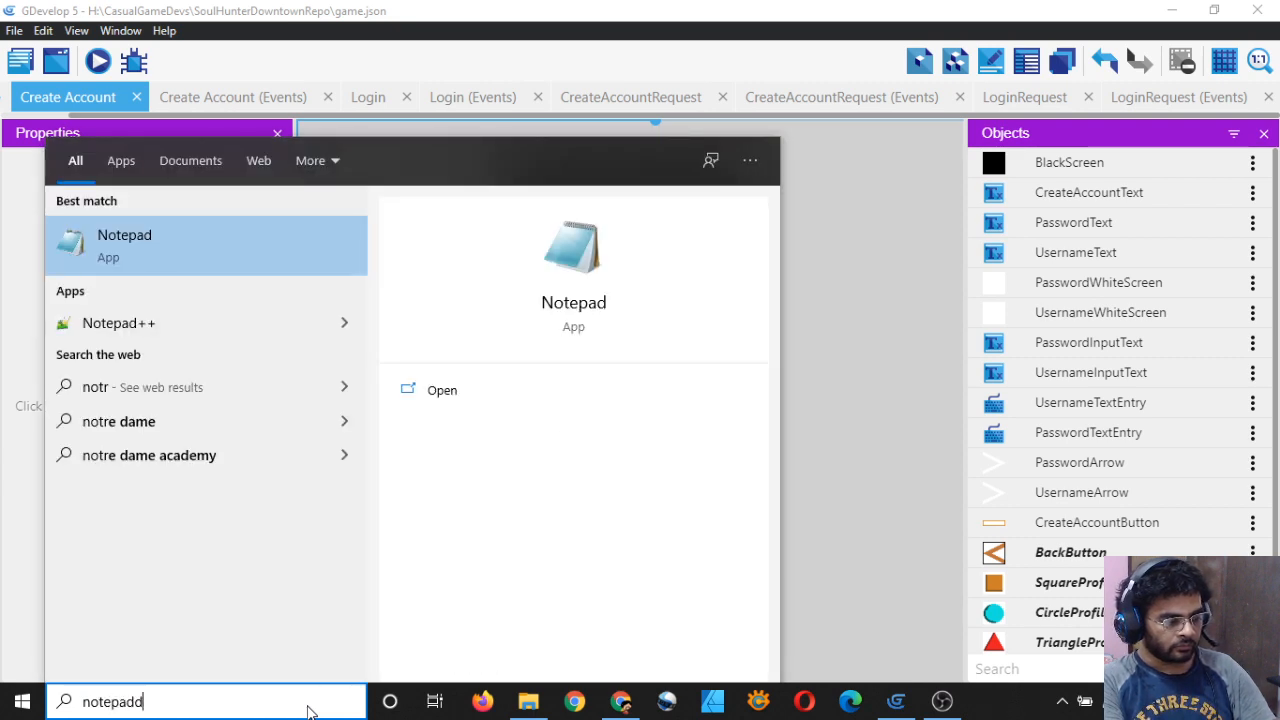
{"action": "key", "text": "BackSpace"}
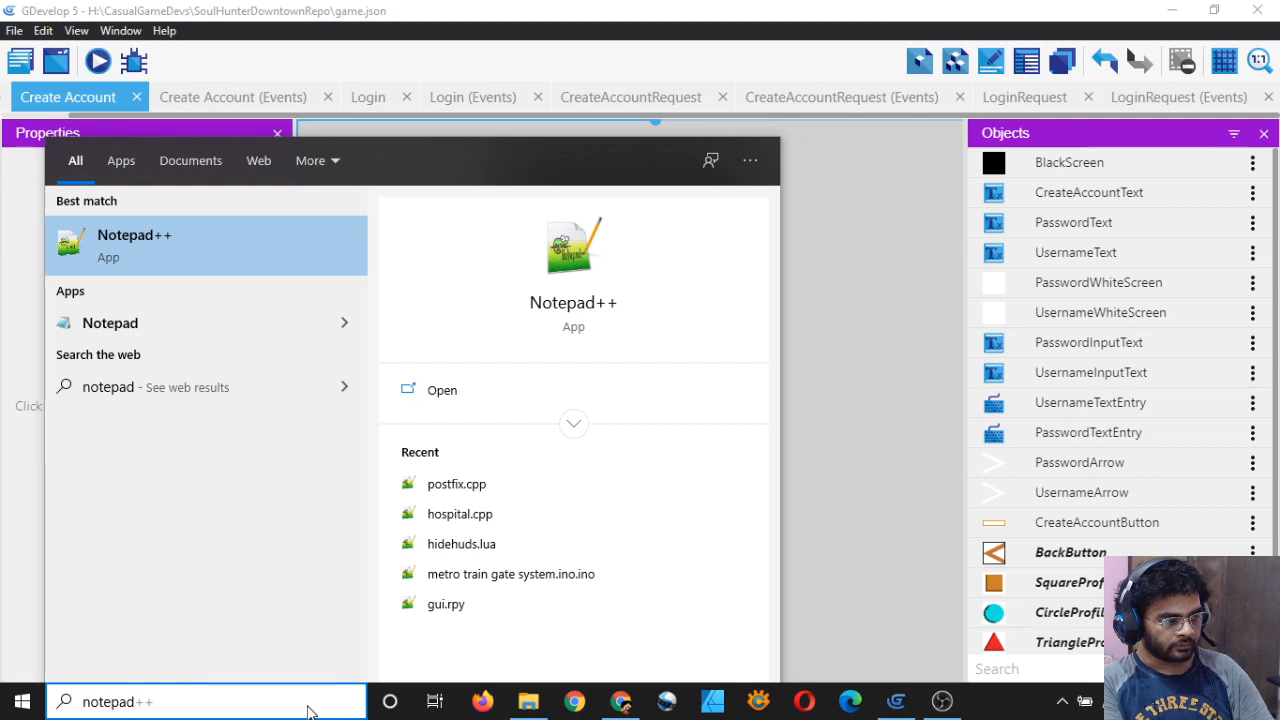
{"action": "key", "text": "Escape"}
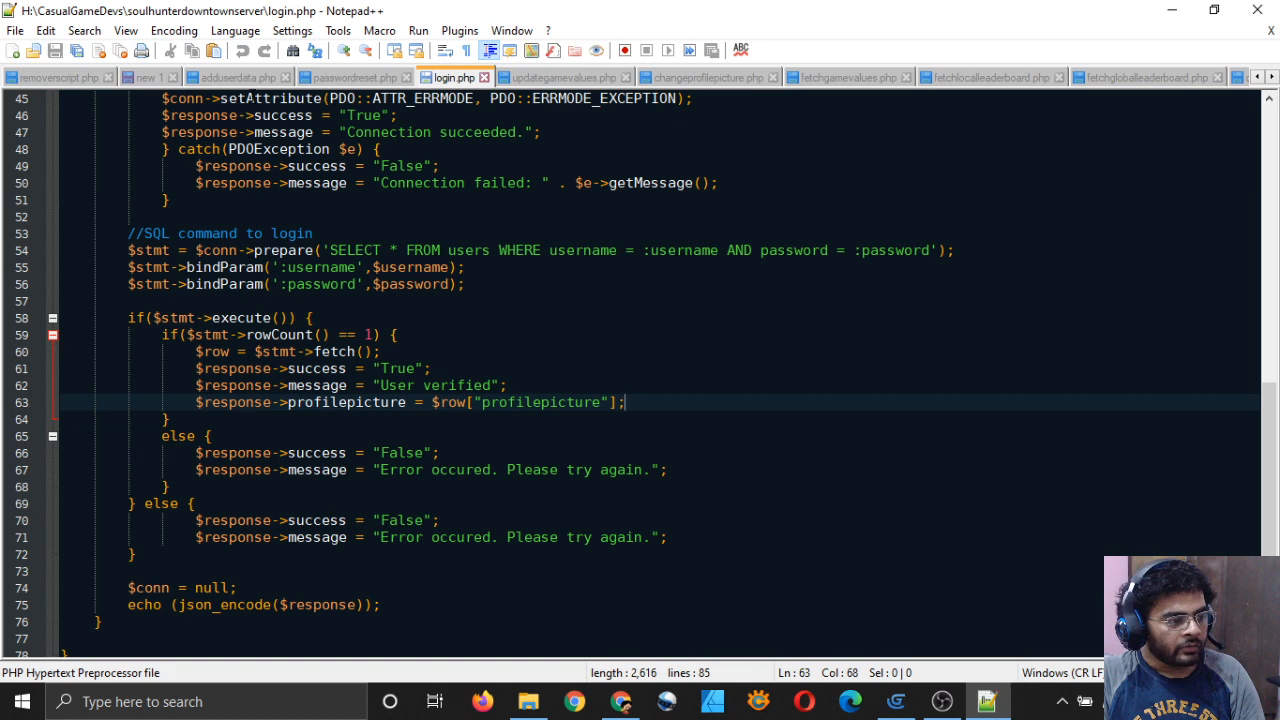
Step: In adduserdata.php, highlight the line reading the posted profilepicture, then go back to GDevelop
{"action": "left_click", "coordinate": [232, 78]}
{"action": "scroll", "coordinate": [596, 348], "scroll_direction": "up", "scroll_amount": 1}
{"action": "scroll", "coordinate": [596, 348], "scroll_direction": "down", "scroll_amount": 2}
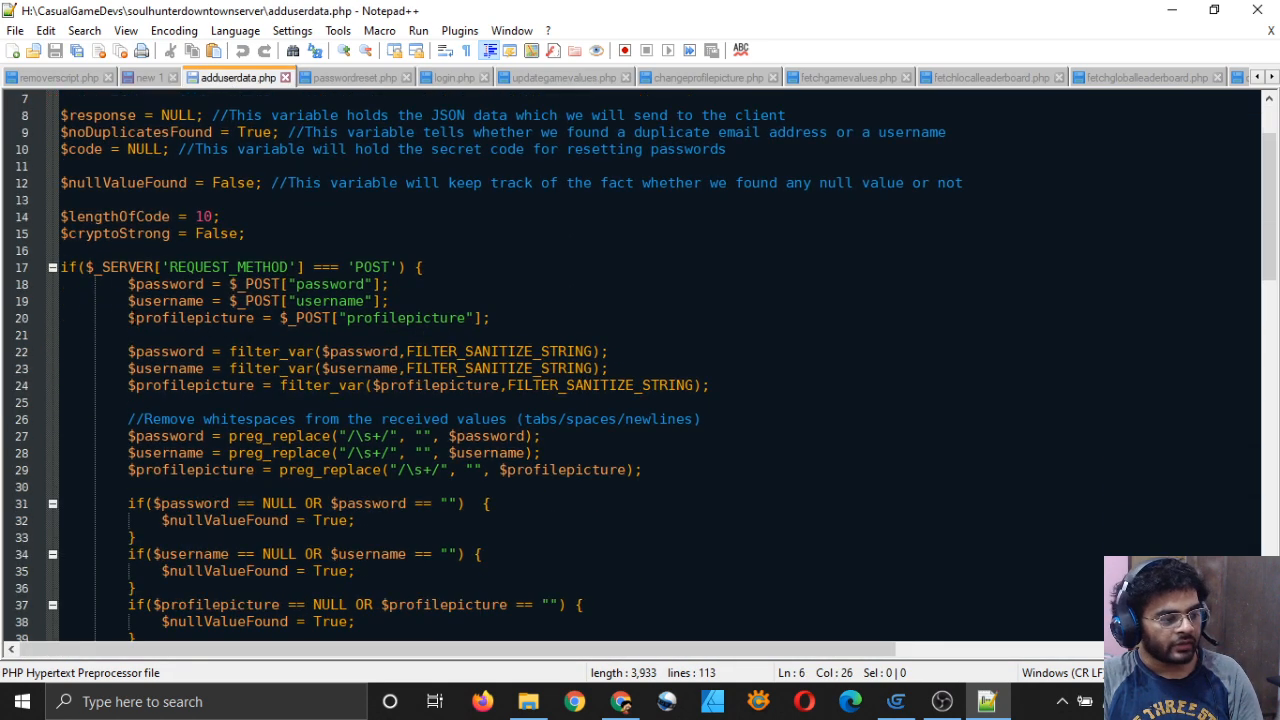
{"action": "left_click_drag", "start_coordinate": [128, 318], "coordinate": [498, 318]}
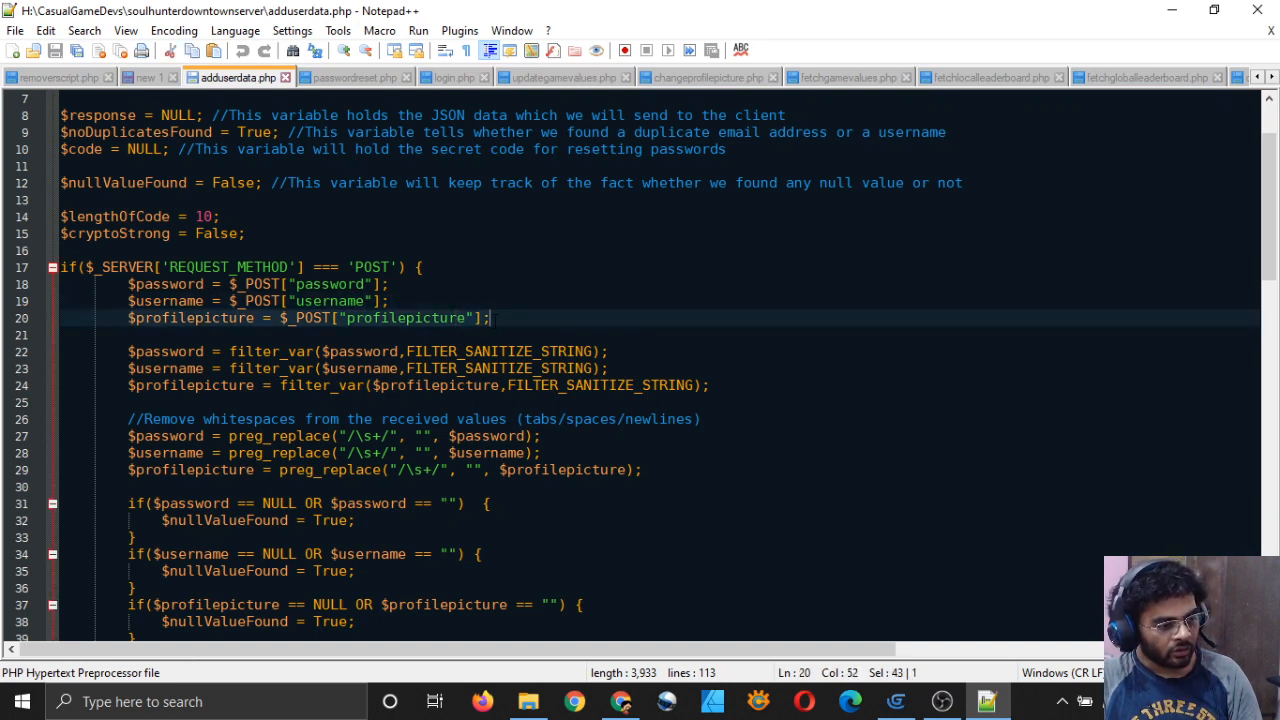
{"action": "left_click", "coordinate": [504, 318]}
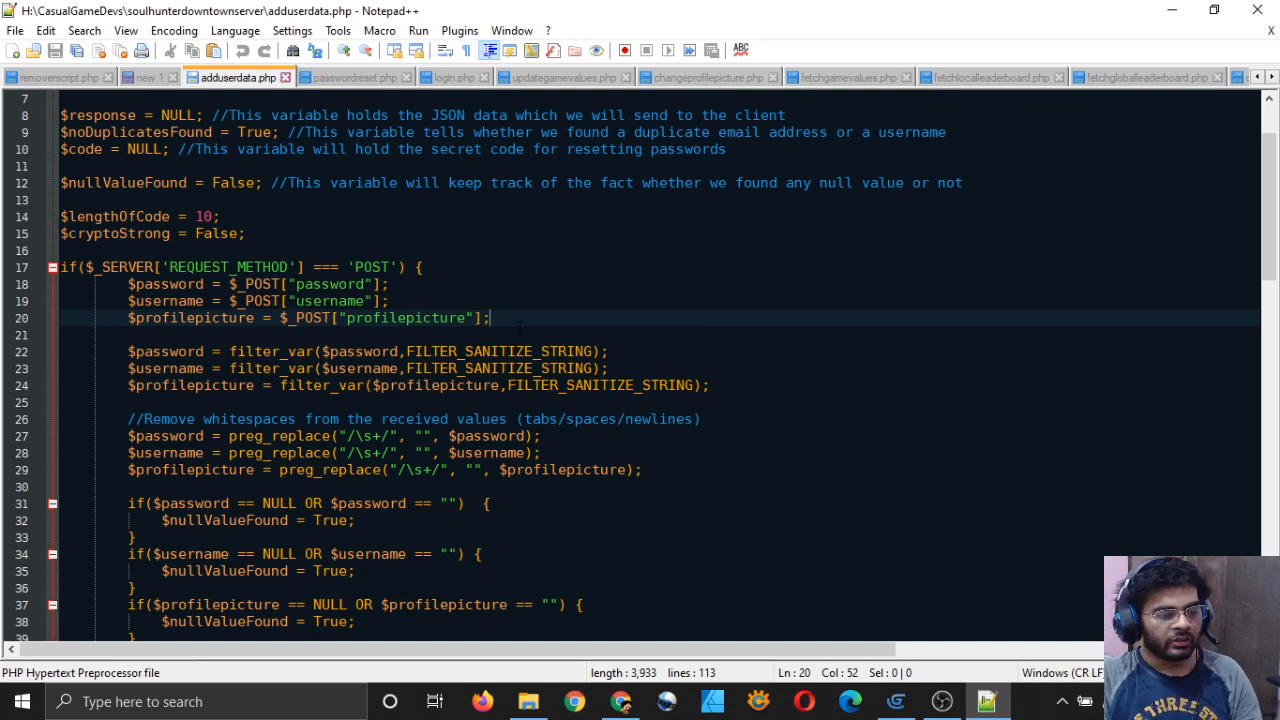
{"action": "left_click", "coordinate": [519, 330]}
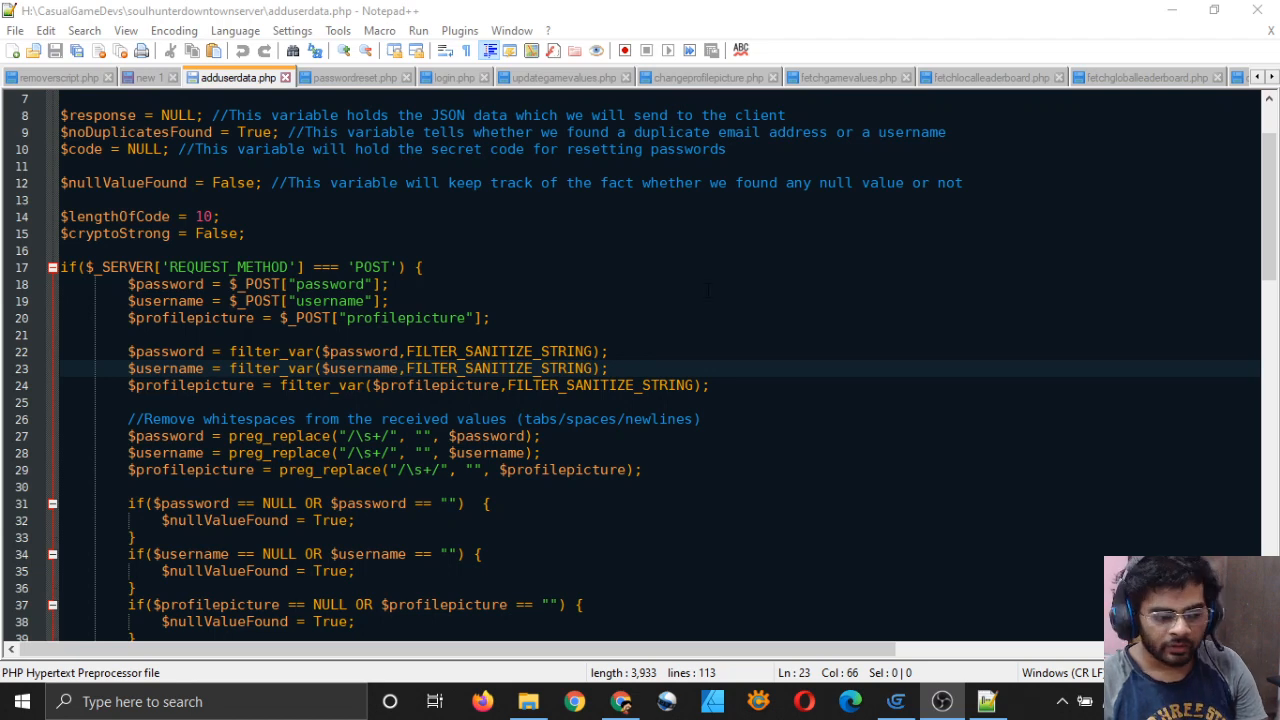
{"action": "left_click", "coordinate": [895, 701]}
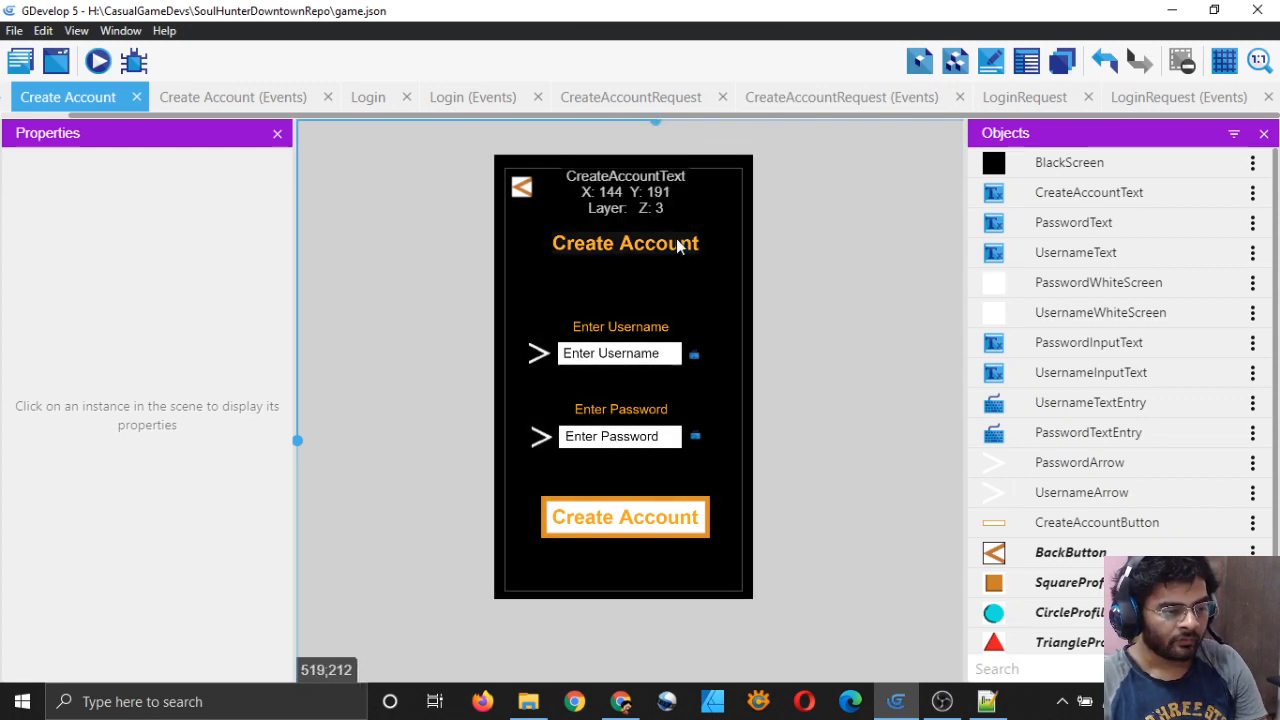
Step: Move the Create Account title higher up in the scene
{"action": "left_click", "coordinate": [673, 247]}
{"action": "left_click_drag", "start_coordinate": [671, 247], "coordinate": [667, 213]}
{"action": "left_click", "coordinate": [893, 472]}
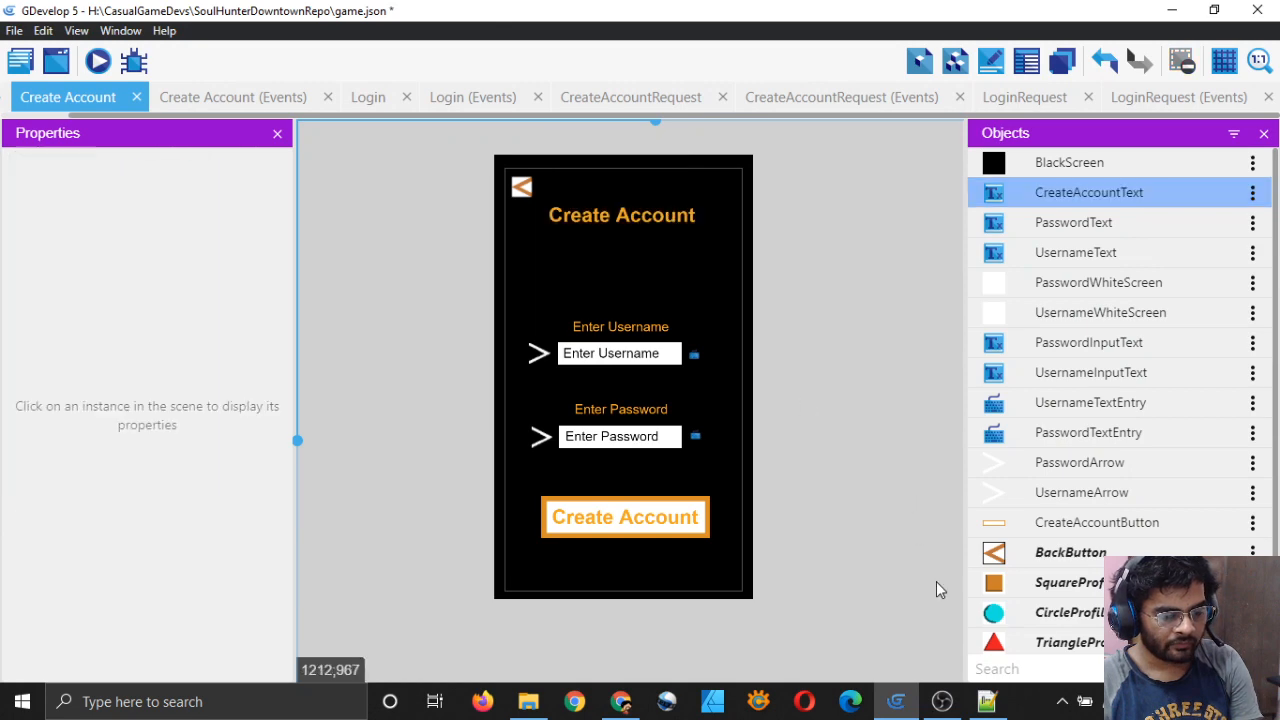
{"action": "left_click", "coordinate": [986, 701]}
{"action": "left_click", "coordinate": [986, 701]}
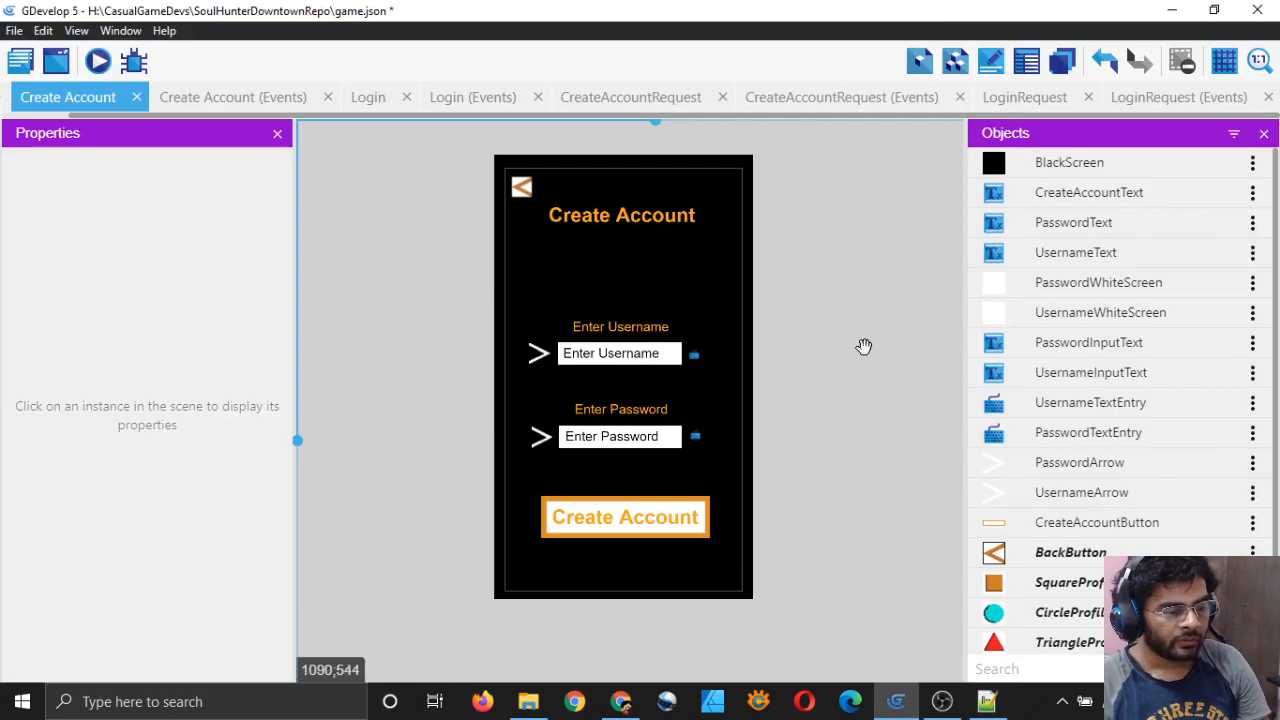
{"action": "scroll", "coordinate": [863, 346], "scroll_direction": "up", "scroll_amount": 3}
{"action": "scroll", "coordinate": [795, 316], "scroll_direction": "down", "scroll_amount": 1}
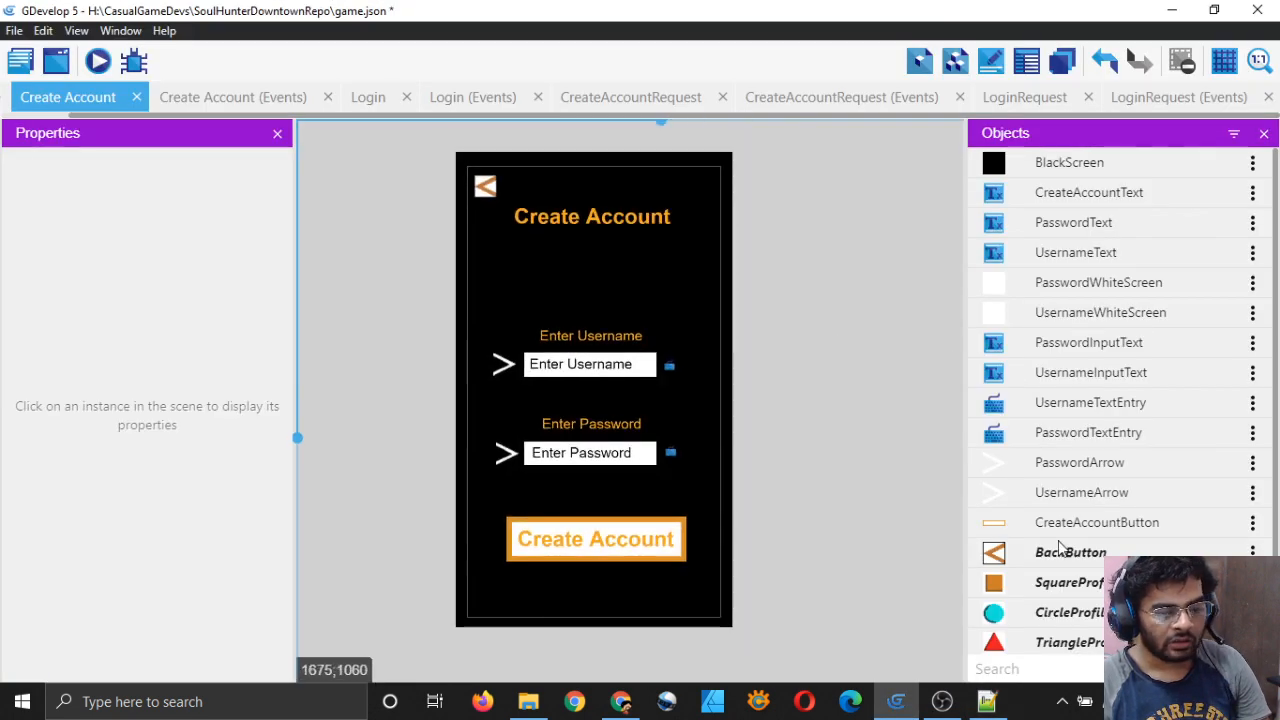
{"action": "scroll", "coordinate": [1012, 500], "scroll_direction": "down", "scroll_amount": 2}
Step: Place a SquareProfilePicture under the title, with the title moved to the top
{"action": "left_click_drag", "start_coordinate": [1098, 489], "coordinate": [486, 252]}
{"action": "left_click", "coordinate": [575, 216]}
{"action": "left_click_drag", "start_coordinate": [575, 215], "coordinate": [576, 186]}
{"action": "left_click_drag", "start_coordinate": [506, 275], "coordinate": [502, 243]}
{"action": "left_click", "coordinate": [867, 500]}
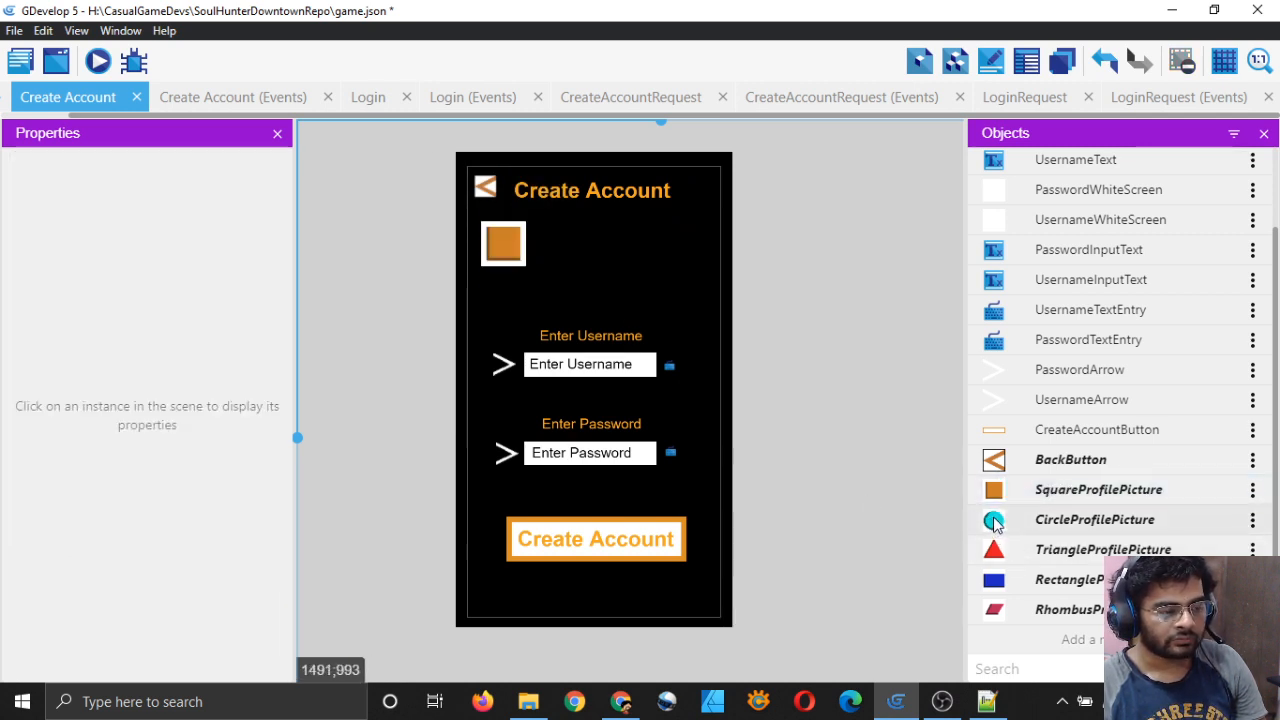
Step: Add Circle, Triangle, Rectangle and Rhombus profile pictures beside the square
{"action": "left_click_drag", "start_coordinate": [995, 521], "coordinate": [549, 222]}
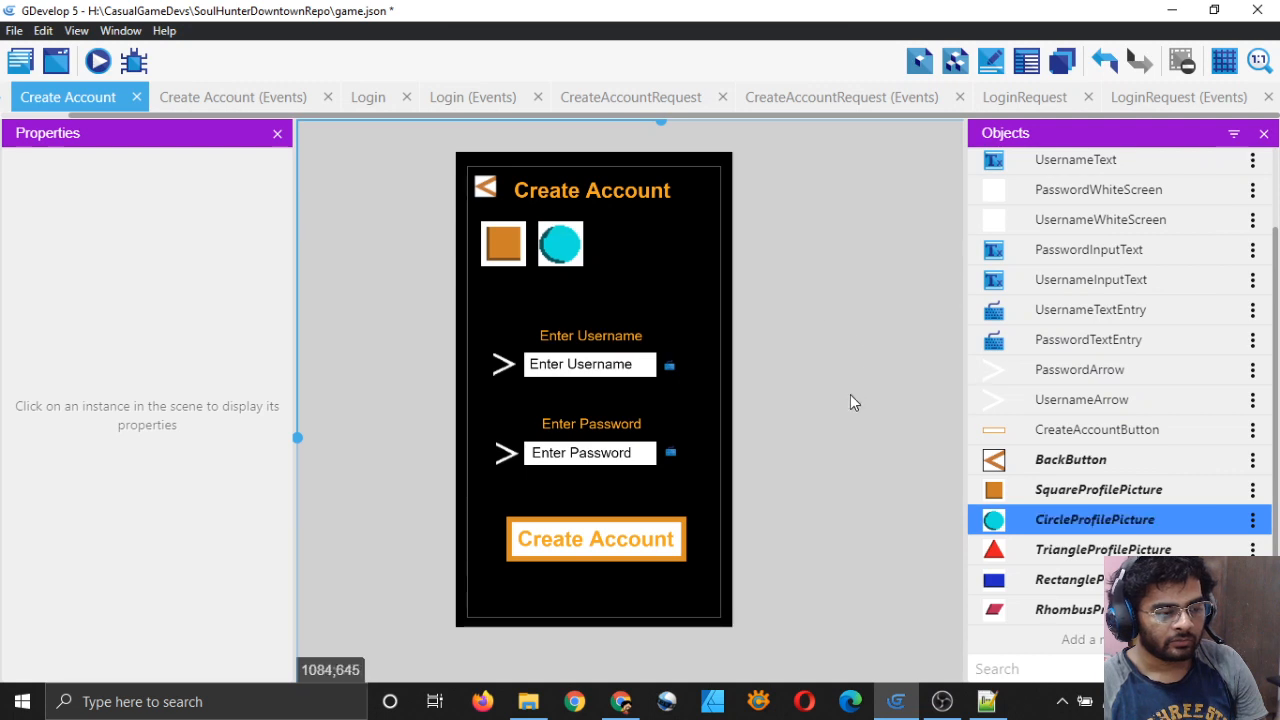
{"action": "left_click_drag", "start_coordinate": [995, 550], "coordinate": [594, 230]}
{"action": "left_click_drag", "start_coordinate": [995, 580], "coordinate": [646, 229]}
{"action": "left_click_drag", "start_coordinate": [1013, 612], "coordinate": [677, 305]}
{"action": "scroll", "coordinate": [657, 400], "scroll_direction": "up", "scroll_amount": 3, "text": "ctrl"}
{"action": "middle_click_drag", "start_coordinate": [523, 251], "coordinate": [626, 393]}
{"action": "scroll", "coordinate": [622, 395], "scroll_direction": "up", "scroll_amount": 1}
Step: Give the square profile picture a custom 64×64 size
{"action": "left_click", "coordinate": [479, 275]}
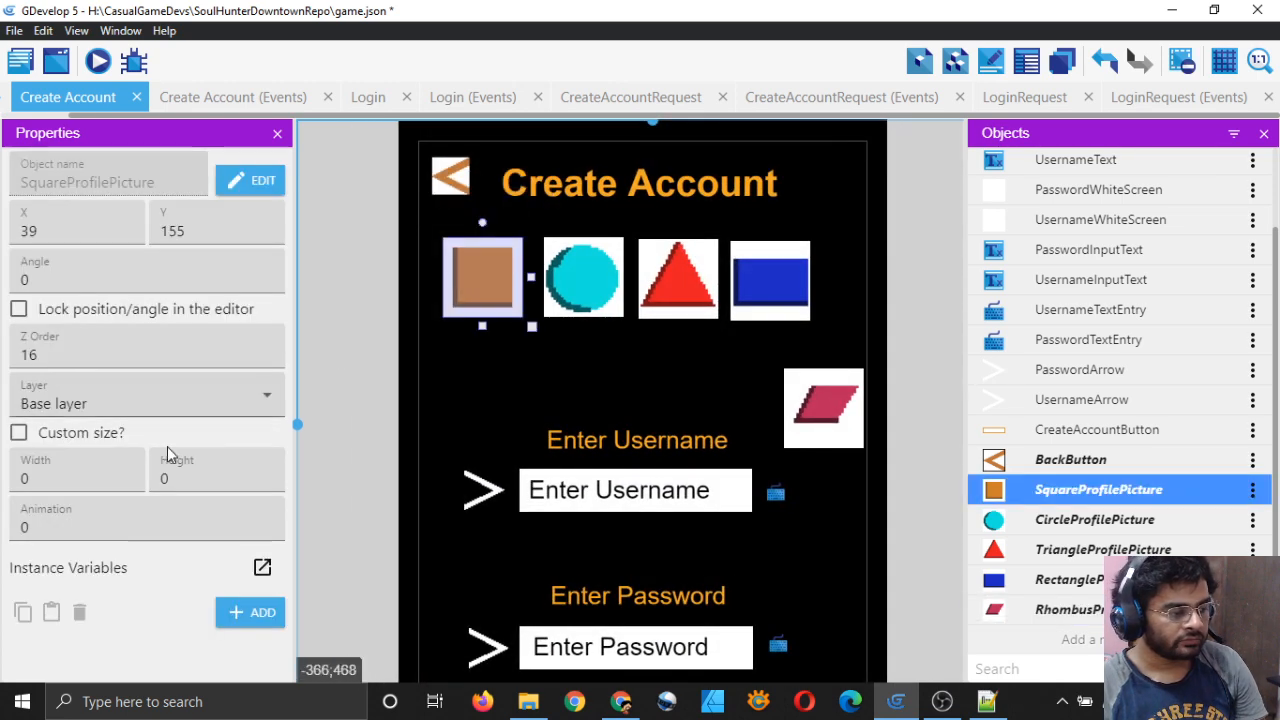
{"action": "left_click", "coordinate": [18, 432]}
{"action": "left_click", "coordinate": [61, 480]}
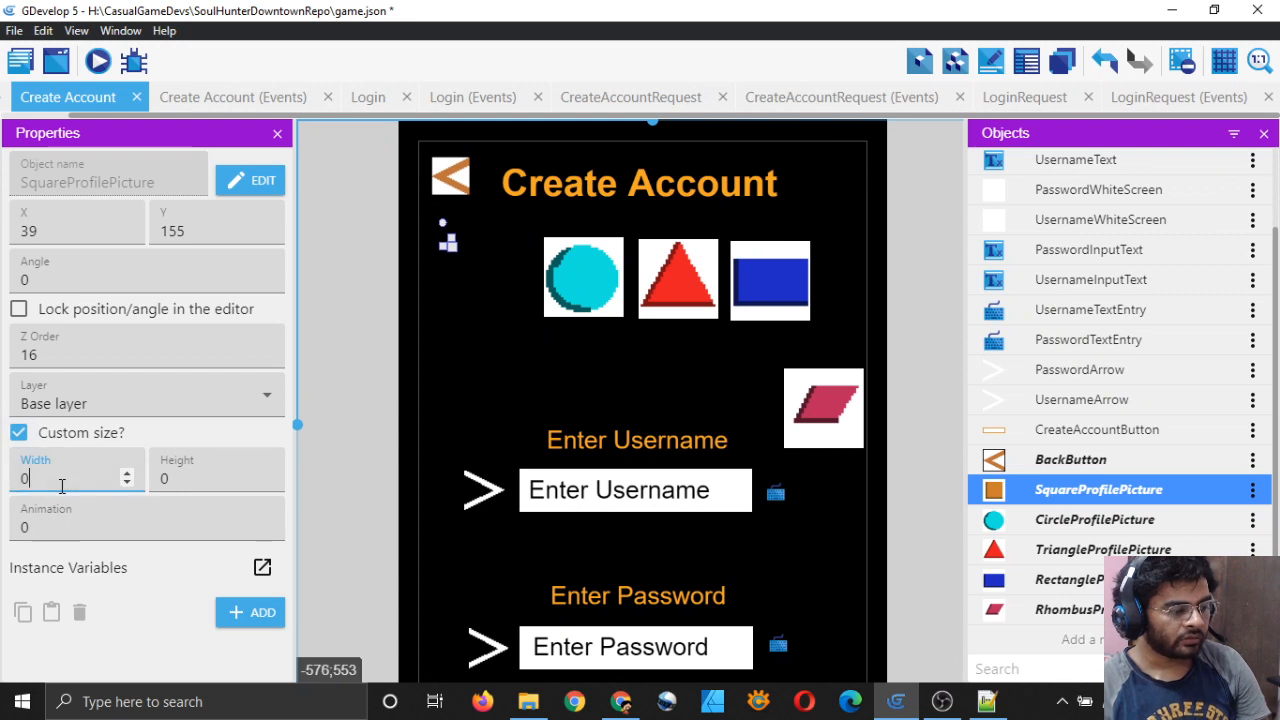
{"action": "key", "text": "BackSpace"}
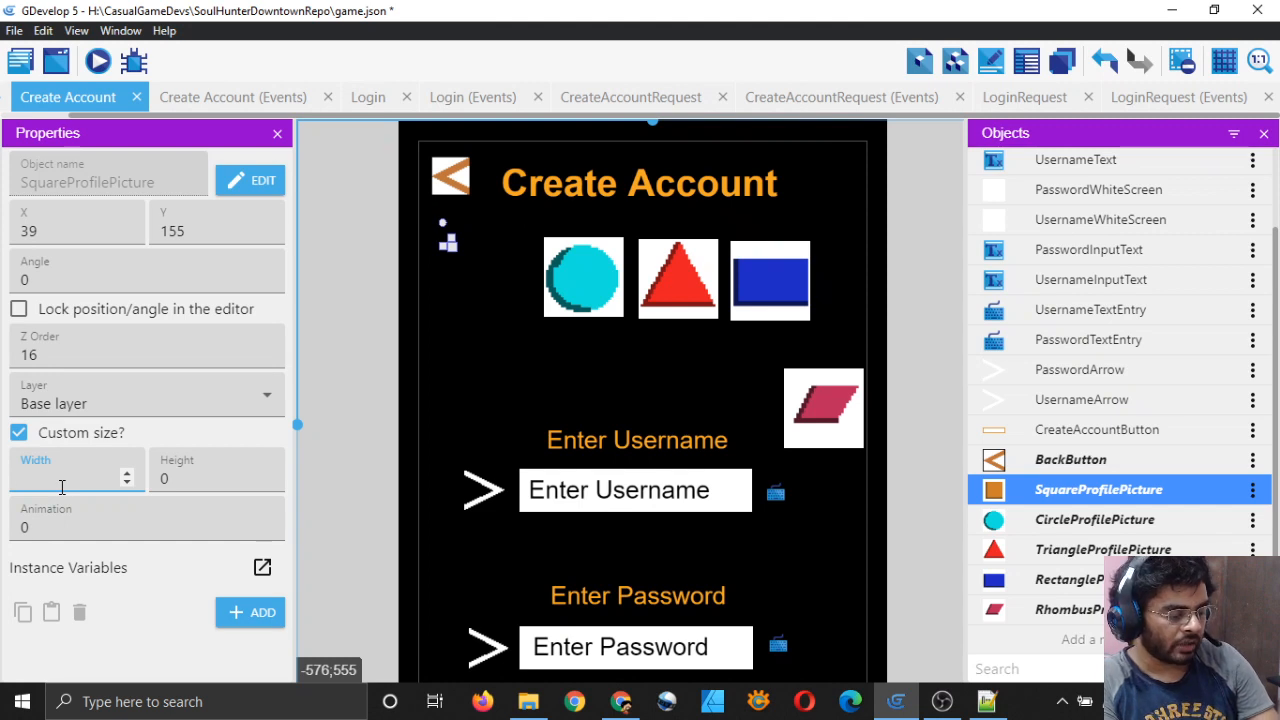
{"action": "type", "text": "4"}
{"action": "key", "text": "BackSpace"}
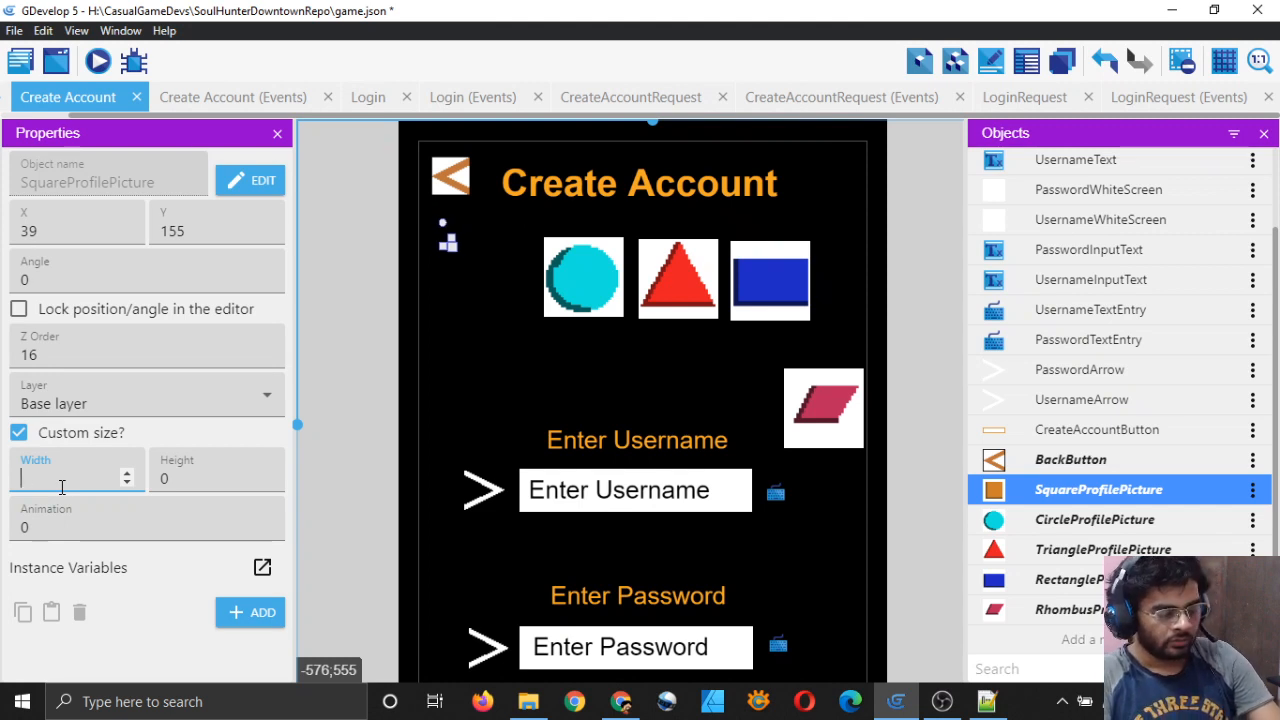
{"action": "type", "text": "64"}
{"action": "key", "text": "Tab"}
{"action": "type", "text": "64"}
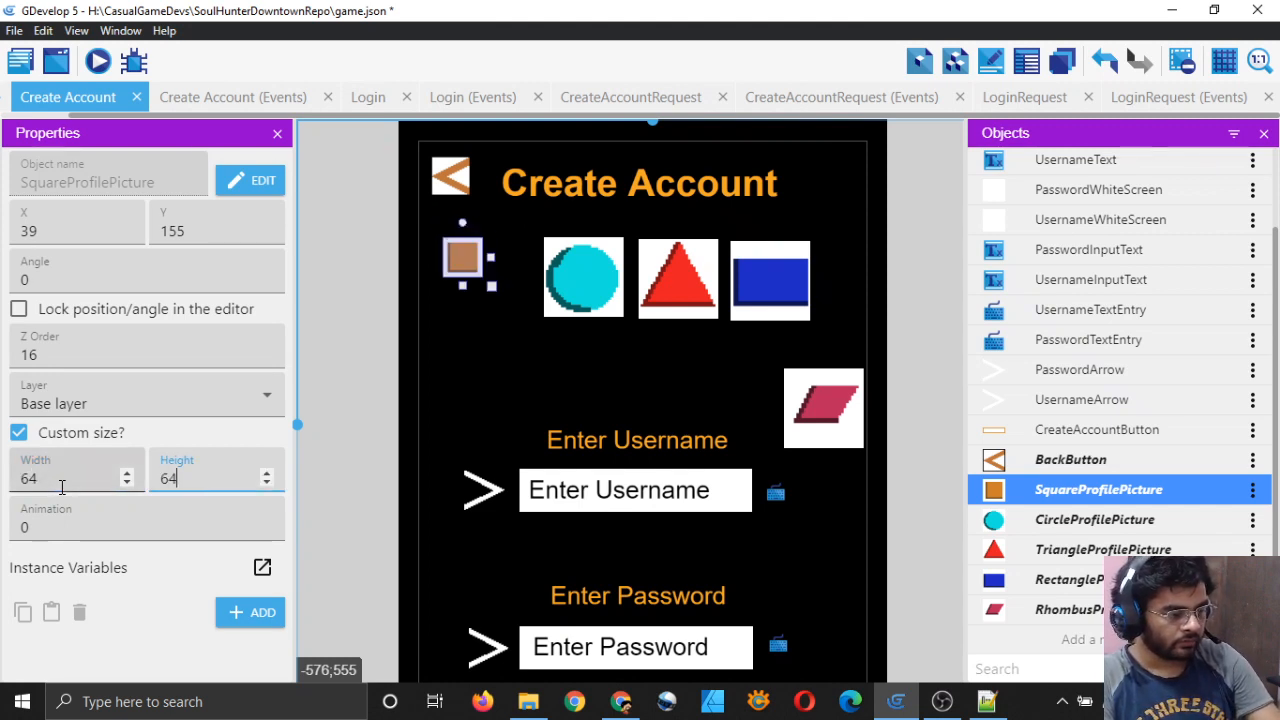
{"action": "left_click", "coordinate": [366, 469]}
Step: Give the circle profile picture a custom 64×64 size
{"action": "left_click", "coordinate": [578, 272]}
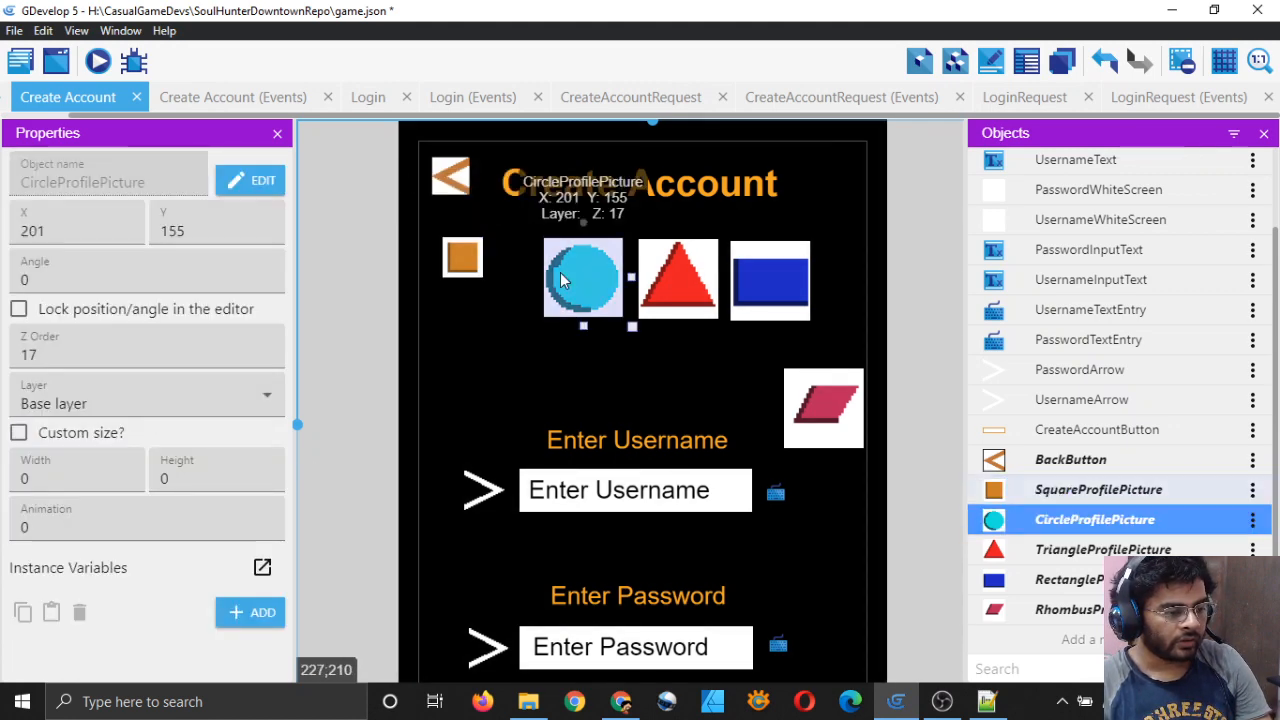
{"action": "left_click", "coordinate": [19, 432]}
{"action": "left_click", "coordinate": [50, 479]}
{"action": "key", "text": "BackSpace"}
{"action": "type", "text": "64"}
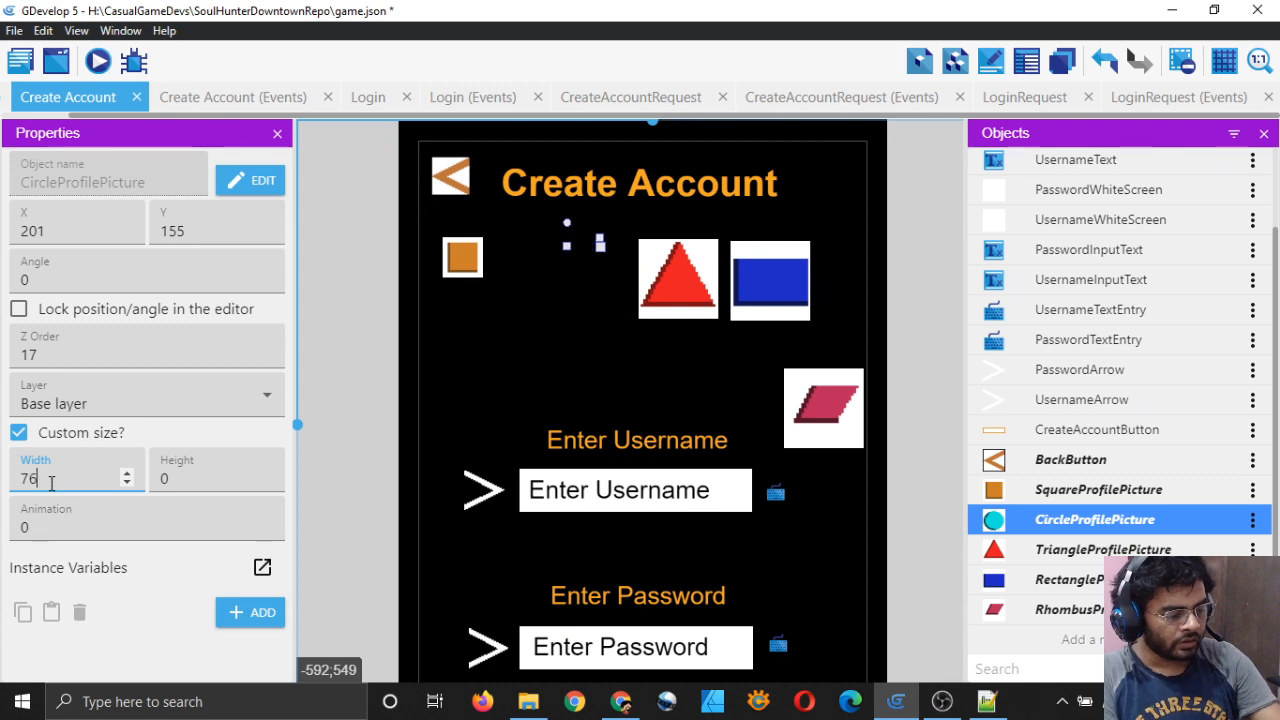
{"action": "left_click", "coordinate": [191, 479]}
{"action": "key", "text": "BackSpace"}
{"action": "type", "text": "64"}
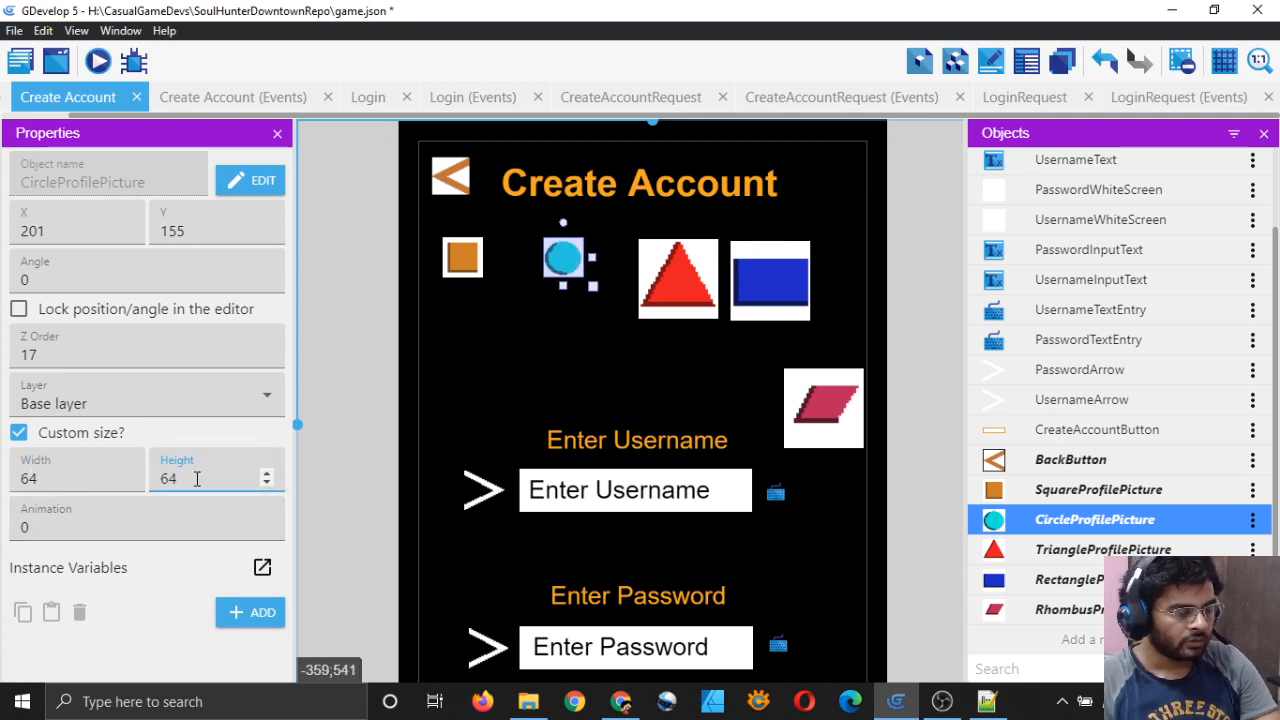
{"action": "left_click", "coordinate": [606, 305]}
Step: Turn on custom 64×64 sizing for the triangle profile picture
{"action": "left_click", "coordinate": [684, 274]}
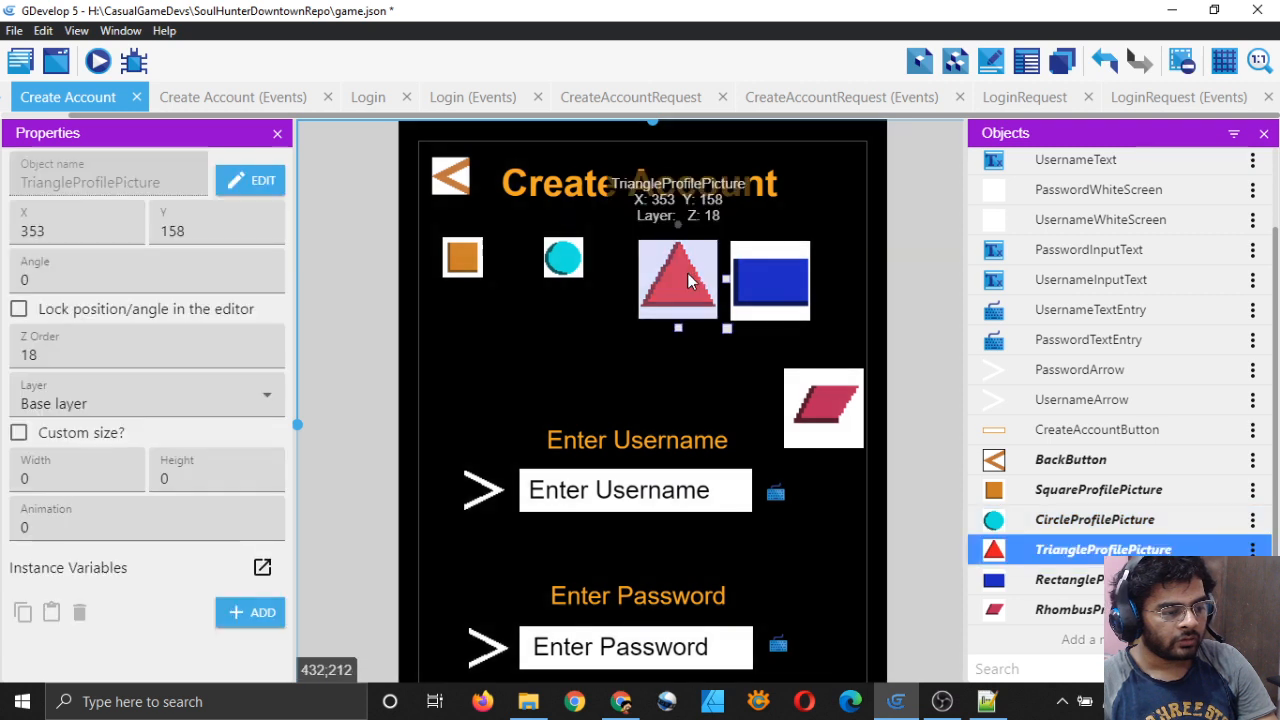
{"action": "left_click", "coordinate": [100, 480]}
{"action": "key", "text": "BackSpace"}
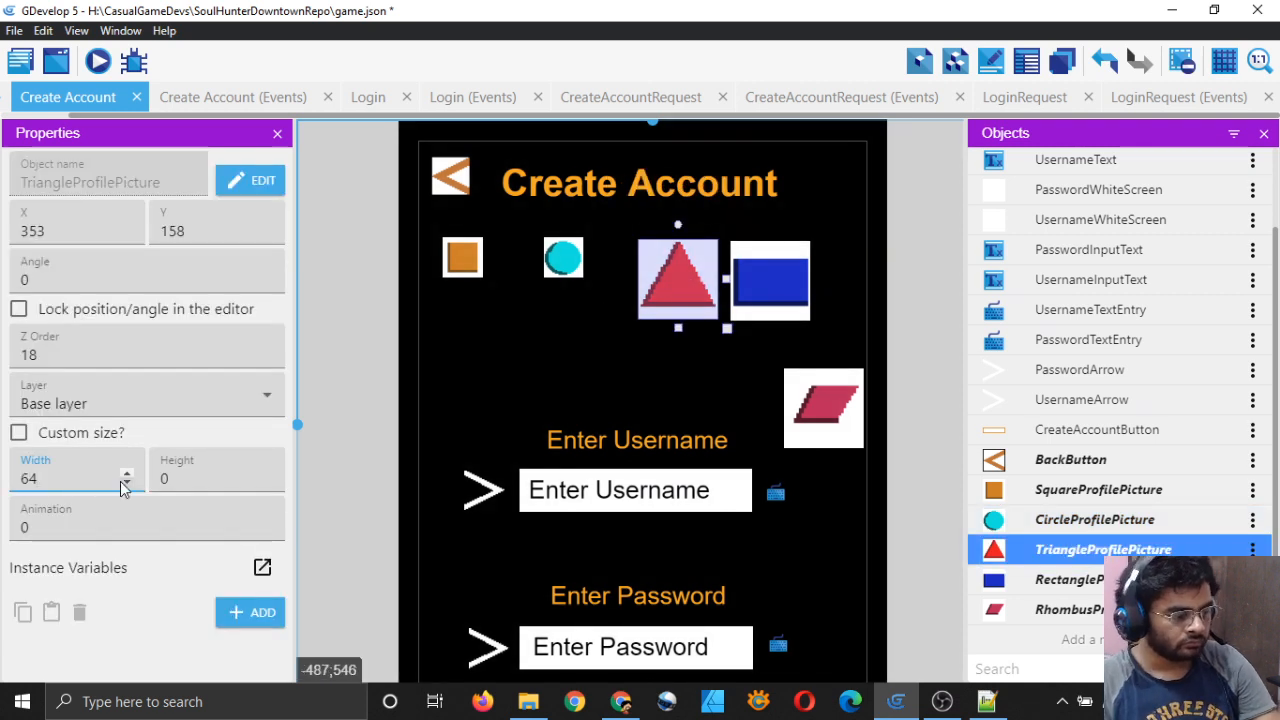
{"action": "left_click", "coordinate": [213, 478]}
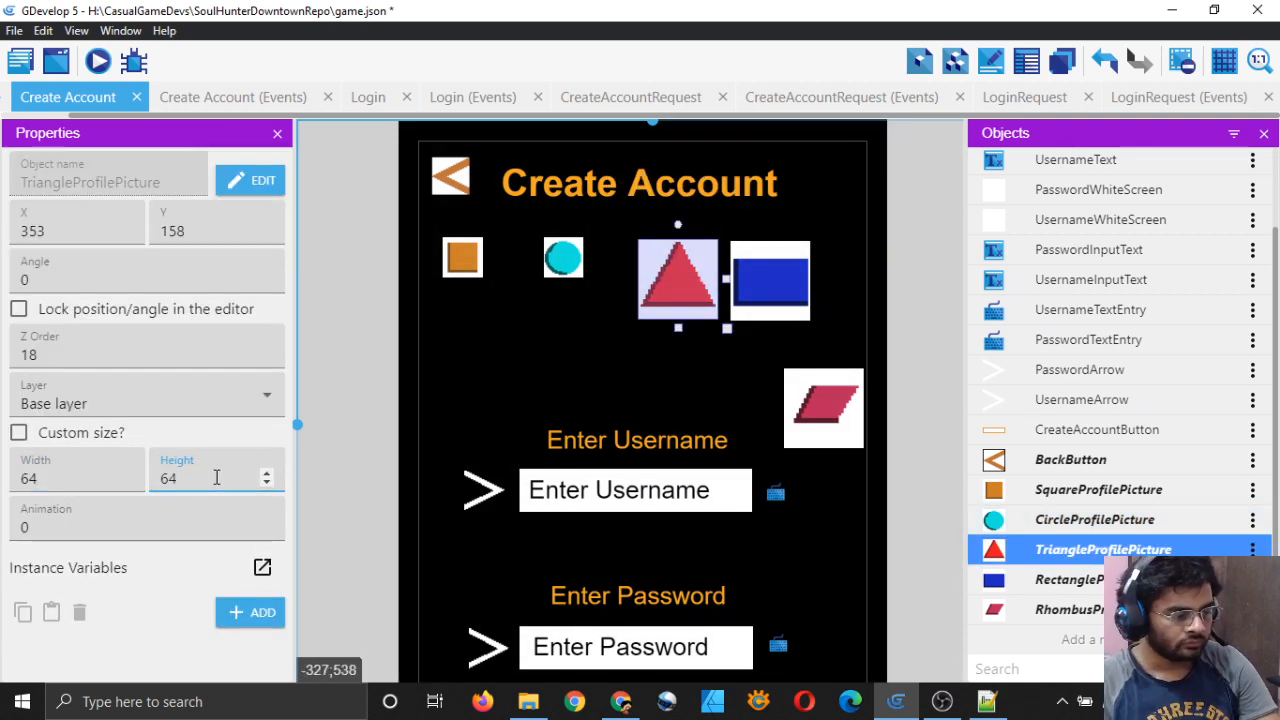
{"action": "left_click", "coordinate": [447, 429]}
{"action": "left_click", "coordinate": [675, 277]}
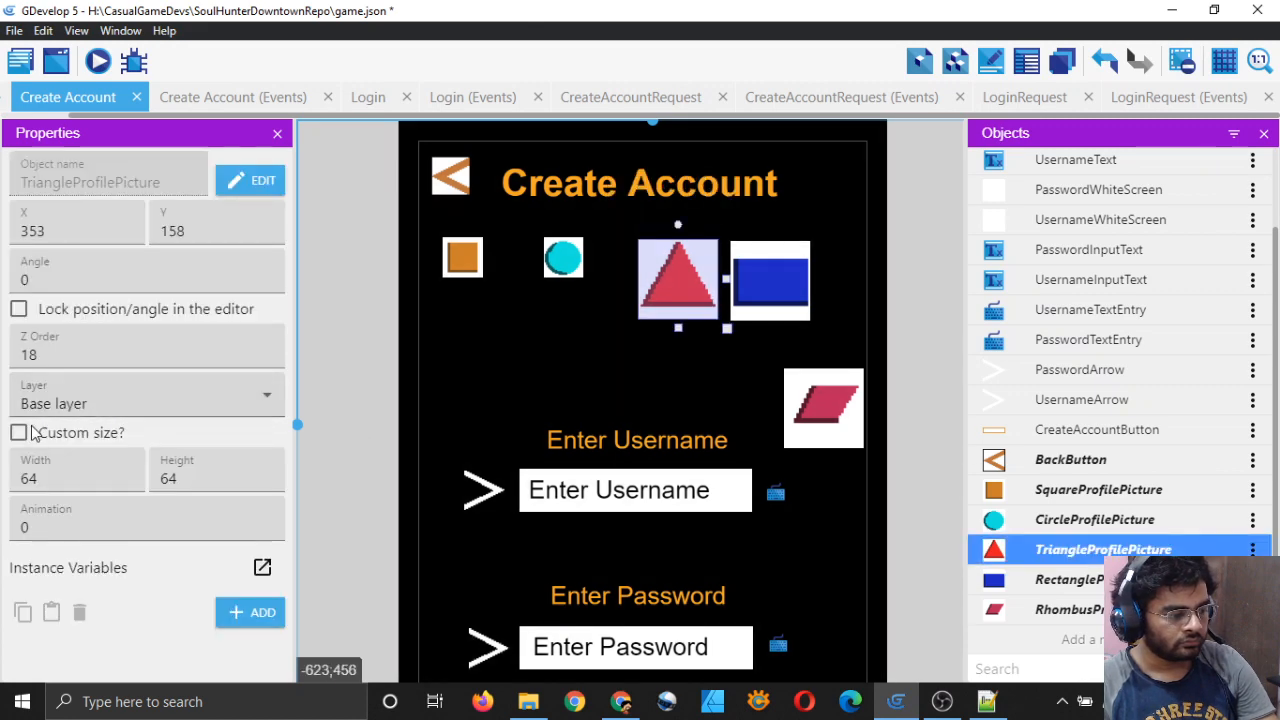
{"action": "left_click", "coordinate": [31, 430]}
Step: Set the rectangle profile picture to a custom 64×64 size
{"action": "left_click", "coordinate": [765, 280]}
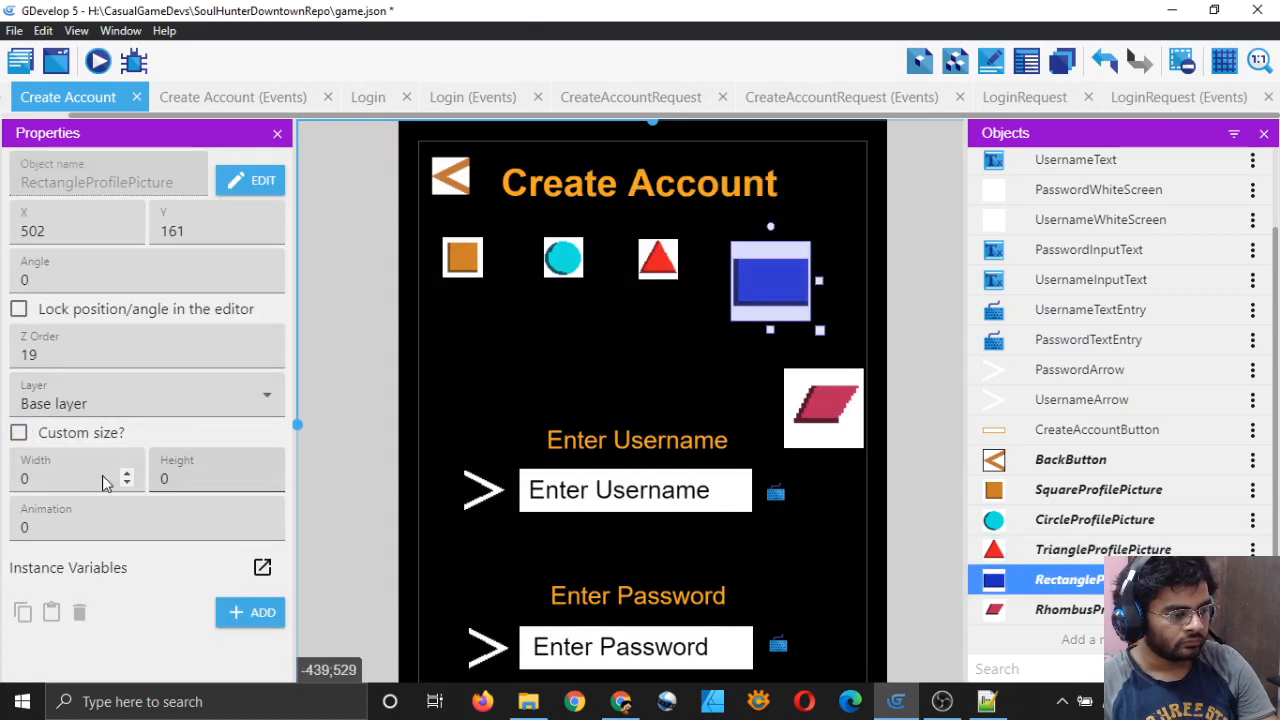
{"action": "left_click", "coordinate": [69, 476]}
{"action": "type", "text": "64"}
{"action": "left_click", "coordinate": [190, 474]}
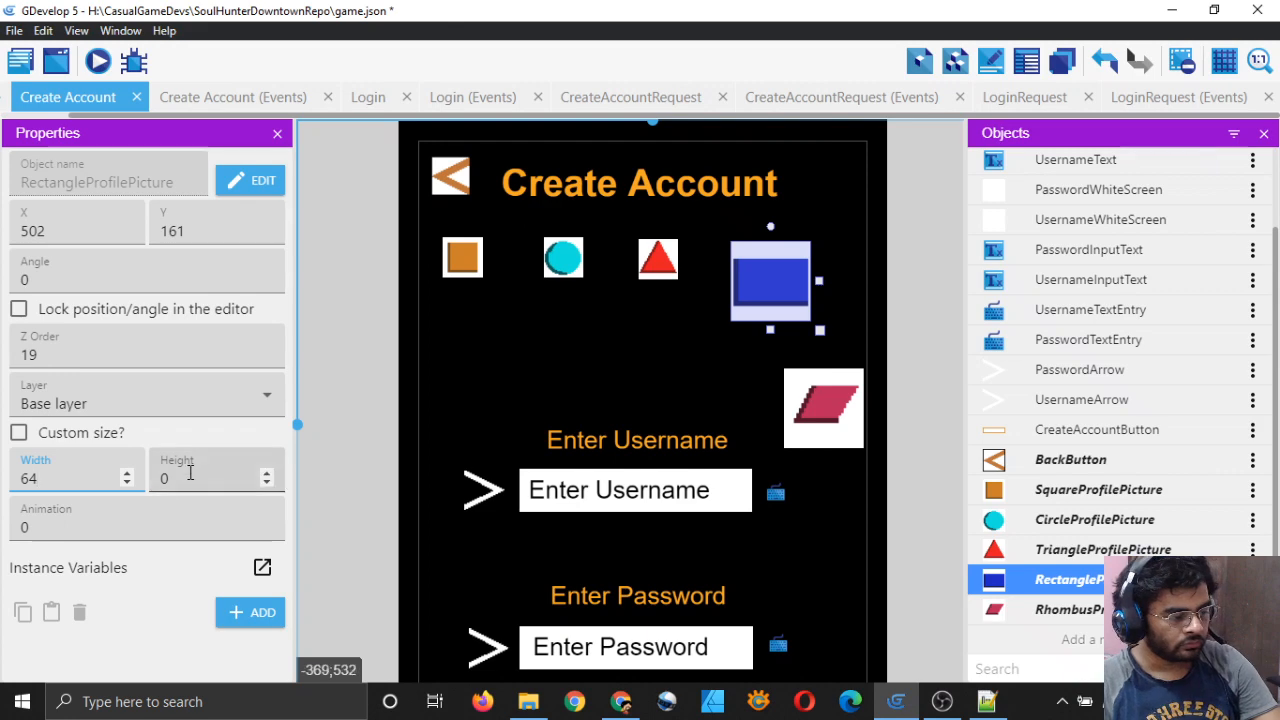
{"action": "left_click", "coordinate": [19, 432]}
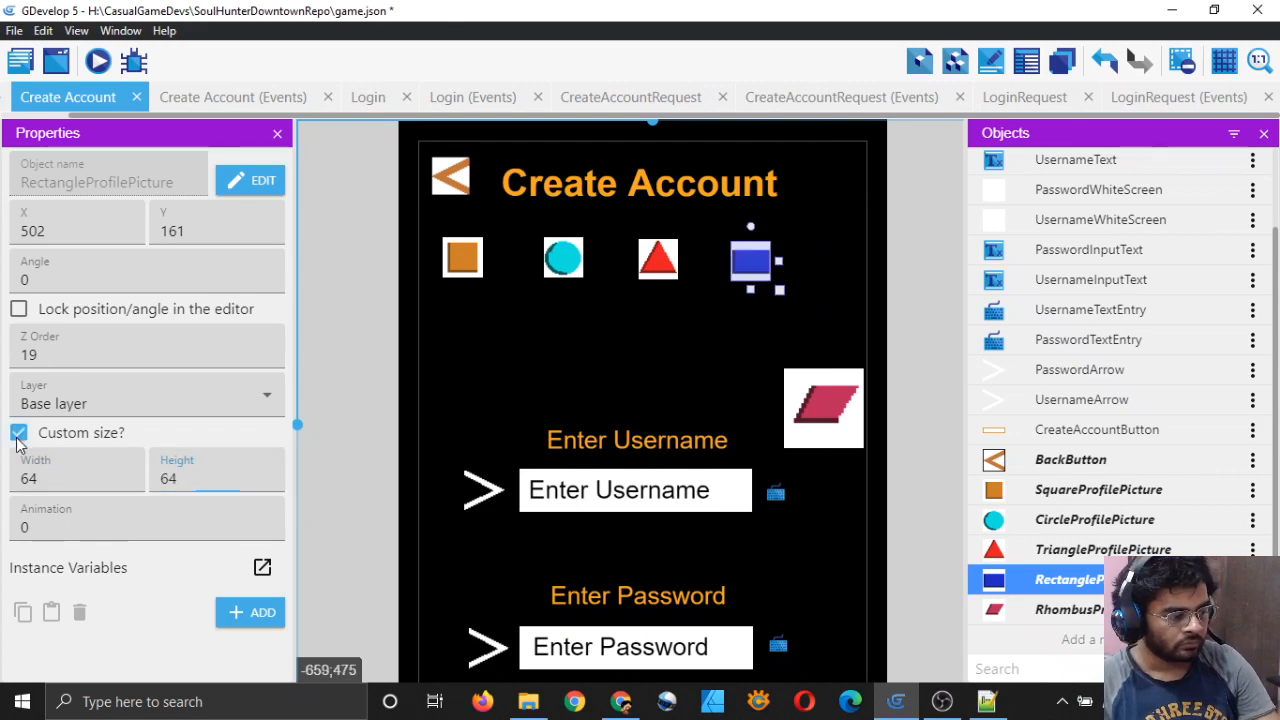
{"action": "left_click", "coordinate": [19, 432]}
{"action": "left_click", "coordinate": [19, 432]}
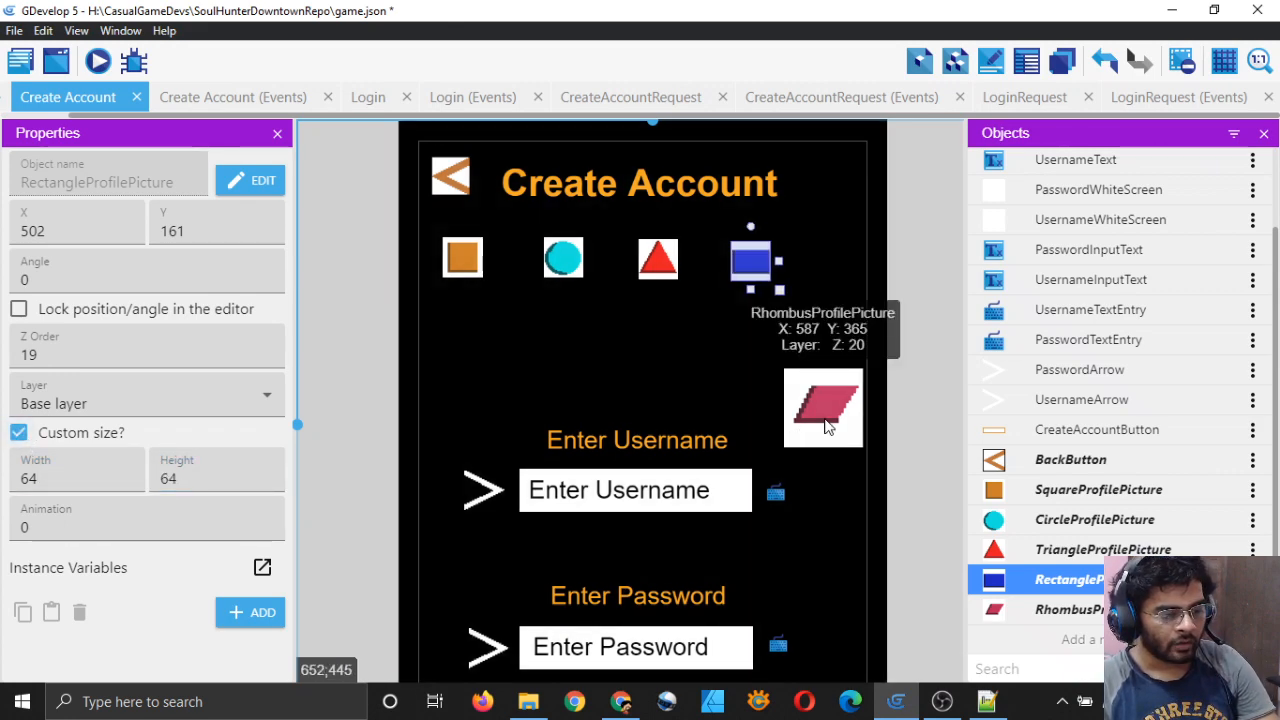
Step: Move the rhombus up to 349, 312 and give it a custom 64×64 size
{"action": "left_click_drag", "start_coordinate": [823, 410], "coordinate": [675, 377]}
{"action": "left_click", "coordinate": [65, 490]}
{"action": "key", "text": "BackSpace"}
{"action": "type", "text": "64"}
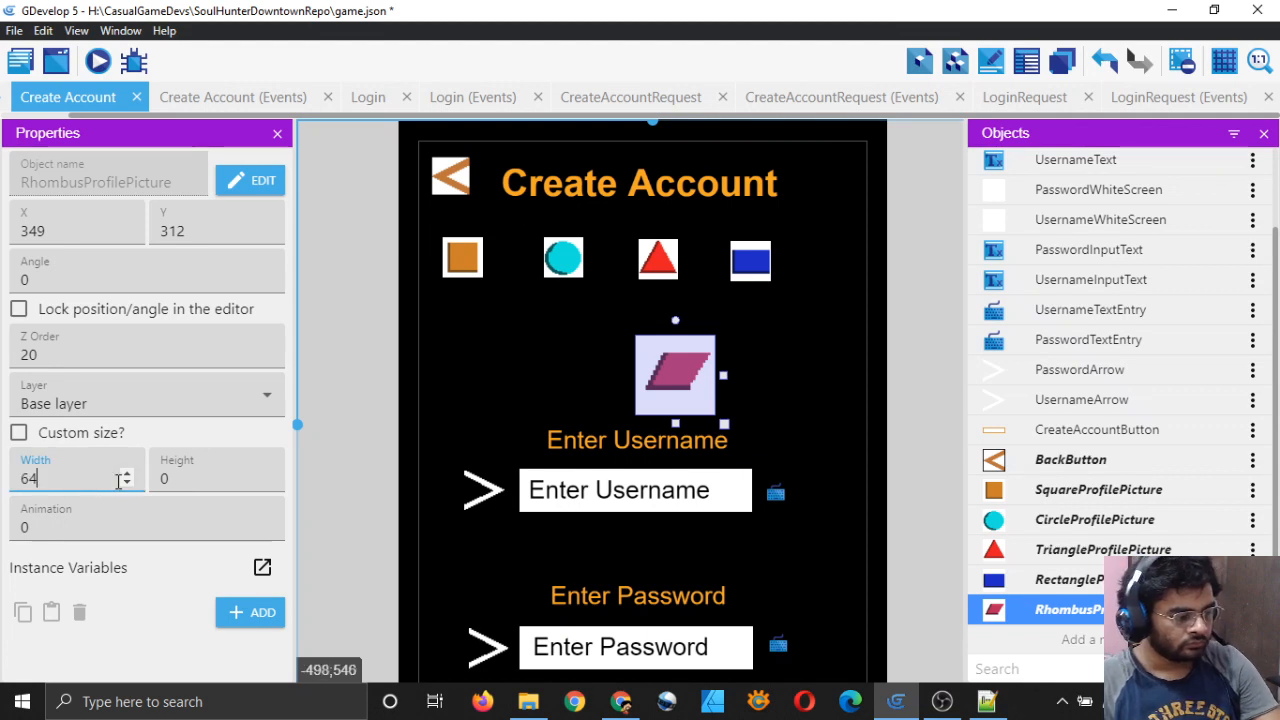
{"action": "left_click", "coordinate": [195, 480]}
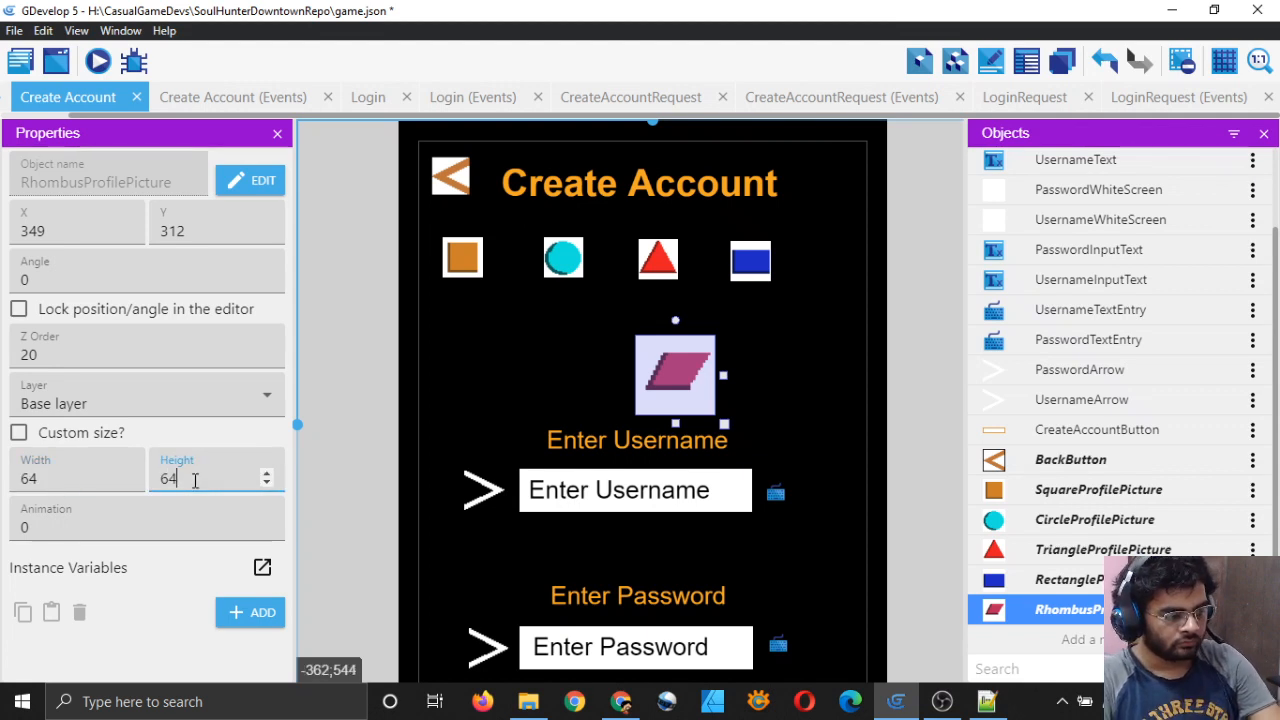
{"action": "left_click", "coordinate": [19, 432]}
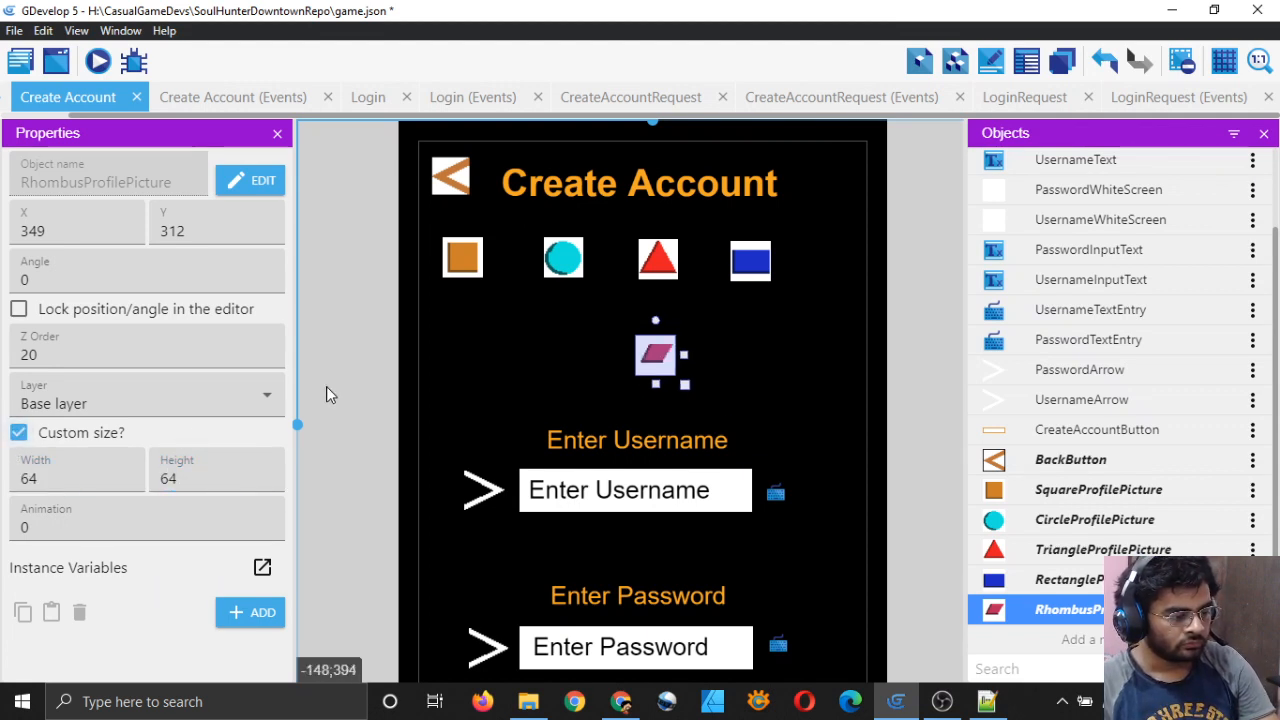
{"action": "left_click", "coordinate": [330, 395]}
Step: Drag the square, circle, triangle, rhombus and rectangle into one row under the title
{"action": "left_click_drag", "start_coordinate": [675, 370], "coordinate": [764, 335]}
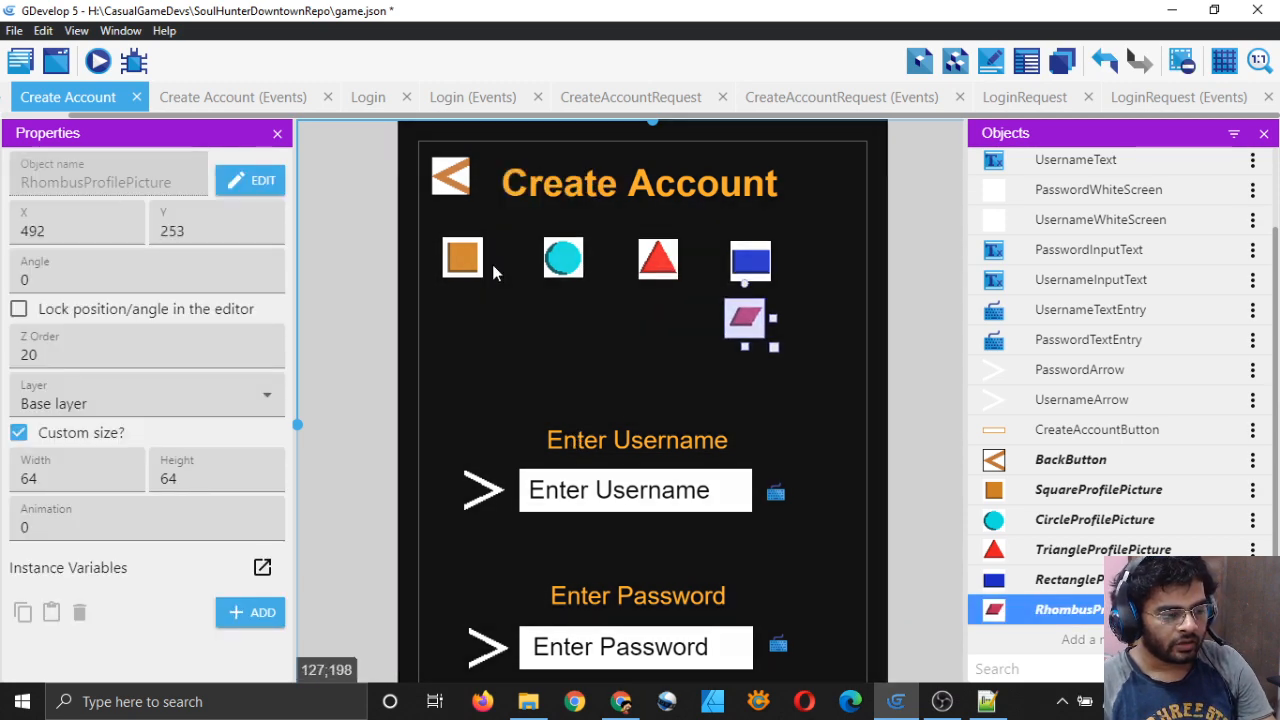
{"action": "left_click_drag", "start_coordinate": [478, 276], "coordinate": [505, 370]}
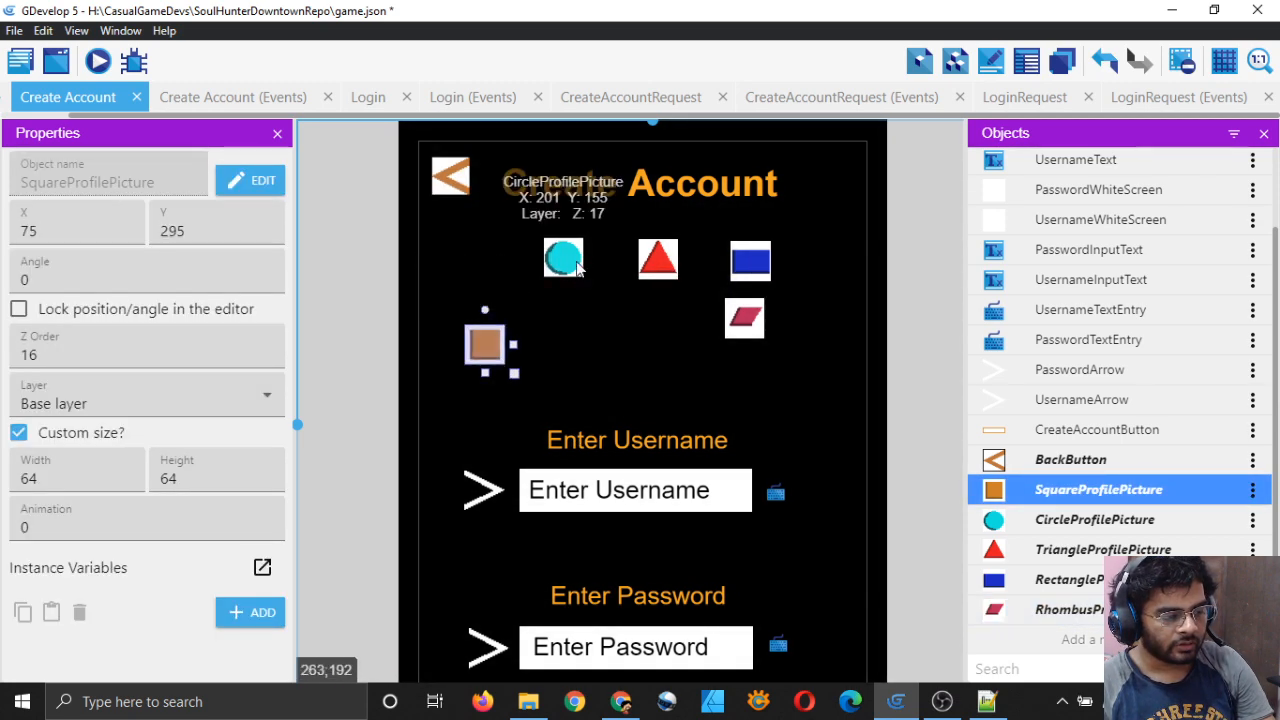
{"action": "left_click_drag", "start_coordinate": [563, 272], "coordinate": [558, 361]}
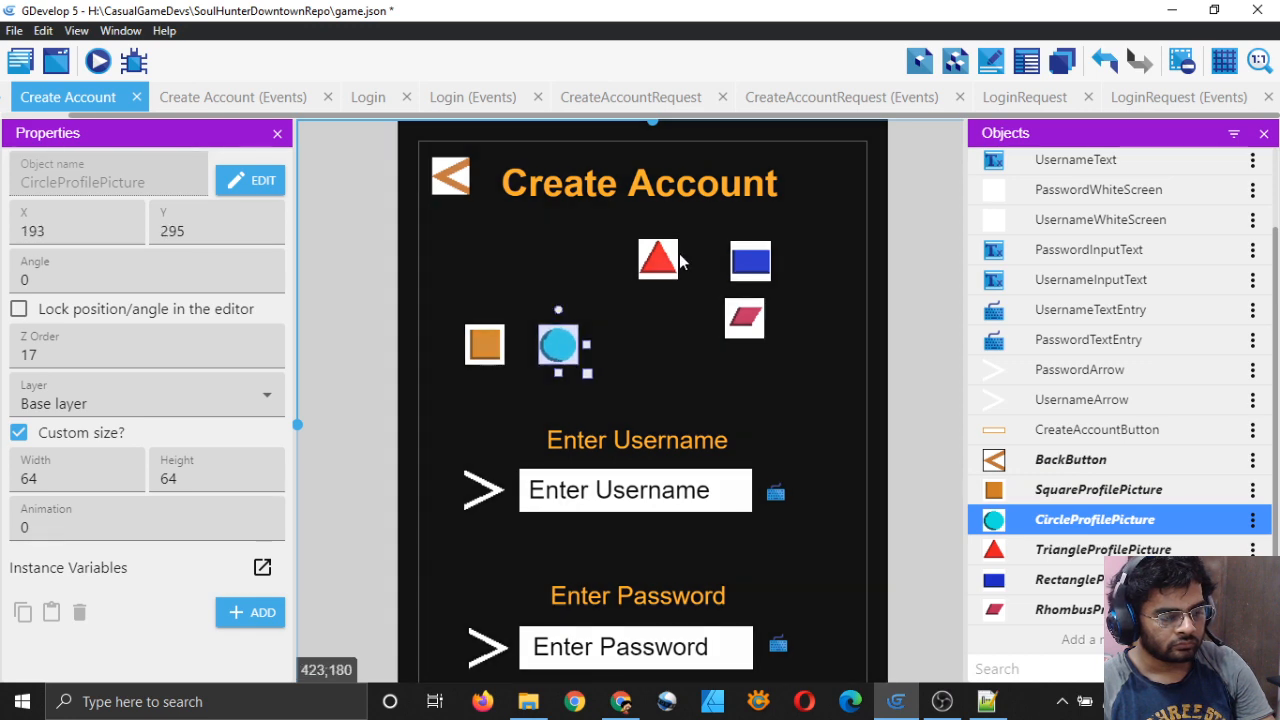
{"action": "left_click_drag", "start_coordinate": [667, 270], "coordinate": [649, 347]}
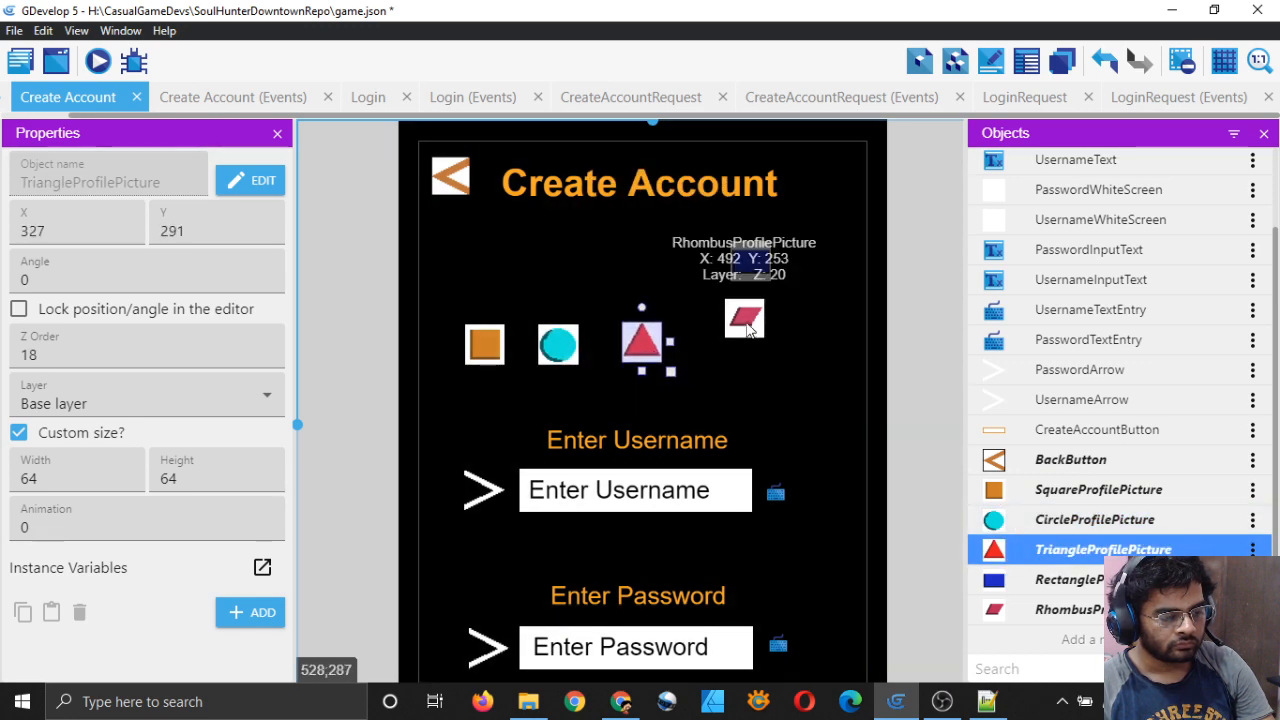
{"action": "left_click_drag", "start_coordinate": [741, 317], "coordinate": [728, 357]}
{"action": "left_click_drag", "start_coordinate": [761, 272], "coordinate": [815, 350]}
{"action": "scroll", "coordinate": [769, 362], "scroll_direction": "up", "scroll_amount": 4}
{"action": "scroll", "coordinate": [771, 370], "scroll_direction": "up", "scroll_amount": 2}
{"action": "middle_click_drag", "start_coordinate": [787, 430], "coordinate": [701, 453]}
{"action": "middle_click_drag", "start_coordinate": [456, 431], "coordinate": [491, 408]}
Step: Nudge the triangle and rhombus with the arrow keys to line them up with the row
{"action": "left_click", "coordinate": [478, 356]}
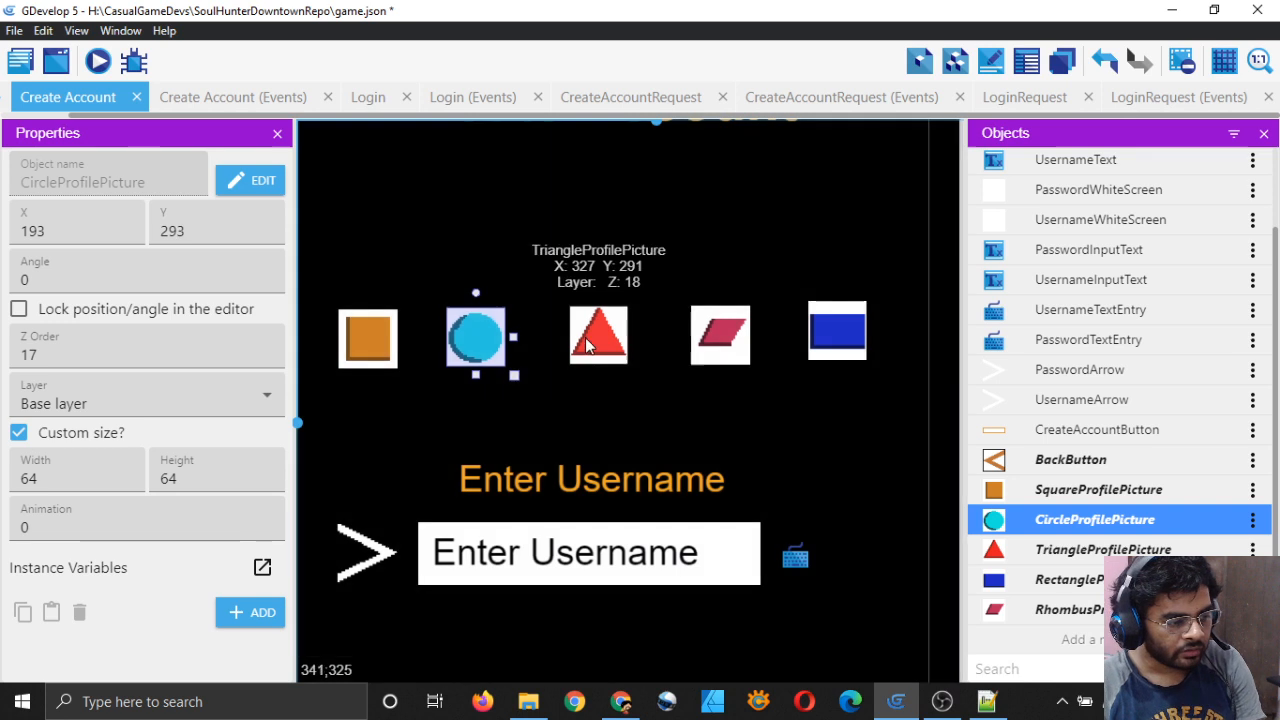
{"action": "left_click", "coordinate": [600, 340]}
{"action": "key", "text": "Left"}
{"action": "key", "text": "Left"}
{"action": "key", "text": "Left"}
{"action": "key", "text": "Left"}
{"action": "key", "text": "Left"}
{"action": "key", "text": "Left"}
{"action": "key", "text": "Down"}
{"action": "key", "text": "Down"}
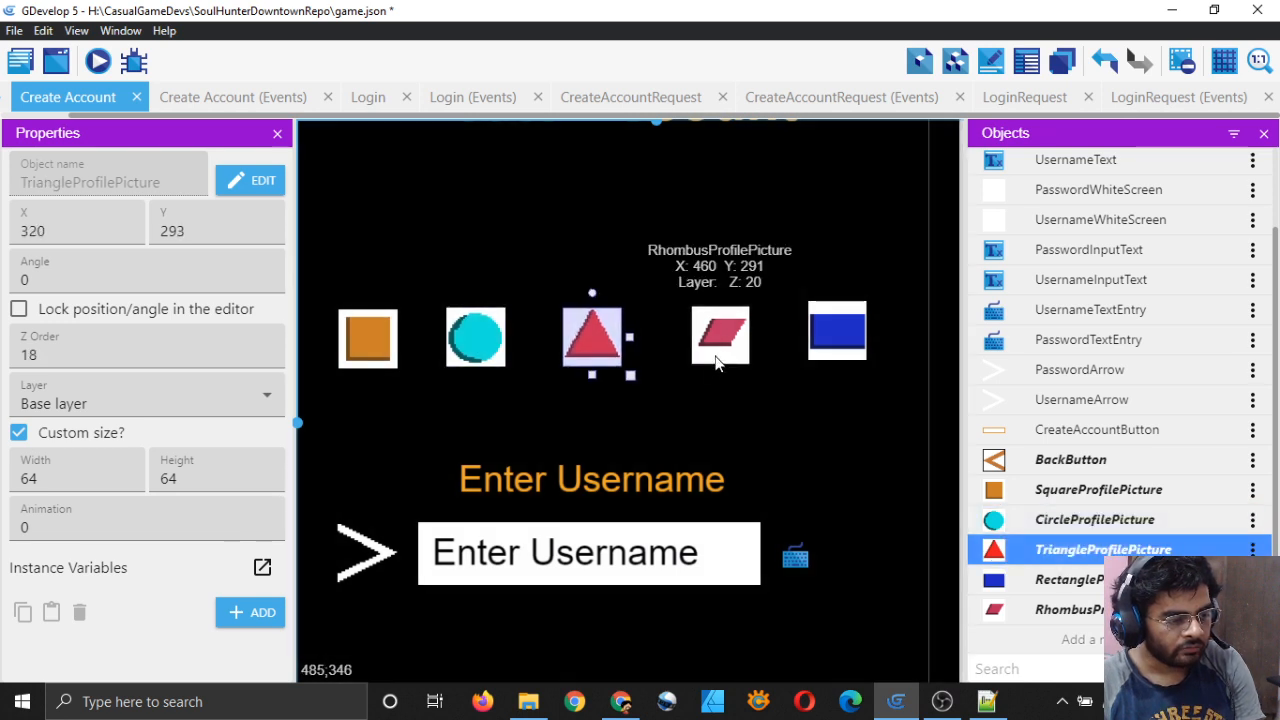
{"action": "key", "text": "Left"}
{"action": "key", "text": "Up"}
{"action": "left_click", "coordinate": [722, 338]}
{"action": "key", "text": "Left"}
{"action": "key", "text": "Left"}
{"action": "key", "text": "Left"}
{"action": "key", "text": "Left"}
{"action": "key", "text": "Left"}
{"action": "key", "text": "Left"}
{"action": "key", "text": "Left"}
{"action": "key", "text": "Left"}
{"action": "key", "text": "Left"}
{"action": "key", "text": "Left"}
{"action": "key", "text": "Left"}
{"action": "key", "text": "Left"}
{"action": "key", "text": "Left"}
{"action": "key", "text": "Left"}
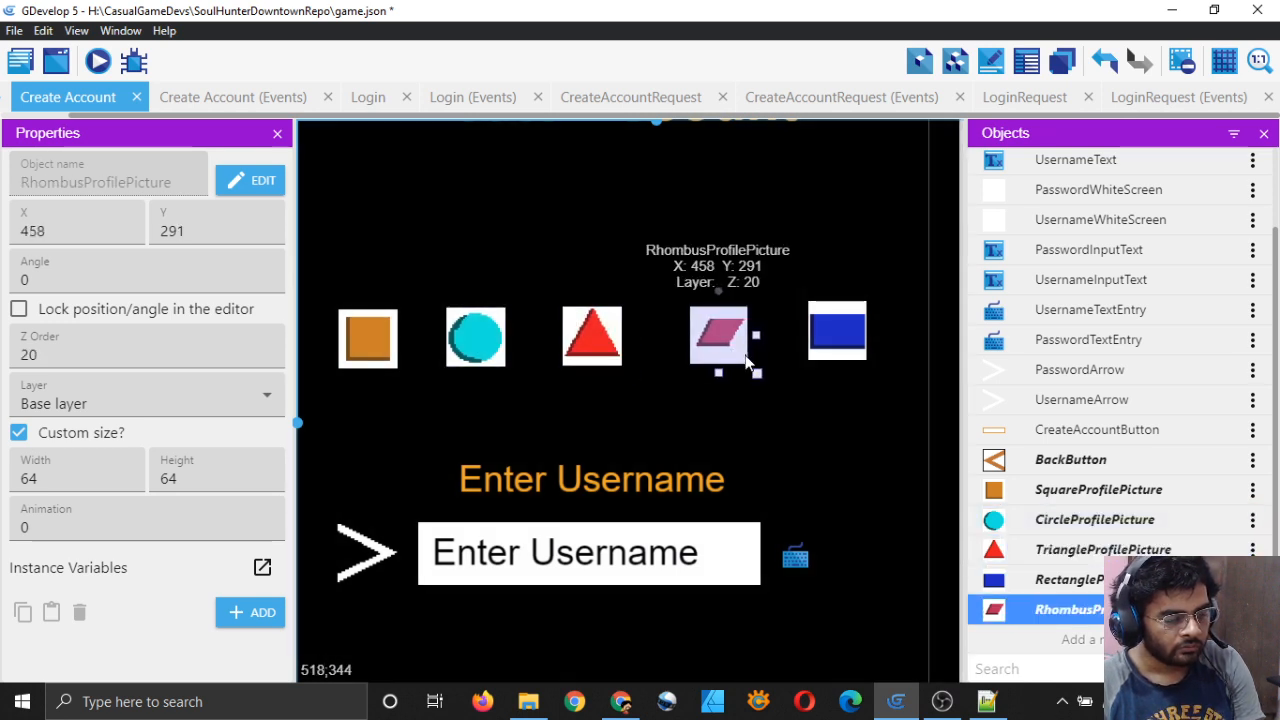
{"action": "key", "text": "Right"}
{"action": "key", "text": "Down"}
{"action": "key", "text": "Right"}
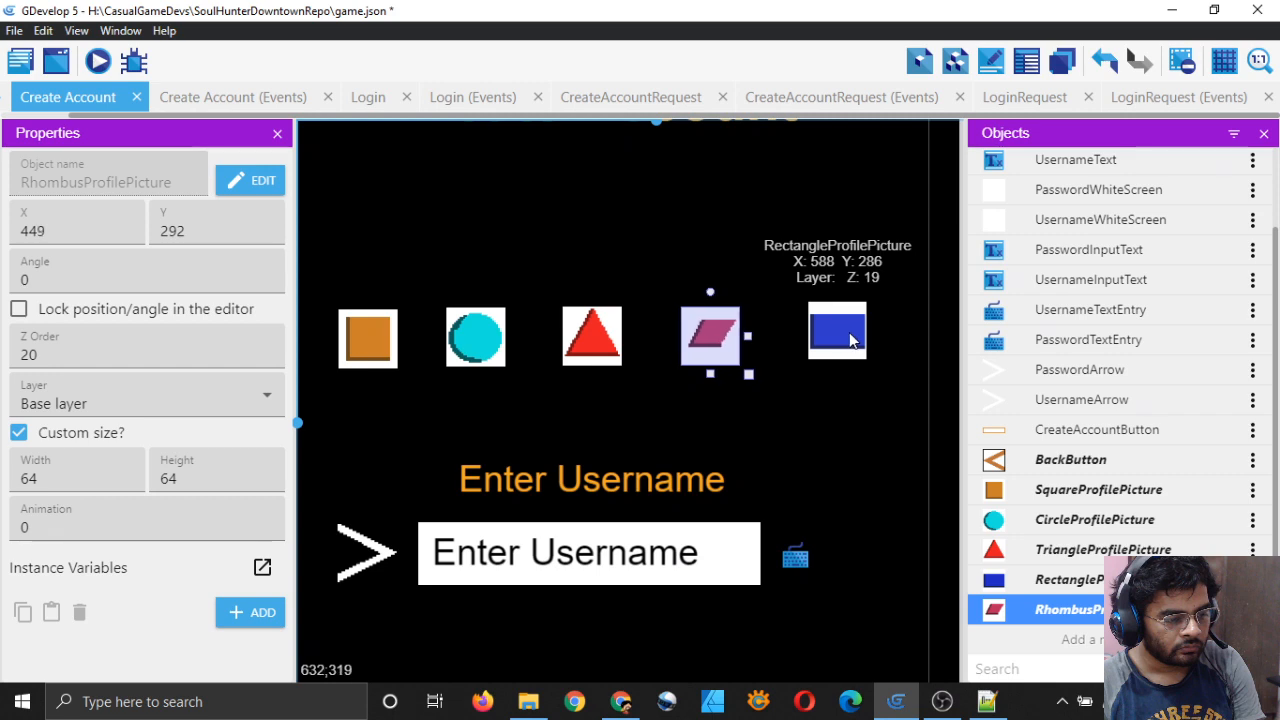
Step: Nudge the rectangle down and left so it sits level with and close to the rhombus
{"action": "left_click", "coordinate": [834, 345]}
{"action": "key", "text": "Down"}
{"action": "key", "text": "Down"}
{"action": "key", "text": "Down"}
{"action": "key", "text": "Down"}
{"action": "key", "text": "Down"}
{"action": "key", "text": "Down"}
{"action": "key", "text": "Left"}
{"action": "key", "text": "Down"}
{"action": "key", "text": "Down"}
{"action": "key", "text": "Left"}
{"action": "key", "text": "Left"}
{"action": "key", "text": "Left"}
{"action": "key", "text": "Left"}
{"action": "key", "text": "Left"}
{"action": "key", "text": "Left"}
{"action": "key", "text": "Left"}
{"action": "key", "text": "Left"}
{"action": "key", "text": "Left"}
{"action": "key", "text": "Left"}
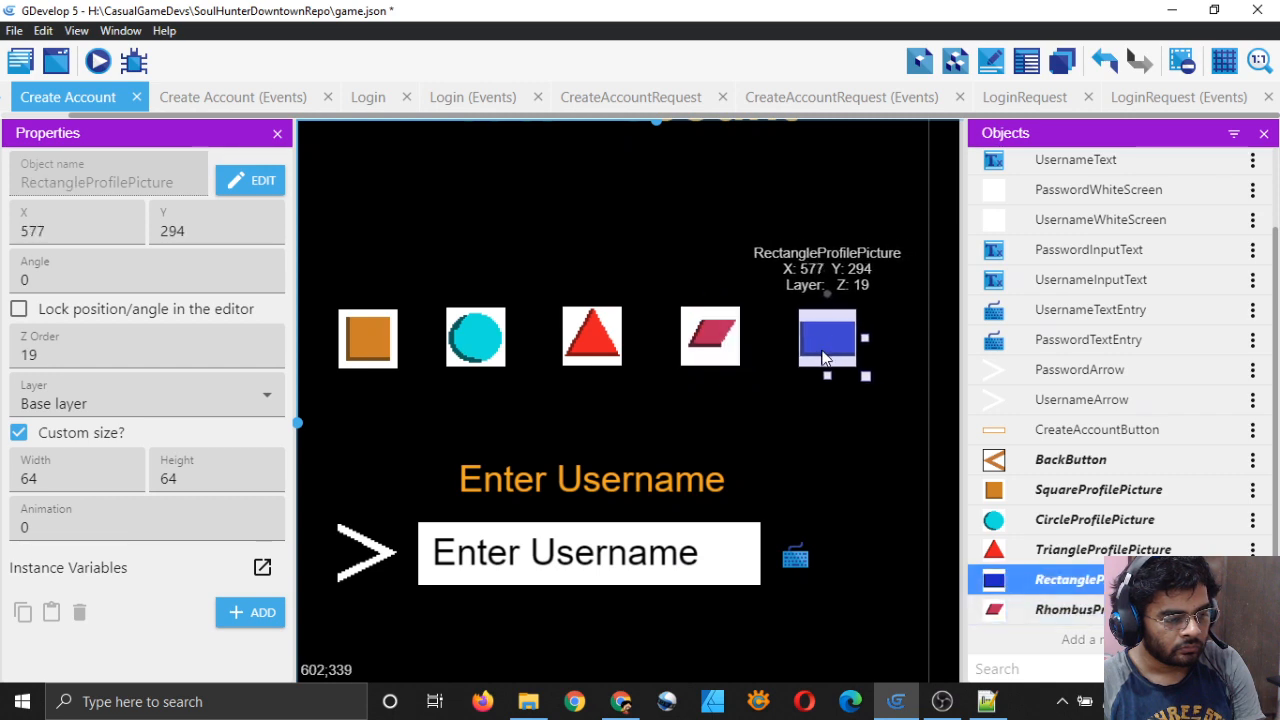
{"action": "key", "text": "Left"}
{"action": "key", "text": "Left"}
{"action": "key", "text": "Up"}
{"action": "key", "text": "Up"}
{"action": "key", "text": "Up"}
{"action": "left_click", "coordinate": [720, 407]}
Step: Select each shape in turn to check its position and spacing in the row
{"action": "scroll", "coordinate": [720, 407], "scroll_direction": "down", "scroll_amount": 3}
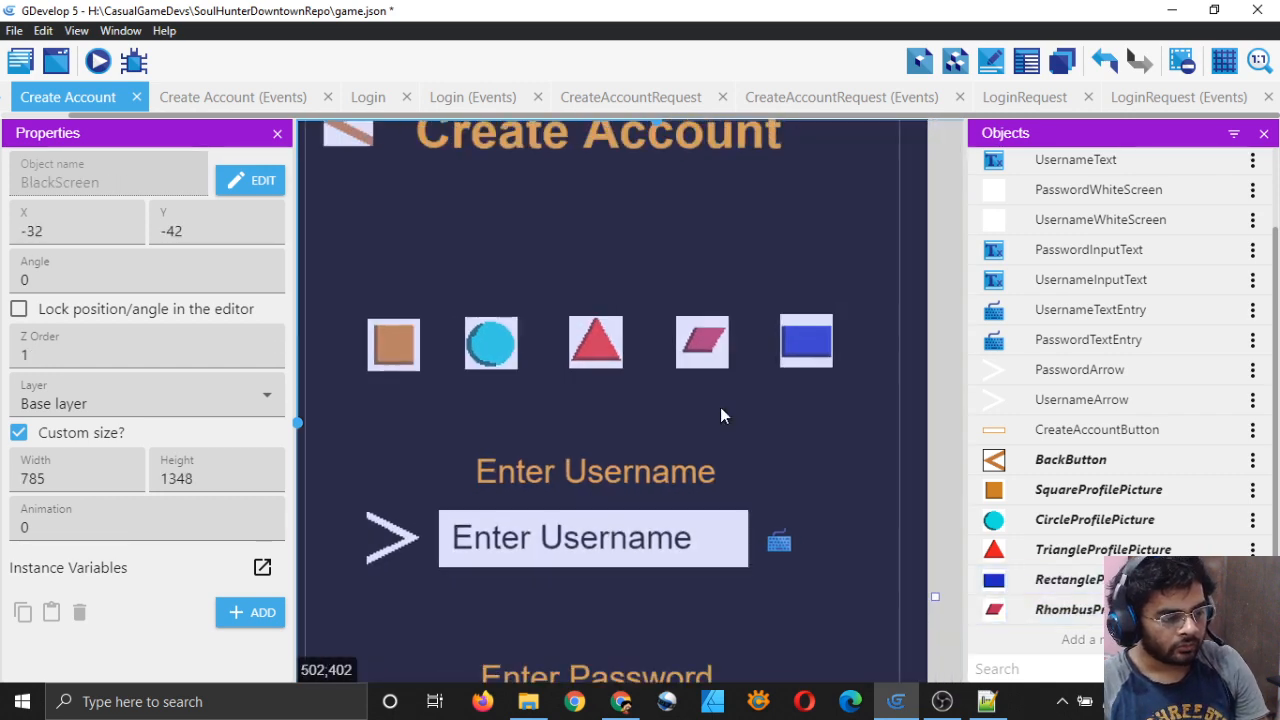
{"action": "left_click", "coordinate": [957, 399]}
{"action": "scroll", "coordinate": [892, 392], "scroll_direction": "down", "scroll_amount": 3}
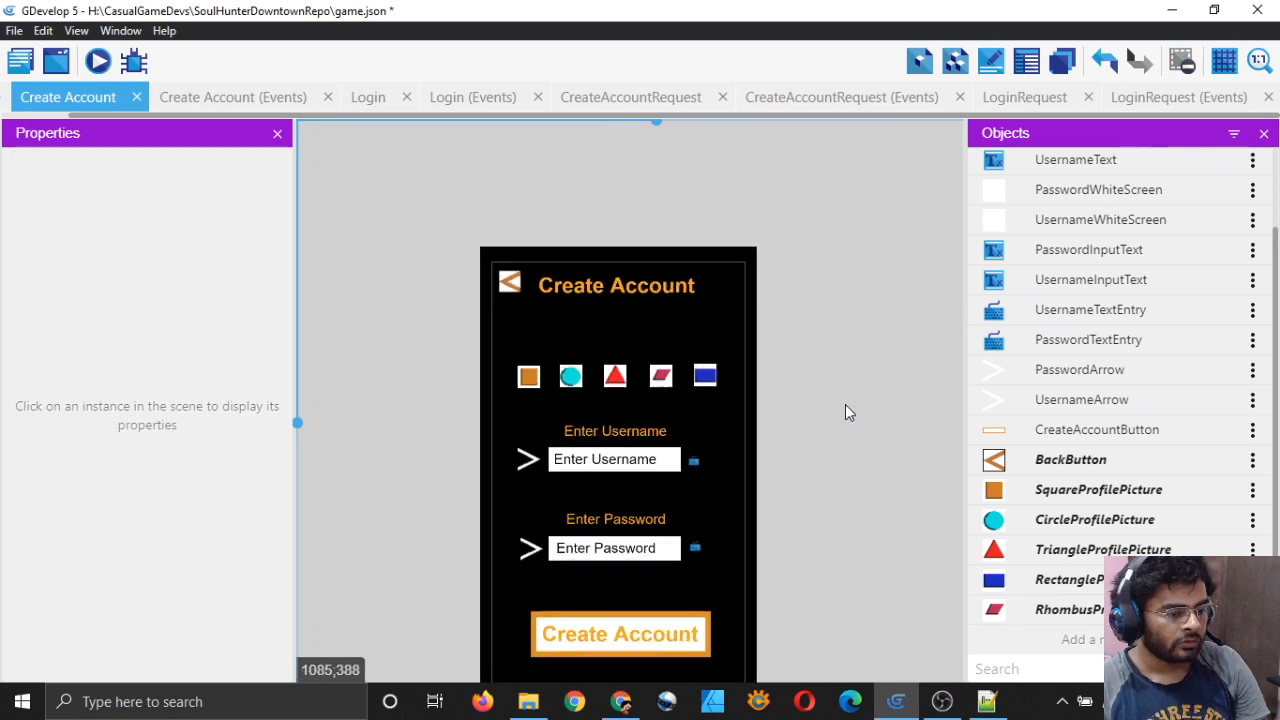
{"action": "scroll", "coordinate": [845, 406], "scroll_direction": "up", "scroll_amount": 4}
{"action": "left_click", "coordinate": [686, 357]}
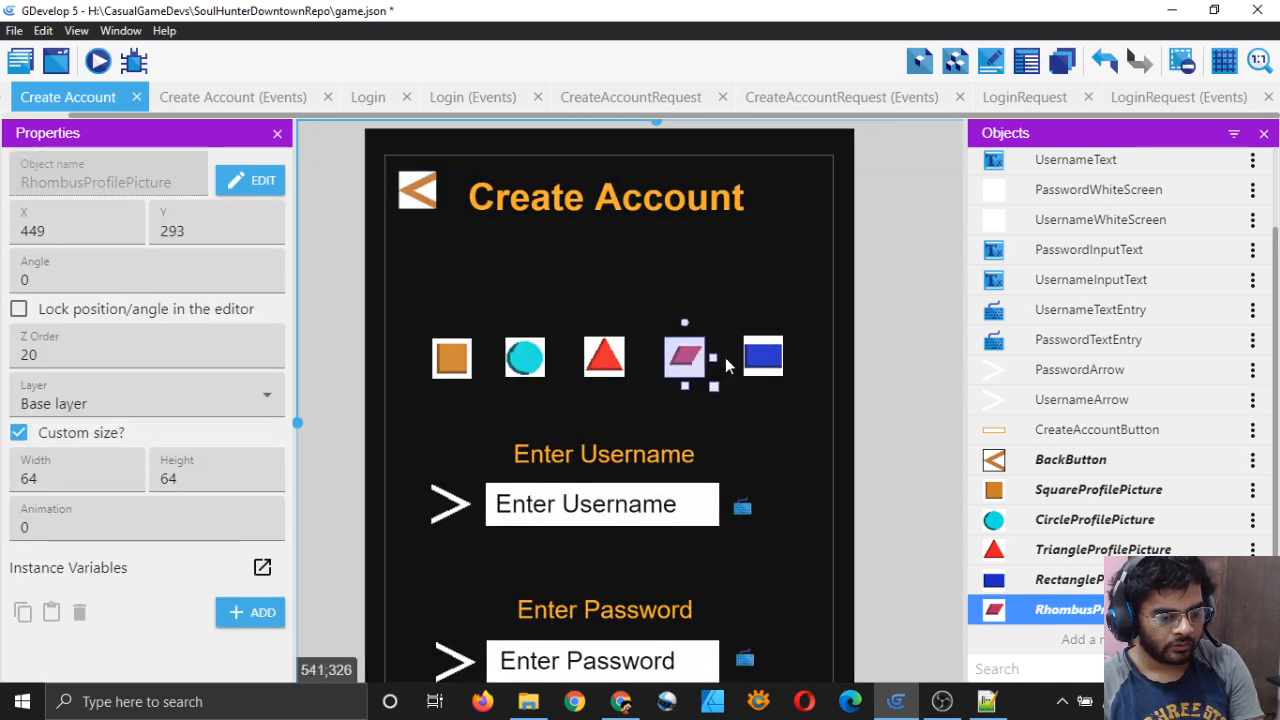
{"action": "left_click", "coordinate": [763, 358]}
{"action": "left_click", "coordinate": [888, 384]}
{"action": "scroll", "coordinate": [888, 384], "scroll_direction": "down", "scroll_amount": 3}
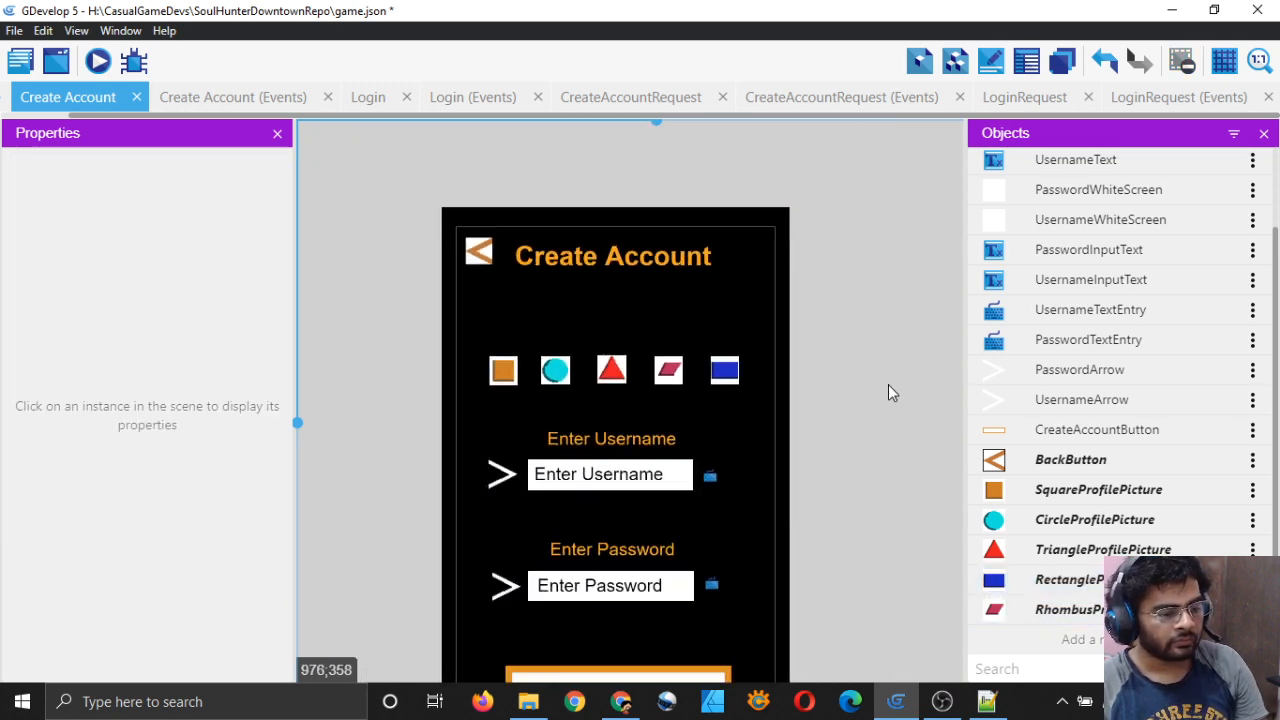
{"action": "scroll", "coordinate": [700, 395], "scroll_direction": "down", "scroll_amount": 1}
{"action": "left_click", "coordinate": [593, 358]}
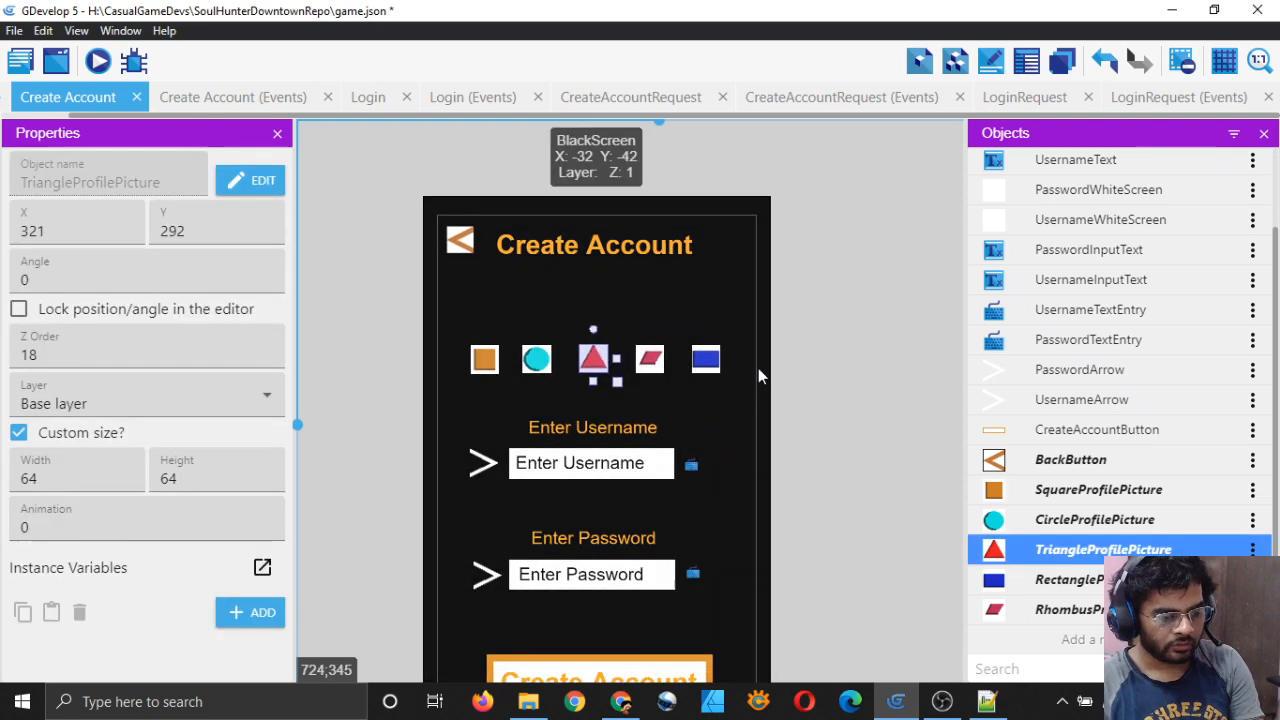
{"action": "left_click", "coordinate": [797, 383]}
{"action": "left_click", "coordinate": [537, 360]}
{"action": "left_click", "coordinate": [484, 360]}
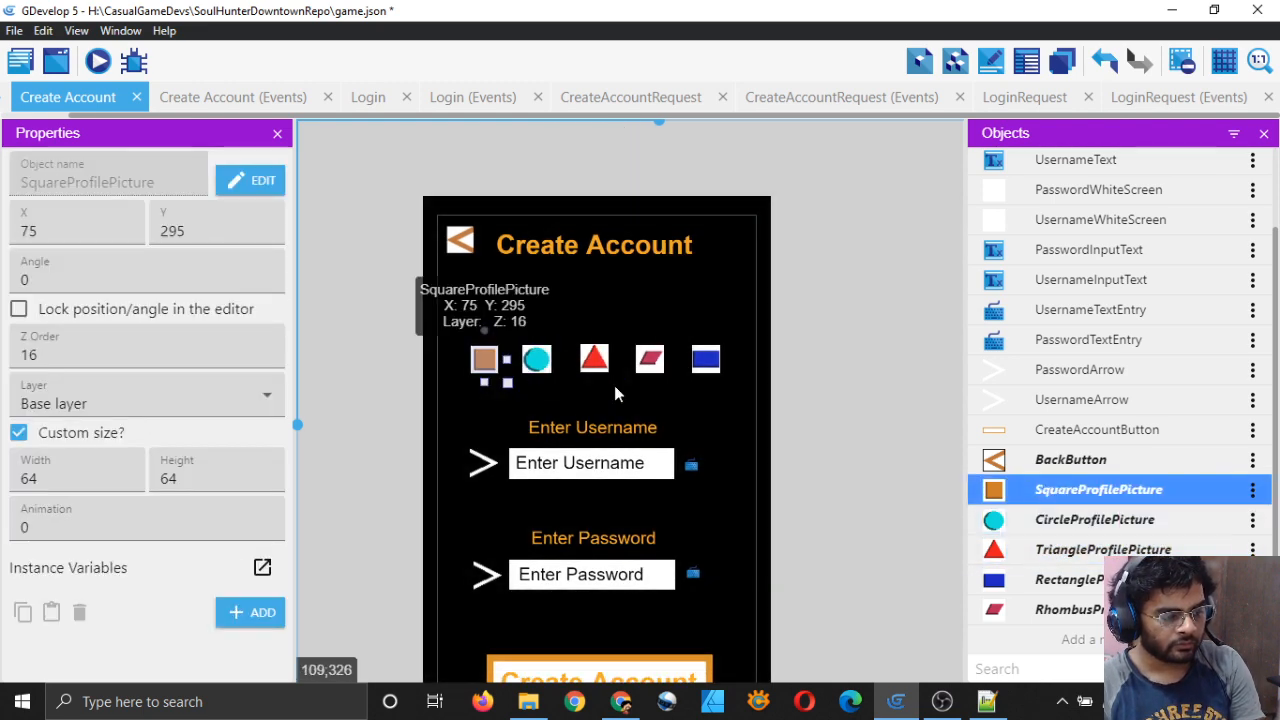
{"action": "left_click", "coordinate": [809, 377]}
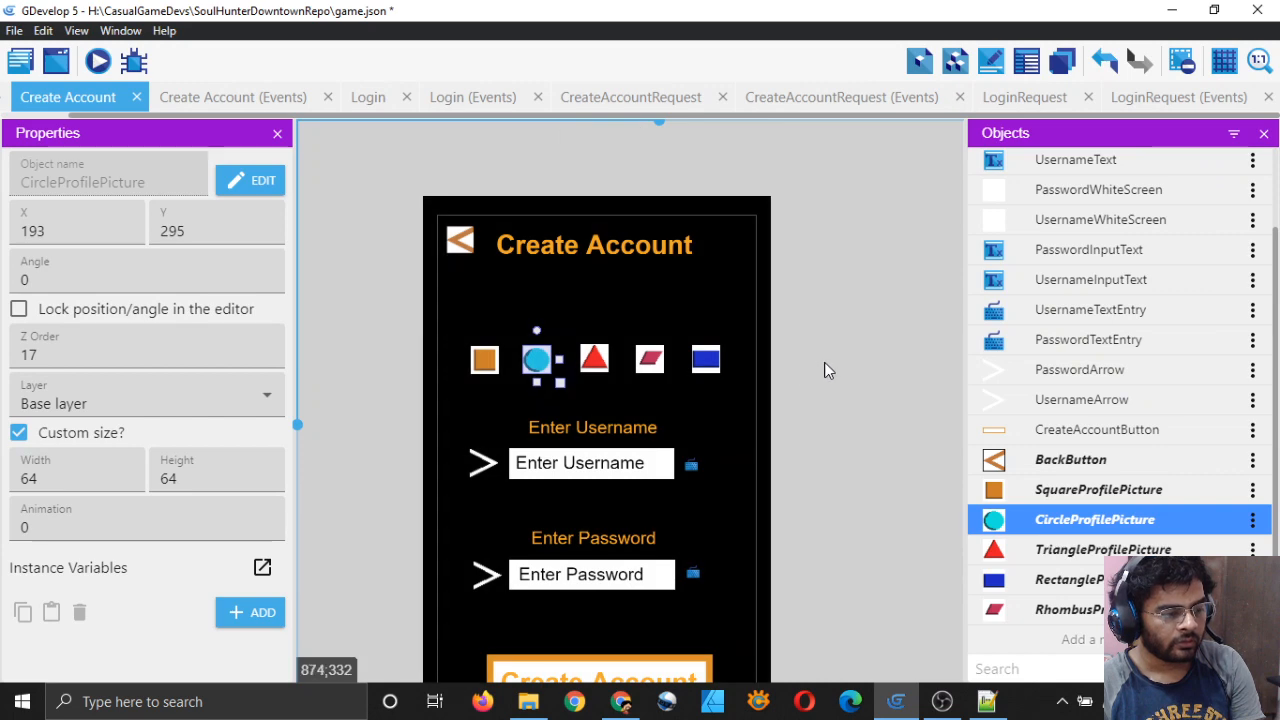
{"action": "left_click", "coordinate": [811, 380]}
{"action": "left_click", "coordinate": [487, 361]}
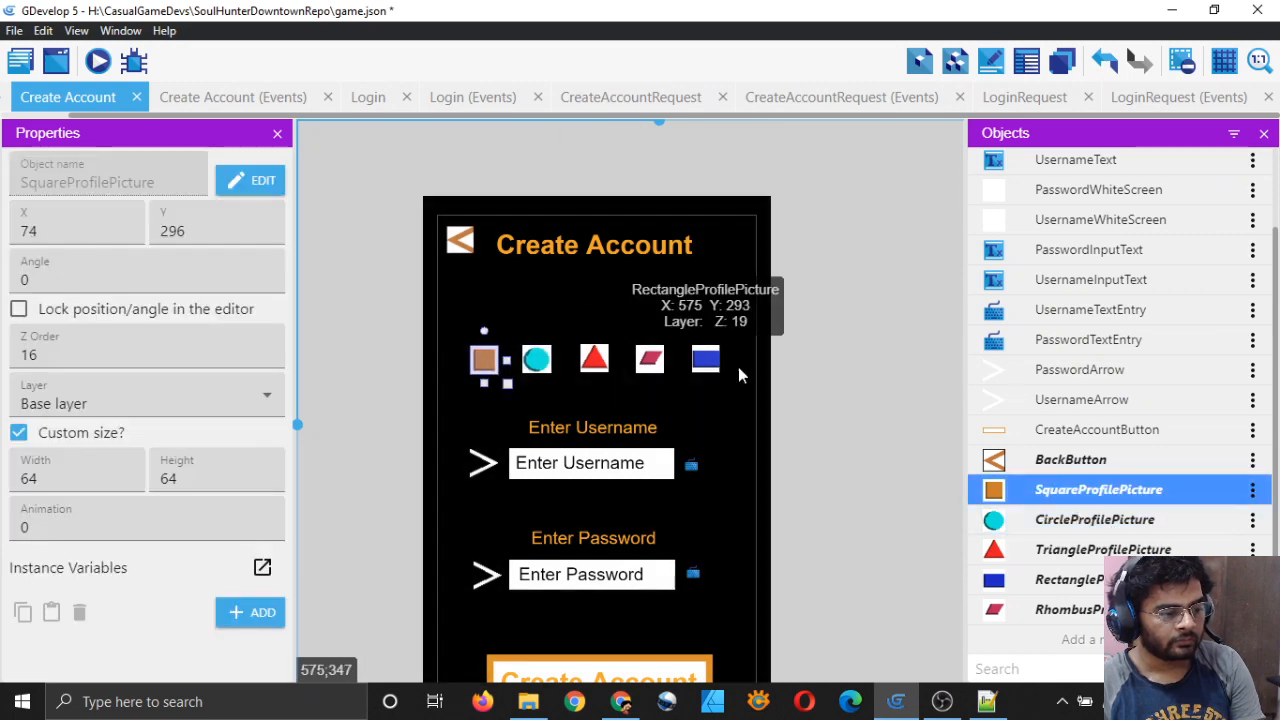
{"action": "left_click", "coordinate": [867, 372]}
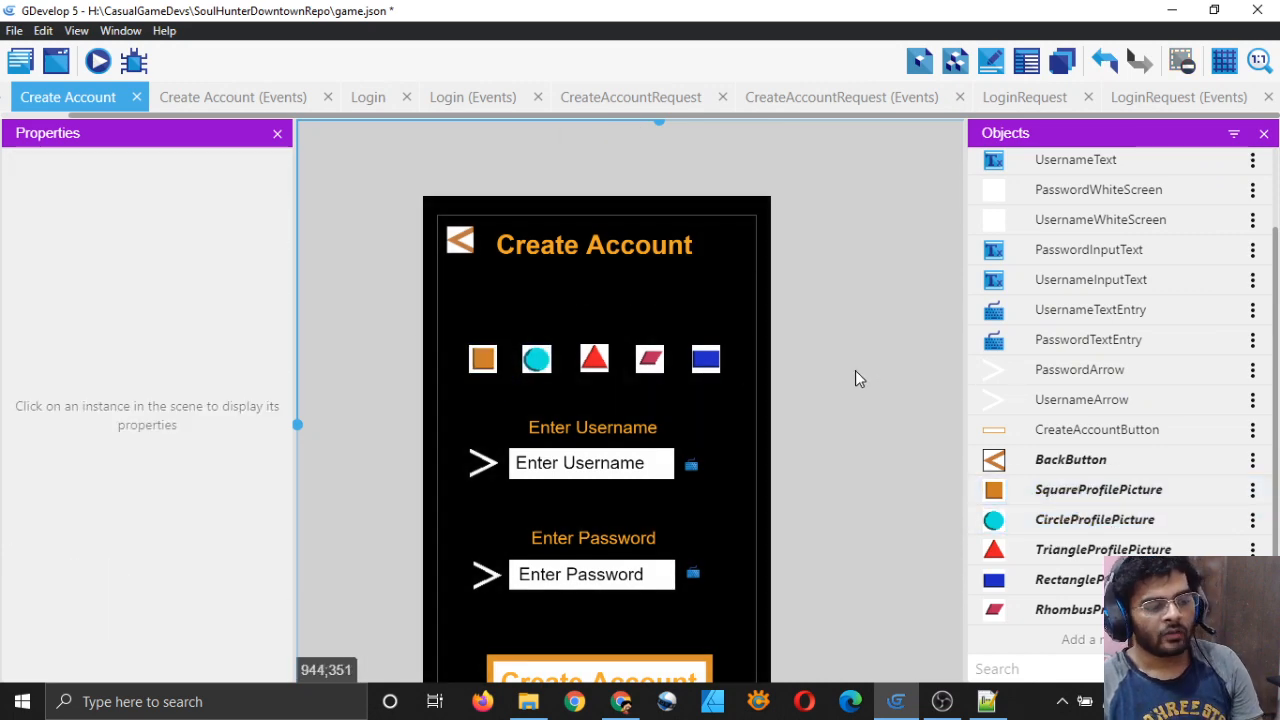
Step: Nudge the rhombus, rectangle and circle one step right each to even the spacing
{"action": "left_click", "coordinate": [650, 360]}
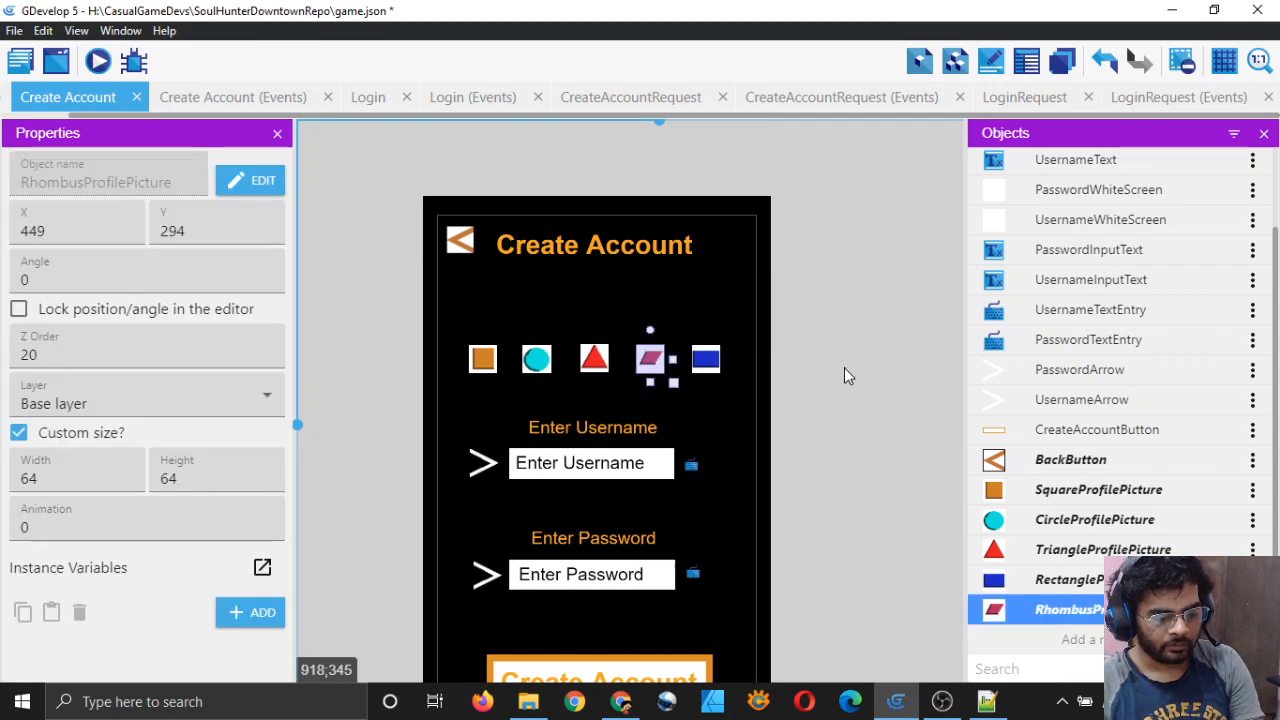
{"action": "key", "text": "Right"}
{"action": "key", "text": "Right"}
{"action": "key", "text": "Right"}
{"action": "key", "text": "Right"}
{"action": "key", "text": "Right"}
{"action": "left_click", "coordinate": [857, 370]}
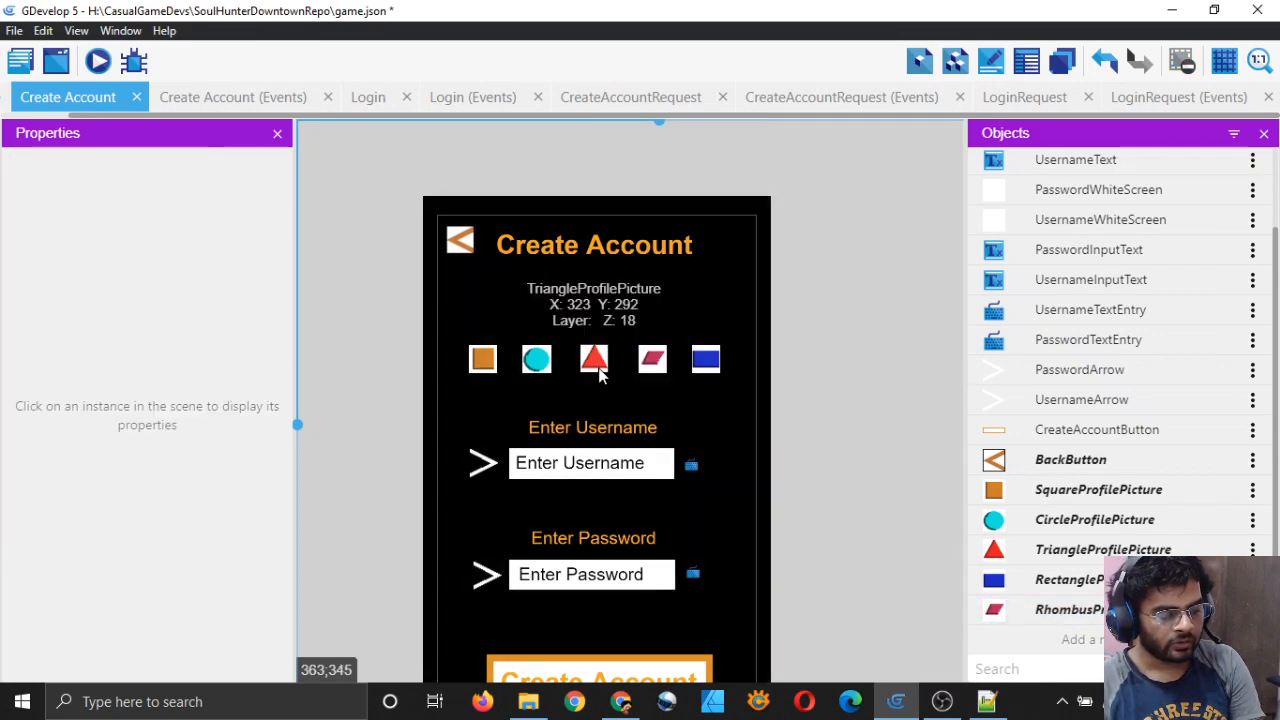
{"action": "left_click", "coordinate": [596, 362]}
{"action": "left_click", "coordinate": [846, 379]}
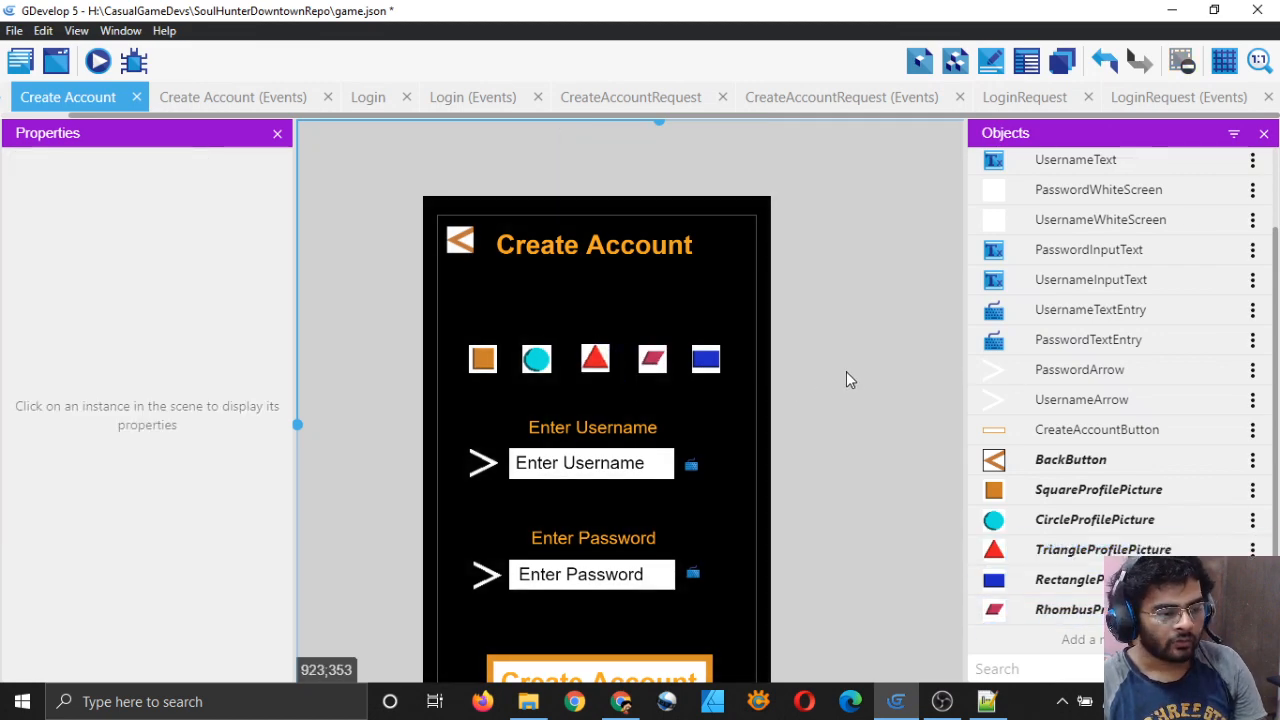
{"action": "left_click", "coordinate": [712, 366]}
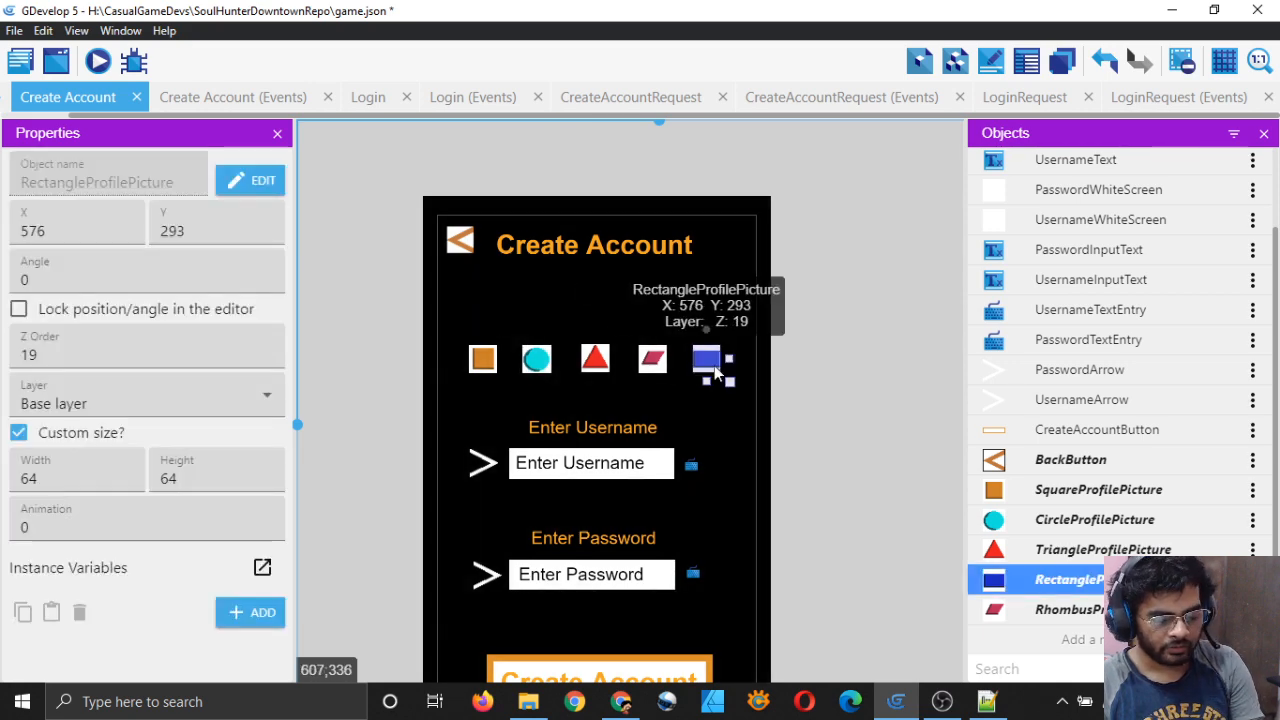
{"action": "key", "text": "Right"}
{"action": "key", "text": "Right"}
{"action": "key", "text": "Right"}
{"action": "key", "text": "Right"}
{"action": "key", "text": "Right"}
{"action": "key", "text": "Right"}
{"action": "key", "text": "Right"}
{"action": "key", "text": "Right"}
{"action": "key", "text": "Right"}
{"action": "key", "text": "Right"}
{"action": "key", "text": "Right"}
{"action": "key", "text": "Right"}
{"action": "left_click", "coordinate": [834, 376]}
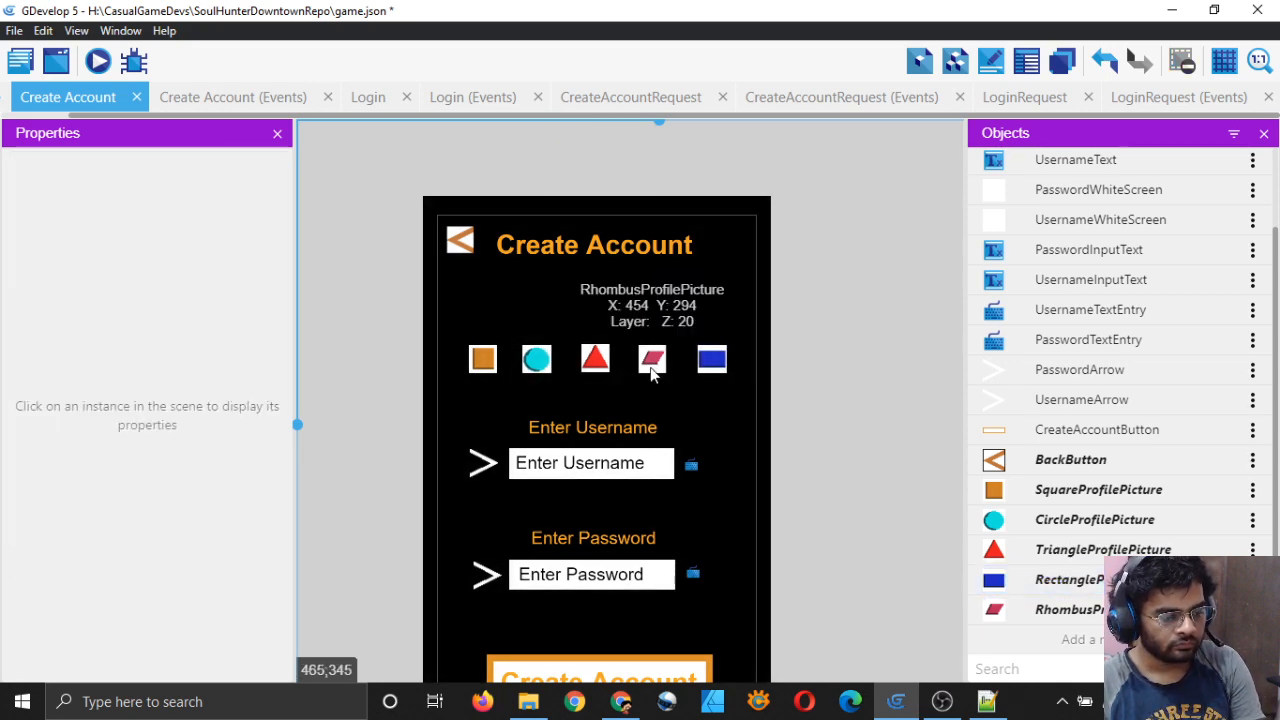
{"action": "left_click", "coordinate": [651, 374]}
{"action": "left_click", "coordinate": [601, 361]}
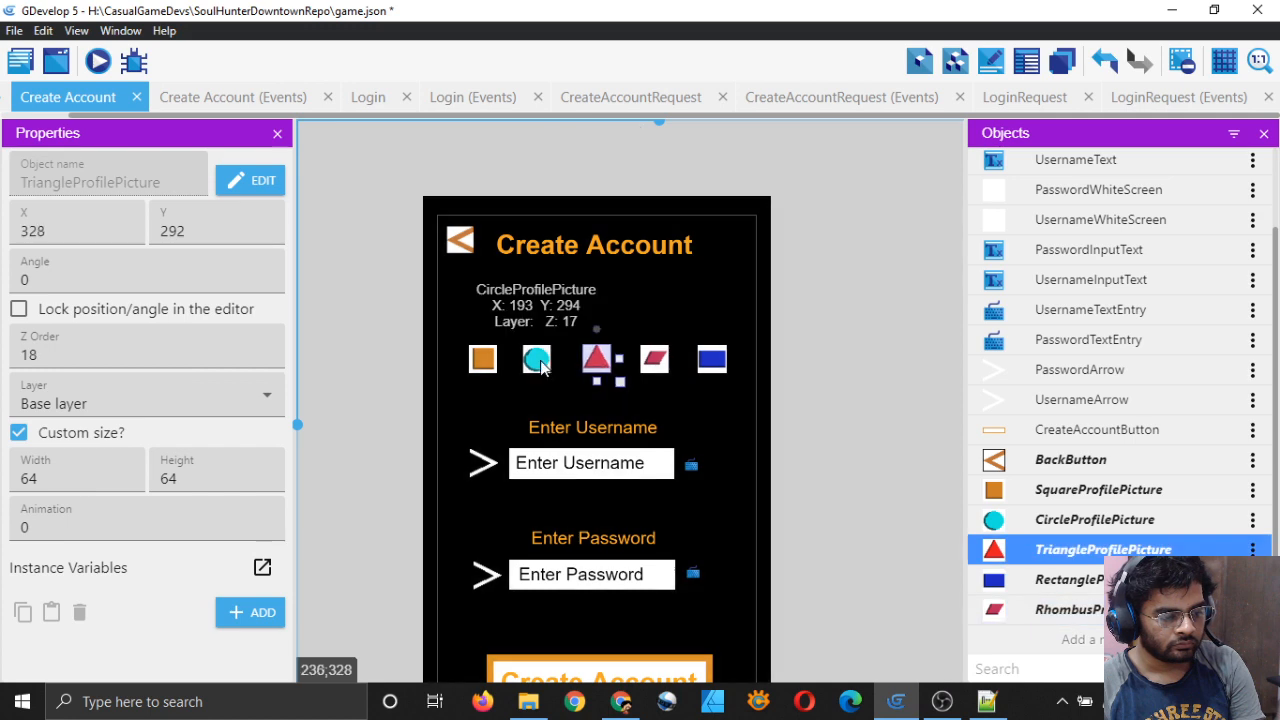
{"action": "left_click", "coordinate": [541, 367]}
{"action": "key", "text": "Right"}
{"action": "key", "text": "Right"}
{"action": "key", "text": "Right"}
{"action": "key", "text": "Right"}
{"action": "left_click", "coordinate": [826, 373]}
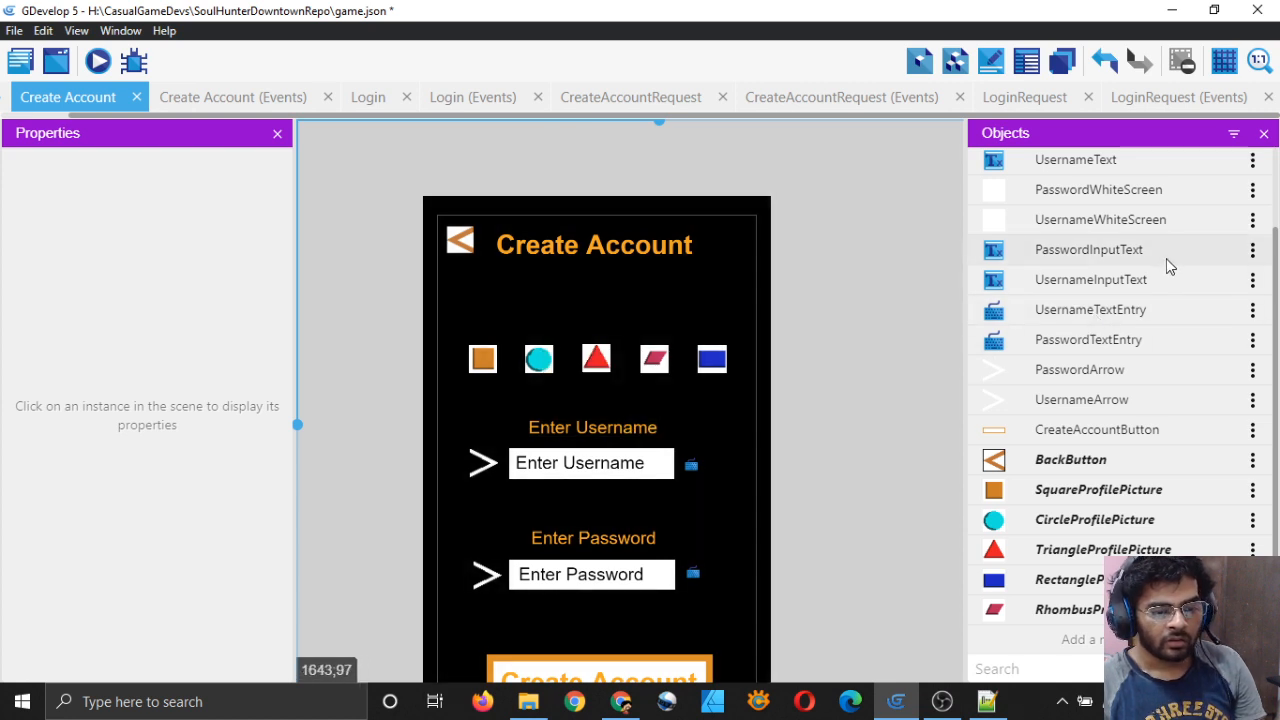
Step: Duplicate the UsernameText object and rename the copy from UsernameText2 to ProfilePictureText
{"action": "scroll", "coordinate": [1140, 290], "scroll_direction": "up", "scroll_amount": 2}
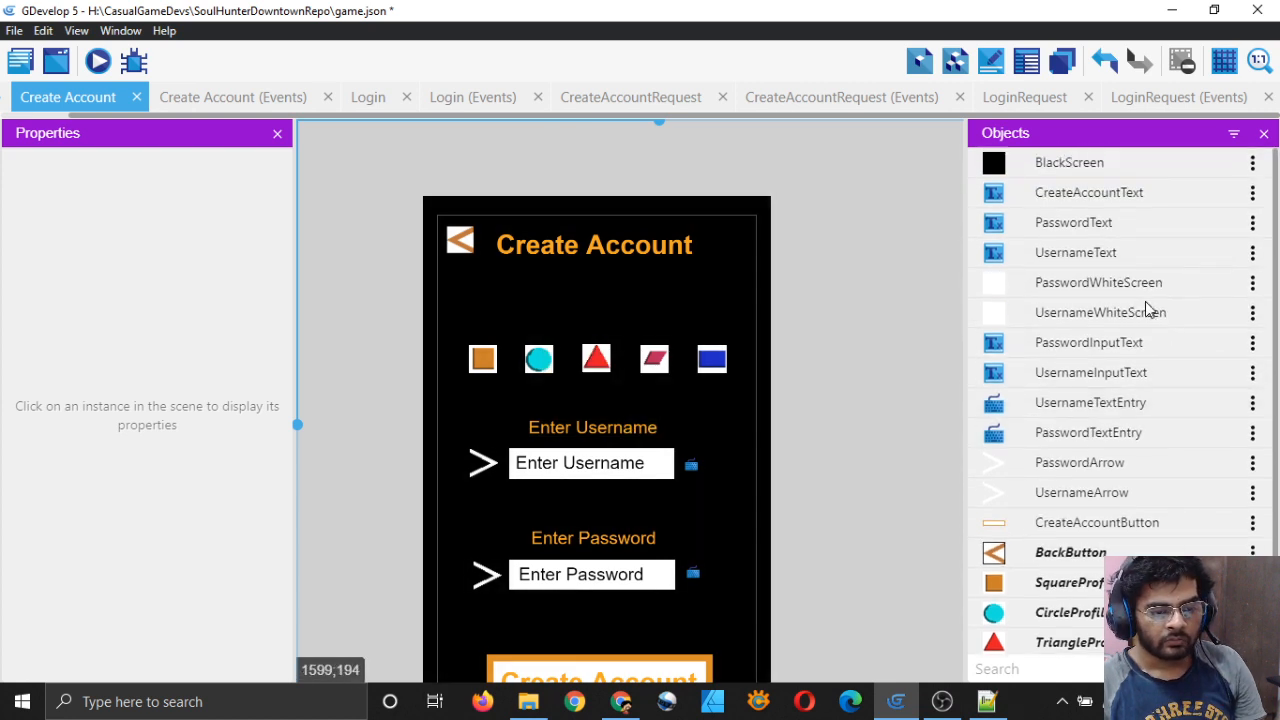
{"action": "left_click", "coordinate": [1253, 256]}
{"action": "left_click", "coordinate": [1220, 537]}
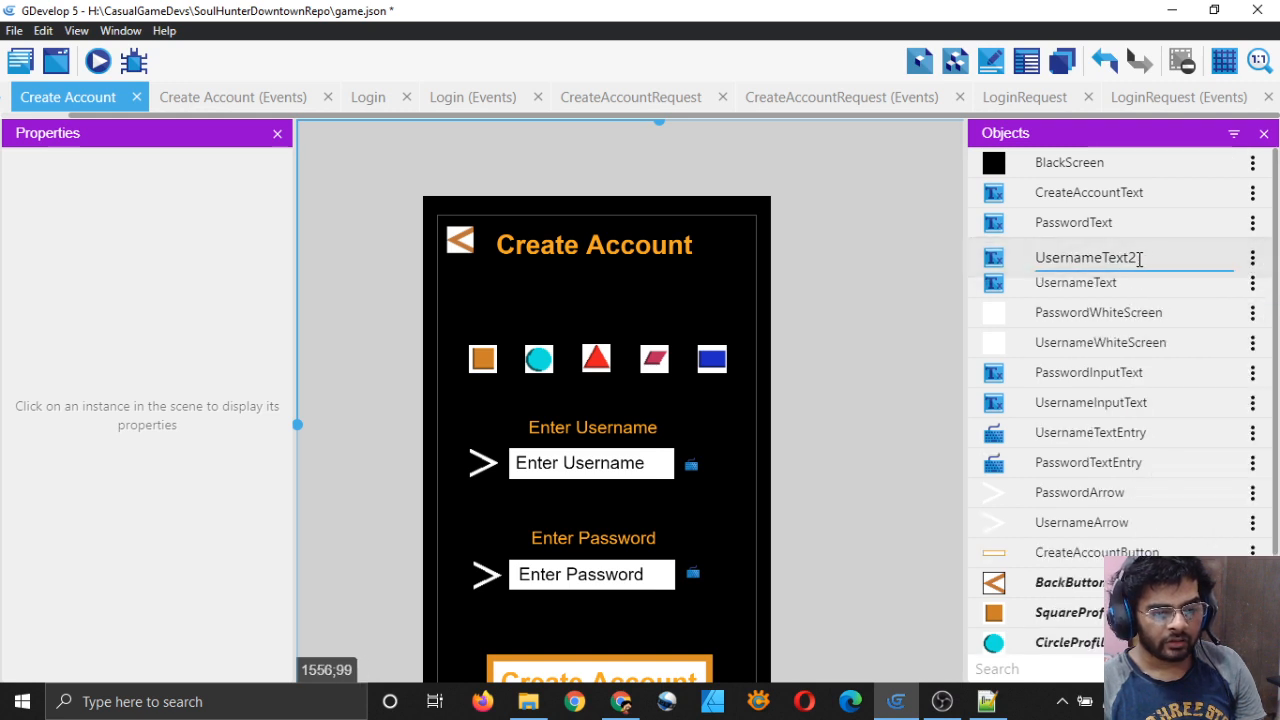
{"action": "key", "text": "BackSpace"}
{"action": "key", "text": "Left"}
{"action": "key", "text": "Left"}
{"action": "key", "text": "Left"}
{"action": "key", "text": "Left"}
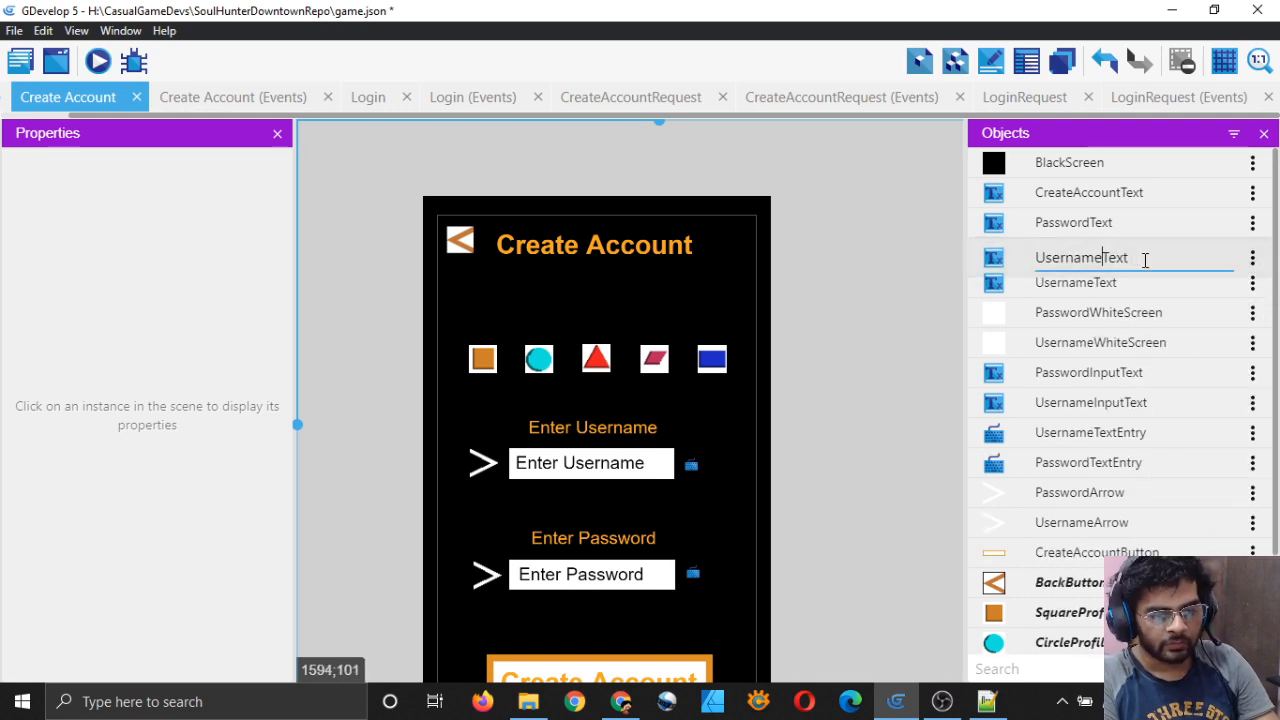
{"action": "key", "text": "BackSpace"}
{"action": "key", "text": "BackSpace"}
{"action": "key", "text": "BackSpace"}
{"action": "key", "text": "BackSpace"}
{"action": "key", "text": "BackSpace"}
{"action": "key", "text": "BackSpace"}
{"action": "key", "text": "BackSpace"}
{"action": "key", "text": "BackSpace"}
{"action": "type", "text": "Profil"}
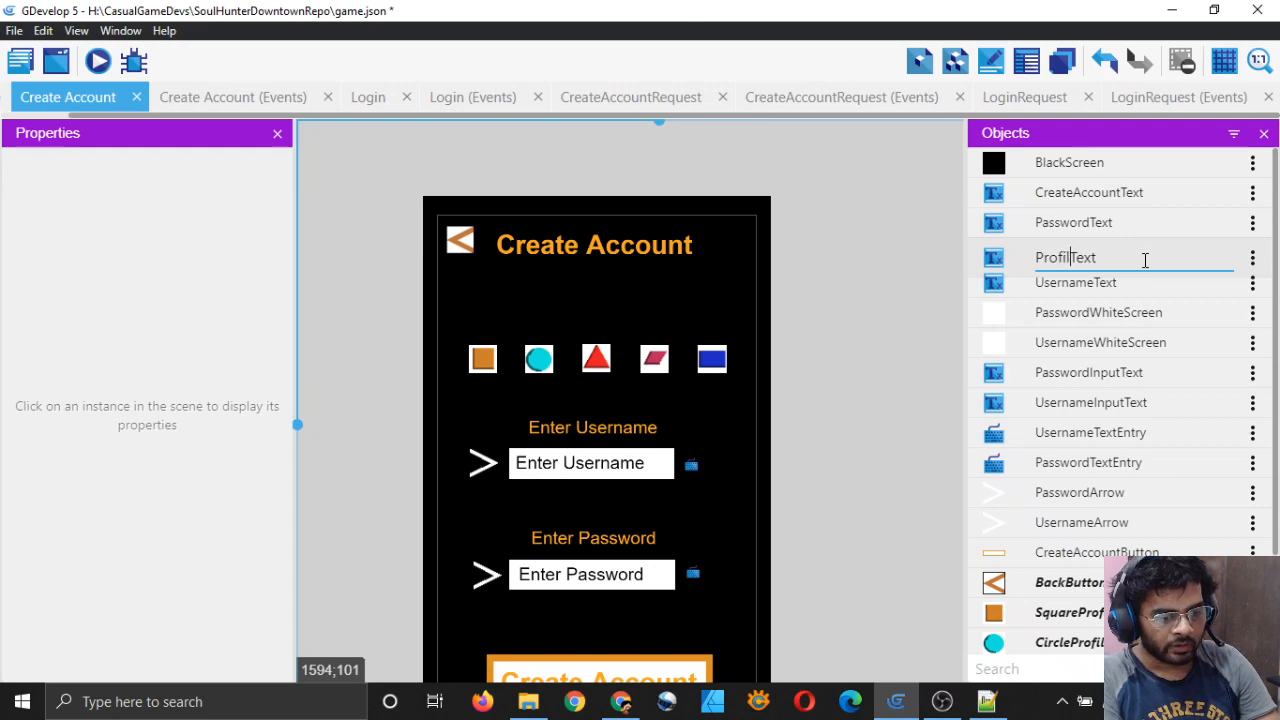
{"action": "type", "text": "ePicture"}
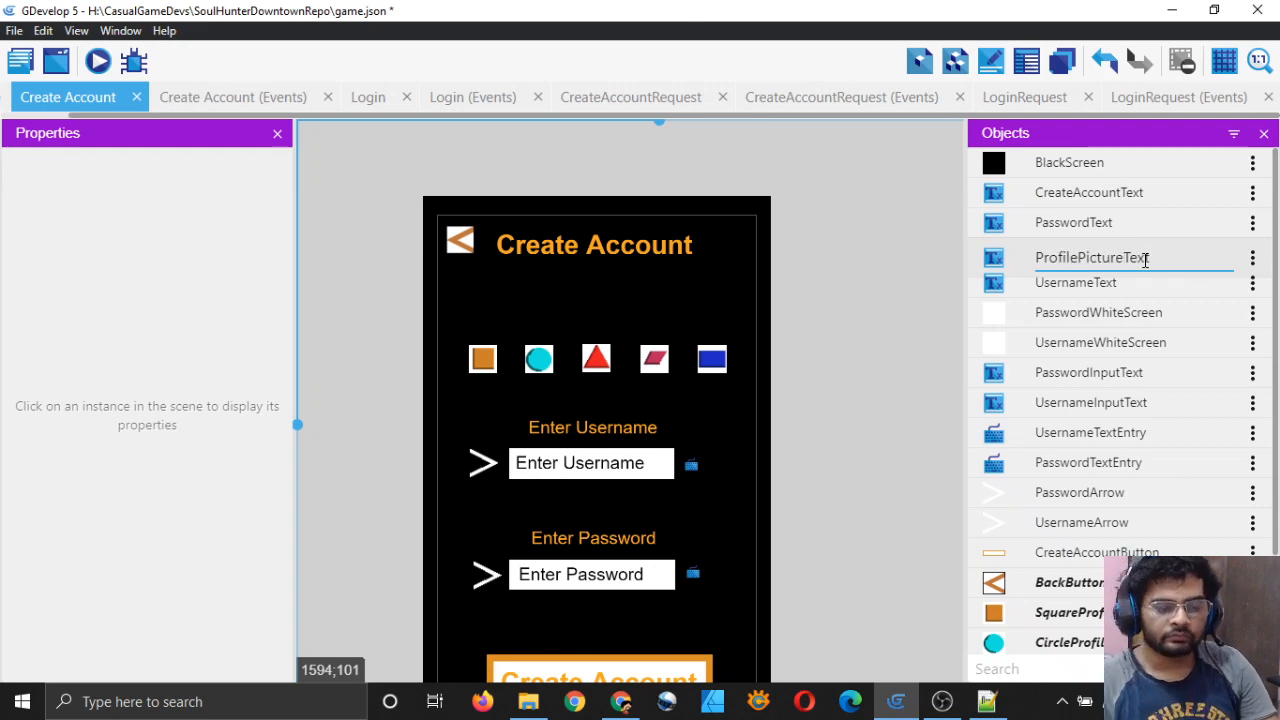
{"action": "left_click", "coordinate": [938, 283]}
{"action": "left_click", "coordinate": [1140, 256]}
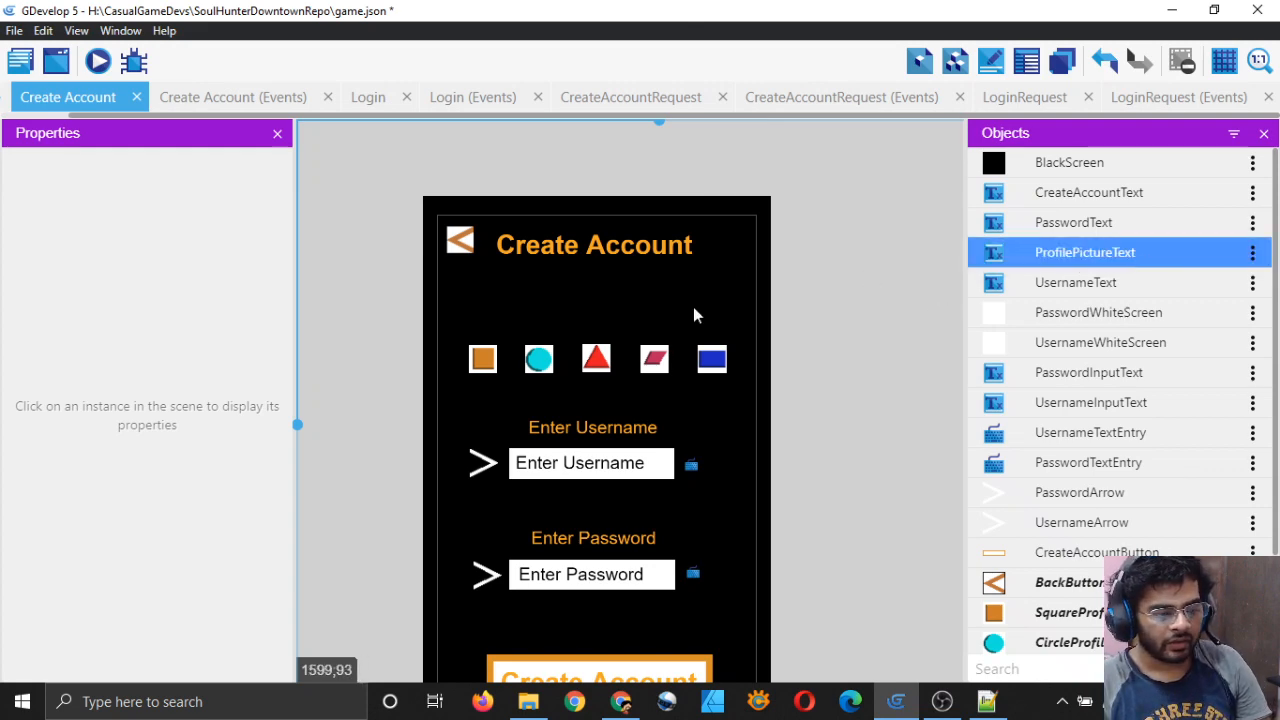
{"action": "triple_click", "coordinate": [434, 340]}
Step: Replace the initial text 'Enter Username' with 'Choose Profile Picture' and apply
{"action": "key", "text": "BackSpace"}
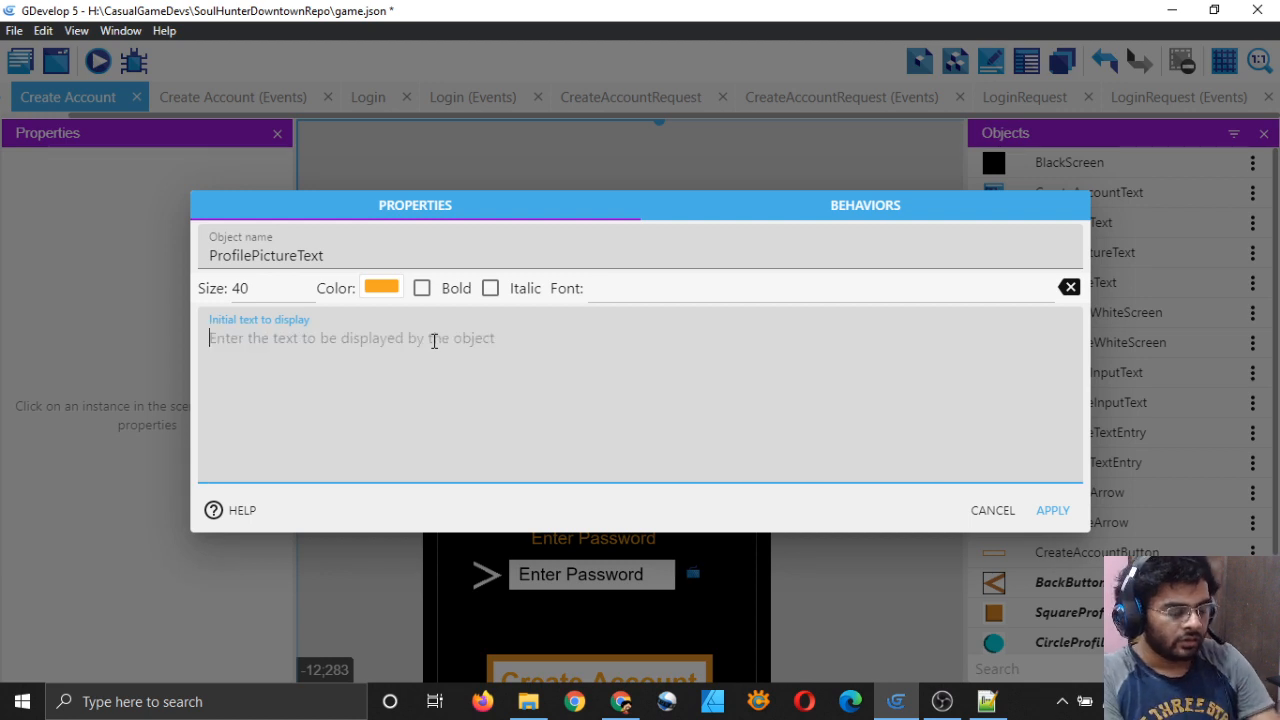
{"action": "type", "text": "Selec"}
{"action": "key", "text": "BackSpace"}
{"action": "key", "text": "BackSpace"}
{"action": "key", "text": "BackSpace"}
{"action": "key", "text": "BackSpace"}
{"action": "key", "text": "BackSpace"}
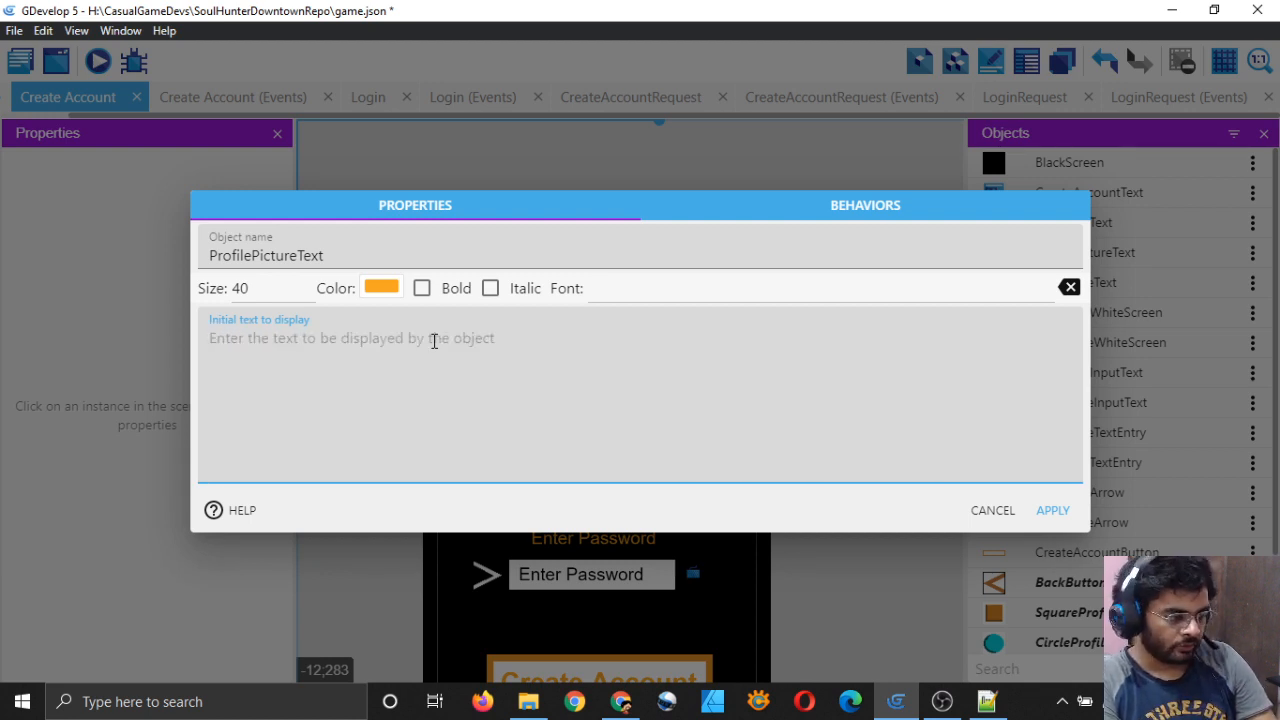
{"action": "type", "text": "Choose "}
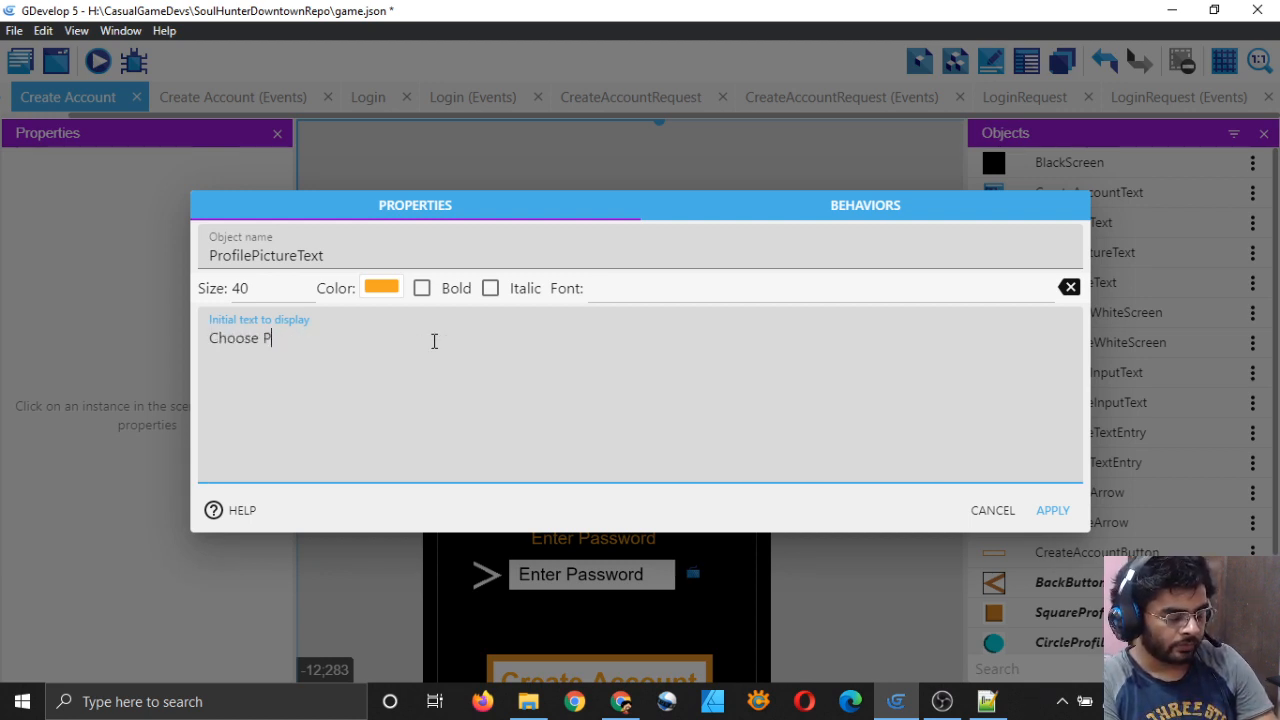
{"action": "type", "text": "Profile Picture"}
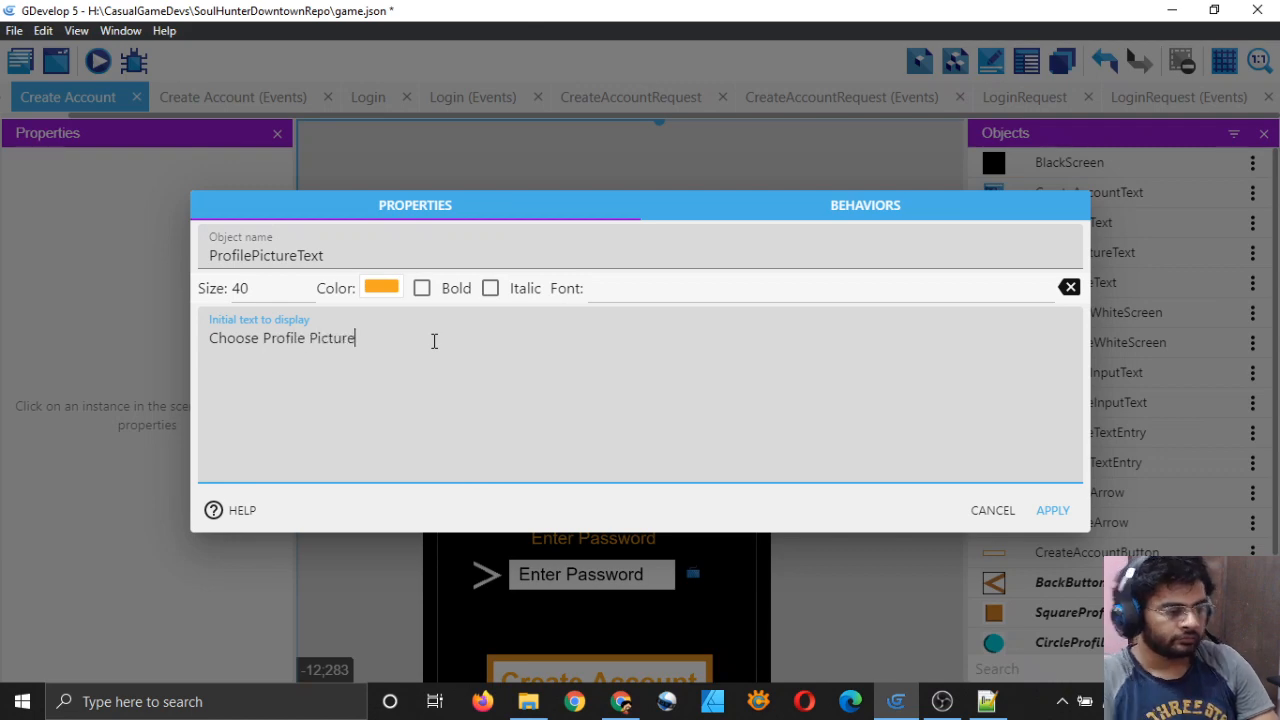
{"action": "left_click", "coordinate": [1050, 512]}
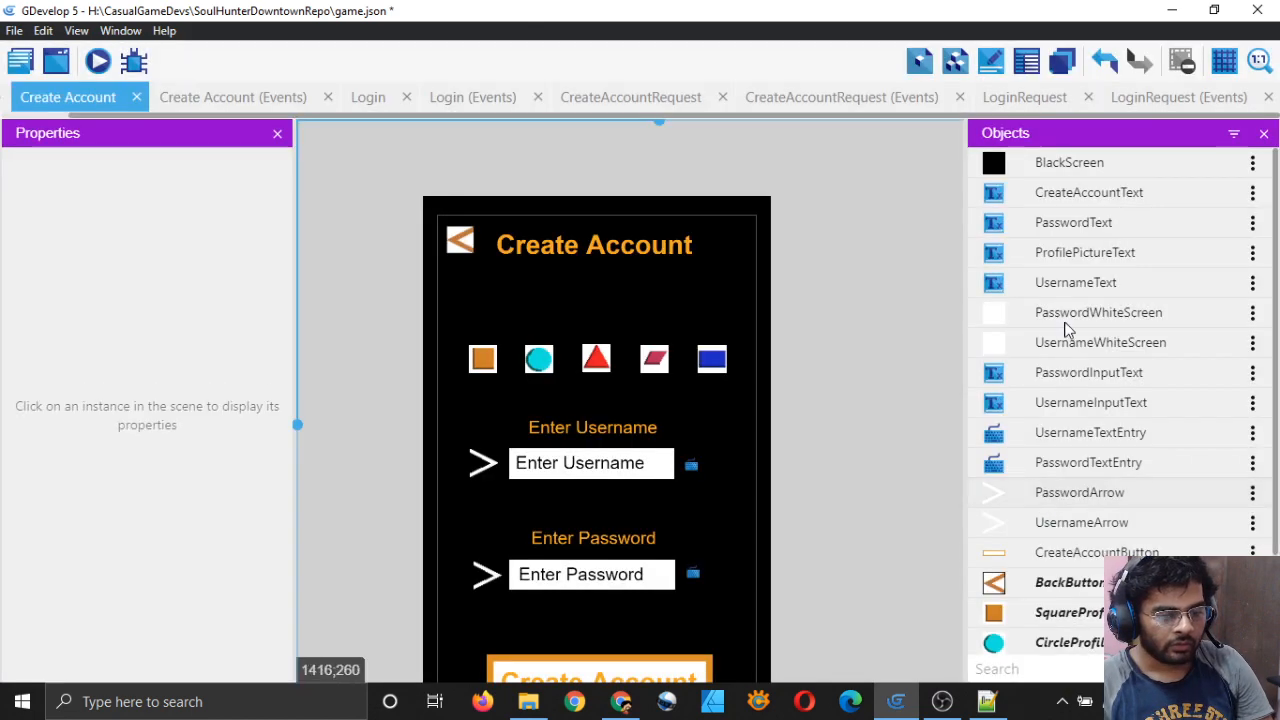
Step: Drop a ProfilePictureText instance into the scene above the row of shapes
{"action": "left_click_drag", "start_coordinate": [1000, 252], "coordinate": [508, 318]}
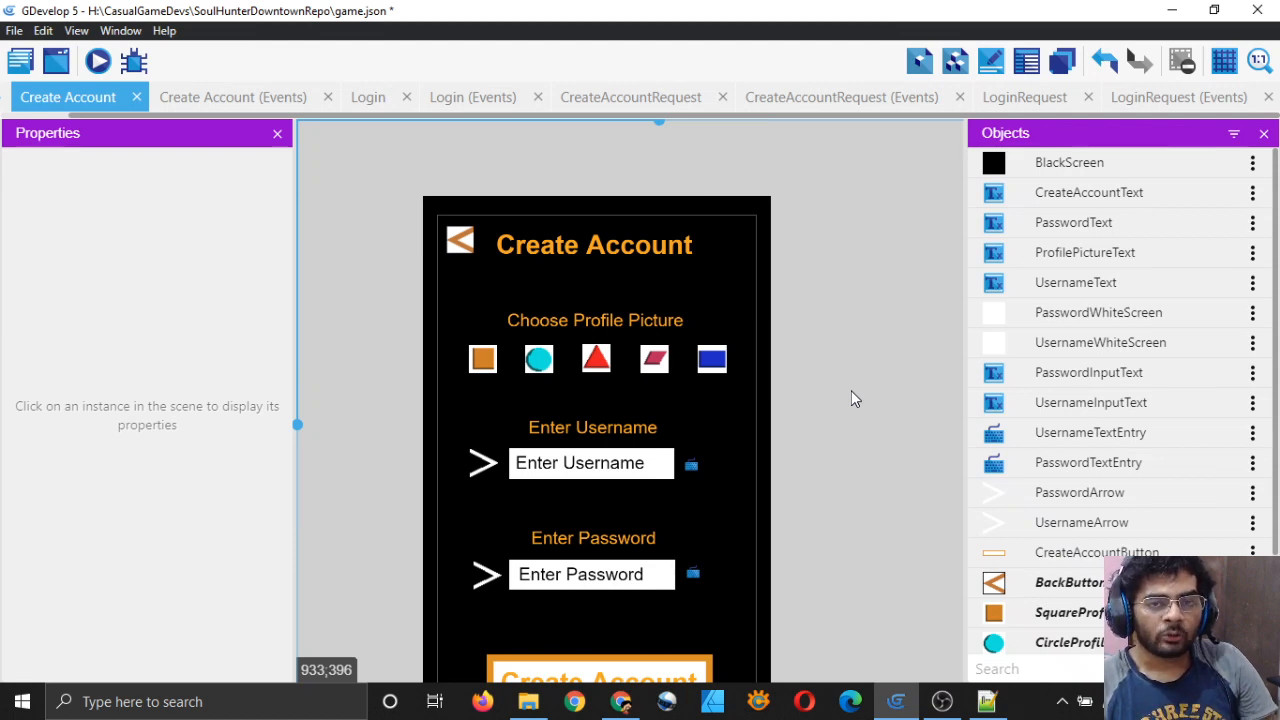
{"action": "scroll", "coordinate": [605, 402], "scroll_direction": "down", "scroll_amount": 1}
{"action": "scroll", "coordinate": [627, 400], "scroll_direction": "up", "scroll_amount": 1, "text": "ctrl"}
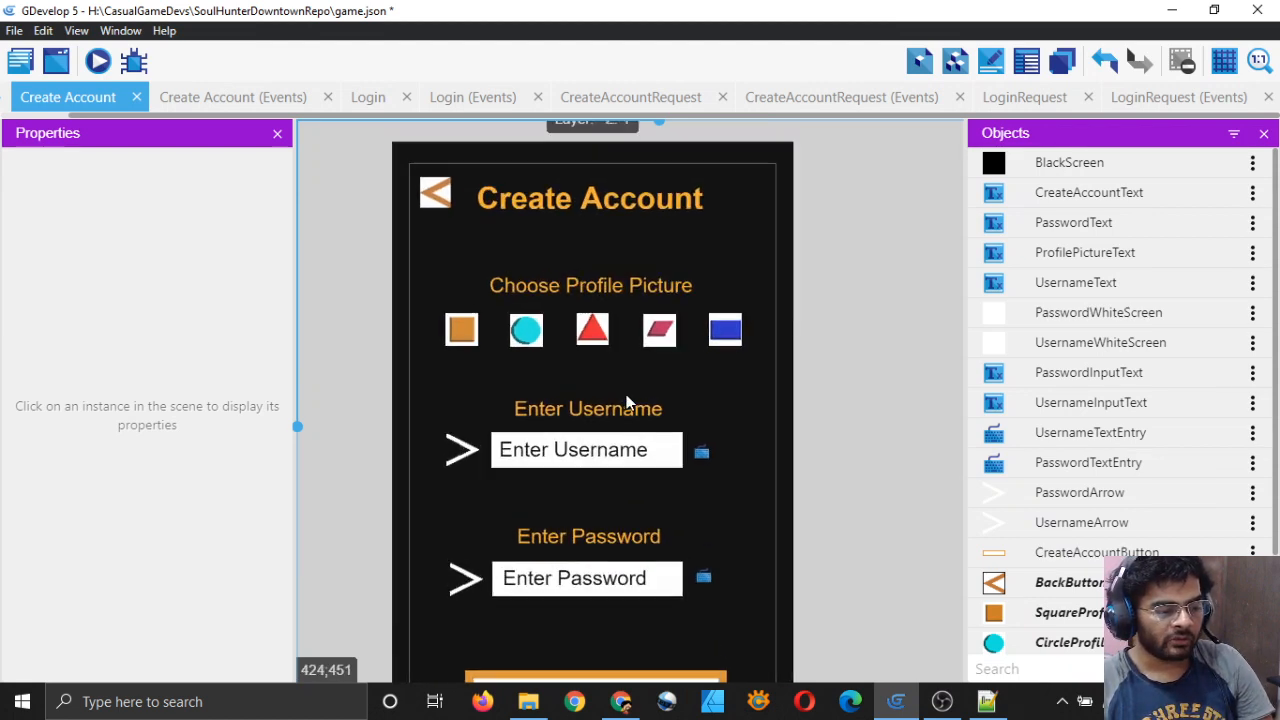
{"action": "scroll", "coordinate": [627, 400], "scroll_direction": "up", "scroll_amount": 1, "text": "ctrl"}
Step: Compare the positions of the triangle, circle, square and label instances, with the label at 158, 215
{"action": "left_click", "coordinate": [592, 328]}
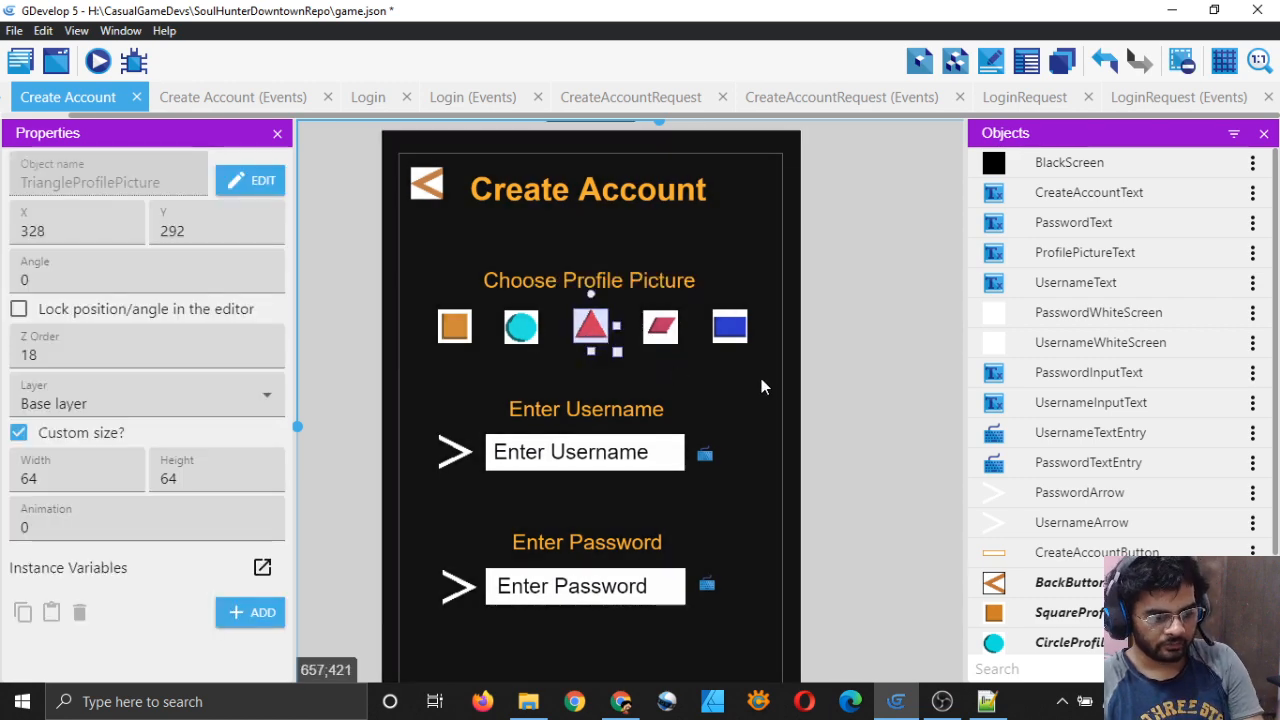
{"action": "left_click", "coordinate": [857, 380]}
{"action": "left_click", "coordinate": [521, 330]}
{"action": "left_click", "coordinate": [453, 335]}
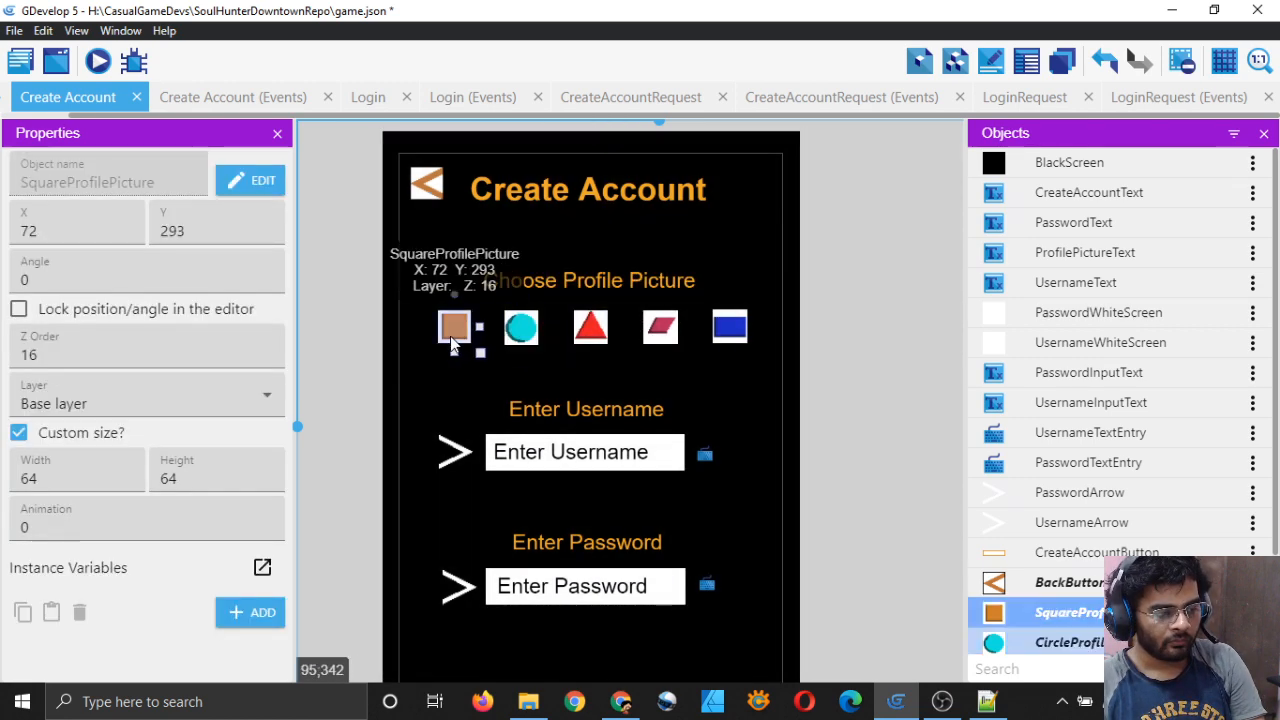
{"action": "left_click", "coordinate": [820, 357]}
{"action": "left_click", "coordinate": [668, 284]}
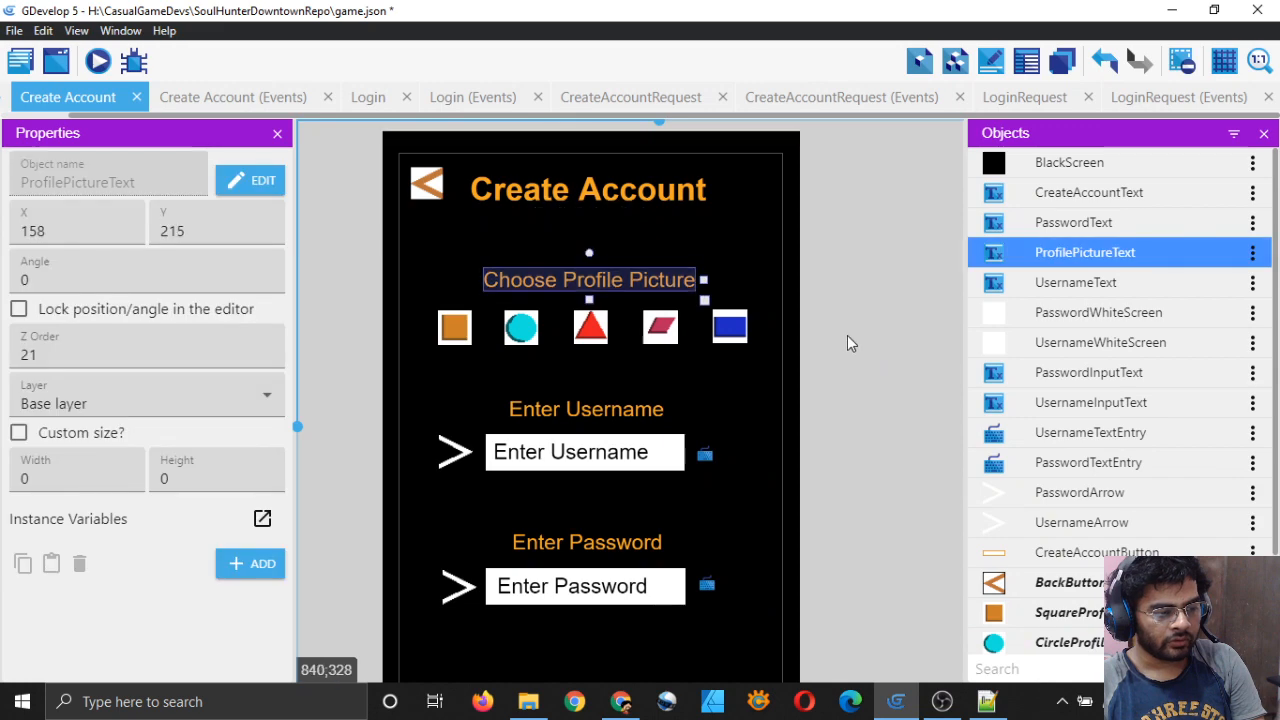
{"action": "left_click", "coordinate": [854, 360]}
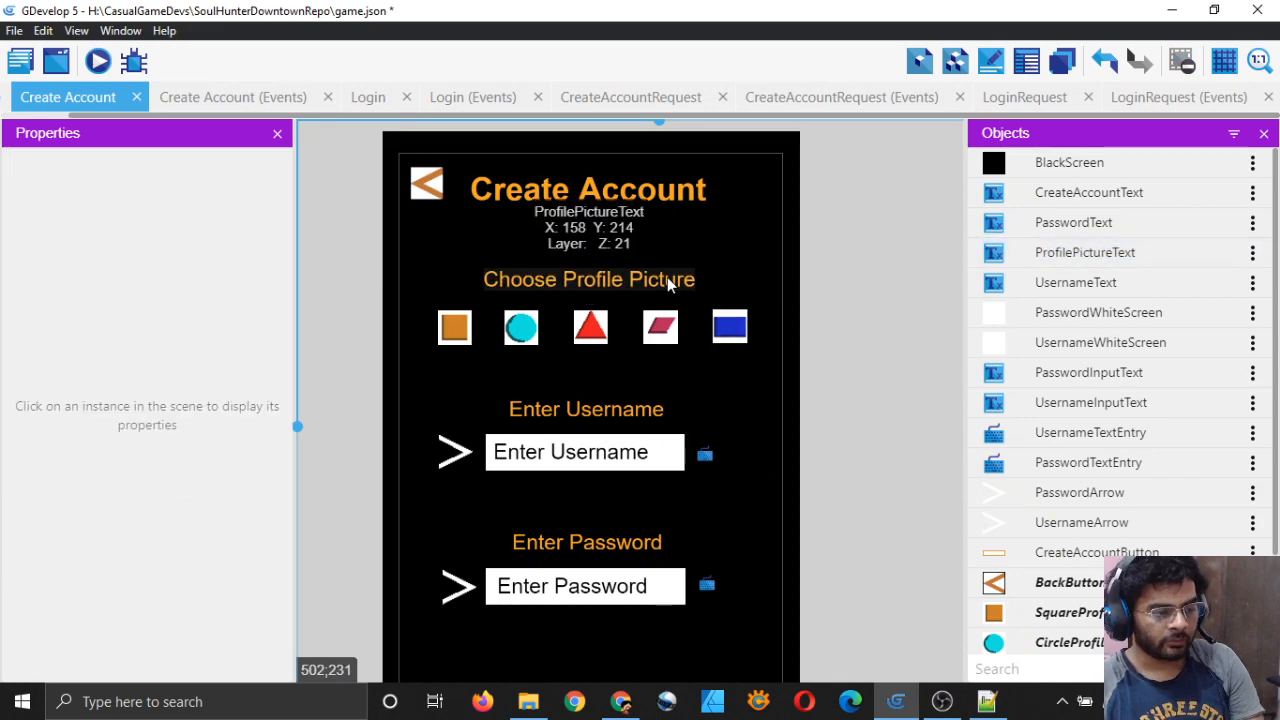
{"action": "left_click", "coordinate": [670, 285]}
{"action": "left_click", "coordinate": [851, 366]}
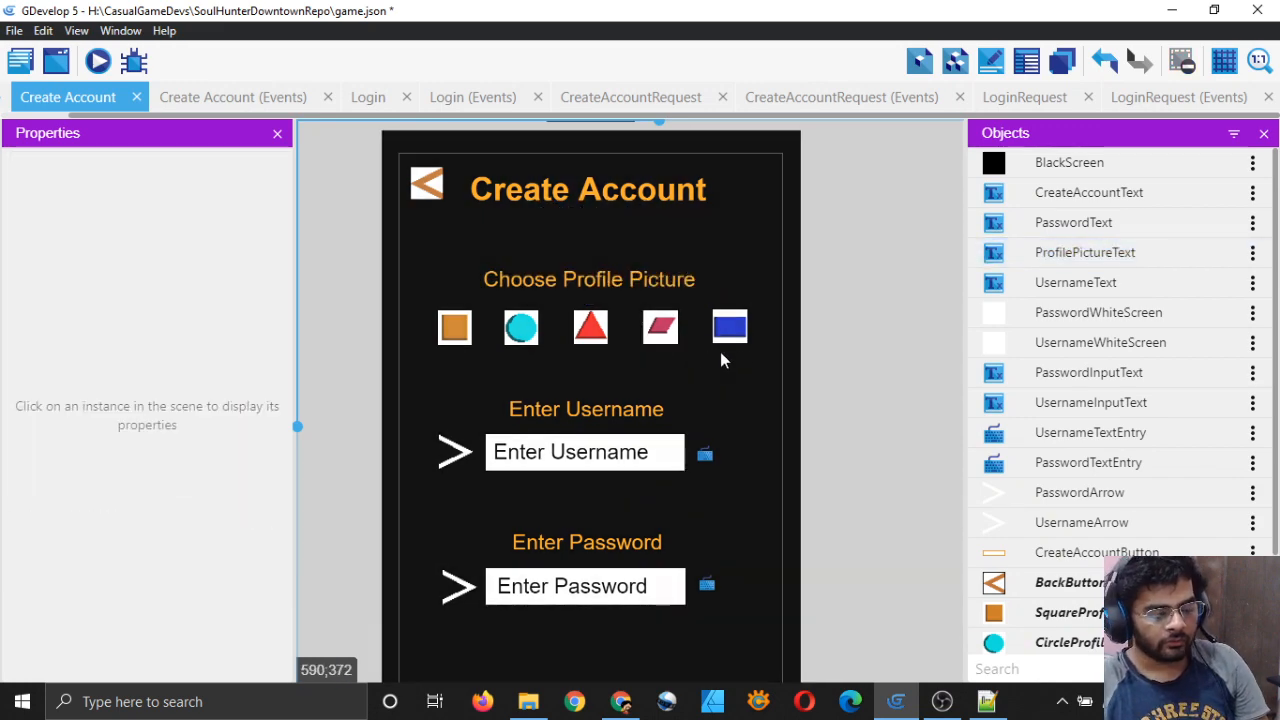
{"action": "scroll", "coordinate": [768, 357], "scroll_direction": "down", "scroll_amount": 4}
{"action": "scroll", "coordinate": [714, 390], "scroll_direction": "up", "scroll_amount": 4}
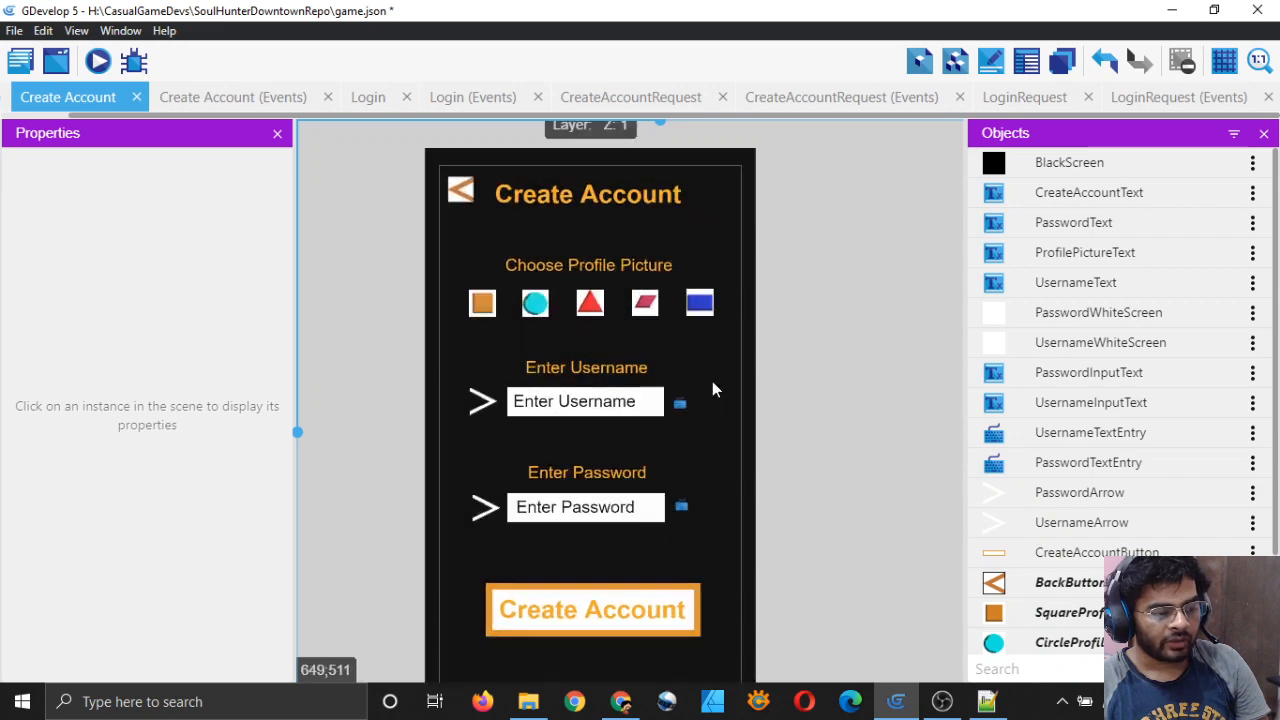
{"action": "scroll", "coordinate": [651, 380], "scroll_direction": "up", "scroll_amount": 2}
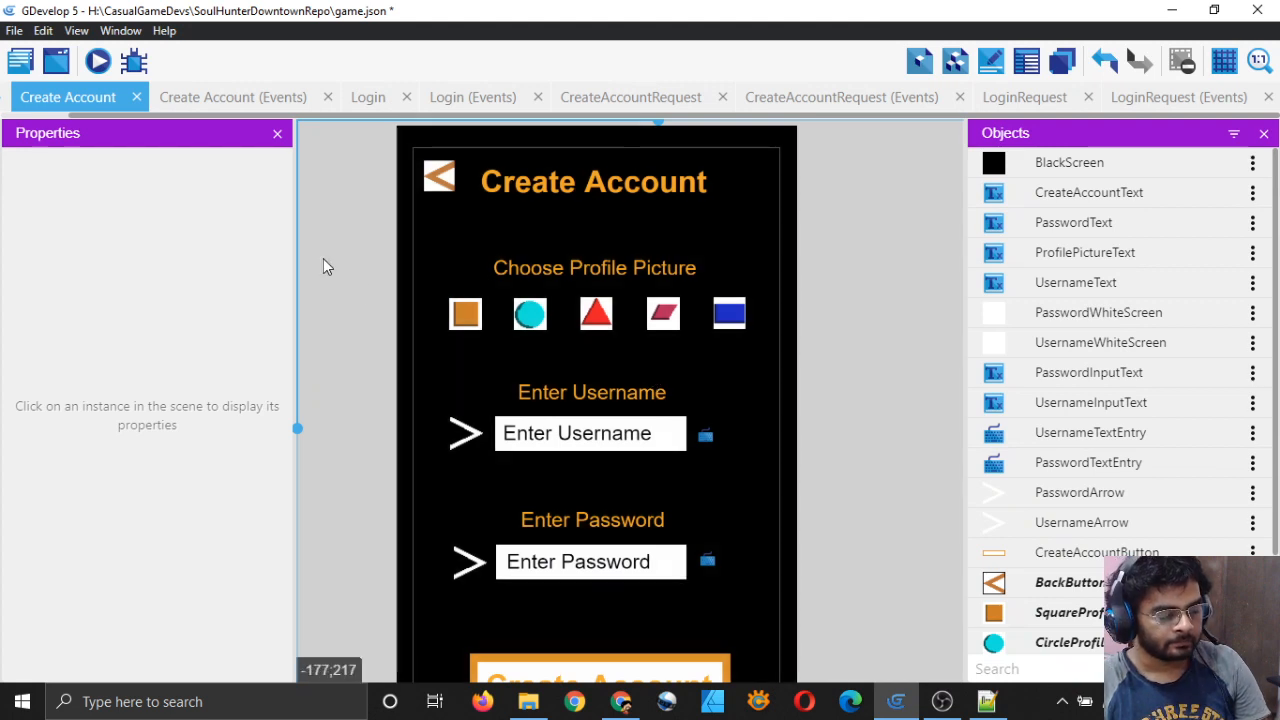
Step: Save the project to game.json and check the triangle and square instance positions
{"action": "key", "text": "ctrl+s"}
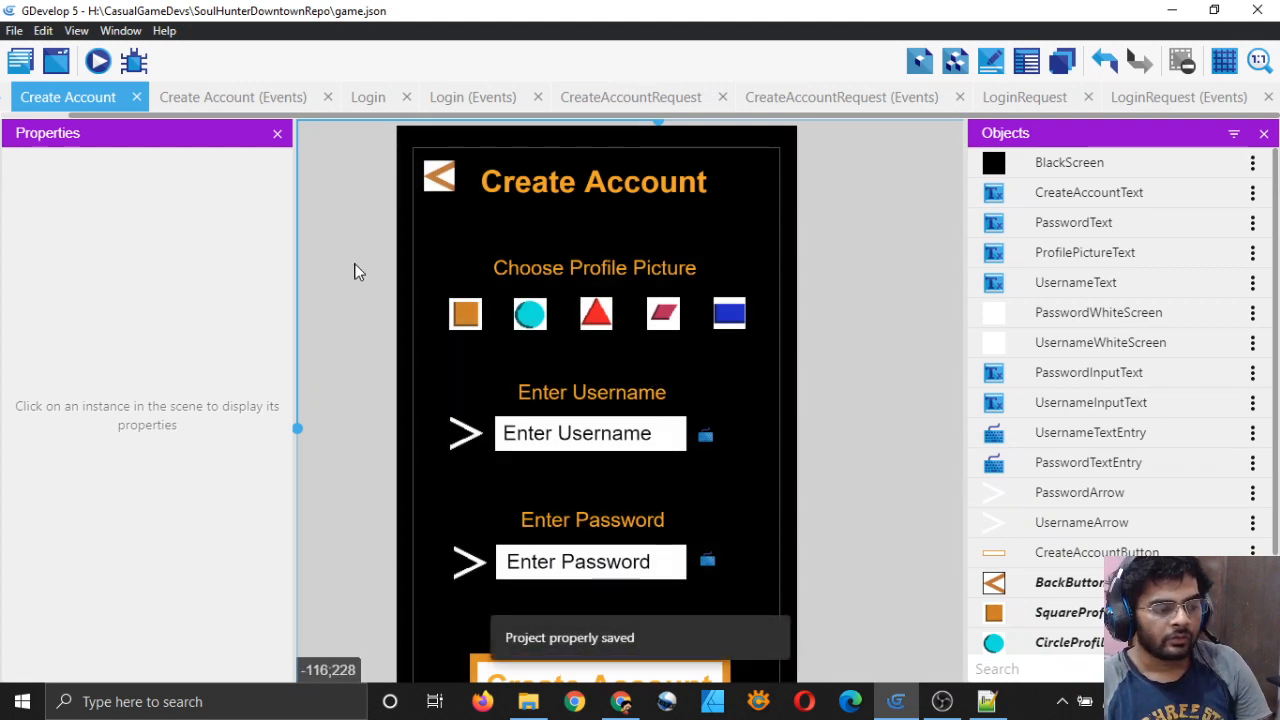
{"action": "left_click", "coordinate": [595, 319]}
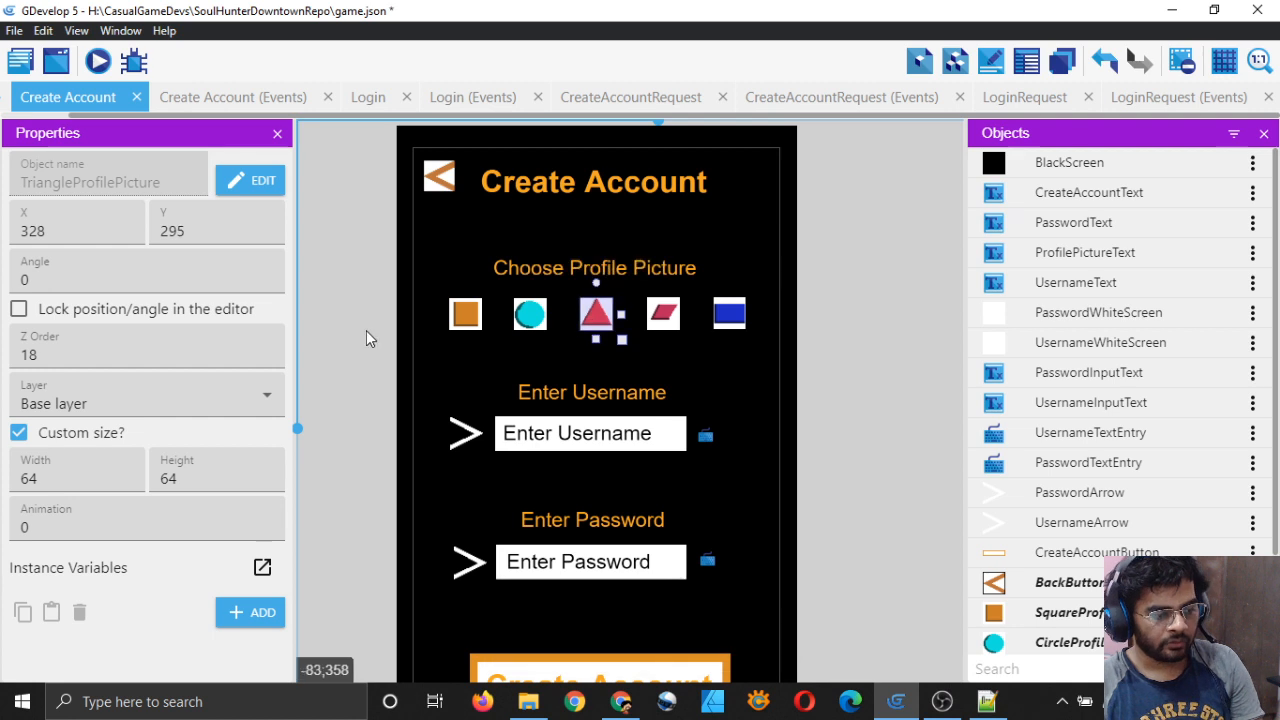
{"action": "left_click", "coordinate": [353, 333]}
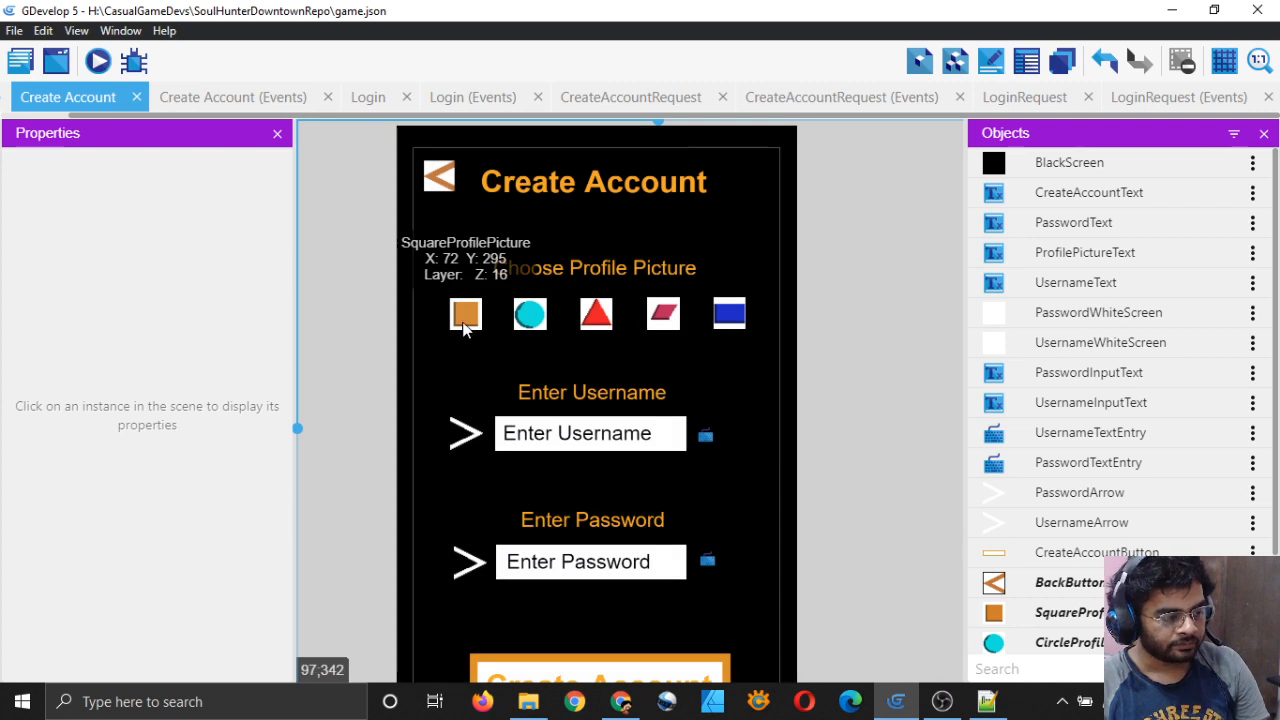
{"action": "left_click", "coordinate": [465, 316]}
{"action": "left_click", "coordinate": [363, 334]}
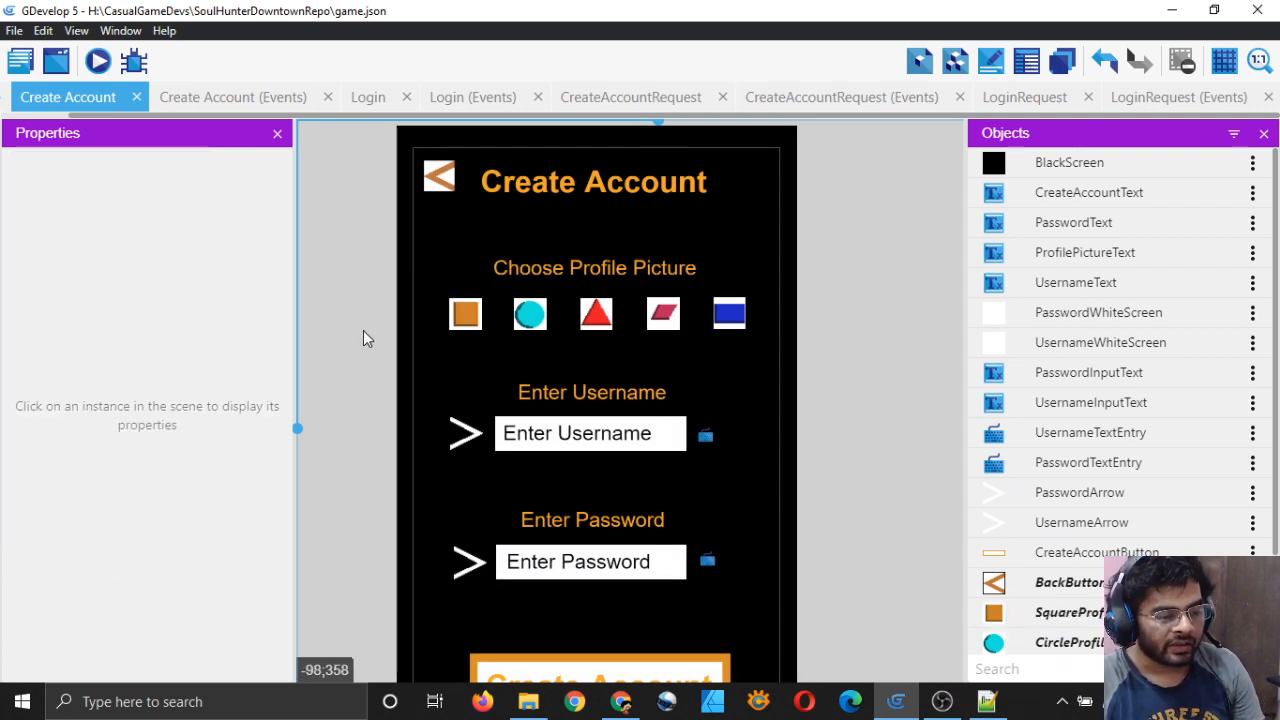
Step: Add a new Sprite object to the scene
{"action": "scroll", "coordinate": [1070, 435], "scroll_direction": "down", "scroll_amount": 2}
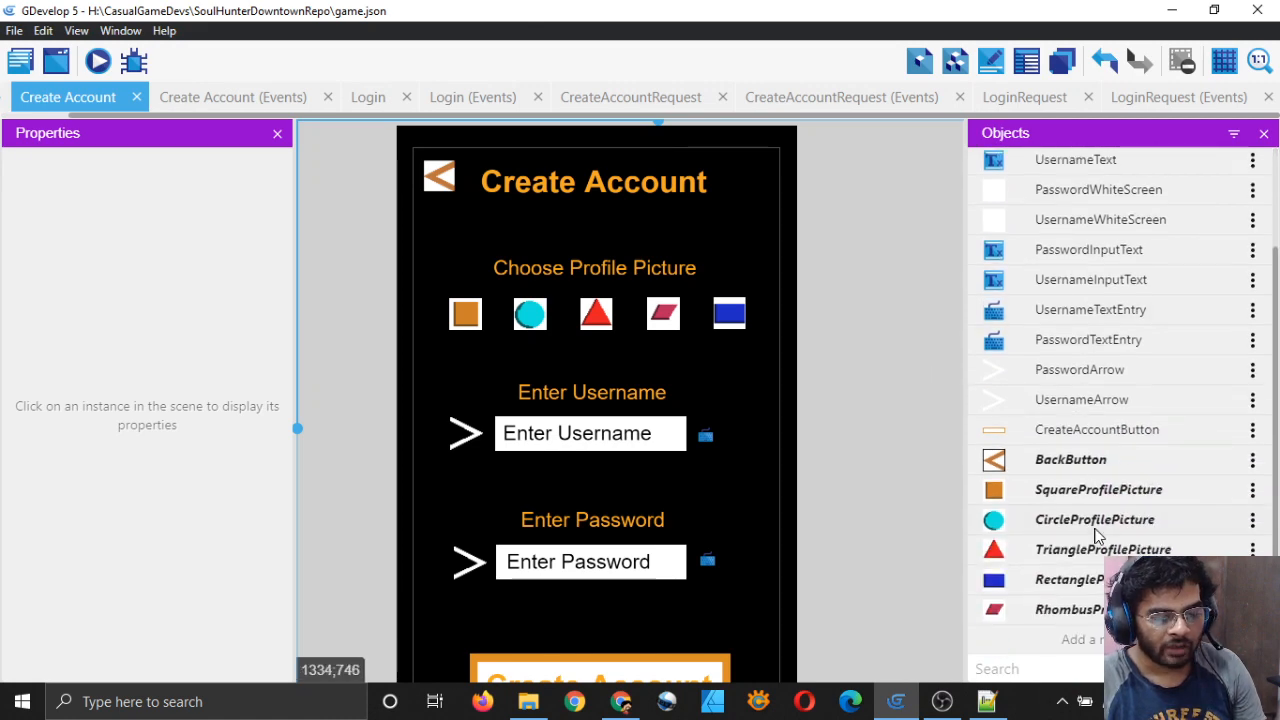
{"action": "left_click", "coordinate": [1027, 641]}
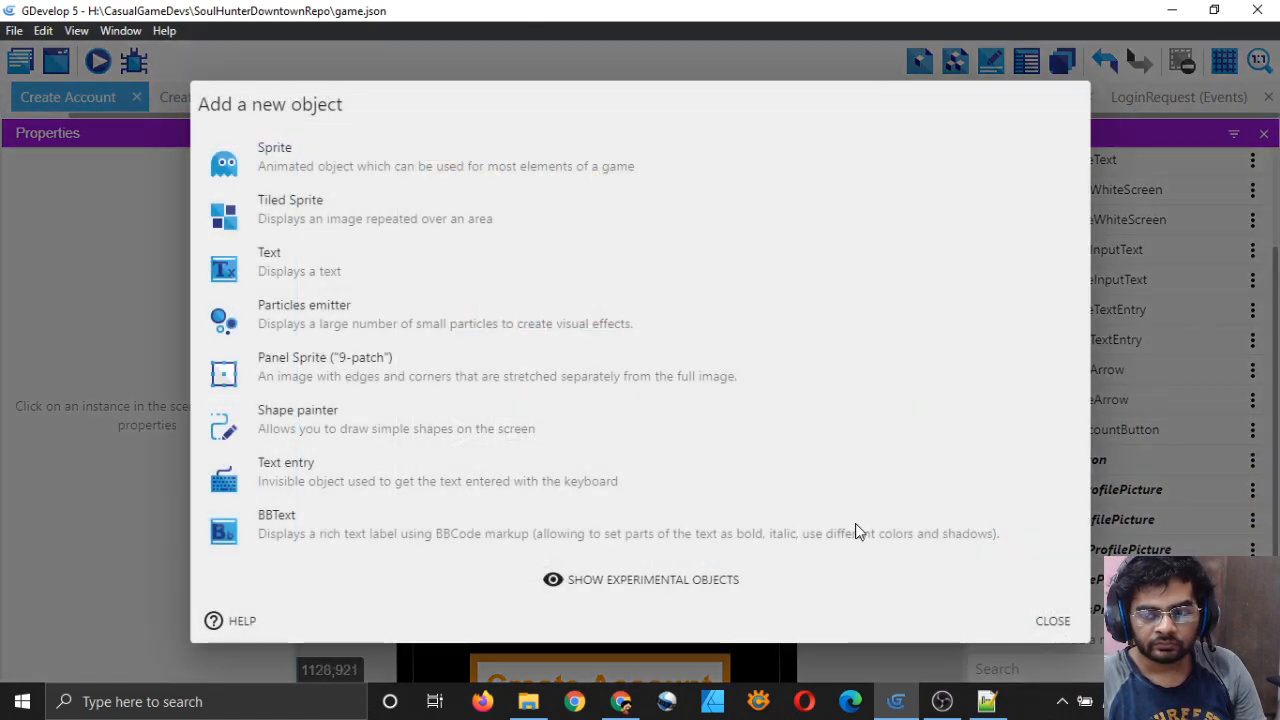
{"action": "left_click", "coordinate": [300, 160]}
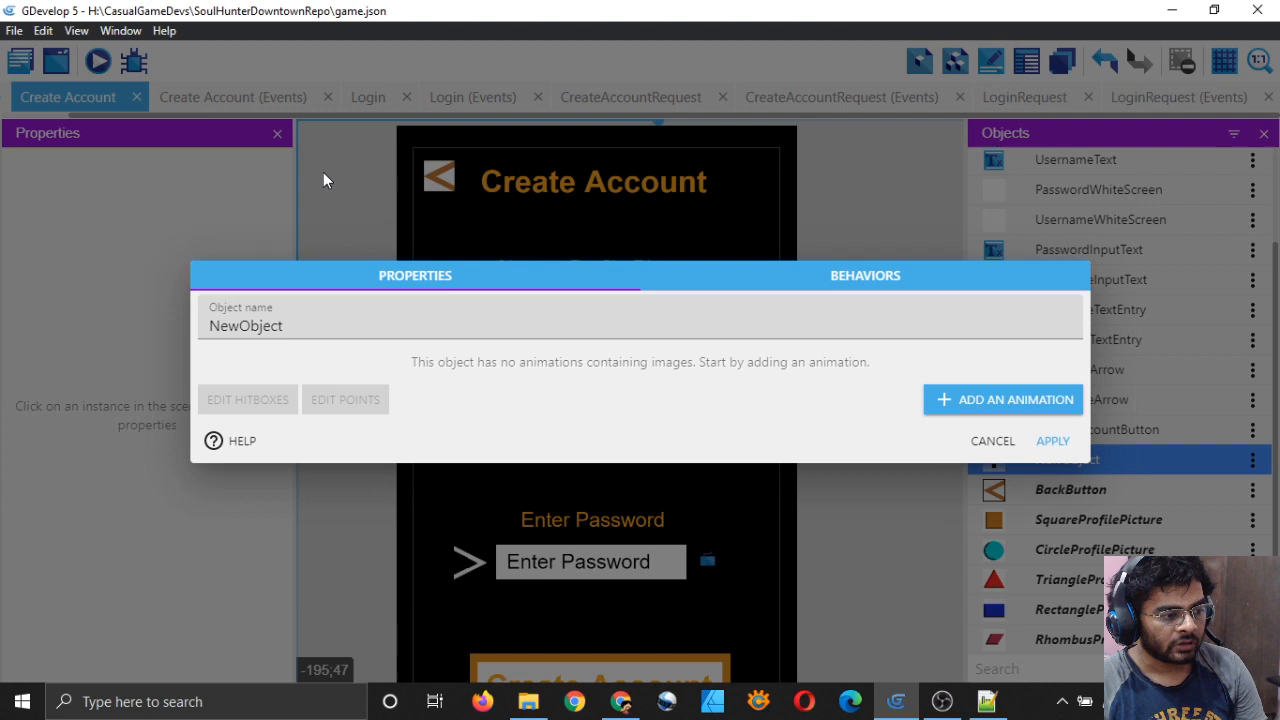
Step: Replace the default NewObject name with SquareProfilePictureSelectionBox
{"action": "double_click", "coordinate": [394, 327]}
{"action": "key", "text": "BackSpace"}
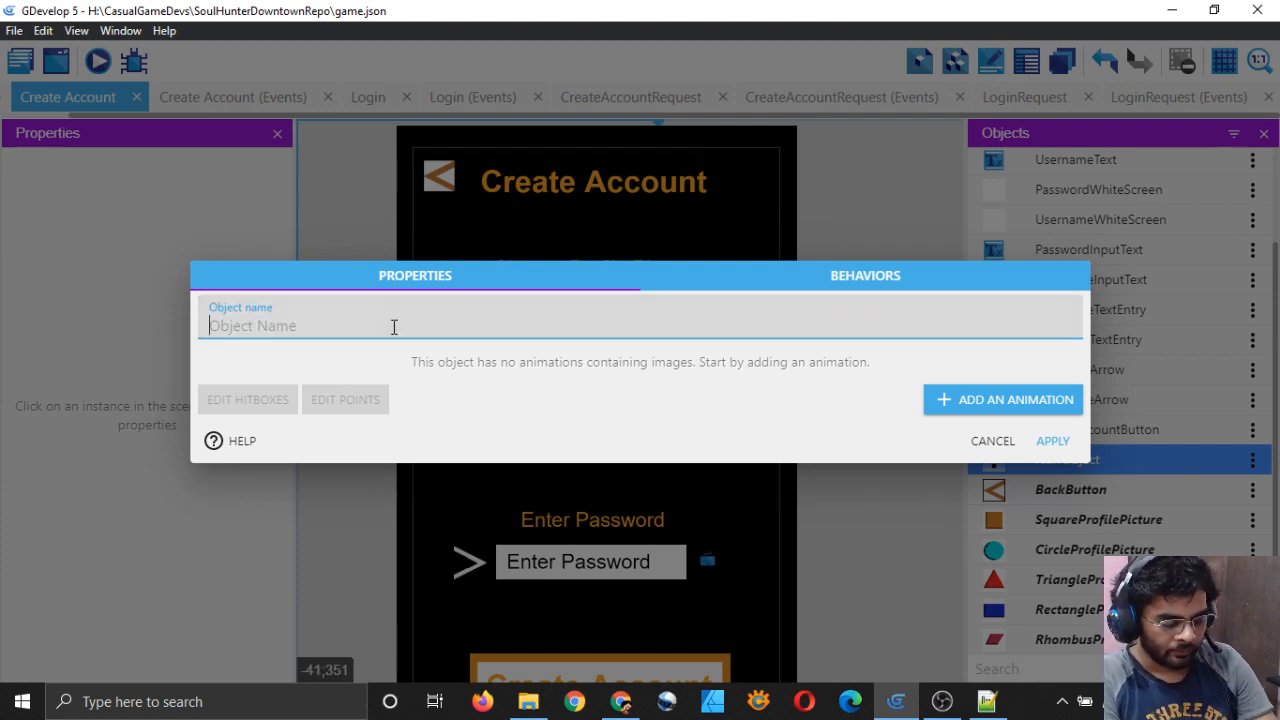
{"action": "type", "text": "Prof"}
{"action": "key", "text": "BackSpace"}
{"action": "key", "text": "BackSpace"}
{"action": "key", "text": "BackSpace"}
{"action": "key", "text": "BackSpace"}
{"action": "key", "text": "BackSpace"}
{"action": "key", "text": "BackSpace"}
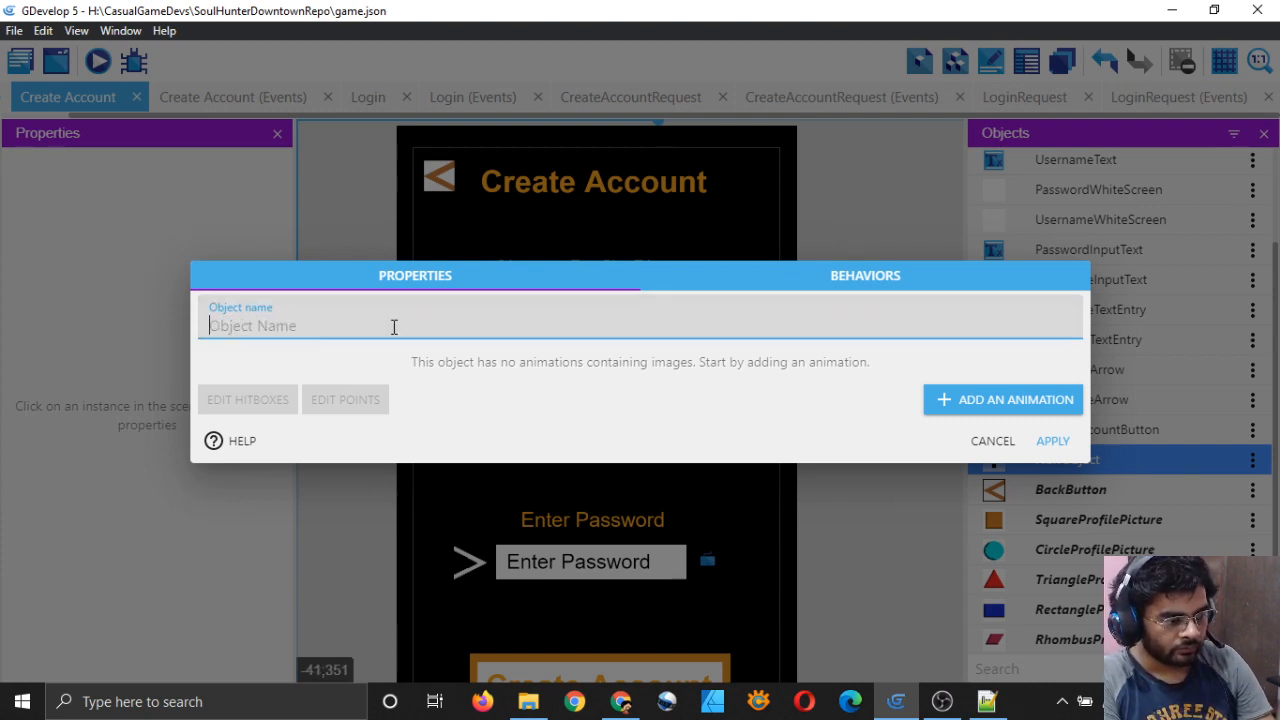
{"action": "type", "text": "Profi"}
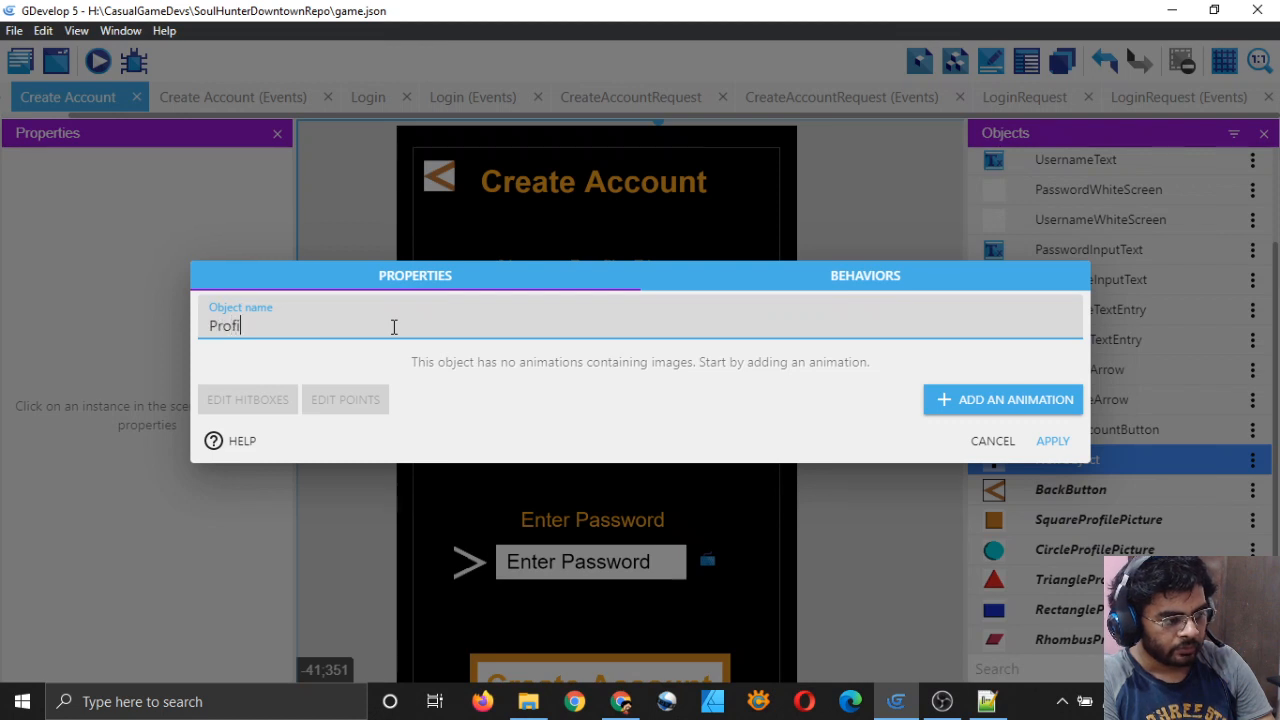
{"action": "type", "text": "lePicture"}
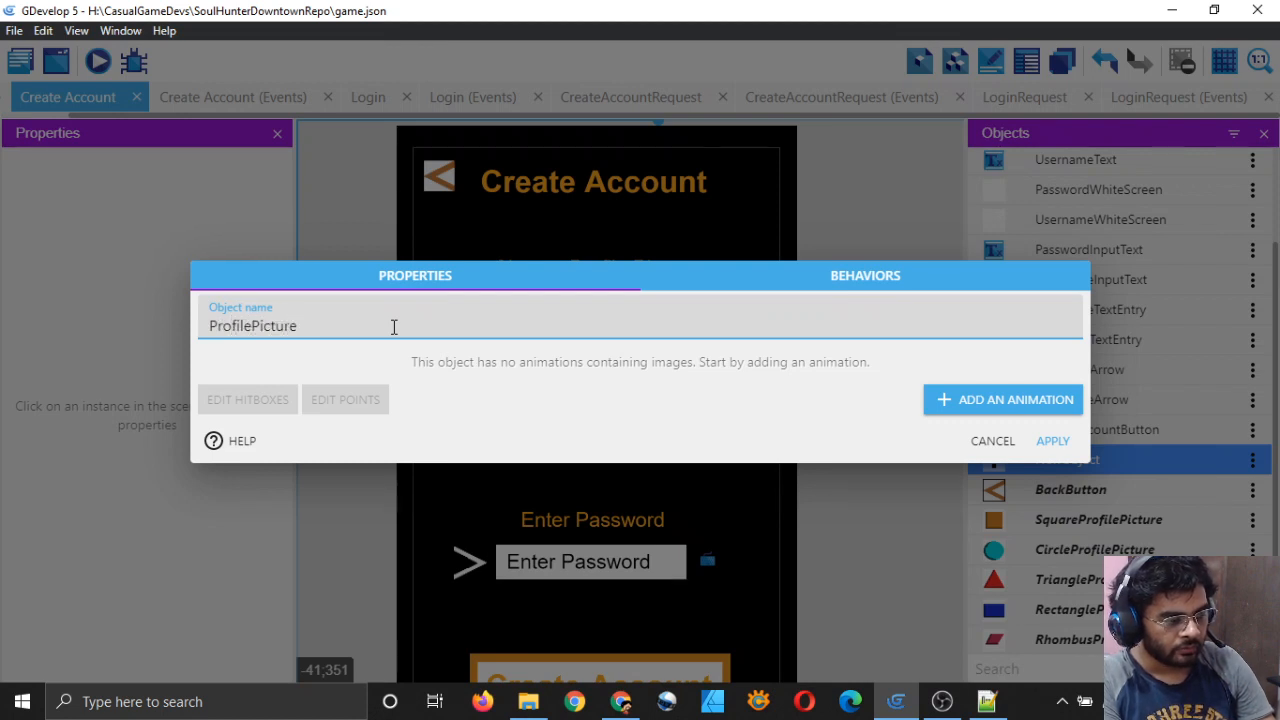
{"action": "key", "text": "BackSpace"}
{"action": "key", "text": "BackSpace"}
{"action": "key", "text": "BackSpace"}
{"action": "key", "text": "BackSpace"}
{"action": "key", "text": "BackSpace"}
{"action": "key", "text": "BackSpace"}
{"action": "key", "text": "BackSpace"}
{"action": "key", "text": "BackSpace"}
{"action": "key", "text": "BackSpace"}
{"action": "key", "text": "BackSpace"}
{"action": "key", "text": "BackSpace"}
{"action": "key", "text": "BackSpace"}
{"action": "key", "text": "BackSpace"}
{"action": "type", "text": "Squa"}
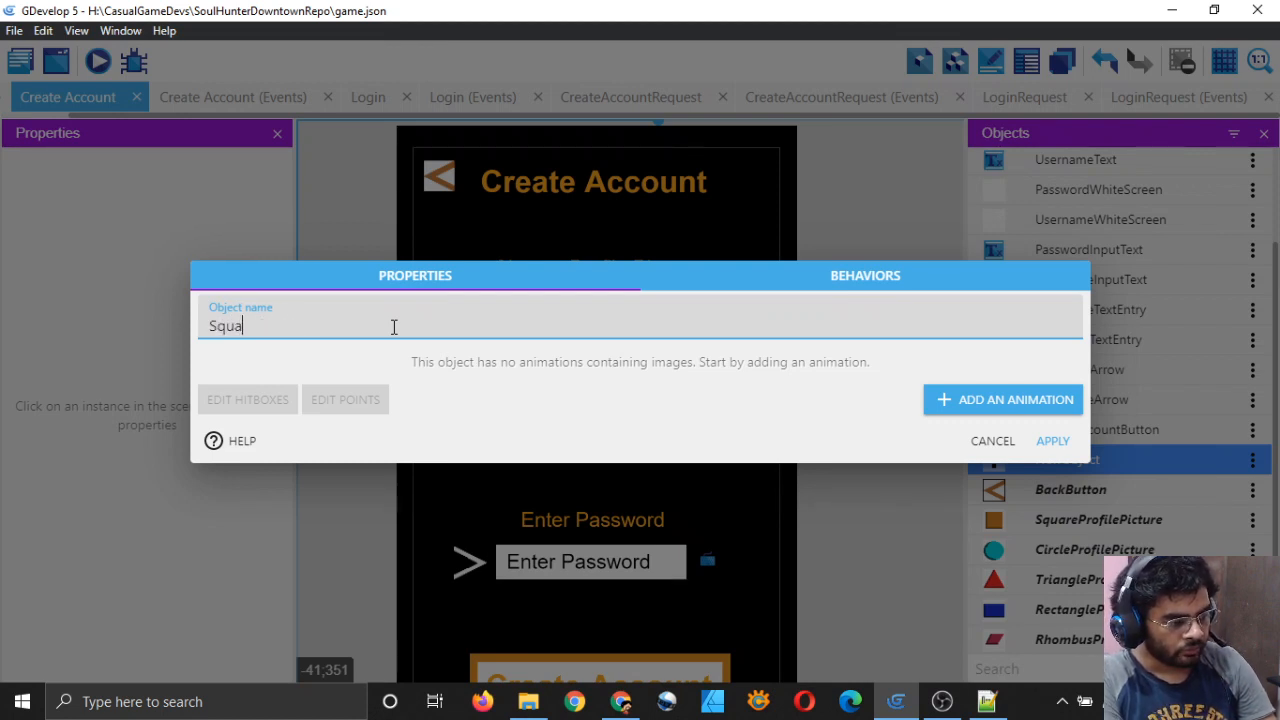
{"action": "type", "text": "reProfilePicture"}
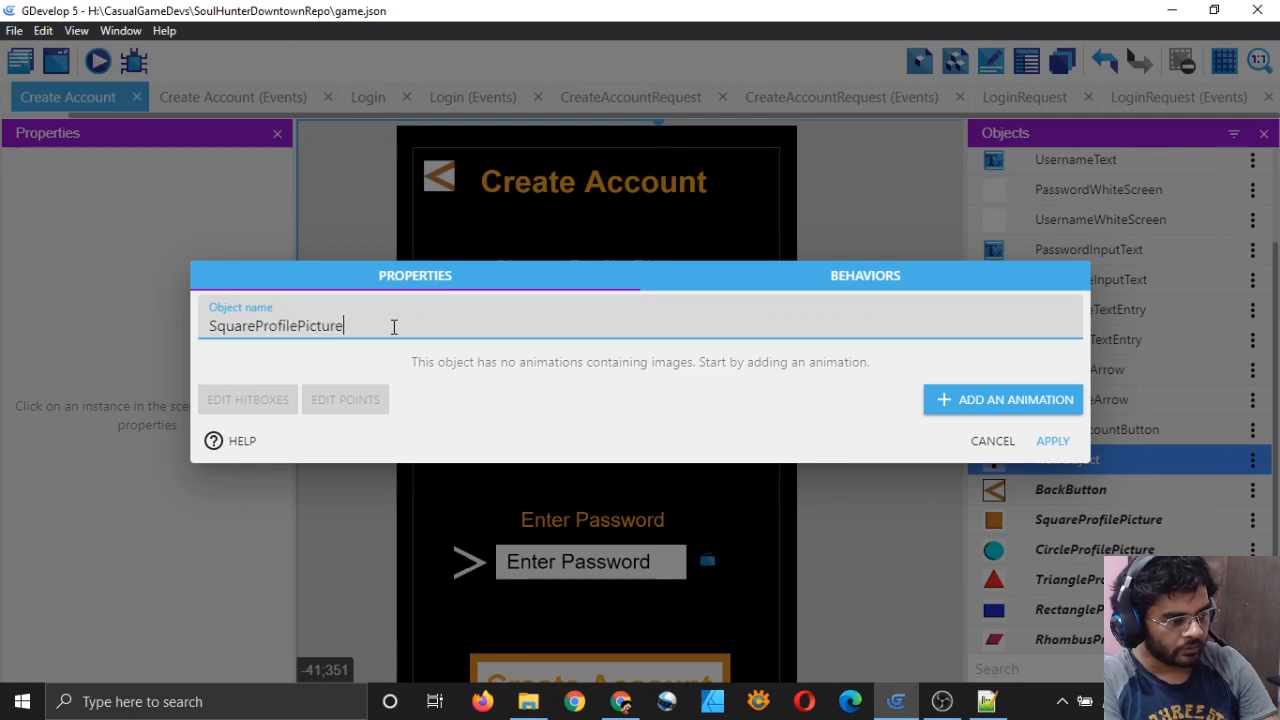
{"action": "type", "text": "SEle"}
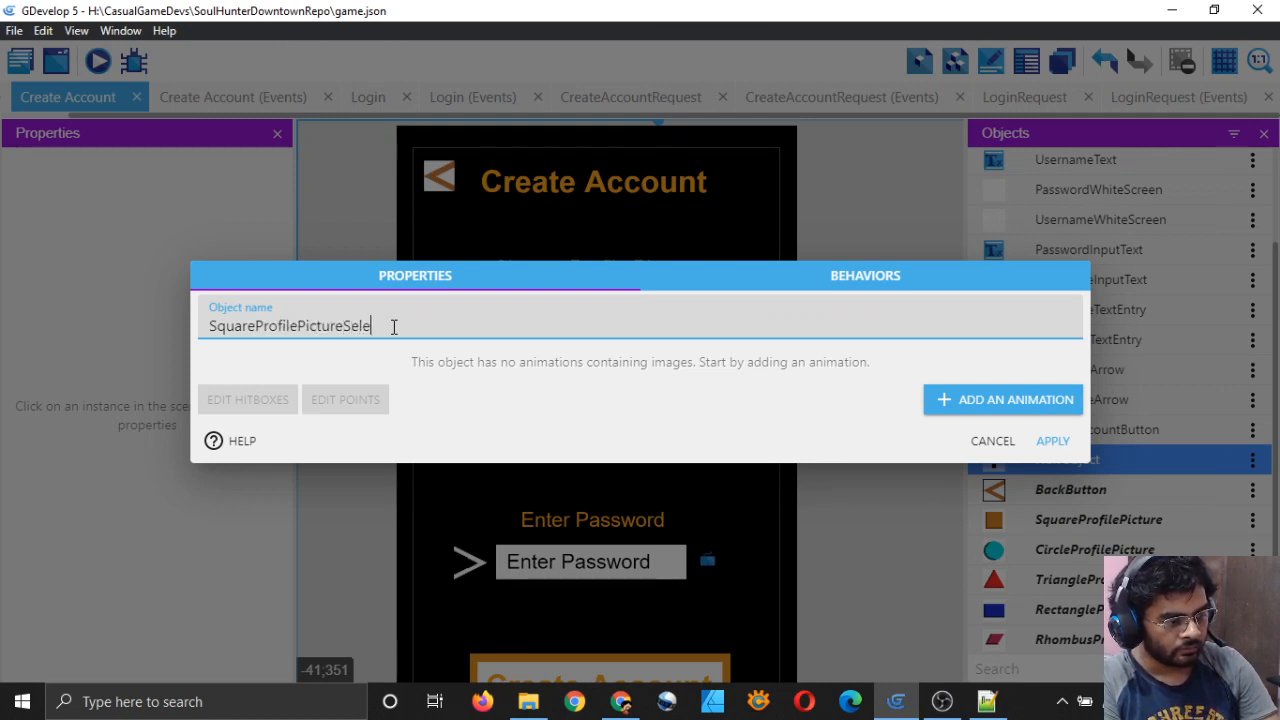
{"action": "type", "text": "ctionSq"}
{"action": "key", "text": "Tab"}
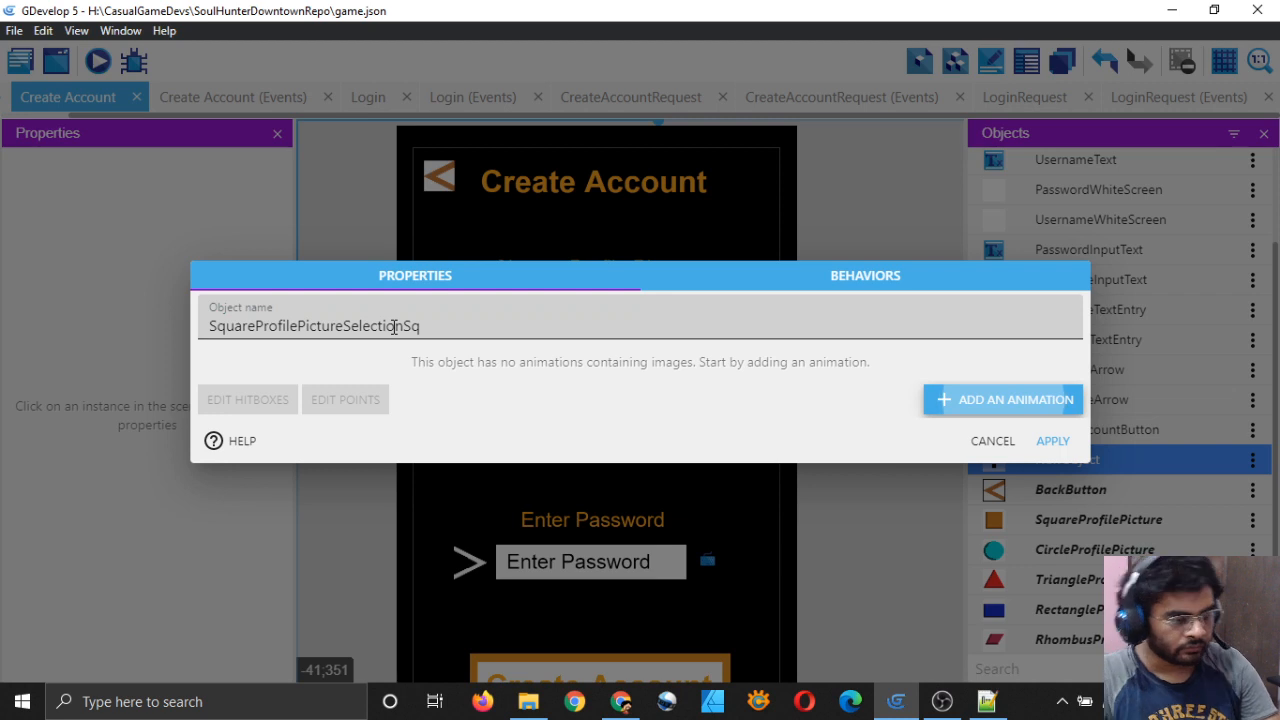
{"action": "left_click", "coordinate": [435, 327]}
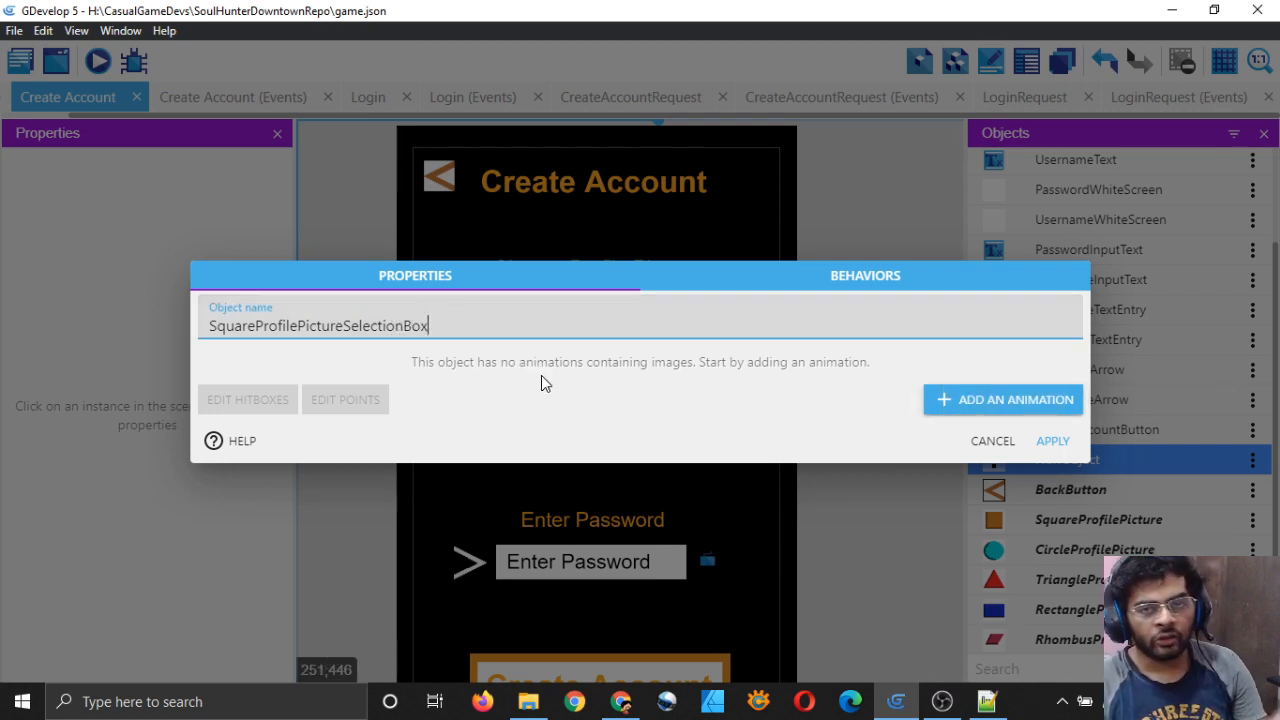
Step: Add an animation called Default to the sprite and edit its blank 32×32 frame in Piskel
{"action": "left_click", "coordinate": [983, 400]}
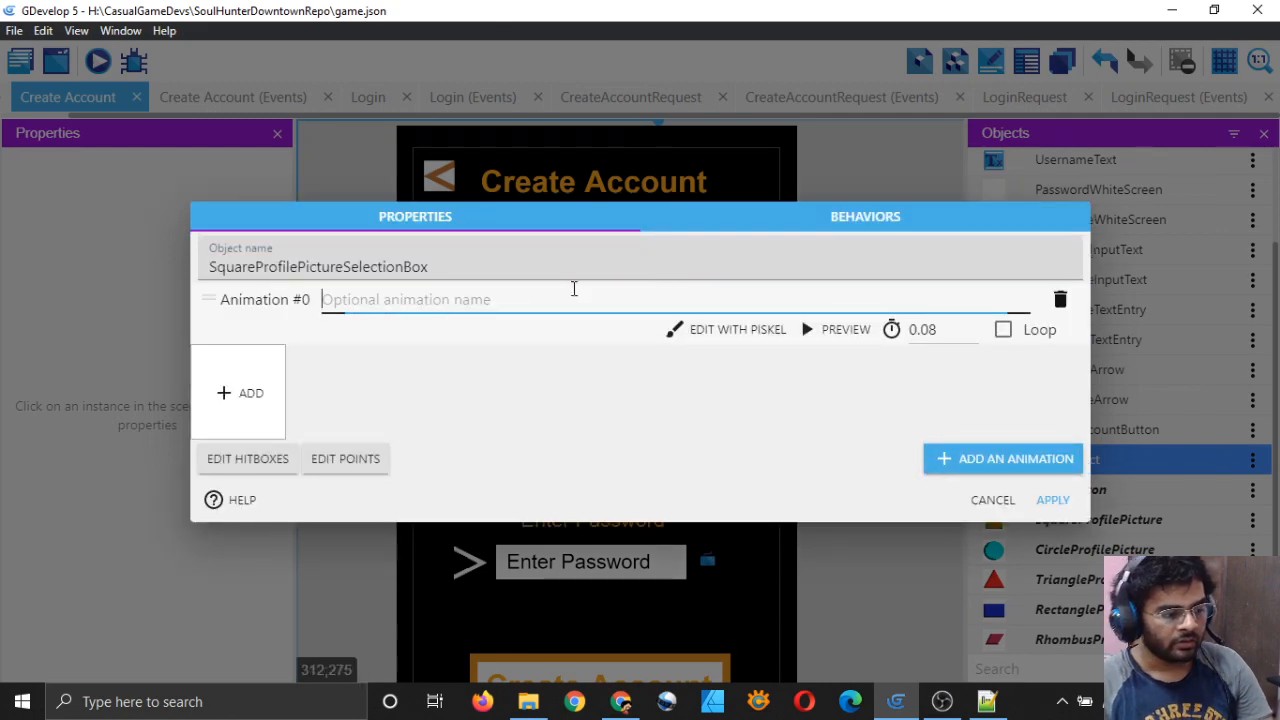
{"action": "type", "text": "Defa"}
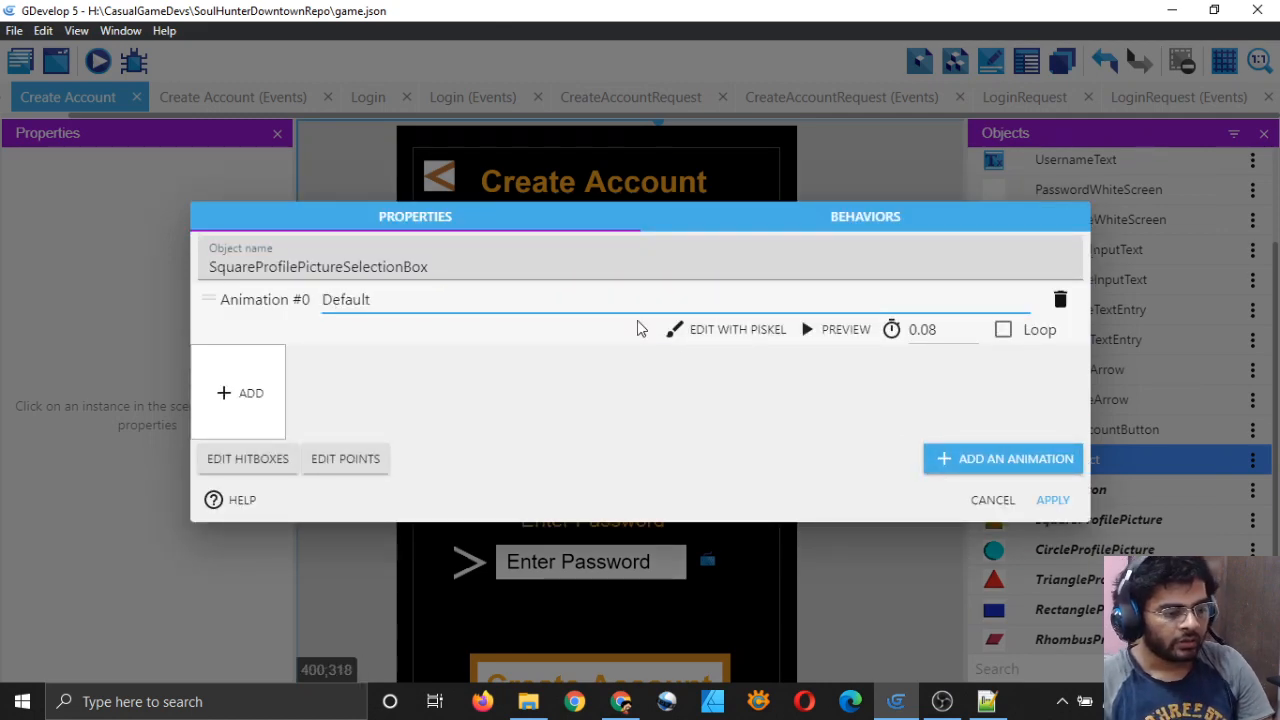
{"action": "type", "text": "ult"}
{"action": "left_click", "coordinate": [723, 333]}
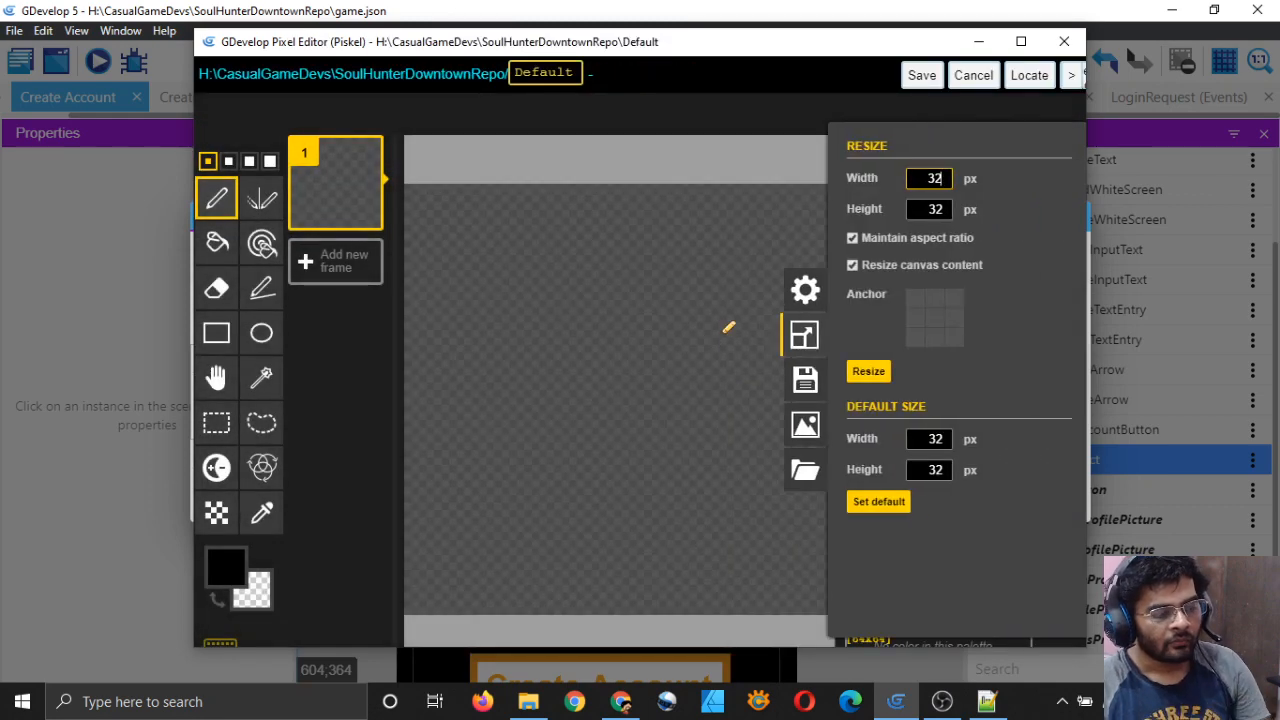
Step: Draw a white rectangle outline around the edge of the Piskel canvas
{"action": "left_click", "coordinate": [864, 372]}
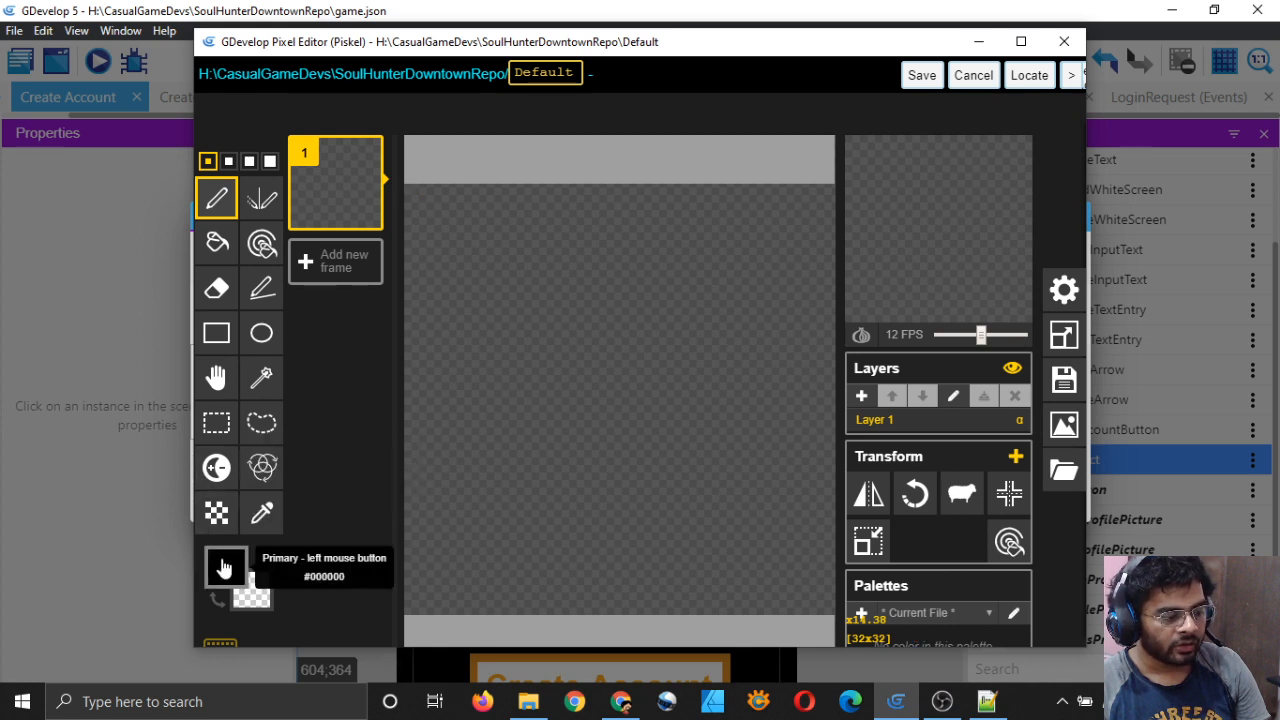
{"action": "left_click", "coordinate": [225, 563]}
{"action": "left_click_drag", "start_coordinate": [331, 486], "coordinate": [228, 340]}
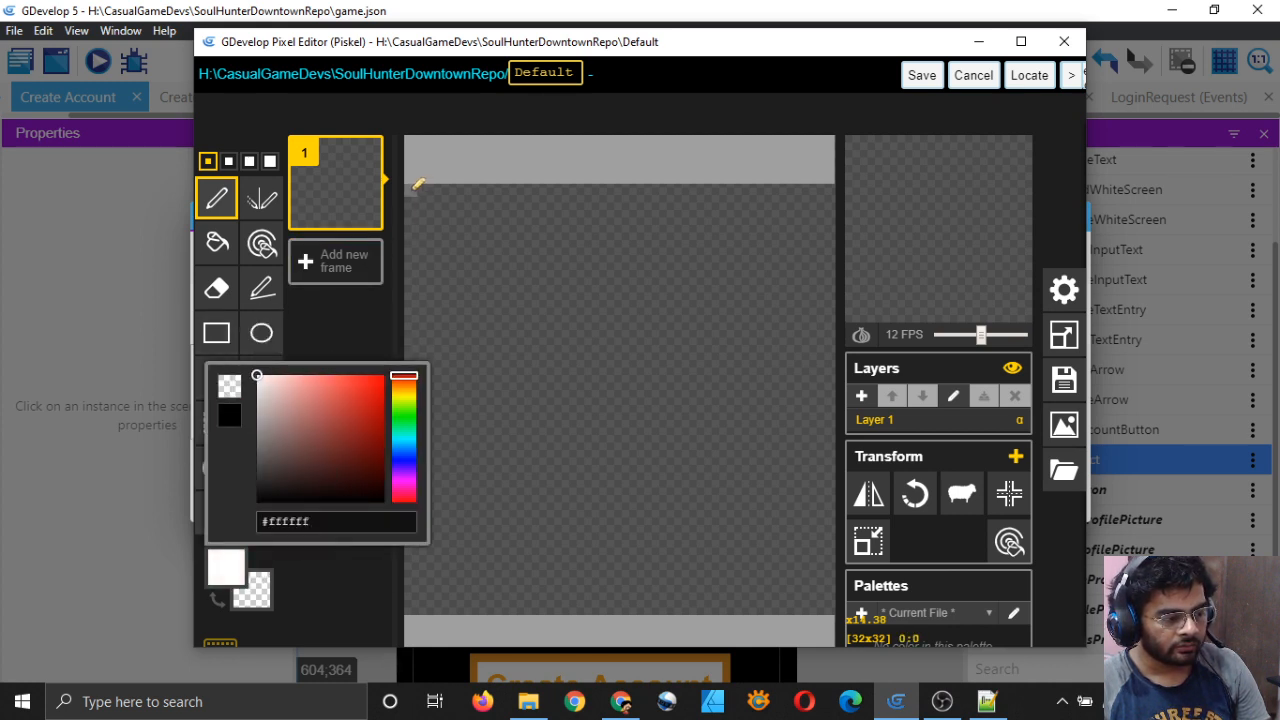
{"action": "left_click_drag", "start_coordinate": [410, 190], "coordinate": [779, 556]}
{"action": "key", "text": "ctrl+z"}
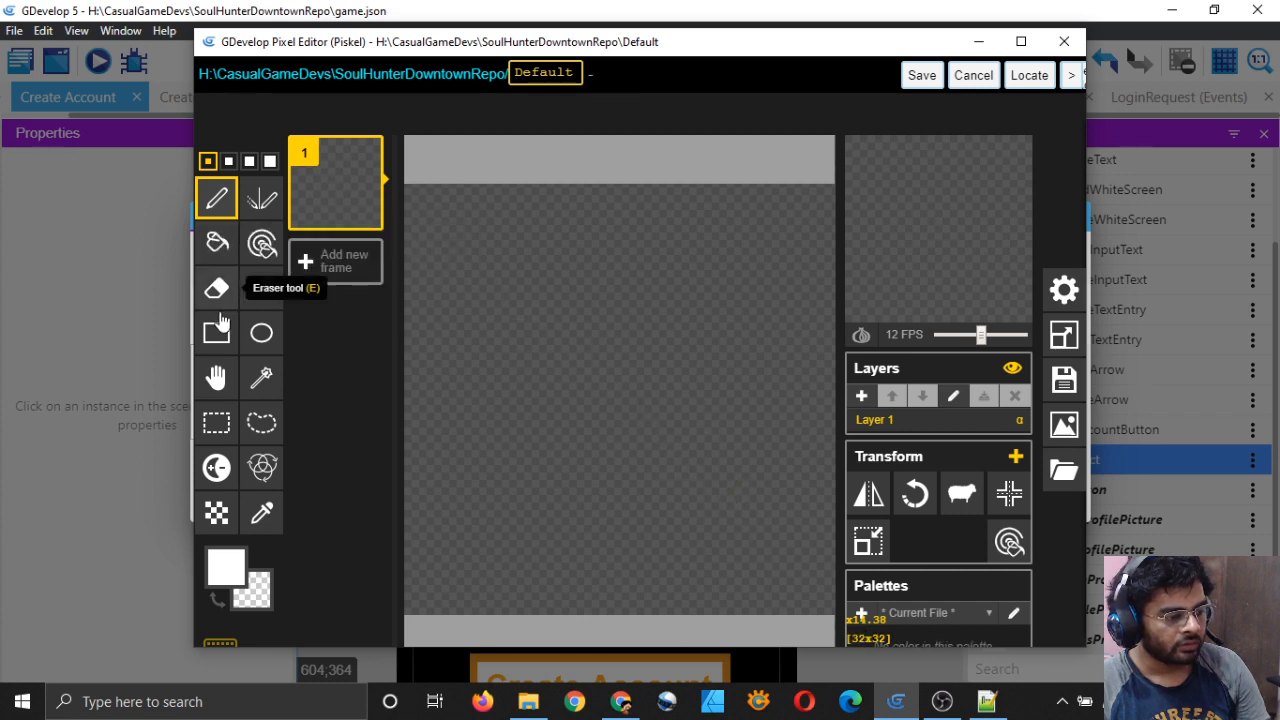
{"action": "left_click", "coordinate": [216, 332]}
{"action": "left_click_drag", "start_coordinate": [413, 181], "coordinate": [832, 597]}
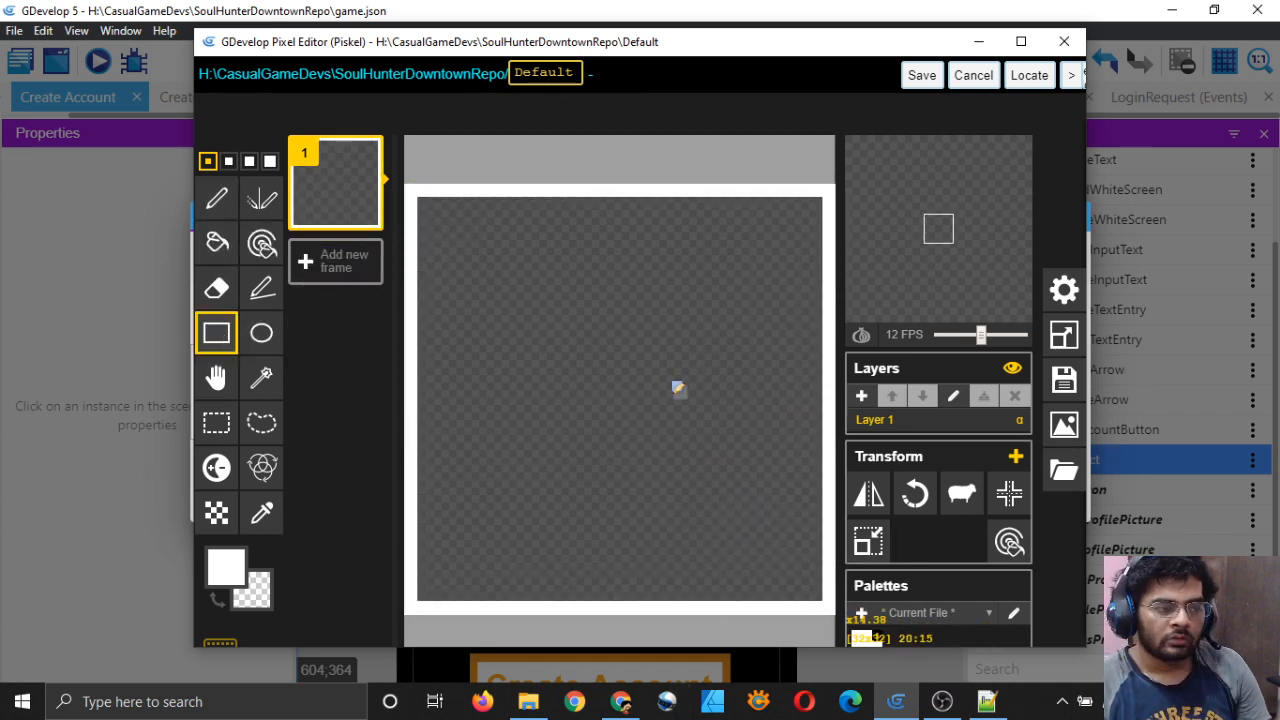
Step: Resize the canvas to 70 px and save the frame back to the object
{"action": "left_click", "coordinate": [1063, 334]}
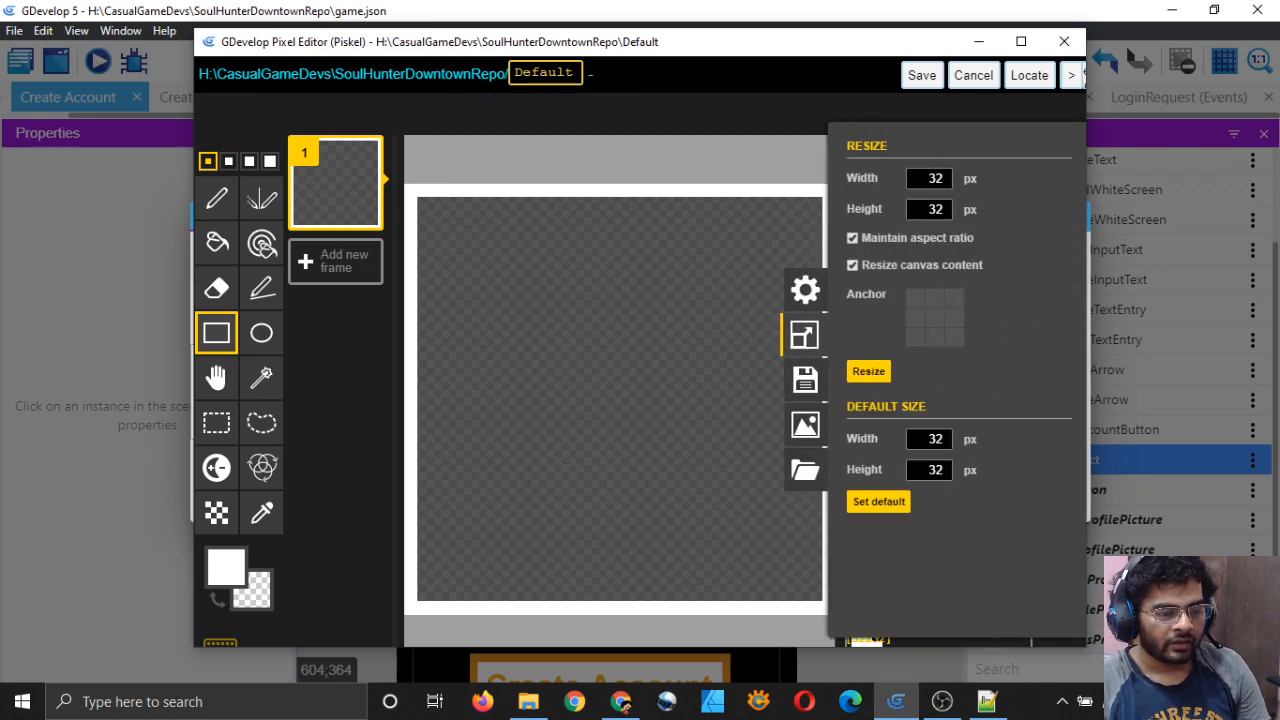
{"action": "key", "text": "BackSpace"}
{"action": "type", "text": "64"}
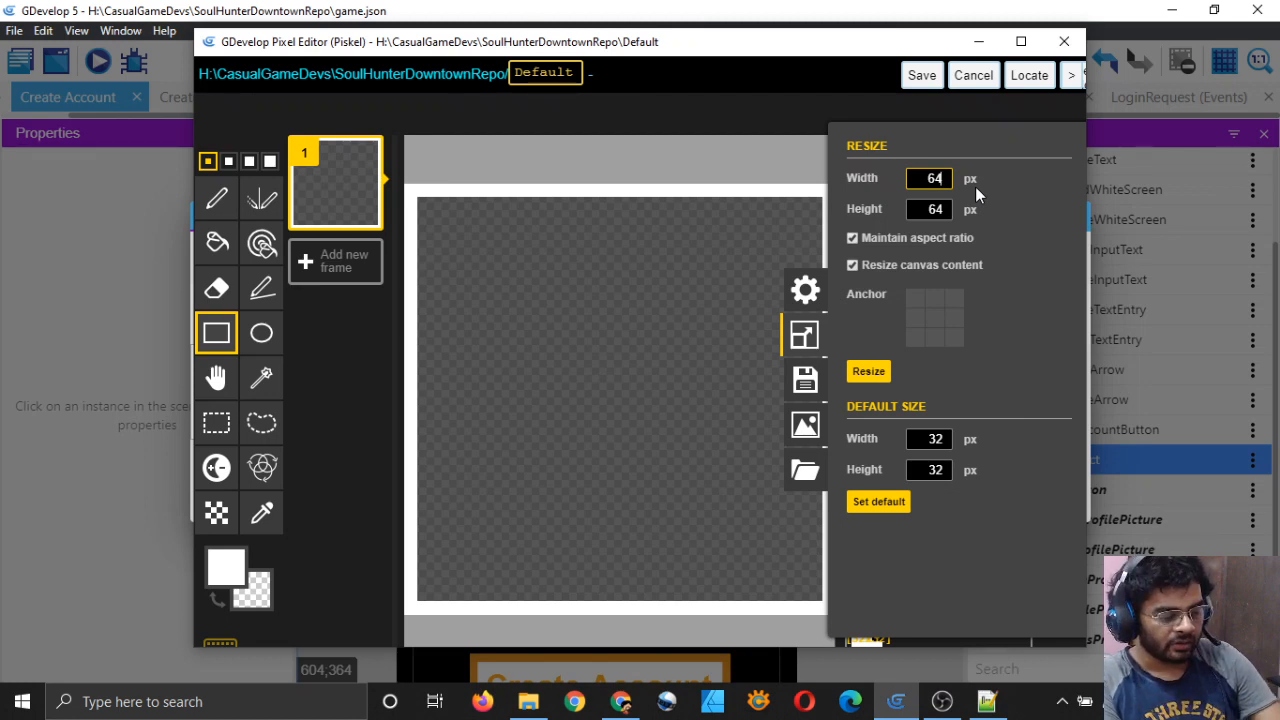
{"action": "key", "text": "BackSpace"}
{"action": "key", "text": "BackSpace"}
{"action": "type", "text": "70"}
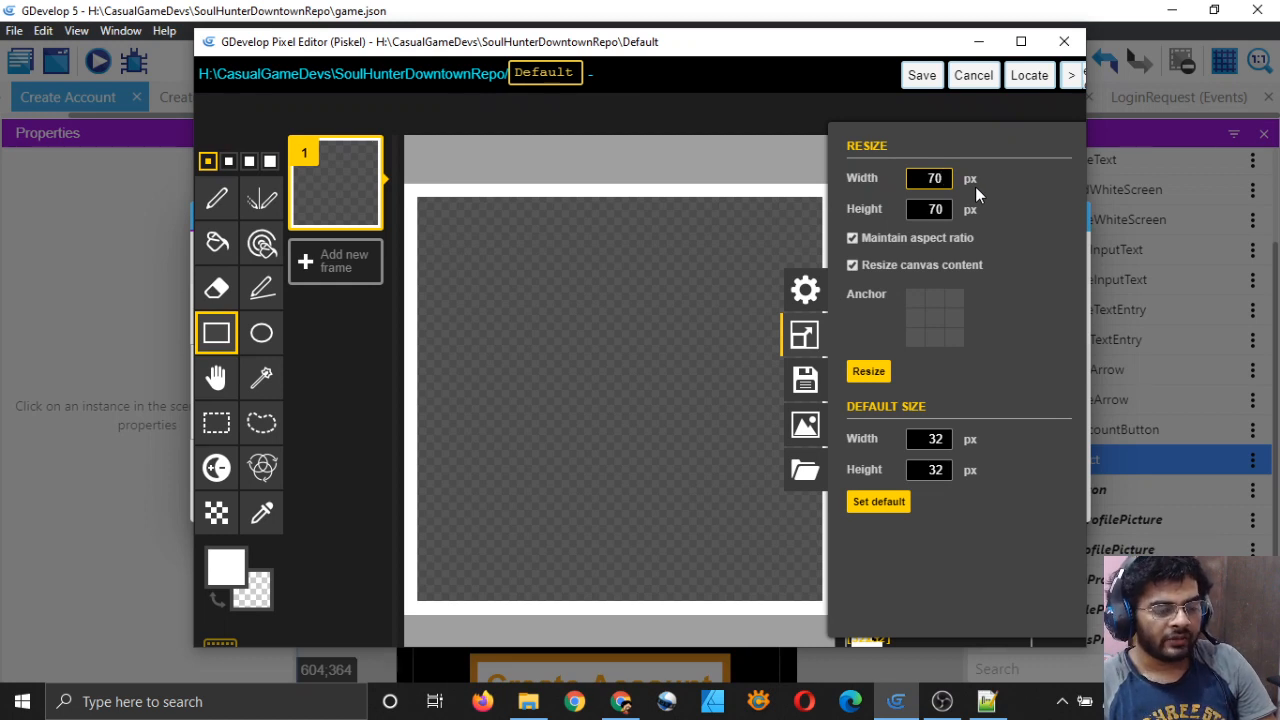
{"action": "left_click", "coordinate": [867, 371]}
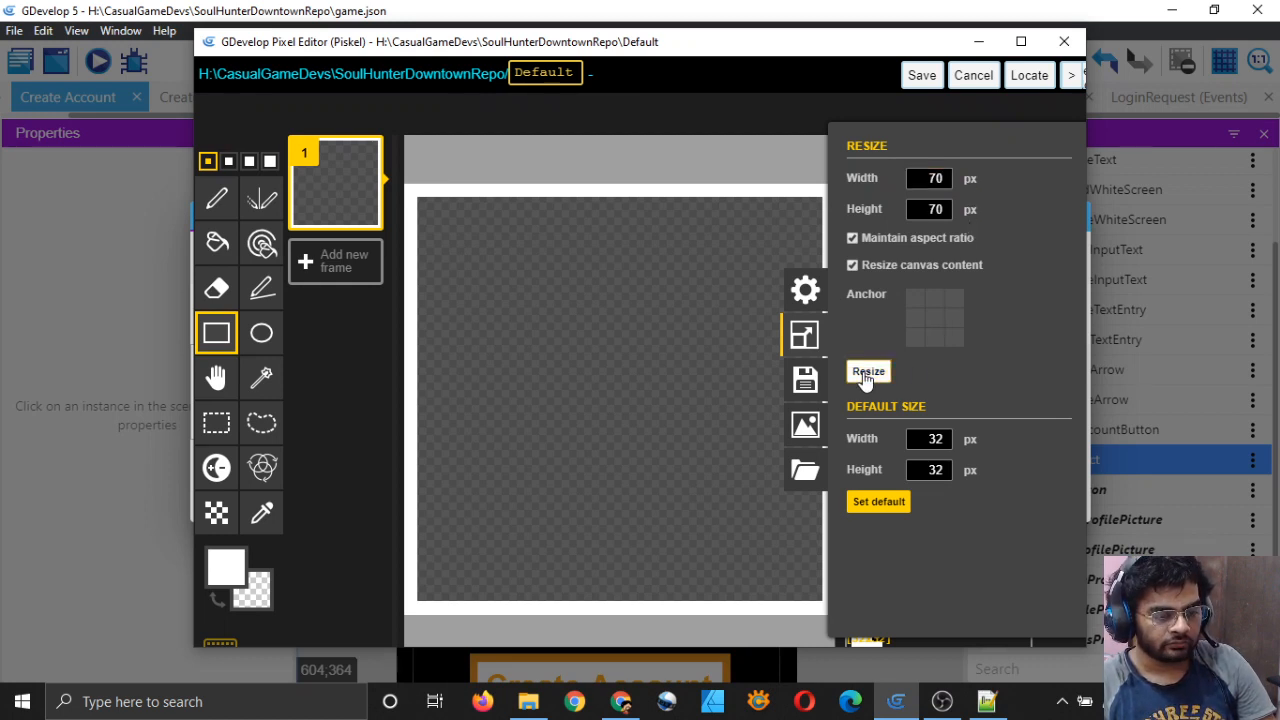
{"action": "left_click", "coordinate": [921, 75]}
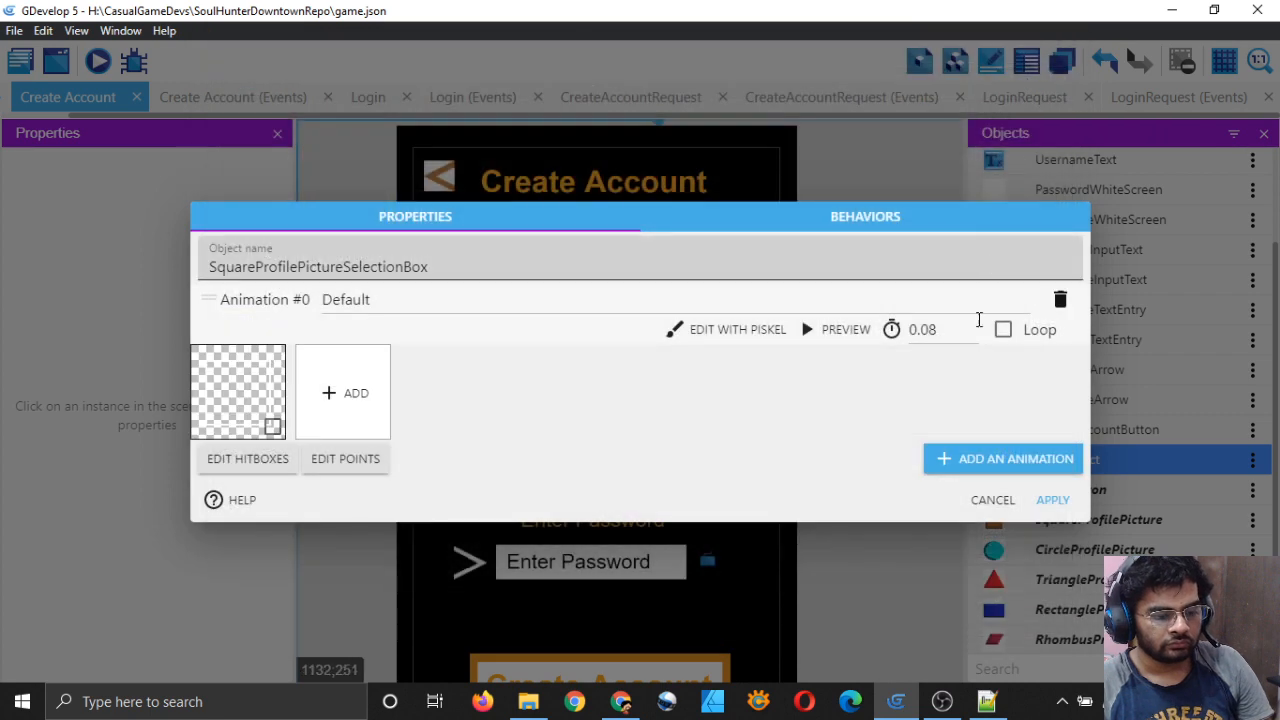
Step: Apply the Default animation, place and delete a test instance, then reopen the frame in Piskel
{"action": "left_click", "coordinate": [1050, 500]}
{"action": "left_click_drag", "start_coordinate": [1000, 460], "coordinate": [486, 339]}
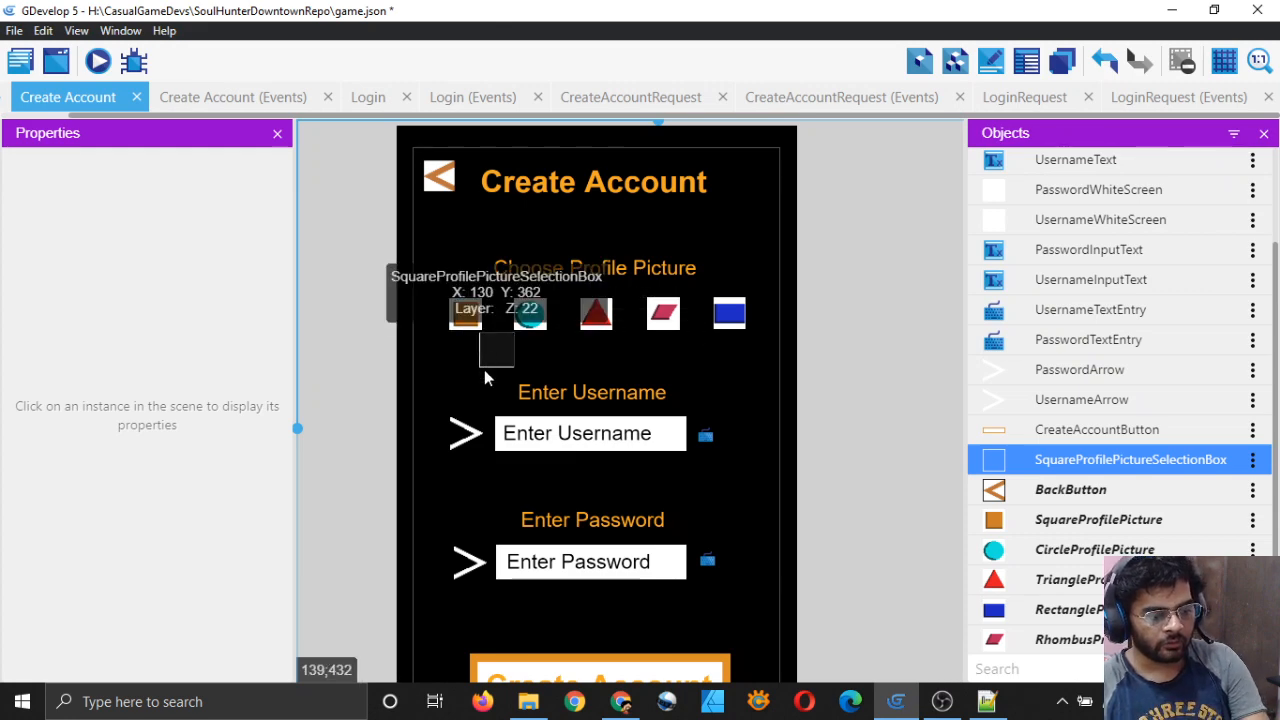
{"action": "key", "text": "Delete"}
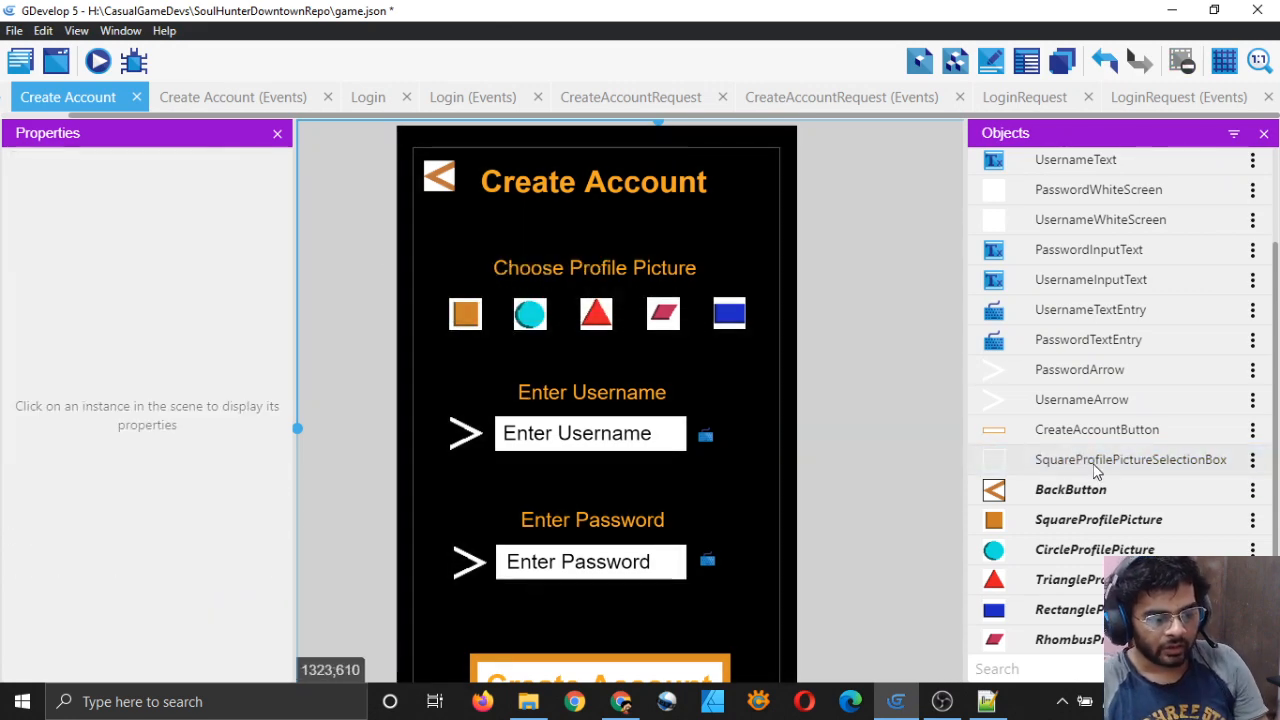
{"action": "left_click", "coordinate": [1097, 462]}
{"action": "double_click", "coordinate": [1097, 469]}
{"action": "left_click", "coordinate": [717, 343]}
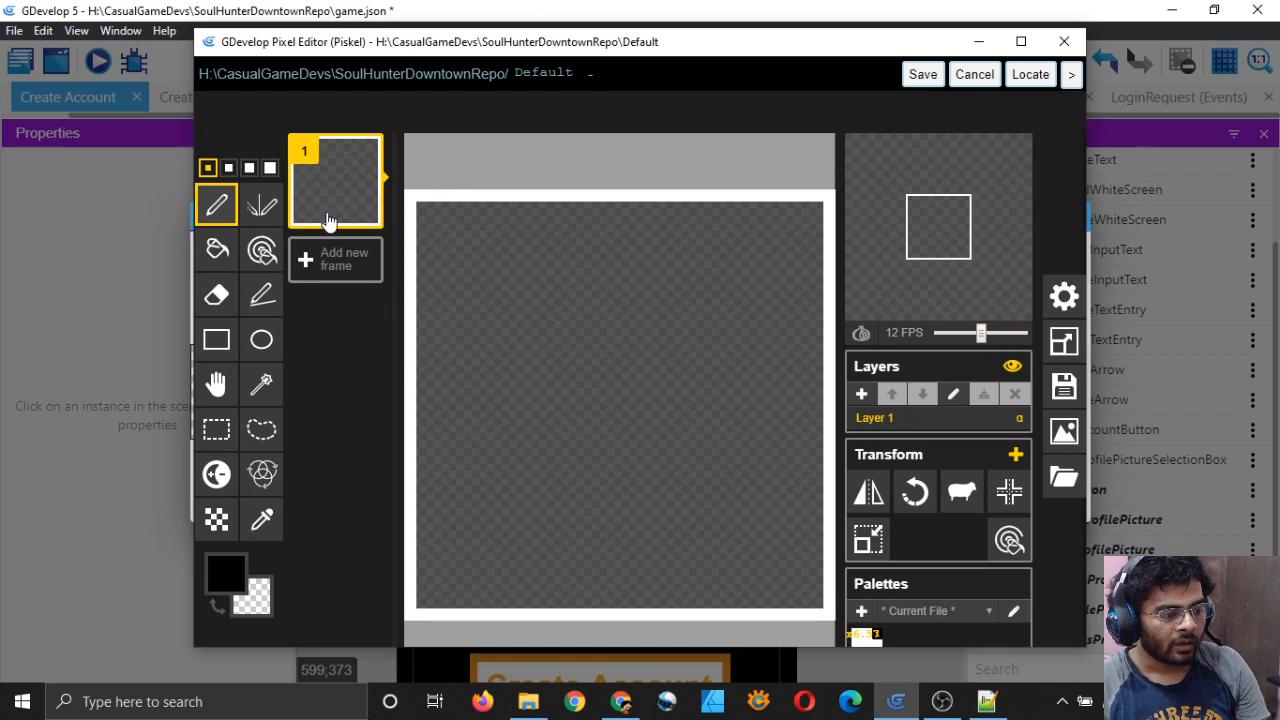
Step: Draw two nested white rectangle outlines to form a thicker square border
{"action": "left_click", "coordinate": [216, 339]}
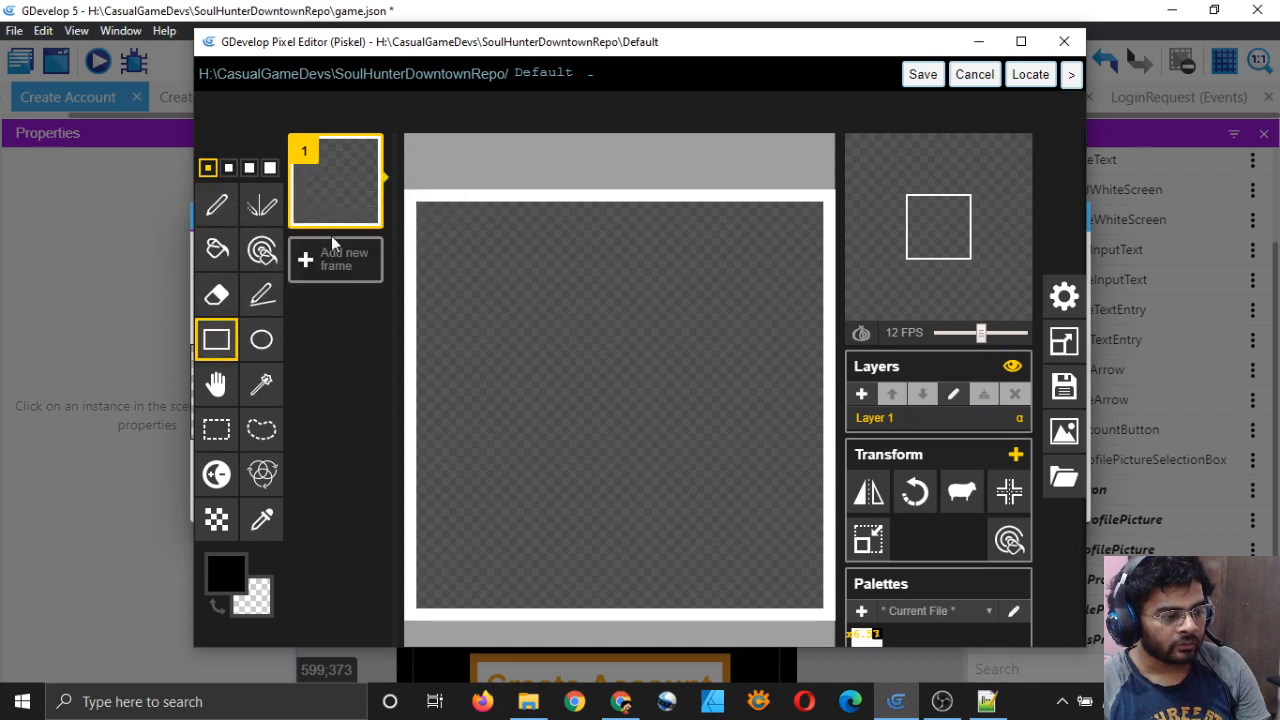
{"action": "left_click", "coordinate": [1064, 340]}
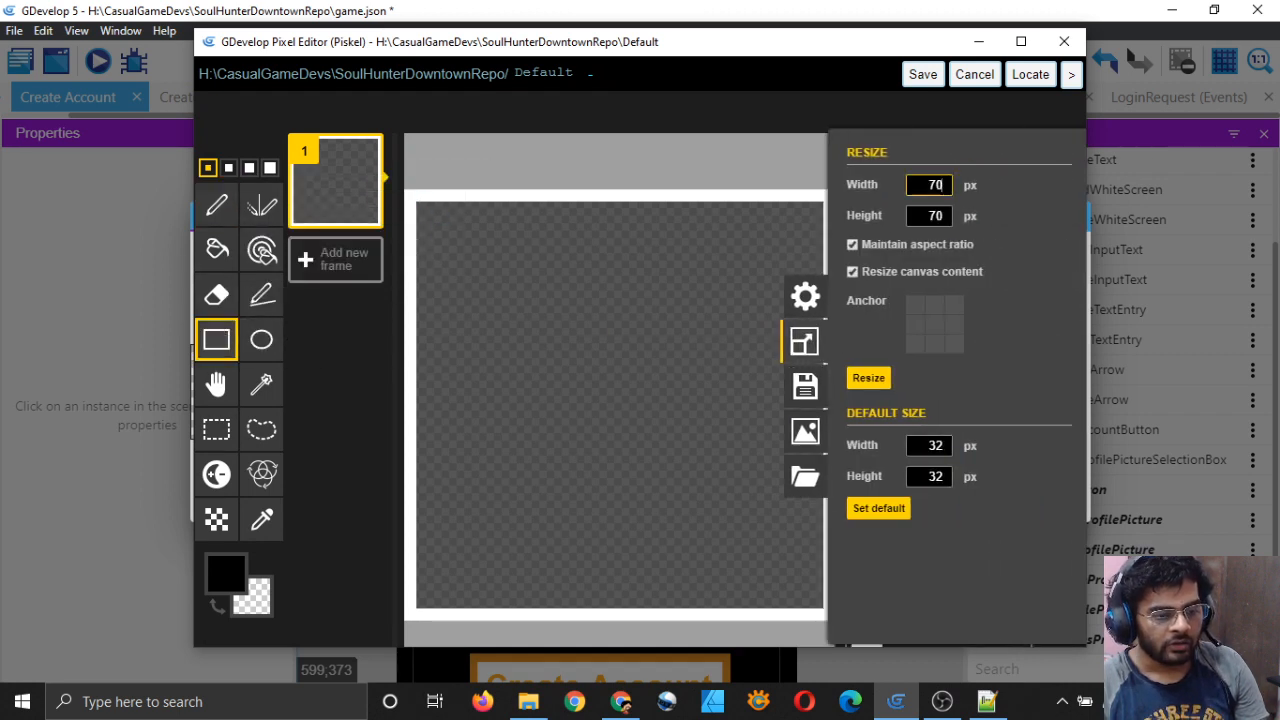
{"action": "left_click", "coordinate": [868, 377]}
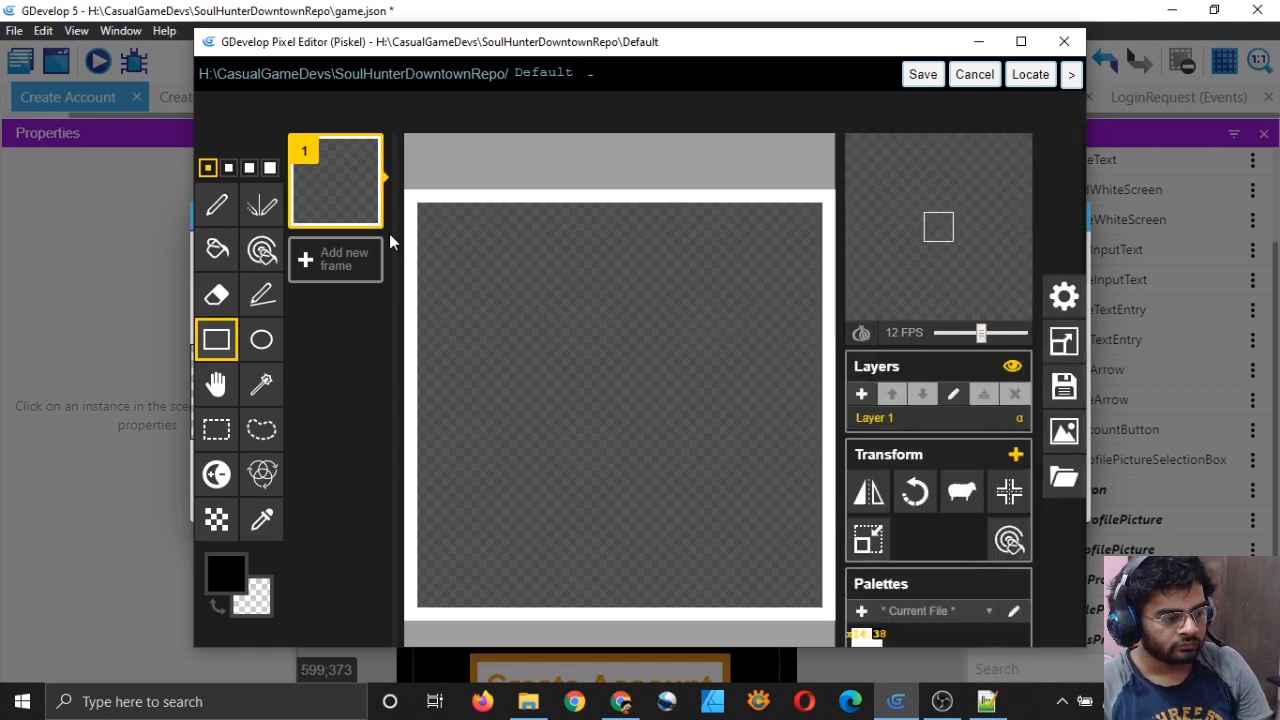
{"action": "left_click", "coordinate": [232, 572]}
{"action": "left_click", "coordinate": [258, 383]}
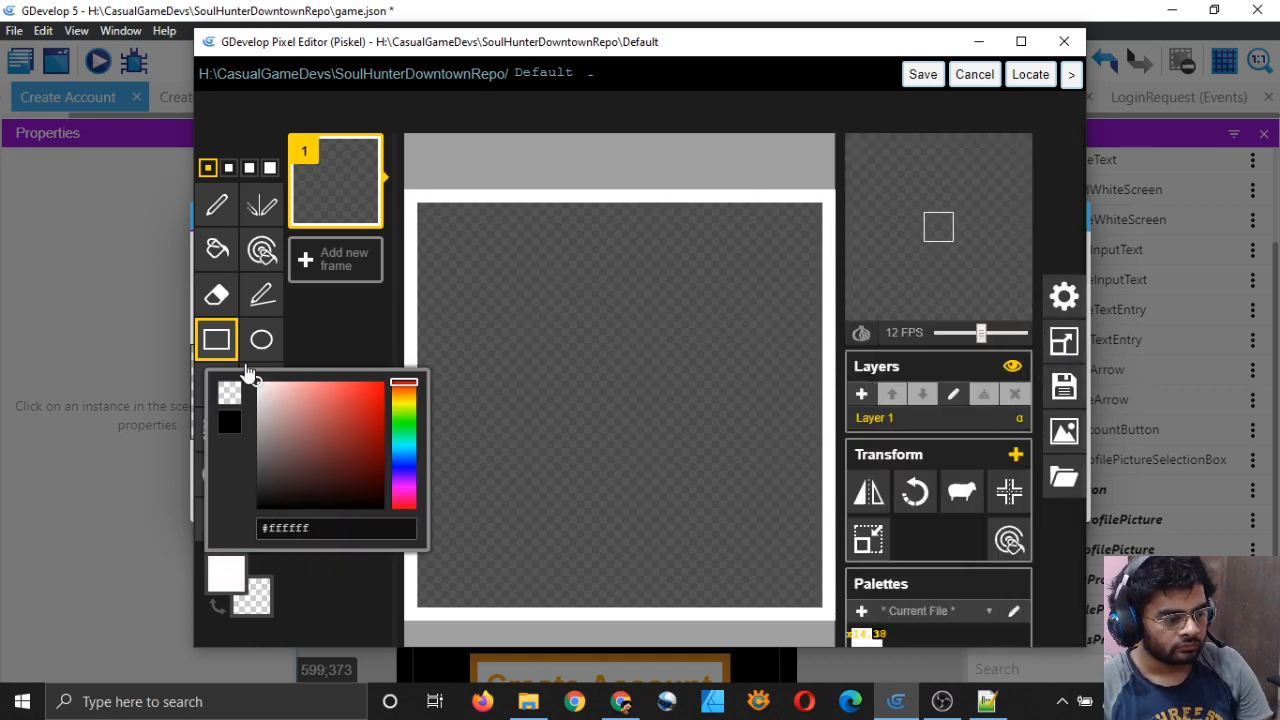
{"action": "left_click_drag", "start_coordinate": [424, 205], "coordinate": [815, 590]}
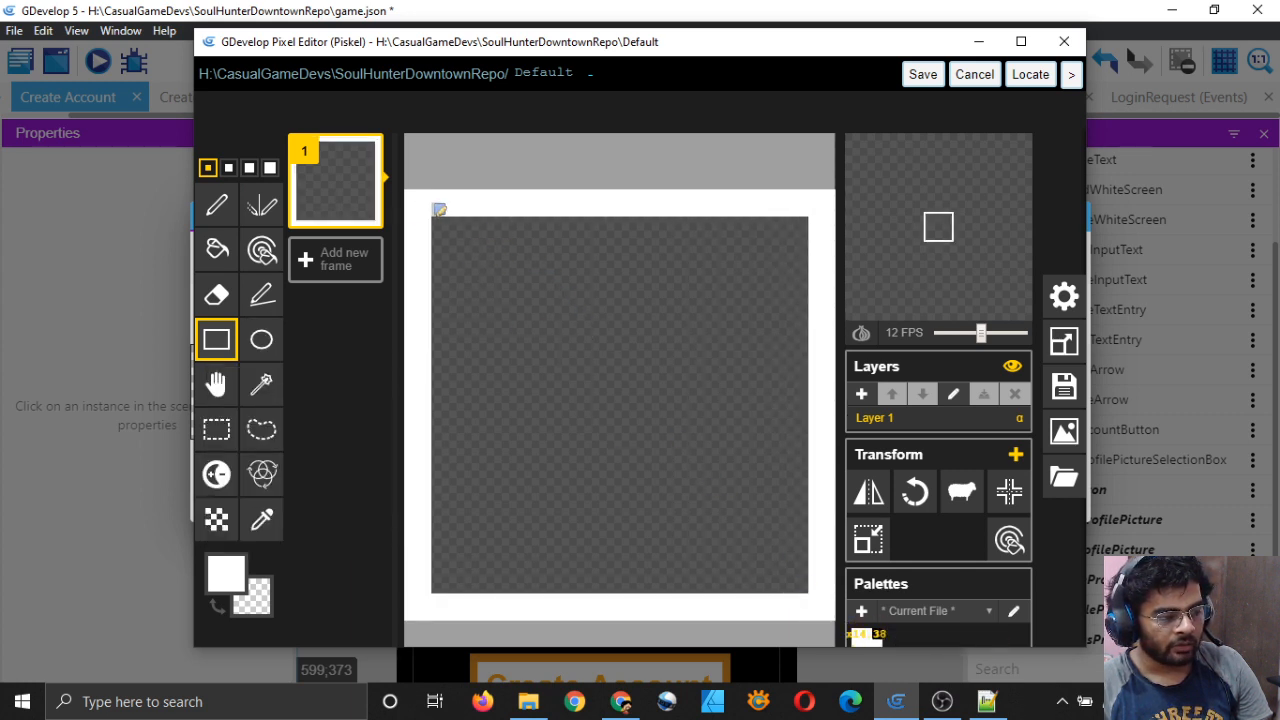
{"action": "left_click_drag", "start_coordinate": [440, 217], "coordinate": [802, 581]}
Step: Resize the canvas to 80 px, save the frame and apply the object changes
{"action": "left_click", "coordinate": [1064, 341]}
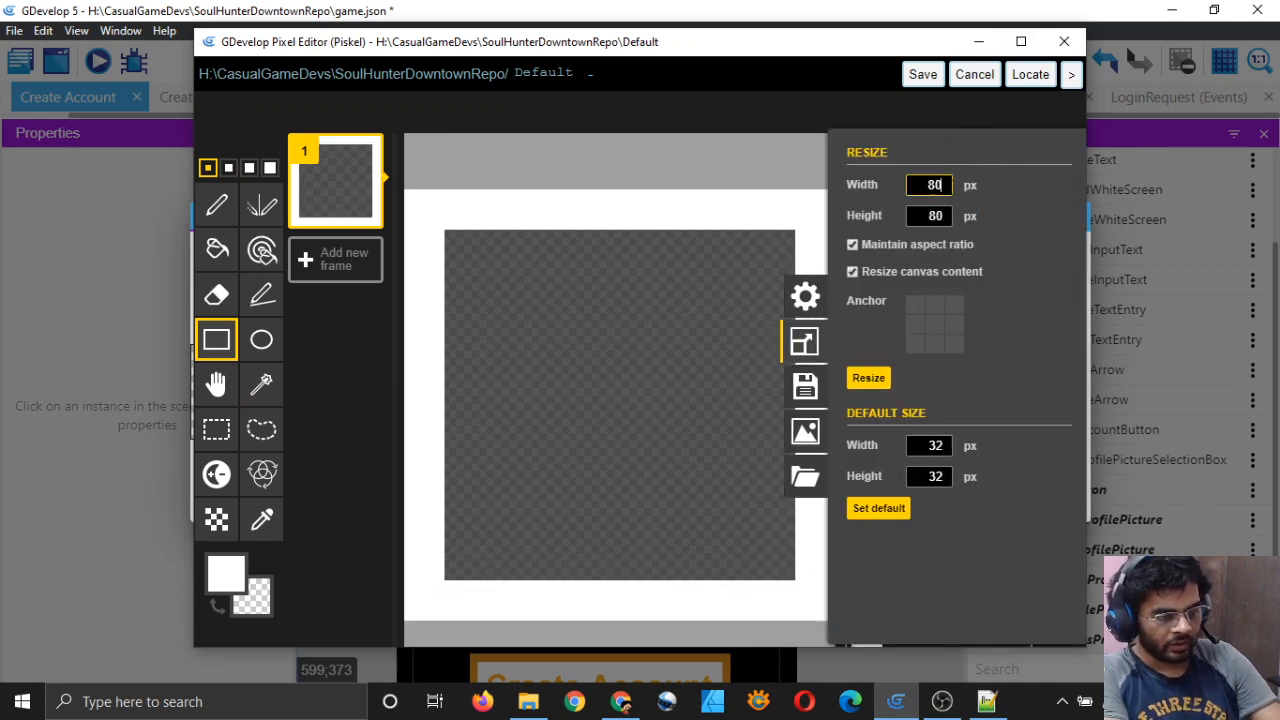
{"action": "left_click", "coordinate": [869, 377]}
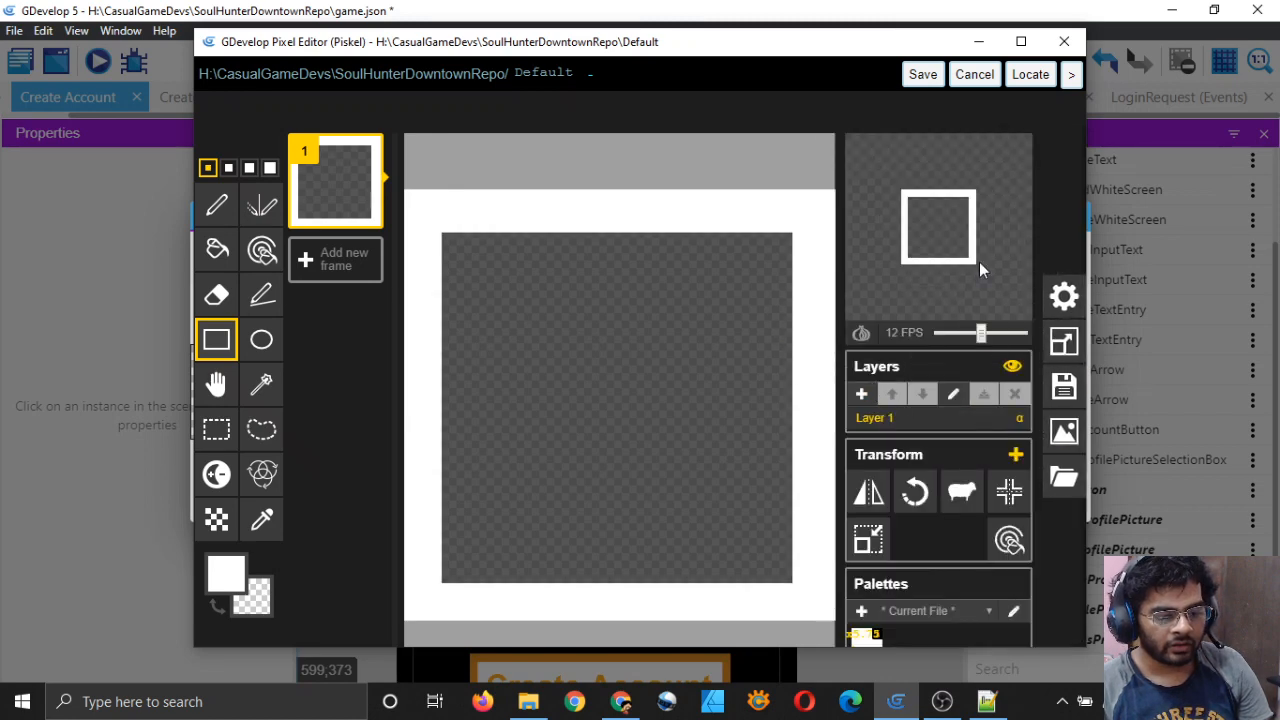
{"action": "left_click", "coordinate": [919, 76]}
{"action": "left_click", "coordinate": [1052, 500]}
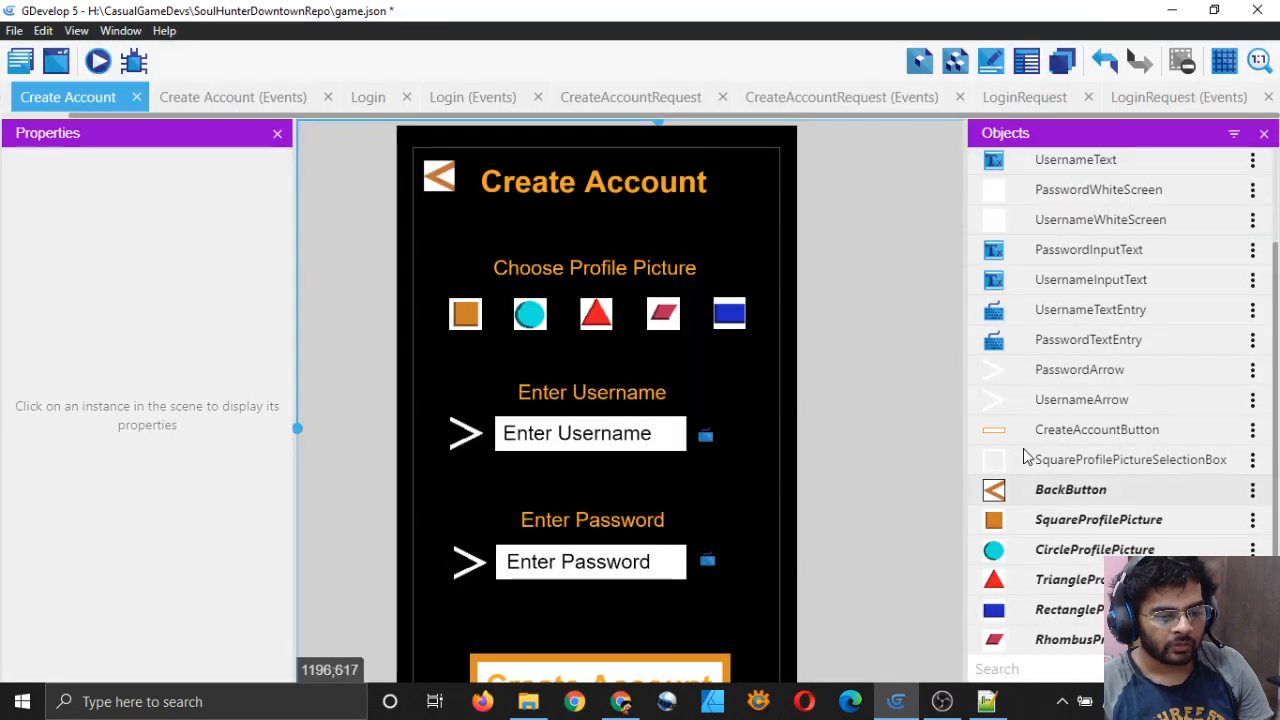
Step: Position a SquareProfilePictureSelectionBox instance over the orange square at 64, 287 and reopen its settings
{"action": "left_click_drag", "start_coordinate": [1030, 459], "coordinate": [446, 295]}
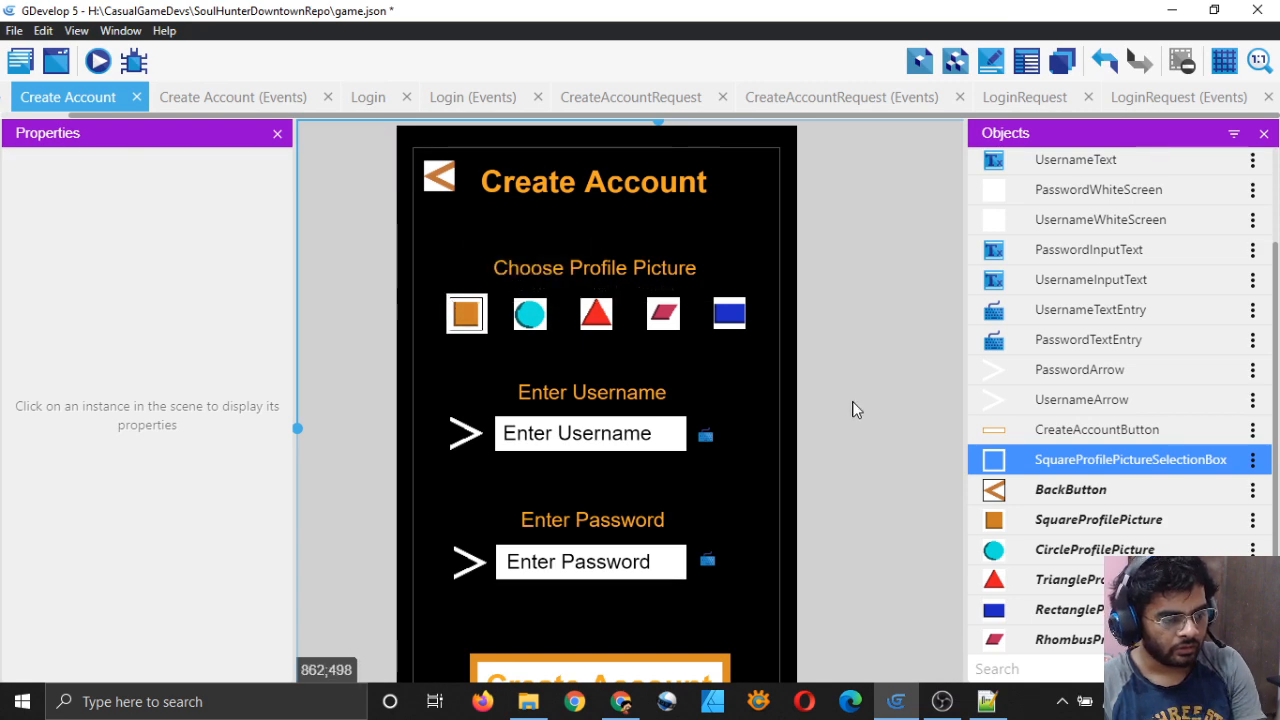
{"action": "left_click", "coordinate": [464, 308]}
{"action": "key", "text": "Left"}
{"action": "key", "text": "Left"}
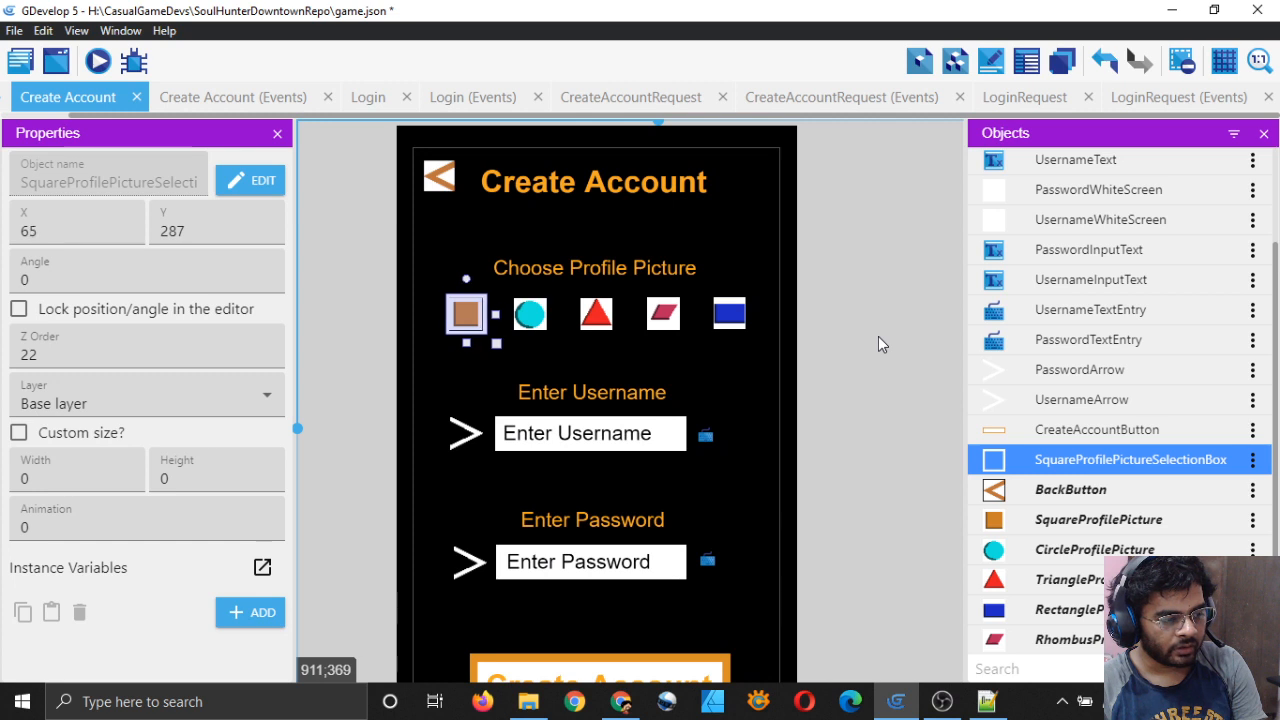
{"action": "key", "text": "Down"}
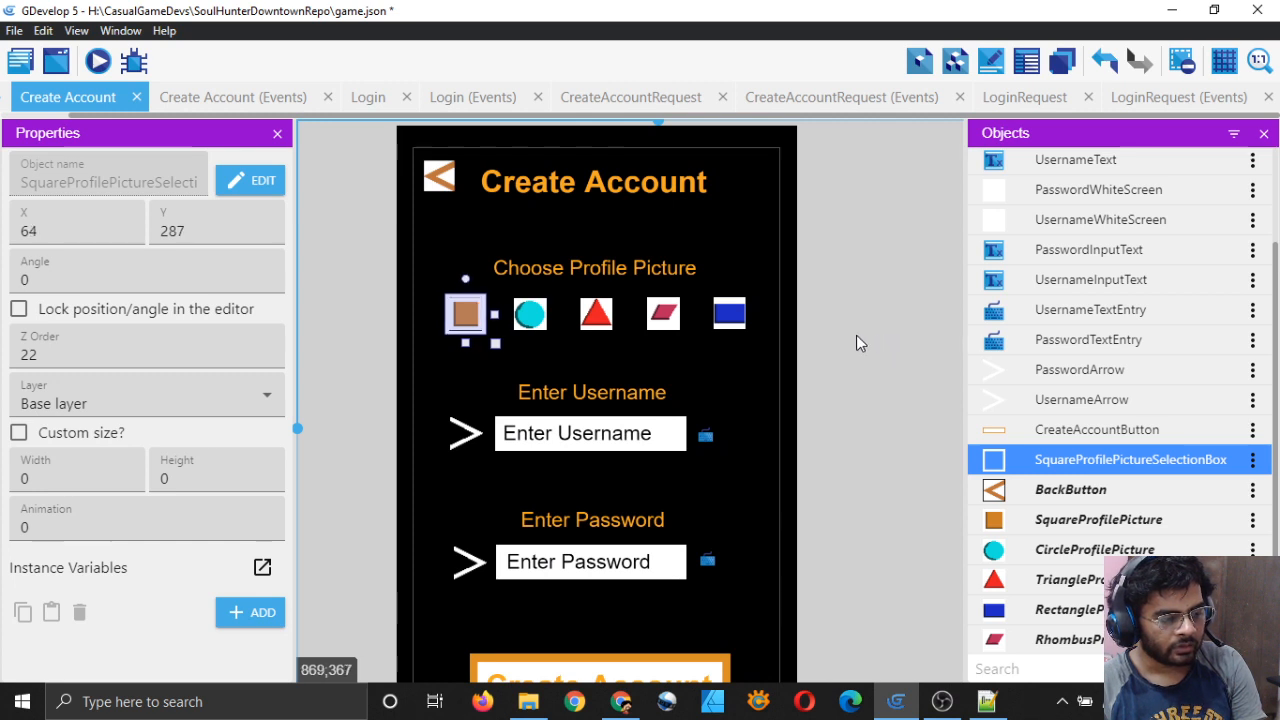
{"action": "left_click", "coordinate": [856, 337]}
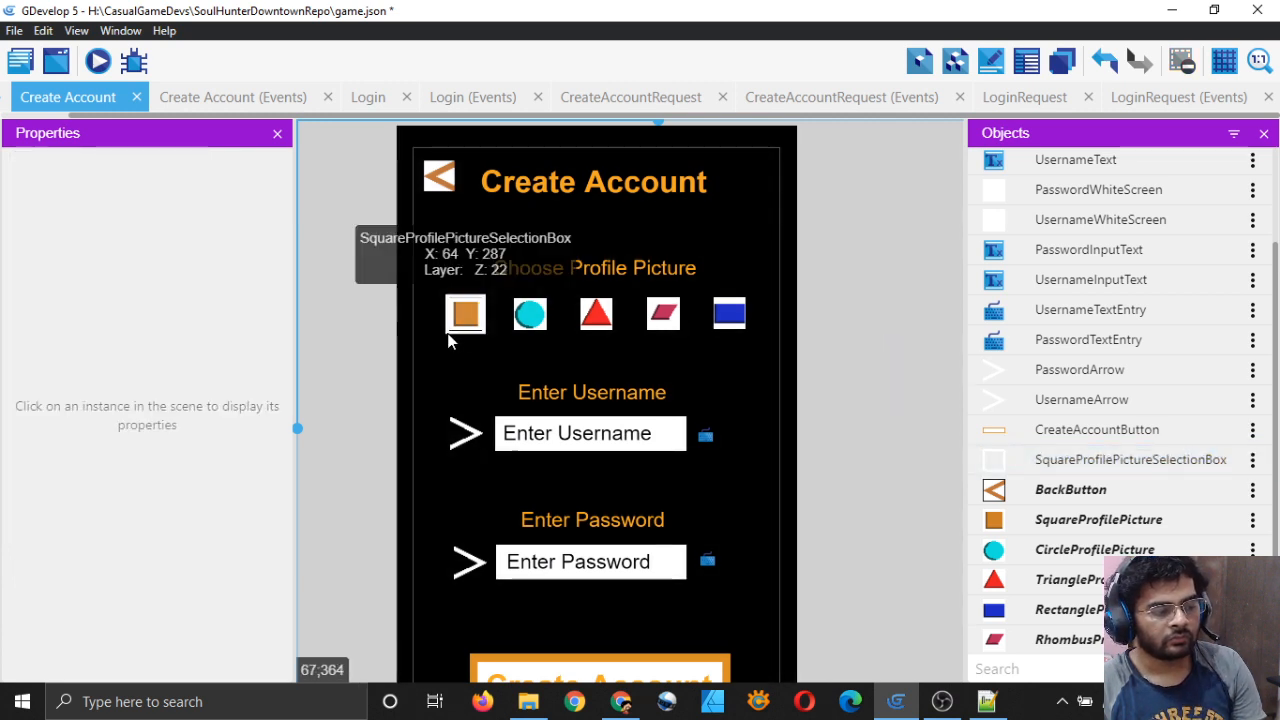
{"action": "left_click", "coordinate": [448, 341]}
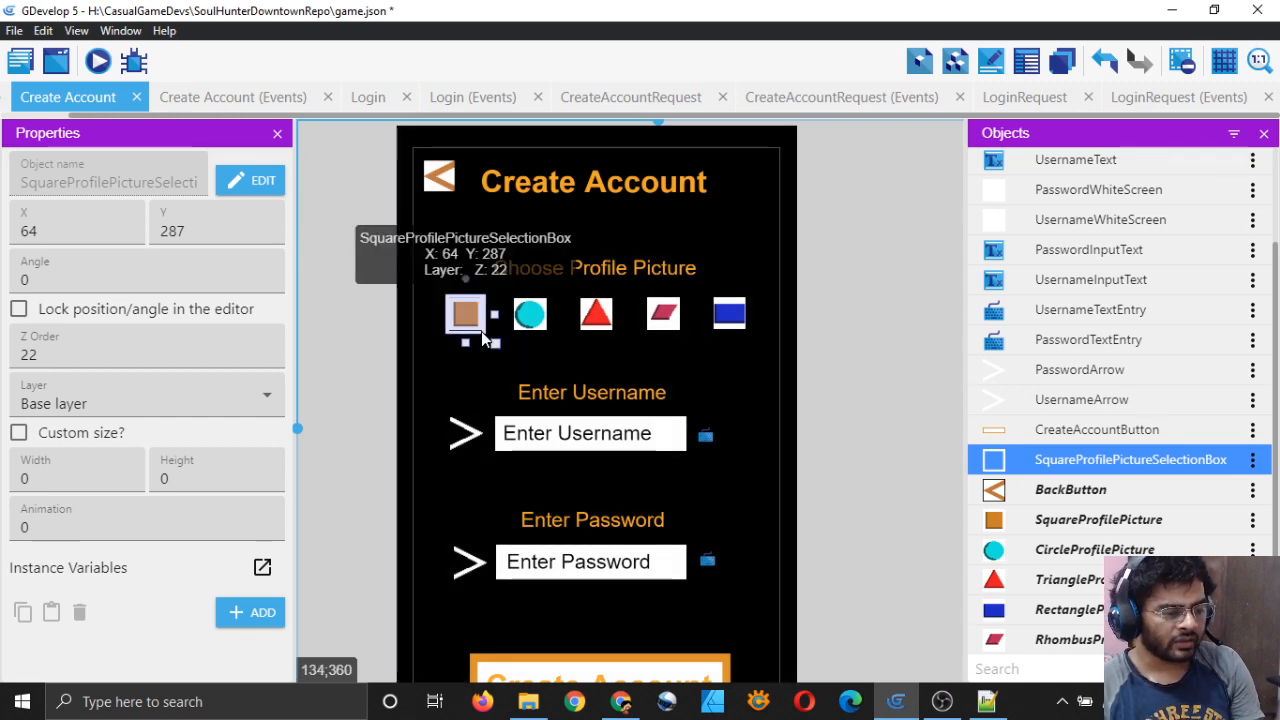
{"action": "double_click", "coordinate": [1045, 462]}
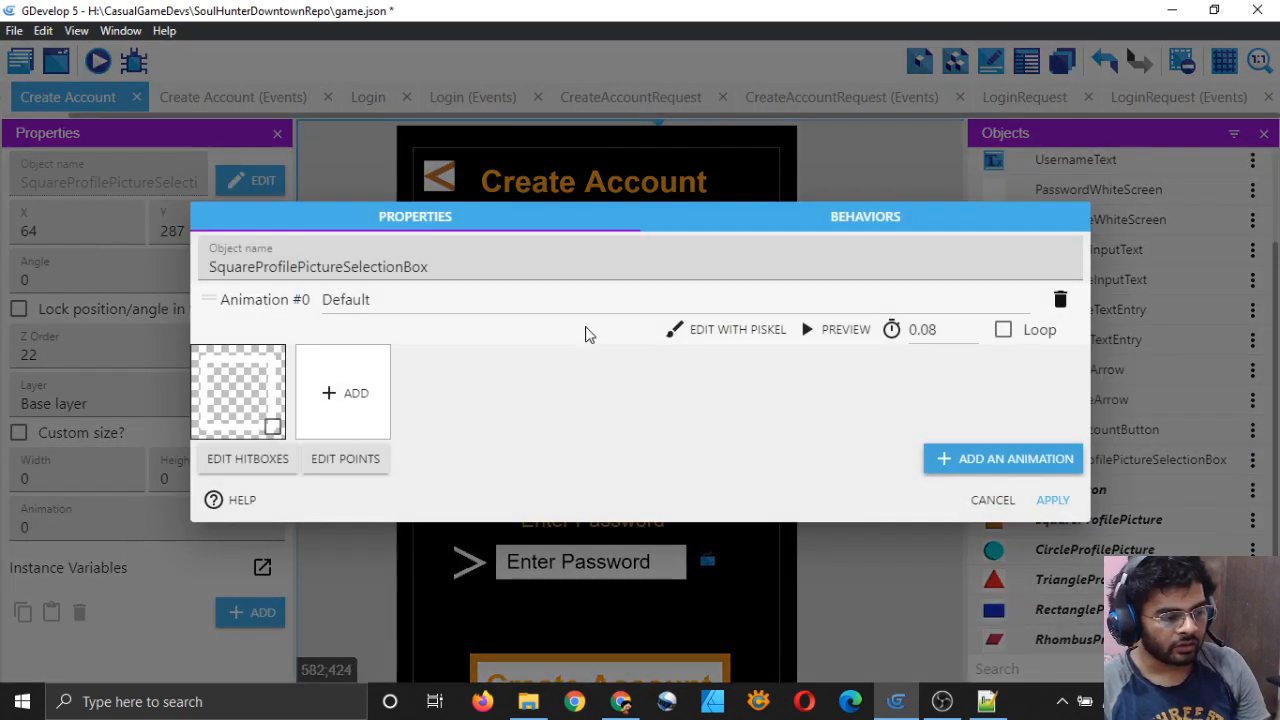
Step: Paint-fill the selection box's white frame with orange in the pixel editor
{"action": "left_click", "coordinate": [720, 336]}
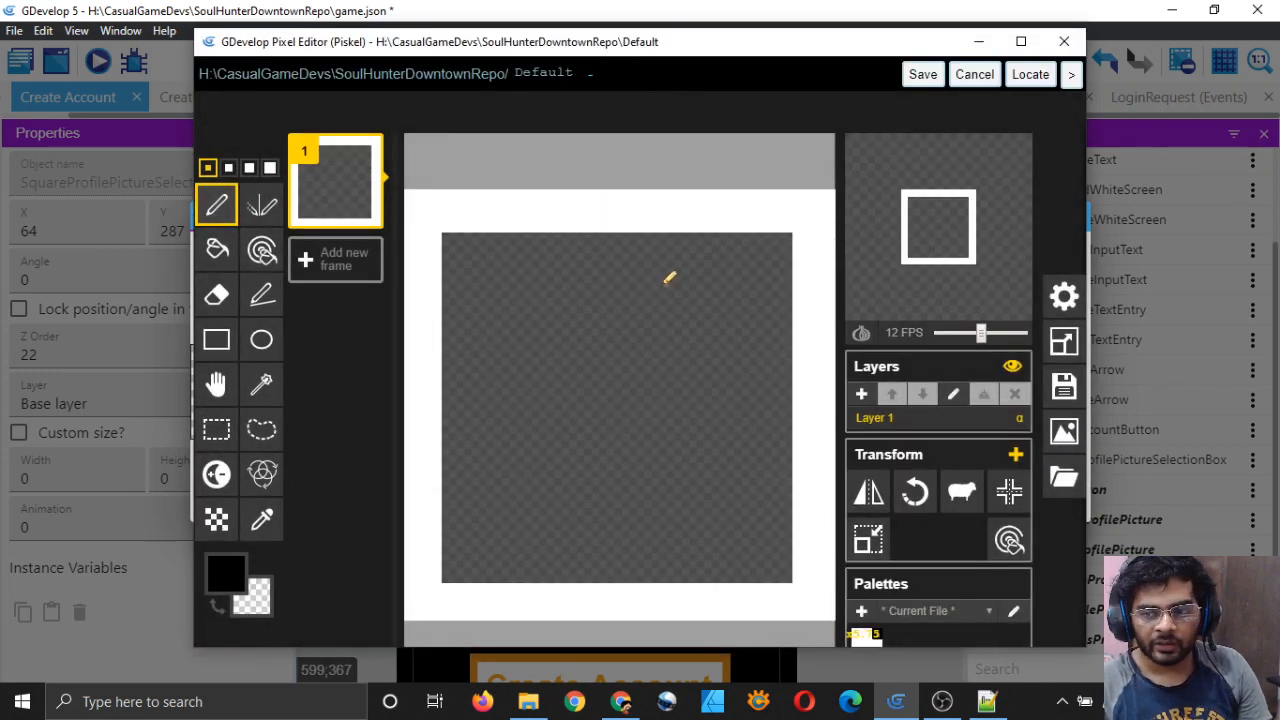
{"action": "left_click", "coordinate": [225, 572]}
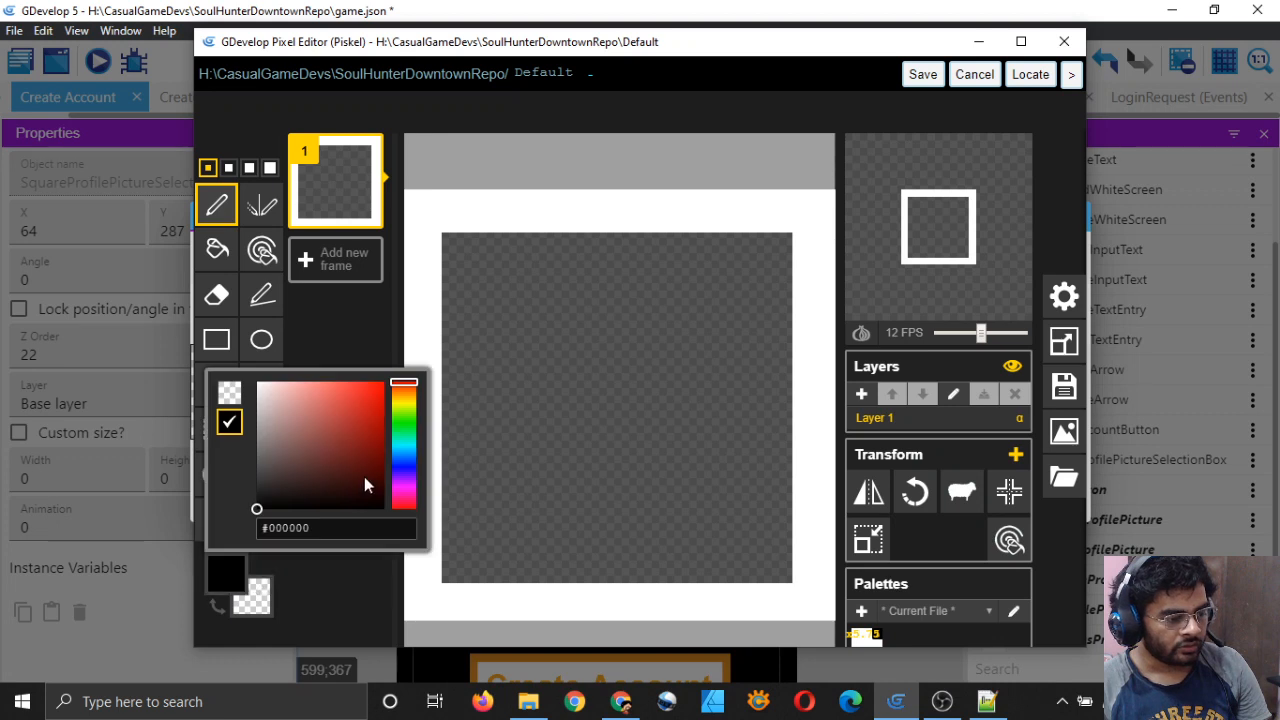
{"action": "left_click_drag", "start_coordinate": [364, 476], "coordinate": [367, 402]}
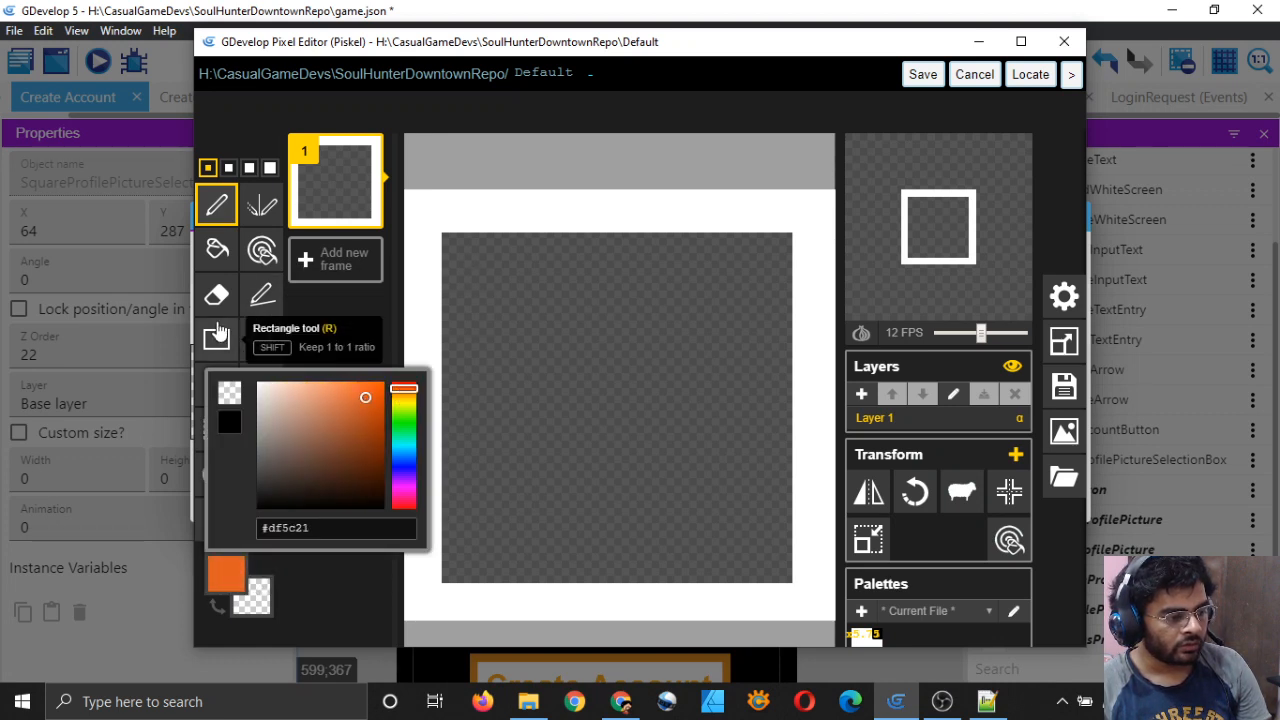
{"action": "left_click", "coordinate": [217, 249]}
{"action": "left_click", "coordinate": [406, 254]}
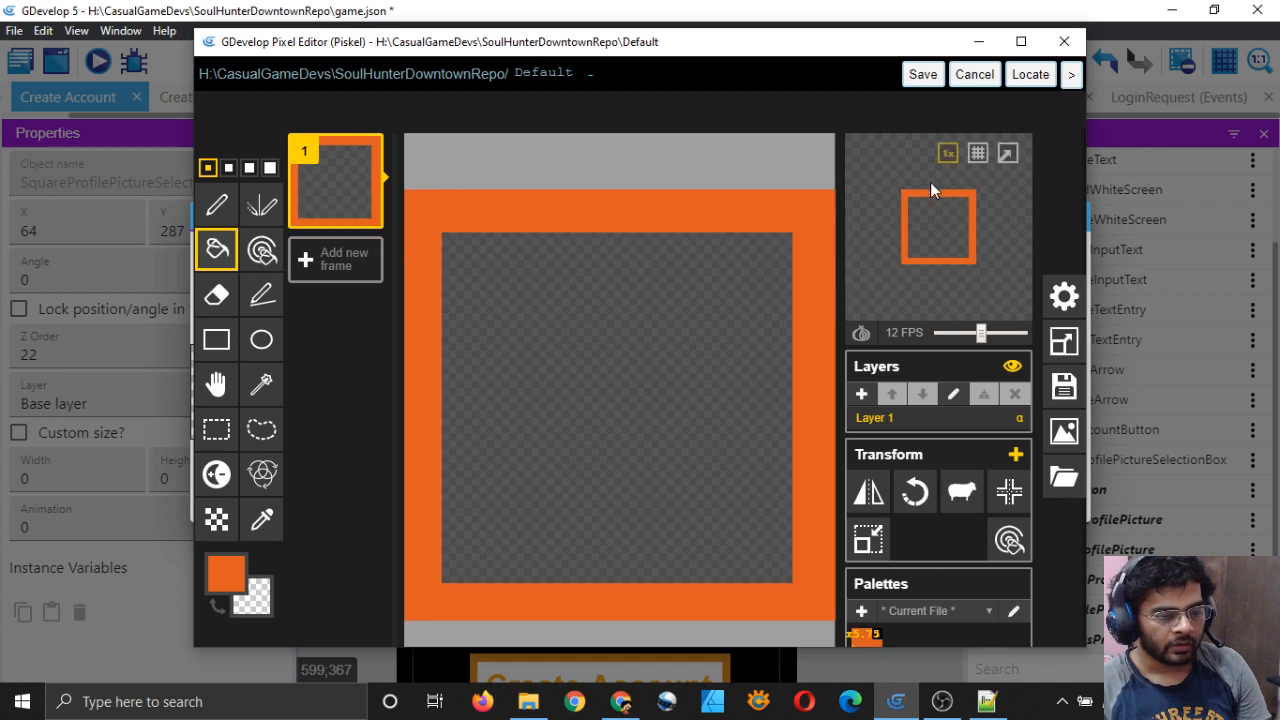
Step: Refill the frame with a lighter, brighter orange, then save and apply the image
{"action": "left_click", "coordinate": [226, 574]}
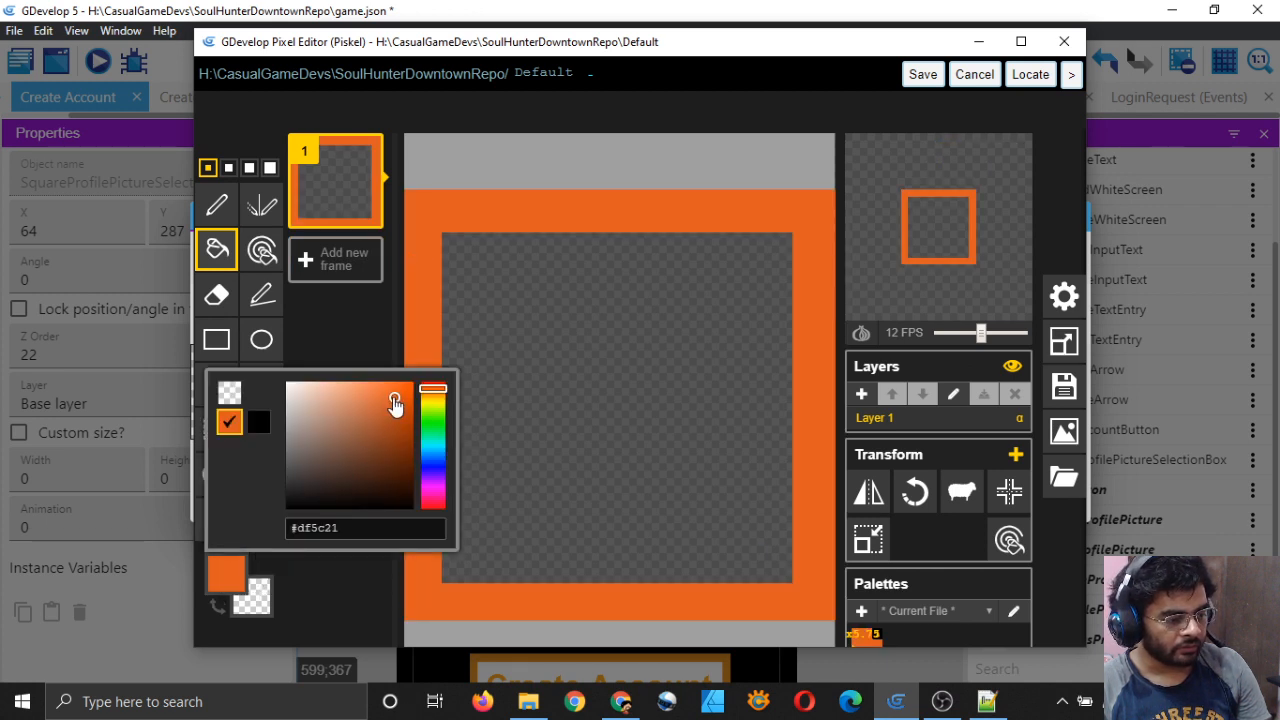
{"action": "mouse_move", "coordinate": [395, 403]}
{"action": "left_mouse_down"}
{"action": "mouse_move", "coordinate": [374, 422]}
{"action": "mouse_move", "coordinate": [370, 401]}
{"action": "mouse_move", "coordinate": [432, 396]}
{"action": "mouse_move", "coordinate": [397, 400]}
{"action": "left_mouse_up"}
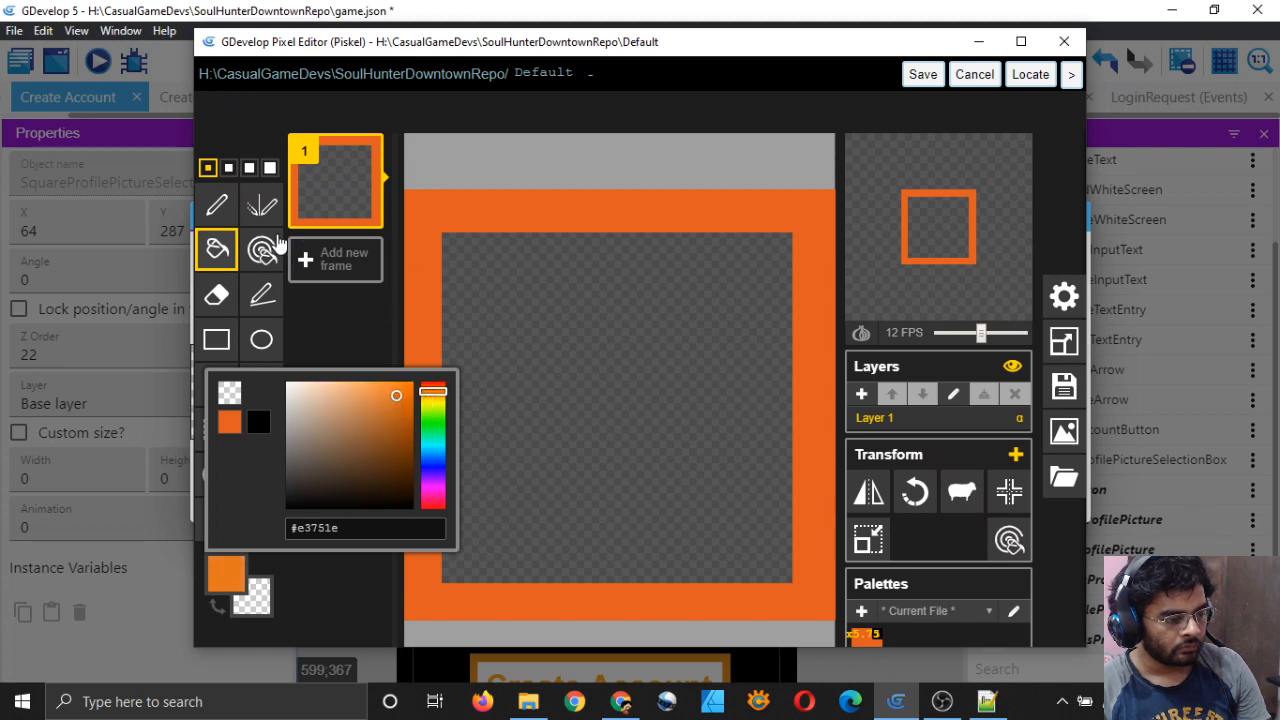
{"action": "left_click", "coordinate": [420, 318]}
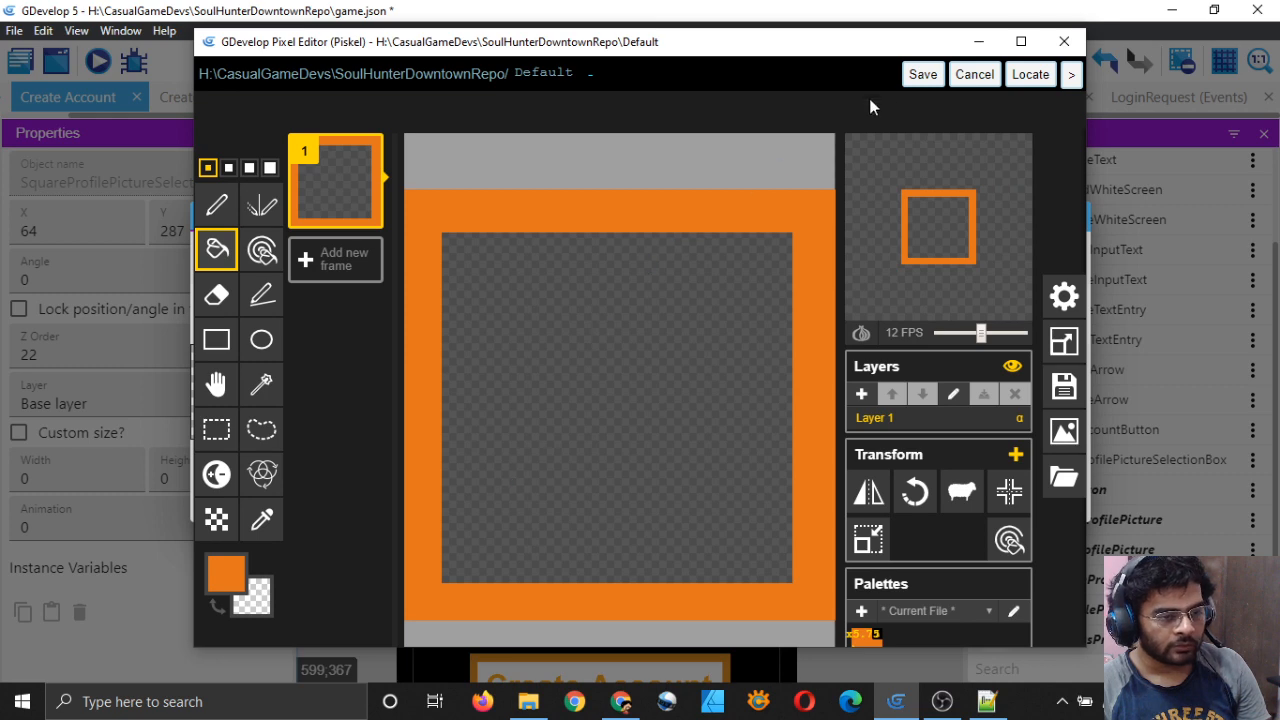
{"action": "left_click", "coordinate": [921, 75]}
{"action": "left_click", "coordinate": [1054, 499]}
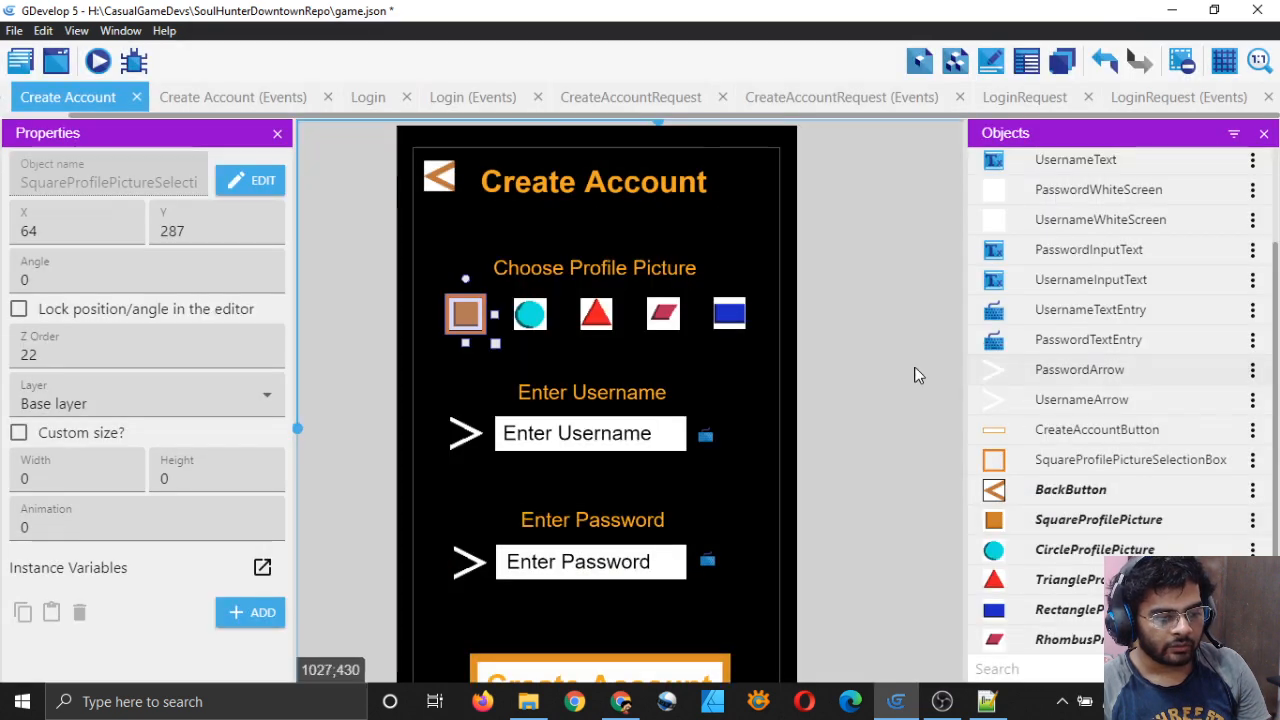
Step: Drop 'Square' from SquareProfilePictureSelectionBox, making it ProfilePictureSelectionBox, and save
{"action": "left_click", "coordinate": [857, 395]}
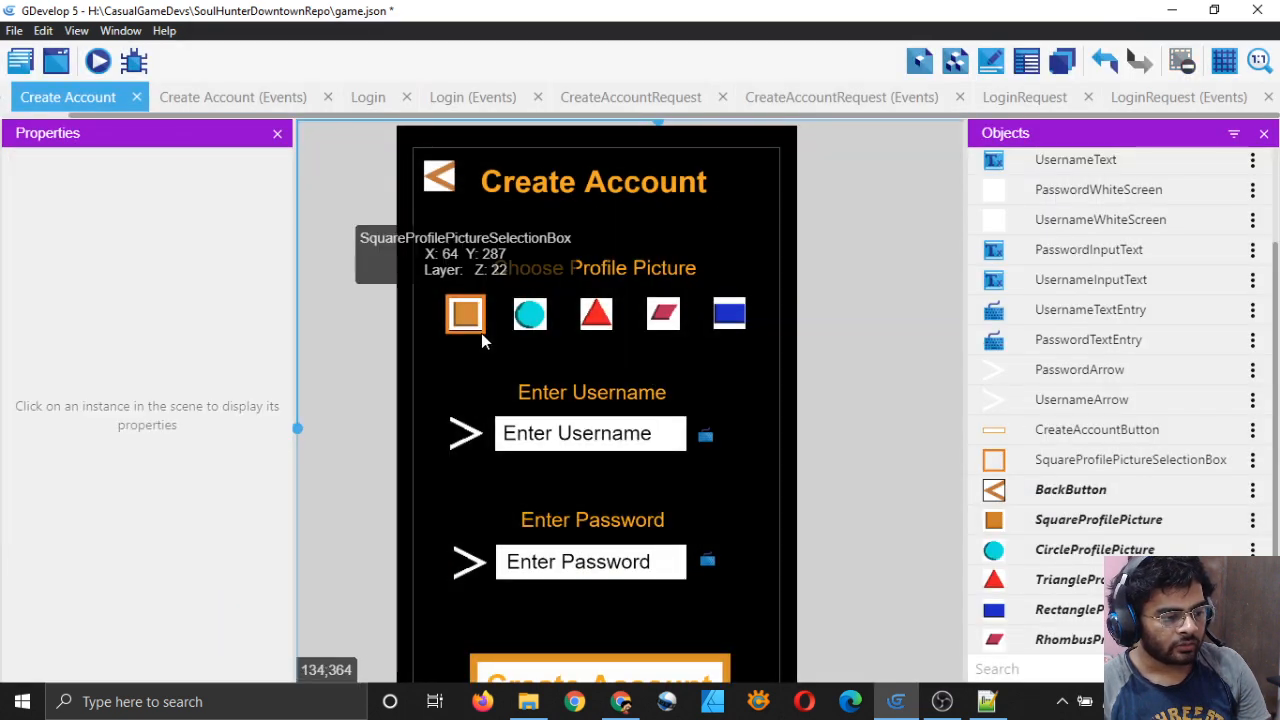
{"action": "left_click", "coordinate": [481, 330]}
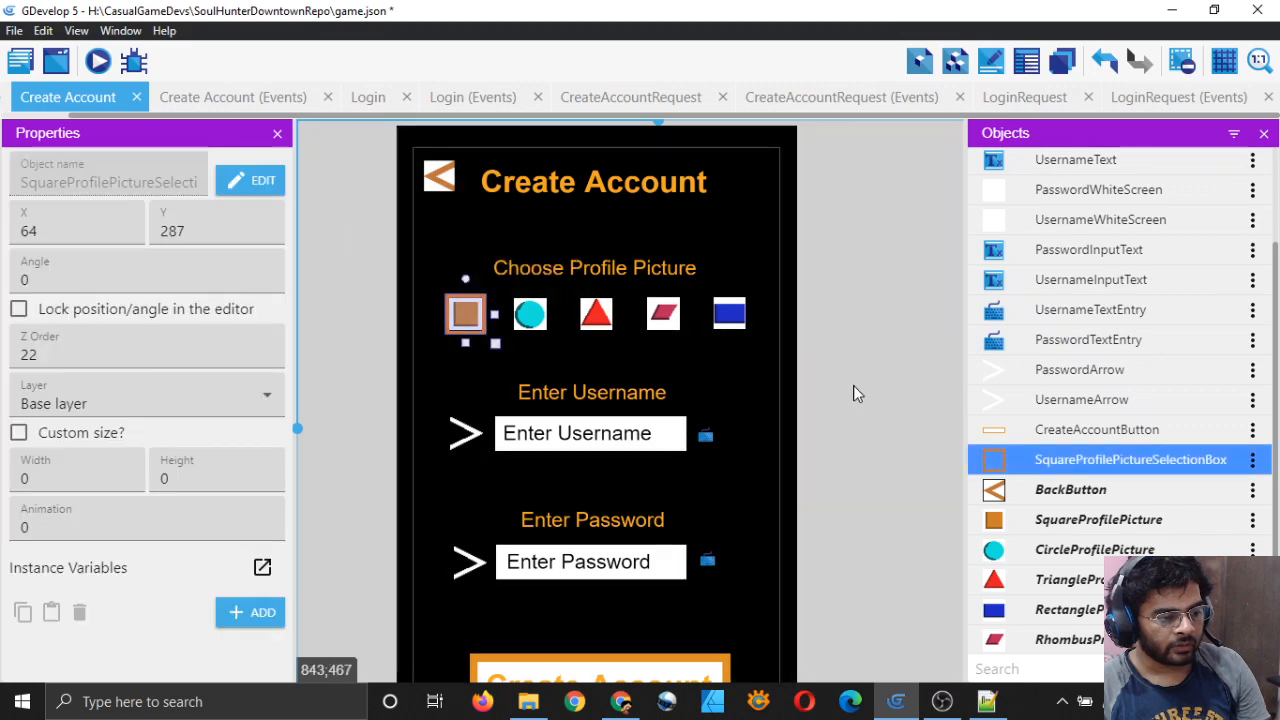
{"action": "left_click", "coordinate": [858, 382]}
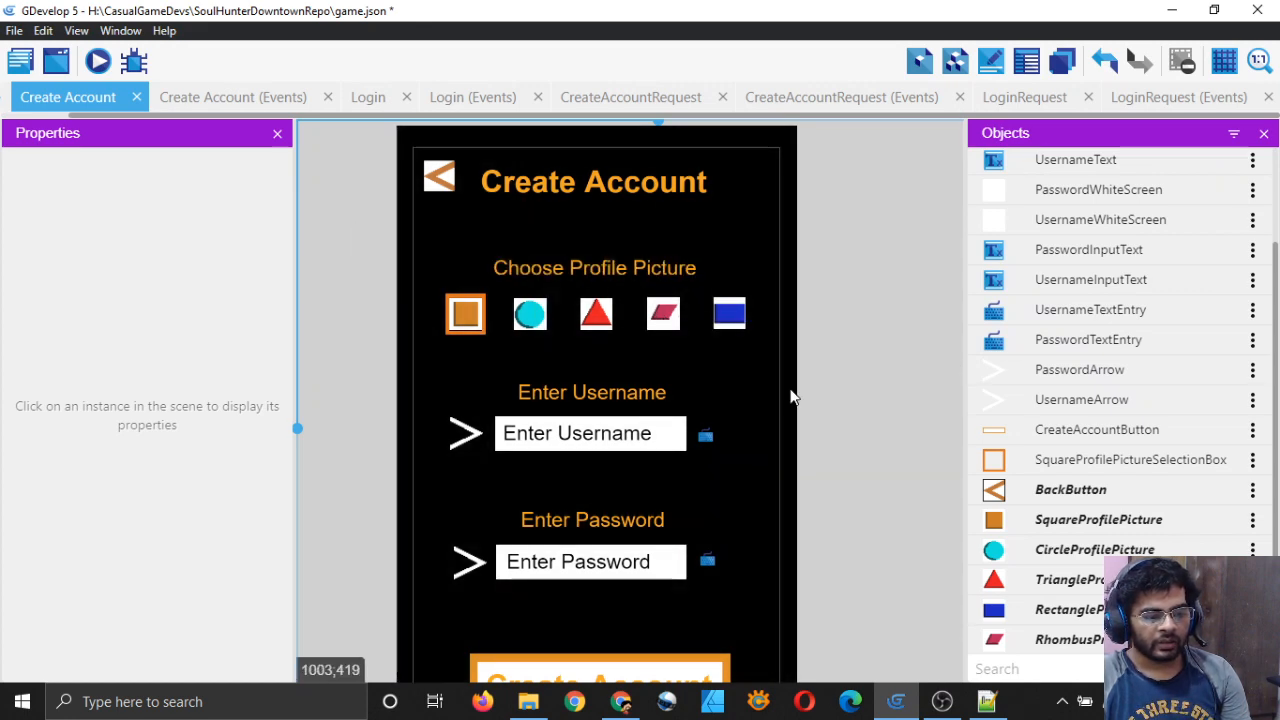
{"action": "left_click", "coordinate": [1252, 465]}
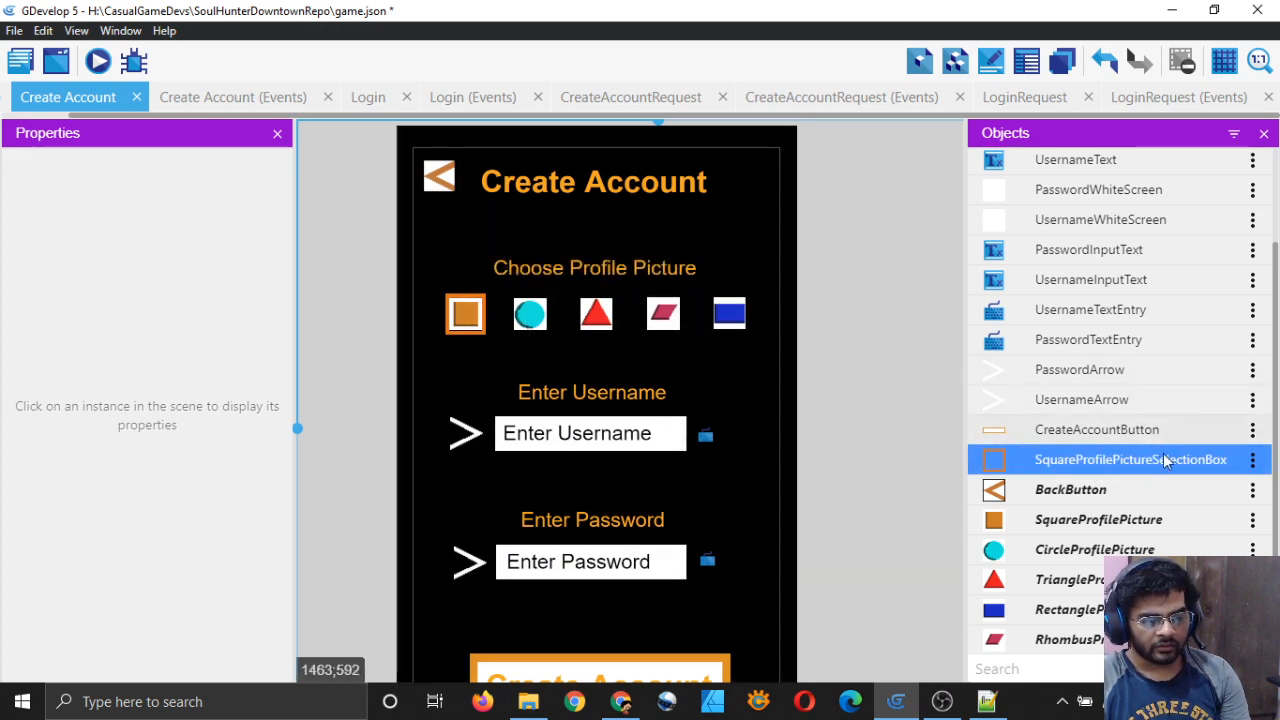
{"action": "left_click", "coordinate": [1254, 462]}
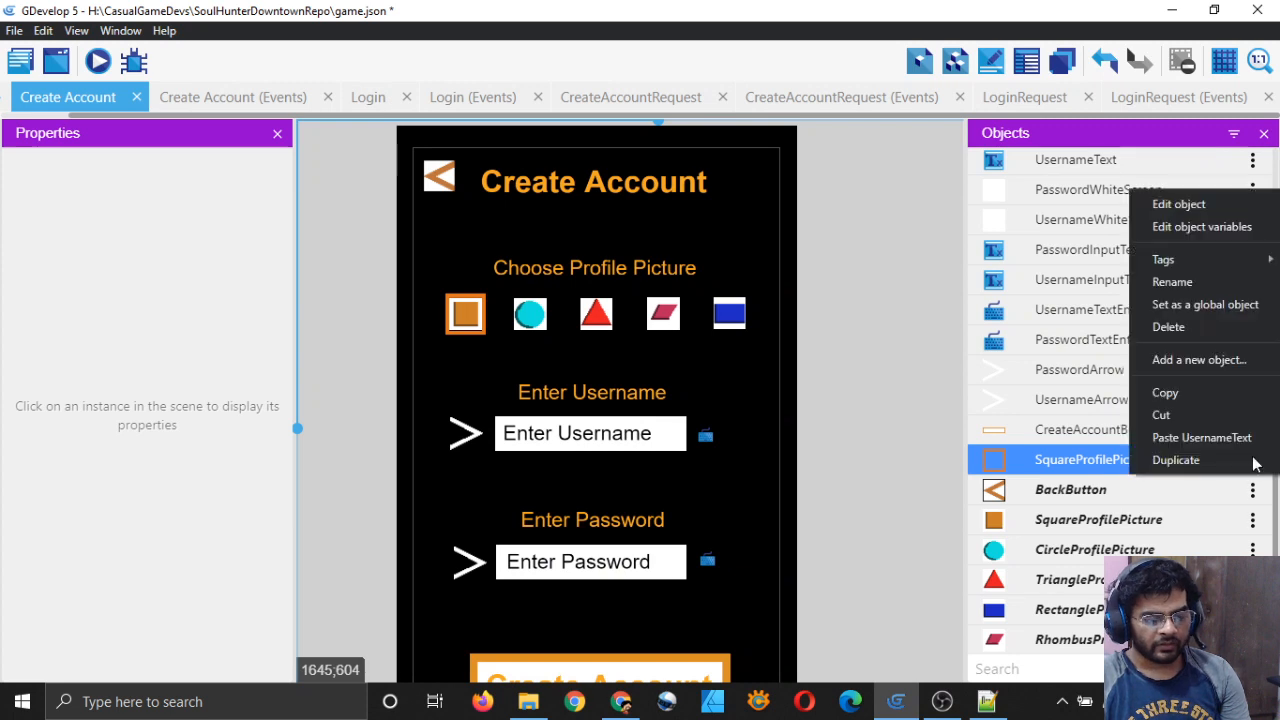
{"action": "left_click", "coordinate": [1201, 276]}
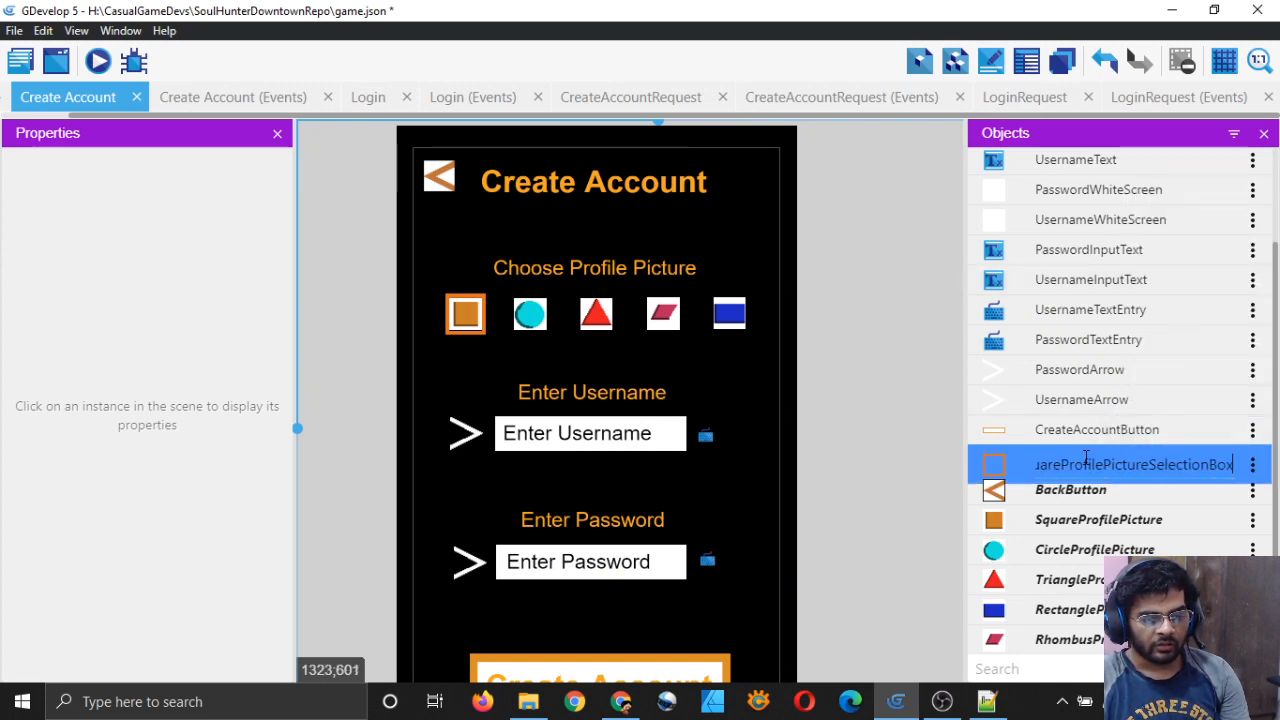
{"action": "key", "text": "BackSpace"}
{"action": "key", "text": "BackSpace"}
{"action": "key", "text": "BackSpace"}
{"action": "key", "text": "BackSpace"}
{"action": "key", "text": "BackSpace"}
{"action": "key", "text": "BackSpace"}
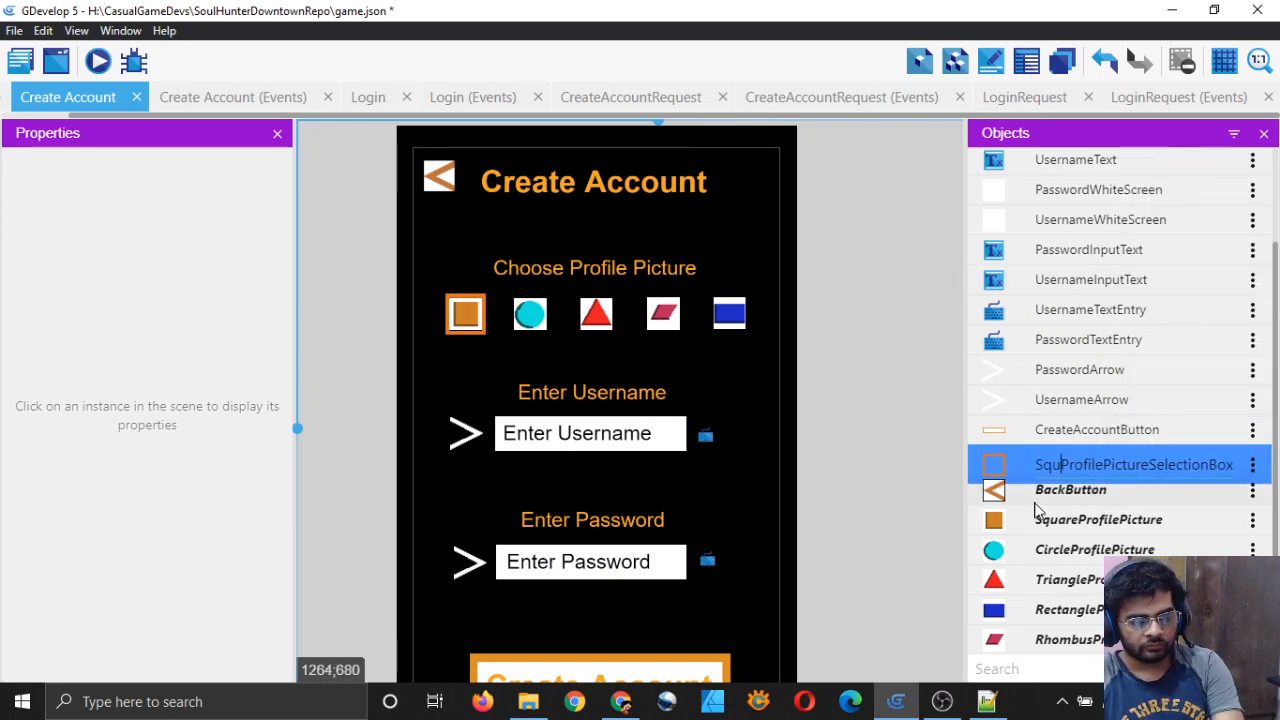
{"action": "left_click", "coordinate": [877, 414]}
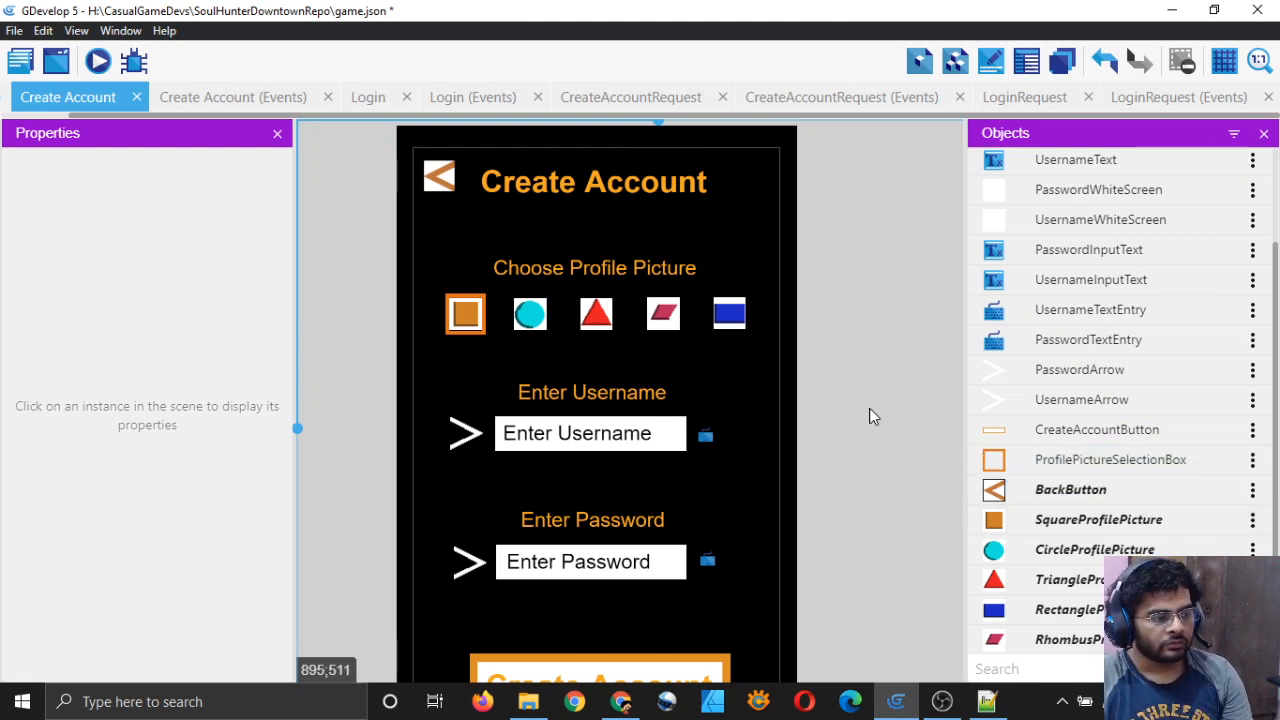
{"action": "key", "text": "ctrl+s"}
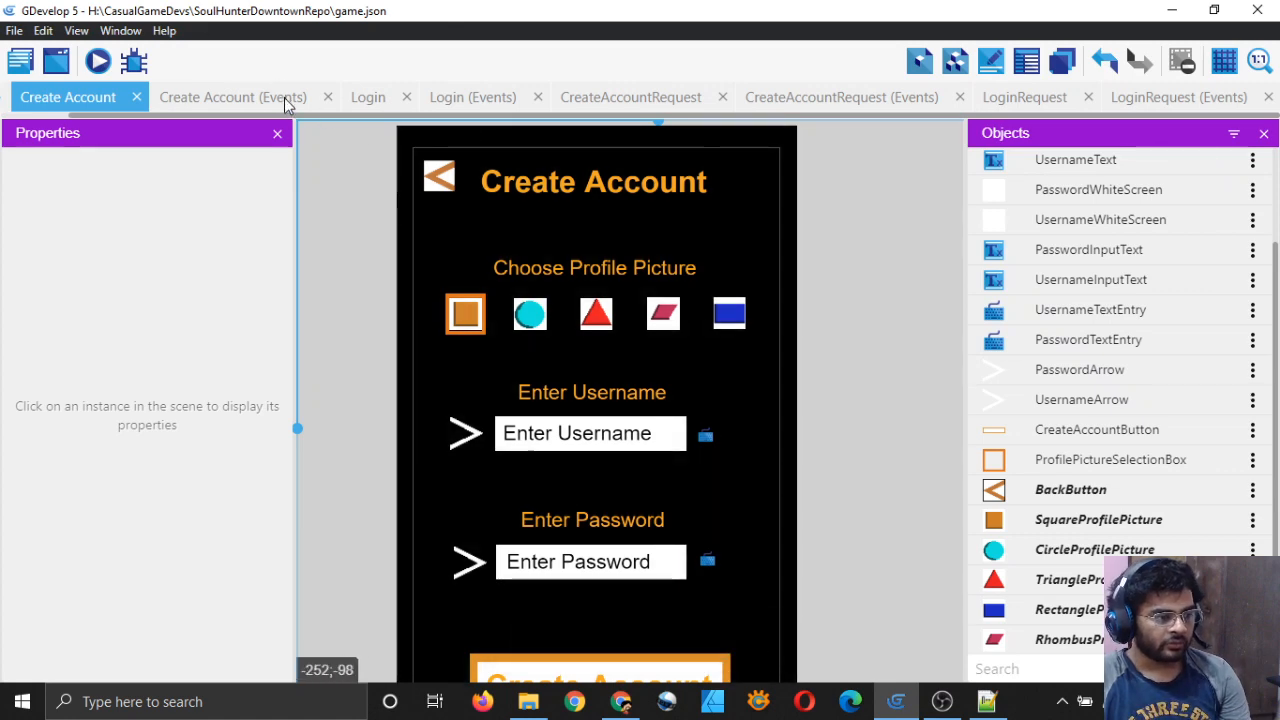
Step: Add a new Create Account event with the condition 'cursor/touch is on SquareProfilePicture'
{"action": "left_click", "coordinate": [284, 97]}
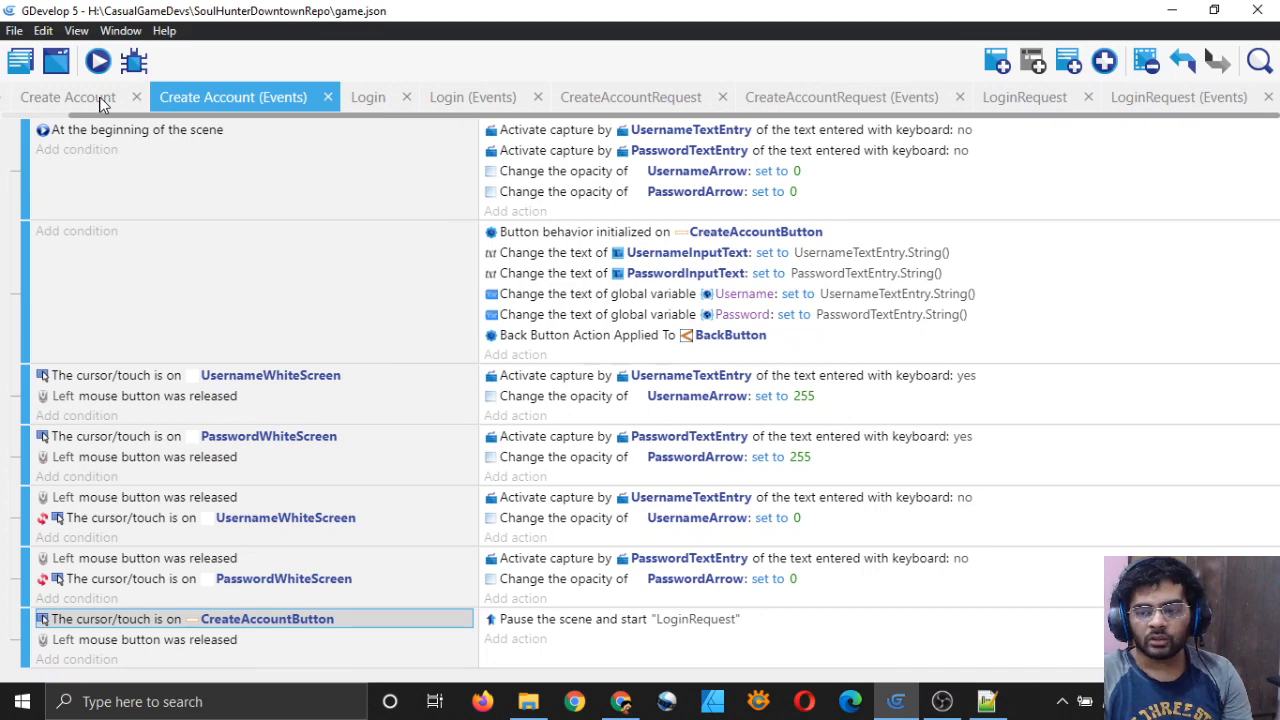
{"action": "left_click", "coordinate": [68, 97]}
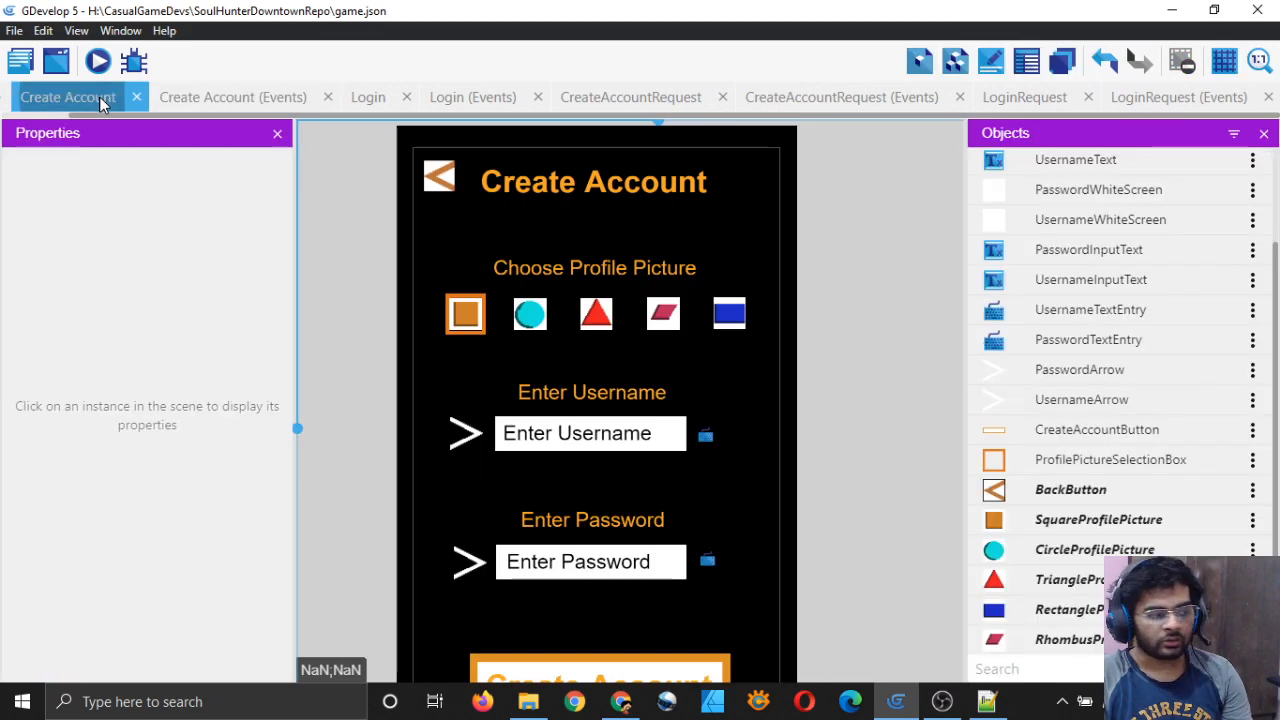
{"action": "left_click", "coordinate": [248, 100]}
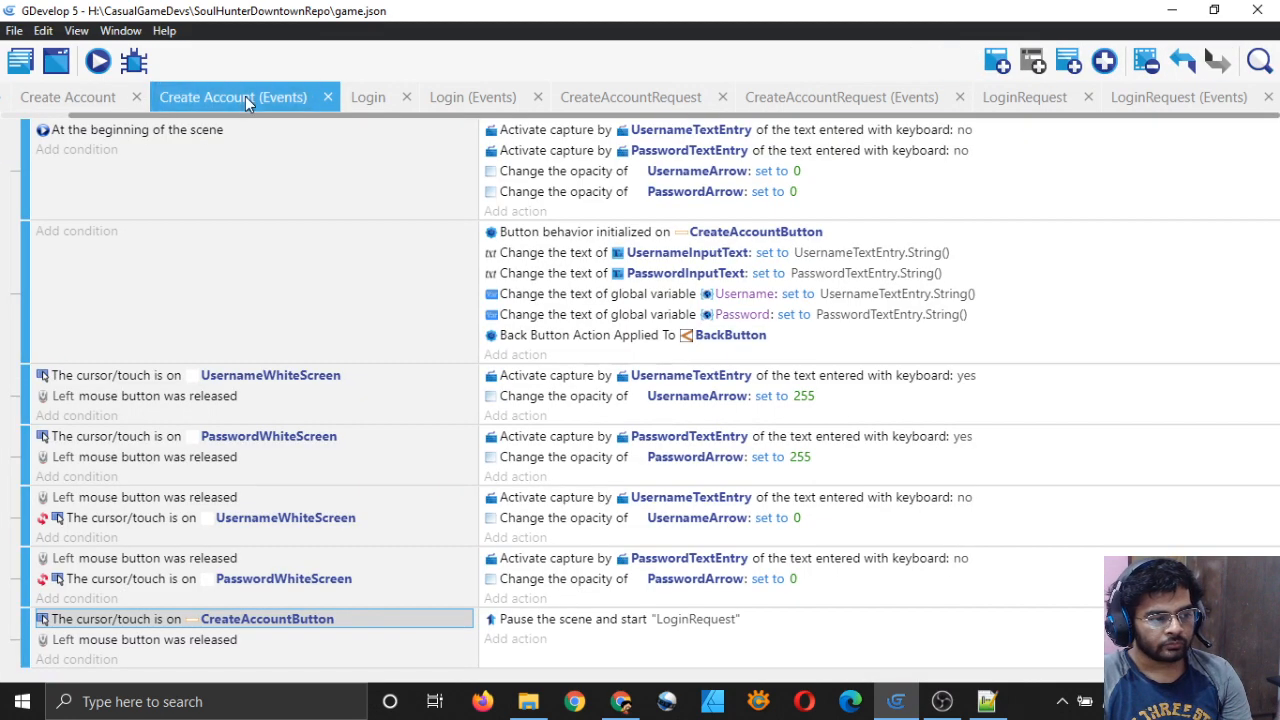
{"action": "left_click", "coordinate": [998, 61]}
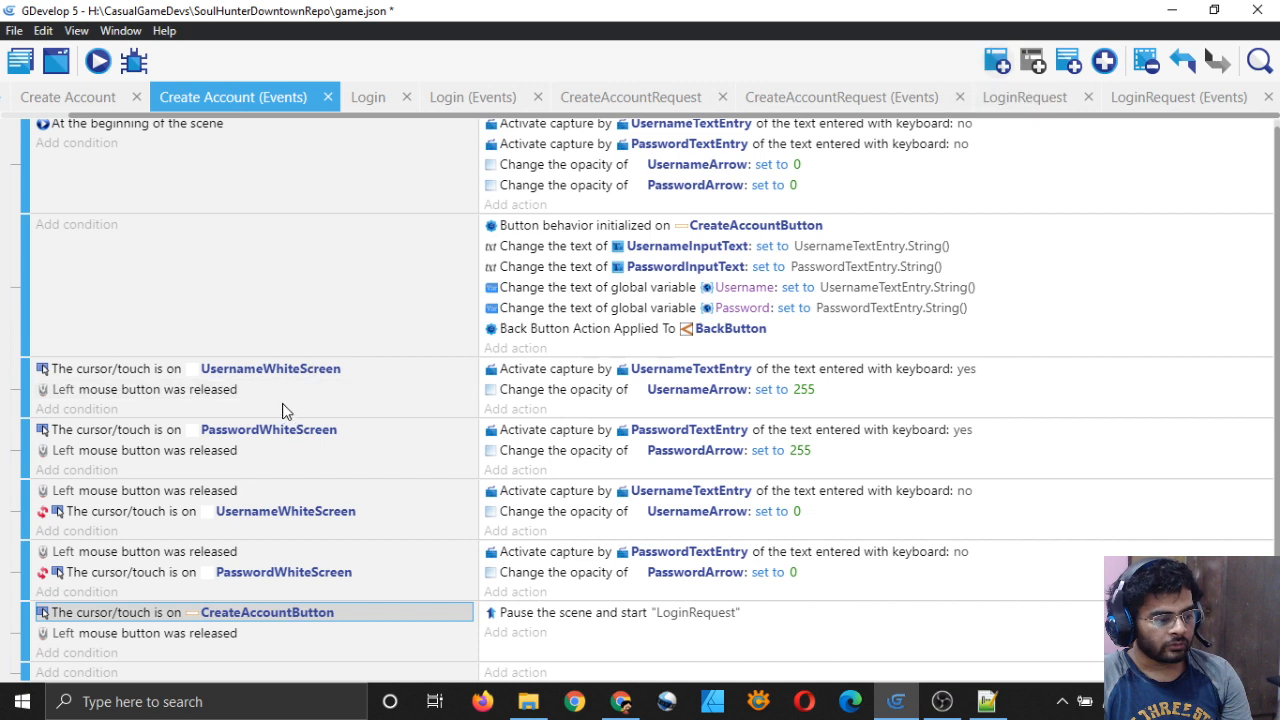
{"action": "left_click", "coordinate": [107, 372]}
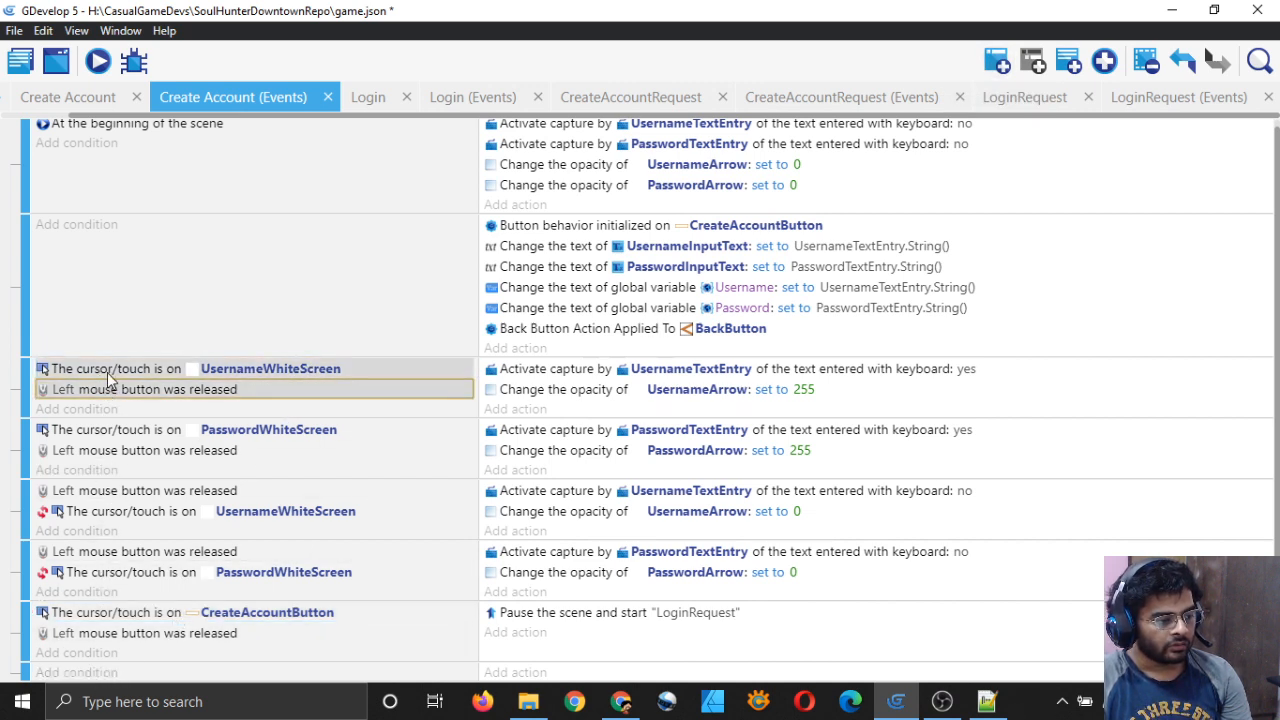
{"action": "left_click", "coordinate": [76, 672]}
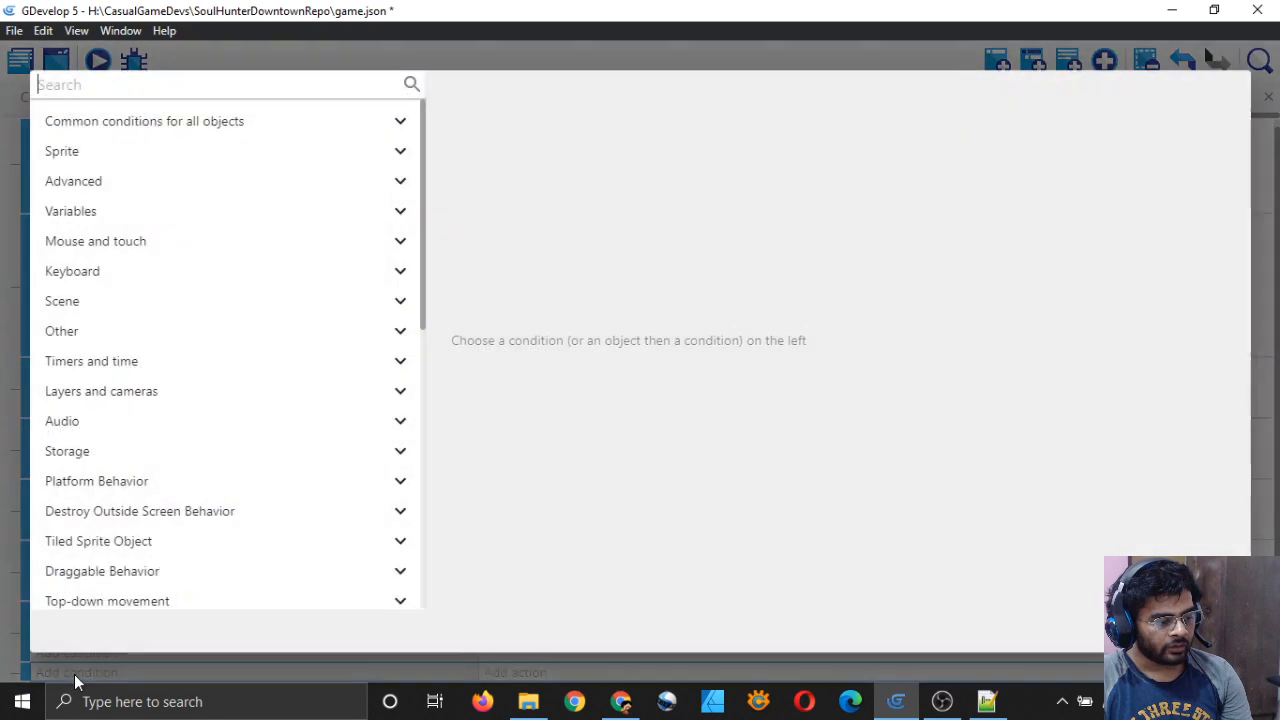
{"action": "left_click", "coordinate": [287, 121]}
{"action": "scroll", "coordinate": [171, 371], "scroll_direction": "down", "scroll_amount": 2}
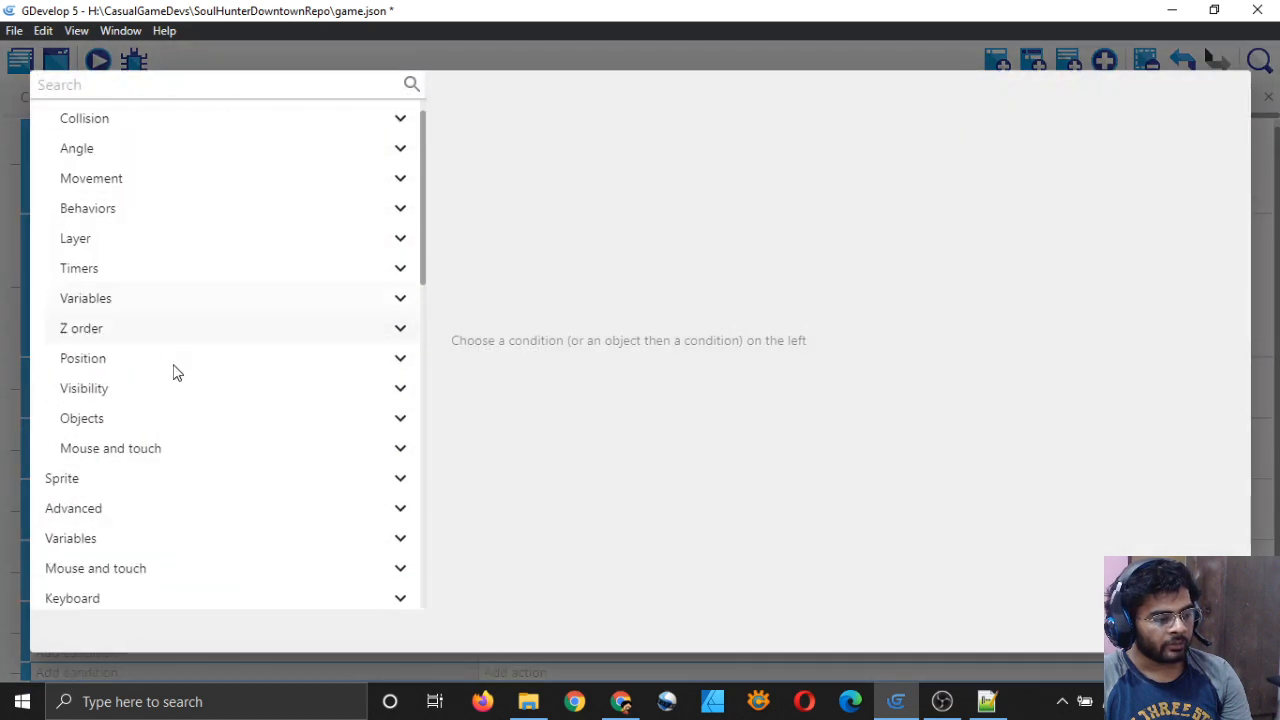
{"action": "scroll", "coordinate": [134, 280], "scroll_direction": "up", "scroll_amount": 2}
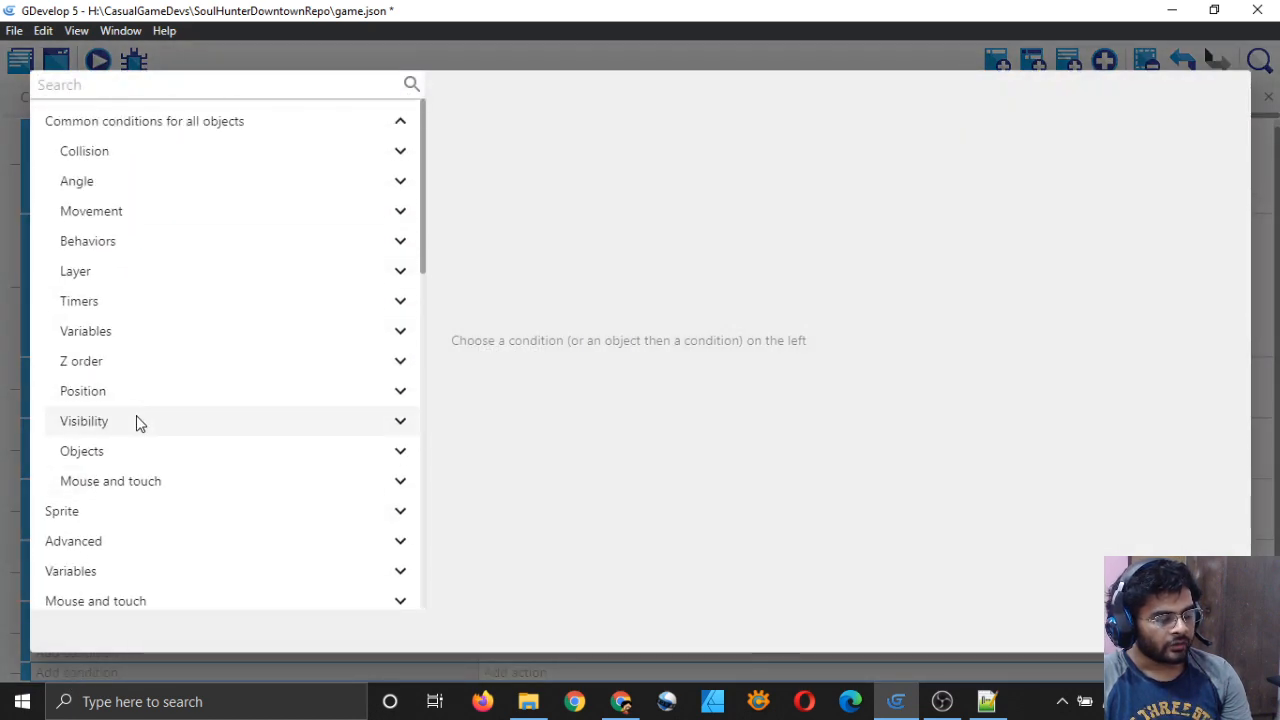
{"action": "left_click", "coordinate": [128, 481]}
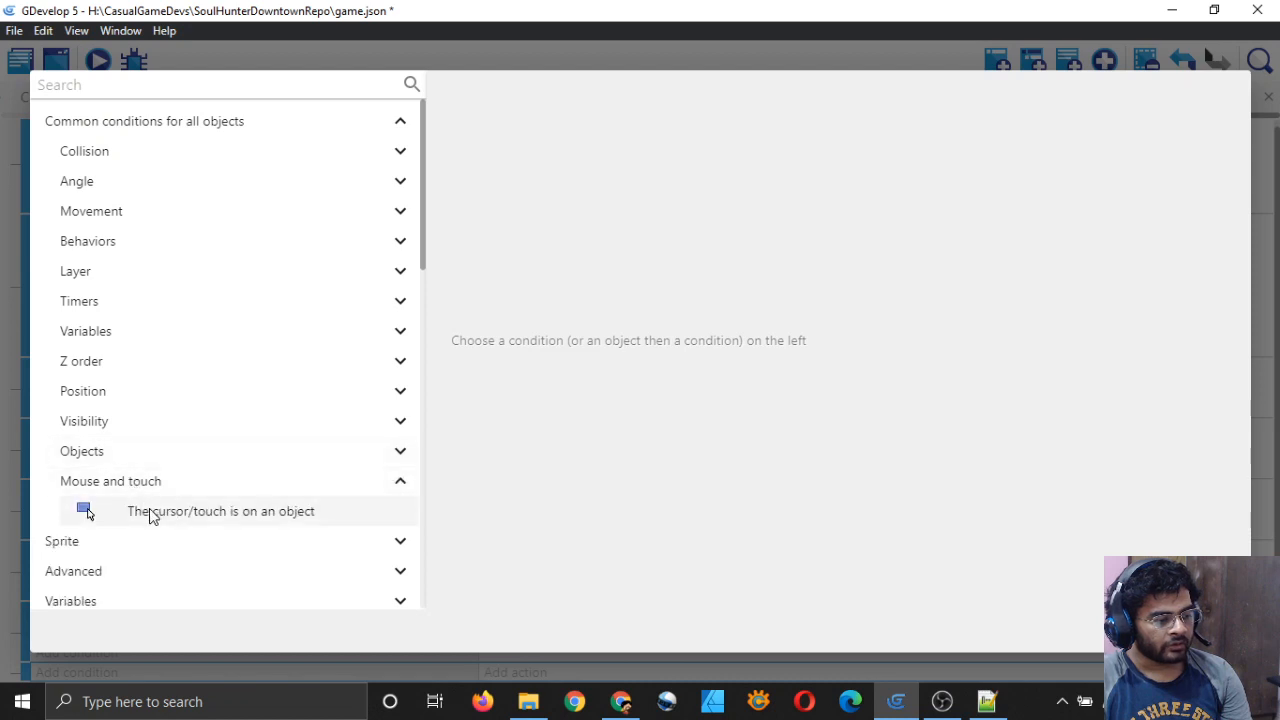
{"action": "left_click", "coordinate": [150, 513]}
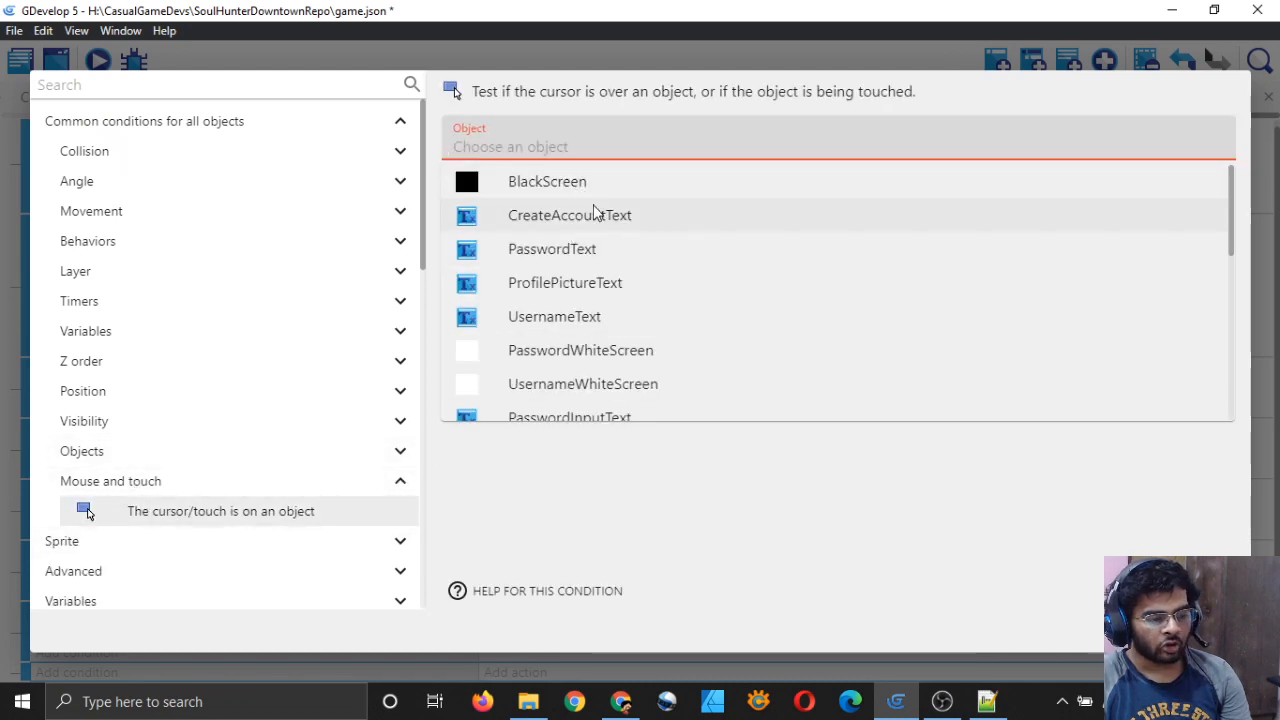
{"action": "scroll", "coordinate": [597, 230], "scroll_direction": "down", "scroll_amount": 5}
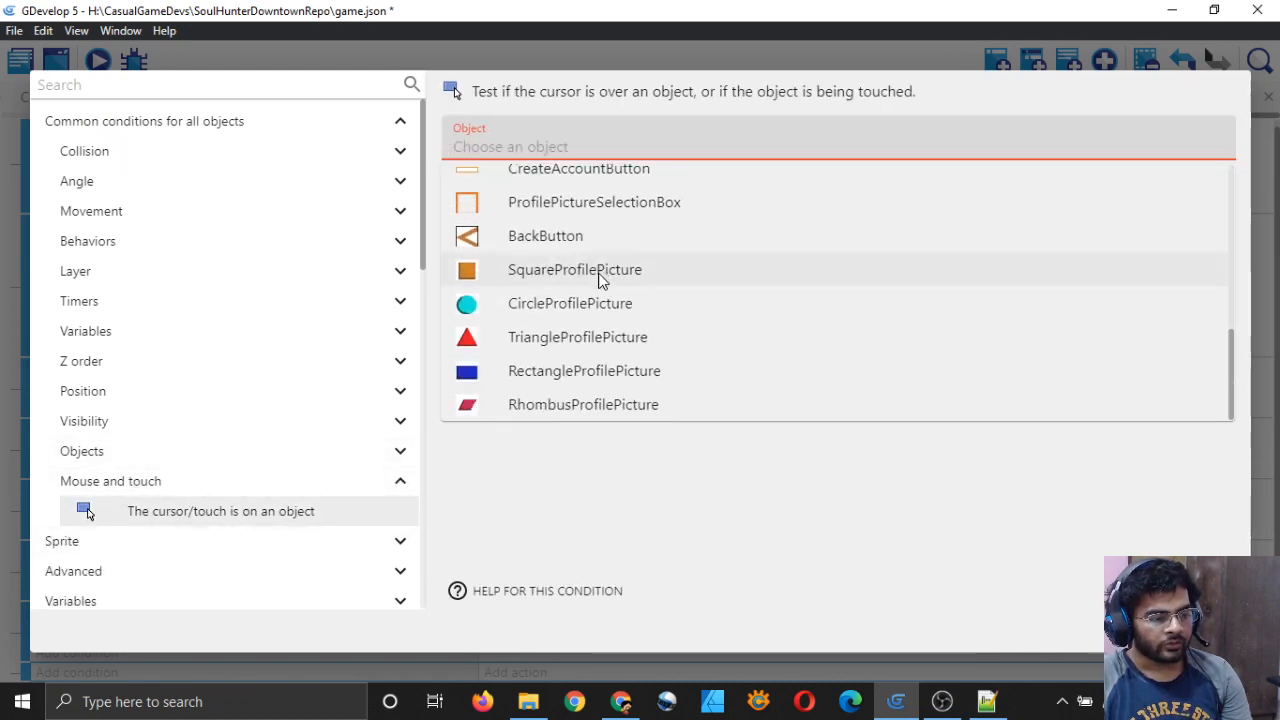
{"action": "left_click", "coordinate": [562, 270]}
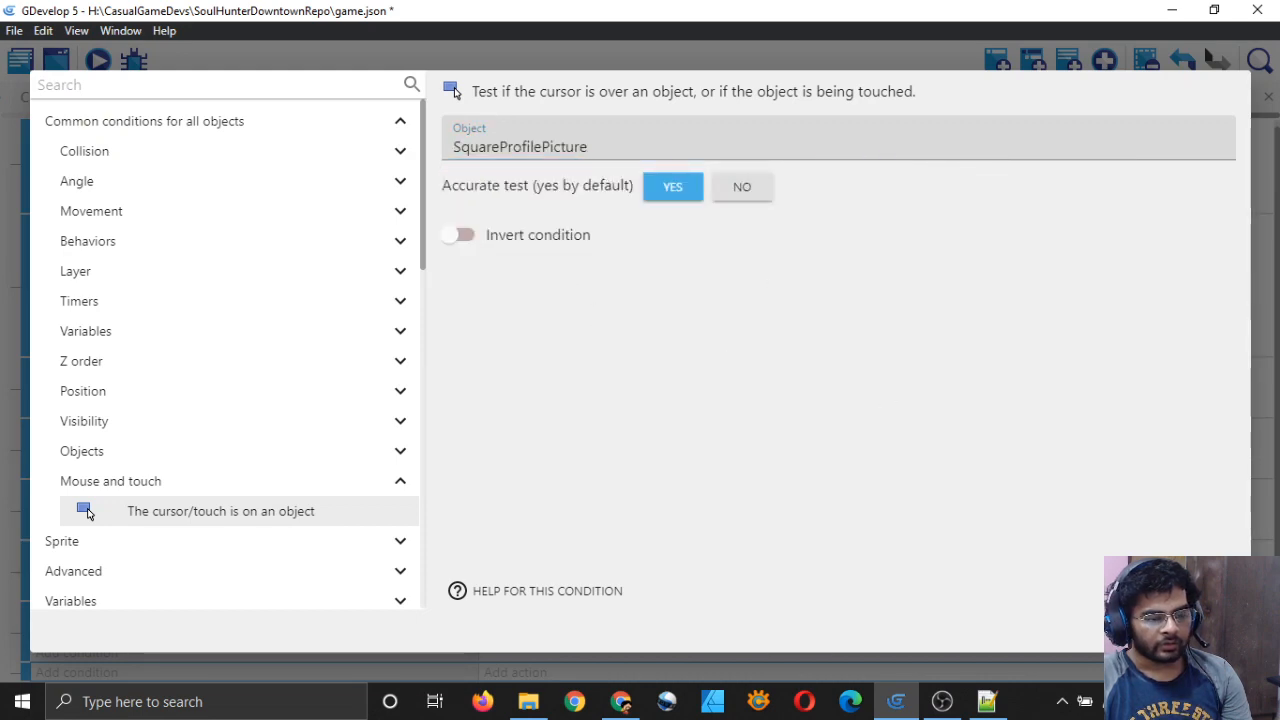
{"action": "left_click", "coordinate": [1210, 632]}
Step: Add a second condition 'Left mouse button was released' and save the project
{"action": "scroll", "coordinate": [406, 512], "scroll_direction": "down", "scroll_amount": 2}
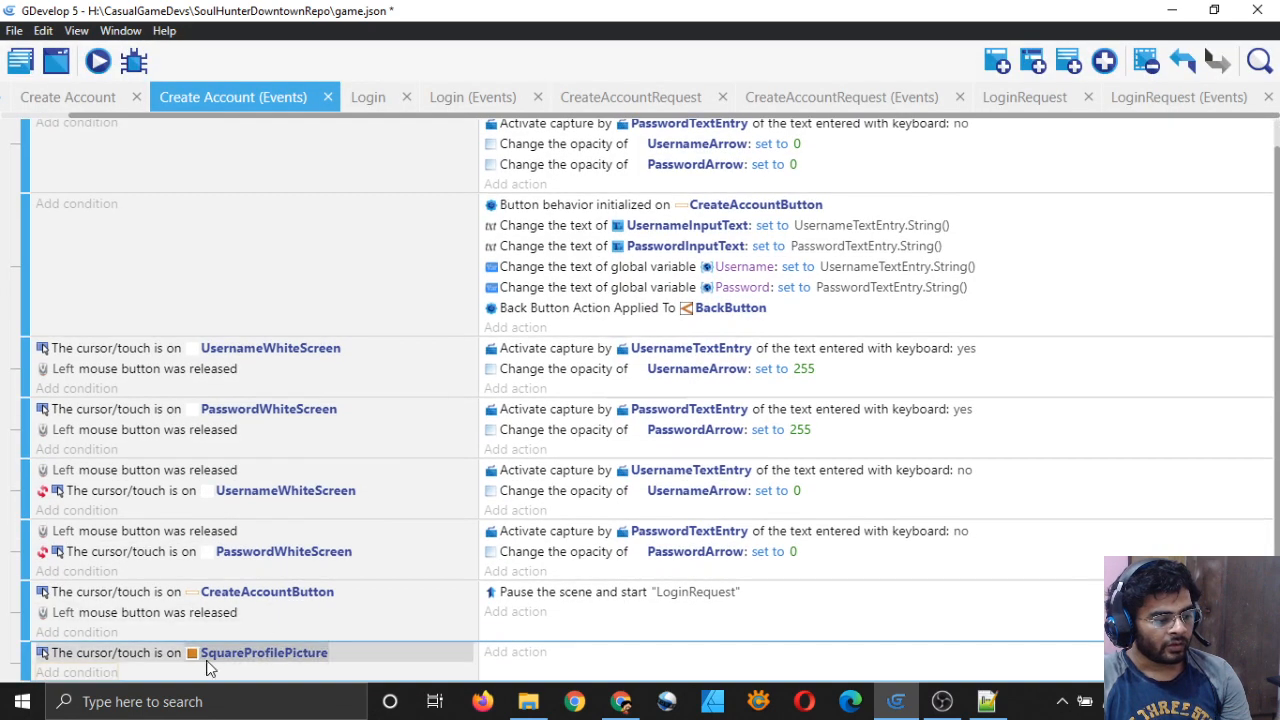
{"action": "left_click", "coordinate": [104, 672]}
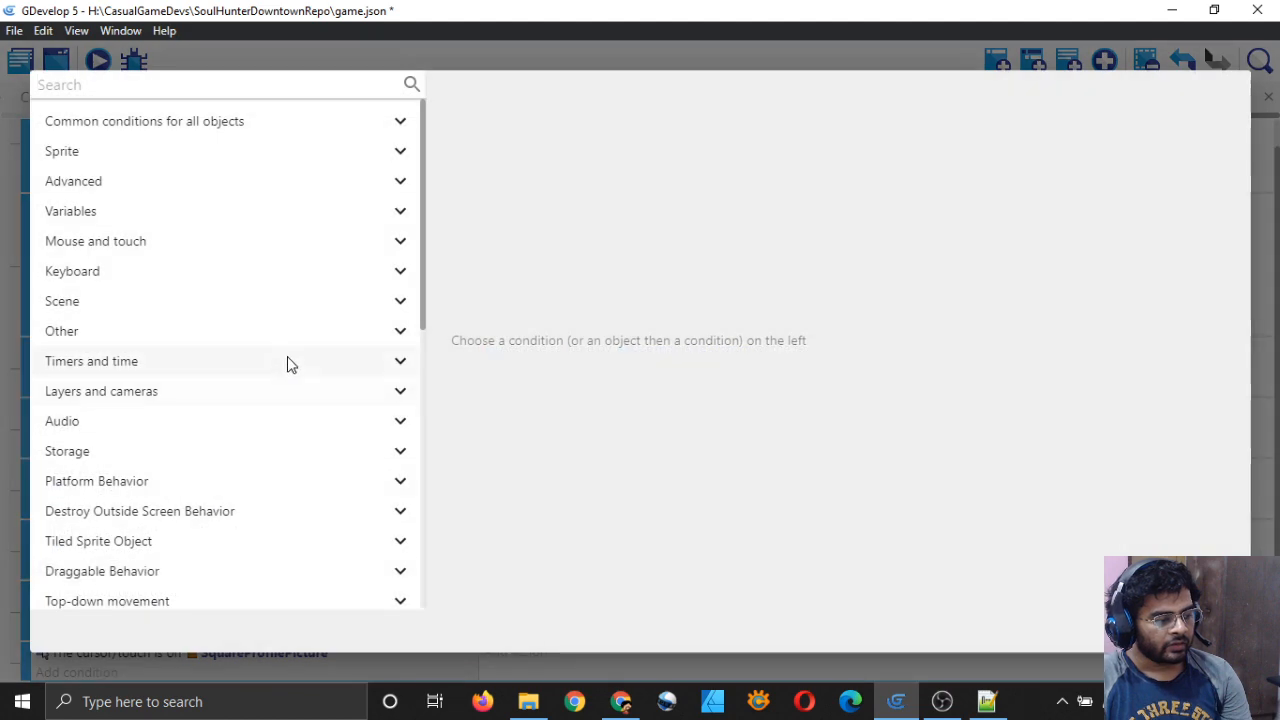
{"action": "left_click", "coordinate": [271, 245]}
{"action": "left_click", "coordinate": [220, 334]}
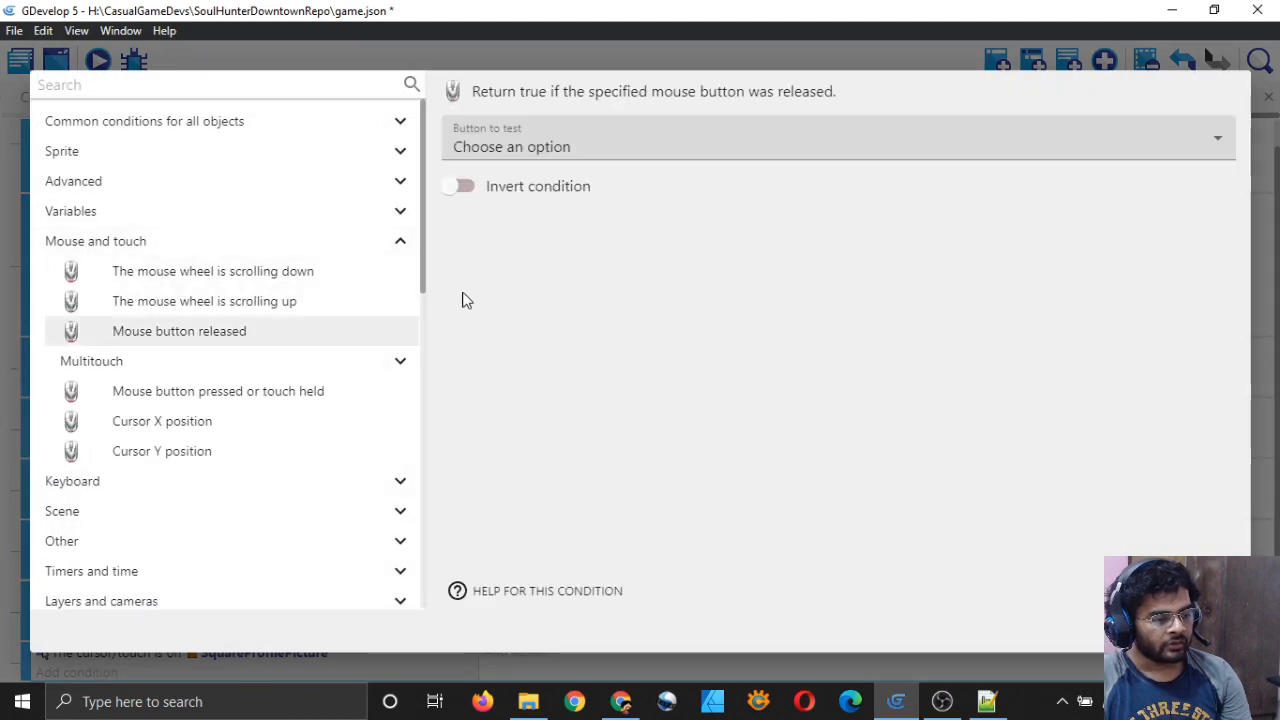
{"action": "left_click", "coordinate": [557, 150]}
{"action": "left_click", "coordinate": [480, 191]}
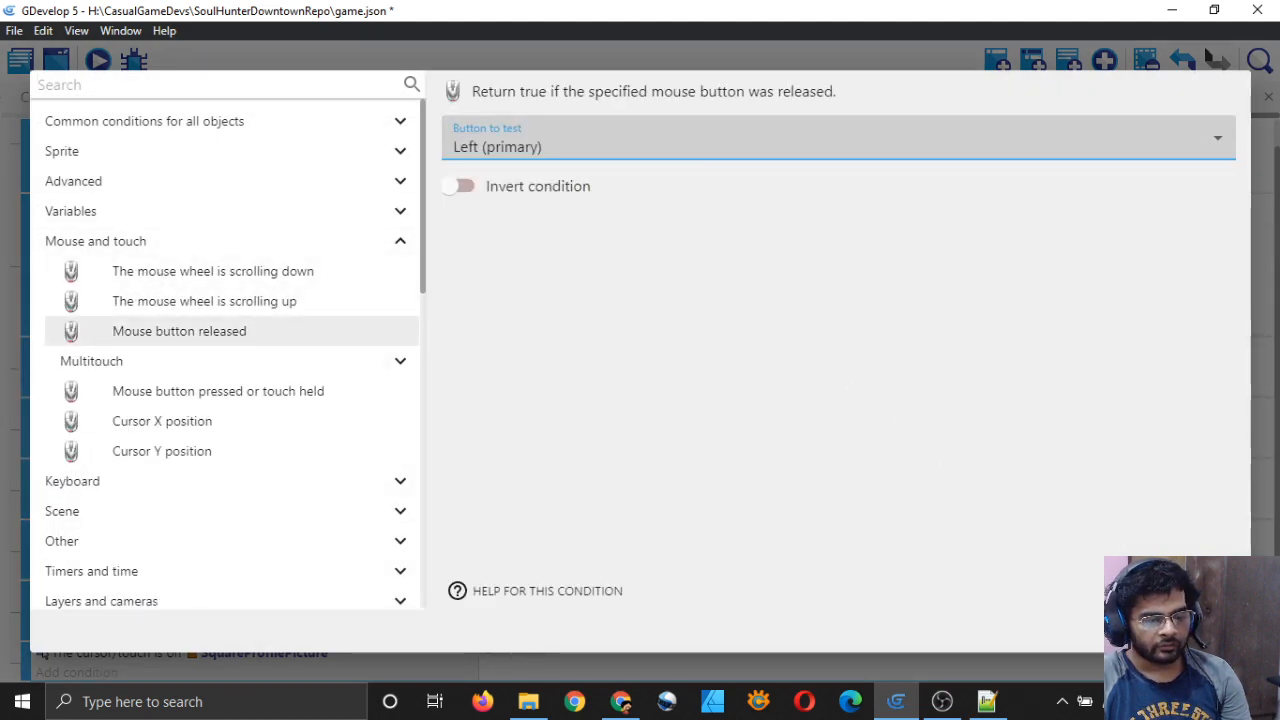
{"action": "left_click", "coordinate": [1210, 632]}
{"action": "key", "text": "ctrl+s"}
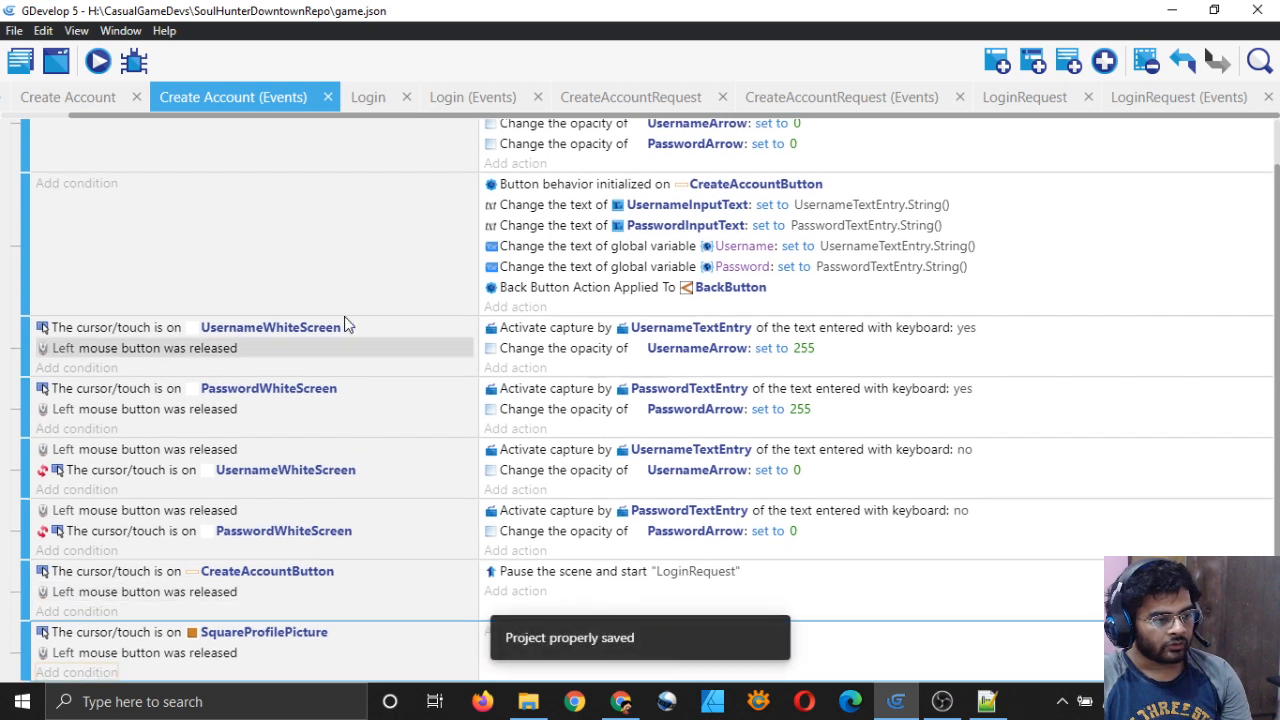
Step: Copy the SquareProfilePicture event and paste four duplicates of it
{"action": "right_click", "coordinate": [560, 672]}
{"action": "left_click", "coordinate": [634, 350]}
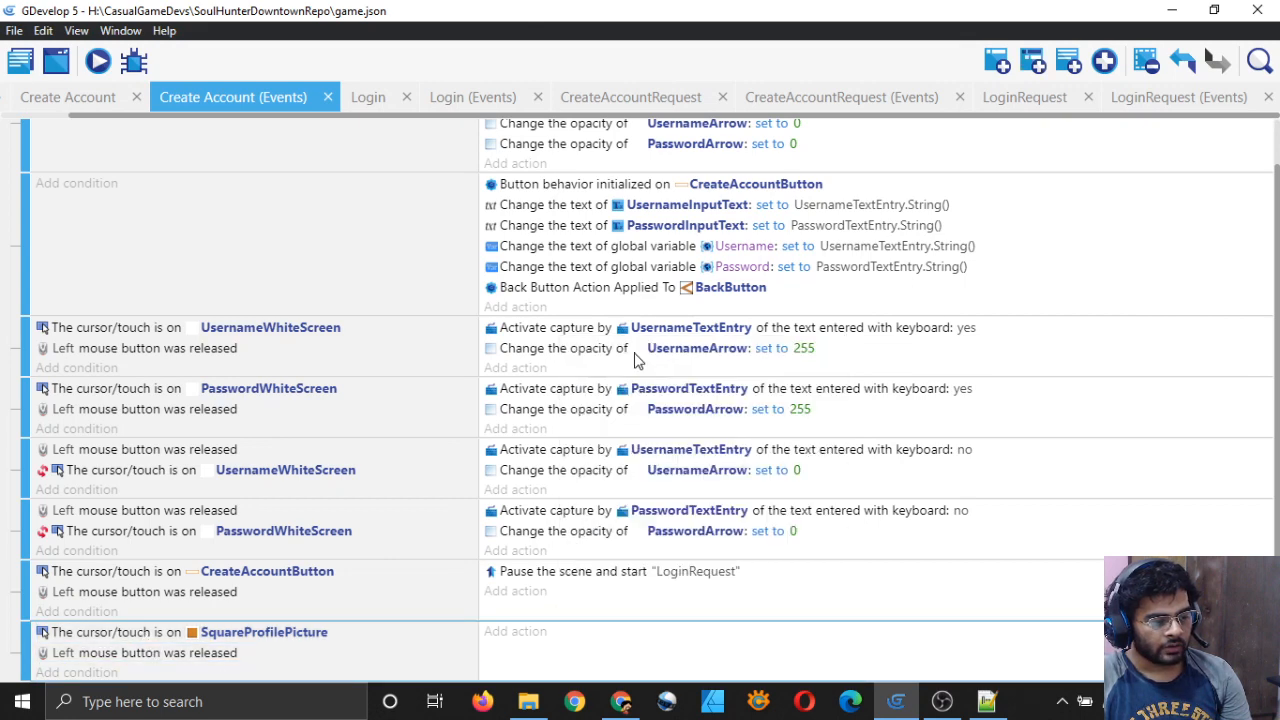
{"action": "right_click", "coordinate": [574, 672]}
{"action": "left_click", "coordinate": [639, 400]}
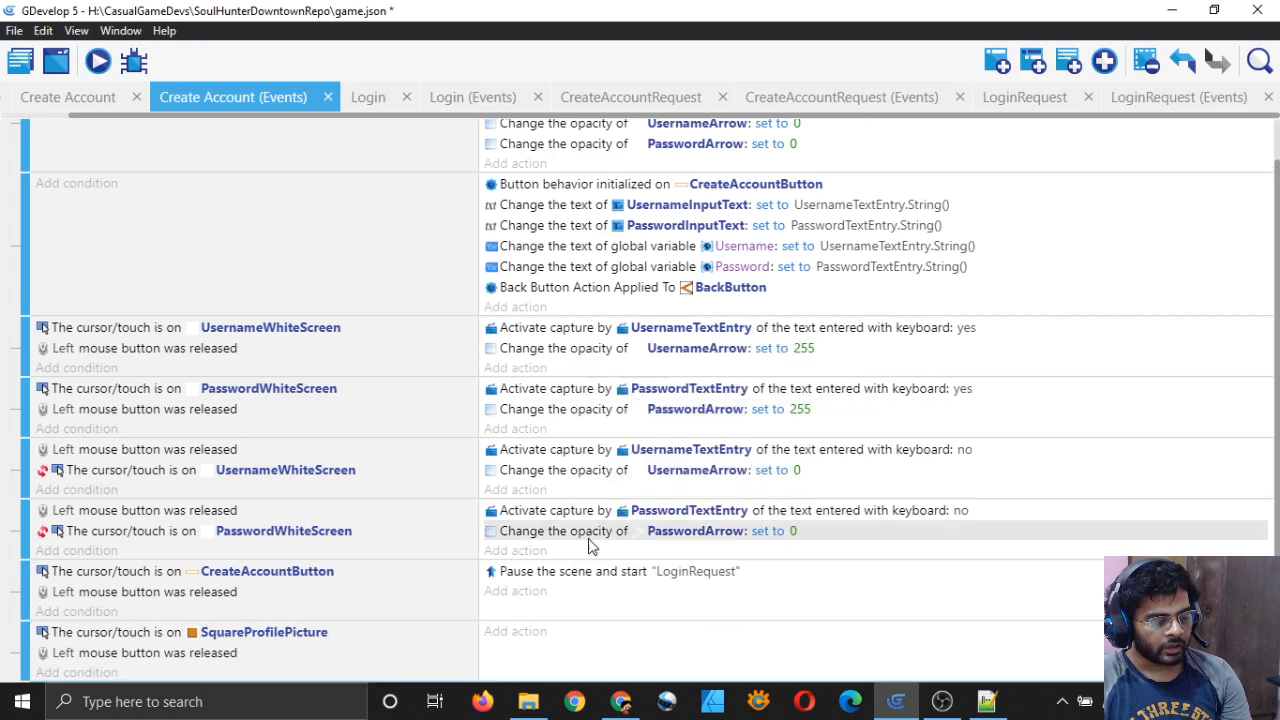
{"action": "right_click", "coordinate": [586, 662]}
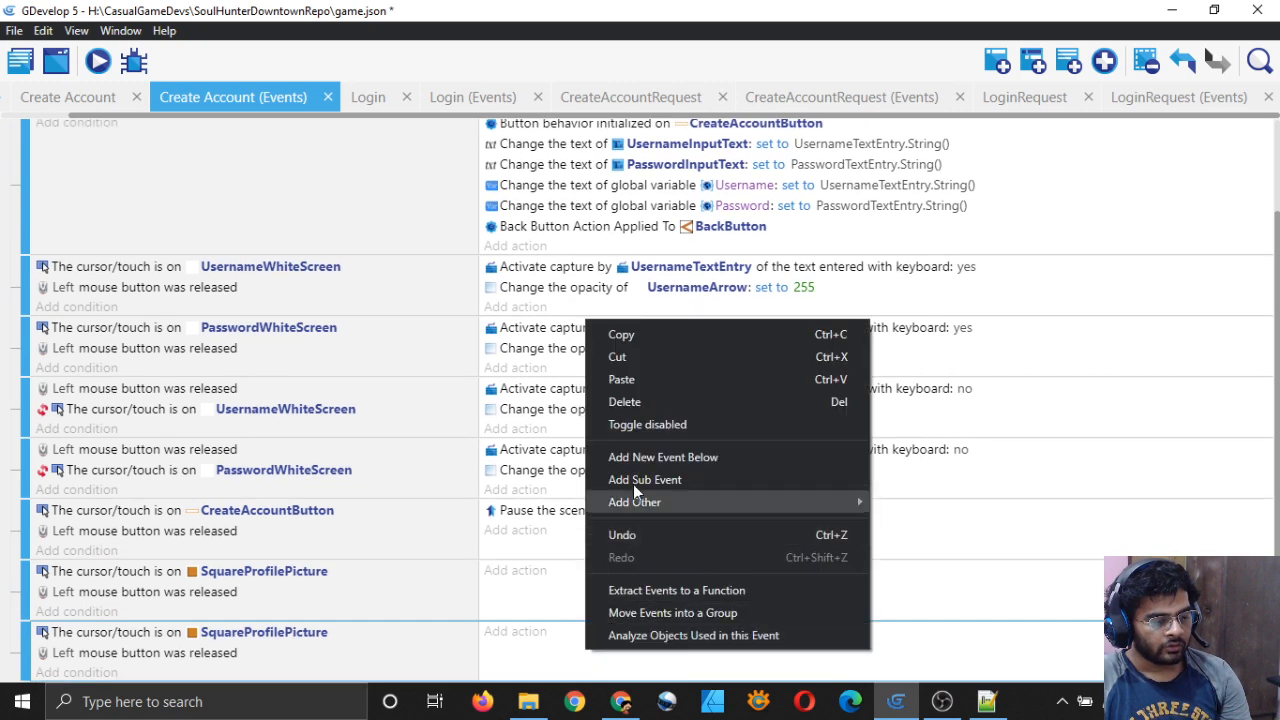
{"action": "left_click", "coordinate": [648, 377]}
{"action": "right_click", "coordinate": [594, 660]}
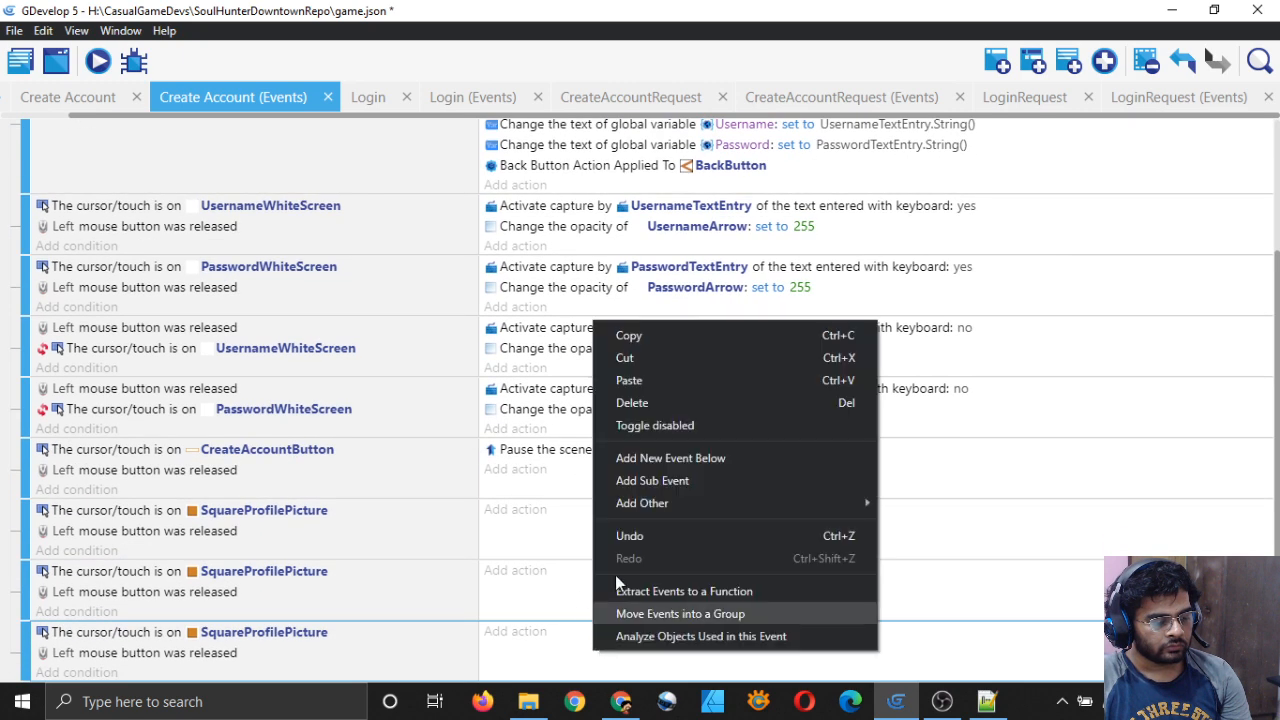
{"action": "left_click", "coordinate": [644, 386]}
{"action": "right_click", "coordinate": [582, 662]}
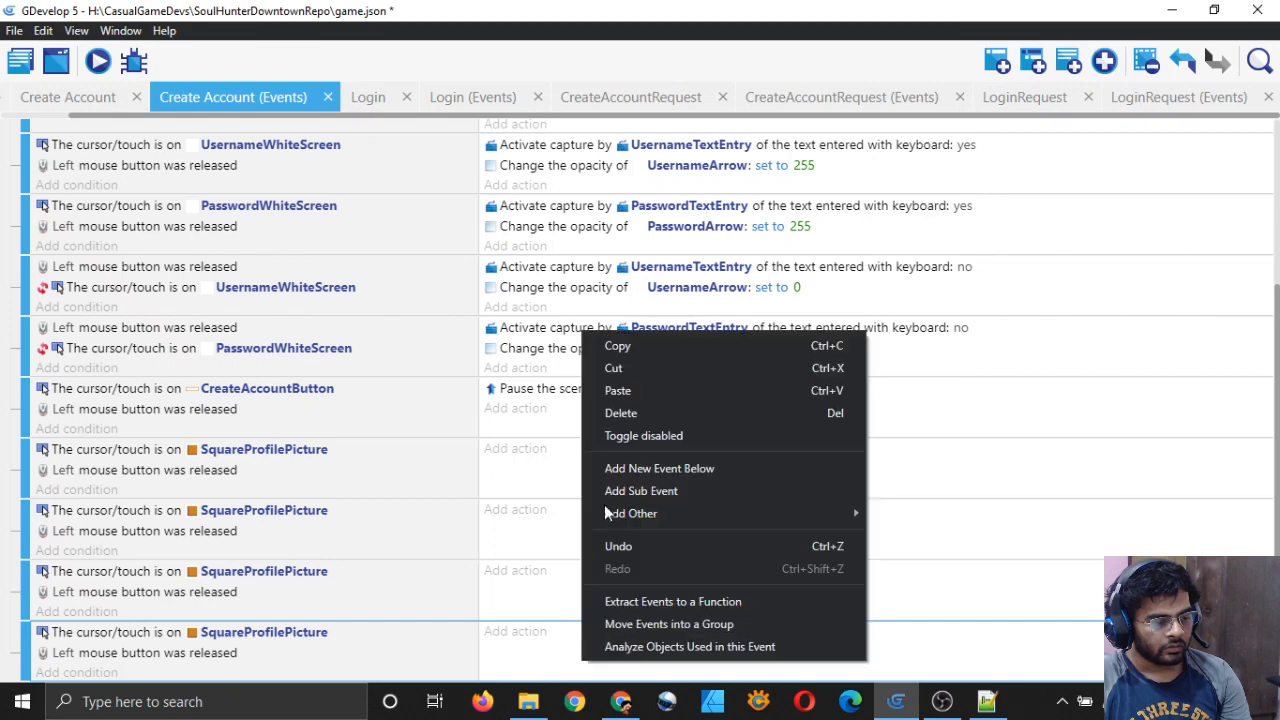
{"action": "left_click", "coordinate": [636, 391]}
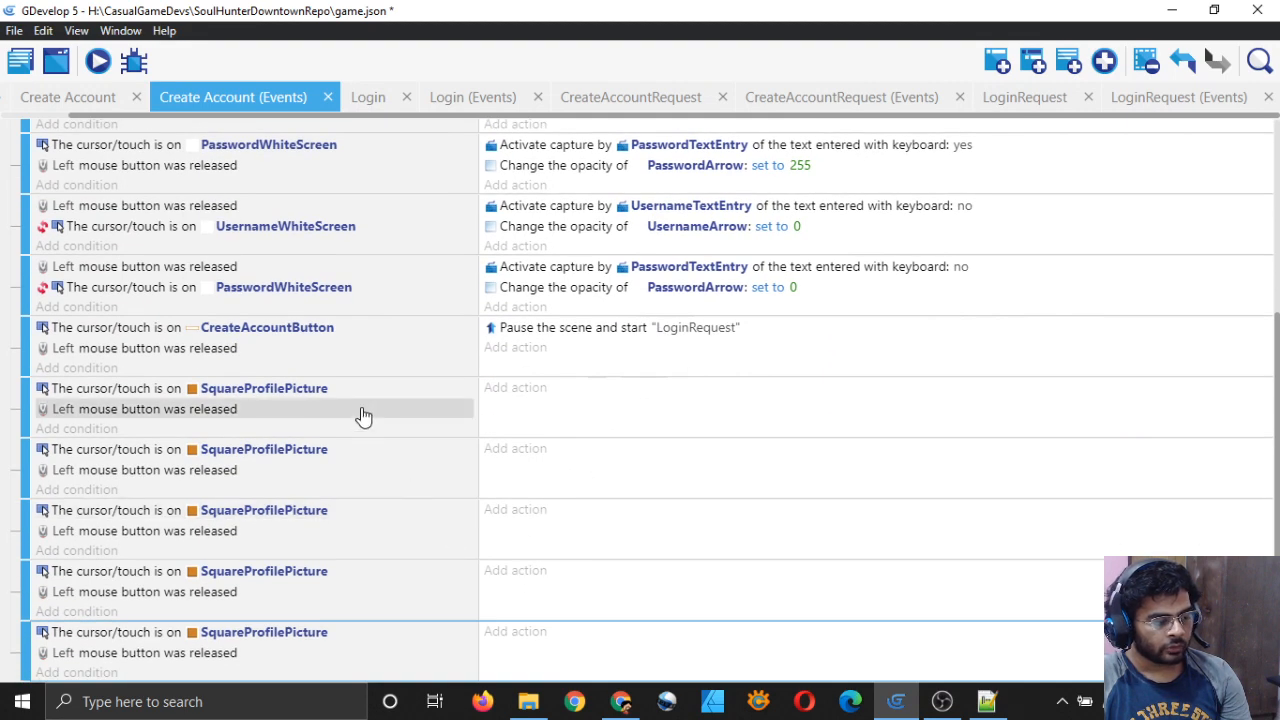
Step: Retarget the first two duplicated conditions to CircleProfilePicture and TriangleProfilePicture
{"action": "left_click", "coordinate": [220, 453]}
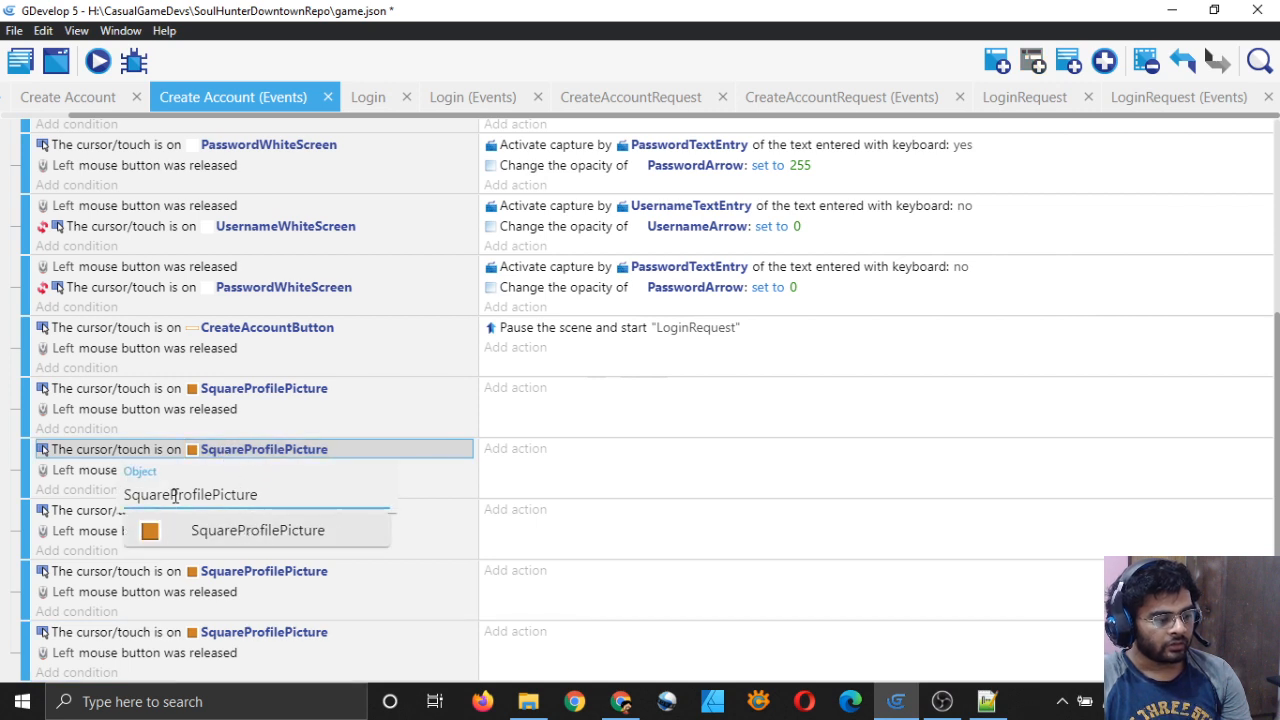
{"action": "key", "text": "BackSpace"}
{"action": "key", "text": "BackSpace"}
{"action": "key", "text": "BackSpace"}
{"action": "key", "text": "BackSpace"}
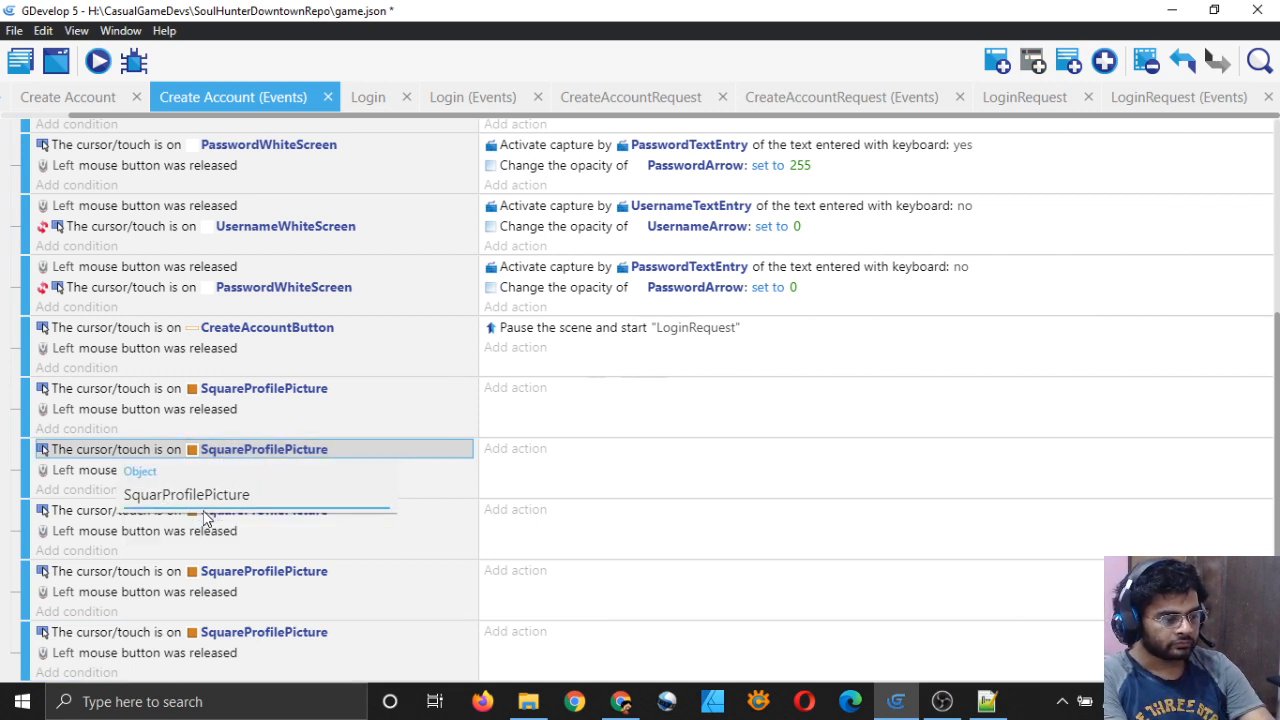
{"action": "key", "text": "BackSpace"}
{"action": "key", "text": "BackSpace"}
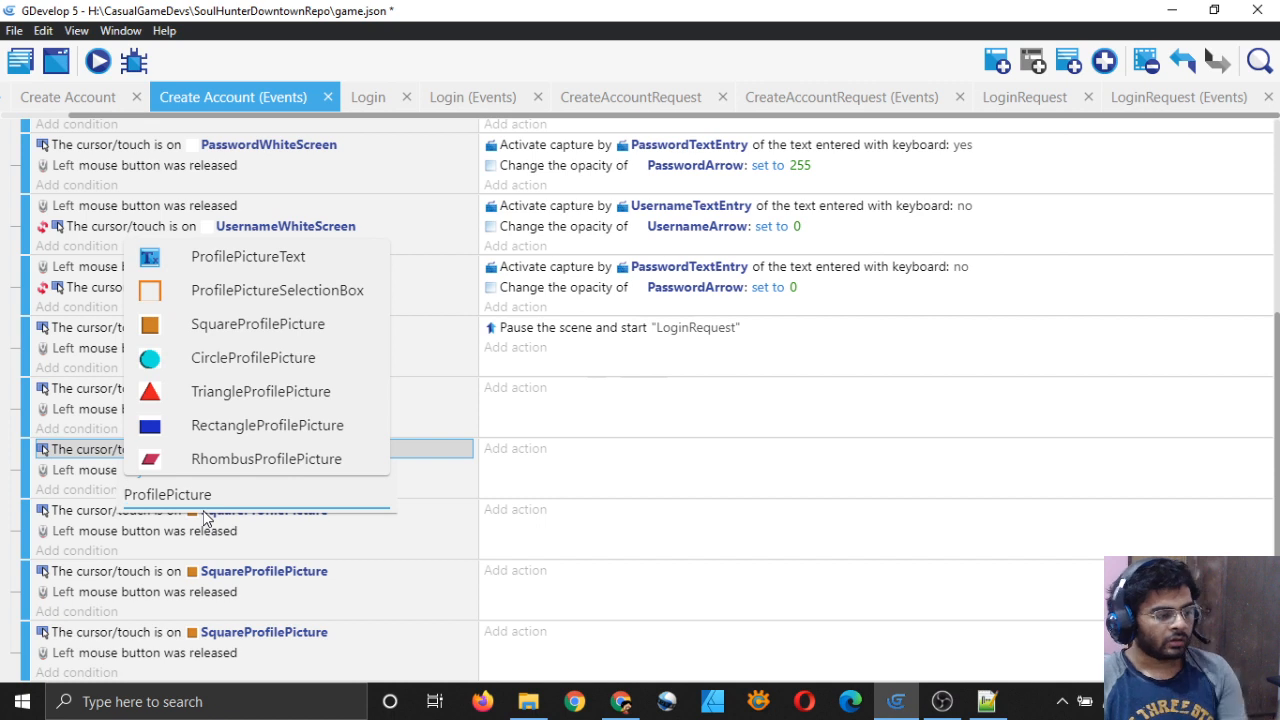
{"action": "left_click", "coordinate": [242, 360]}
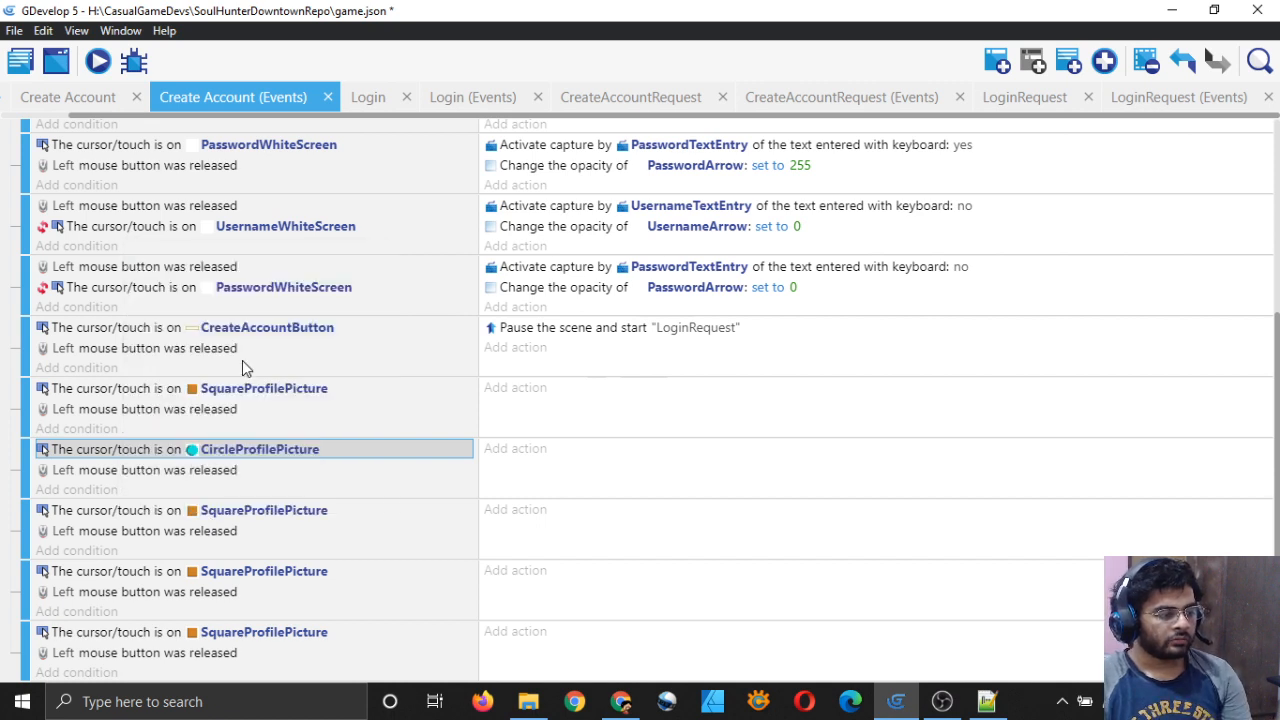
{"action": "left_click", "coordinate": [240, 510]}
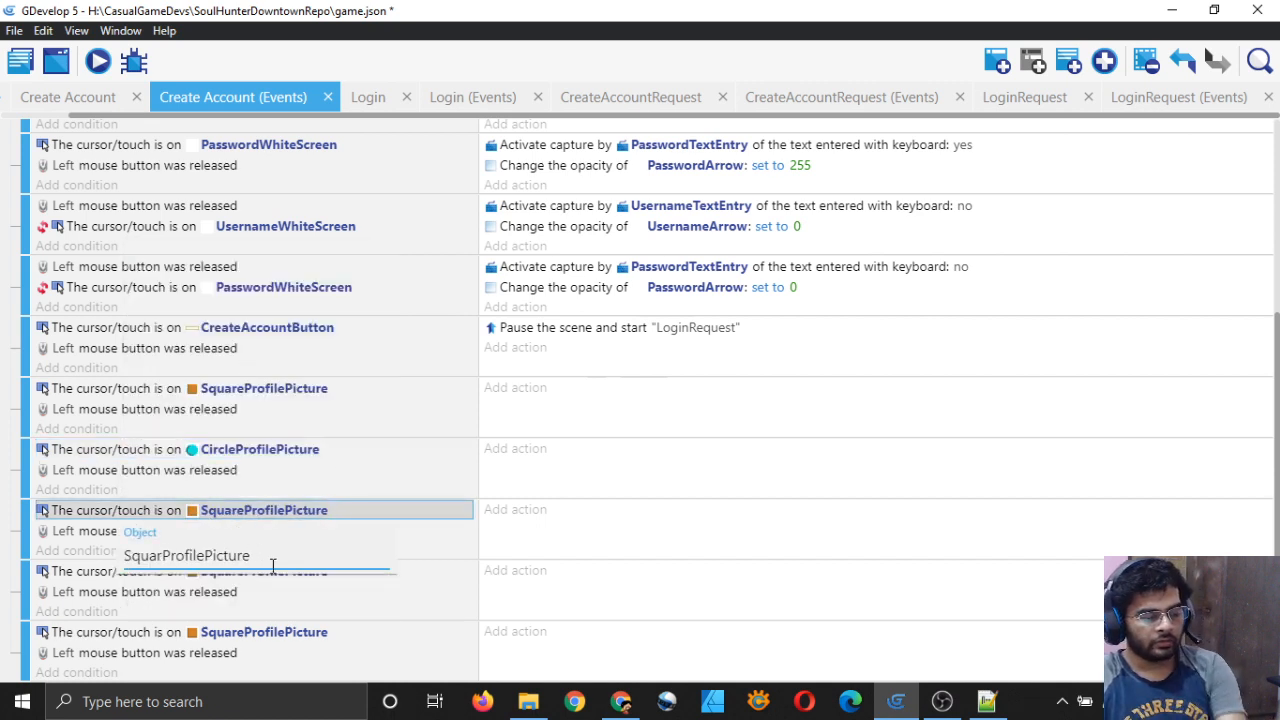
{"action": "key", "text": "BackSpace"}
{"action": "key", "text": "BackSpace"}
{"action": "key", "text": "BackSpace"}
{"action": "key", "text": "BackSpace"}
{"action": "key", "text": "BackSpace"}
{"action": "key", "text": "BackSpace"}
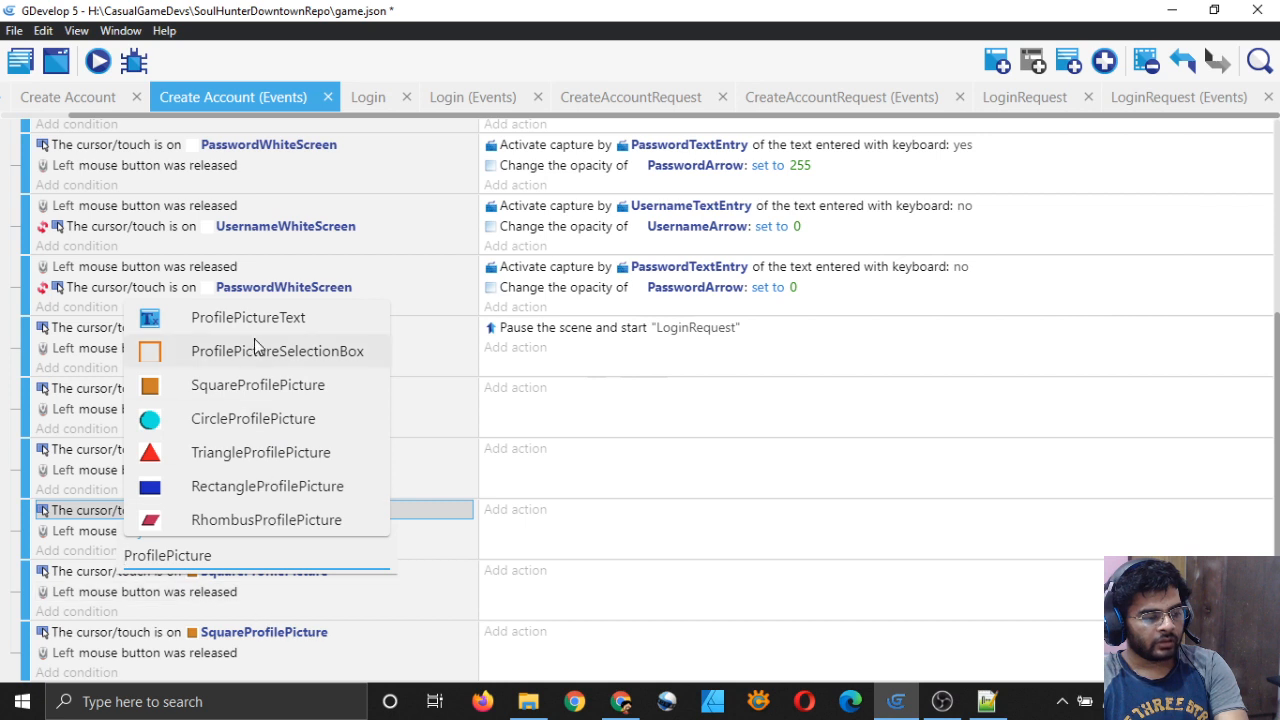
{"action": "left_click", "coordinate": [243, 452]}
Step: Retarget the last two duplicates to RectangleProfilePicture and RhombusProfilePicture, then save
{"action": "left_click", "coordinate": [240, 574]}
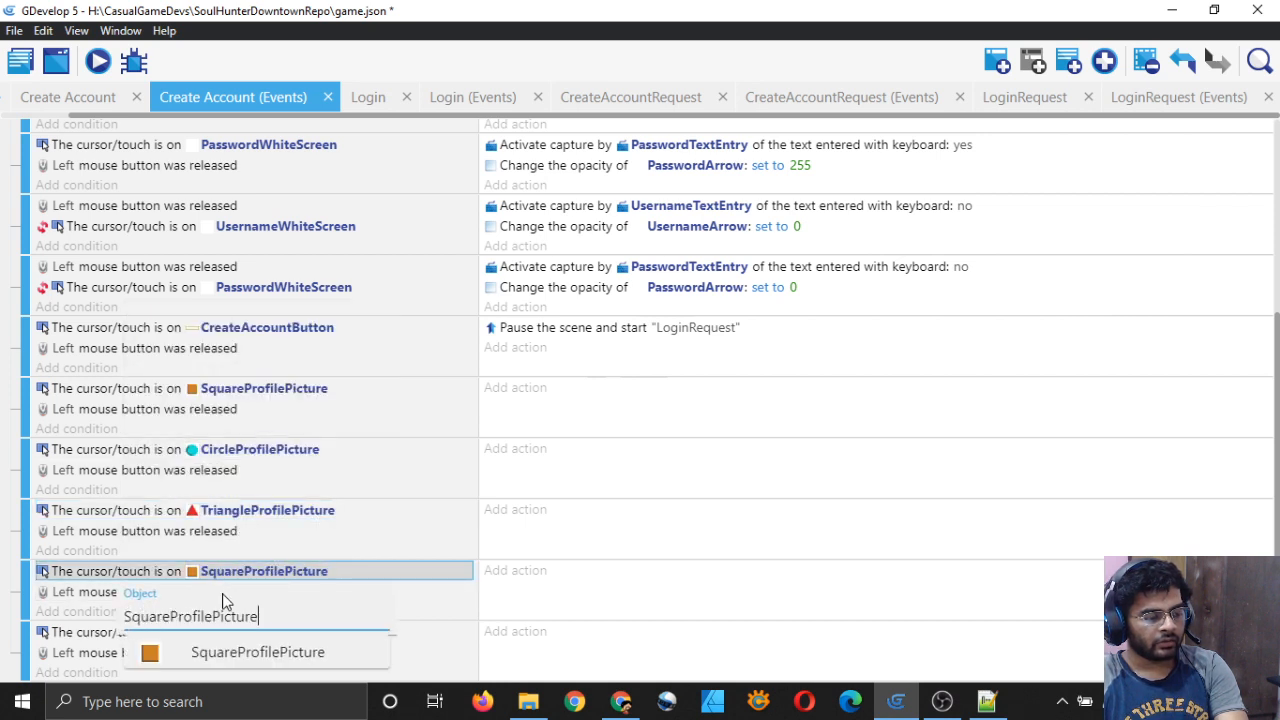
{"action": "key", "text": "BackSpace"}
{"action": "key", "text": "BackSpace"}
{"action": "key", "text": "BackSpace"}
{"action": "key", "text": "BackSpace"}
{"action": "key", "text": "BackSpace"}
{"action": "key", "text": "BackSpace"}
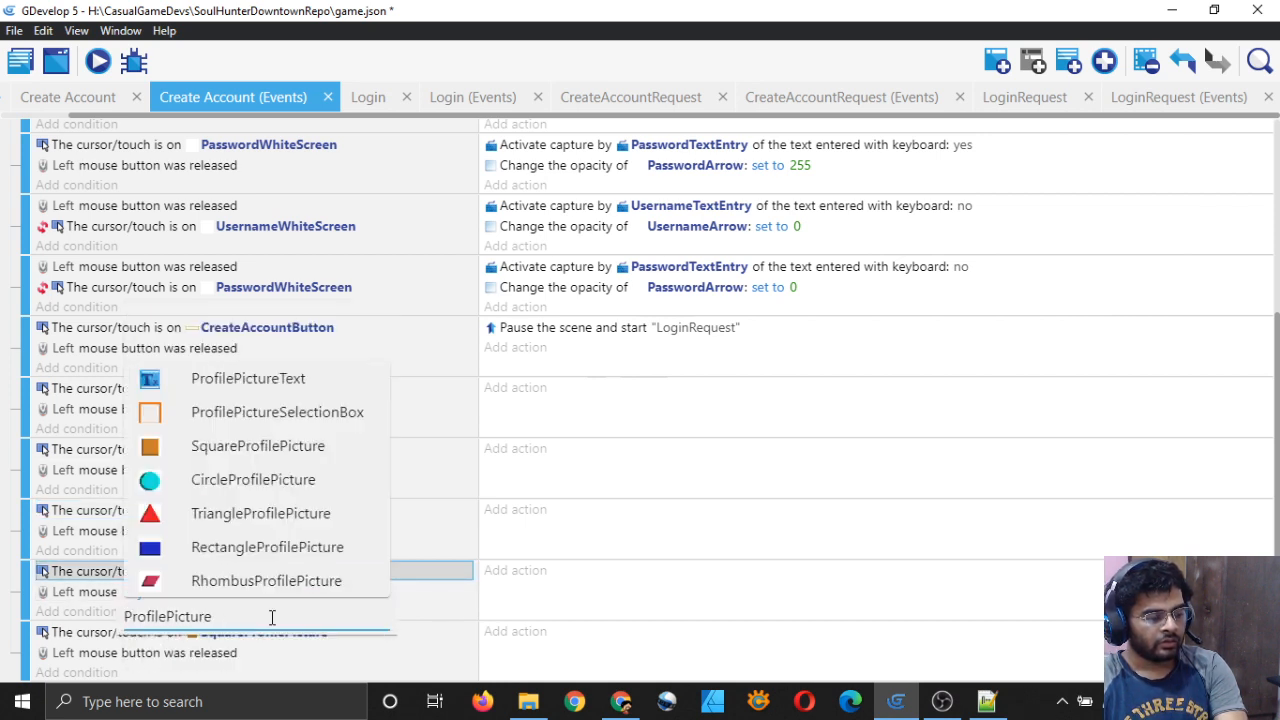
{"action": "left_click", "coordinate": [255, 547]}
{"action": "left_click", "coordinate": [229, 632]}
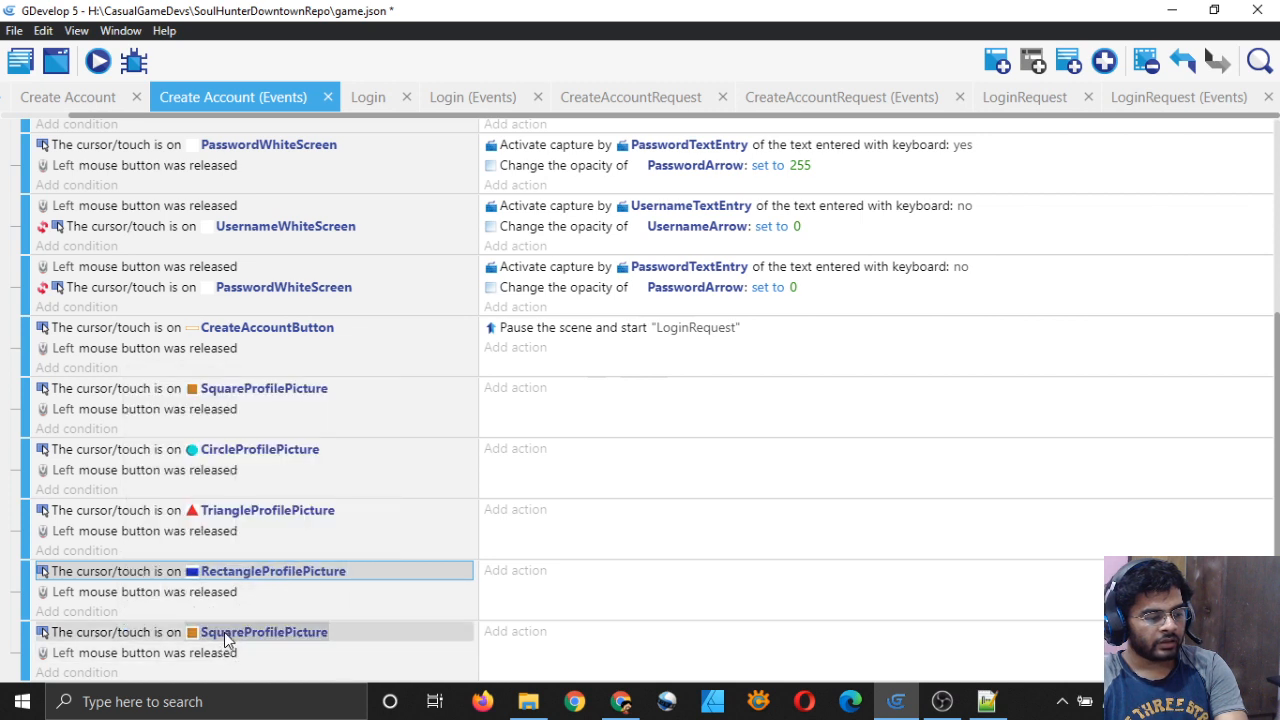
{"action": "left_click", "coordinate": [167, 594]}
{"action": "key", "text": "BackSpace"}
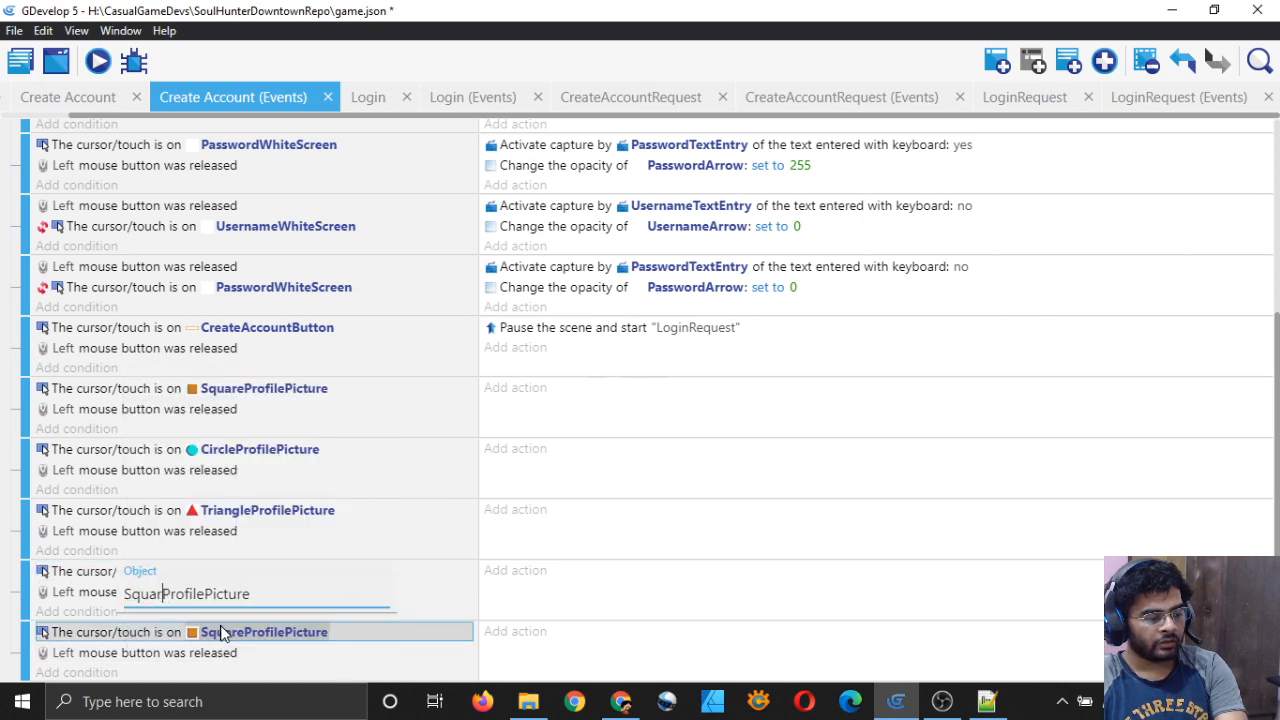
{"action": "key", "text": "BackSpace"}
{"action": "key", "text": "BackSpace"}
{"action": "key", "text": "BackSpace"}
{"action": "key", "text": "BackSpace"}
{"action": "left_click", "coordinate": [175, 557]}
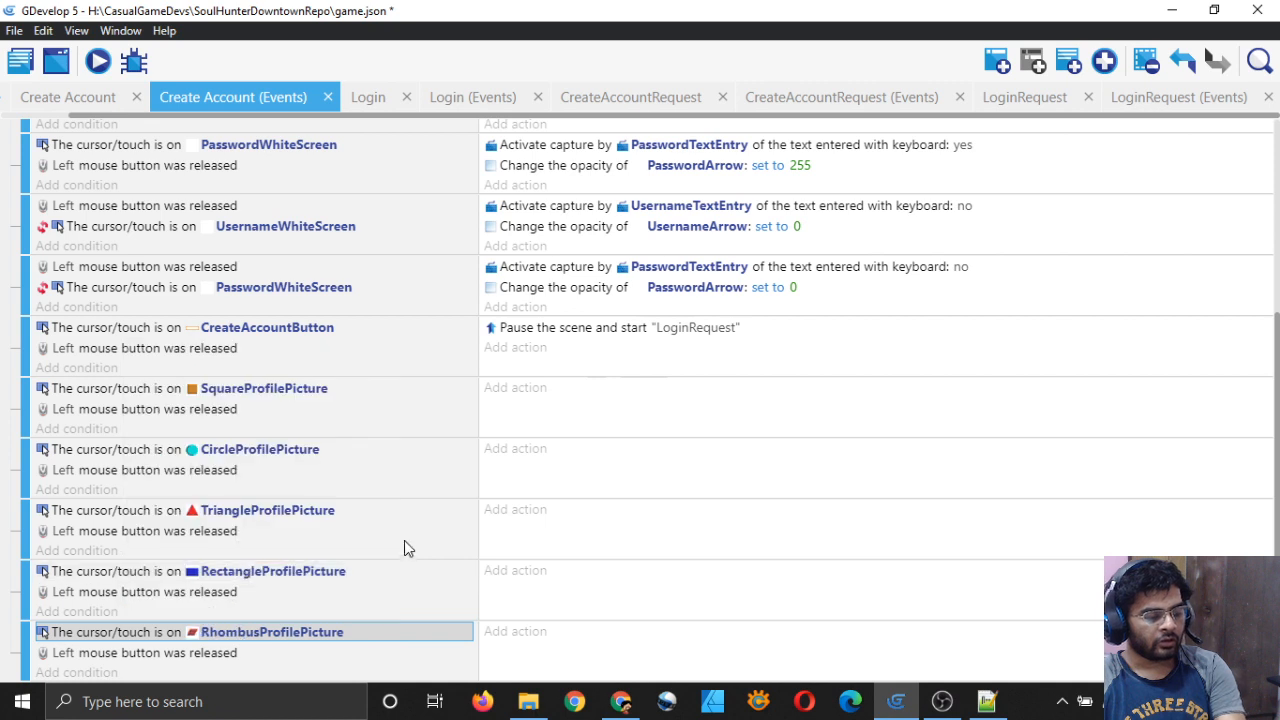
{"action": "key", "text": "ctrl+s"}
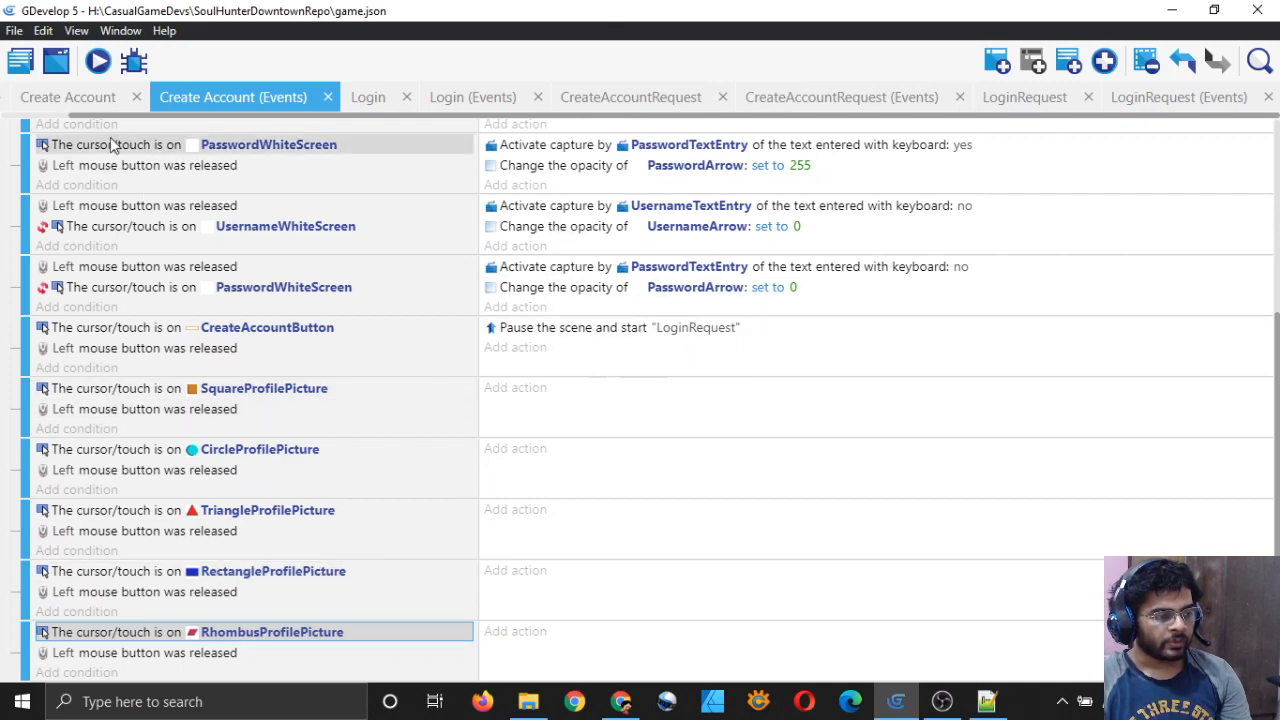
{"action": "left_click", "coordinate": [97, 108]}
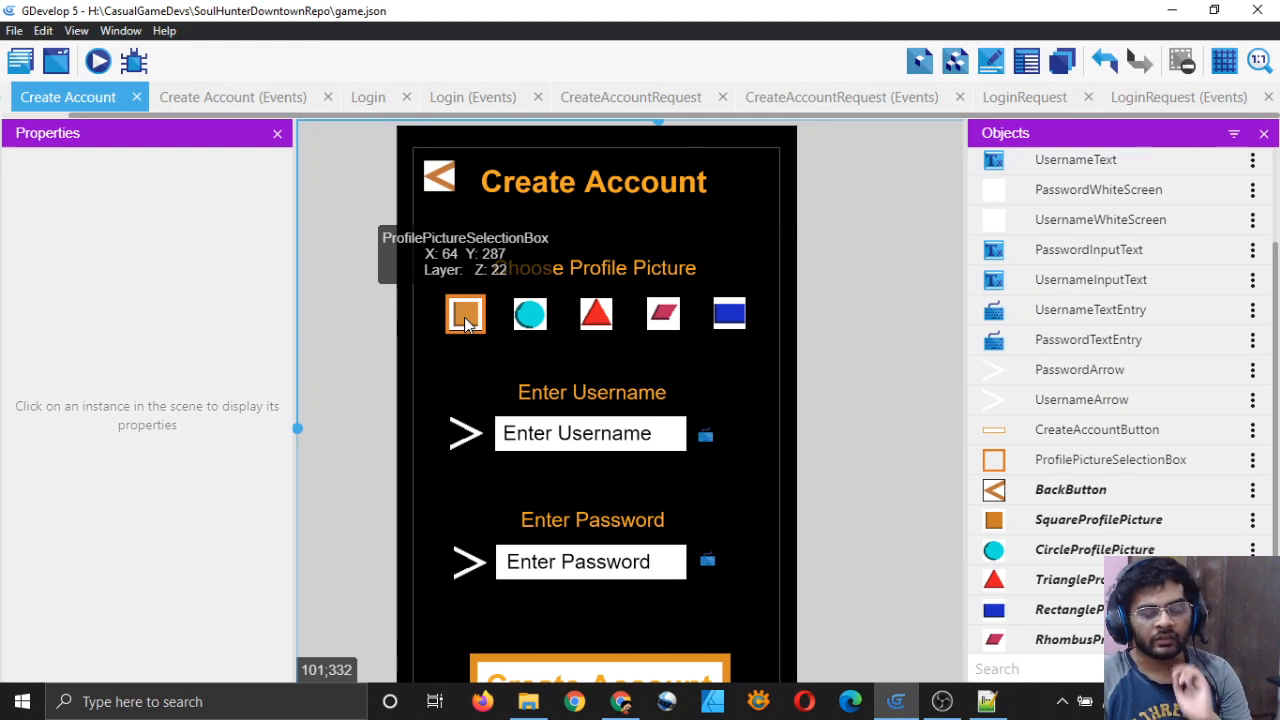
Step: Add a scene-start action setting ProfilePictureSelectionBox's X position to 64
{"action": "left_click", "coordinate": [270, 100]}
{"action": "left_click", "coordinate": [96, 100]}
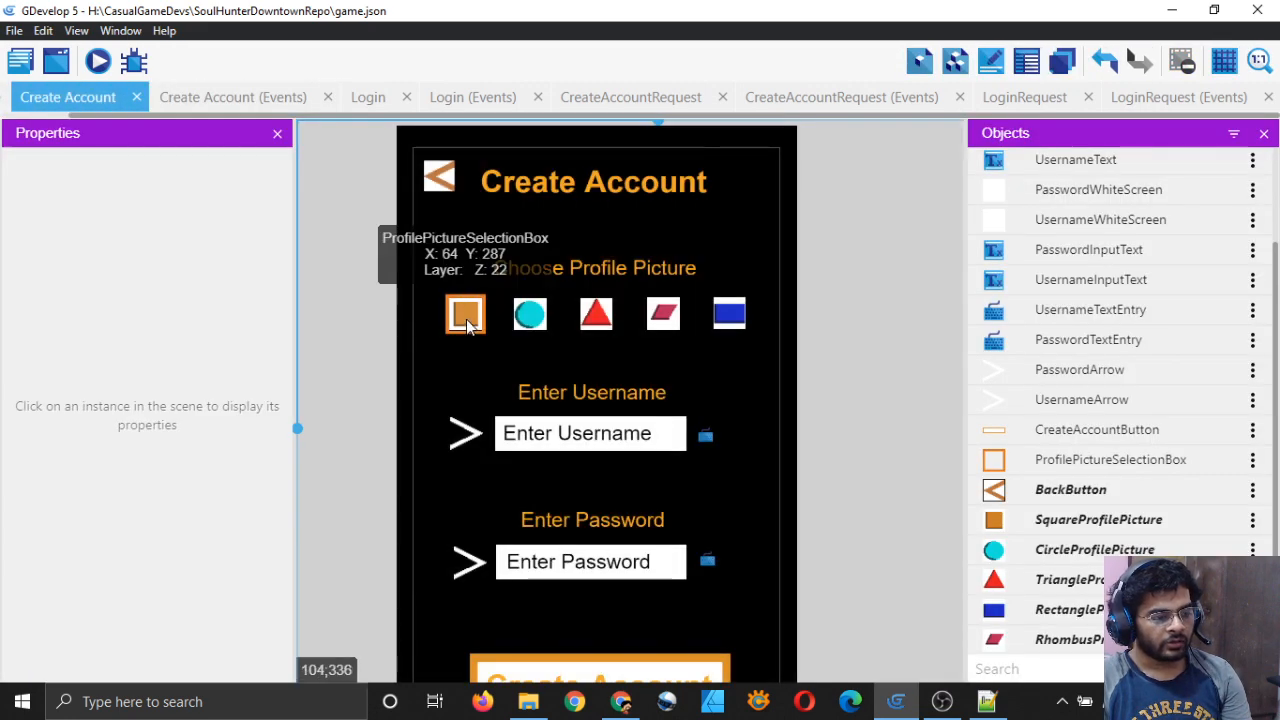
{"action": "left_click", "coordinate": [233, 97]}
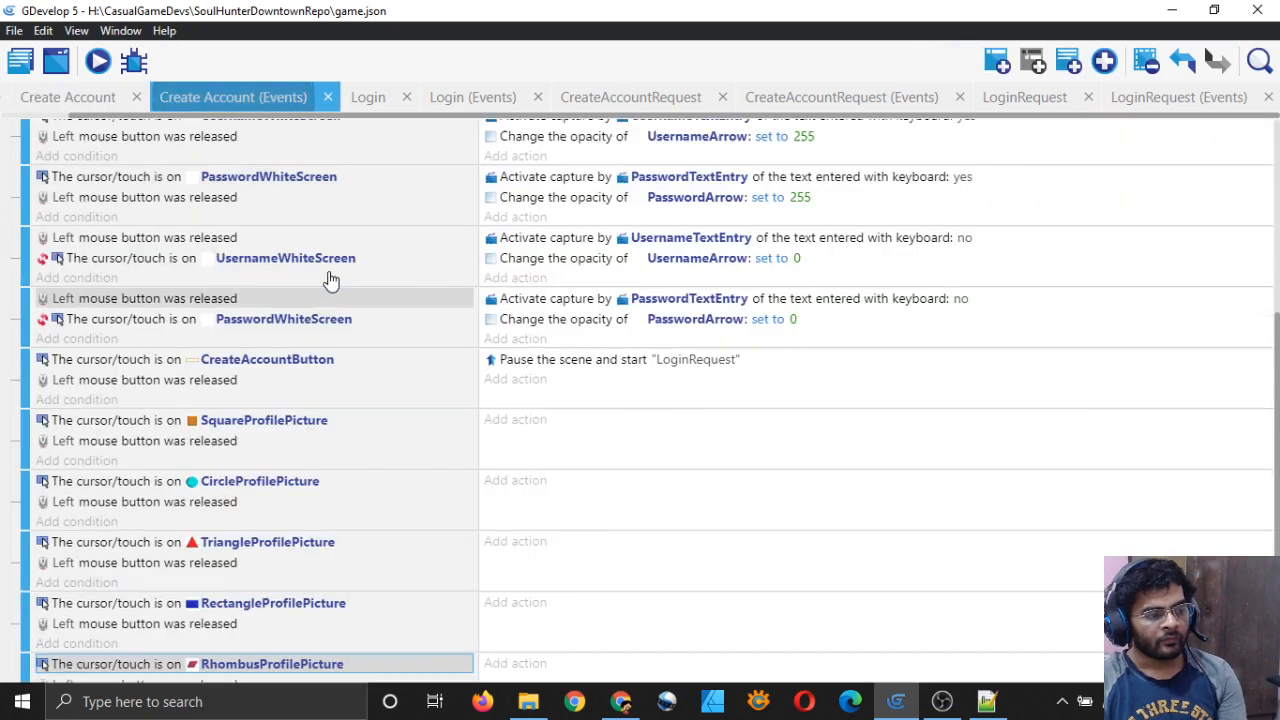
{"action": "scroll", "coordinate": [329, 277], "scroll_direction": "up", "scroll_amount": 3}
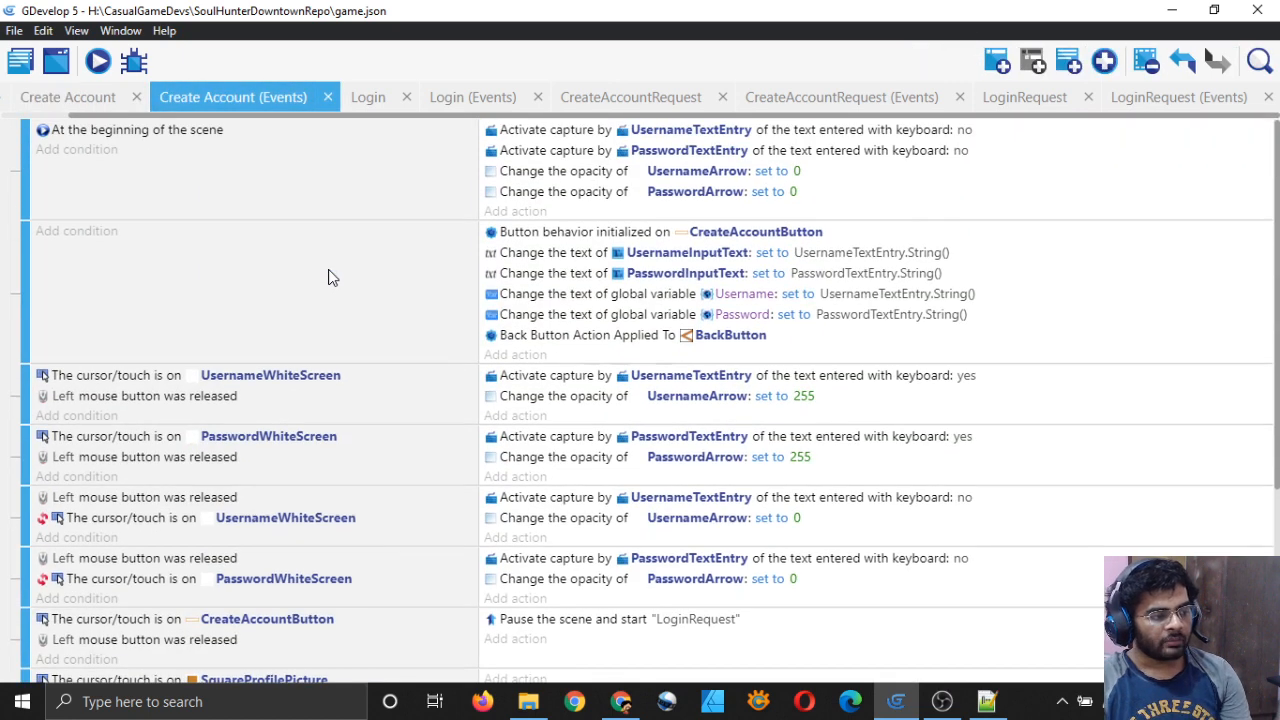
{"action": "left_click", "coordinate": [515, 211]}
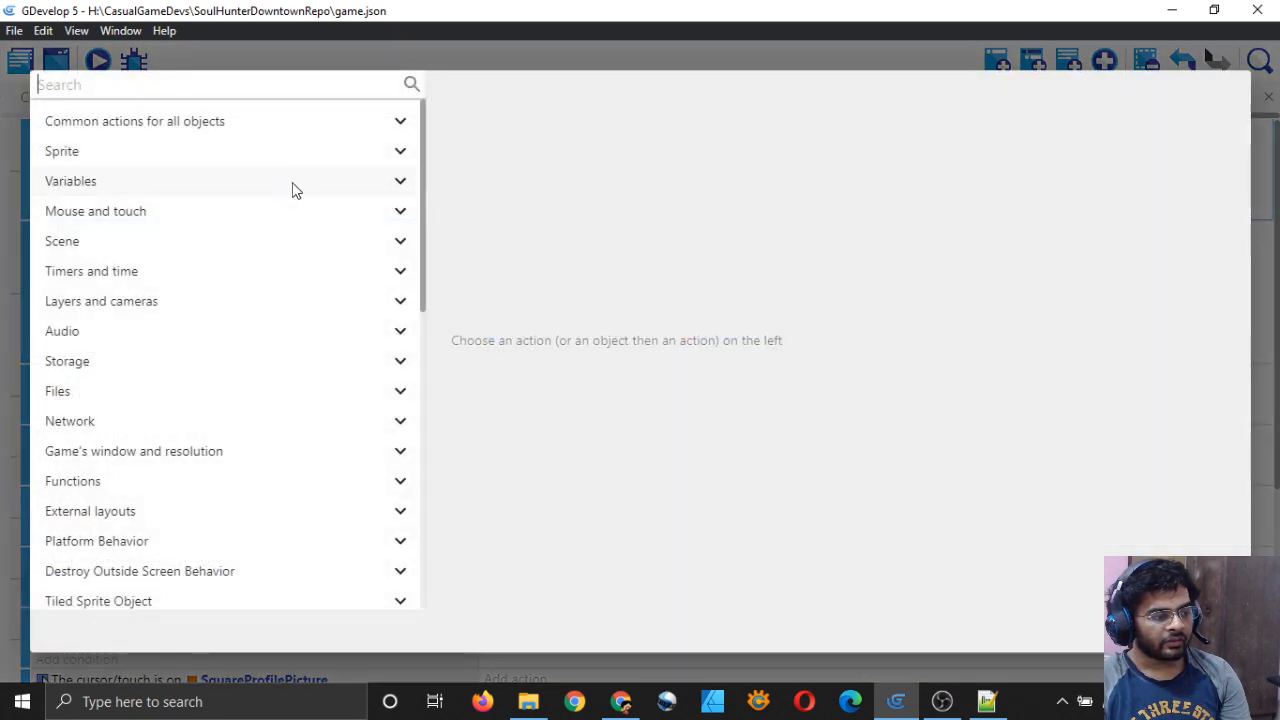
{"action": "left_click", "coordinate": [300, 122]}
{"action": "left_click", "coordinate": [145, 333]}
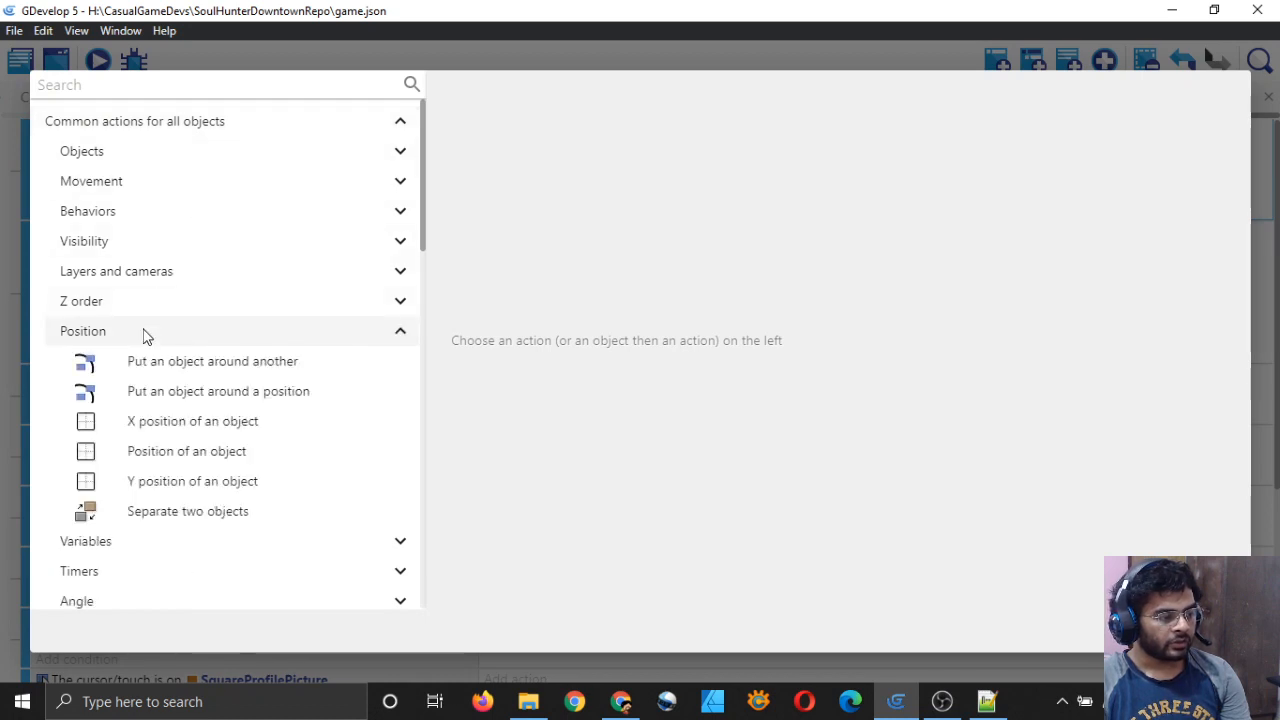
{"action": "left_click", "coordinate": [230, 424]}
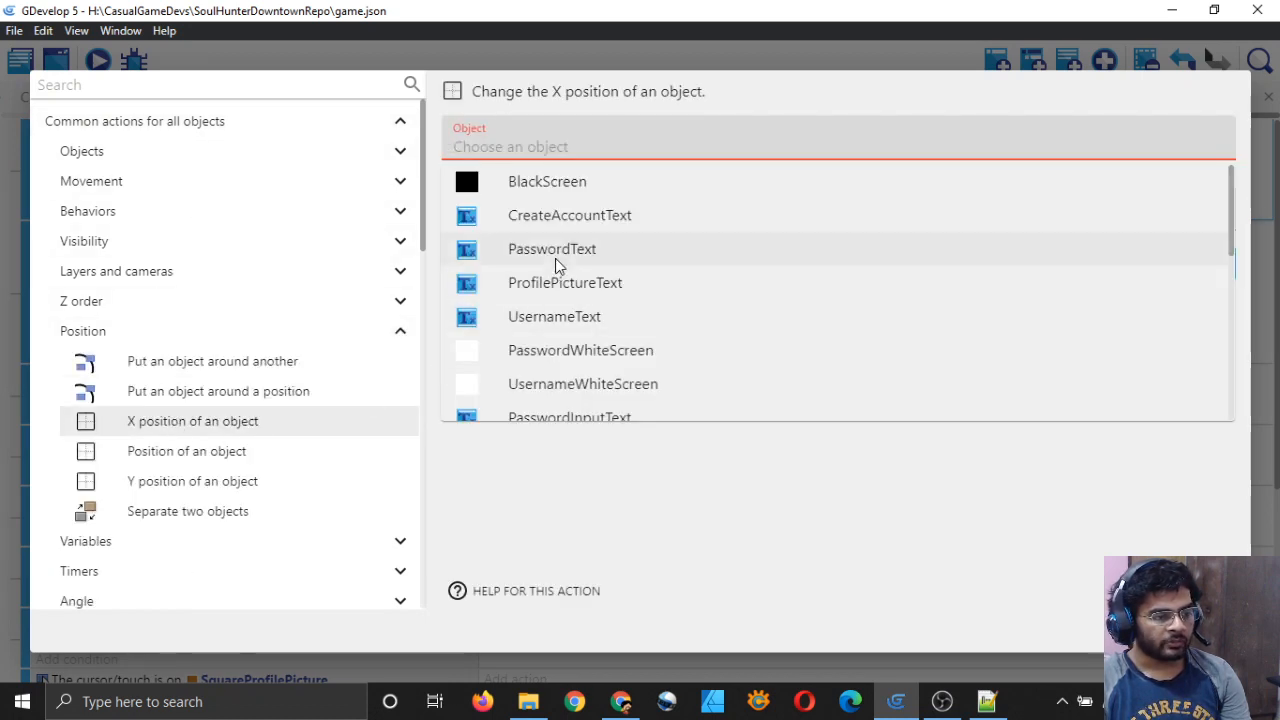
{"action": "scroll", "coordinate": [569, 300], "scroll_direction": "down", "scroll_amount": 4}
{"action": "scroll", "coordinate": [575, 238], "scroll_direction": "up", "scroll_amount": 1}
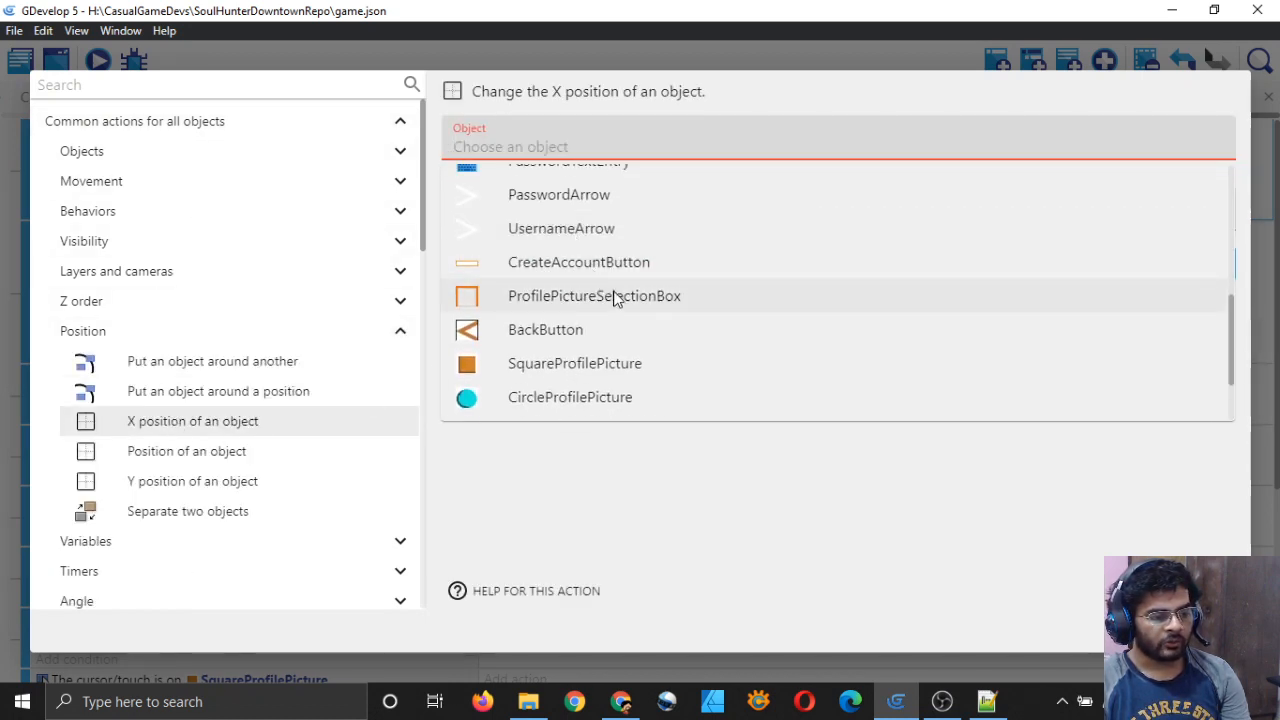
{"action": "left_click", "coordinate": [620, 296]}
{"action": "left_click", "coordinate": [618, 212]}
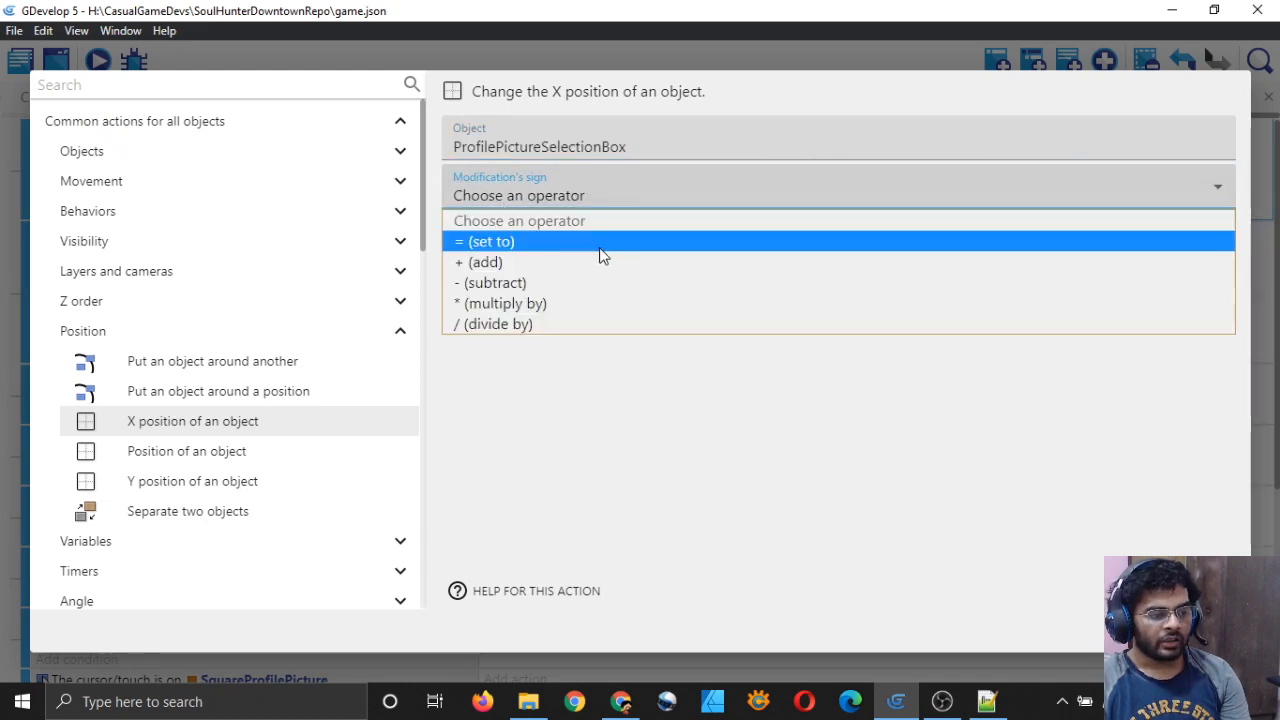
{"action": "left_click", "coordinate": [615, 242]}
{"action": "left_click", "coordinate": [620, 244]}
{"action": "type", "text": "64"}
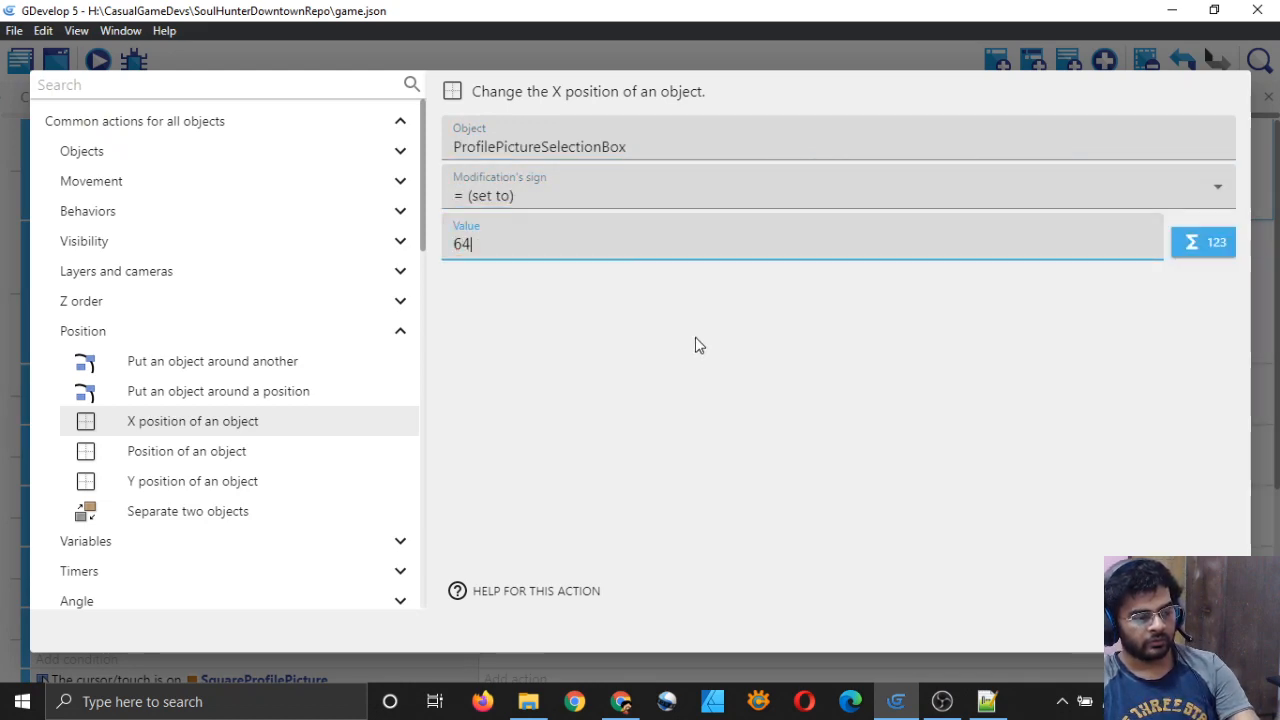
{"action": "key", "text": "Return"}
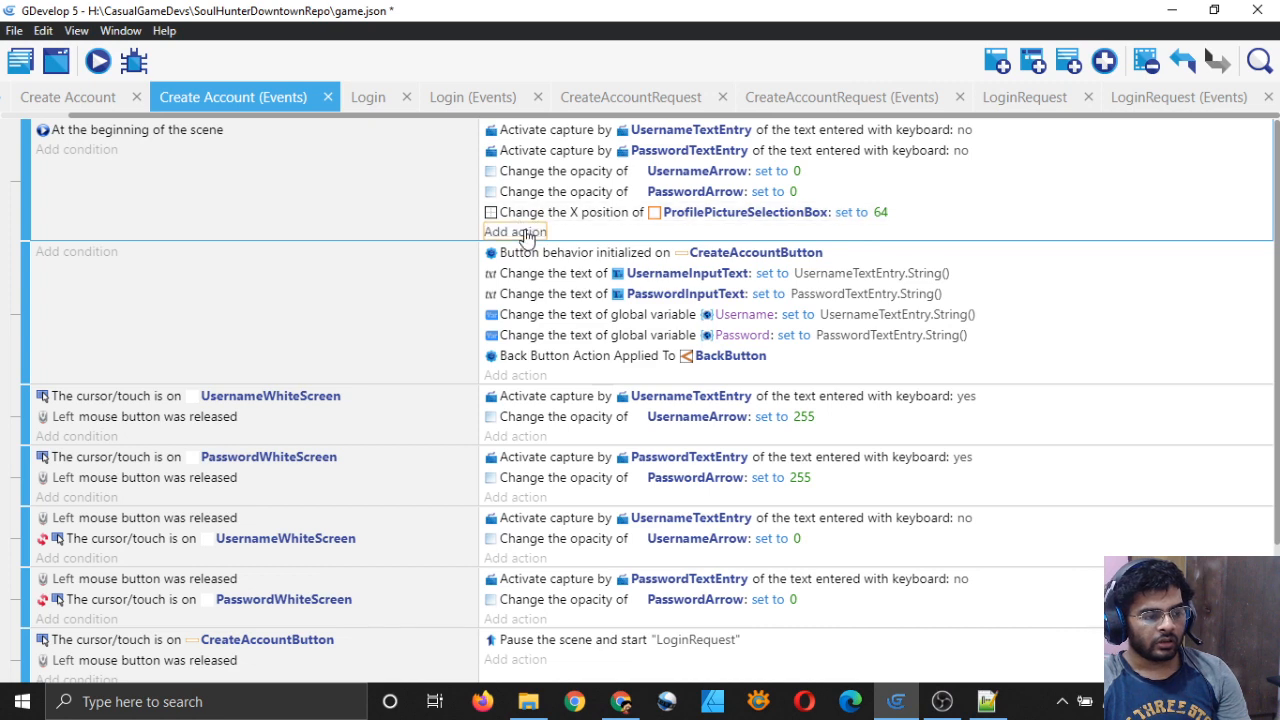
Step: Add a full 'Position of an object' action for ProfilePictureSelectionBox at scene start
{"action": "left_click", "coordinate": [520, 234]}
{"action": "left_click", "coordinate": [278, 128]}
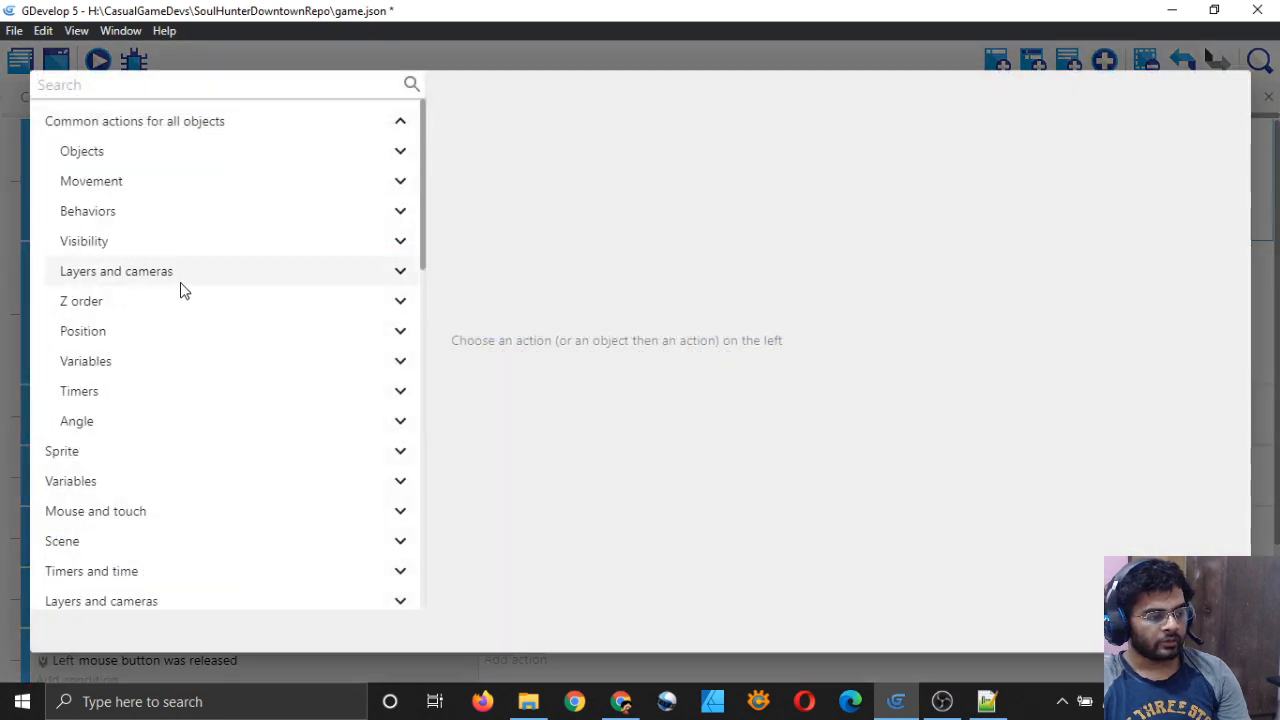
{"action": "left_click", "coordinate": [149, 364]}
{"action": "left_click", "coordinate": [141, 350]}
{"action": "left_click", "coordinate": [126, 336]}
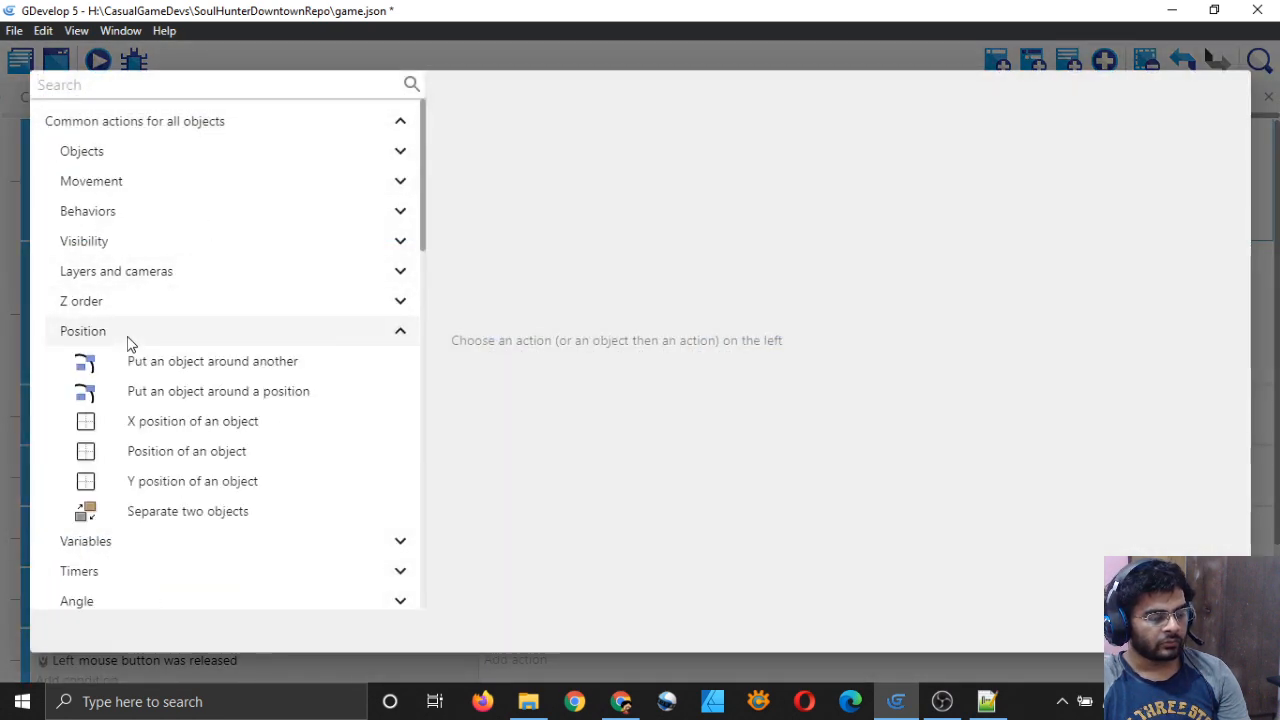
{"action": "left_click", "coordinate": [167, 490]}
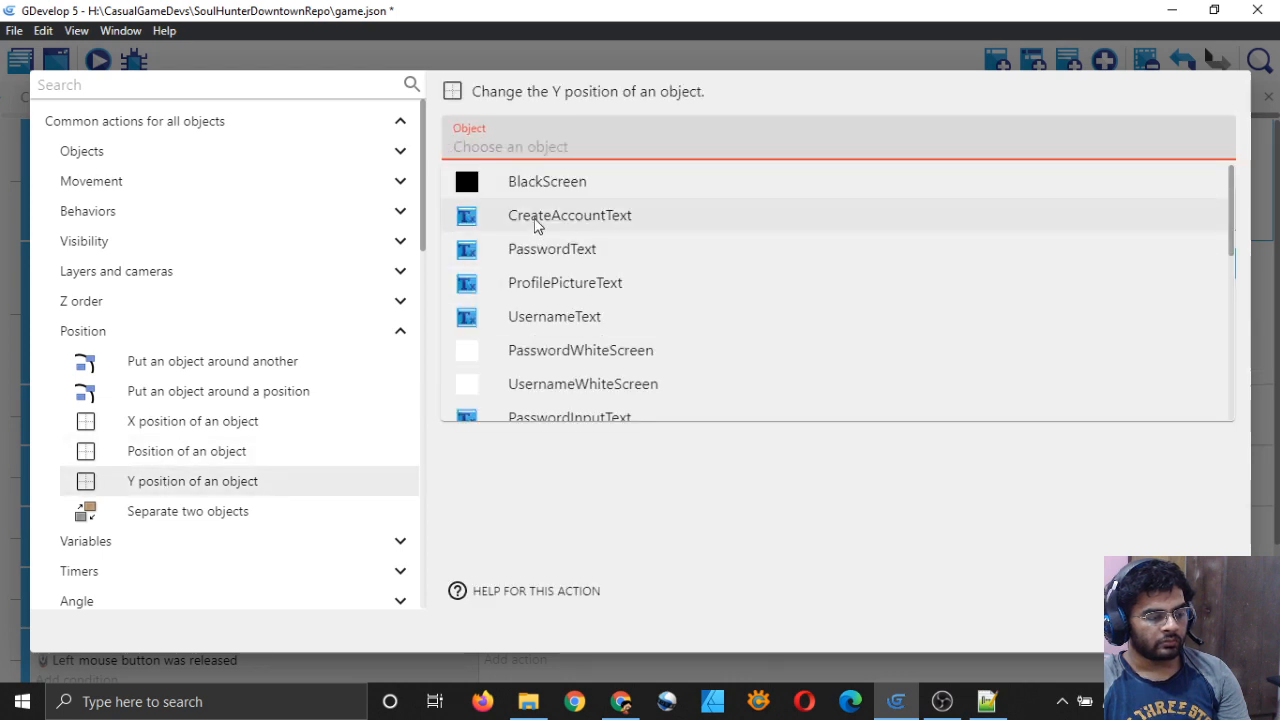
{"action": "left_click", "coordinate": [180, 455]}
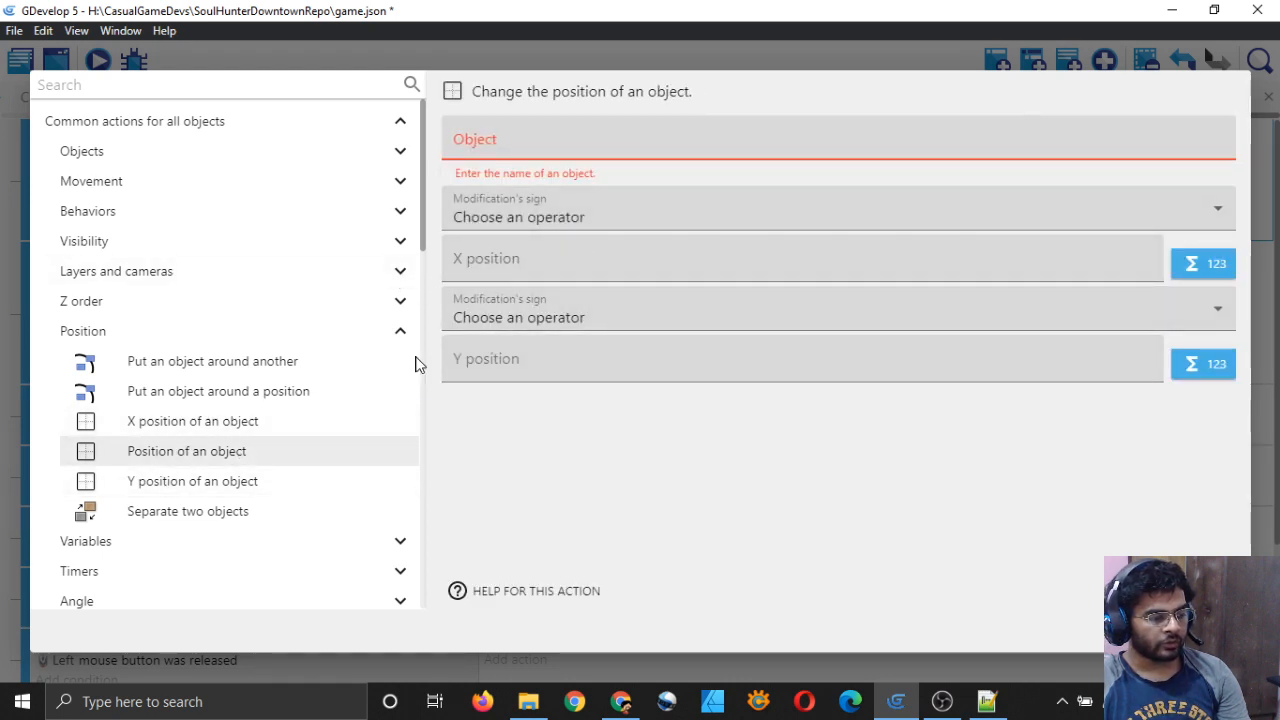
{"action": "left_click", "coordinate": [606, 140]}
{"action": "scroll", "coordinate": [553, 347], "scroll_direction": "down", "scroll_amount": 1}
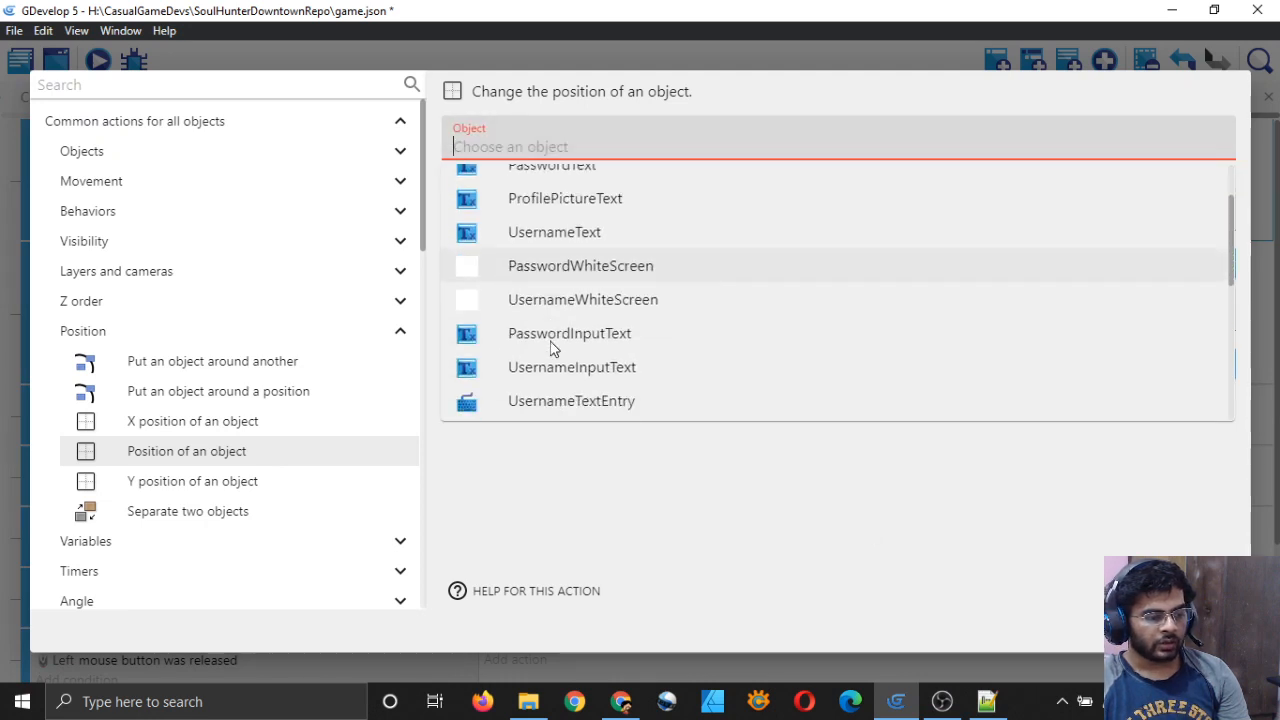
{"action": "scroll", "coordinate": [553, 345], "scroll_direction": "down", "scroll_amount": 3}
{"action": "left_click", "coordinate": [560, 280]}
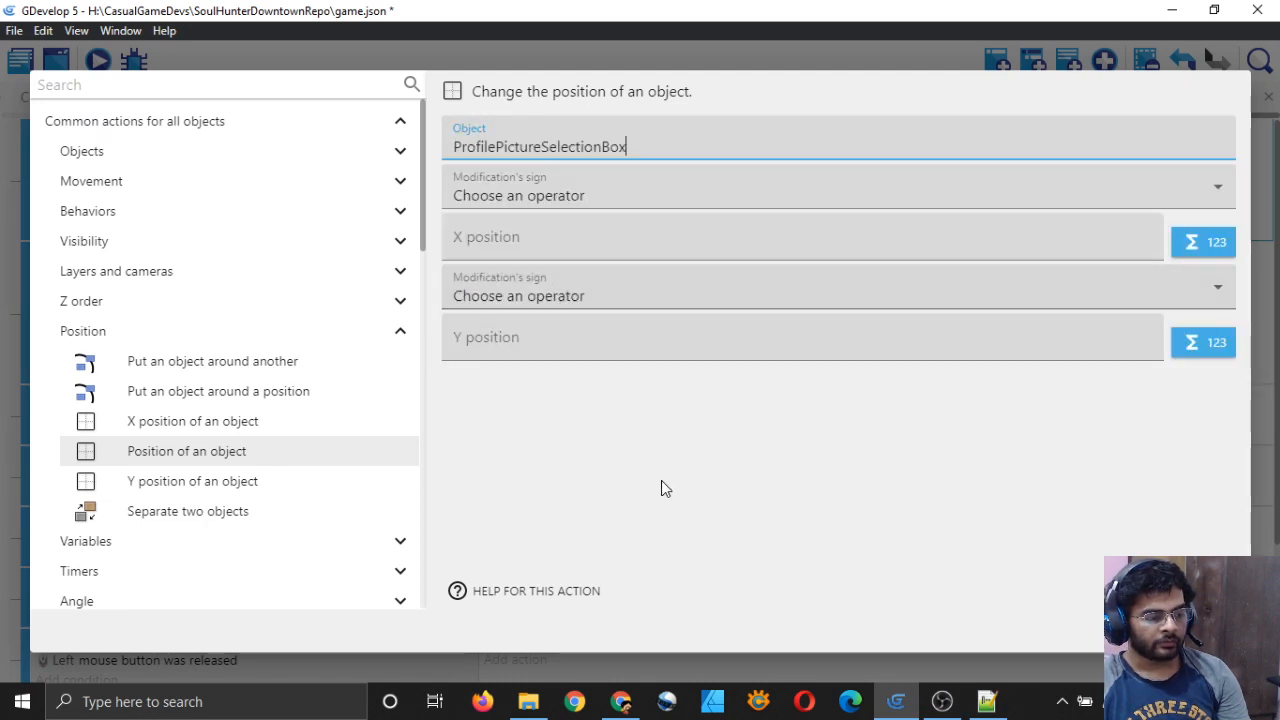
Step: Set the action's X position to 64 and Y position to 287
{"action": "left_click", "coordinate": [621, 205]}
{"action": "left_click", "coordinate": [606, 241]}
{"action": "left_click", "coordinate": [624, 235]}
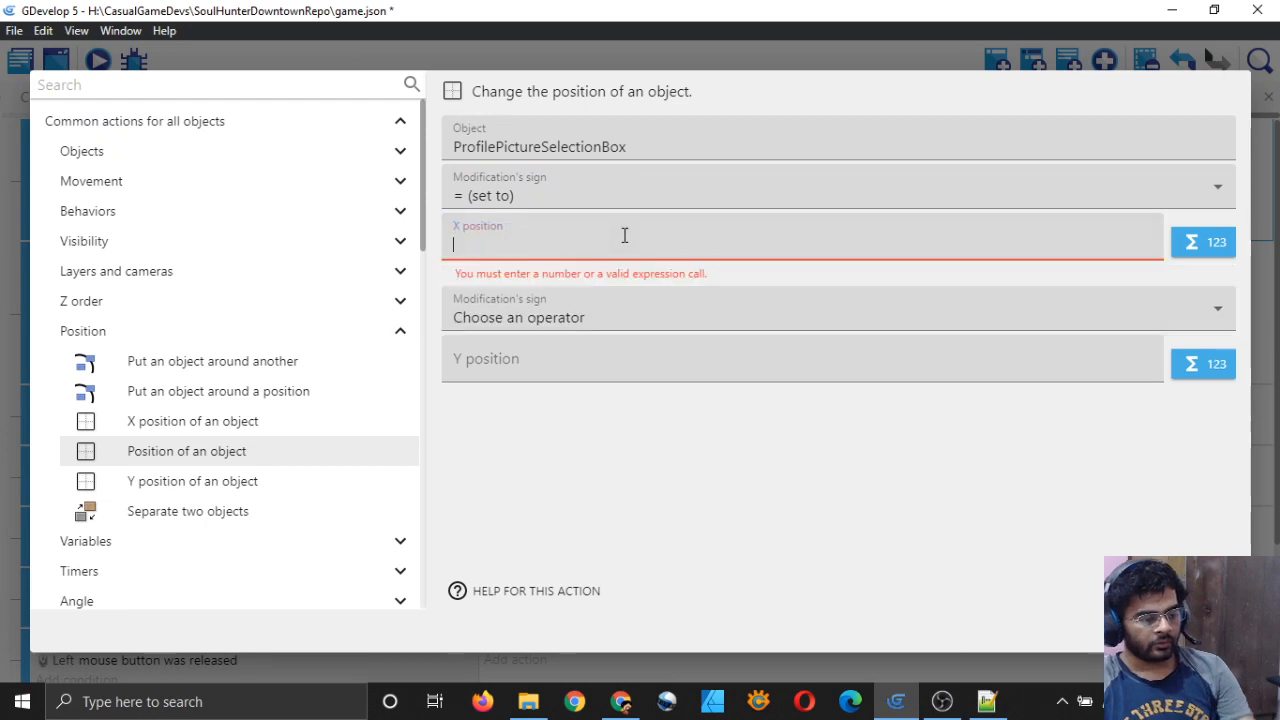
{"action": "type", "text": "64"}
{"action": "left_click", "coordinate": [600, 296]}
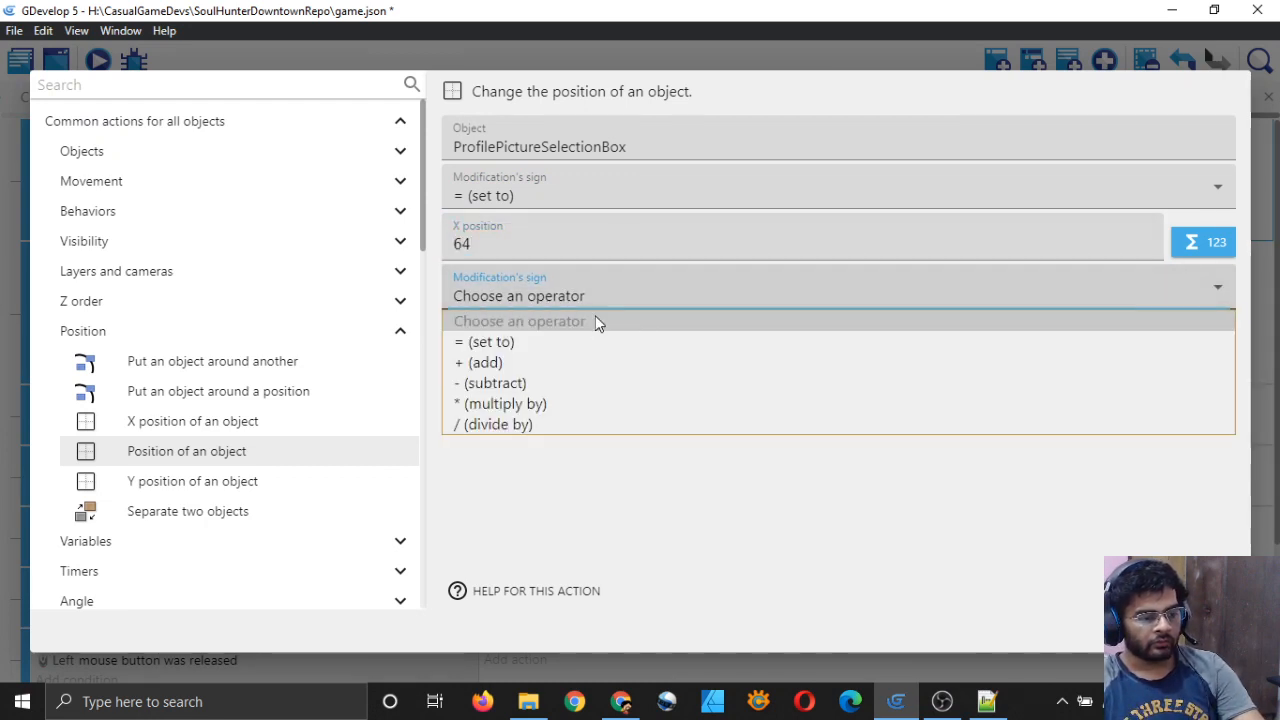
{"action": "left_click", "coordinate": [579, 341]}
{"action": "left_click", "coordinate": [623, 355]}
{"action": "type", "text": "287"}
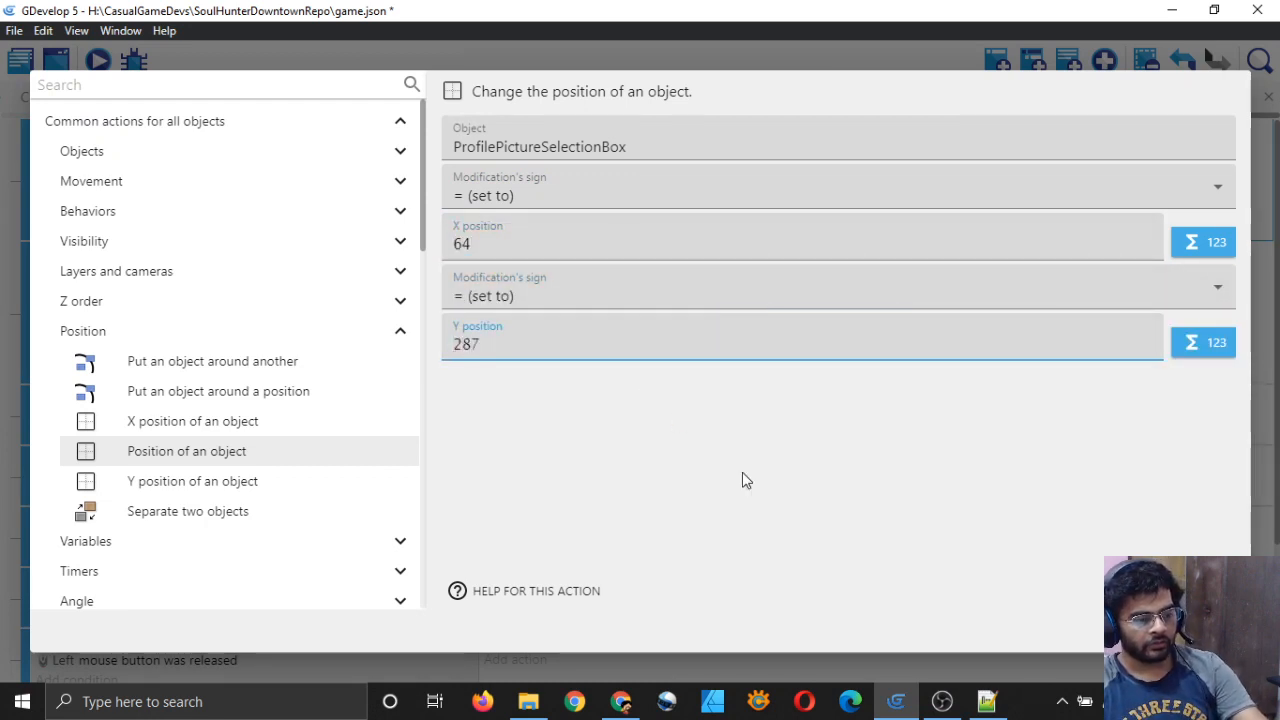
{"action": "left_click", "coordinate": [743, 472]}
{"action": "left_click", "coordinate": [1206, 631]}
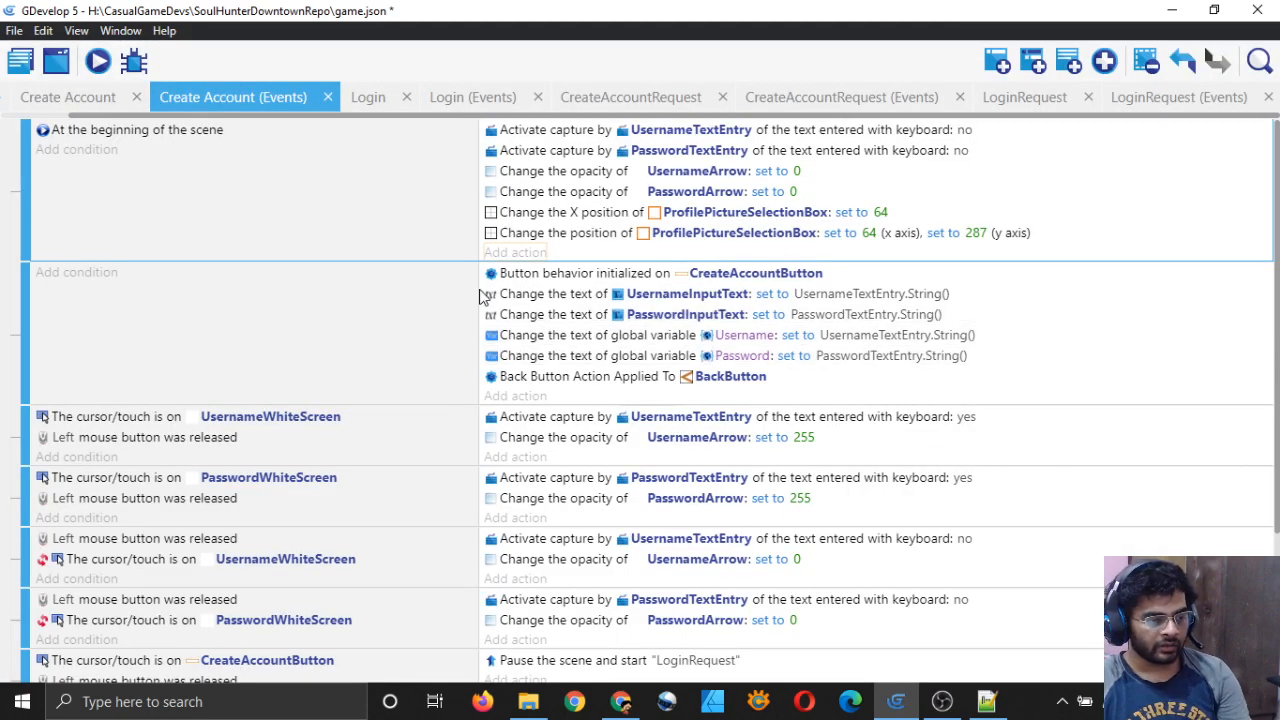
Step: Delete the old X-only position action and view the scene layout
{"action": "left_click", "coordinate": [508, 213]}
{"action": "right_click", "coordinate": [526, 212]}
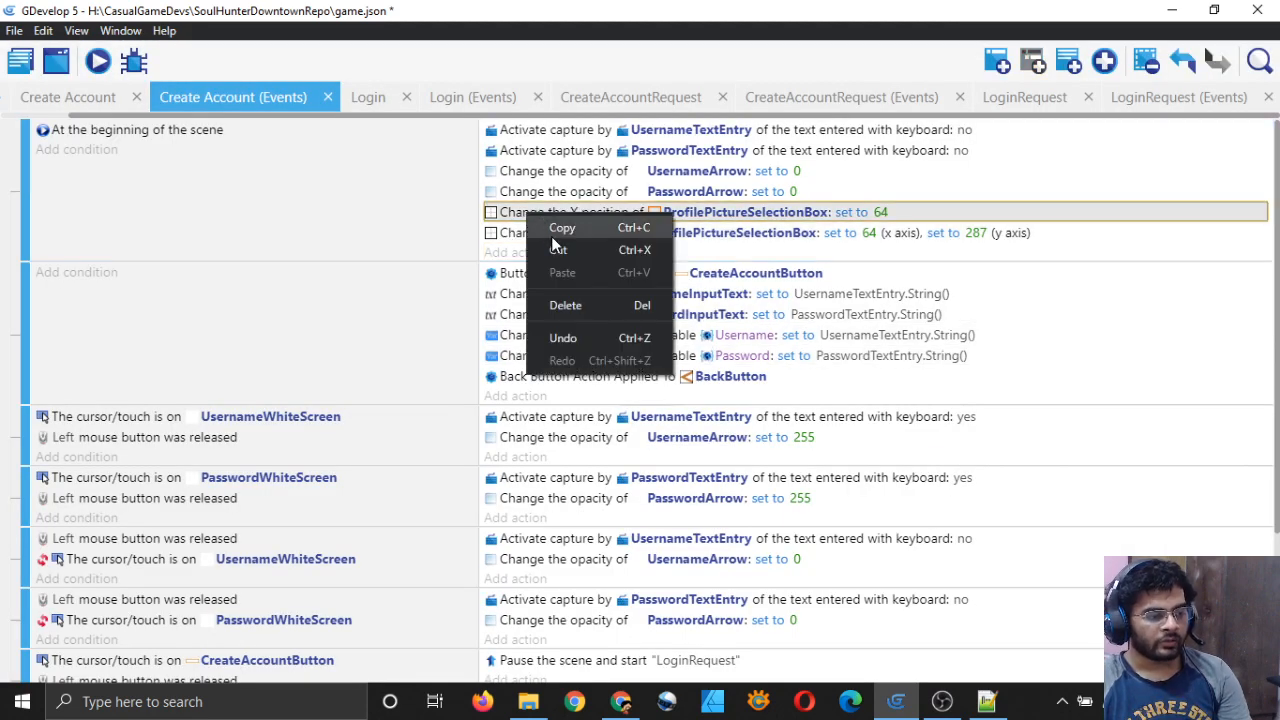
{"action": "left_click", "coordinate": [569, 301]}
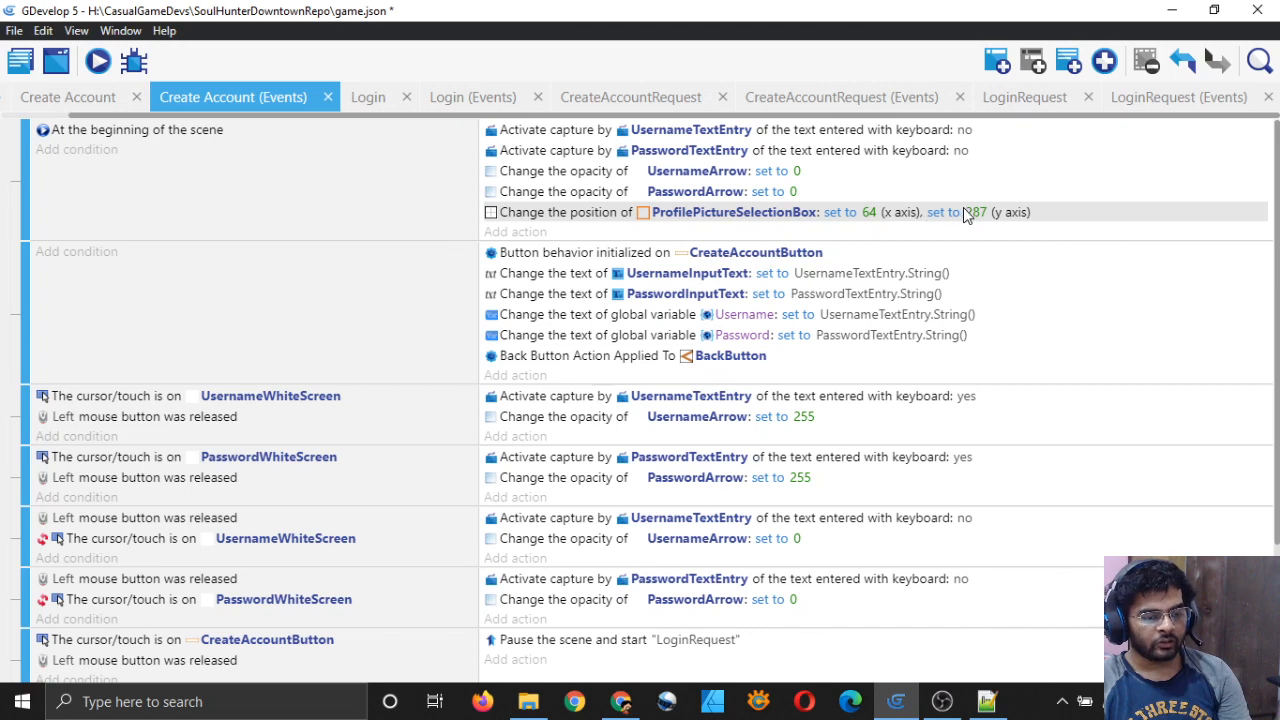
{"action": "left_click", "coordinate": [90, 97]}
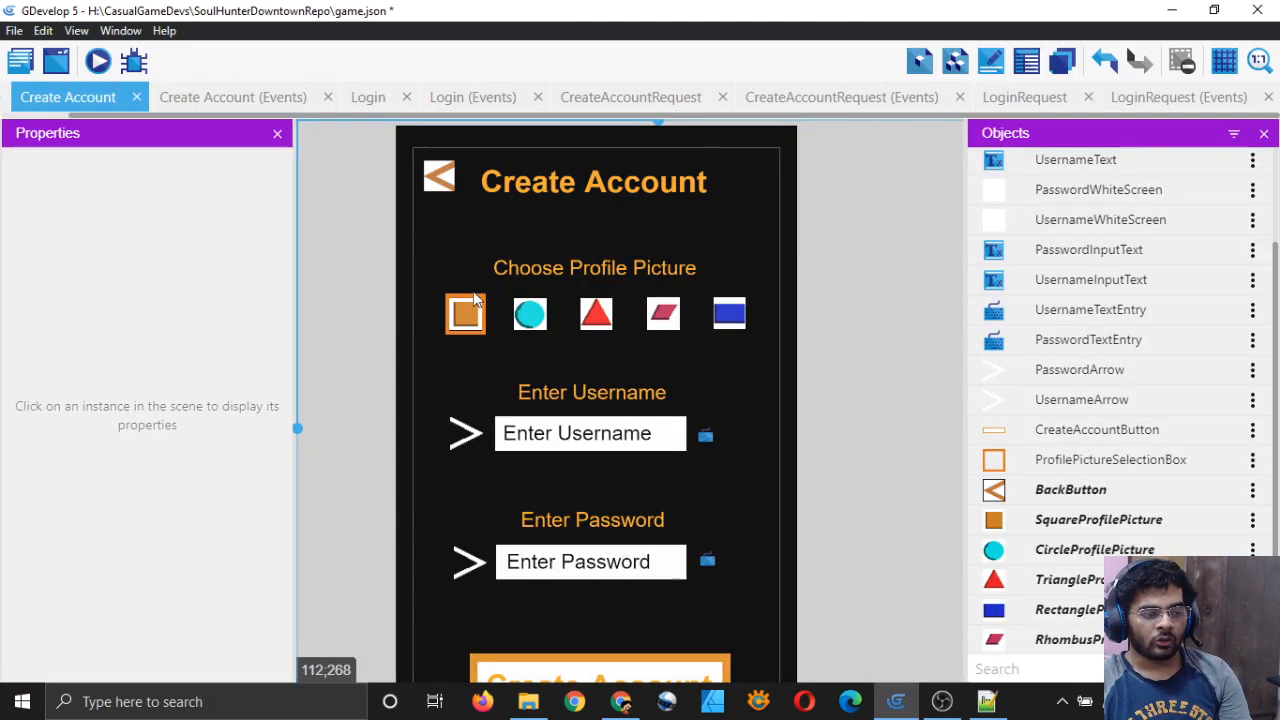
Step: Save the project and return to the Create Account events without adding an action
{"action": "key", "text": "ctrl+s"}
{"action": "left_click", "coordinate": [258, 97]}
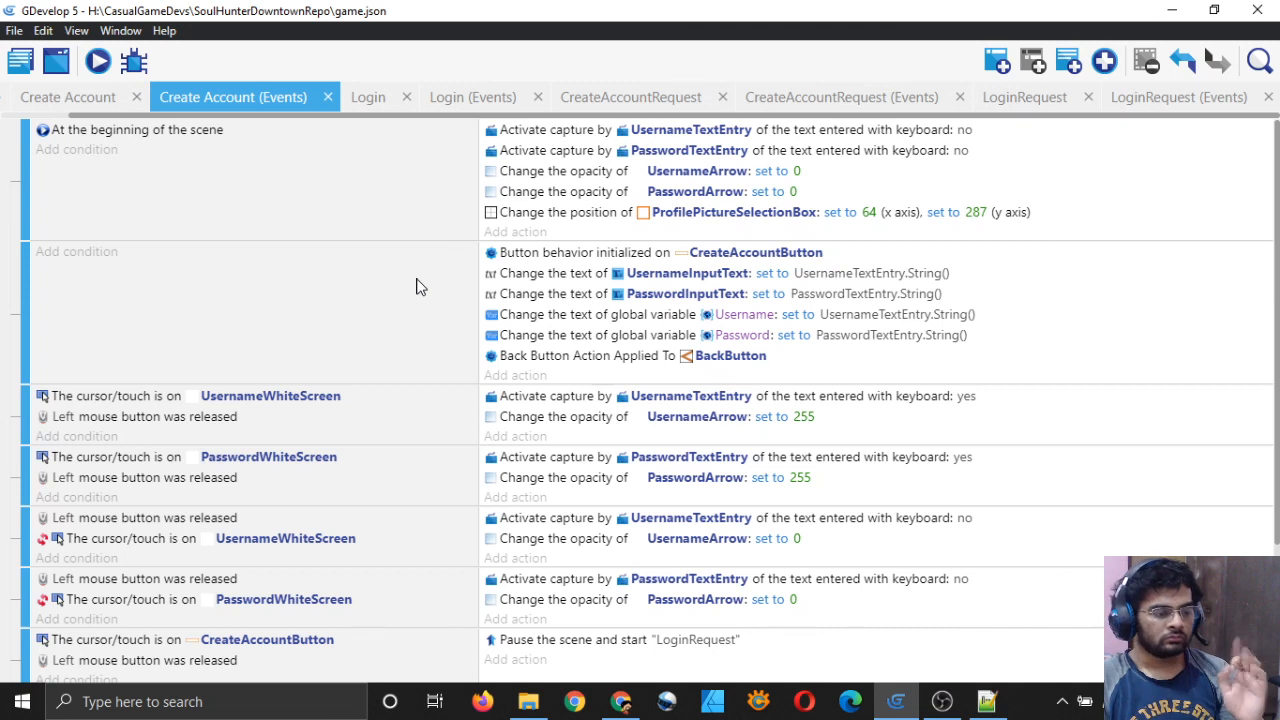
{"action": "left_click", "coordinate": [514, 232]}
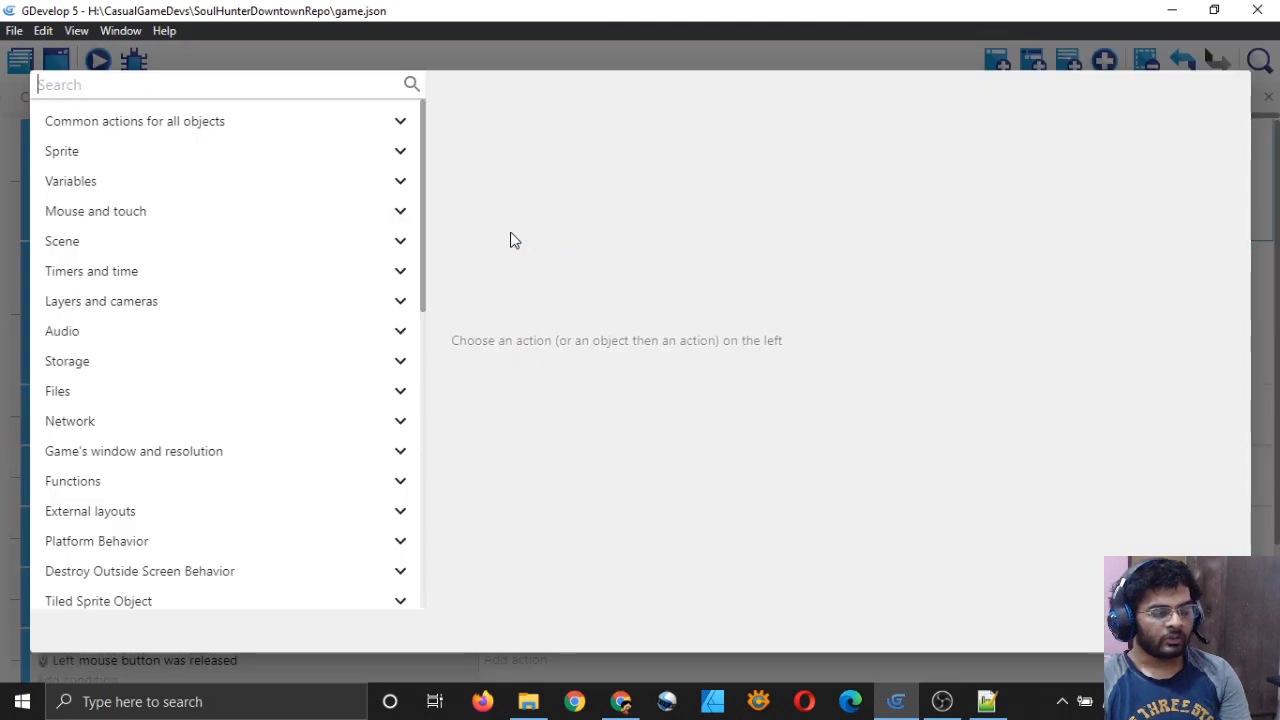
{"action": "key", "text": "Escape"}
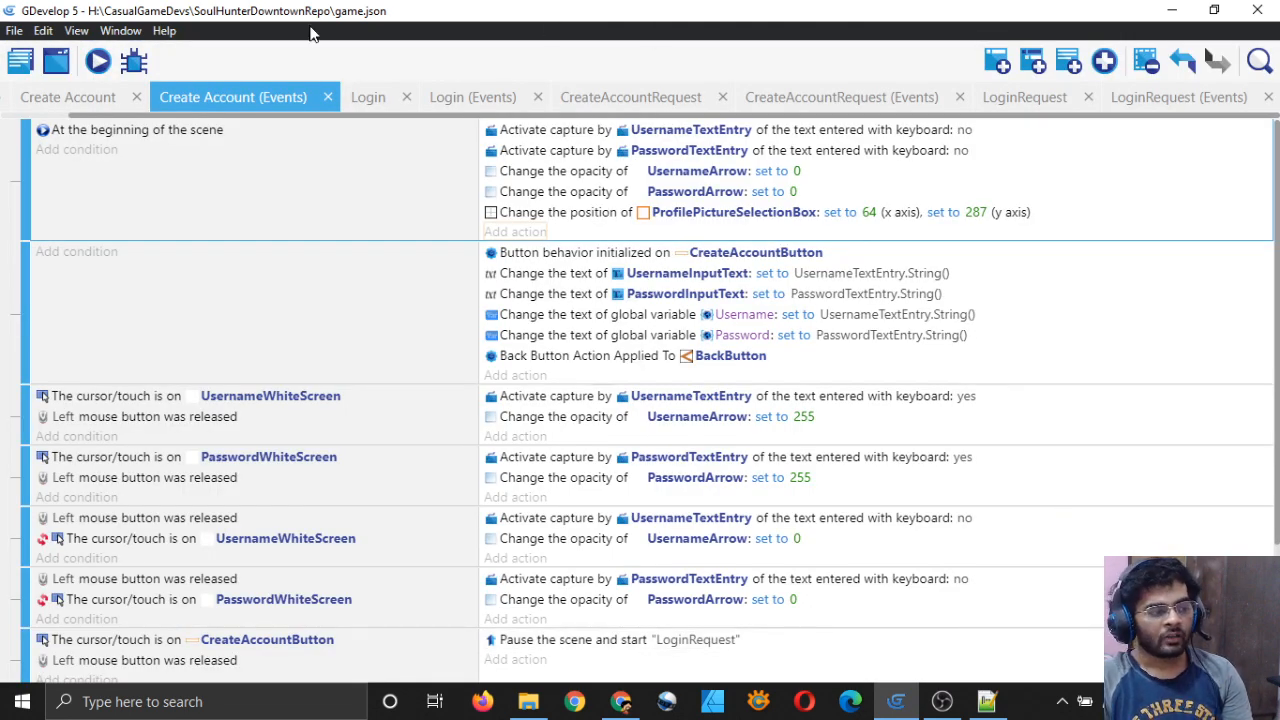
Step: Inspect the project's global variables in Game settings, then close them unchanged
{"action": "left_click", "coordinate": [18, 66]}
{"action": "left_click", "coordinate": [157, 118]}
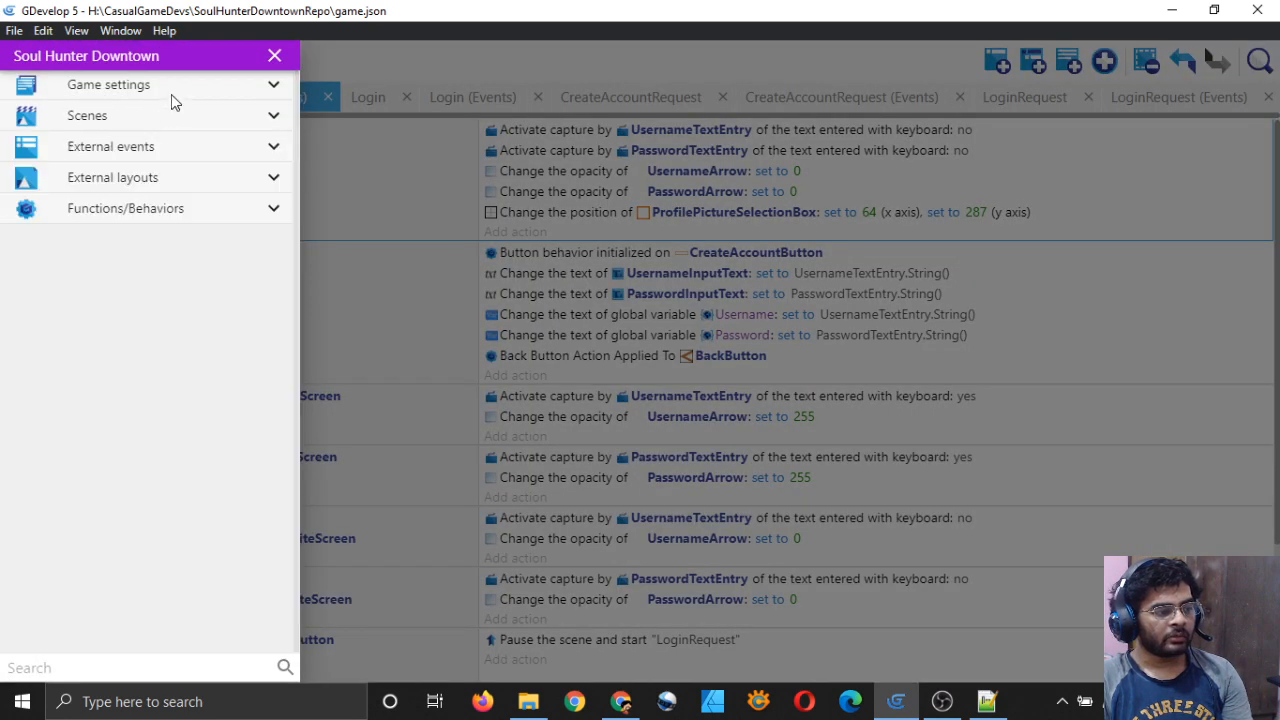
{"action": "left_click", "coordinate": [171, 92]}
{"action": "left_click", "coordinate": [128, 146]}
{"action": "scroll", "coordinate": [385, 400], "scroll_direction": "down", "scroll_amount": 5}
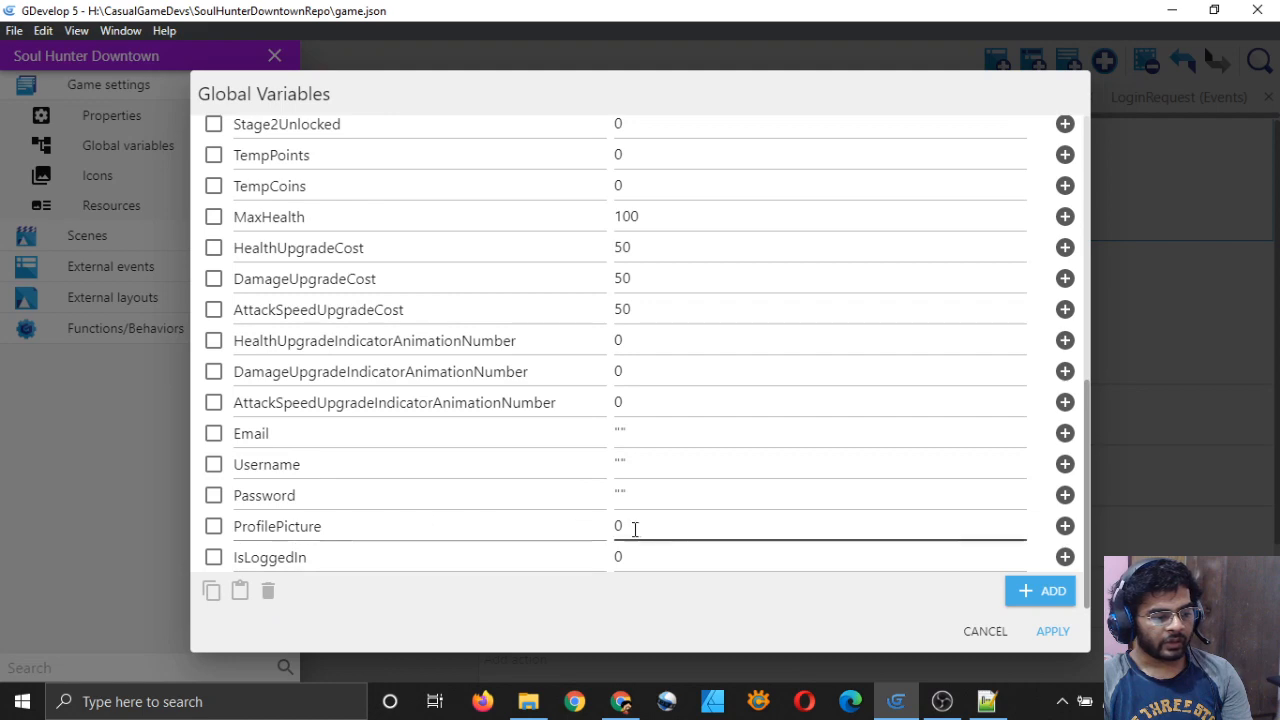
{"action": "left_click", "coordinate": [983, 631]}
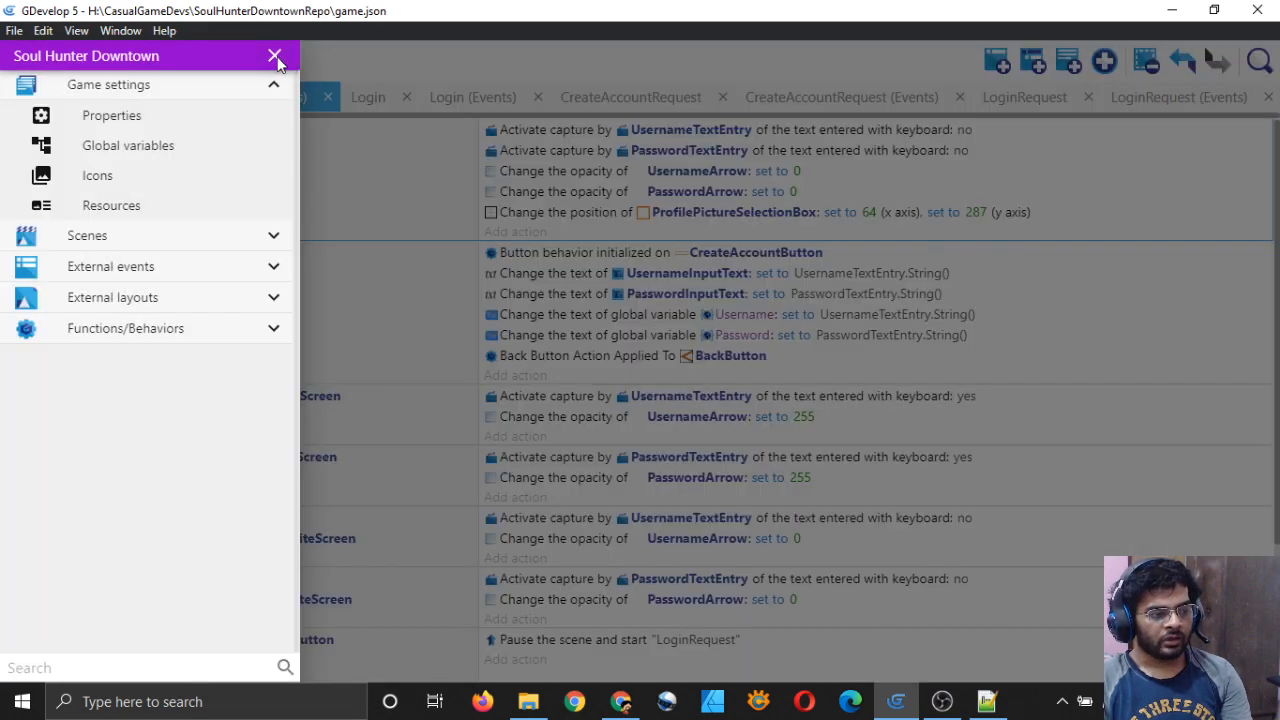
{"action": "left_click", "coordinate": [275, 57]}
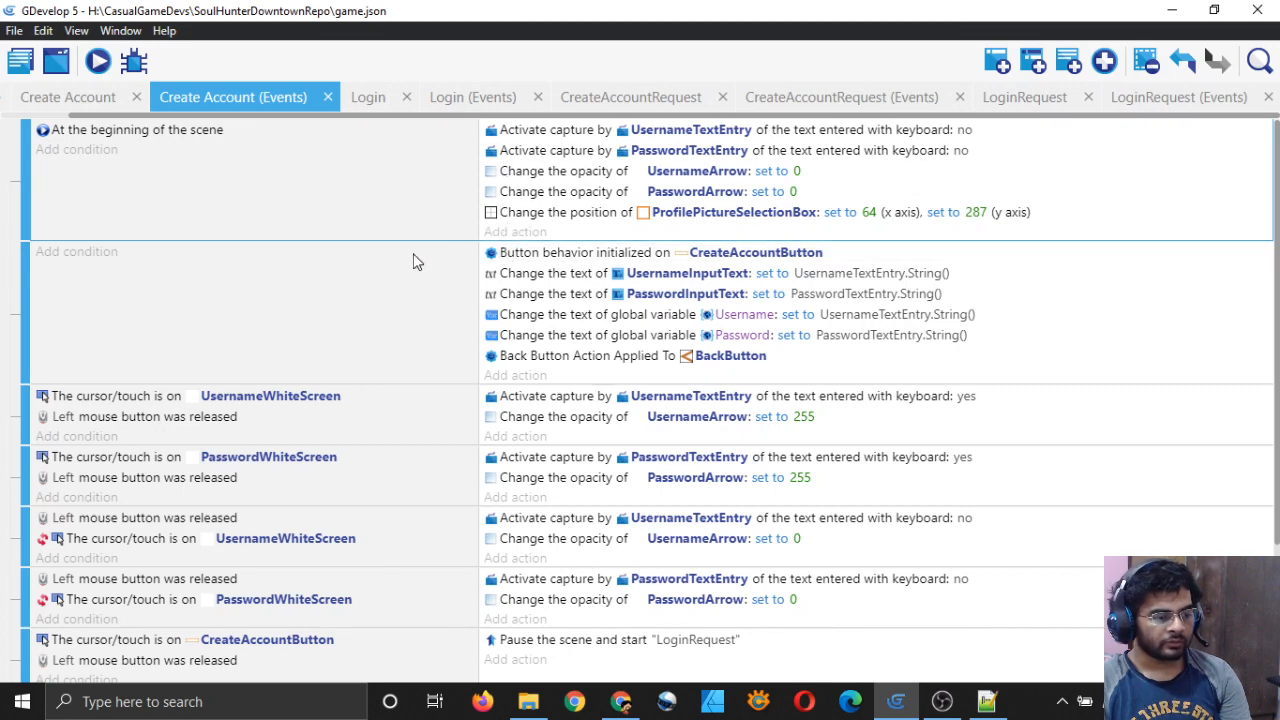
Step: Copy the scene-start position action (64, 287) into the SquareProfilePicture and CircleProfilePicture events
{"action": "scroll", "coordinate": [460, 300], "scroll_direction": "down", "scroll_amount": 3}
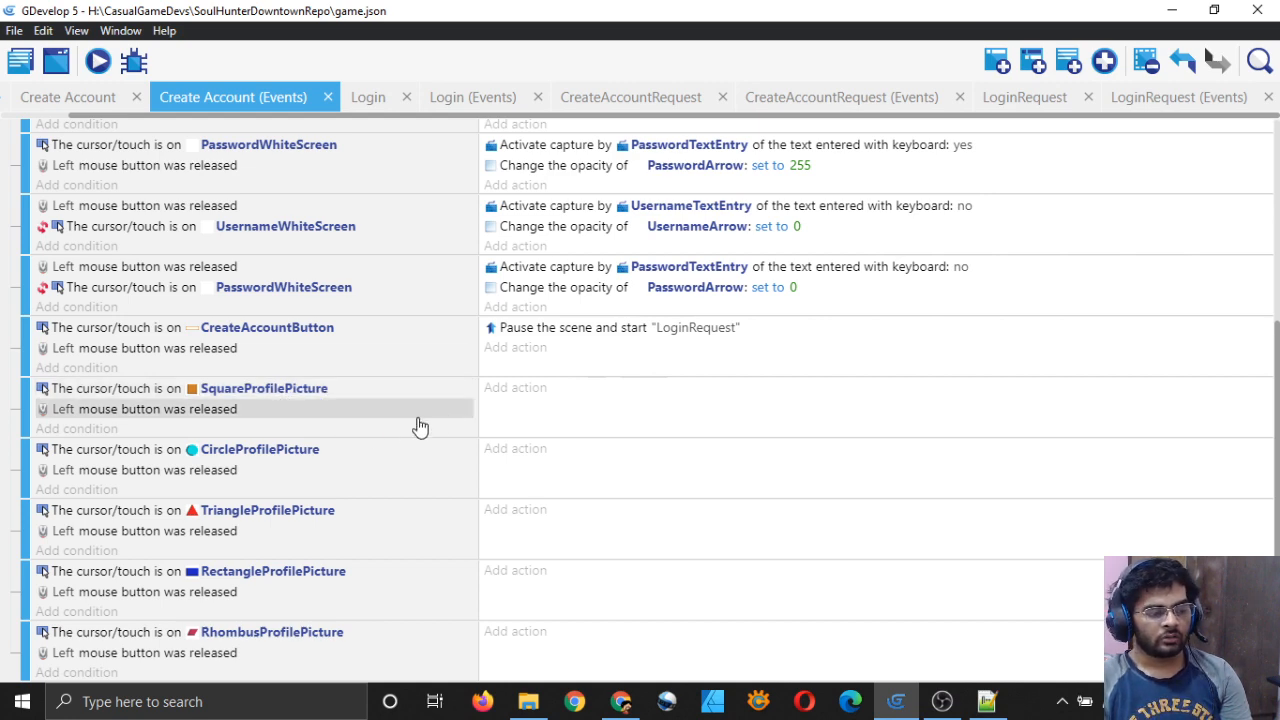
{"action": "scroll", "coordinate": [393, 411], "scroll_direction": "up", "scroll_amount": 3}
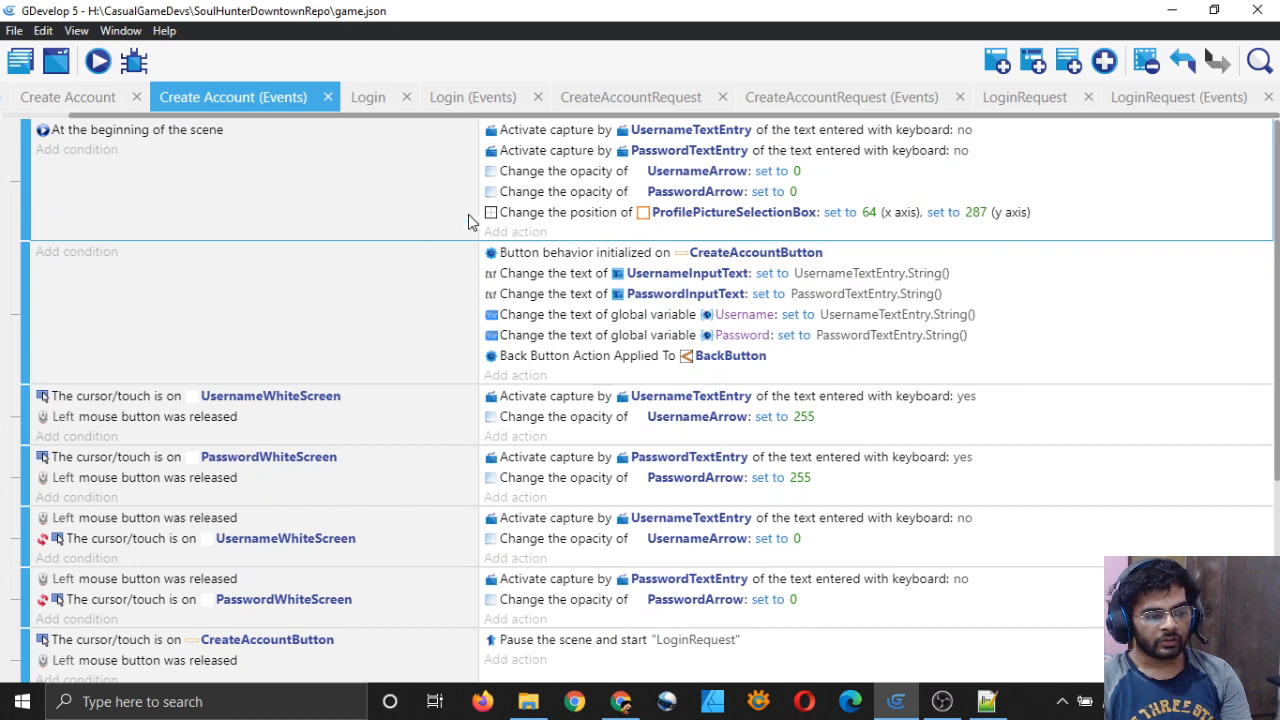
{"action": "left_click", "coordinate": [557, 222]}
{"action": "right_click", "coordinate": [557, 222]}
{"action": "left_click", "coordinate": [582, 231]}
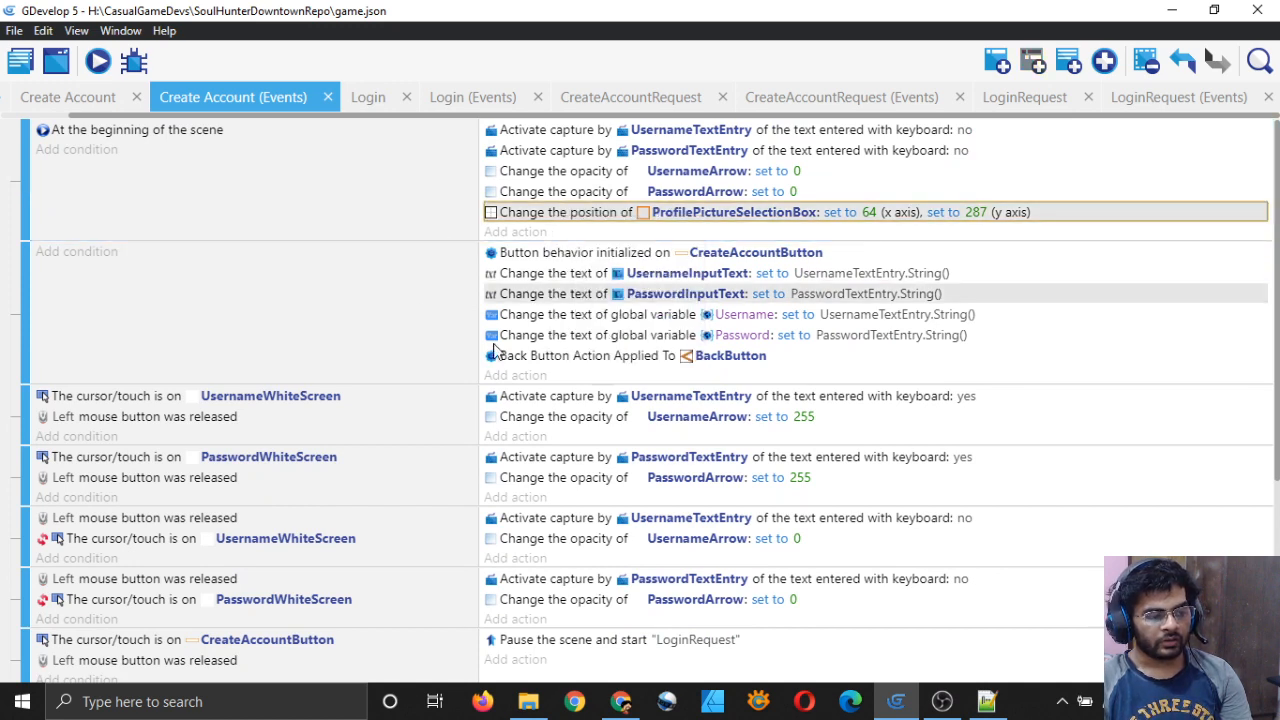
{"action": "scroll", "coordinate": [493, 350], "scroll_direction": "down", "scroll_amount": 3}
{"action": "left_click", "coordinate": [580, 388]}
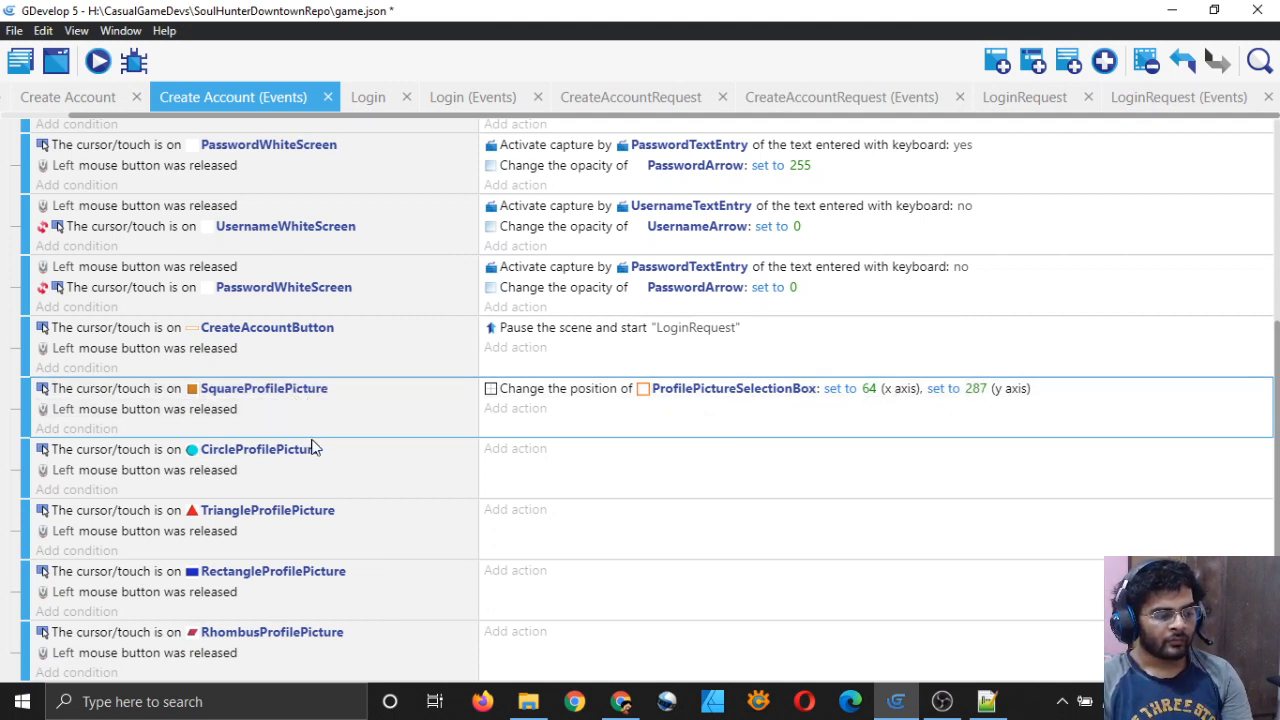
{"action": "left_click", "coordinate": [586, 451]}
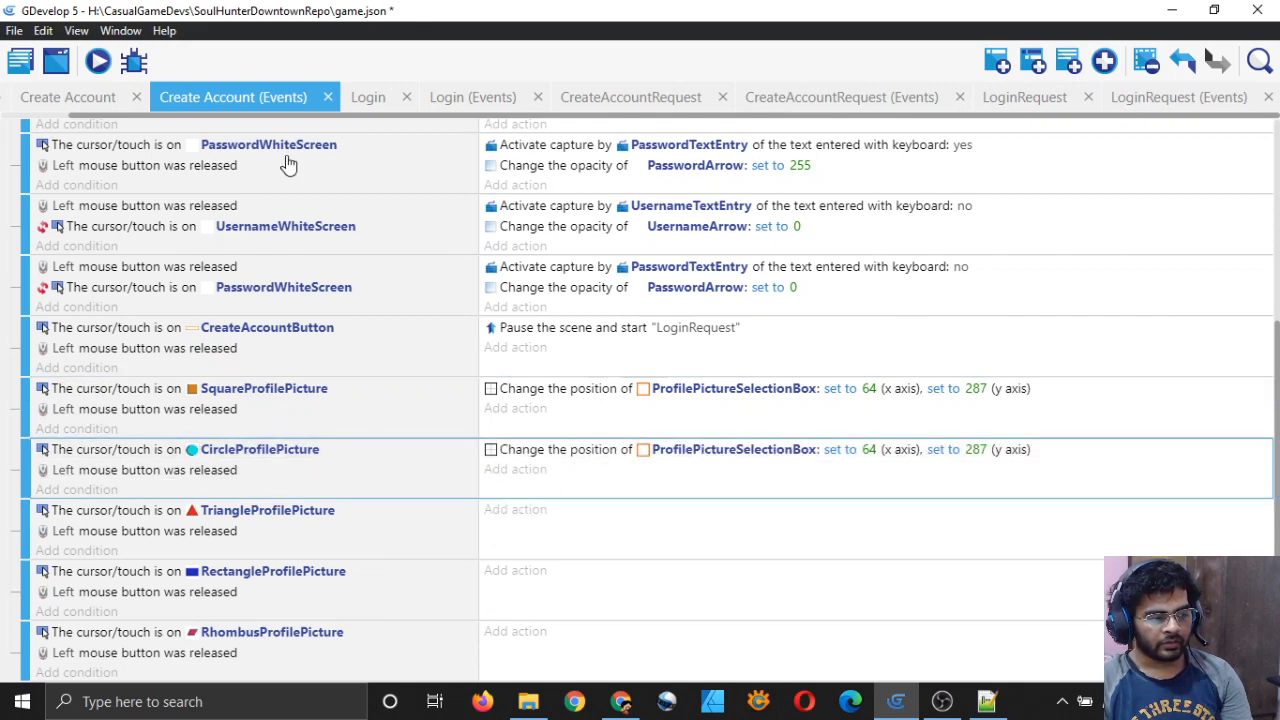
{"action": "left_click", "coordinate": [80, 104]}
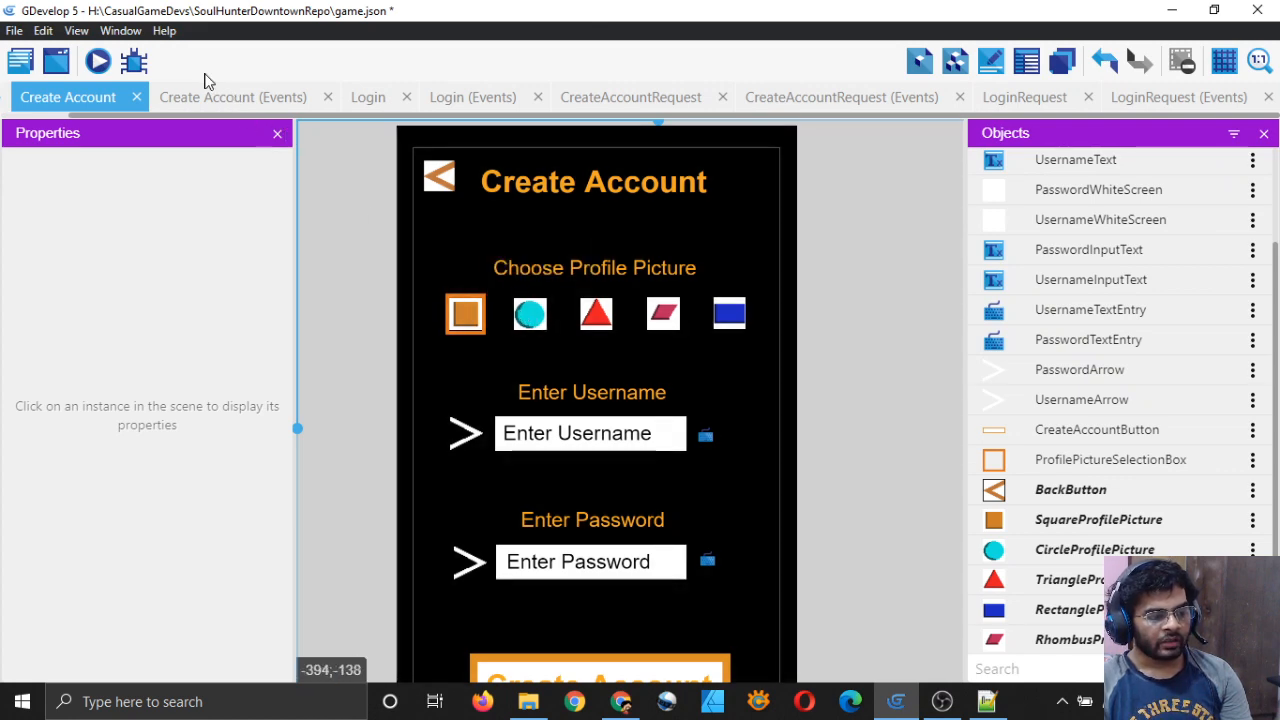
Step: Change the CircleProfilePicture event's position action to X 198, Y 287
{"action": "left_click", "coordinate": [238, 98]}
{"action": "double_click", "coordinate": [605, 452]}
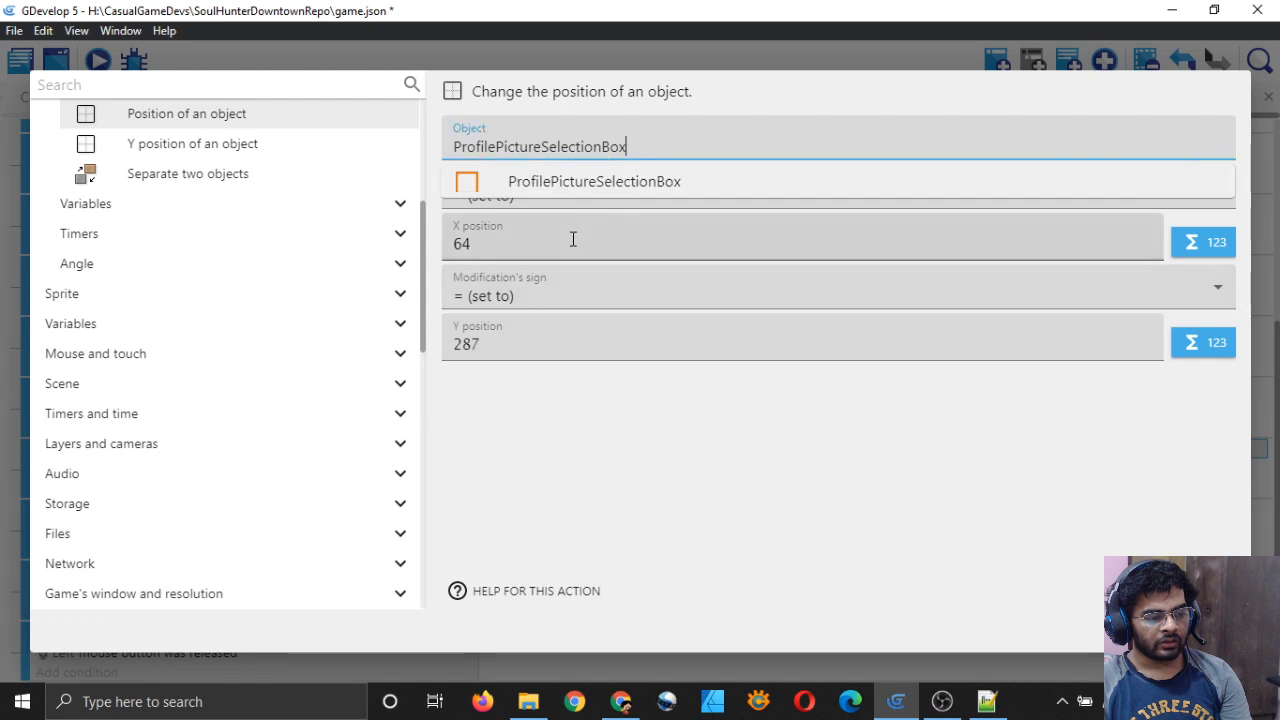
{"action": "left_click", "coordinate": [573, 238]}
{"action": "type", "text": "198"}
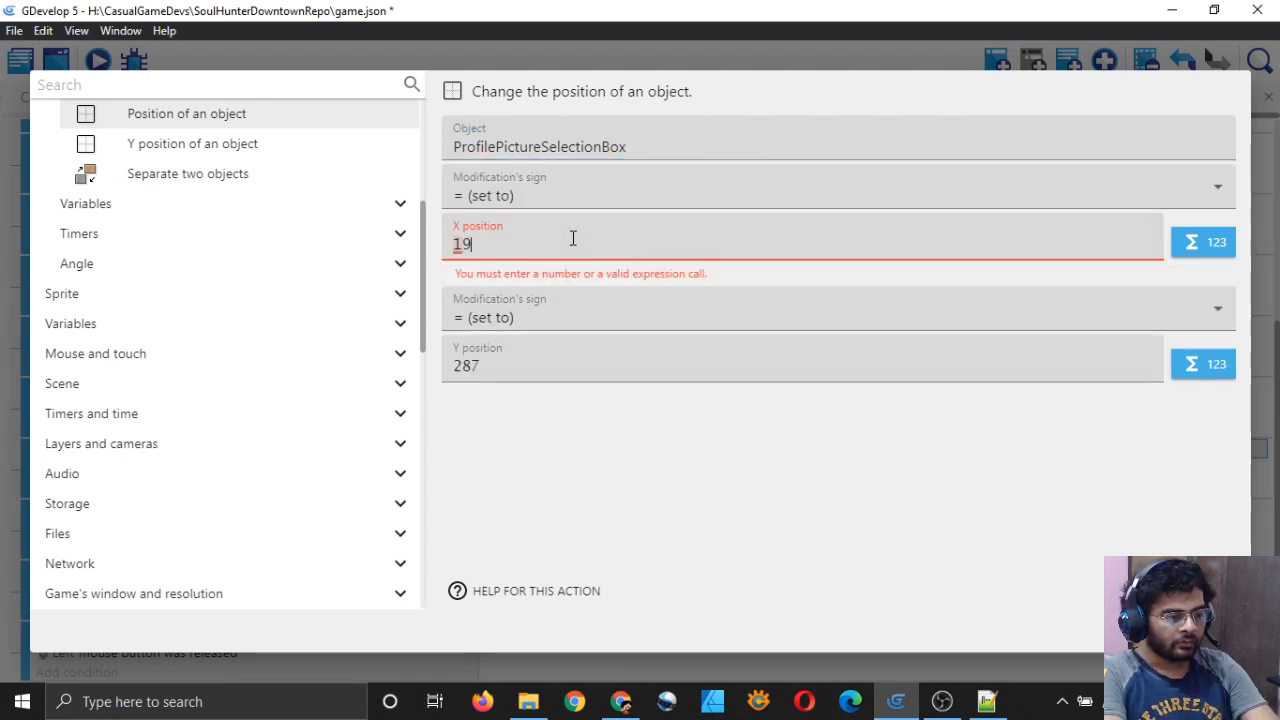
{"action": "left_click", "coordinate": [522, 346]}
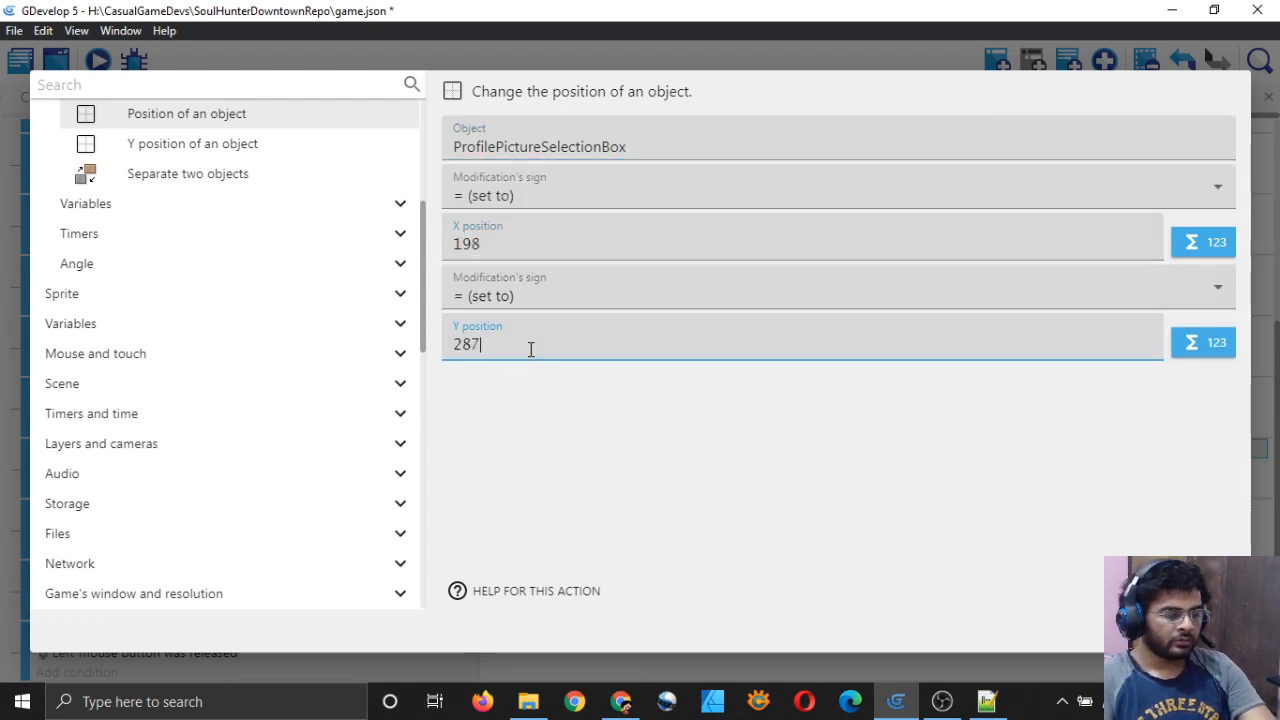
{"action": "key", "text": "BackSpace"}
{"action": "type", "text": "295"}
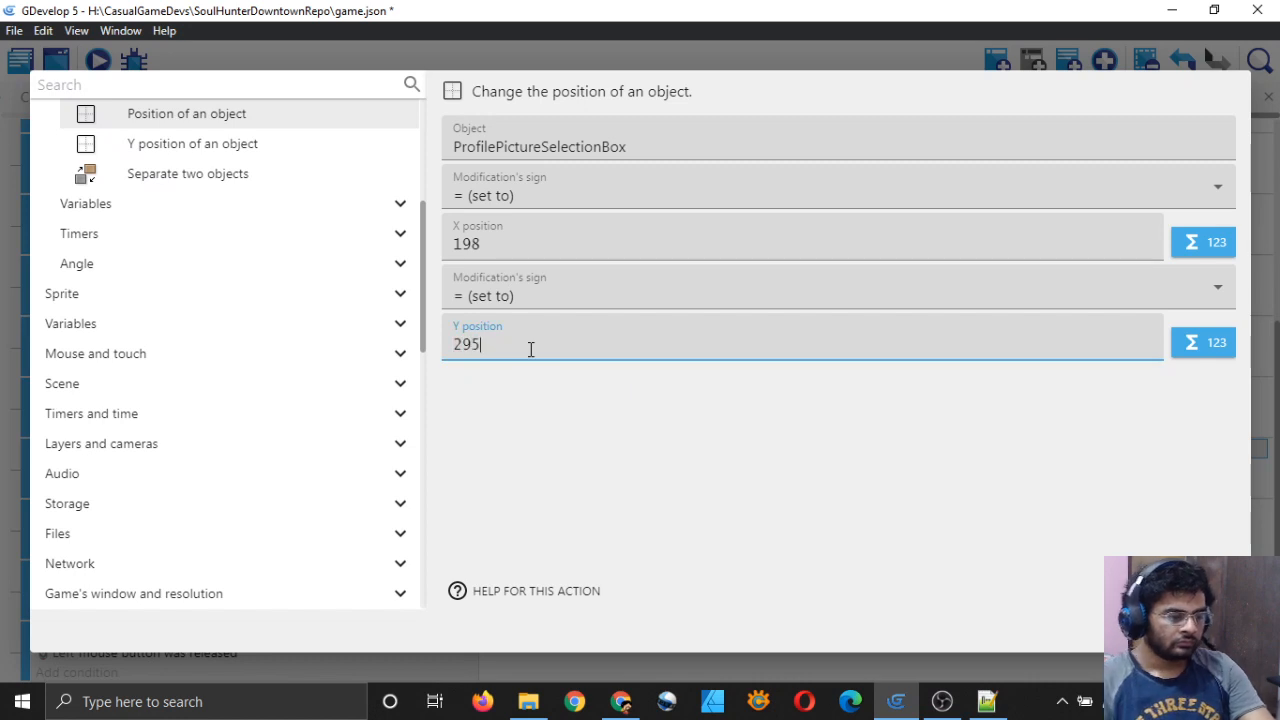
{"action": "left_click", "coordinate": [664, 451]}
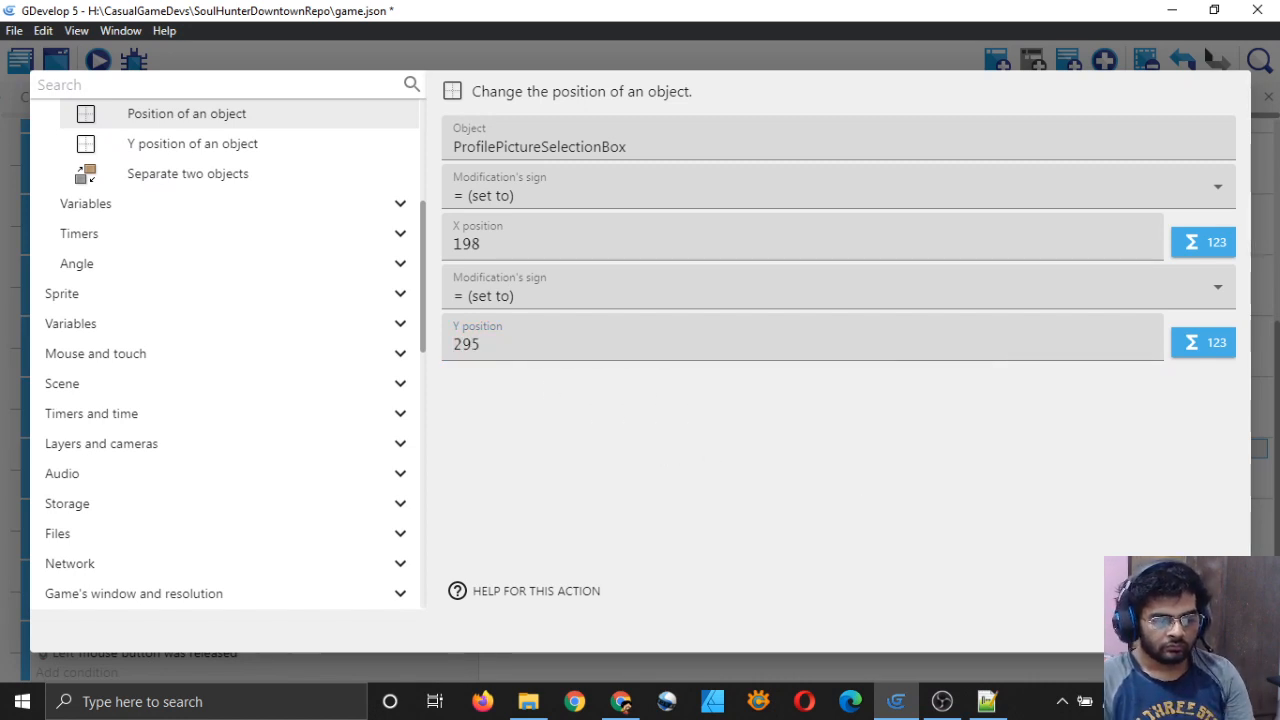
{"action": "left_click", "coordinate": [631, 342]}
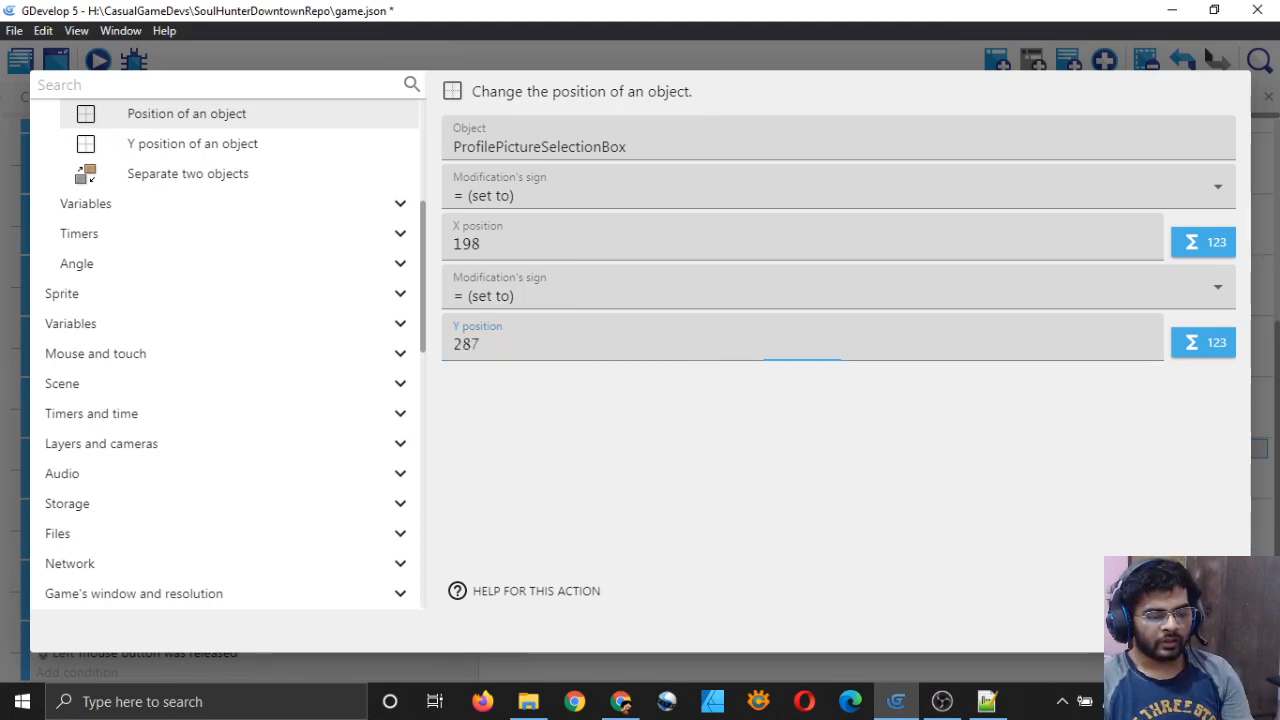
{"action": "key", "text": "Return"}
Step: Save the project, then retype the Y values of the circle and triangle pictures
{"action": "key", "text": "ctrl+s"}
{"action": "left_click", "coordinate": [95, 97]}
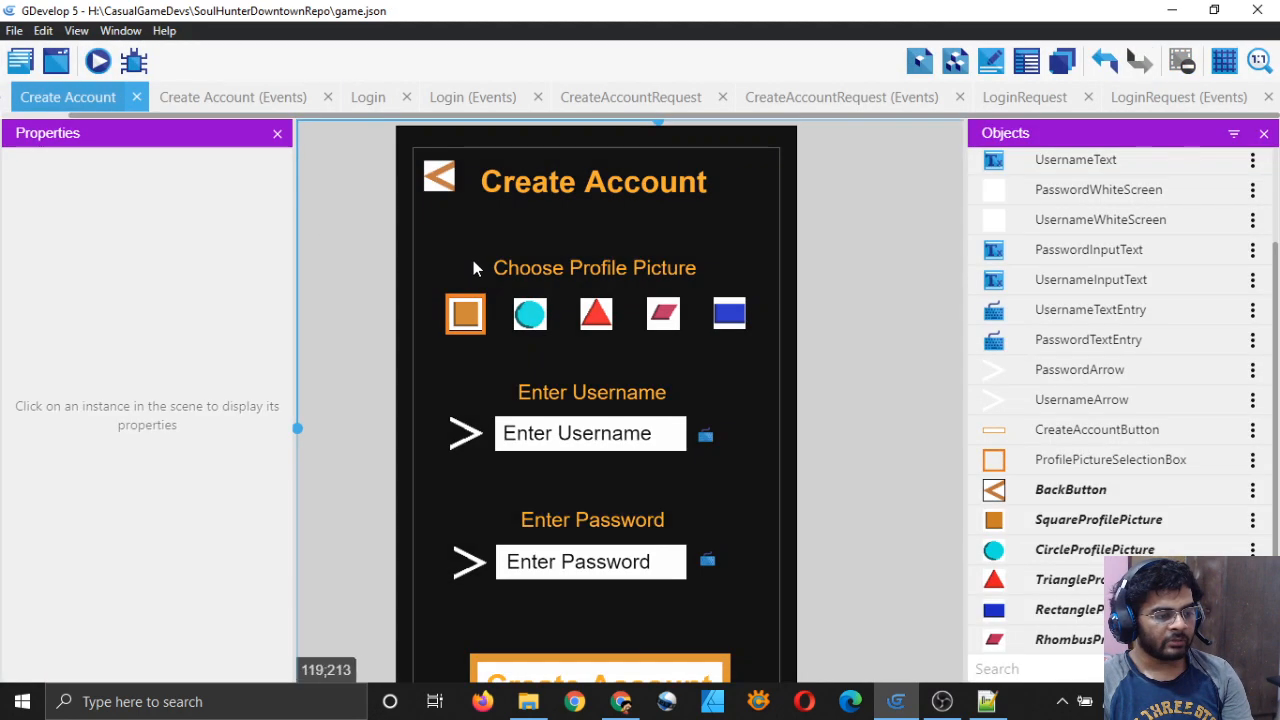
{"action": "left_click", "coordinate": [530, 314]}
{"action": "left_click", "coordinate": [203, 231]}
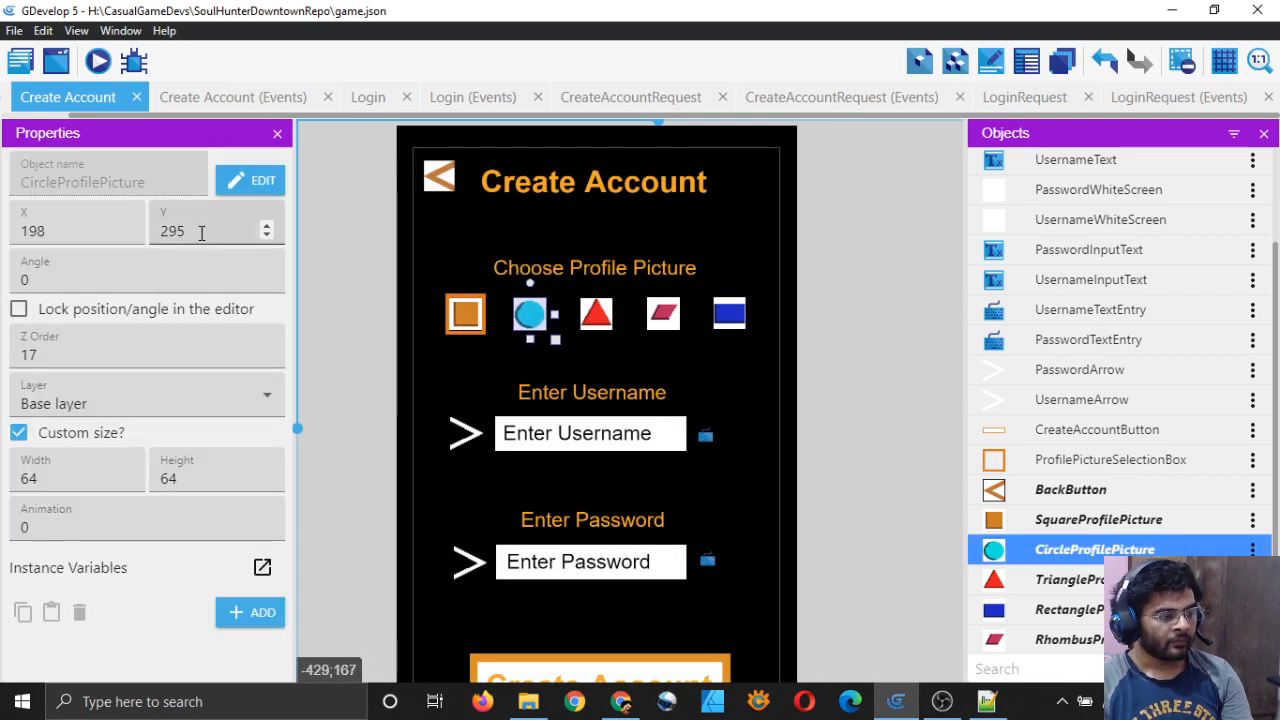
{"action": "key", "text": "BackSpace"}
{"action": "type", "text": "87"}
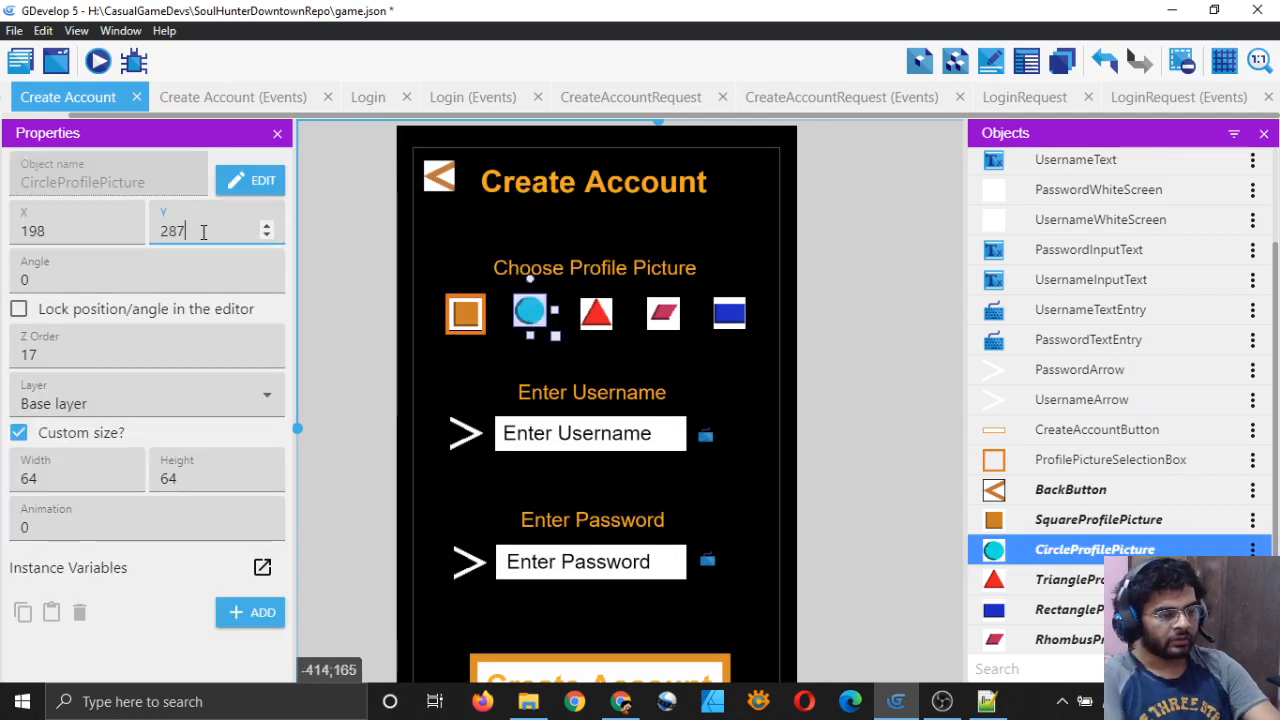
{"action": "left_click", "coordinate": [596, 313]}
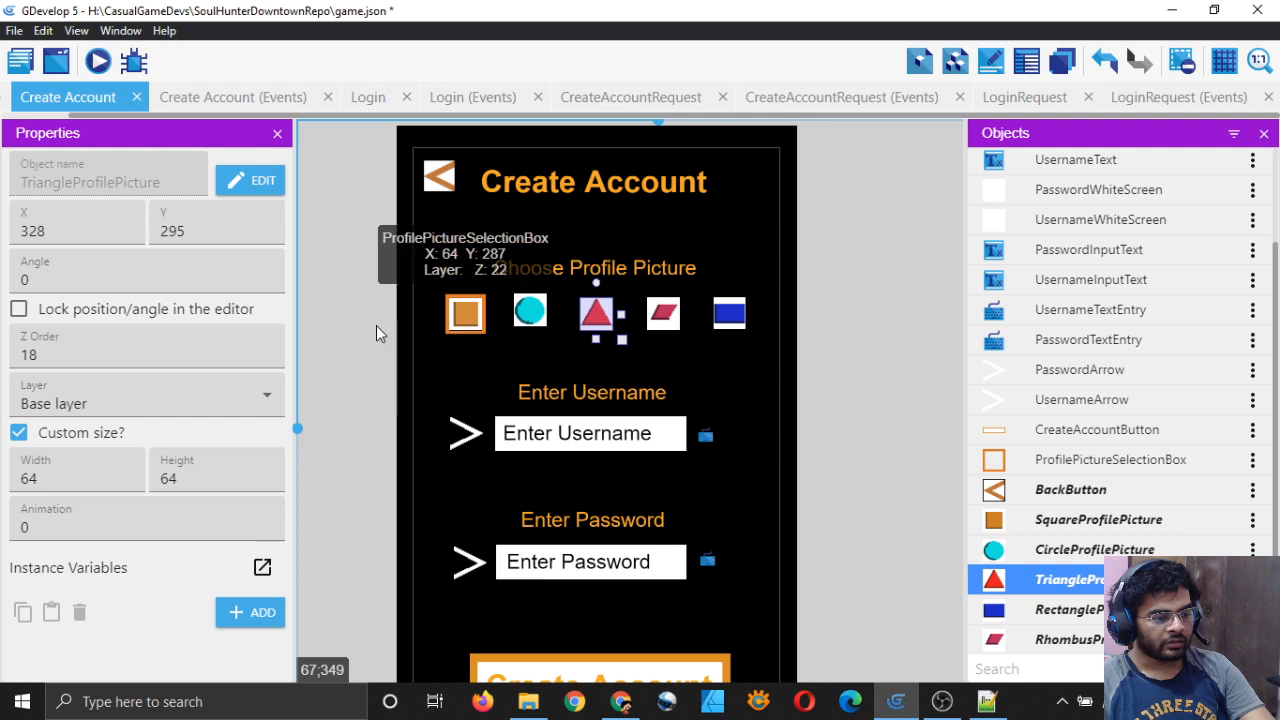
{"action": "left_click", "coordinate": [203, 231]}
{"action": "key", "text": "BackSpace"}
{"action": "key", "text": "BackSpace"}
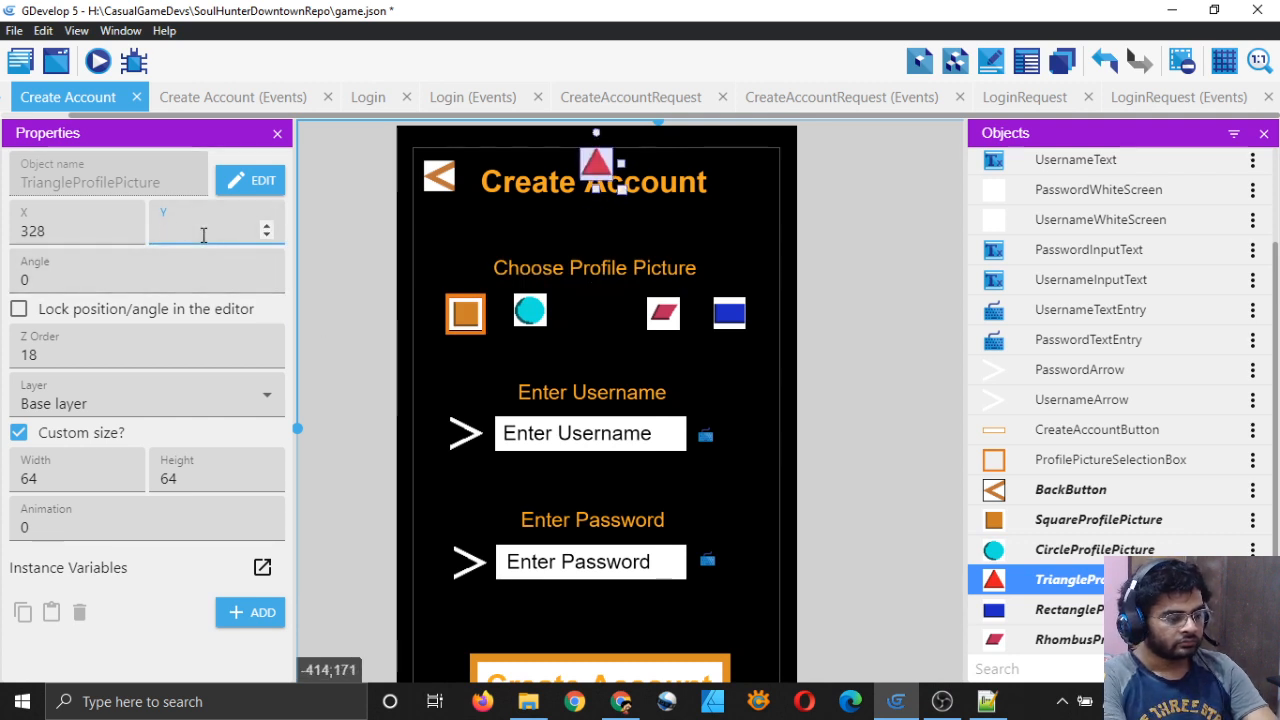
{"action": "type", "text": "87"}
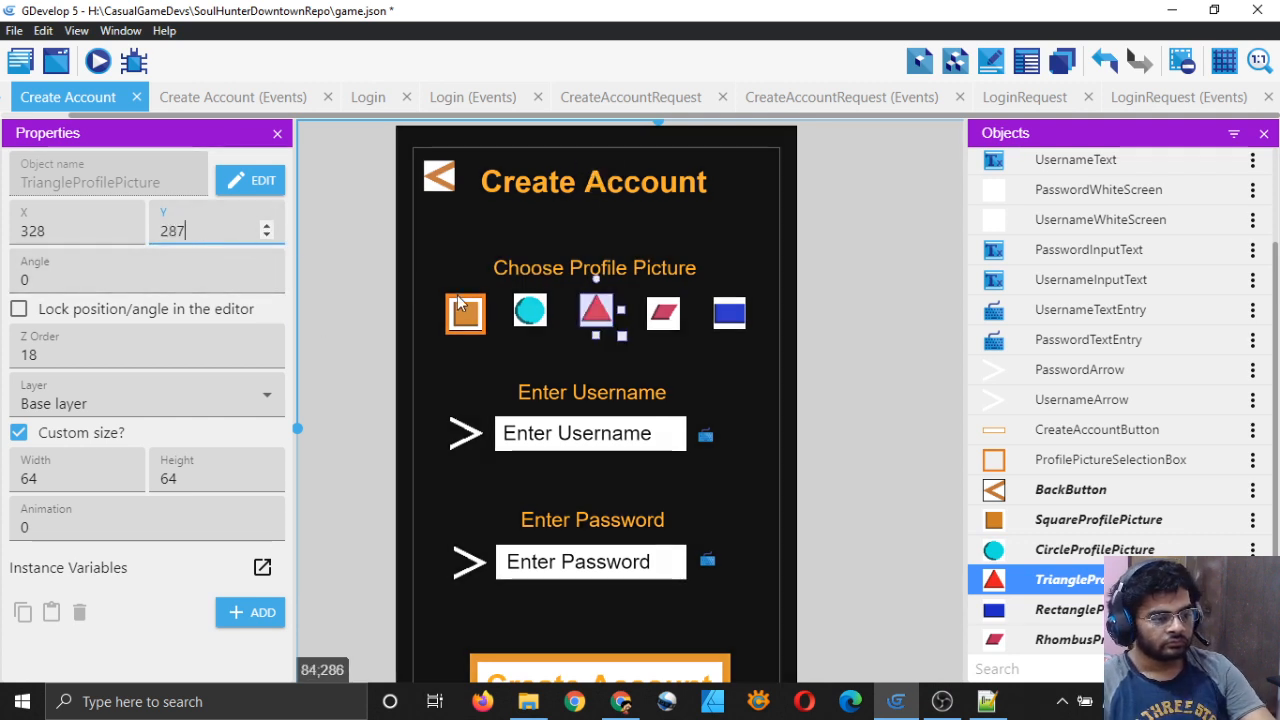
Step: Move the orange selection box down beside Enter Username and check the square's position
{"action": "left_click", "coordinate": [465, 318]}
{"action": "left_click_drag", "start_coordinate": [465, 318], "coordinate": [476, 385]}
{"action": "left_click", "coordinate": [465, 318]}
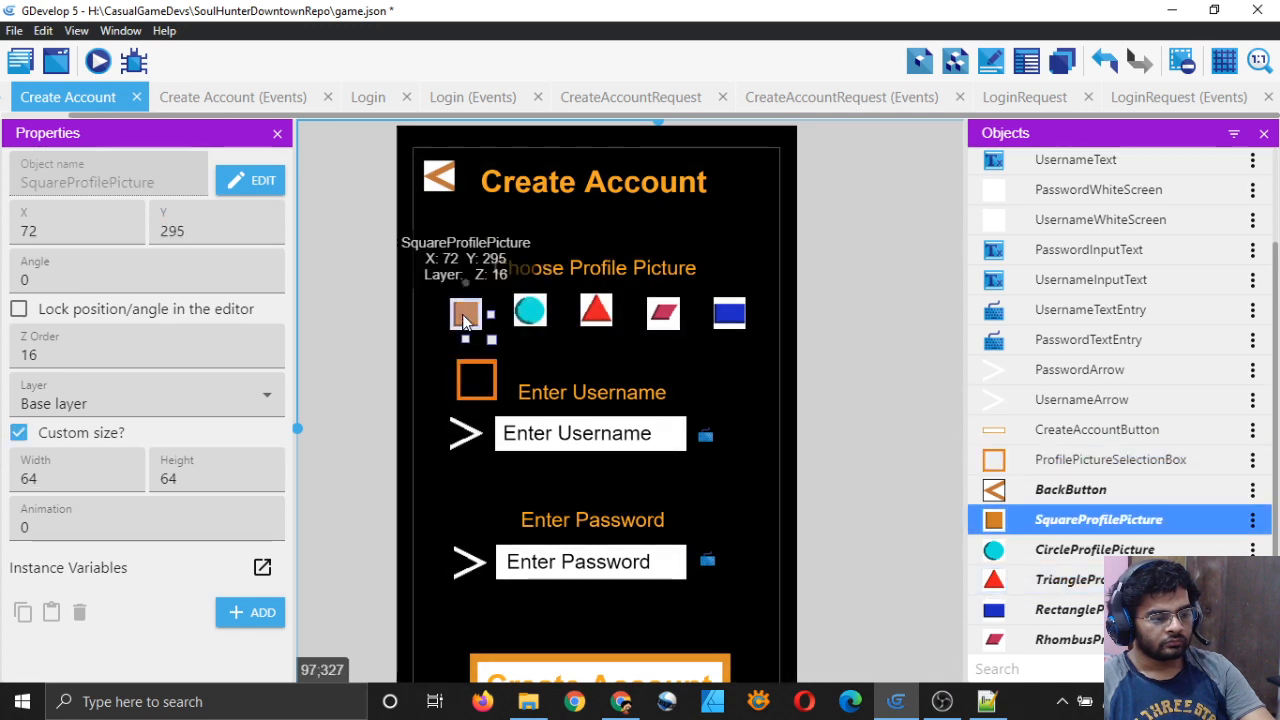
Step: Set the circle and triangle pictures' Y to 295, matching the square
{"action": "left_click", "coordinate": [530, 311]}
{"action": "left_click", "coordinate": [200, 231]}
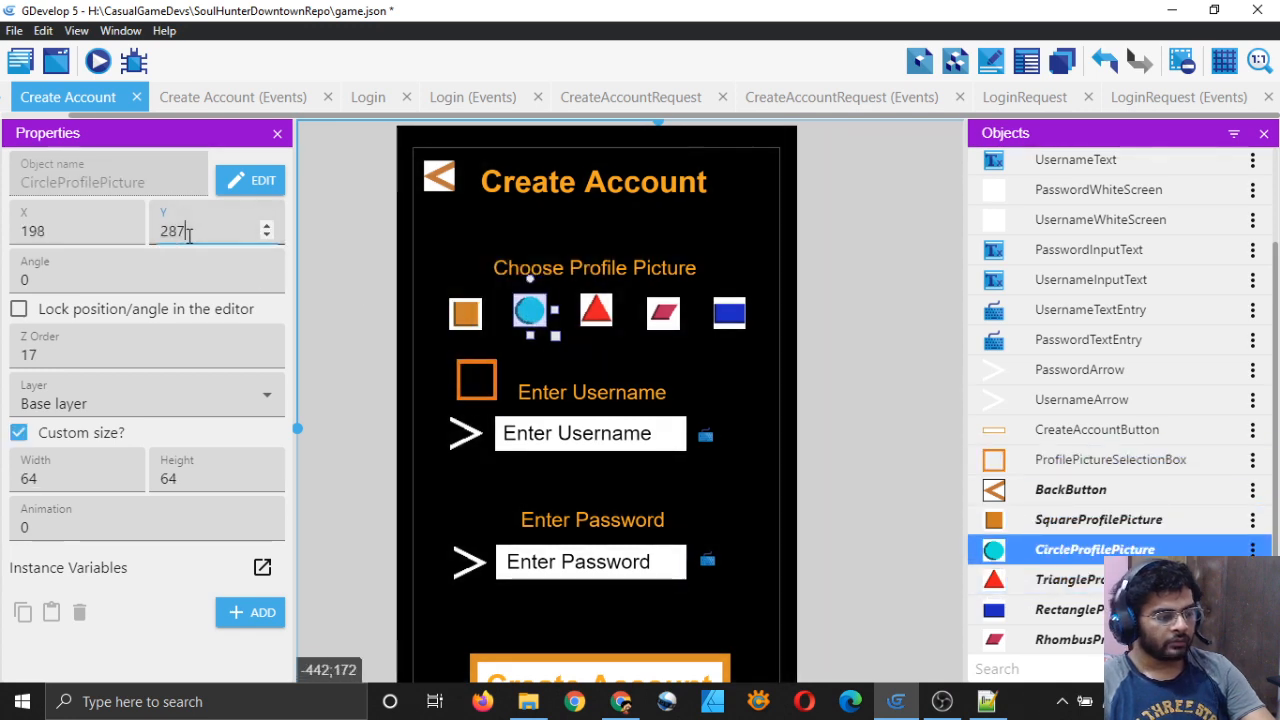
{"action": "key", "text": "BackSpace"}
{"action": "key", "text": "BackSpace"}
{"action": "type", "text": "95"}
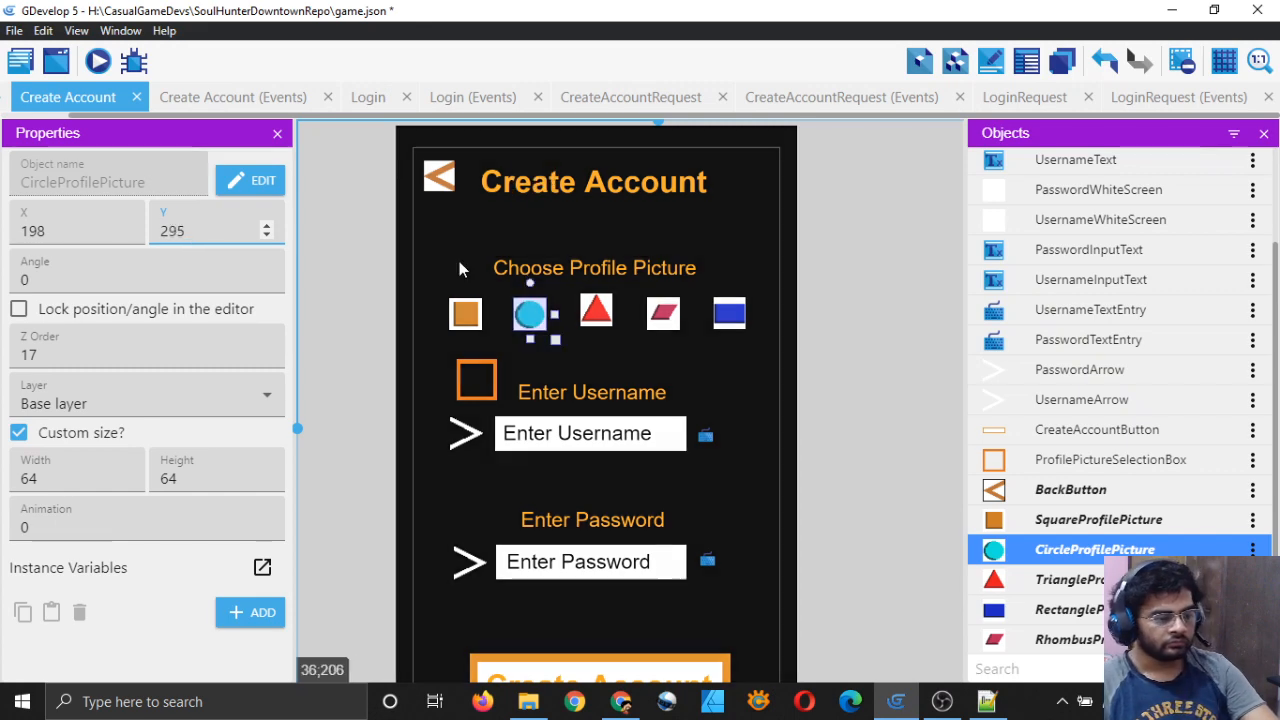
{"action": "left_click", "coordinate": [465, 314]}
{"action": "left_click", "coordinate": [530, 314]}
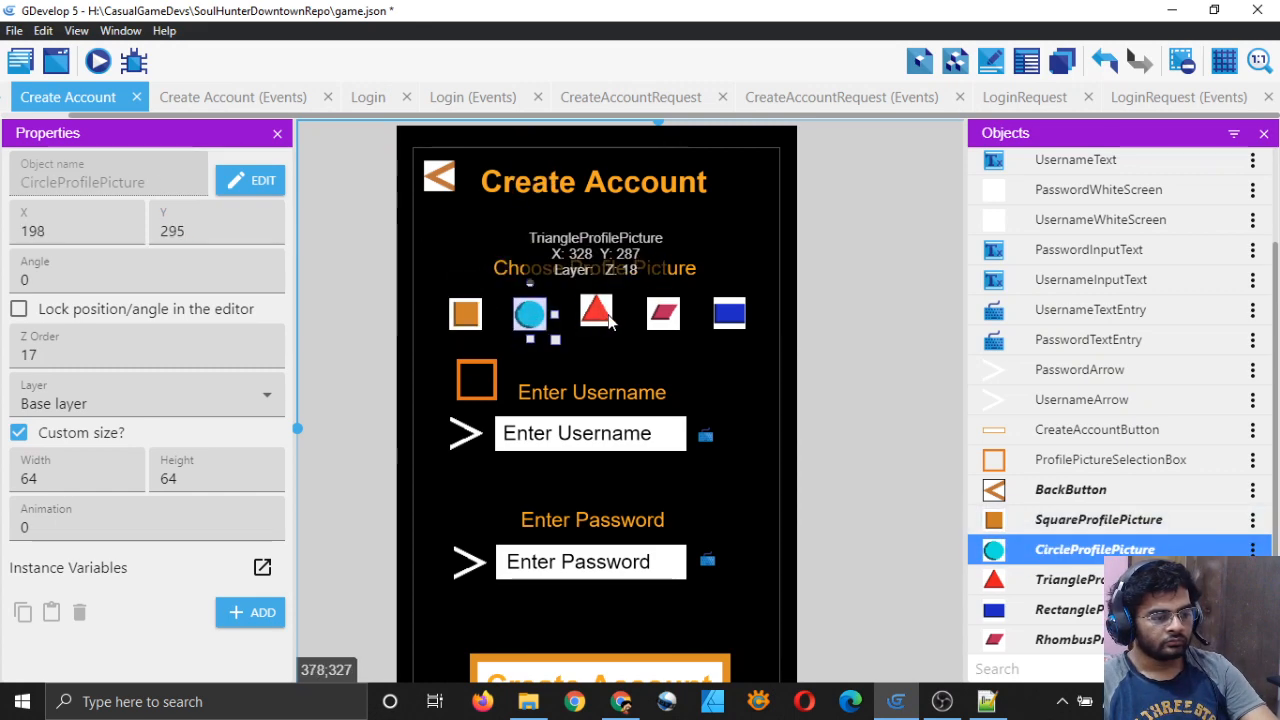
{"action": "left_click", "coordinate": [596, 312]}
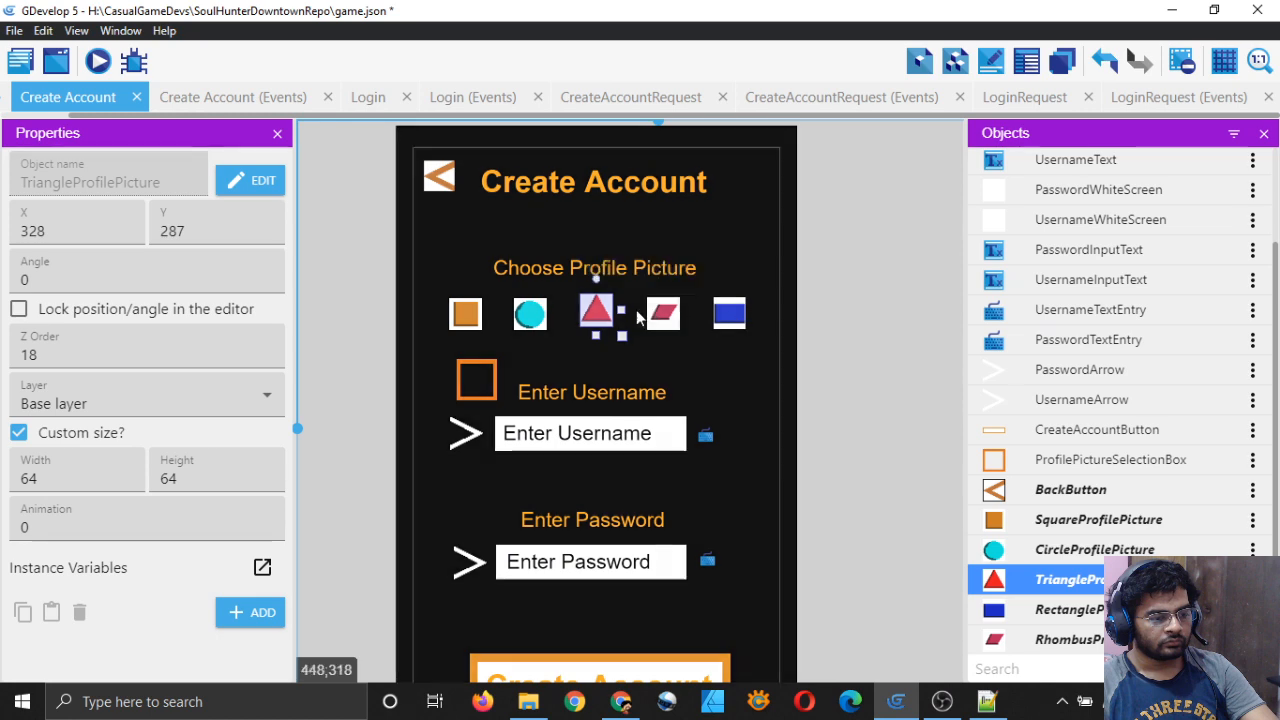
{"action": "left_click", "coordinate": [239, 231]}
{"action": "key", "text": "BackSpace"}
{"action": "key", "text": "BackSpace"}
{"action": "type", "text": "95"}
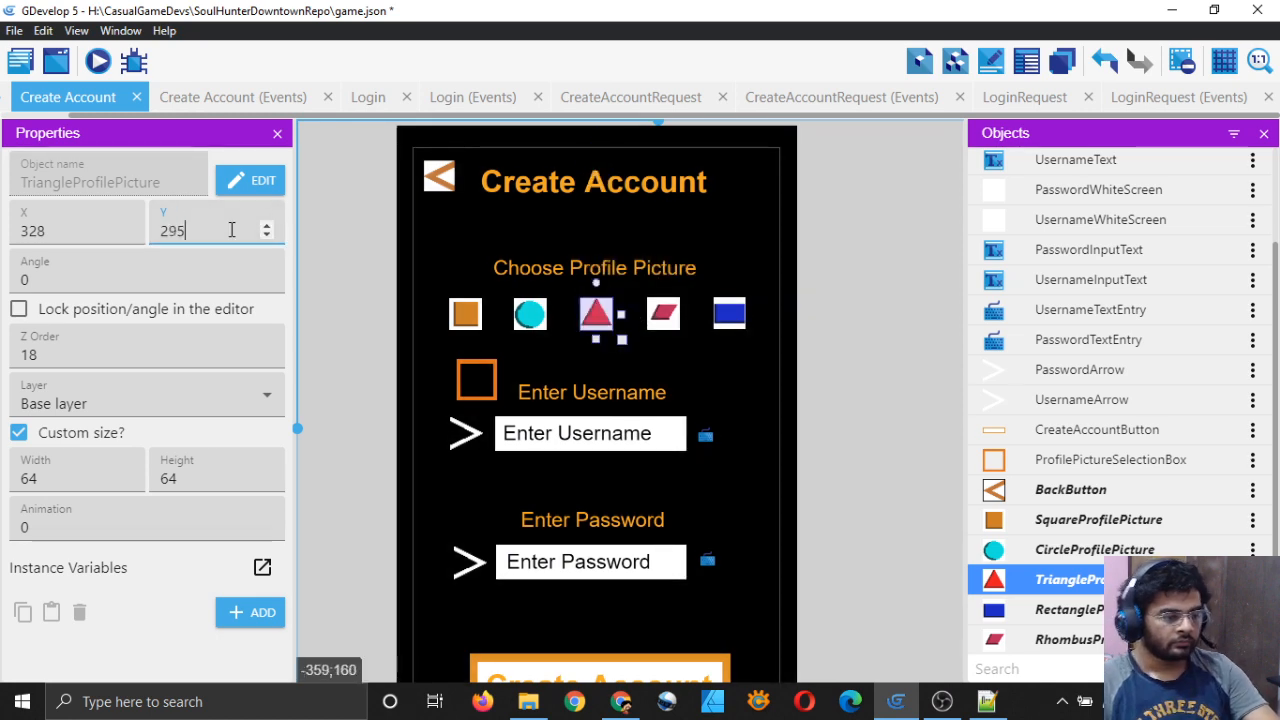
Step: Set the rhombus and rectangle pictures' Y to 295
{"action": "left_click", "coordinate": [660, 310]}
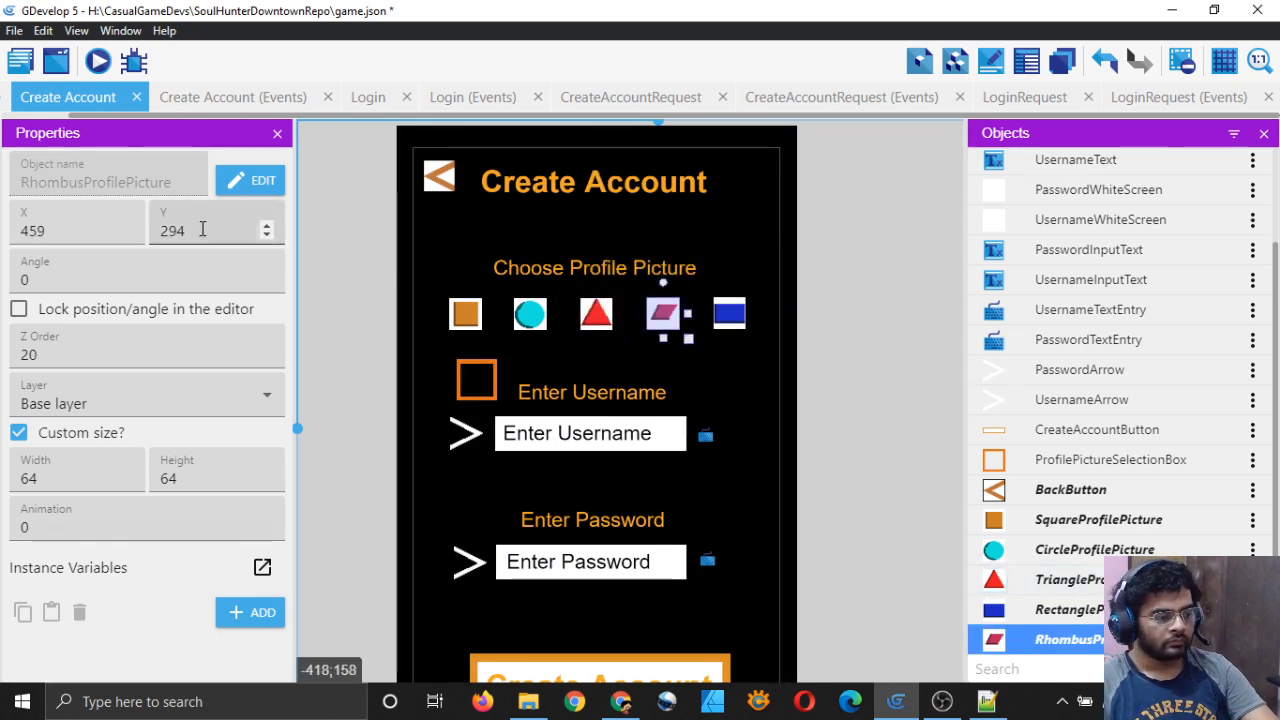
{"action": "key", "text": "BackSpace"}
{"action": "key", "text": "BackSpace"}
{"action": "type", "text": "95"}
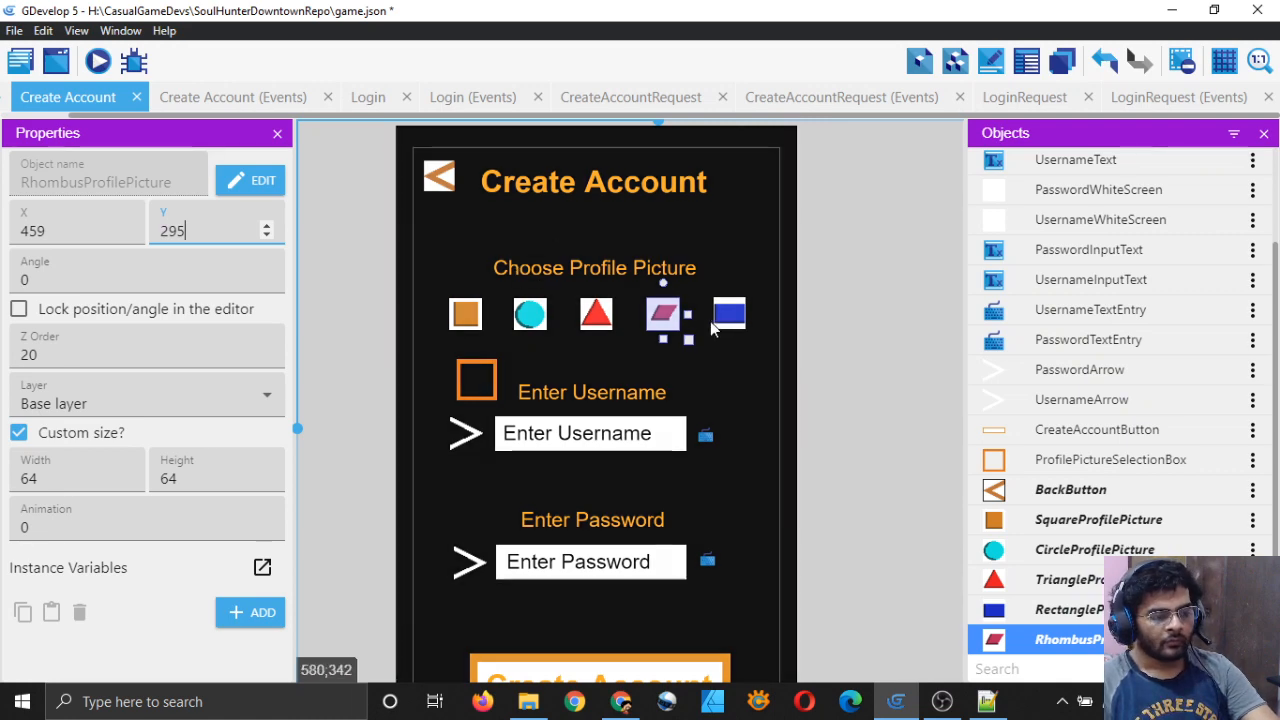
{"action": "left_click", "coordinate": [726, 315]}
{"action": "left_click", "coordinate": [211, 233]}
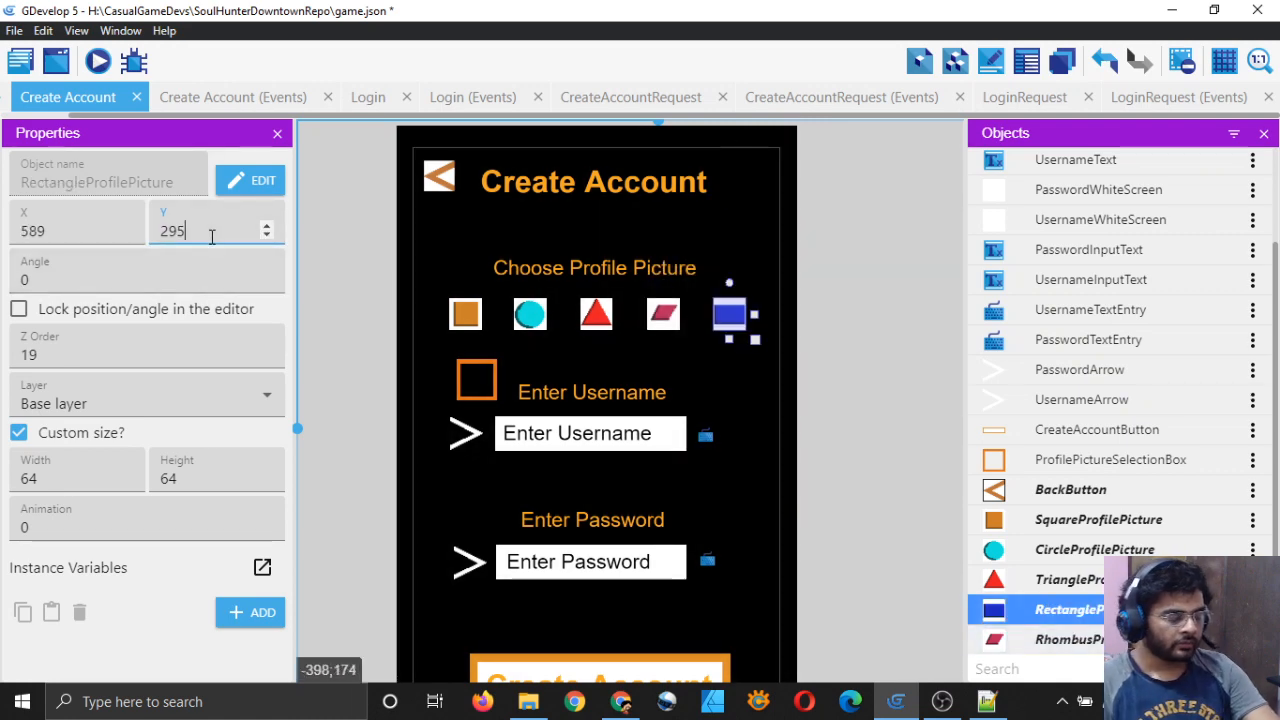
{"action": "left_click", "coordinate": [845, 361]}
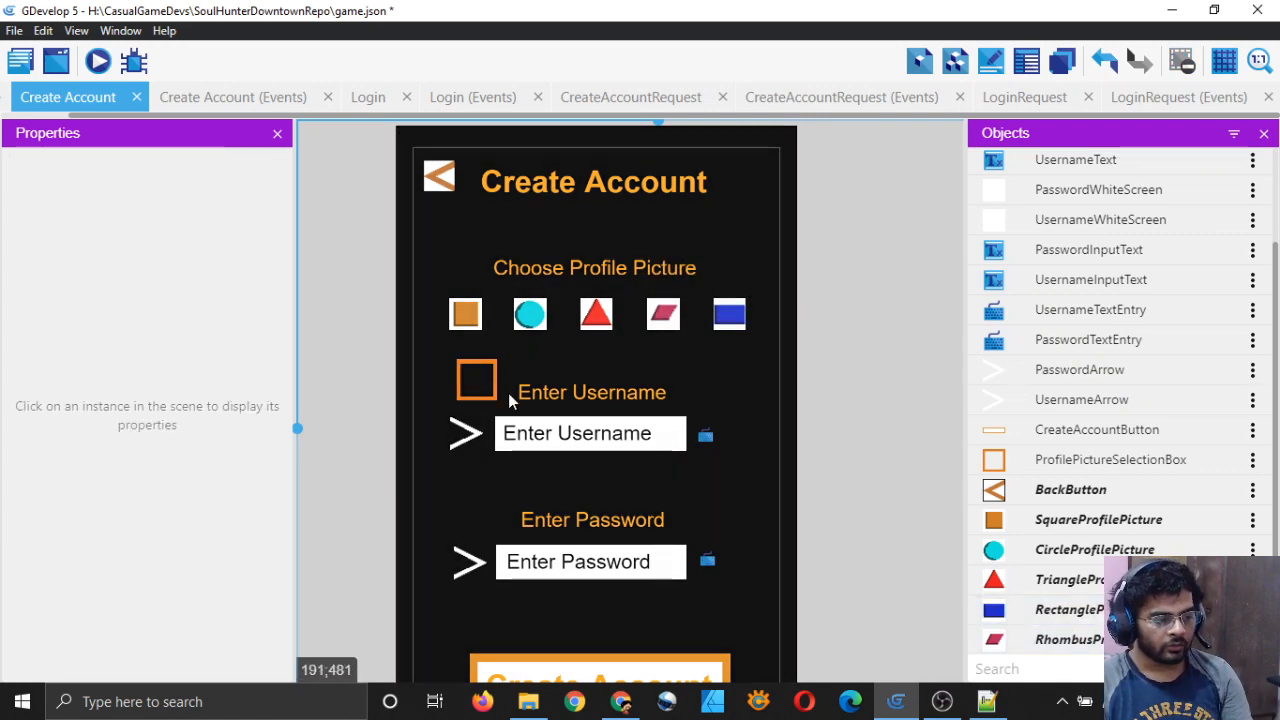
Step: Set the orange selection box's Y to 286 after trying several values
{"action": "left_click", "coordinate": [485, 398]}
{"action": "left_click", "coordinate": [199, 229]}
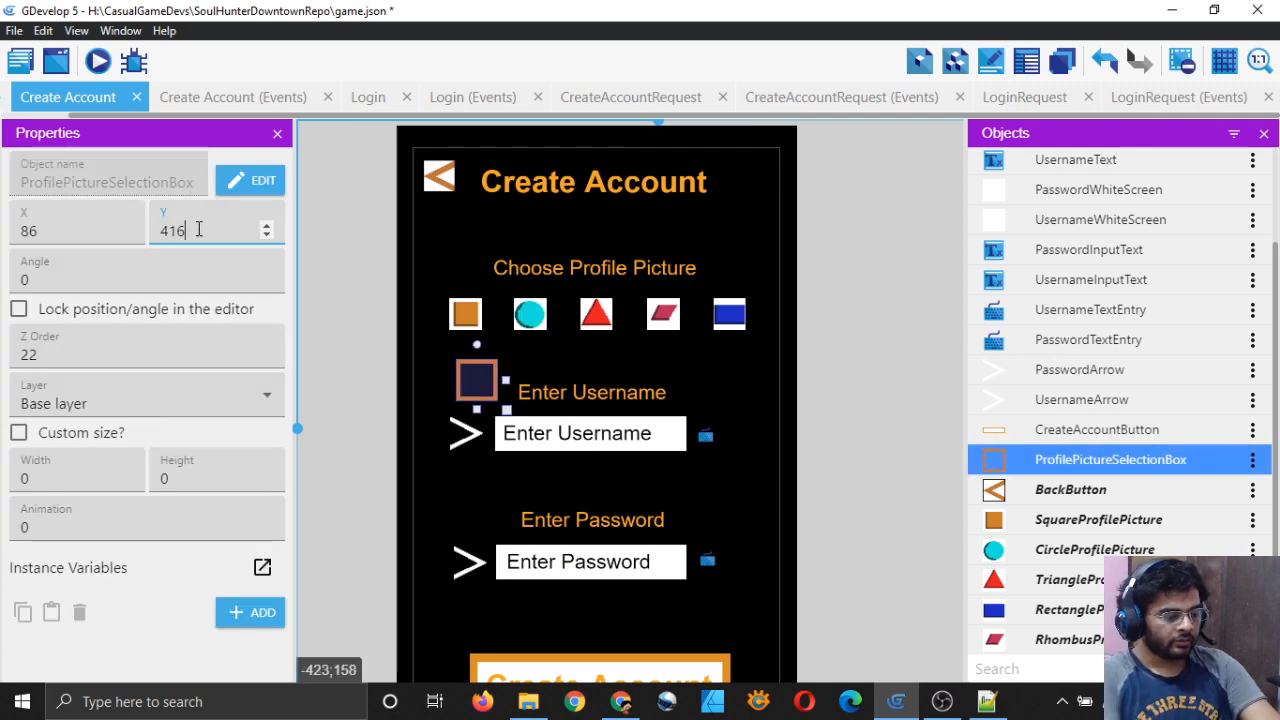
{"action": "key", "text": "BackSpace"}
{"action": "key", "text": "BackSpace"}
{"action": "key", "text": "BackSpace"}
{"action": "type", "text": "295"}
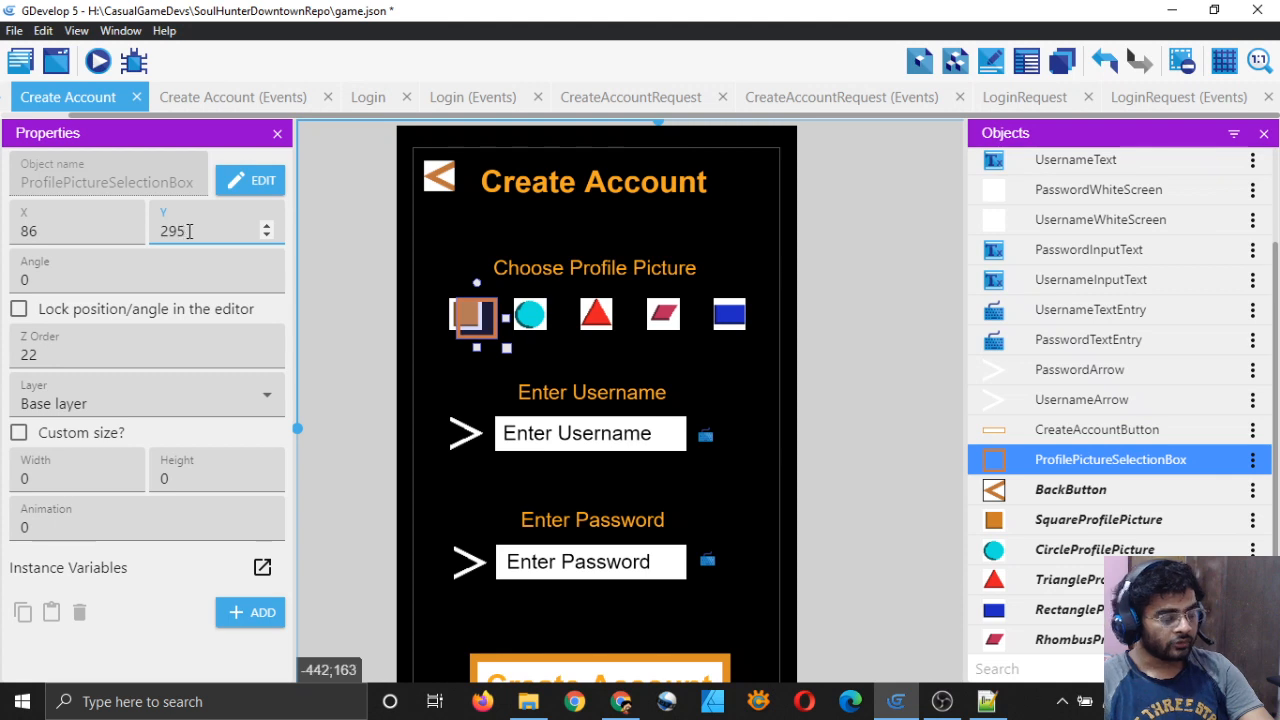
{"action": "key", "text": "BackSpace"}
{"action": "type", "text": "0"}
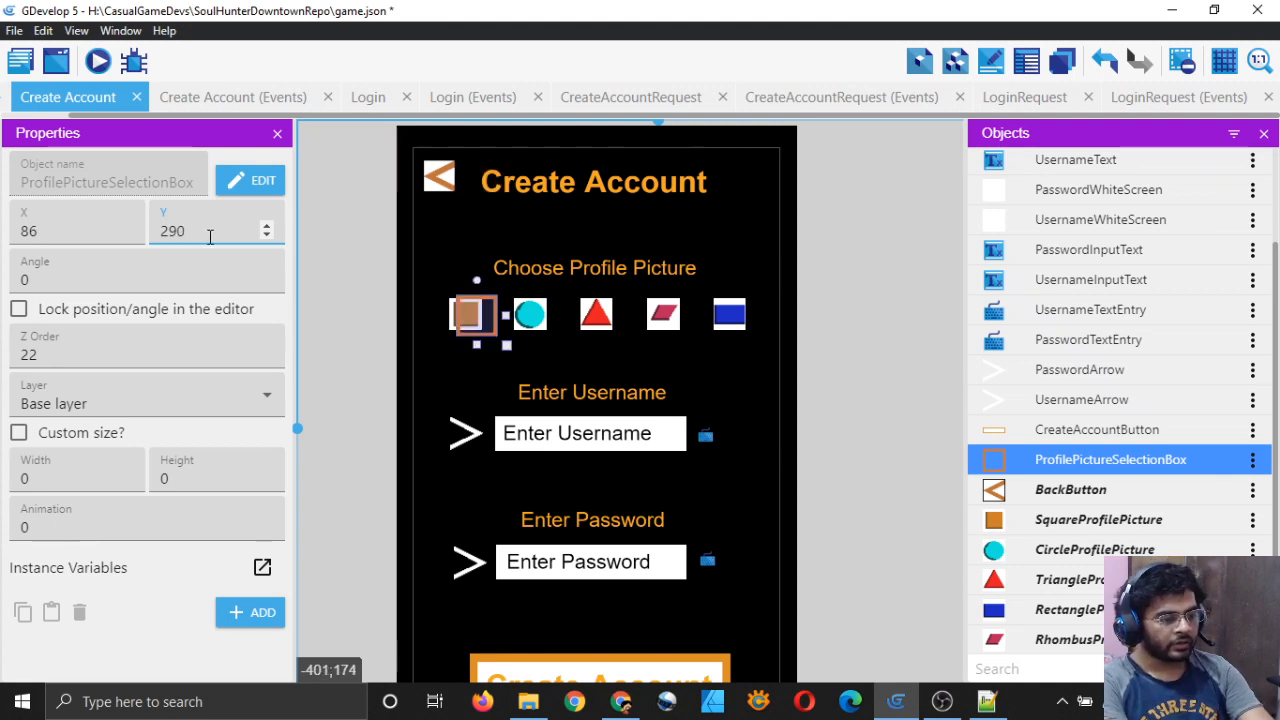
{"action": "key", "text": "BackSpace"}
{"action": "key", "text": "BackSpace"}
{"action": "type", "text": "8"}
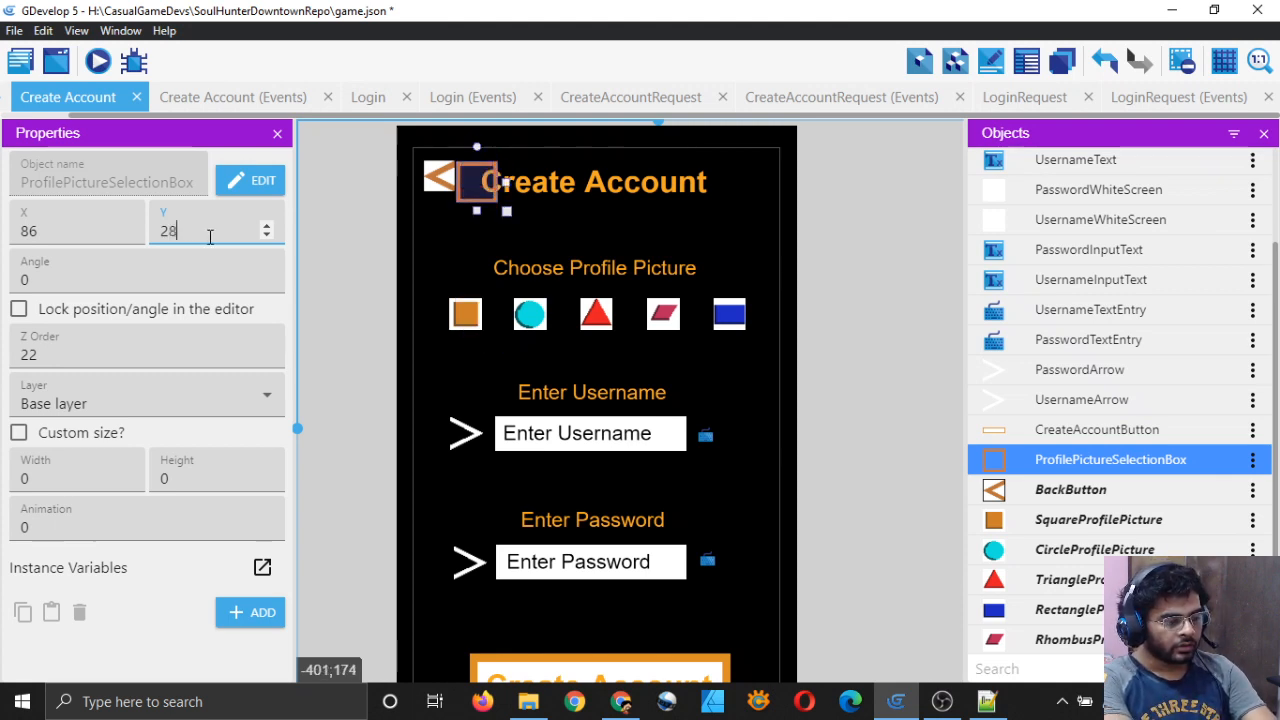
{"action": "type", "text": "9"}
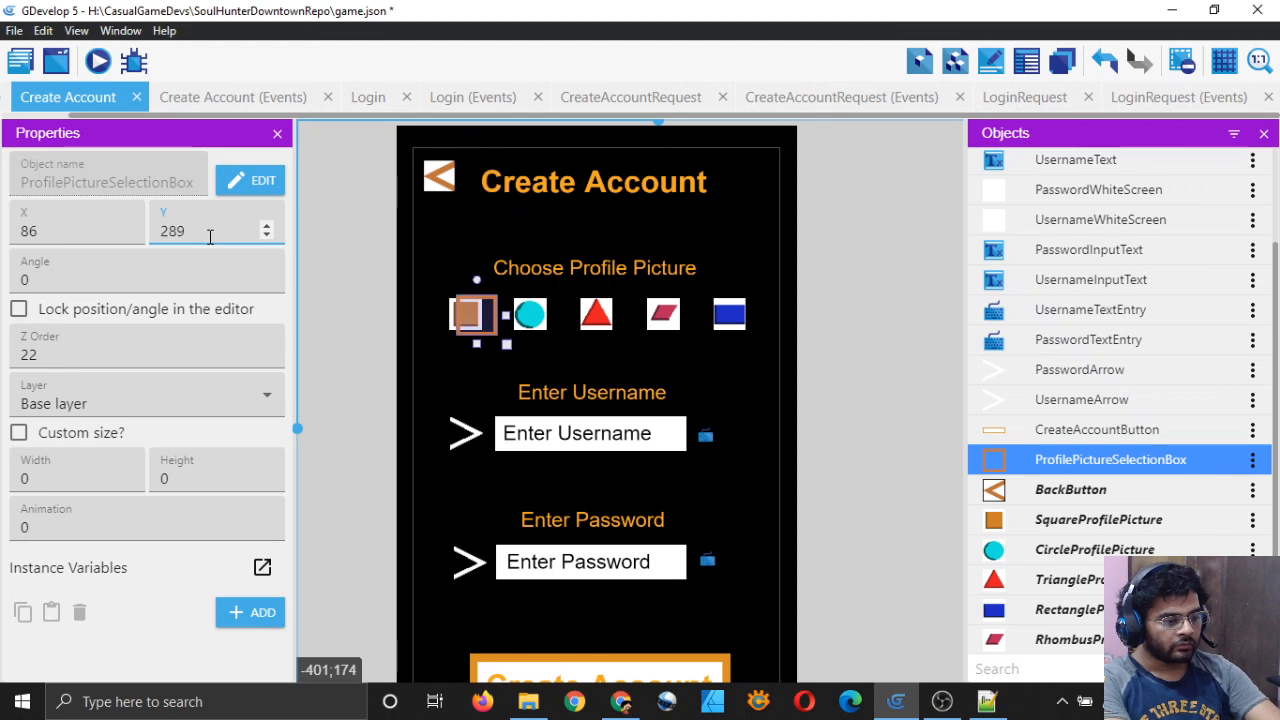
{"action": "key", "text": "BackSpace"}
{"action": "type", "text": "9"}
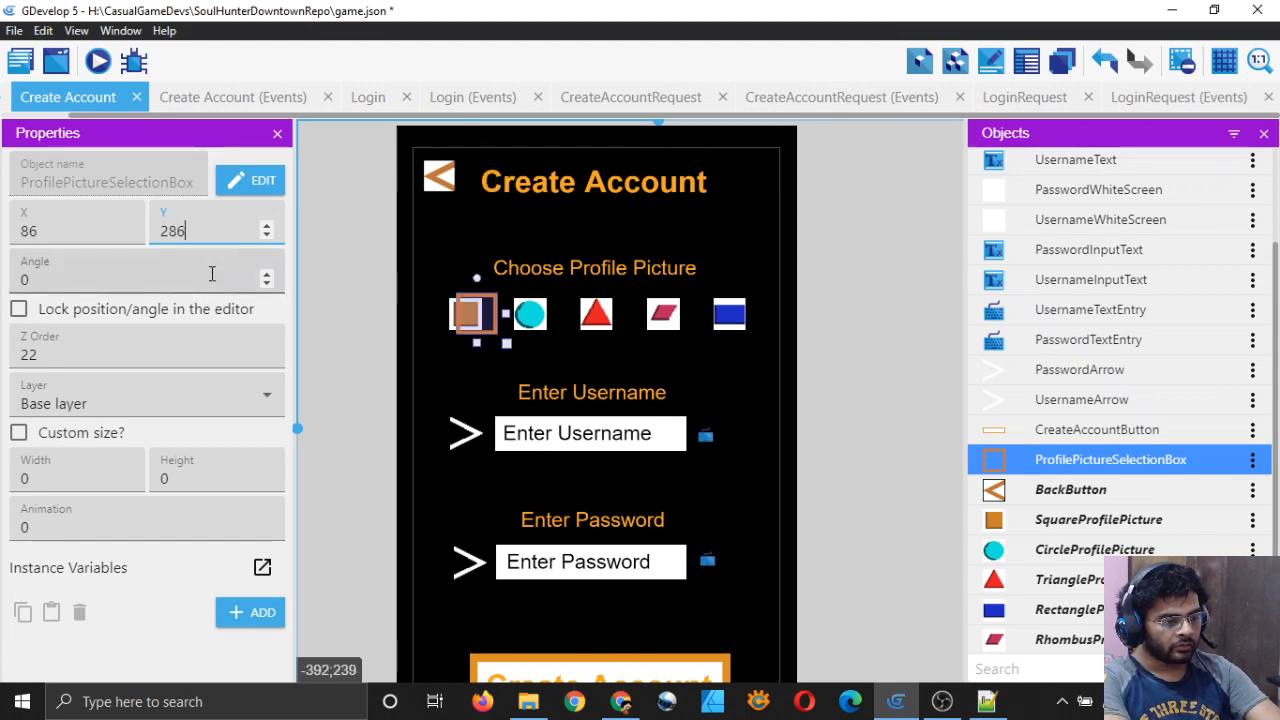
{"action": "key", "text": "BackSpace"}
{"action": "type", "text": "7"}
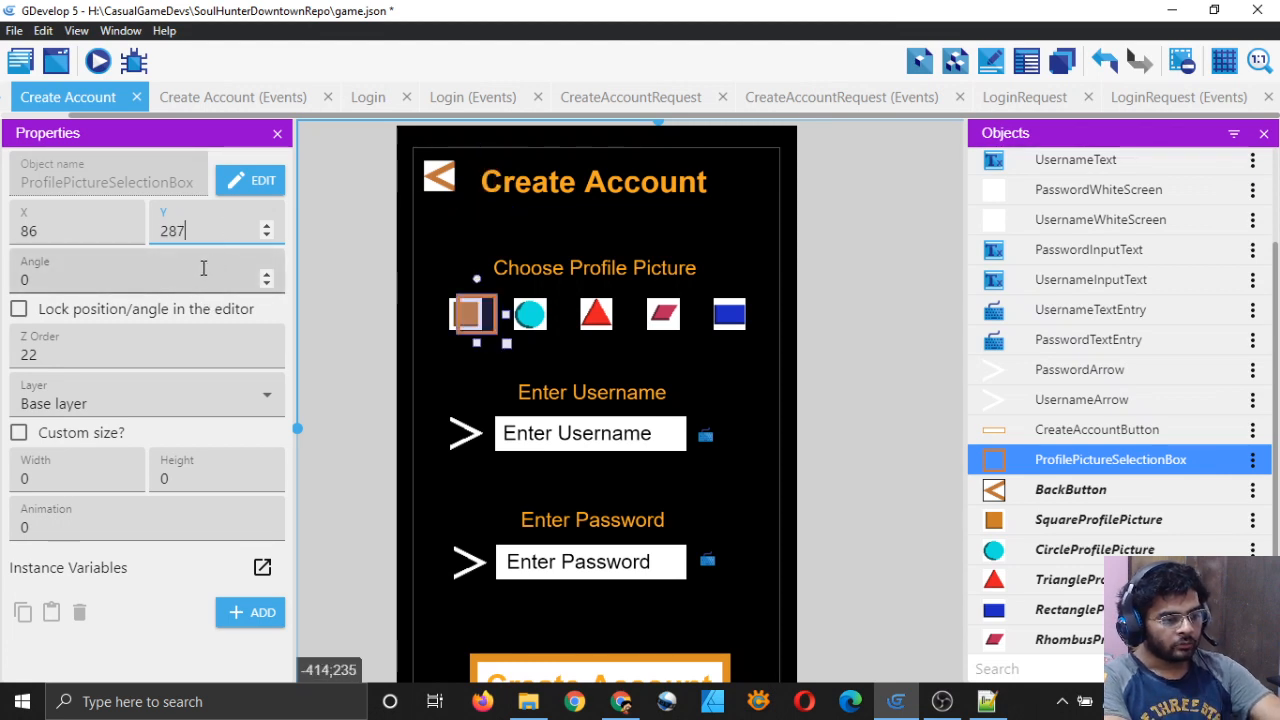
{"action": "key", "text": "BackSpace"}
{"action": "type", "text": "6"}
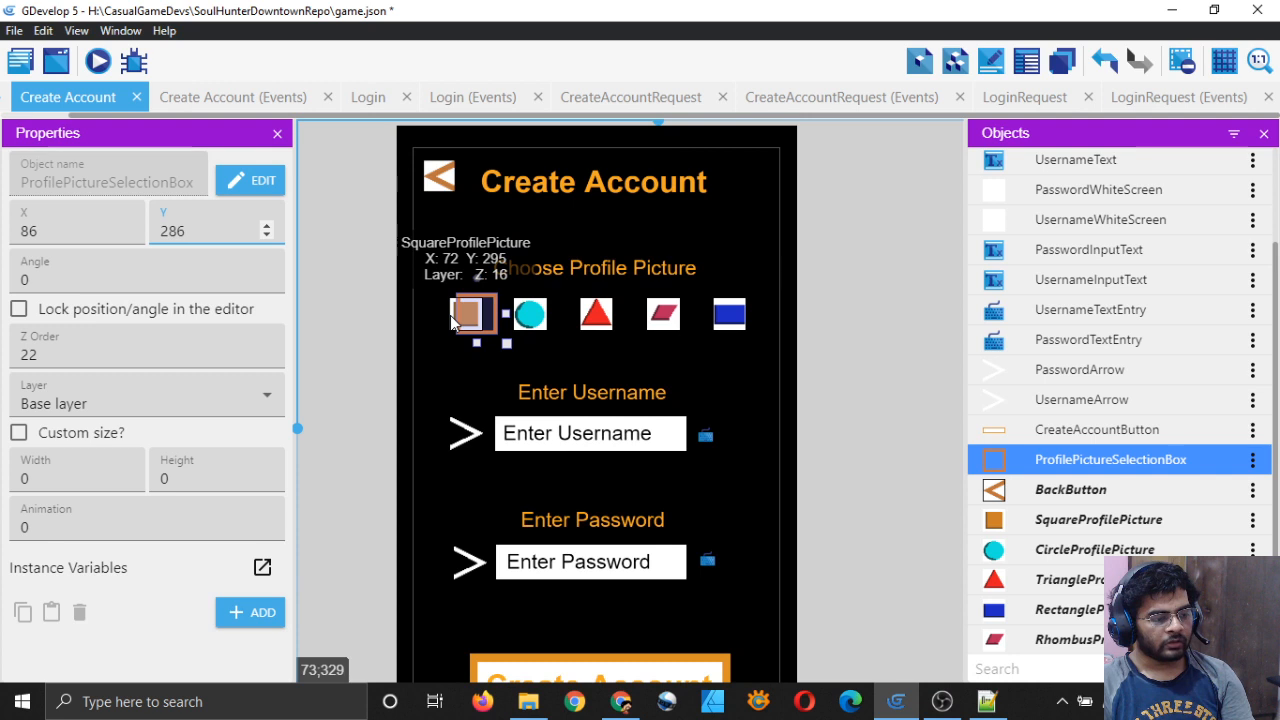
Step: Set the selection box's X to 64 so it sits over the square
{"action": "double_click", "coordinate": [49, 230]}
{"action": "type", "text": "7"}
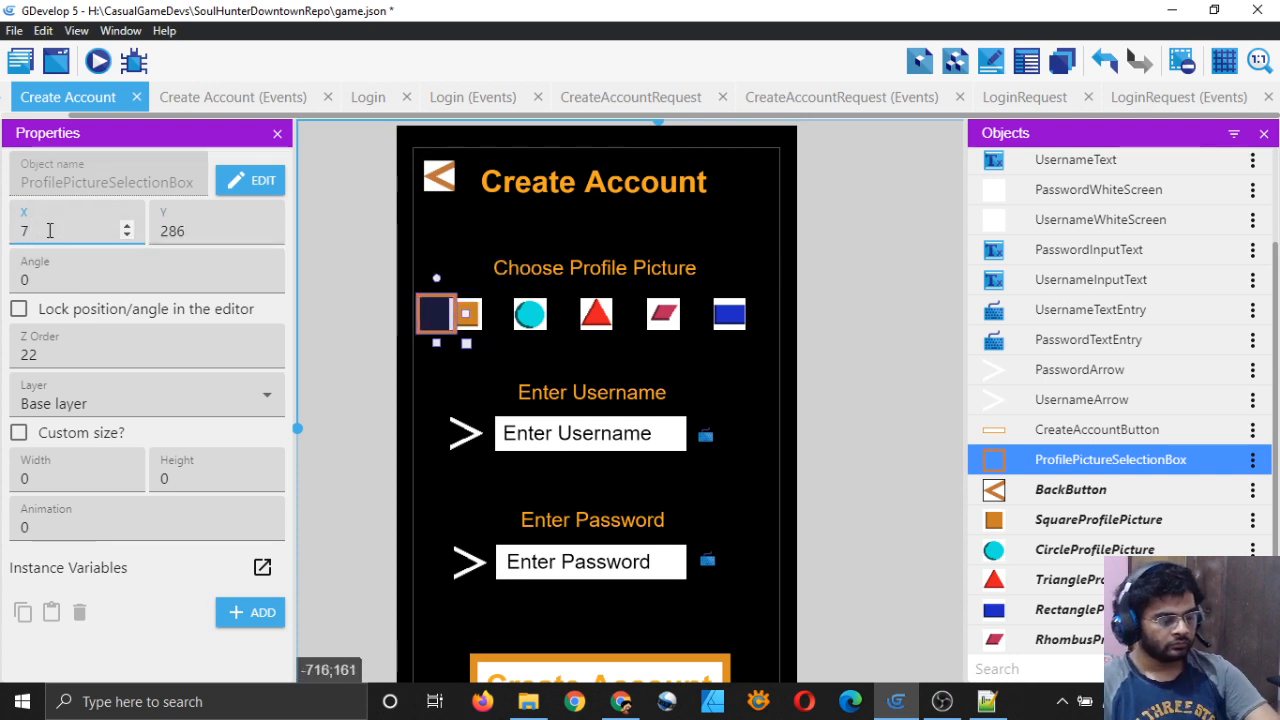
{"action": "type", "text": "2"}
{"action": "key", "text": "BackSpace"}
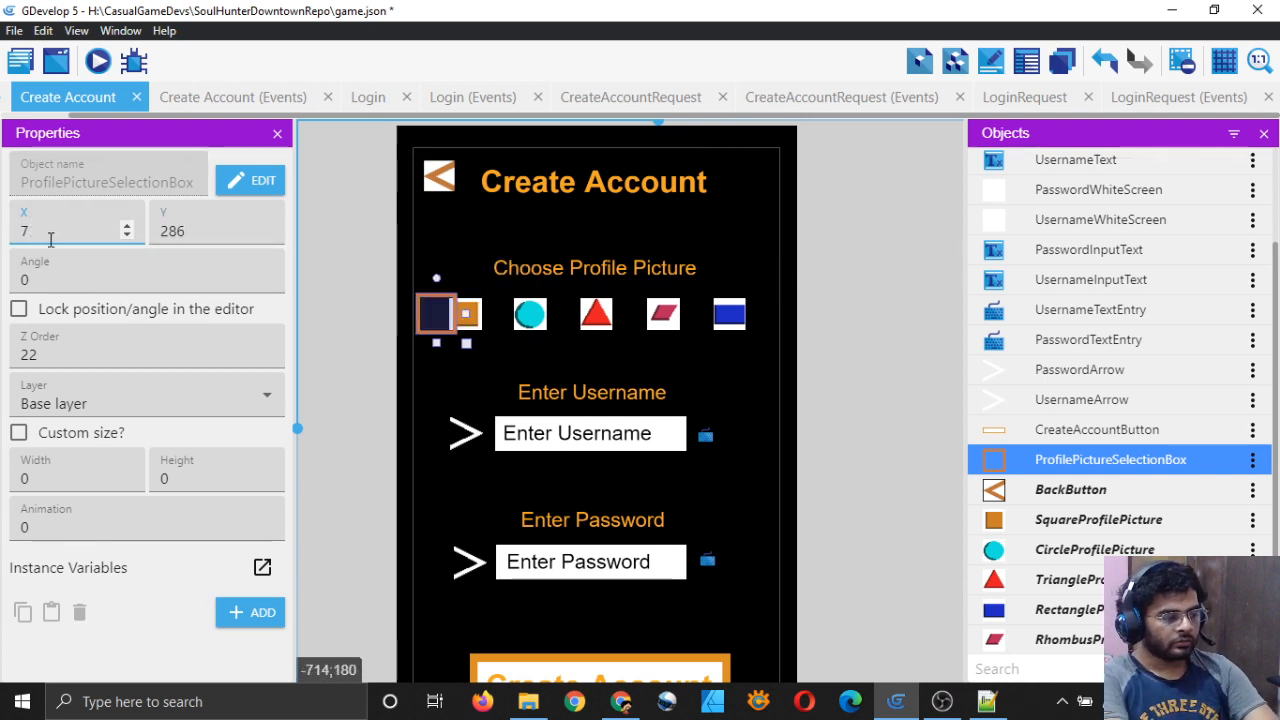
{"action": "type", "text": "0"}
{"action": "key", "text": "BackSpace"}
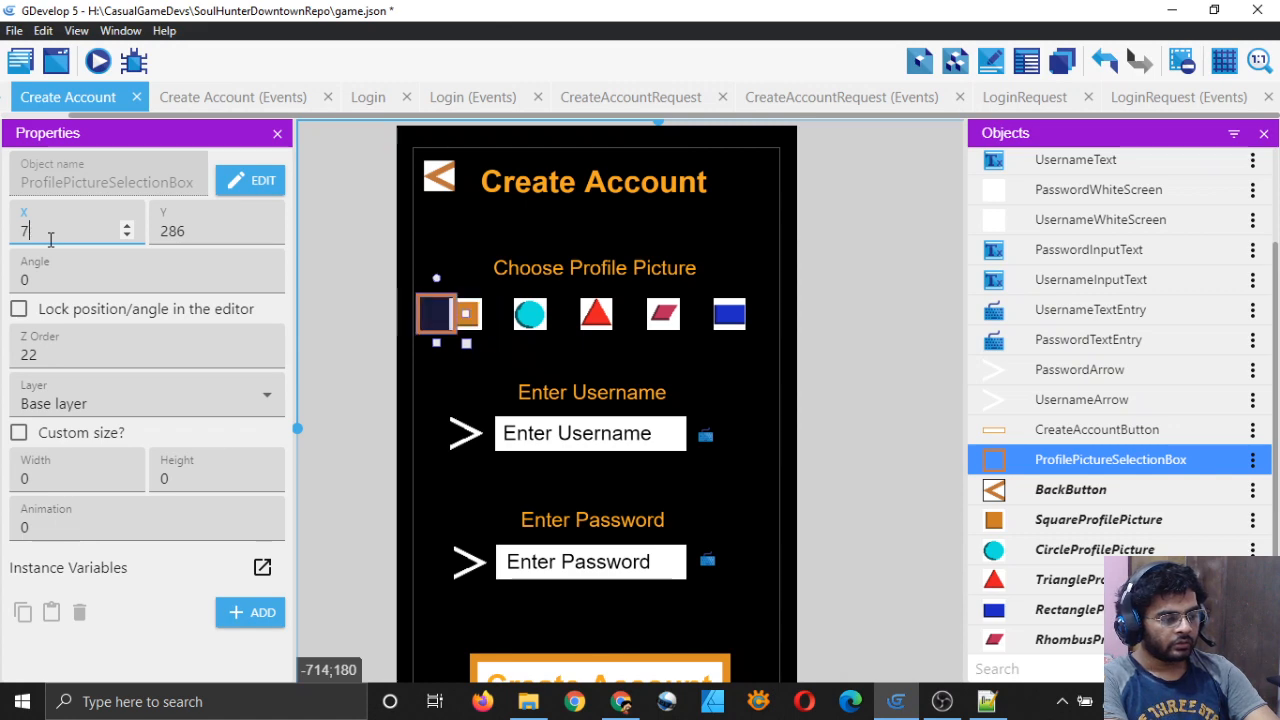
{"action": "key", "text": "BackSpace"}
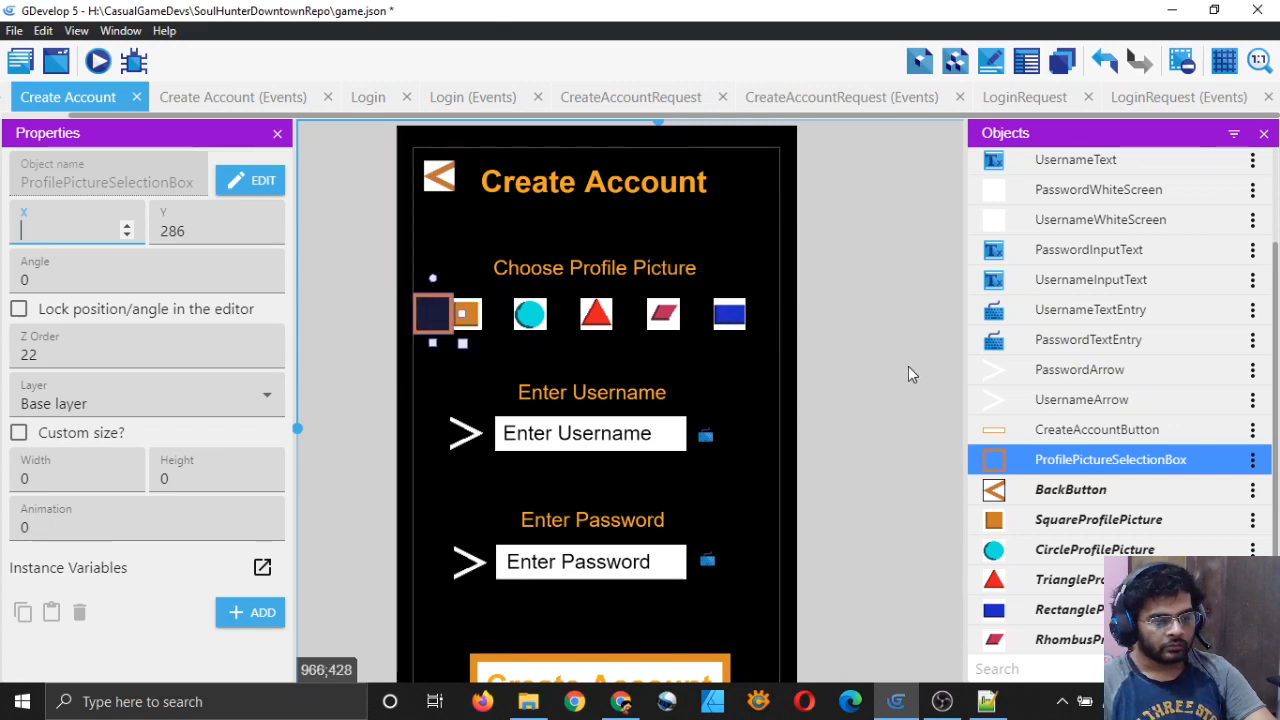
{"action": "left_click", "coordinate": [517, 345]}
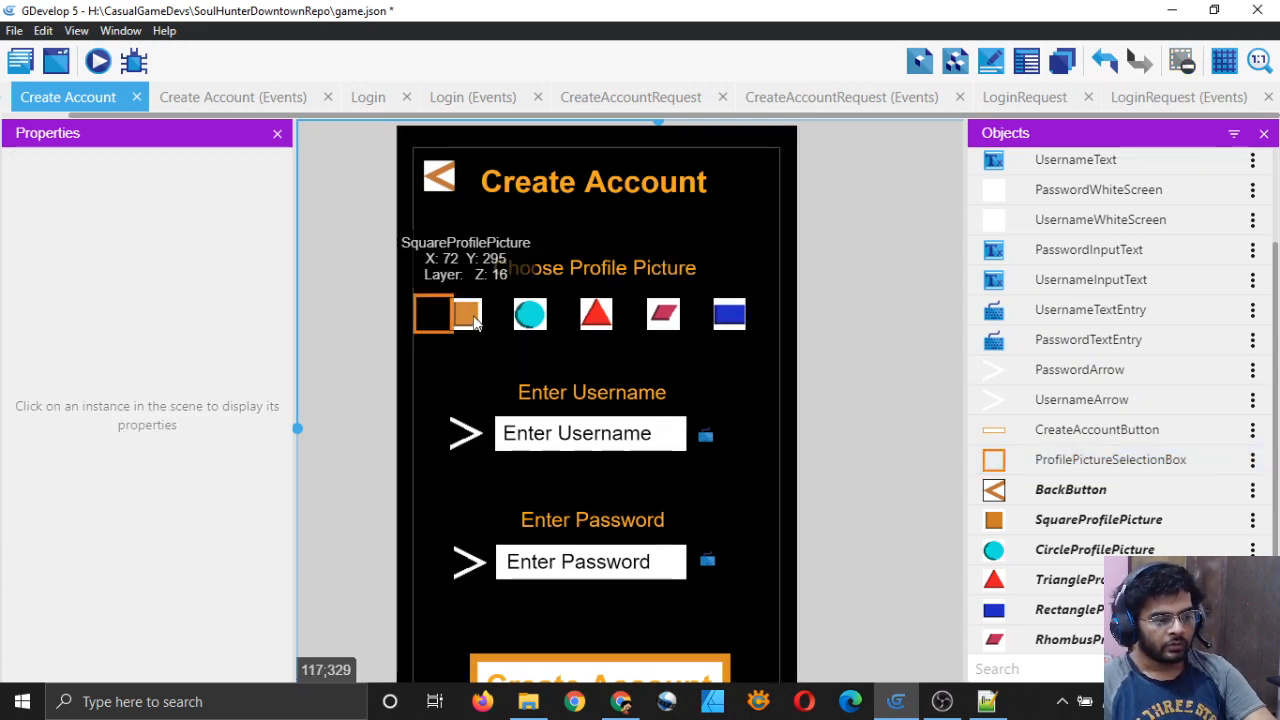
{"action": "left_click", "coordinate": [417, 327]}
{"action": "key", "text": "BackSpace"}
{"action": "type", "text": "72"}
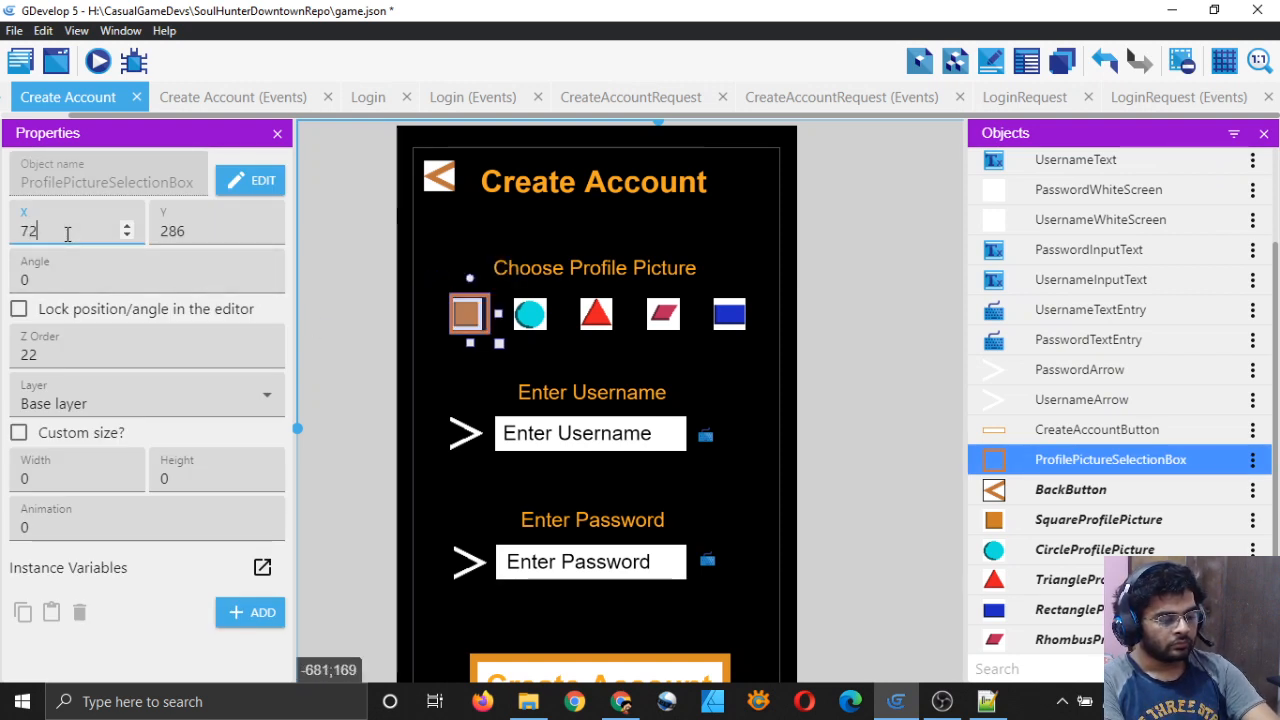
{"action": "key", "text": "BackSpace"}
{"action": "type", "text": "0"}
{"action": "key", "text": "BackSpace"}
{"action": "key", "text": "BackSpace"}
{"action": "type", "text": "65"}
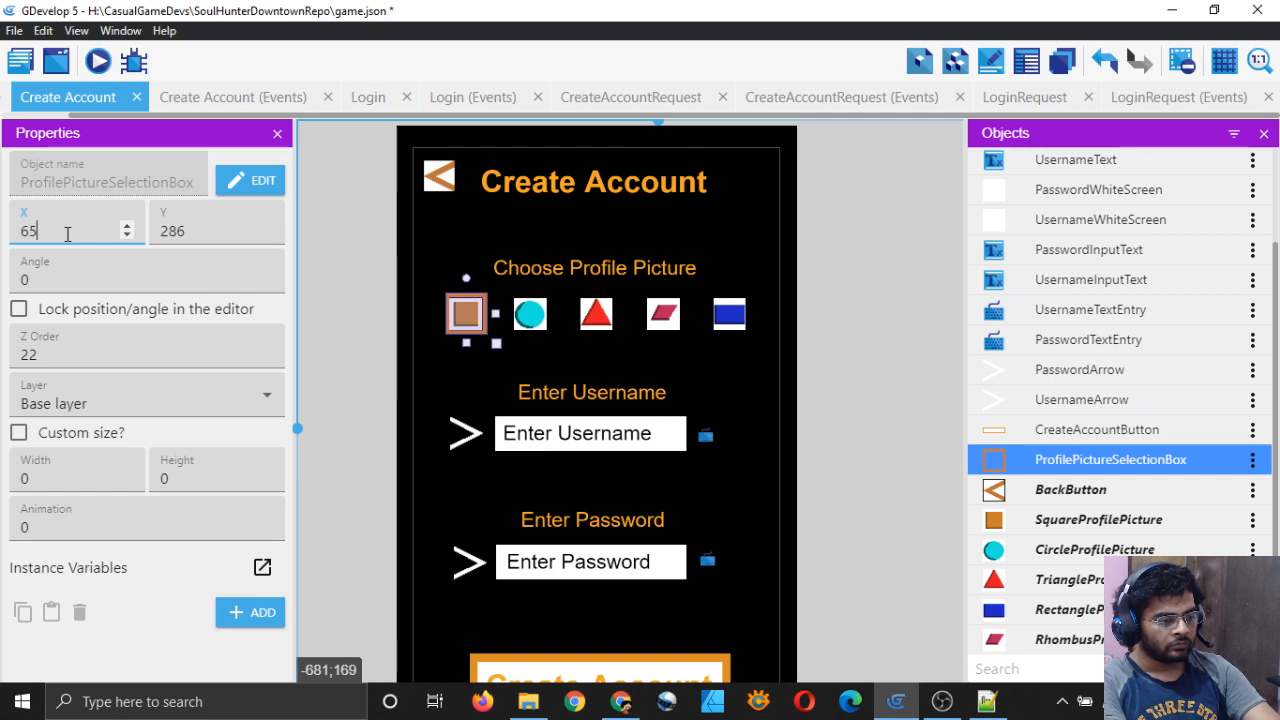
{"action": "key", "text": "BackSpace"}
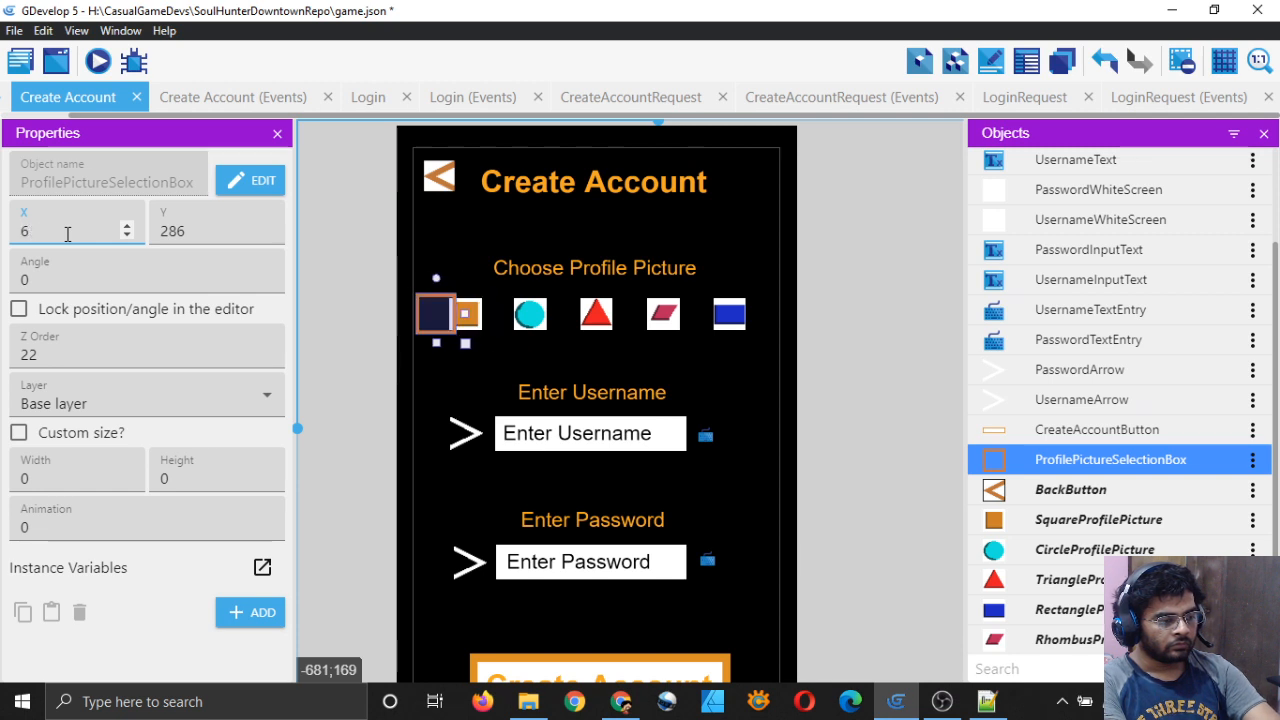
{"action": "type", "text": "5"}
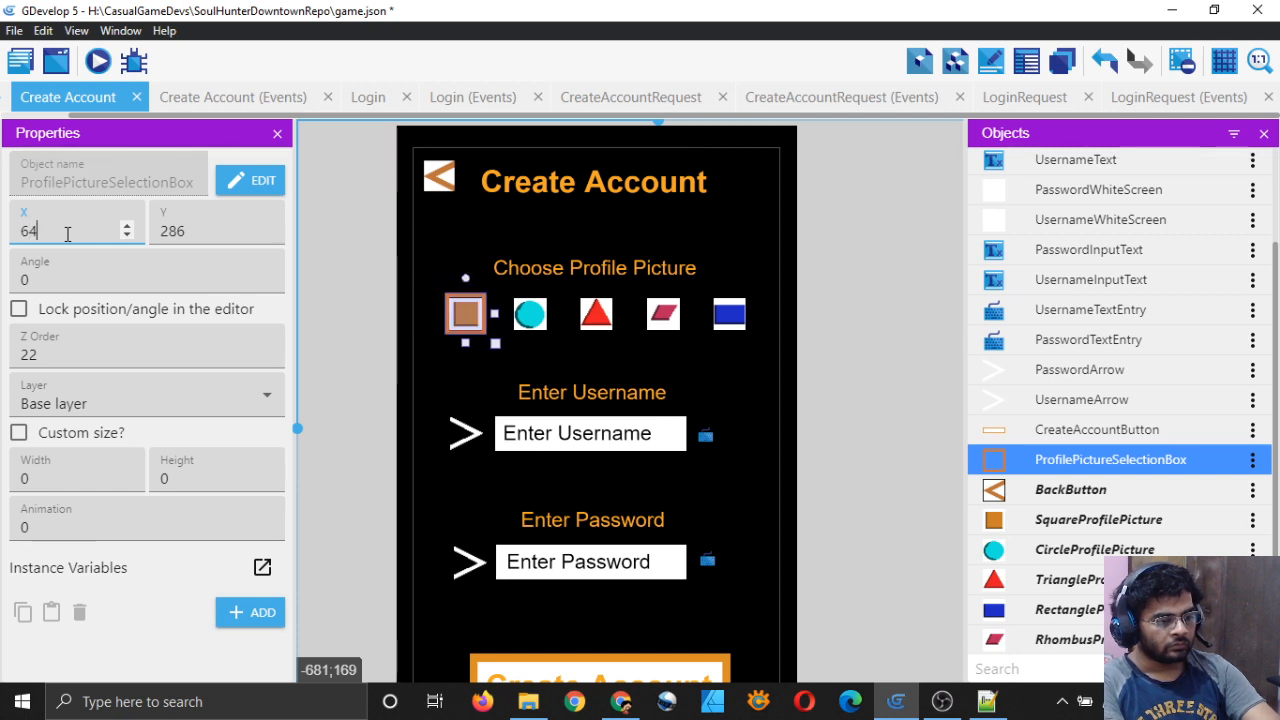
{"action": "left_click", "coordinate": [343, 294]}
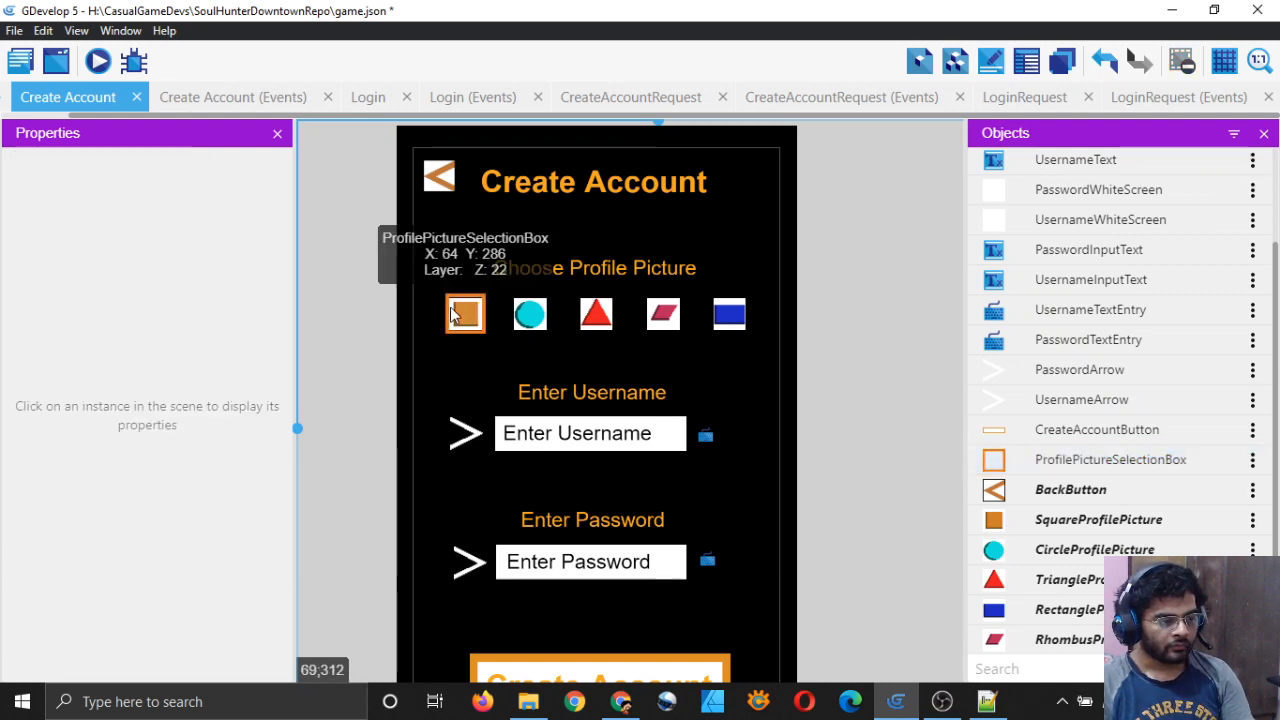
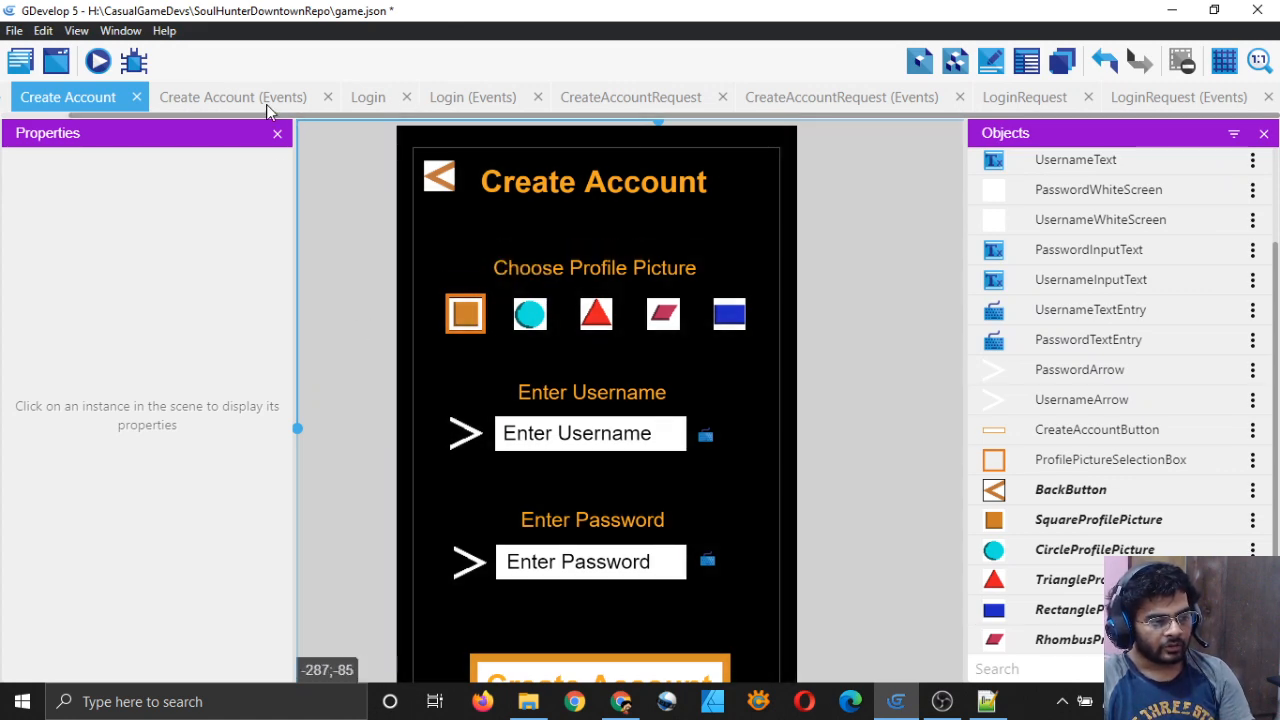
Step: Try X 72 for the selection box, then restore its X to 64
{"action": "key", "text": "ctrl+s"}
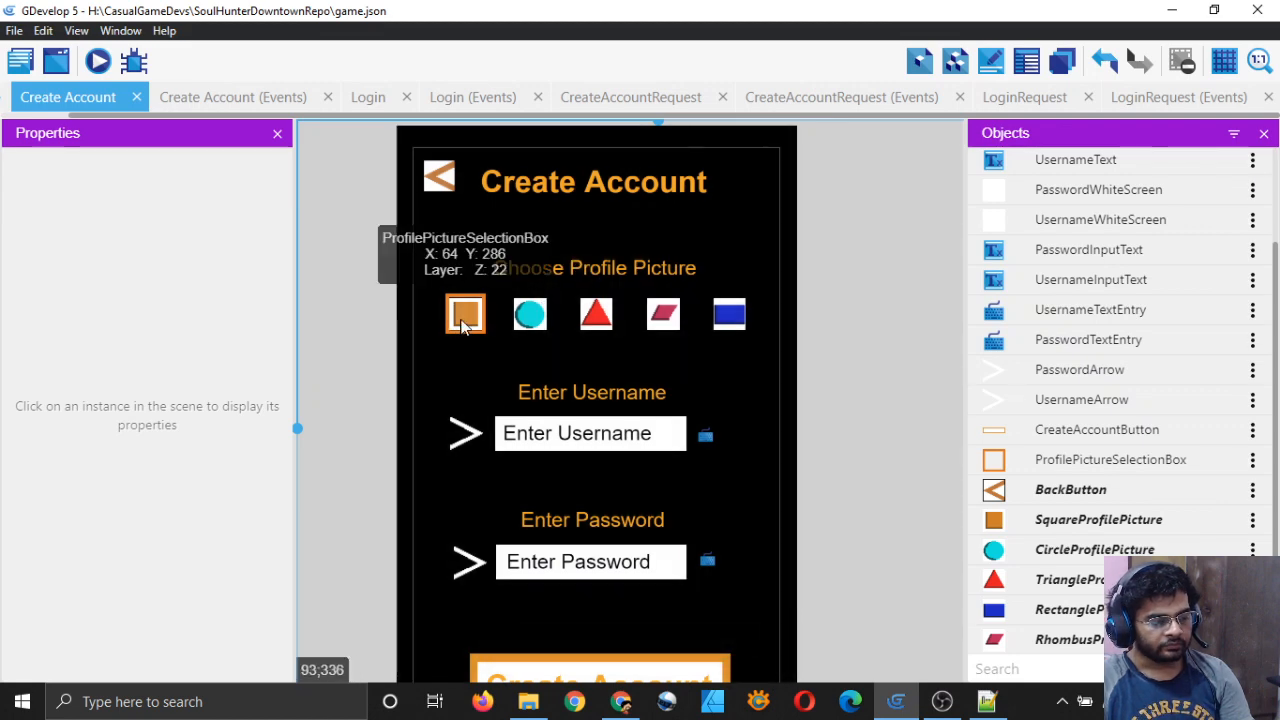
{"action": "left_click", "coordinate": [465, 330]}
{"action": "left_click", "coordinate": [71, 229]}
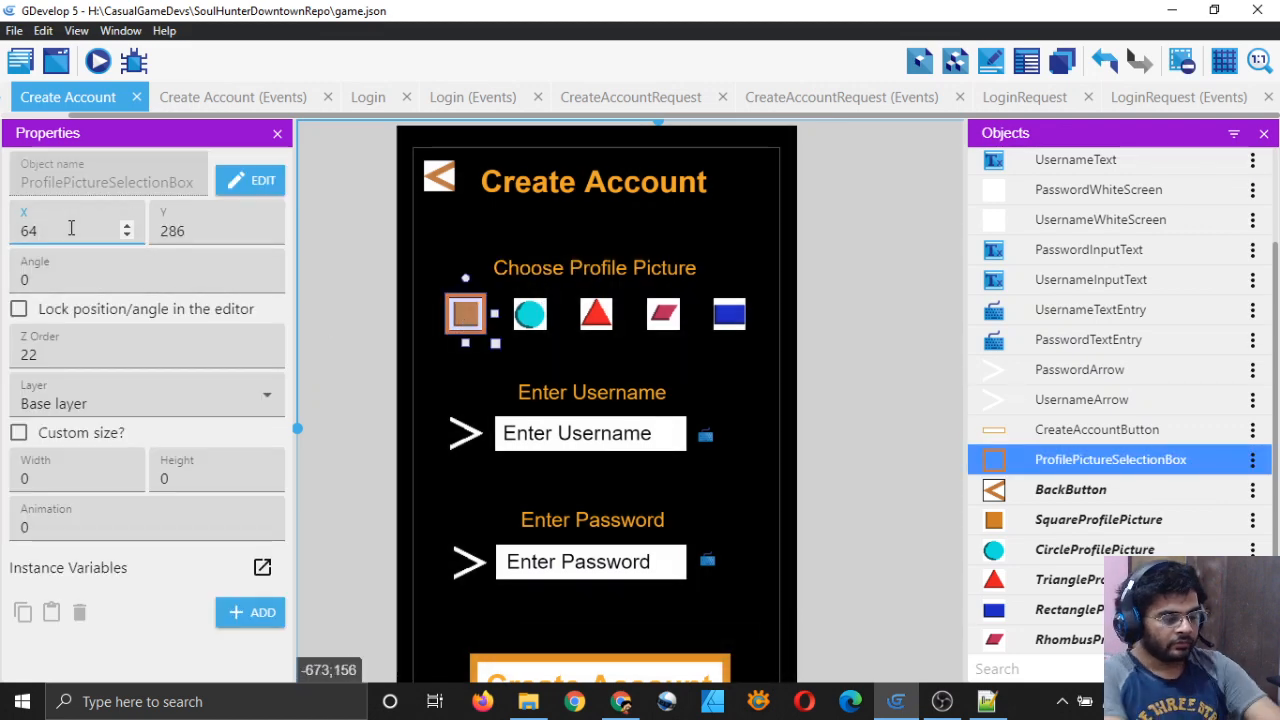
{"action": "key", "text": "BackSpace"}
{"action": "key", "text": "BackSpace"}
{"action": "type", "text": "72"}
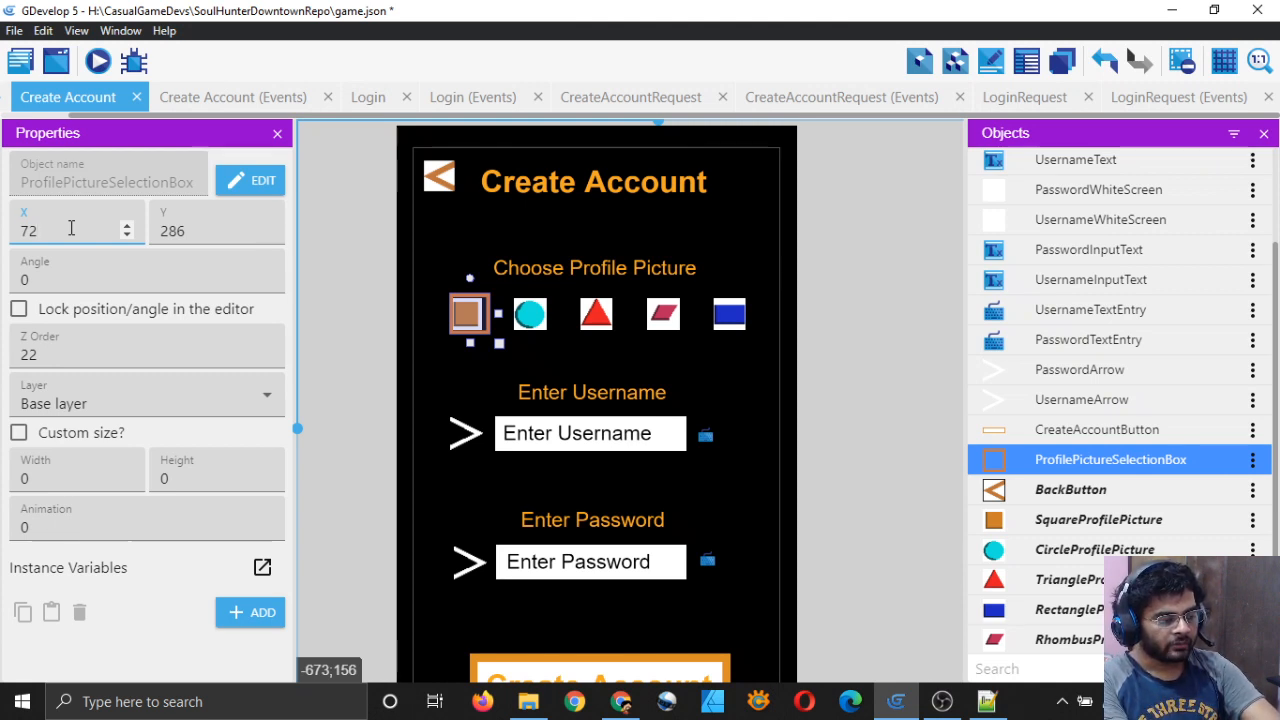
{"action": "key", "text": "BackSpace"}
{"action": "key", "text": "BackSpace"}
{"action": "type", "text": "64"}
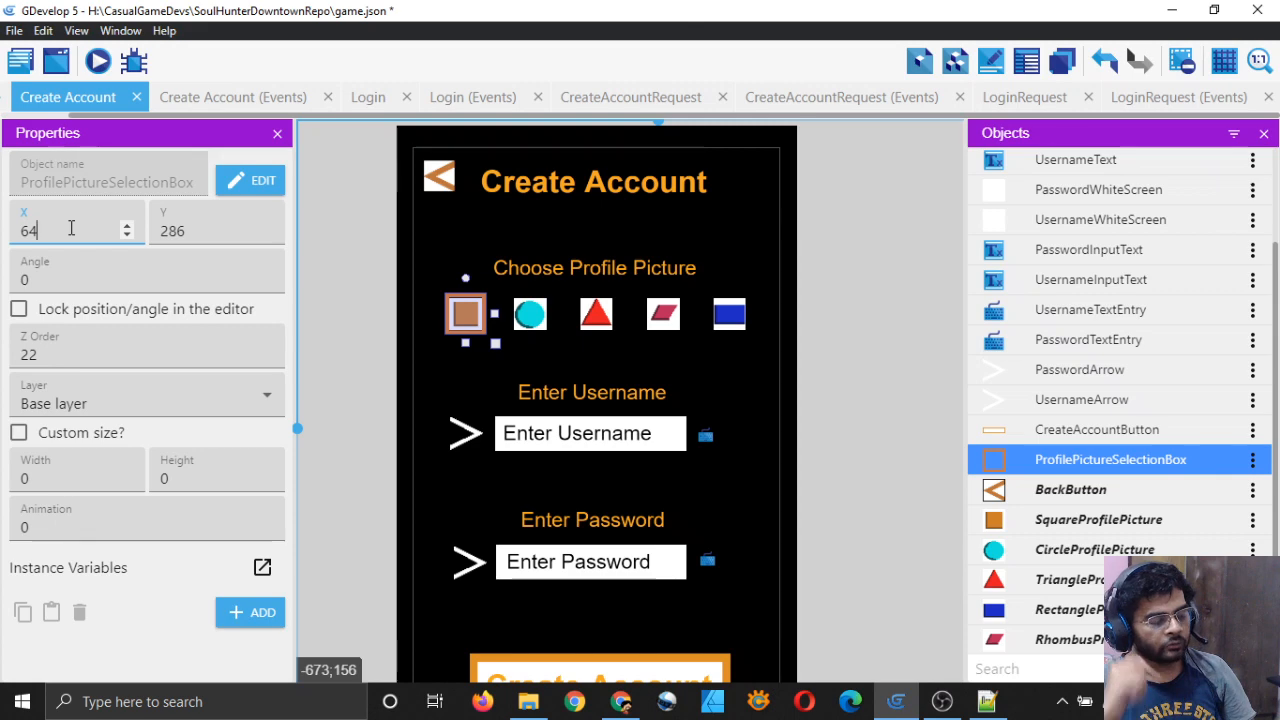
Step: Deselect the box, save the project, and switch to the Create Account events
{"action": "left_click", "coordinate": [358, 268]}
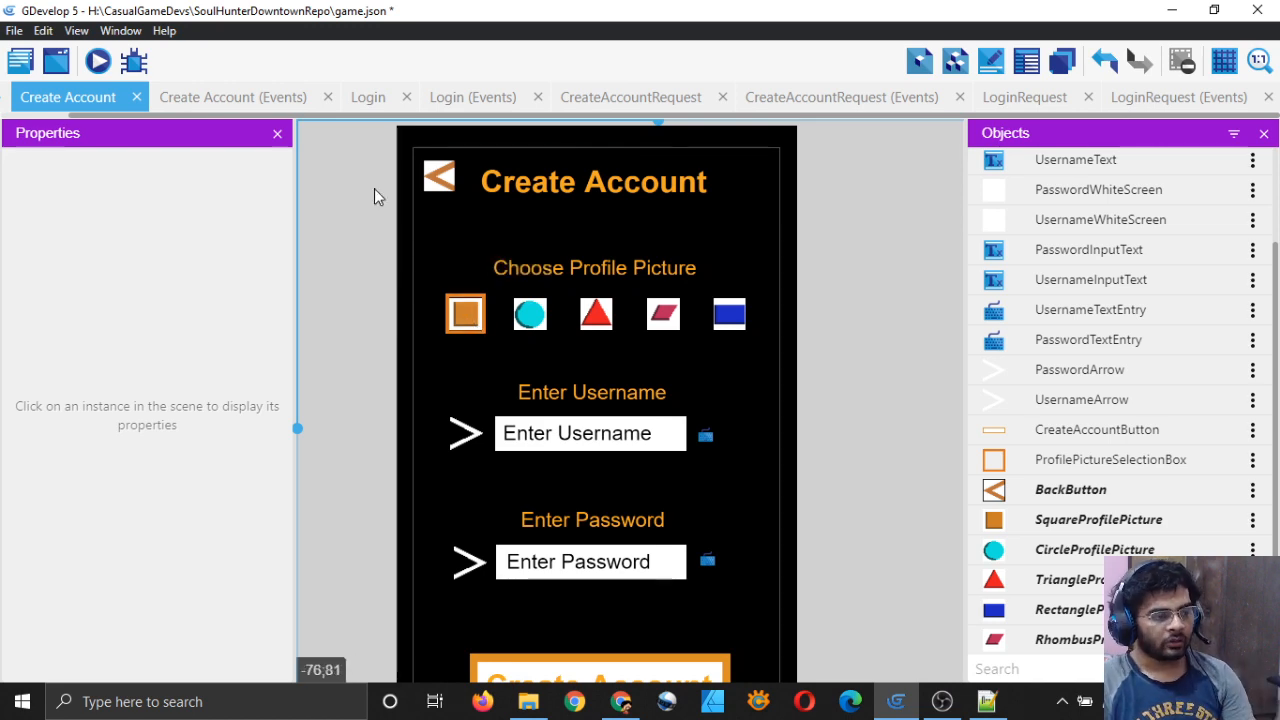
{"action": "key", "text": "ctrl+s"}
{"action": "left_click", "coordinate": [230, 97]}
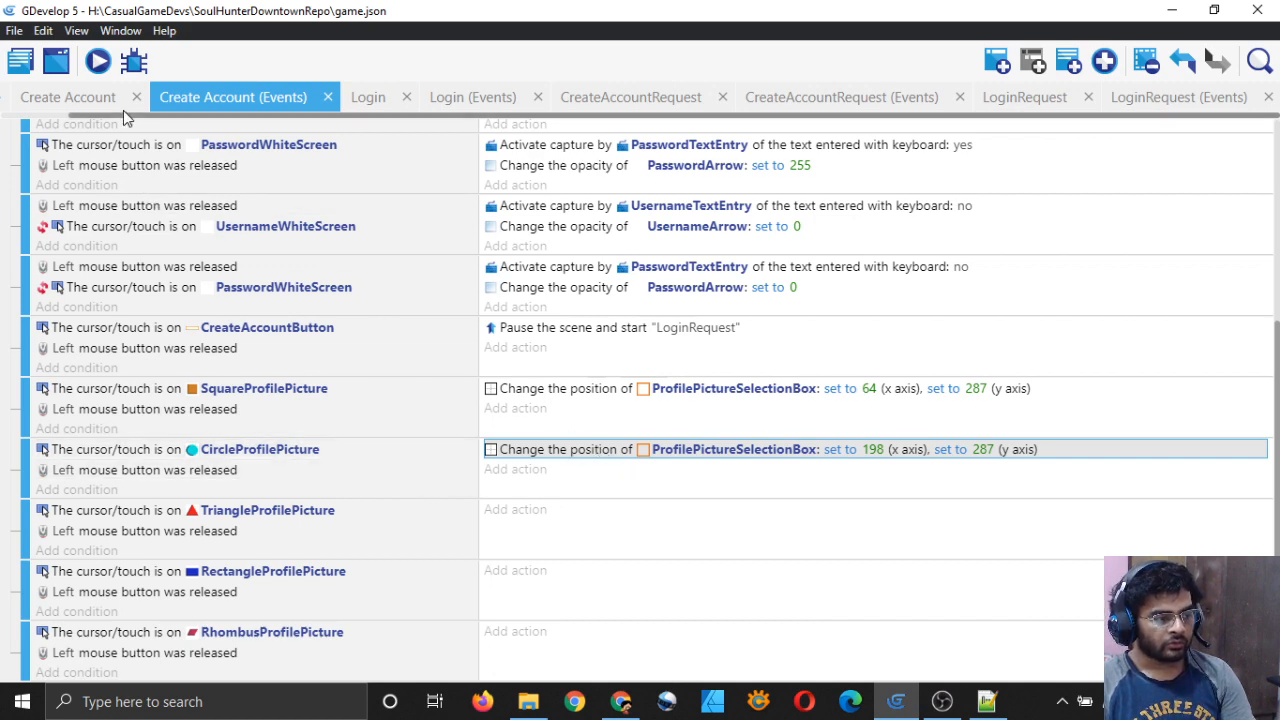
Step: Set the circle's position action X value to 190
{"action": "left_click", "coordinate": [95, 97]}
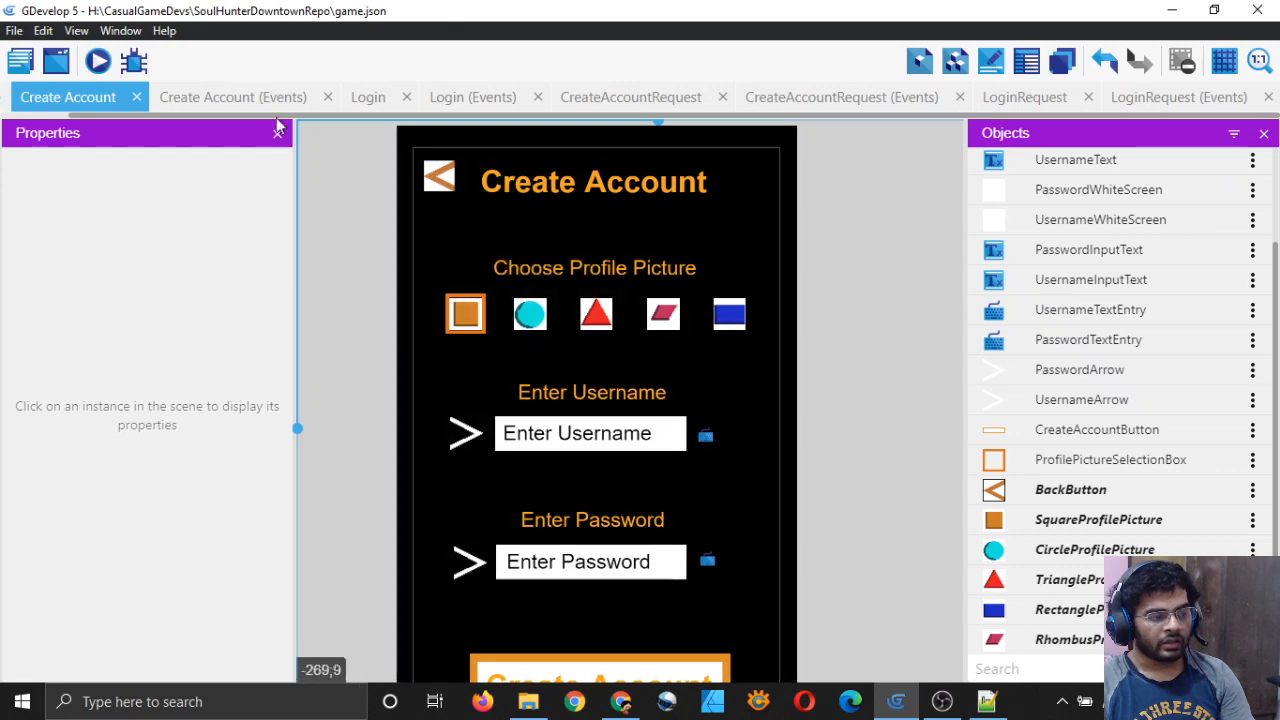
{"action": "key", "text": "ctrl+Tab"}
{"action": "double_click", "coordinate": [600, 451]}
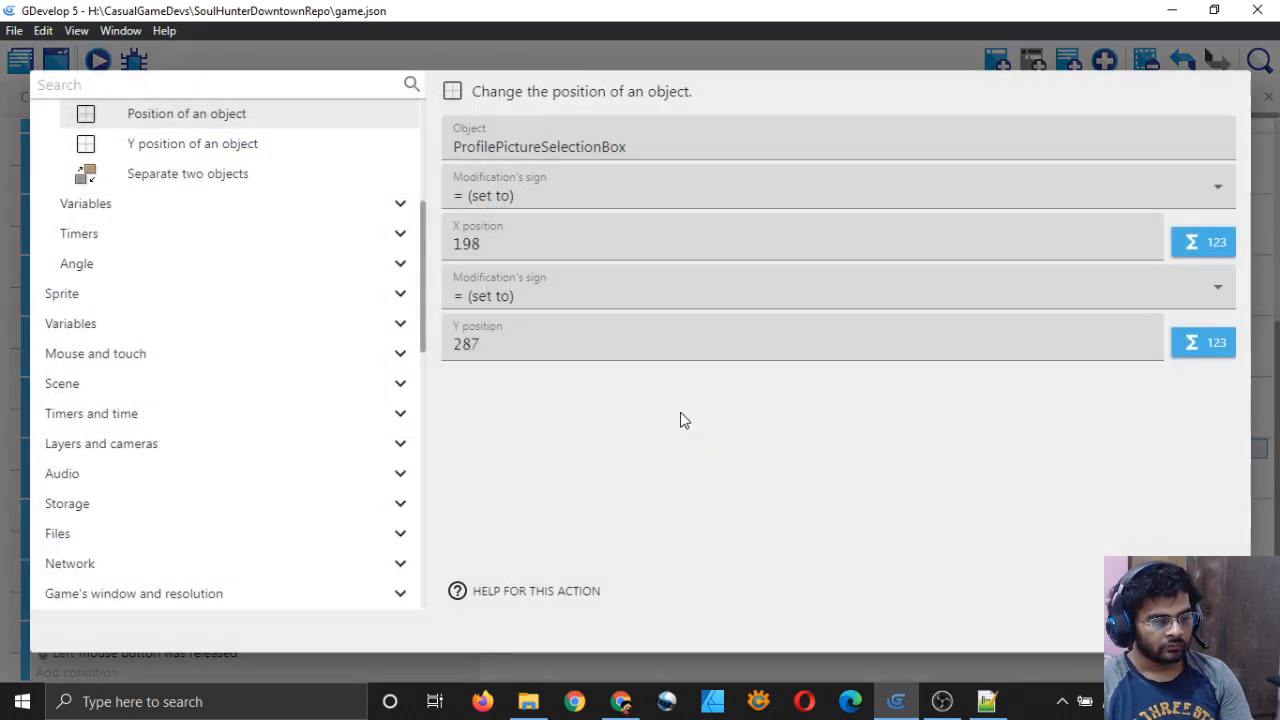
{"action": "left_click", "coordinate": [583, 248]}
{"action": "left_click", "coordinate": [818, 513]}
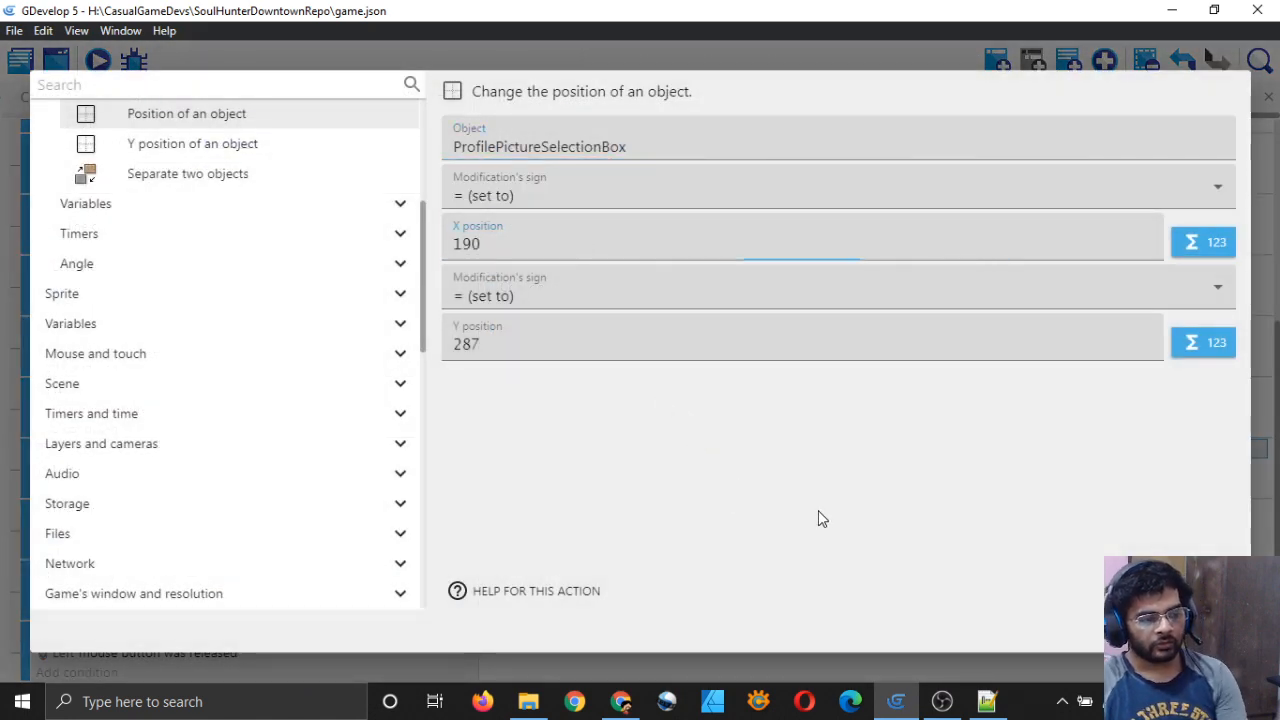
{"action": "left_click", "coordinate": [598, 339]}
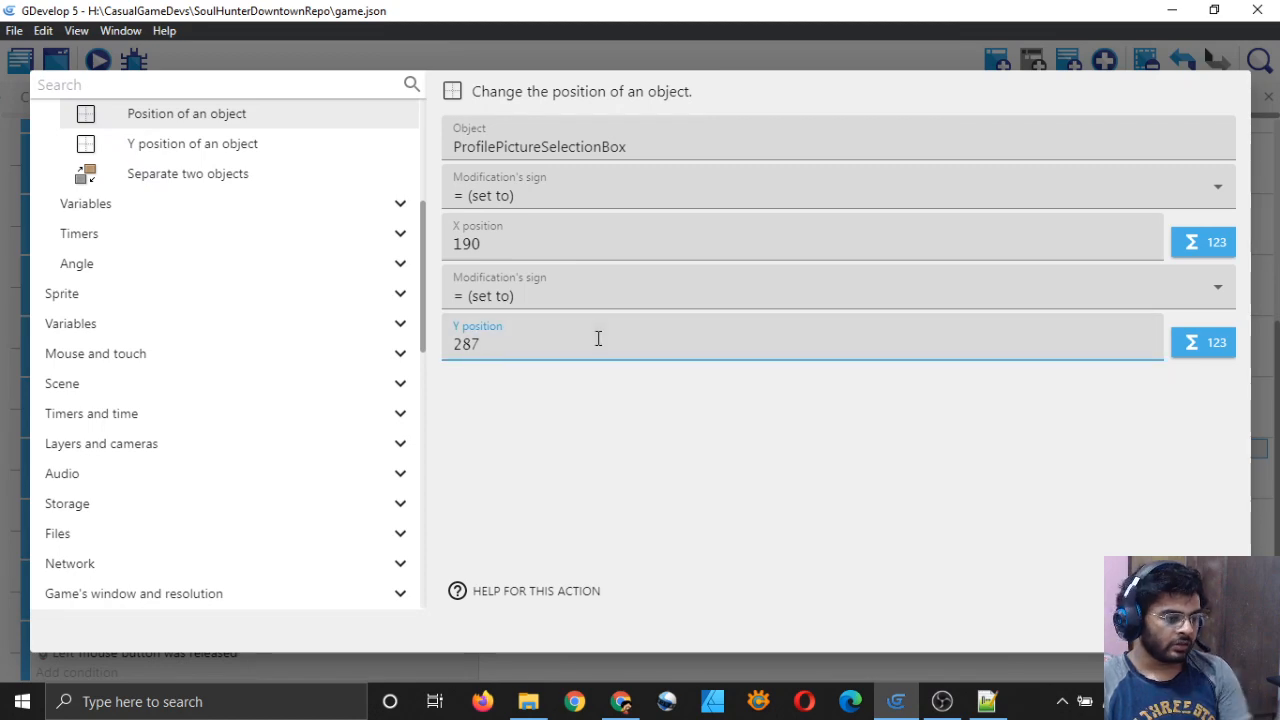
{"action": "left_click", "coordinate": [685, 425]}
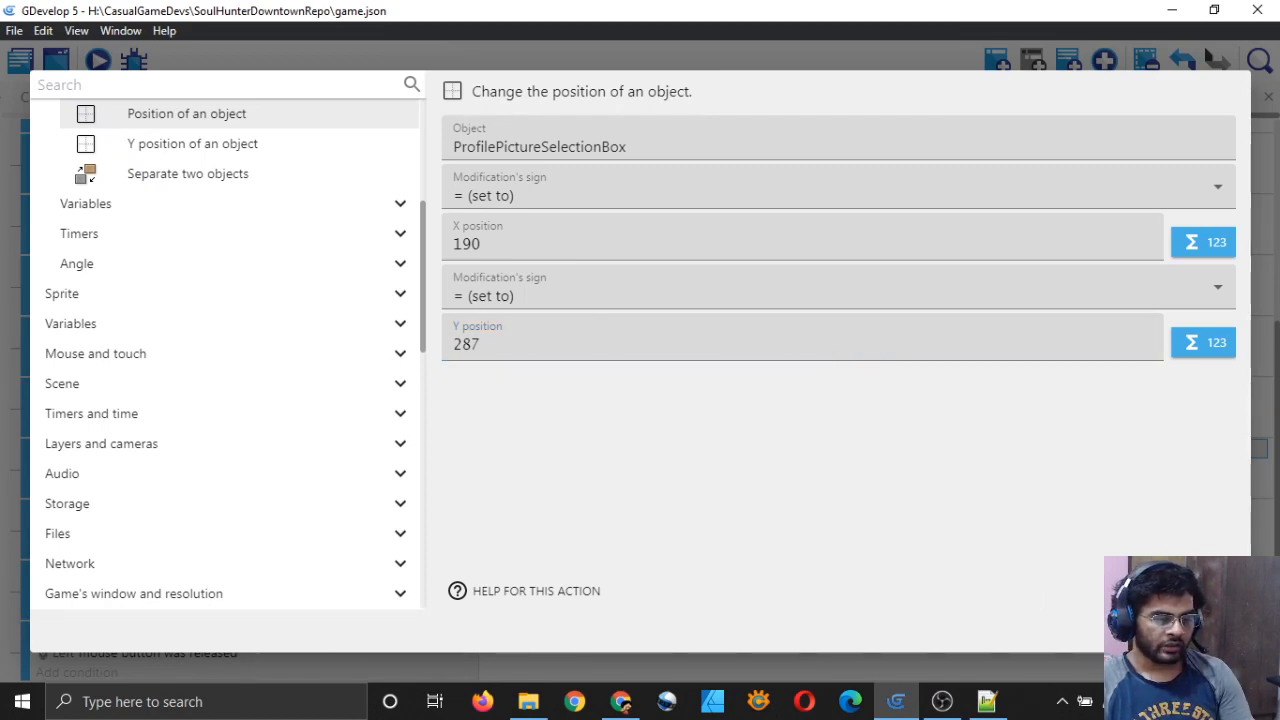
{"action": "left_click", "coordinate": [1208, 628]}
Step: Check the box's layout coordinates, then change the circle action's Y to 286
{"action": "left_click", "coordinate": [68, 97]}
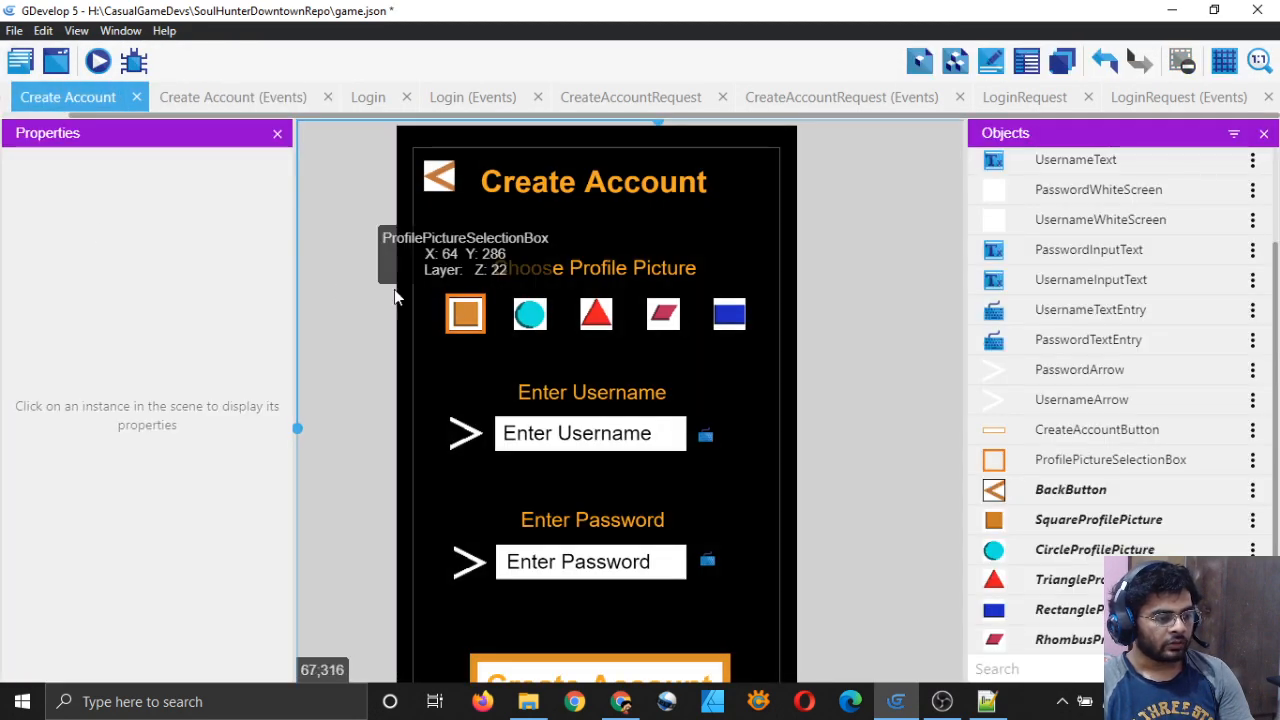
{"action": "left_click", "coordinate": [455, 316]}
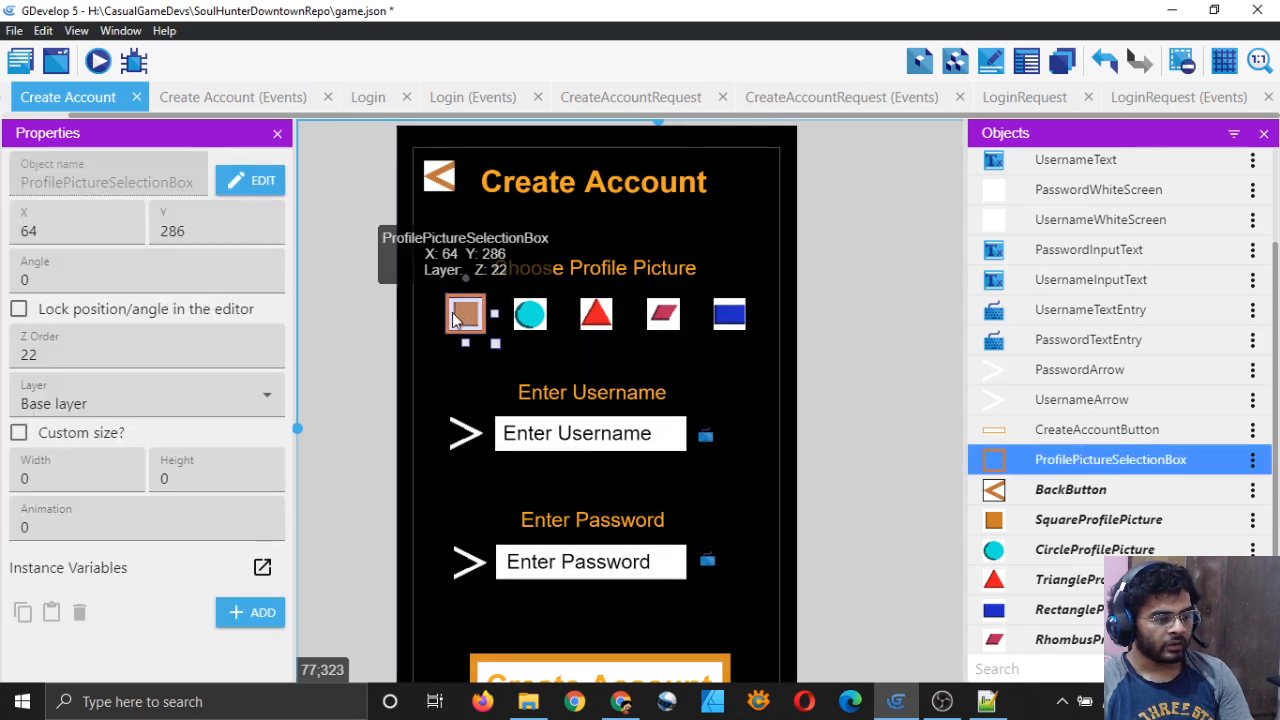
{"action": "left_click", "coordinate": [250, 97]}
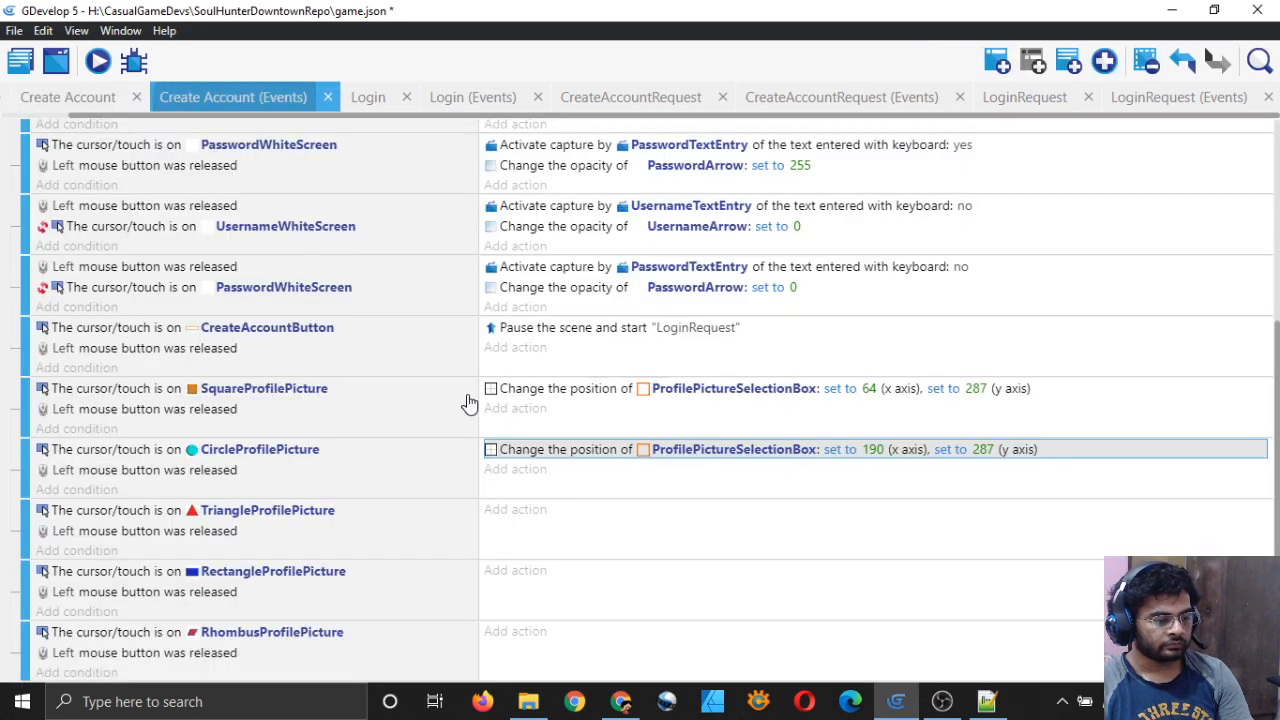
{"action": "double_click", "coordinate": [557, 452]}
{"action": "left_click", "coordinate": [509, 346]}
{"action": "key", "text": "BackSpace"}
{"action": "type", "text": "6"}
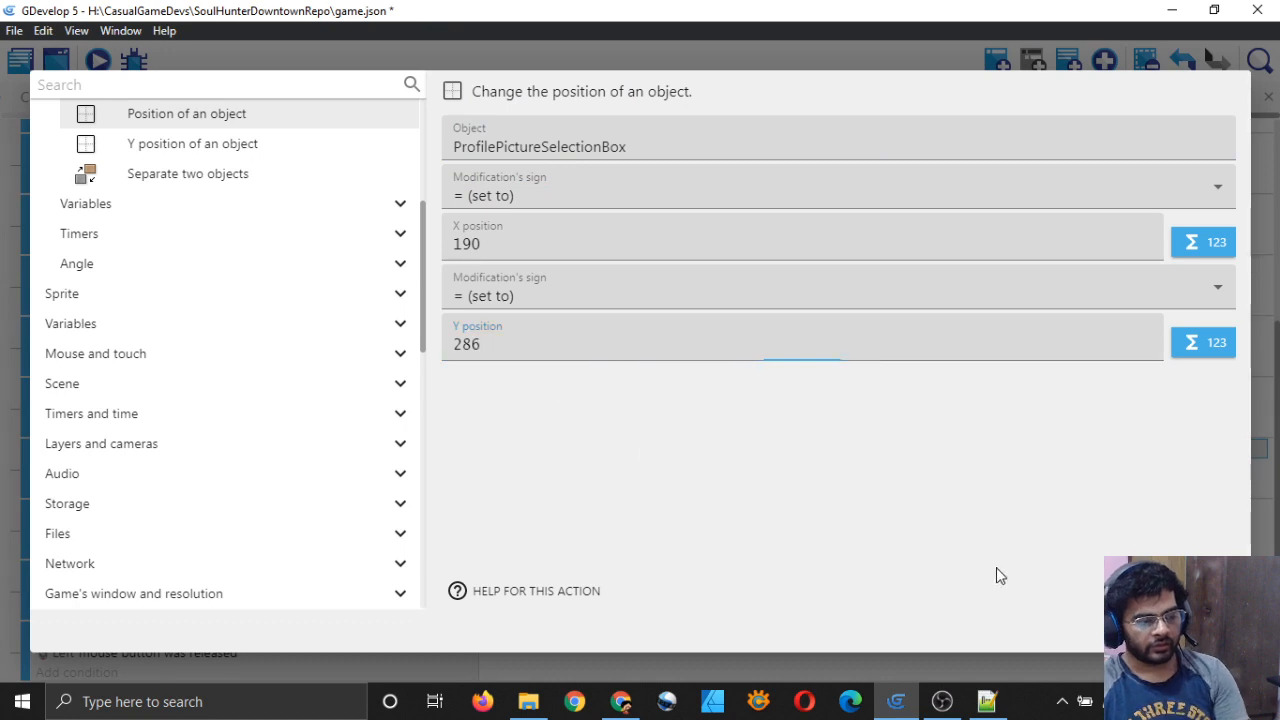
{"action": "left_click", "coordinate": [1210, 630]}
Step: Begin editing the Y value in the square's position action
{"action": "double_click", "coordinate": [583, 391]}
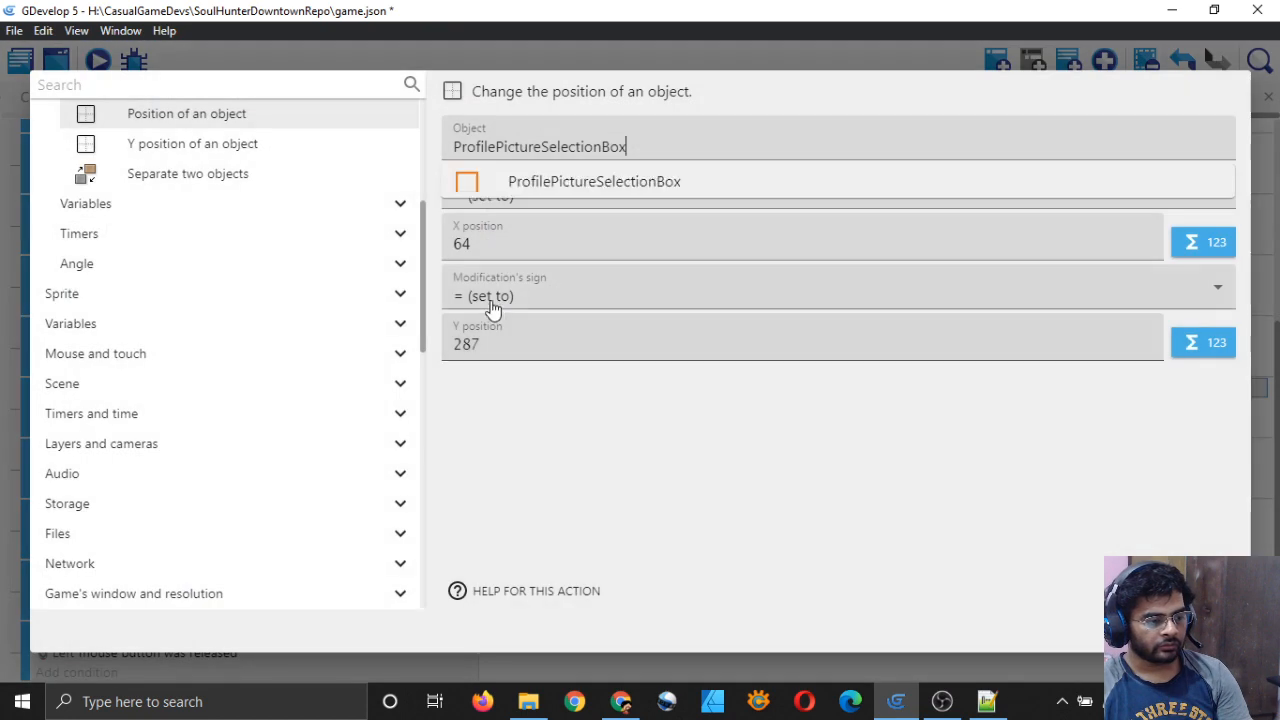
{"action": "left_click", "coordinate": [521, 342]}
{"action": "key", "text": "BackSpace"}
{"action": "left_click", "coordinate": [769, 489]}
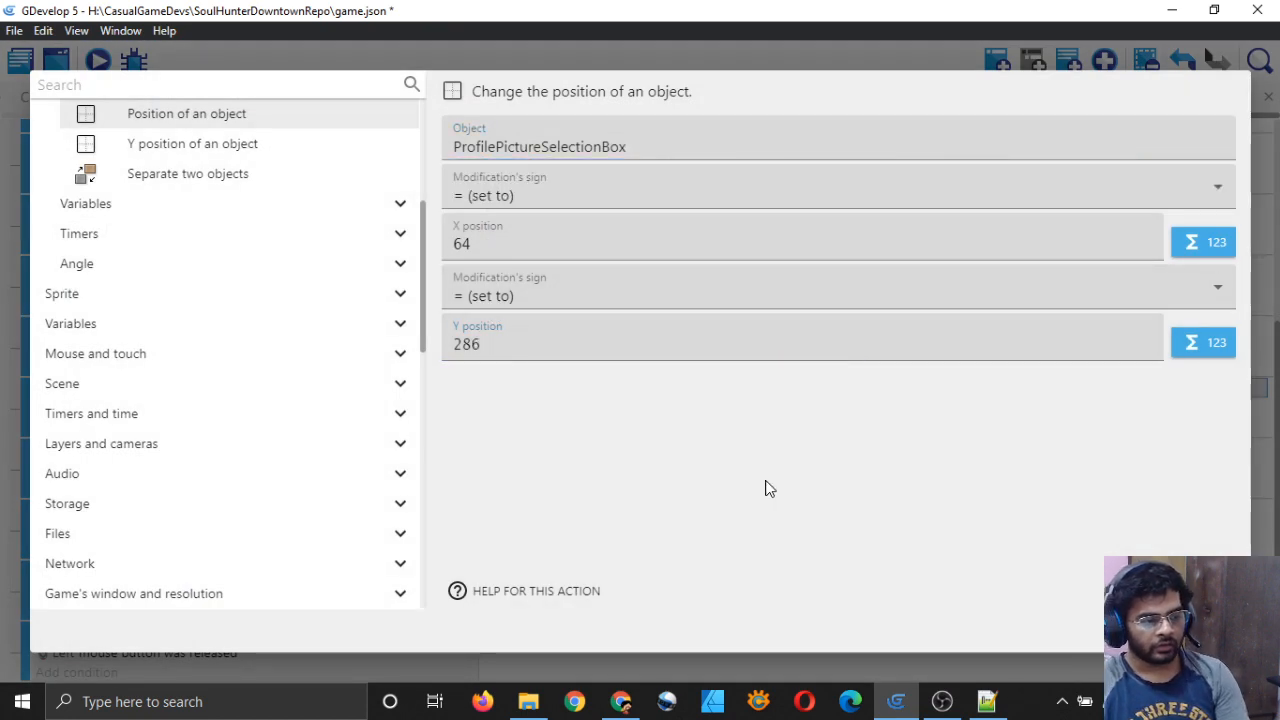
{"action": "left_click", "coordinate": [1092, 563]}
{"action": "left_click", "coordinate": [1205, 631]}
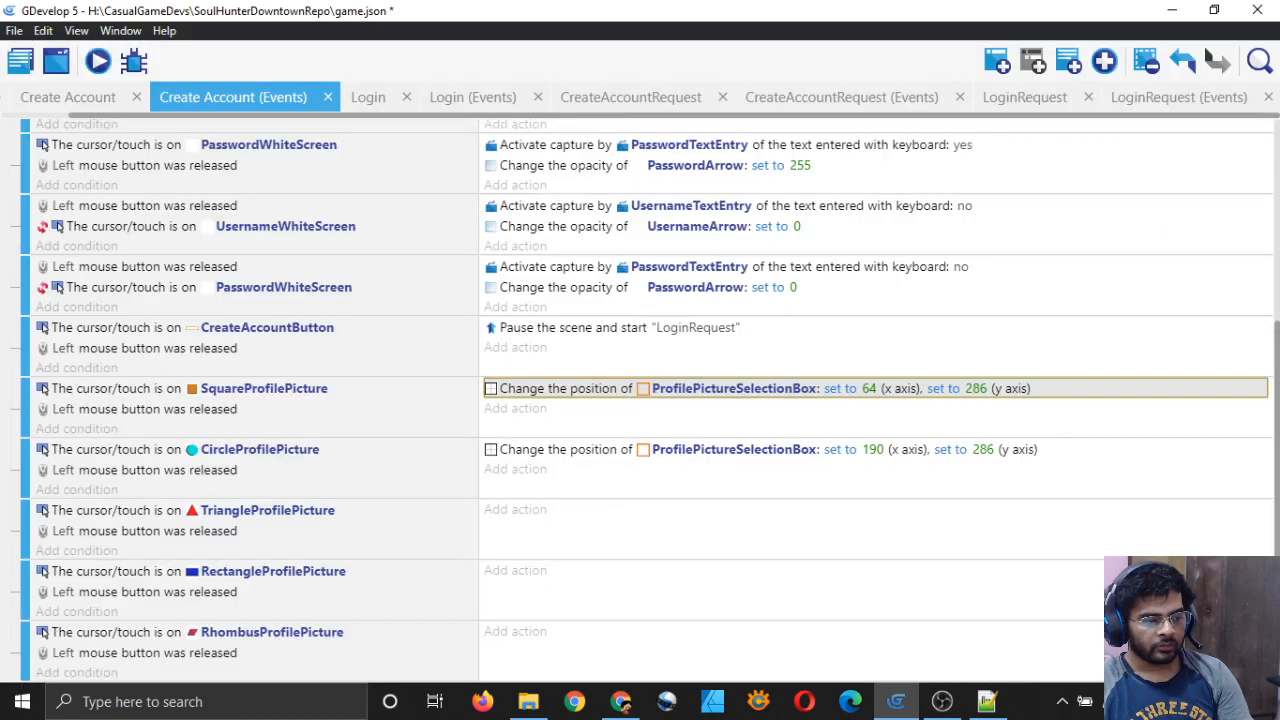
Step: Set the square's position action to 64, 286 and save the project
{"action": "scroll", "coordinate": [645, 404], "scroll_direction": "up", "scroll_amount": 4}
{"action": "left_click", "coordinate": [550, 215]}
{"action": "left_click", "coordinate": [550, 218]}
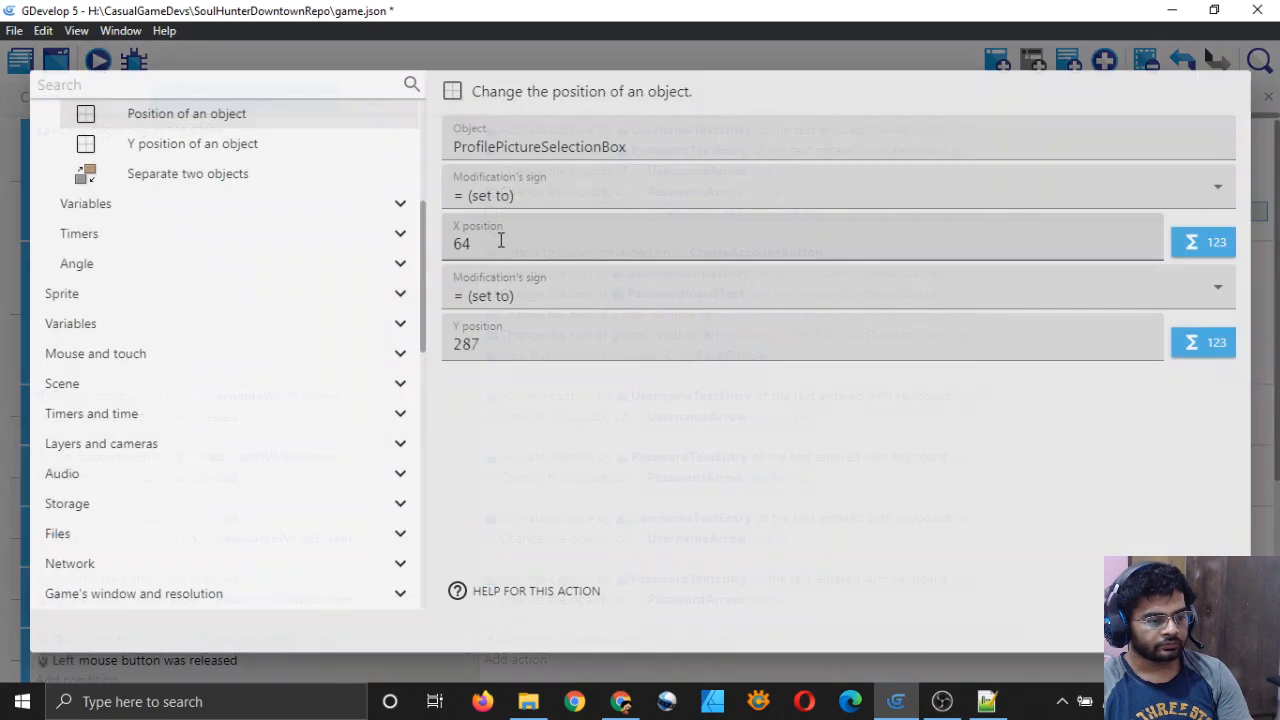
{"action": "left_click", "coordinate": [514, 245]}
{"action": "left_click", "coordinate": [563, 340]}
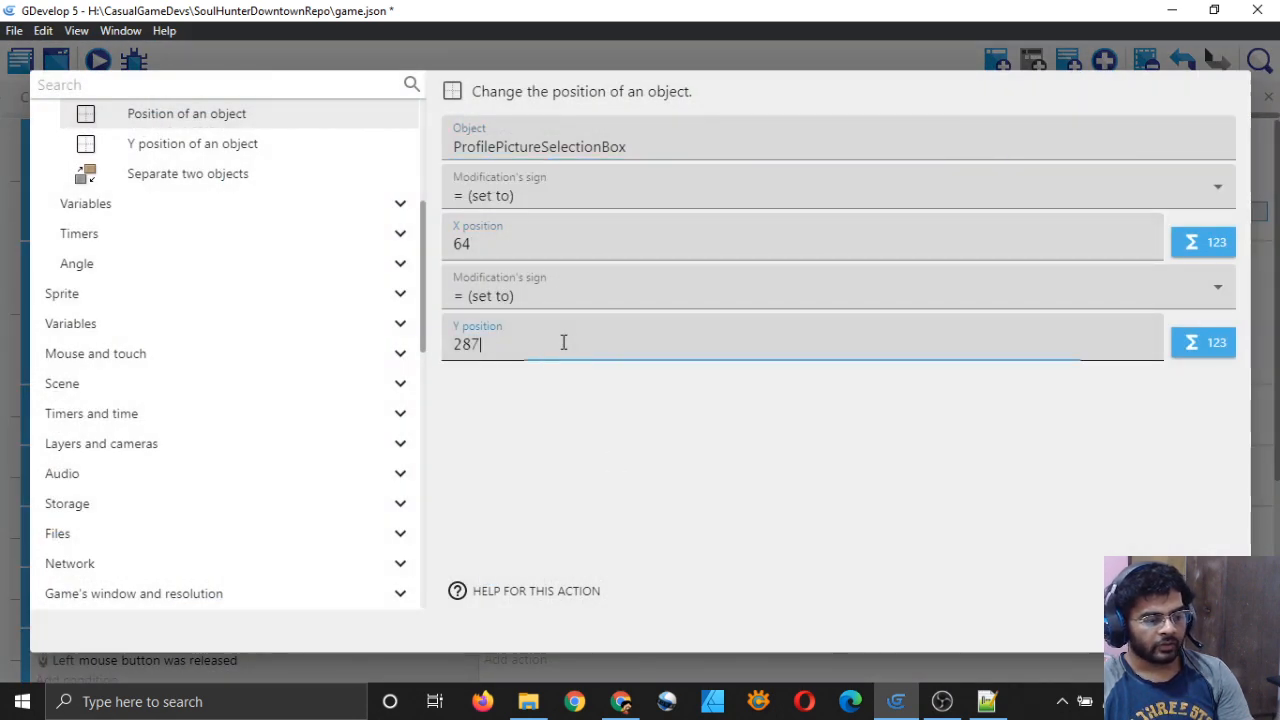
{"action": "key", "text": "BackSpace"}
{"action": "type", "text": "6"}
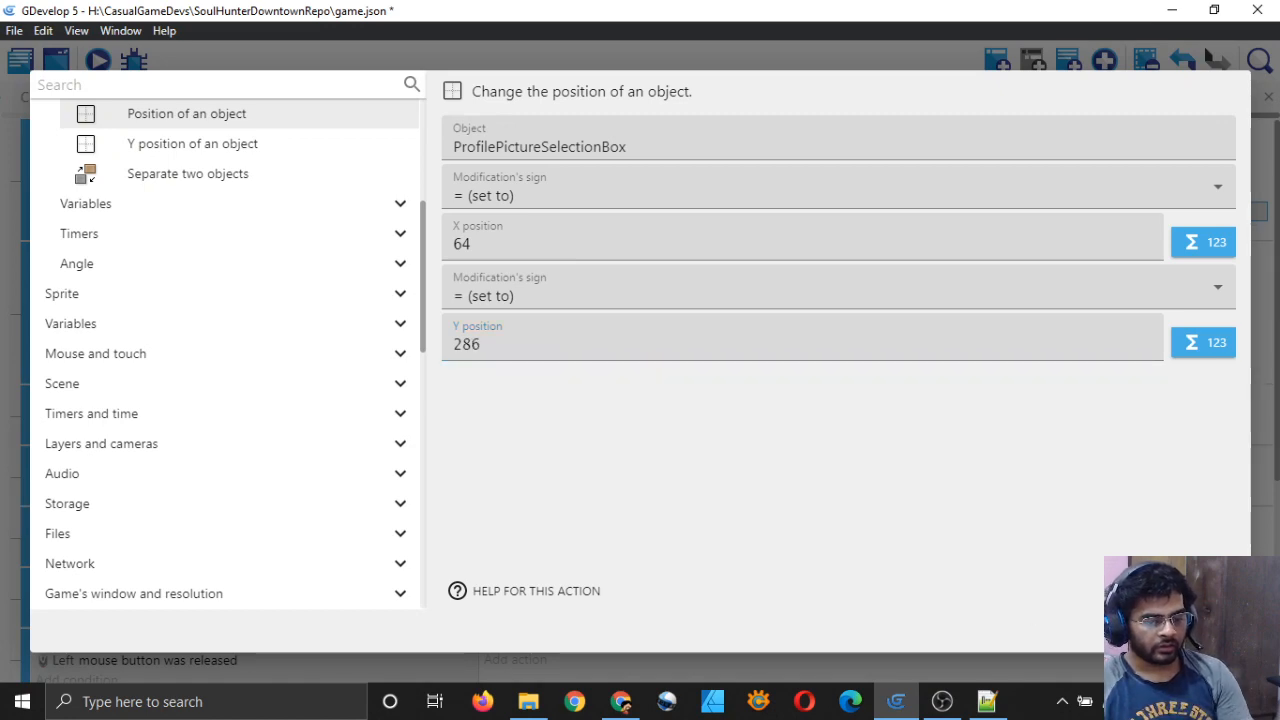
{"action": "key", "text": "Return"}
{"action": "key", "text": "ctrl+s"}
Step: Verify the circle's position action values and start a new action in the square's event
{"action": "left_click", "coordinate": [108, 104]}
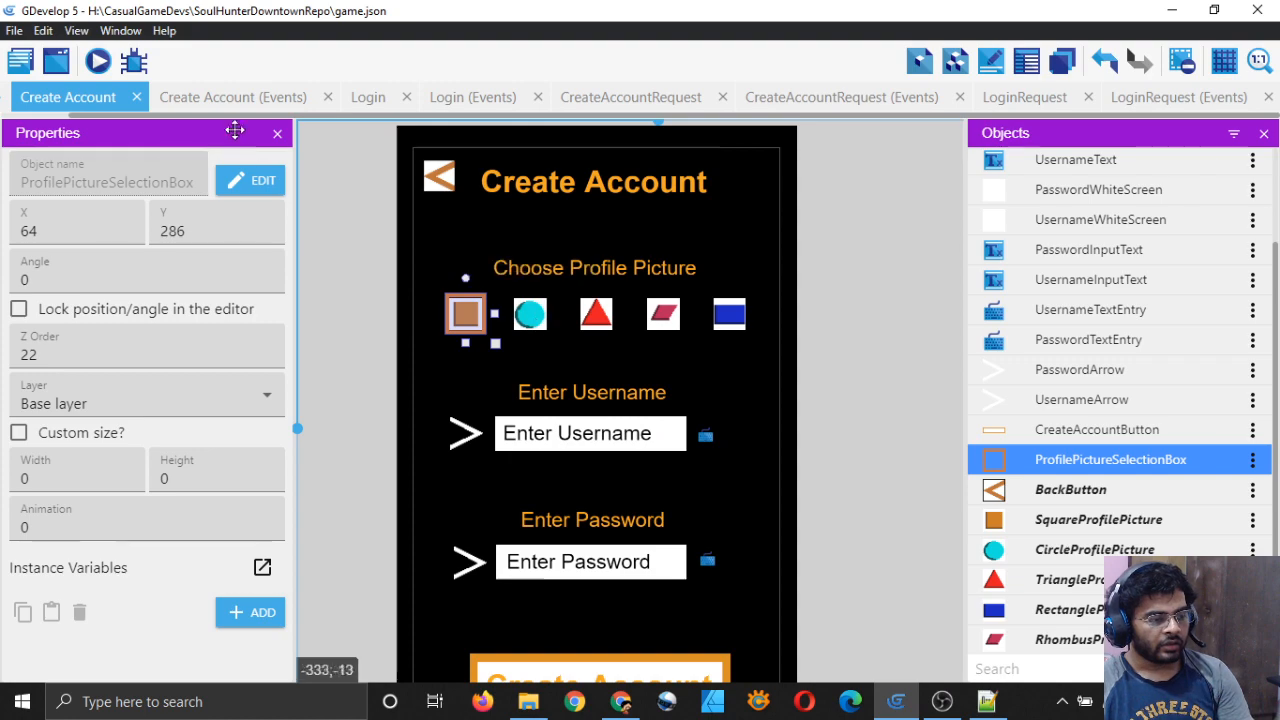
{"action": "left_click", "coordinate": [233, 98]}
{"action": "double_click", "coordinate": [561, 452]}
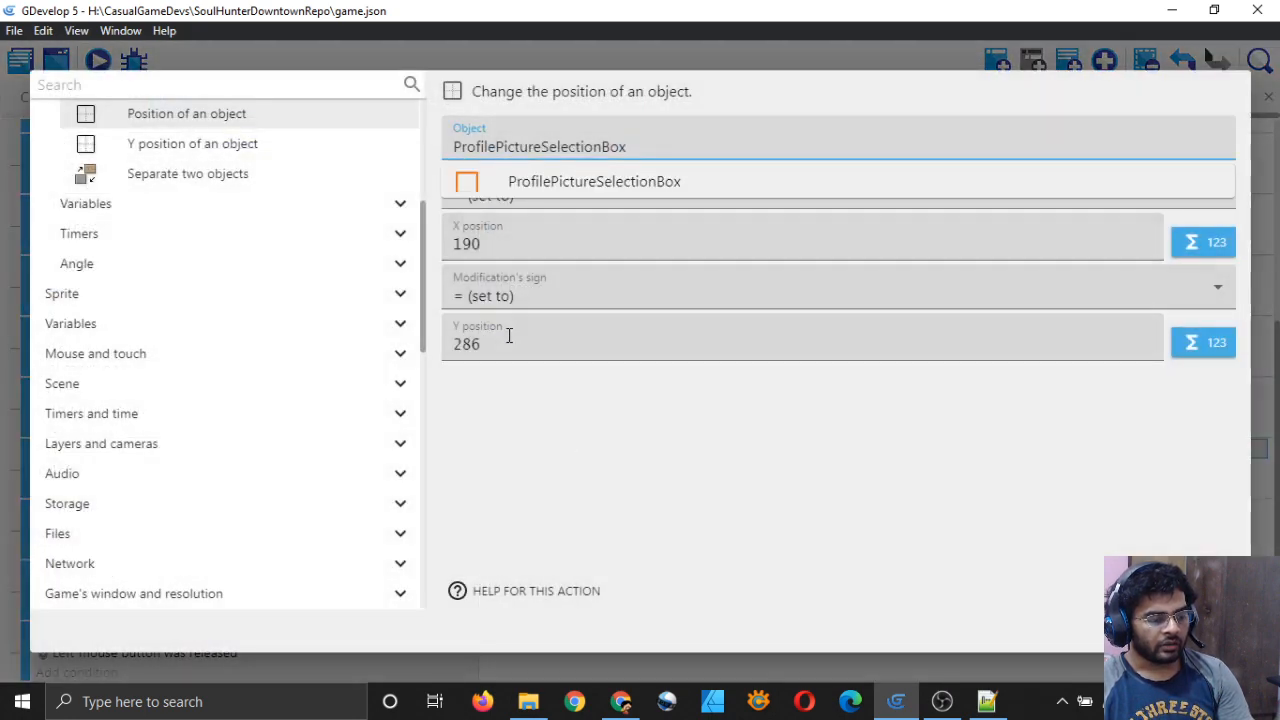
{"action": "left_click", "coordinate": [1213, 631]}
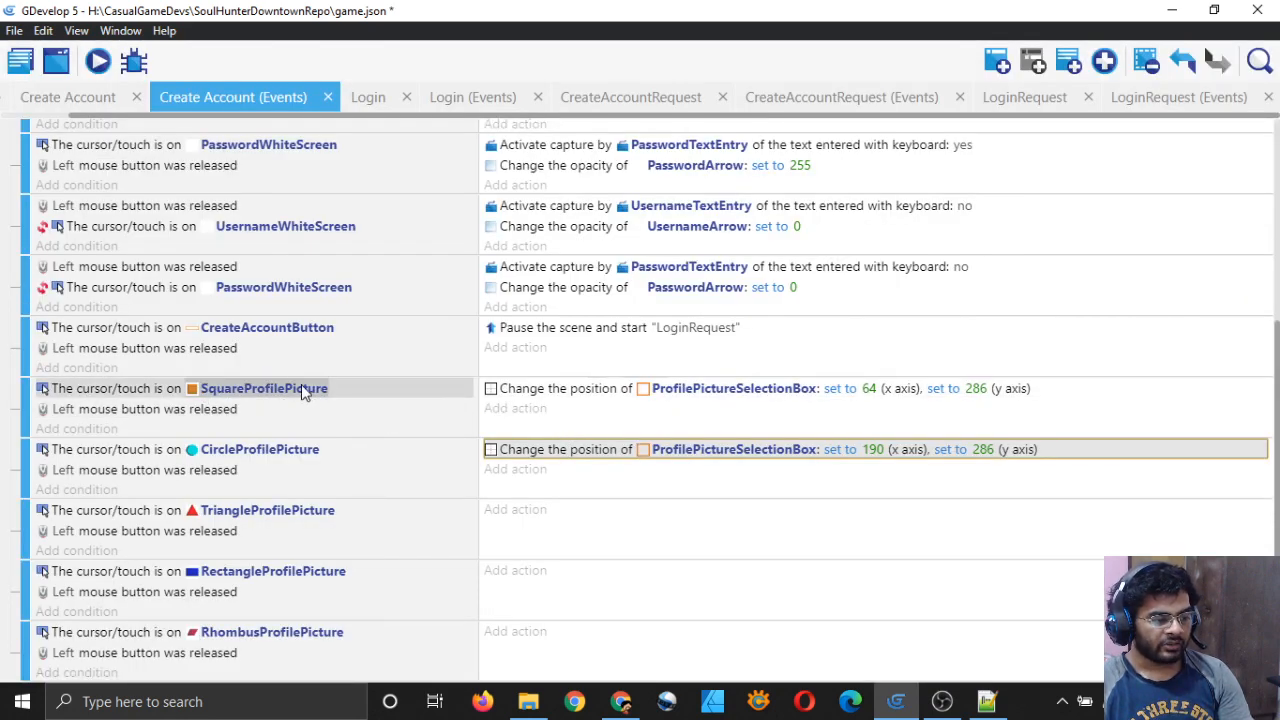
{"action": "left_click", "coordinate": [520, 410]}
Step: Have the square's event set global variable ProfilePicture to 0, and save
{"action": "left_click", "coordinate": [168, 180]}
{"action": "left_click", "coordinate": [168, 211]}
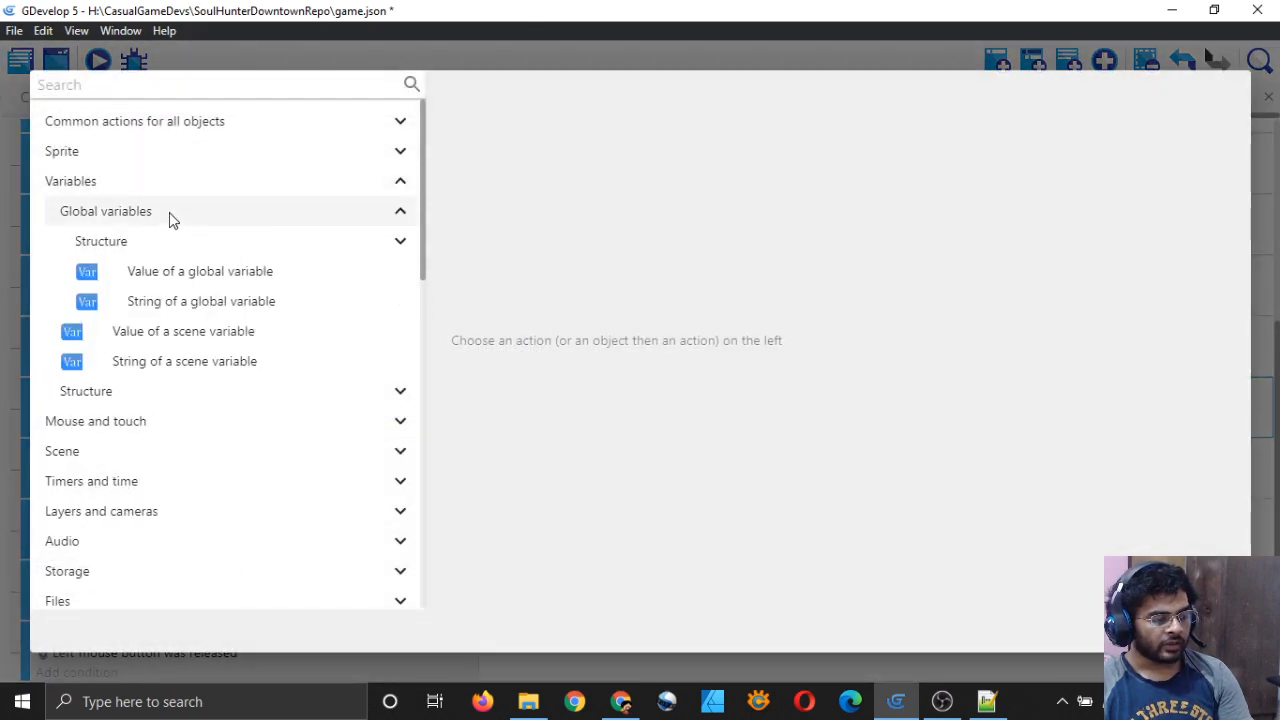
{"action": "left_click", "coordinate": [175, 268]}
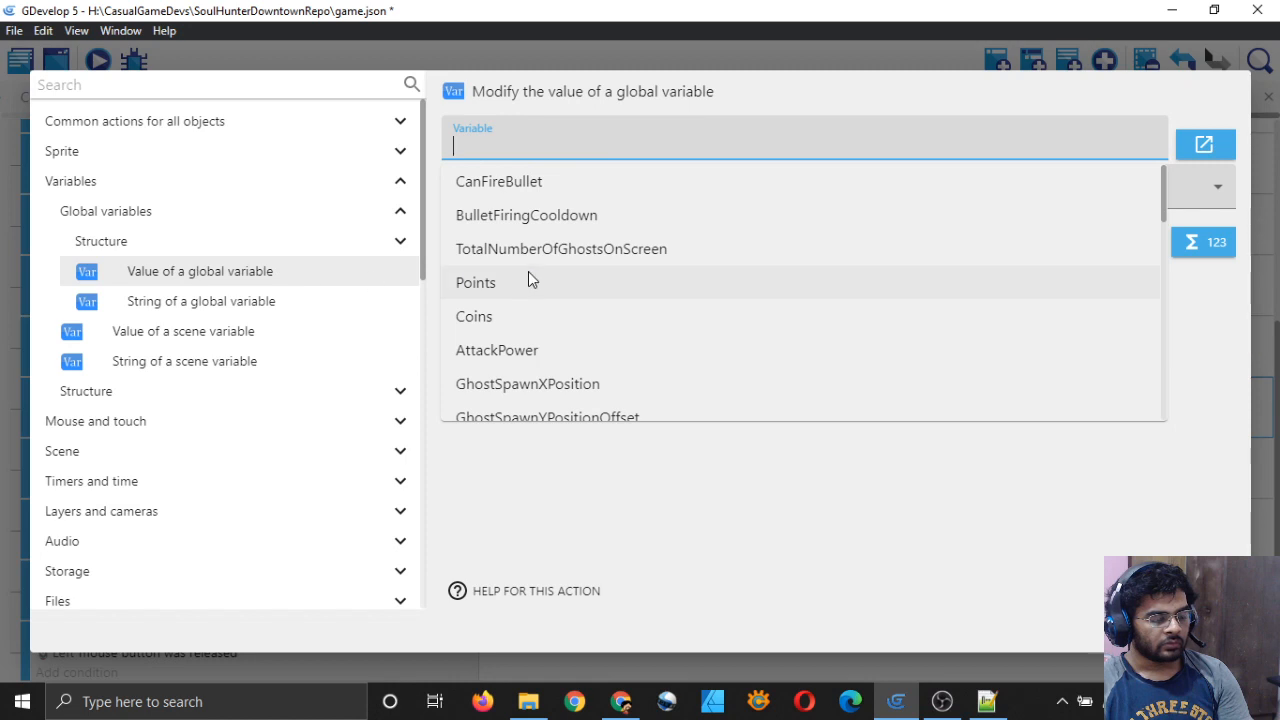
{"action": "scroll", "coordinate": [530, 285], "scroll_direction": "down", "scroll_amount": 5}
{"action": "left_click", "coordinate": [538, 366]}
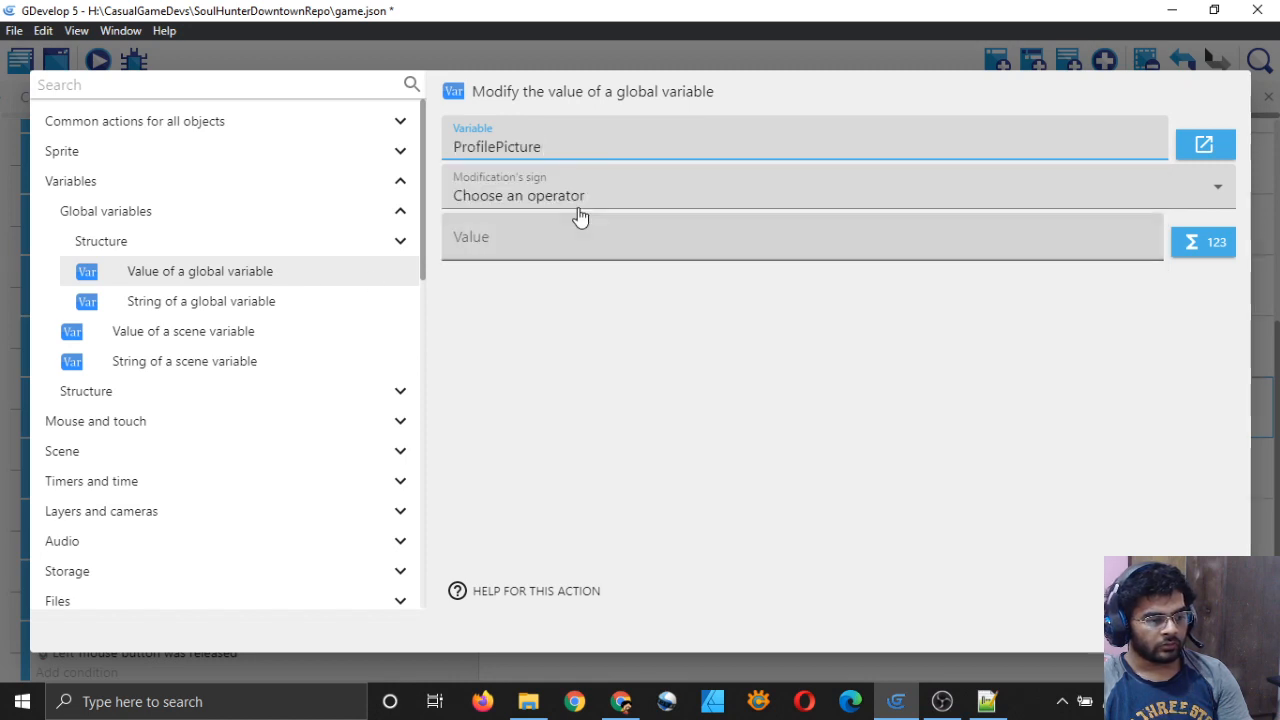
{"action": "left_click", "coordinate": [578, 203]}
{"action": "left_click", "coordinate": [580, 240]}
{"action": "left_click", "coordinate": [603, 252]}
{"action": "type", "text": "0"}
{"action": "left_click", "coordinate": [1080, 535]}
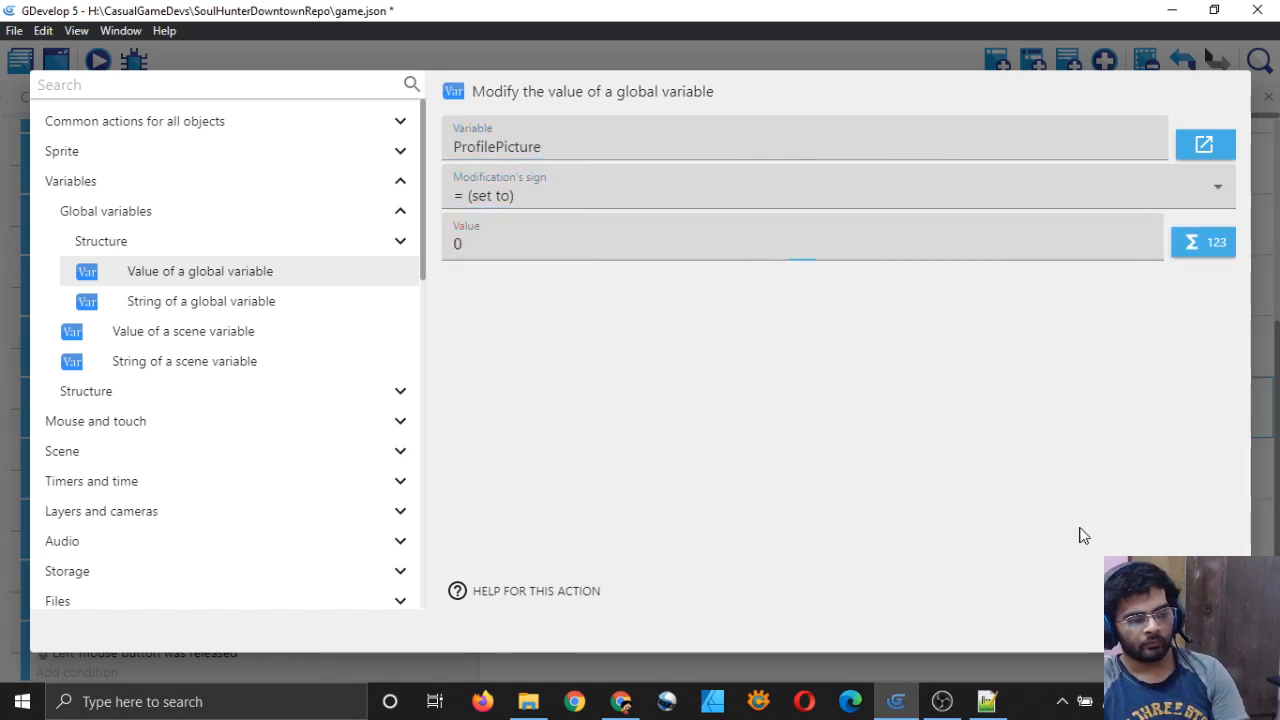
{"action": "key", "text": "Return"}
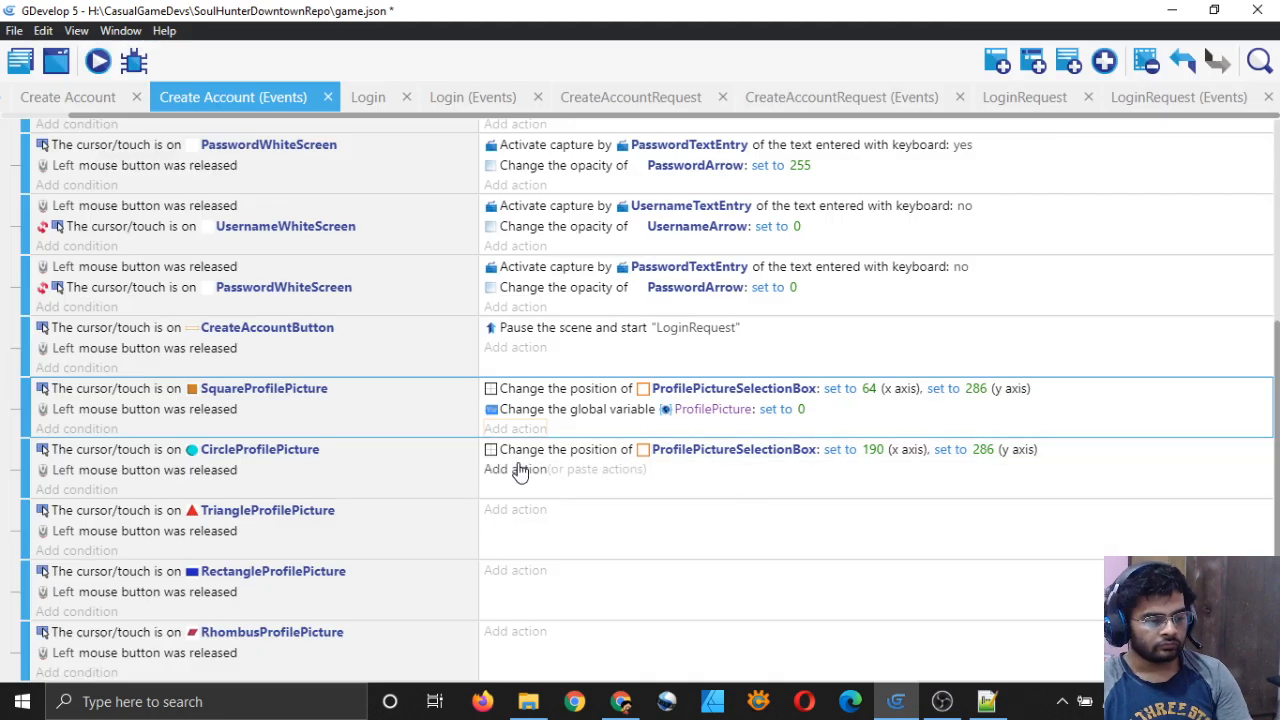
{"action": "key", "text": "ctrl+s"}
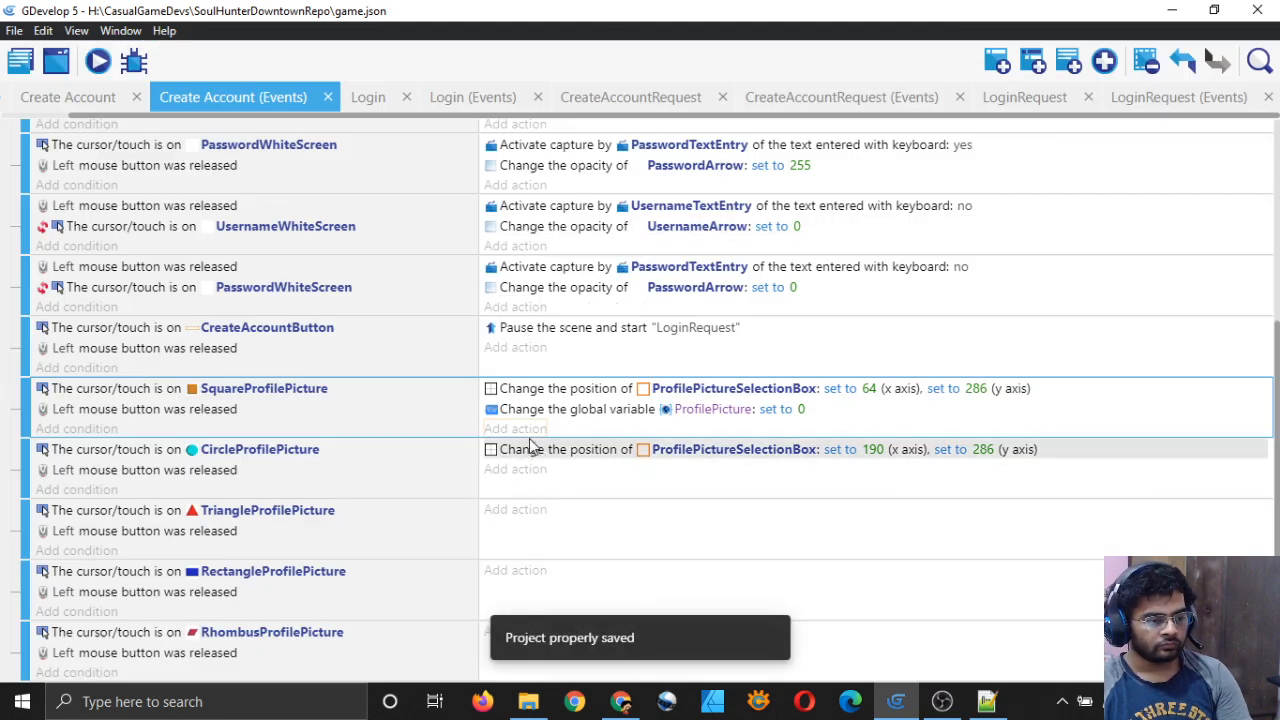
Step: Copy that action into the circle's event with value 1, and save
{"action": "right_click", "coordinate": [547, 416]}
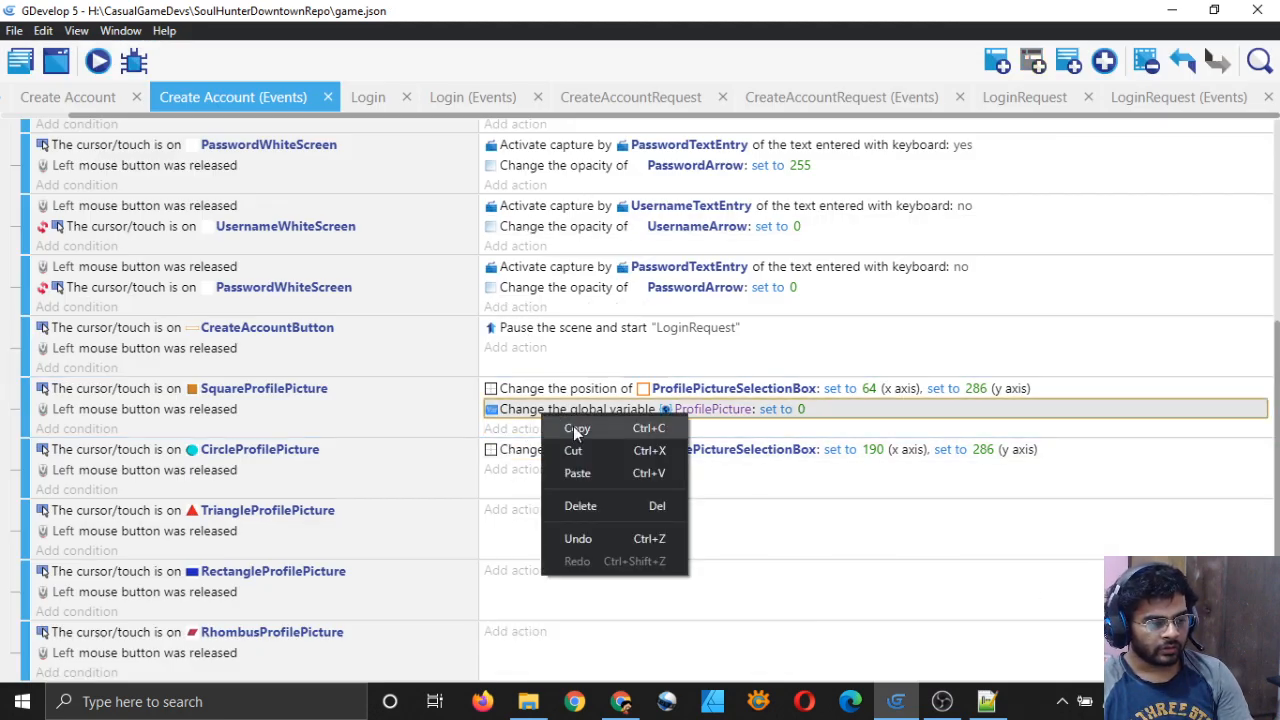
{"action": "left_click", "coordinate": [573, 428]}
{"action": "left_click", "coordinate": [540, 478]}
{"action": "key", "text": "ctrl+v"}
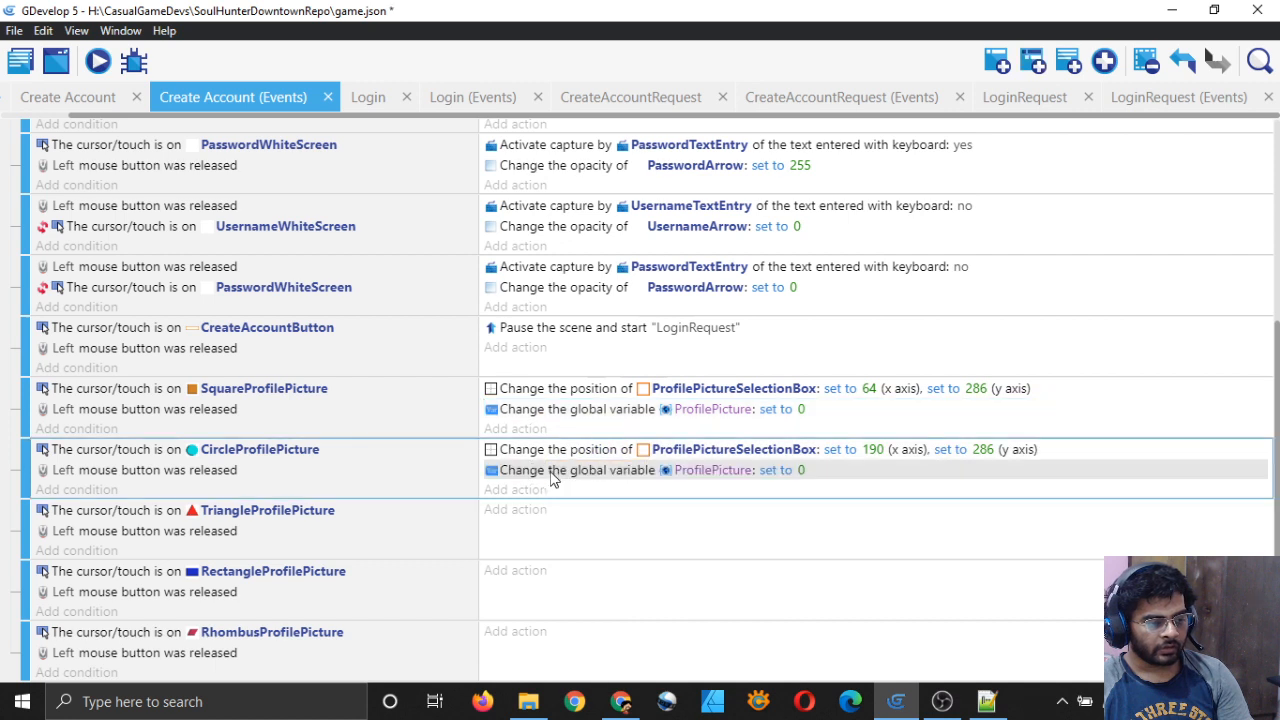
{"action": "left_click", "coordinate": [801, 472]}
{"action": "key", "text": "BackSpace"}
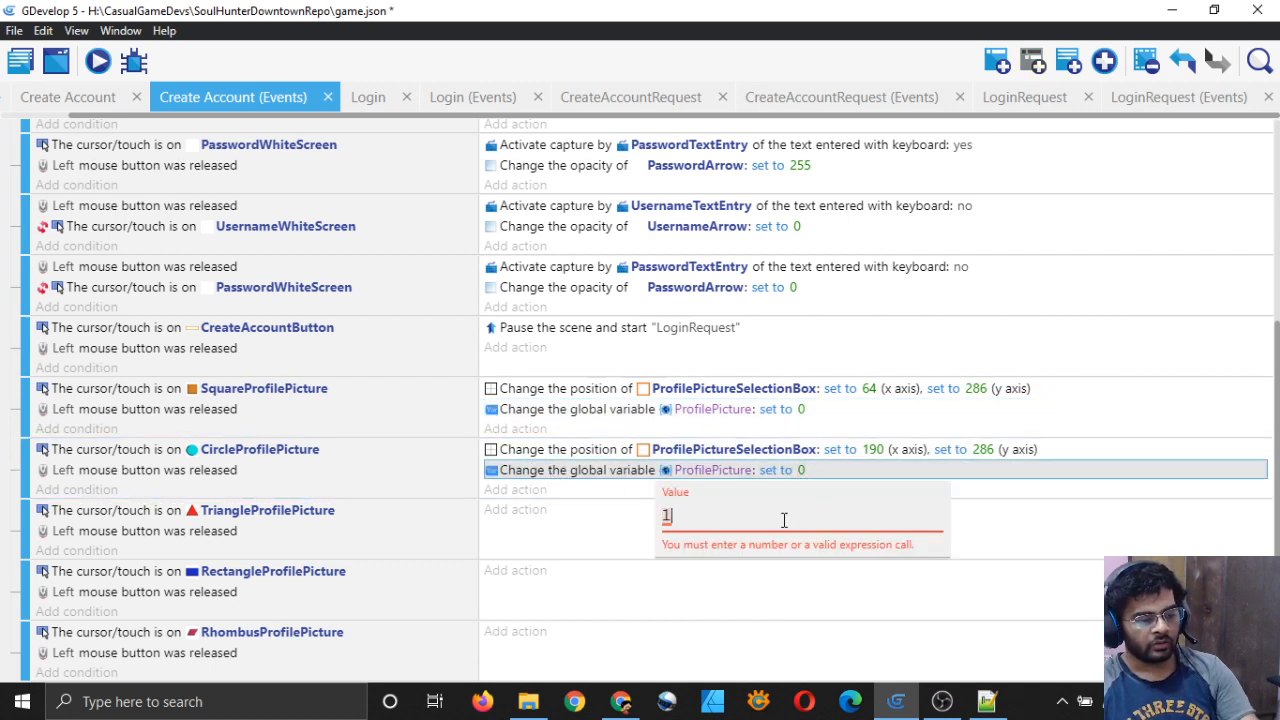
{"action": "left_click", "coordinate": [586, 523]}
{"action": "key", "text": "ctrl+s"}
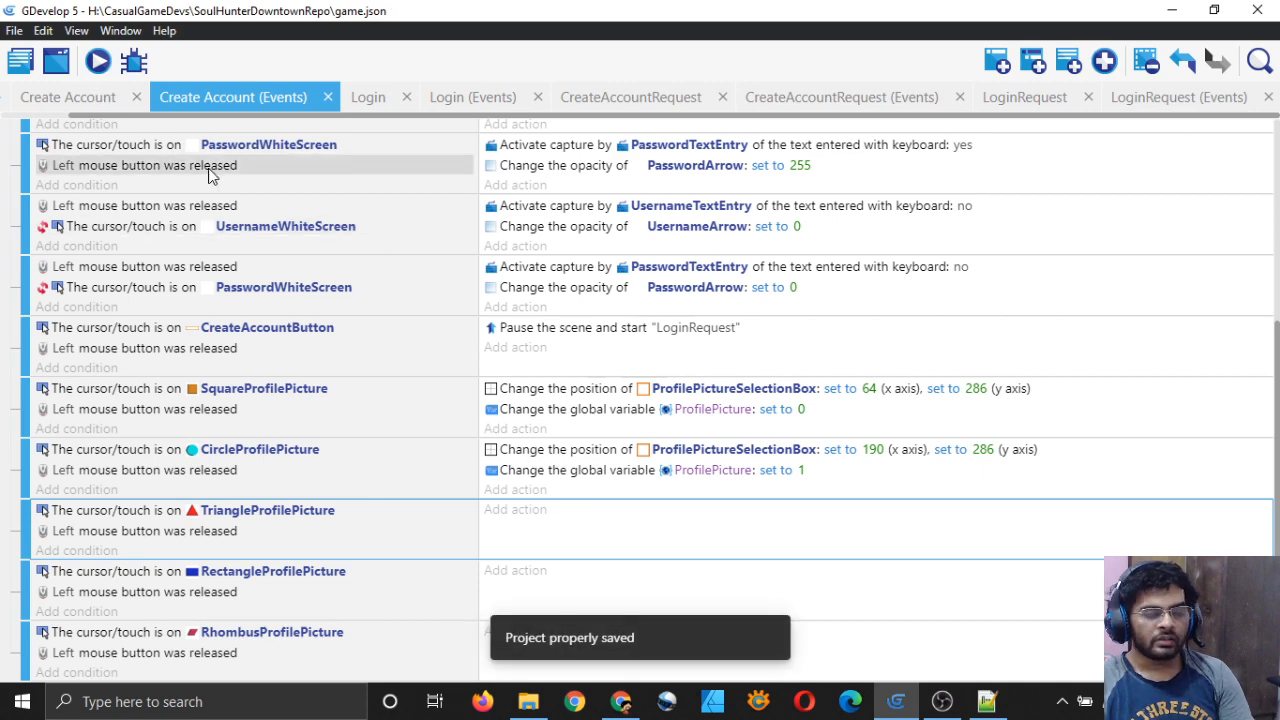
Step: Review the Dashboard and CreateAccountRequest events, then return to the Create Account events
{"action": "left_click", "coordinate": [19, 62]}
{"action": "left_click", "coordinate": [249, 88]}
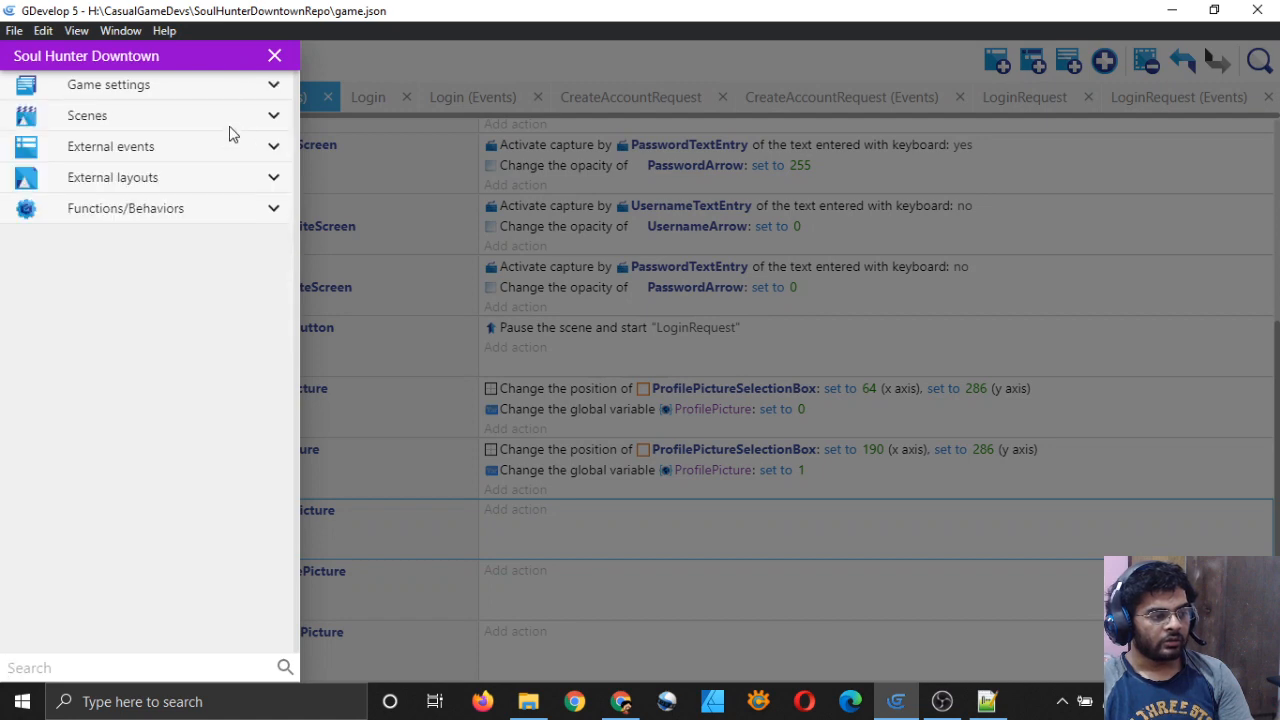
{"action": "left_click", "coordinate": [228, 117]}
{"action": "left_click", "coordinate": [87, 464]}
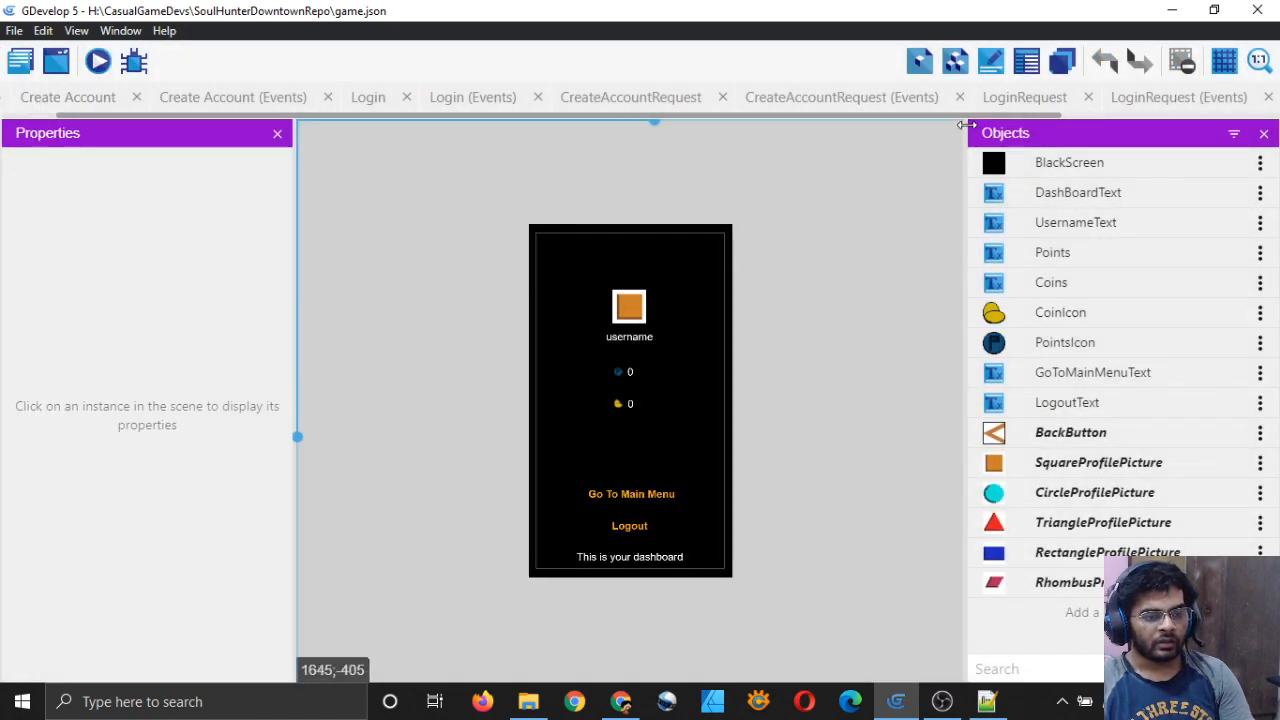
{"action": "left_click_drag", "start_coordinate": [970, 116], "coordinate": [1189, 125]}
{"action": "left_click", "coordinate": [1186, 100]}
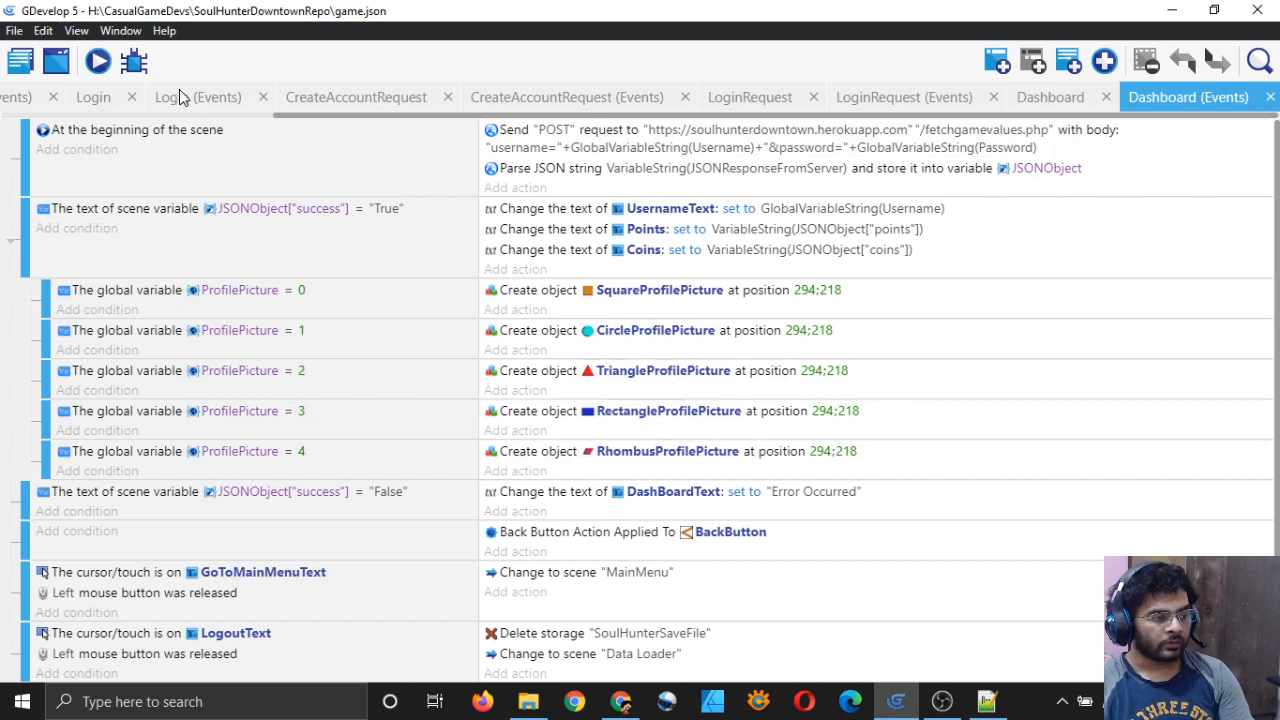
{"action": "left_click", "coordinate": [343, 96]}
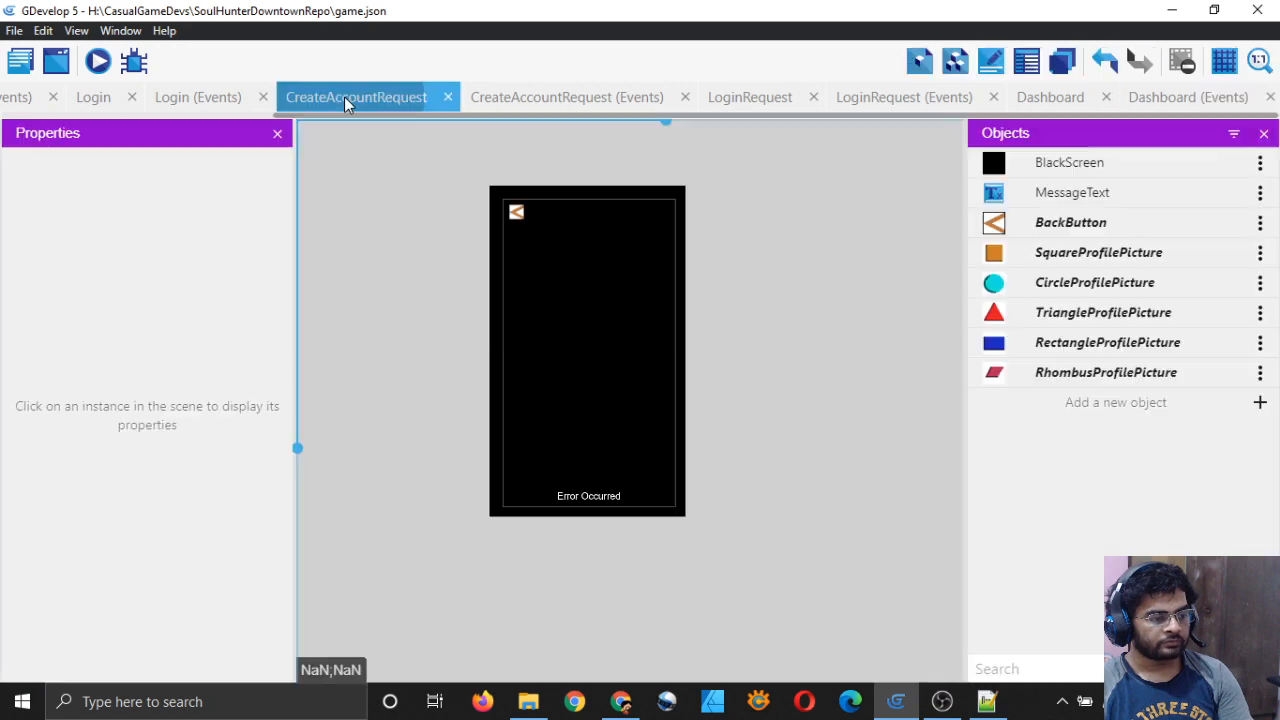
{"action": "left_click", "coordinate": [543, 95]}
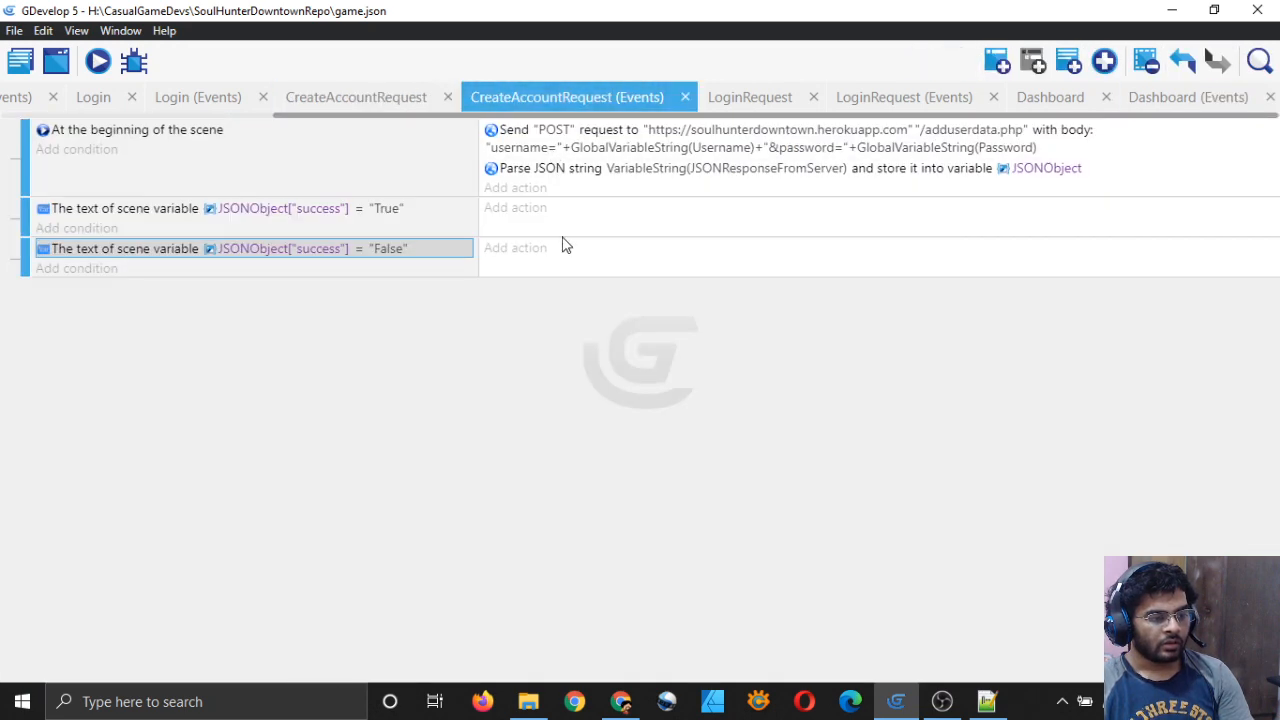
{"action": "left_click", "coordinate": [20, 100]}
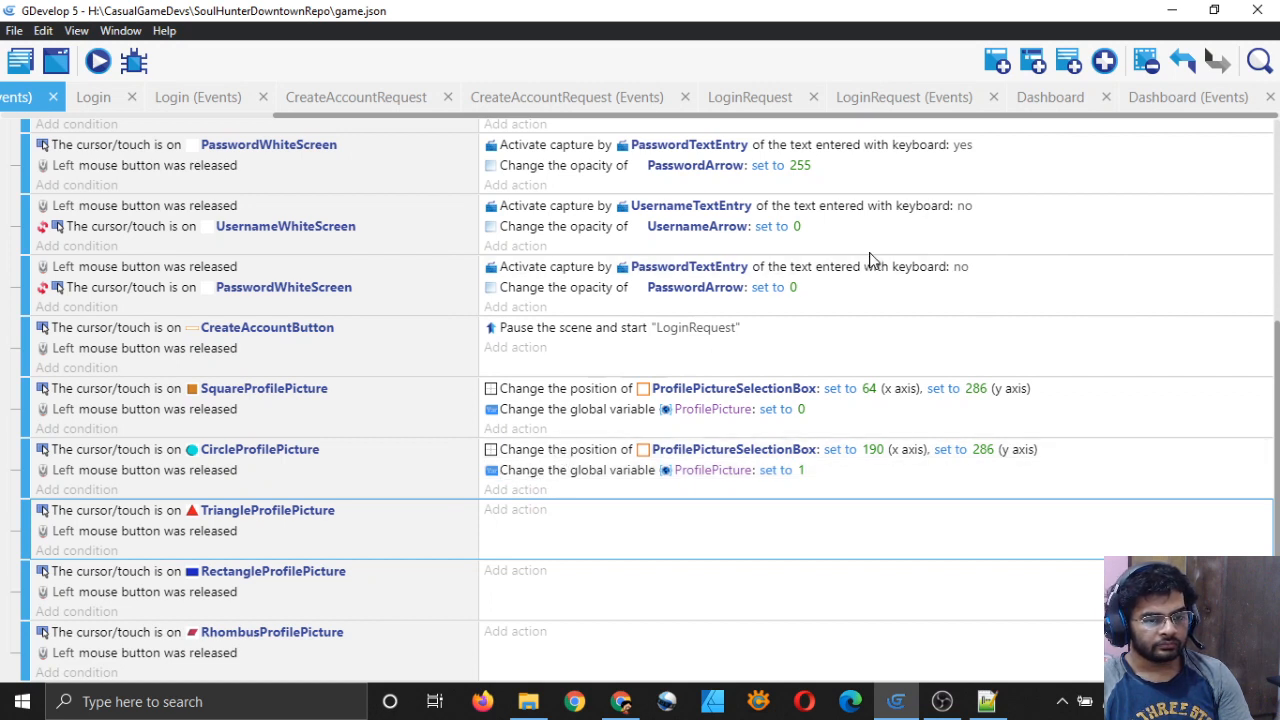
Step: Copy the circle's two actions into the triangle, rectangle and rhombus events
{"action": "left_click", "coordinate": [562, 451]}
{"action": "left_click", "coordinate": [565, 475], "text": "ctrl"}
{"action": "right_click", "coordinate": [565, 475]}
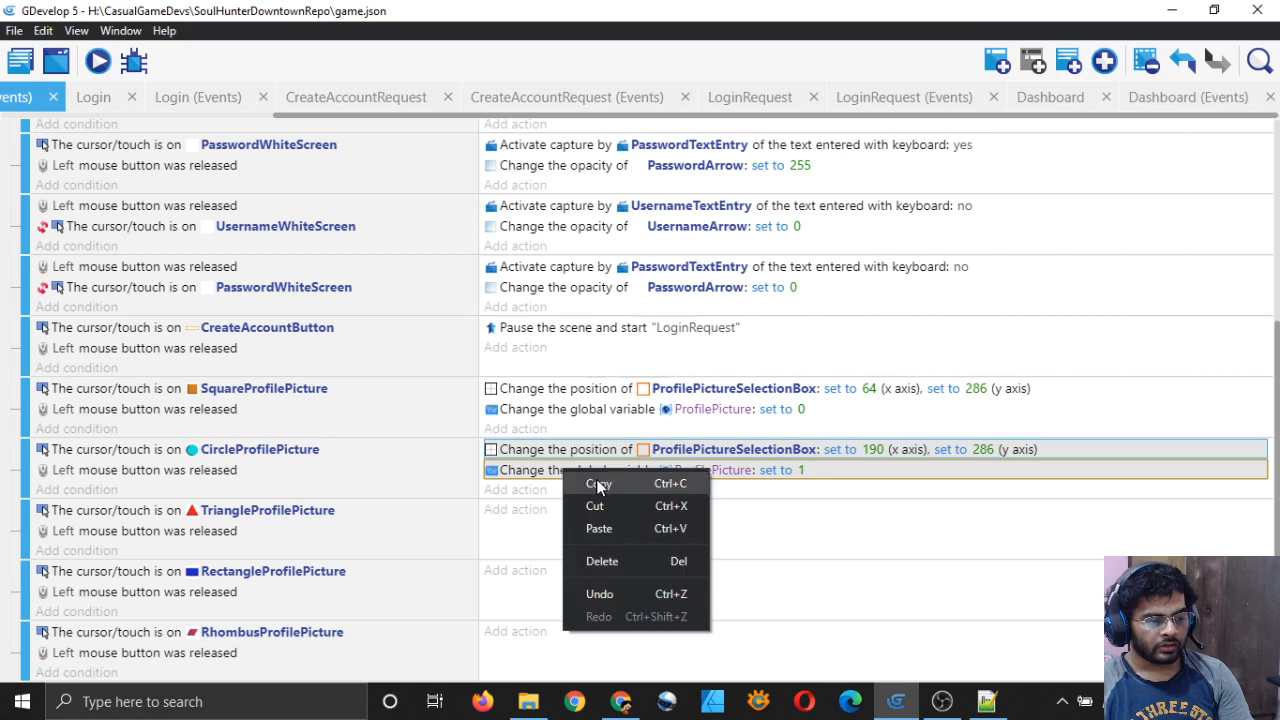
{"action": "left_click", "coordinate": [600, 484]}
{"action": "left_click", "coordinate": [593, 513]}
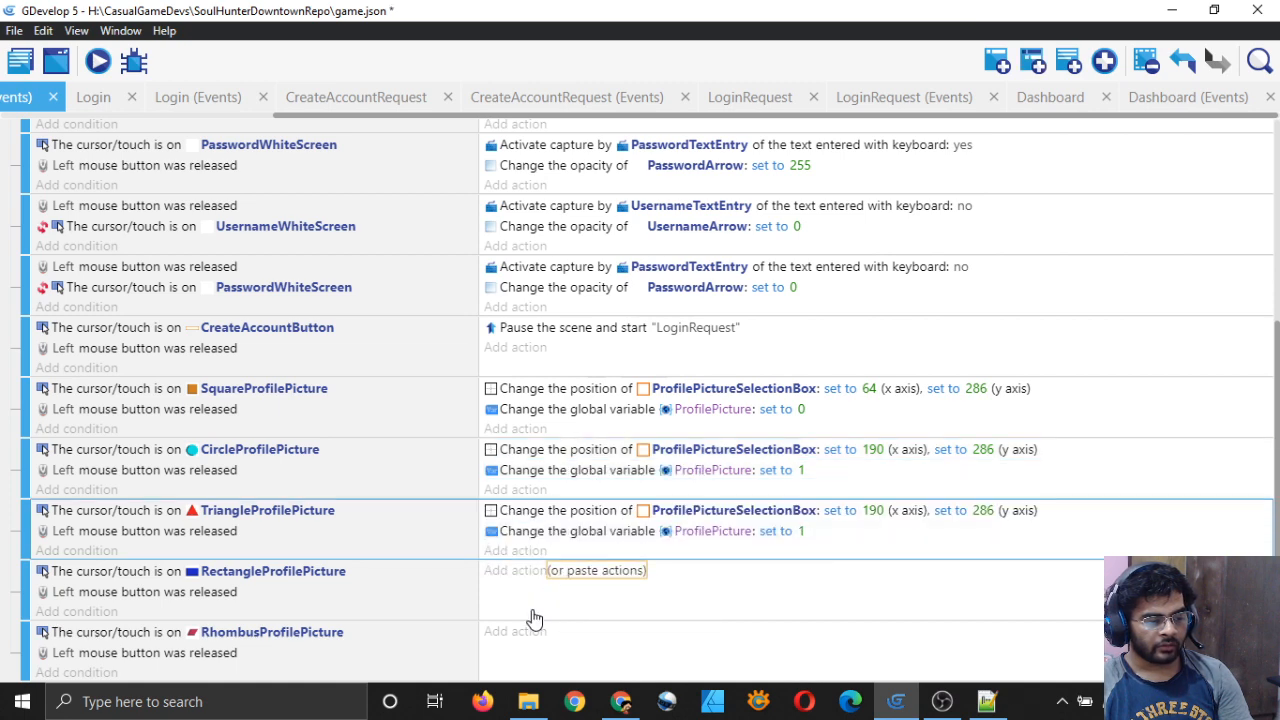
{"action": "left_click", "coordinate": [535, 612]}
{"action": "left_click", "coordinate": [590, 633]}
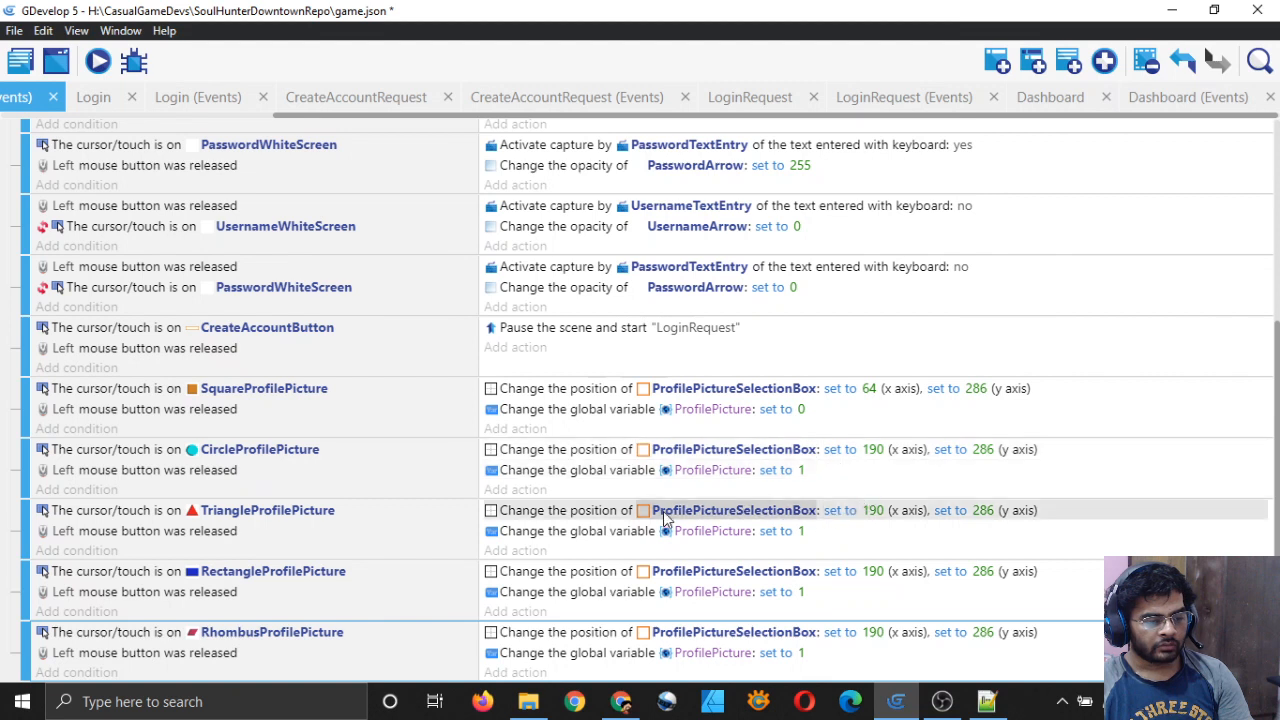
Step: Set ProfilePicture to 2 for triangle, 3 for rectangle and 4 for rhombus
{"action": "left_click", "coordinate": [800, 531]}
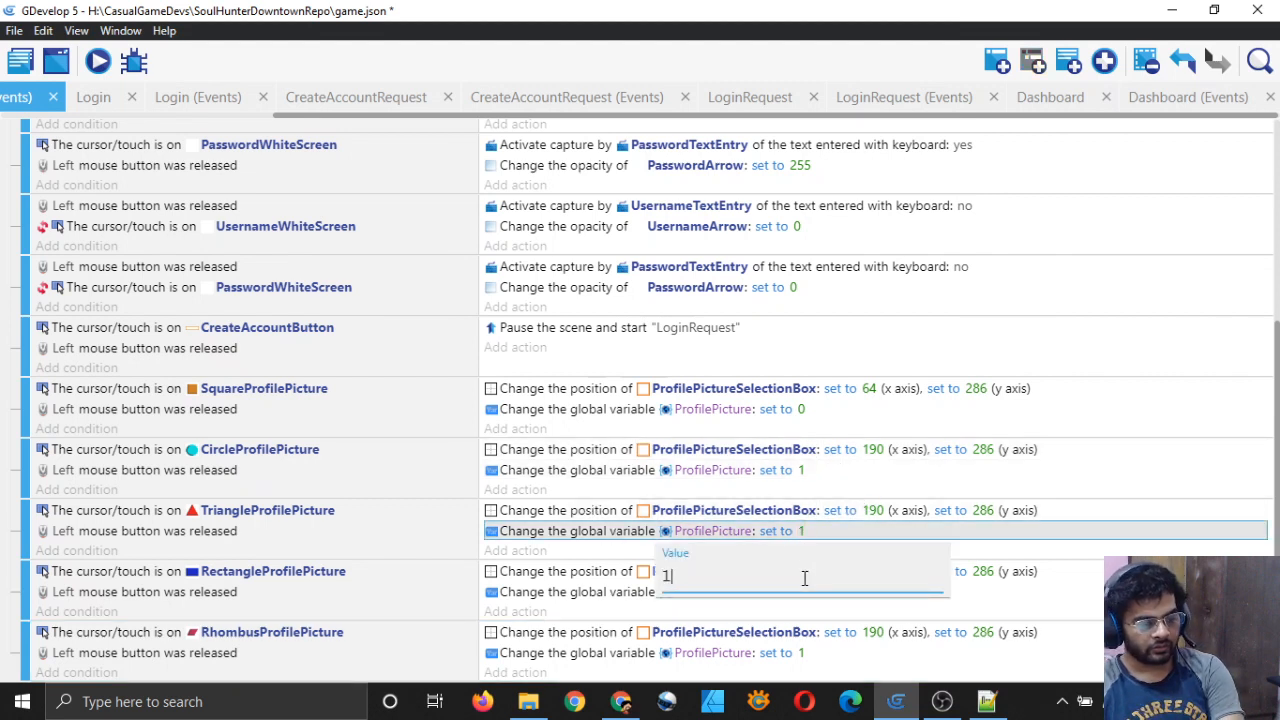
{"action": "type", "text": "2"}
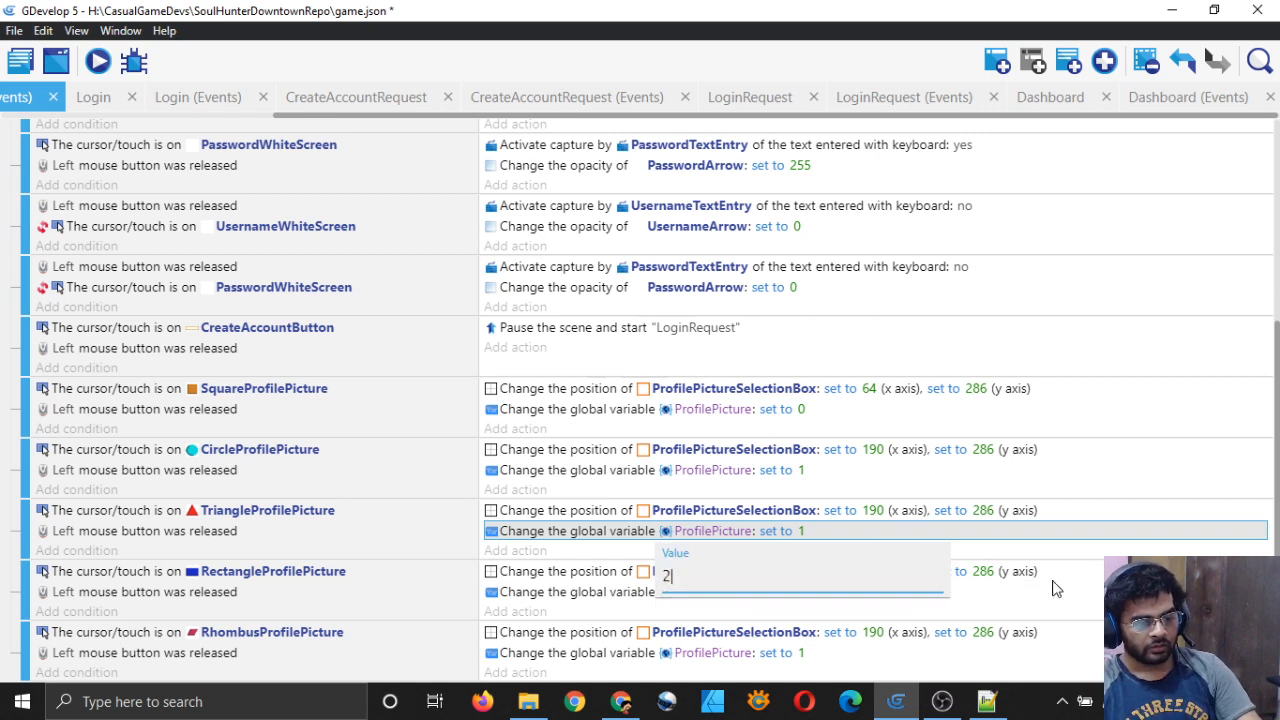
{"action": "key", "text": "Return"}
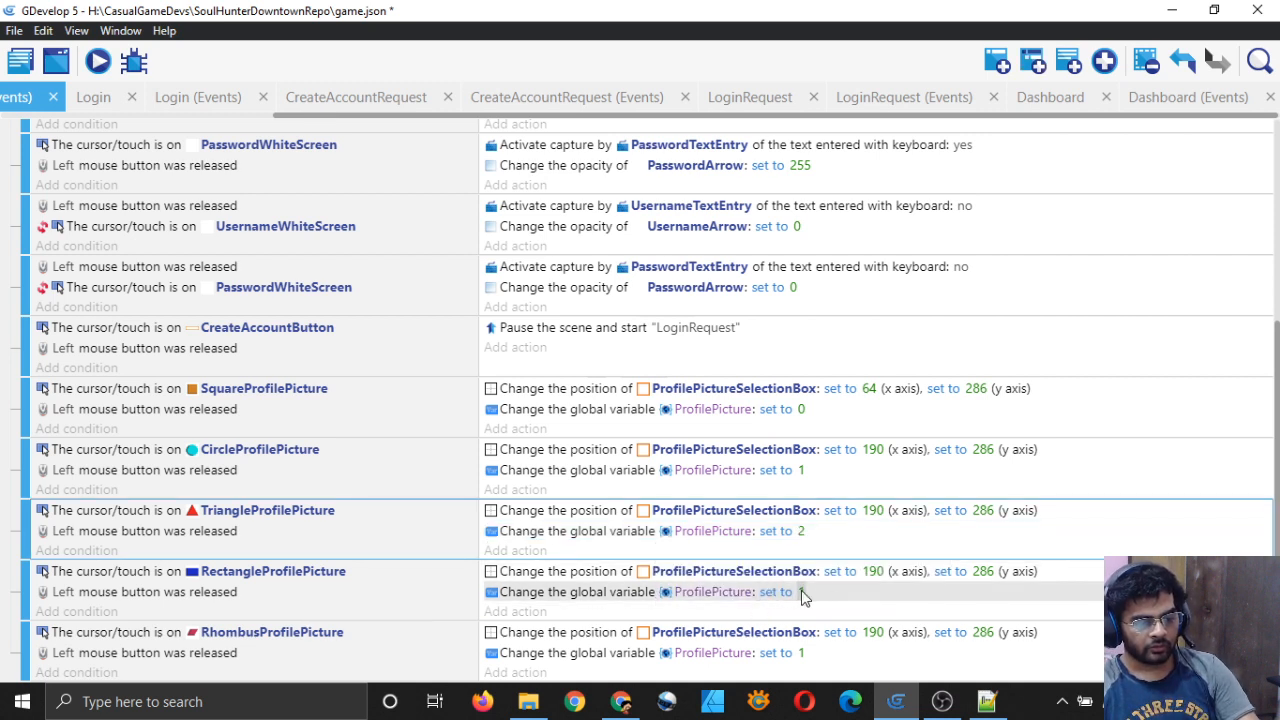
{"action": "left_click", "coordinate": [802, 593]}
{"action": "key", "text": "BackSpace"}
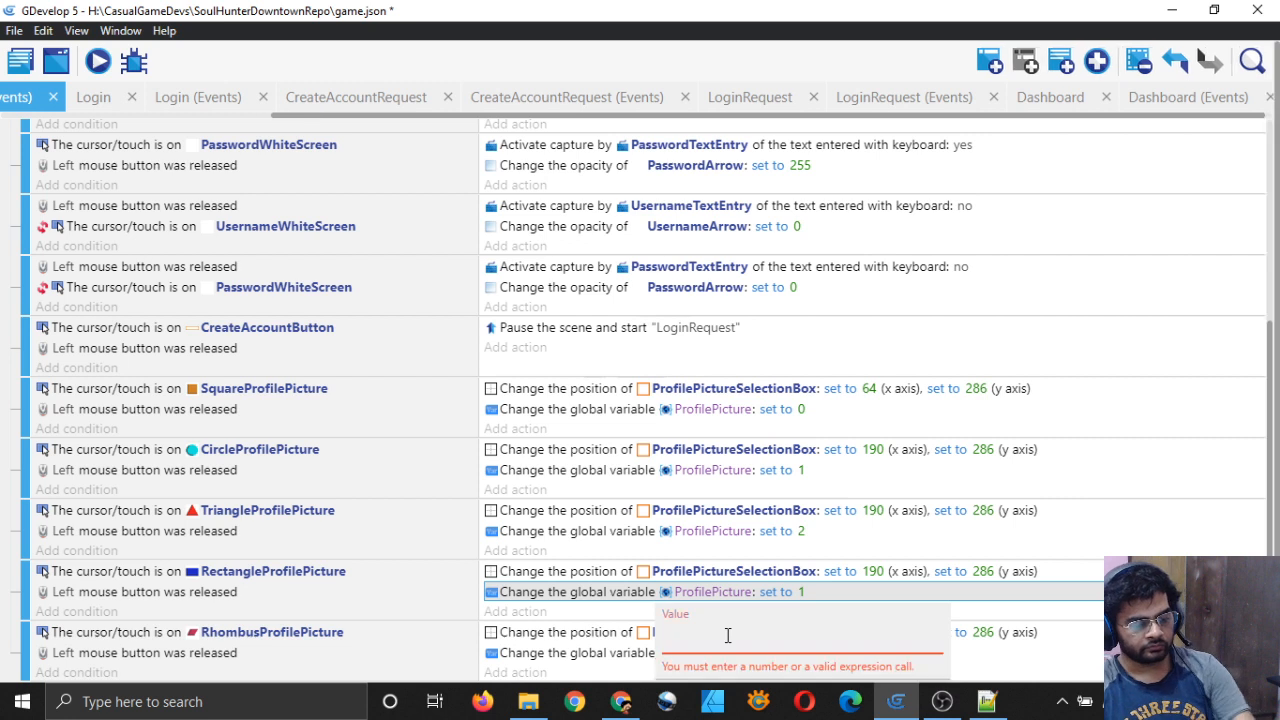
{"action": "type", "text": "3"}
{"action": "key", "text": "Return"}
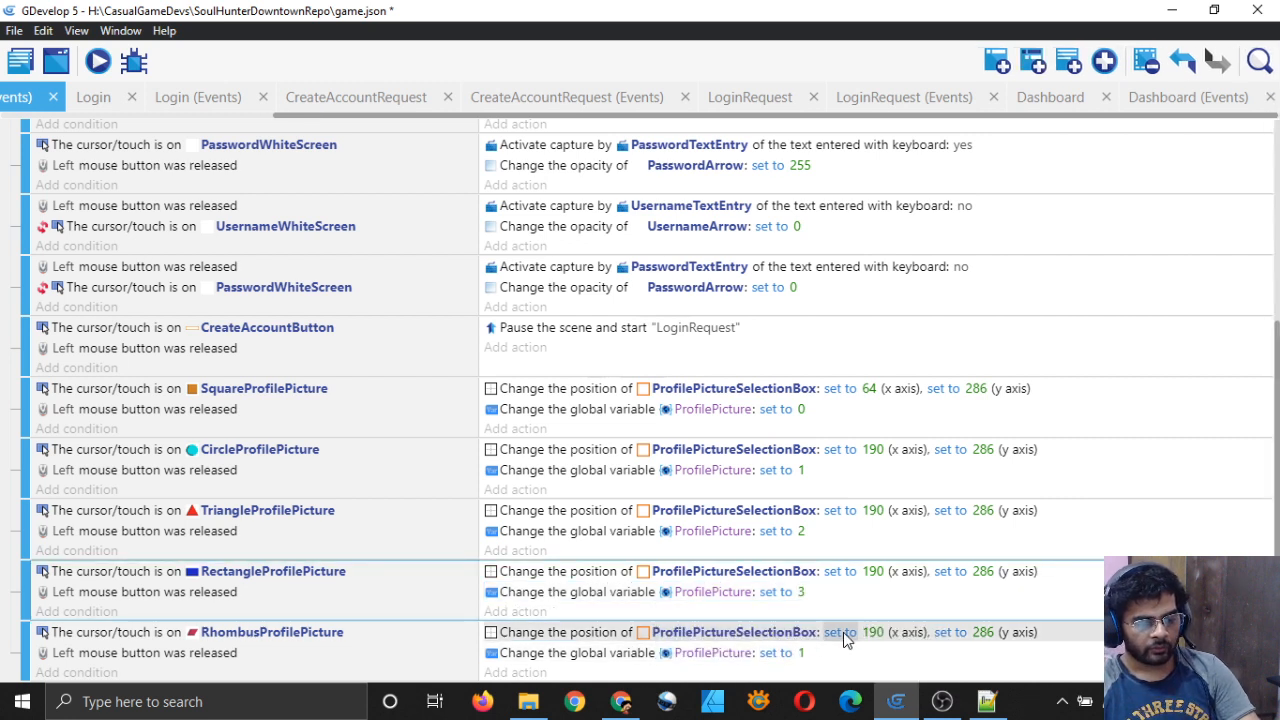
{"action": "left_click", "coordinate": [800, 653]}
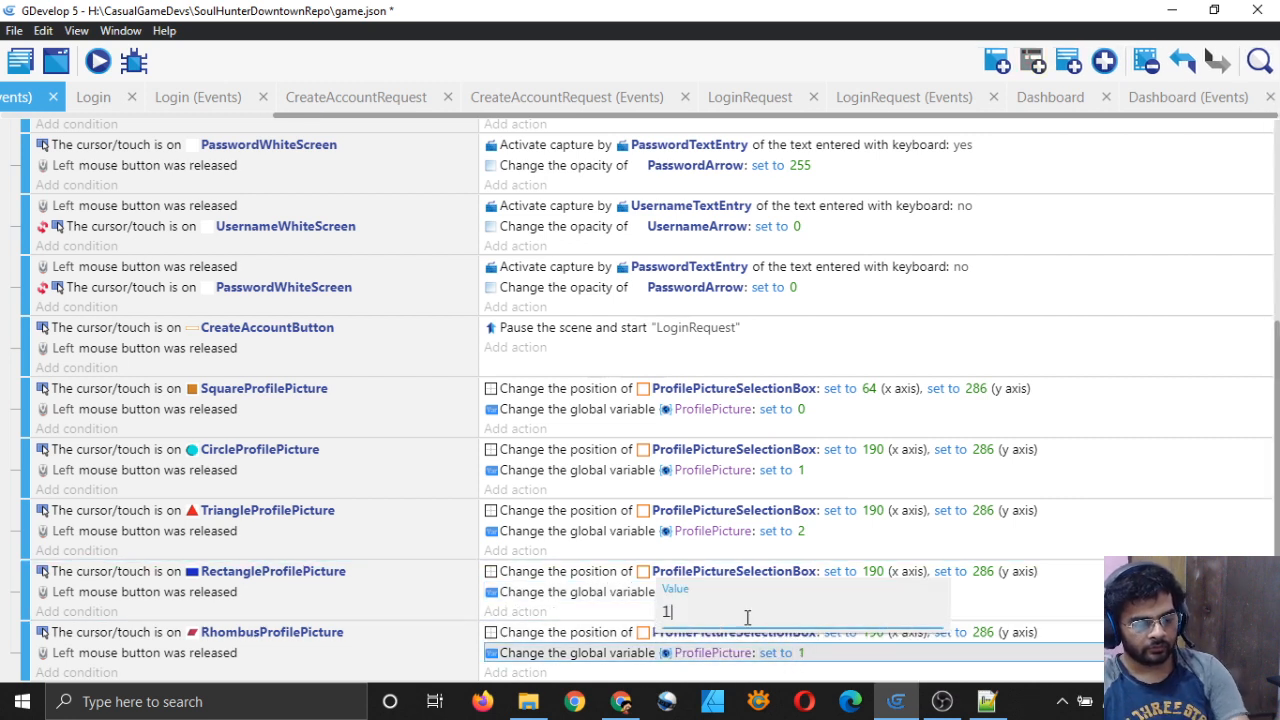
{"action": "key", "text": "BackSpace"}
{"action": "type", "text": "4"}
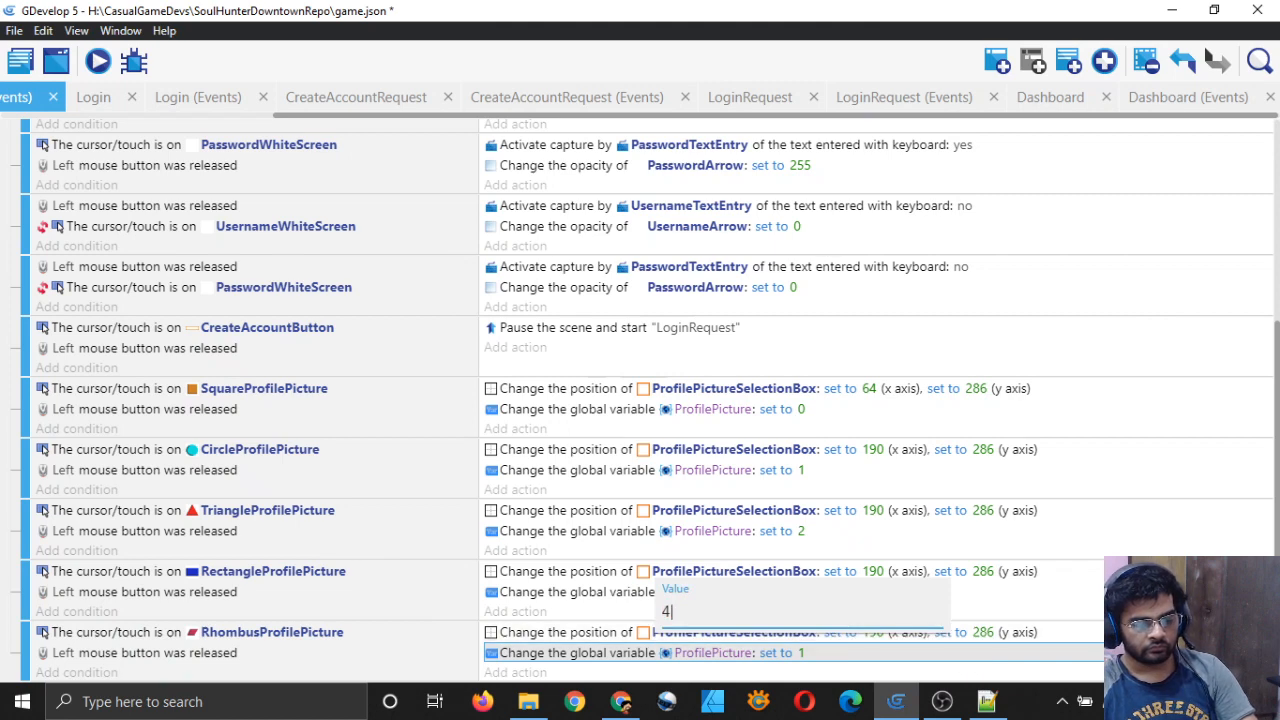
{"action": "key", "text": "Return"}
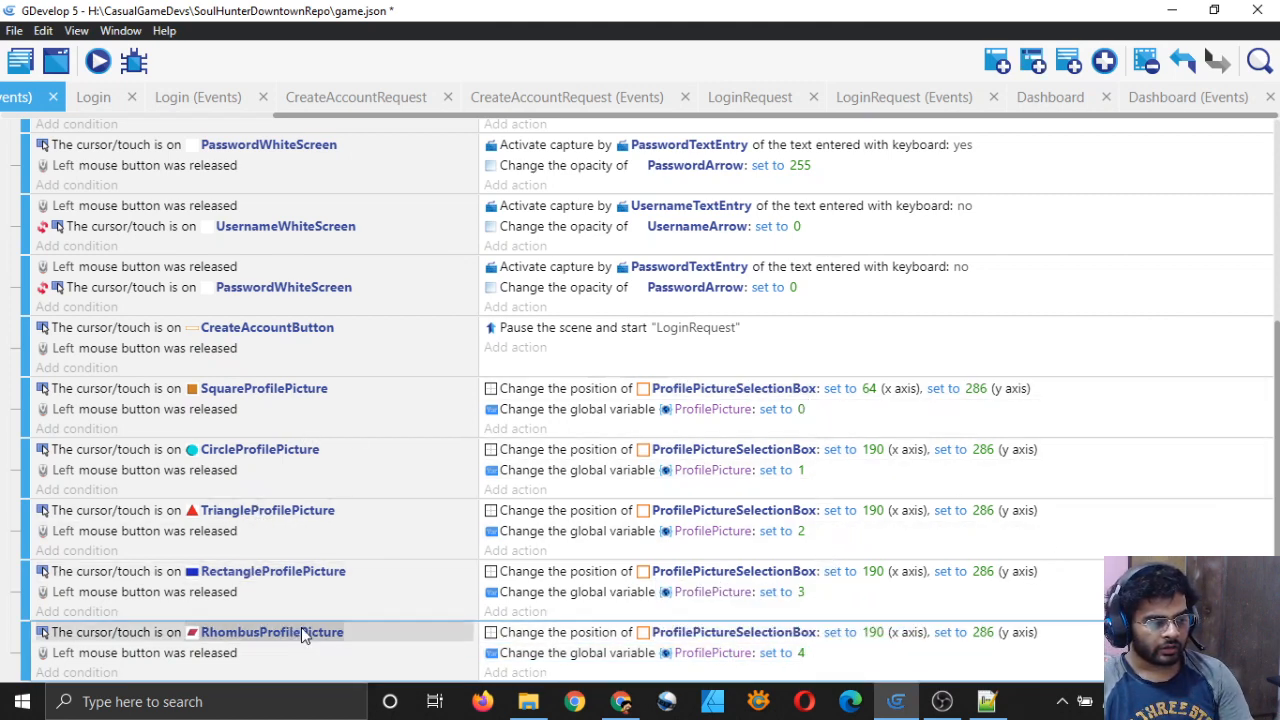
Step: Save, close the LoginRequest and Dashboard scene and event tabs, and show the Create Account layout
{"action": "left_click", "coordinate": [1168, 100]}
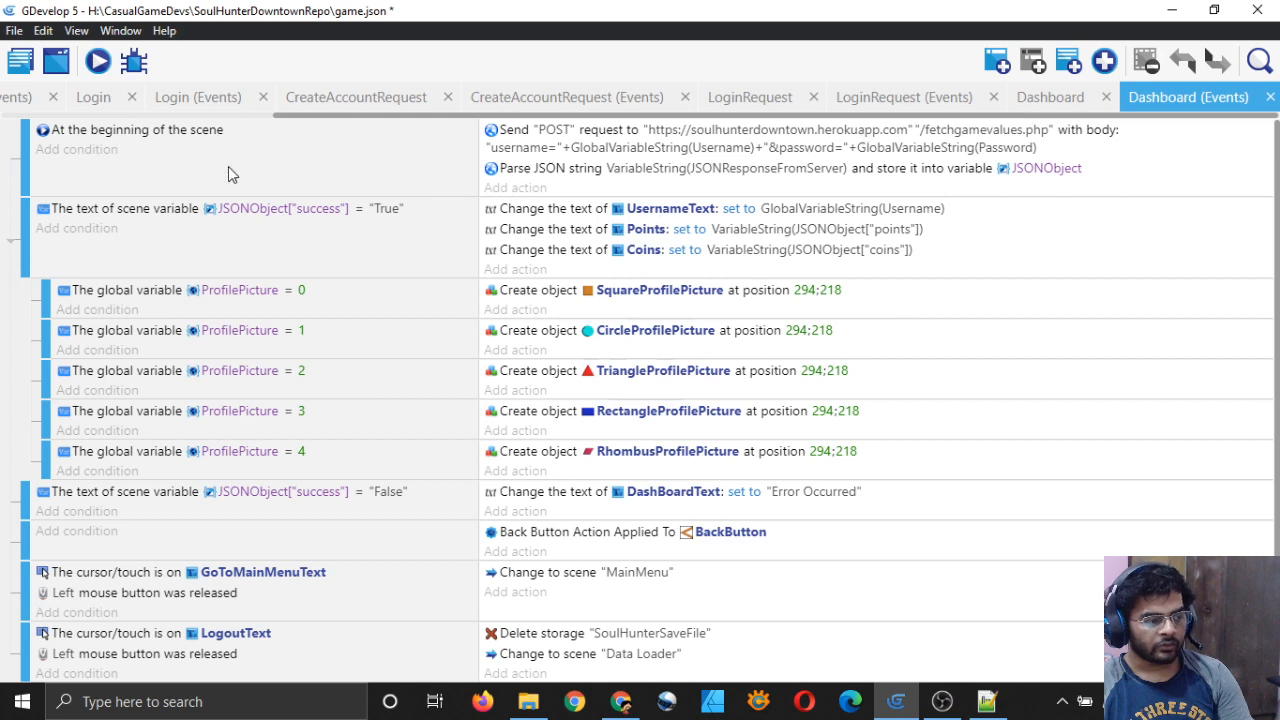
{"action": "left_click", "coordinate": [24, 98]}
{"action": "key", "text": "ctrl+s"}
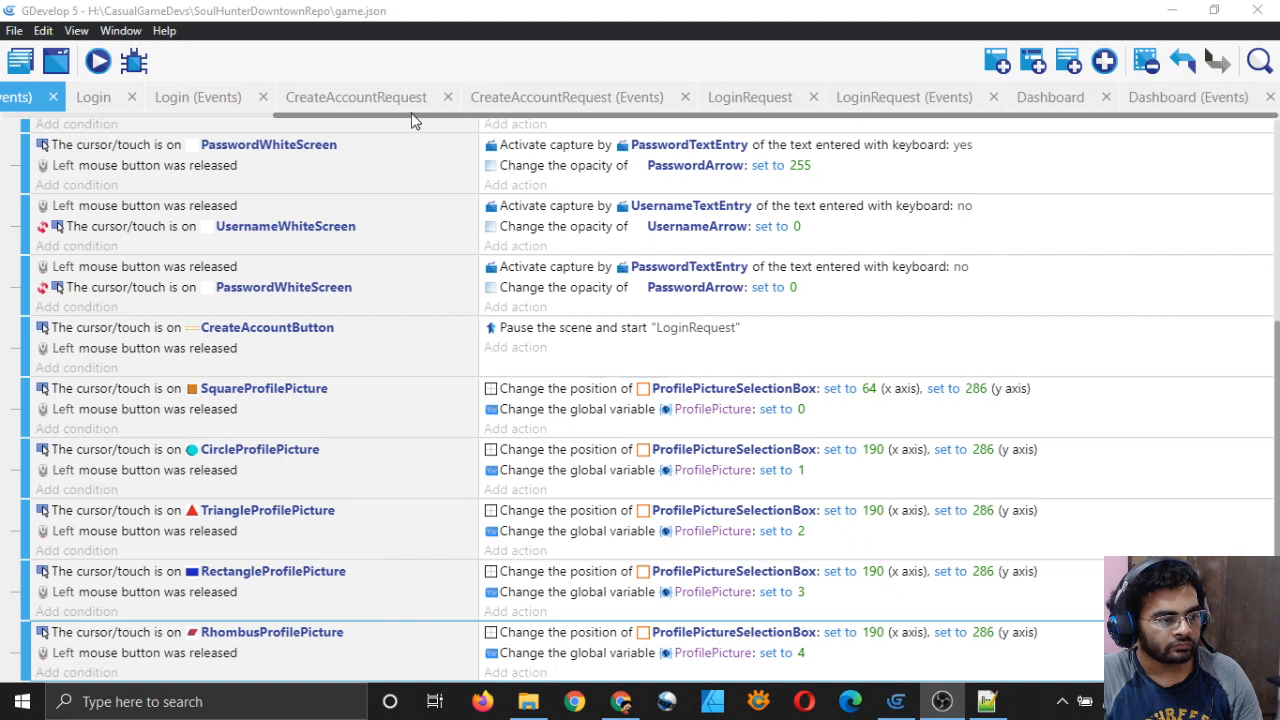
{"action": "left_click", "coordinate": [813, 97]}
{"action": "left_click", "coordinate": [990, 97]}
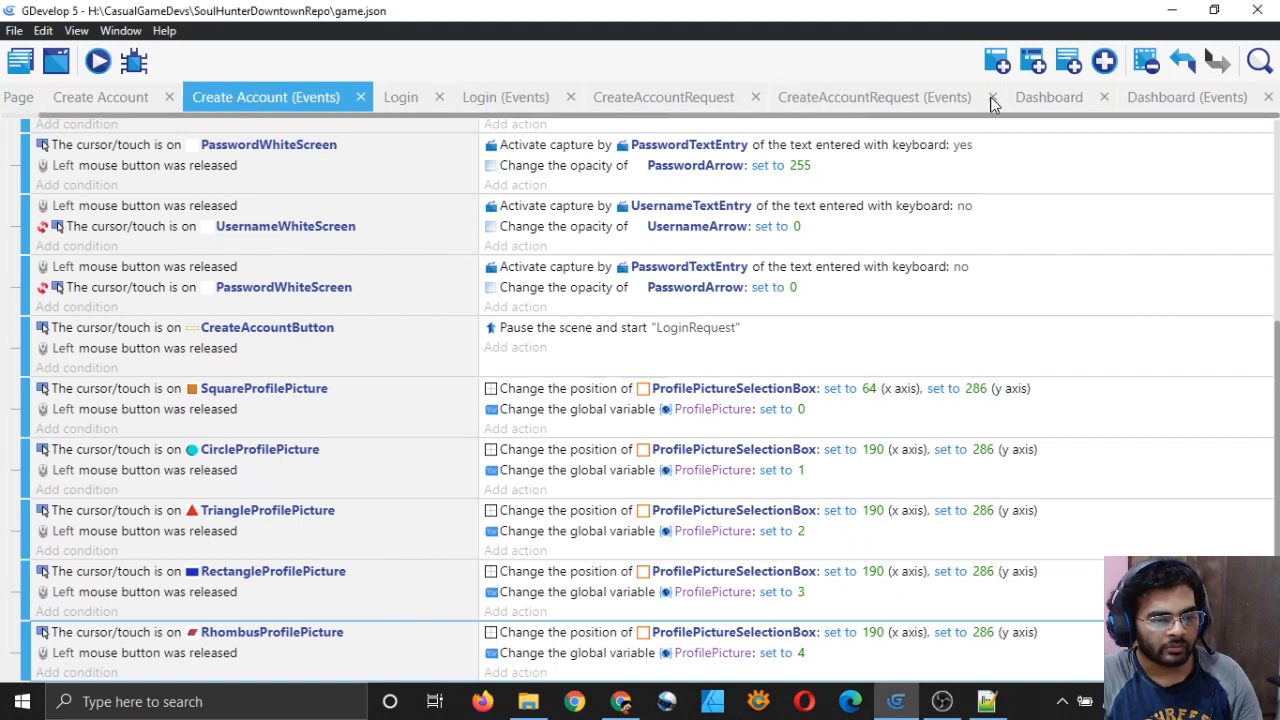
{"action": "left_click", "coordinate": [1102, 98]}
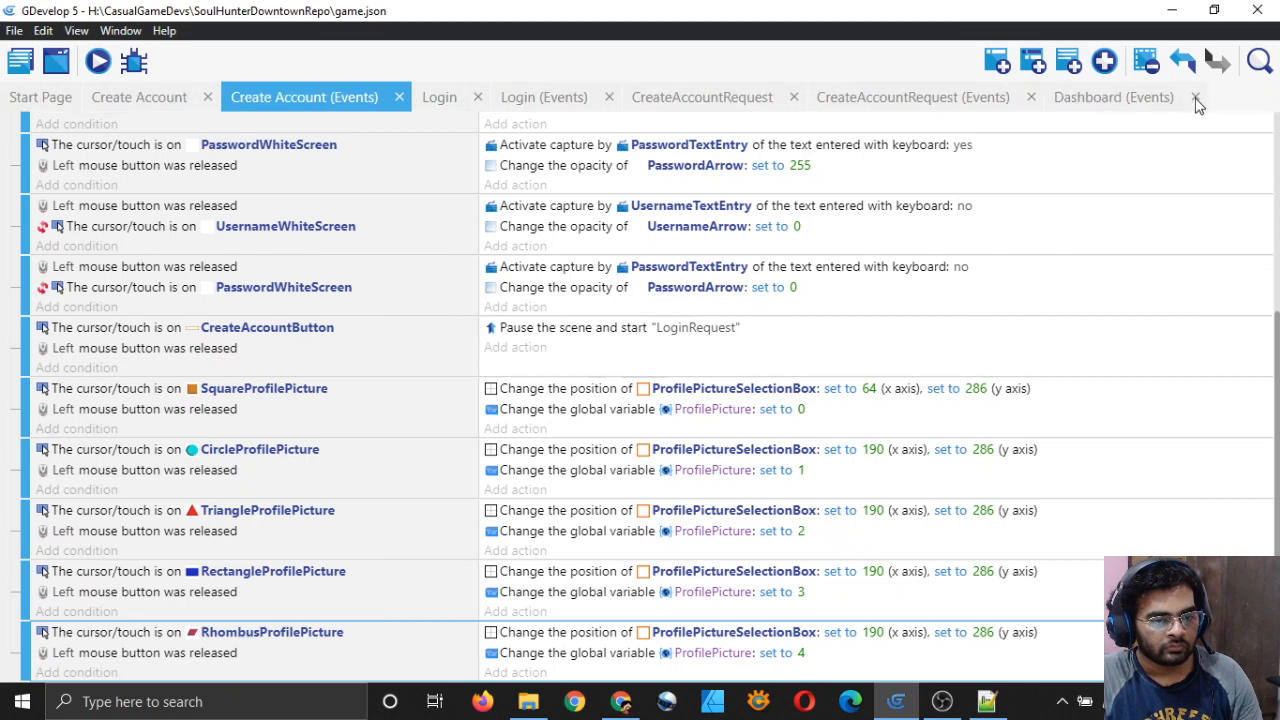
{"action": "left_click", "coordinate": [1195, 97]}
{"action": "left_click", "coordinate": [137, 101]}
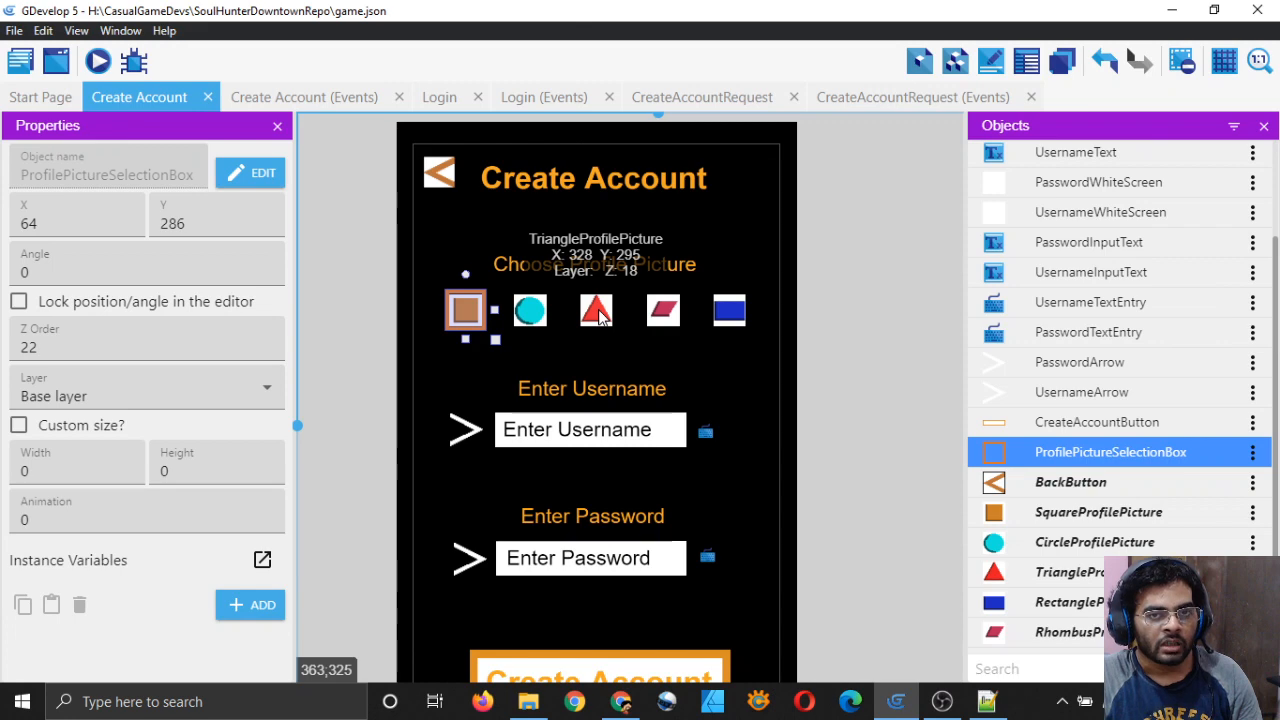
Step: Set the triangle's selection-box position X to 320 and save
{"action": "left_click", "coordinate": [270, 96]}
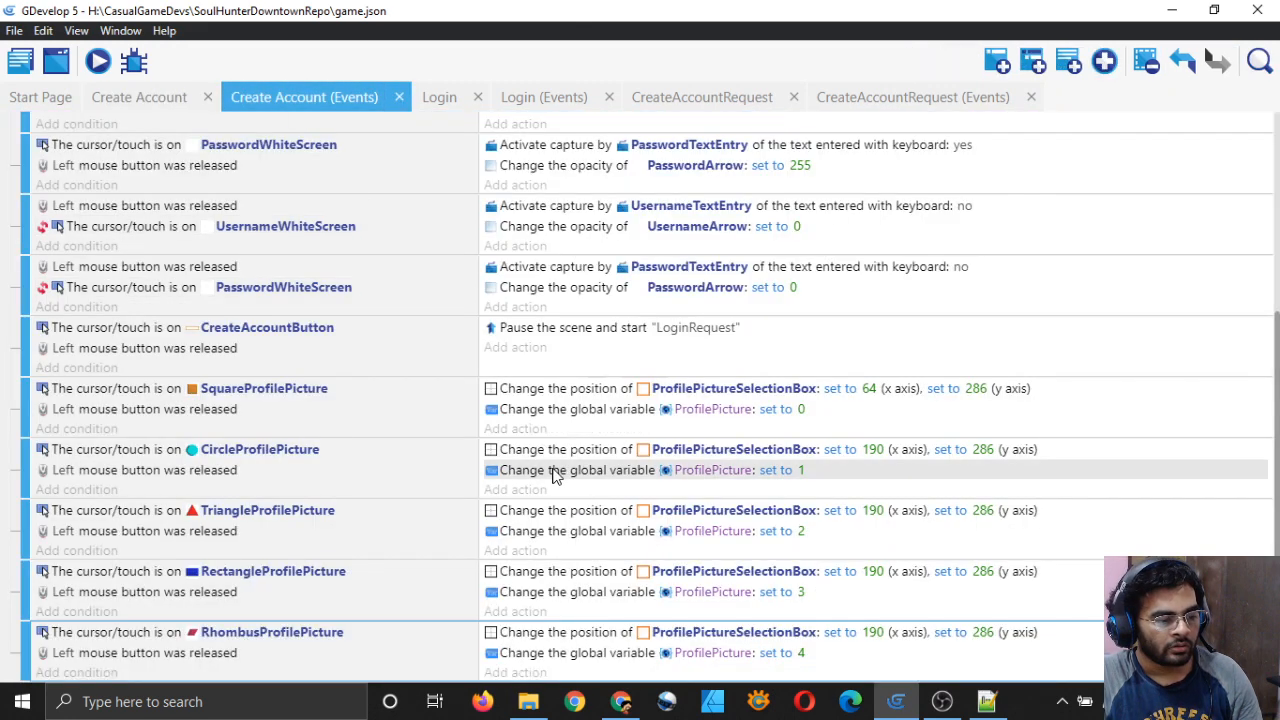
{"action": "double_click", "coordinate": [590, 512]}
{"action": "left_click", "coordinate": [560, 240]}
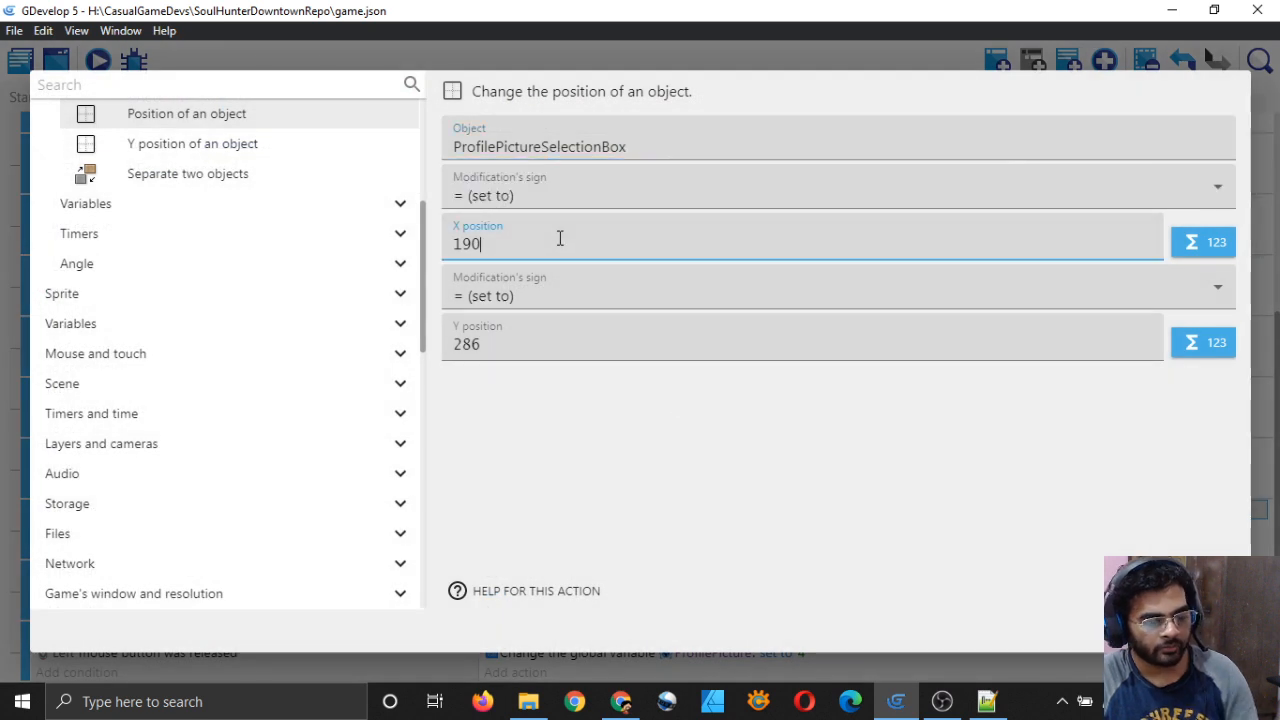
{"action": "key", "text": "BackSpace"}
{"action": "type", "text": "320"}
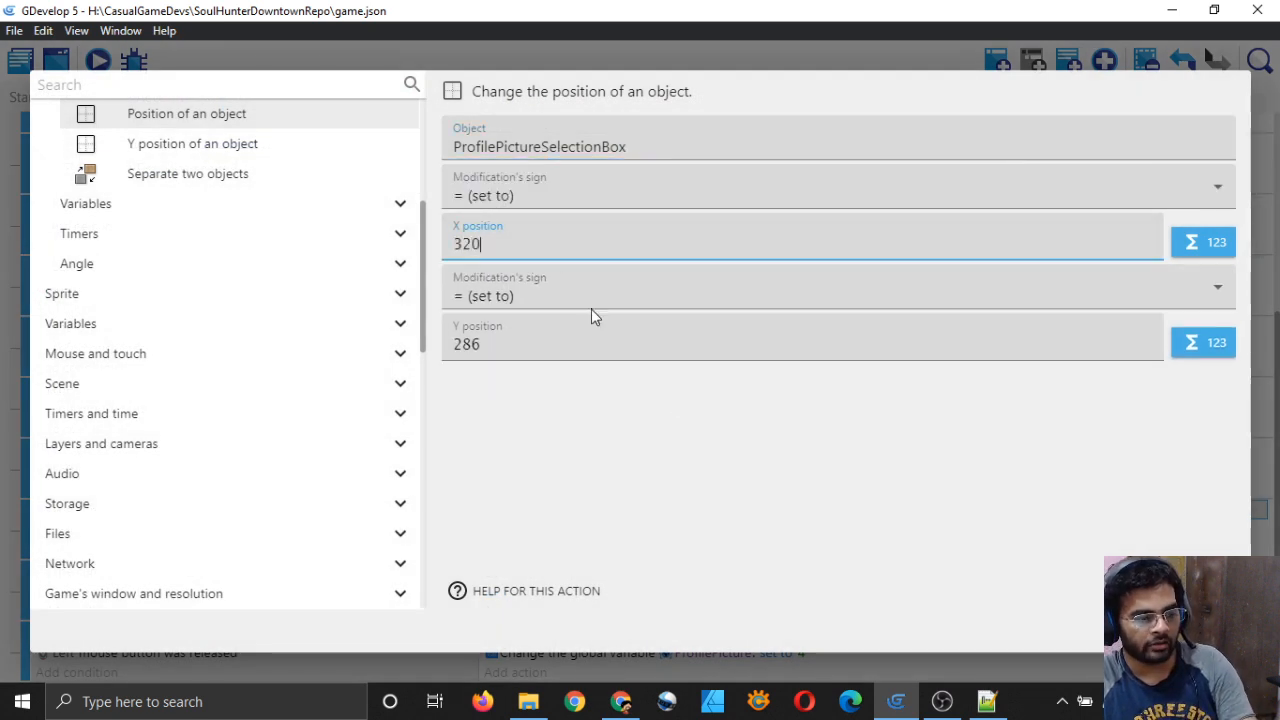
{"action": "left_click", "coordinate": [748, 516]}
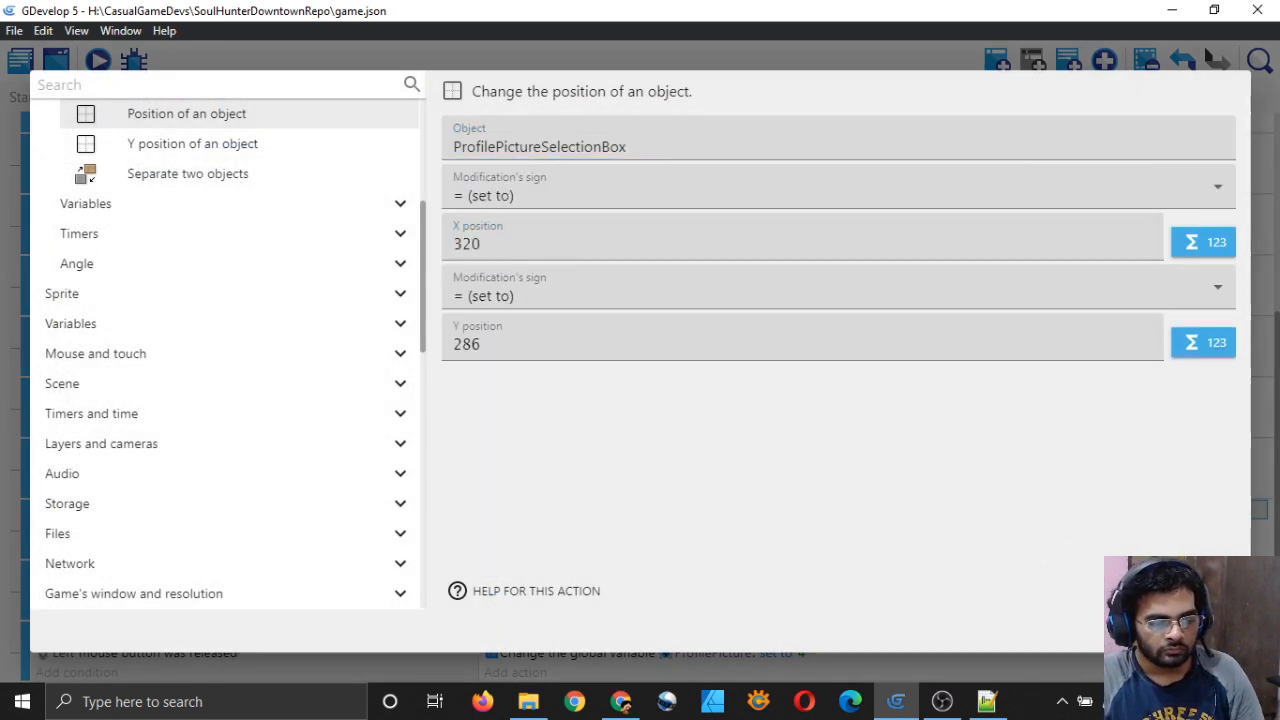
{"action": "key", "text": "Return"}
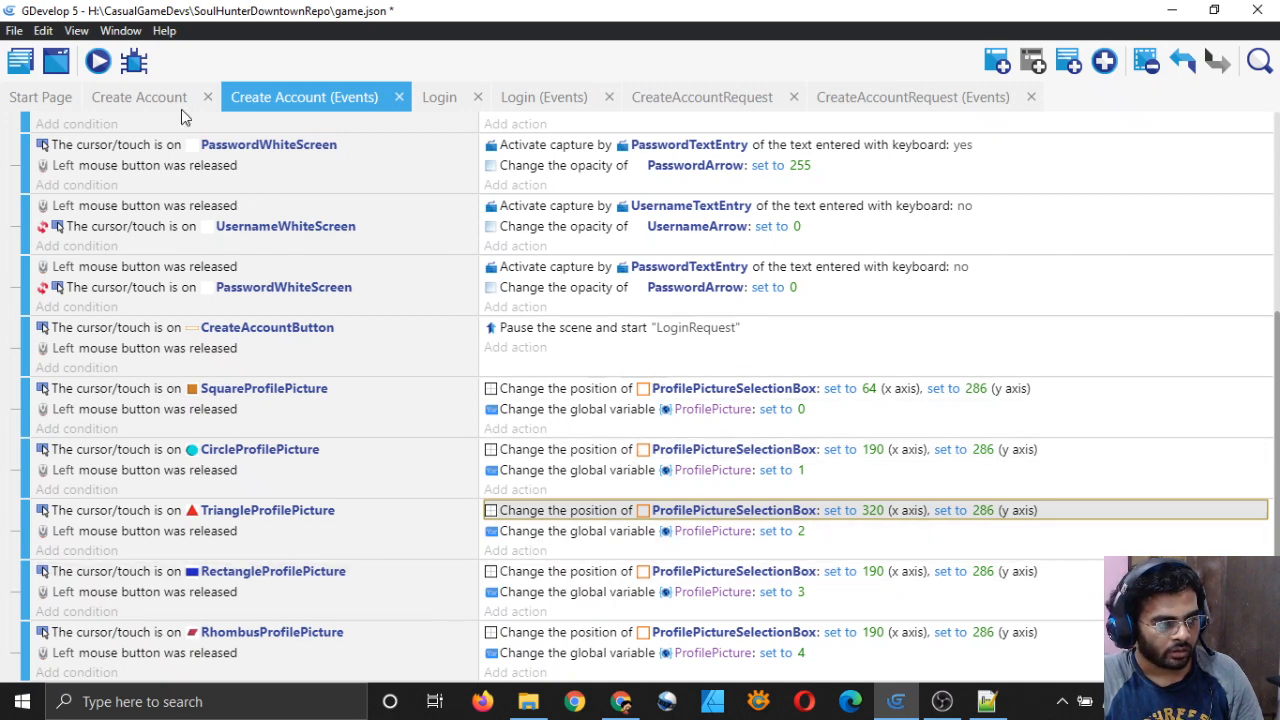
{"action": "left_click", "coordinate": [139, 97]}
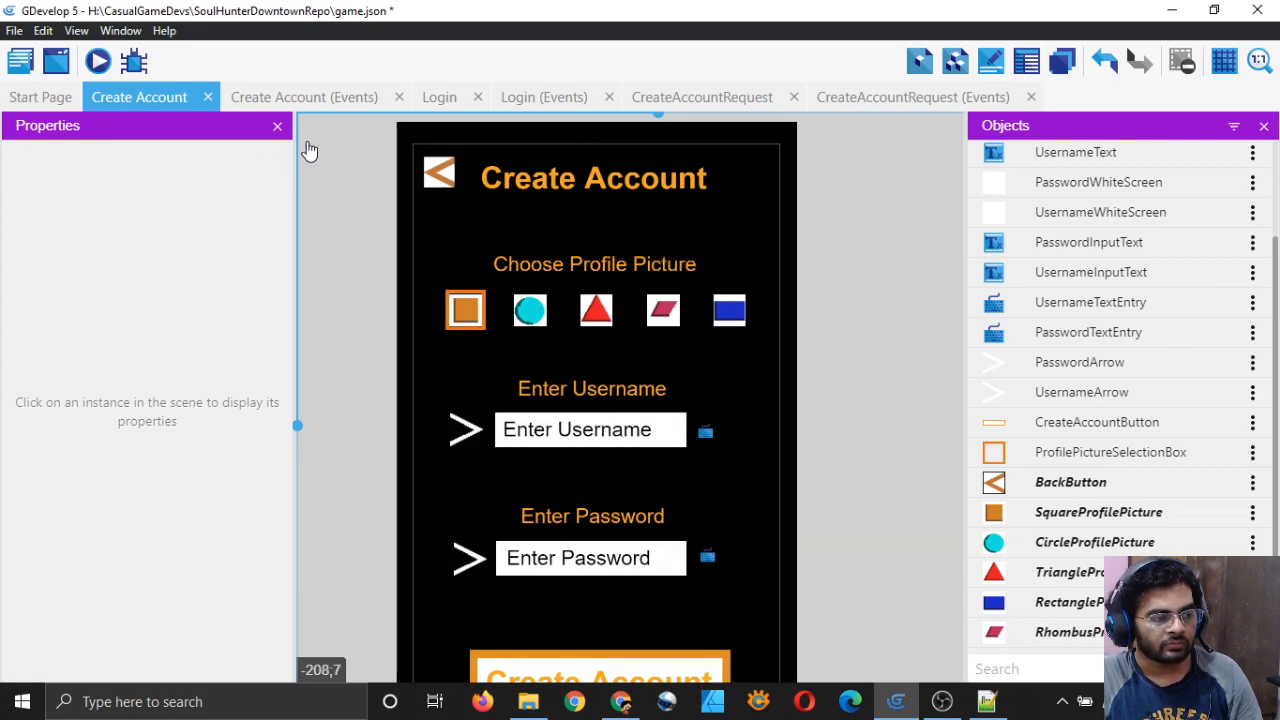
{"action": "left_click", "coordinate": [307, 93]}
{"action": "key", "text": "ctrl+s"}
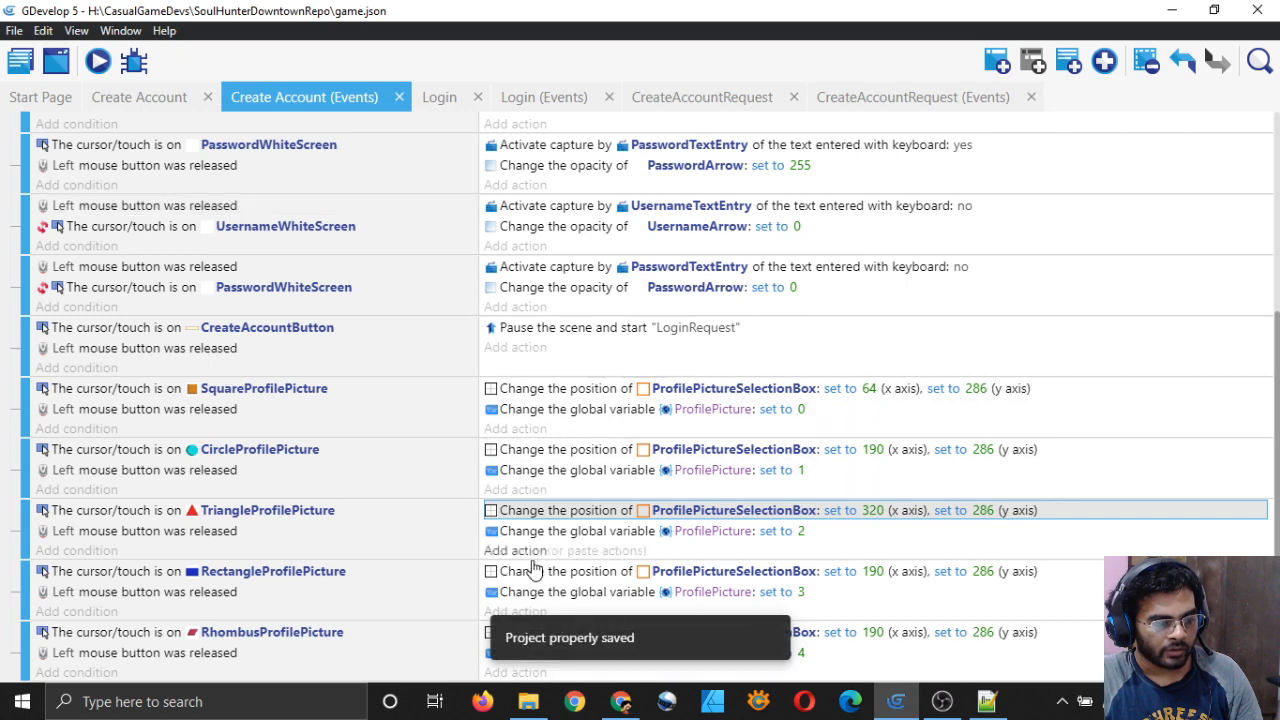
Step: Set the rectangle's selection-box position X to 581 and save
{"action": "double_click", "coordinate": [590, 451]}
{"action": "left_click", "coordinate": [545, 244]}
{"action": "key", "text": "BackSpace"}
{"action": "key", "text": "BackSpace"}
{"action": "key", "text": "BackSpace"}
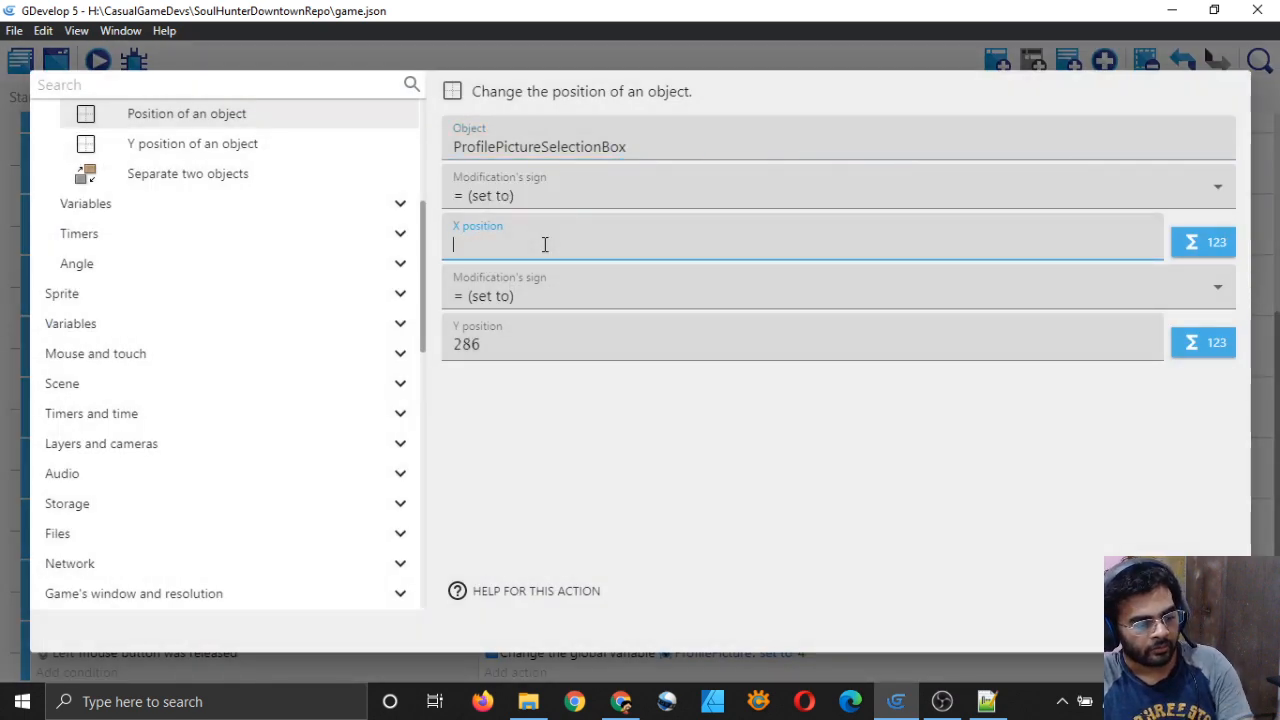
{"action": "type", "text": "581"}
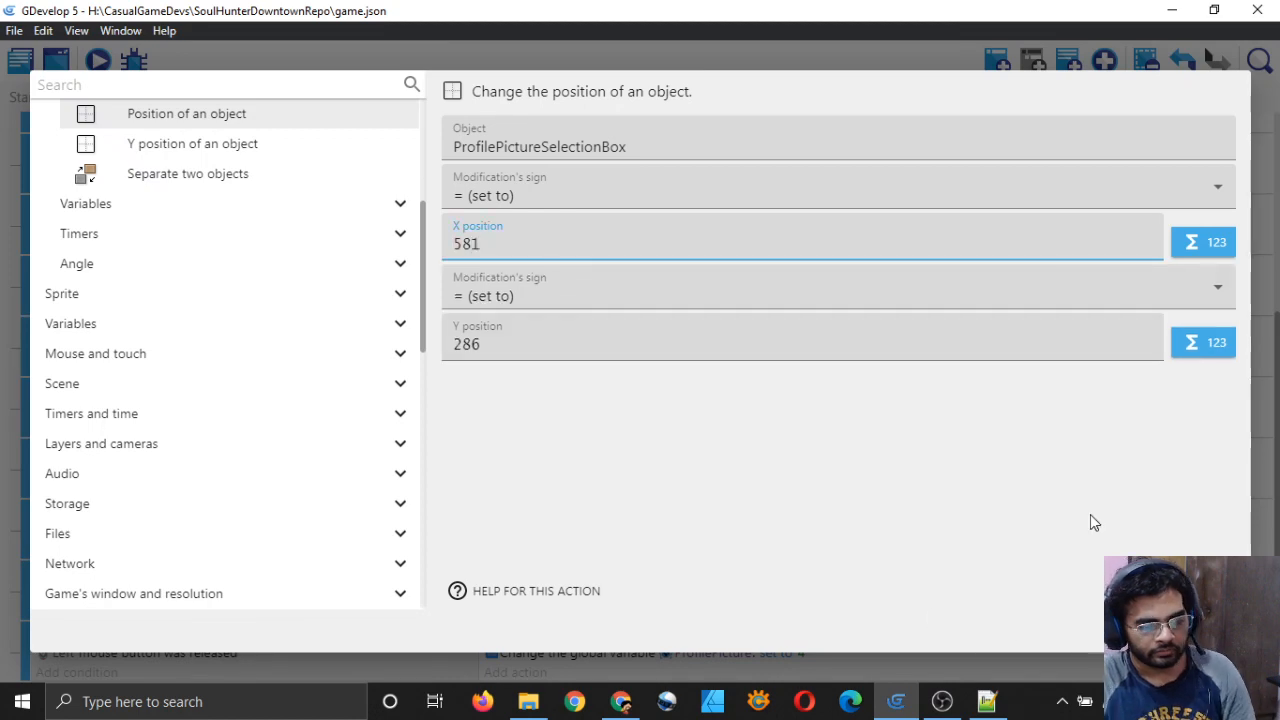
{"action": "left_click", "coordinate": [1207, 630]}
{"action": "key", "text": "ctrl+s"}
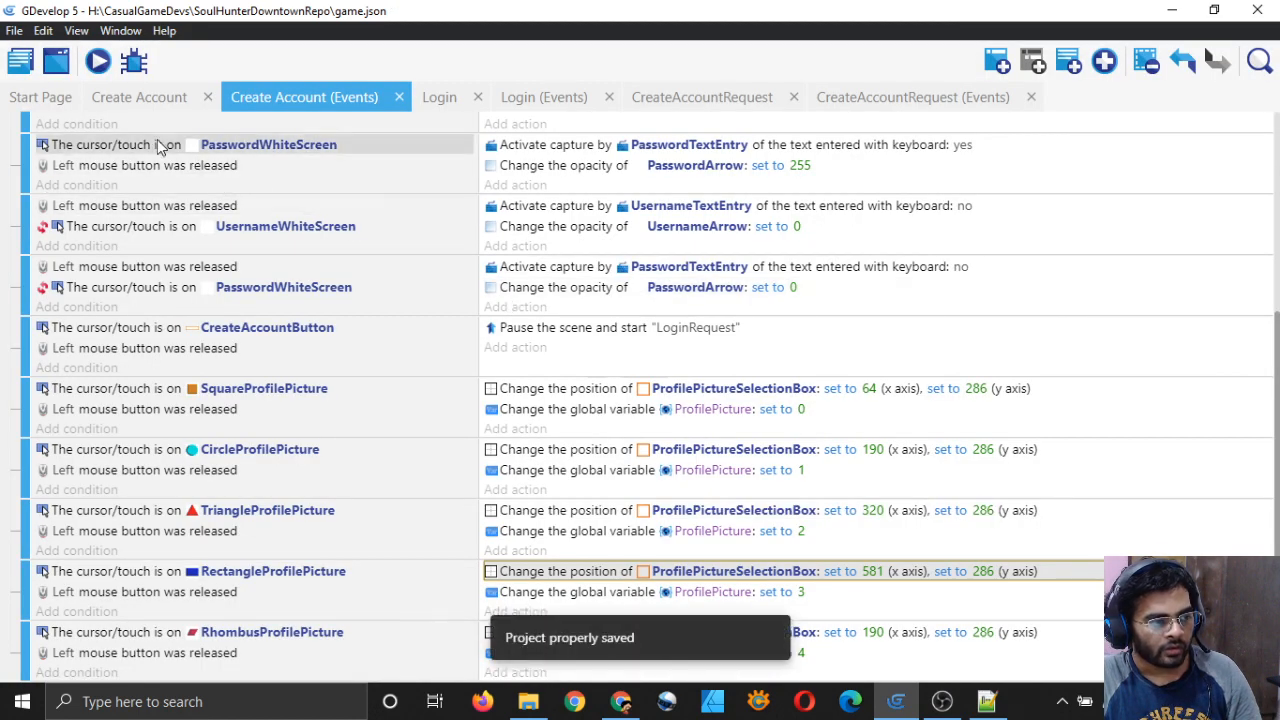
Step: Set the rhombus's selection-box position X to 451 and save
{"action": "left_click", "coordinate": [110, 97]}
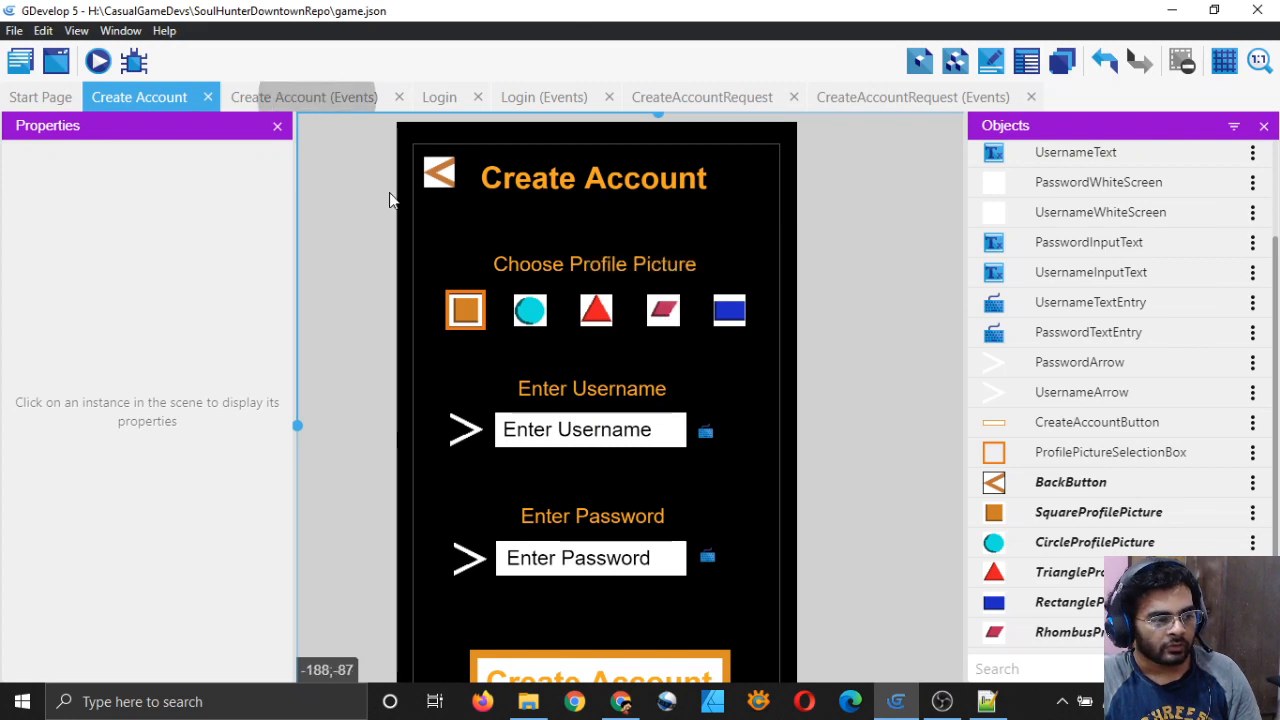
{"action": "left_click", "coordinate": [305, 97]}
{"action": "double_click", "coordinate": [590, 632]}
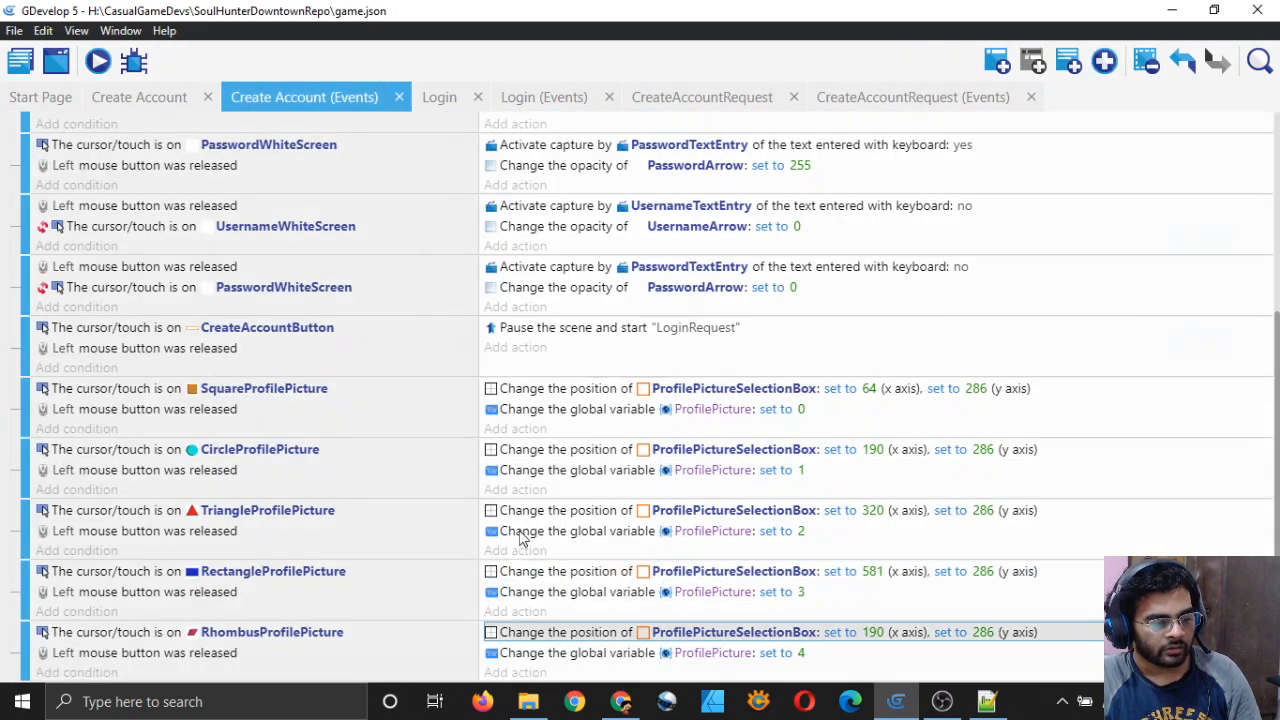
{"action": "left_click", "coordinate": [514, 242]}
{"action": "key", "text": "BackSpace"}
{"action": "key", "text": "BackSpace"}
{"action": "key", "text": "BackSpace"}
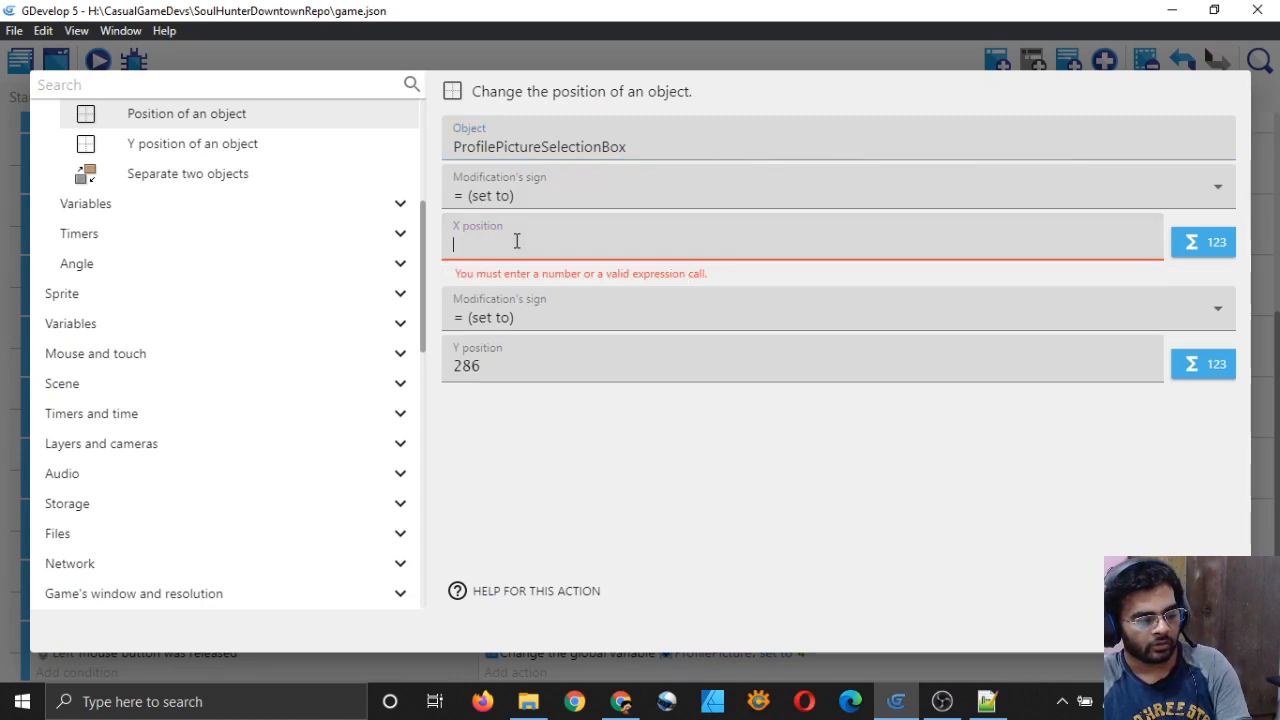
{"action": "type", "text": "451"}
{"action": "left_click", "coordinate": [1205, 591]}
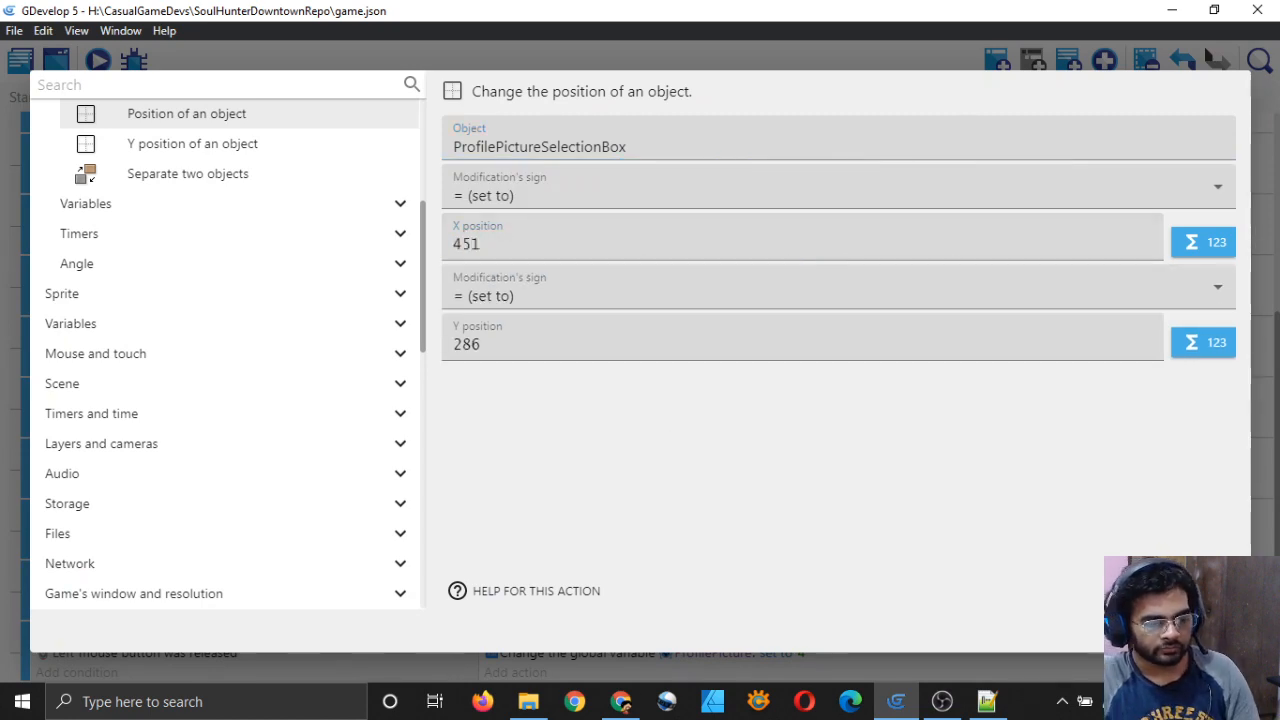
{"action": "key", "text": "ctrl+s"}
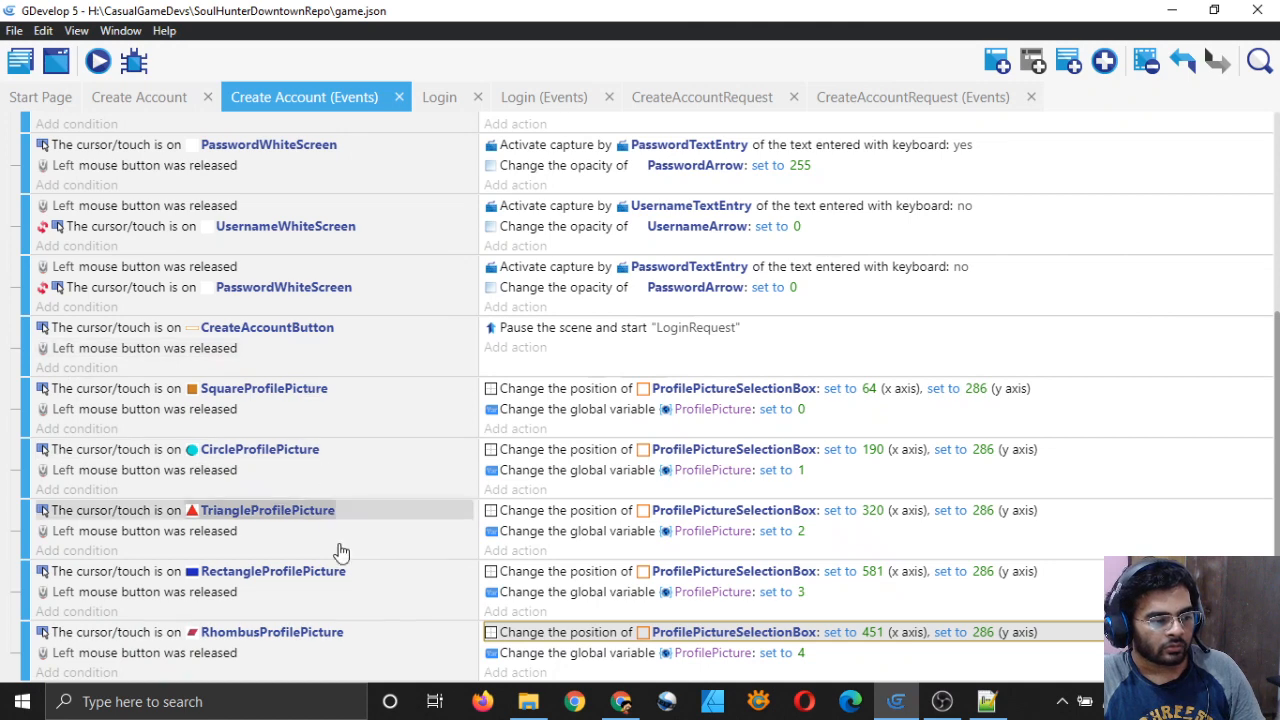
{"action": "scroll", "coordinate": [477, 512], "scroll_direction": "up", "scroll_amount": 3}
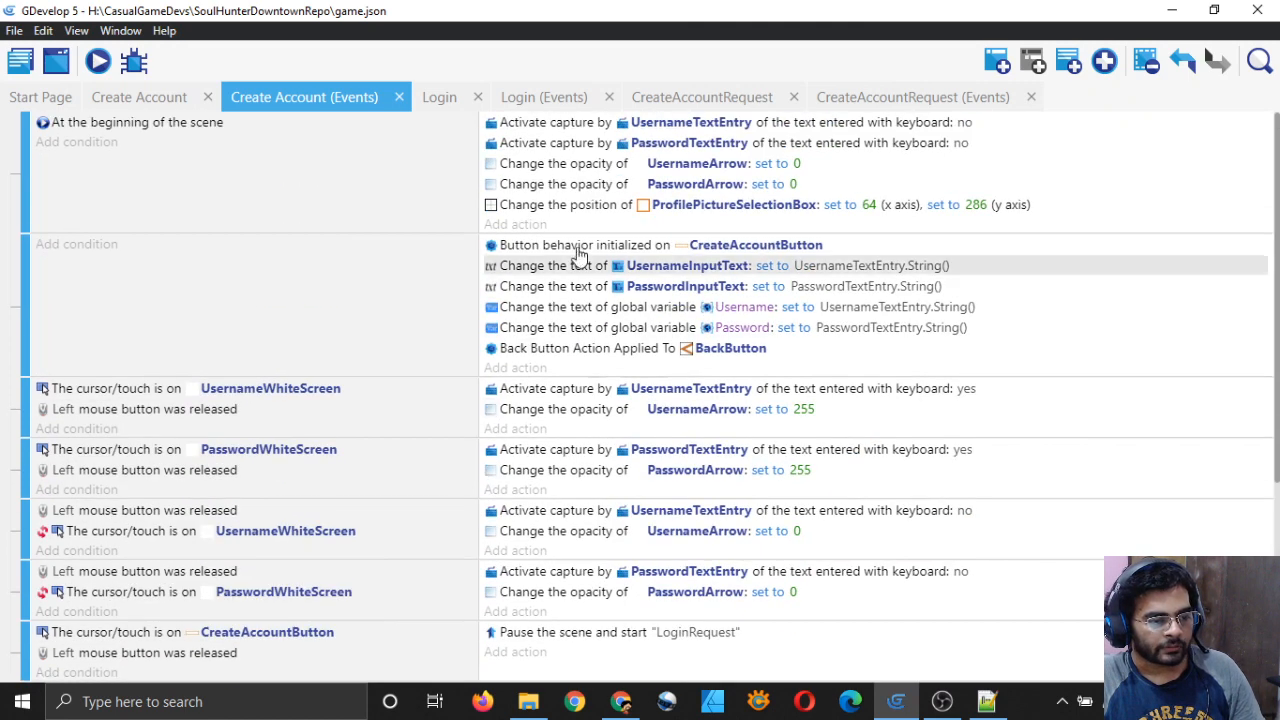
Step: Preview the scene and click the circle, square, rectangle and triangle pictures
{"action": "left_click", "coordinate": [174, 94]}
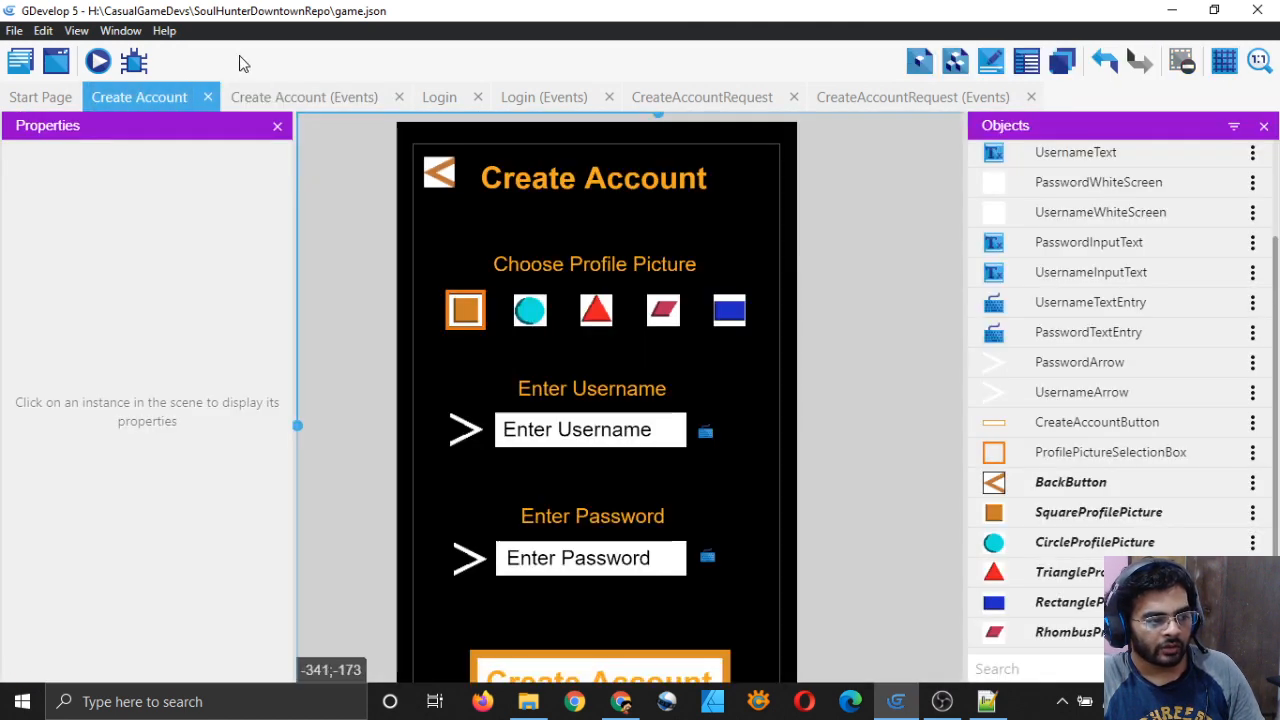
{"action": "left_click", "coordinate": [97, 61]}
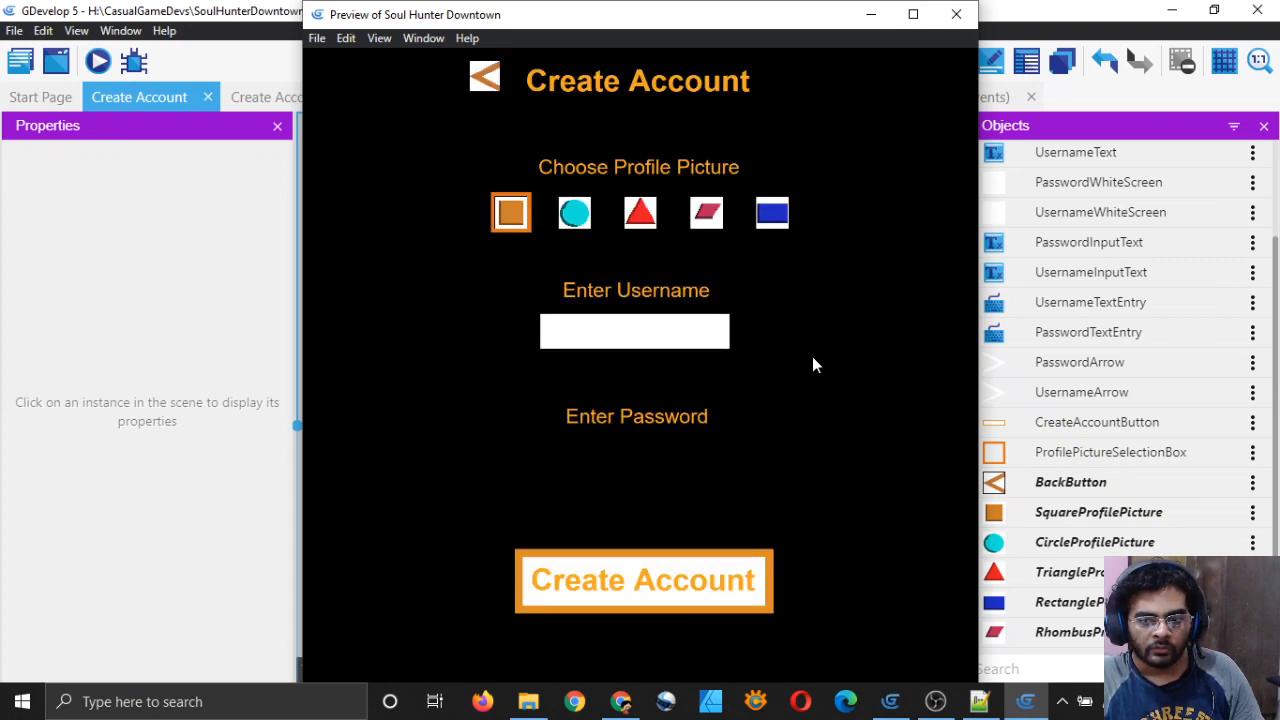
{"action": "left_click", "coordinate": [581, 220]}
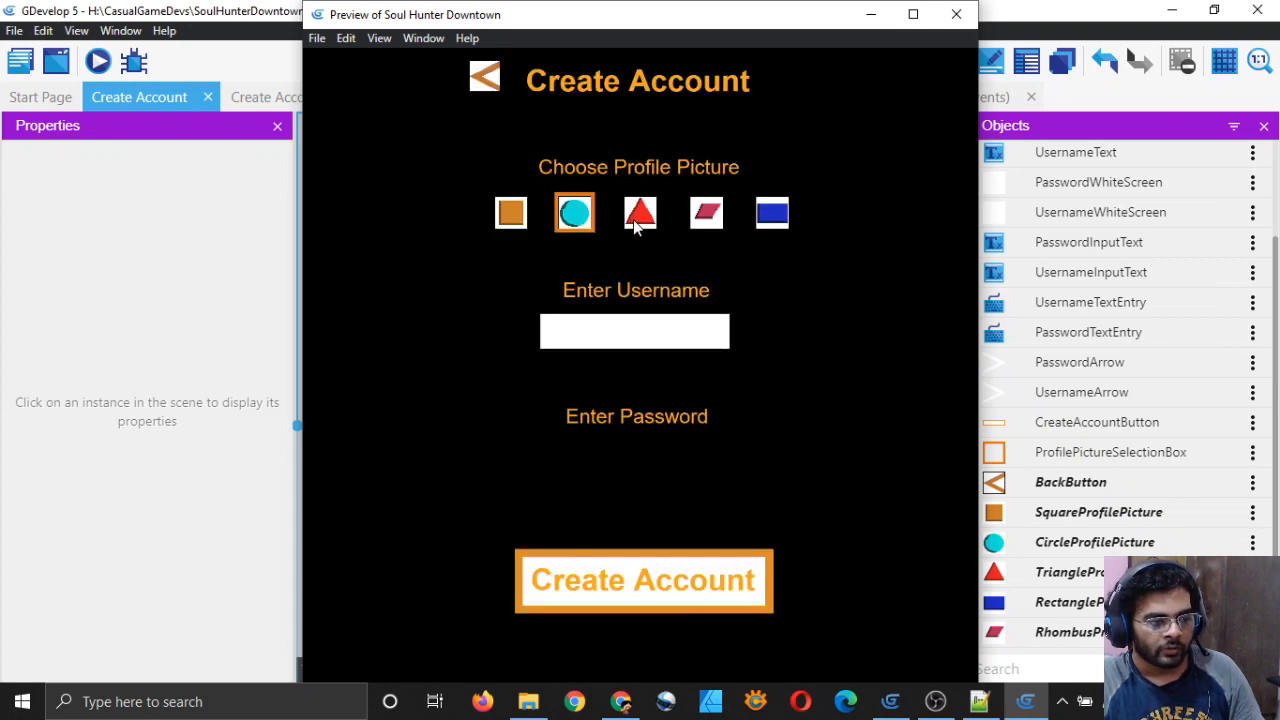
{"action": "left_click", "coordinate": [512, 216]}
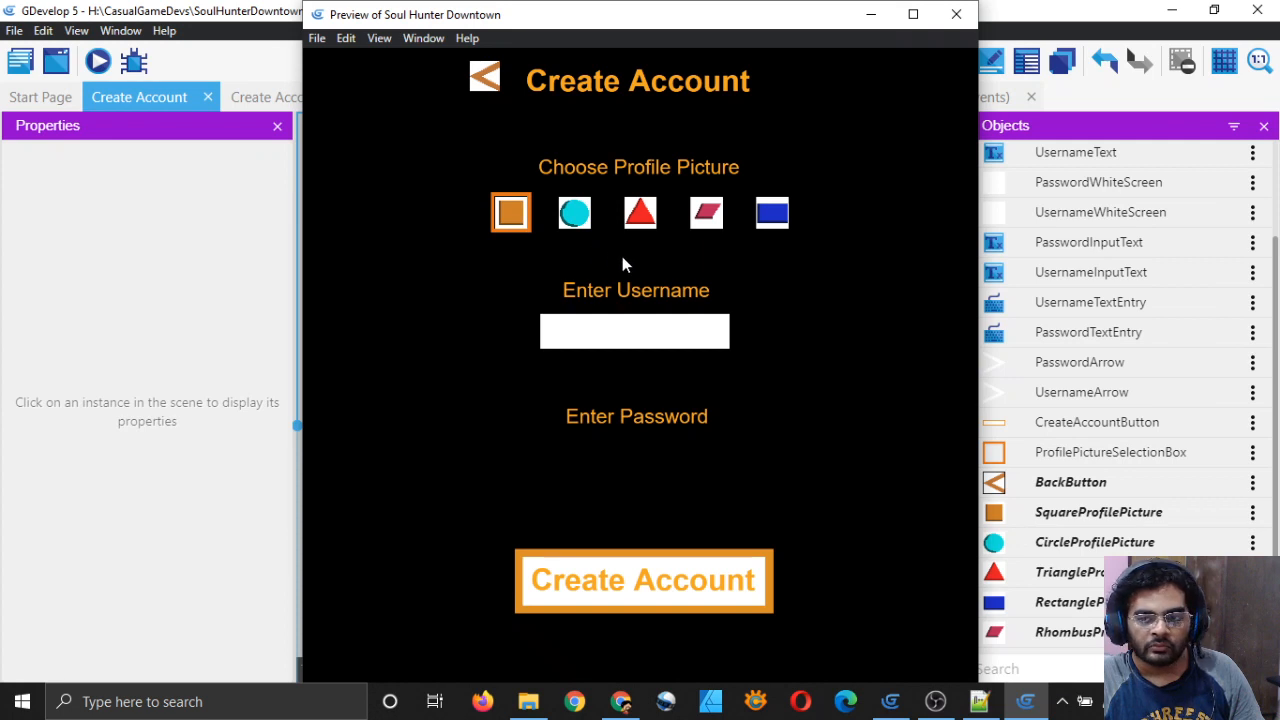
{"action": "left_click", "coordinate": [772, 218]}
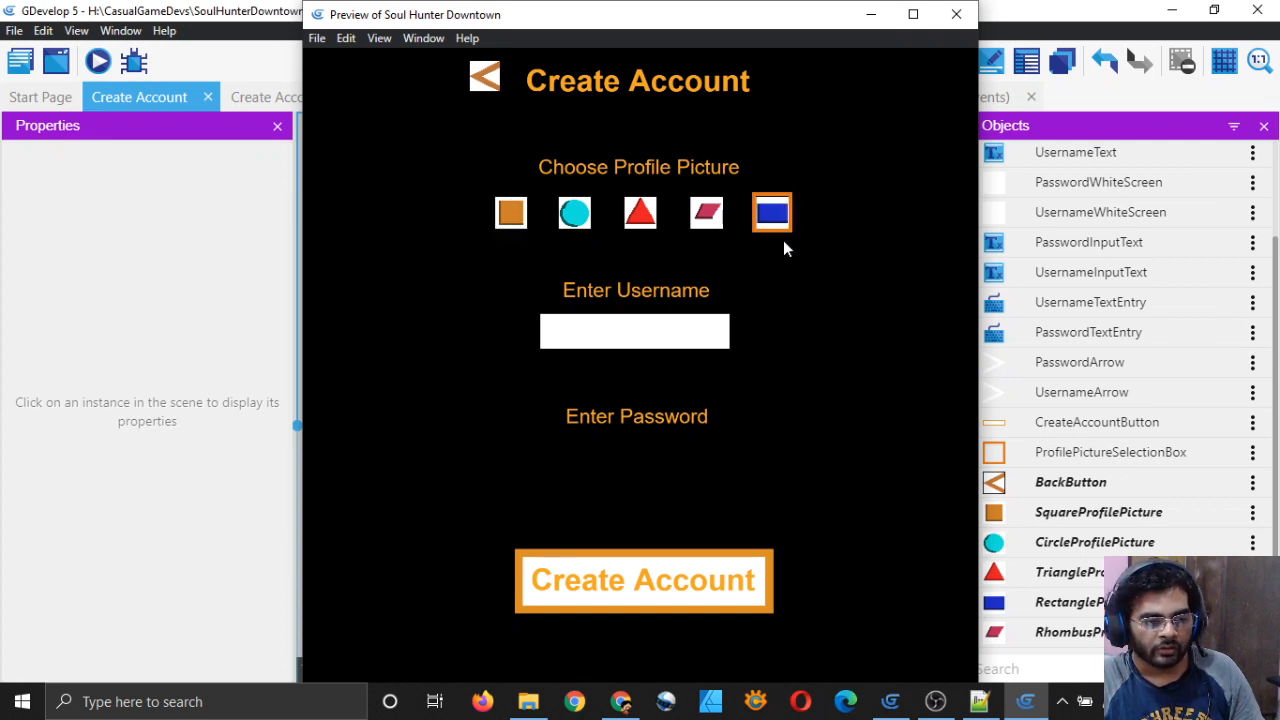
{"action": "left_click", "coordinate": [634, 220]}
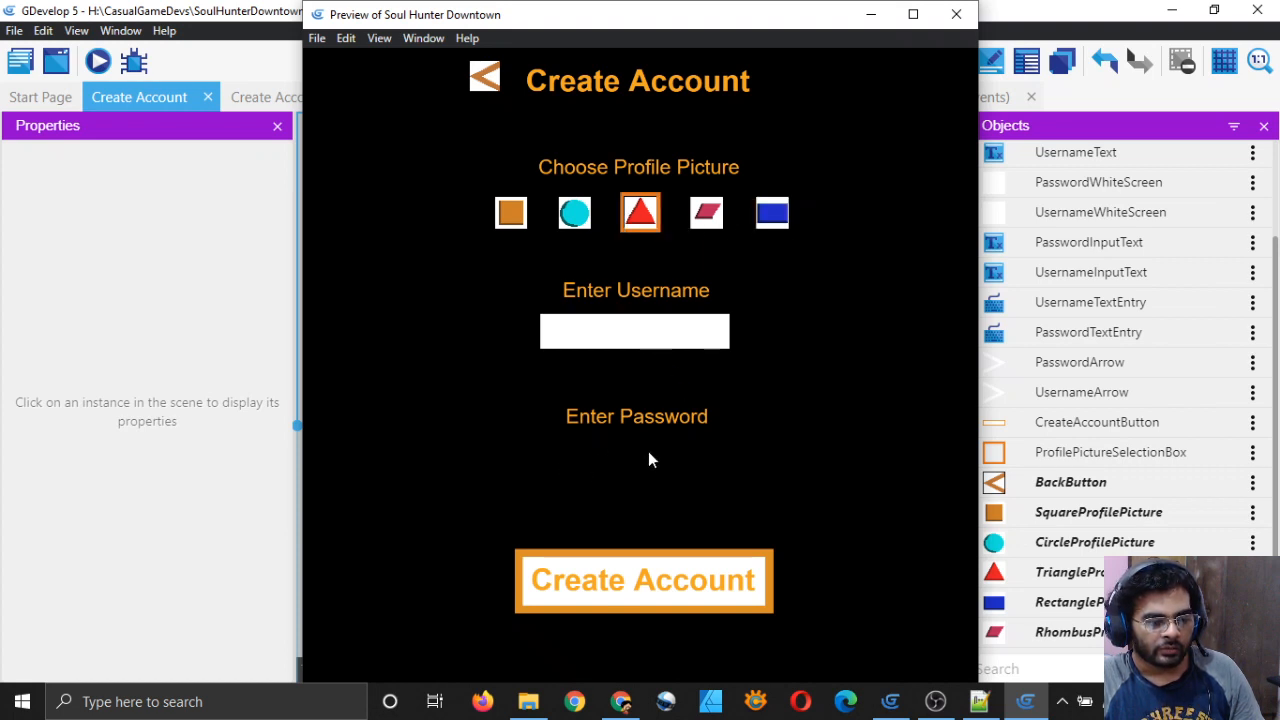
Step: Type a test username into the username field, erase part of it, and close the preview
{"action": "left_click", "coordinate": [583, 338]}
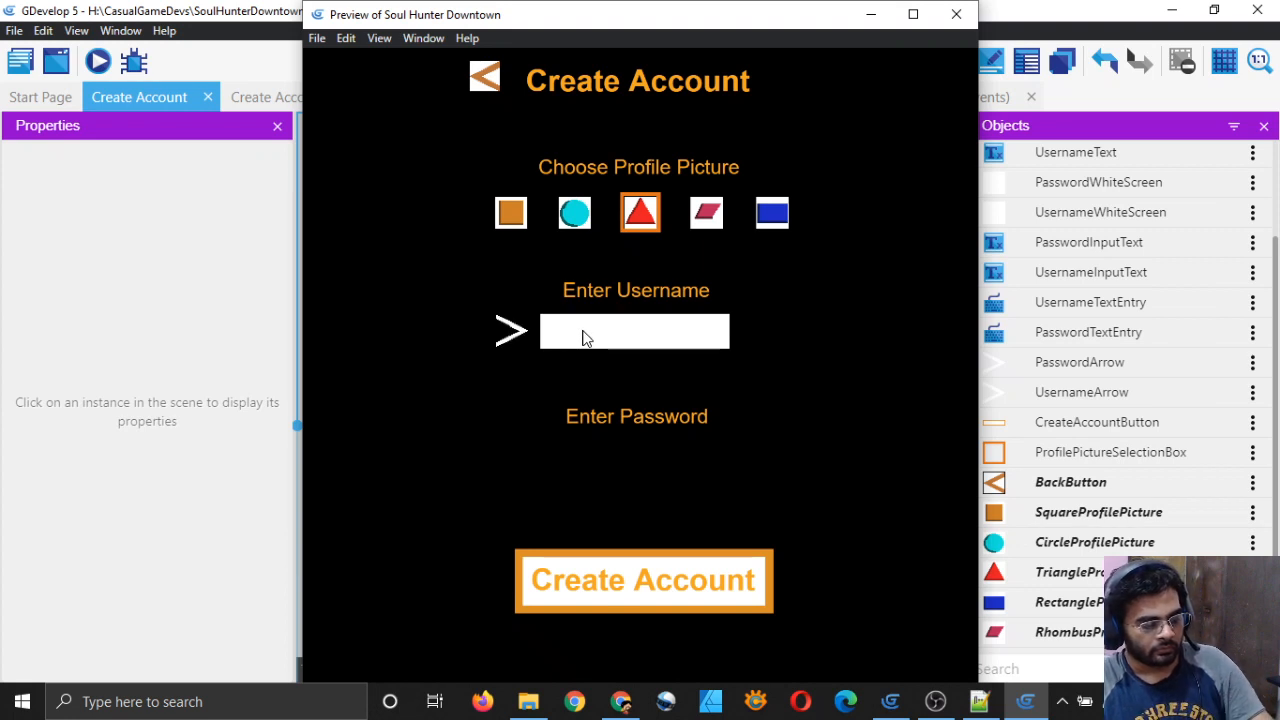
{"action": "type", "text": "ayush"}
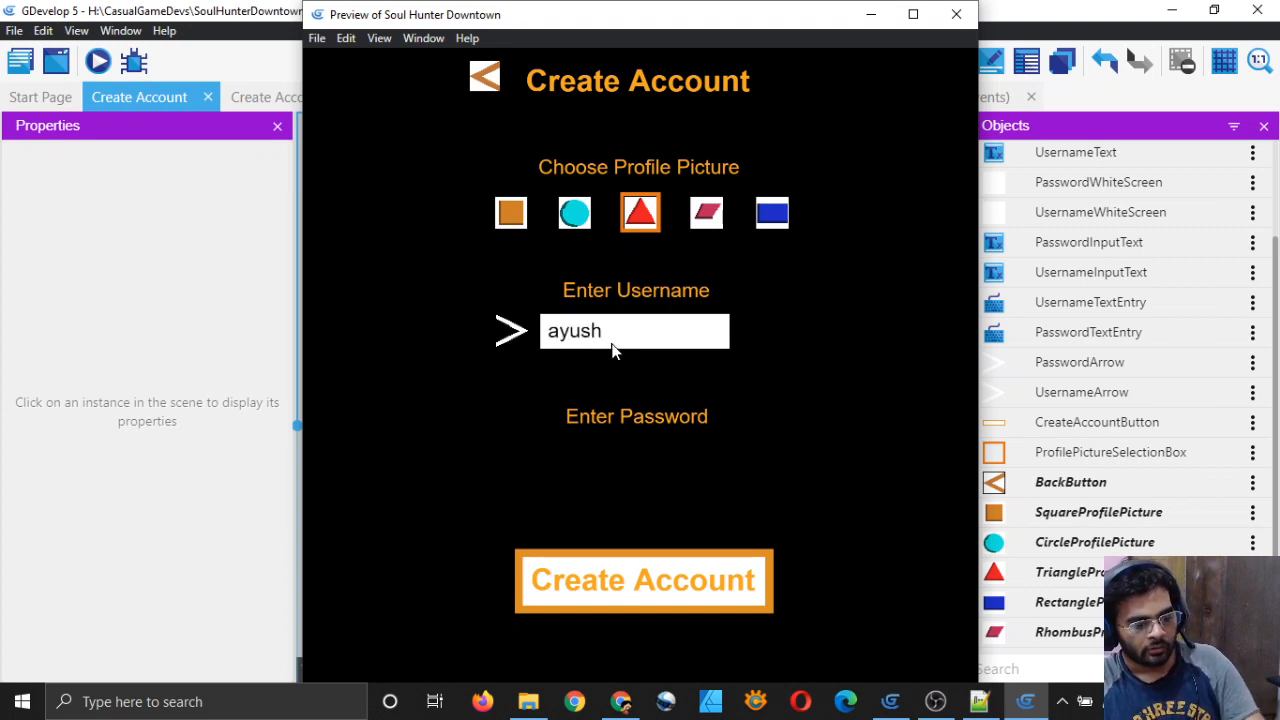
{"action": "key", "text": "BackSpace"}
{"action": "key", "text": "BackSpace"}
{"action": "key", "text": "BackSpace"}
{"action": "key", "text": "BackSpace"}
{"action": "key", "text": "BackSpace"}
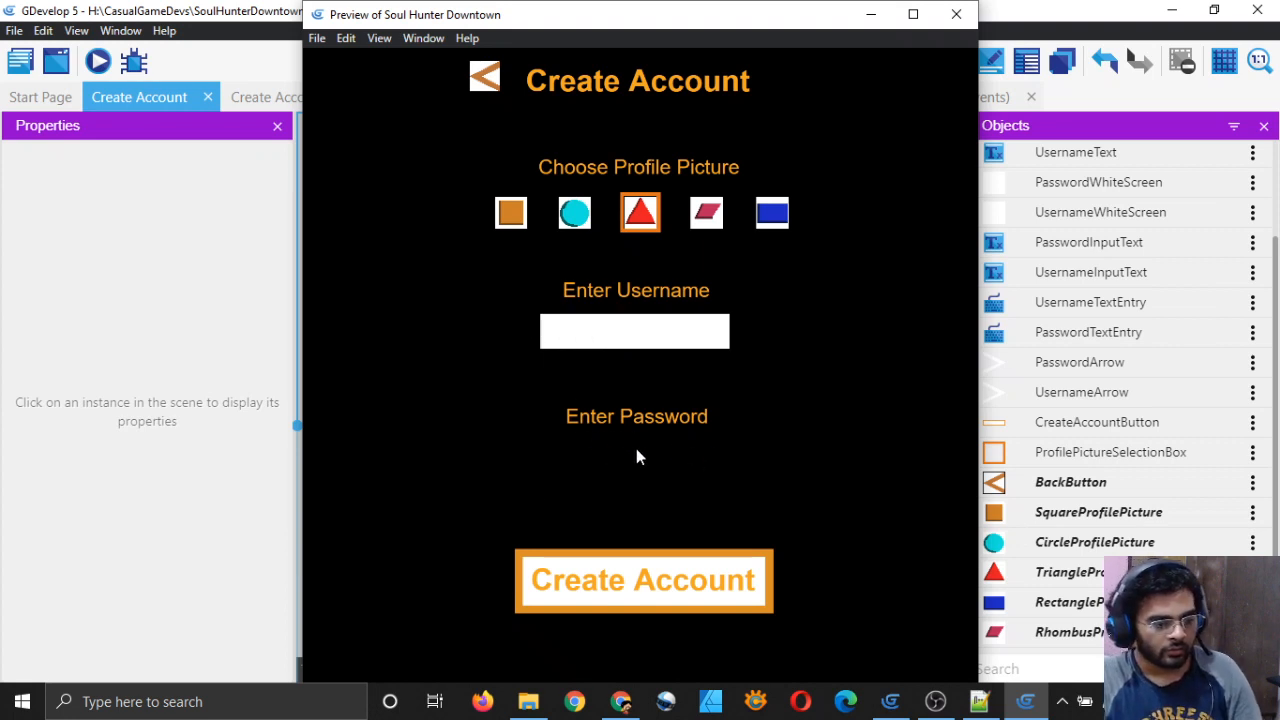
{"action": "left_click", "coordinate": [957, 17]}
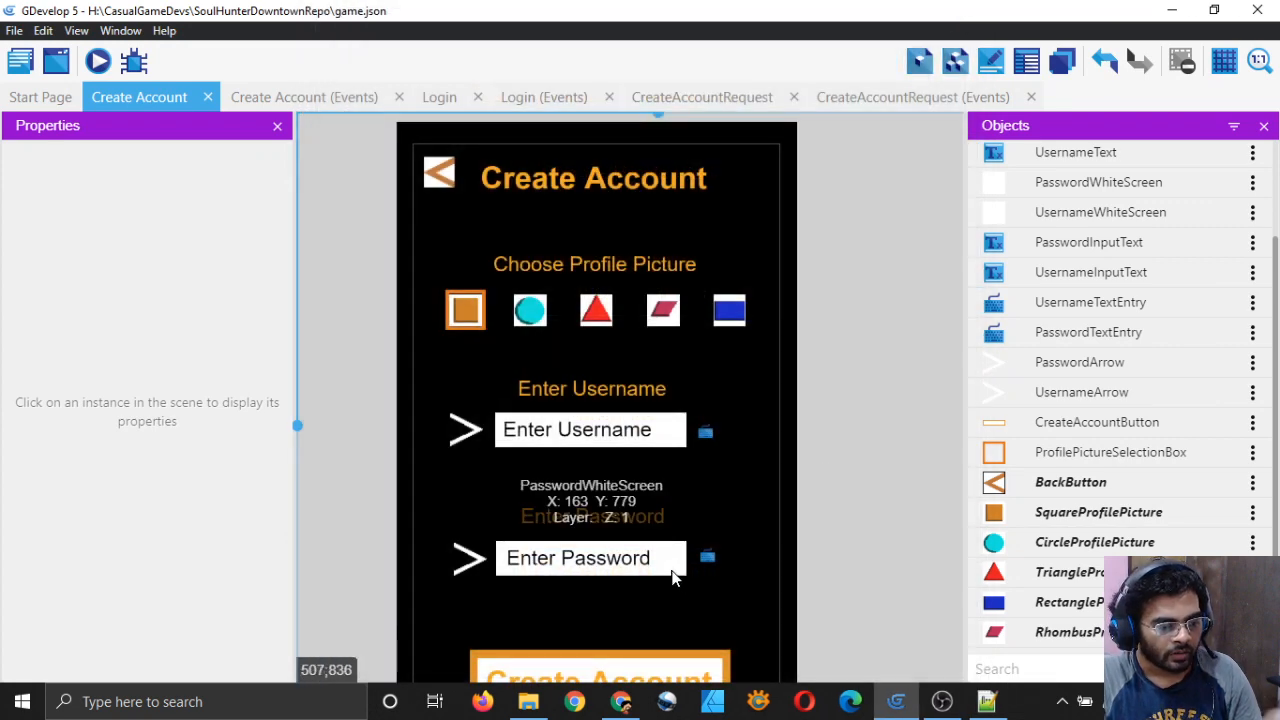
Step: Review the Create Account event sheet by scrolling through its events
{"action": "left_click", "coordinate": [350, 95]}
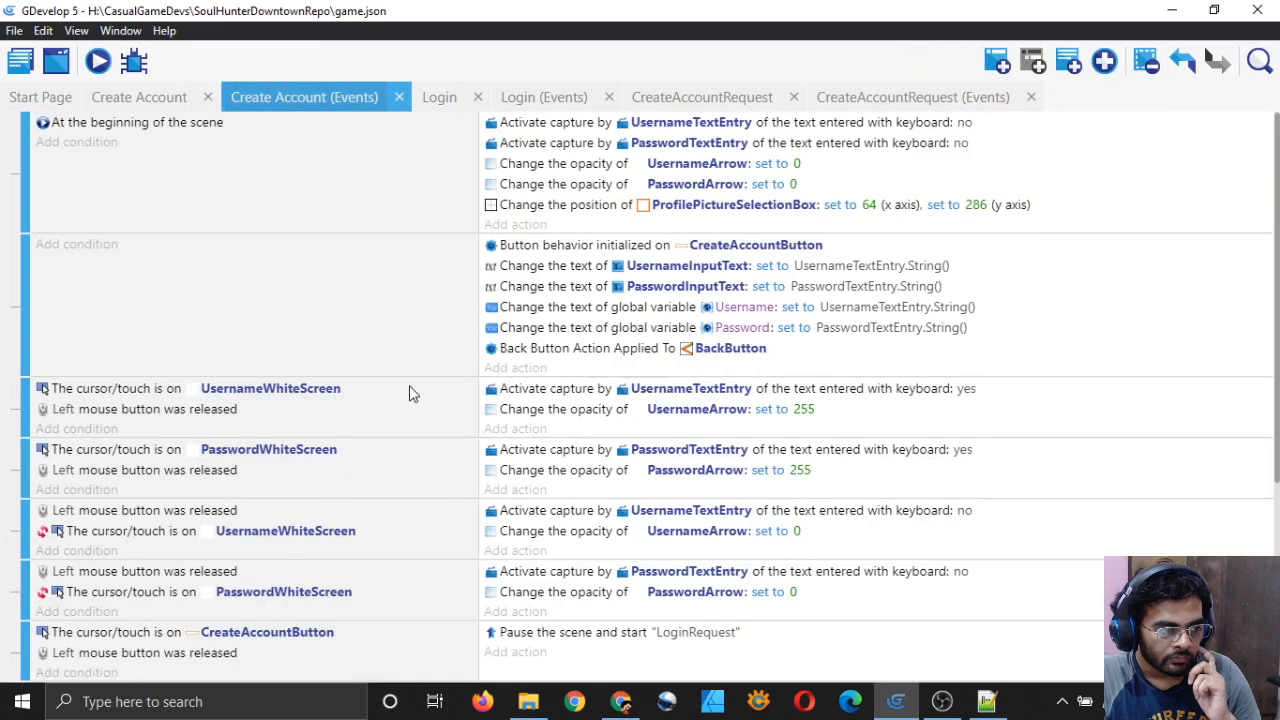
{"action": "scroll", "coordinate": [409, 393], "scroll_direction": "down", "scroll_amount": 3}
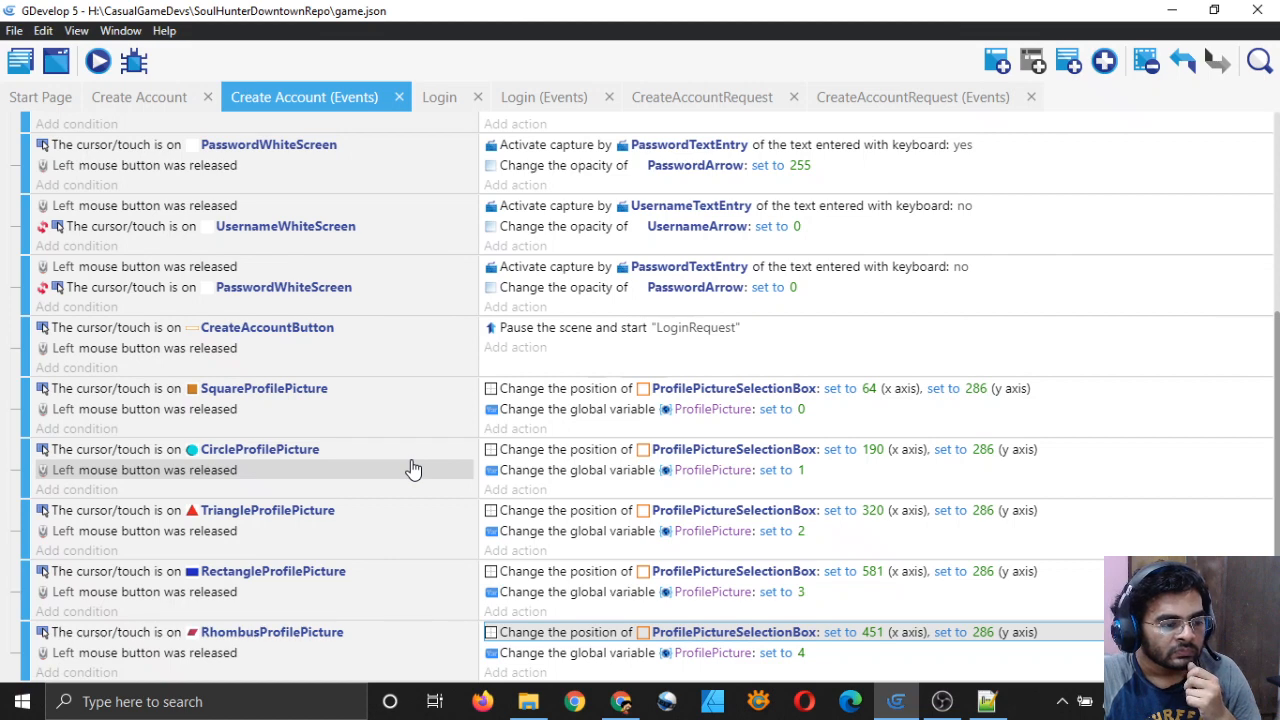
{"action": "scroll", "coordinate": [416, 468], "scroll_direction": "up", "scroll_amount": 1}
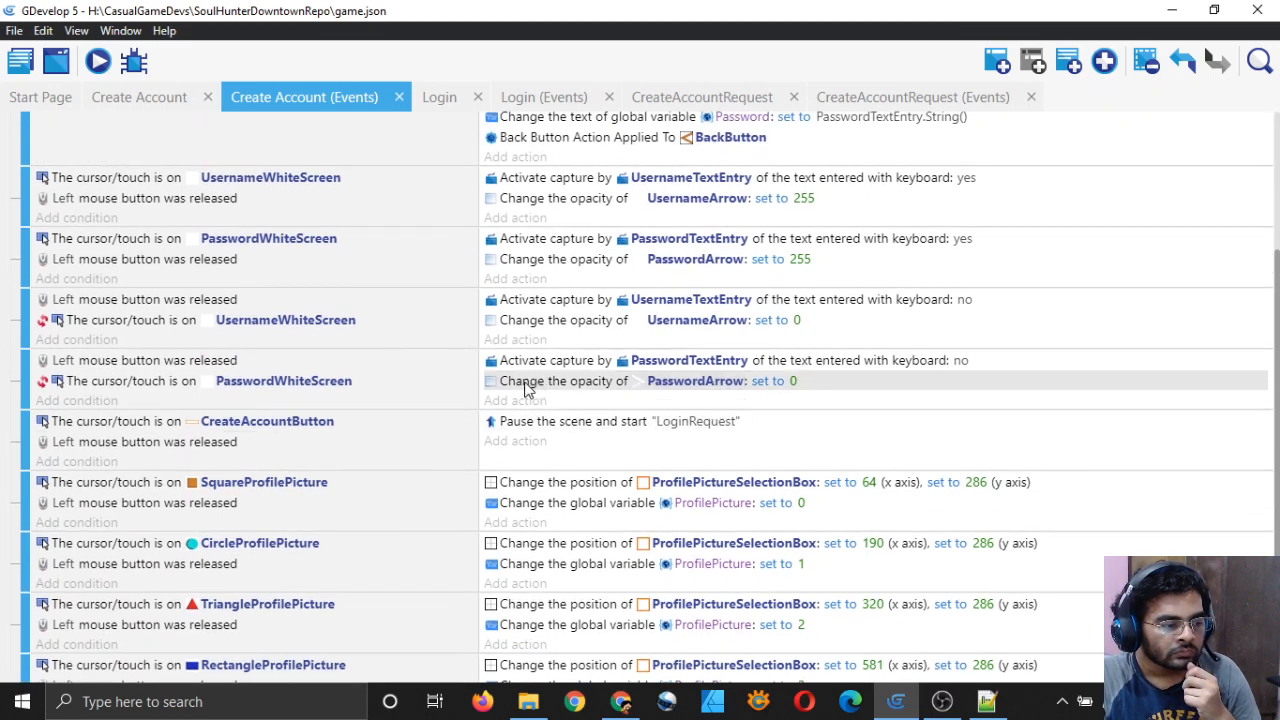
{"action": "scroll", "coordinate": [380, 392], "scroll_direction": "up", "scroll_amount": 1}
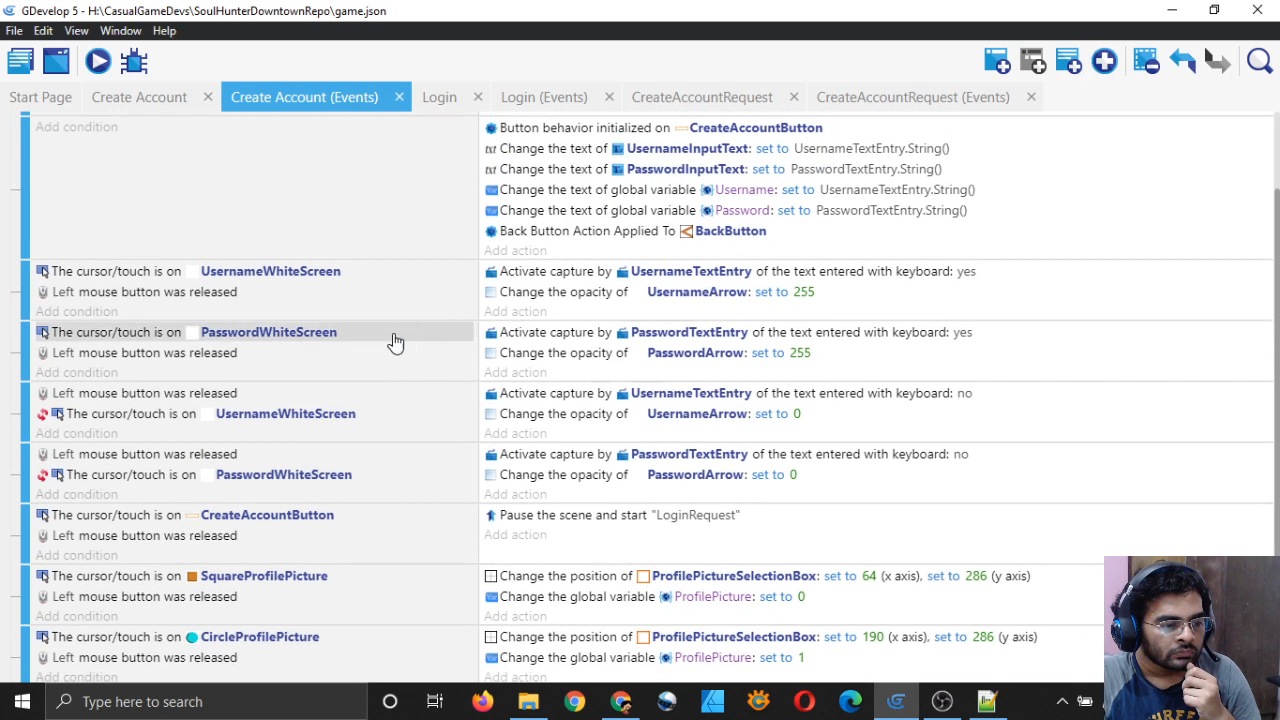
{"action": "scroll", "coordinate": [457, 334], "scroll_direction": "up", "scroll_amount": 2}
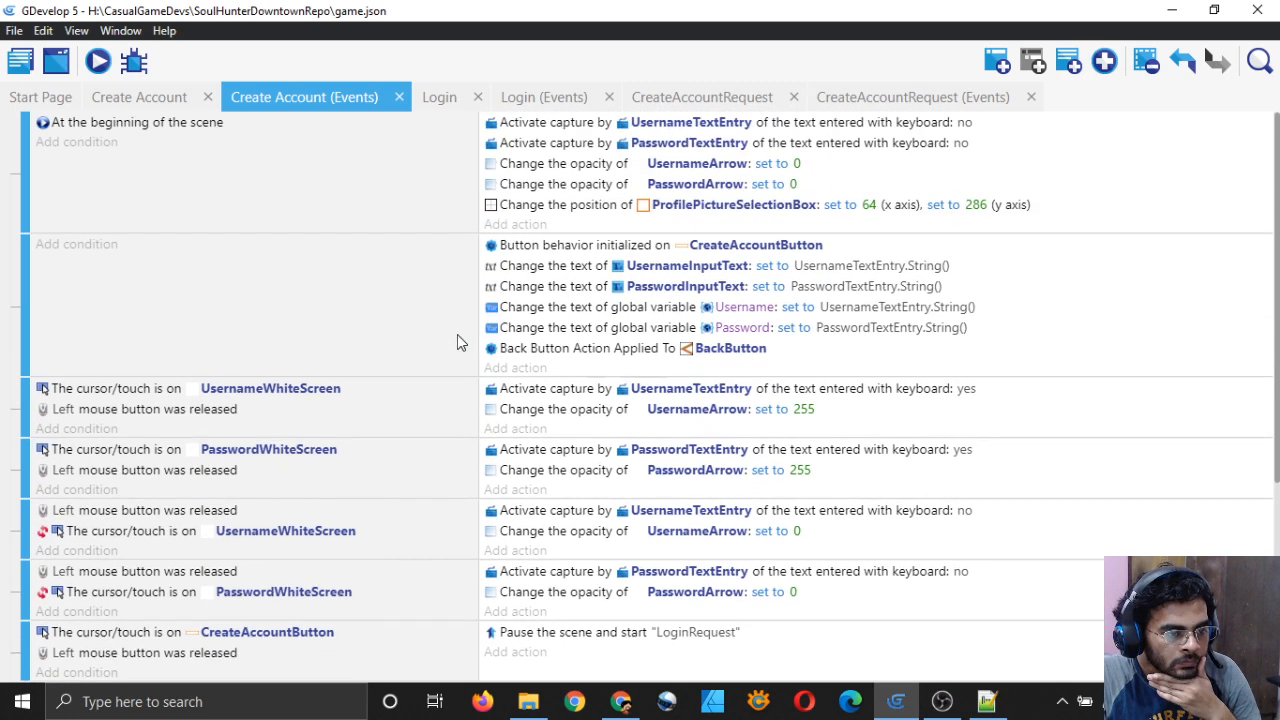
Step: Glance at the Create Account layout, recheck the events, then switch to the scene layout
{"action": "left_click", "coordinate": [153, 103]}
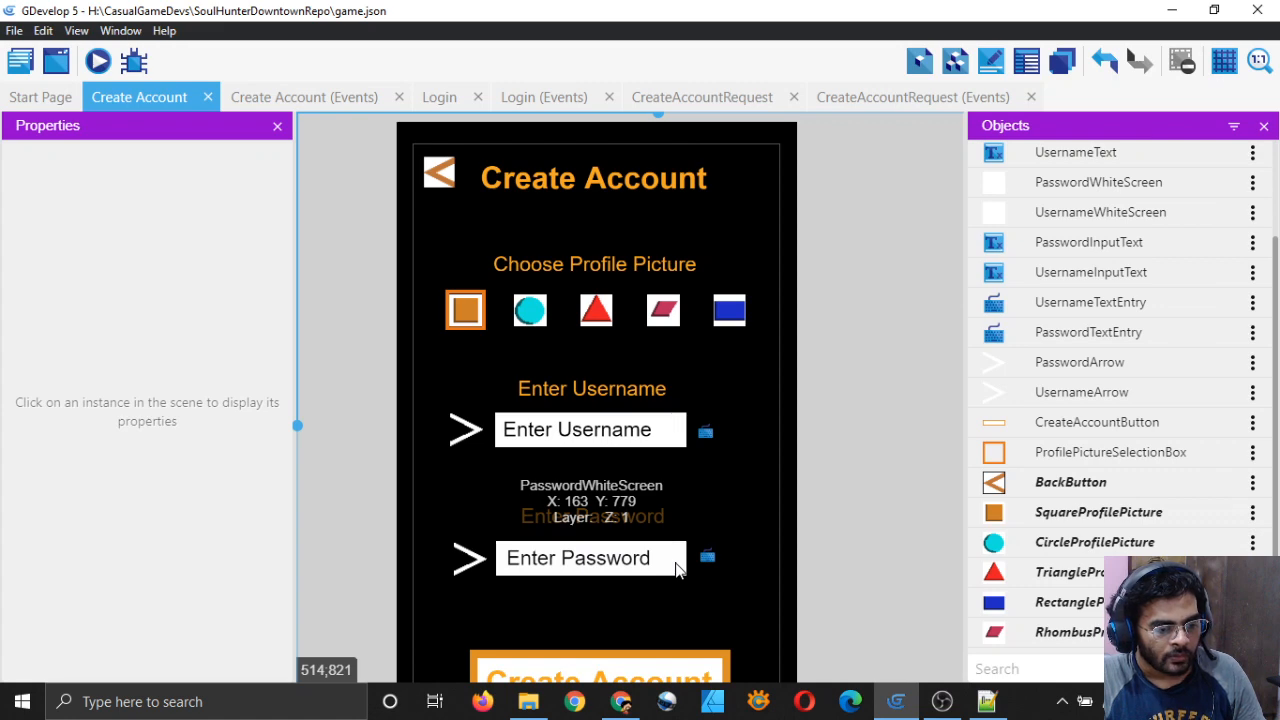
{"action": "left_click", "coordinate": [333, 105]}
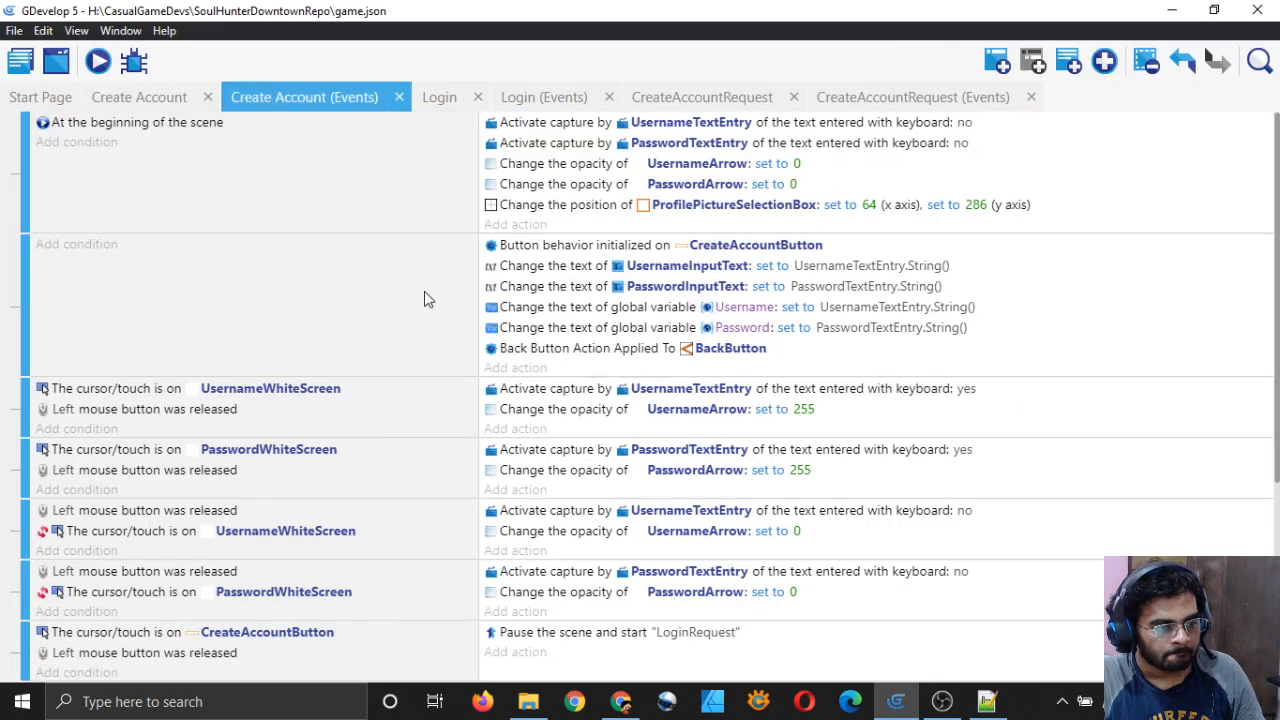
{"action": "scroll", "coordinate": [414, 309], "scroll_direction": "down", "scroll_amount": 3}
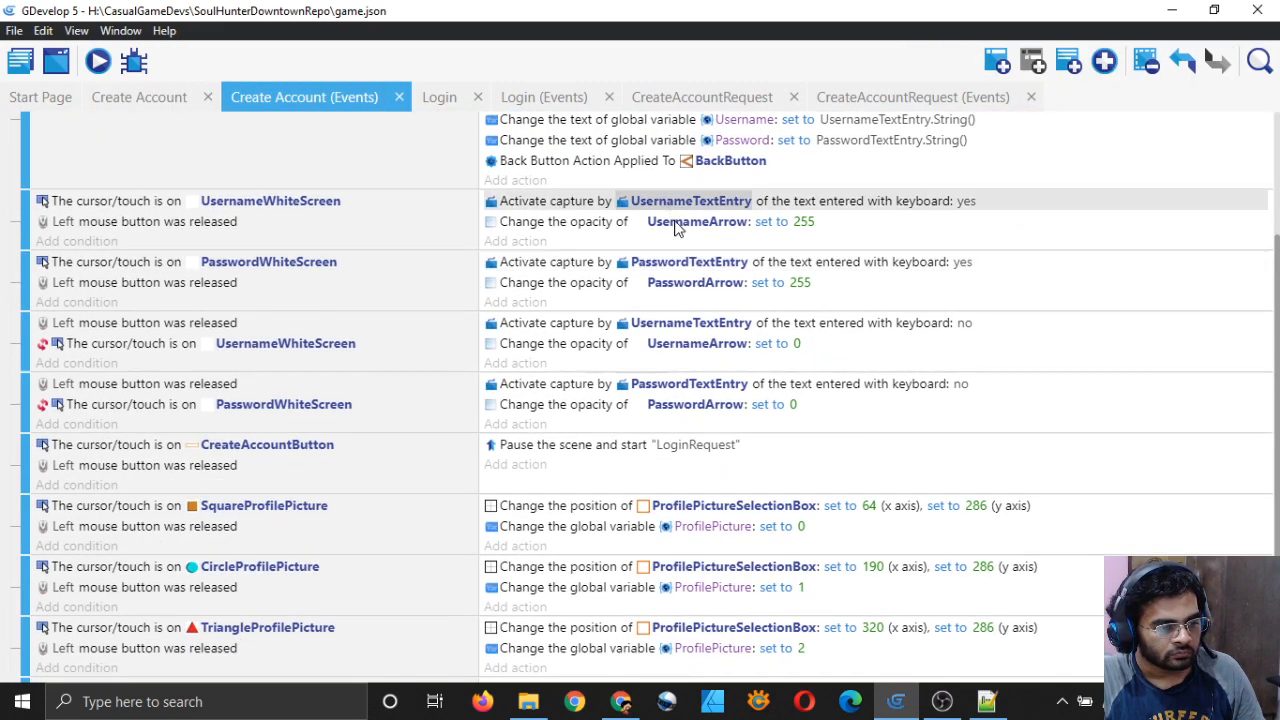
{"action": "scroll", "coordinate": [684, 476], "scroll_direction": "down", "scroll_amount": 3}
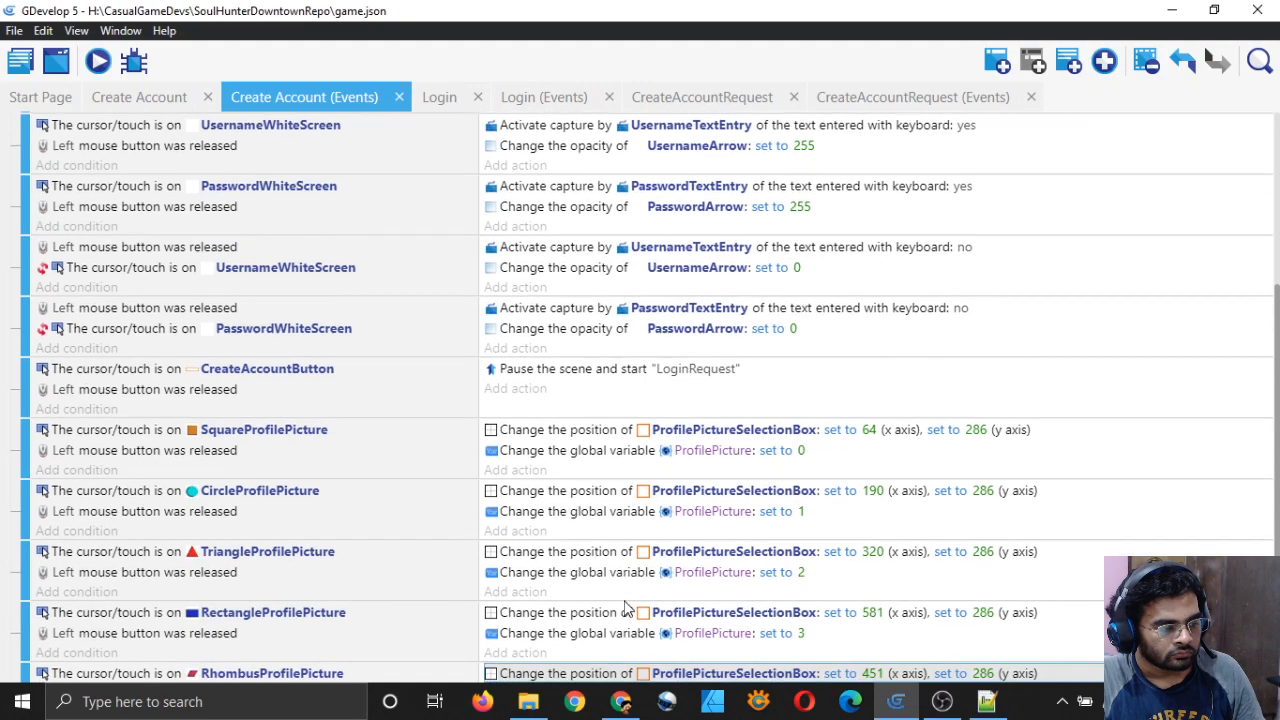
{"action": "scroll", "coordinate": [355, 571], "scroll_direction": "up", "scroll_amount": 2}
{"action": "scroll", "coordinate": [314, 449], "scroll_direction": "up", "scroll_amount": 2}
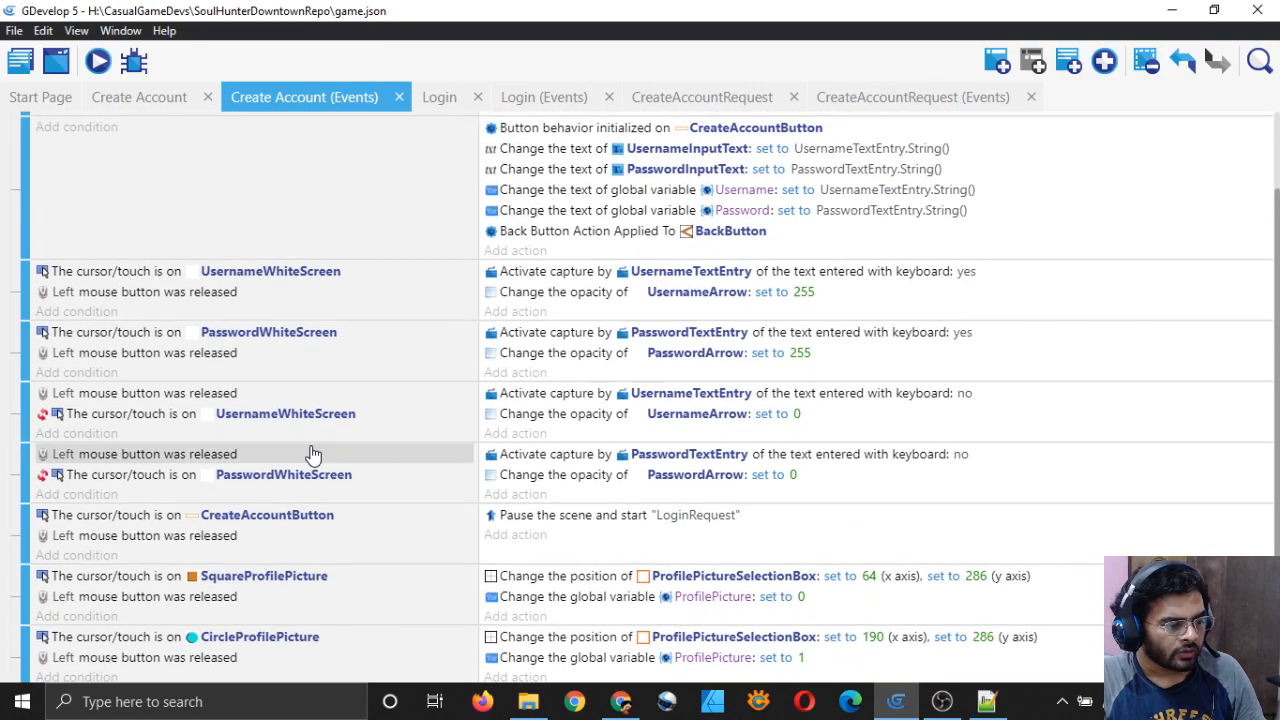
{"action": "scroll", "coordinate": [320, 395], "scroll_direction": "up", "scroll_amount": 2}
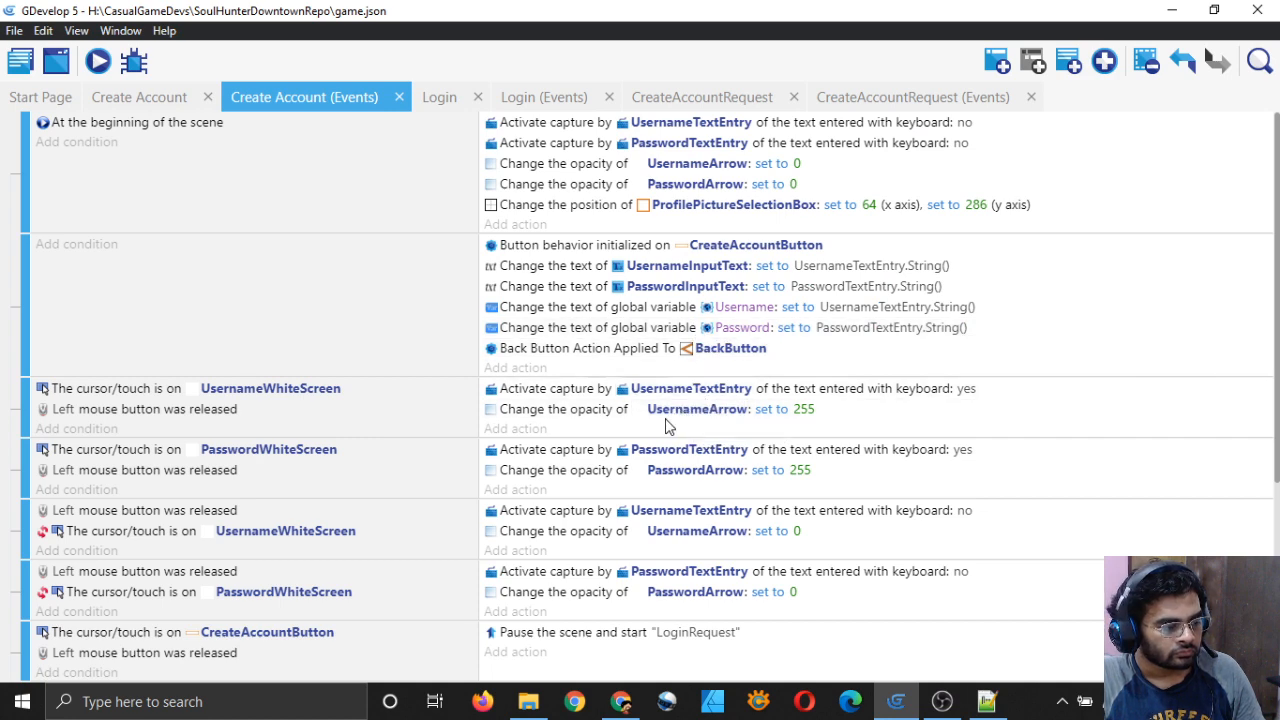
{"action": "left_click", "coordinate": [140, 97]}
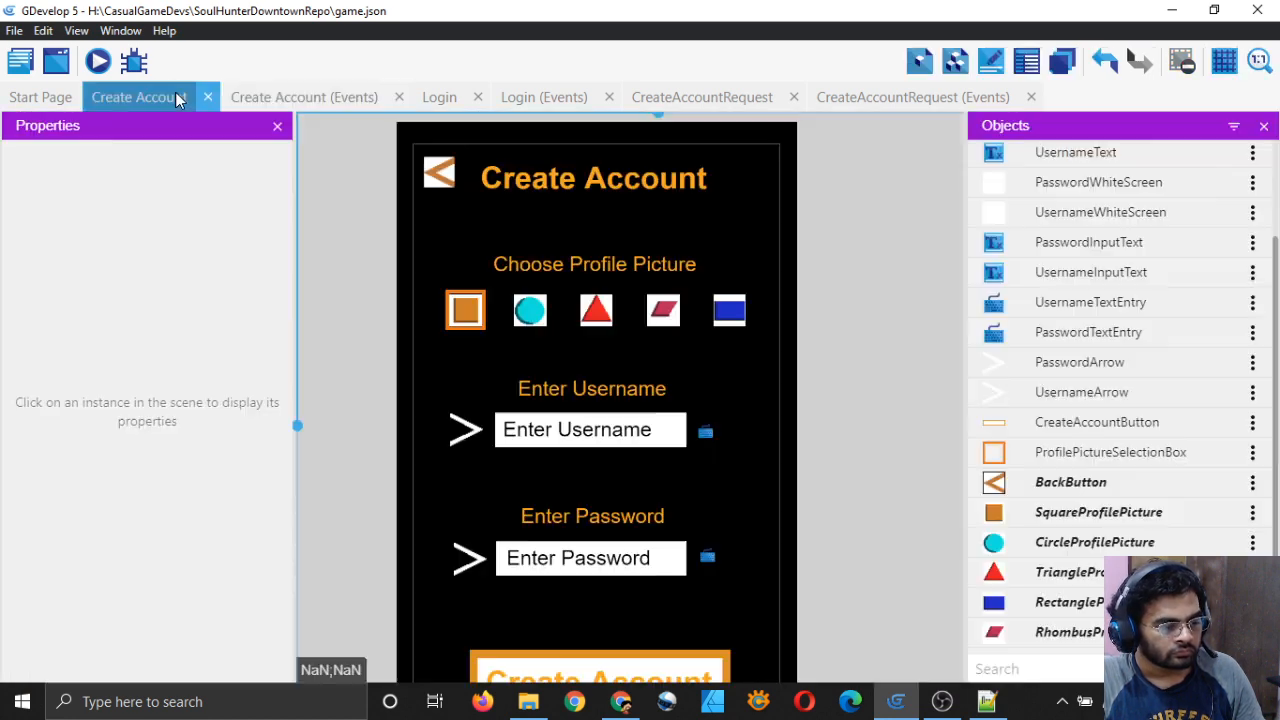
Step: Compare the white field boxes with the BlackScreen background, then focus PasswordWhiteScreen's Z Order
{"action": "left_click", "coordinate": [668, 569]}
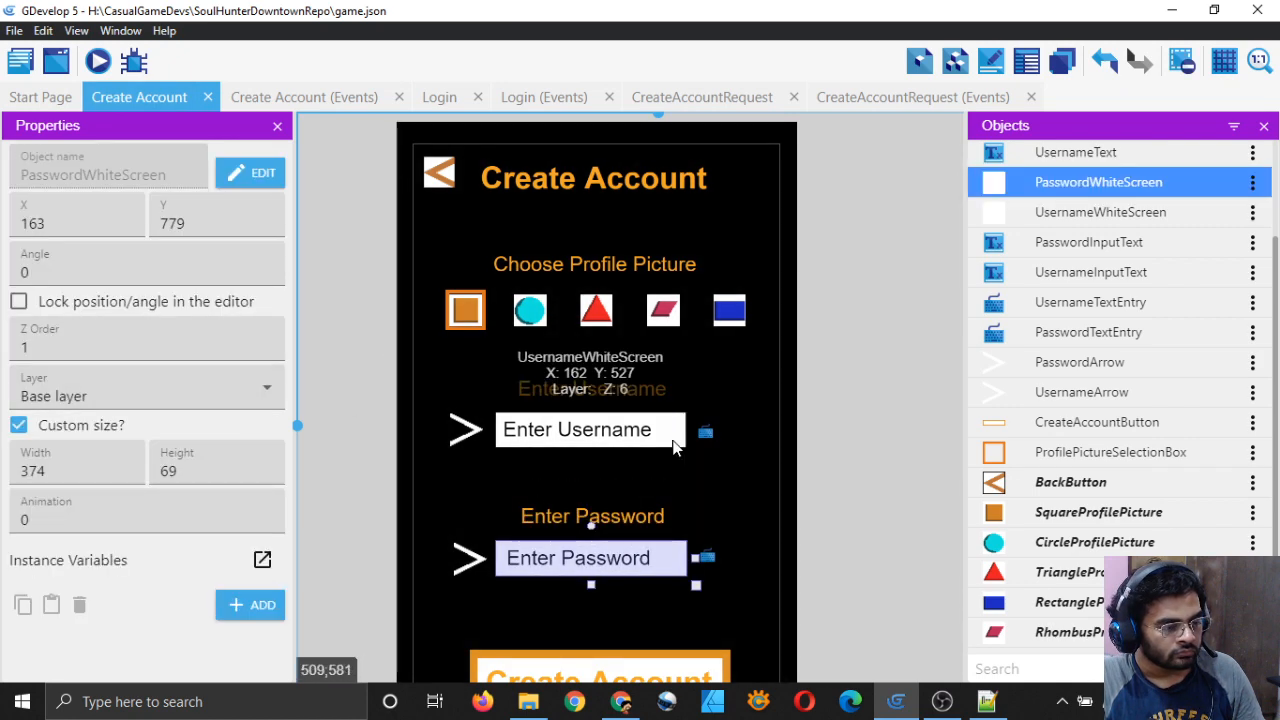
{"action": "left_click", "coordinate": [655, 432]}
{"action": "left_click", "coordinate": [680, 572]}
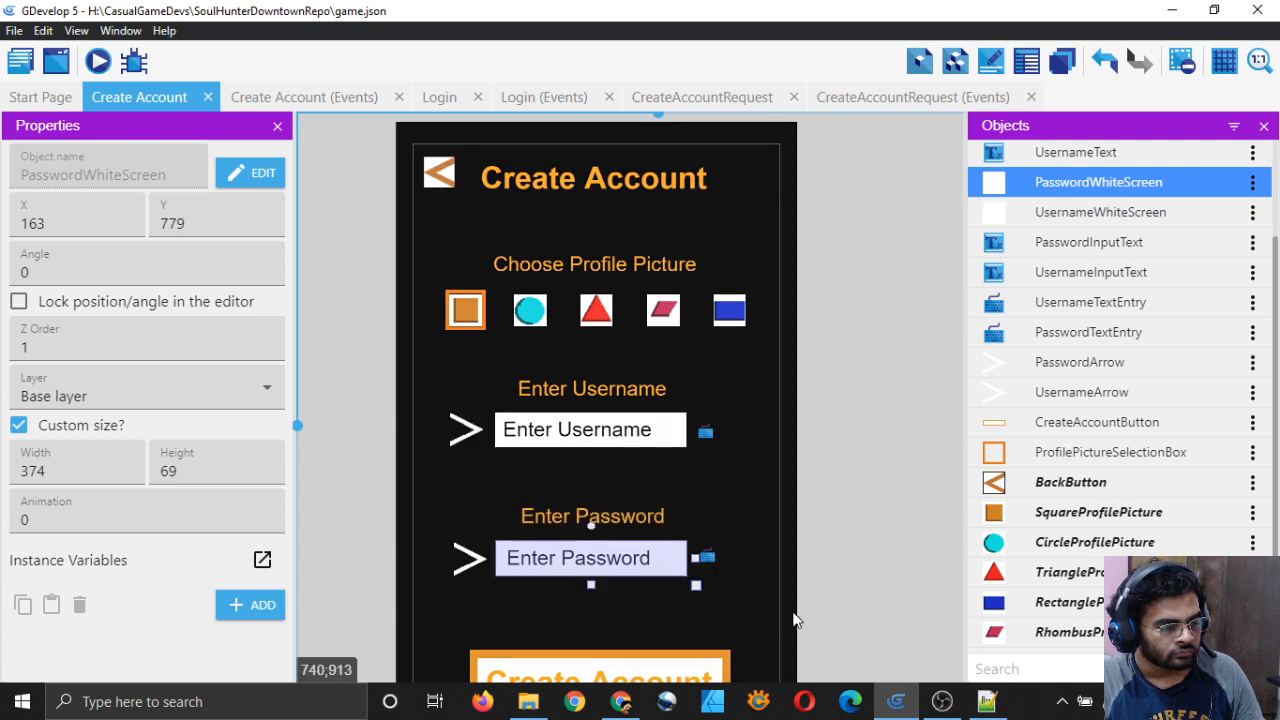
{"action": "left_click", "coordinate": [793, 620]}
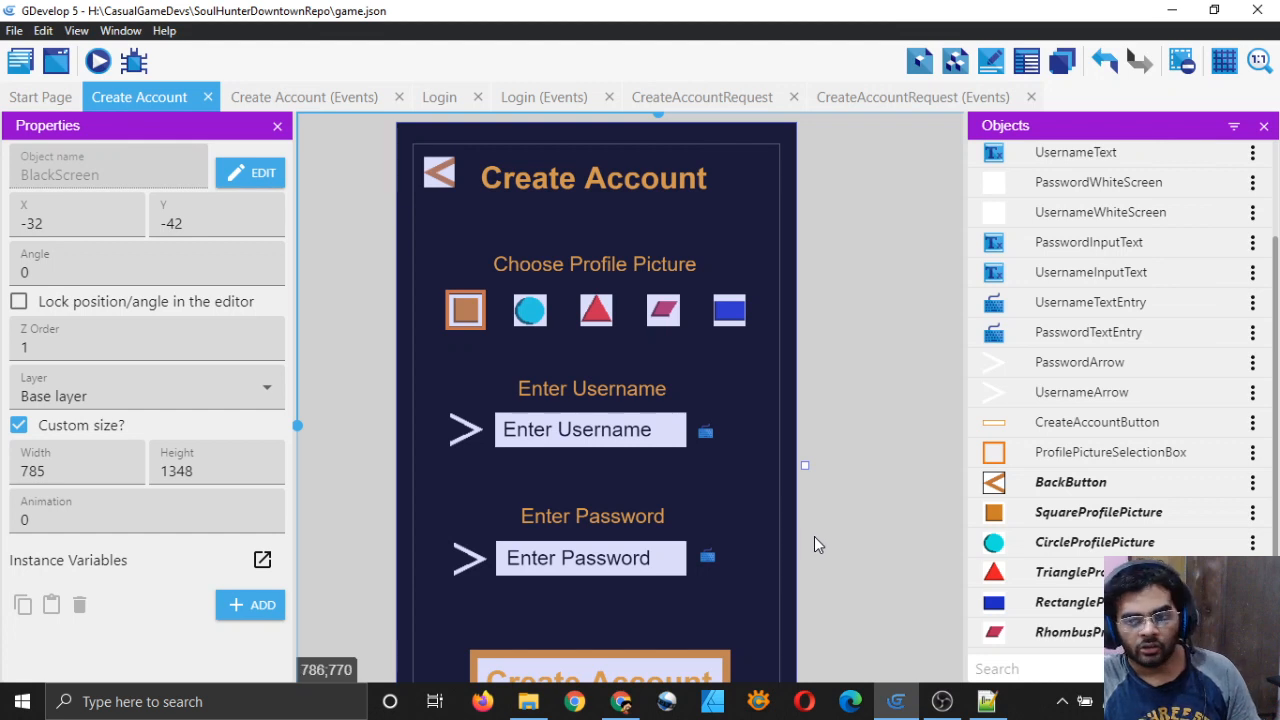
{"action": "left_click", "coordinate": [605, 560]}
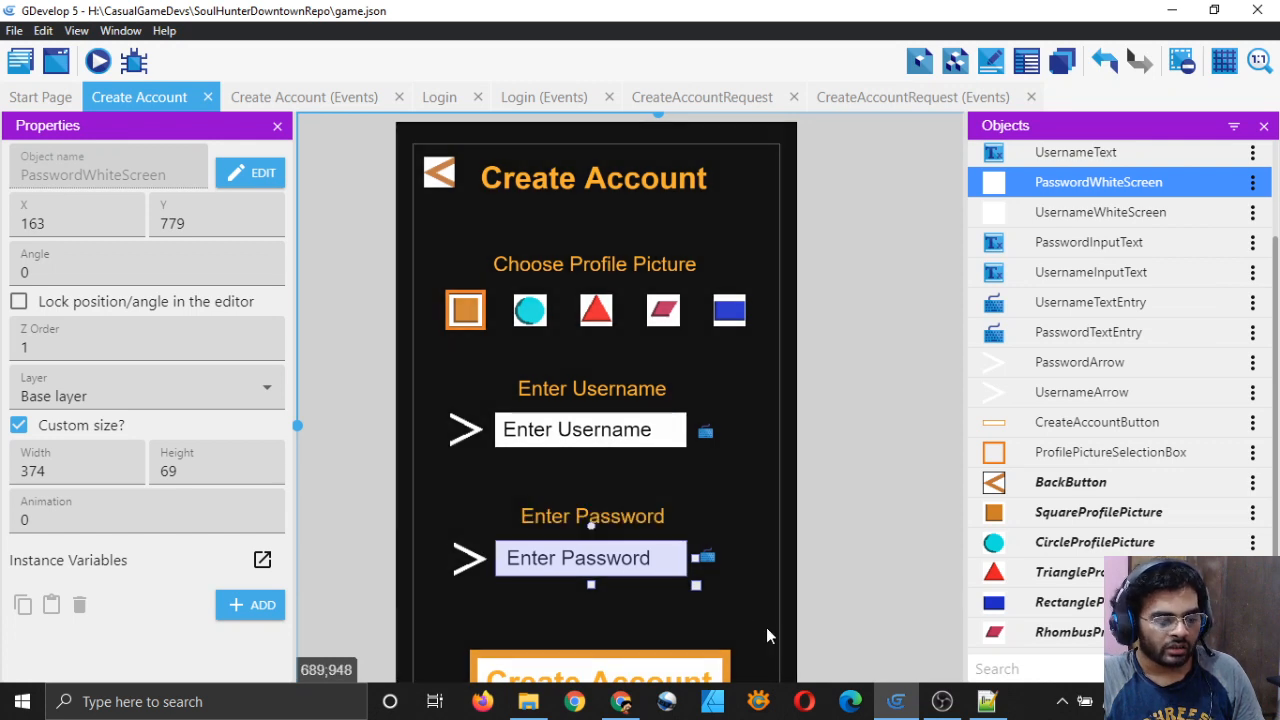
{"action": "left_click", "coordinate": [766, 634]}
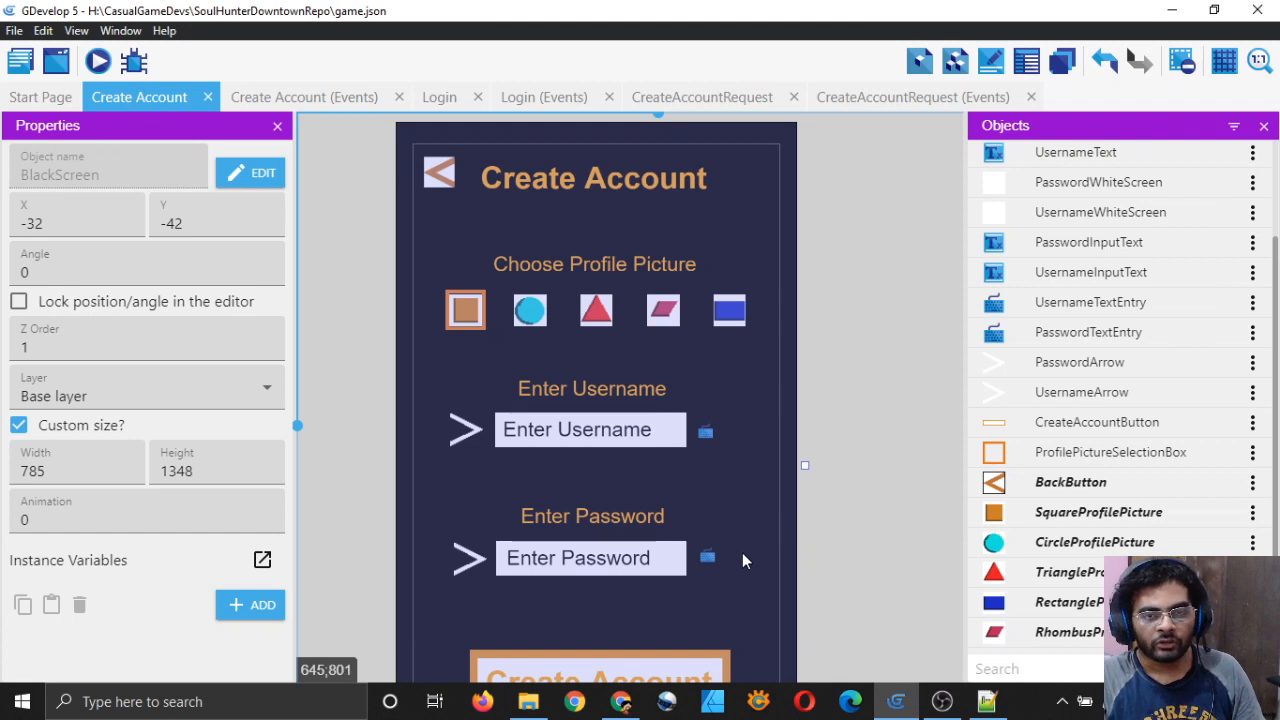
{"action": "left_click", "coordinate": [688, 566]}
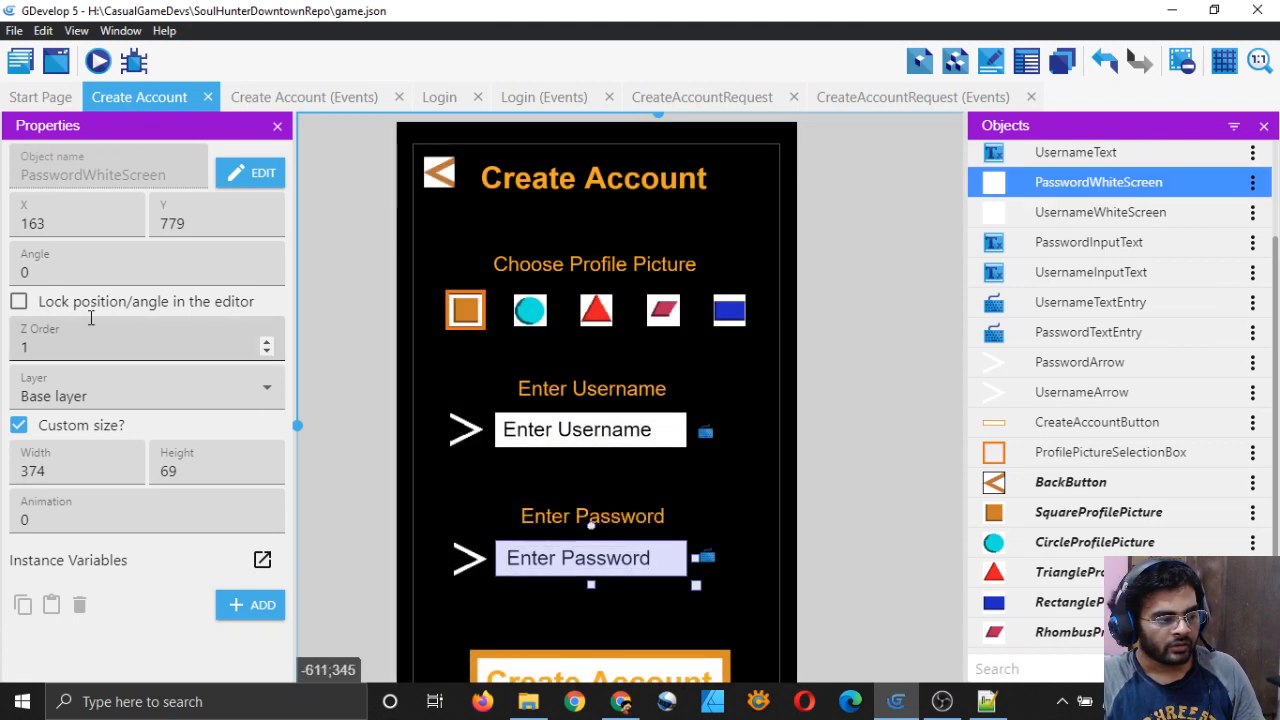
{"action": "left_click", "coordinate": [107, 346]}
Step: Change PasswordWhiteScreen's Z Order from 1 to 2
{"action": "key", "text": "BackSpace"}
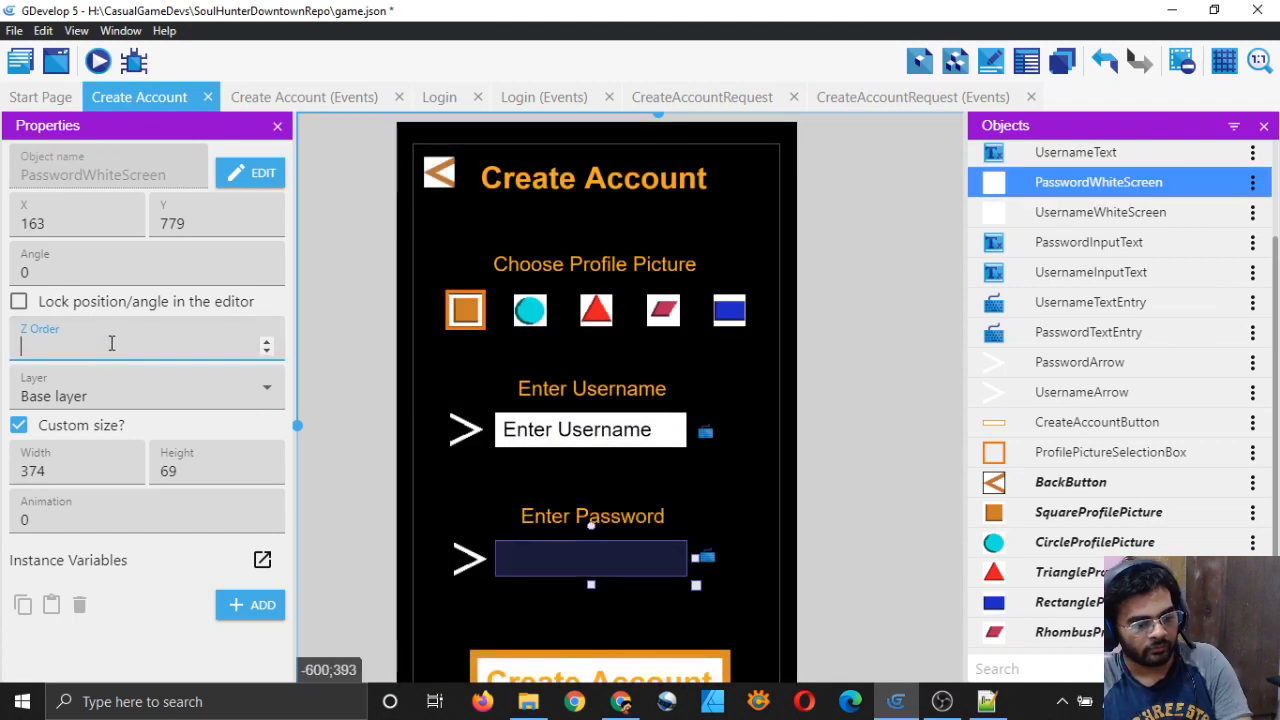
{"action": "type", "text": "2"}
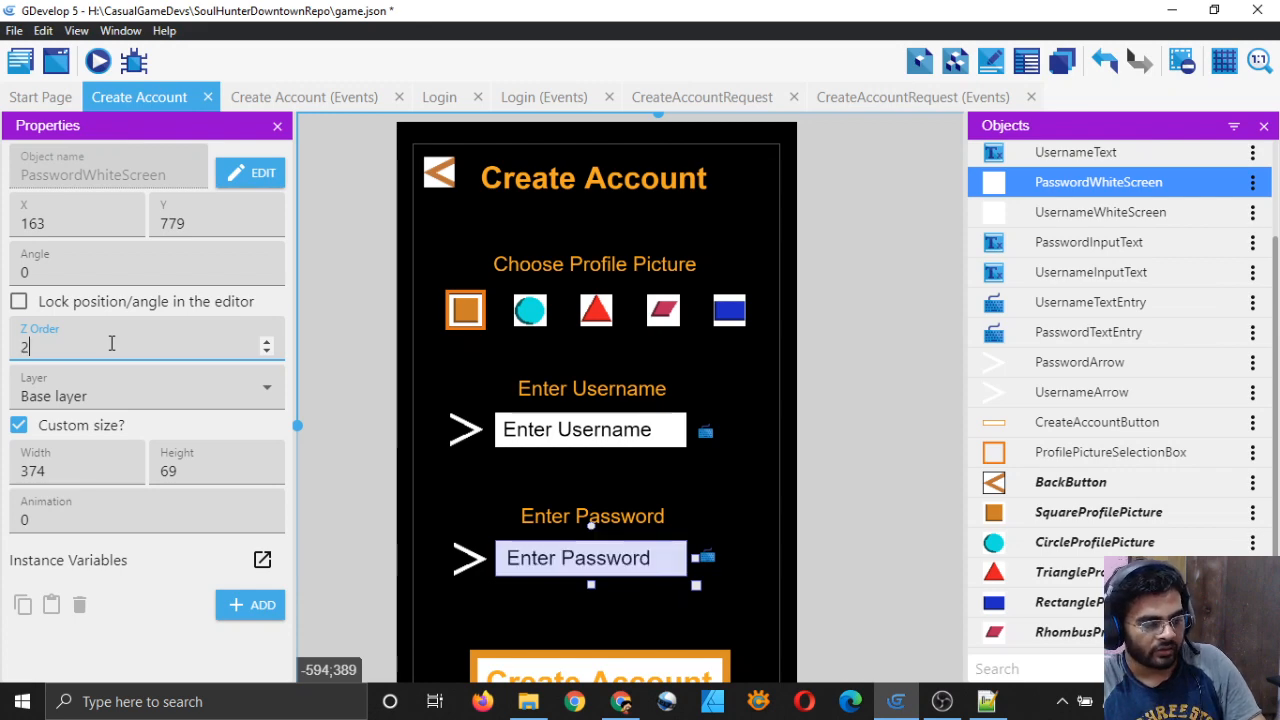
{"action": "left_click", "coordinate": [899, 436]}
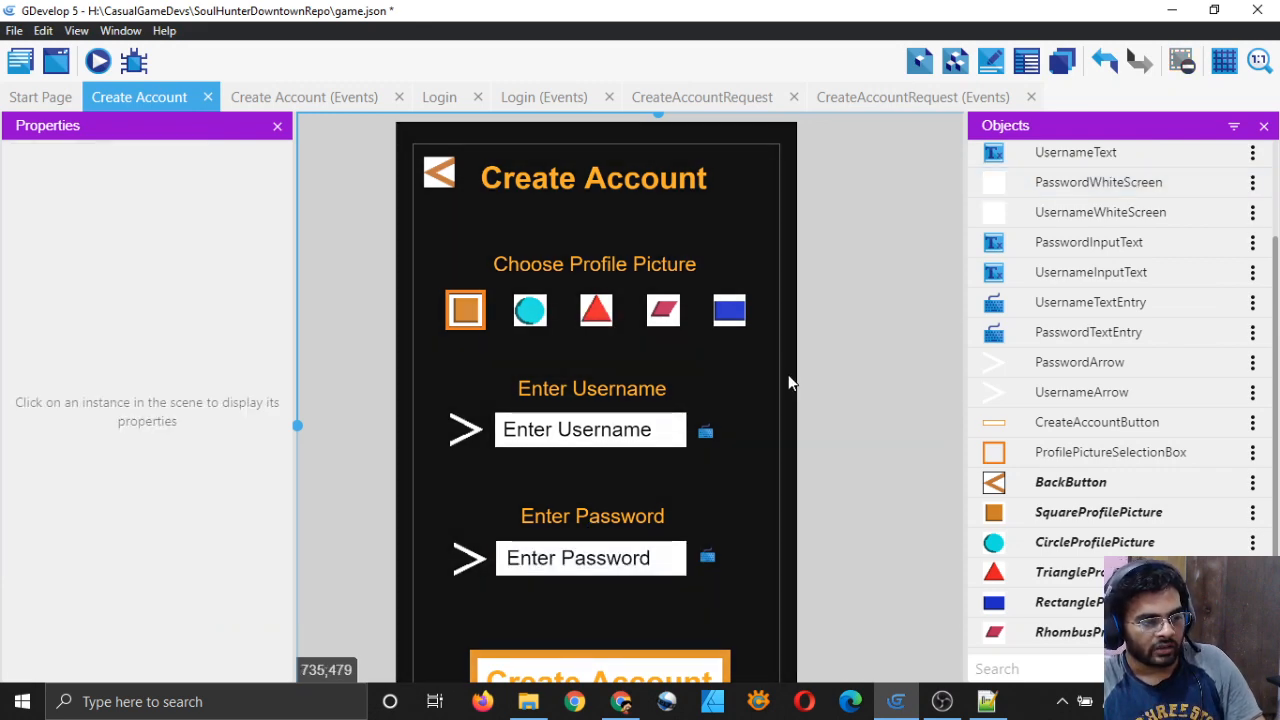
Step: Check the title and back button Z orders, verify the password box, and save the project
{"action": "left_click", "coordinate": [615, 182]}
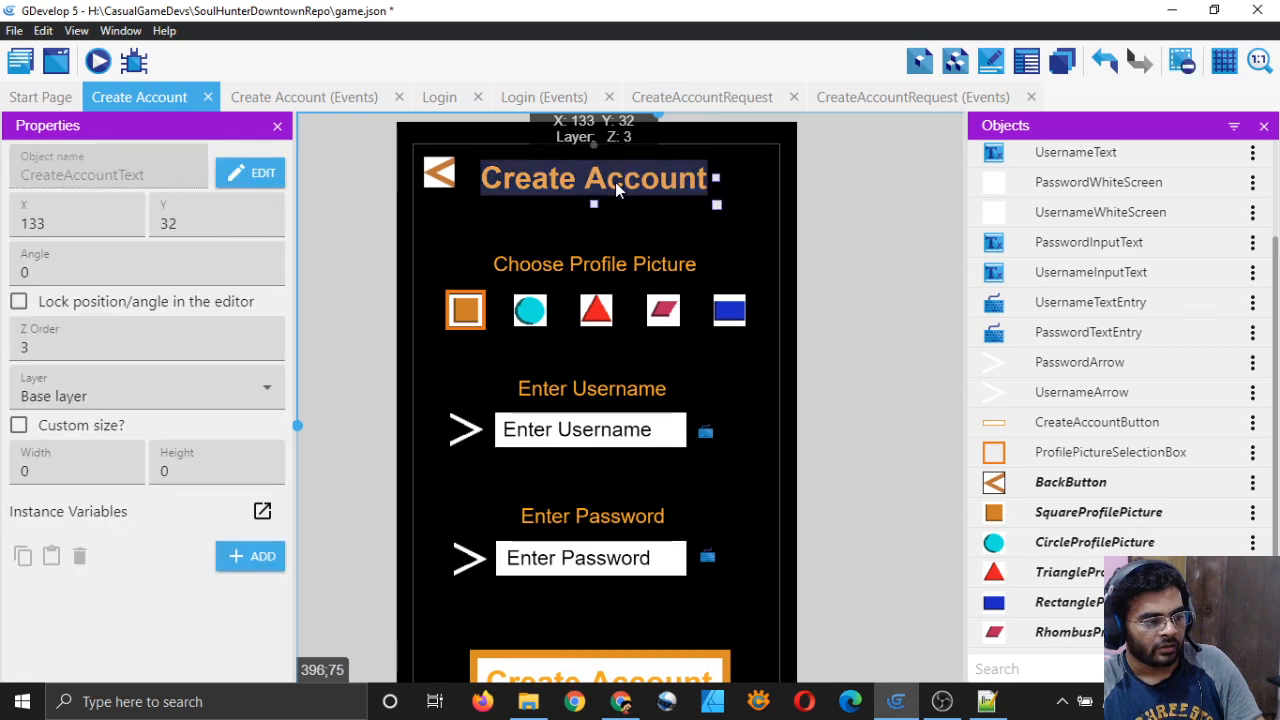
{"action": "left_click", "coordinate": [440, 178]}
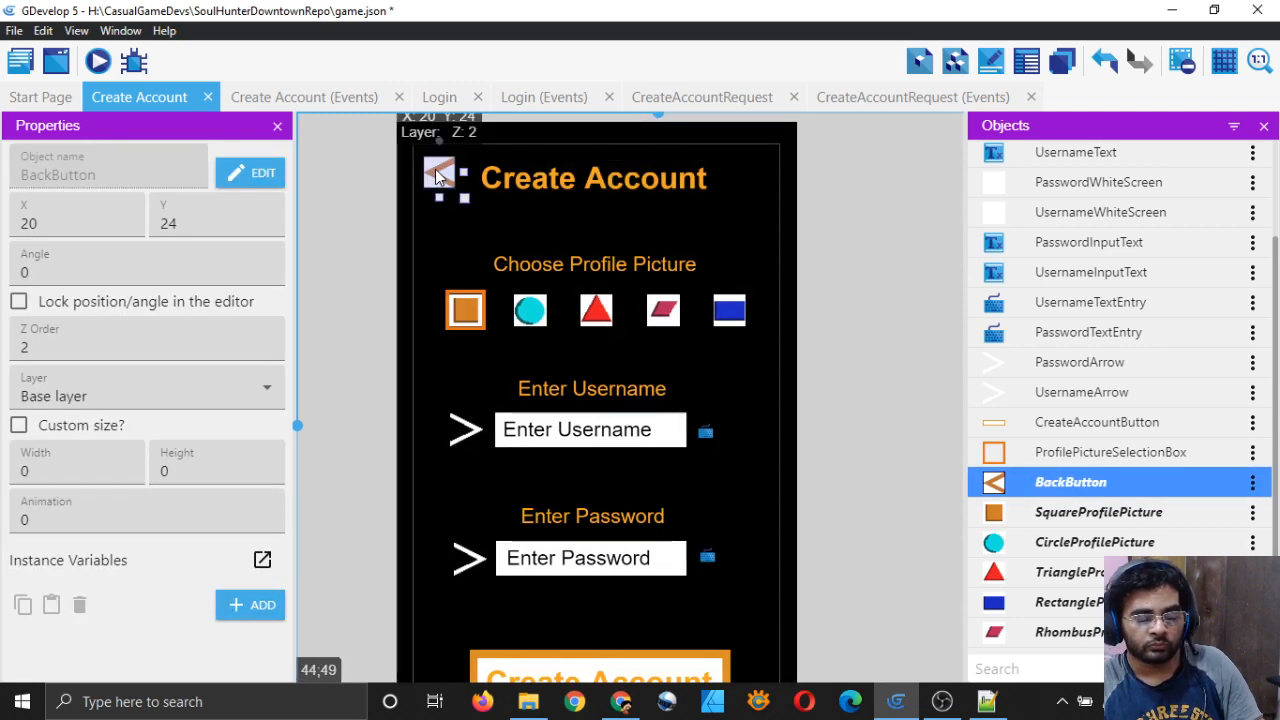
{"action": "left_click", "coordinate": [674, 566]}
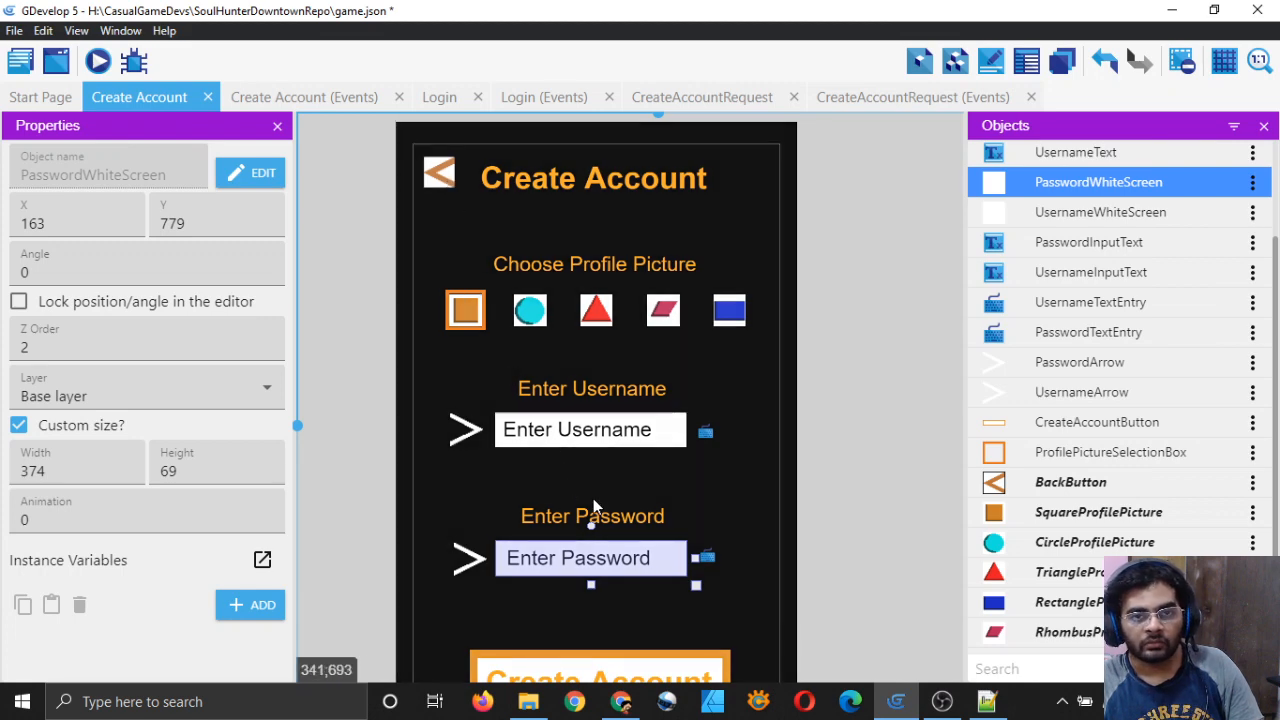
{"action": "left_click", "coordinate": [858, 508]}
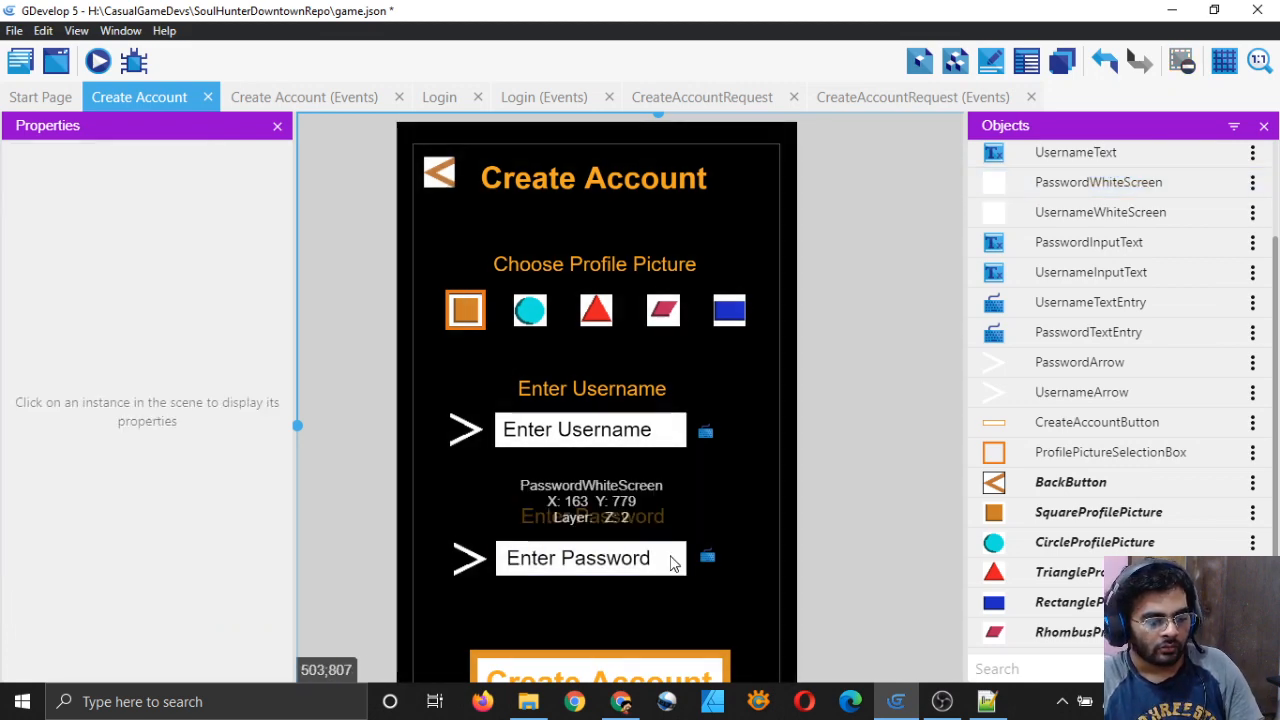
{"action": "left_click", "coordinate": [673, 562]}
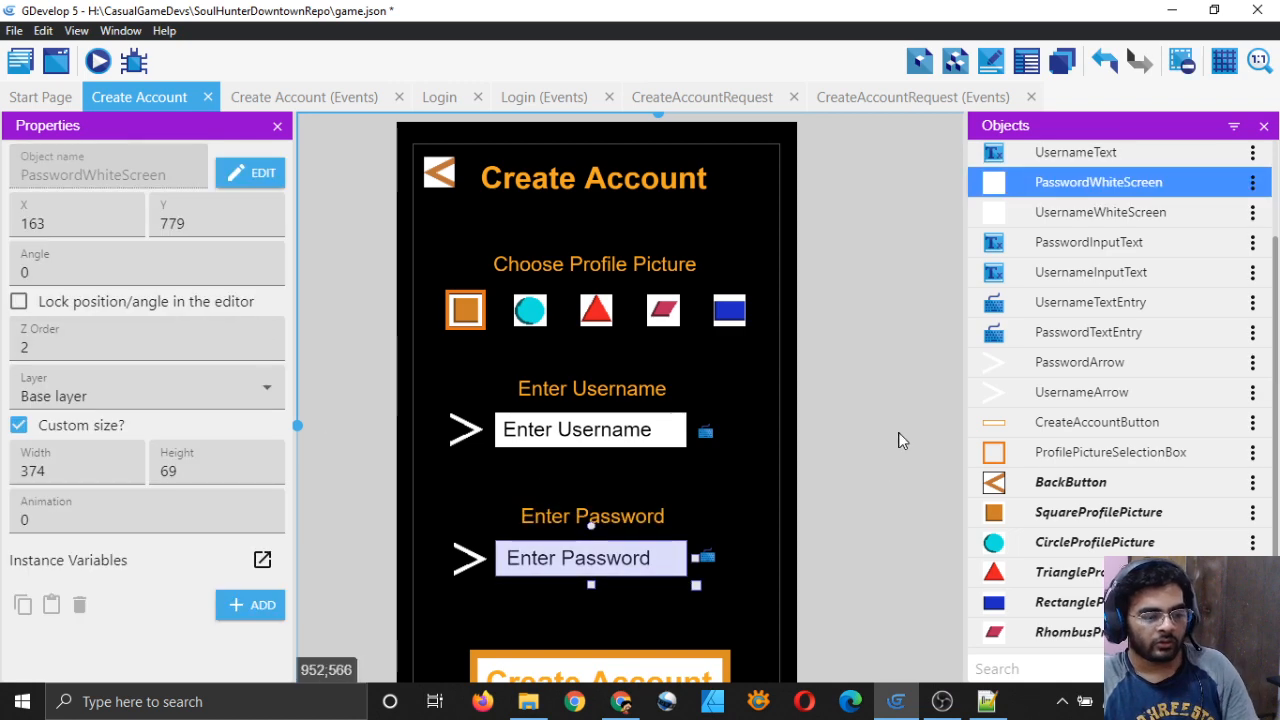
{"action": "left_click", "coordinate": [898, 440]}
{"action": "key", "text": "ctrl+s"}
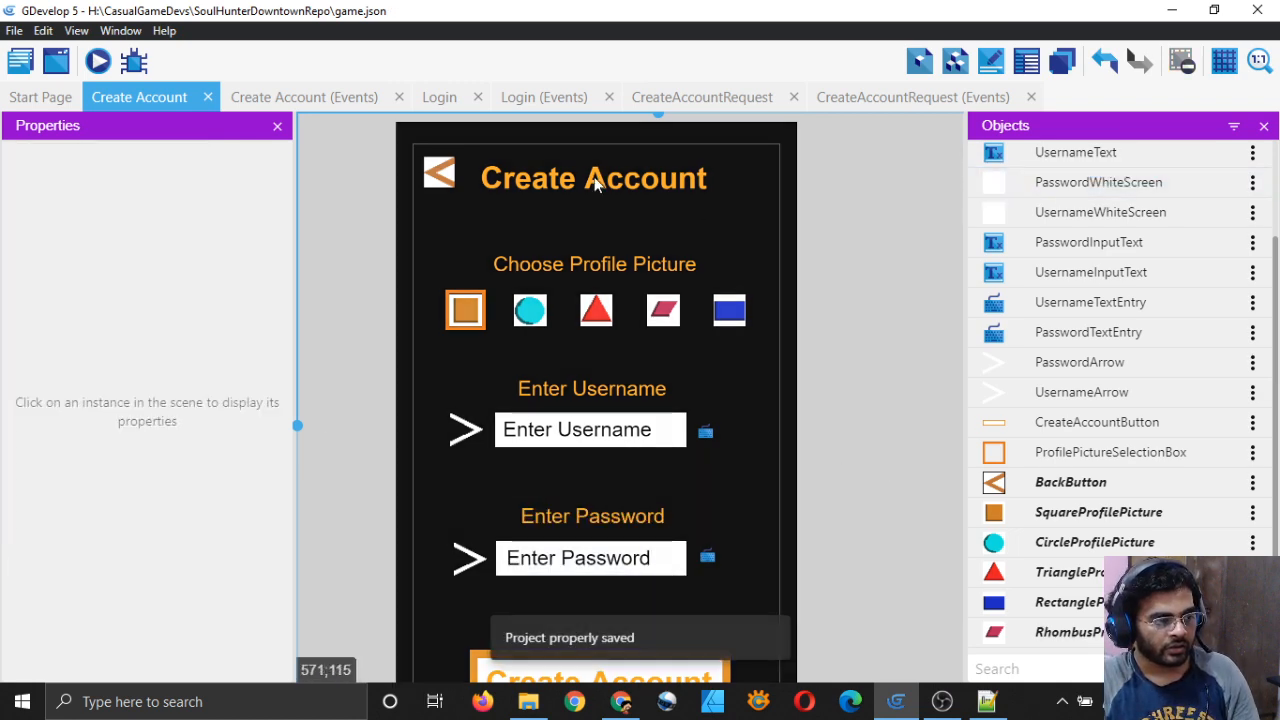
Step: Preview the scene and fill in a test username and password
{"action": "left_click", "coordinate": [98, 62]}
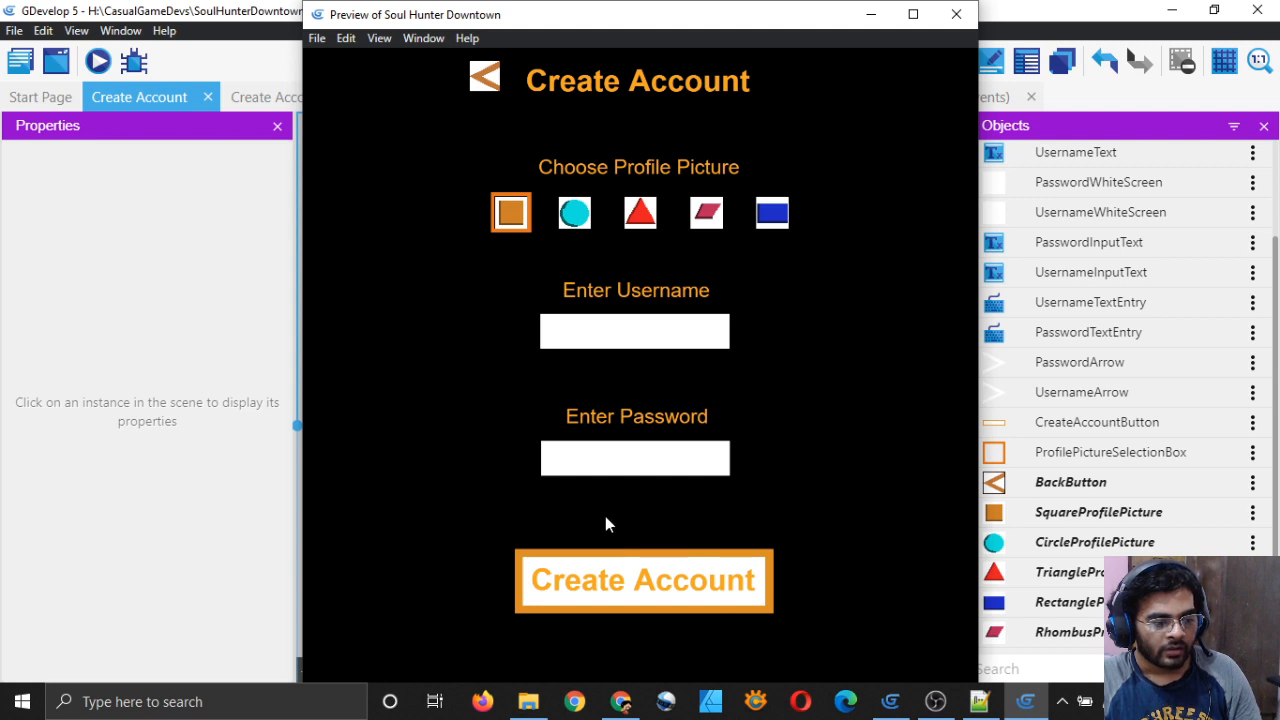
{"action": "left_click", "coordinate": [674, 468]}
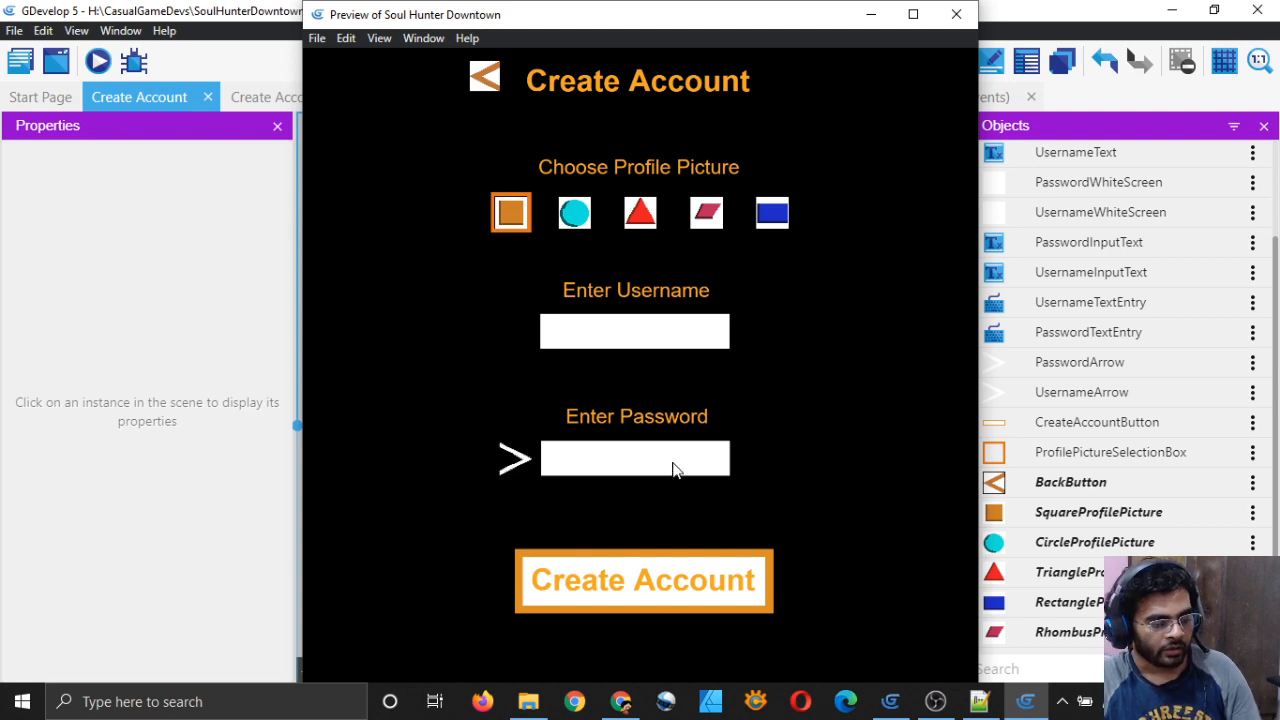
{"action": "type", "text": "password"}
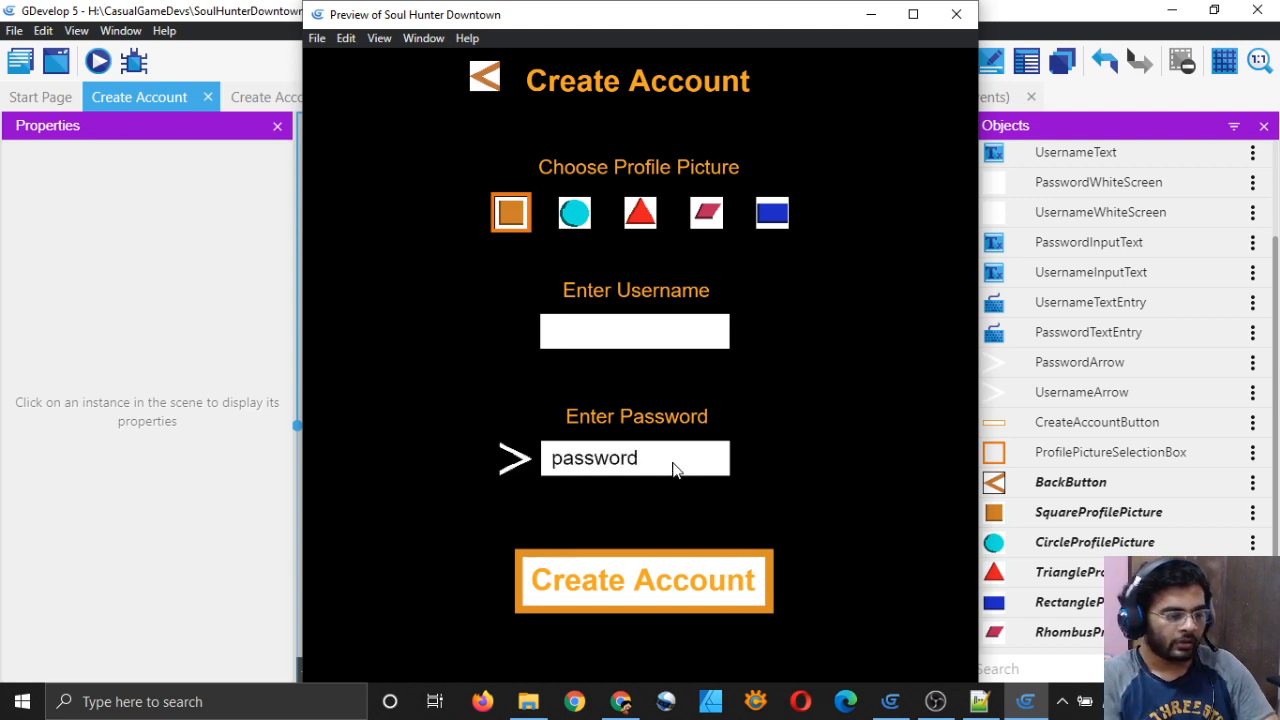
{"action": "left_click", "coordinate": [663, 330]}
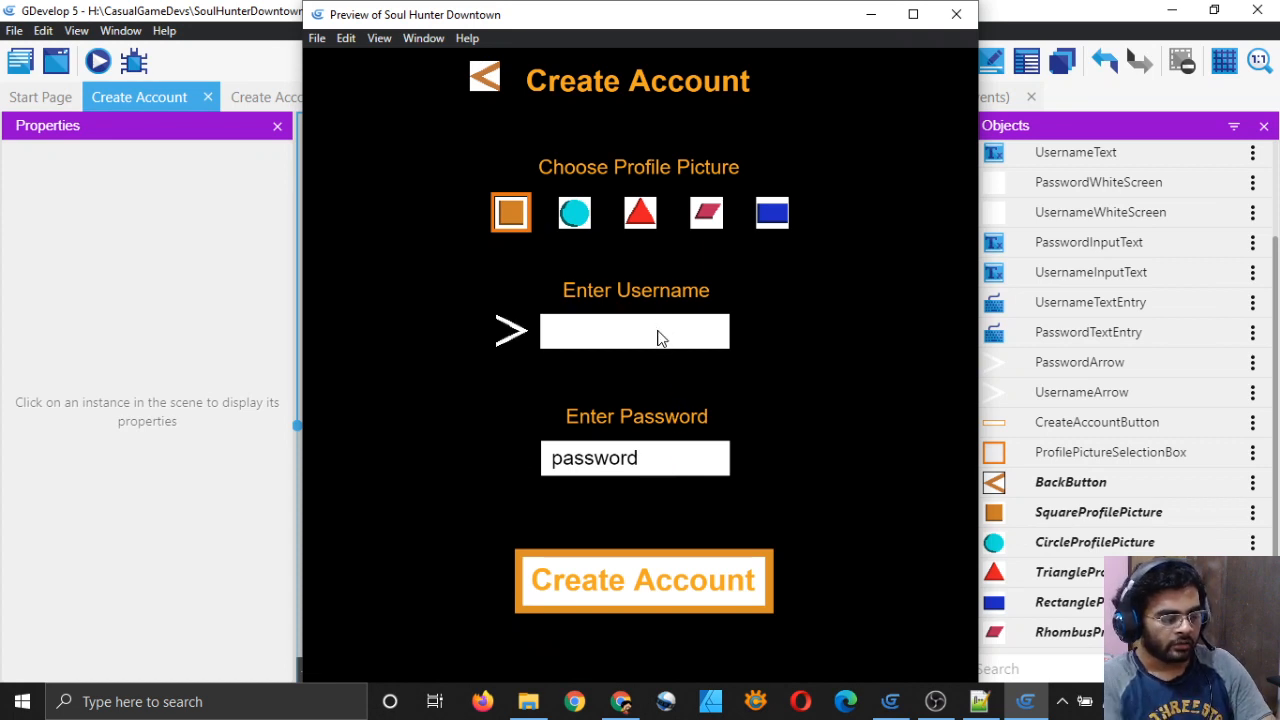
{"action": "type", "text": "ayushraj"}
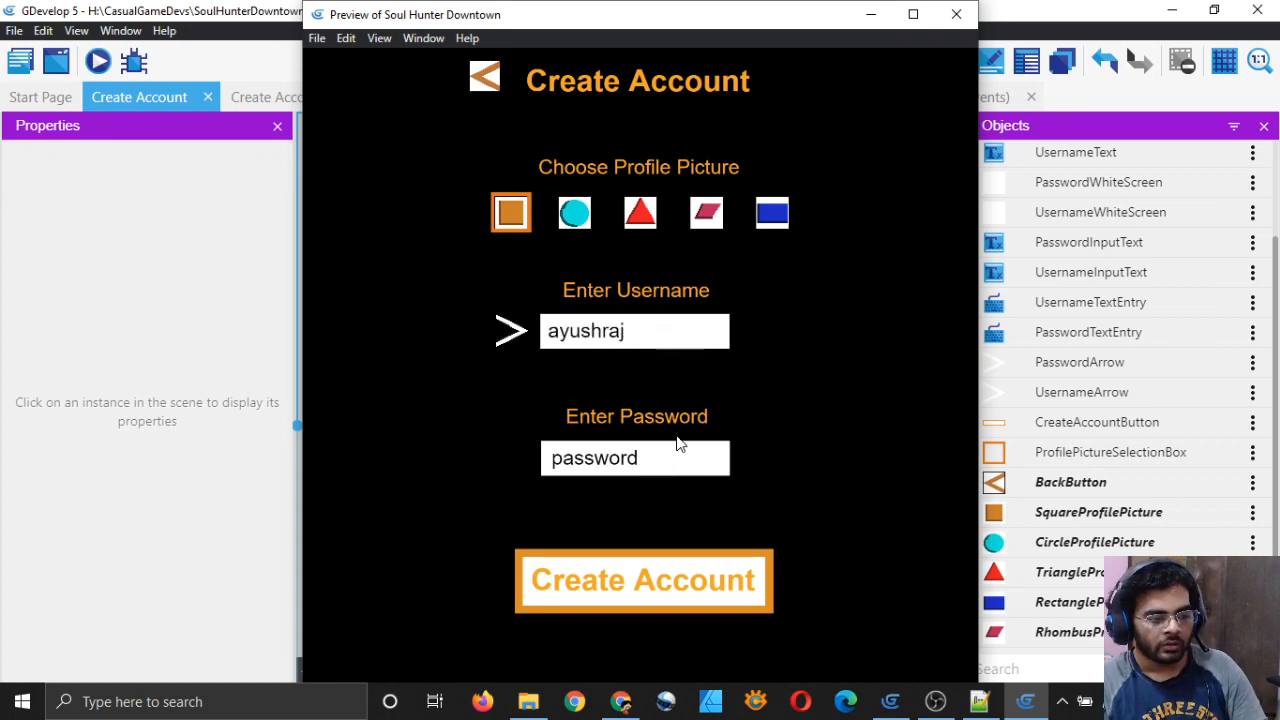
{"action": "left_click", "coordinate": [660, 466]}
{"action": "type", "text": "345"}
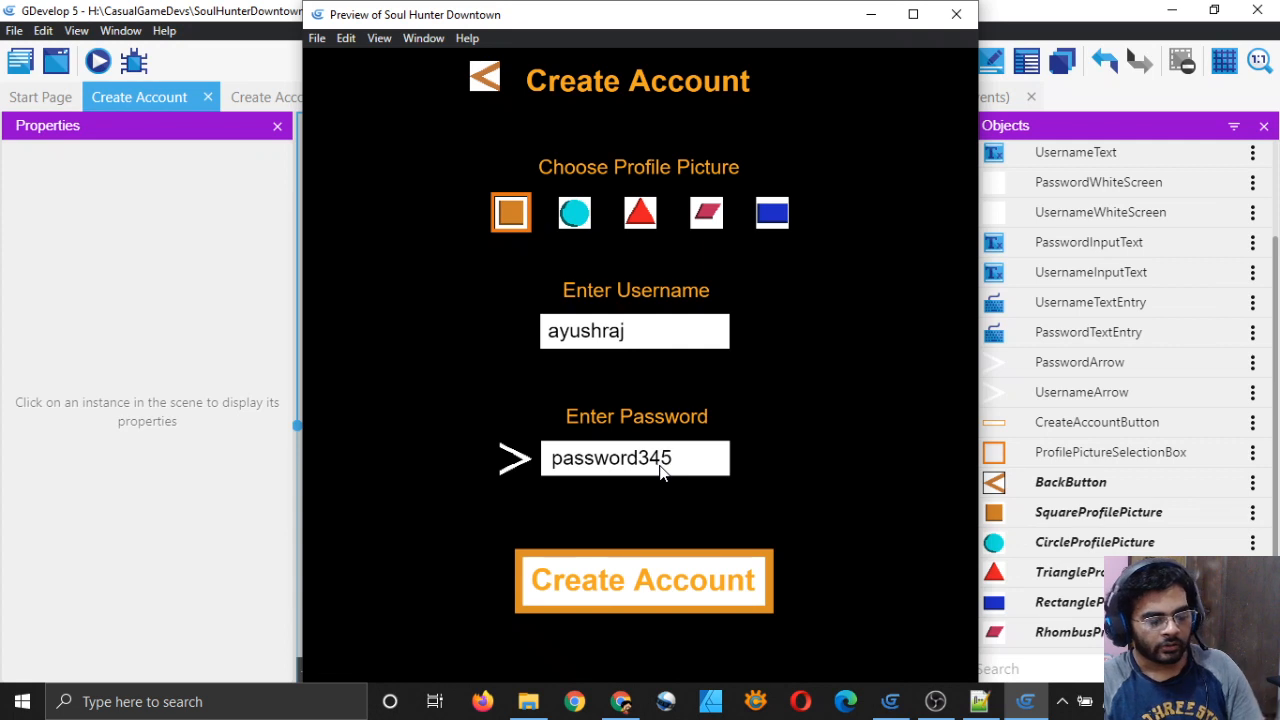
{"action": "left_click", "coordinate": [760, 378]}
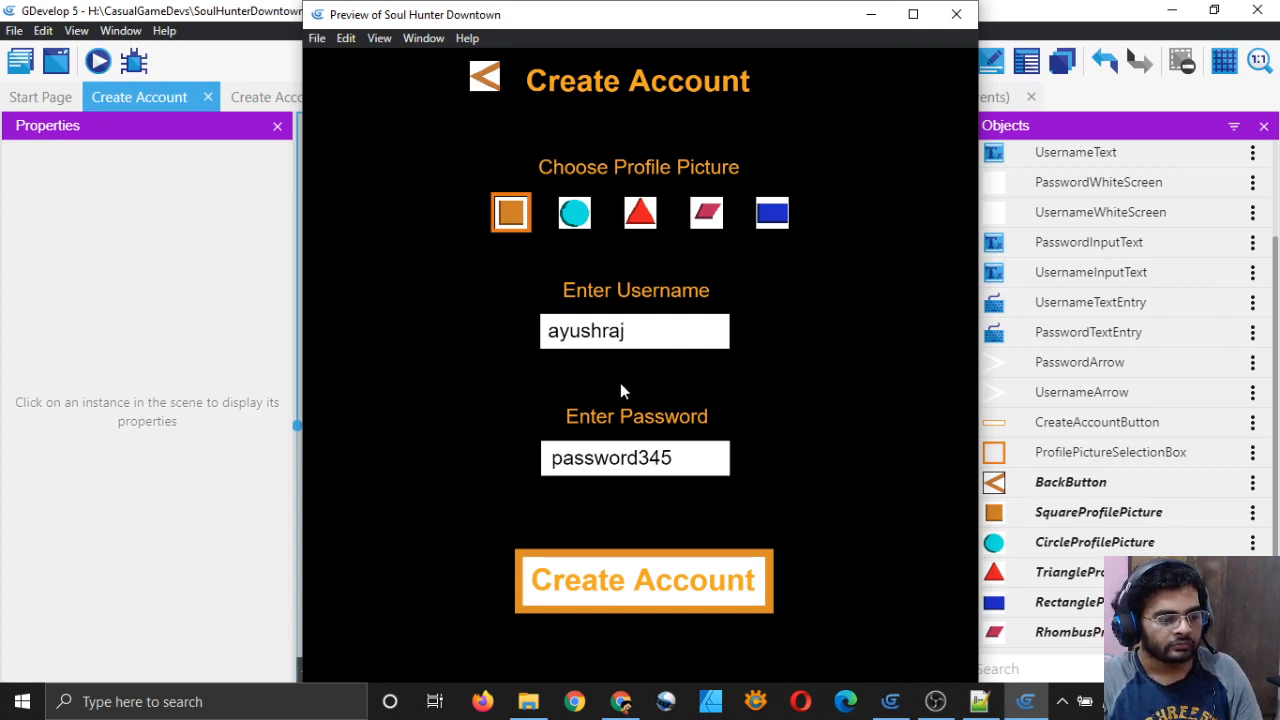
Step: Pick the rhombus, then the red triangle profile picture, and close the preview
{"action": "left_click", "coordinate": [708, 215]}
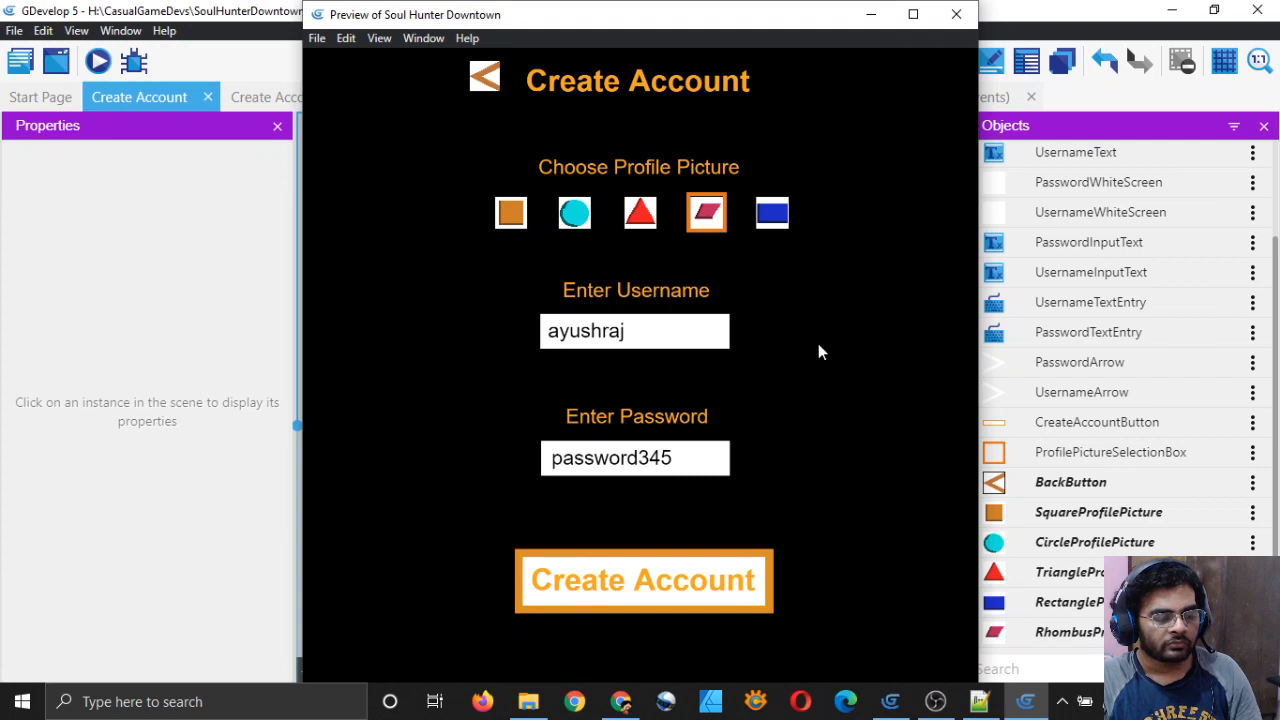
{"action": "left_click", "coordinate": [645, 219]}
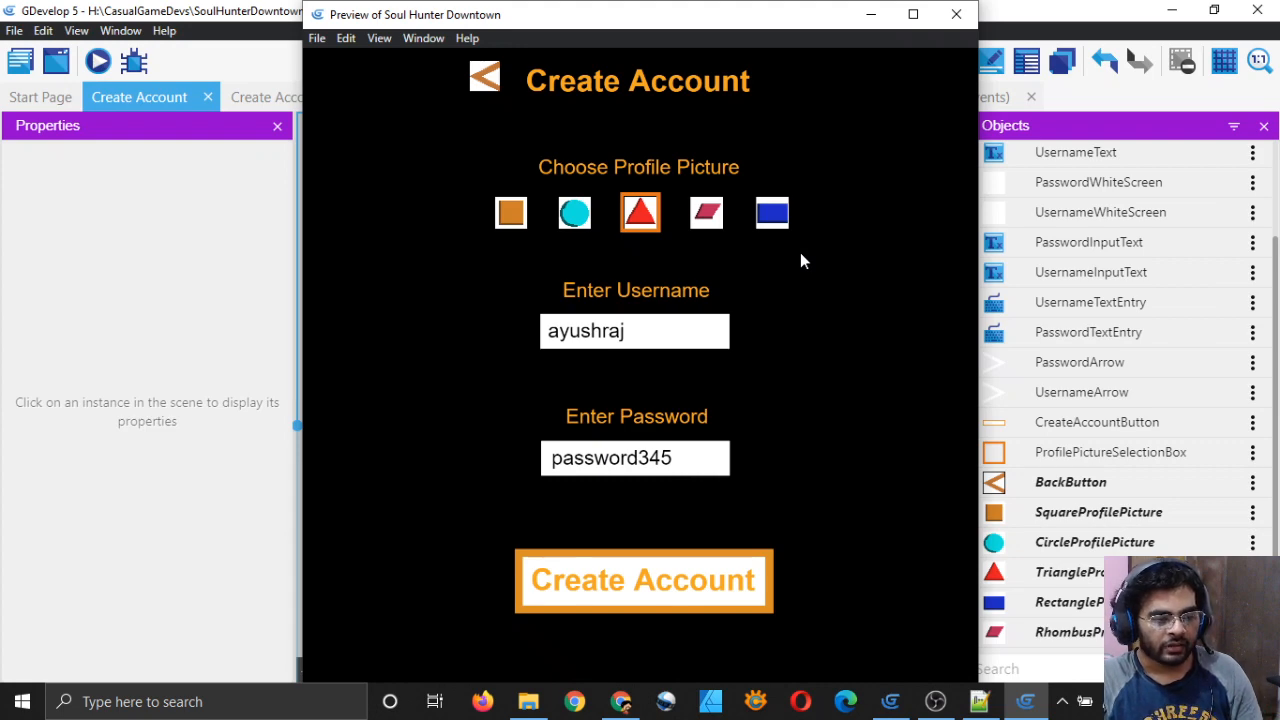
{"action": "left_click", "coordinate": [956, 14]}
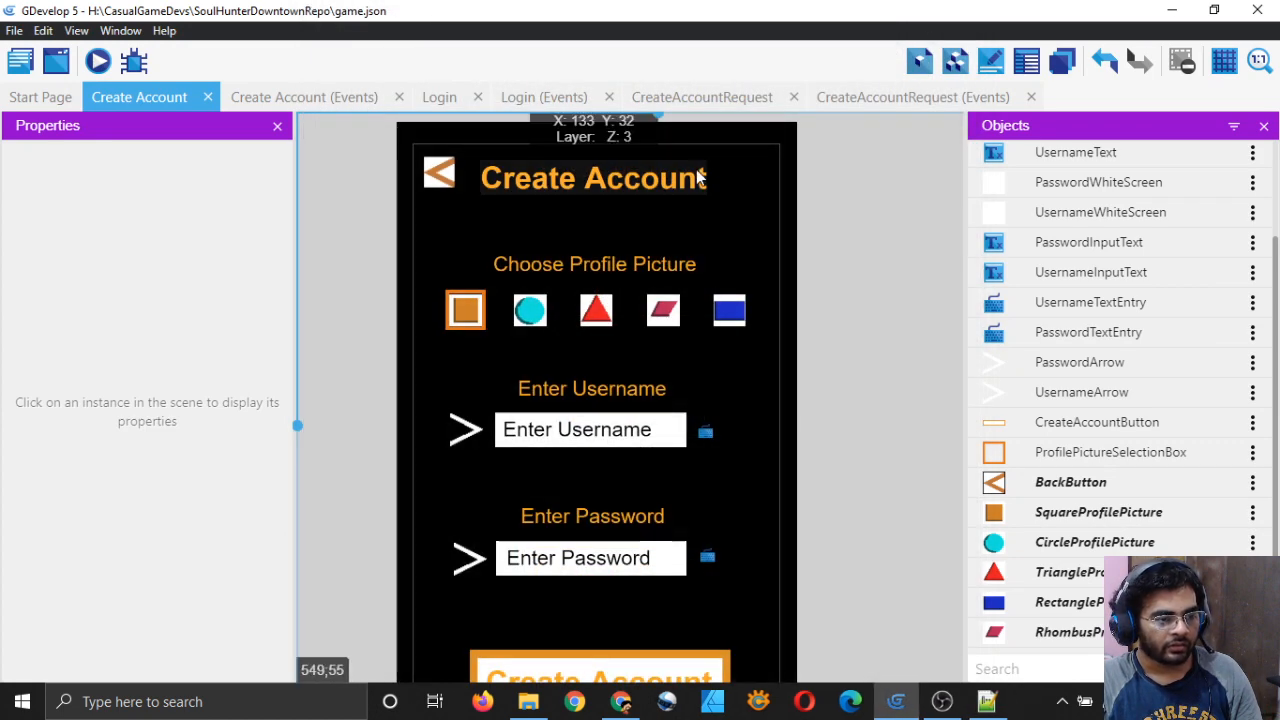
Step: Open the CreateAccountRequest events and edit the POST Send request action
{"action": "left_click", "coordinate": [737, 95]}
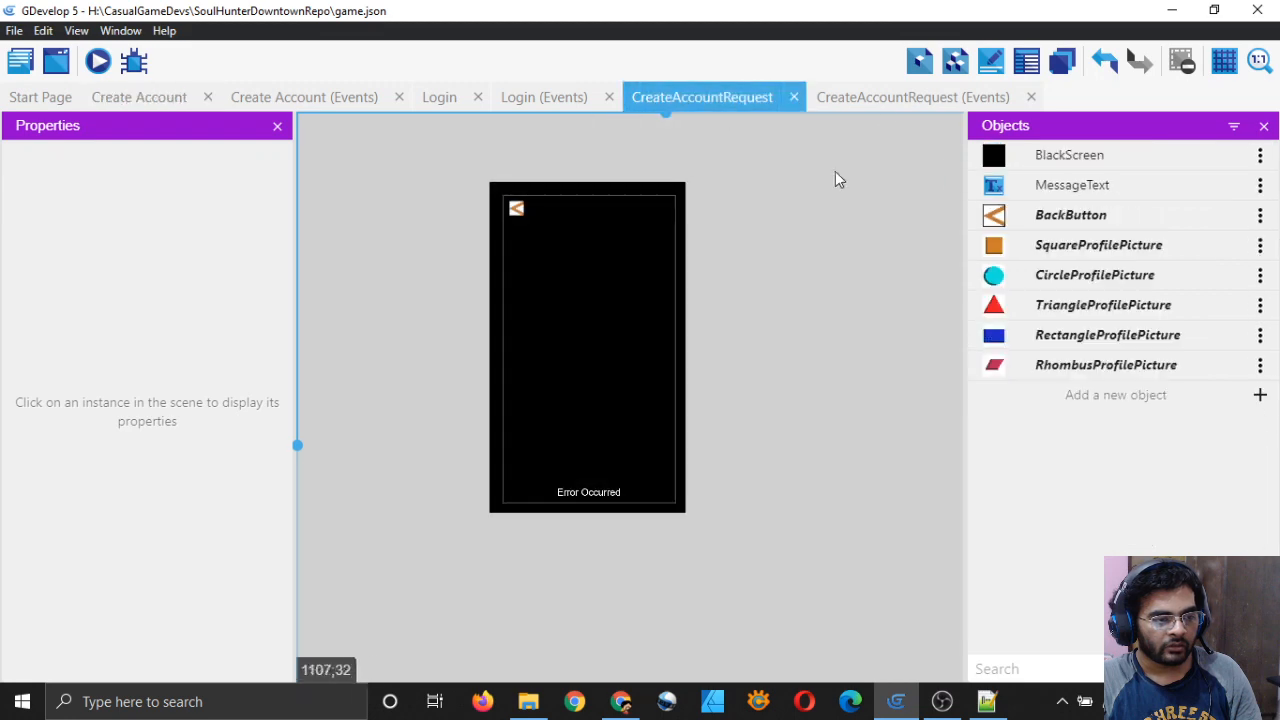
{"action": "left_click", "coordinate": [898, 96]}
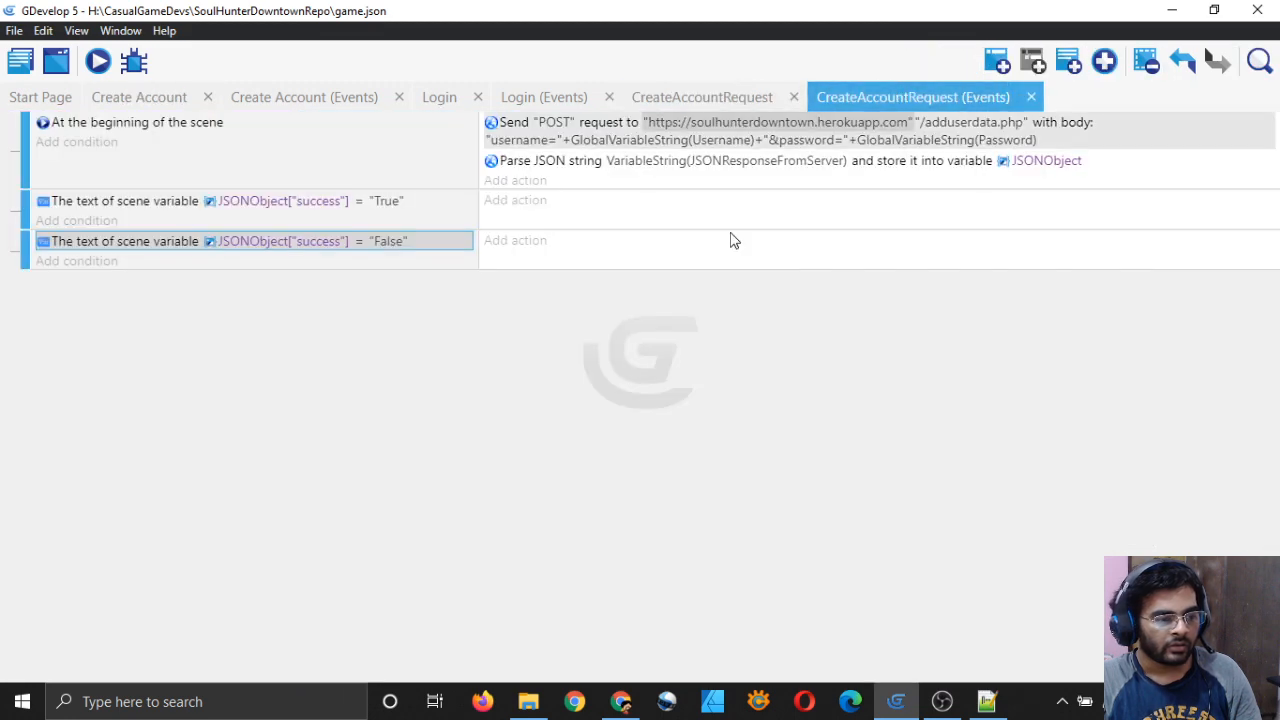
{"action": "double_click", "coordinate": [516, 128]}
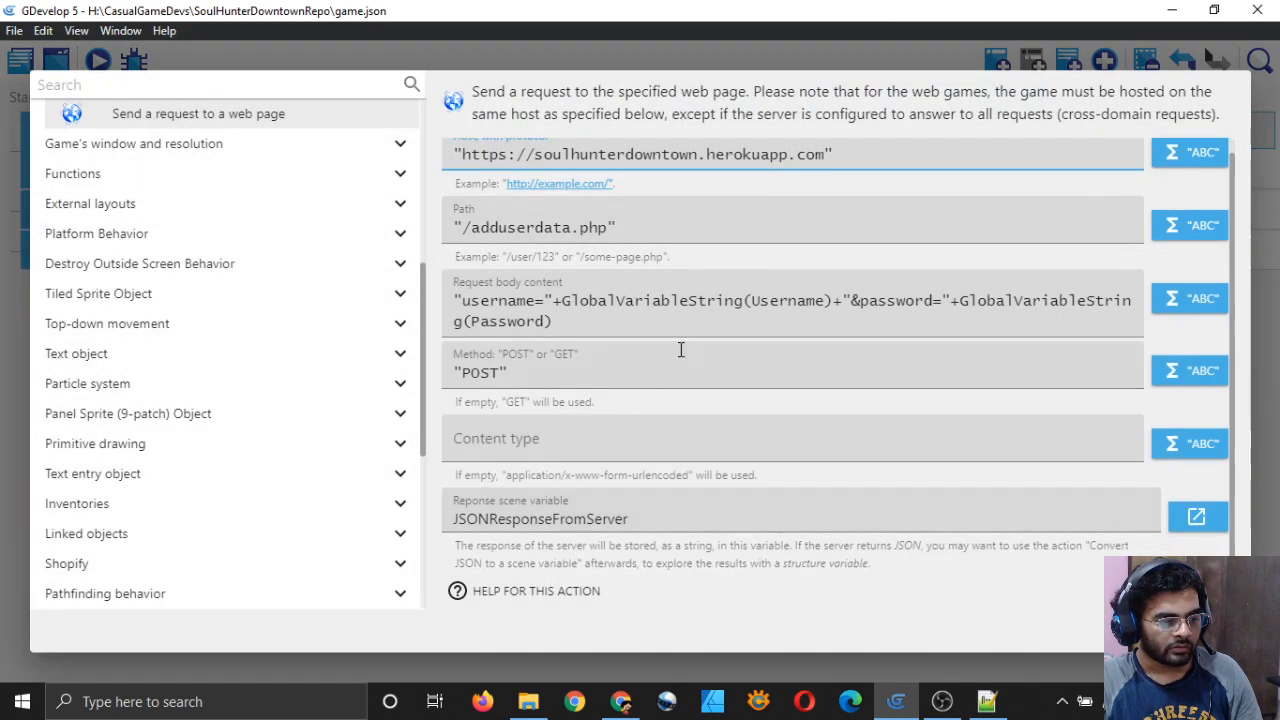
{"action": "scroll", "coordinate": [660, 335], "scroll_direction": "up", "scroll_amount": 1}
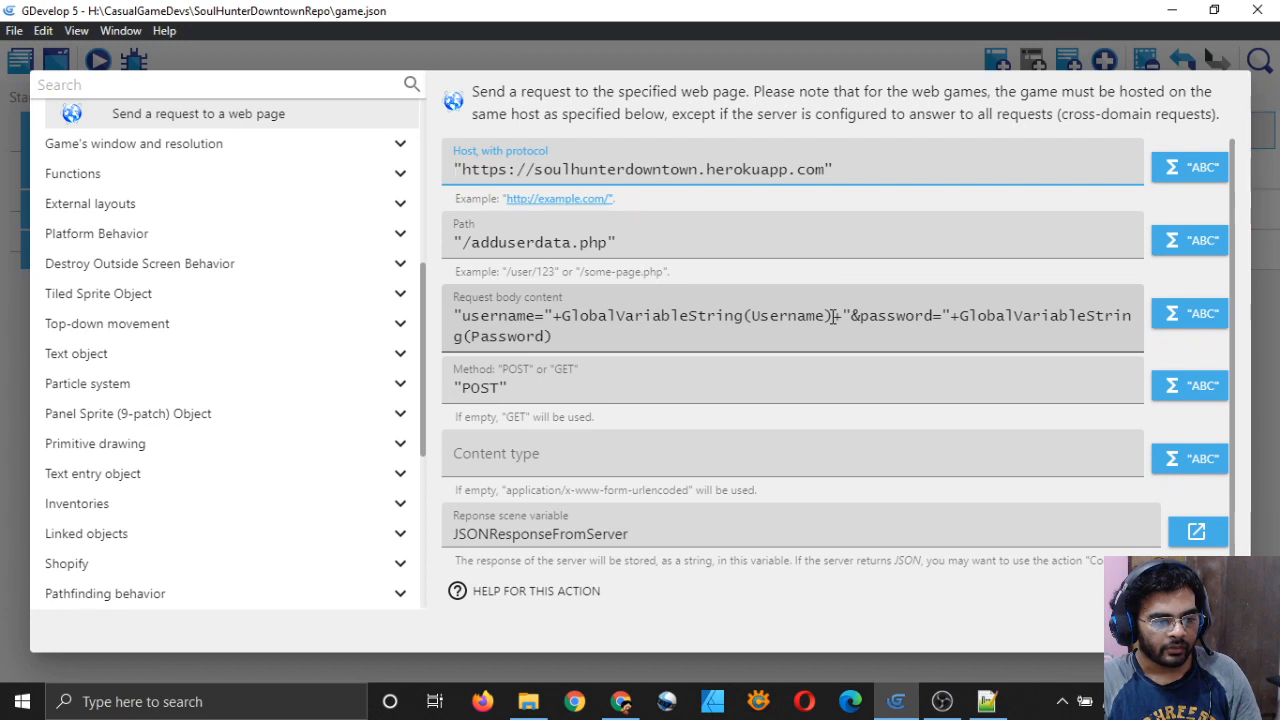
Step: Append a profilepicture parameter using GlobalVariableString(ProfilePicture) to the request body
{"action": "left_click_drag", "start_coordinate": [832, 315], "coordinate": [663, 343]}
{"action": "key", "text": "ctrl+c"}
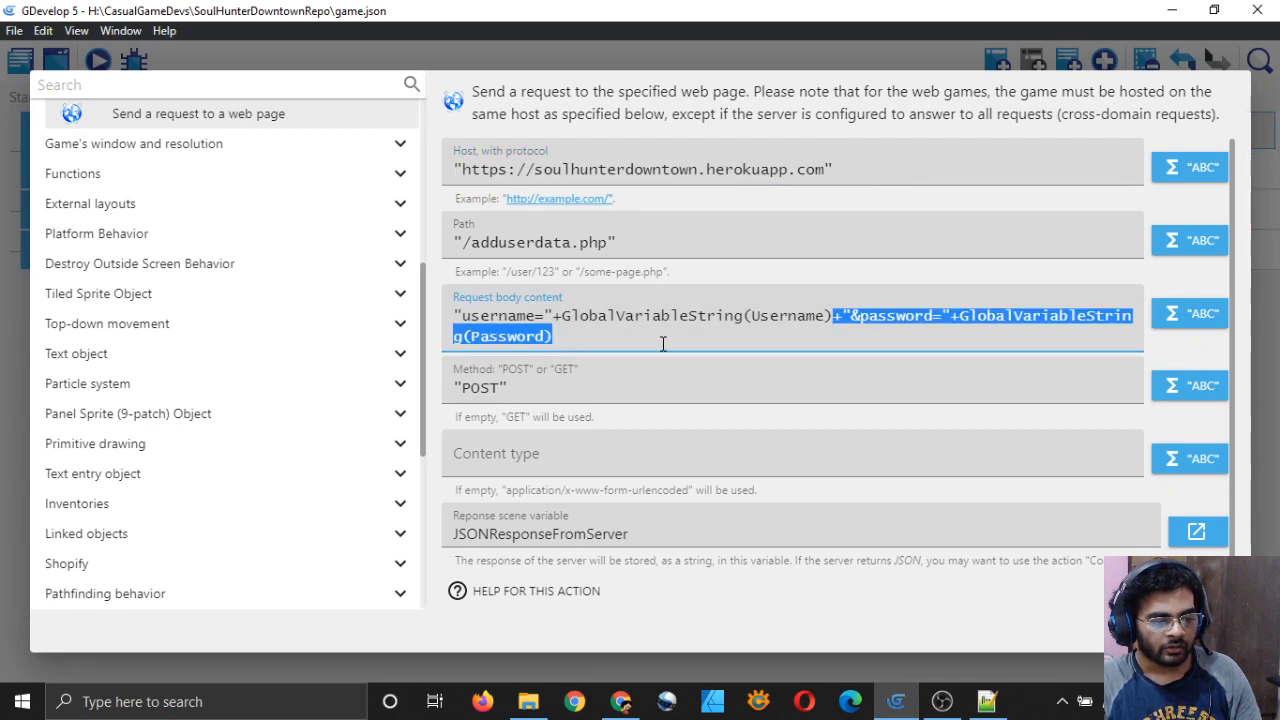
{"action": "left_click", "coordinate": [571, 336]}
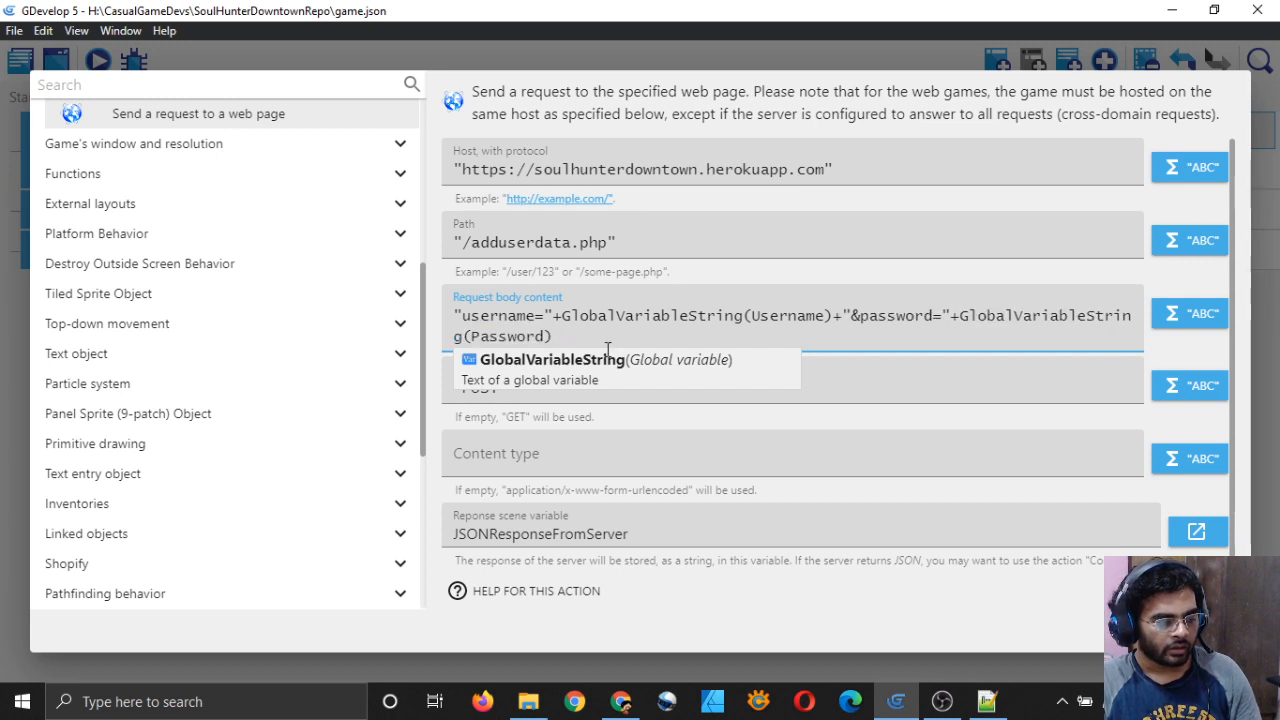
{"action": "key", "text": "ctrl+v"}
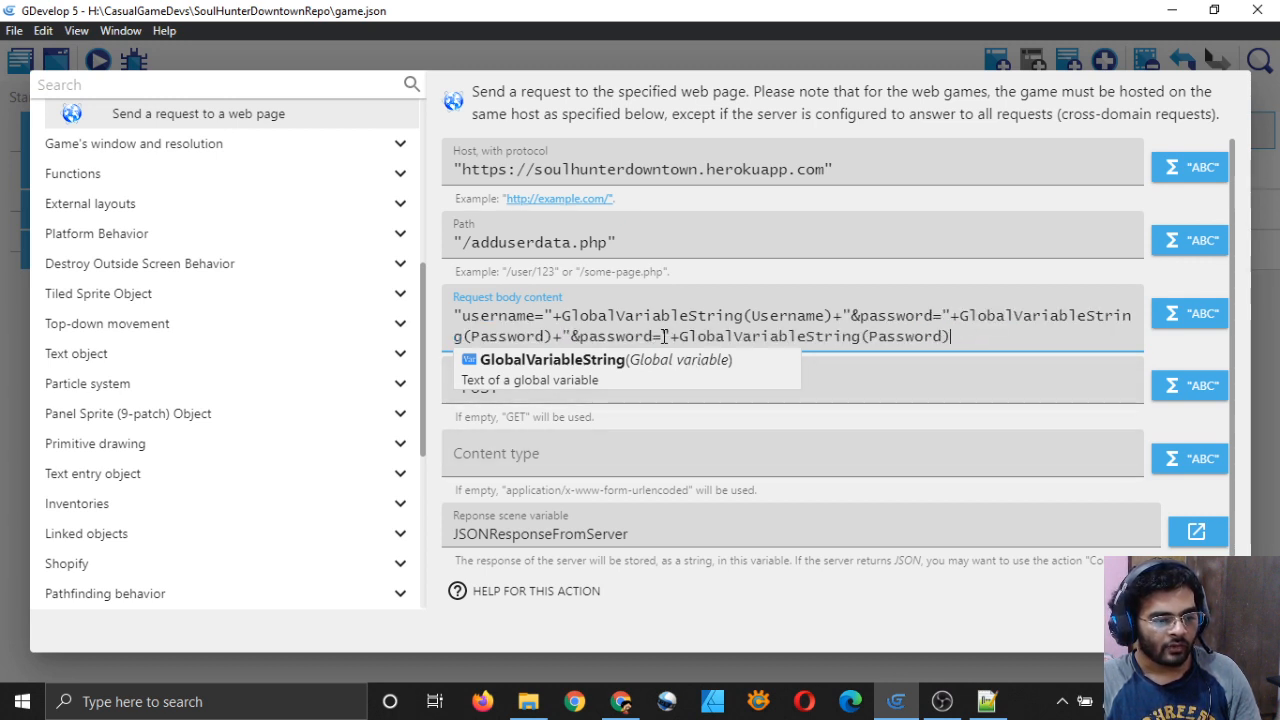
{"action": "left_click", "coordinate": [655, 336]}
{"action": "key", "text": "BackSpace"}
{"action": "key", "text": "BackSpace"}
{"action": "key", "text": "BackSpace"}
{"action": "key", "text": "BackSpace"}
{"action": "key", "text": "BackSpace"}
{"action": "key", "text": "BackSpace"}
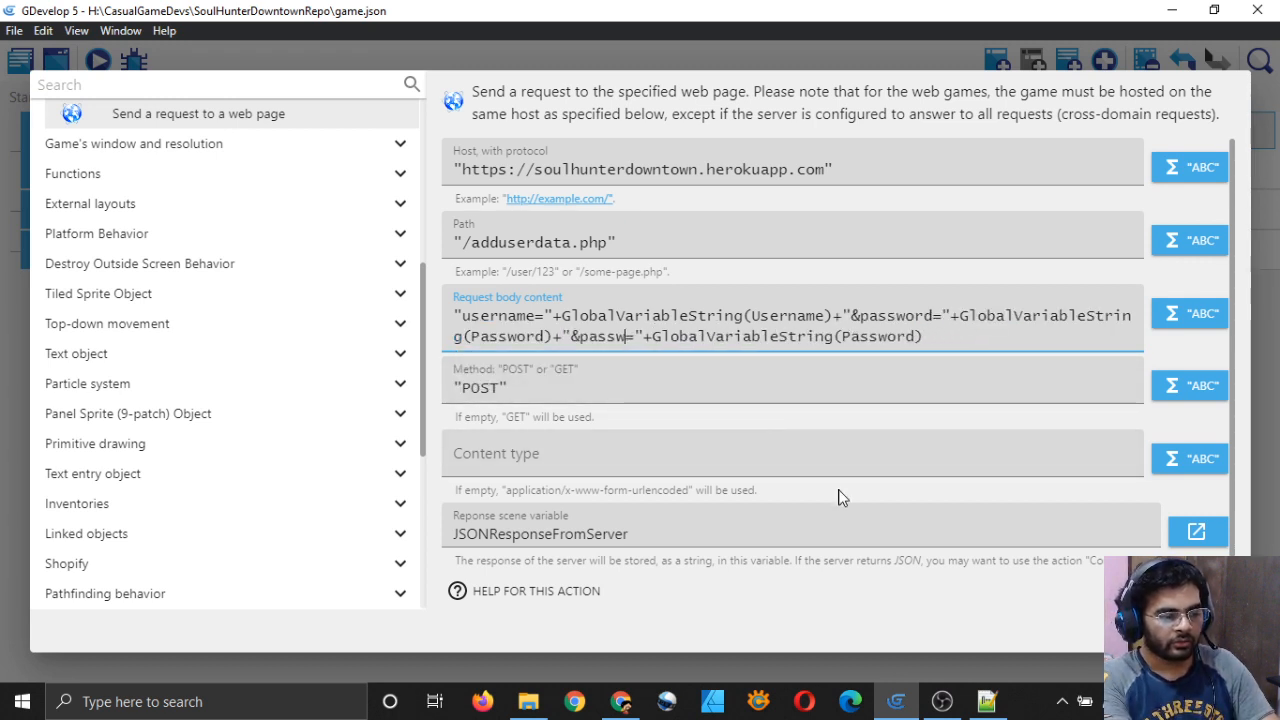
{"action": "key", "text": "BackSpace"}
{"action": "type", "text": "rofilep"}
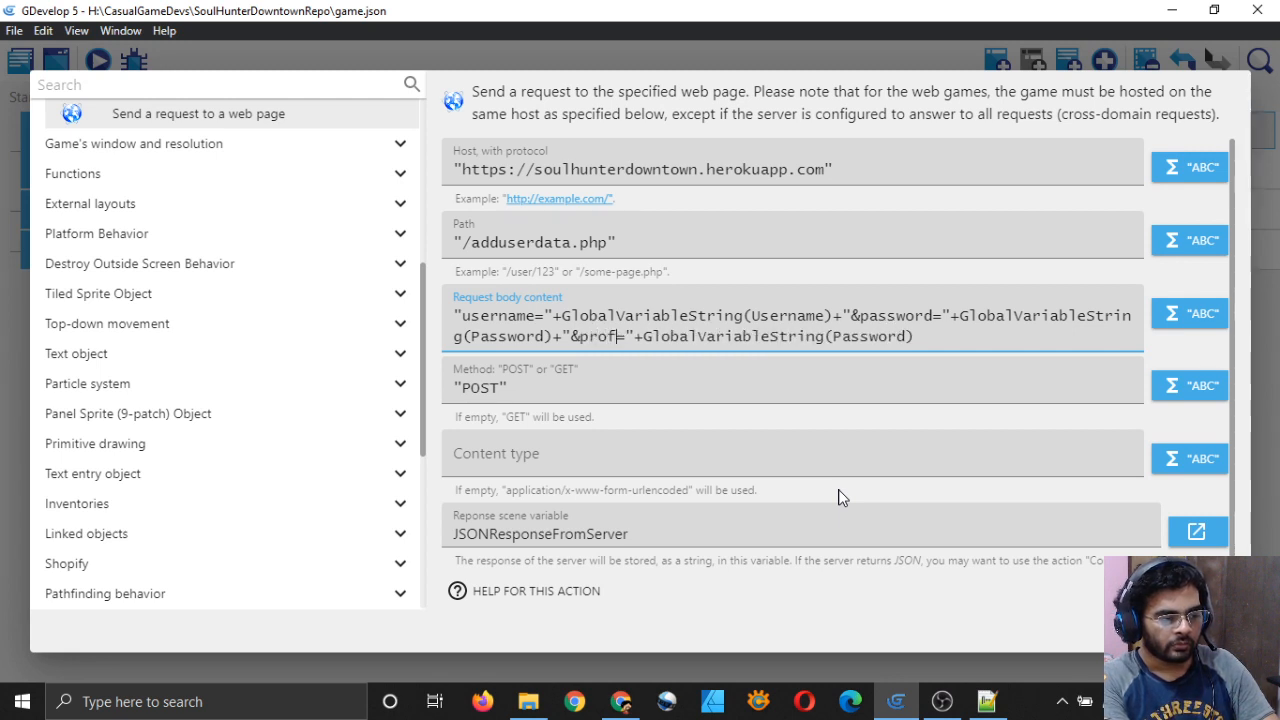
{"action": "type", "text": "icture"}
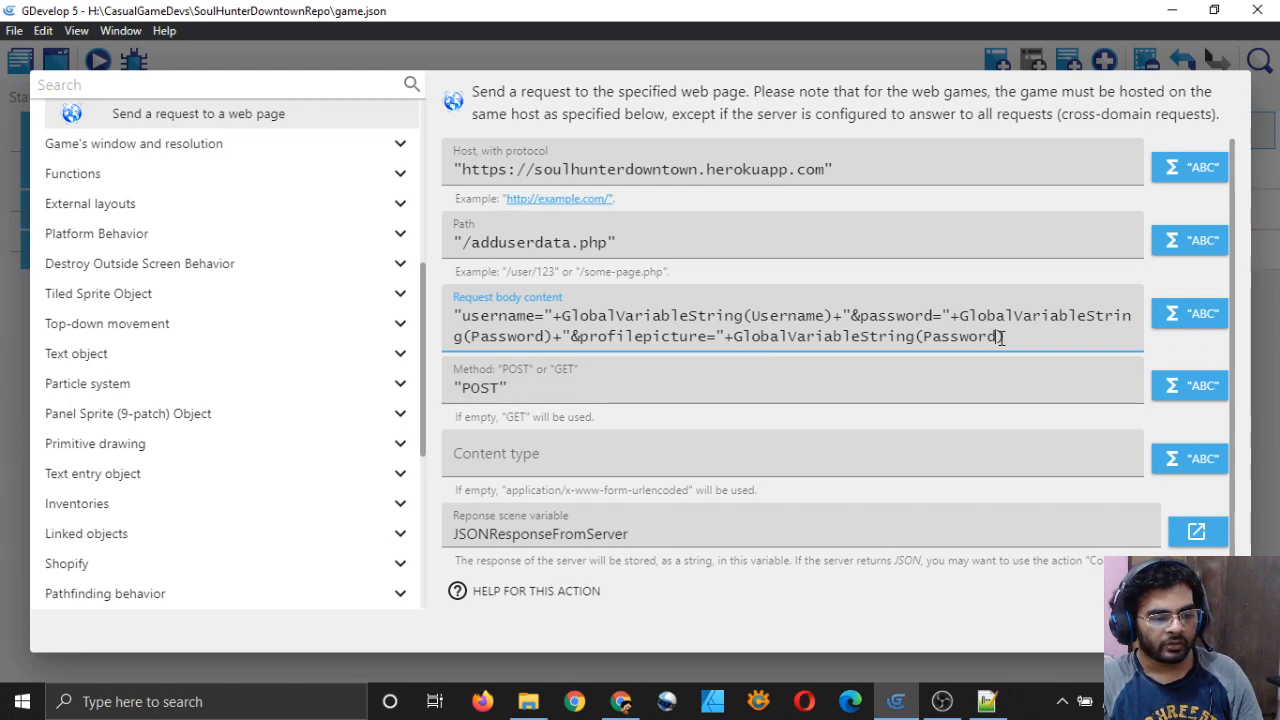
{"action": "key", "text": "BackSpace"}
{"action": "key", "text": "BackSpace"}
{"action": "key", "text": "BackSpace"}
{"action": "key", "text": "BackSpace"}
{"action": "key", "text": "BackSpace"}
{"action": "key", "text": "BackSpace"}
{"action": "key", "text": "BackSpace"}
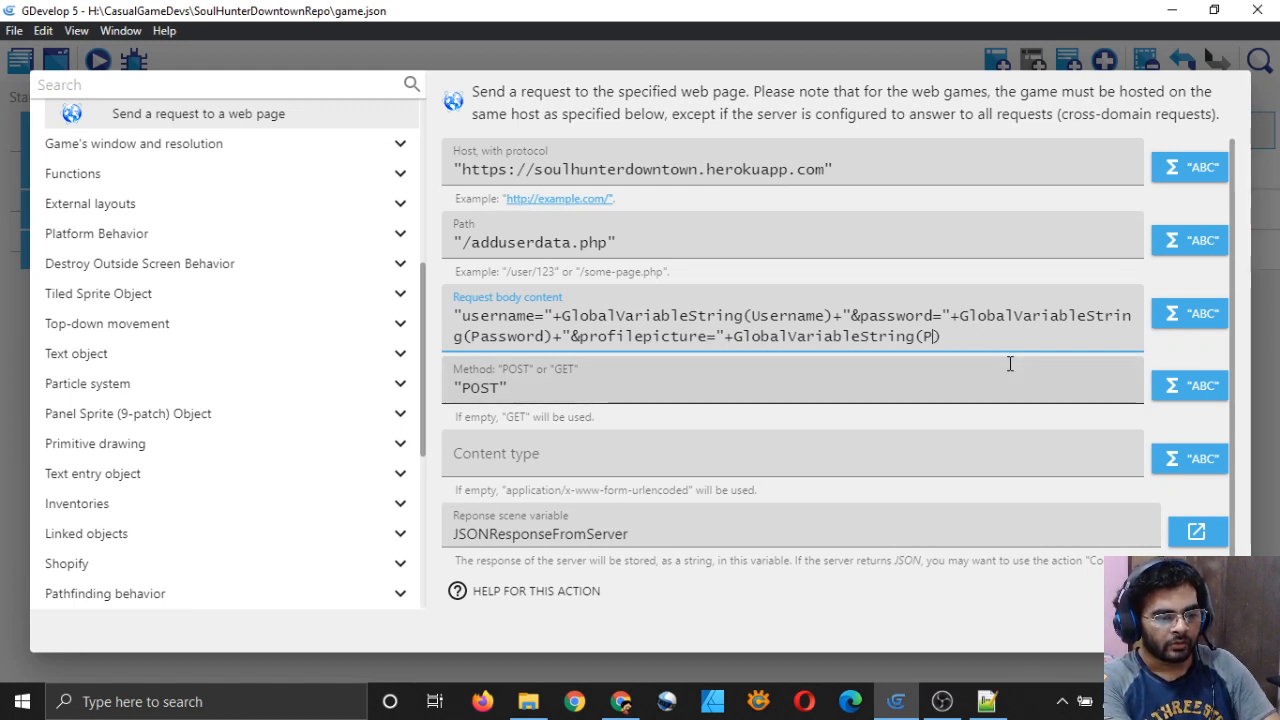
{"action": "type", "text": "rofilePic"}
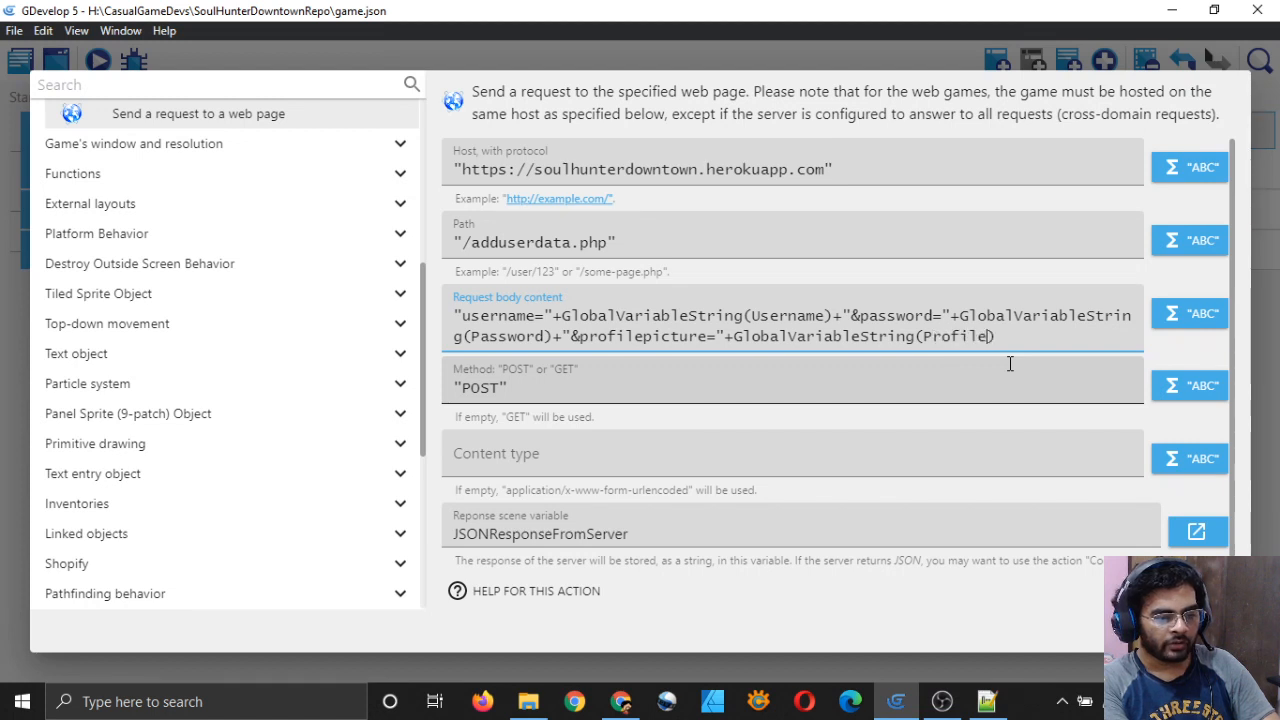
{"action": "type", "text": "ture"}
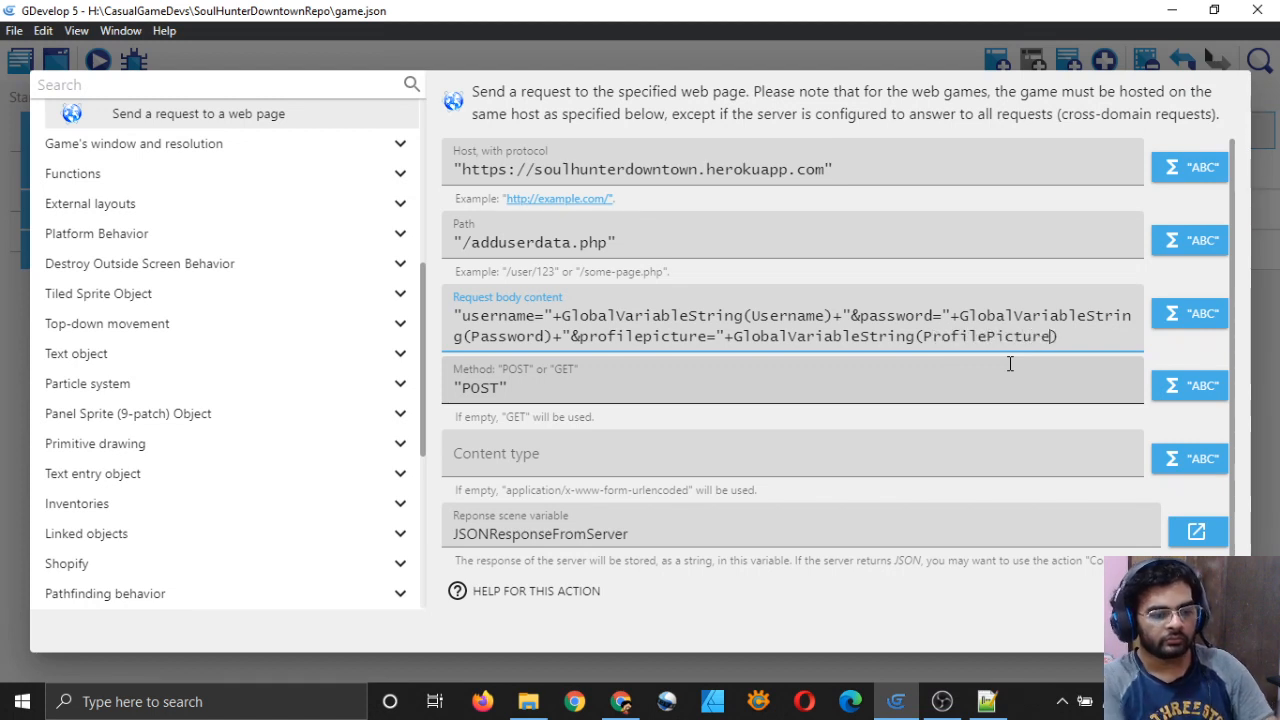
{"action": "left_click", "coordinate": [1048, 285]}
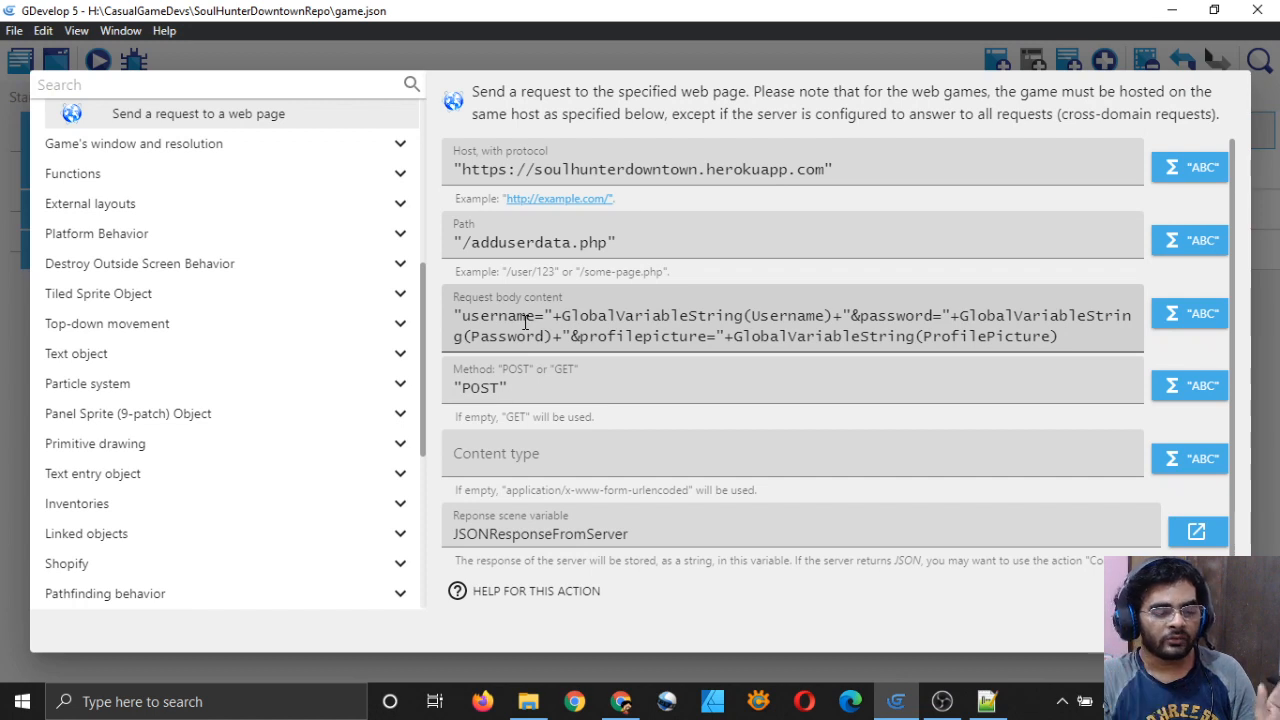
Step: Check the username, password and profilepicture request body, then apply the edited action
{"action": "left_click", "coordinate": [852, 315]}
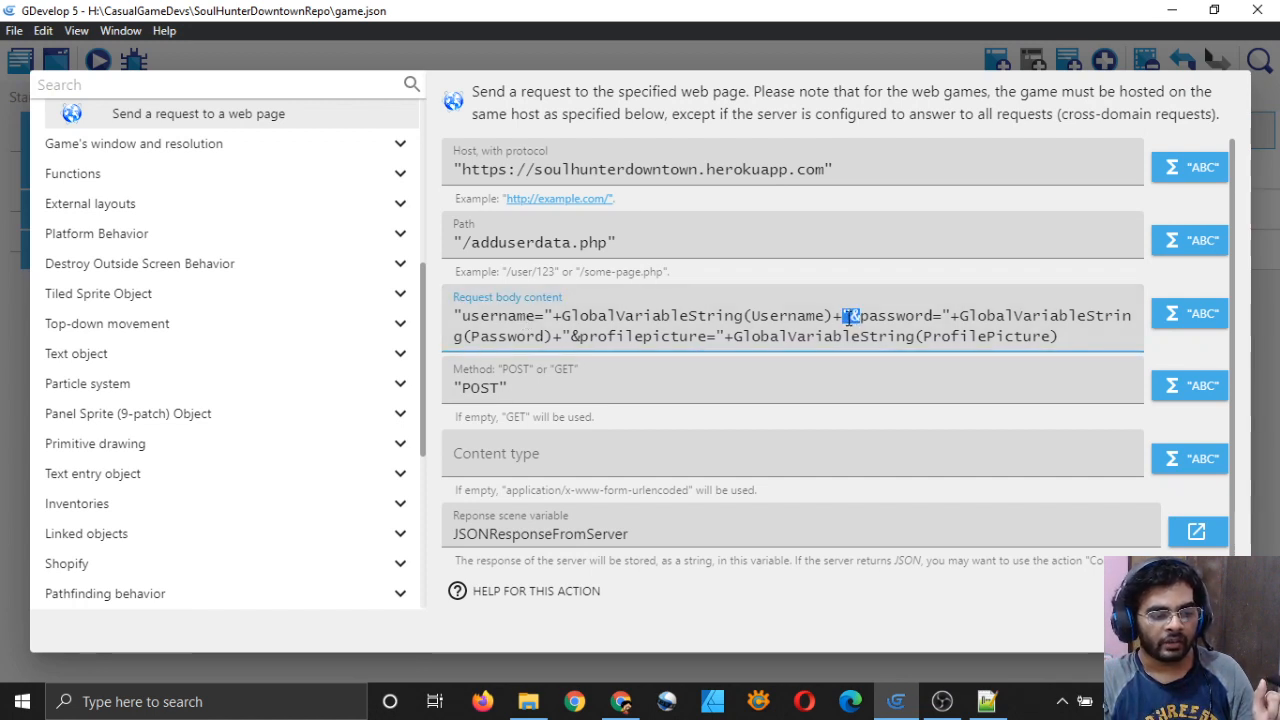
{"action": "double_click", "coordinate": [861, 315]}
{"action": "left_click", "coordinate": [855, 315]}
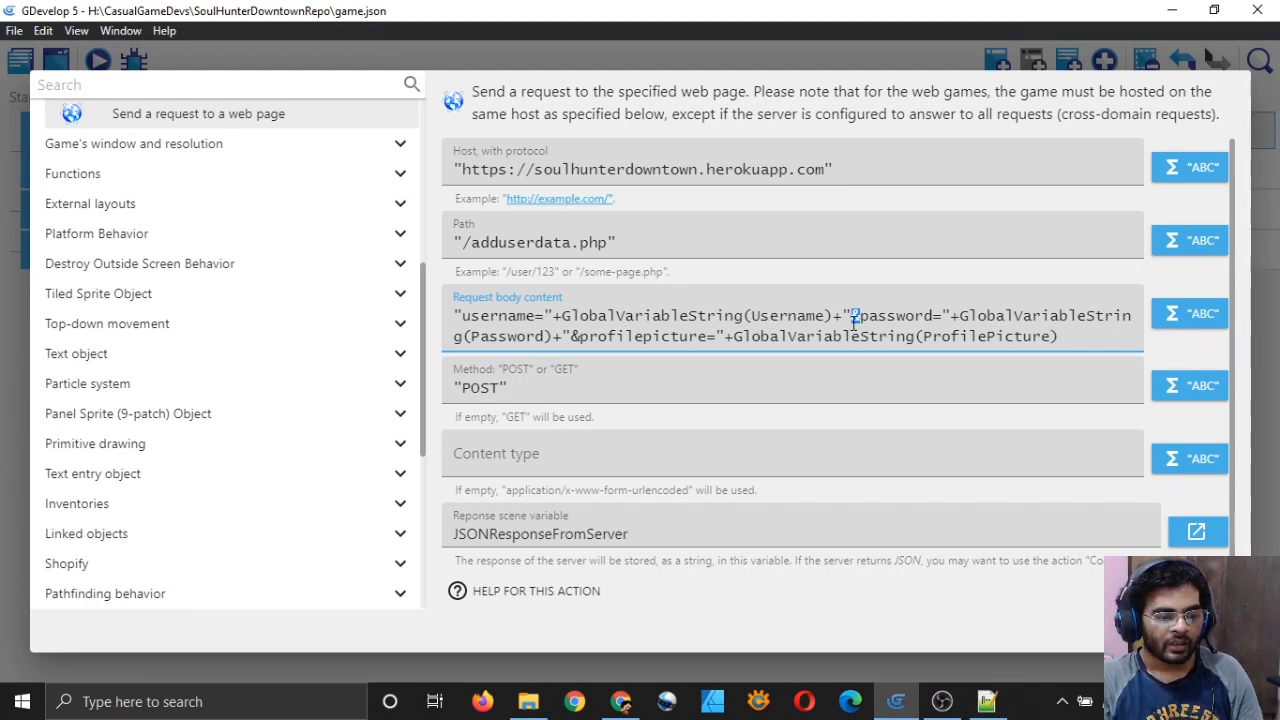
{"action": "left_click", "coordinate": [863, 317]}
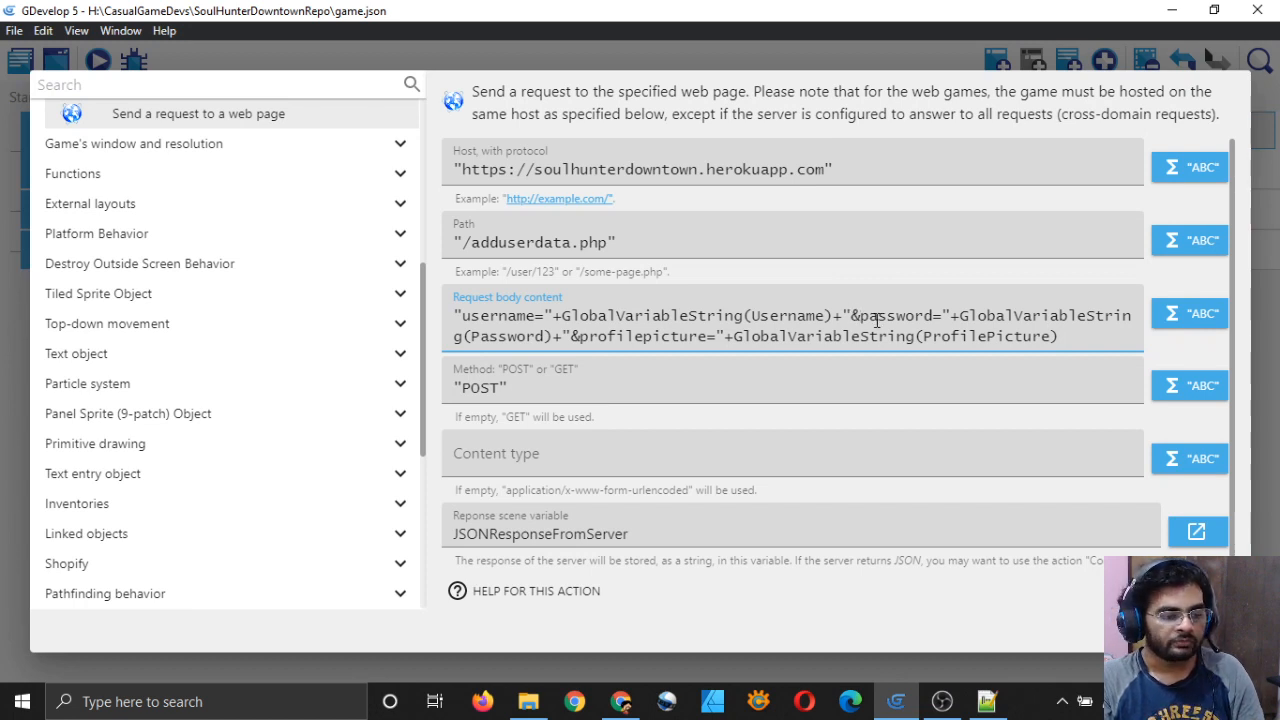
{"action": "left_click", "coordinate": [558, 336]}
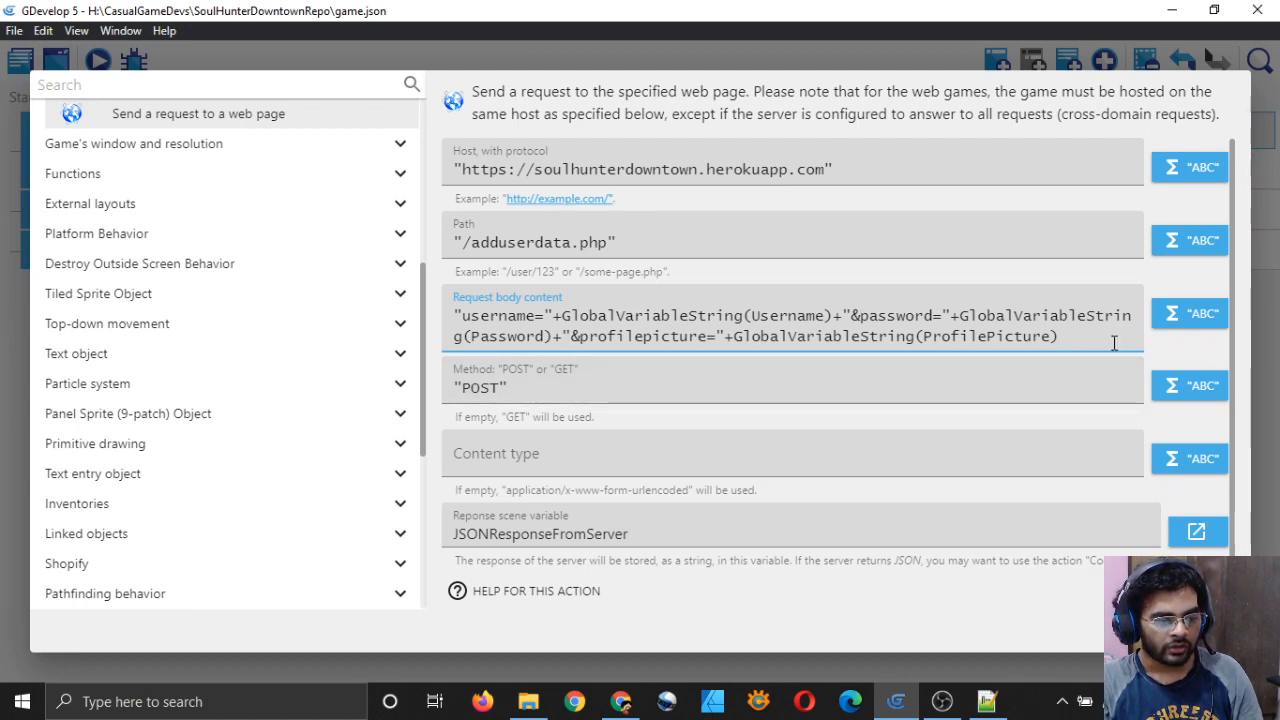
{"action": "scroll", "coordinate": [1123, 340], "scroll_direction": "down", "scroll_amount": 1}
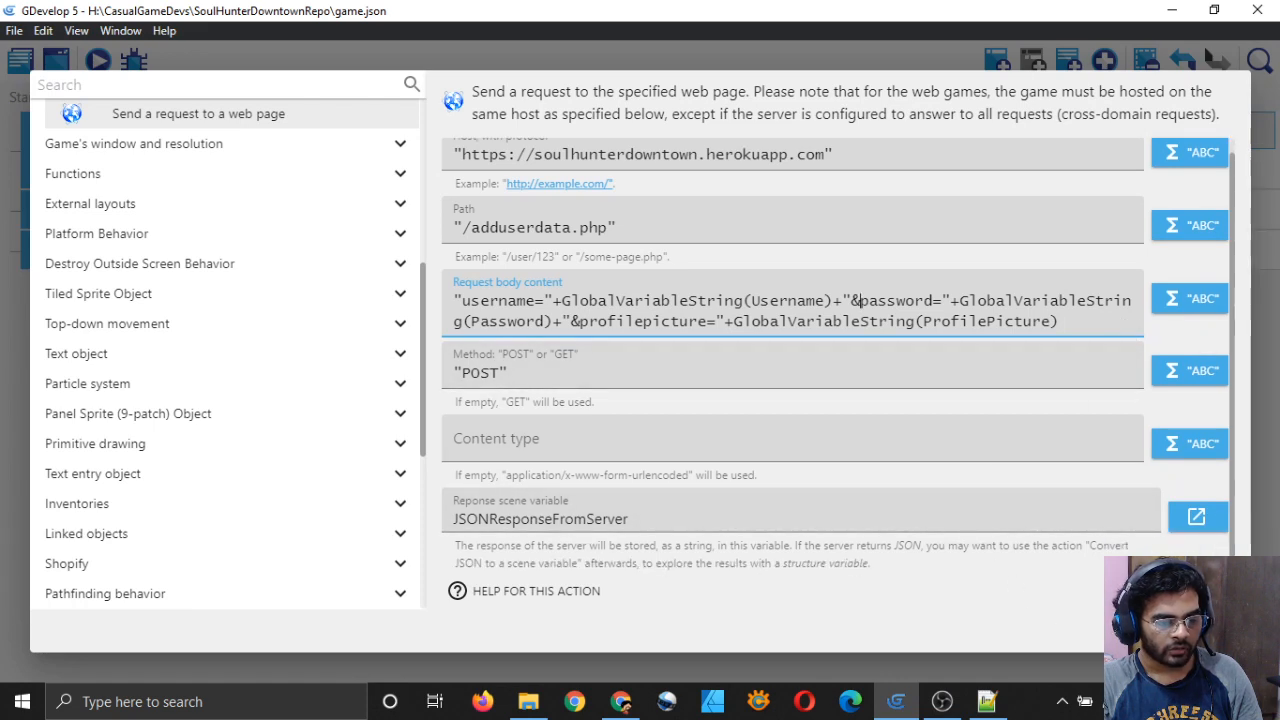
{"action": "left_click", "coordinate": [1212, 630]}
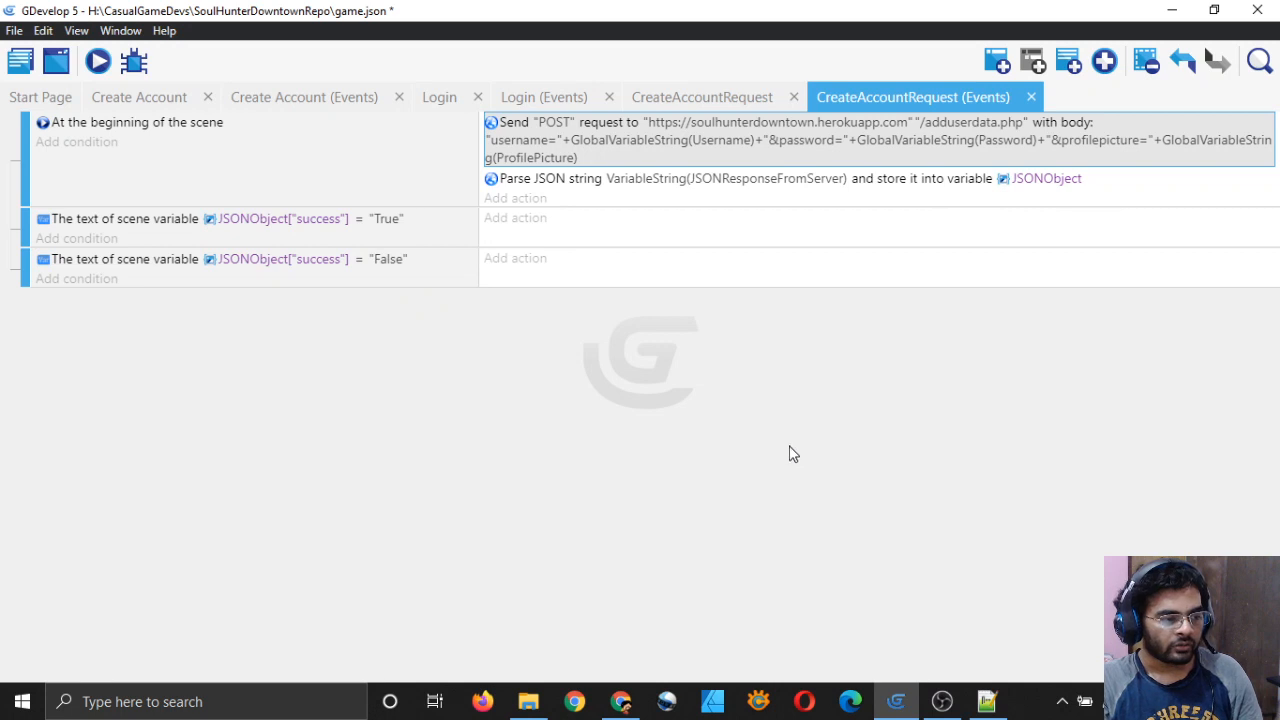
Step: Drag the Error Occurred MessageText to the top-left beneath the back arrow and save
{"action": "key", "text": "ctrl+s"}
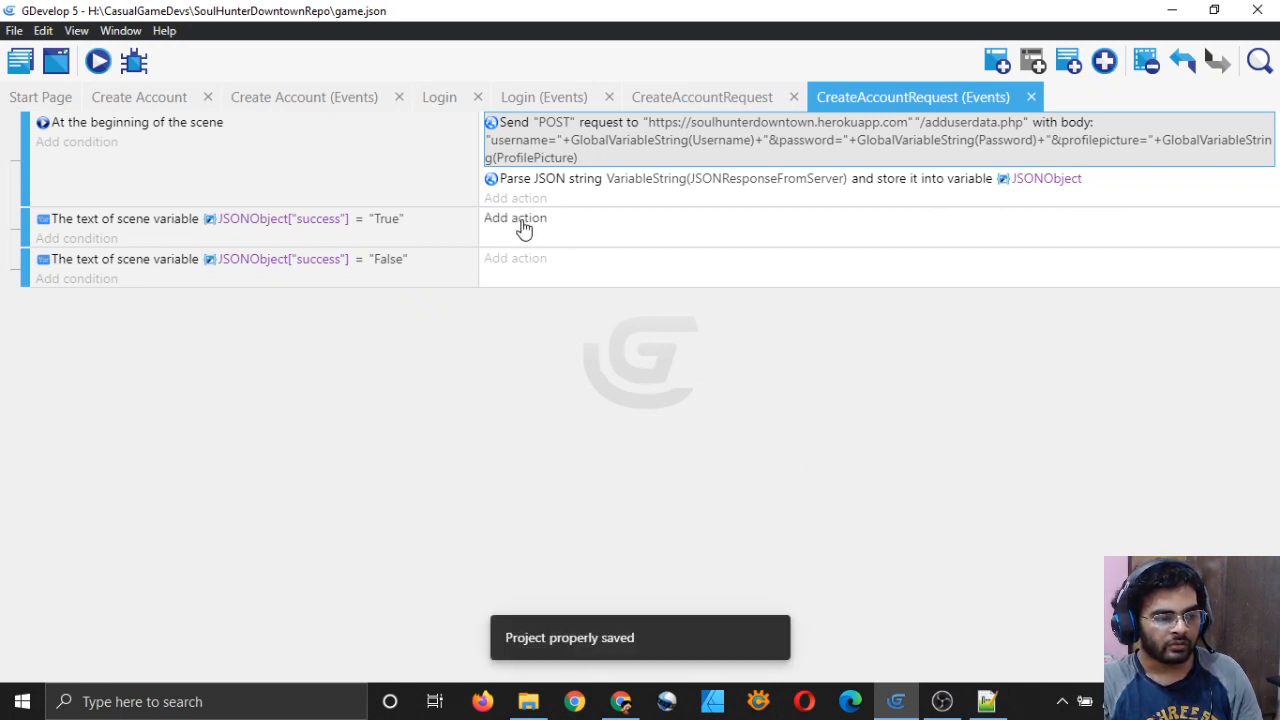
{"action": "left_click", "coordinate": [687, 93]}
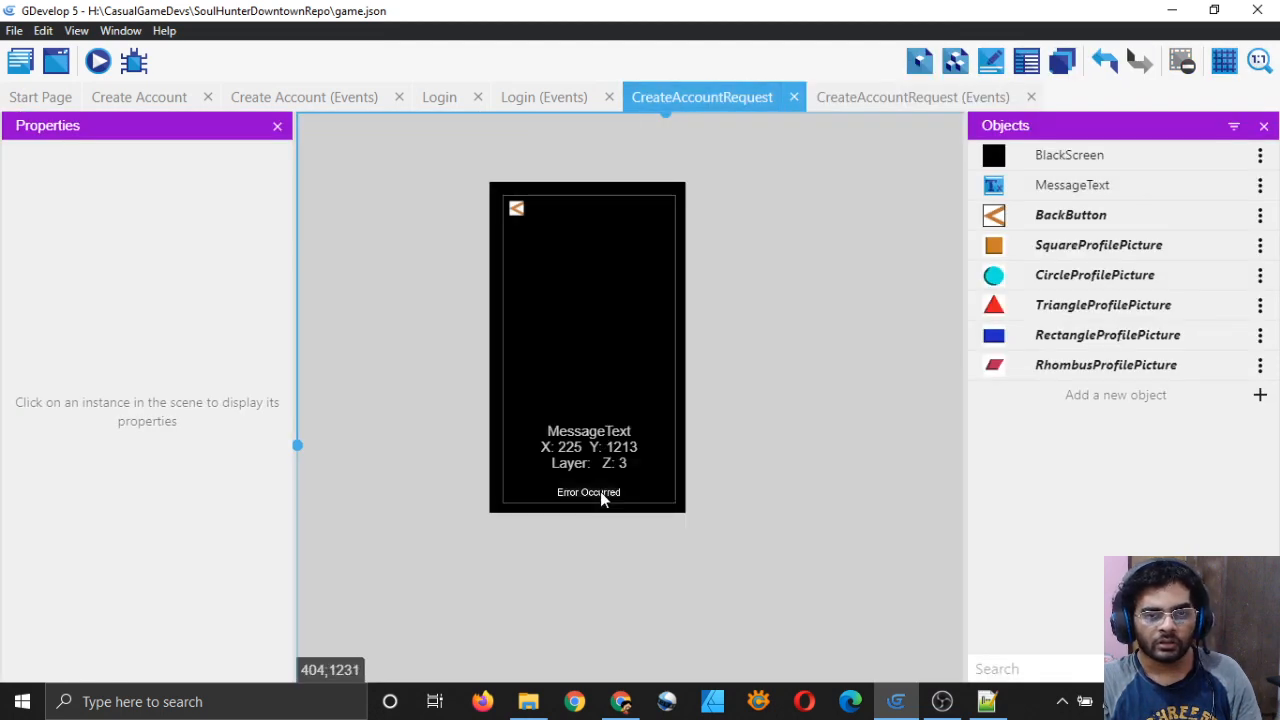
{"action": "left_click_drag", "start_coordinate": [598, 496], "coordinate": [590, 305]}
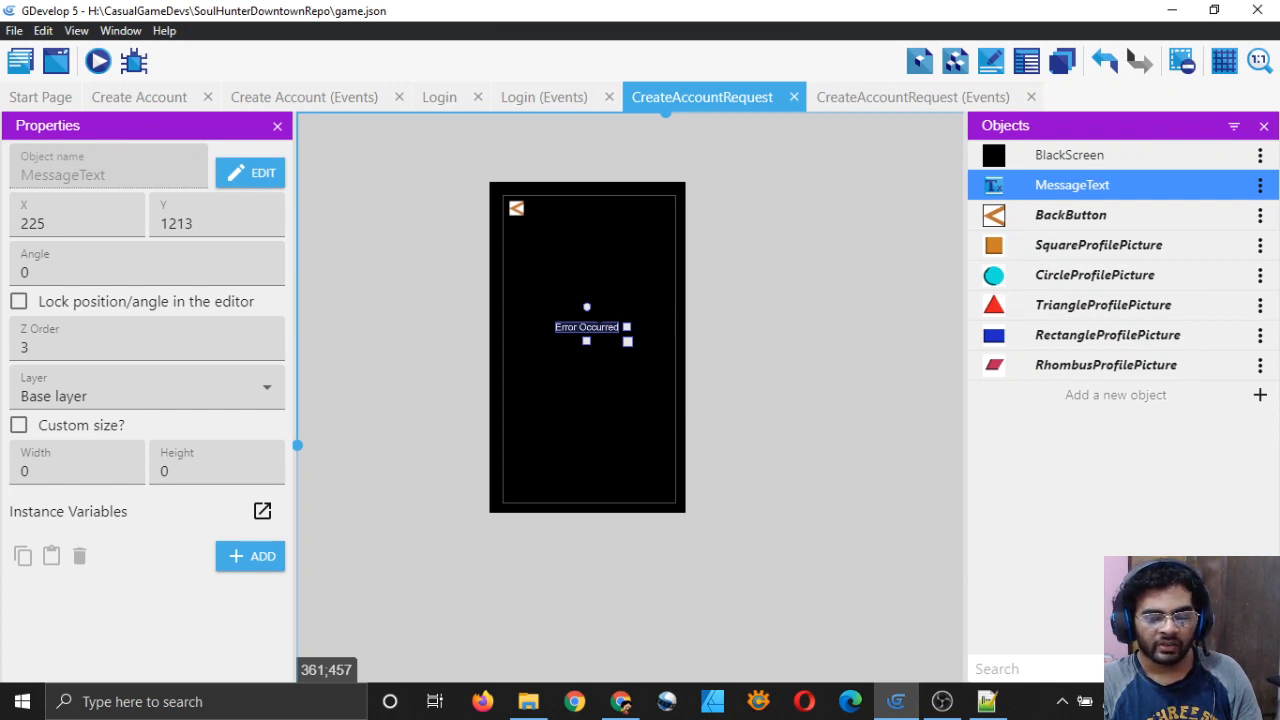
{"action": "left_click_drag", "start_coordinate": [590, 305], "coordinate": [540, 213]}
{"action": "left_click", "coordinate": [838, 405]}
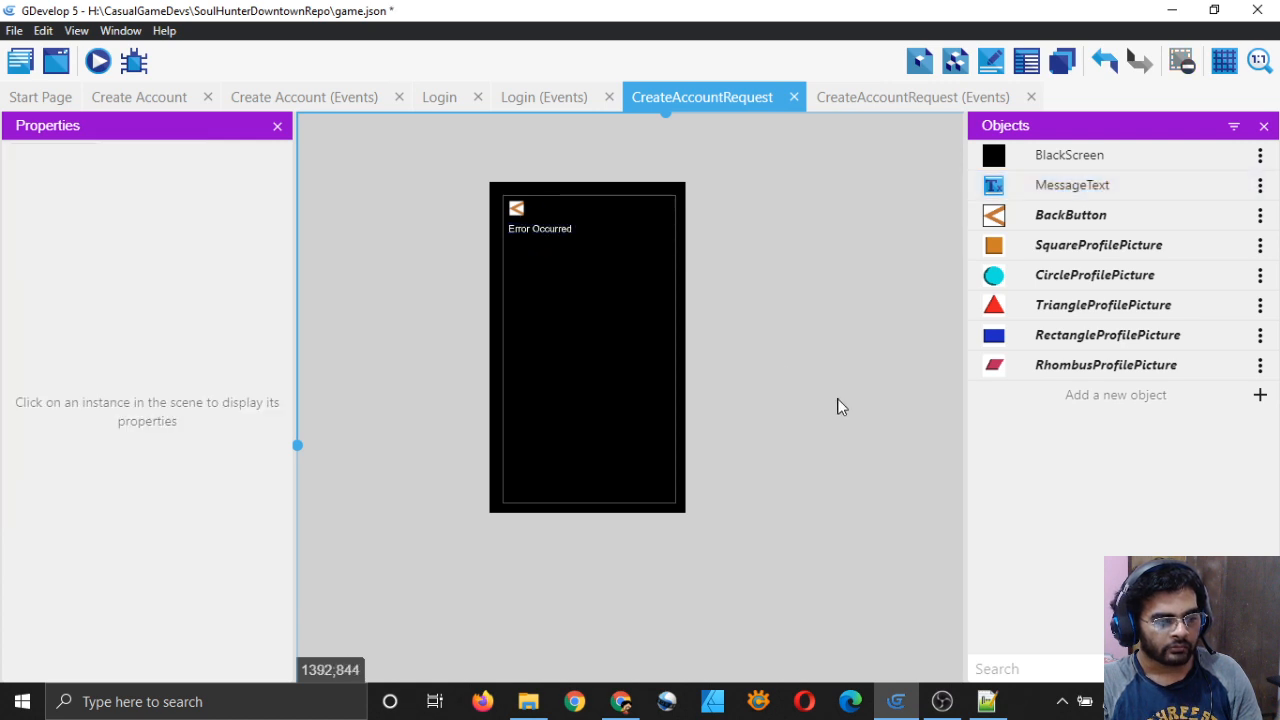
{"action": "key", "text": "ctrl+s"}
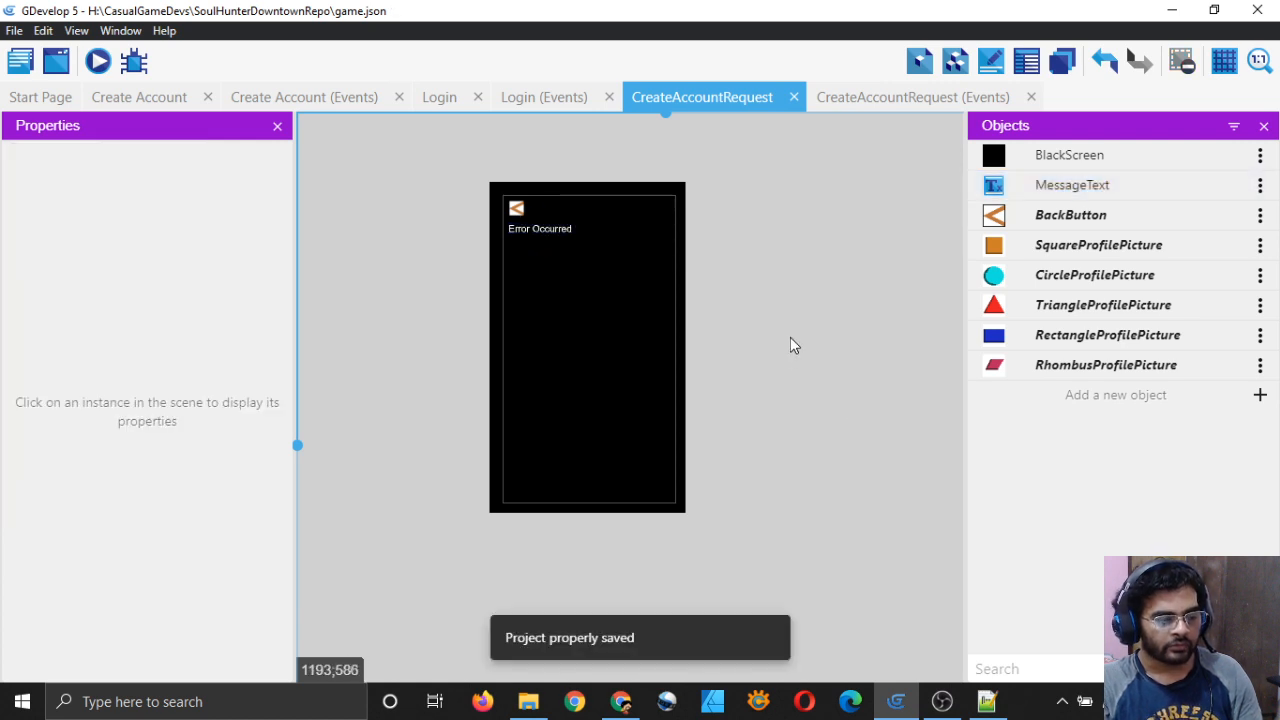
{"action": "left_click", "coordinate": [911, 96]}
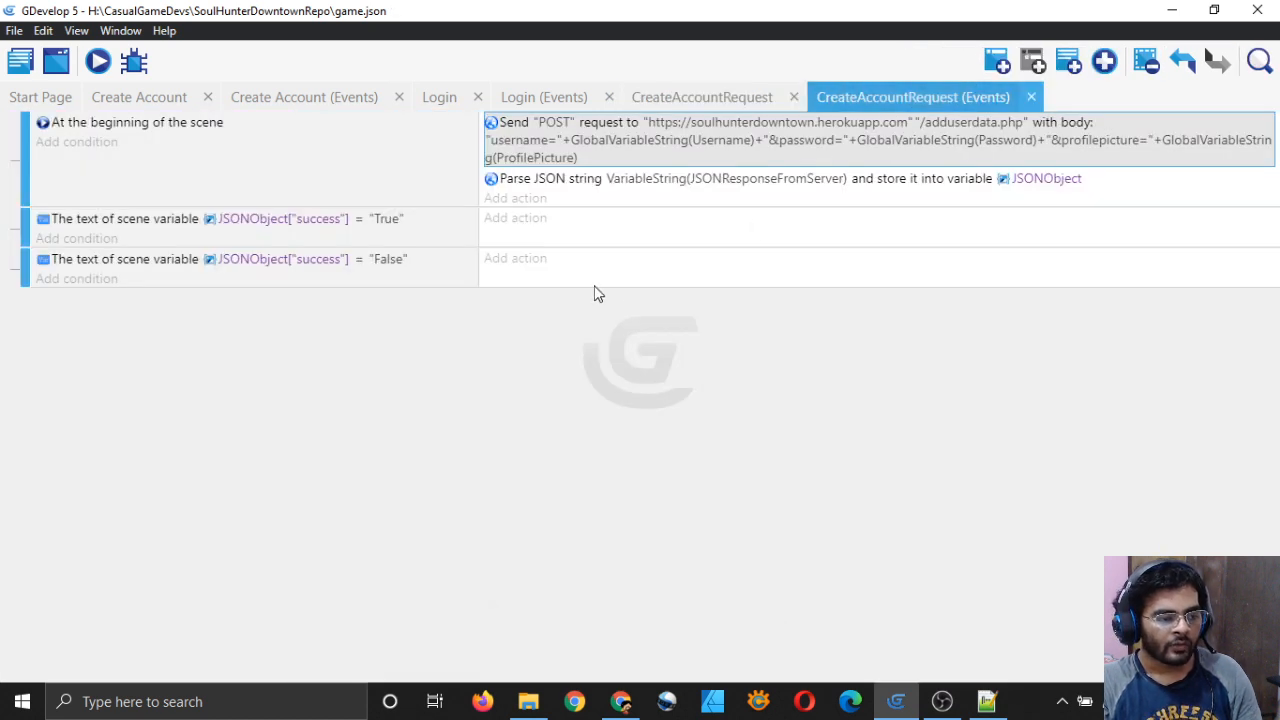
Step: Add a Modify the text action setting MessageText to the success True event
{"action": "left_click", "coordinate": [515, 222]}
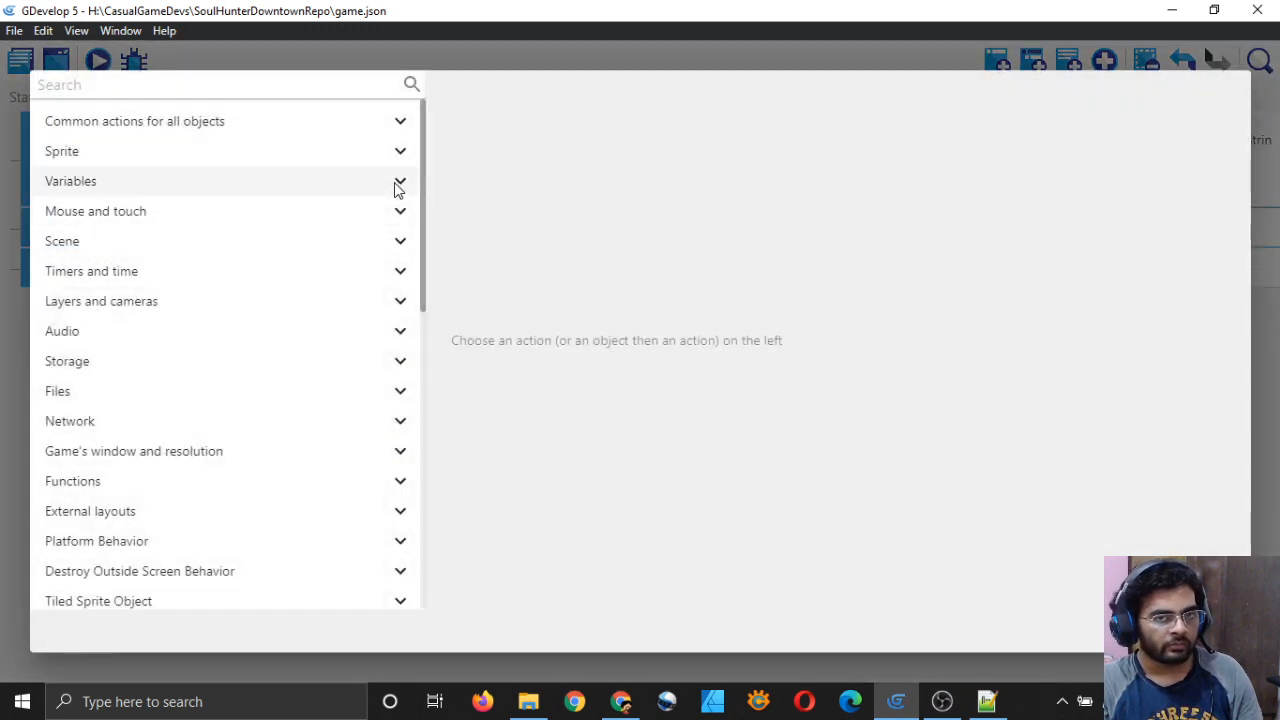
{"action": "scroll", "coordinate": [340, 325], "scroll_direction": "down", "scroll_amount": 5}
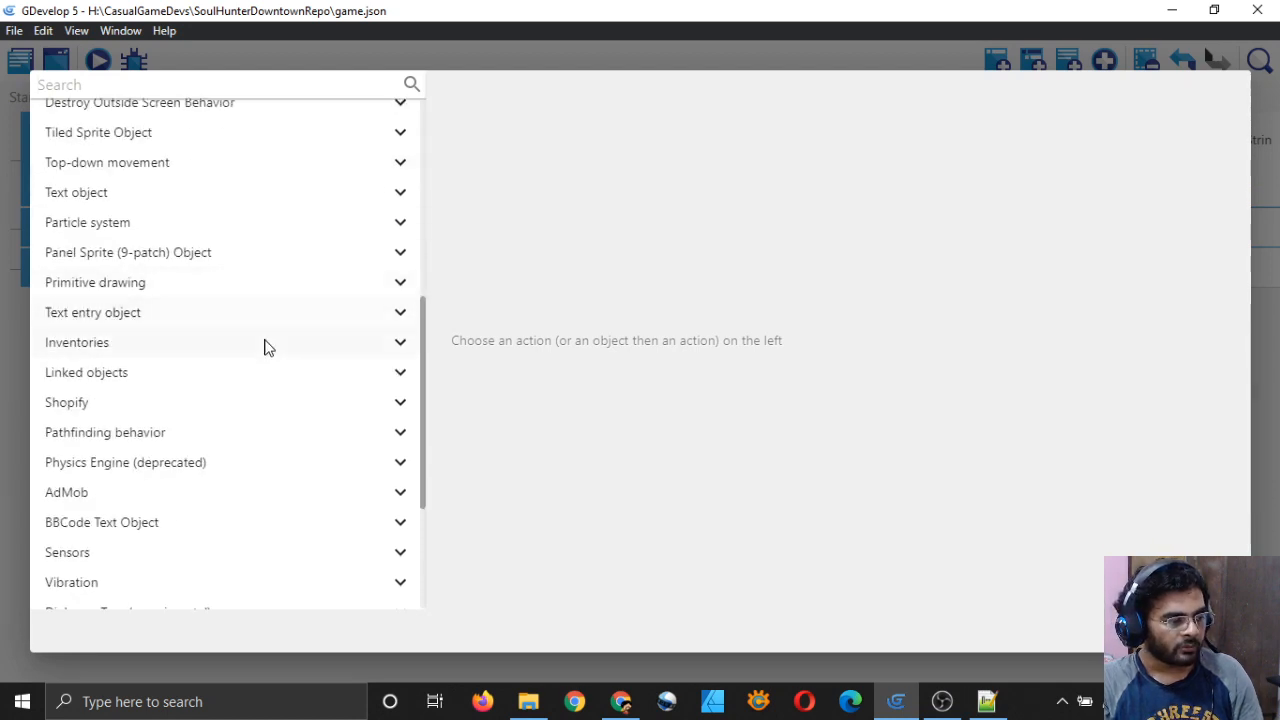
{"action": "scroll", "coordinate": [271, 337], "scroll_direction": "up", "scroll_amount": 2}
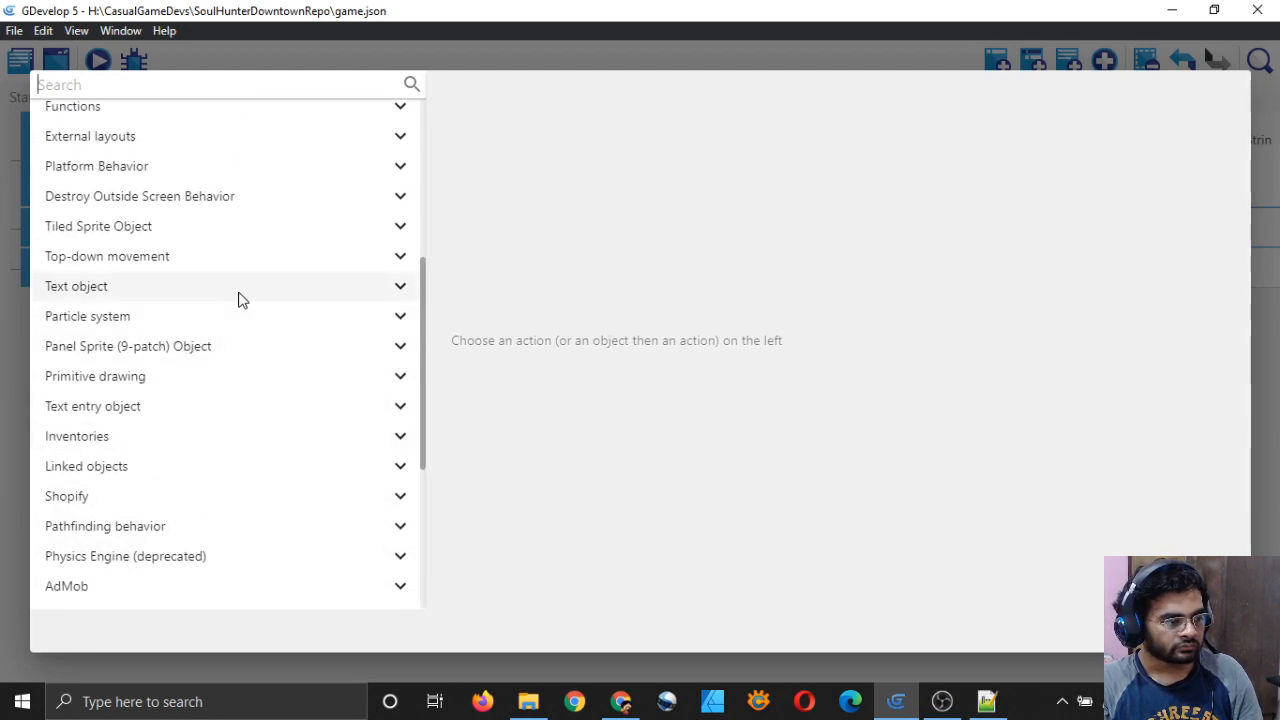
{"action": "left_click", "coordinate": [238, 293]}
{"action": "left_click", "coordinate": [200, 492]}
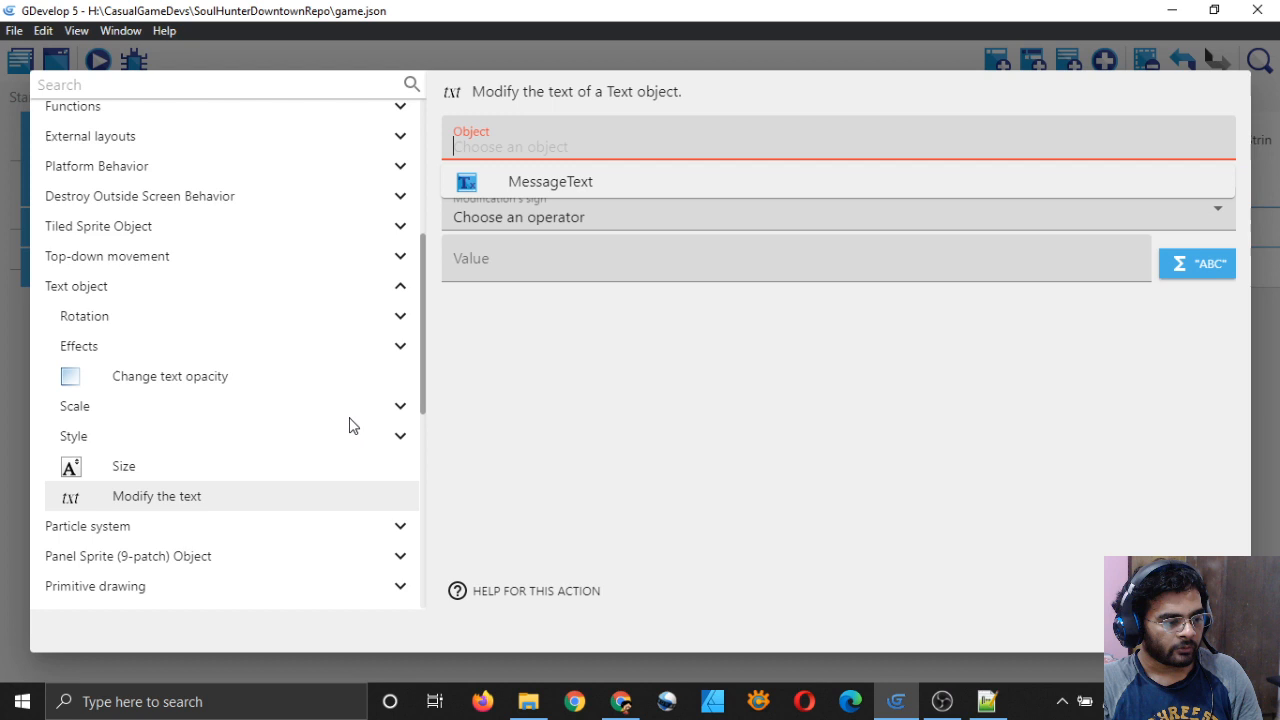
{"action": "left_click", "coordinate": [584, 186]}
{"action": "left_click", "coordinate": [583, 197]}
{"action": "left_click", "coordinate": [583, 243]}
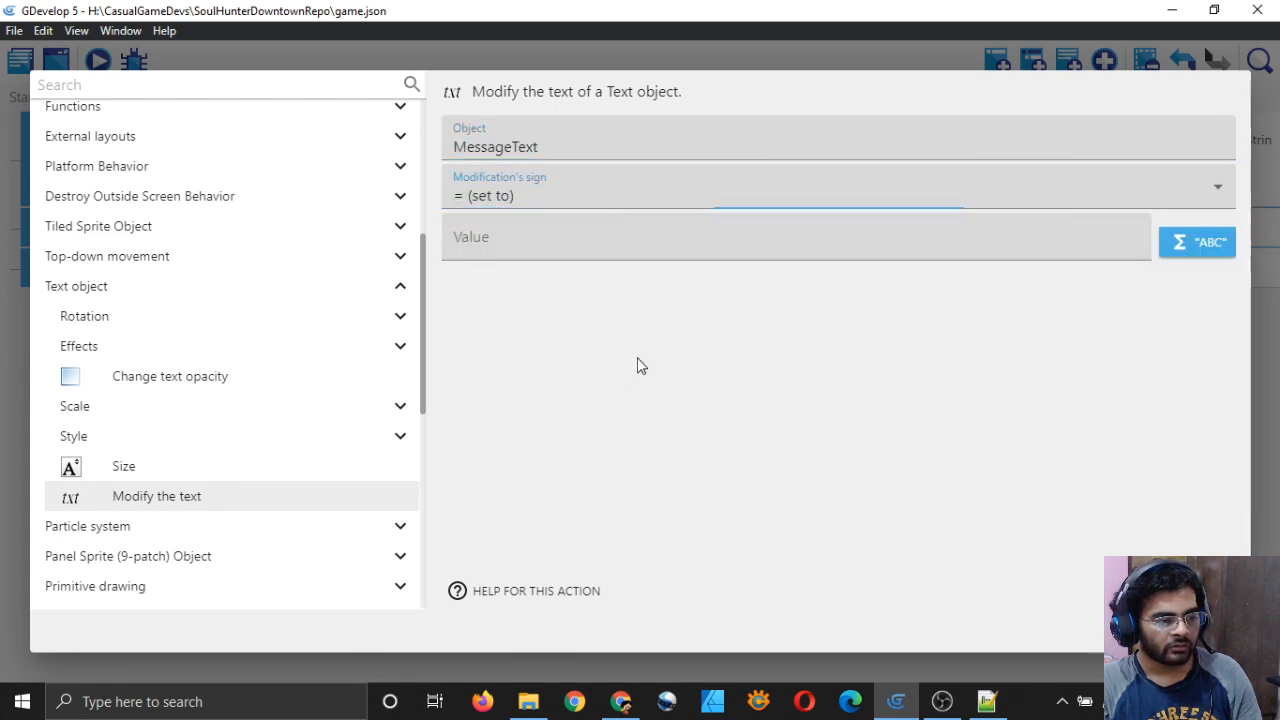
Step: Set the text value to VariableString(JSONObject["message"]), confirm the action and save
{"action": "left_click", "coordinate": [586, 232]}
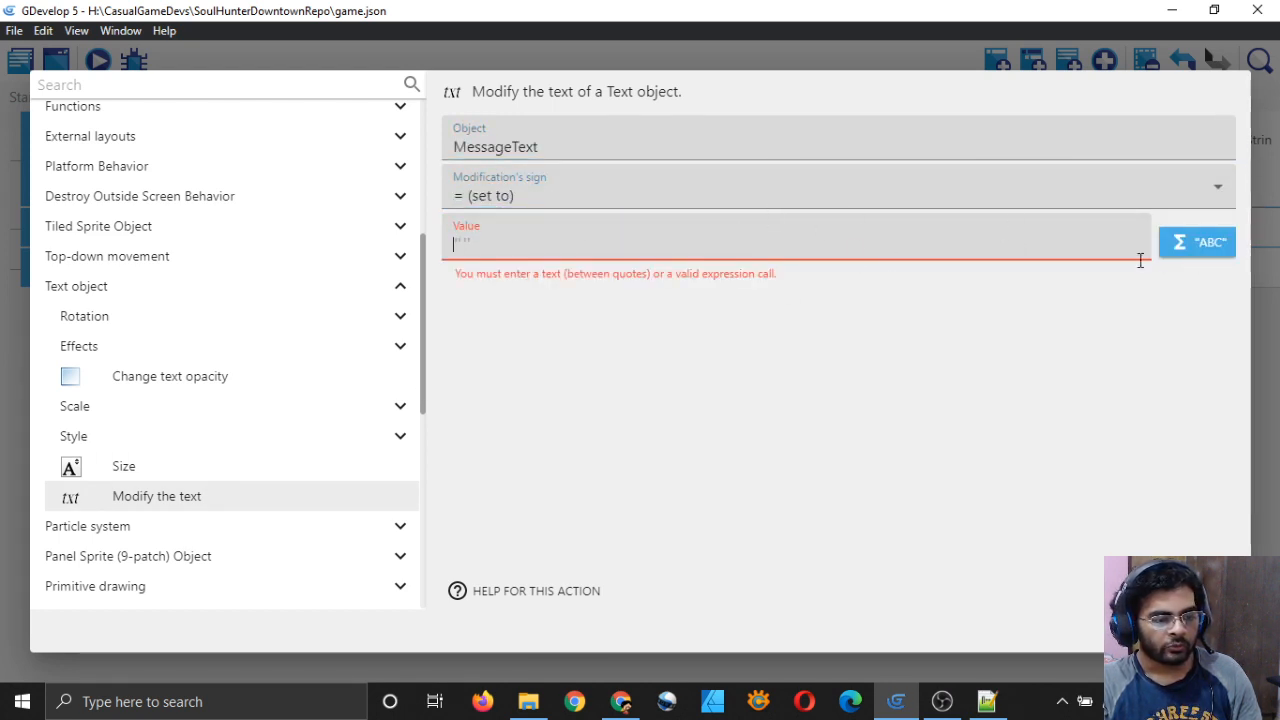
{"action": "left_click", "coordinate": [871, 251]}
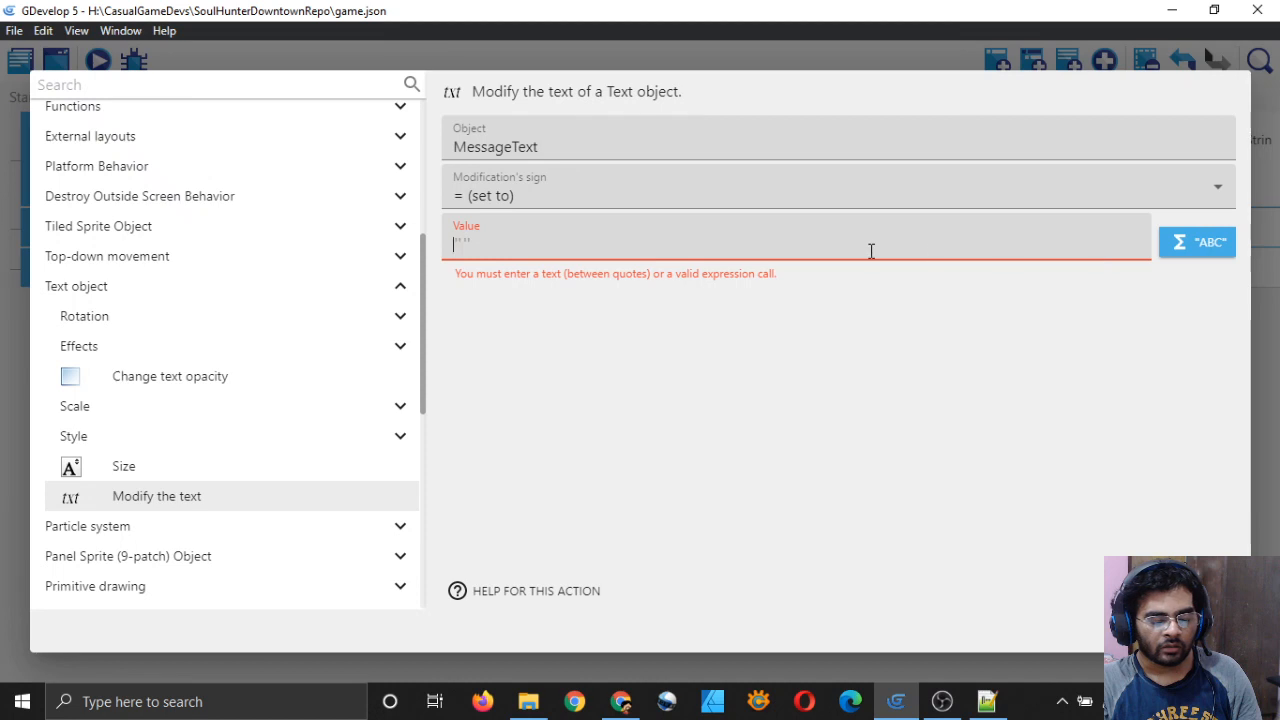
{"action": "left_click", "coordinate": [1190, 253]}
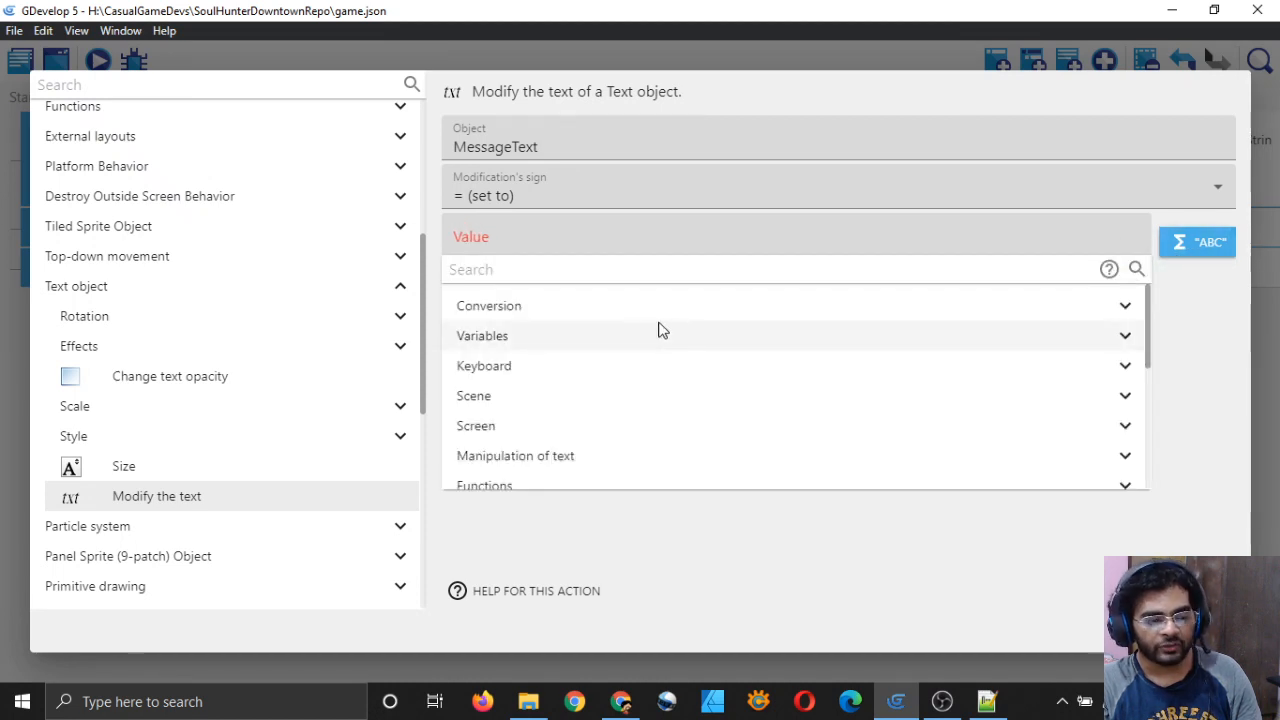
{"action": "left_click", "coordinate": [655, 335]}
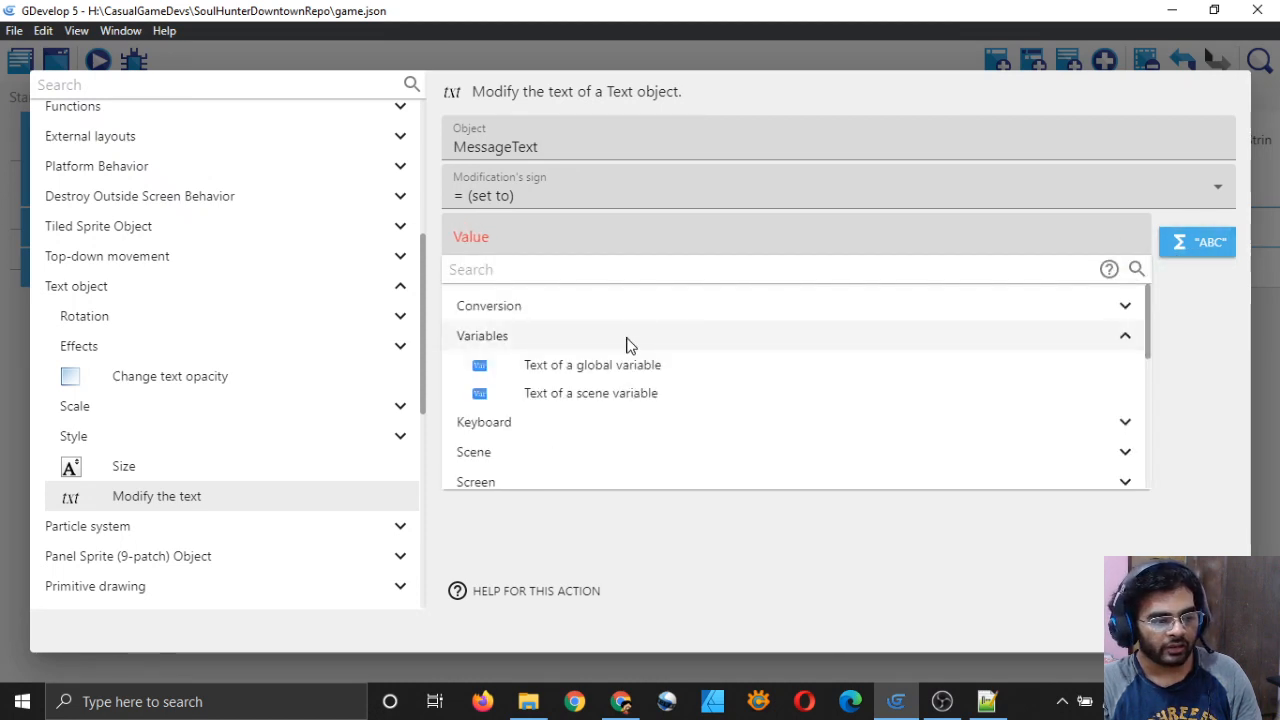
{"action": "left_click", "coordinate": [612, 394]}
{"action": "left_click", "coordinate": [420, 322]}
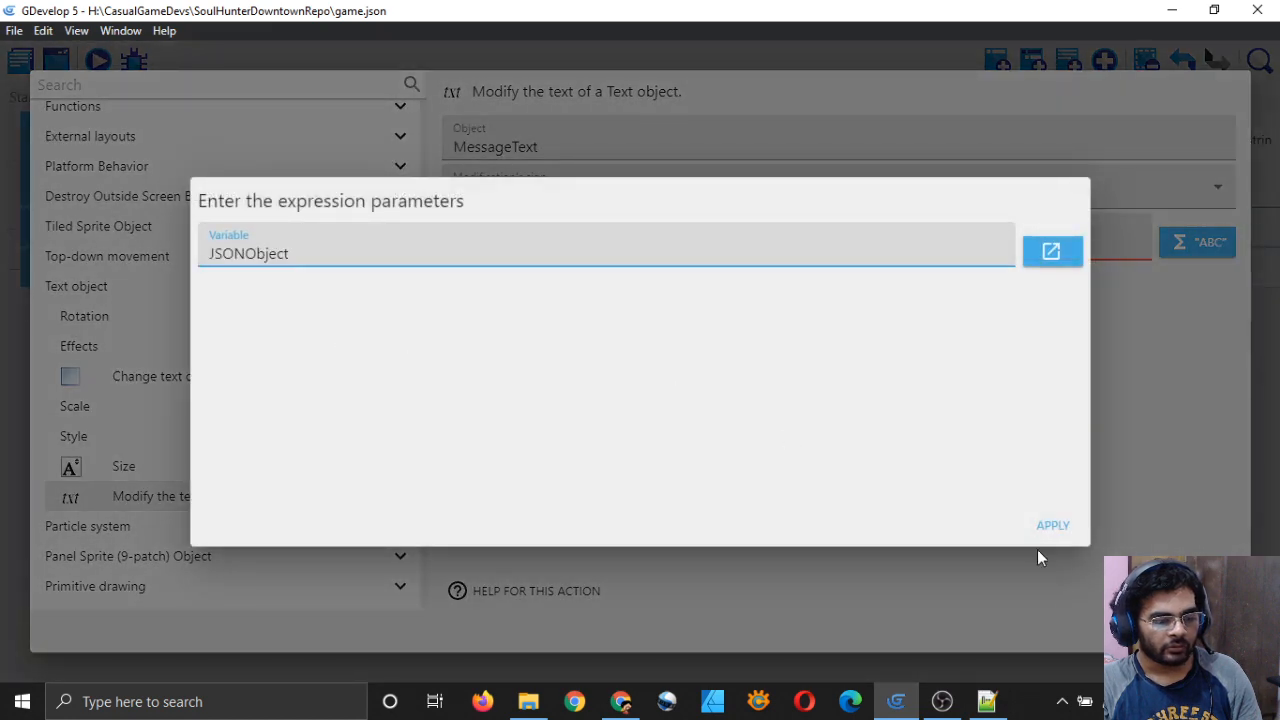
{"action": "left_click", "coordinate": [1050, 525]}
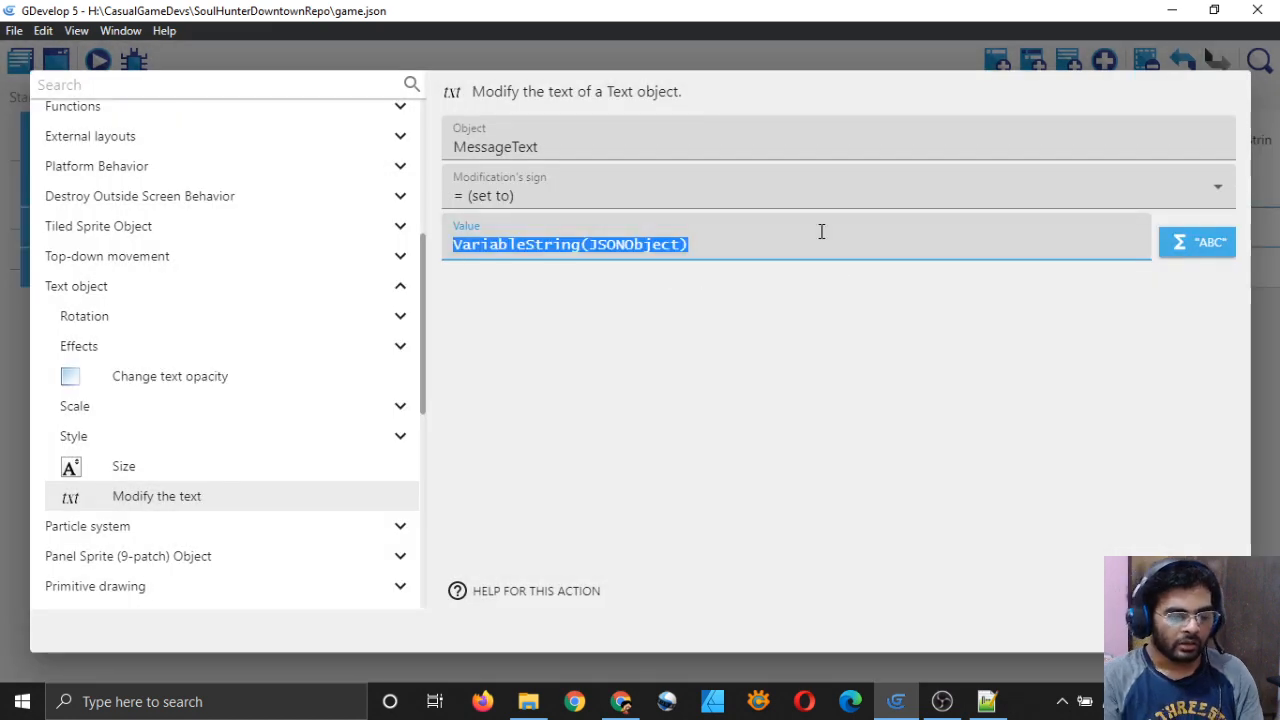
{"action": "left_click", "coordinate": [874, 243]}
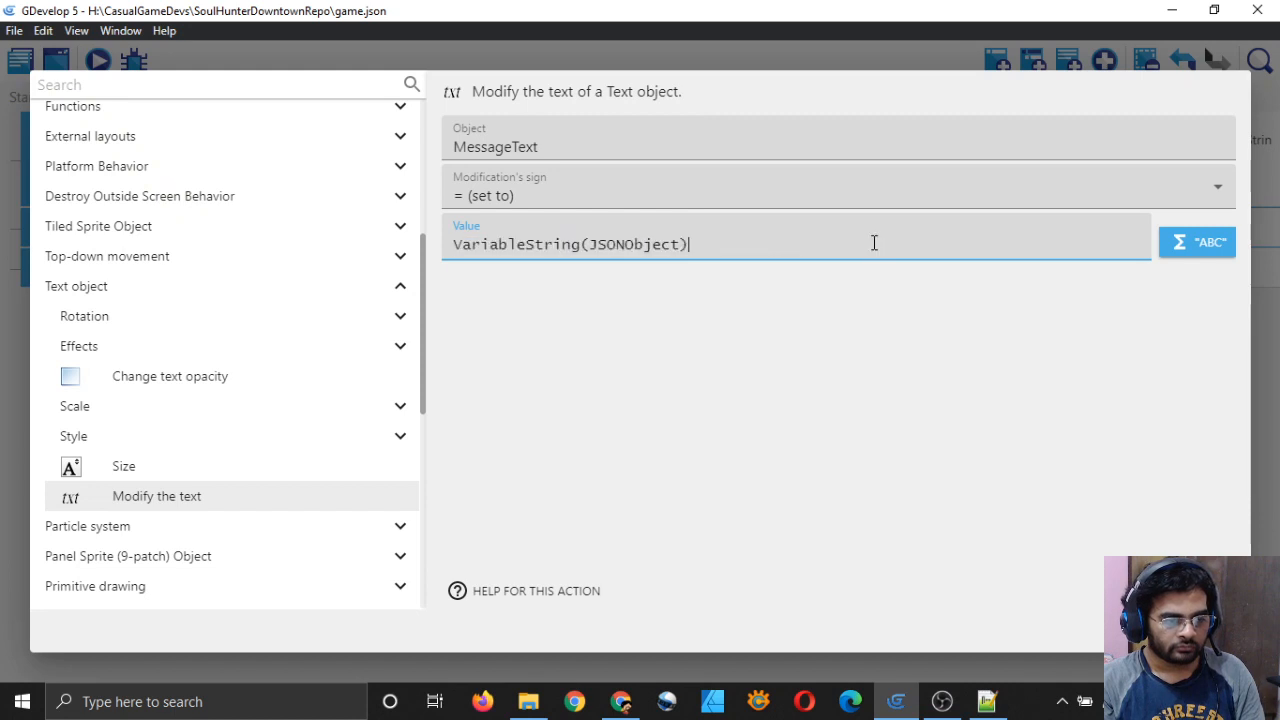
{"action": "key", "text": "Left"}
{"action": "type", "text": "[]"}
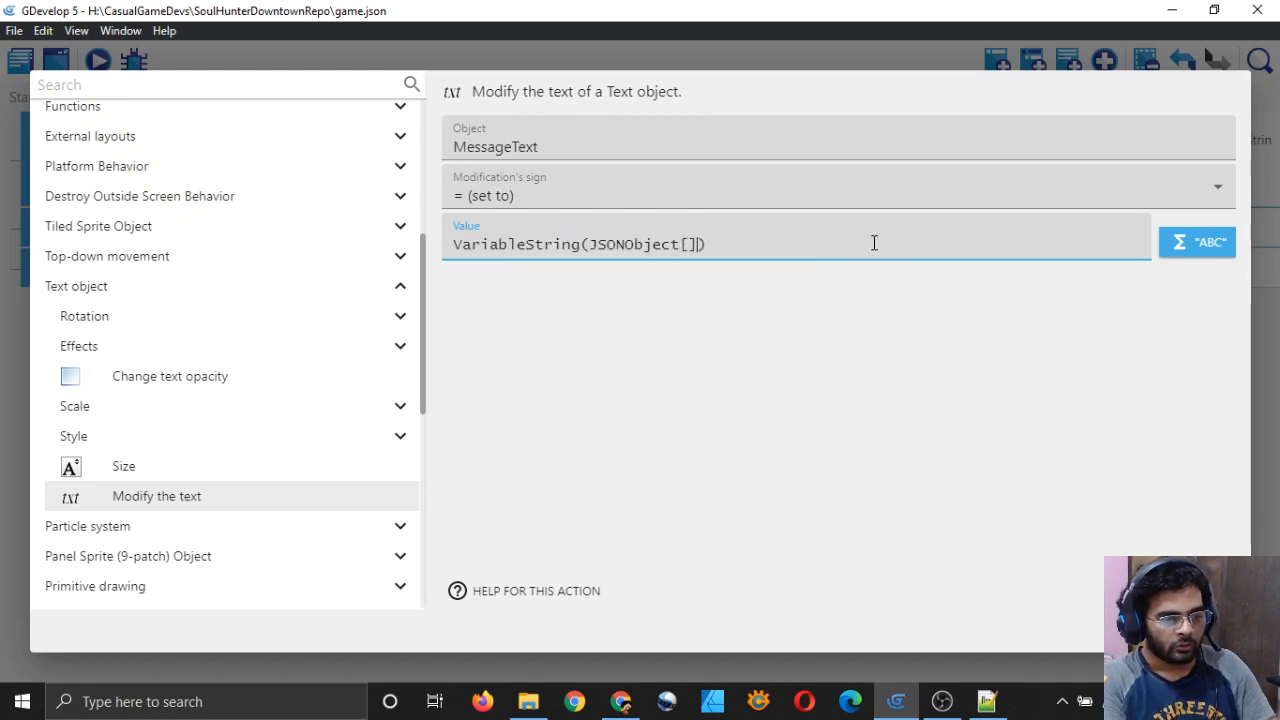
{"action": "type", "text": "\"\""}
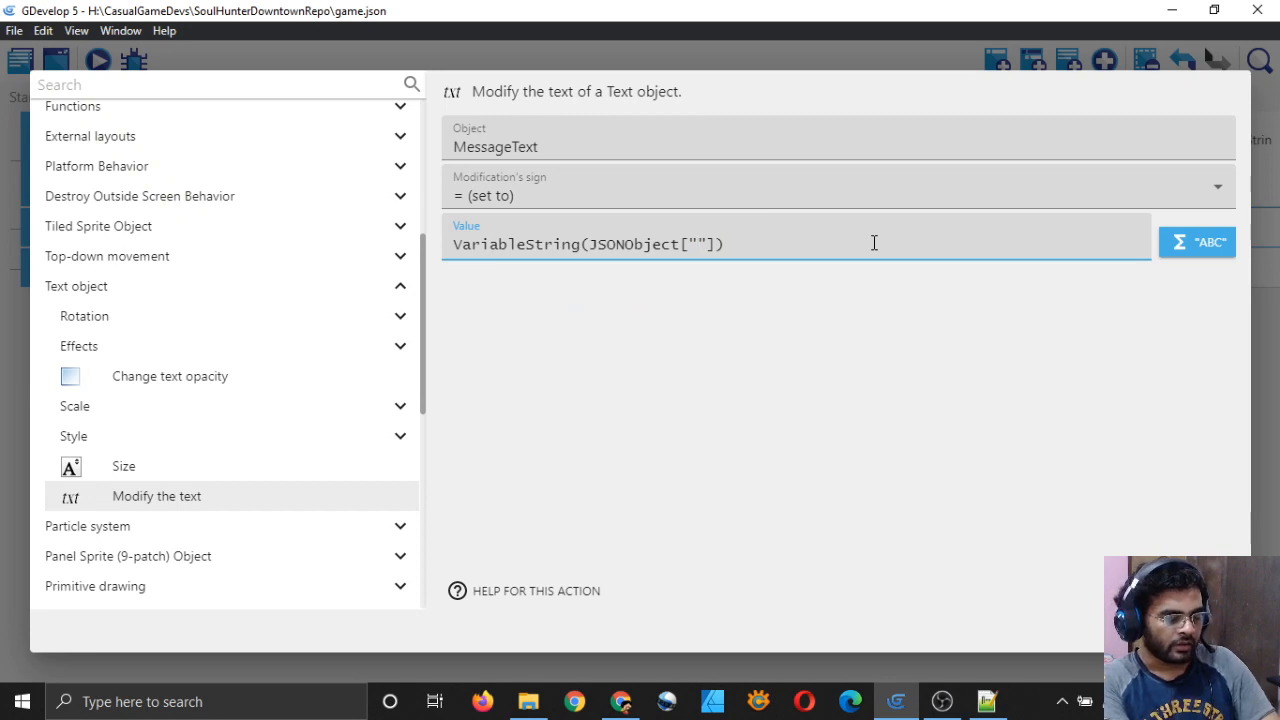
{"action": "type", "text": "message"}
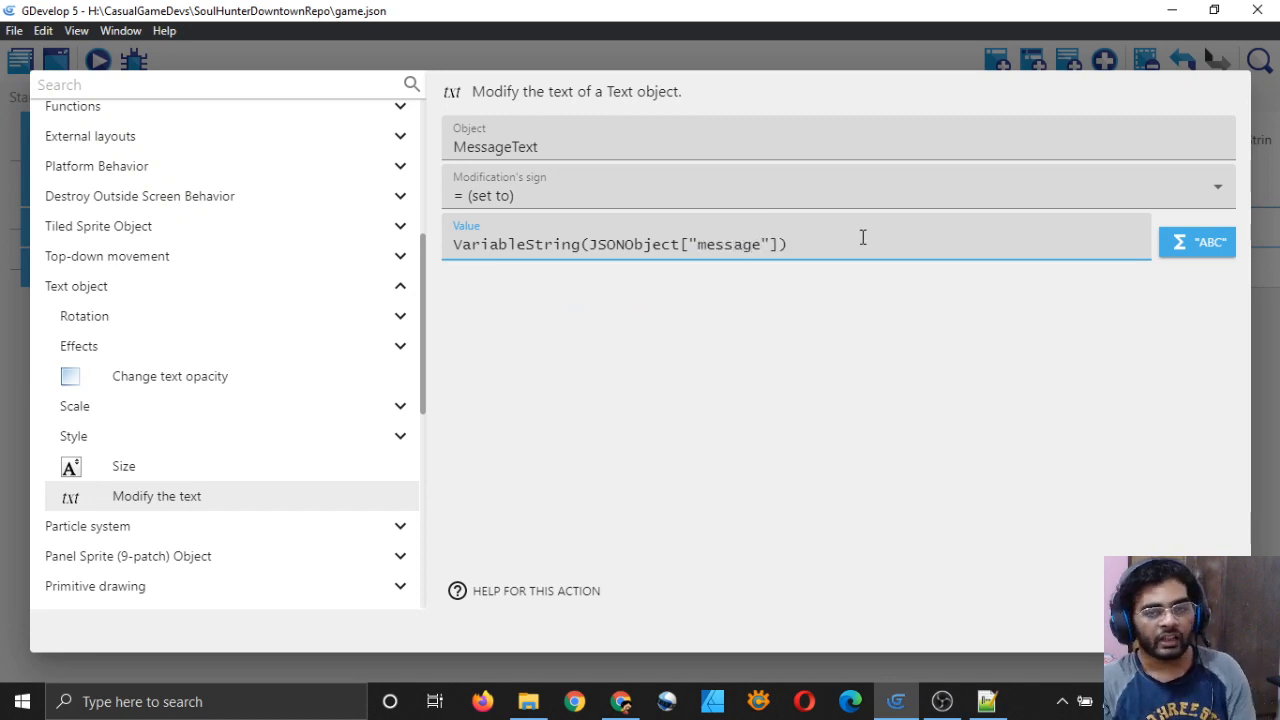
{"action": "left_click", "coordinate": [791, 364]}
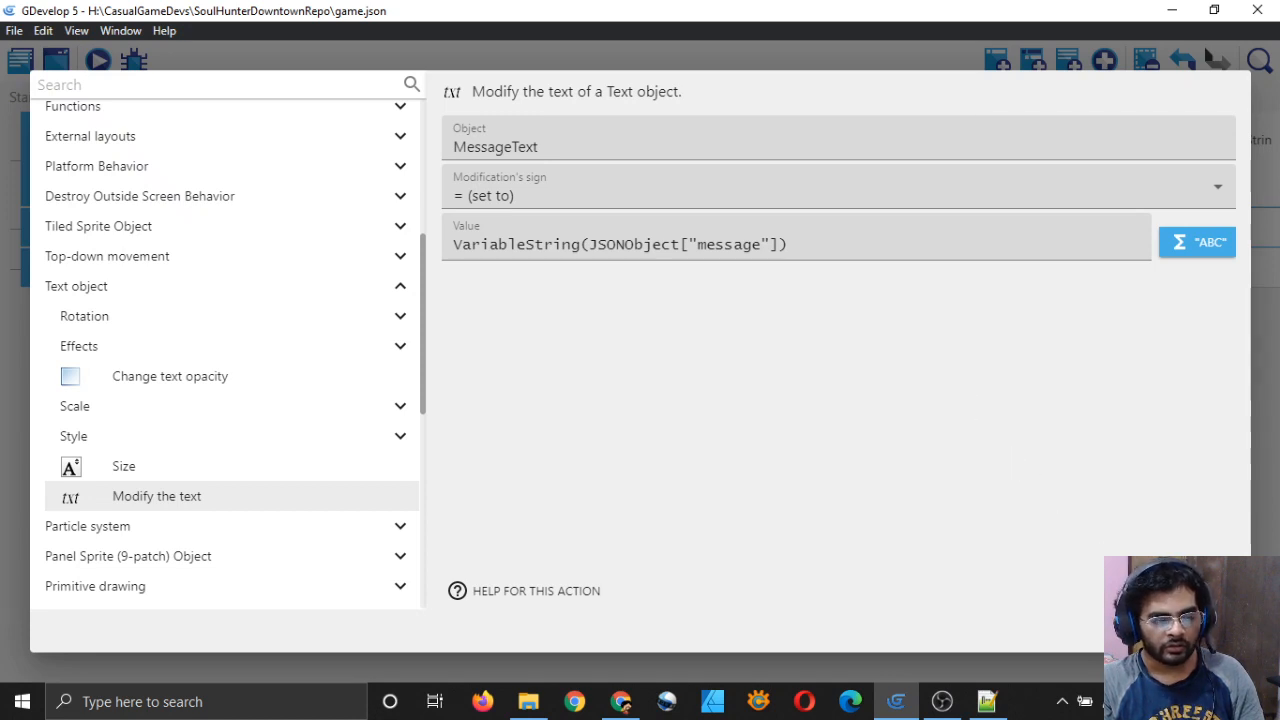
{"action": "left_click", "coordinate": [1210, 631]}
{"action": "key", "text": "ctrl+s"}
Step: Copy the change-text action into the success False event and save
{"action": "right_click", "coordinate": [556, 220]}
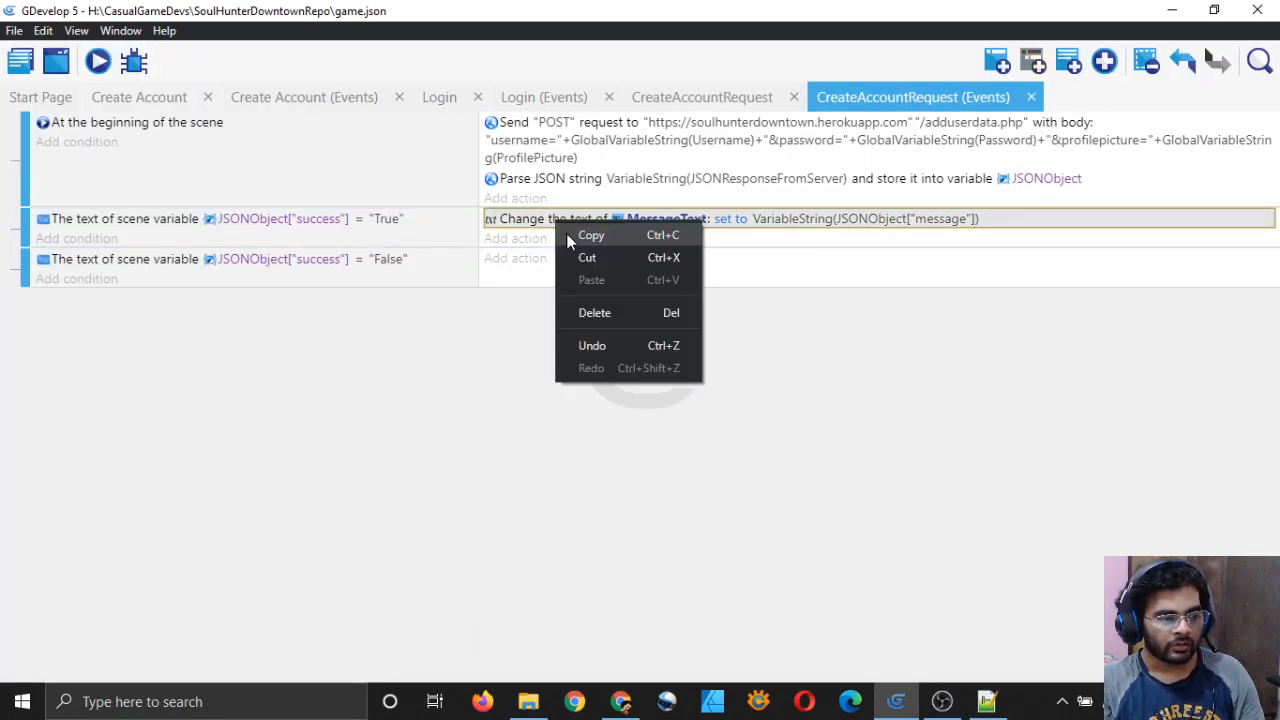
{"action": "left_click", "coordinate": [566, 235]}
{"action": "left_click", "coordinate": [560, 270]}
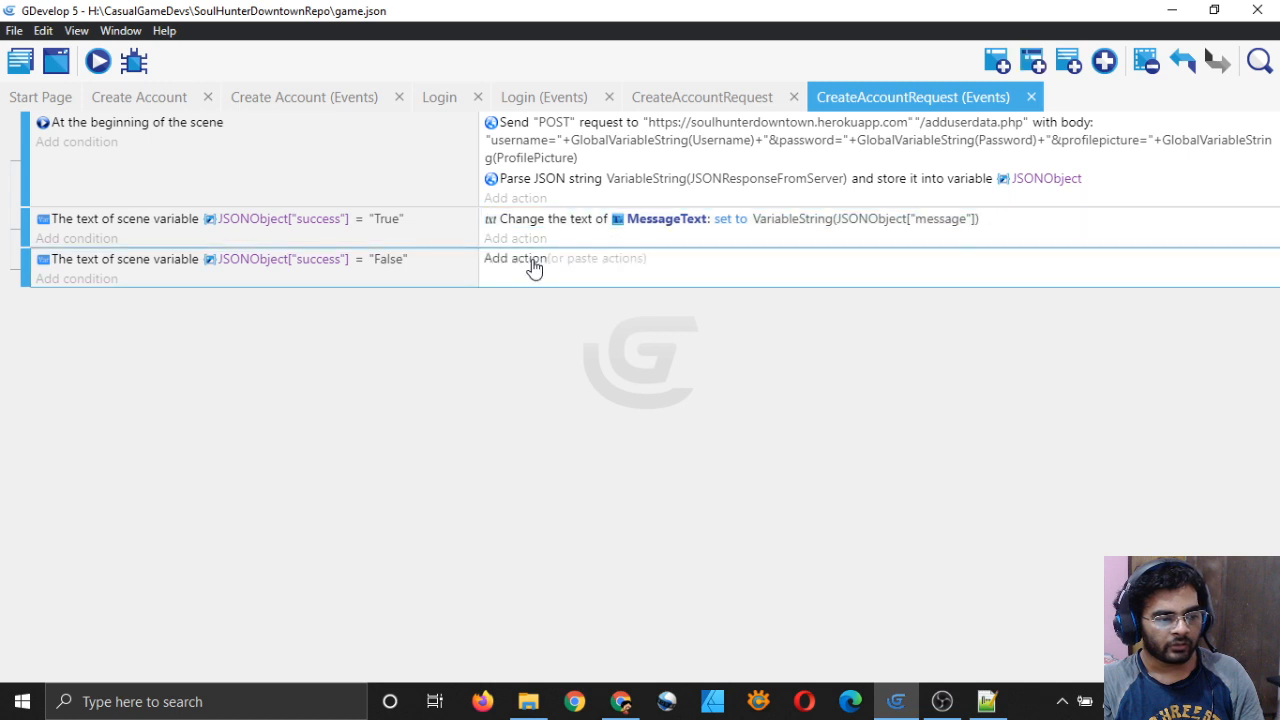
{"action": "key", "text": "ctrl+v"}
{"action": "key", "text": "ctrl+s"}
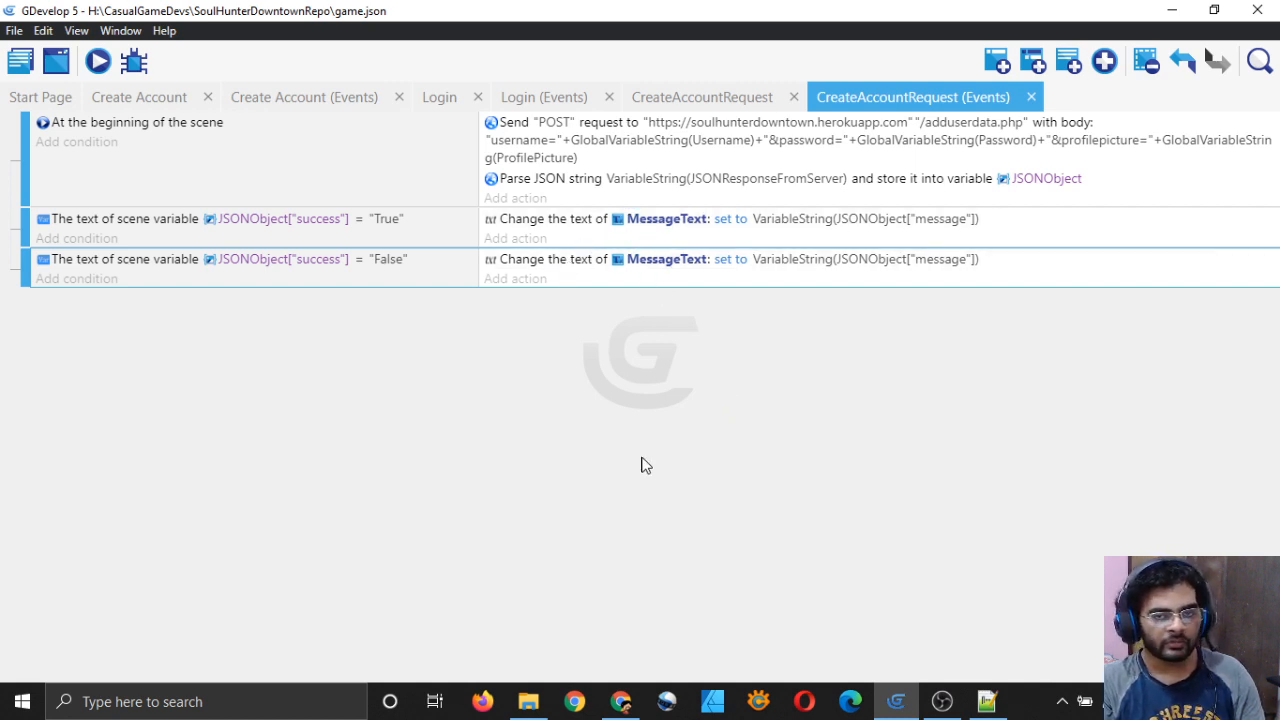
{"action": "left_click", "coordinate": [305, 102]}
Step: Preview the Create Account scene, choosing the triangle picture and entering a test username
{"action": "left_click", "coordinate": [167, 104]}
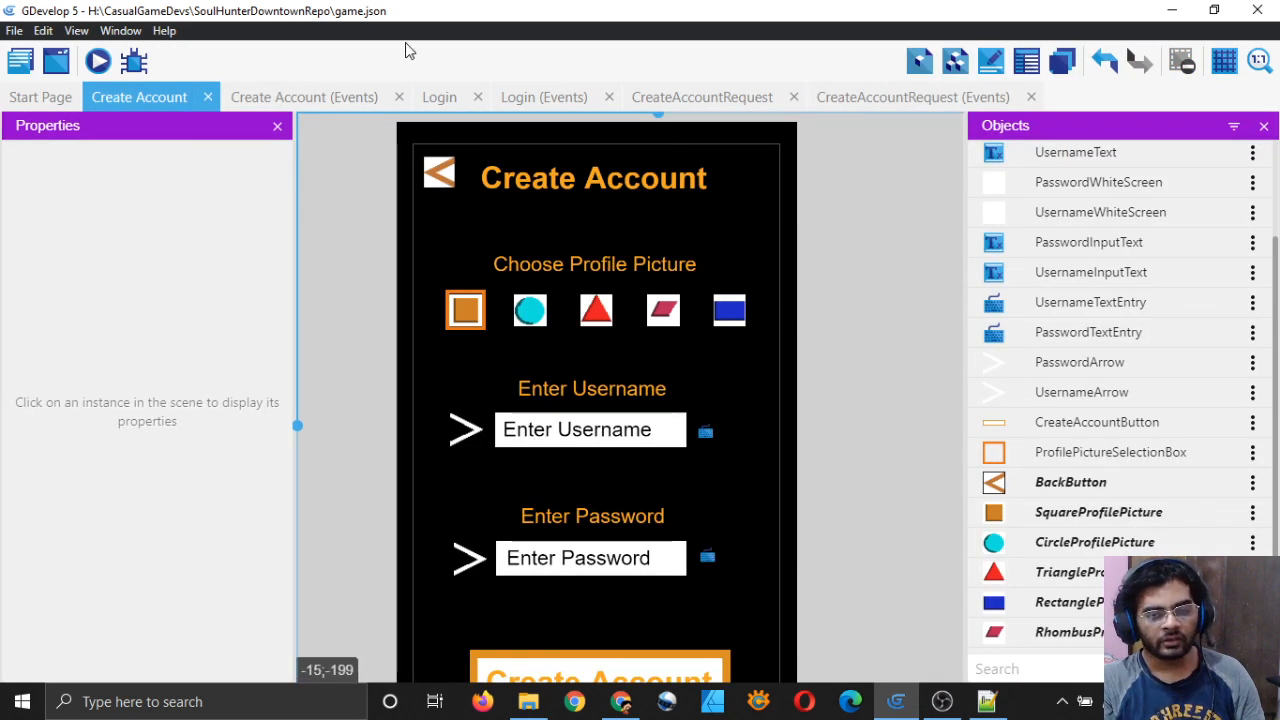
{"action": "left_click", "coordinate": [99, 61]}
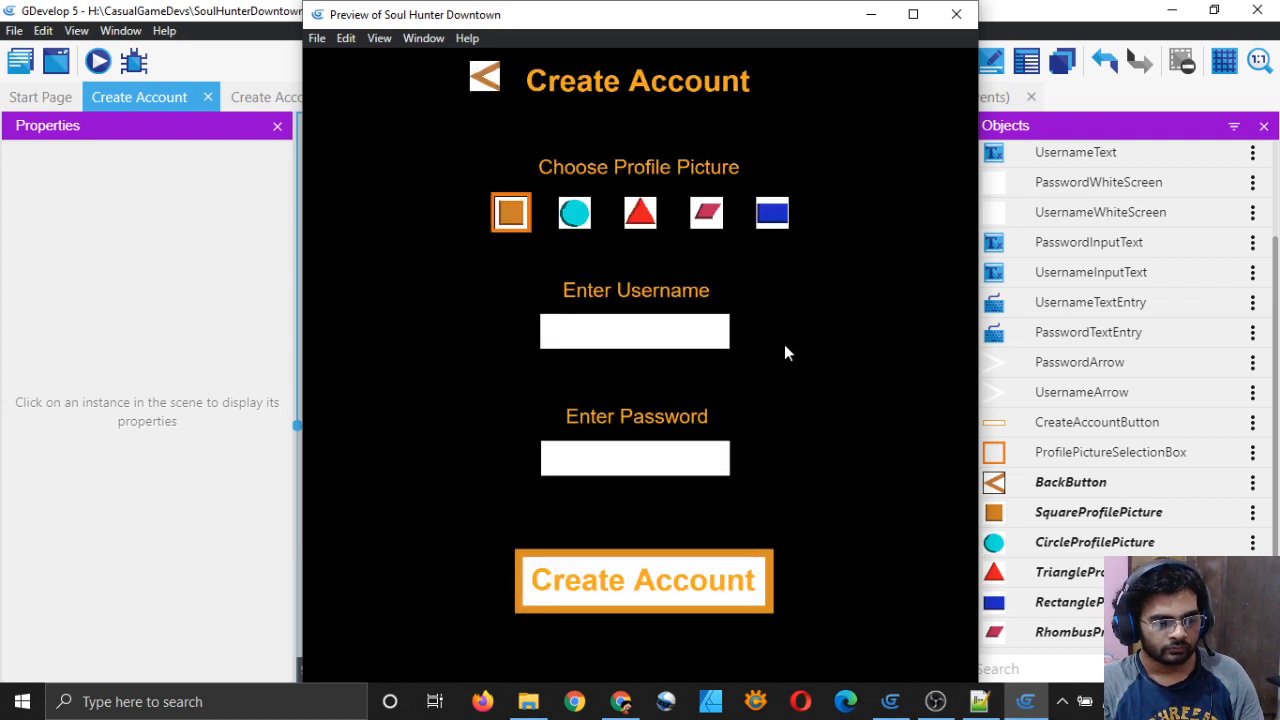
{"action": "left_click", "coordinate": [648, 222]}
{"action": "left_click", "coordinate": [657, 336]}
{"action": "type", "text": "ayushraj"}
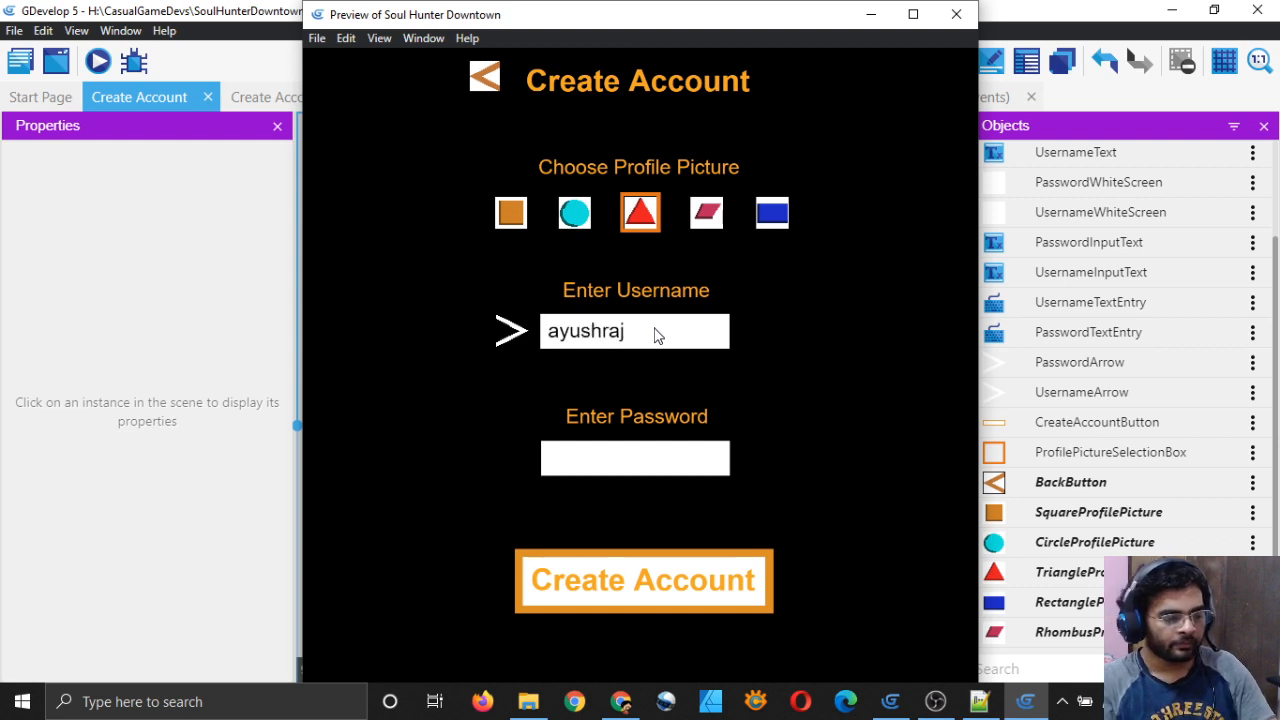
Step: Enter and correct a test password, then close the preview
{"action": "left_click", "coordinate": [658, 457]}
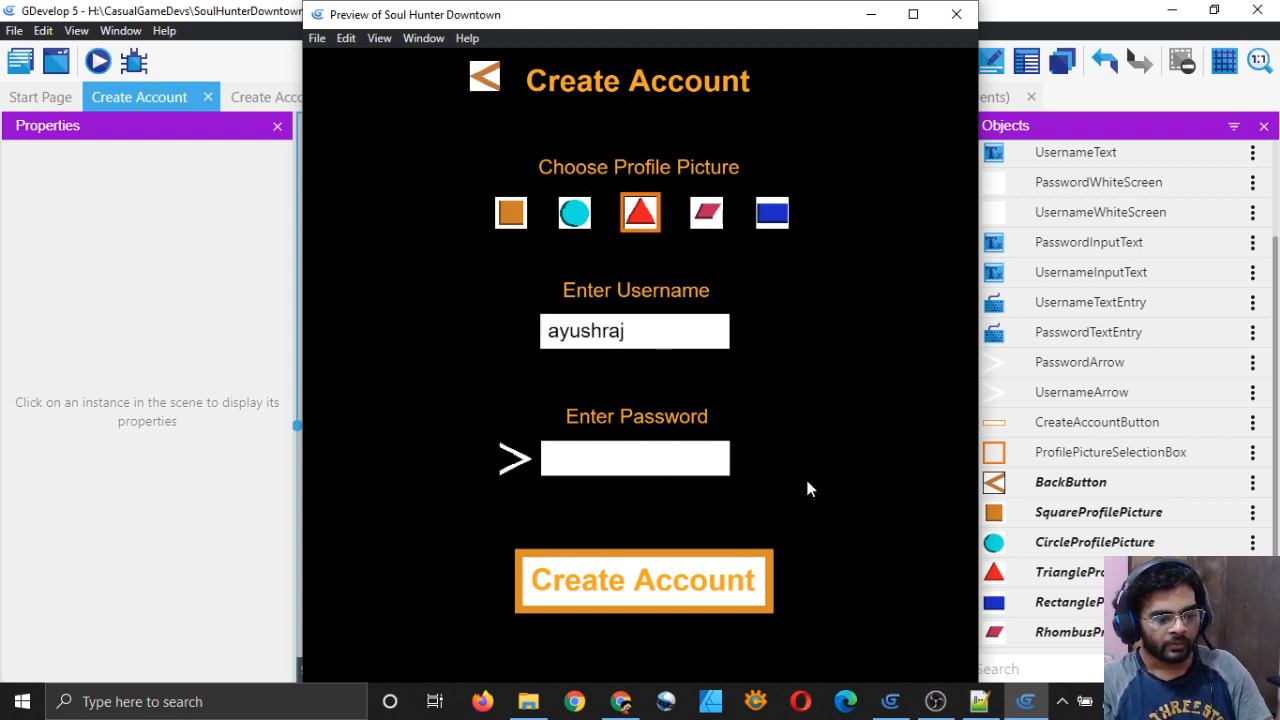
{"action": "type", "text": "pas"}
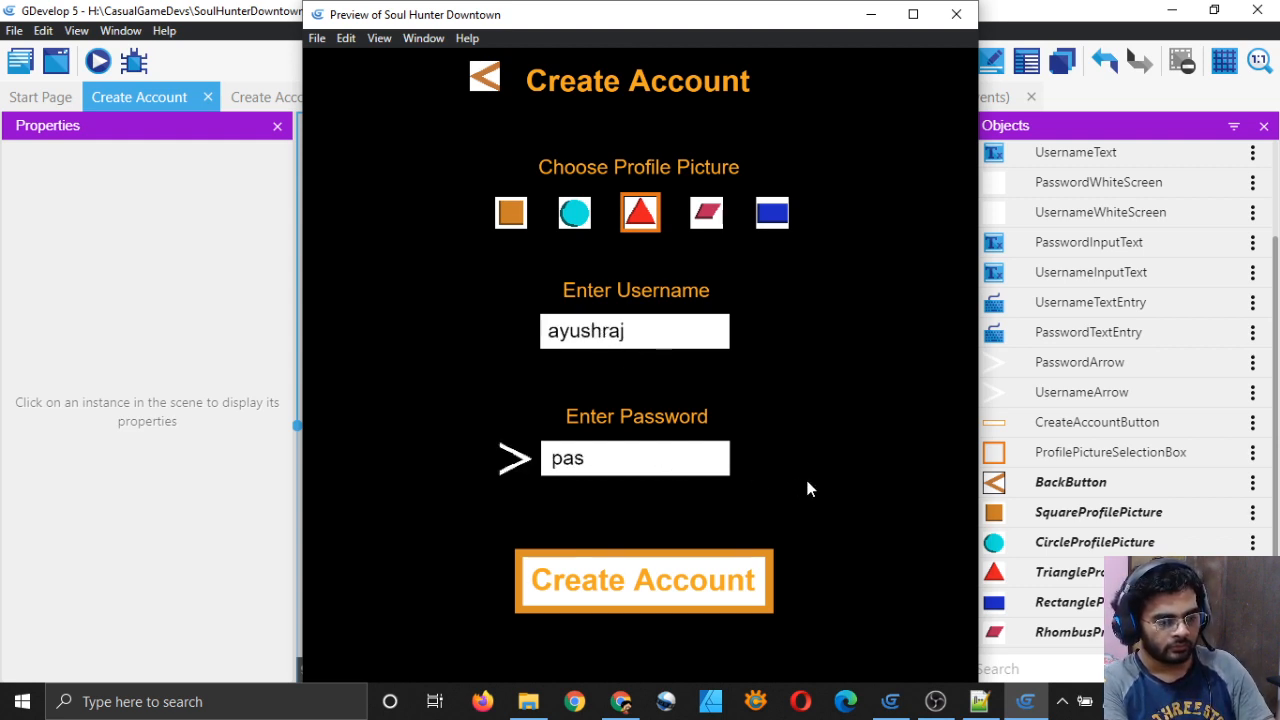
{"action": "type", "text": "wsword123"}
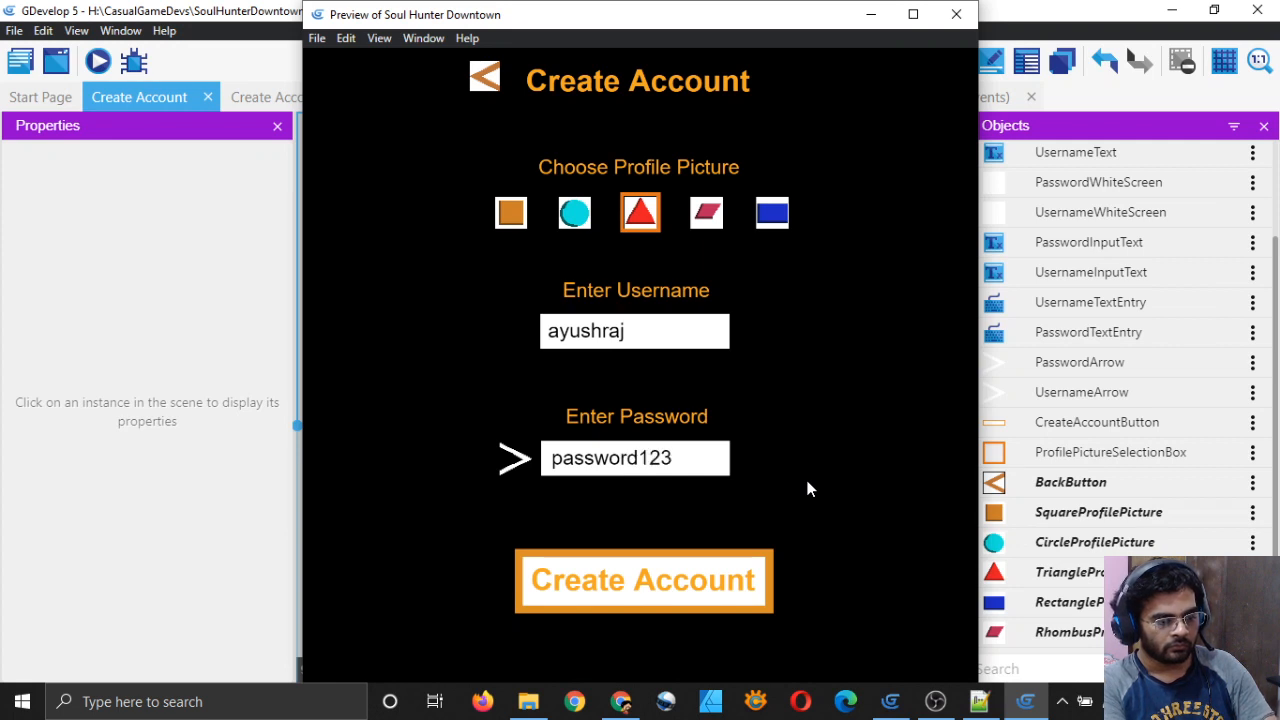
{"action": "type", "text": "4"}
{"action": "key", "text": "BackSpace"}
{"action": "key", "text": "BackSpace"}
{"action": "key", "text": "BackSpace"}
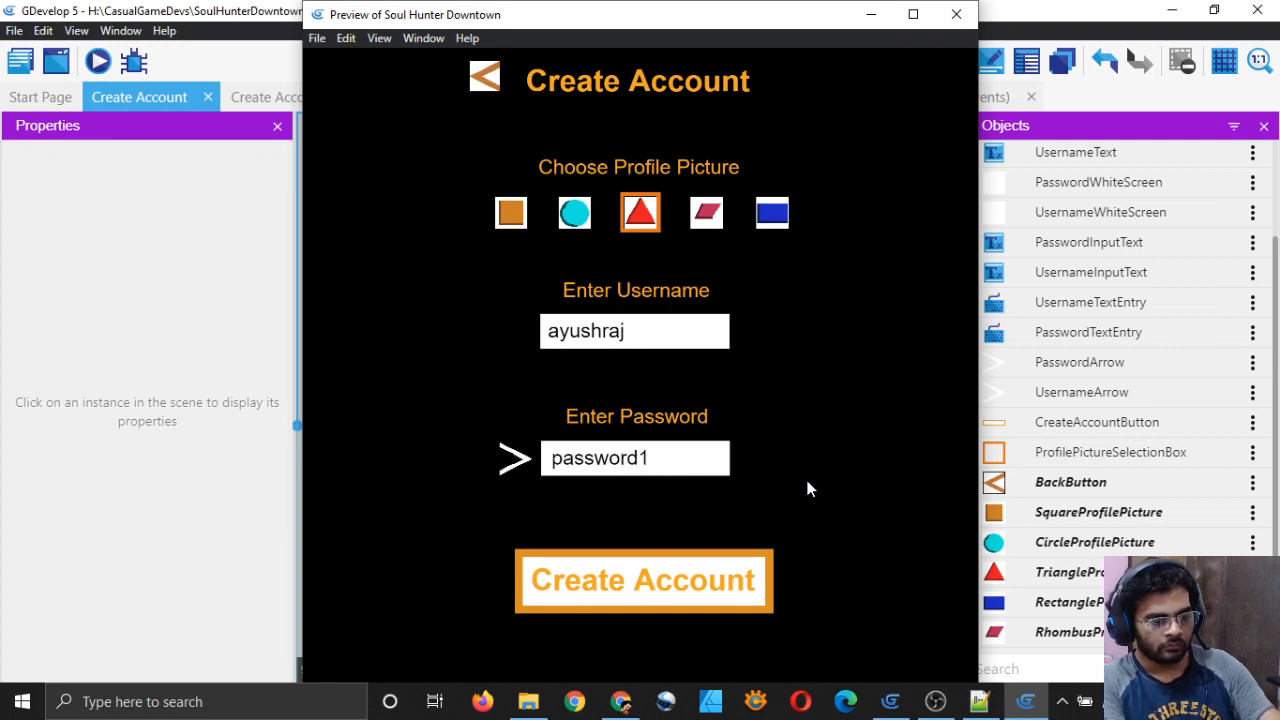
{"action": "type", "text": "656"}
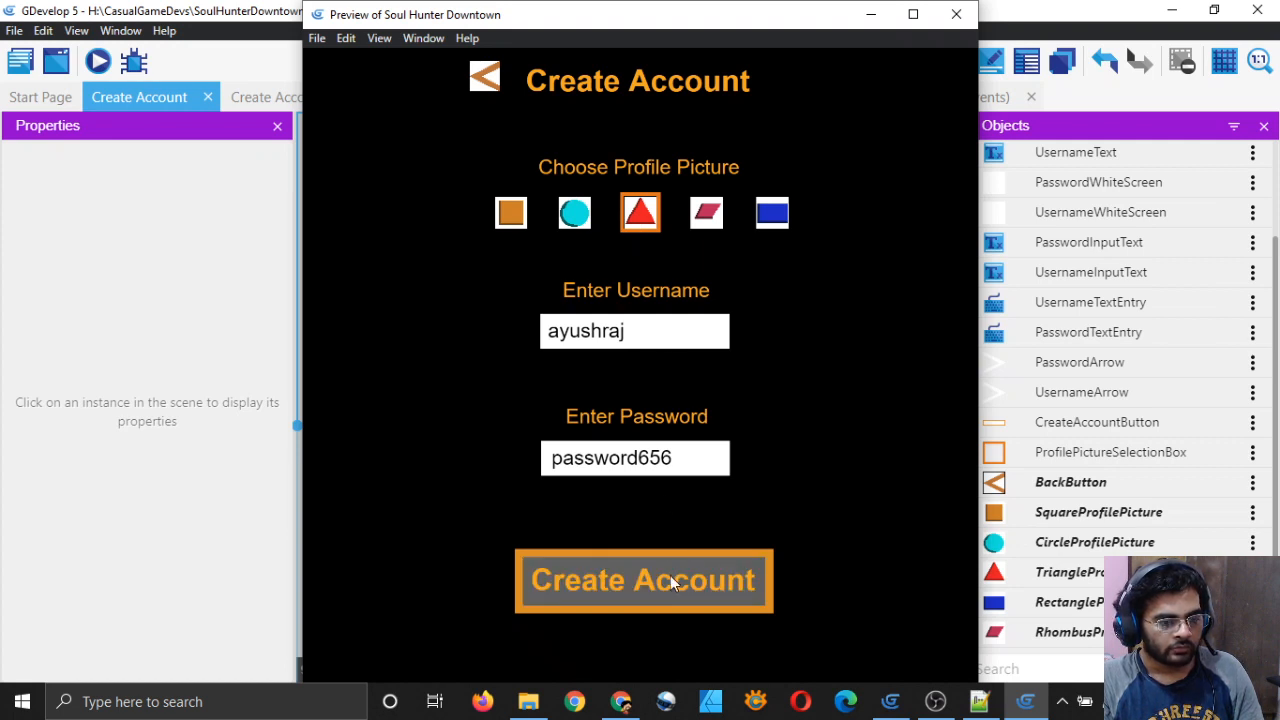
{"action": "left_click", "coordinate": [956, 14]}
{"action": "left_click", "coordinate": [359, 98]}
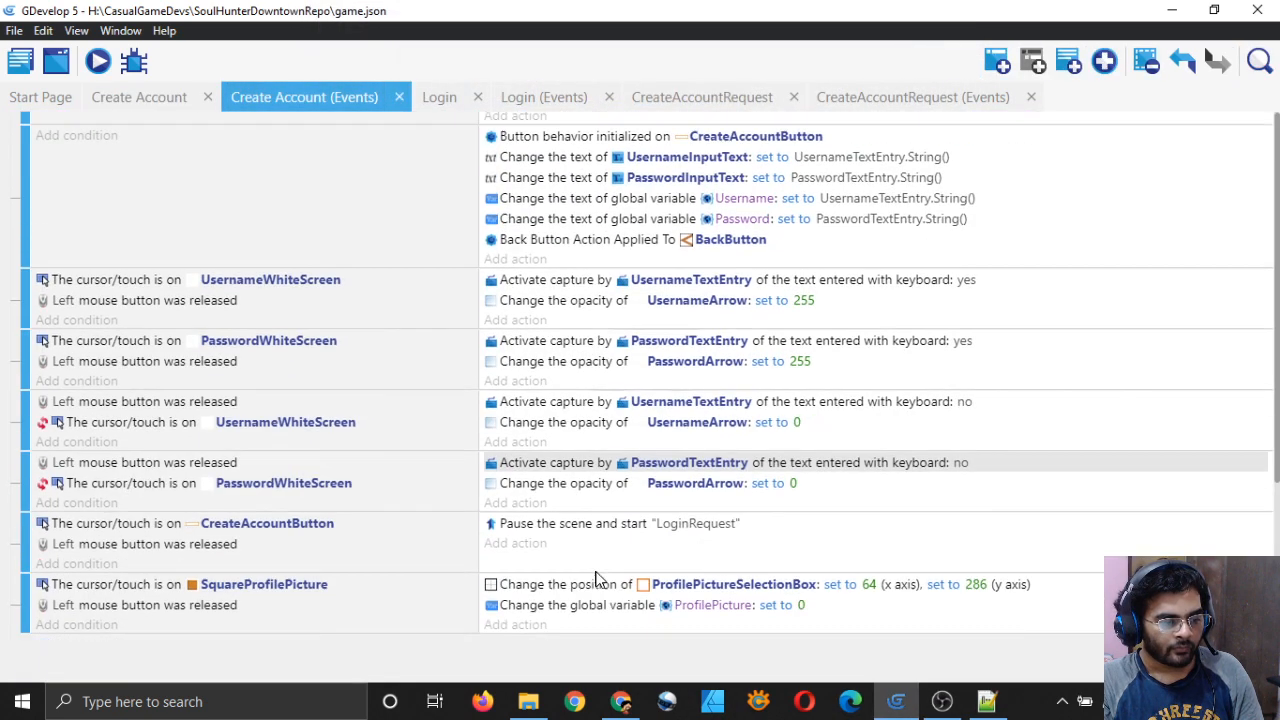
Step: Make the button's 'Pause the scene and start' action target CreateAccountRequest instead of LoginRequest, and save the project
{"action": "scroll", "coordinate": [490, 590], "scroll_direction": "down", "scroll_amount": 4}
{"action": "scroll", "coordinate": [443, 449], "scroll_direction": "up", "scroll_amount": 3}
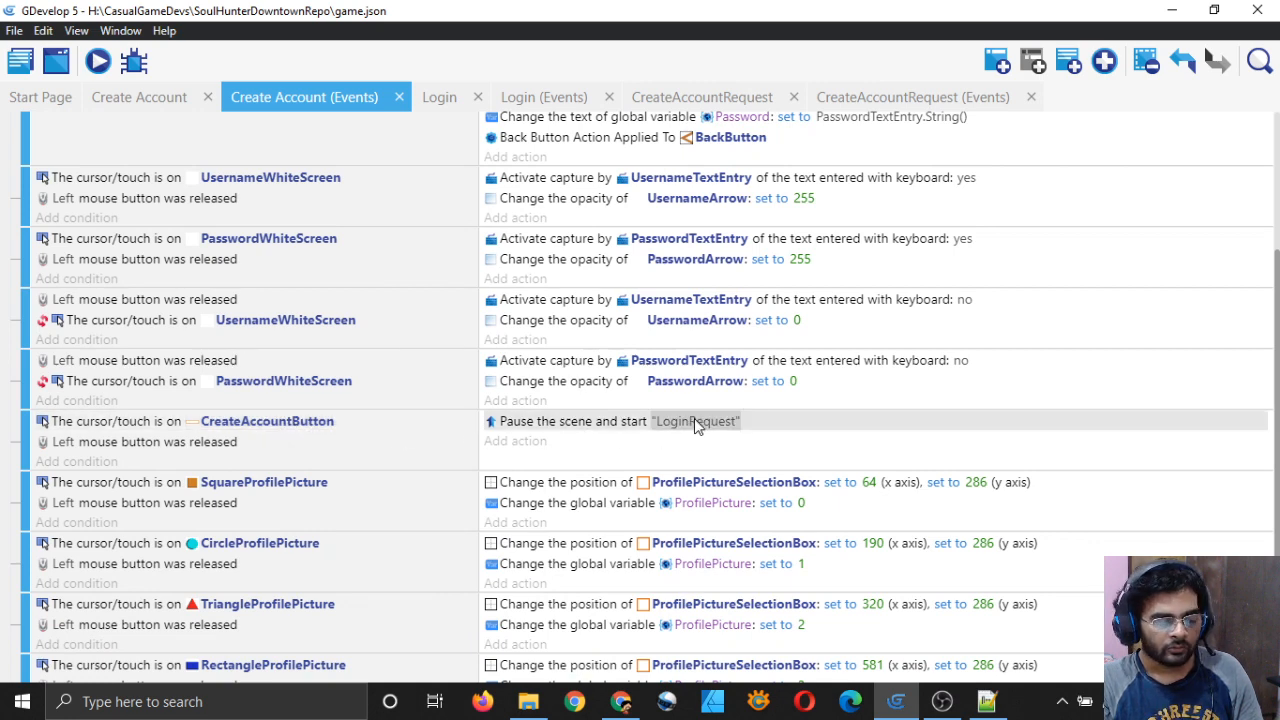
{"action": "double_click", "coordinate": [610, 421]}
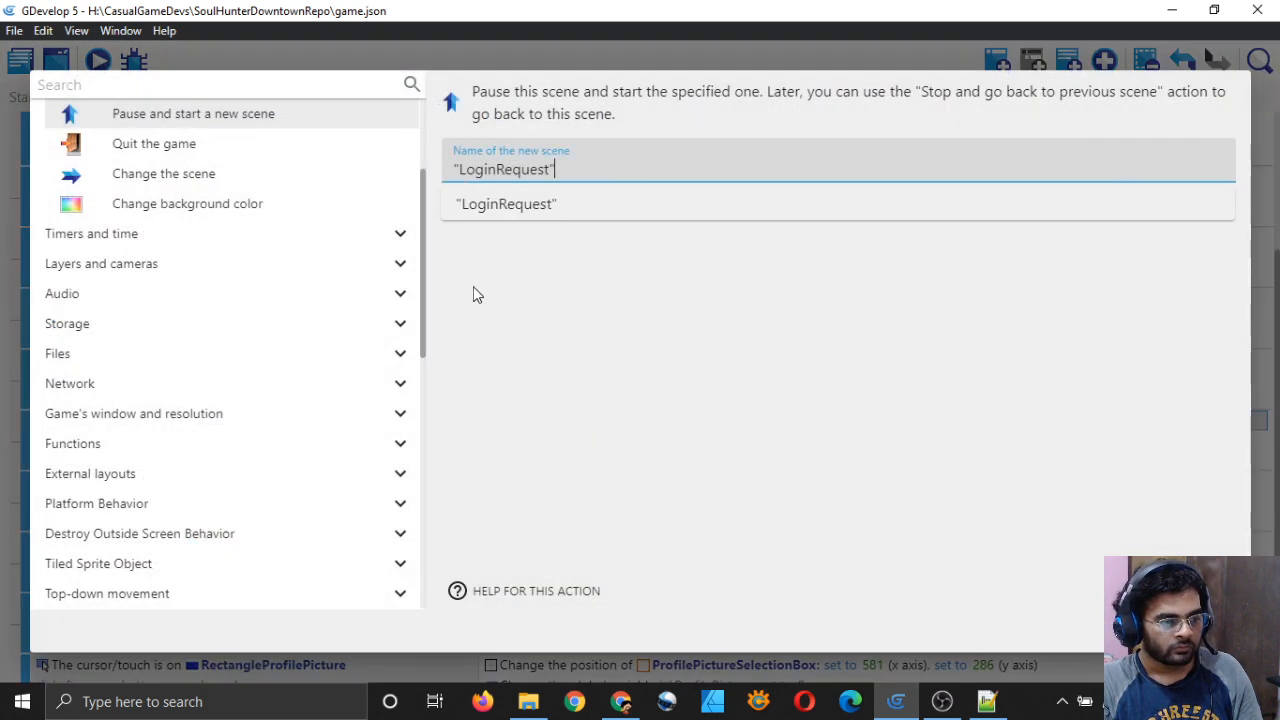
{"action": "left_click", "coordinate": [597, 357]}
{"action": "triple_click", "coordinate": [621, 174]}
{"action": "key", "text": "BackSpace"}
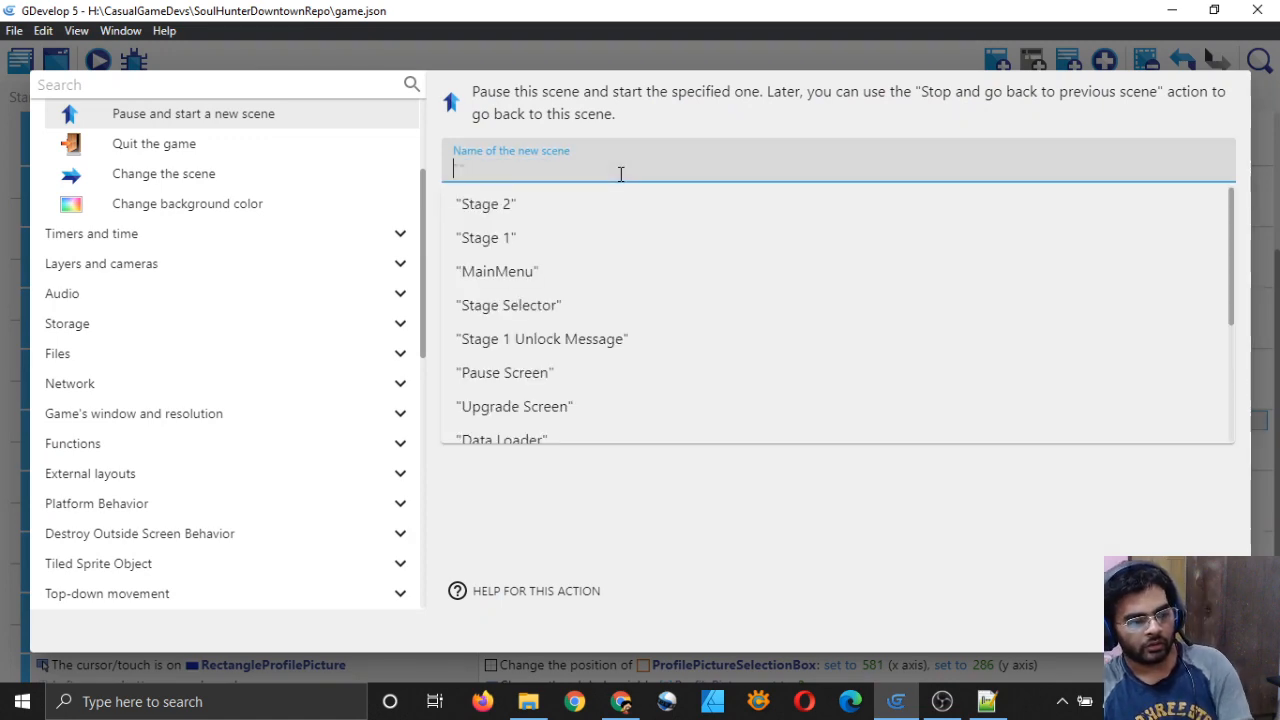
{"action": "scroll", "coordinate": [580, 380], "scroll_direction": "down", "scroll_amount": 3}
{"action": "left_click", "coordinate": [577, 430]}
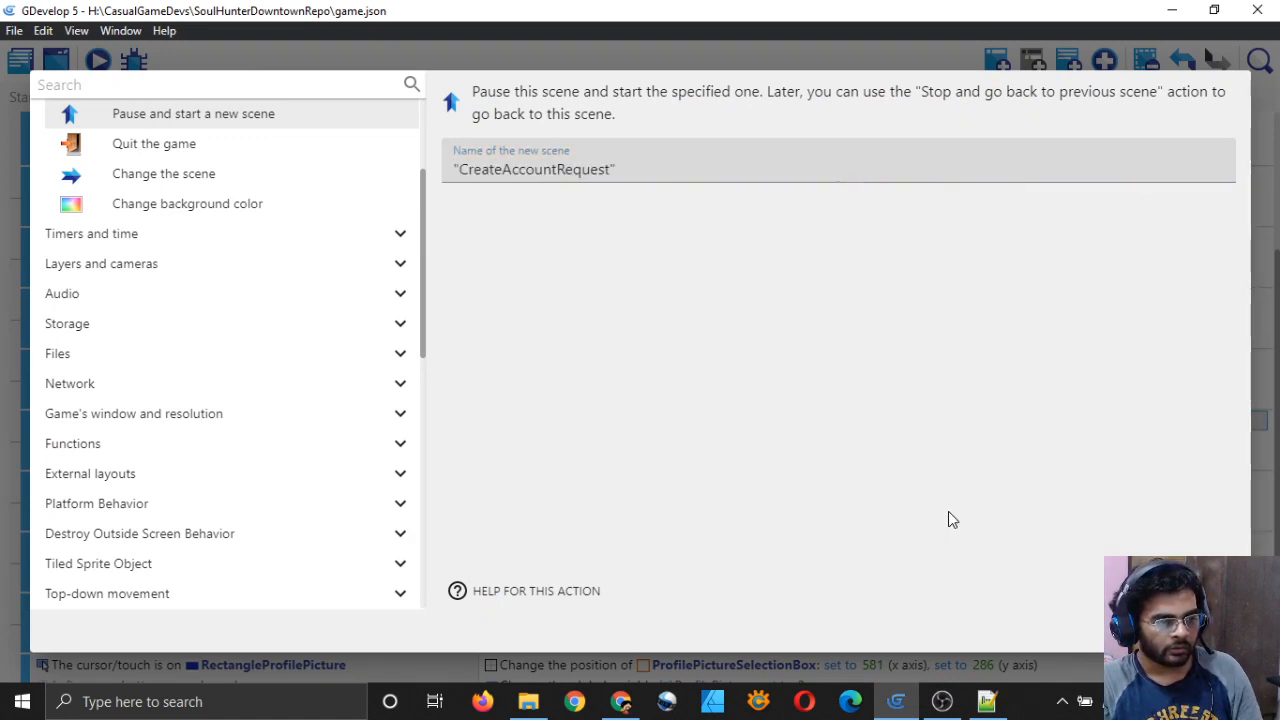
{"action": "key", "text": "Return"}
{"action": "key", "text": "ctrl+s"}
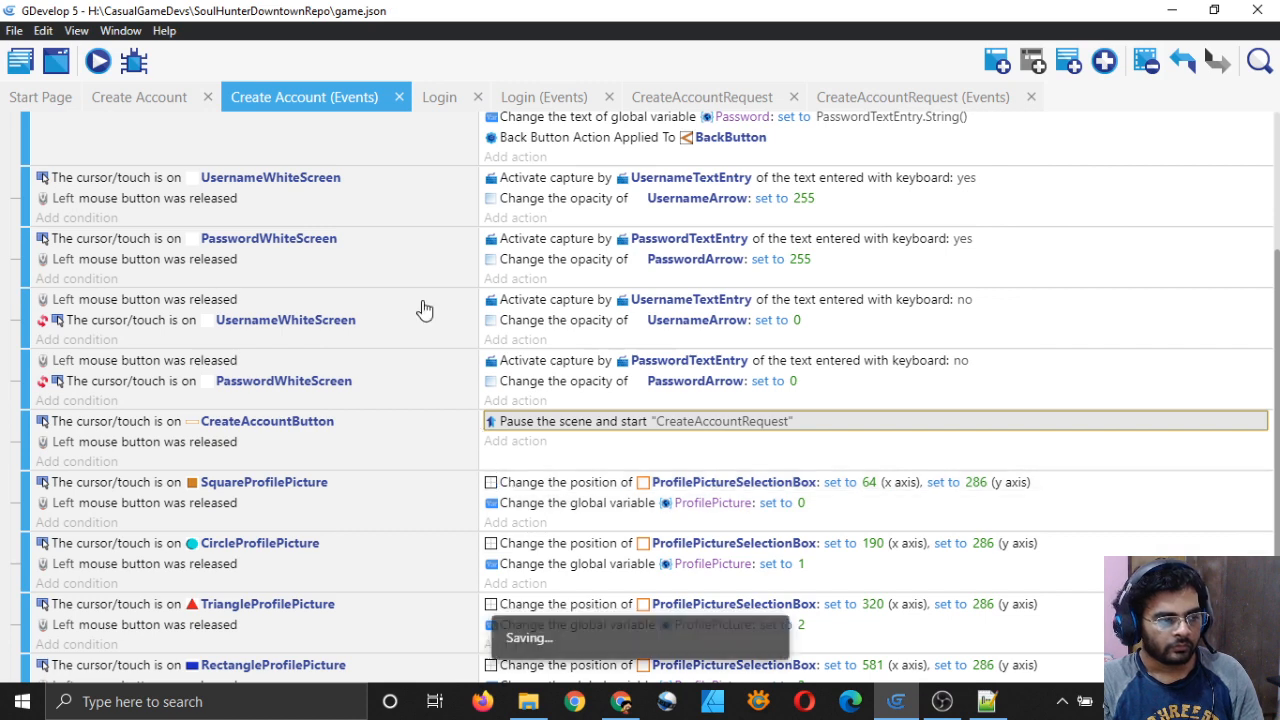
{"action": "left_click", "coordinate": [165, 97]}
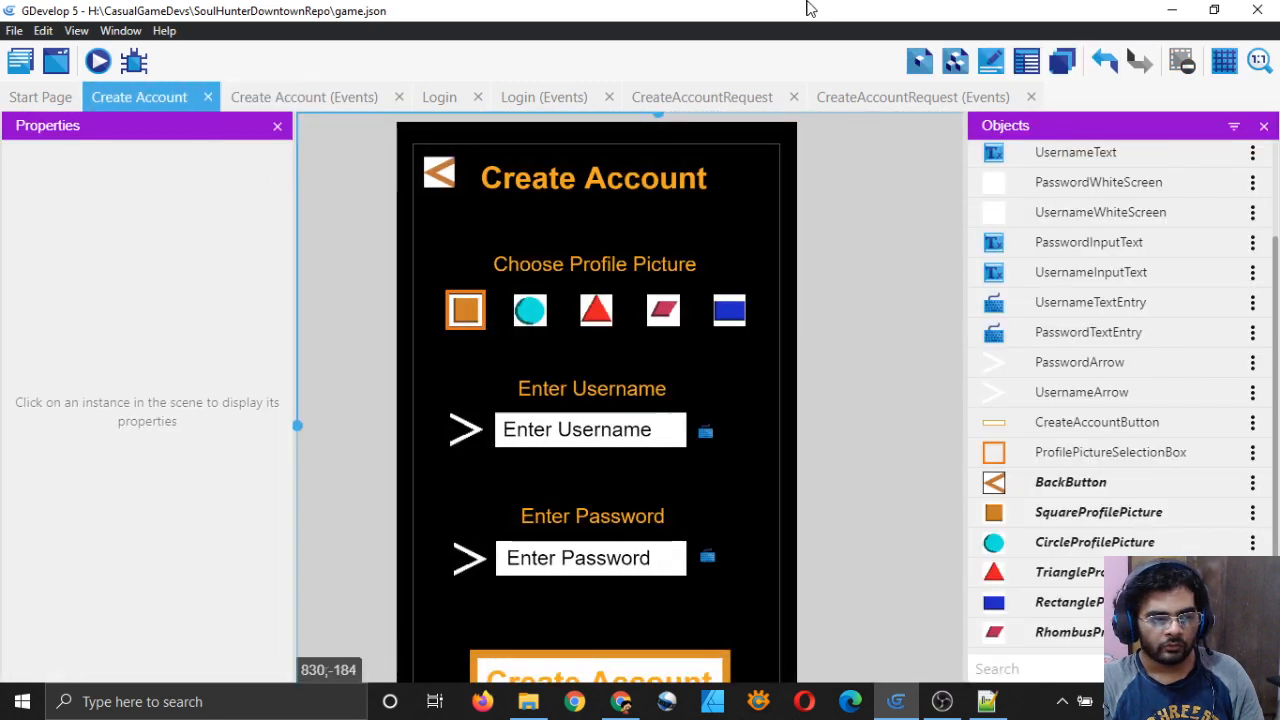
Step: Preview the game, pick the triangle profile picture, and enter a username
{"action": "left_click", "coordinate": [105, 62]}
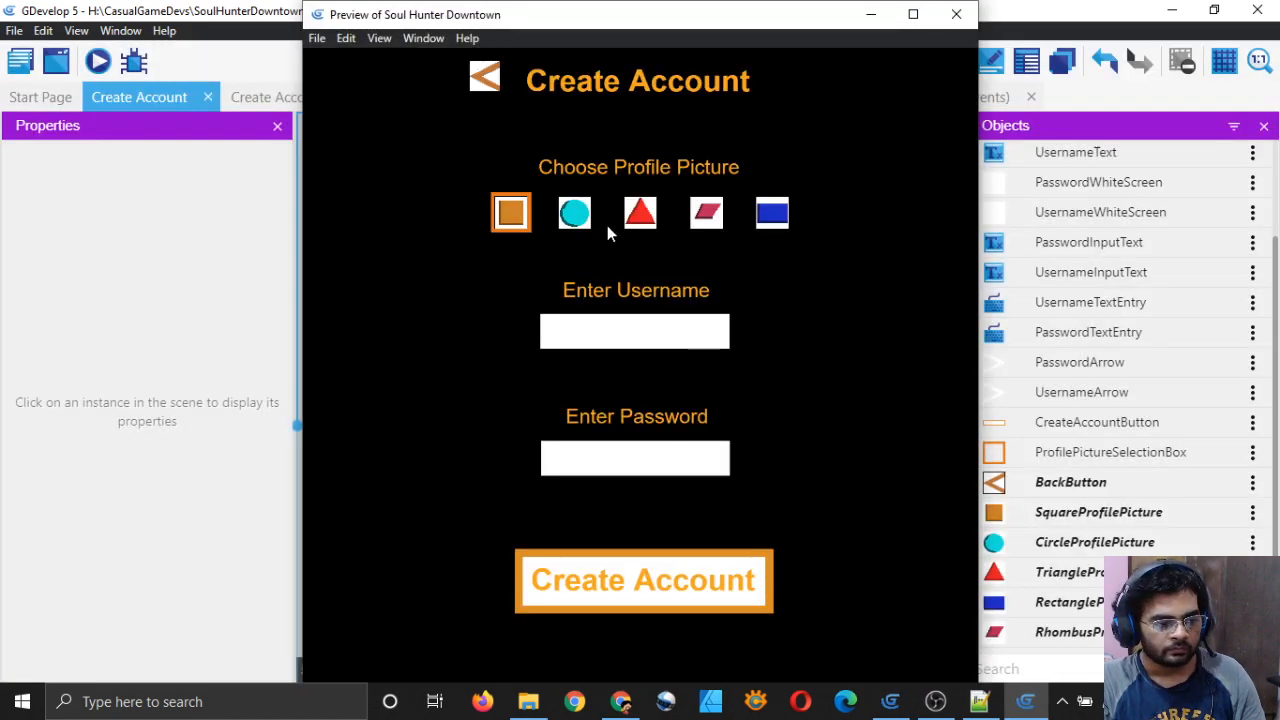
{"action": "left_click", "coordinate": [640, 213]}
{"action": "left_click", "coordinate": [655, 335]}
{"action": "type", "text": "ayushrsj"}
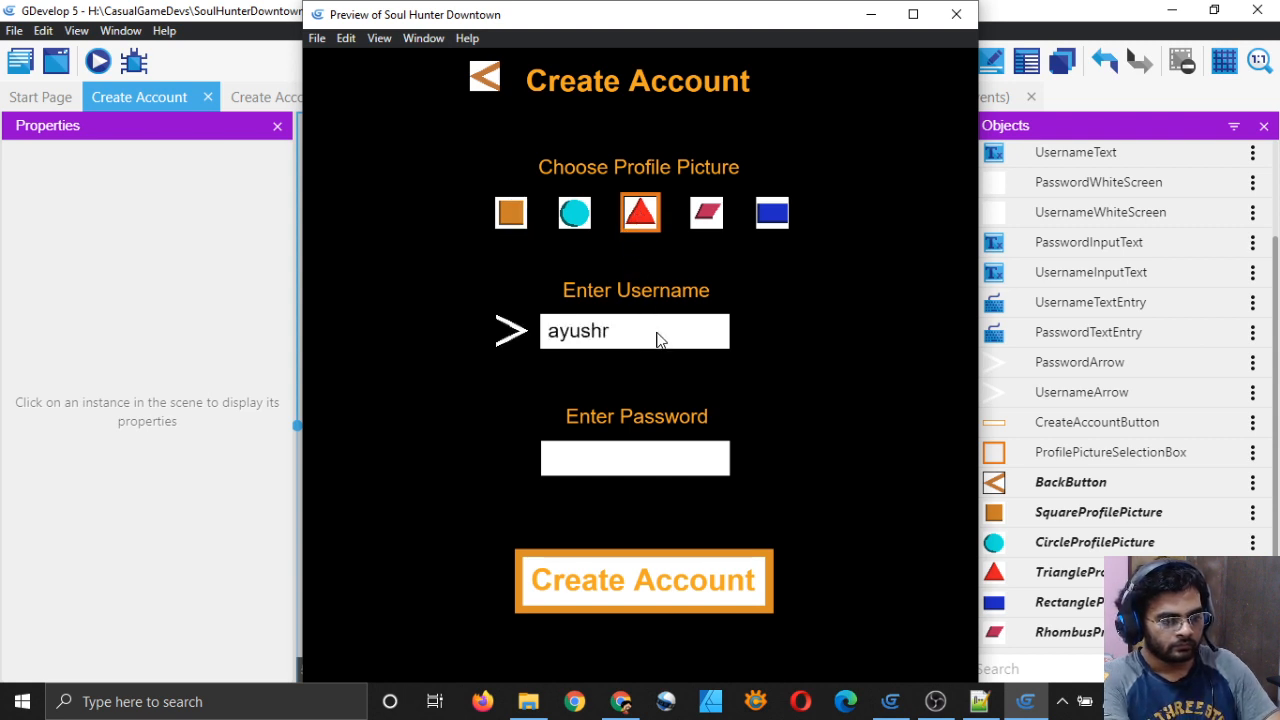
{"action": "key", "text": "BackSpace"}
{"action": "key", "text": "BackSpace"}
{"action": "key", "text": "BackSpace"}
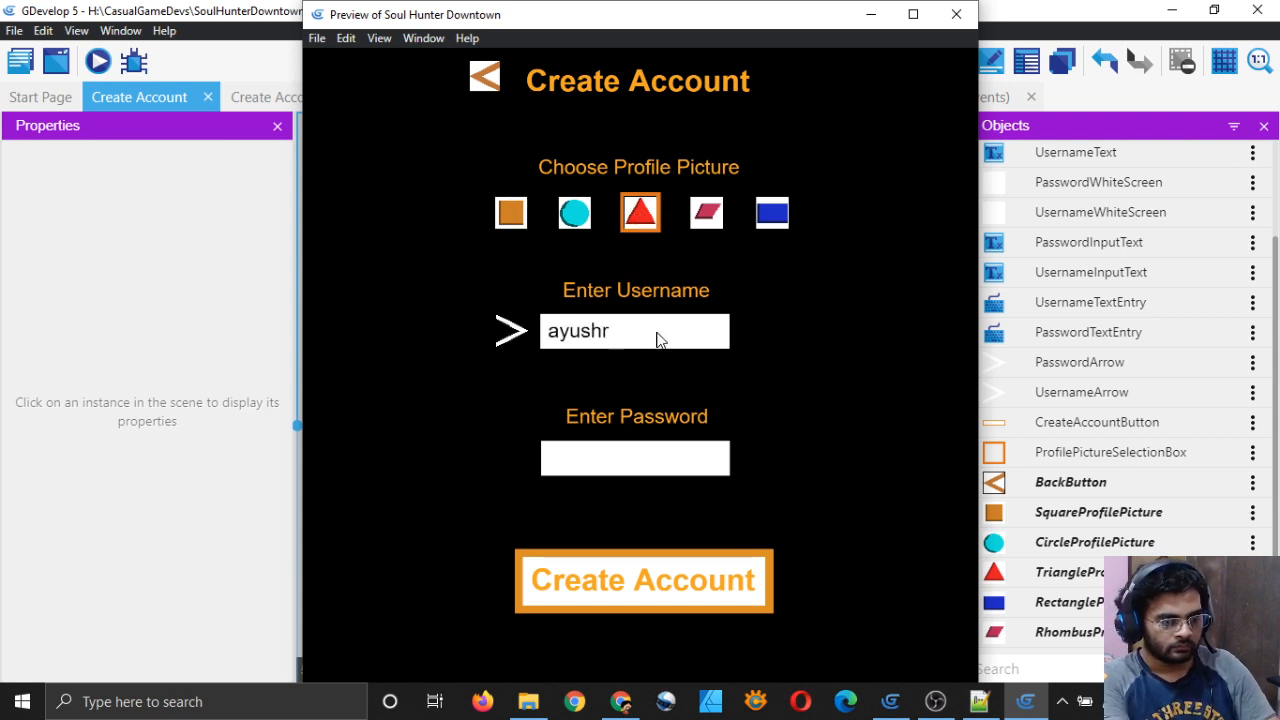
{"action": "type", "text": "aj"}
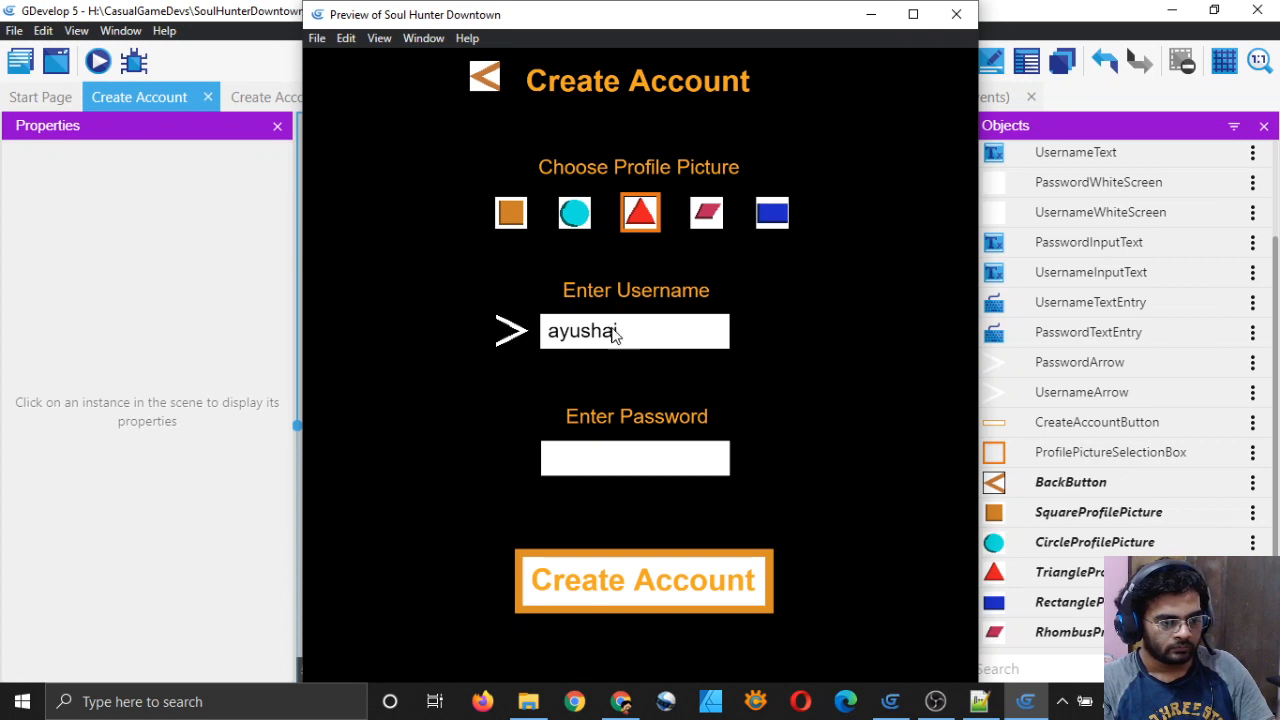
{"action": "type", "text": "r"}
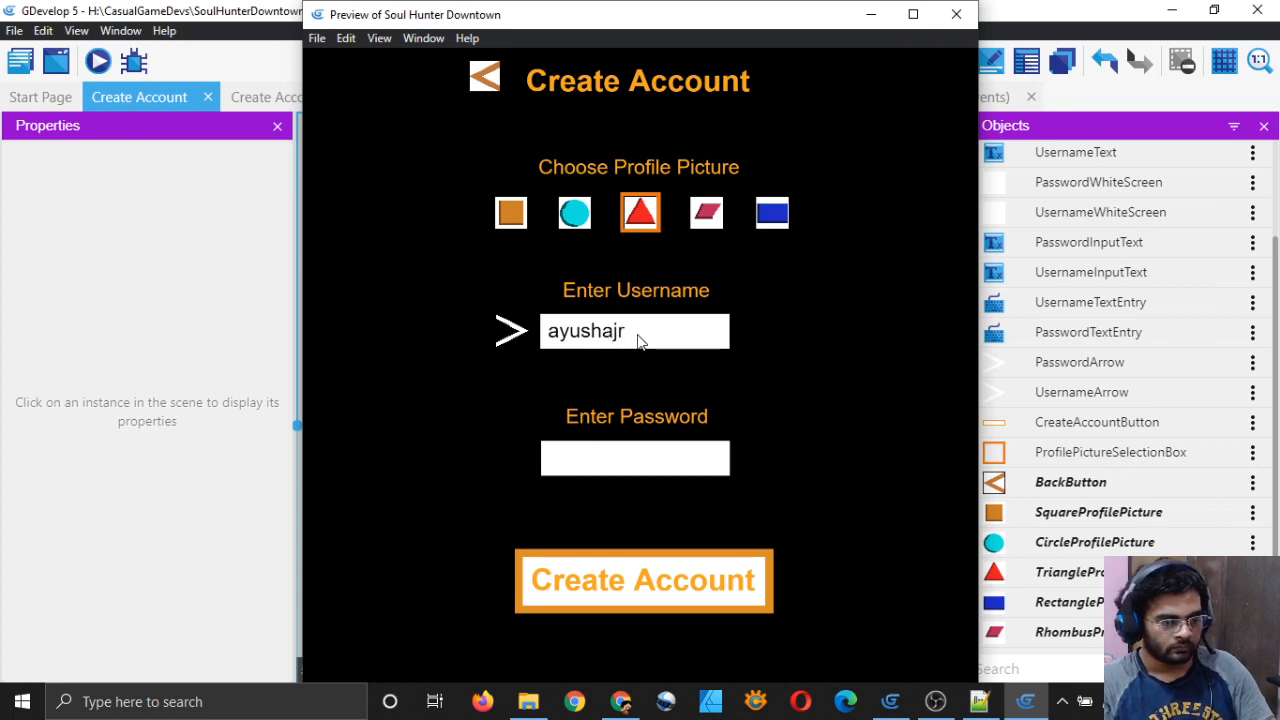
{"action": "key", "text": "BackSpace"}
{"action": "key", "text": "BackSpace"}
{"action": "key", "text": "BackSpace"}
{"action": "type", "text": "raj"}
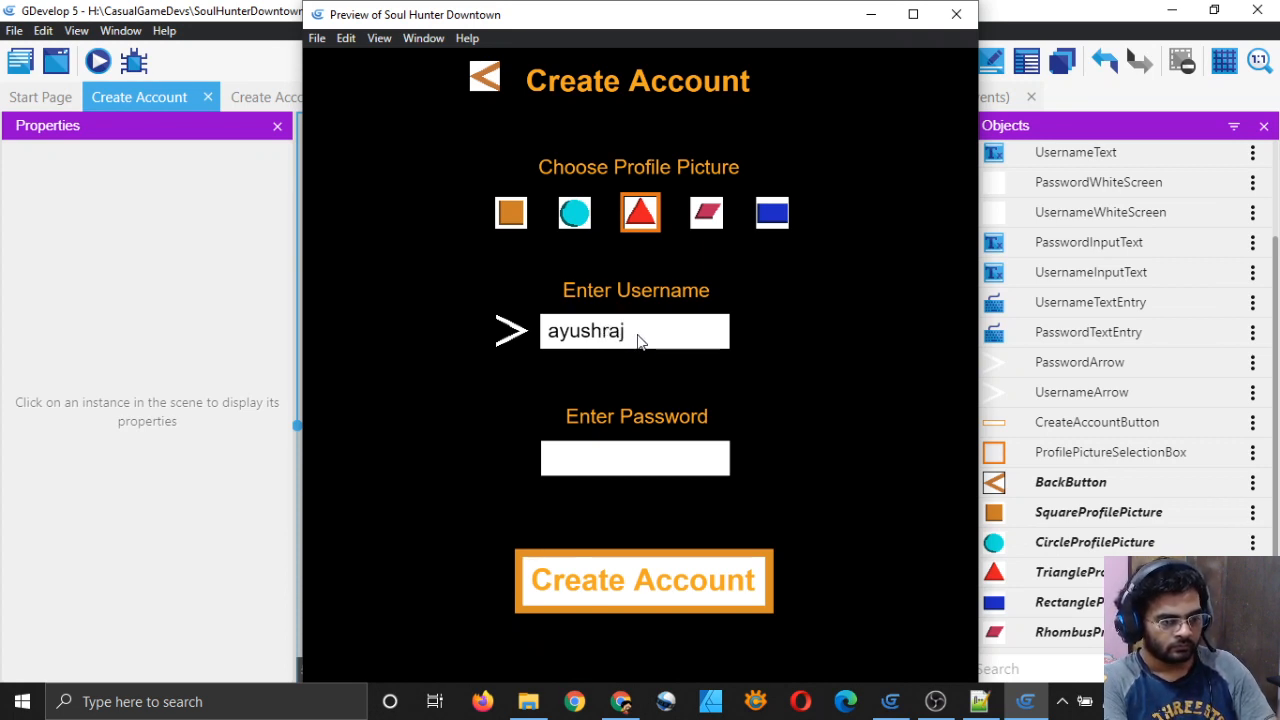
Step: Enter a password, submit the form, check for 'Account Created', then close the preview
{"action": "left_click", "coordinate": [642, 463]}
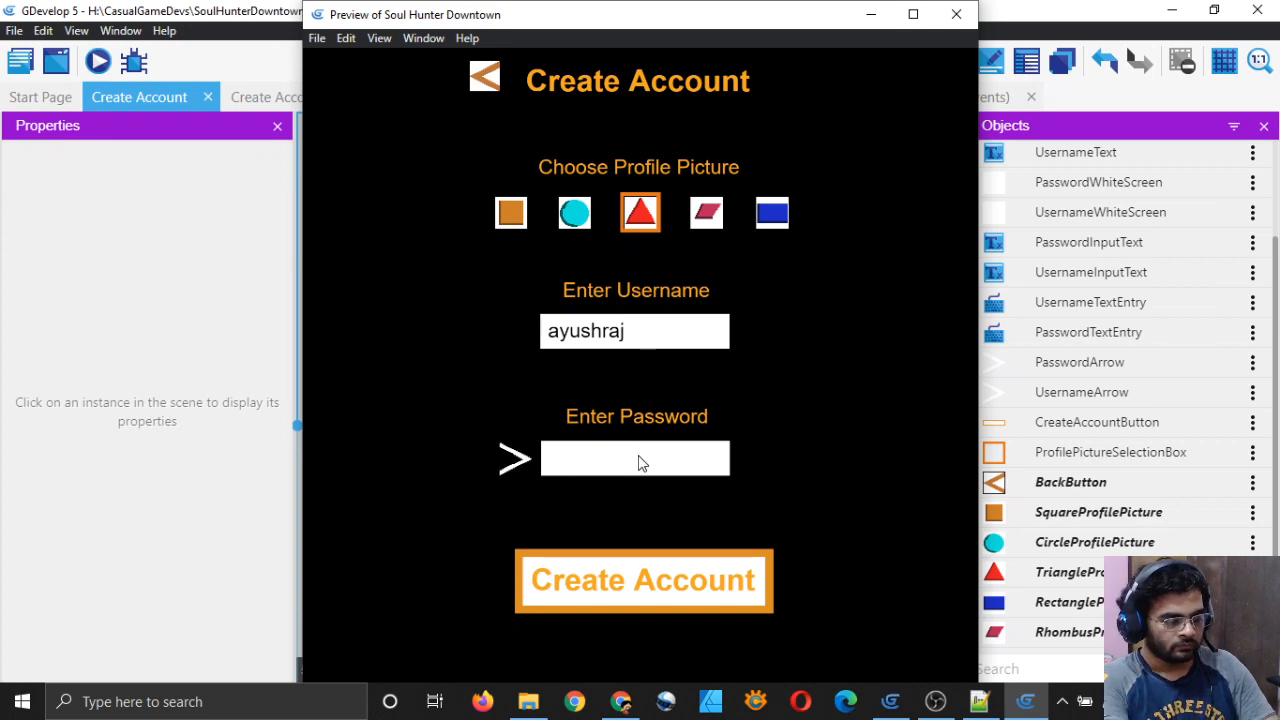
{"action": "type", "text": "password455"}
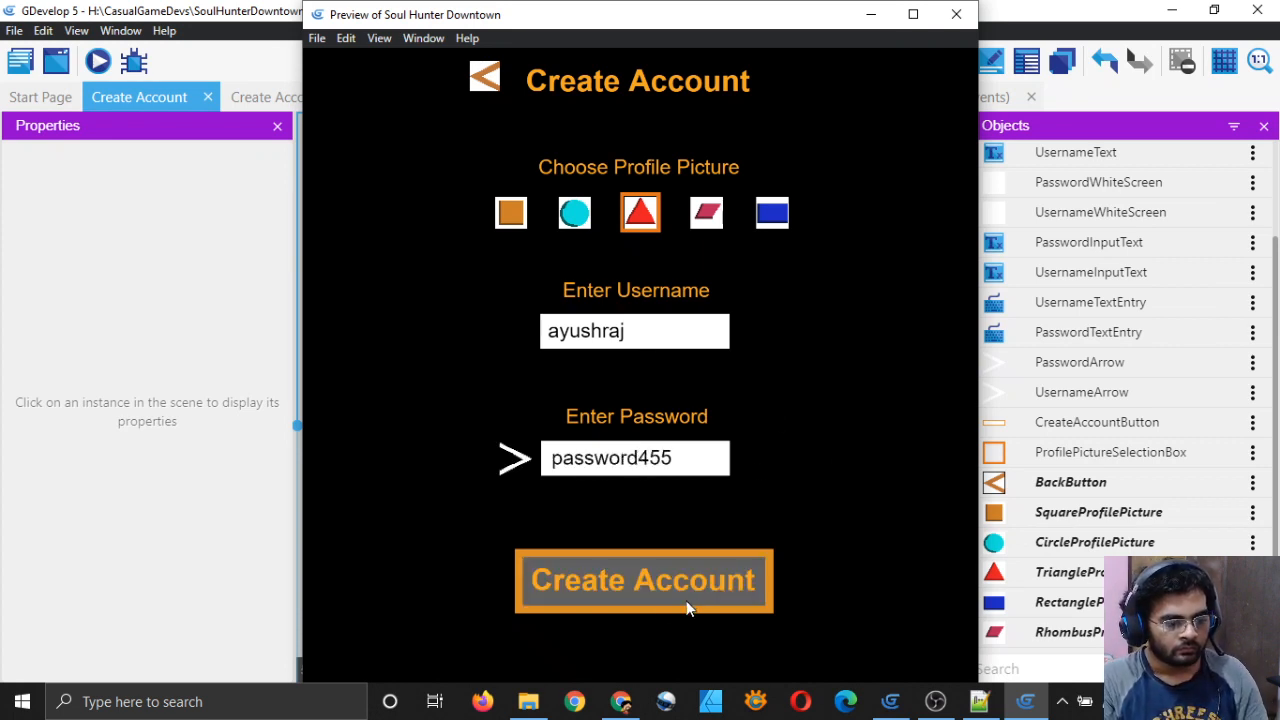
{"action": "left_click", "coordinate": [649, 586]}
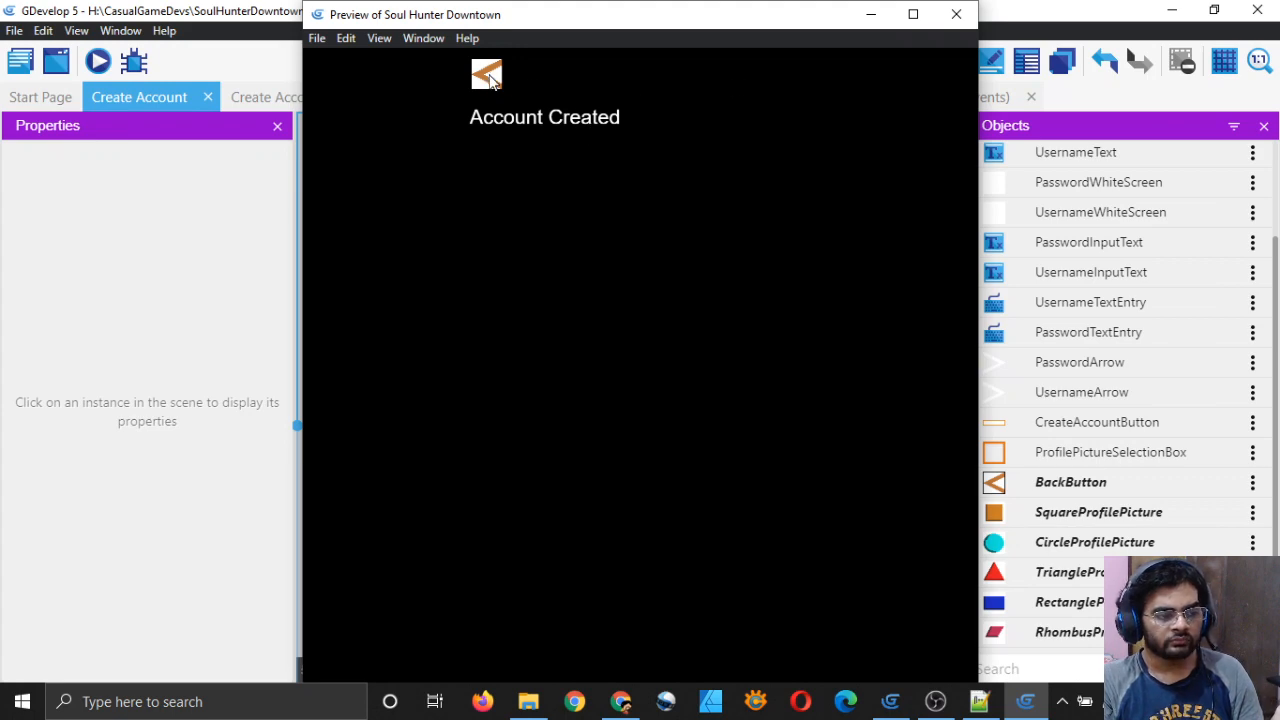
{"action": "left_click", "coordinate": [956, 14]}
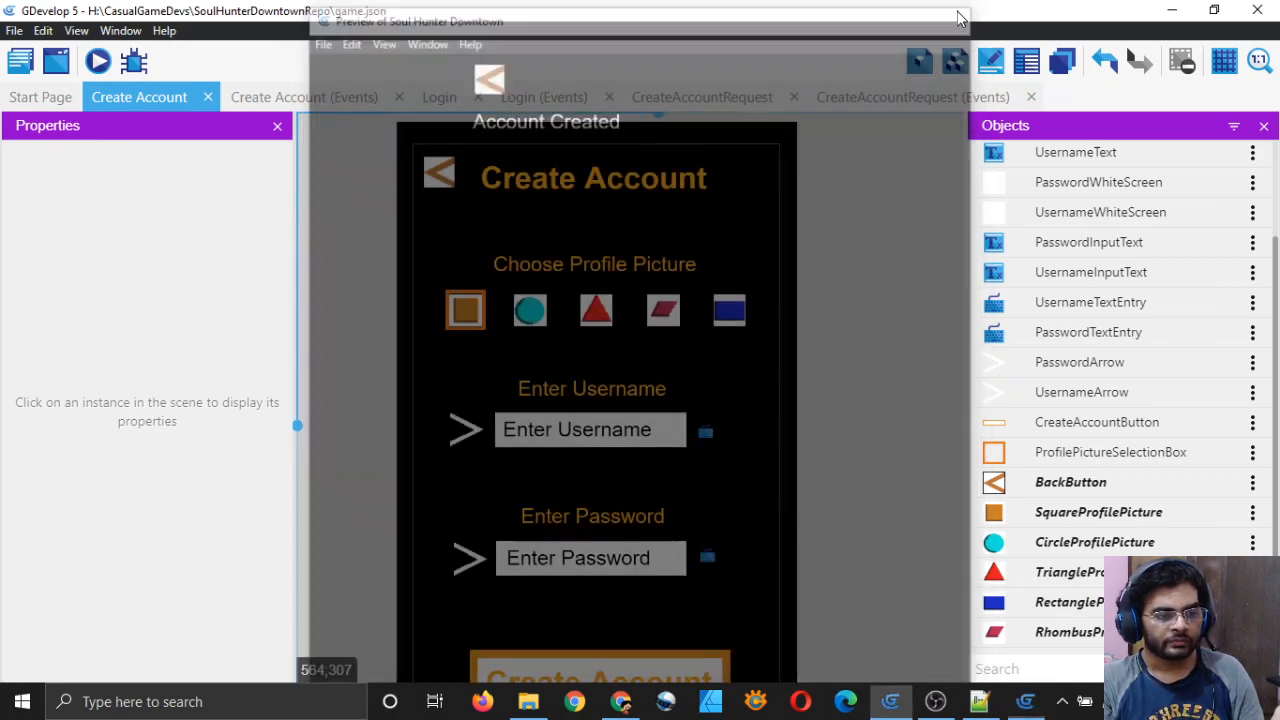
{"action": "scroll", "coordinate": [878, 325], "scroll_direction": "down", "scroll_amount": 6}
{"action": "scroll", "coordinate": [794, 338], "scroll_direction": "up", "scroll_amount": 2}
{"action": "middle_click_drag", "start_coordinate": [823, 385], "coordinate": [844, 359]}
{"action": "scroll", "coordinate": [826, 378], "scroll_direction": "down", "scroll_amount": 2}
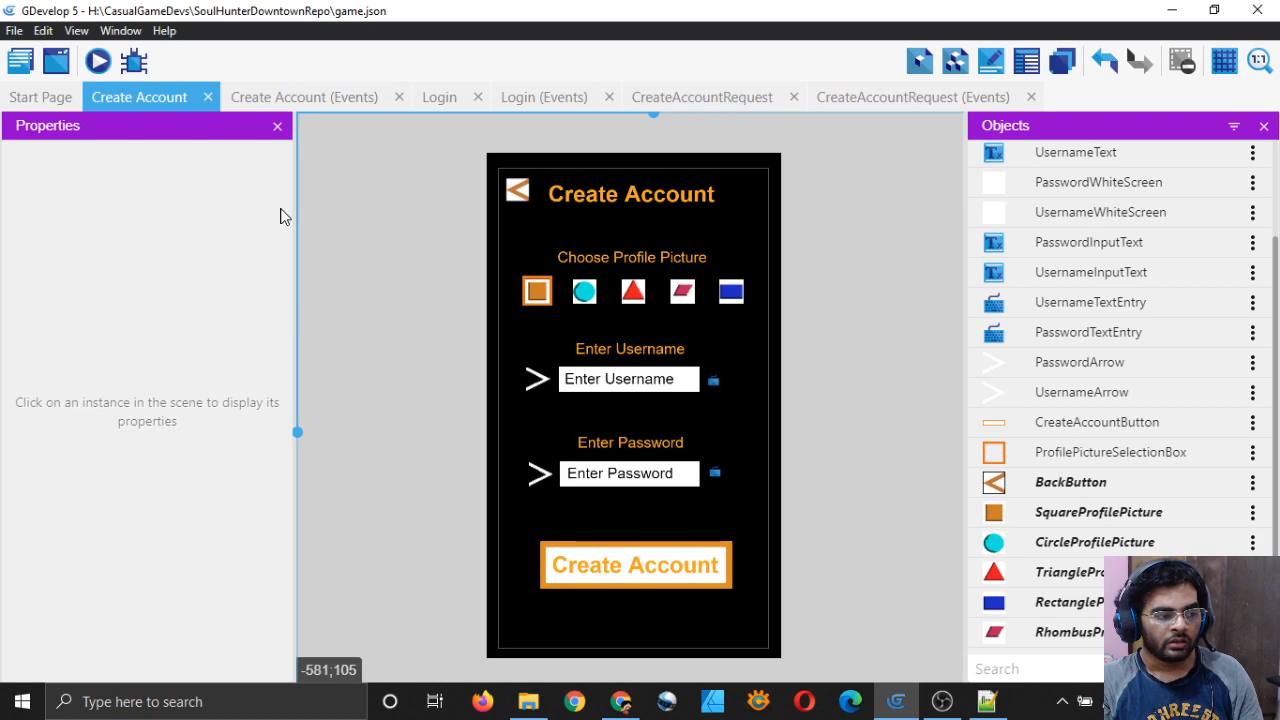
{"action": "left_click", "coordinate": [337, 97]}
{"action": "scroll", "coordinate": [464, 372], "scroll_direction": "down", "scroll_amount": 1}
{"action": "scroll", "coordinate": [420, 330], "scroll_direction": "up", "scroll_amount": 3}
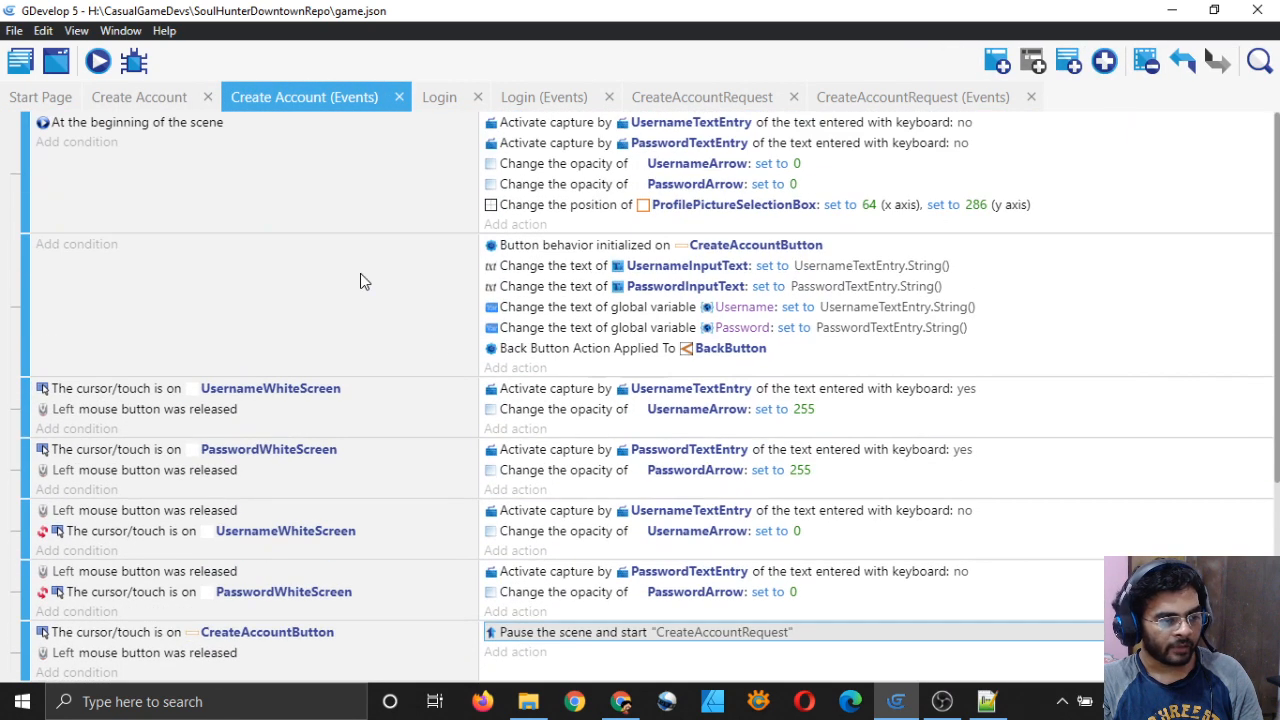
{"action": "left_click", "coordinate": [152, 95]}
{"action": "scroll", "coordinate": [847, 383], "scroll_direction": "up", "scroll_amount": 1}
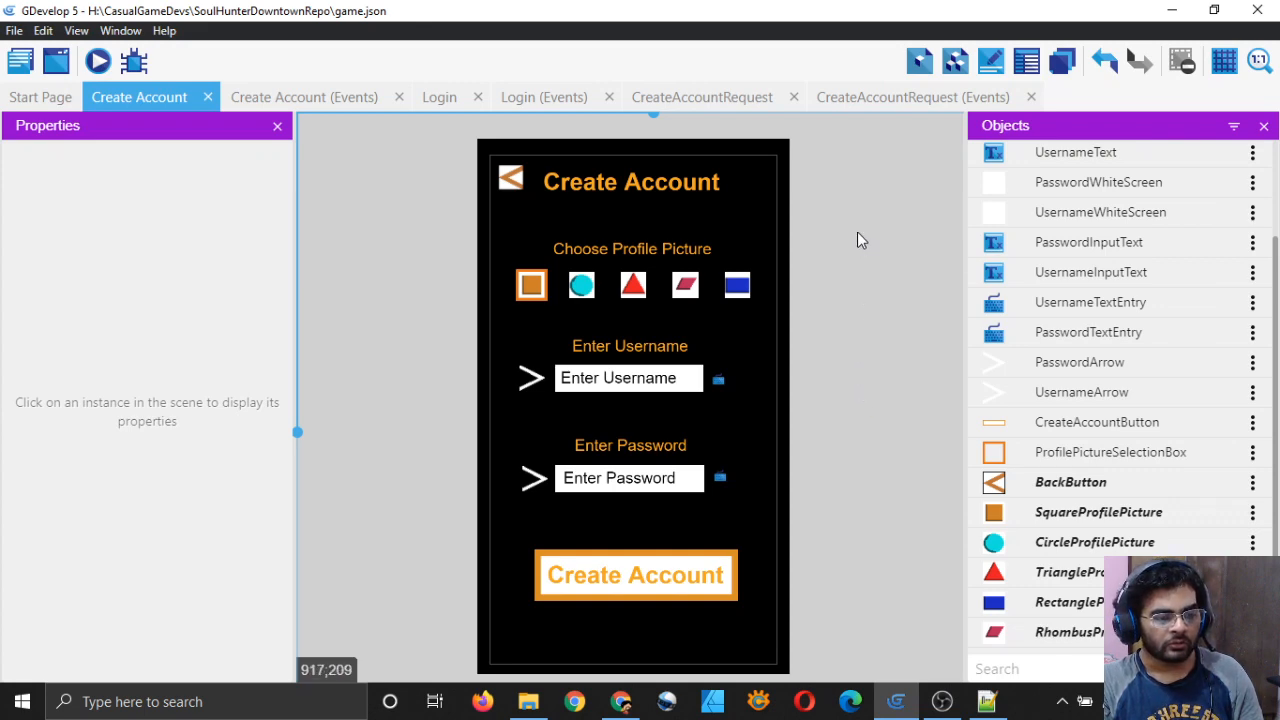
{"action": "left_click", "coordinate": [877, 99]}
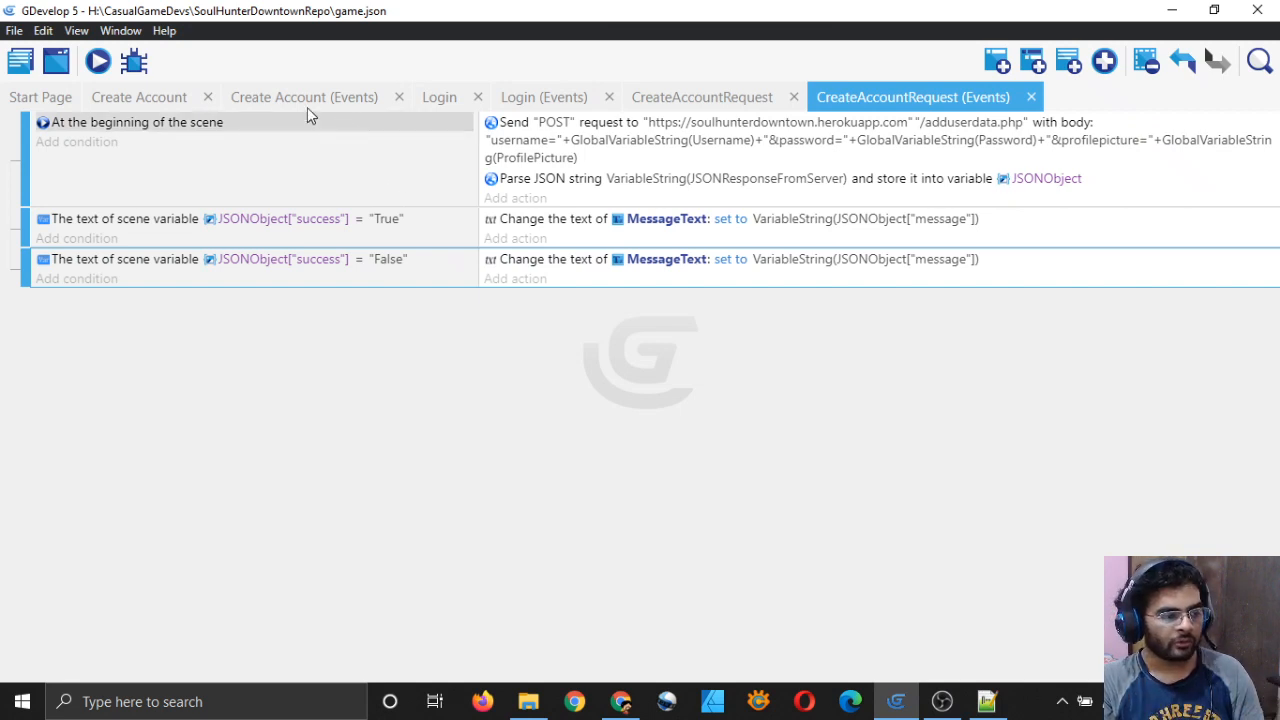
{"action": "left_click", "coordinate": [284, 93]}
{"action": "left_click", "coordinate": [167, 95]}
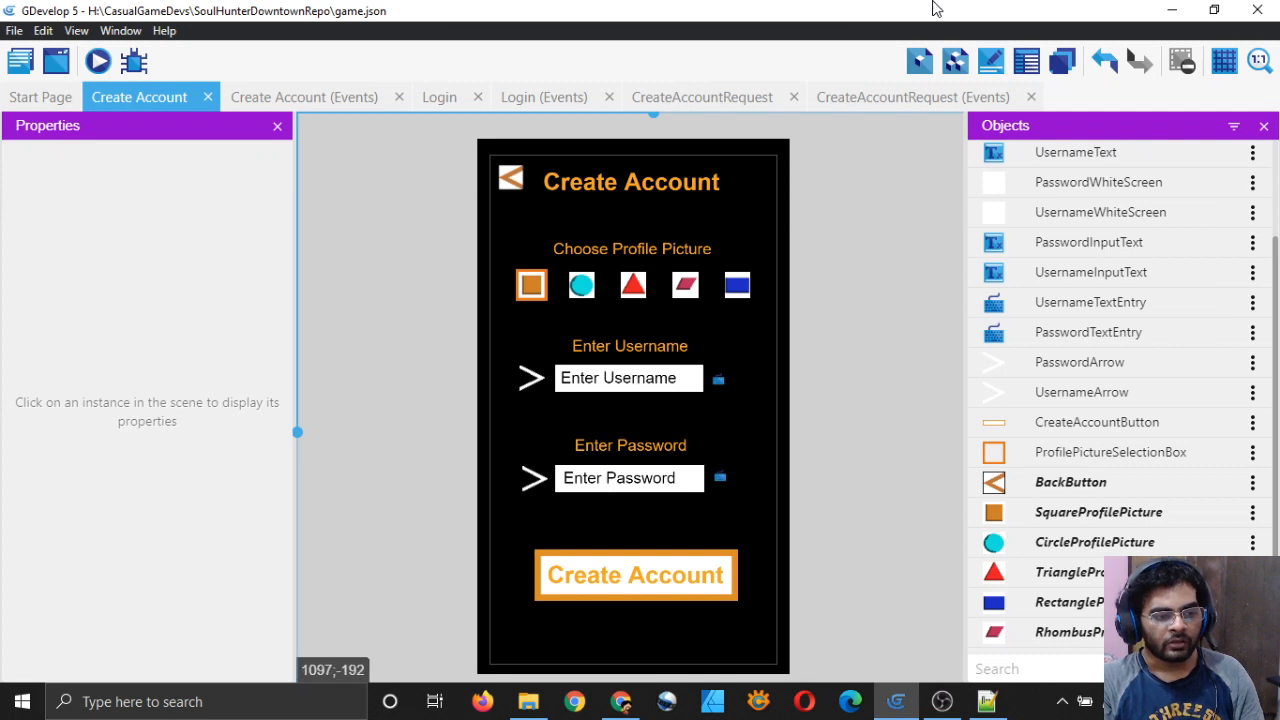
{"action": "key", "text": "alt+Tab"}
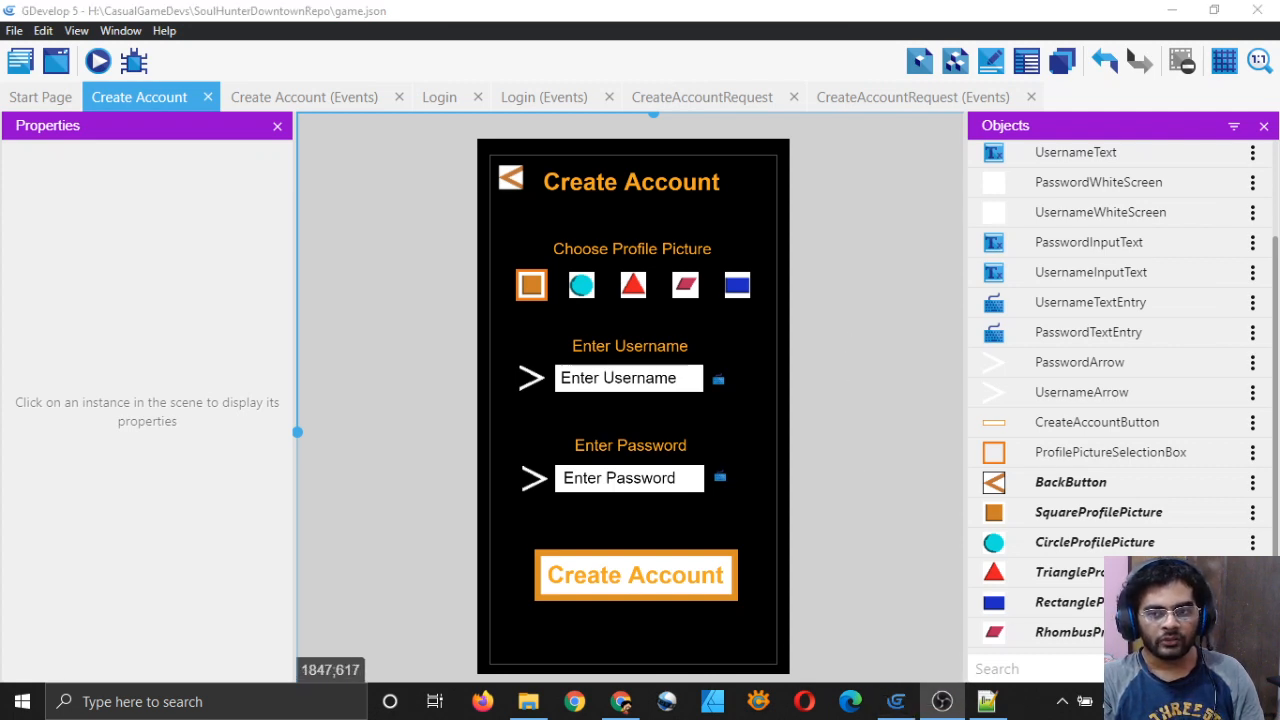